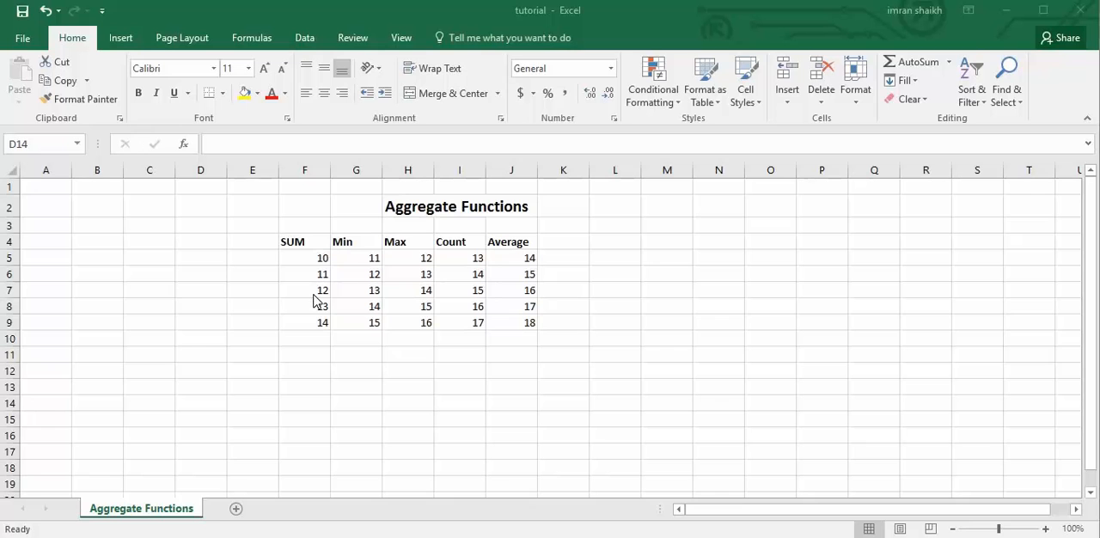
Try totalling the SUM column's values in F10 with AutoSum over F5:F10, and undo the total.
left_click(310, 257)
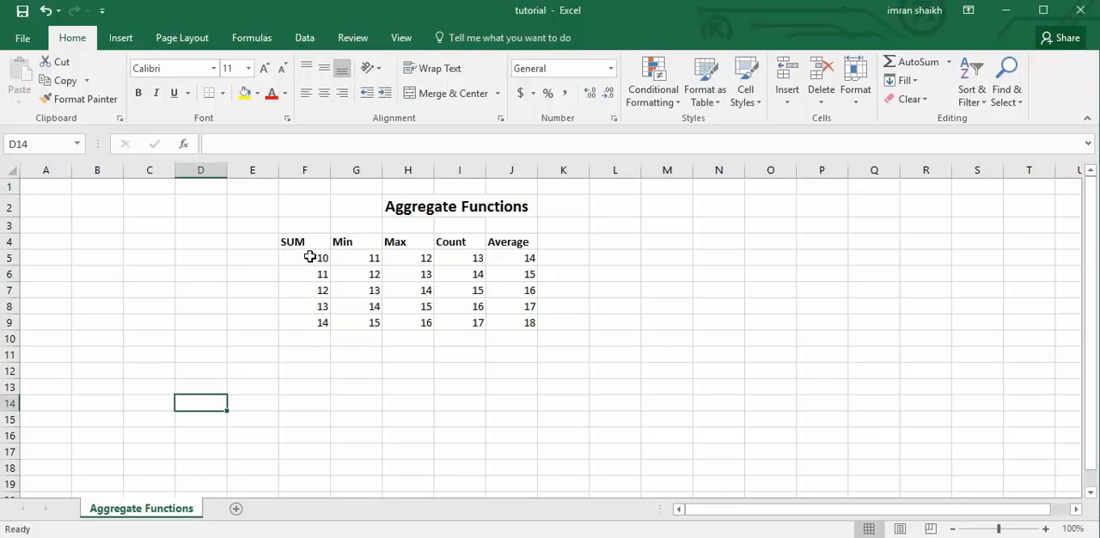
left_click(311, 257)
left_click_drag(310, 257, 314, 340)
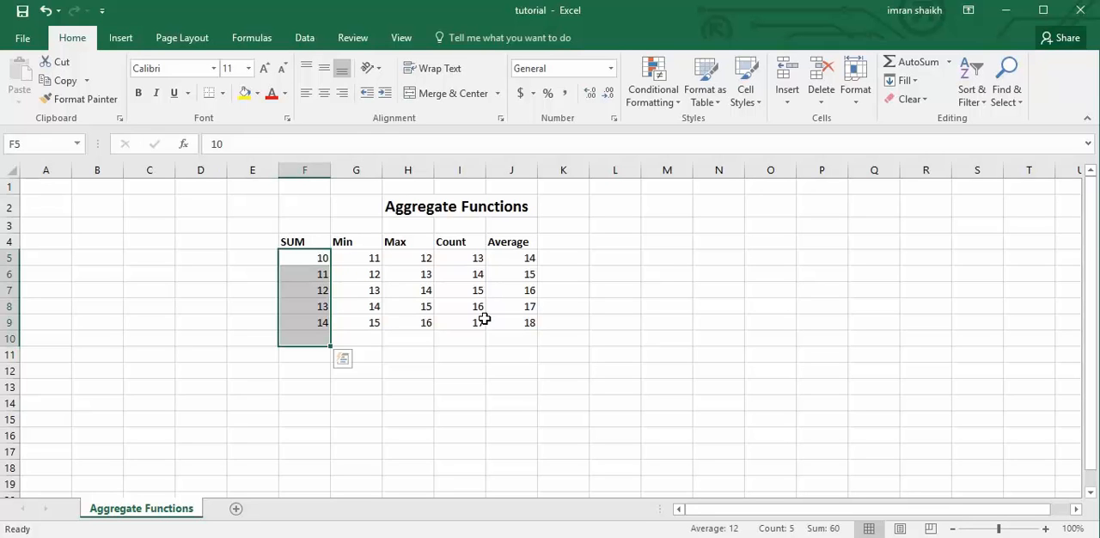
key("alt+=")
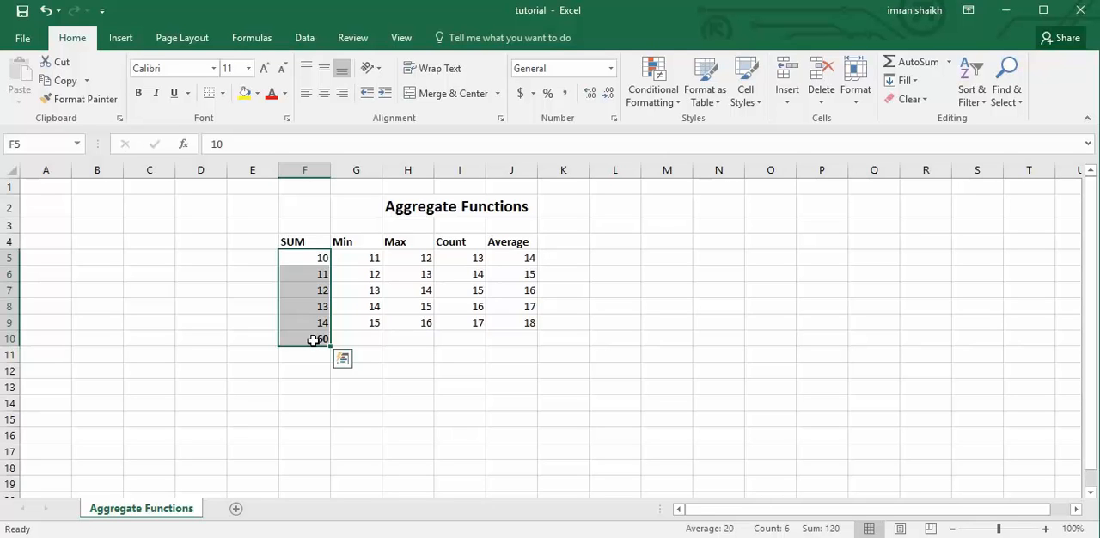
key("ctrl+z")
left_click(296, 306)
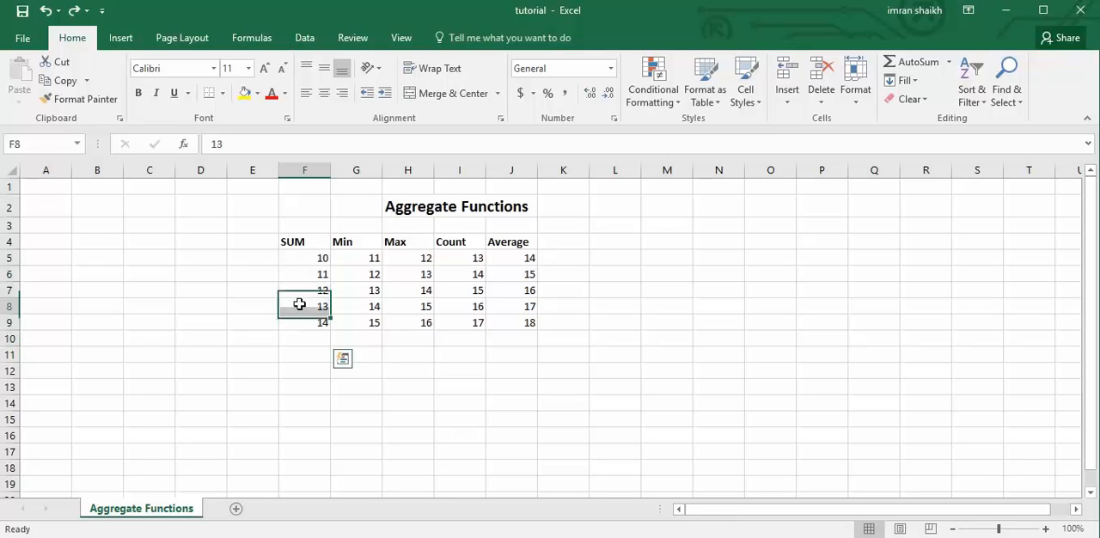
Sum the values of F5:F9 into F10 by applying AutoSum to the selected range, and clear F10.
left_click_drag(310, 255, 311, 341)
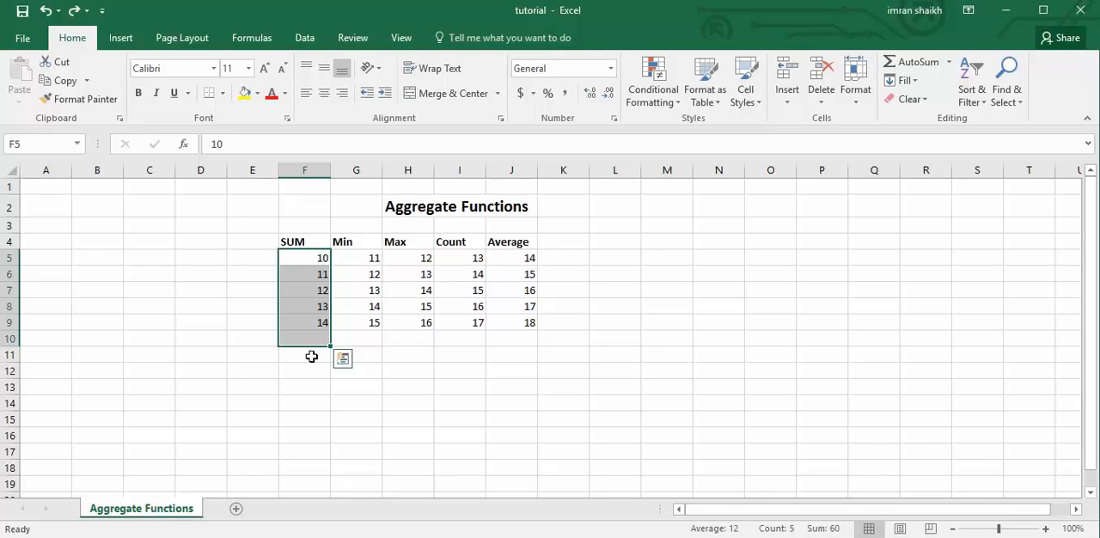
key("alt+equal")
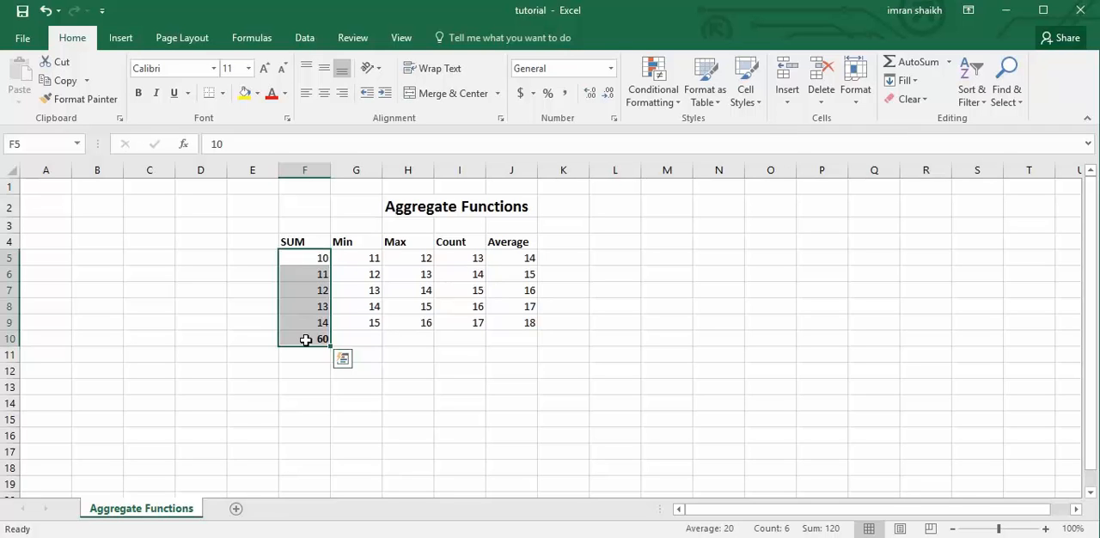
left_click(306, 339)
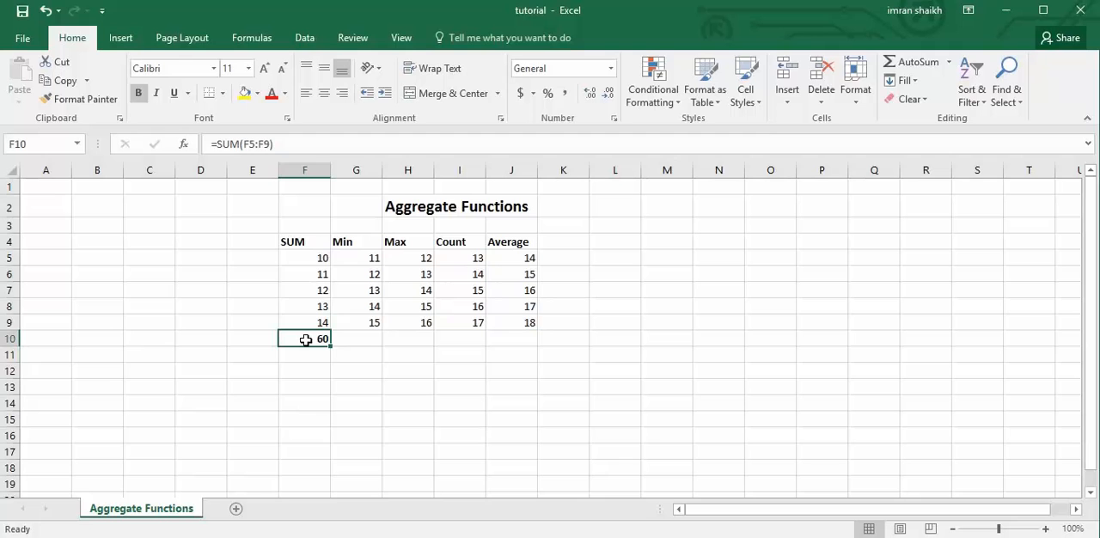
key("Delete")
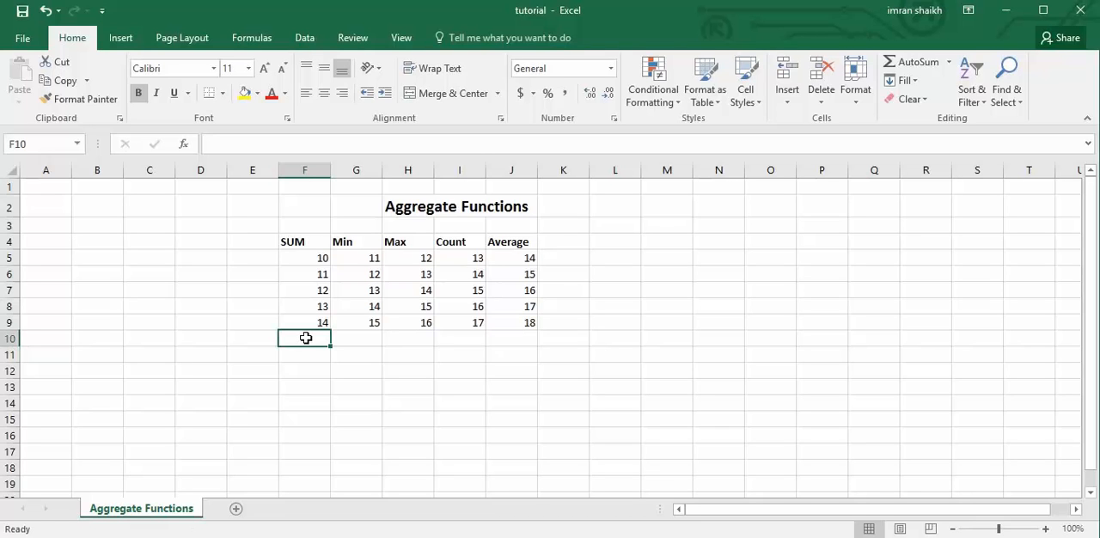
Enter the automatic formula =SUM(F5:F9) directly in the empty cell F10, and delete it again.
key("alt+equal")
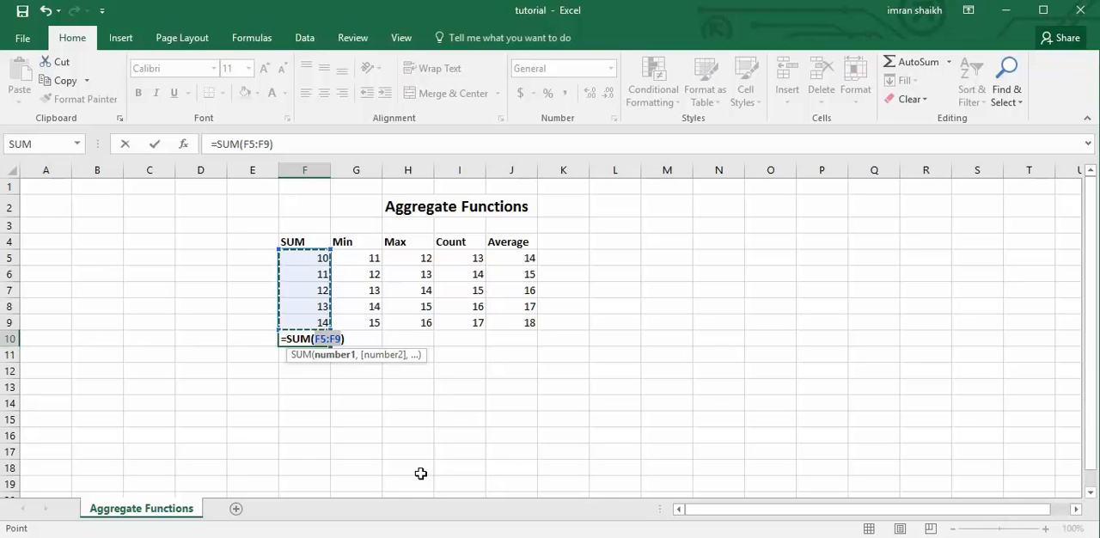
key("Return")
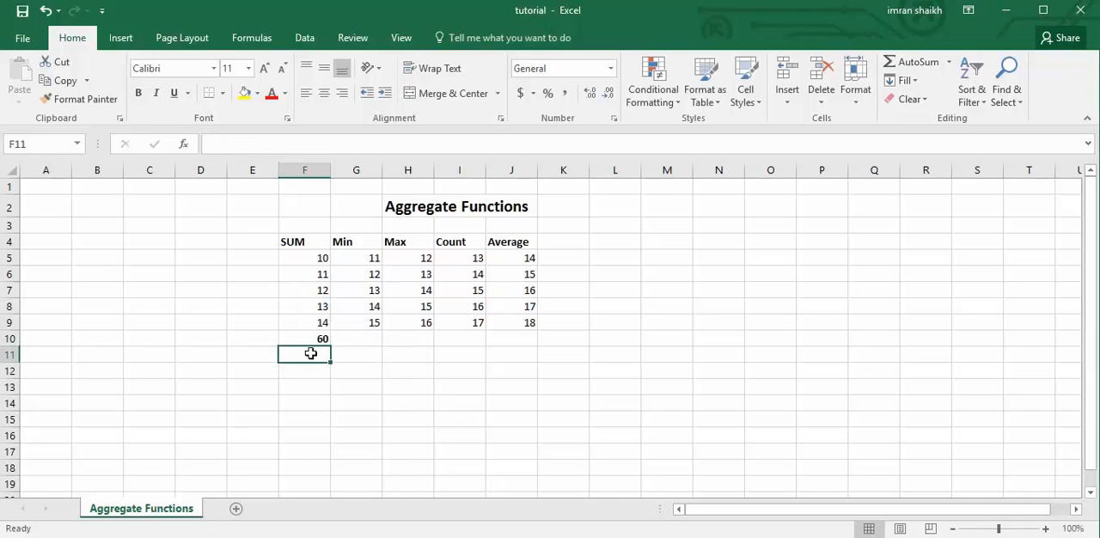
left_click(311, 340)
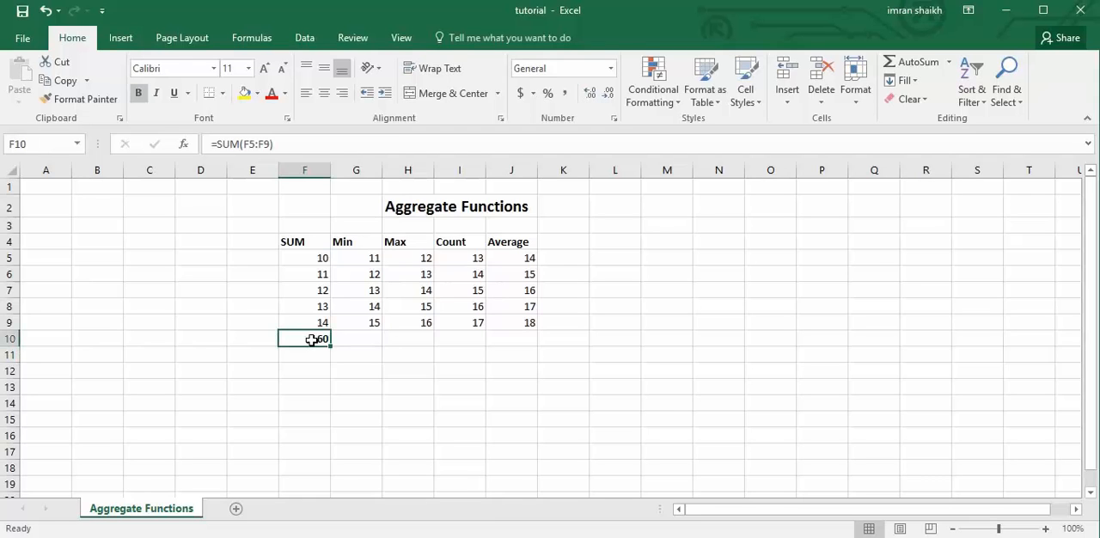
key("Delete")
Apply AutoSum to the range F5:F10 to total the SUM column, and remove the total from F10.
left_click_drag(314, 259, 315, 338)
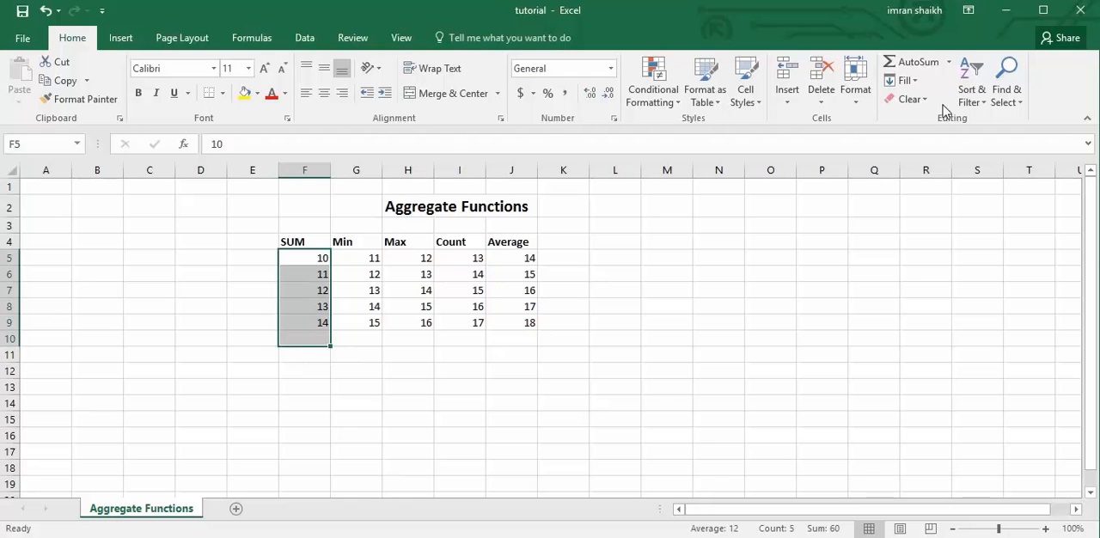
left_click(918, 64)
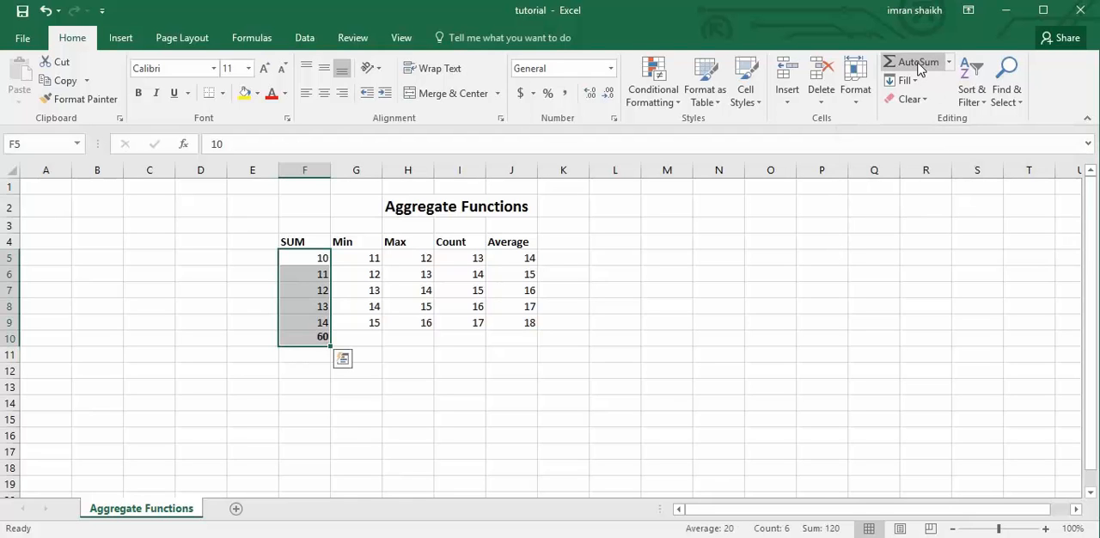
left_click(309, 339)
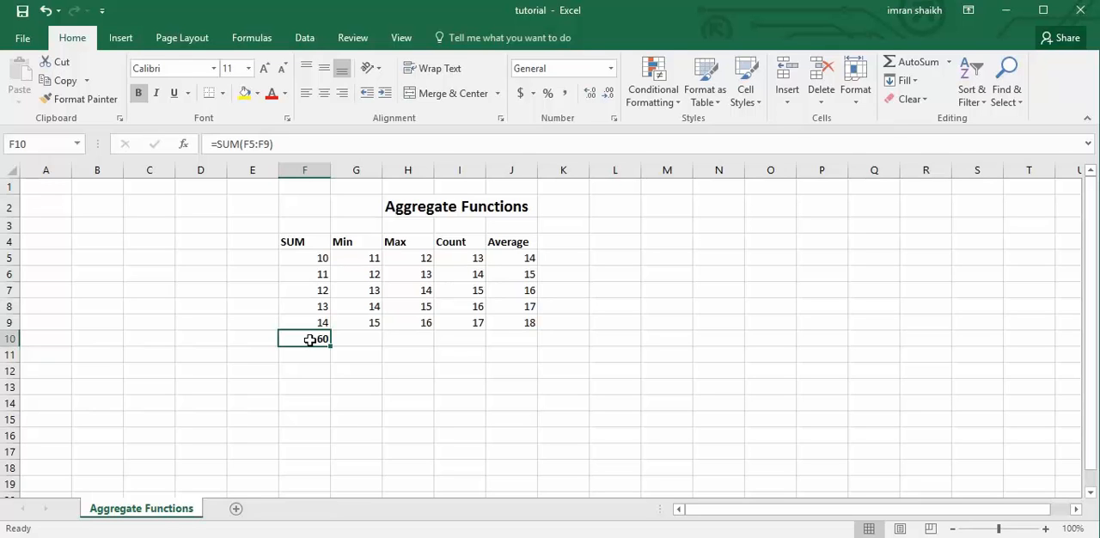
key("Delete")
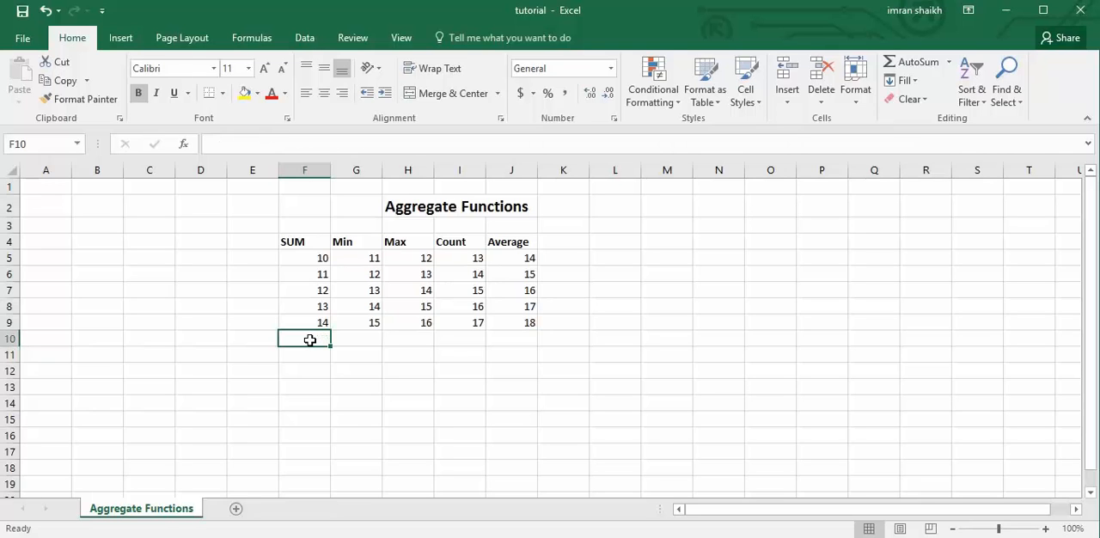
Choose the Sum function from the AutoSum options for F5:F10, and delete the formula in F10.
left_click(311, 262)
left_click_drag(310, 262, 319, 338)
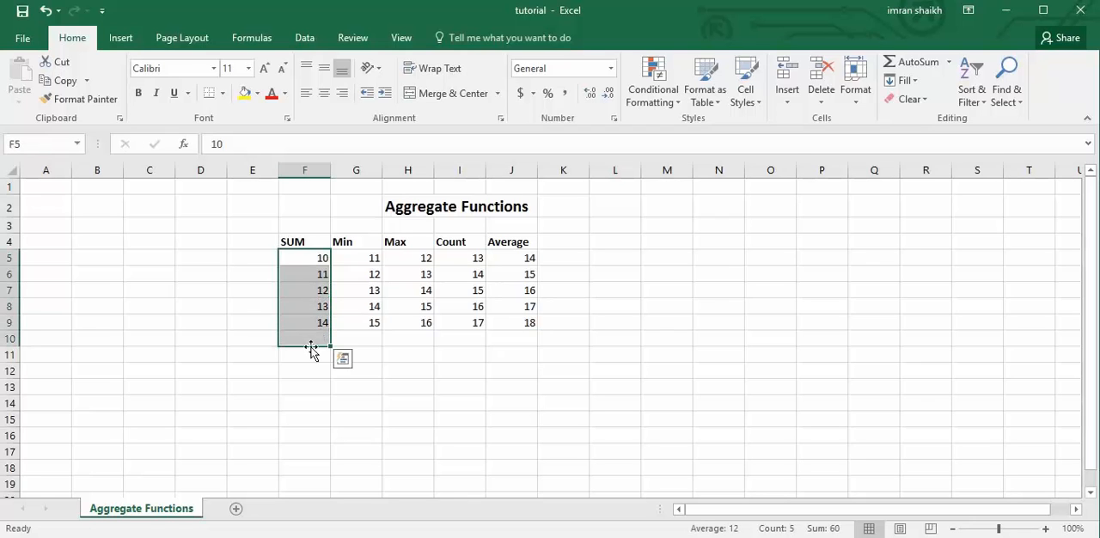
left_click(951, 63)
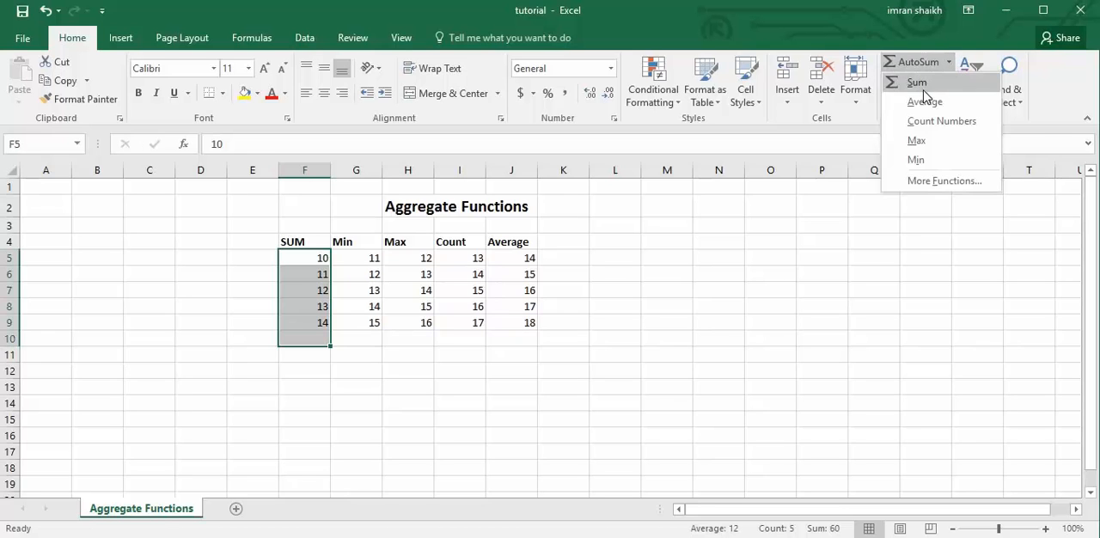
left_click(924, 89)
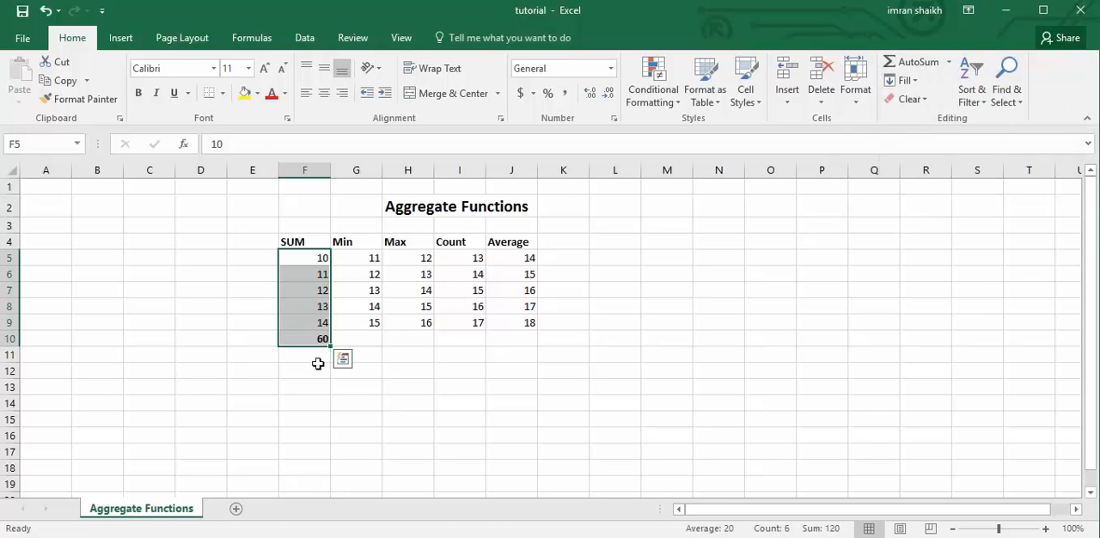
left_click(321, 337)
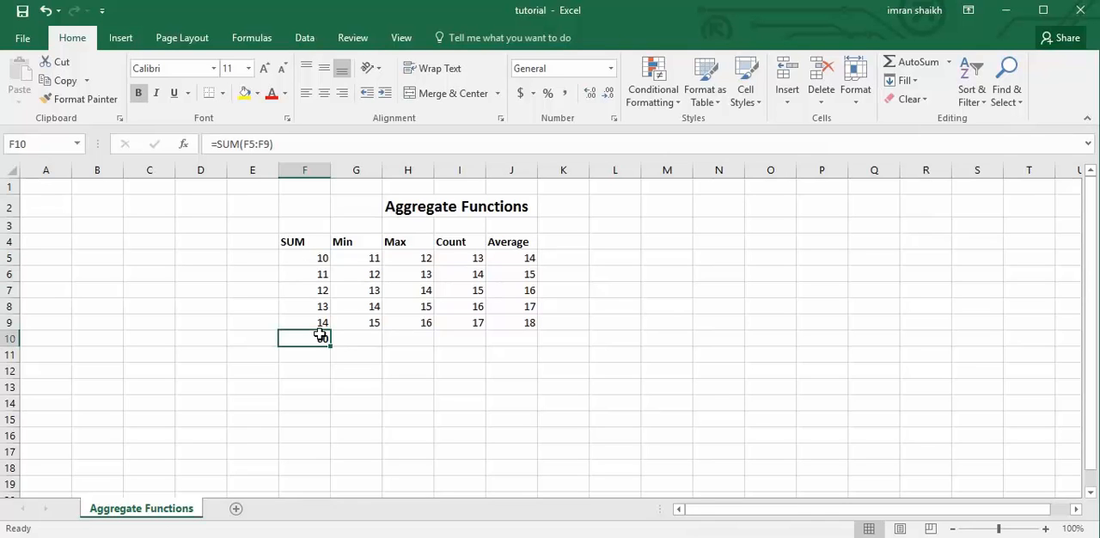
key("Delete")
Total the selected cells F5:F10 with AutoSum once more, and clear the result in F10.
left_click_drag(309, 258, 314, 340)
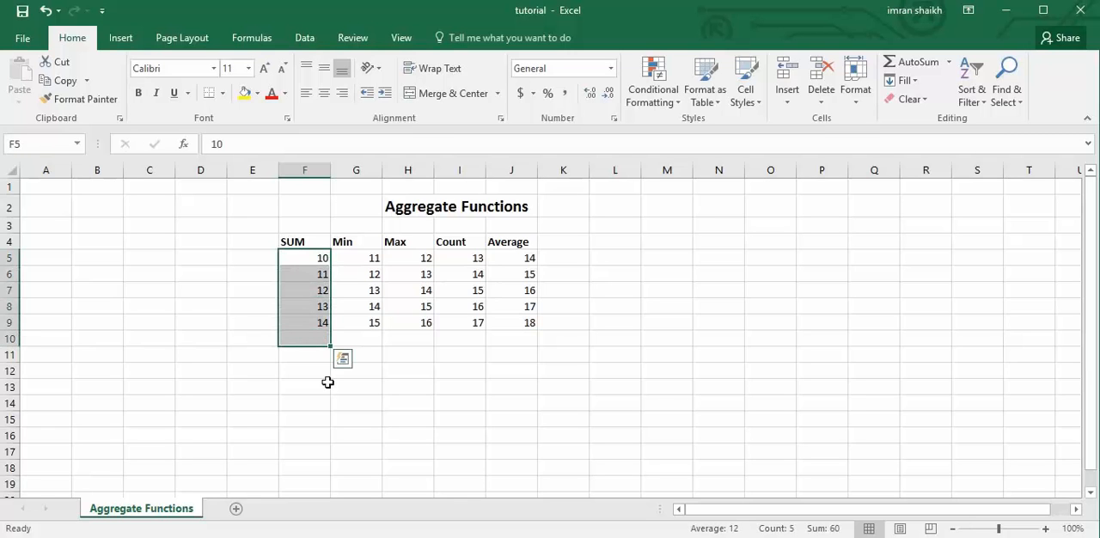
key("alt+equal")
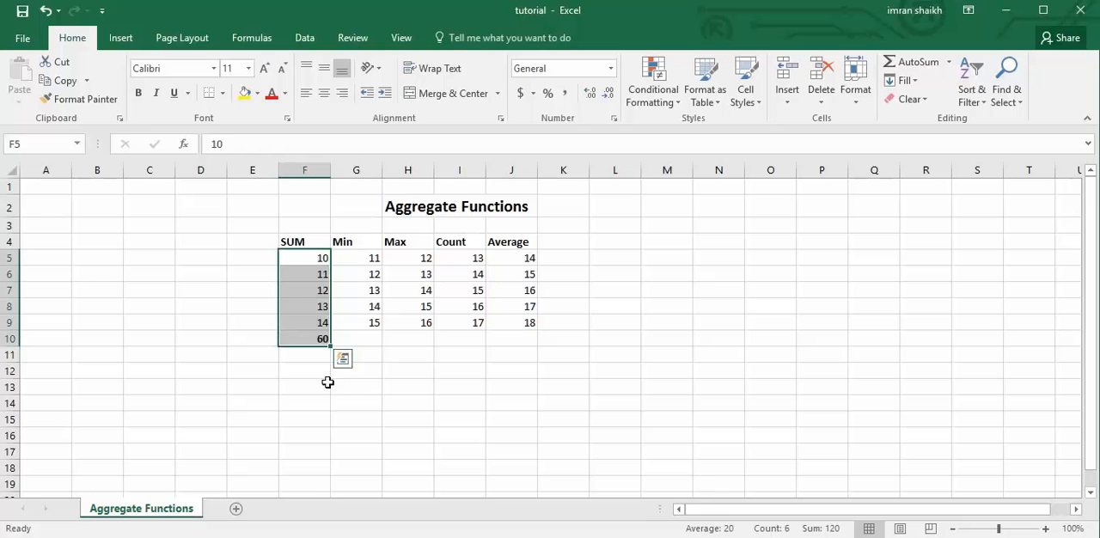
left_click(314, 338)
left_click(315, 338)
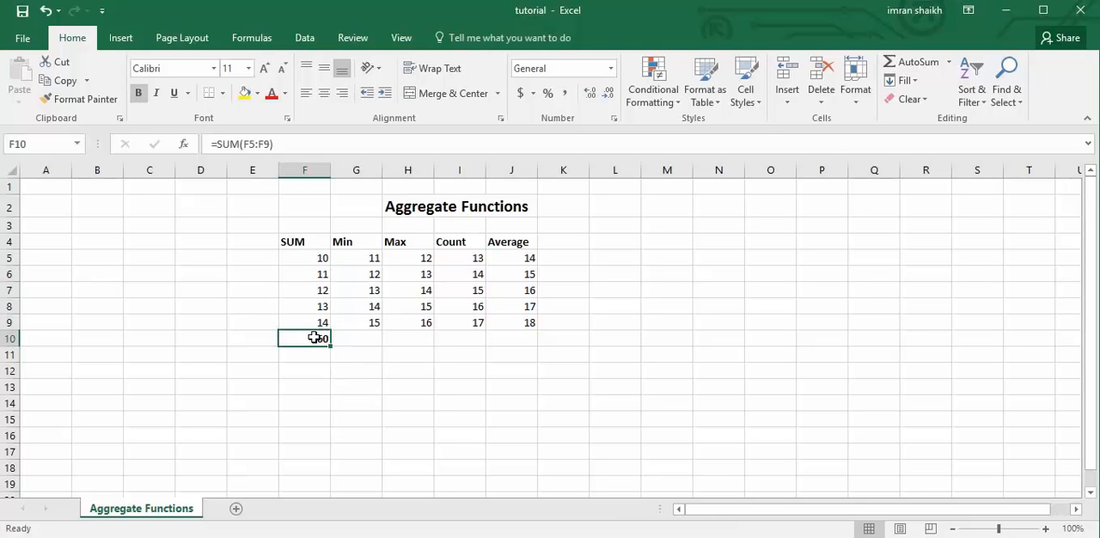
key("Delete")
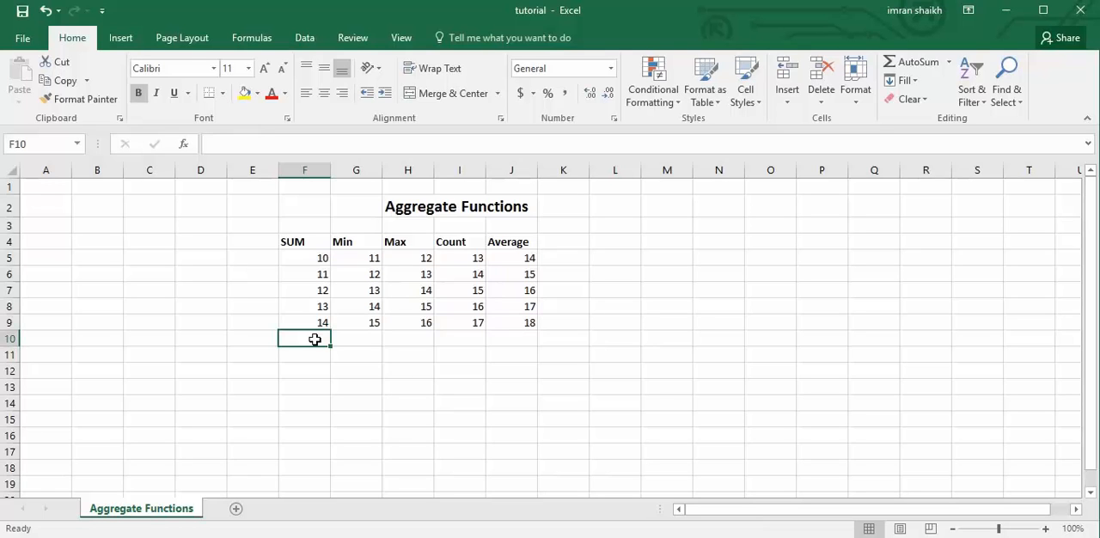
Insert =SUM(F5:F9) with AutoSum in F10 alone, and clear the cell.
key("alt+equal")
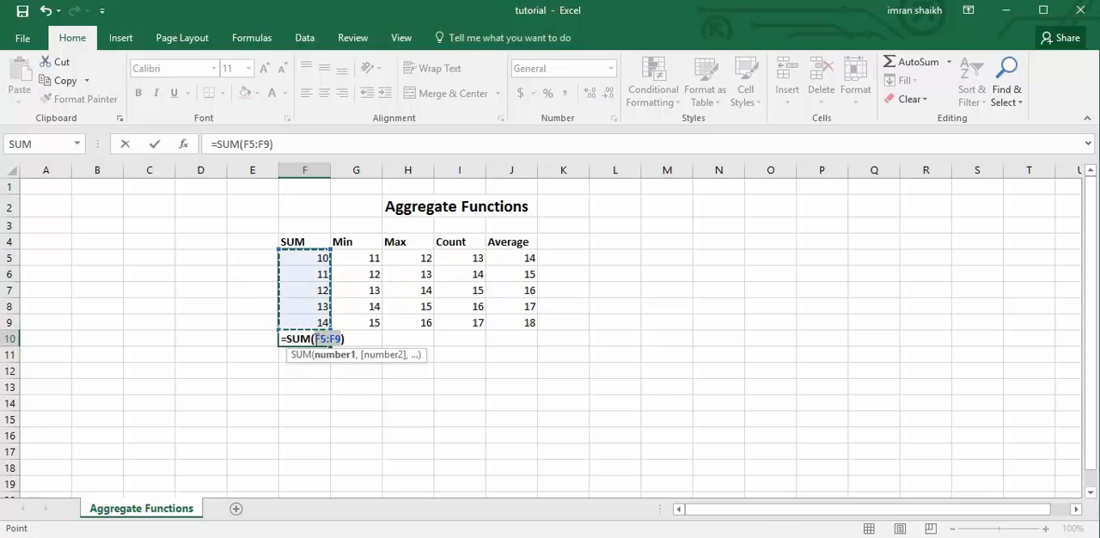
key("Return")
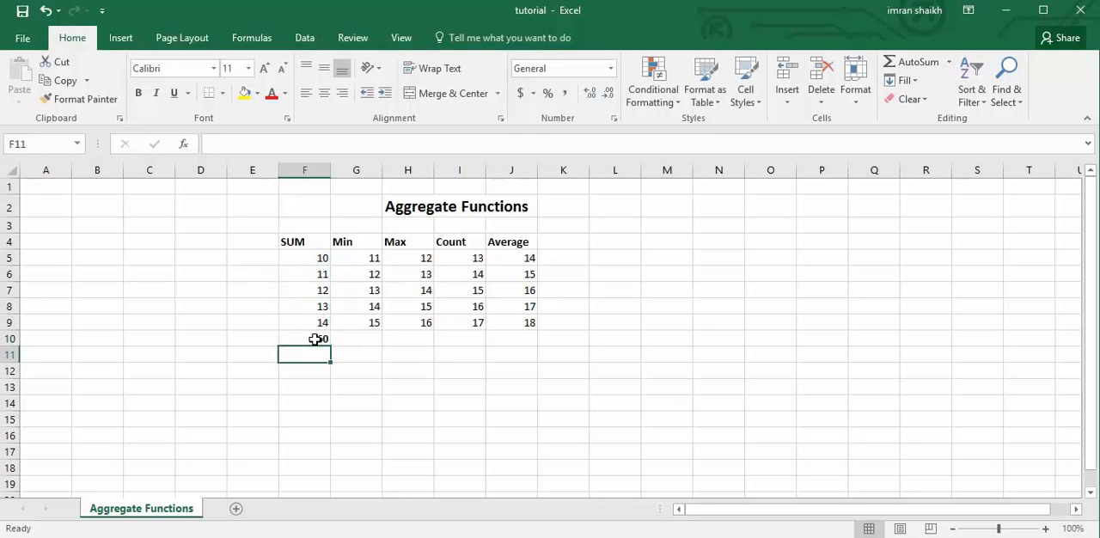
left_click(316, 340)
Run AutoSum on the selected range F5:F10, and delete the total placed in F10.
left_click_drag(309, 258, 313, 342)
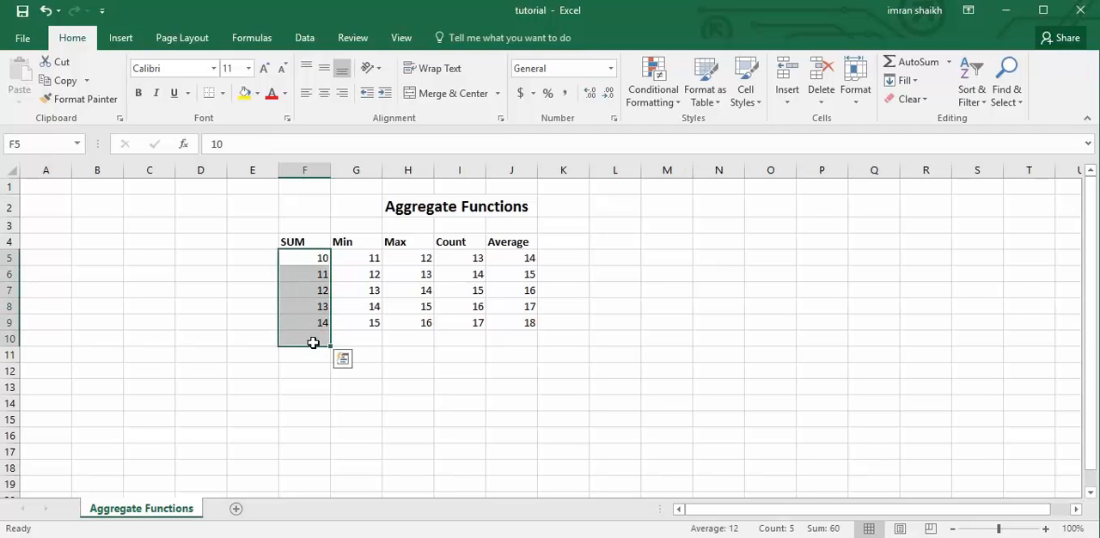
left_click(918, 69)
left_click(308, 339)
key("Delete")
Total the SUM column in F10 by applying the Sum function to F5:F10.
left_click_drag(308, 258, 311, 335)
left_click(949, 64)
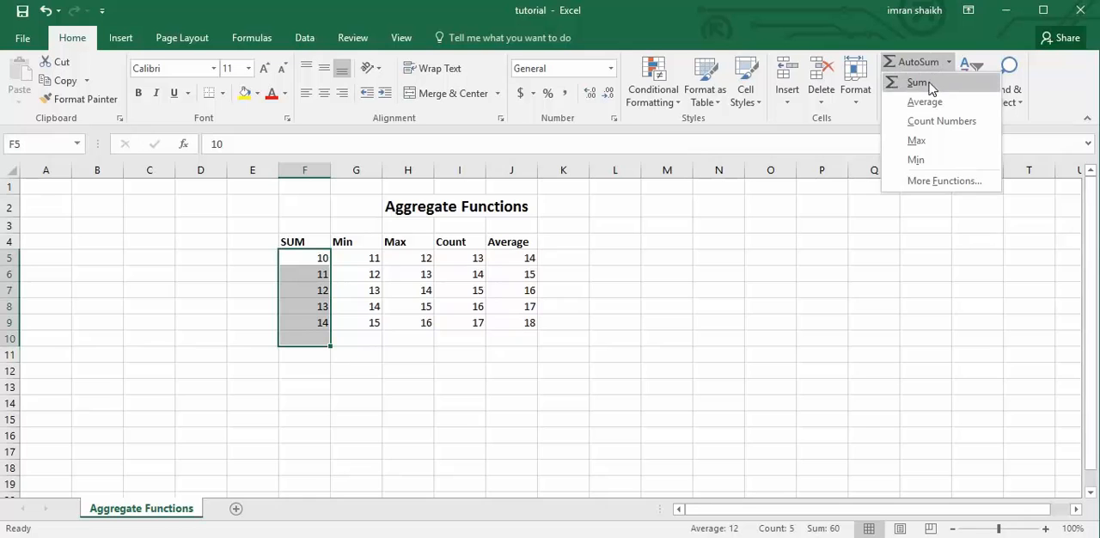
left_click(919, 84)
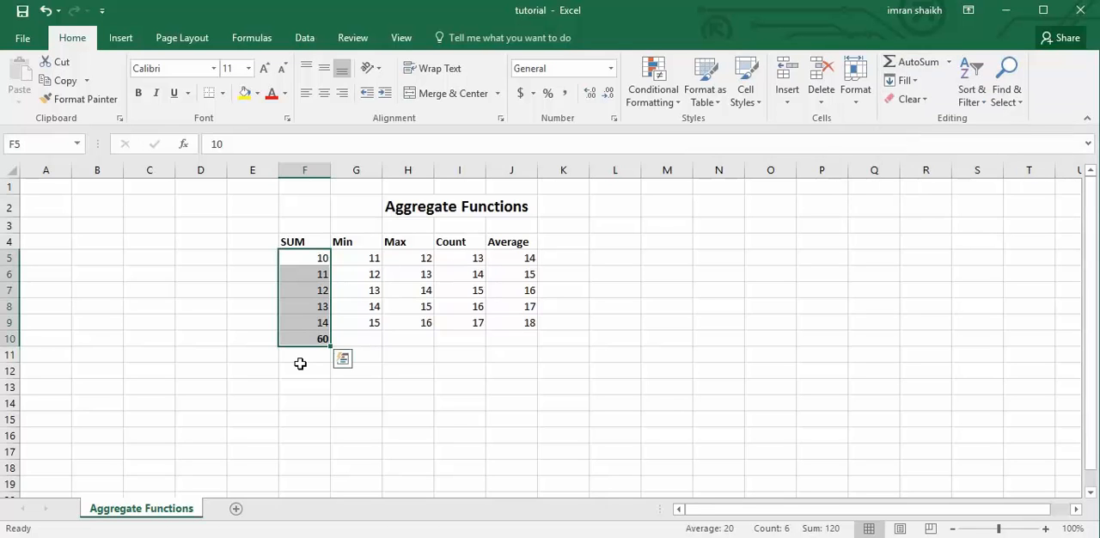
Enter the formula =min(G5:G9) in G10 under the Min column, and delete it.
left_click(368, 340)
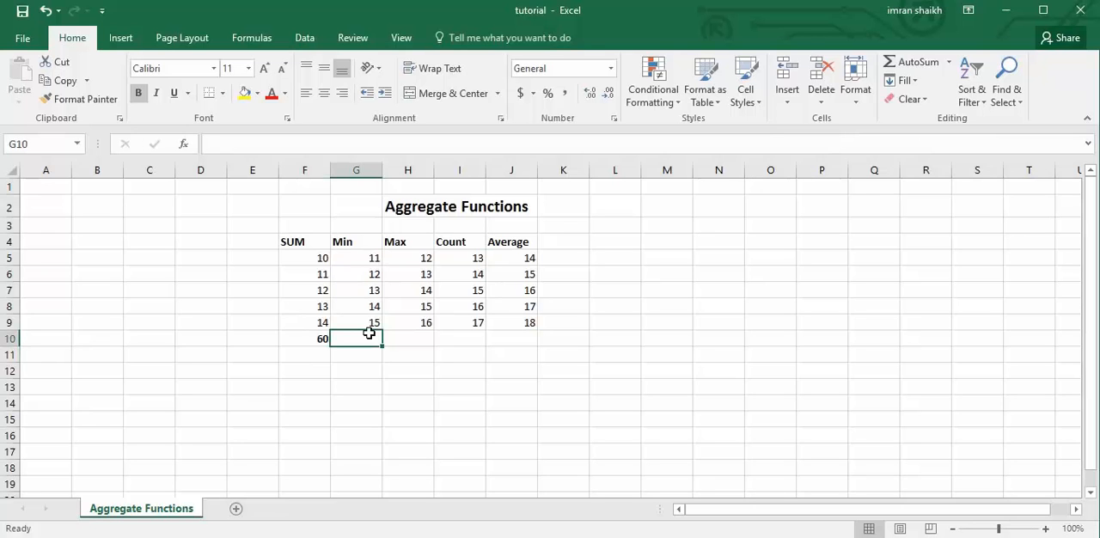
type("=min")
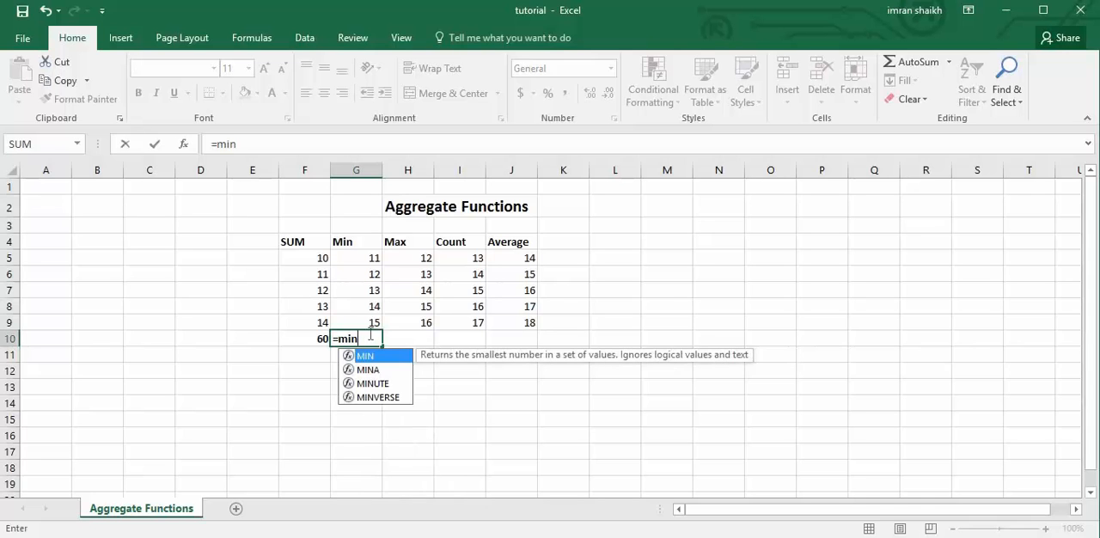
type("(")
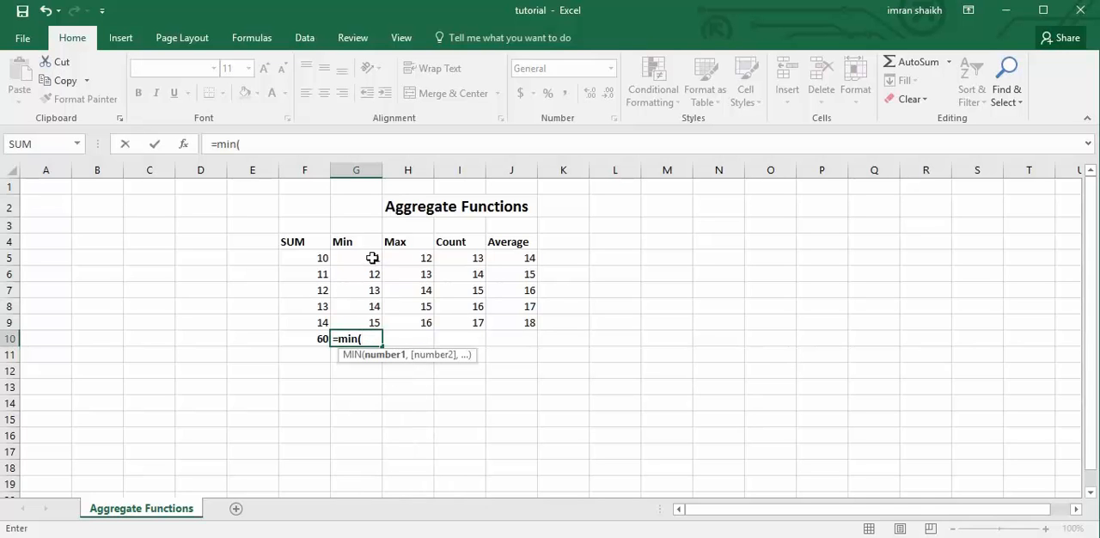
left_click_drag(373, 258, 379, 327)
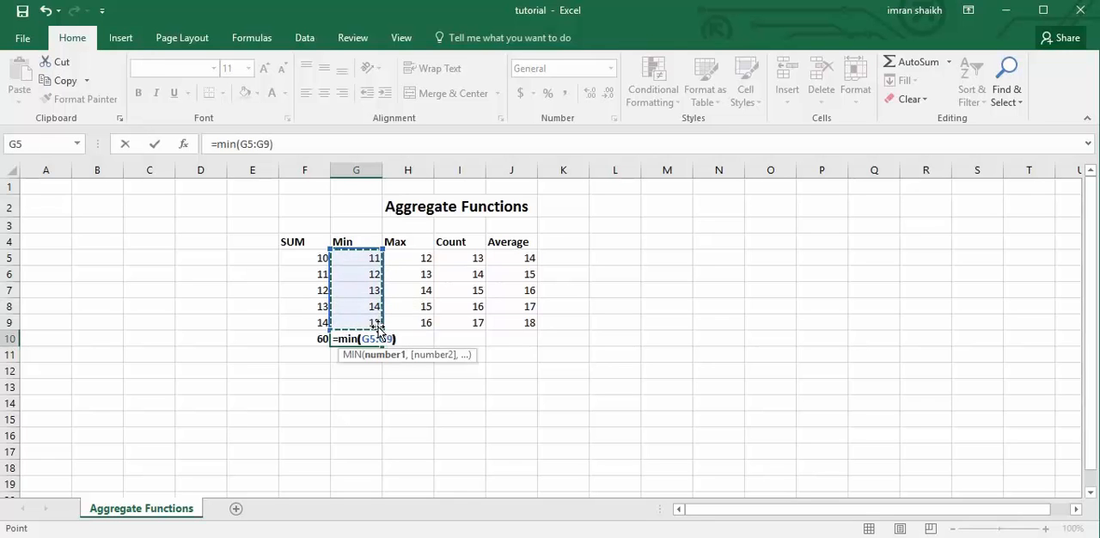
key("Return")
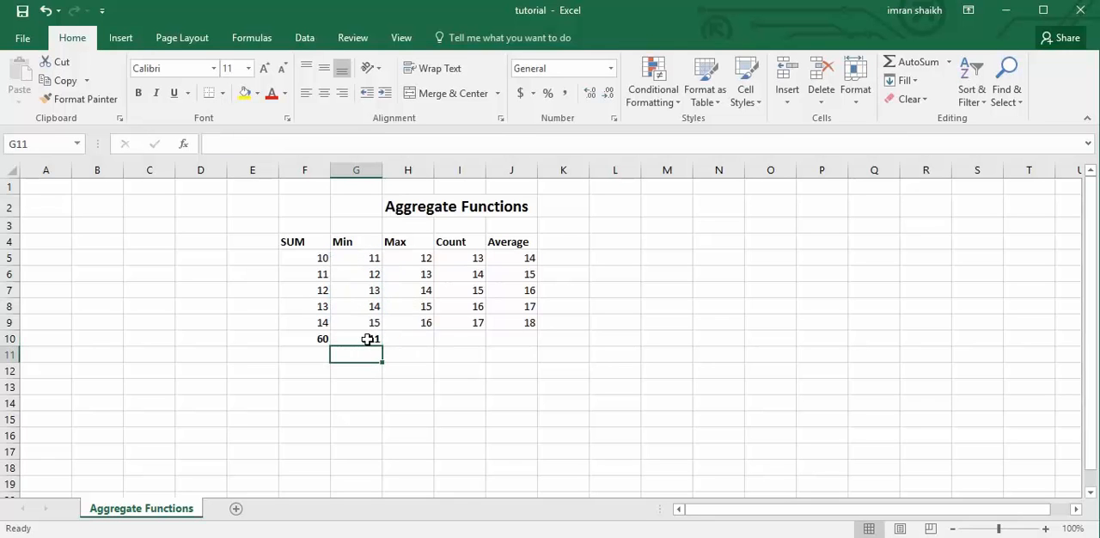
left_click(368, 339)
key("Delete")
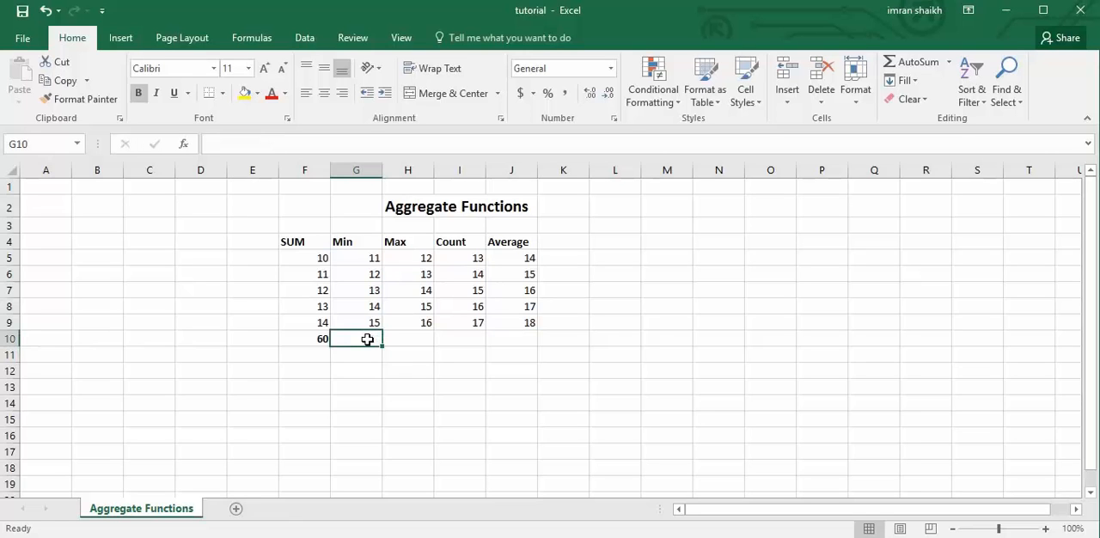
Place the minimum of the Min column in G10 by applying the AutoSum Min function to G5:G10.
left_click_drag(363, 256, 364, 341)
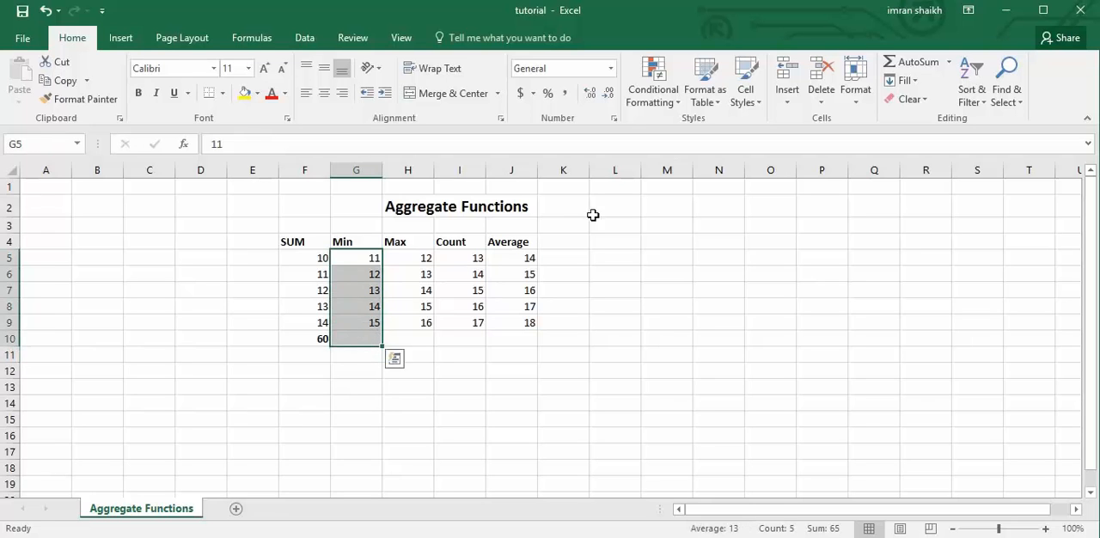
left_click(950, 65)
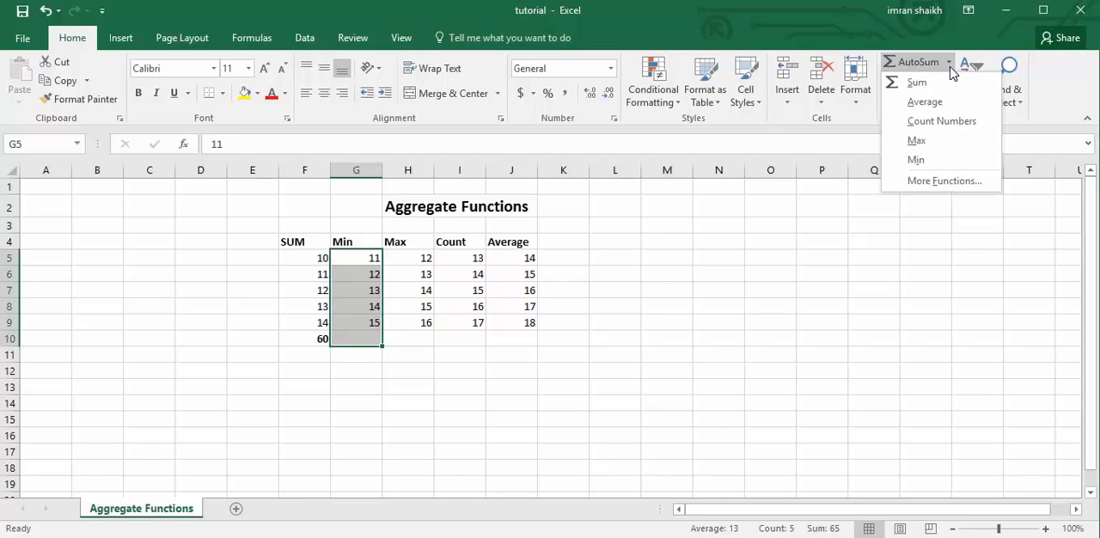
left_click(918, 160)
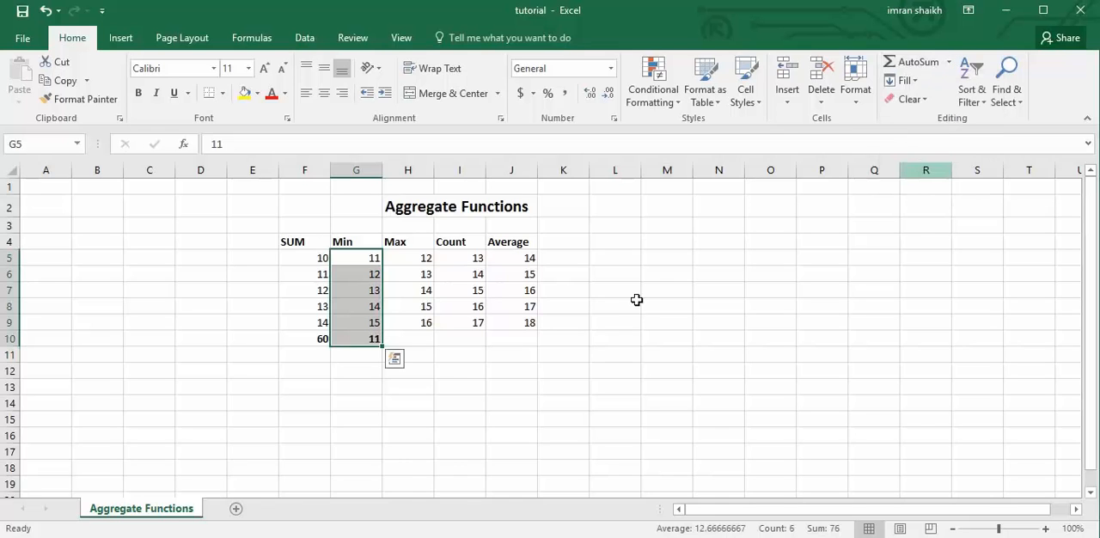
Enter the formula =max(H5:H9) in H10 under the Max column, and delete it.
left_click(408, 338)
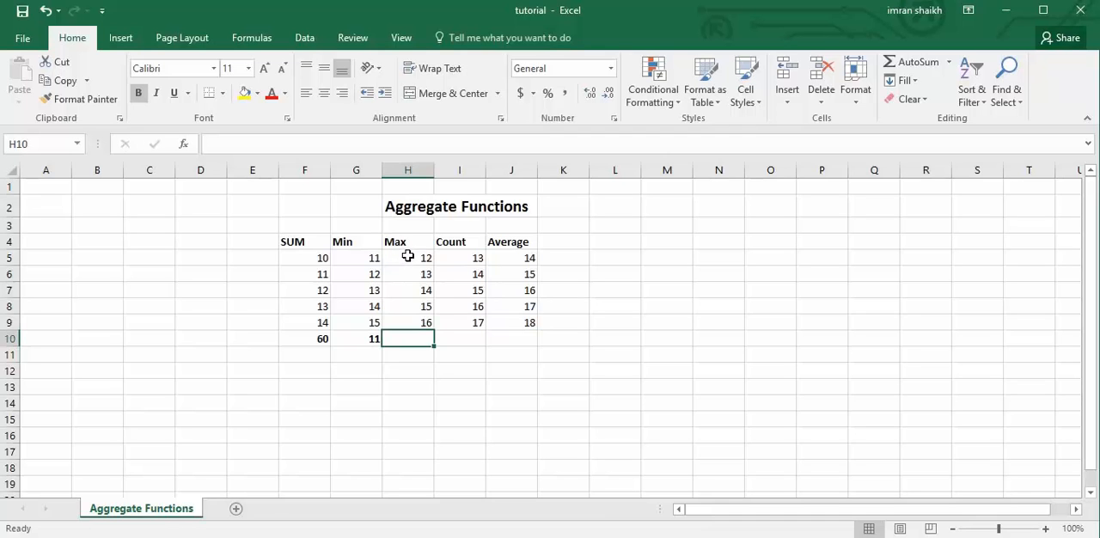
type("=")
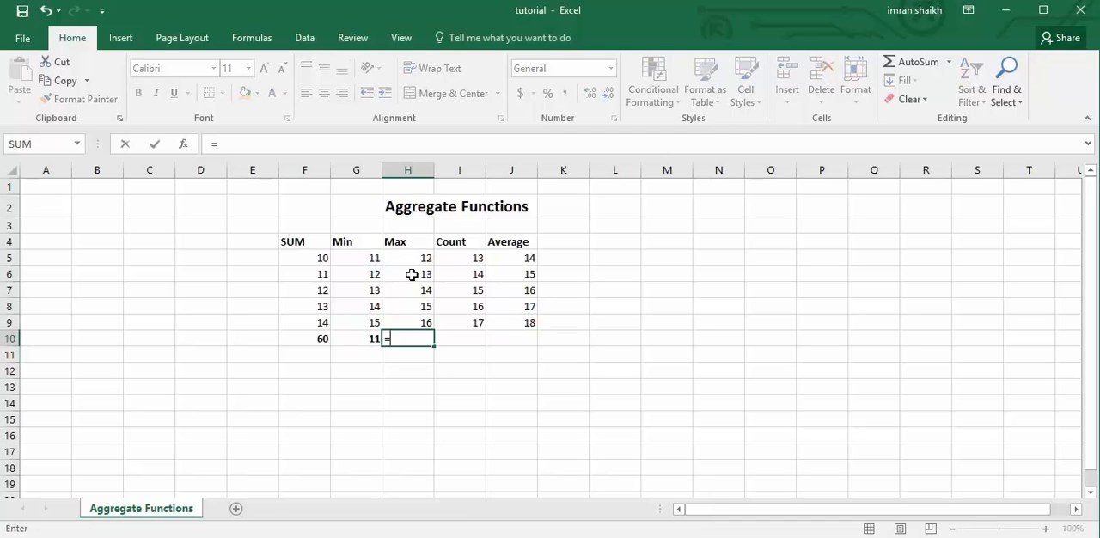
type("max(")
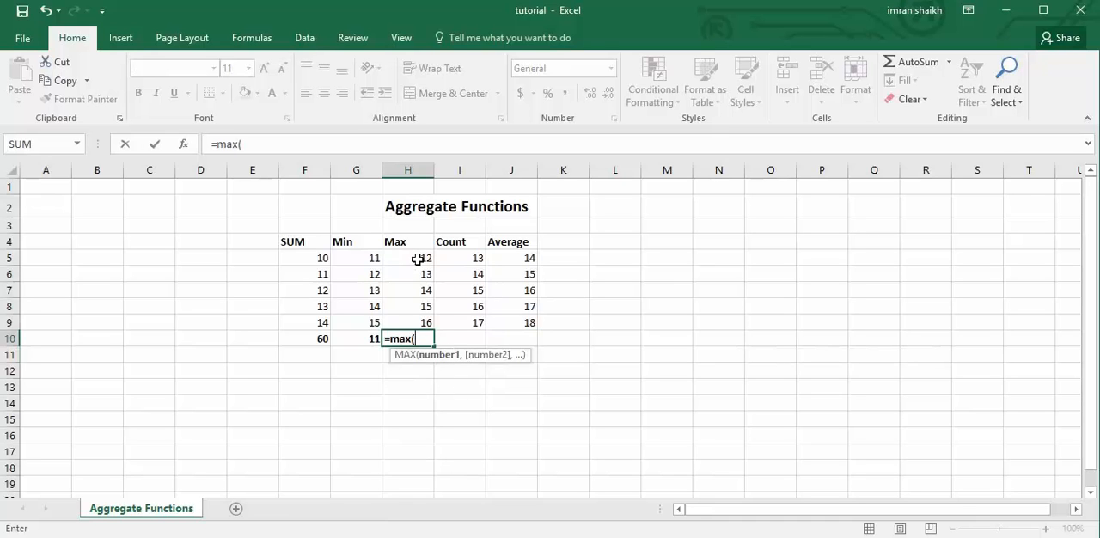
left_click_drag(417, 259, 414, 323)
type(")")
key("Return")
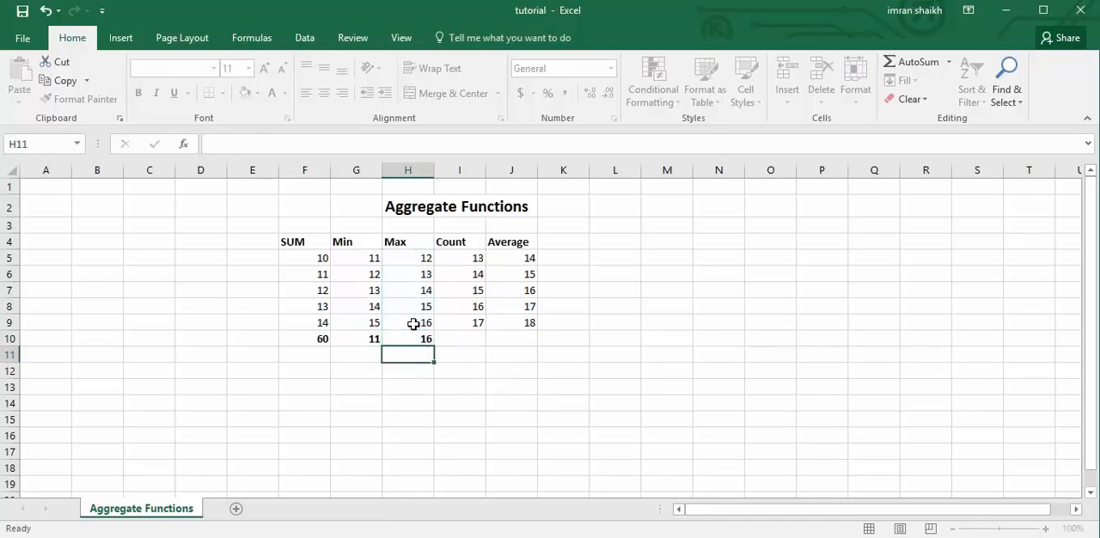
left_click(416, 339)
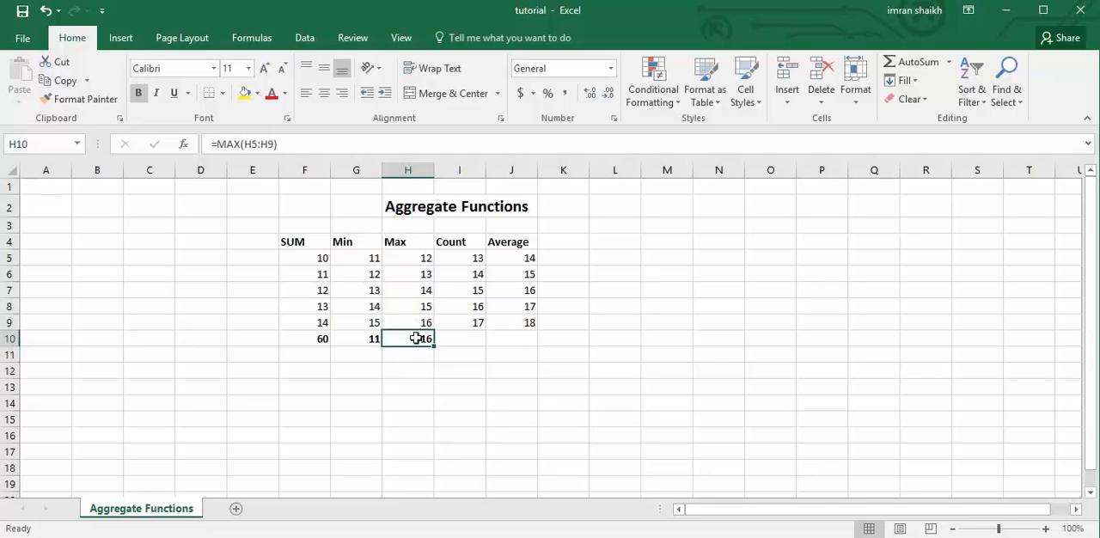
key("Delete")
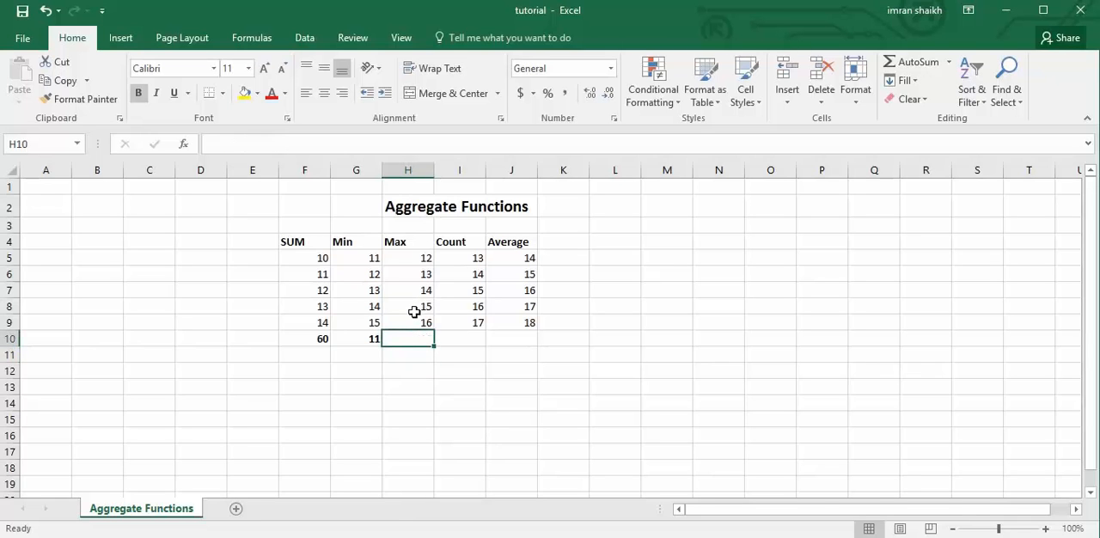
Place the maximum of the Max column in H10 by applying the AutoSum Max function to H5:H10.
left_click_drag(410, 262, 415, 334)
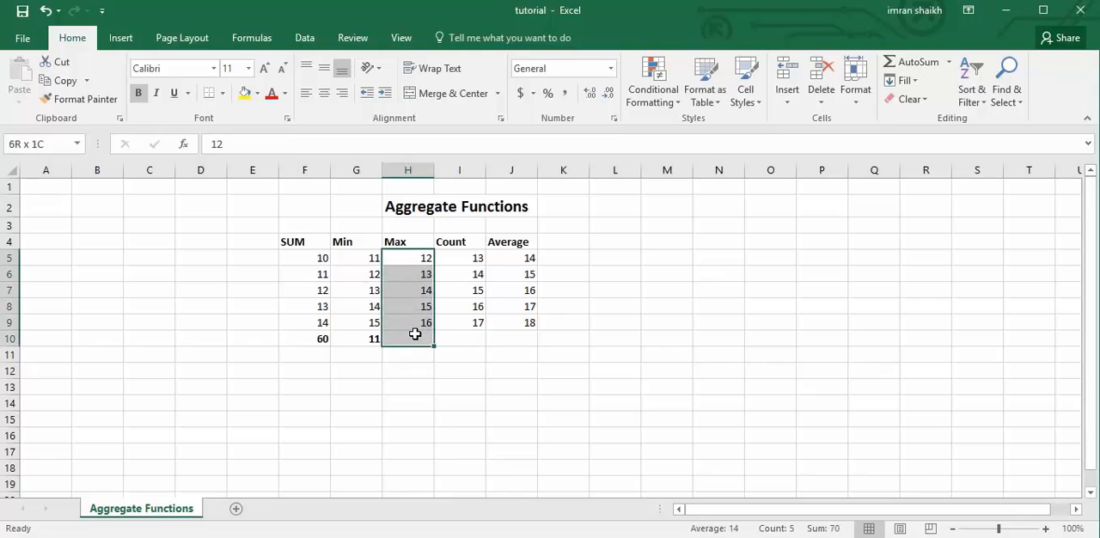
left_click(951, 63)
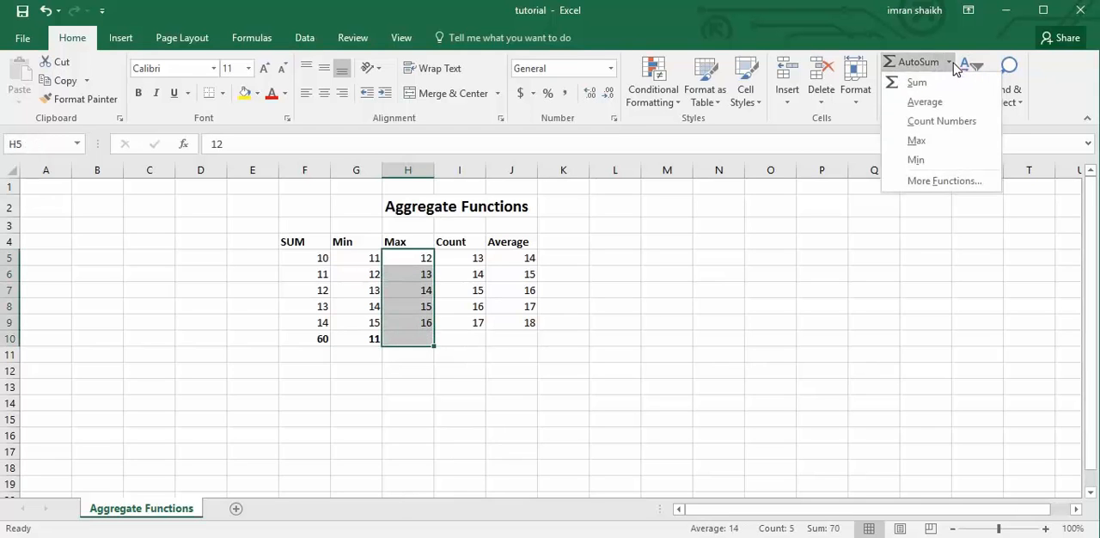
left_click(918, 140)
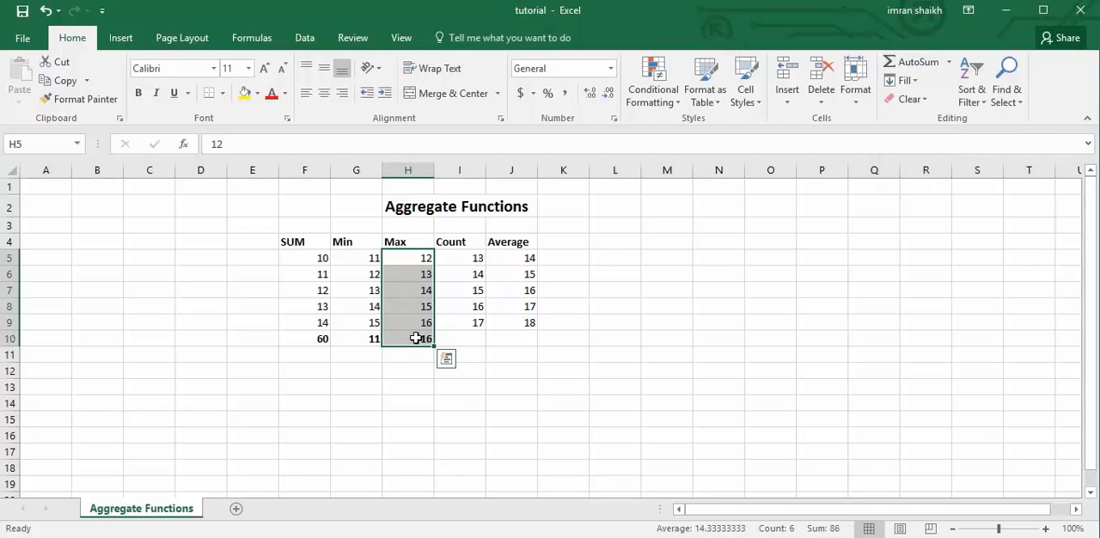
Enter a COUNT formula for I5:I9 in I10 under the Count column, and delete it.
left_click(474, 345)
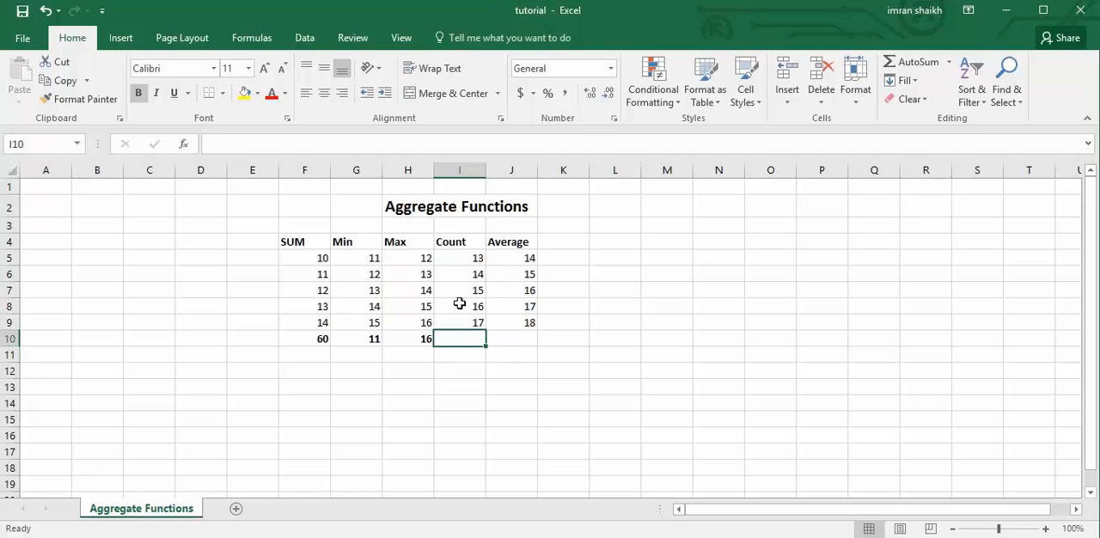
type("=count")
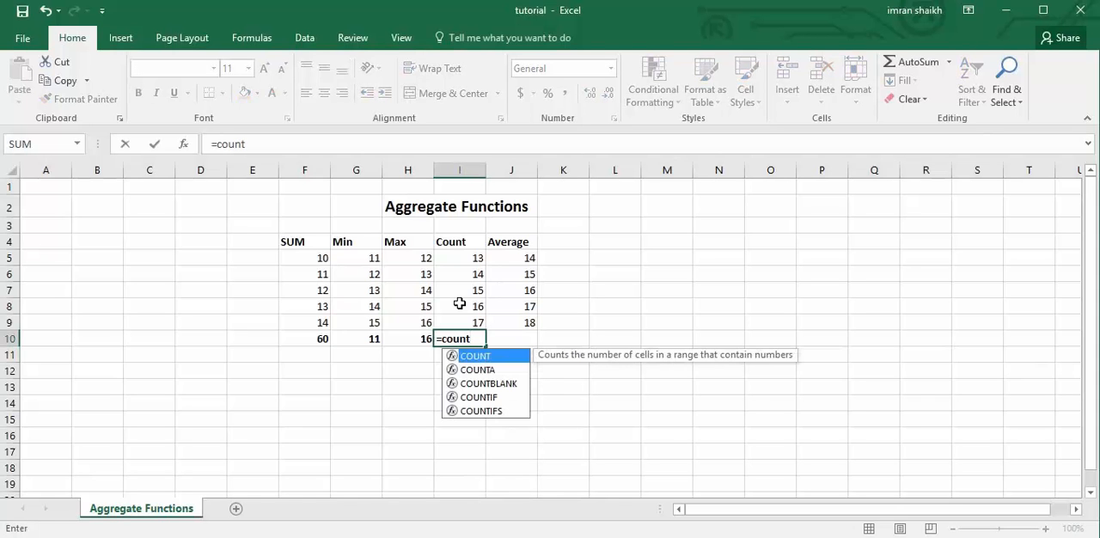
type("(")
left_click_drag(474, 258, 474, 316)
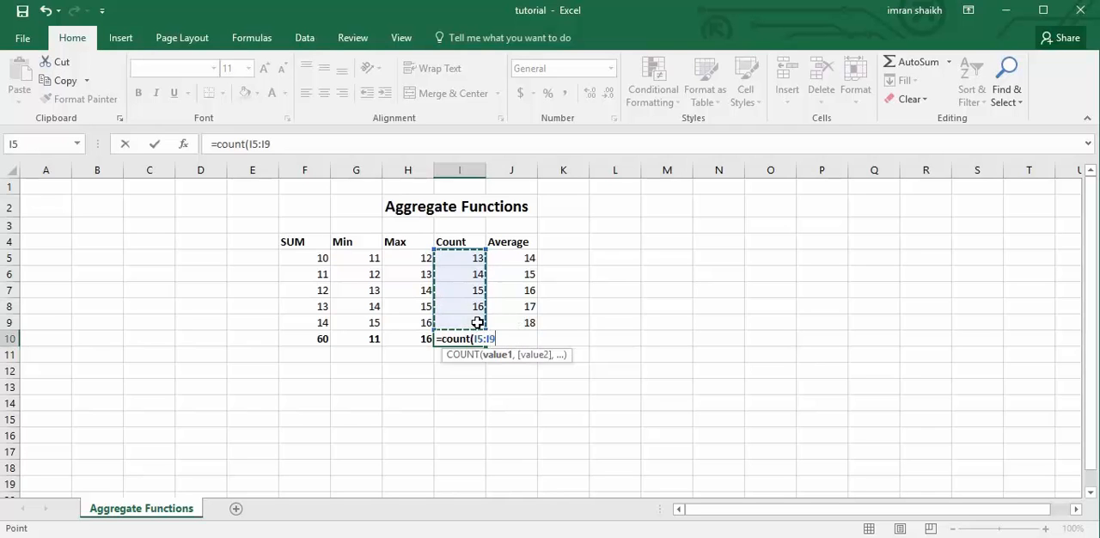
key("Return")
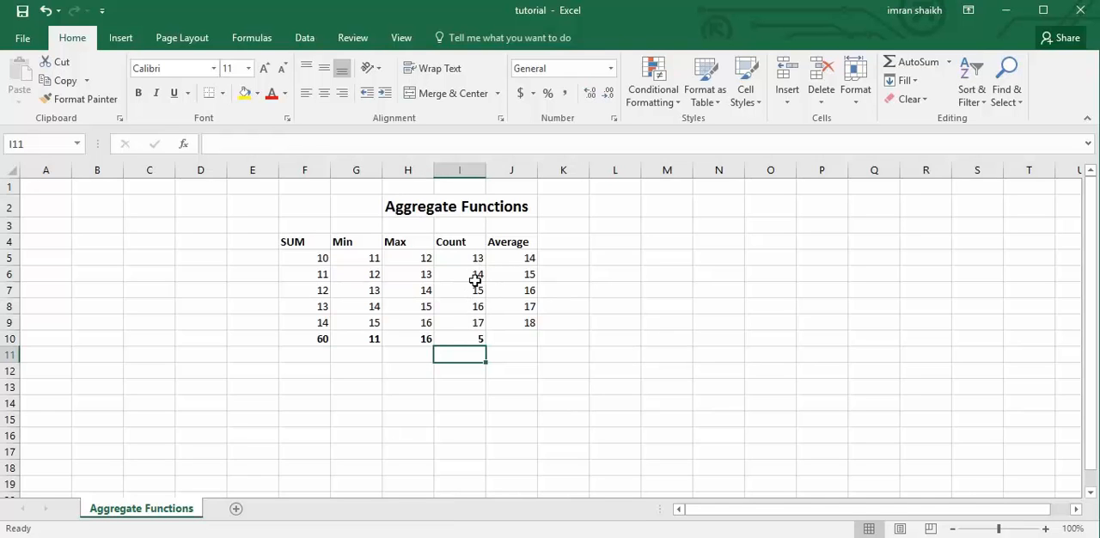
left_click(470, 337)
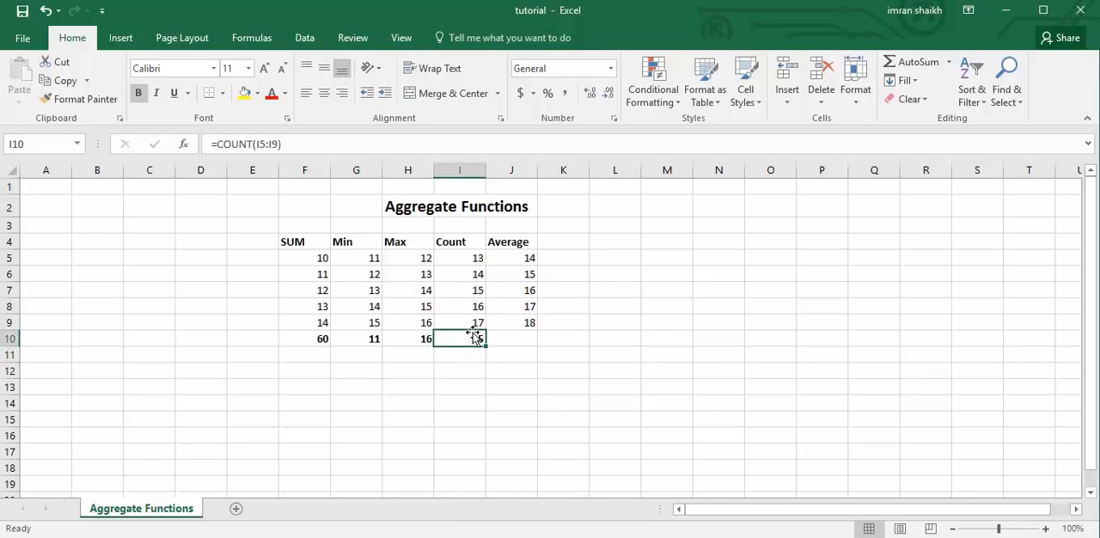
key("Delete")
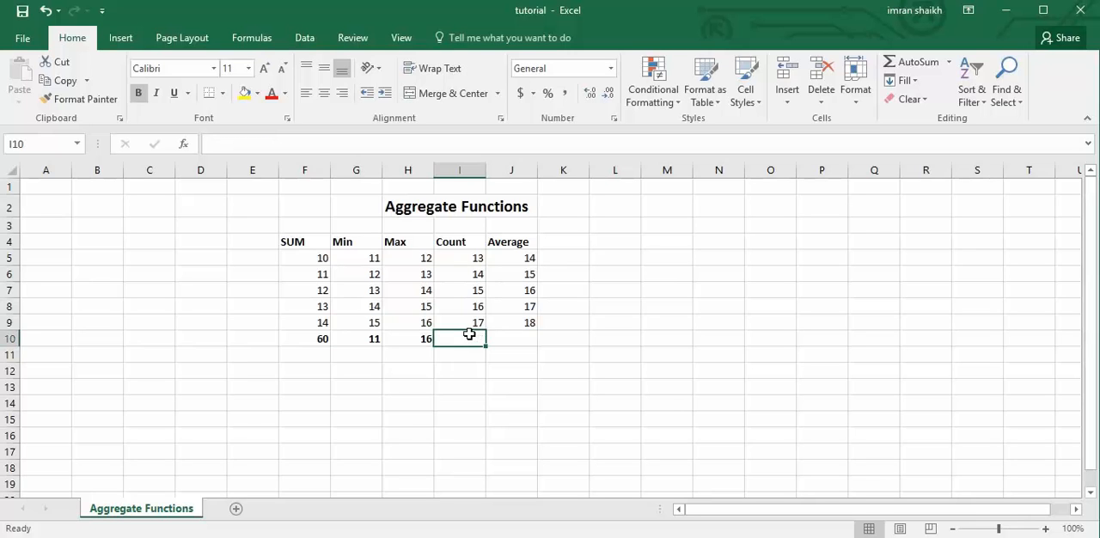
Count the values of the Count column in I10 by applying the Count Numbers function to I5:I10.
left_click_drag(464, 257, 469, 339)
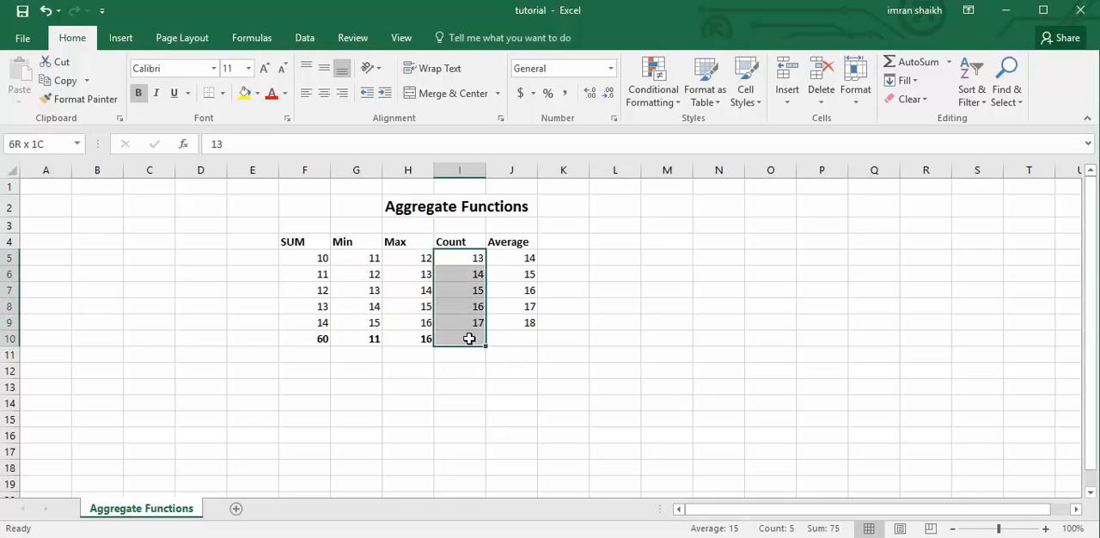
left_click(950, 64)
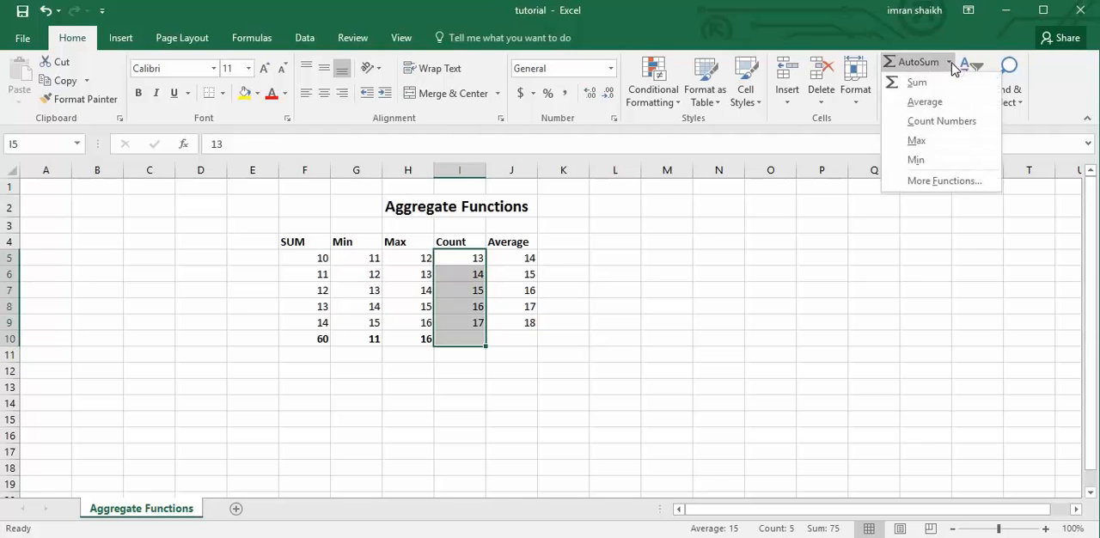
left_click(924, 127)
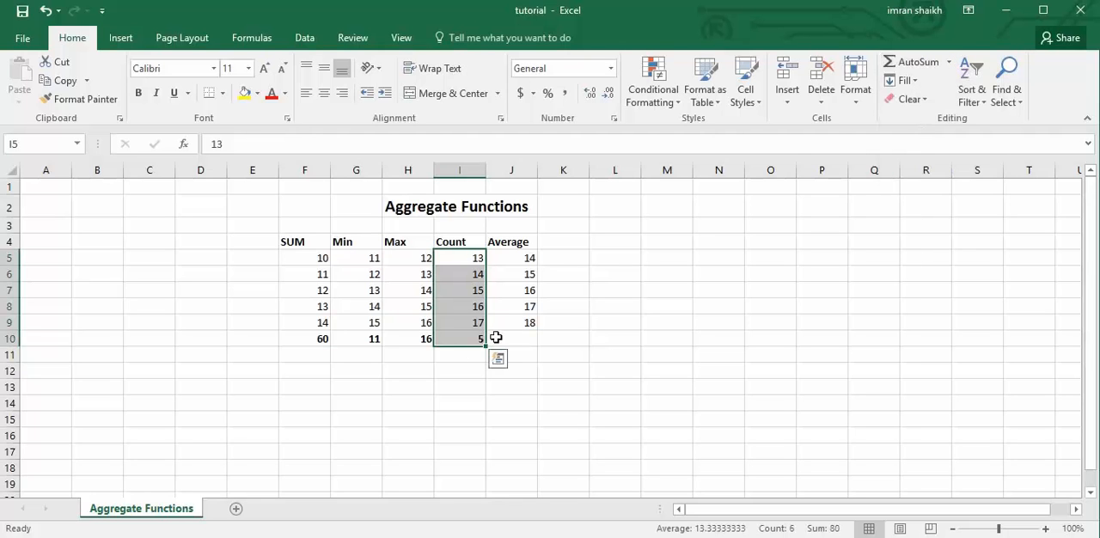
Enter the formula =AVERAGE(J5:J9) in J10 under the Average column, and delete it.
left_click(513, 261)
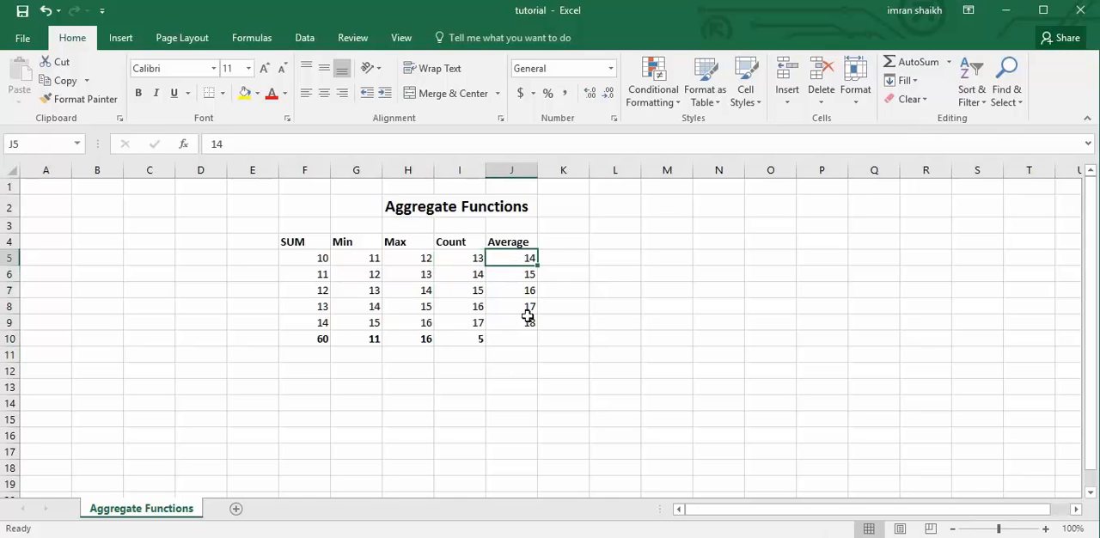
left_click(519, 341)
type("=")
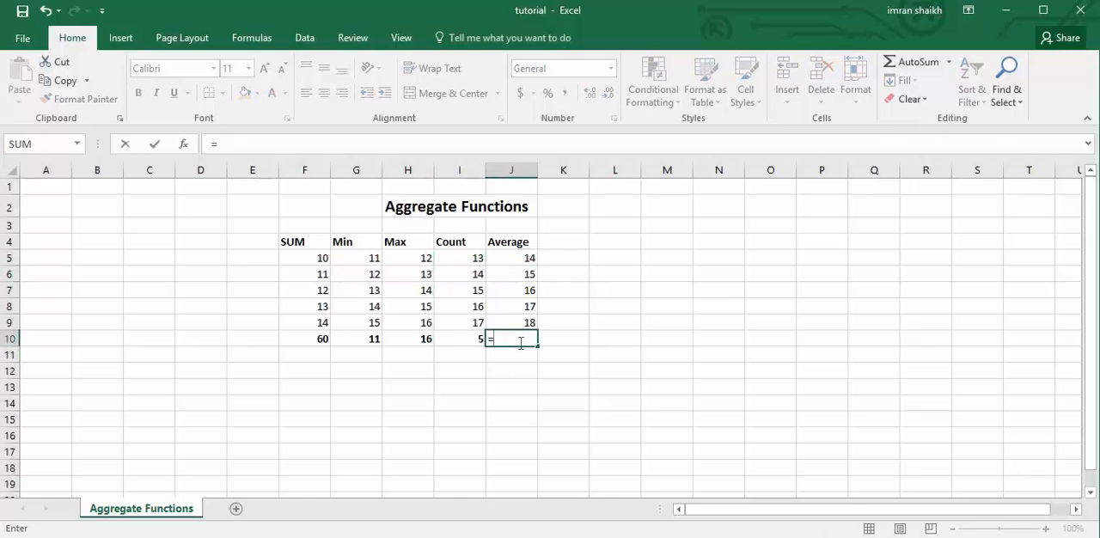
type("av")
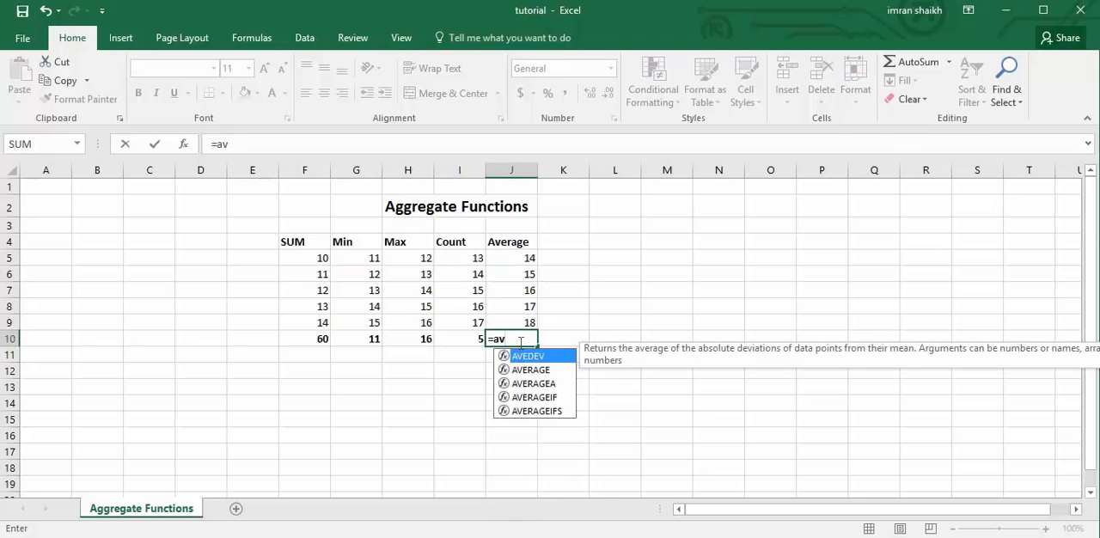
key("Down")
key("Tab")
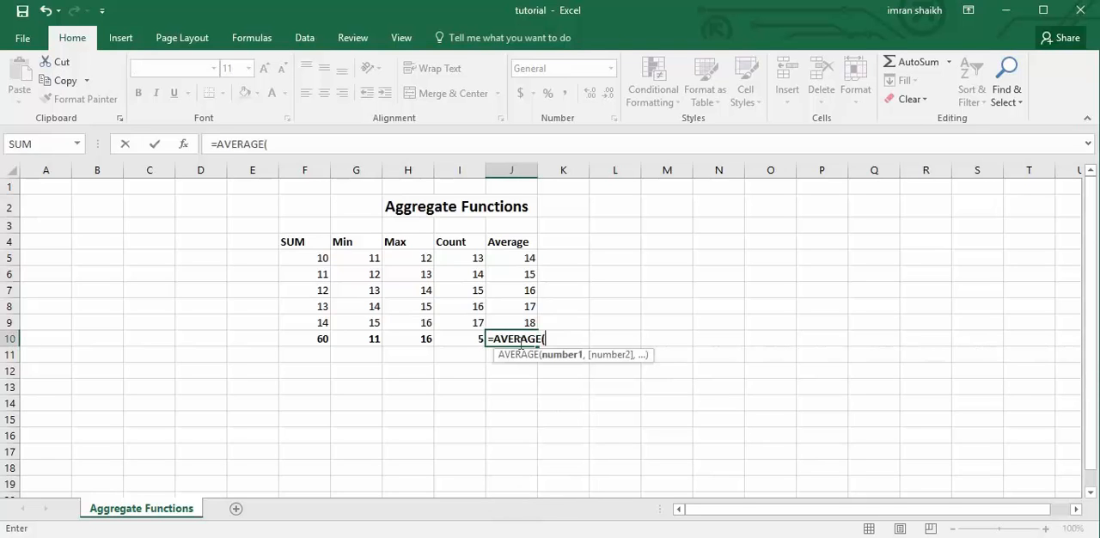
left_click_drag(519, 256, 524, 320)
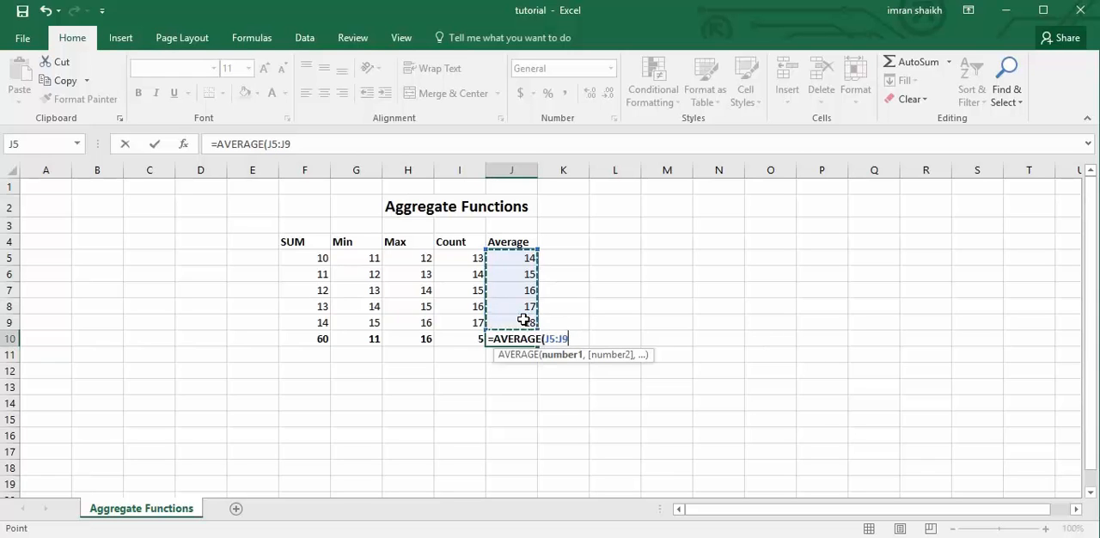
type(")")
key("Return")
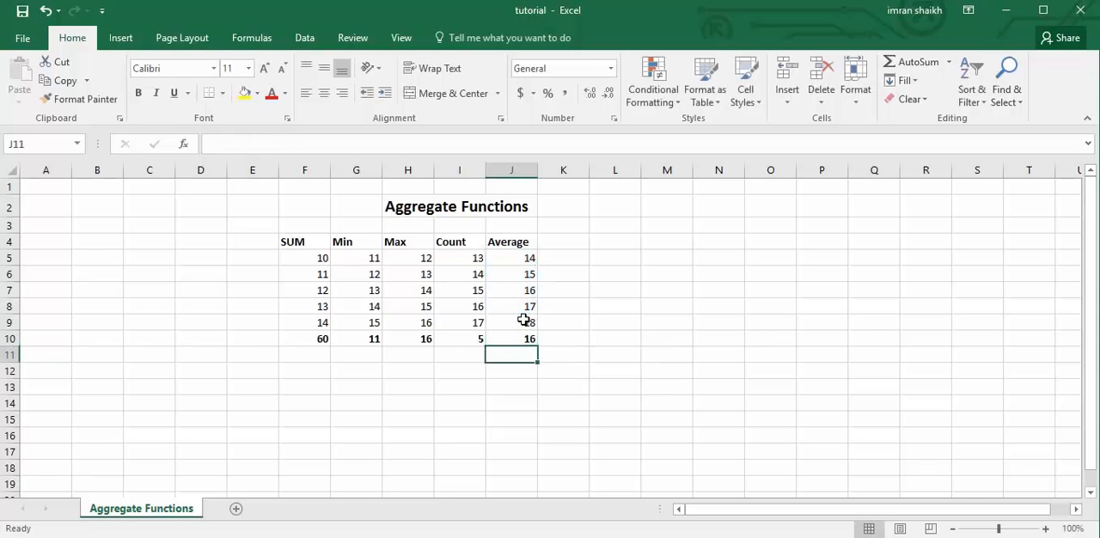
left_click(521, 338)
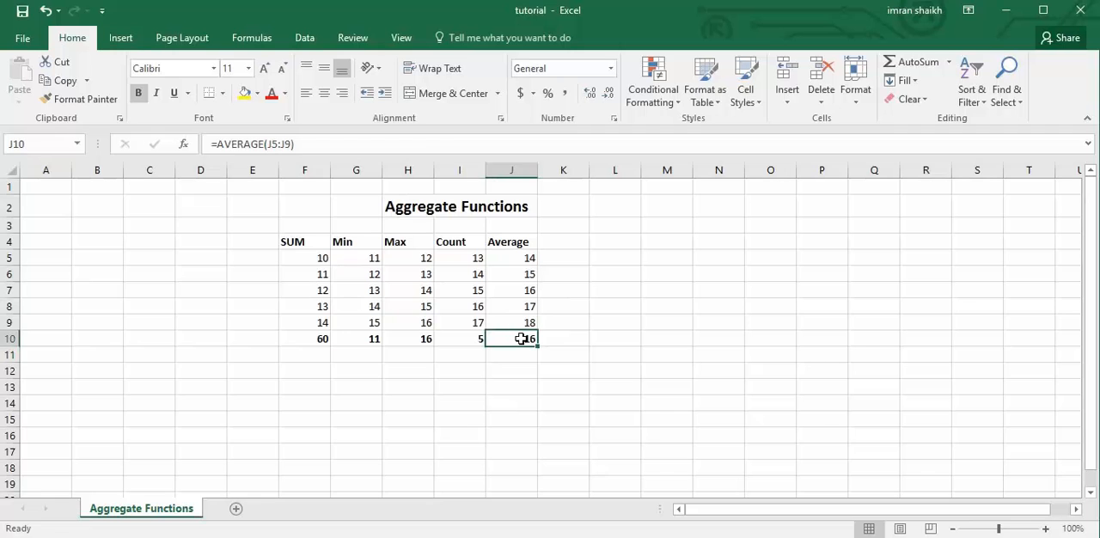
key("Delete")
Average the Average column by entering =AVERAGE(J5:J9) in J10, picking AVERAGE from the function suggestions.
type("=av")
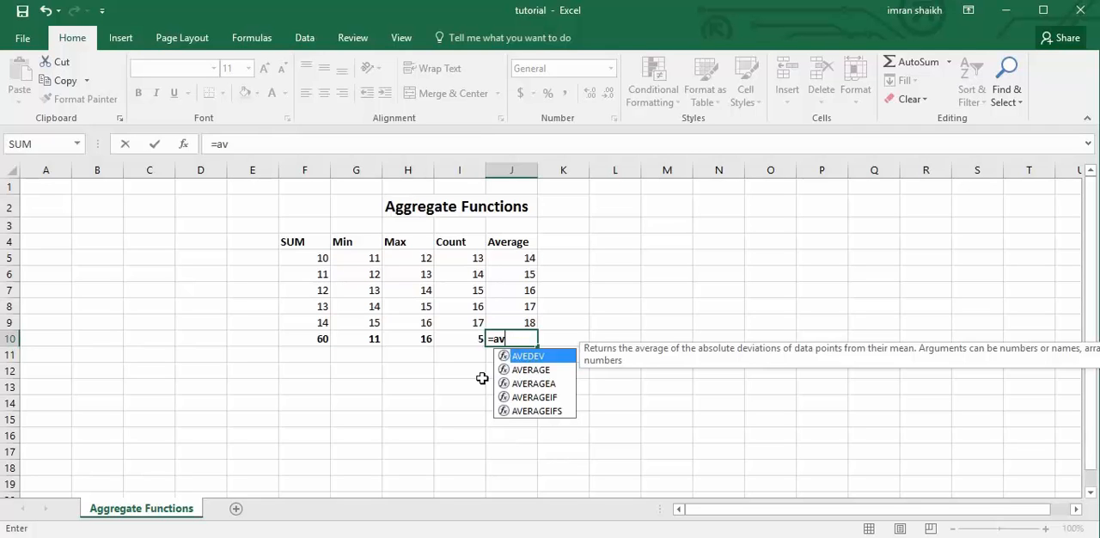
key("Down")
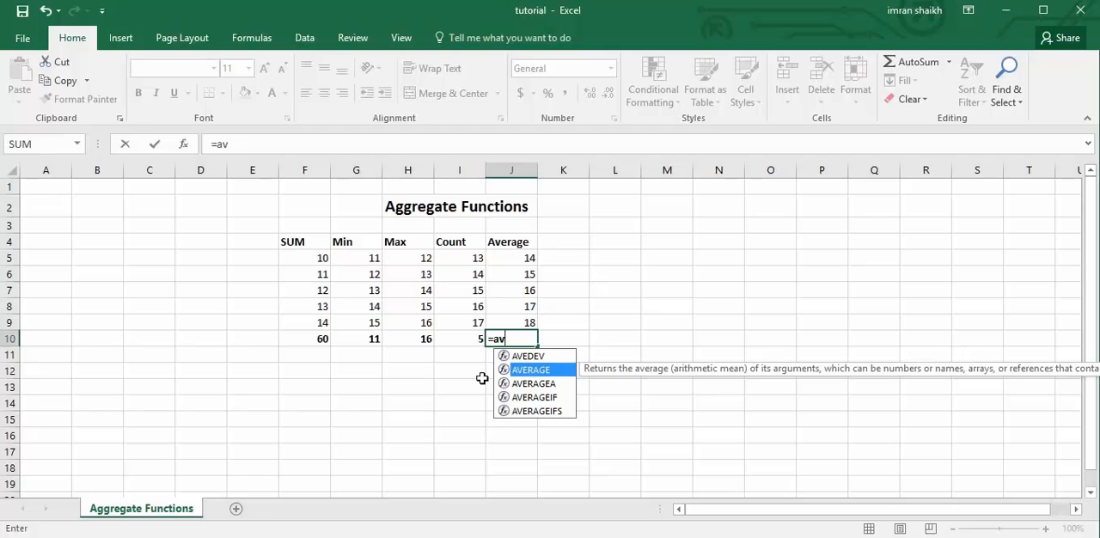
key("Tab")
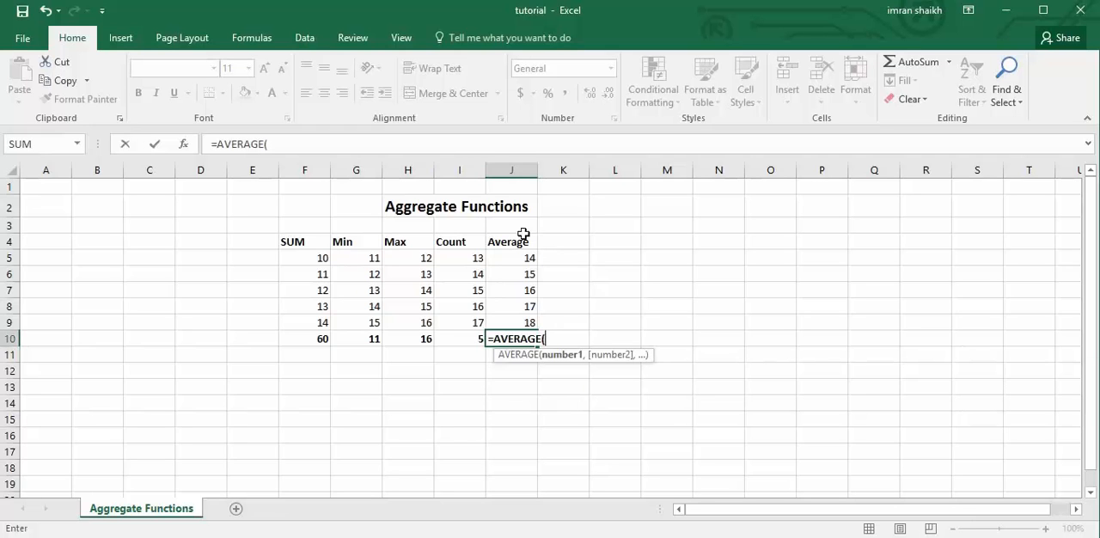
left_click_drag(516, 255, 527, 321)
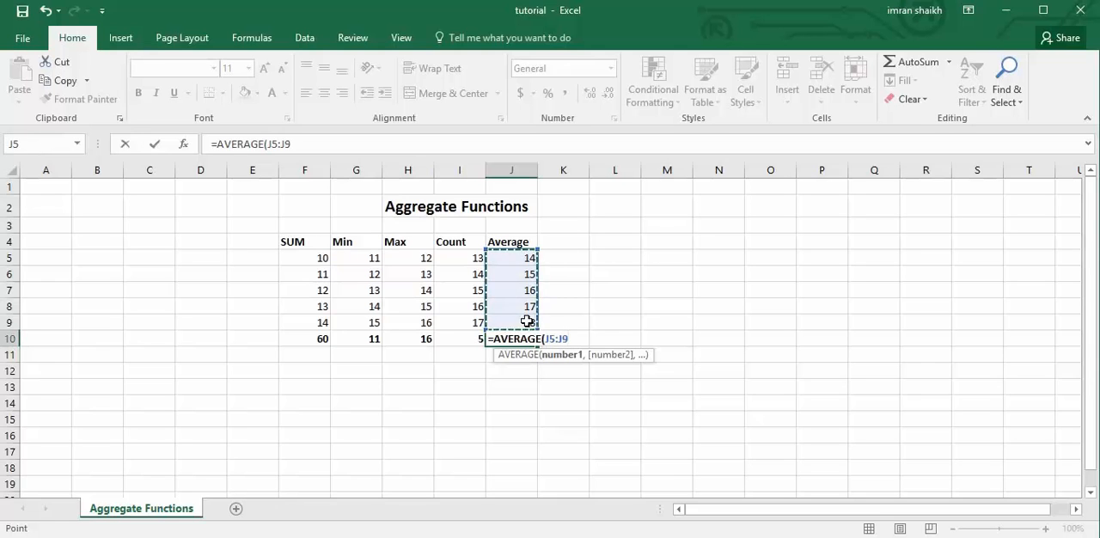
type(")")
key("Return")
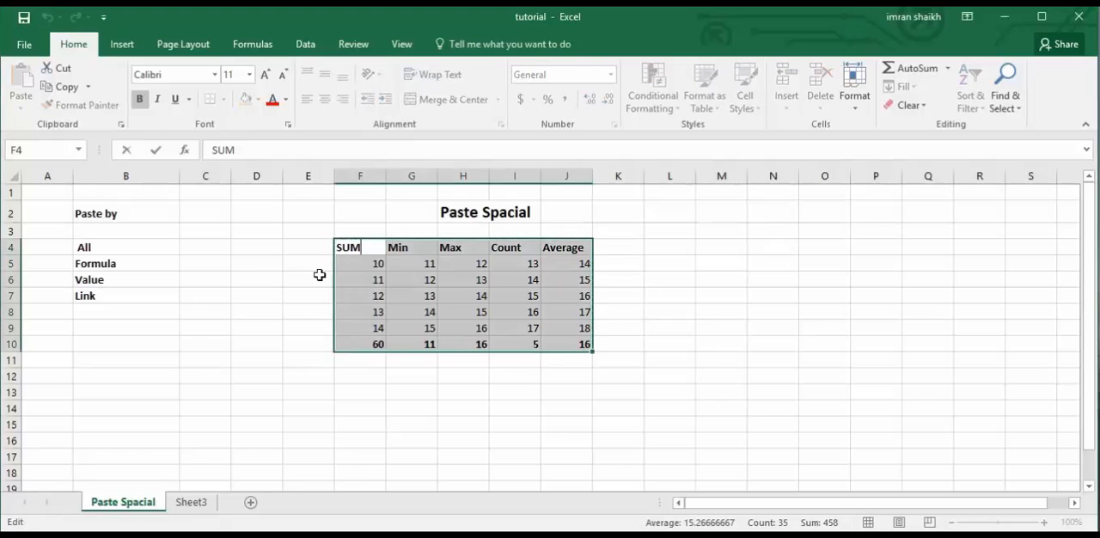
left_click(290, 275)
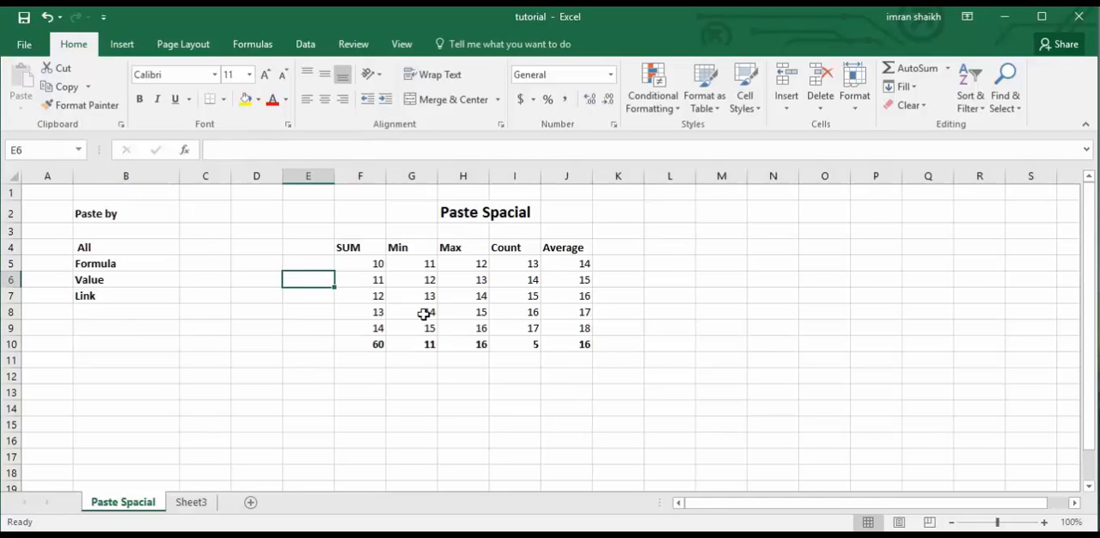
left_click(464, 284)
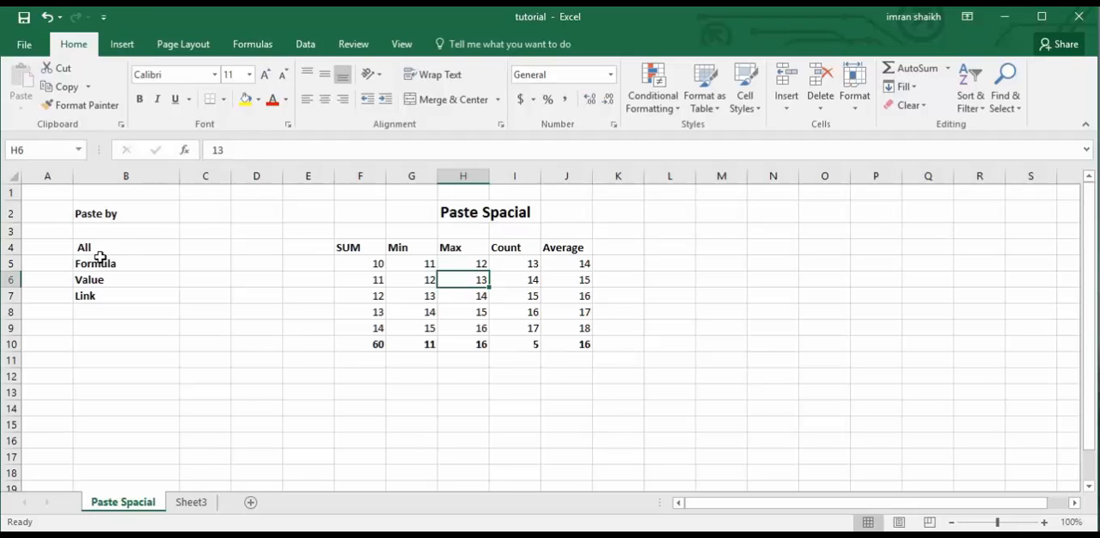
Copy the table F4:J10 and paste it at E6 on Sheet3 using Paste Special with the All option.
left_click(352, 341)
left_click_drag(352, 248, 572, 347)
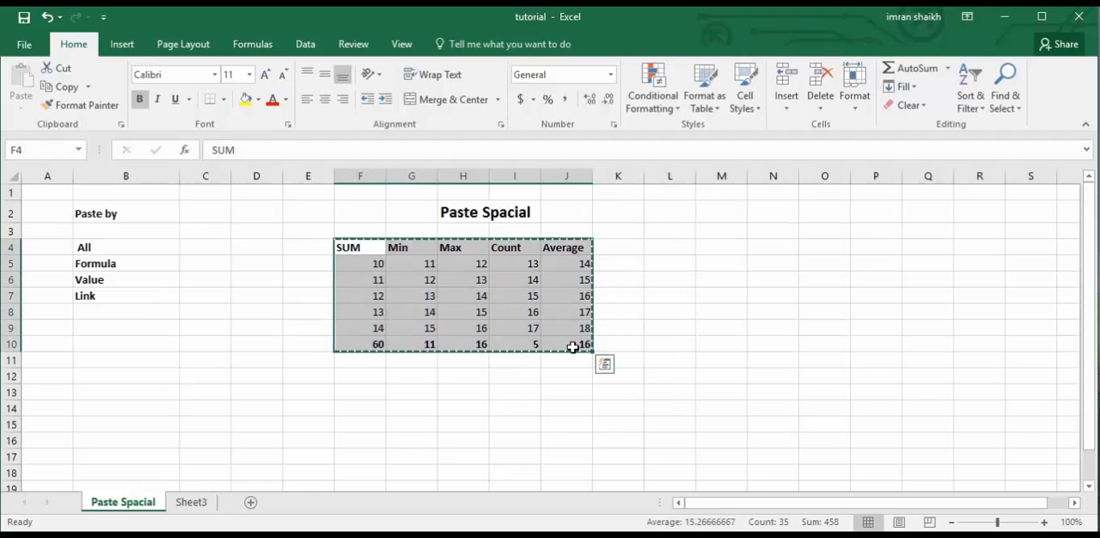
key("ctrl+c")
left_click(203, 506)
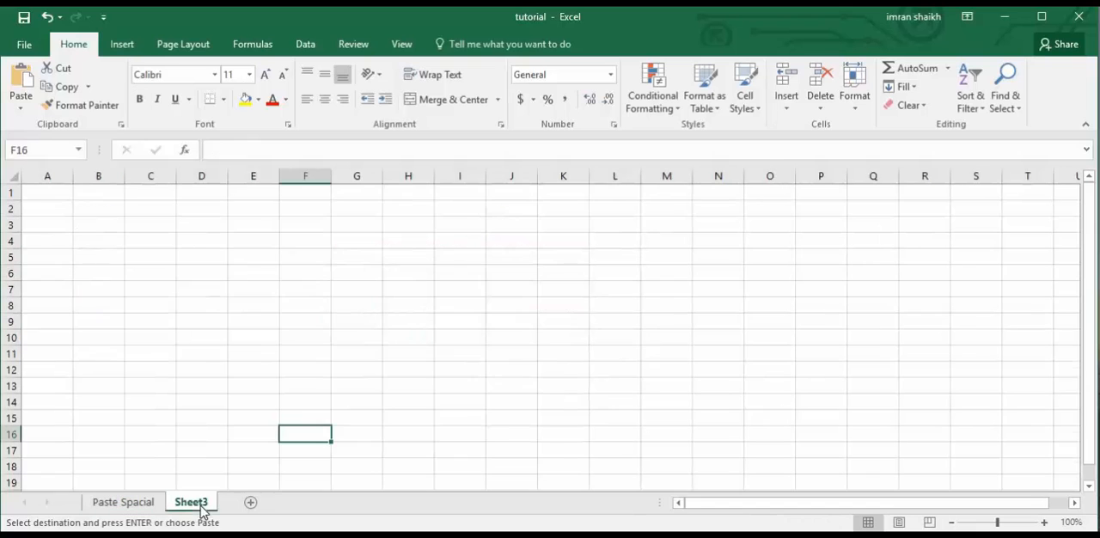
left_click(240, 274)
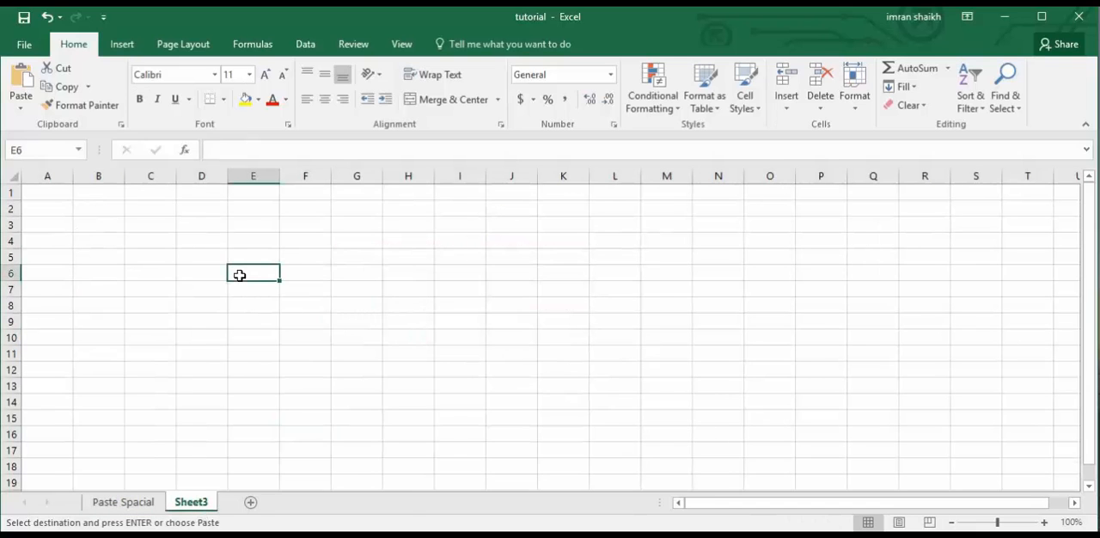
right_click(240, 275)
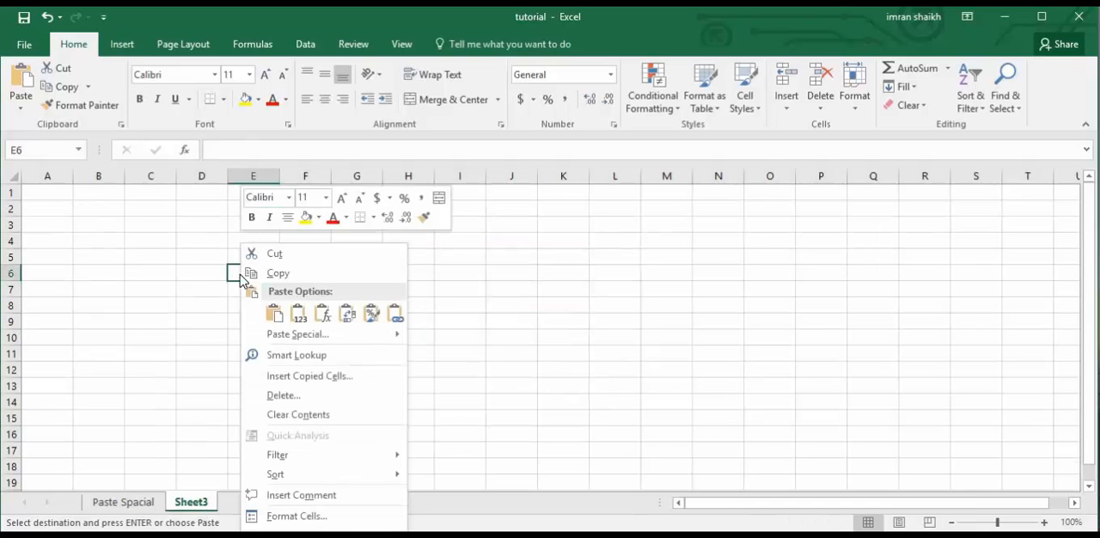
mouse_move(340, 337)
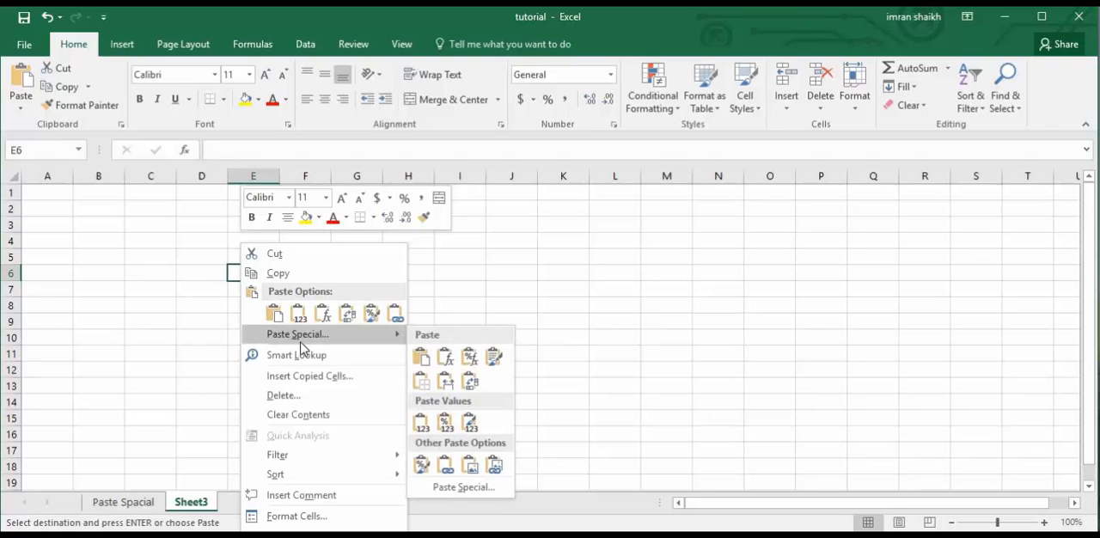
left_click(465, 493)
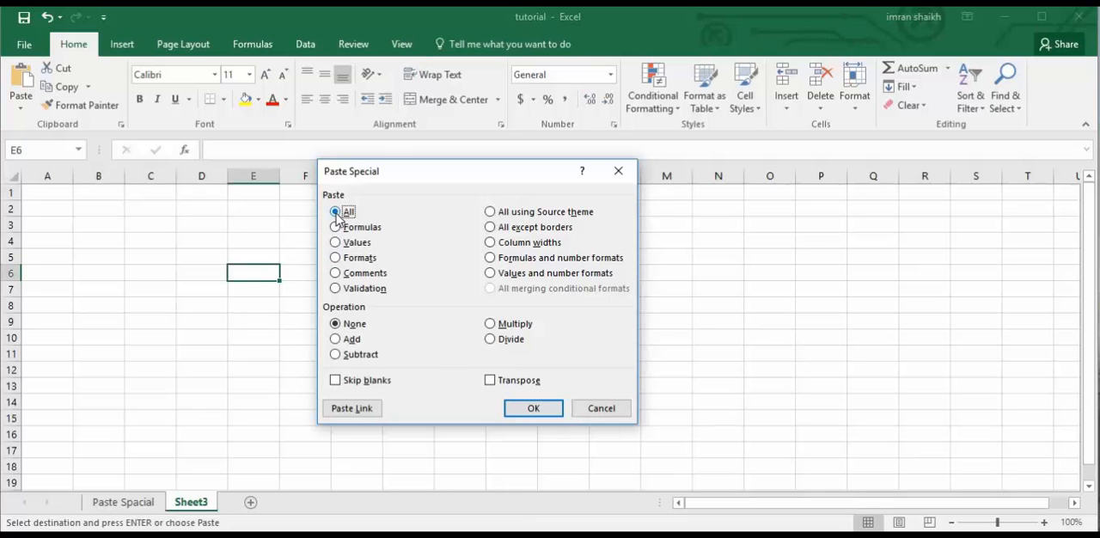
left_click(533, 408)
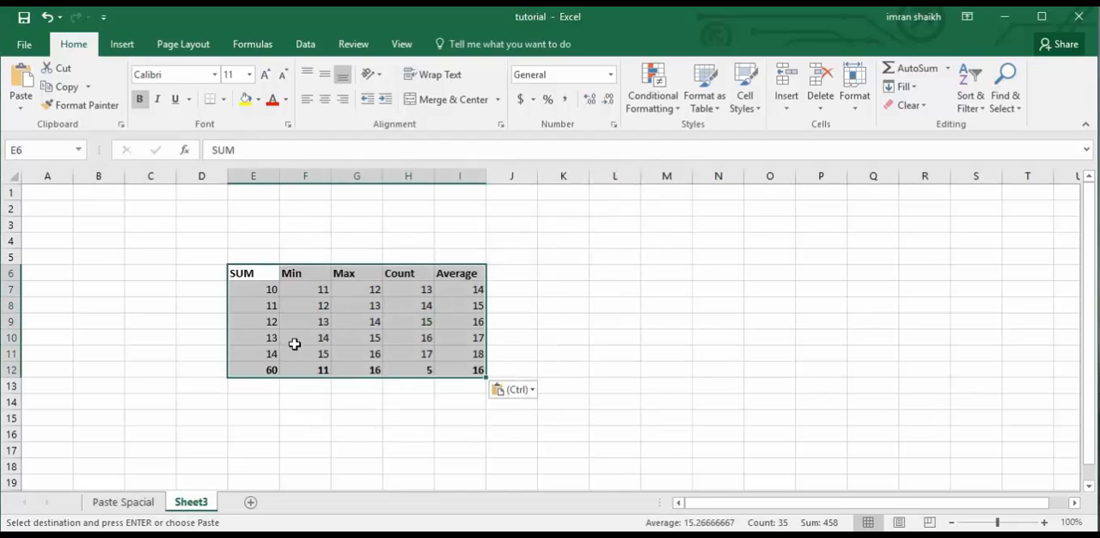
Compare the pasted table on Sheet3 with the original, undo the paste, and return to the Paste Spacial sheet.
left_click(137, 501)
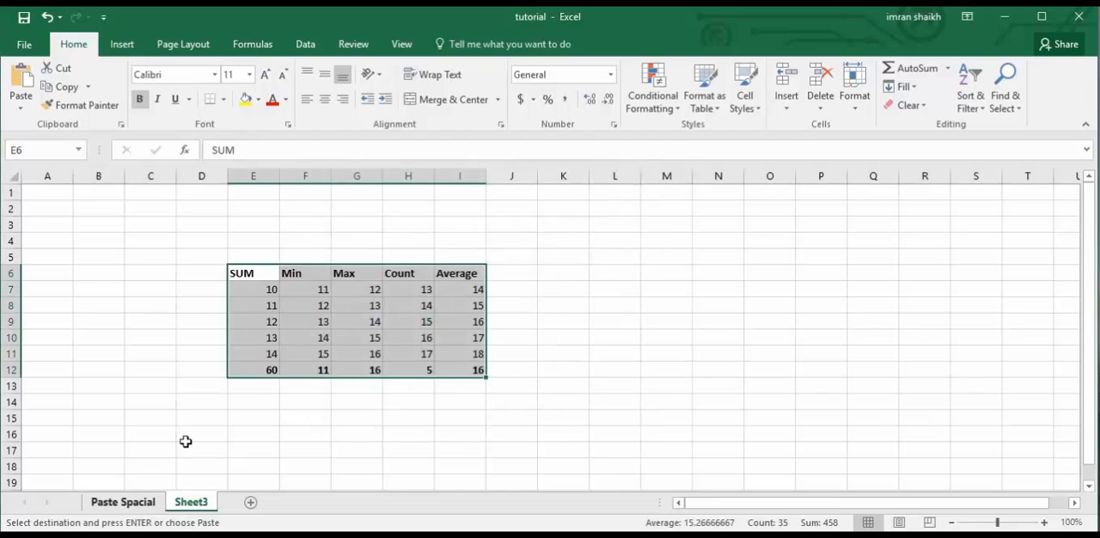
left_click(193, 502)
left_click(146, 502)
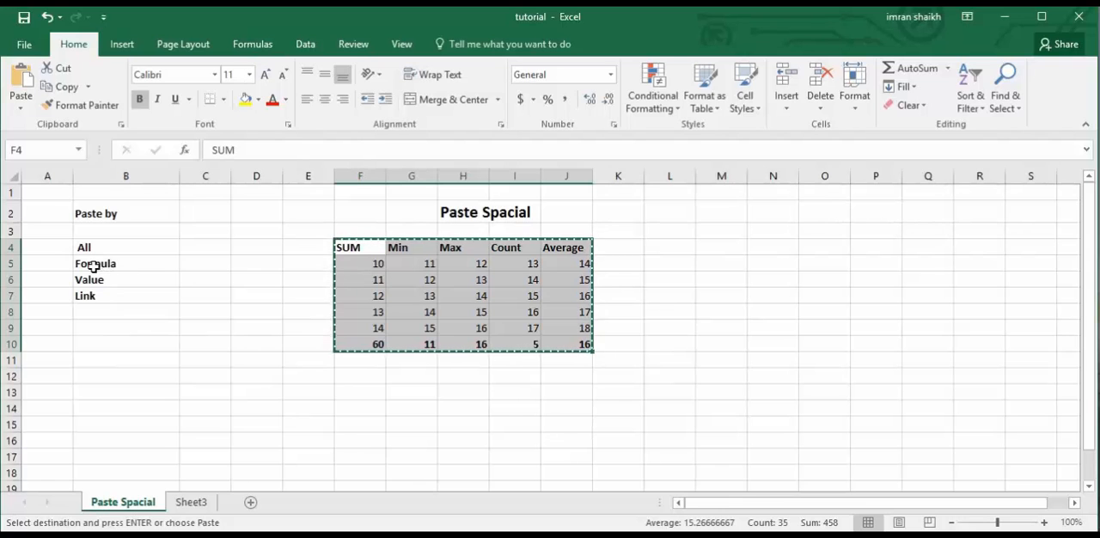
left_click(189, 502)
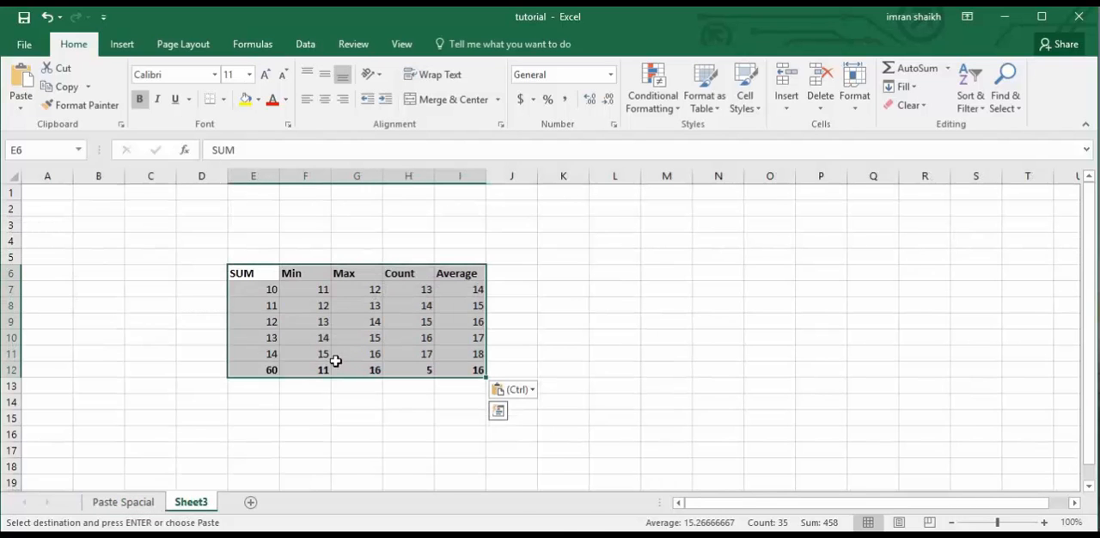
key("ctrl")
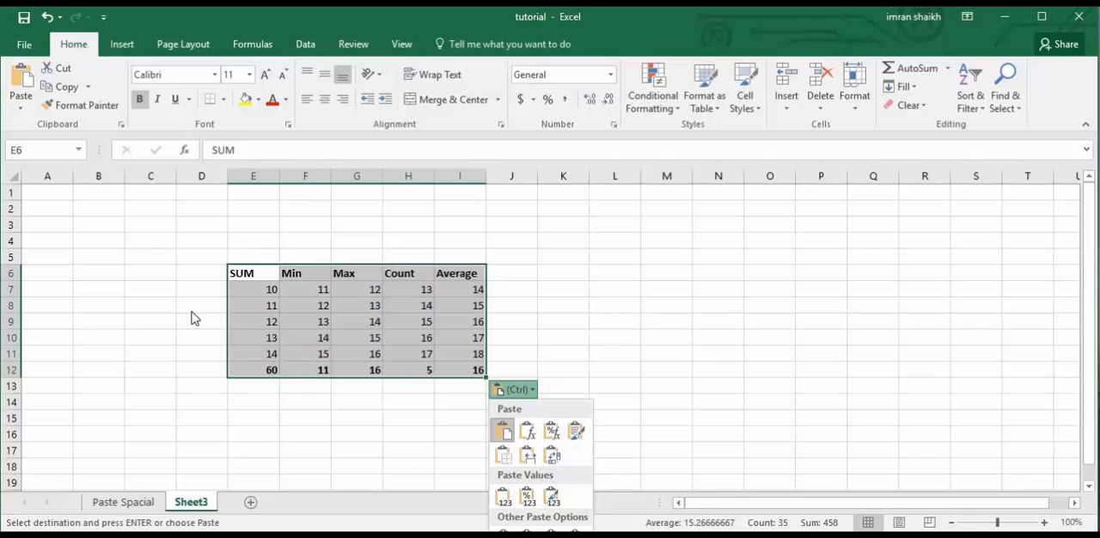
key("ctrl")
key("ctrl+z")
left_click(222, 353)
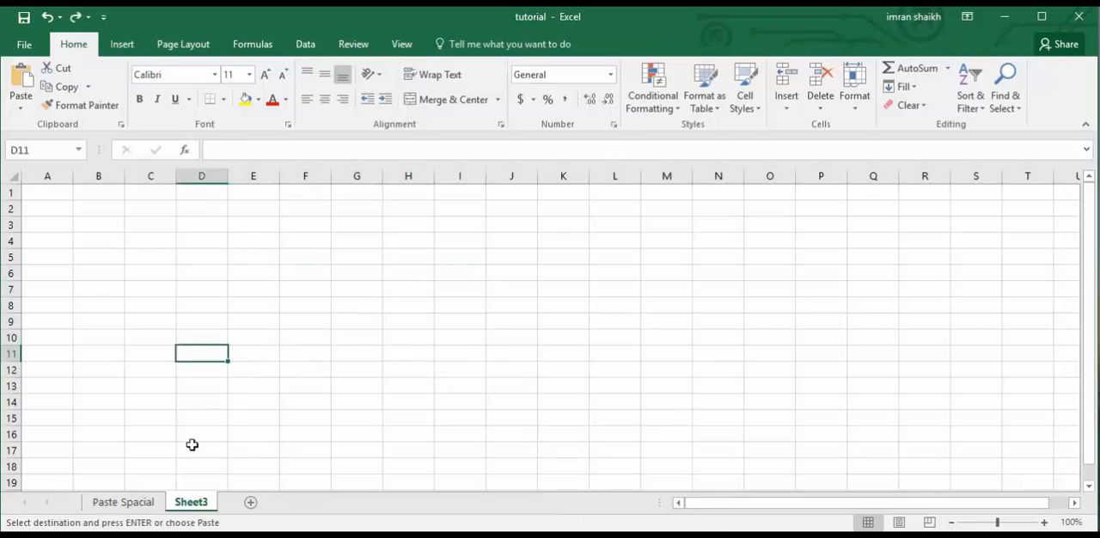
left_click(123, 502)
left_click(295, 308)
key("ctrl+Up")
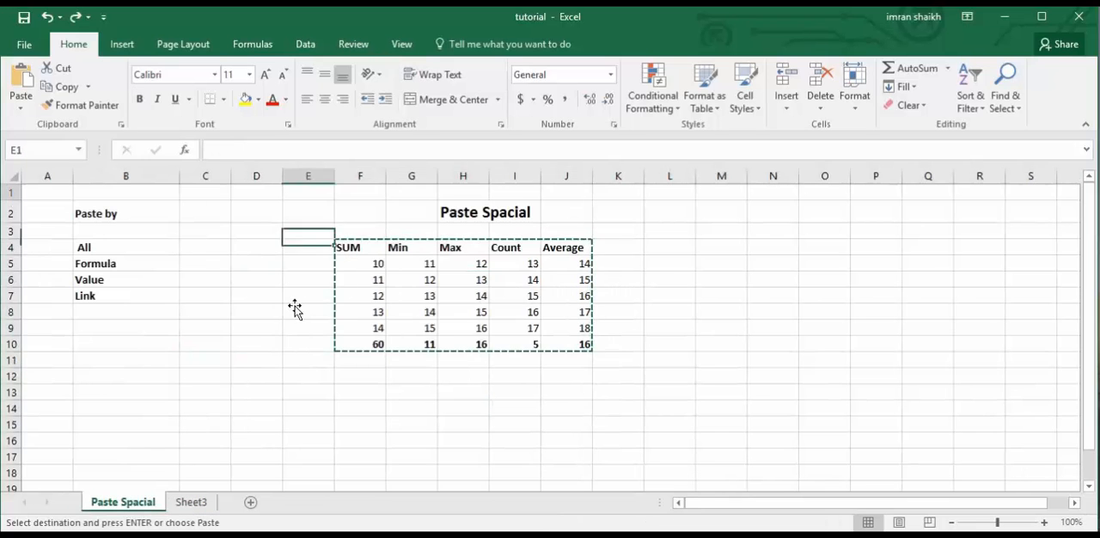
left_click(392, 307)
key("ctrl+Up")
left_click(375, 311)
left_click(294, 315)
left_click(749, 361)
key("Home")
left_click(771, 329)
left_click(493, 277)
left_click(217, 284)
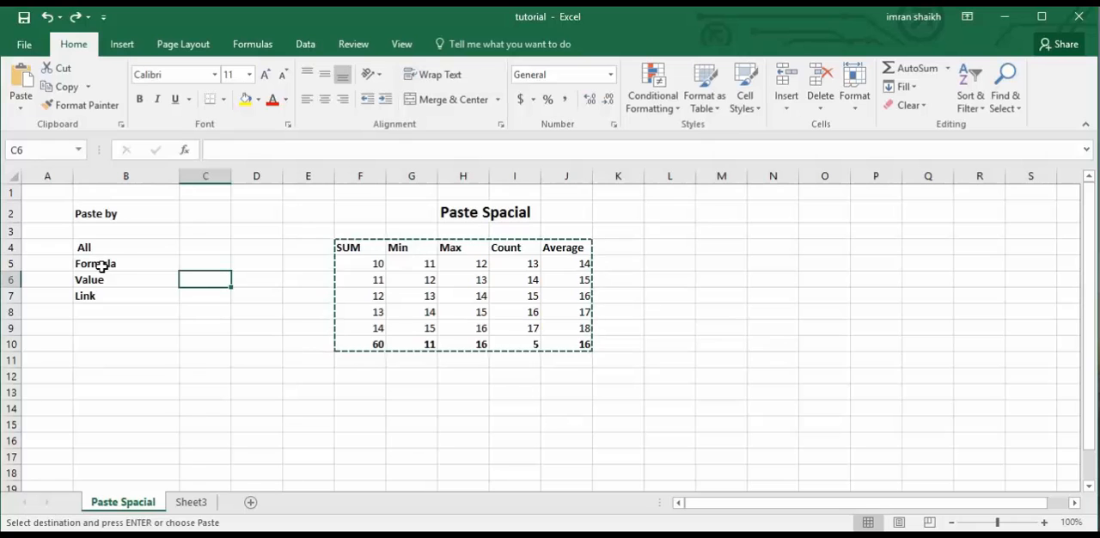
Make all cells of the table F4:J10 bold, italic and underlined.
left_click_drag(348, 248, 572, 347)
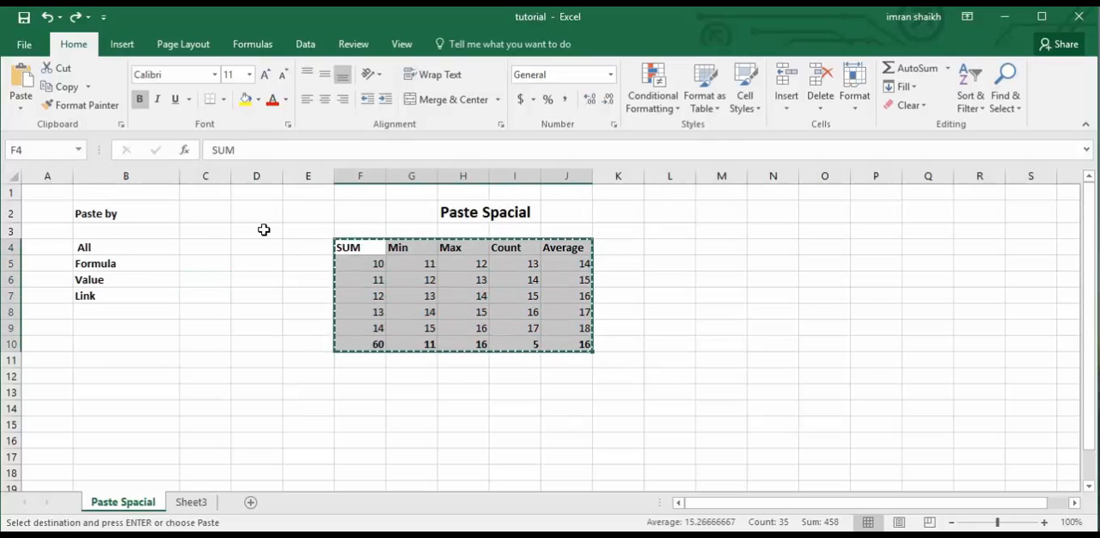
left_click(71, 88)
left_click(140, 100)
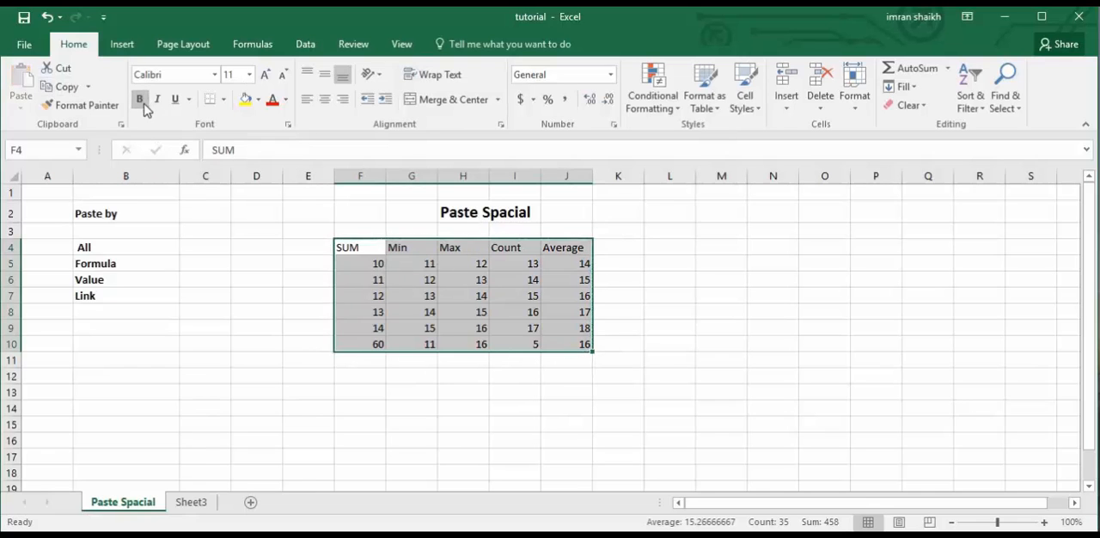
left_click(157, 101)
left_click(139, 100)
left_click(176, 100)
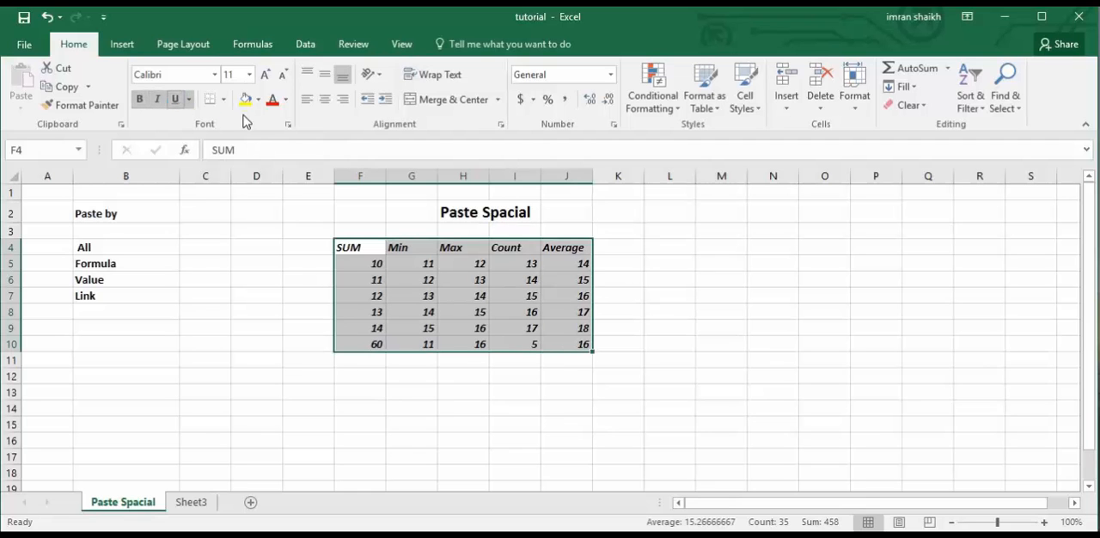
Format the table F4:J10 with all borders, a gray fill and red font color.
left_click(222, 103)
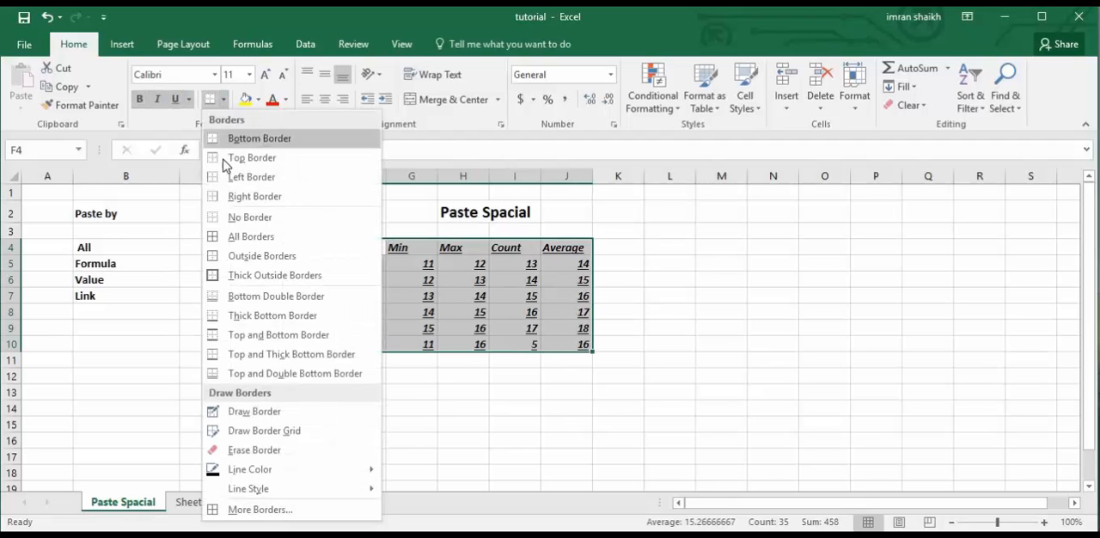
left_click(237, 241)
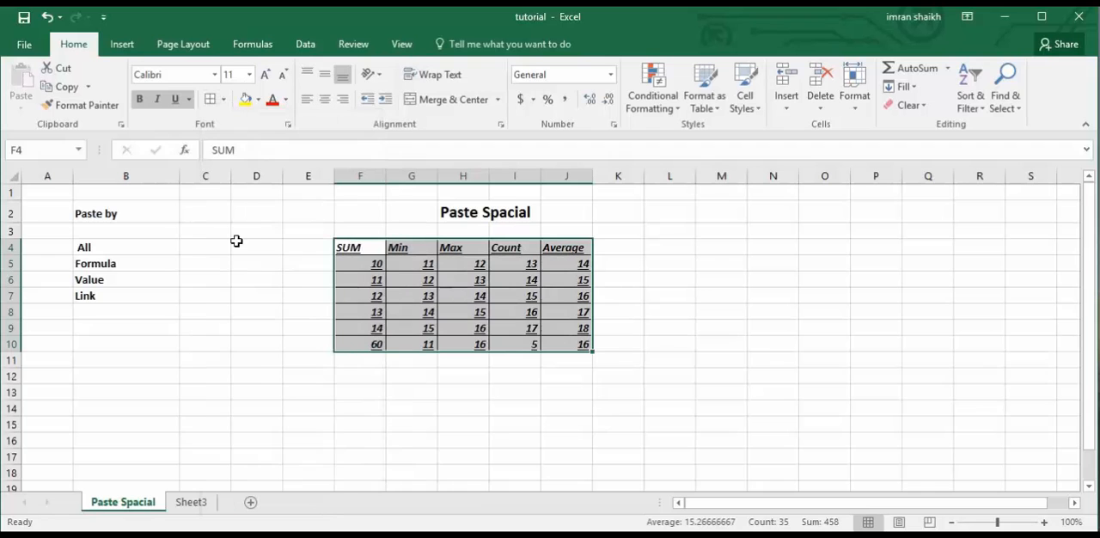
left_click(258, 101)
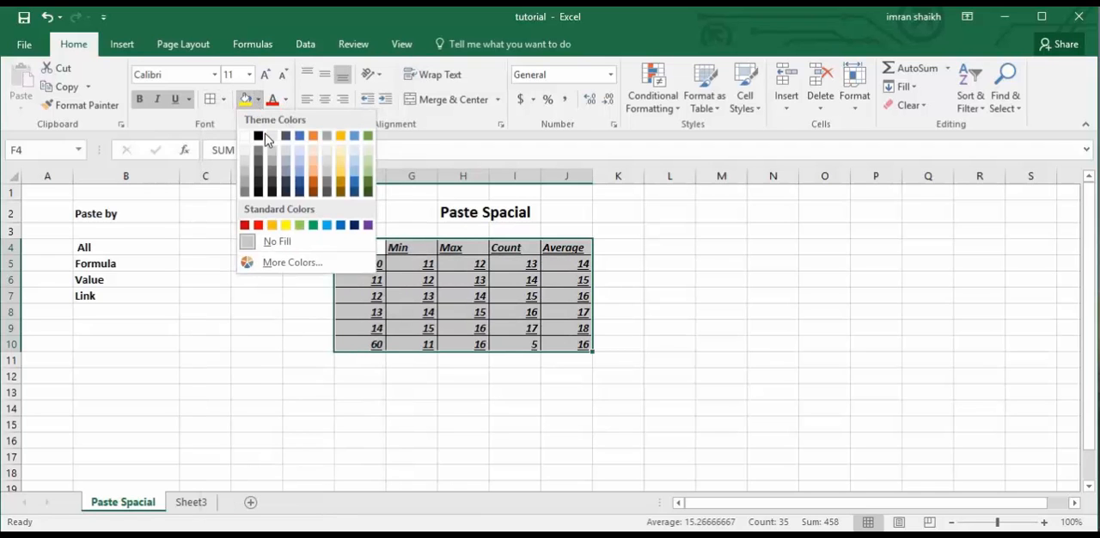
left_click(326, 137)
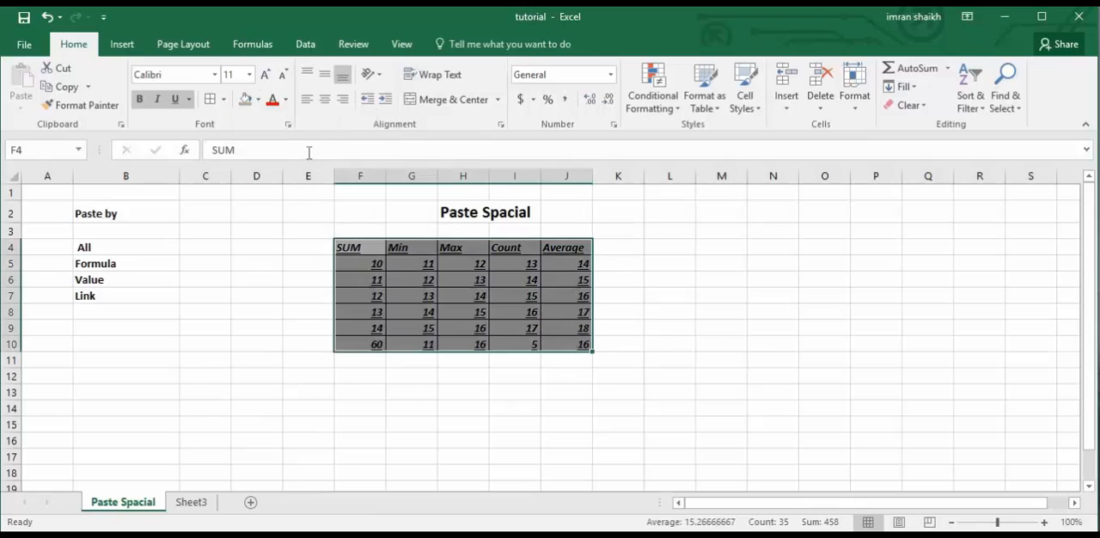
left_click(273, 102)
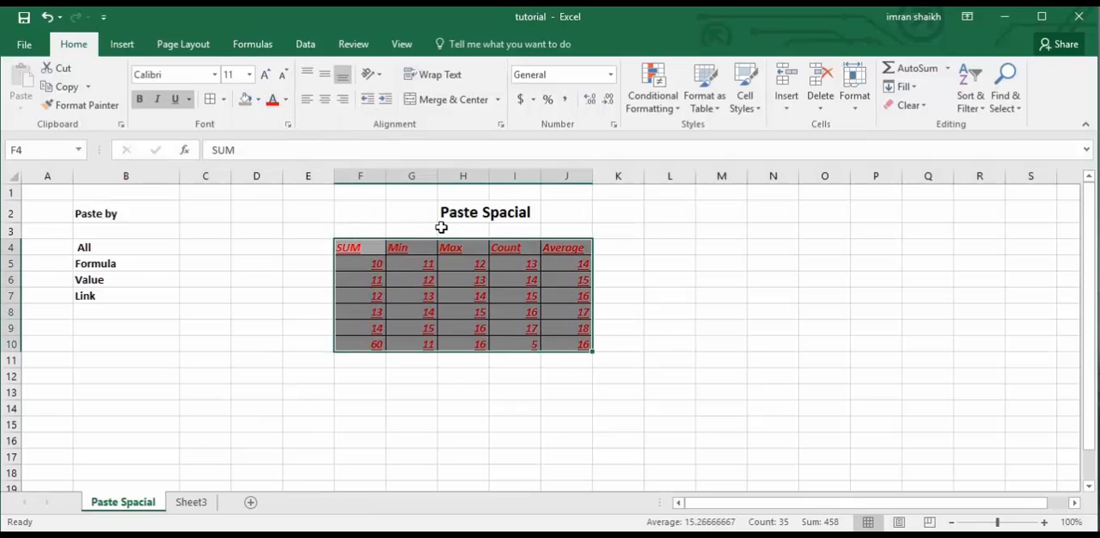
left_click(409, 315)
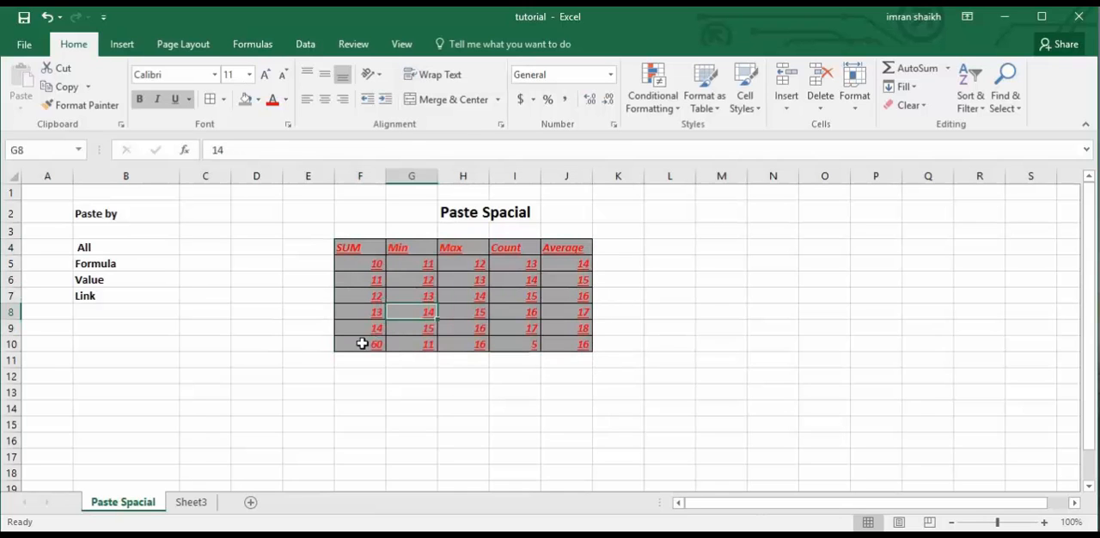
Examine the formulas behind the results in row 10, from F10 through J10.
left_click(364, 346)
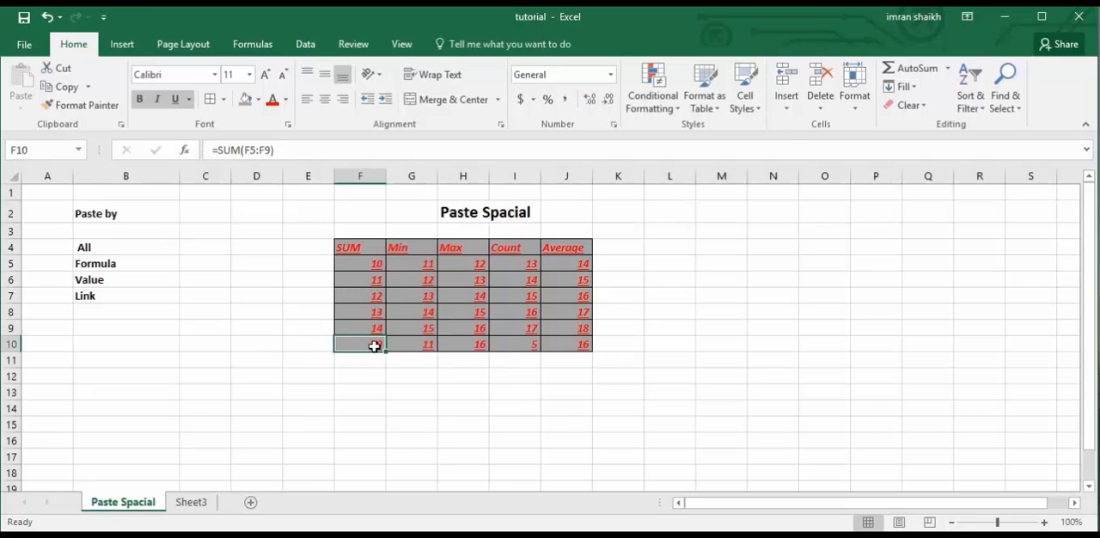
left_click(407, 344)
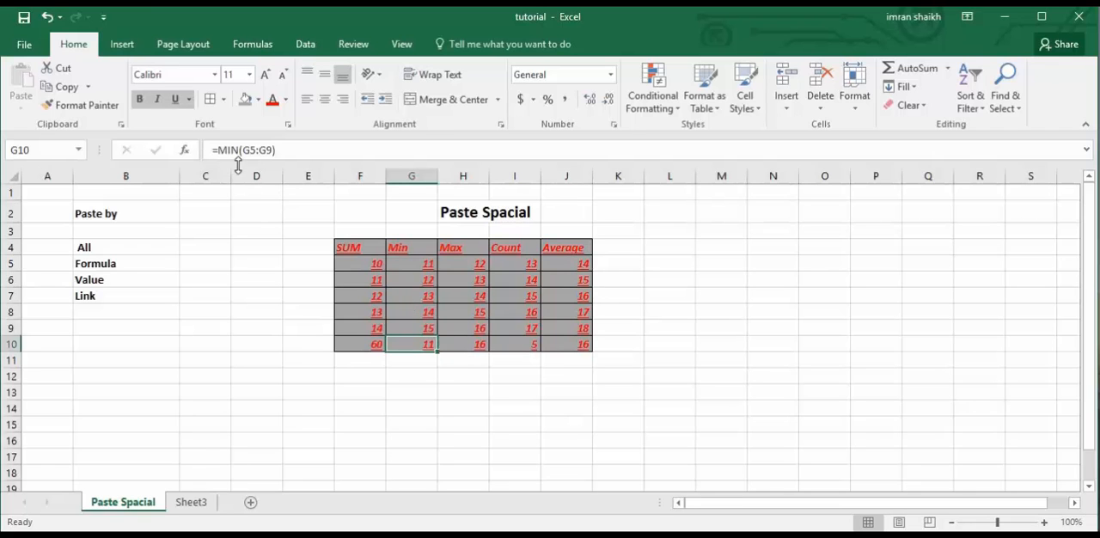
left_click(469, 352)
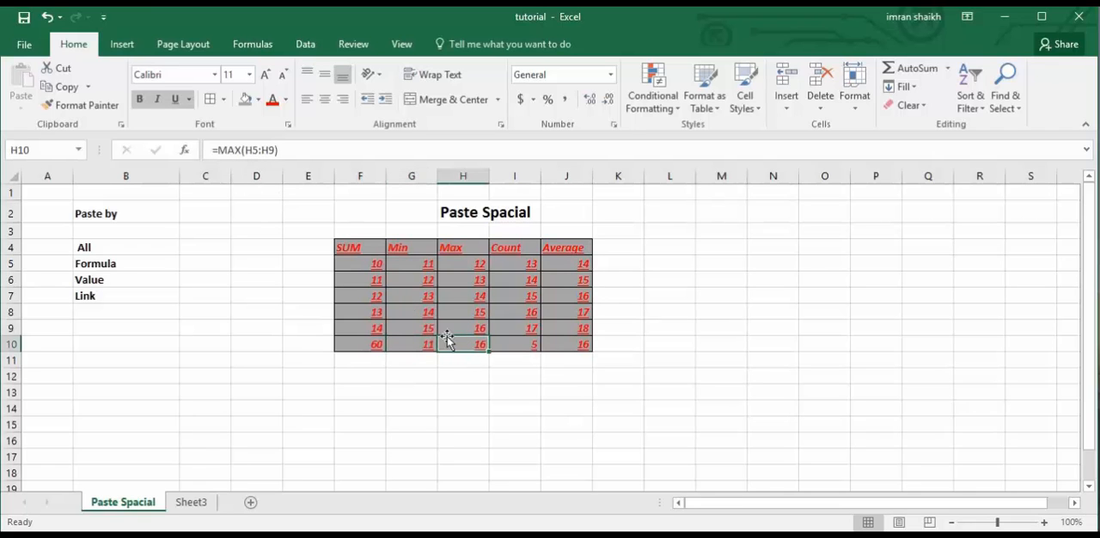
left_click(522, 348)
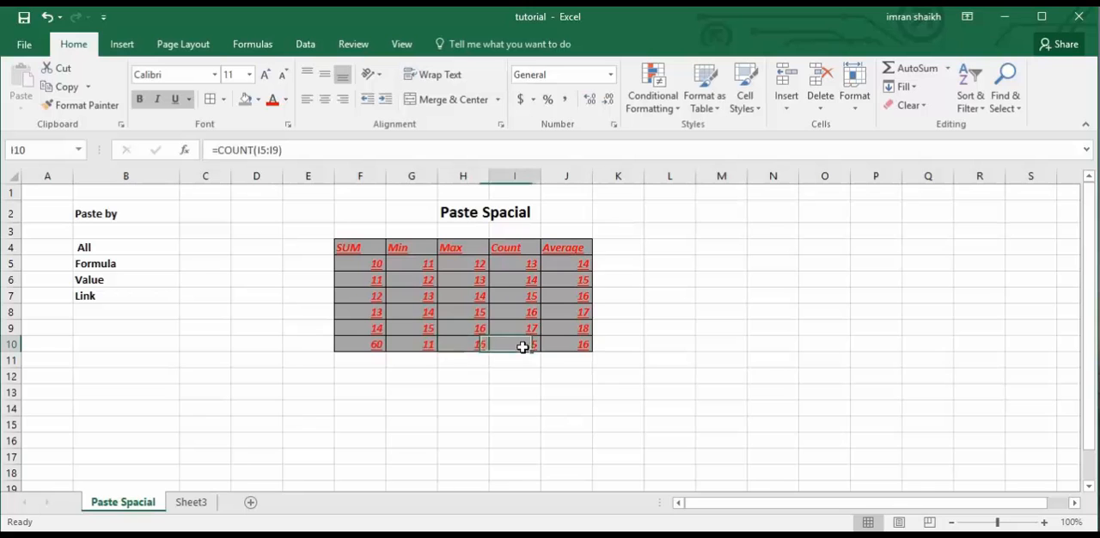
left_click(570, 347)
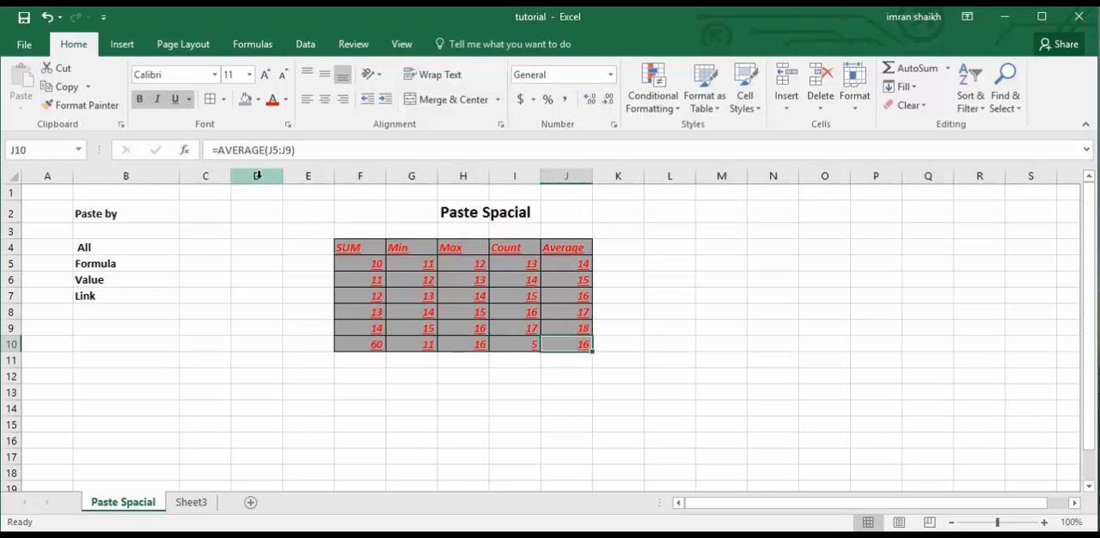
left_click_drag(388, 345, 566, 347)
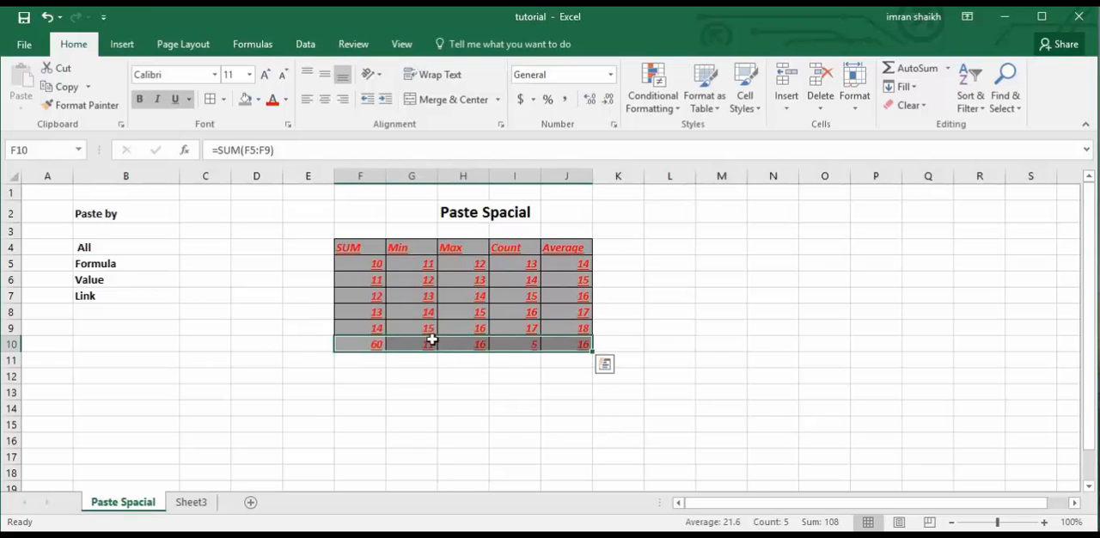
left_click(364, 314)
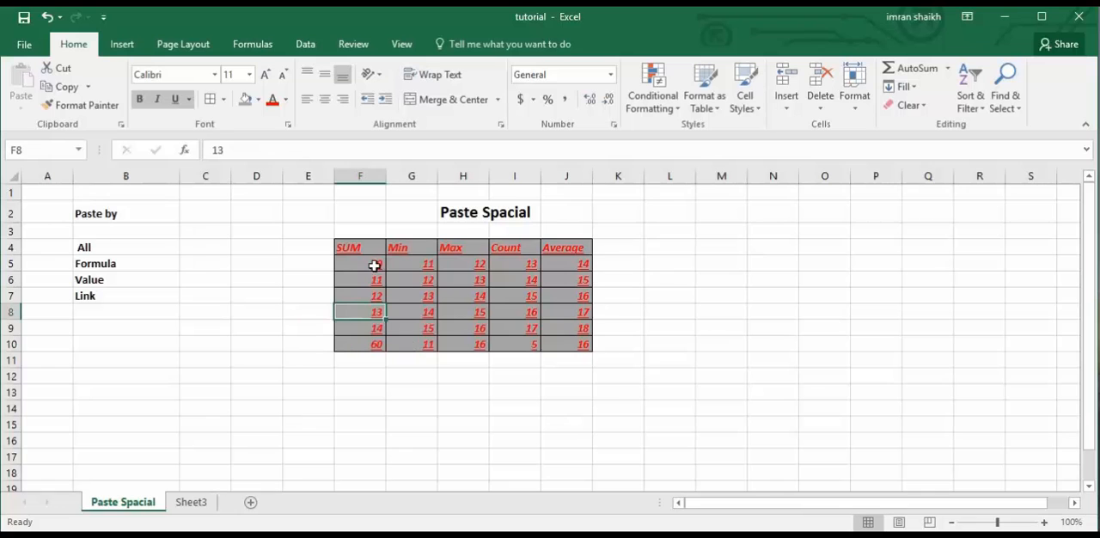
Copy the table F4:J10 and paste only its formulas at cell D6 of Sheet3 with Paste Special.
left_click_drag(359, 243, 587, 347)
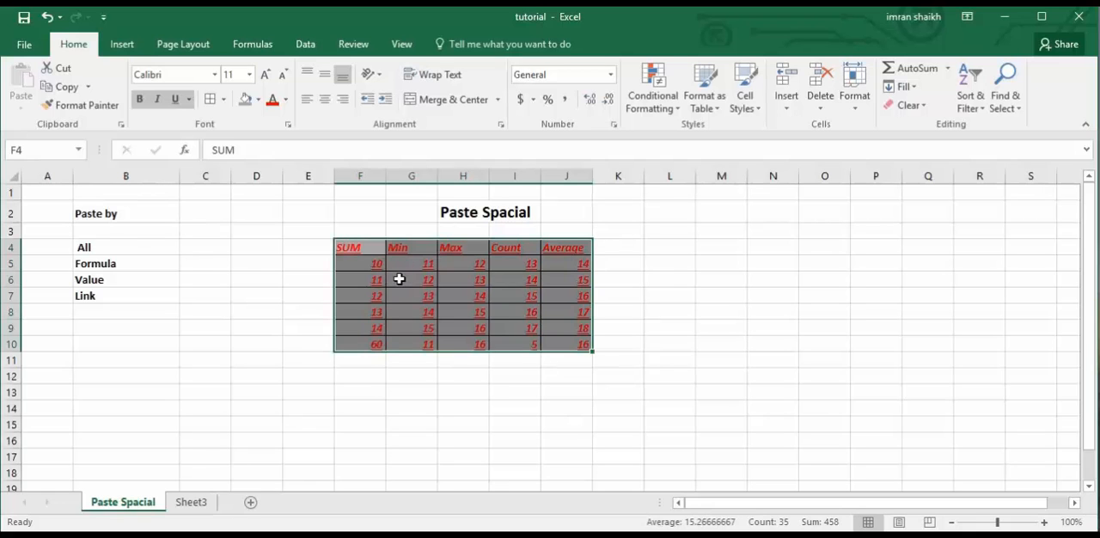
key("ctrl+c")
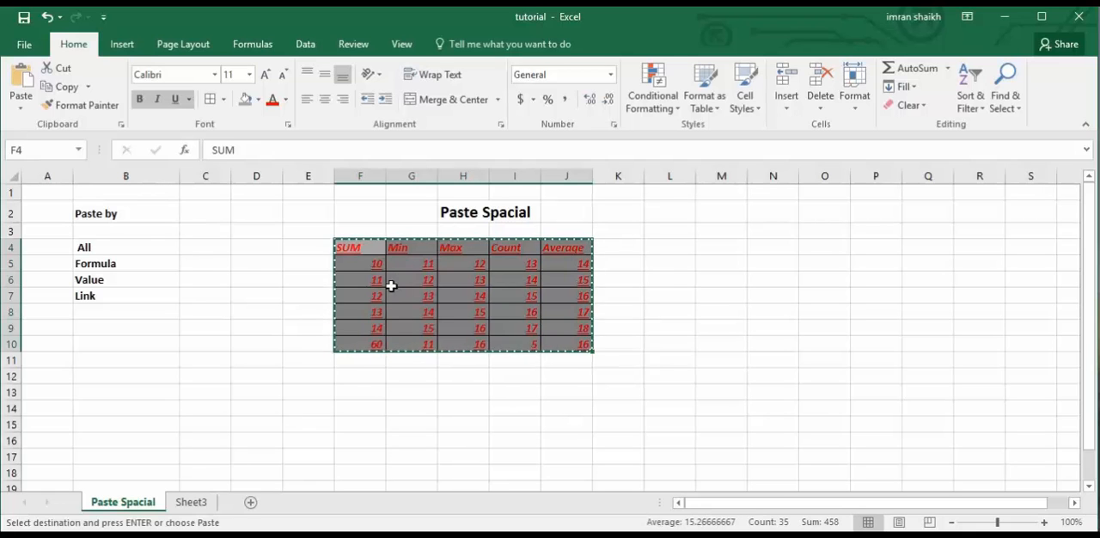
left_click(199, 509)
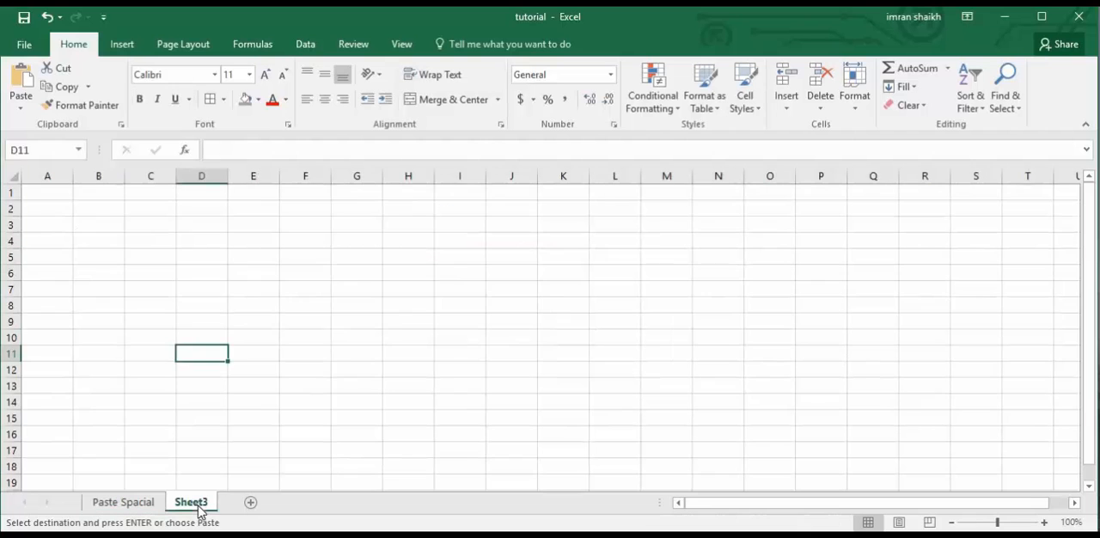
right_click(203, 274)
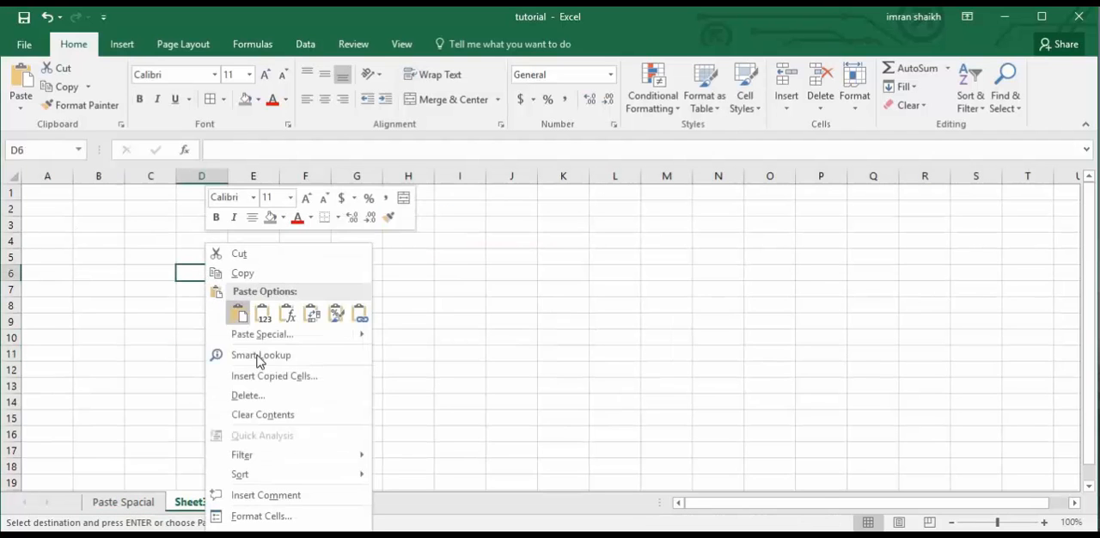
mouse_move(284, 342)
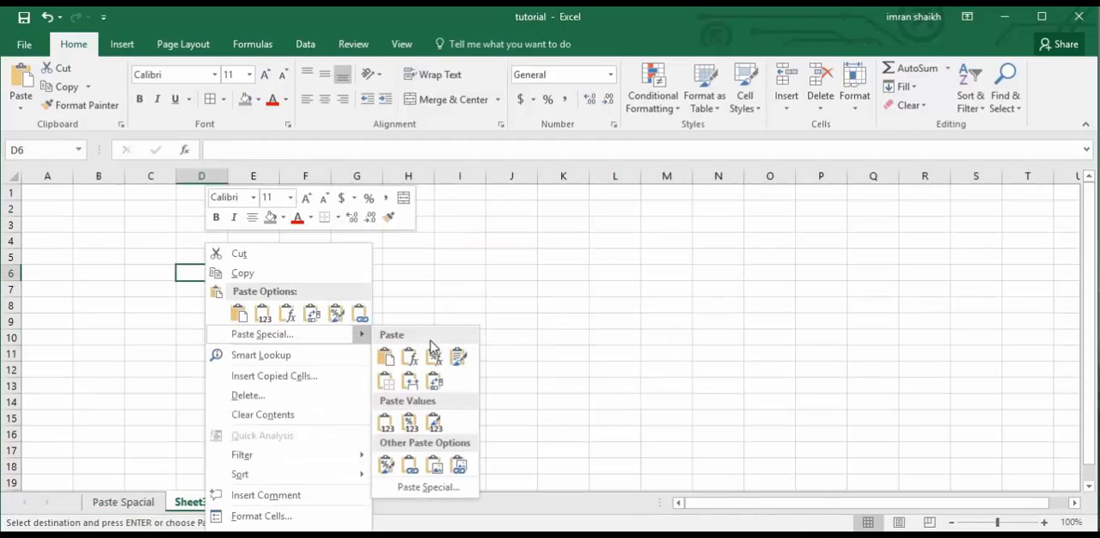
left_click(434, 495)
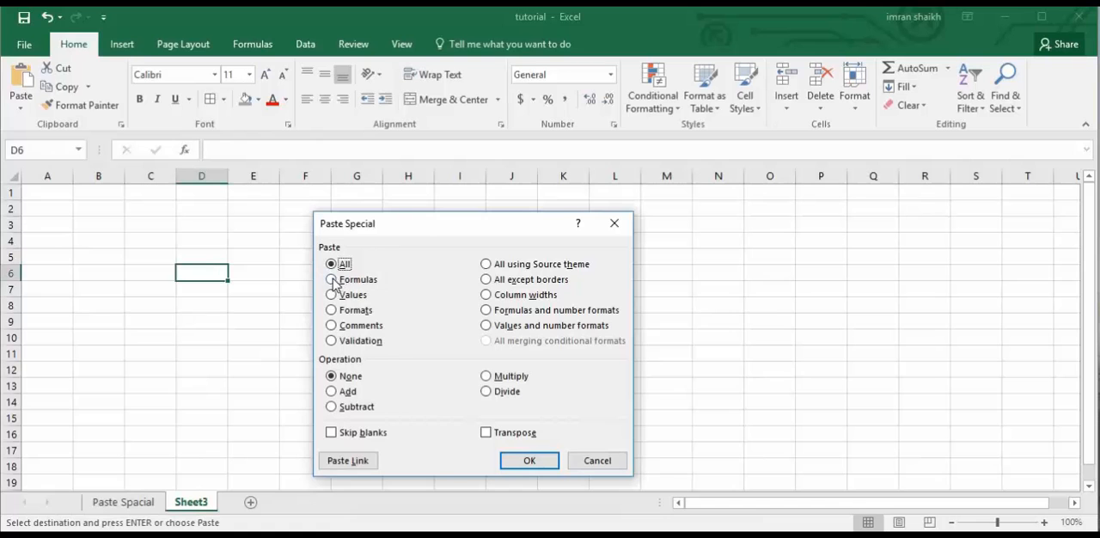
left_click(333, 281)
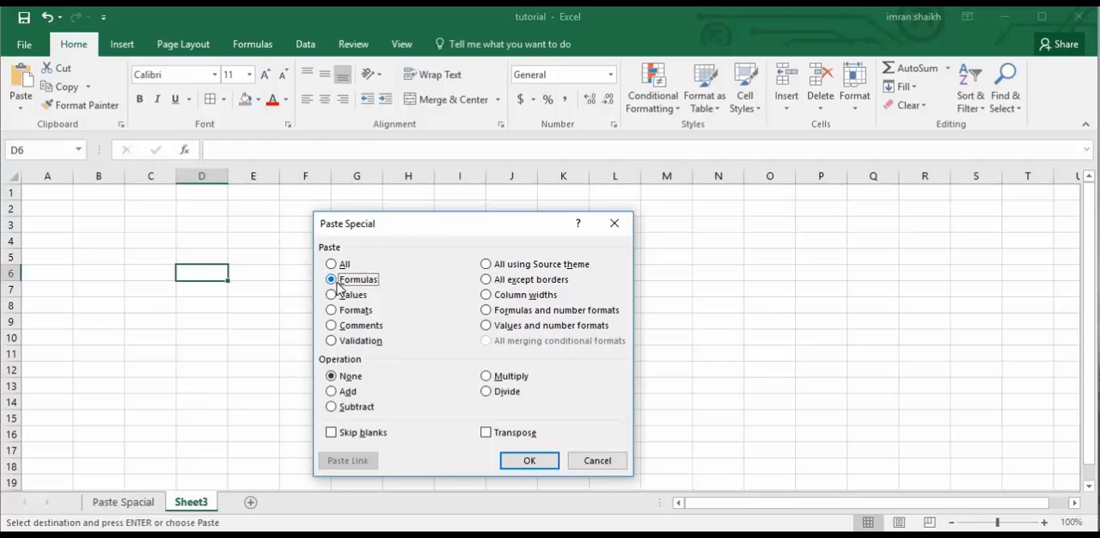
left_click(524, 461)
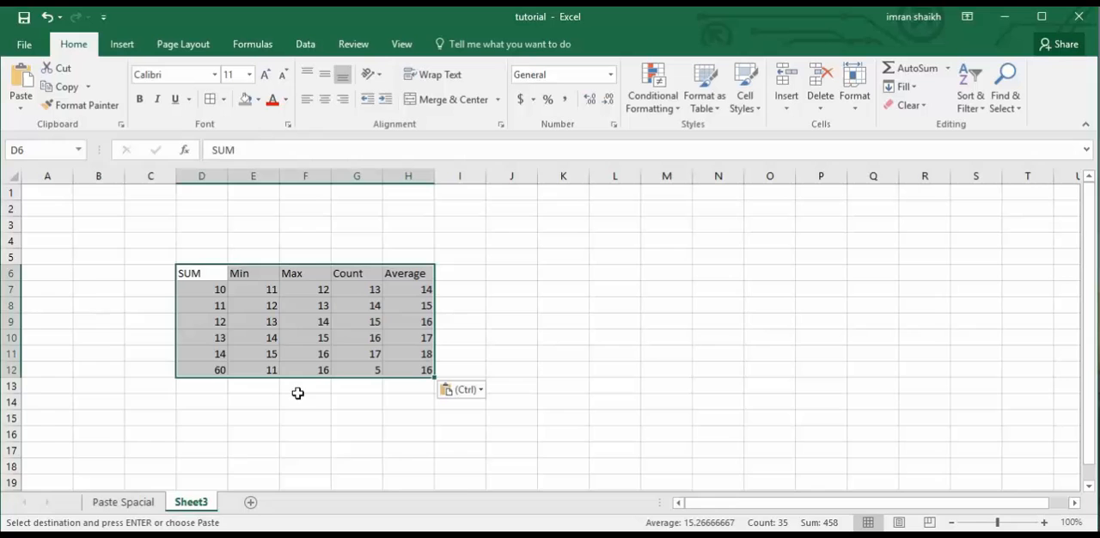
Compare the pasted table on Sheet3 with the original and examine its row 12 formulas, from D12 through H12.
left_click(137, 504)
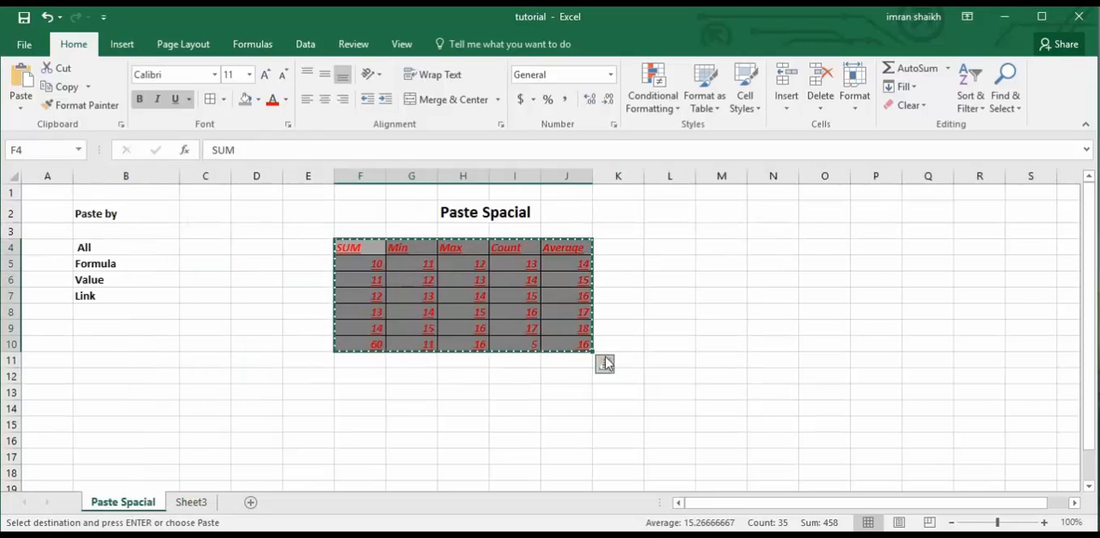
left_click(193, 504)
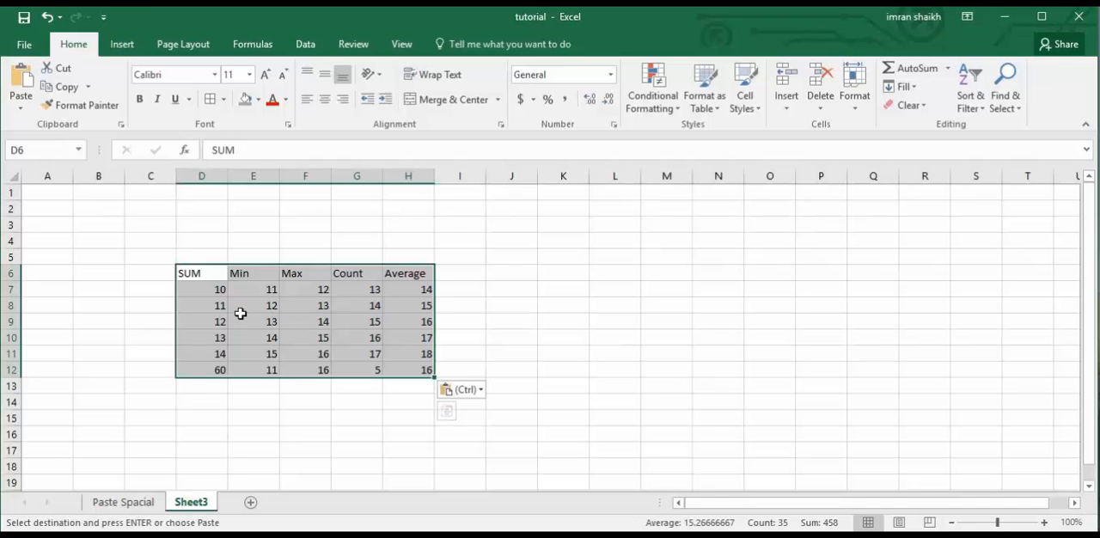
left_click(226, 374)
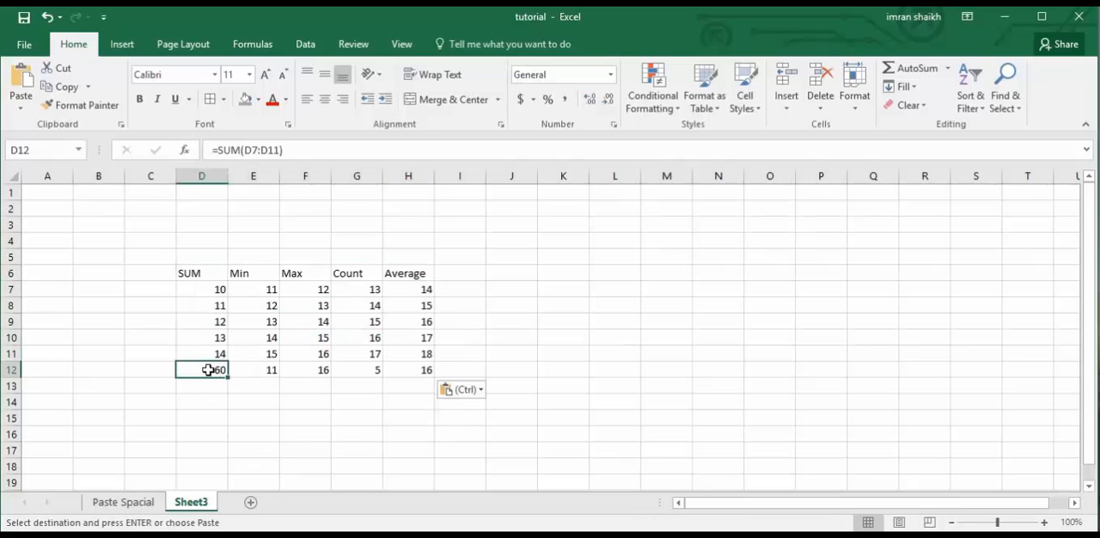
left_click(252, 373)
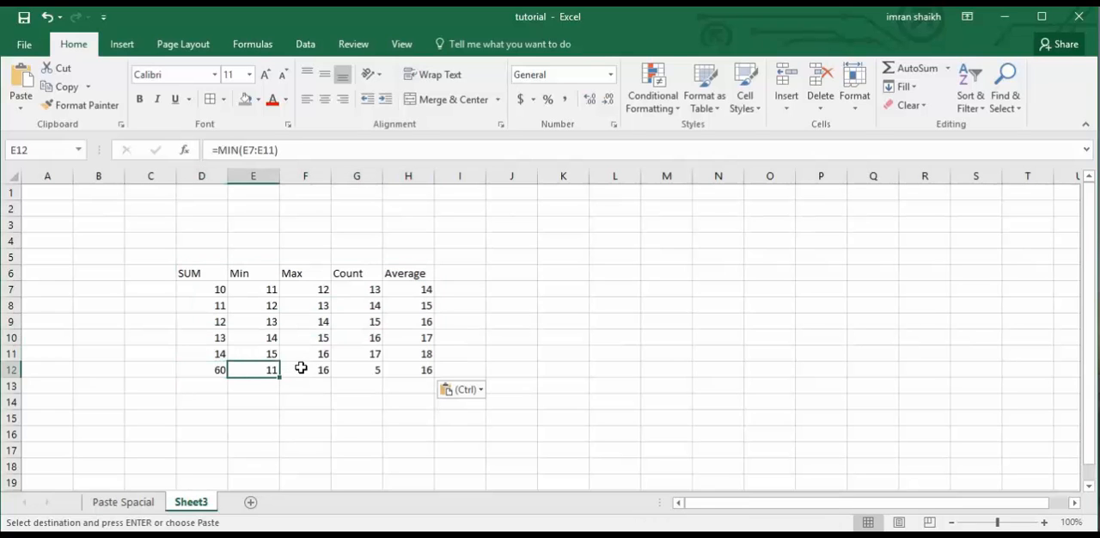
left_click(301, 368)
left_click(358, 370)
left_click(422, 375)
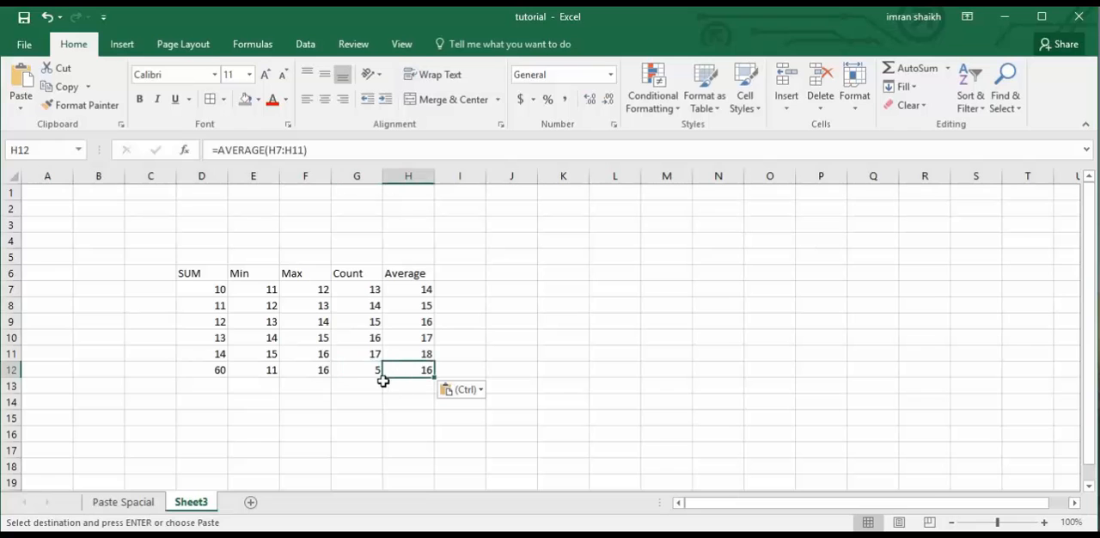
Compare the original table's formatting with the copy on Sheet3 once more and undo the formulas paste.
left_click(129, 502)
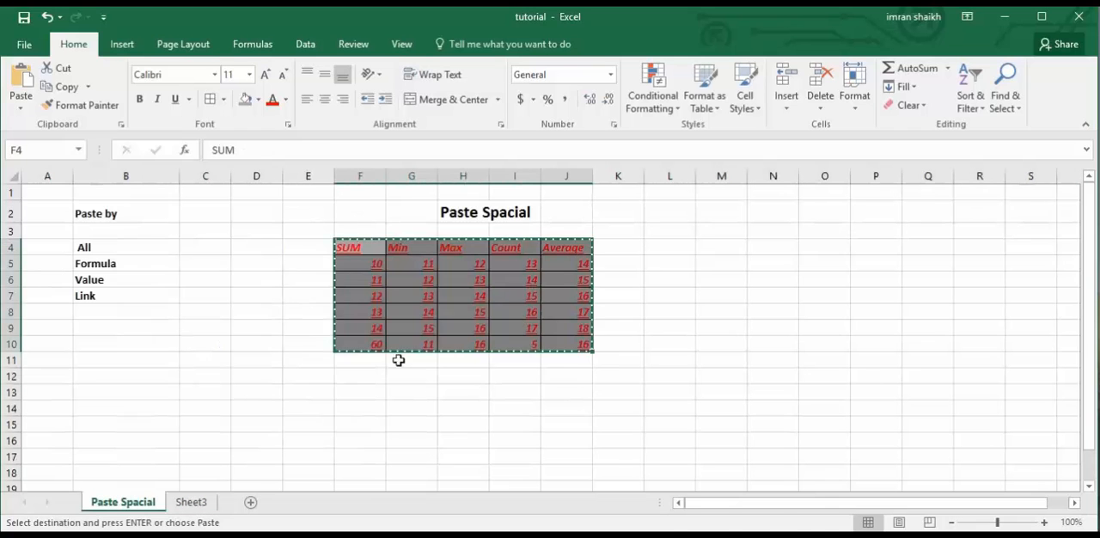
key("ctrl+v")
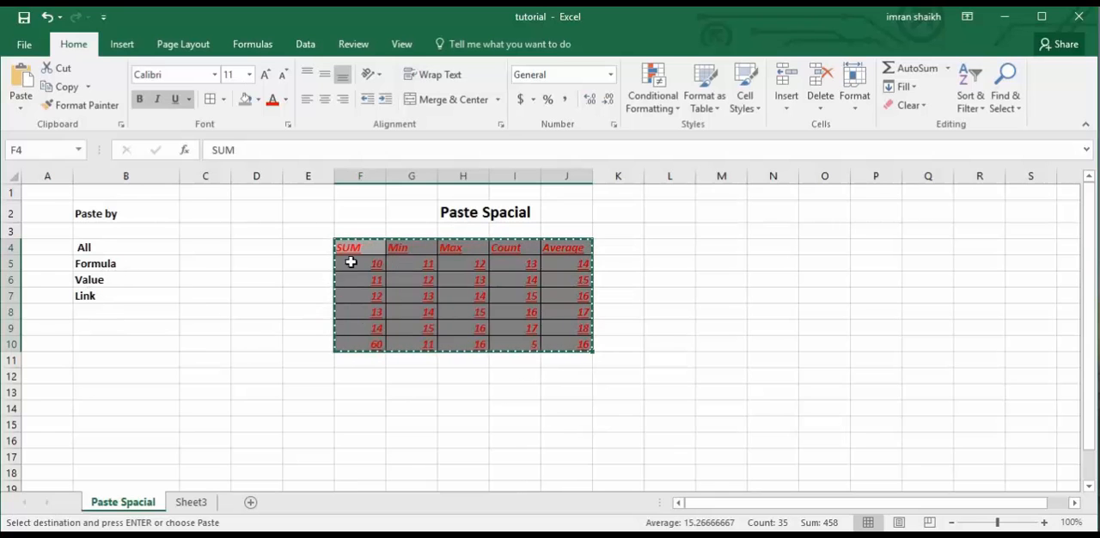
left_click(204, 502)
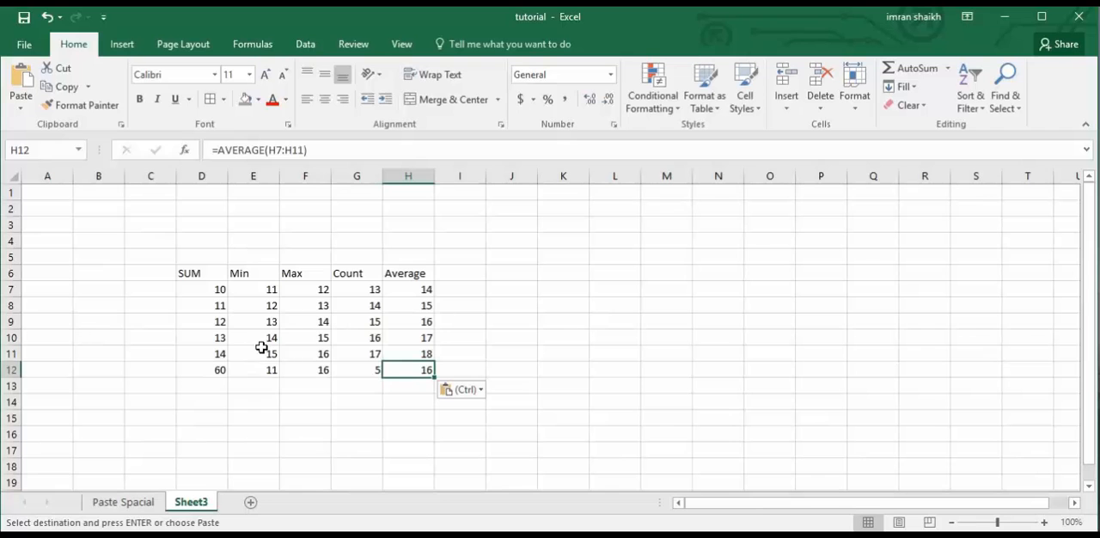
left_click(142, 502)
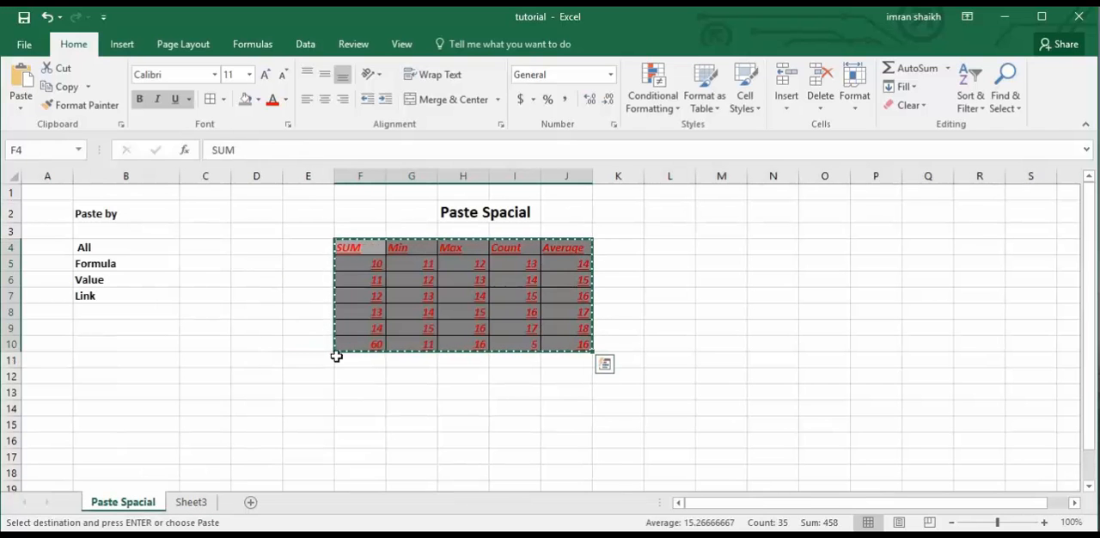
left_click(190, 502)
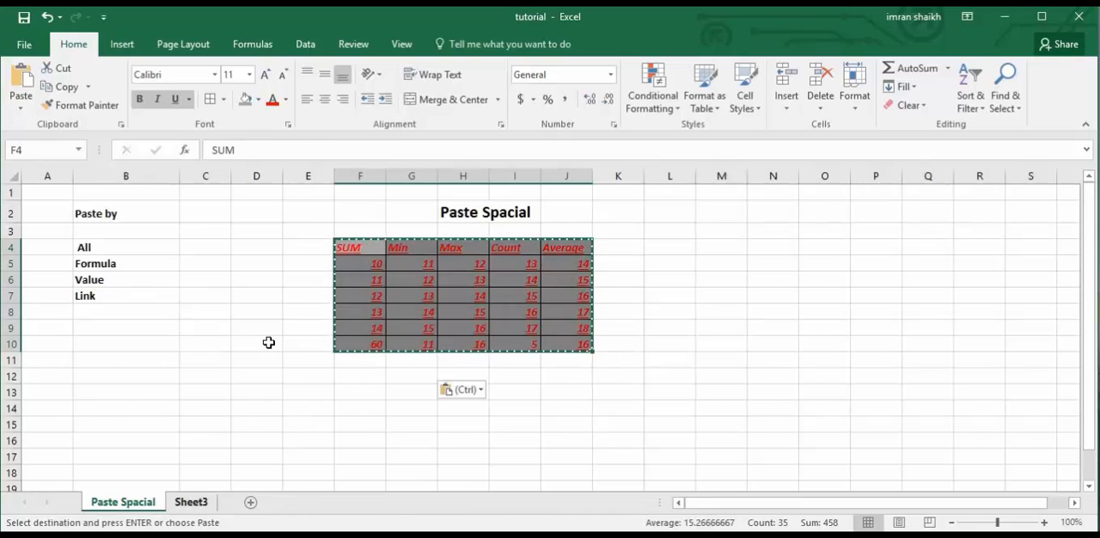
key("ctrl+z")
left_click(140, 359)
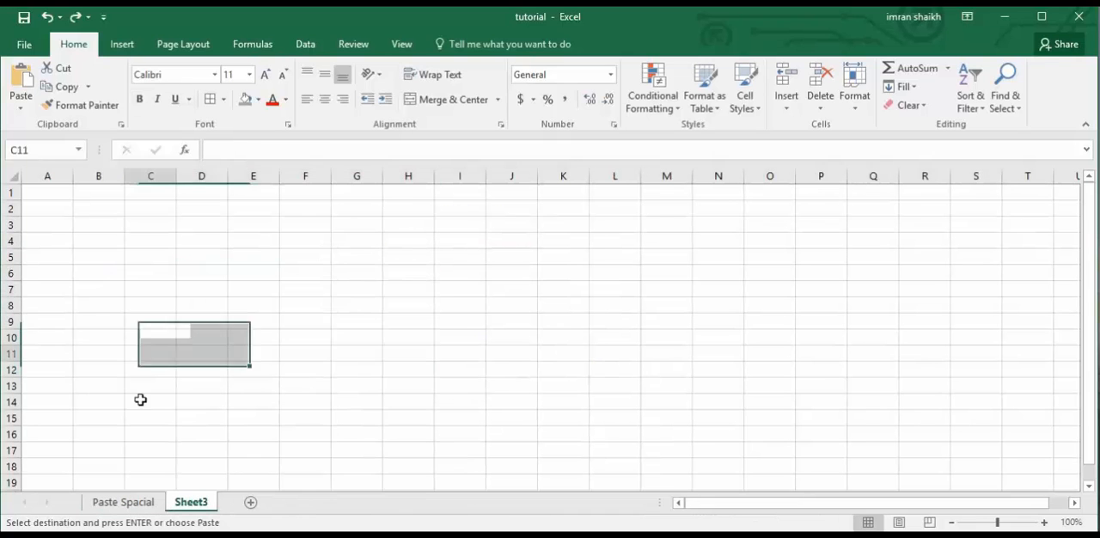
Examine the formulas in cells F10 through J10 on the Paste Spacial sheet.
left_click(119, 507)
left_click(411, 310)
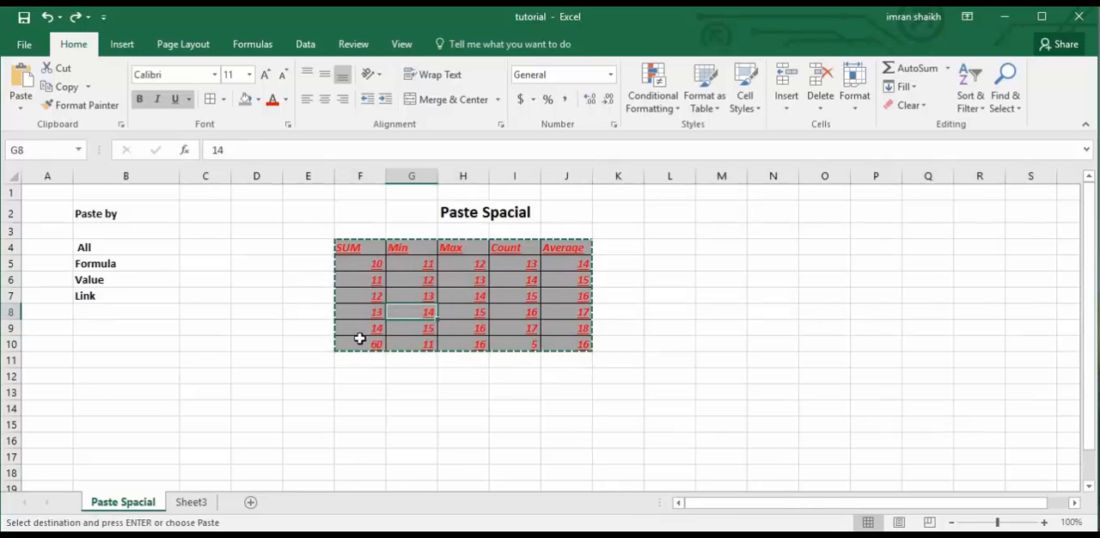
left_click_drag(352, 345, 572, 345)
left_click(421, 361)
left_click(374, 348)
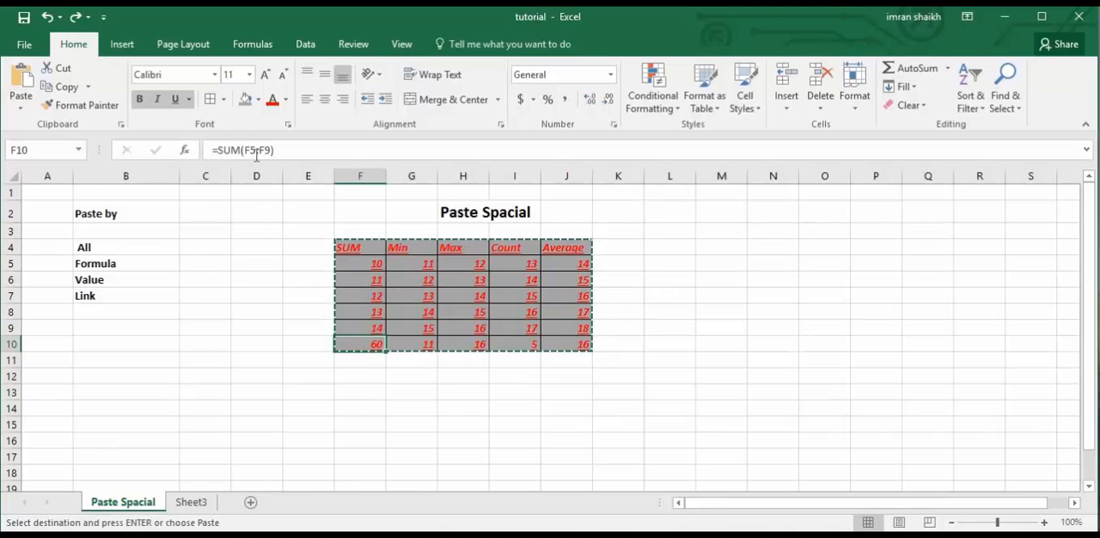
left_click(411, 344)
left_click(459, 345)
left_click(518, 348)
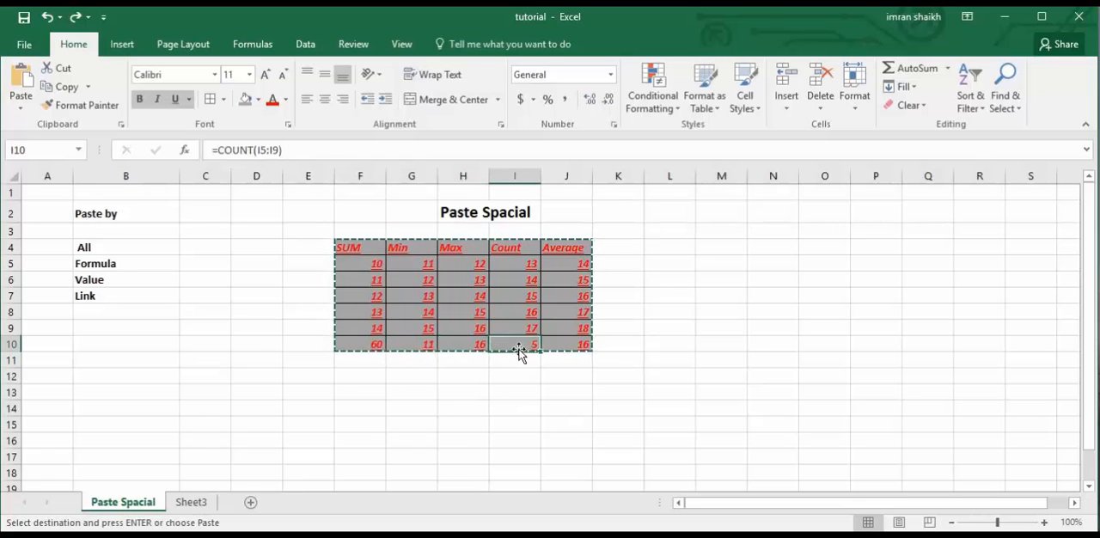
left_click(573, 347)
Copy the result row F10:J10 and paste only its values at cell C5 of Sheet3 with Paste Special.
left_click_drag(365, 344, 566, 350)
key("ctrl+v")
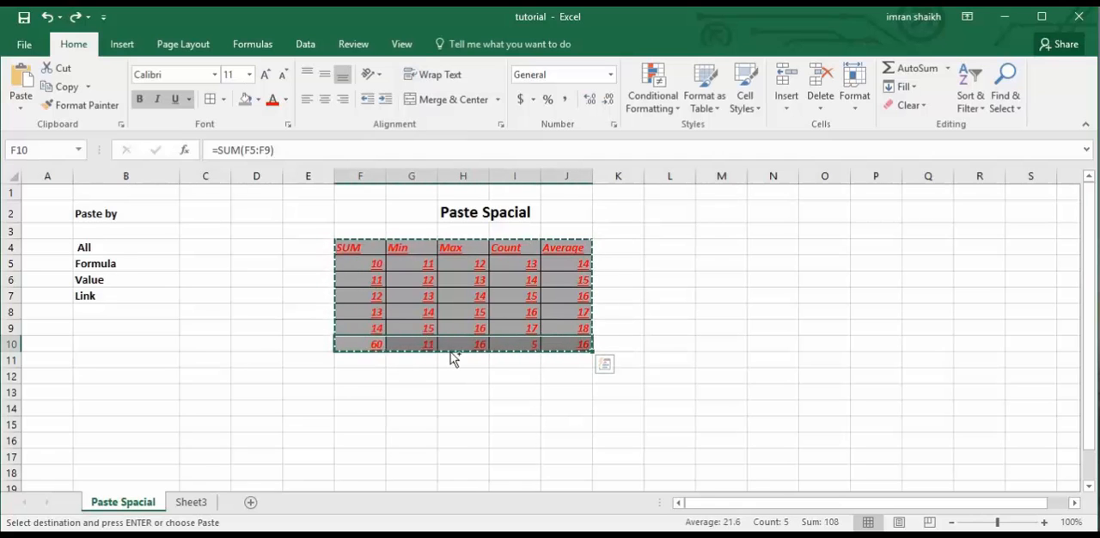
left_click(191, 503)
key("Up")
key("Up")
key("Up")
key("Up")
key("Up")
key("Up")
right_click(149, 258)
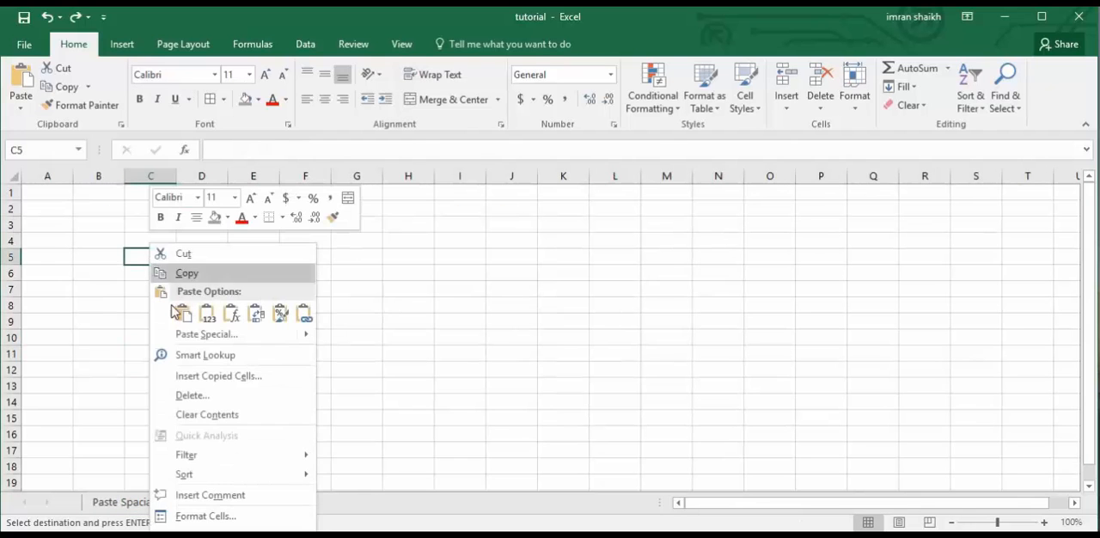
mouse_move(215, 340)
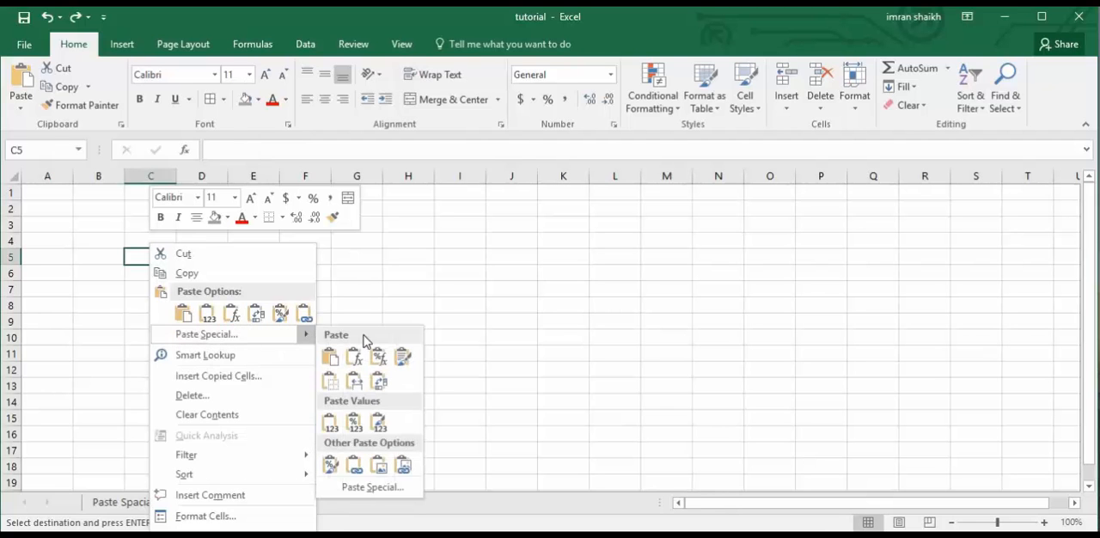
left_click(369, 487)
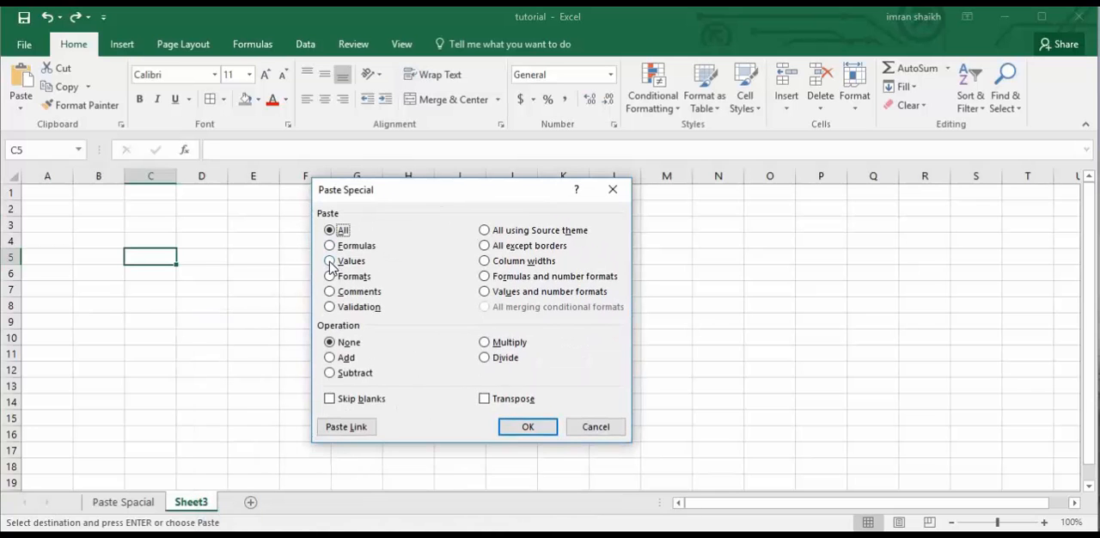
left_click(330, 263)
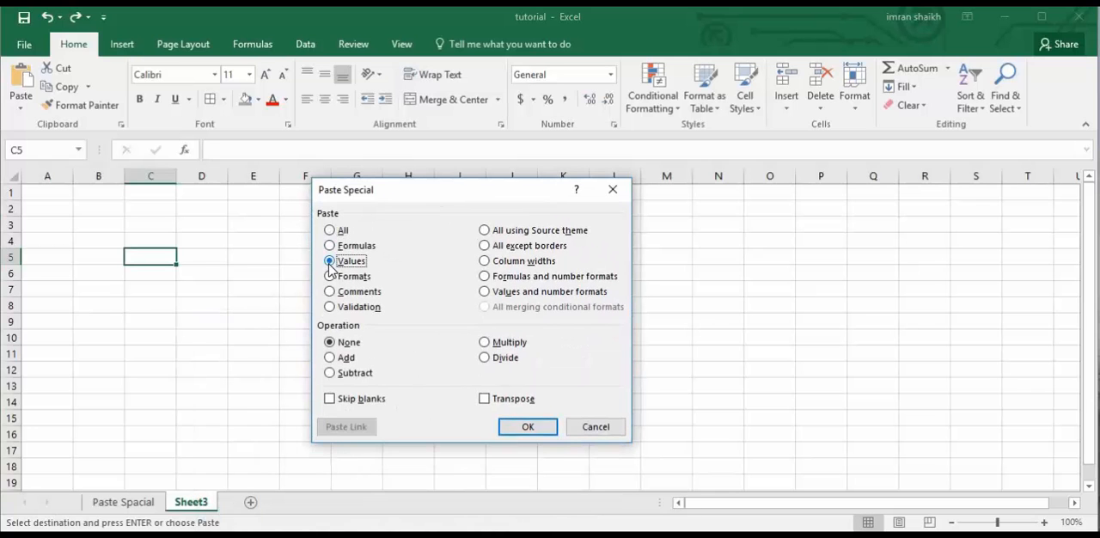
left_click(528, 429)
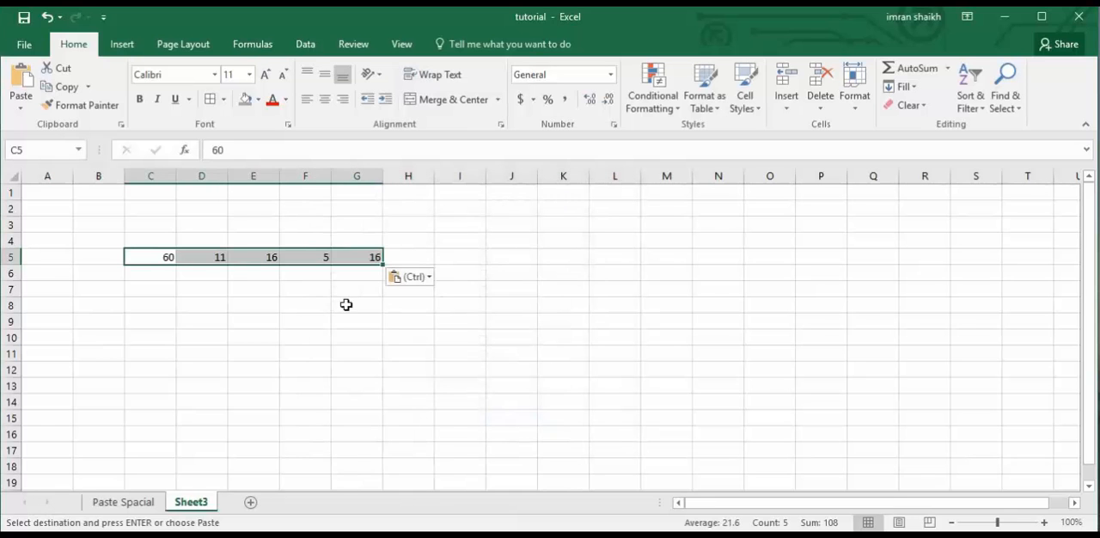
Compare the row 10 formulas on the Paste Spacial sheet with the values pasted in row 5 of Sheet3.
left_click(131, 502)
left_click(372, 347)
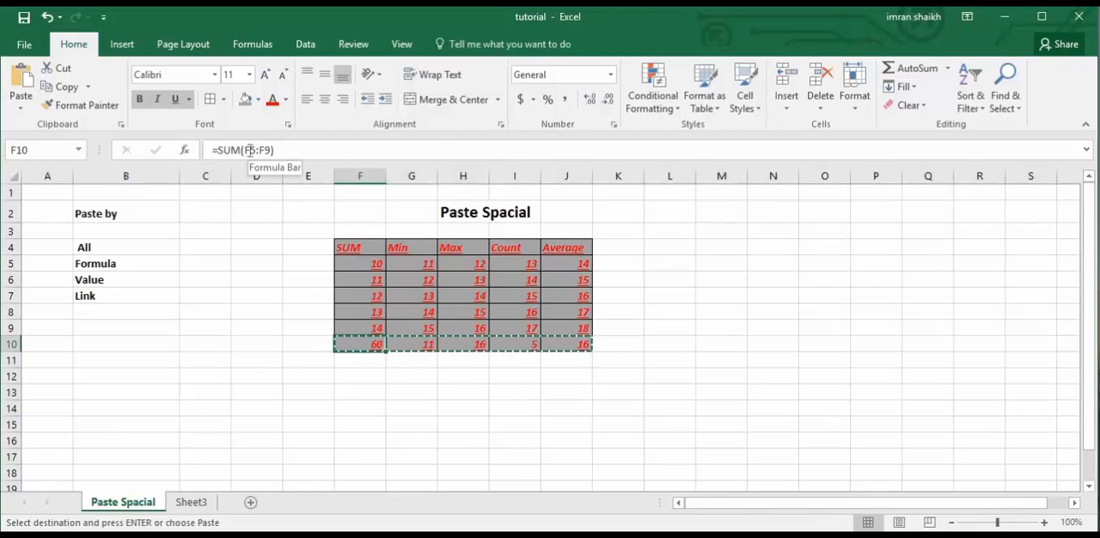
left_click(410, 346)
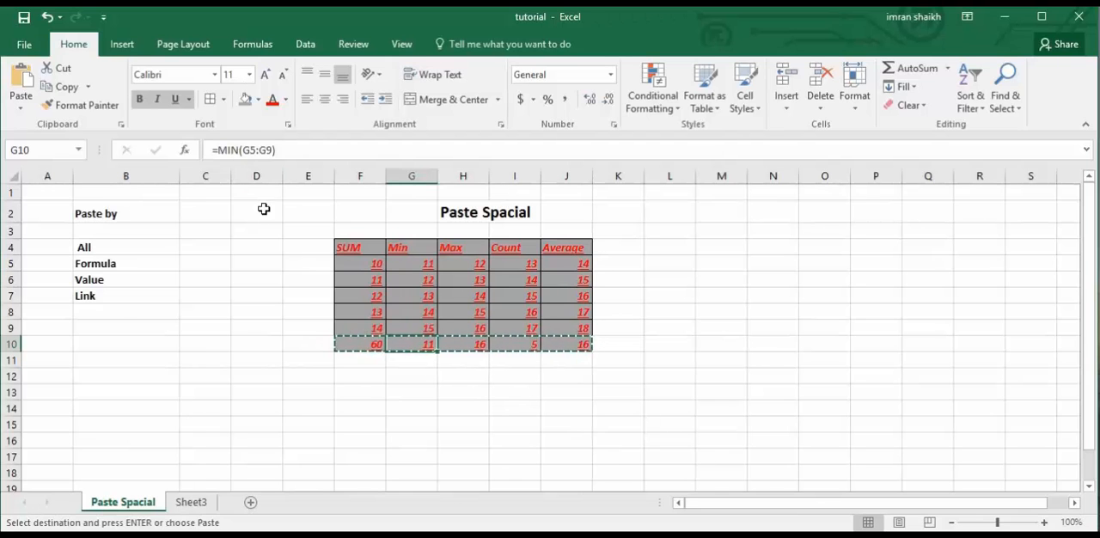
left_click(463, 346)
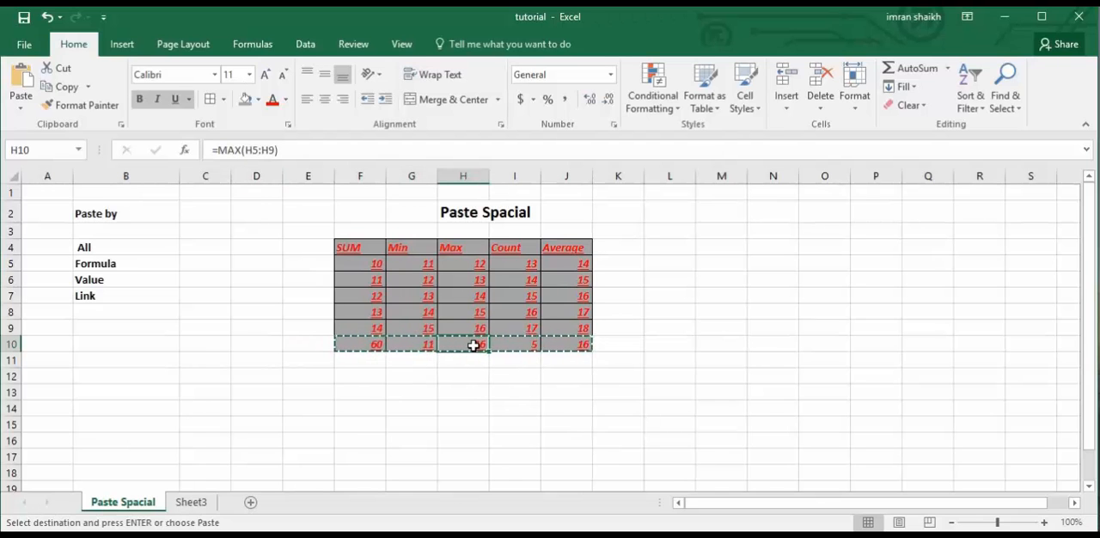
left_click(523, 346)
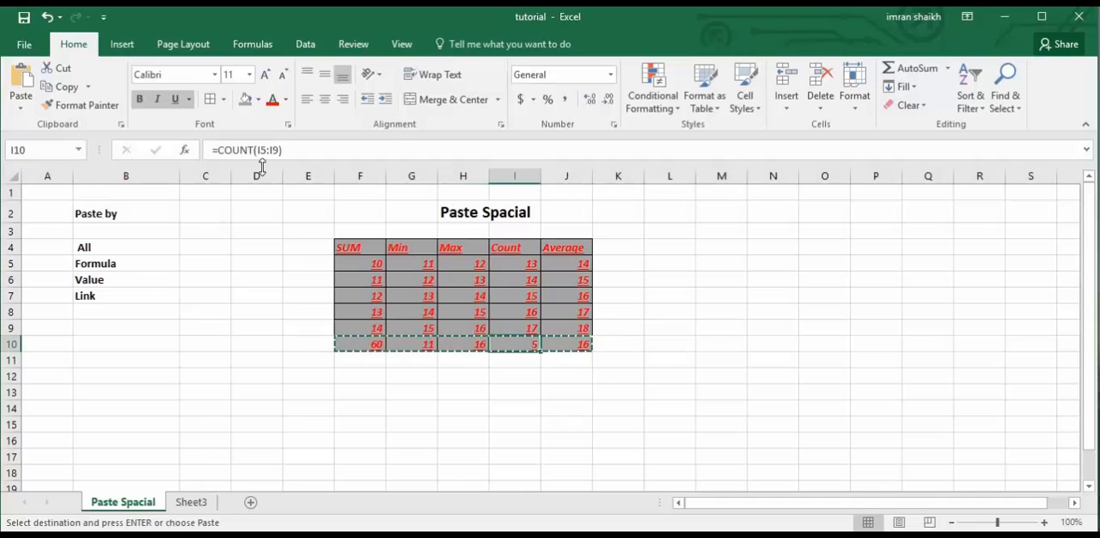
left_click(576, 348)
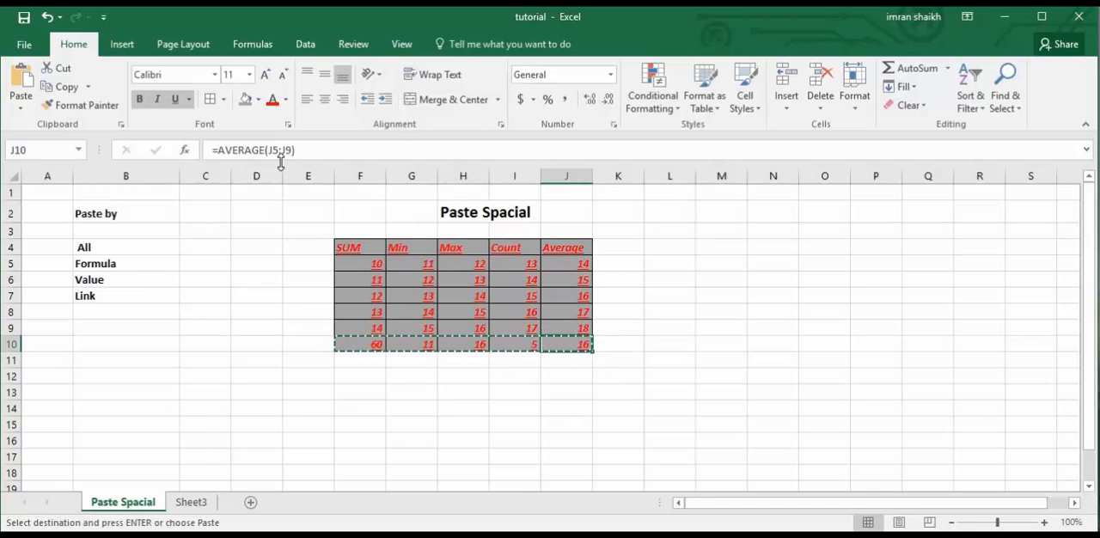
left_click(191, 503)
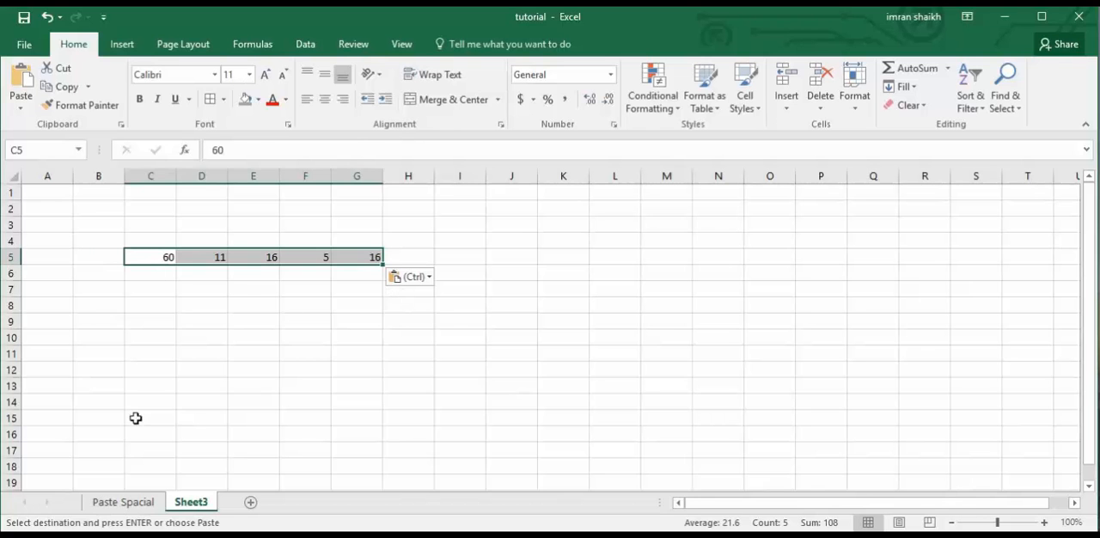
left_click(130, 502)
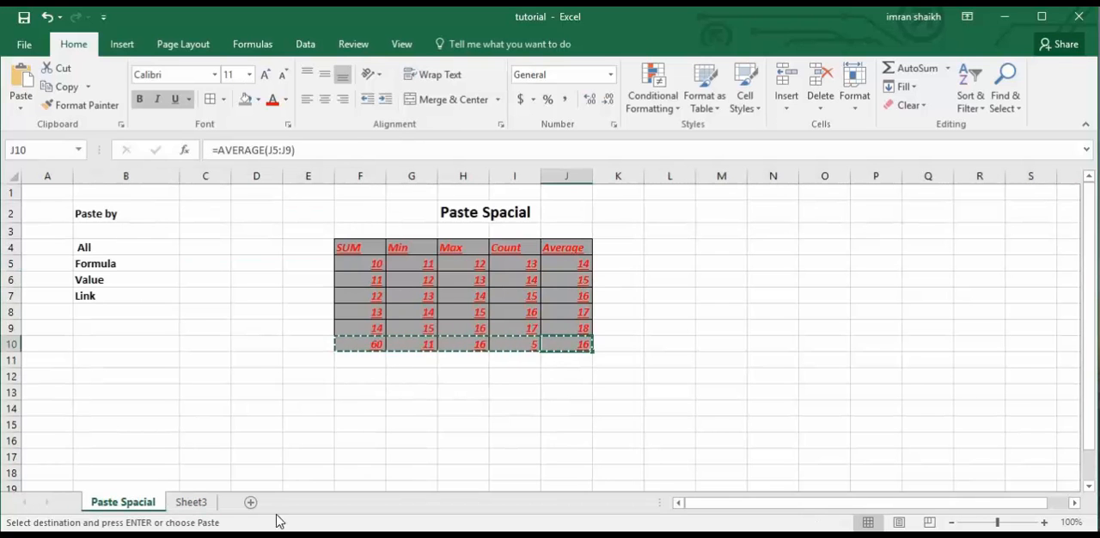
Examine each pasted value in cells C5 through G5 on Sheet3 for an underlying formula.
left_click(190, 503)
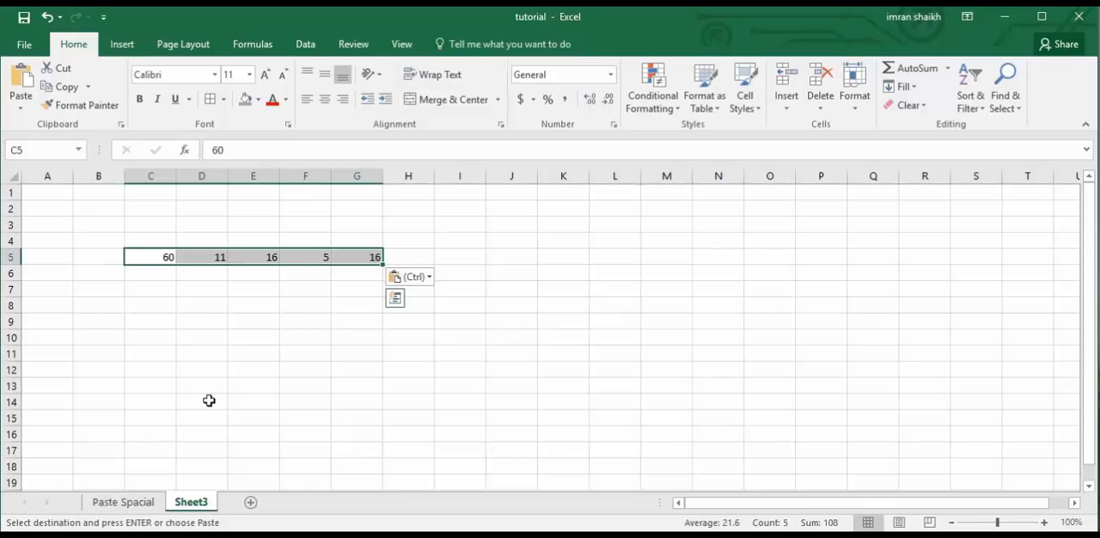
left_click(162, 257)
left_click(206, 257)
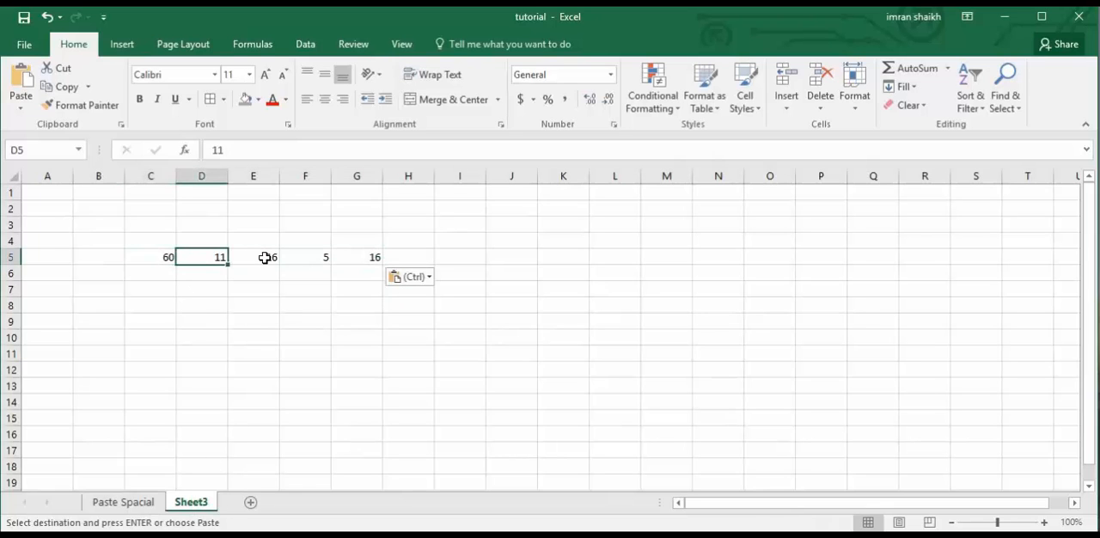
left_click(264, 257)
left_click(303, 256)
left_click(348, 257)
left_click(303, 261)
left_click(269, 262)
left_click(216, 257)
left_click(142, 258)
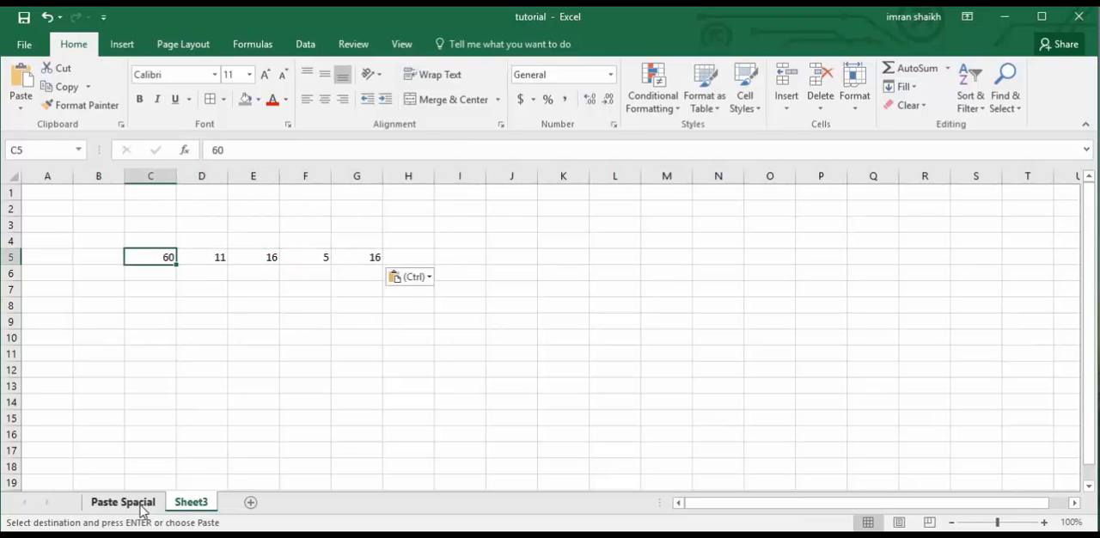
Paste only the values of the copied row F10:J10 at cell K5 of Sheet3 with Paste Special.
left_click(141, 506)
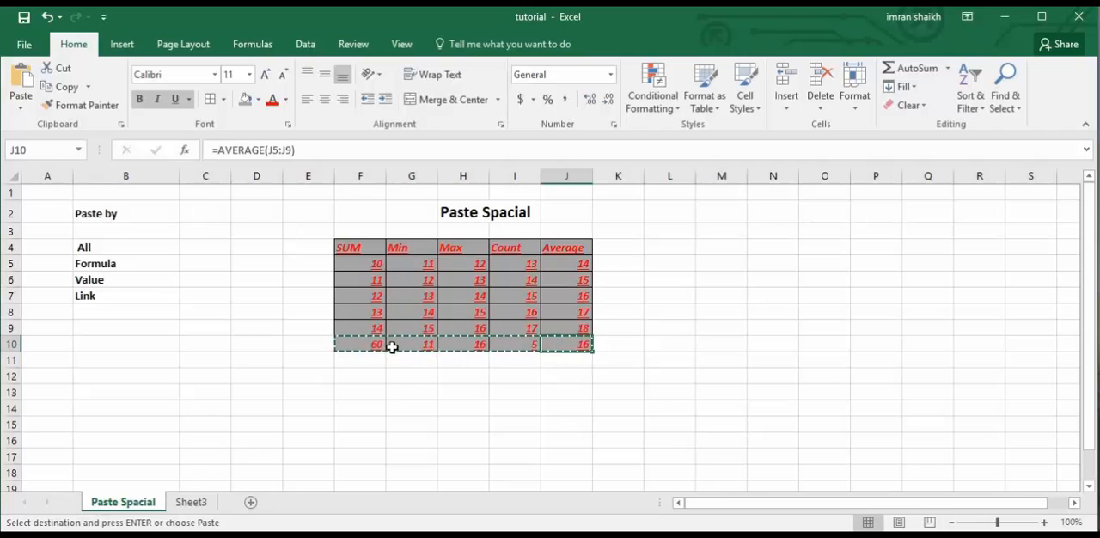
left_click_drag(369, 344, 572, 342)
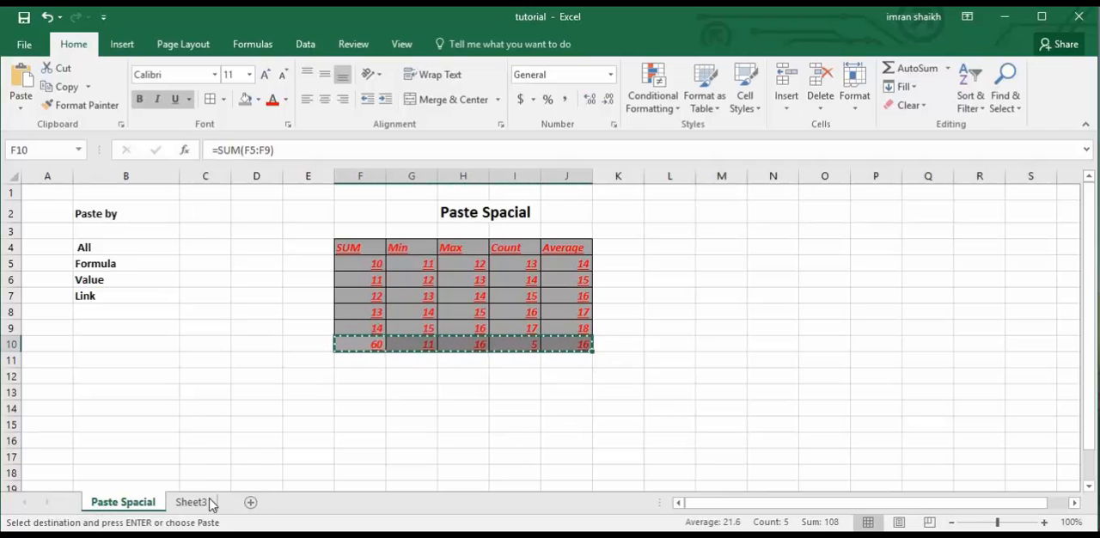
left_click(209, 503)
right_click(566, 266)
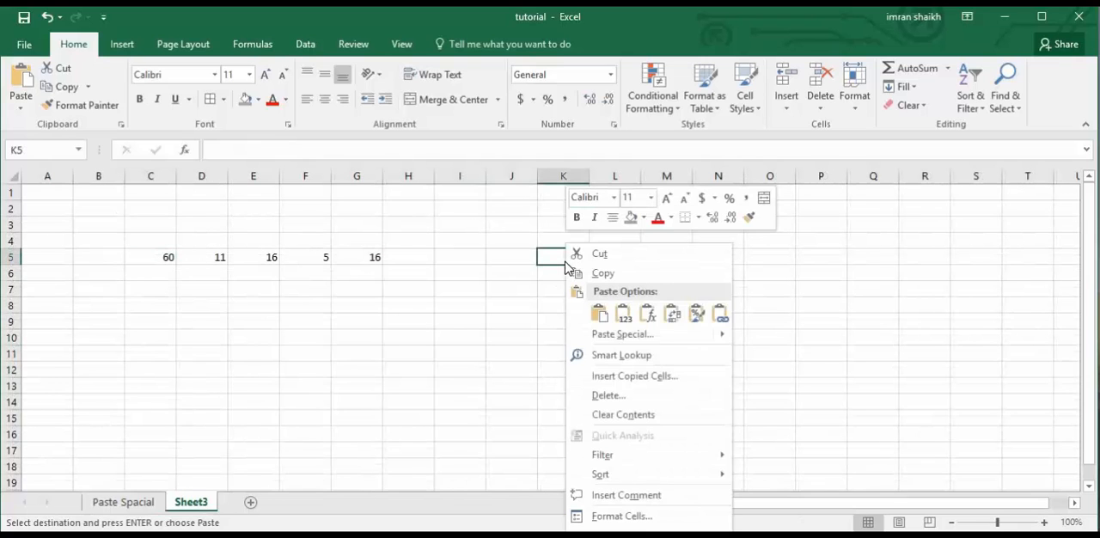
mouse_move(651, 337)
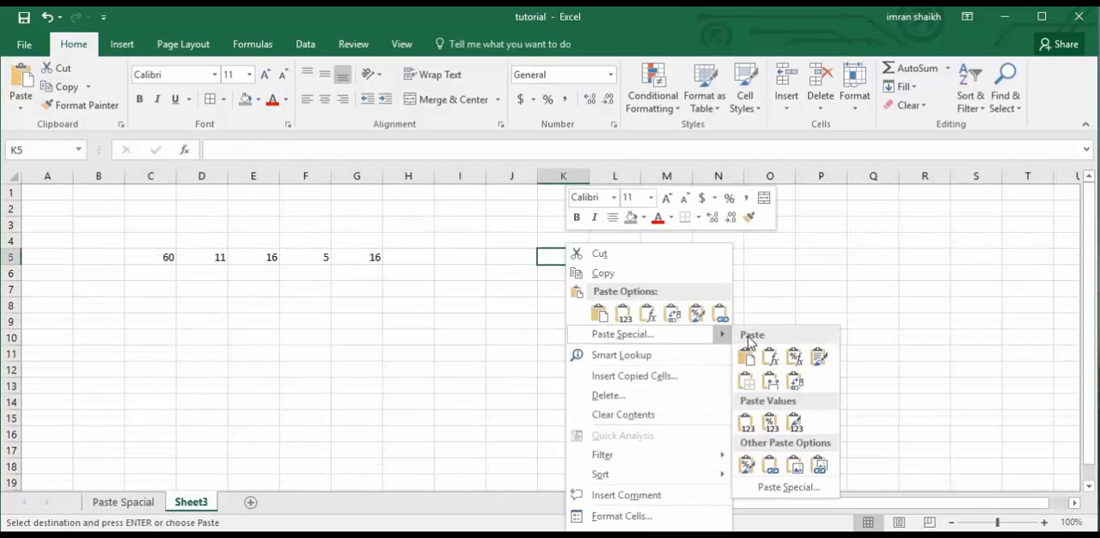
left_click(788, 488)
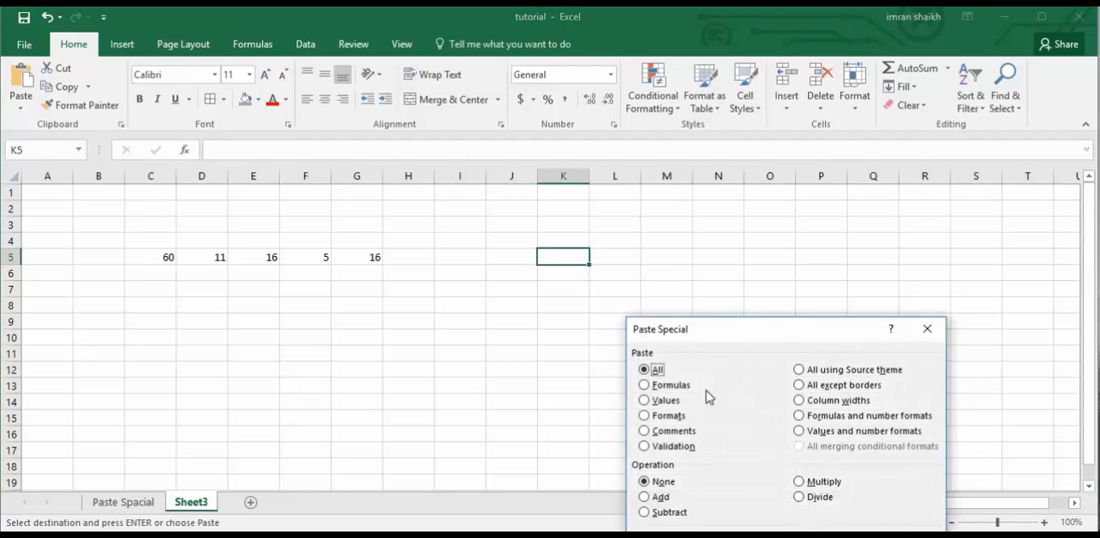
left_click_drag(744, 327, 753, 205)
left_click(657, 278)
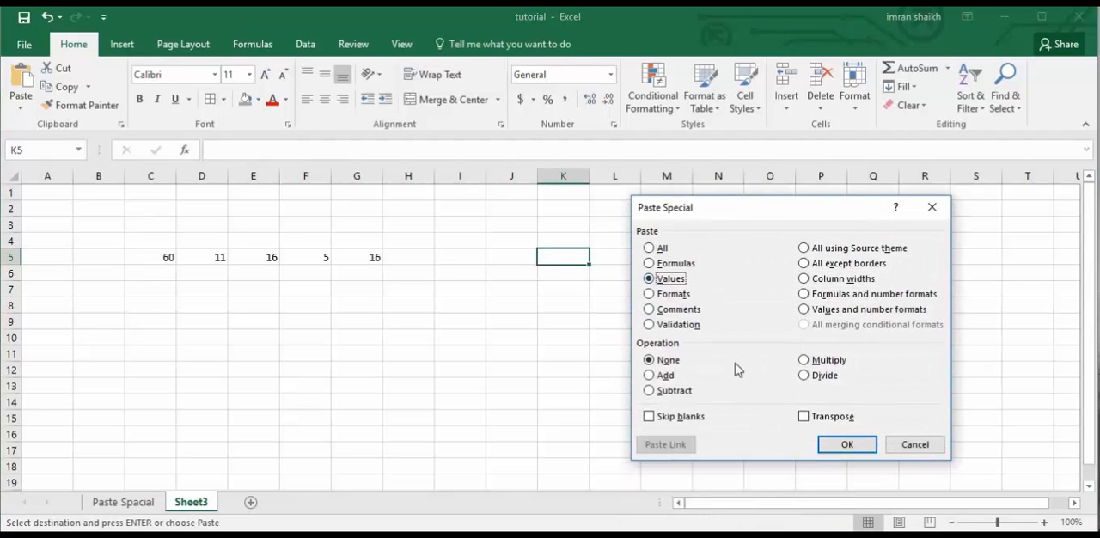
left_click(848, 444)
Examine the contents of cells K5 through O5 on Sheet3 for formulas.
left_click(565, 257)
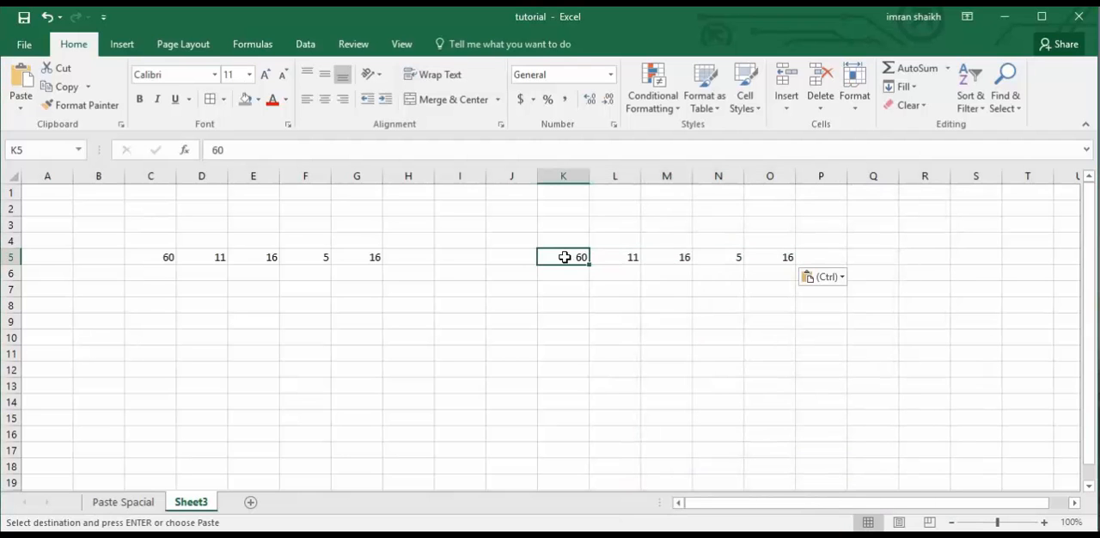
left_click(612, 258)
left_click(675, 259)
left_click(721, 259)
left_click(774, 259)
left_click(714, 258)
left_click(679, 257)
left_click(615, 258)
left_click(567, 258)
Compare the source row 10 with Sheet3 once more and undo both values pastes in row 5.
left_click(125, 504)
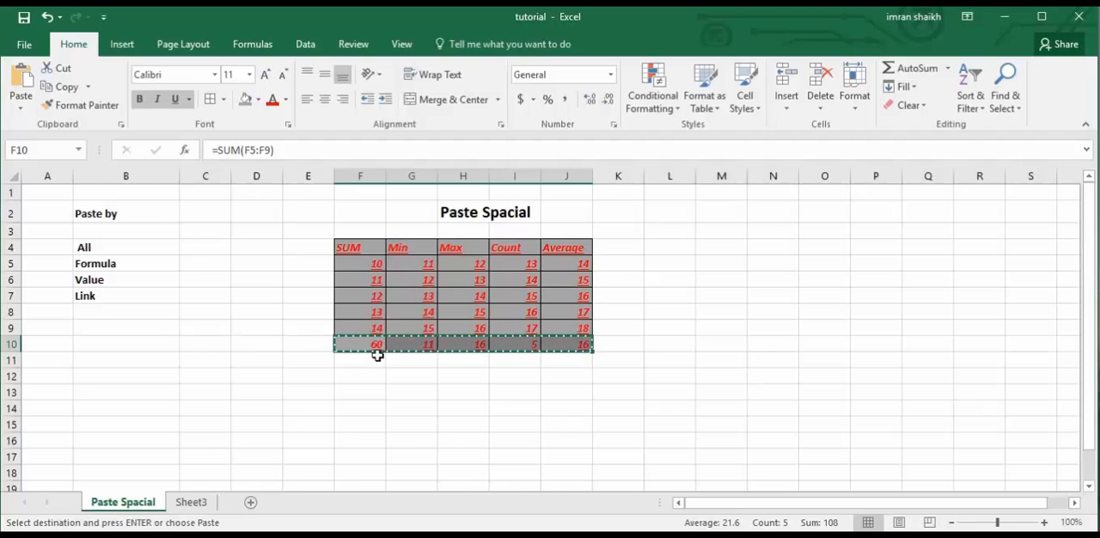
left_click(206, 503)
key("ctrl+v")
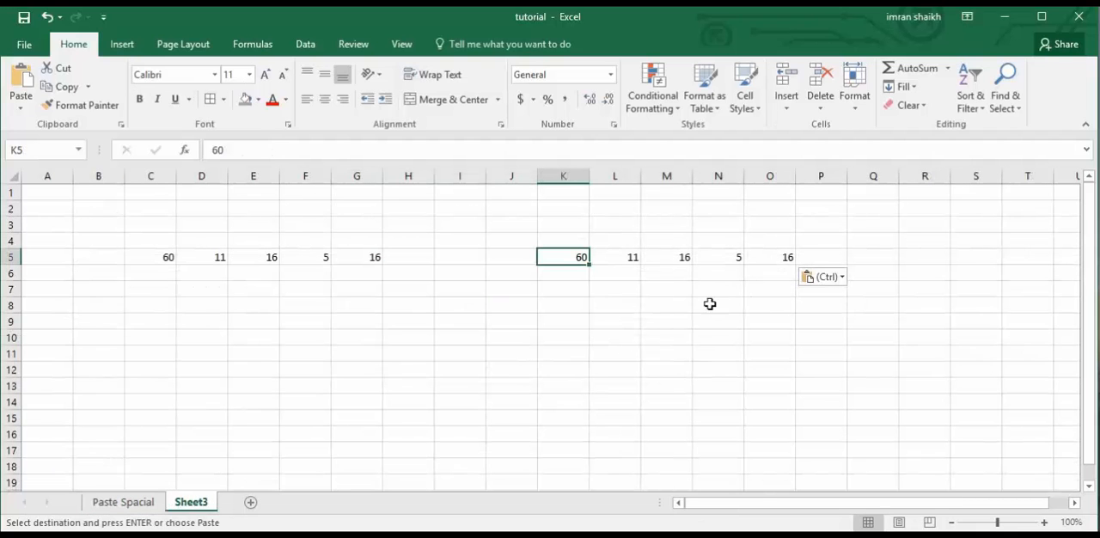
left_click(129, 503)
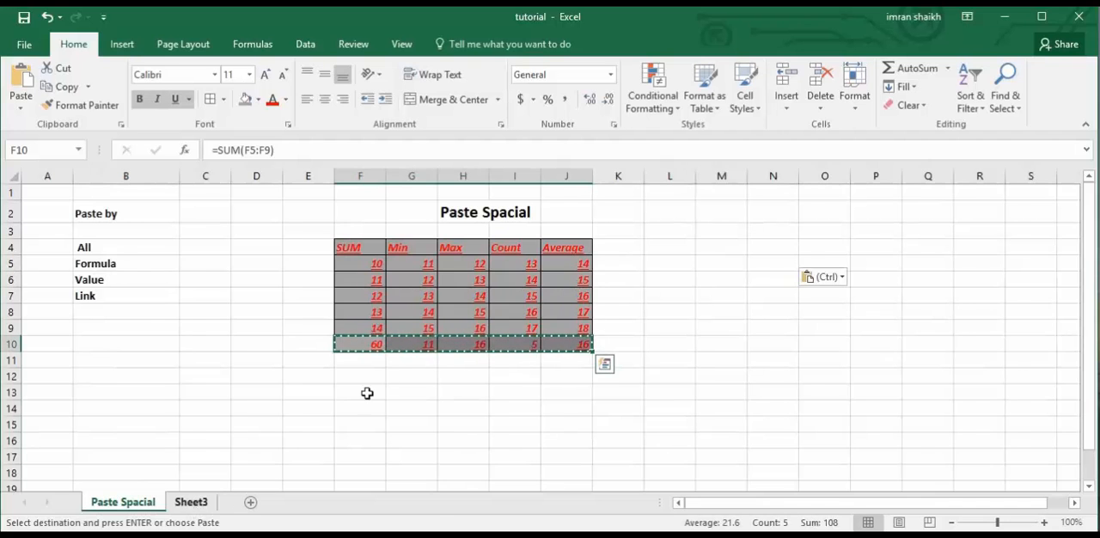
key("ctrl+z")
key("ctrl+z")
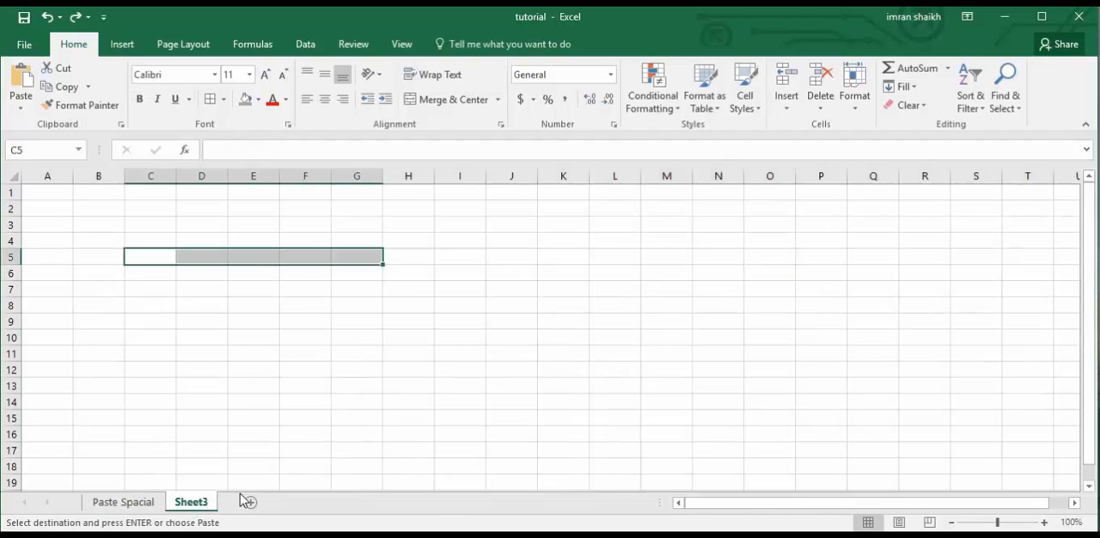
Copy the whole table F4:J10 from the Paste Spacial sheet and paste it as a link at cell C5 of Sheet3.
left_click(140, 502)
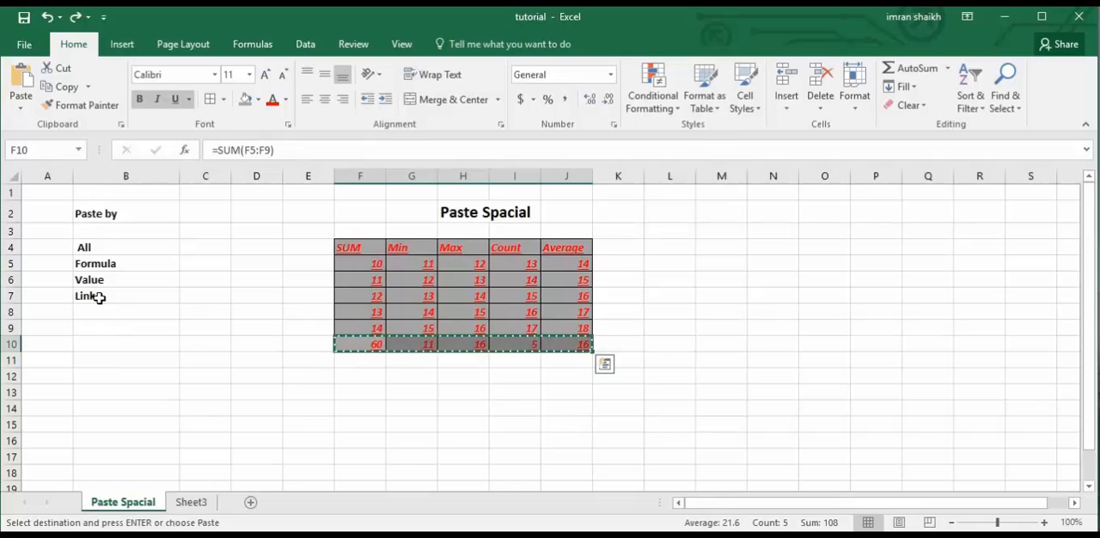
left_click_drag(356, 248, 586, 342)
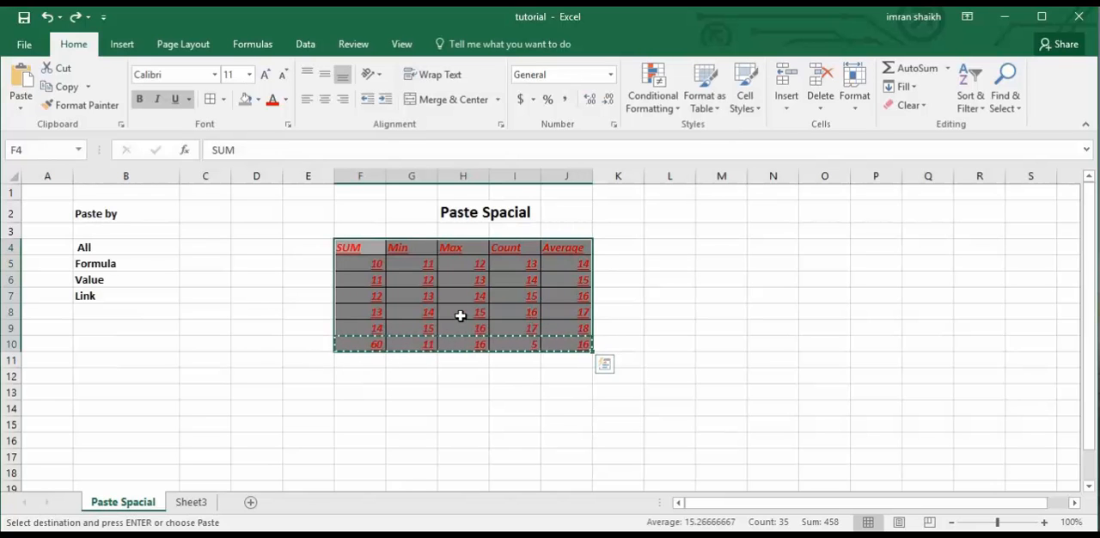
key("ctrl+c")
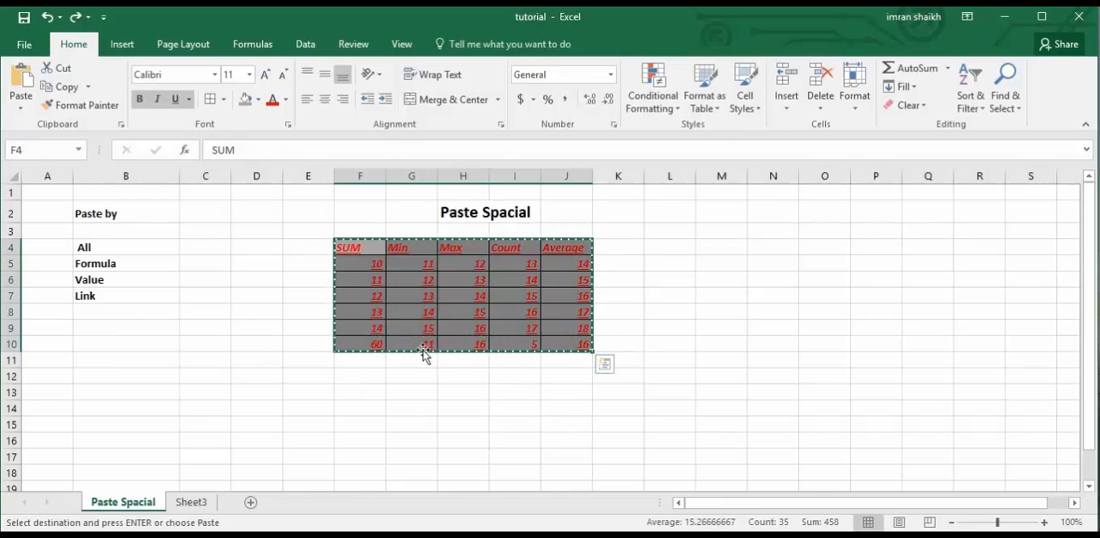
left_click(192, 504)
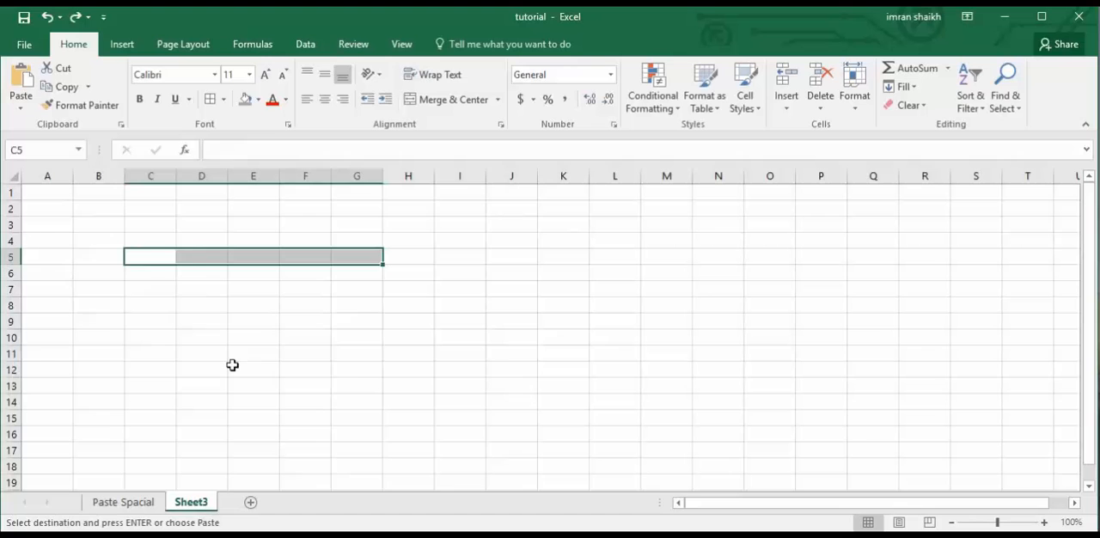
left_click(147, 255)
right_click(144, 256)
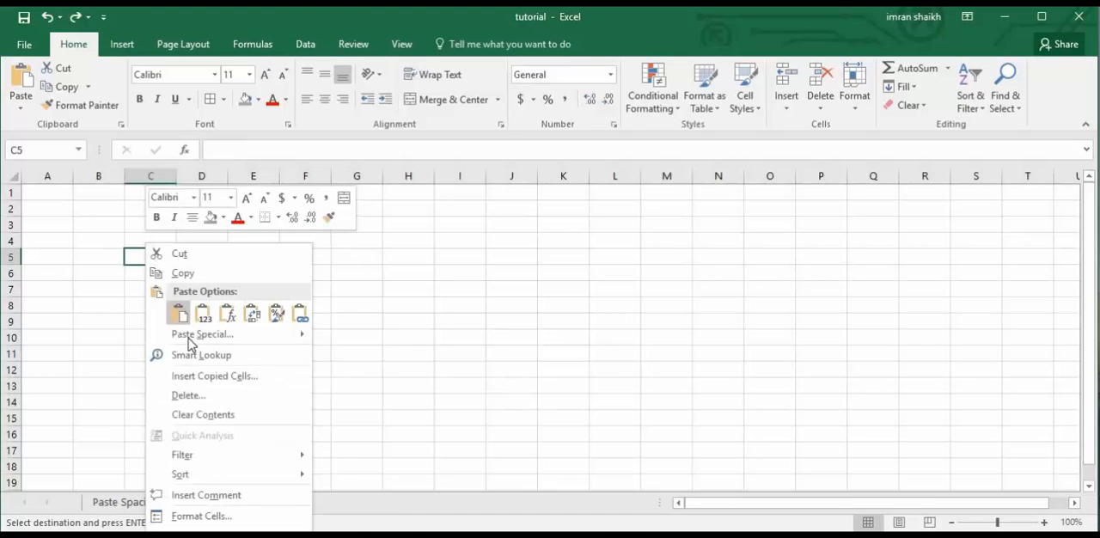
mouse_move(197, 335)
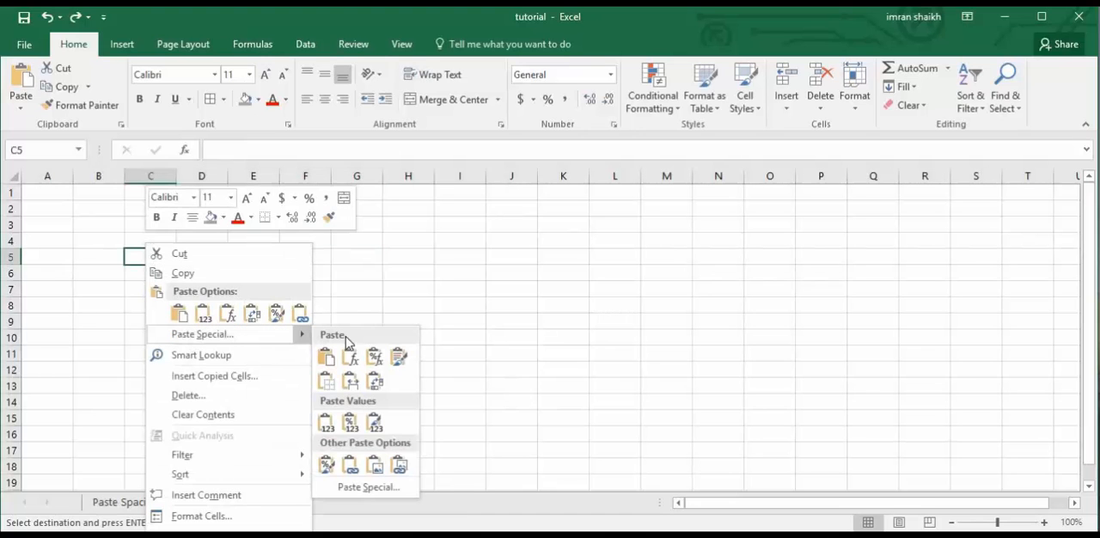
left_click(365, 488)
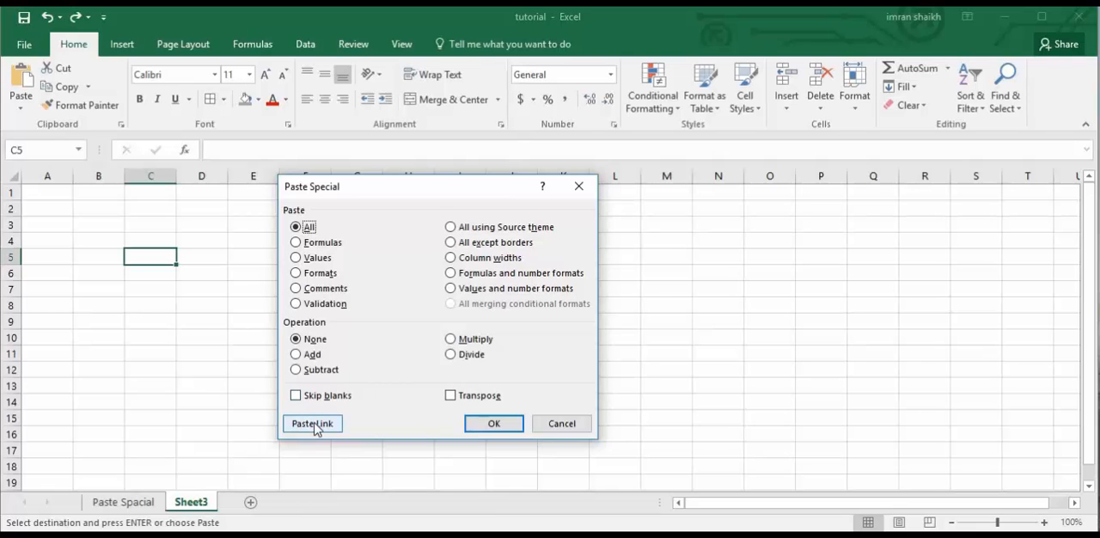
left_click(313, 424)
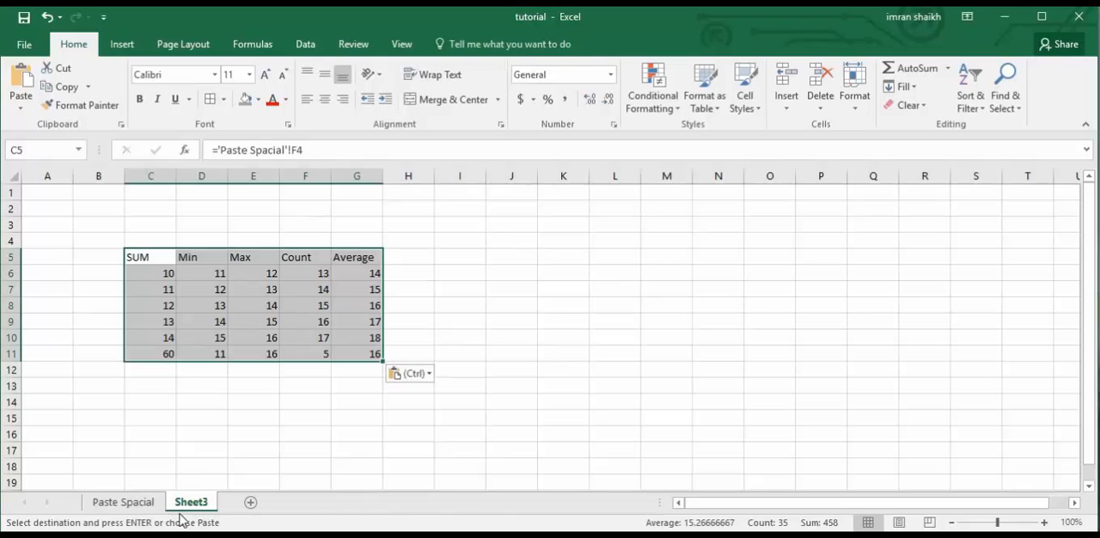
Compare the original table with the linked copy on Sheet3 and clear the copy selection.
left_click(142, 502)
left_click(191, 502)
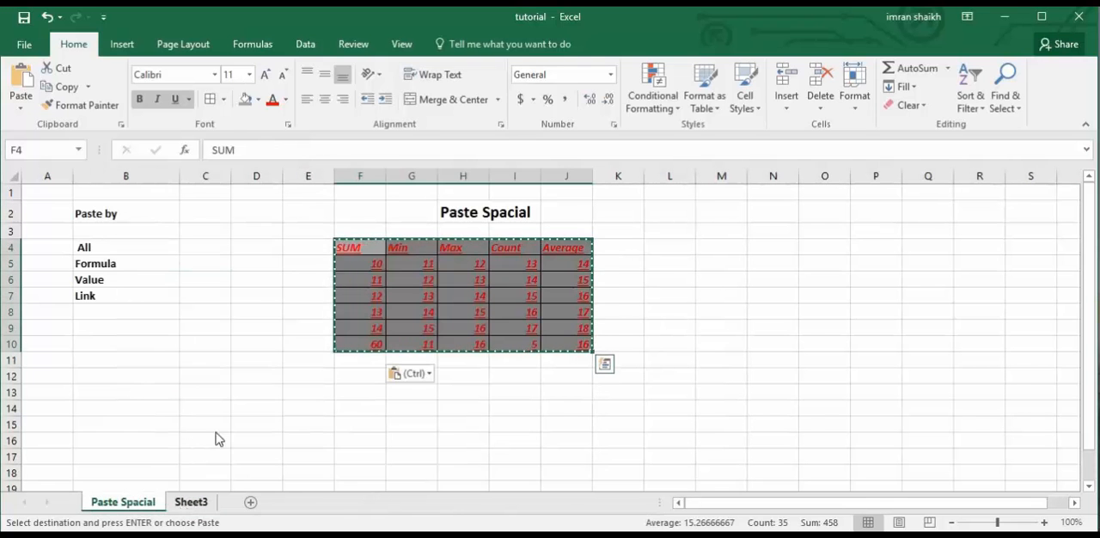
left_click(138, 503)
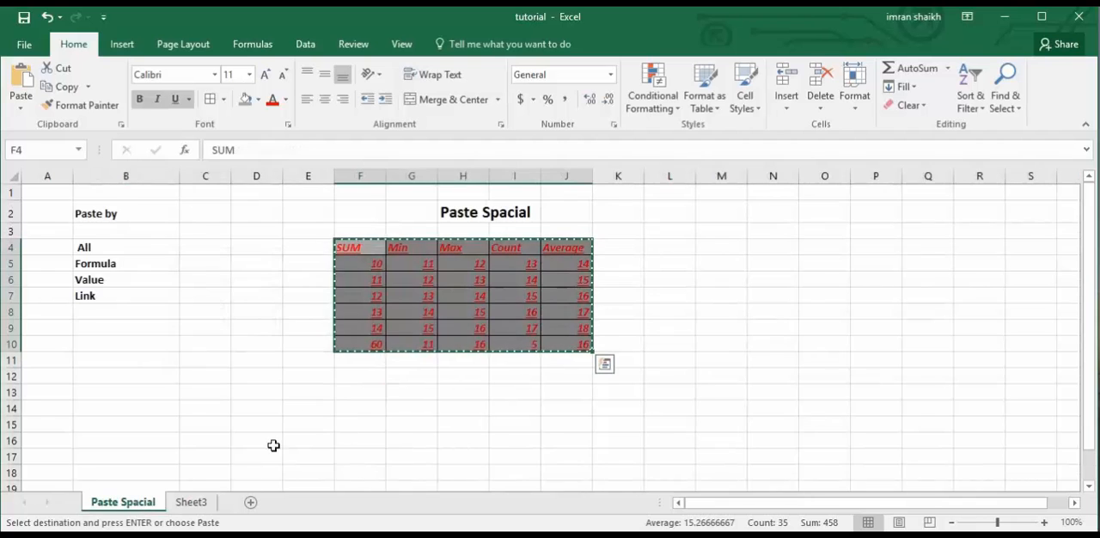
left_click(196, 502)
left_click(343, 372)
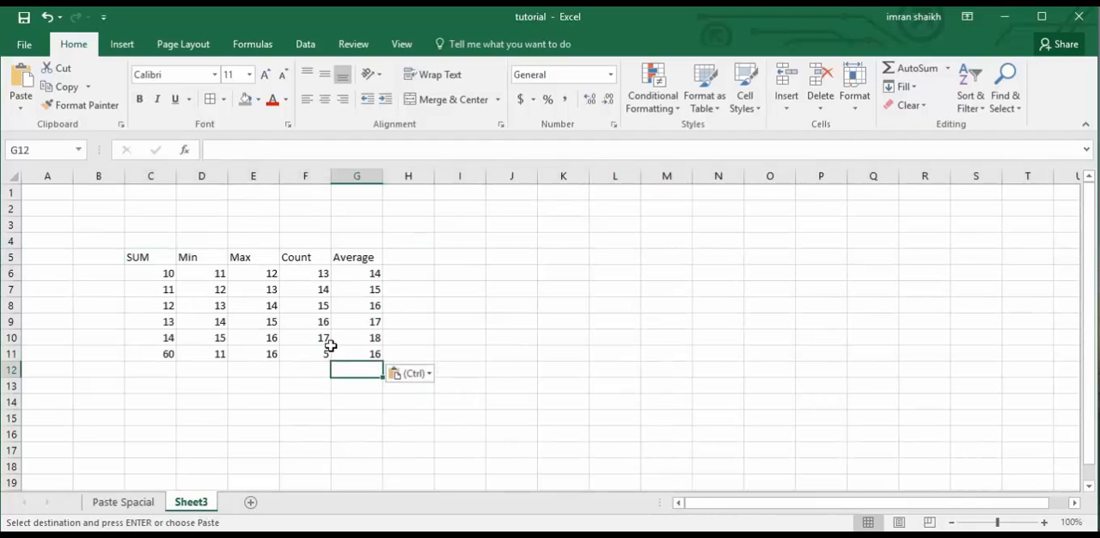
key("Escape")
Set cell F9 on the Paste Spacial sheet to 15 and check the sum formula in F10.
left_click(142, 502)
left_click(376, 327)
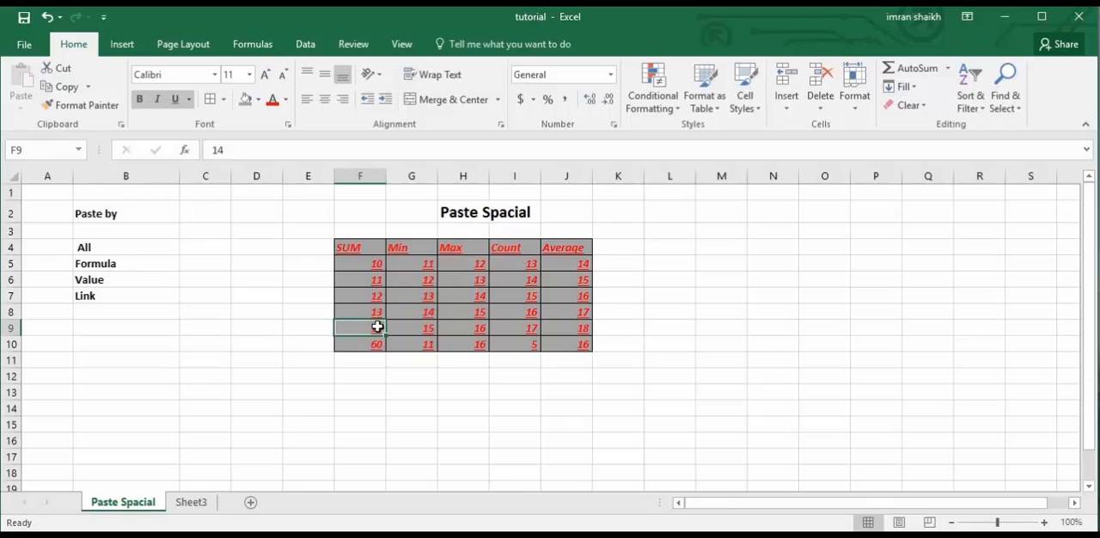
type("15")
left_click(378, 361)
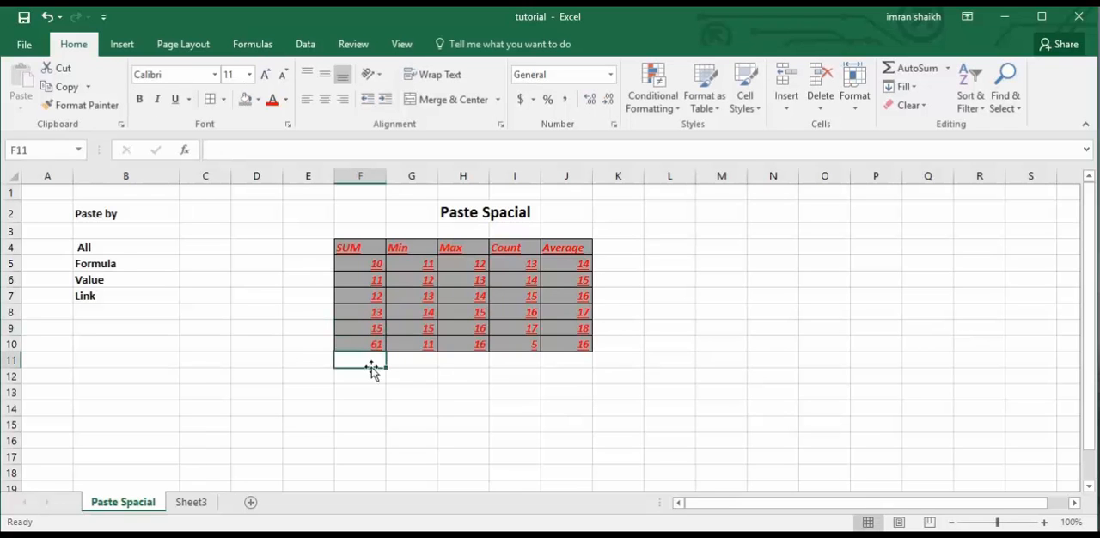
left_click(378, 346)
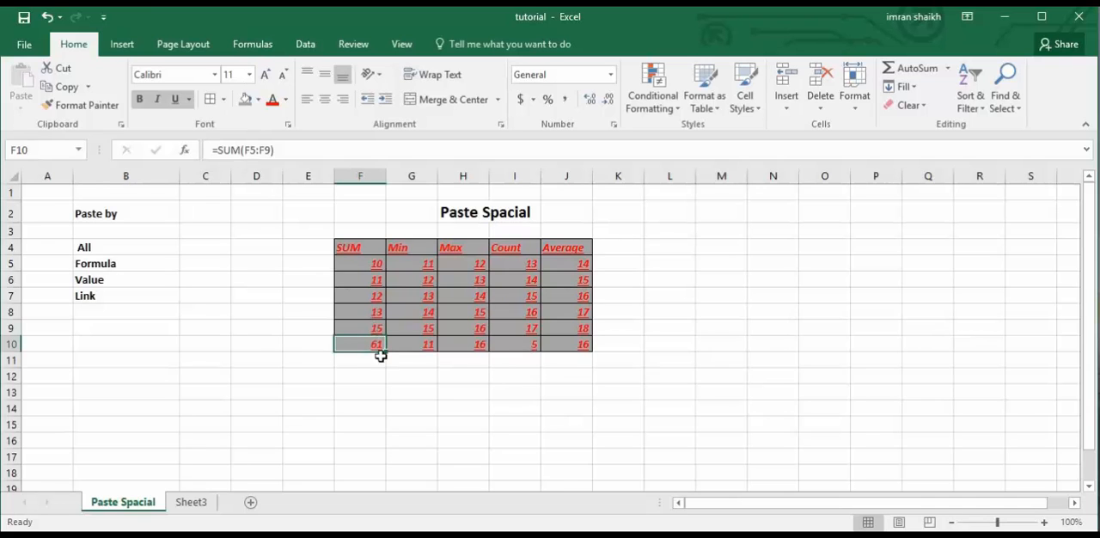
Set cell H9 to 17, check the maximum in H10, and view the linked table on Sheet3.
left_click(483, 329)
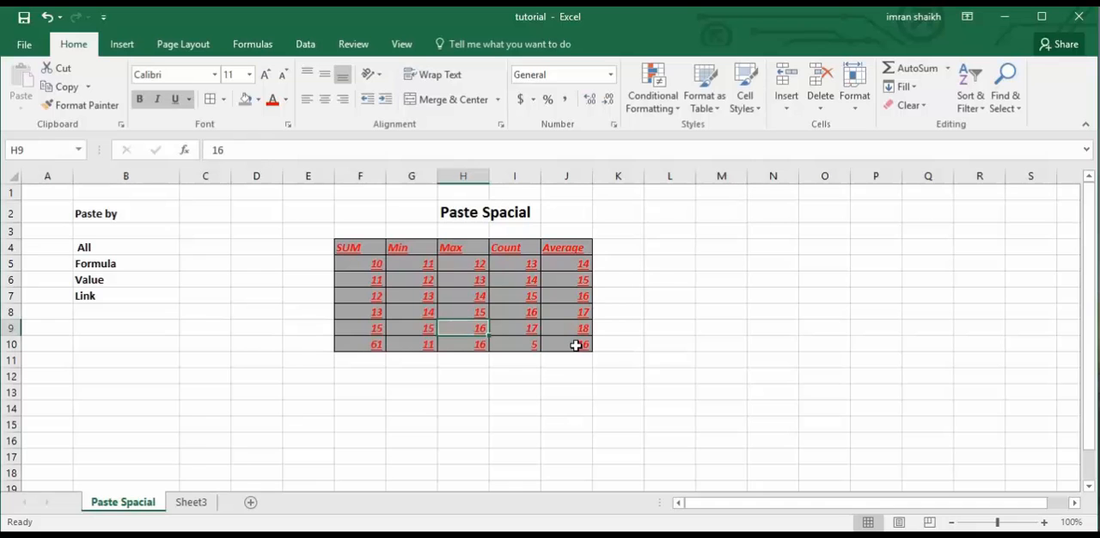
type("17")
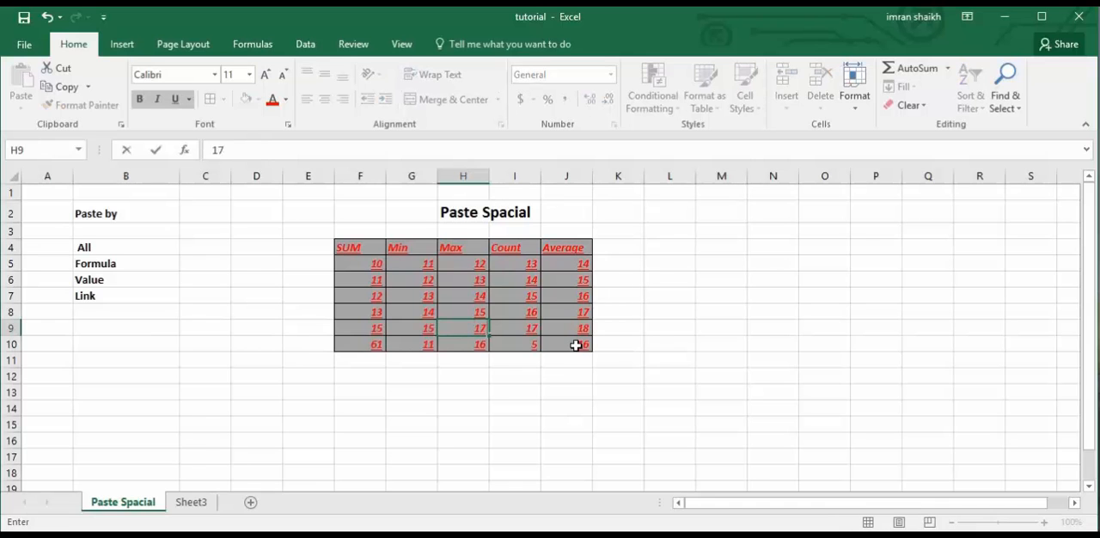
left_click(477, 366)
left_click(480, 347)
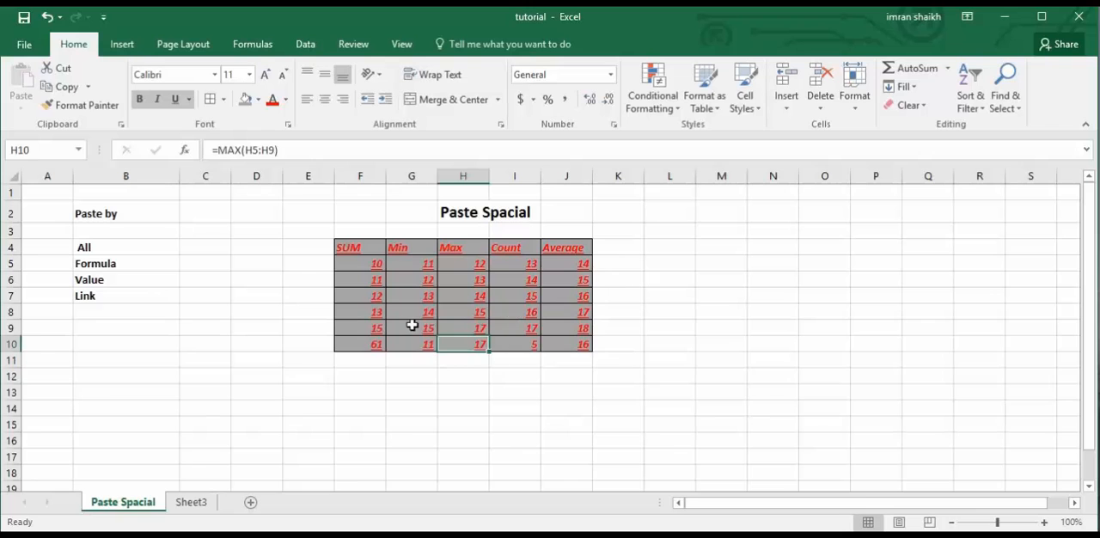
left_click(199, 502)
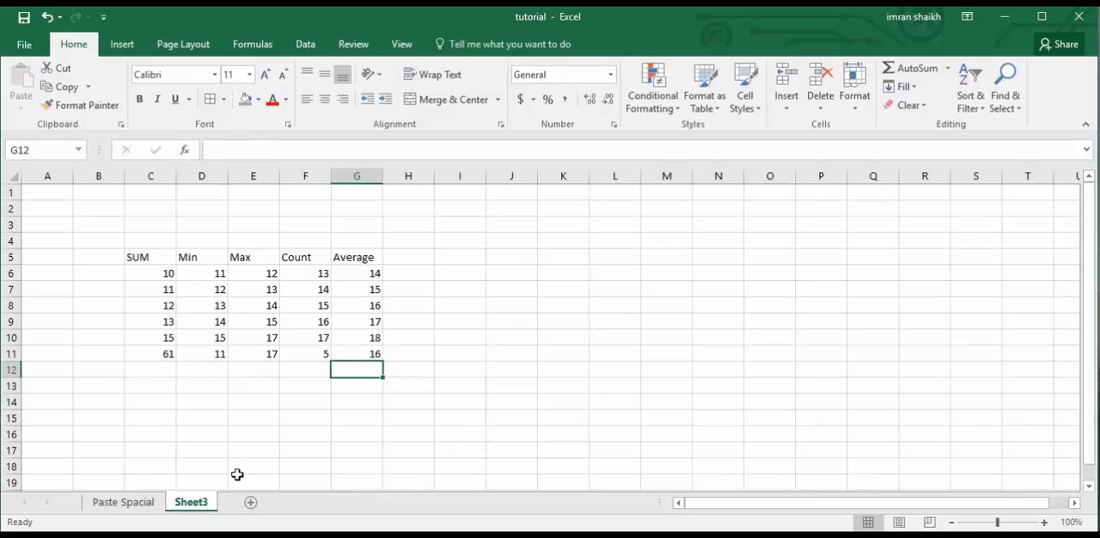
Set cell F9 in the SUM column of the Paste Spacial sheet to 16.
left_click(136, 505)
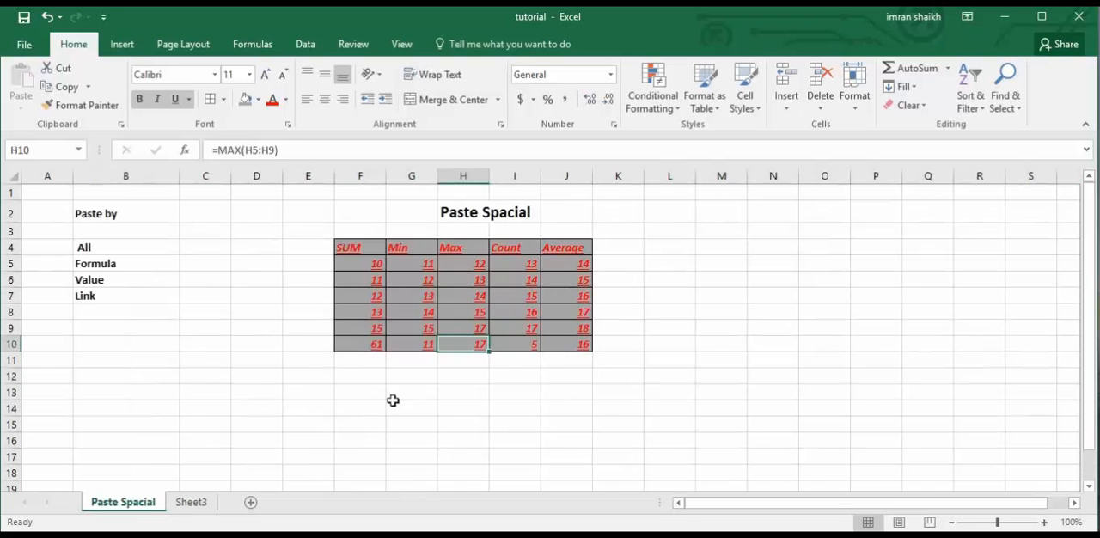
left_click(375, 327)
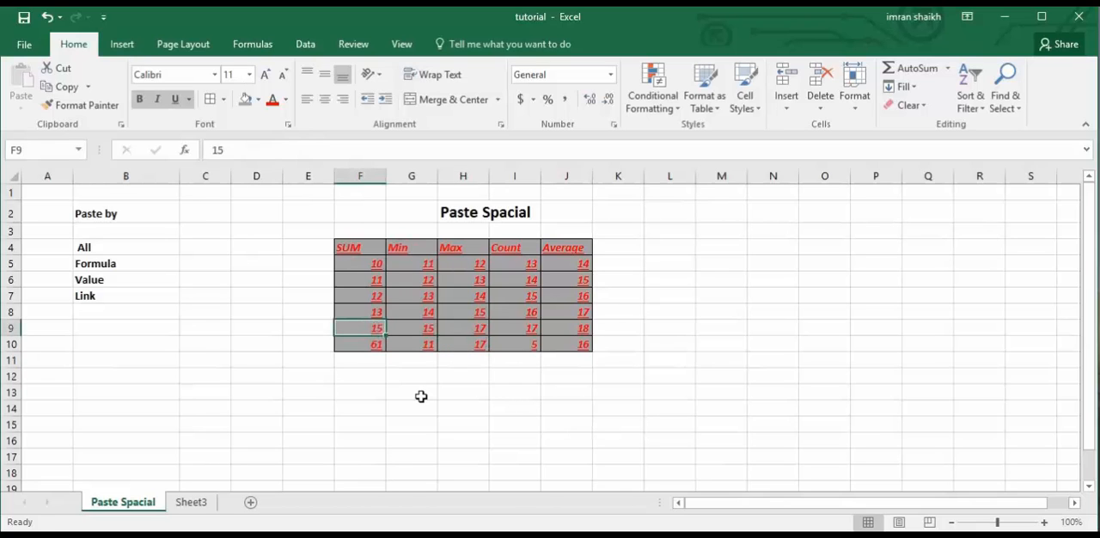
type("16")
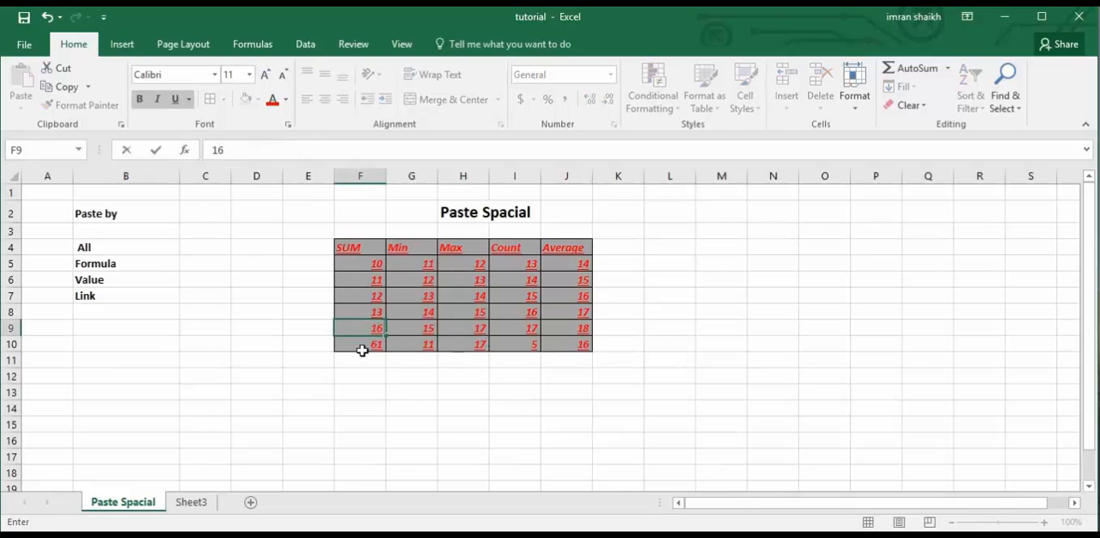
key("Return")
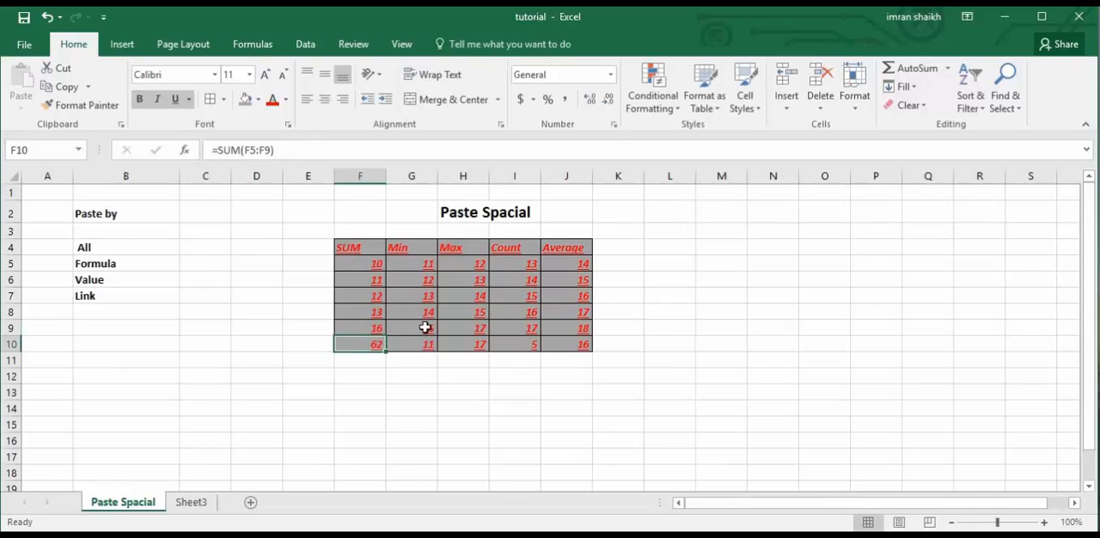
Set cell H9 in the Max column to 18 and view the linked table on Sheet3.
left_click(472, 327)
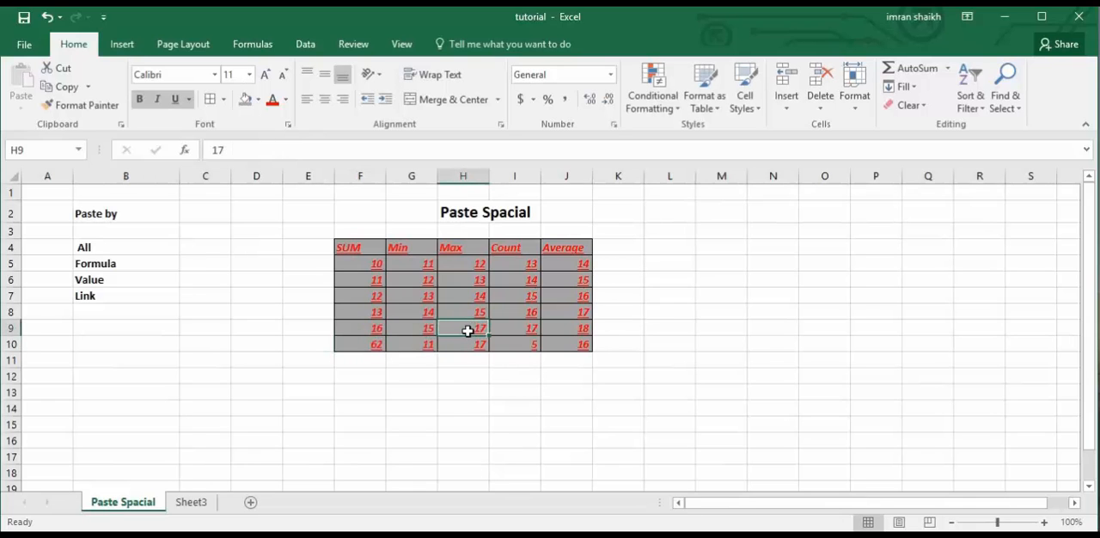
type("18")
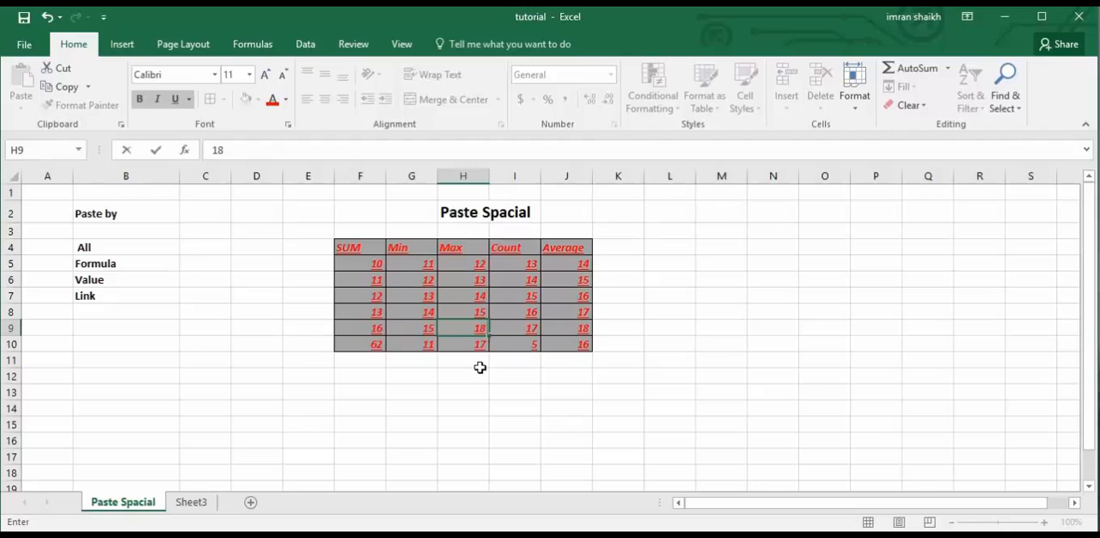
left_click(481, 373)
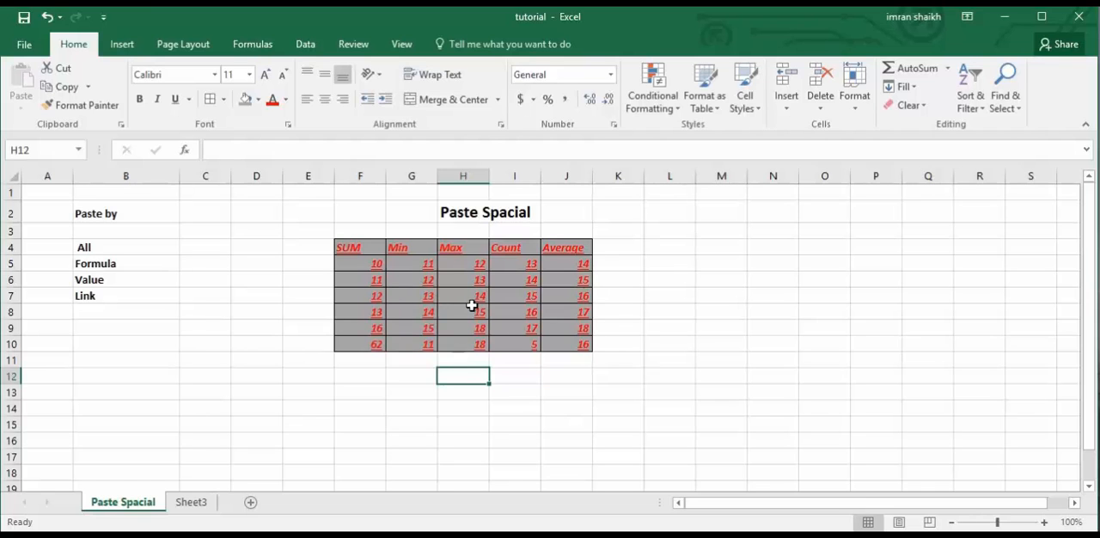
left_click(192, 504)
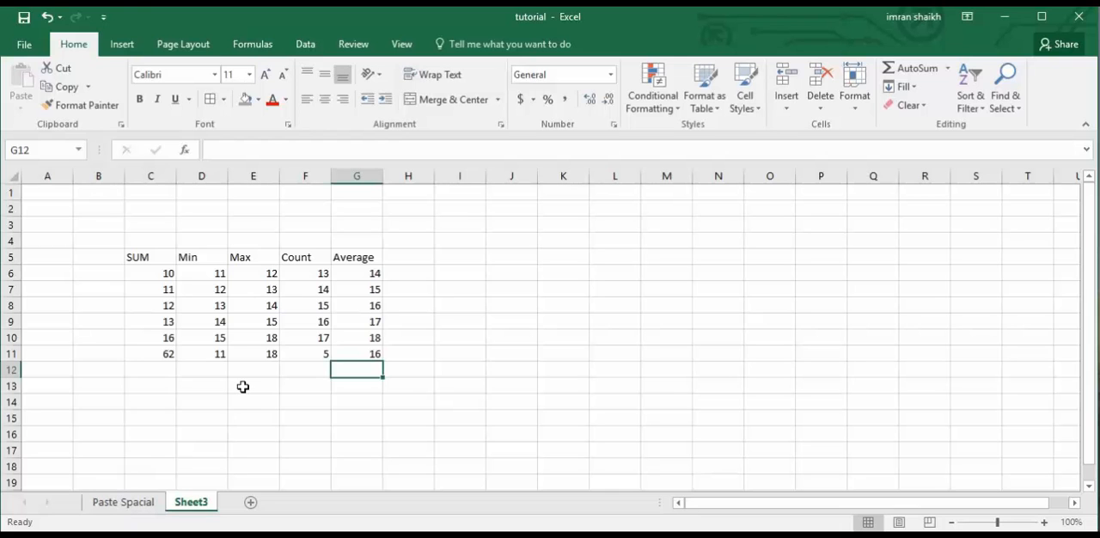
Review the All, Formula, Value and Link entries of the Paste by list on the Paste Spacial sheet.
left_click(127, 504)
left_click(412, 333)
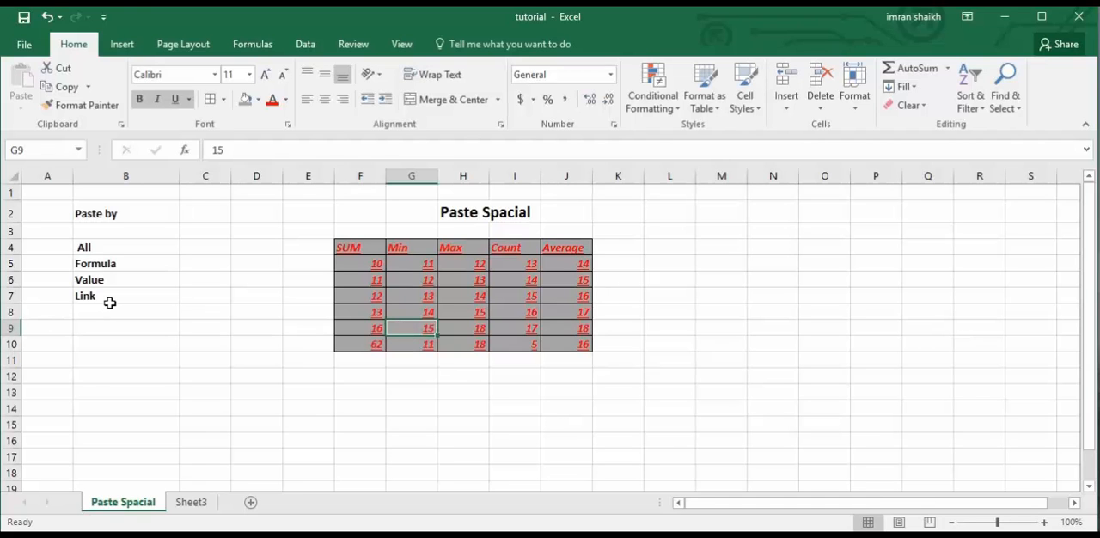
left_click(108, 247)
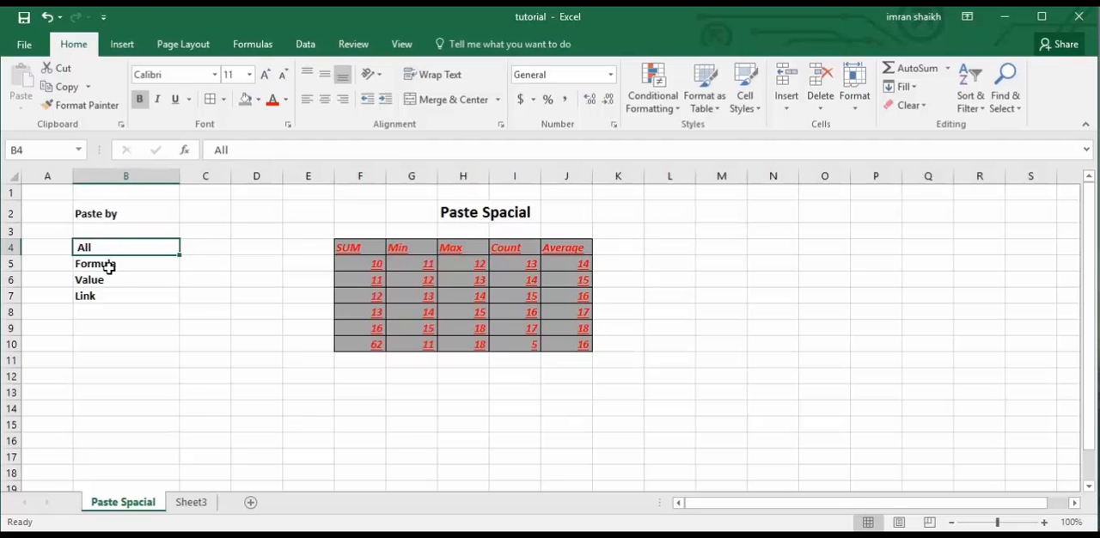
left_click(107, 266)
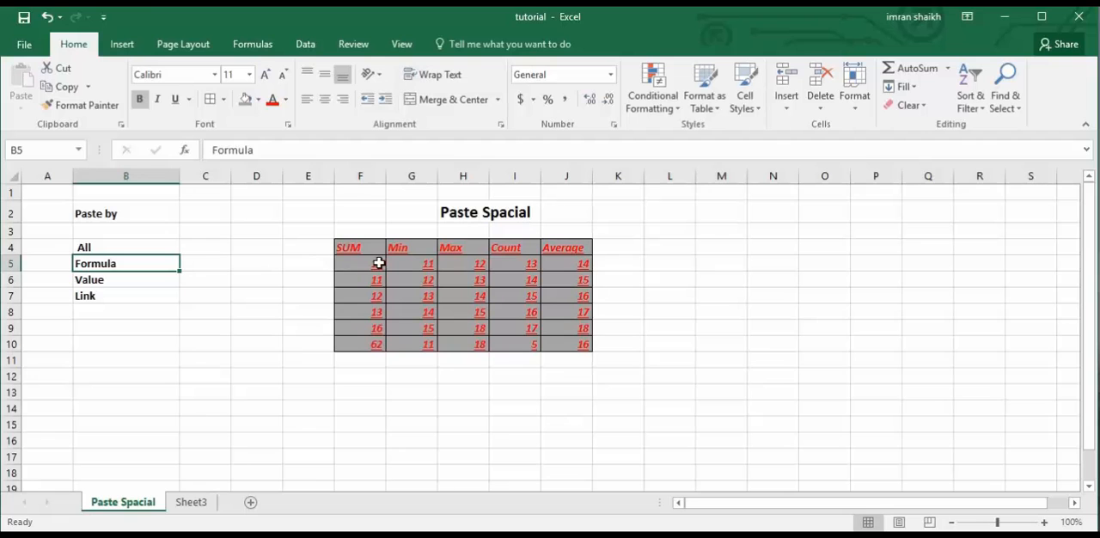
left_click(137, 282)
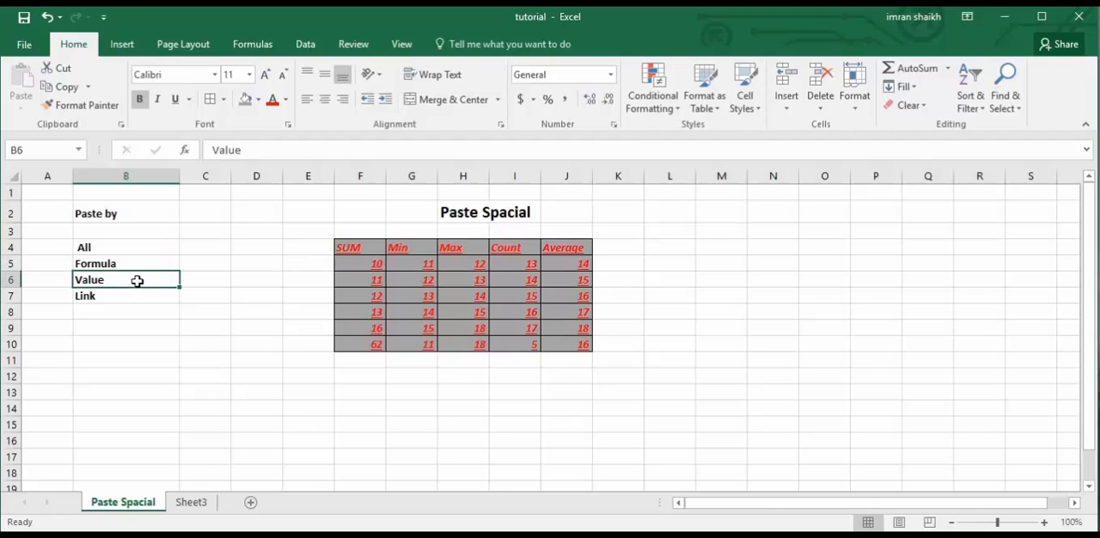
left_click(109, 298)
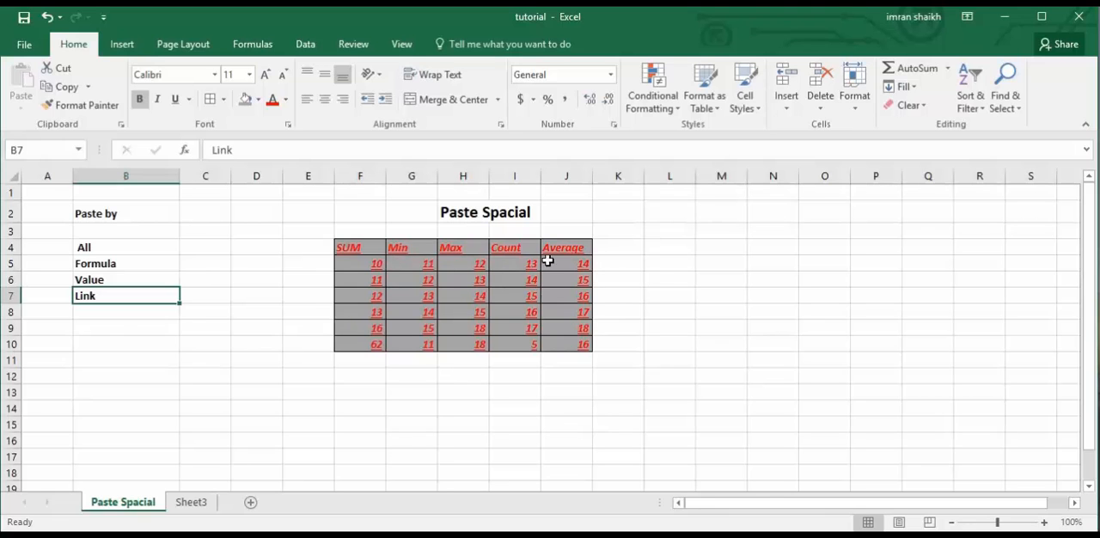
Add Transpose in bold to the Paste by list in cell B8.
left_click(112, 316)
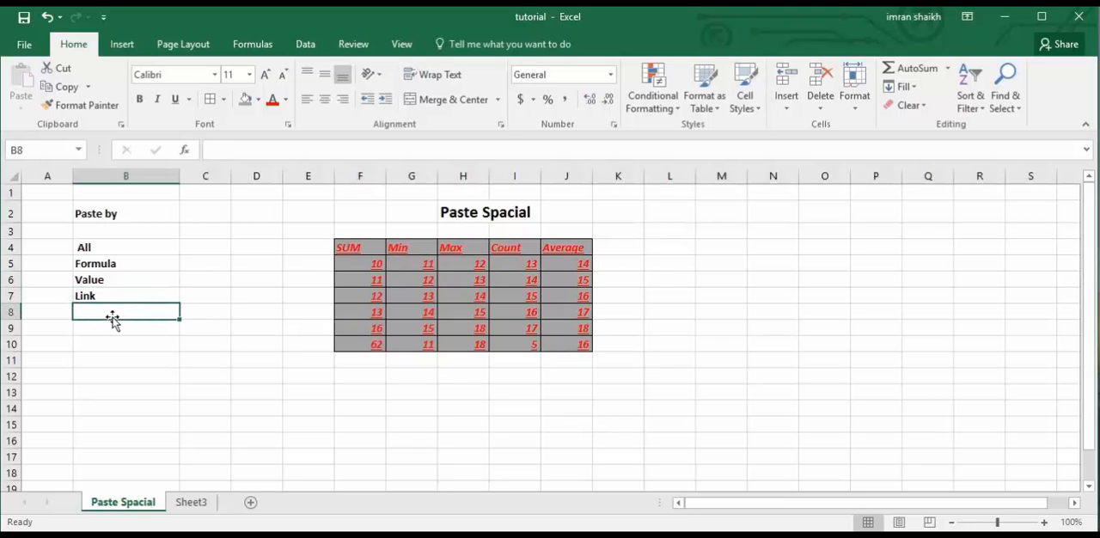
type("Transpose")
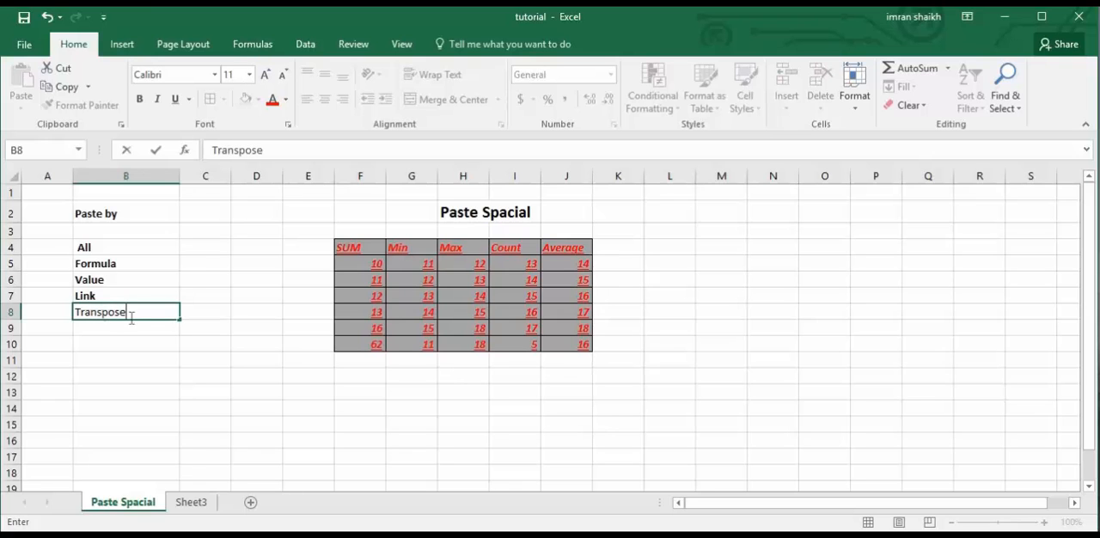
left_click_drag(132, 317, 49, 315)
left_click(139, 101)
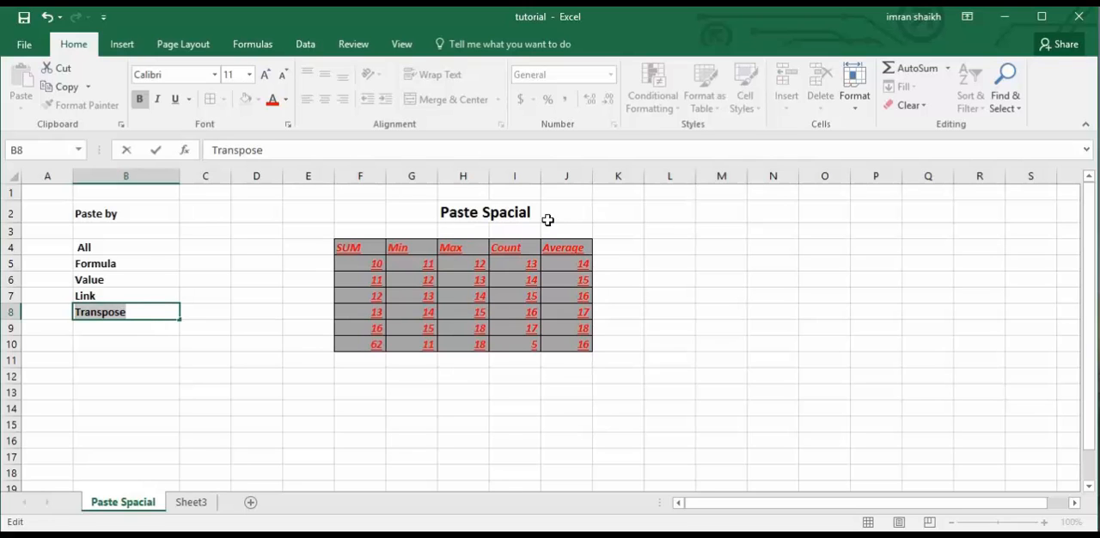
left_click(215, 335)
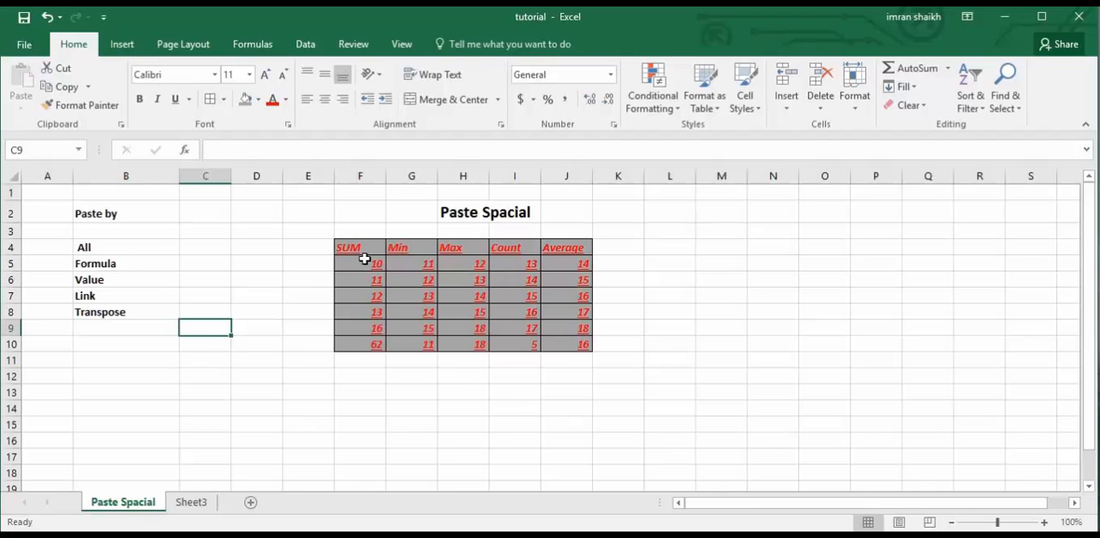
Copy the table F4:J10, paste it transposed with all formatting at cell J5 of Sheet3, and return to the Paste Spacial sheet.
left_click_drag(346, 247, 582, 344)
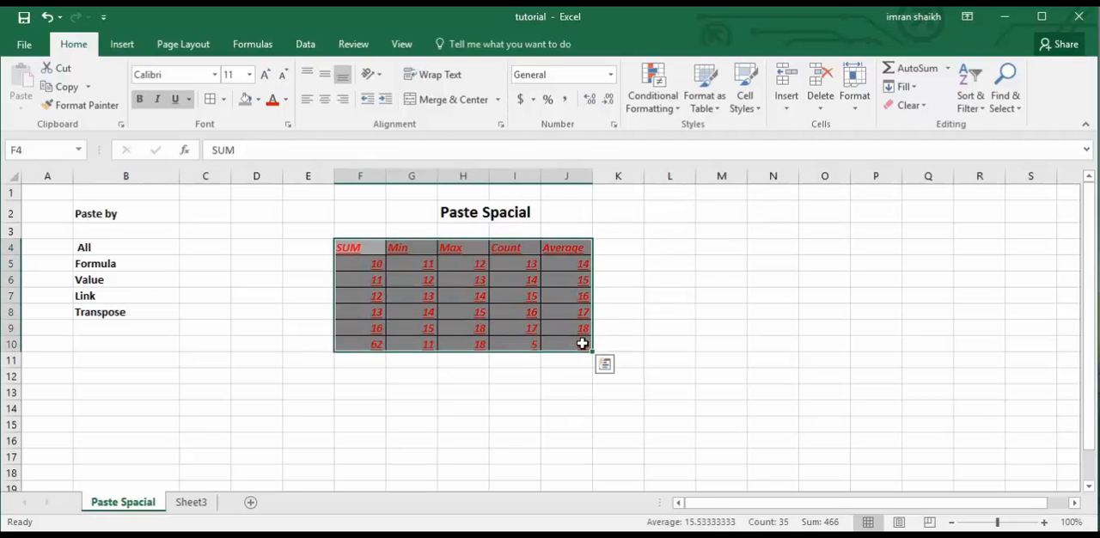
key("ctrl+c")
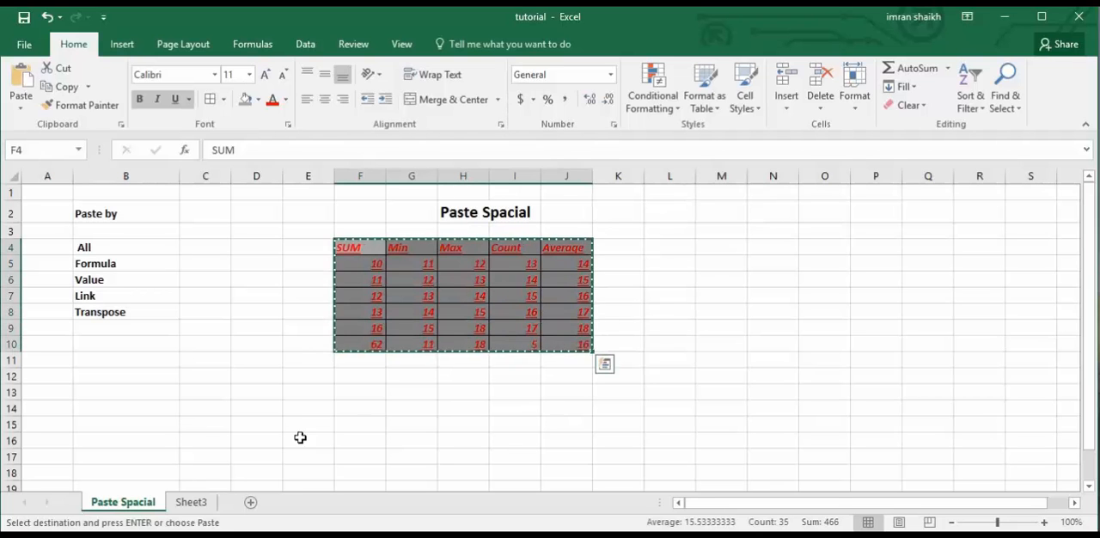
left_click(191, 502)
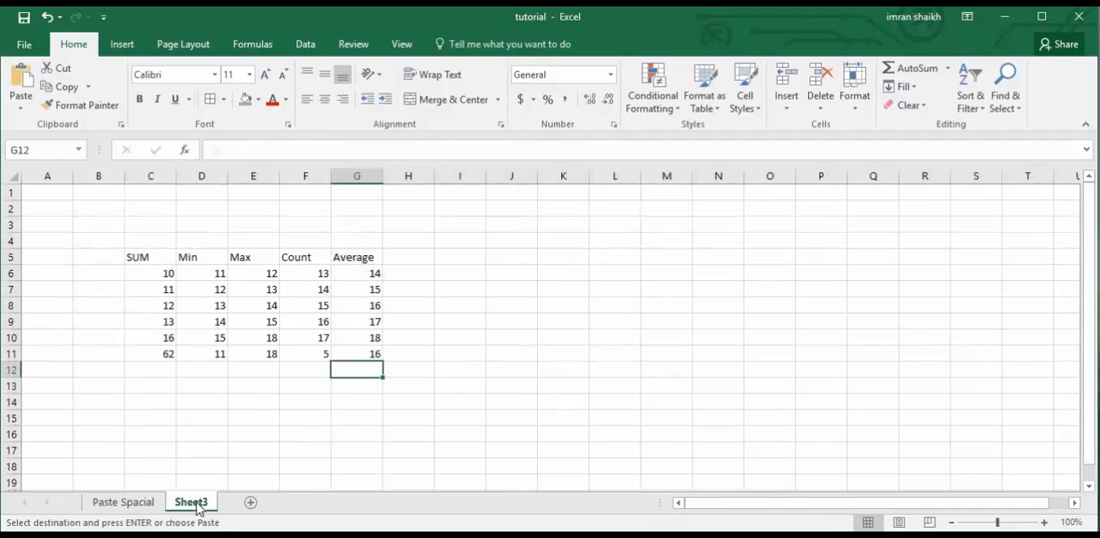
left_click(514, 259)
right_click(516, 260)
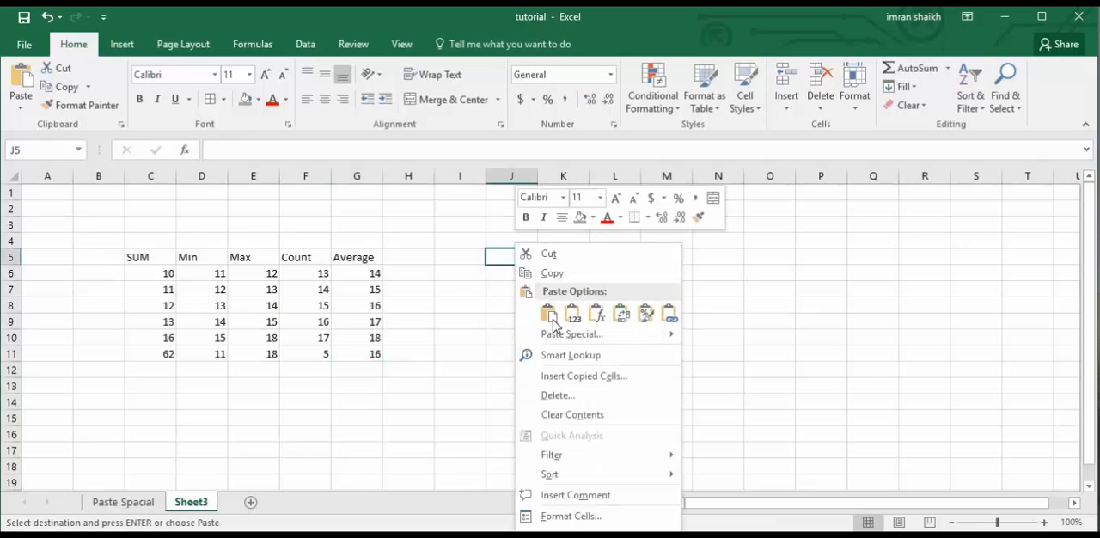
mouse_move(563, 333)
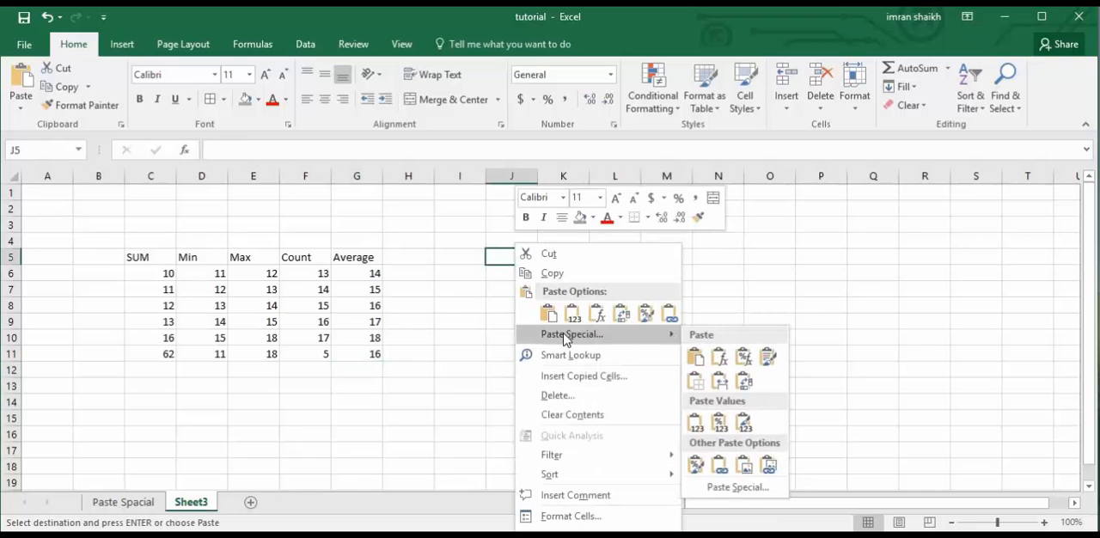
left_click(735, 488)
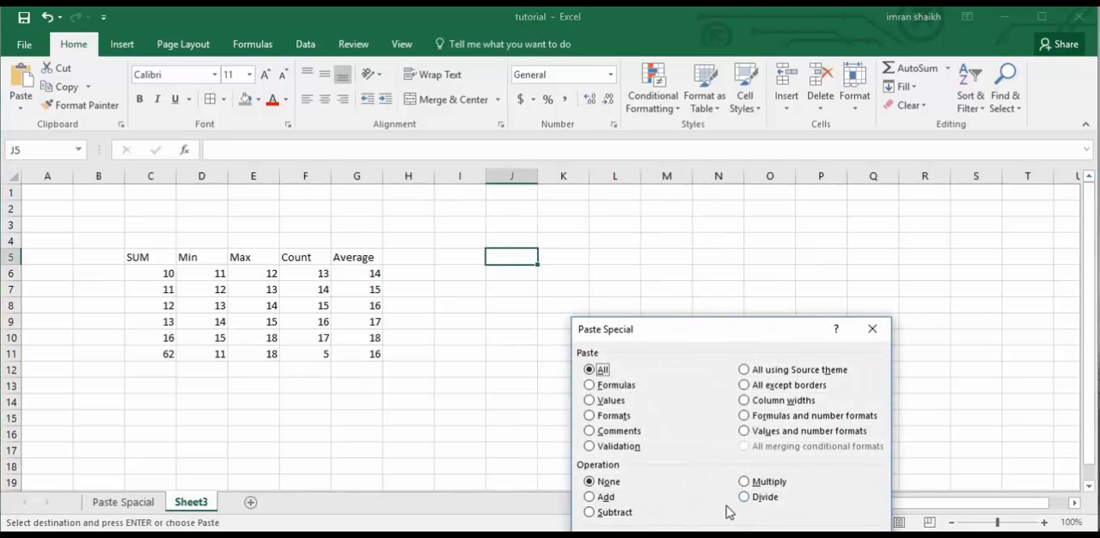
left_click_drag(727, 344, 702, 213)
left_click(770, 439)
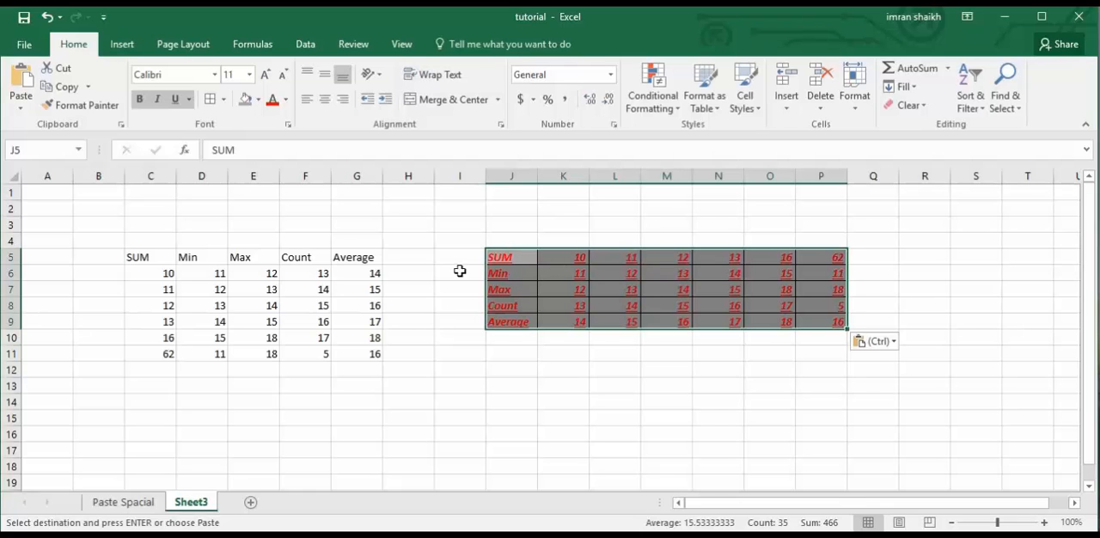
left_click(140, 502)
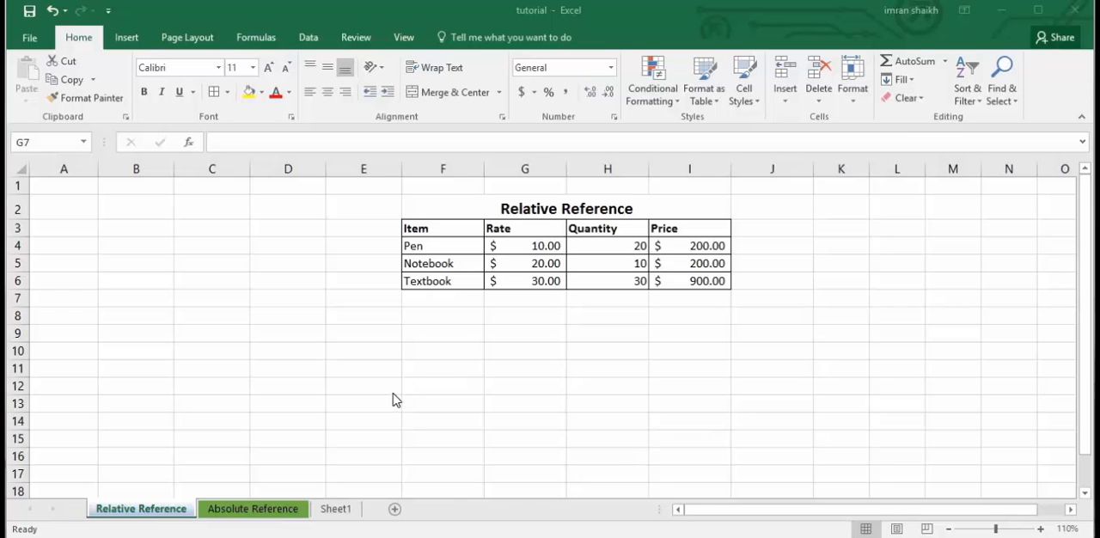
Clear the Price values in cells I4:I6 on the Relative Reference sheet.
left_click(491, 341)
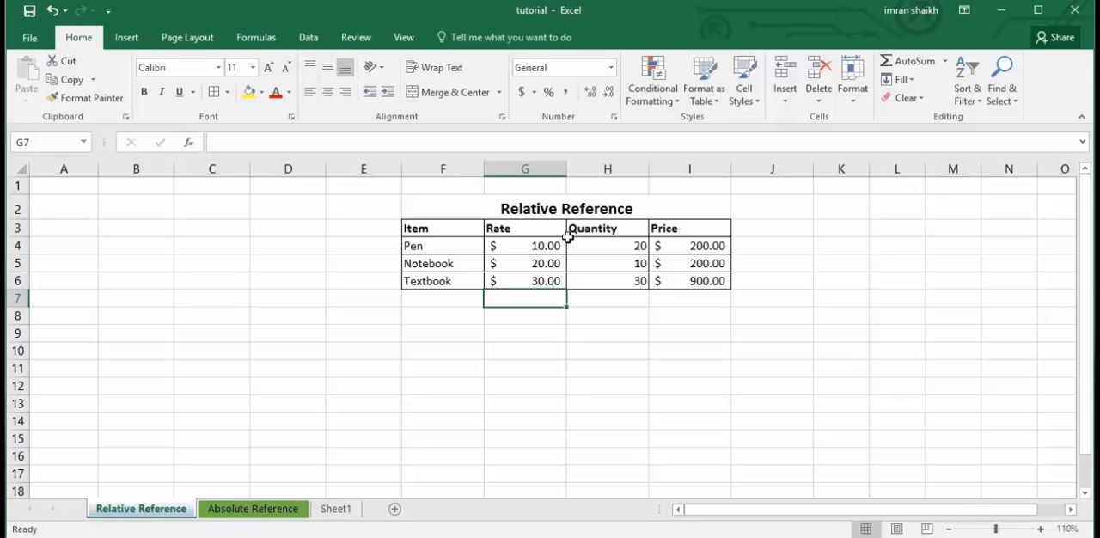
left_click(472, 262)
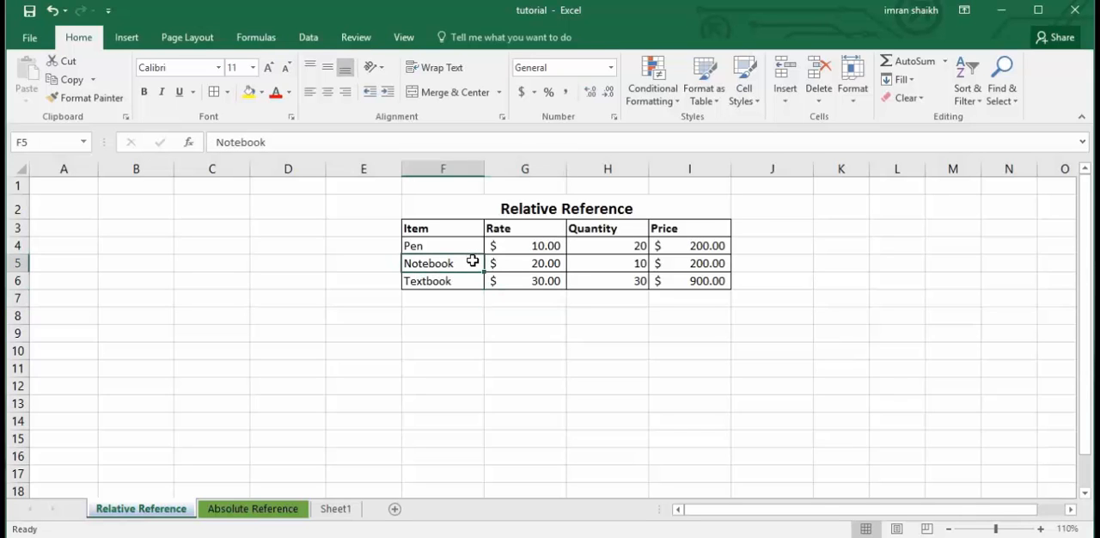
left_click_drag(679, 245, 693, 280)
key("Delete")
left_click(659, 246)
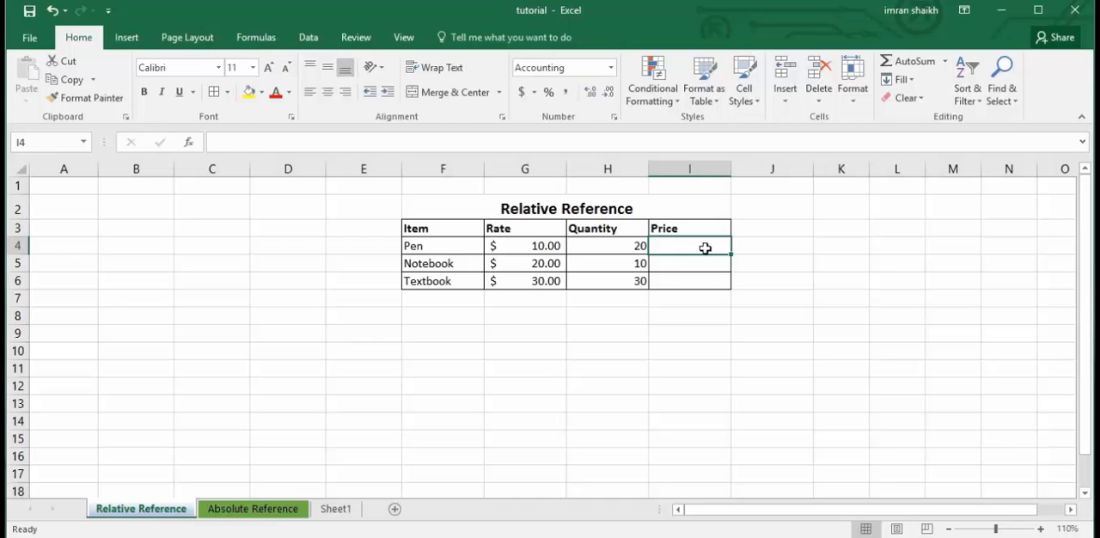
Calculate the Pen's price in cell I4 with the formula =G4*H4 and clear the cell again.
left_click(535, 246)
left_click(615, 247)
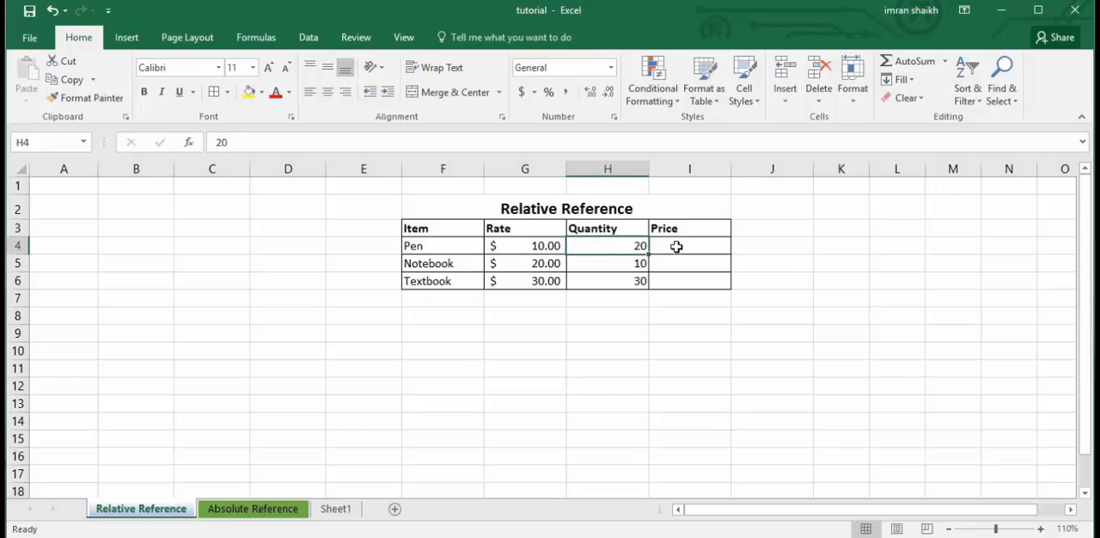
left_click(676, 247)
type("=")
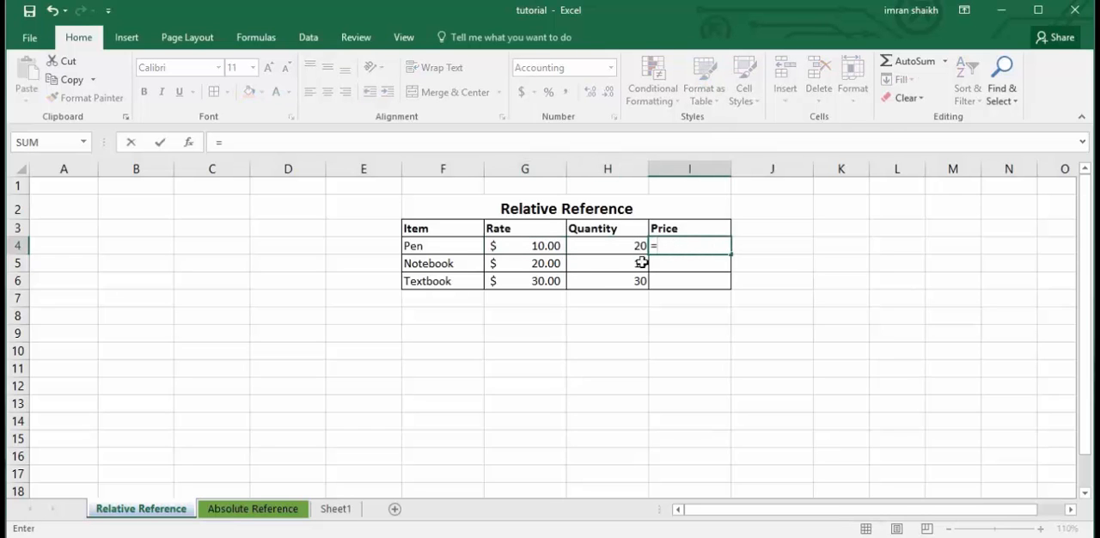
left_click(540, 248)
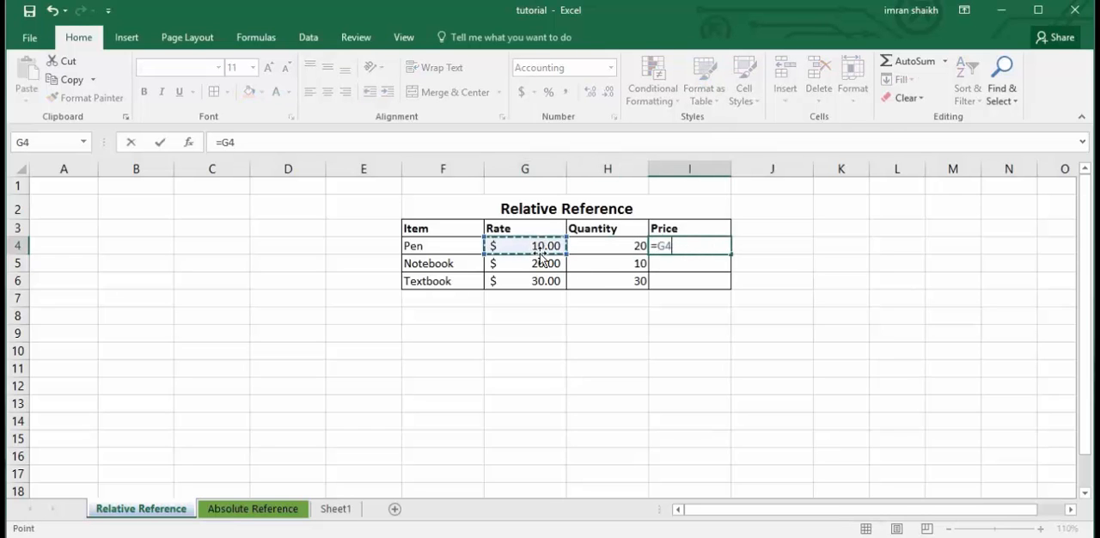
type("*")
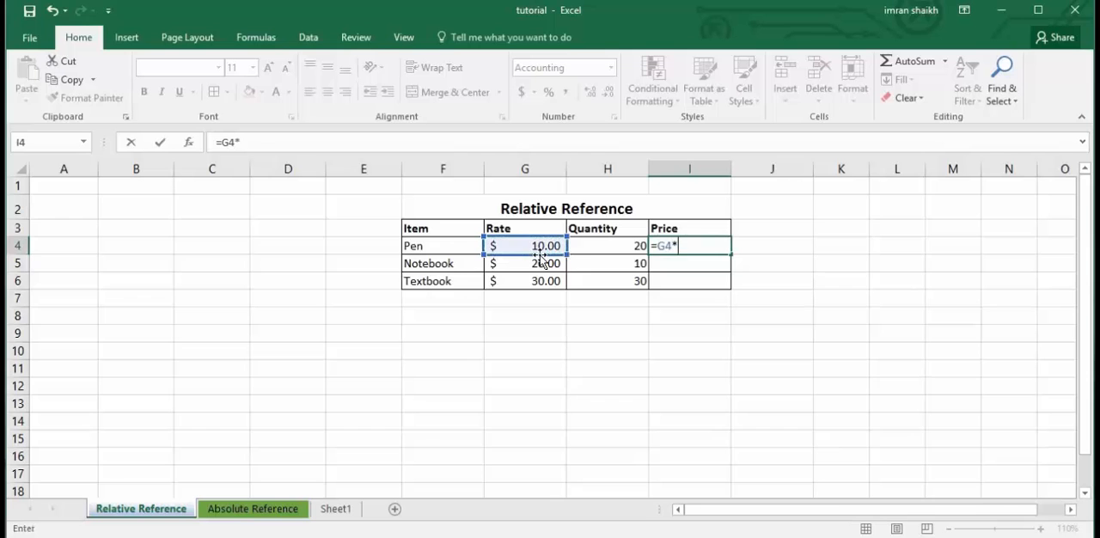
left_click(612, 247)
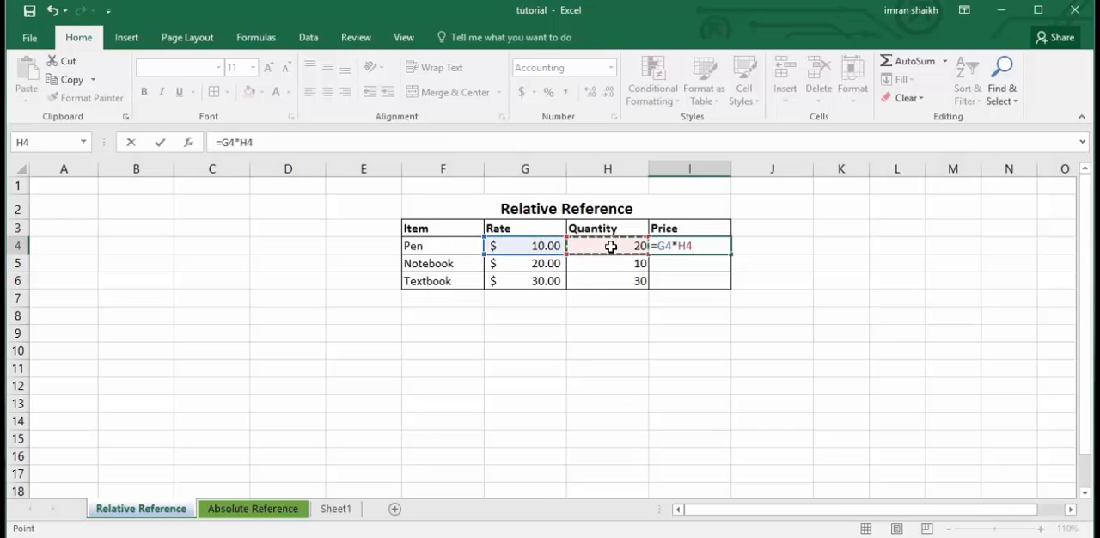
key("Return")
left_click(678, 248)
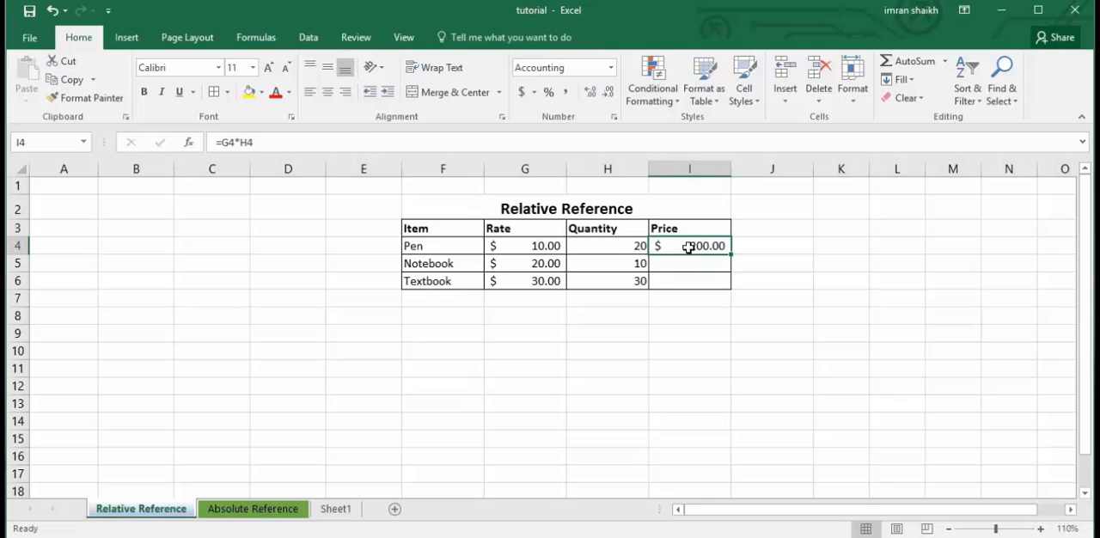
key("Delete")
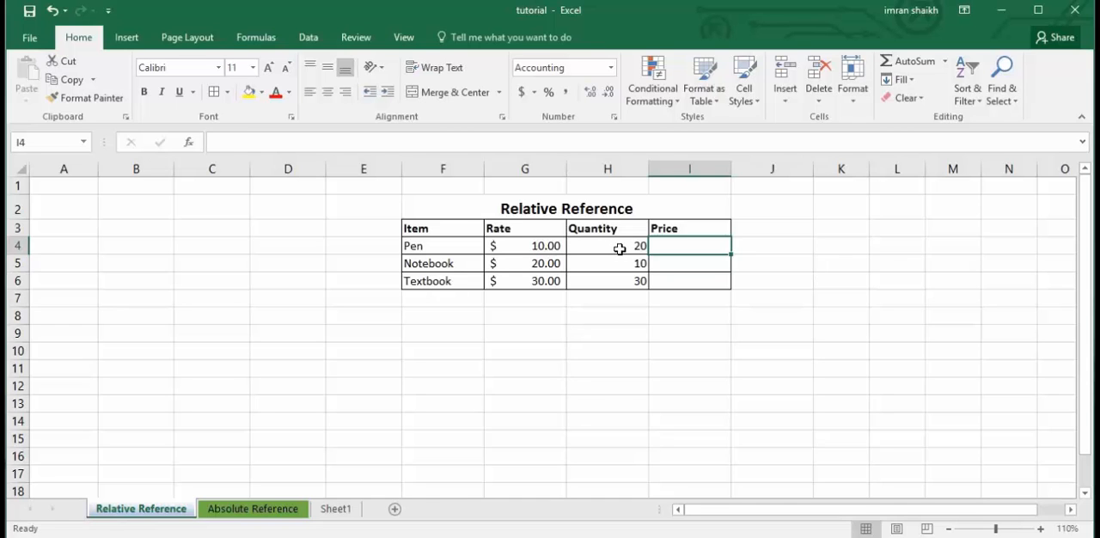
Calculate the Pen's price in cell I4 by multiplying rate and quantity with the formula =G4*H4.
type("=")
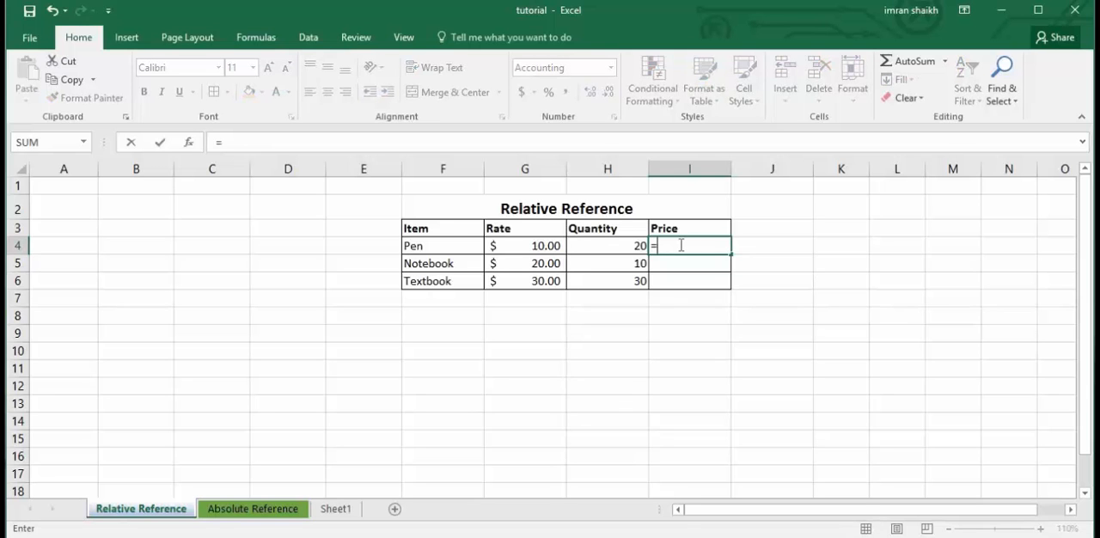
left_click(534, 247)
type("*")
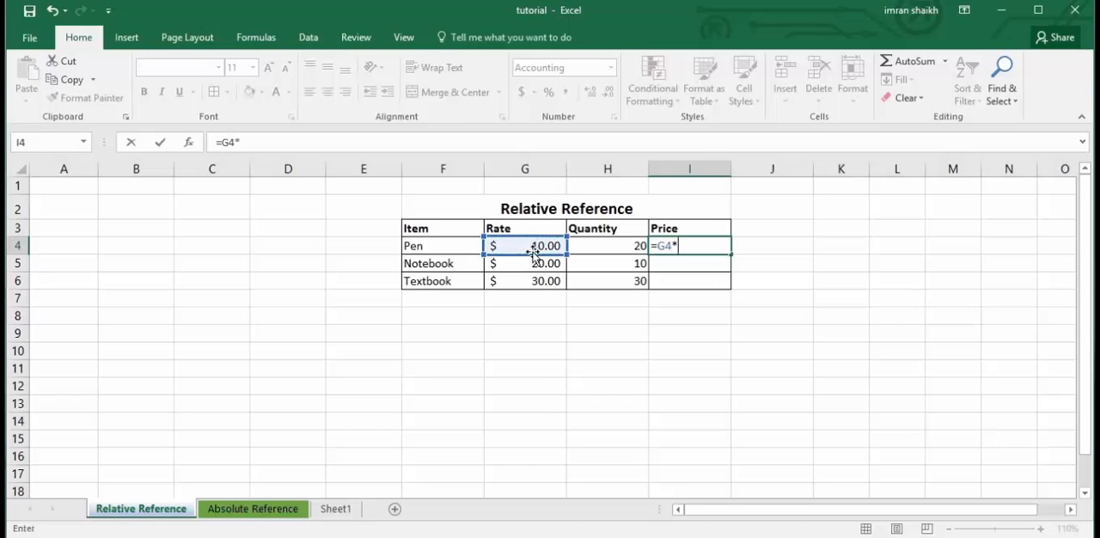
left_click(629, 249)
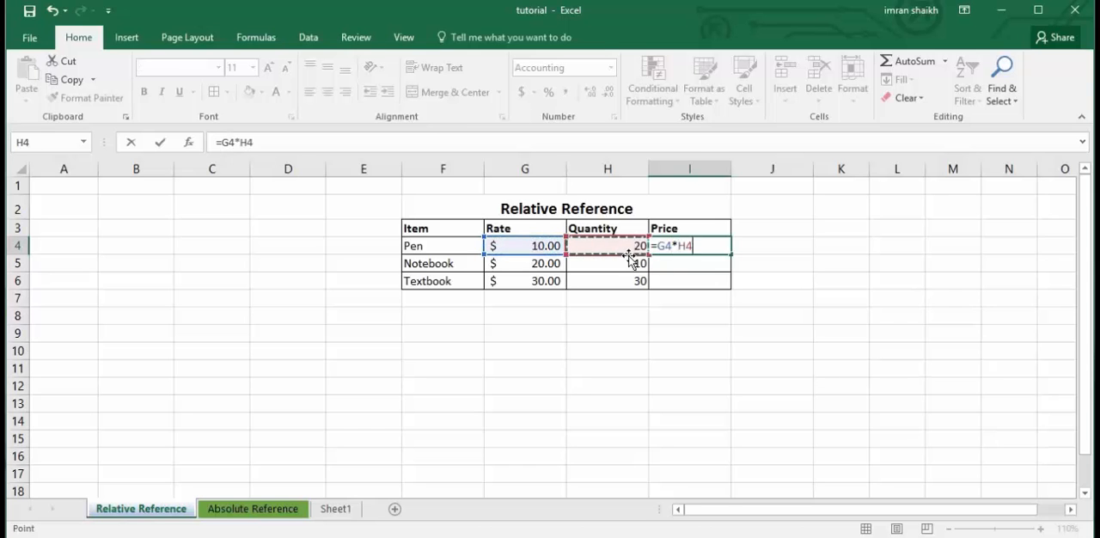
key("Return")
Fill the Pen's price formula from cell I4 down to the Notebook's price cell I5.
left_click(677, 246)
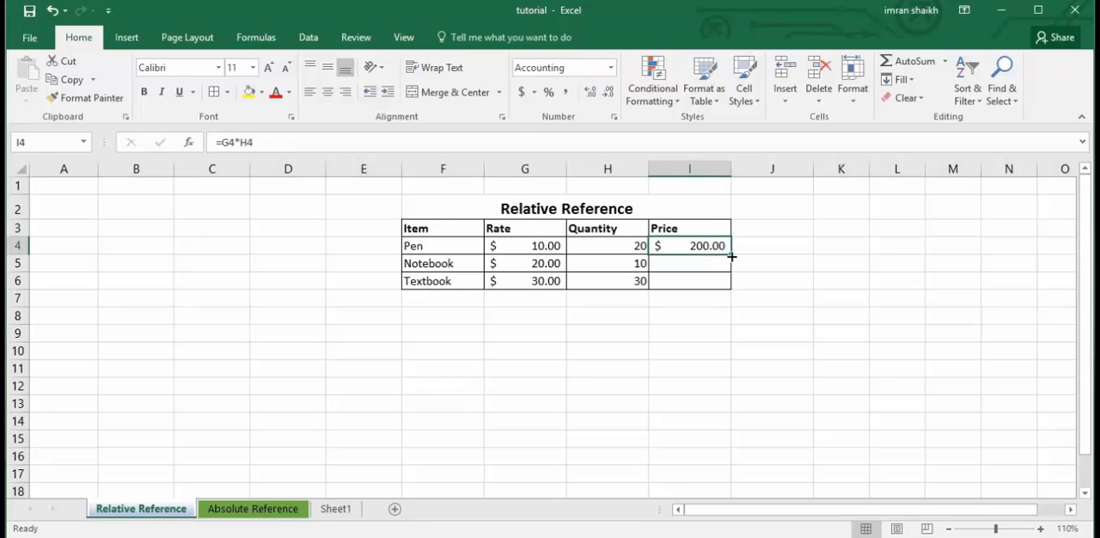
left_click_drag(732, 254, 730, 258)
left_click_drag(731, 254, 735, 269)
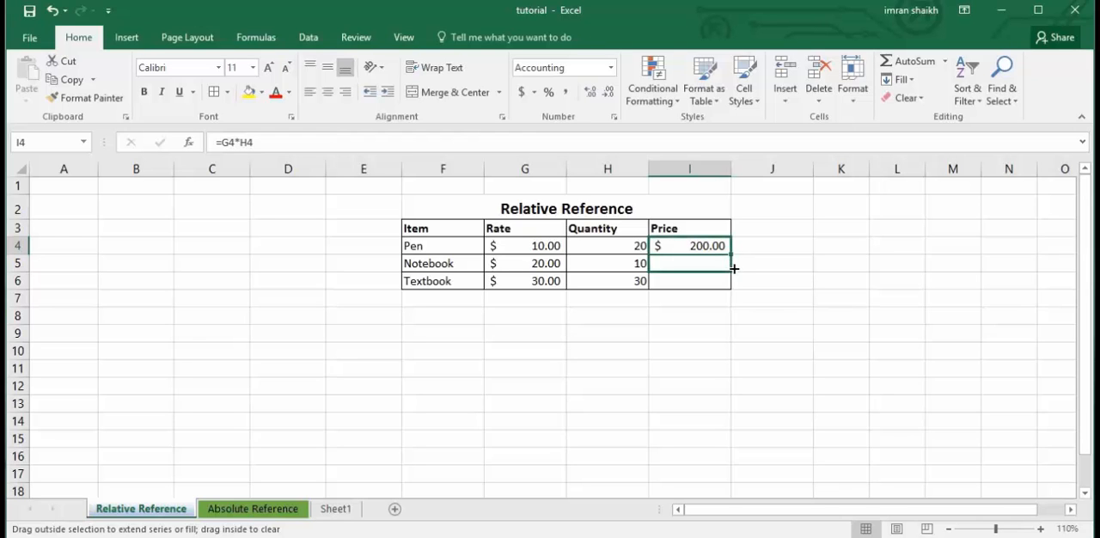
left_click_drag(735, 269, 734, 272)
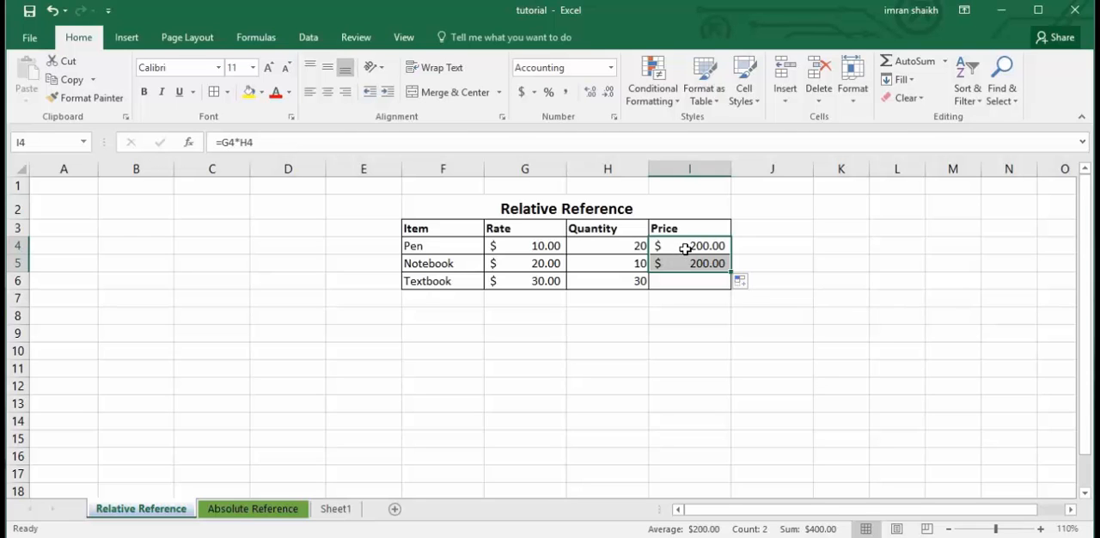
left_click(685, 248)
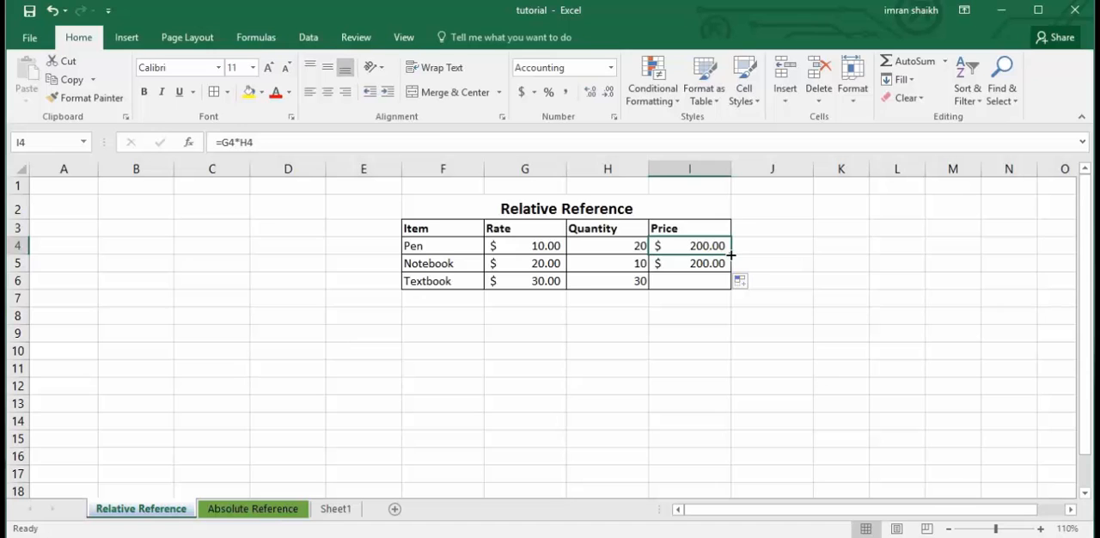
left_click_drag(730, 254, 729, 271)
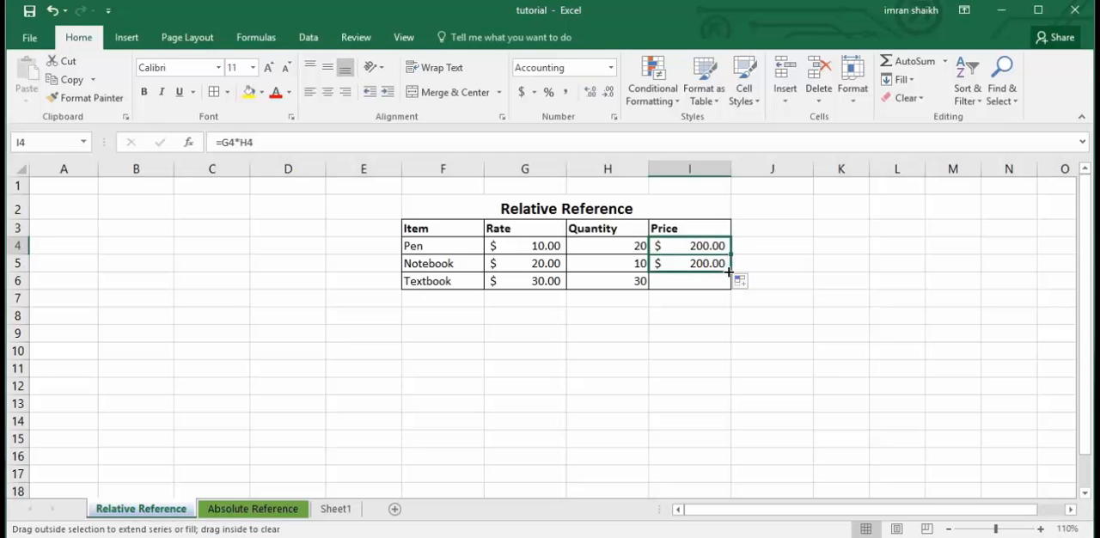
left_click_drag(729, 272, 729, 272)
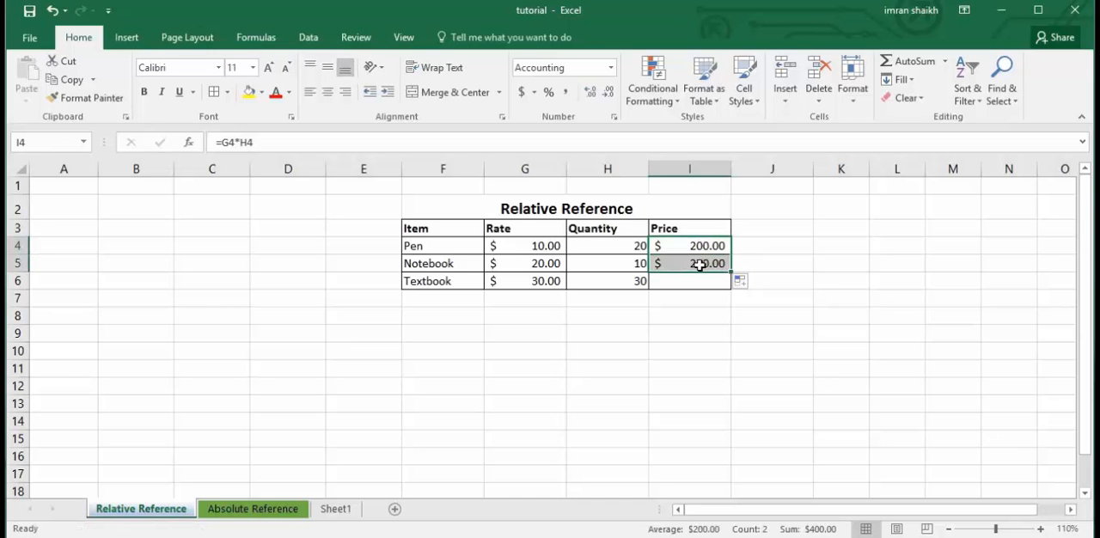
Compare the price formulas in I5 and I4, filling I4 down to I5 once more to examine the shifted references.
left_click(693, 264)
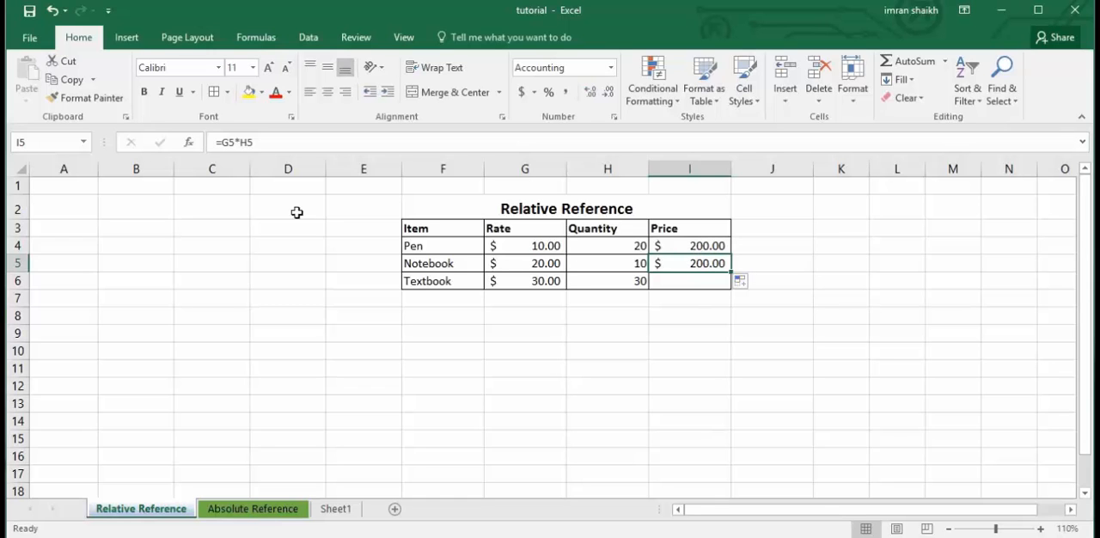
left_click(241, 143)
left_click(695, 249)
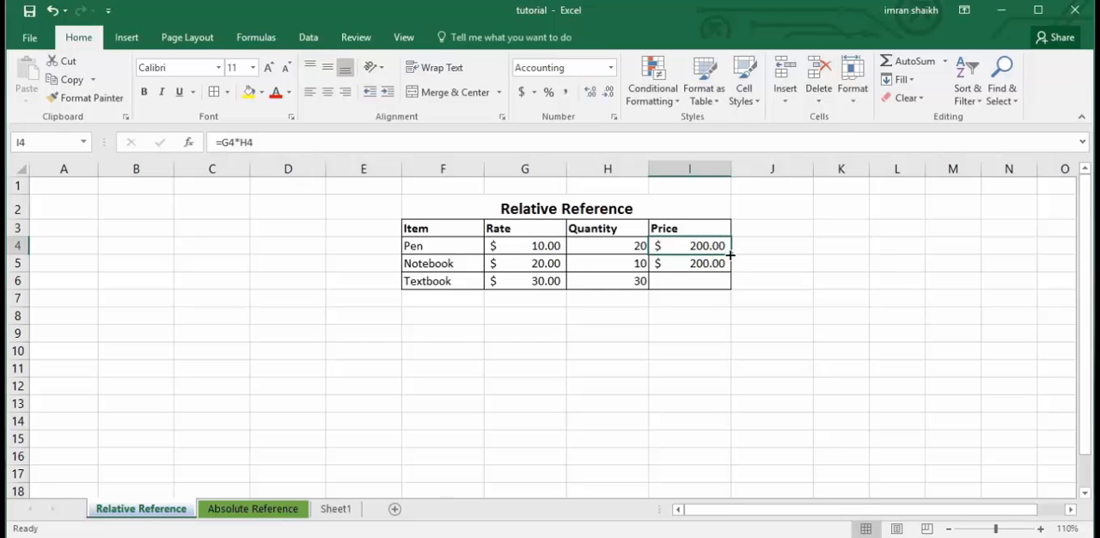
left_click_drag(733, 255, 705, 267)
left_click(705, 266)
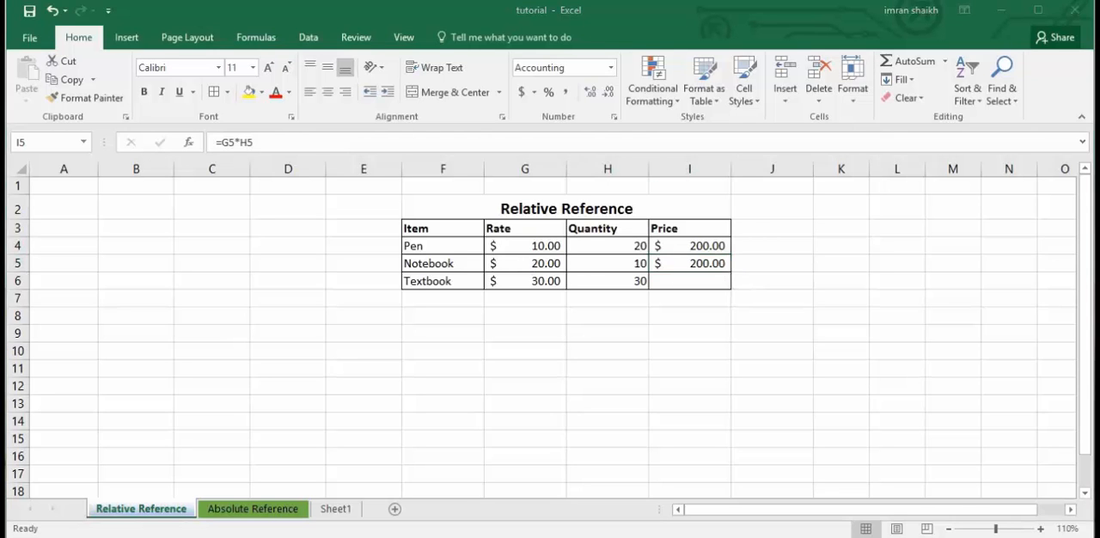
Fill the Notebook's price formula from cell I5 down to the Textbook's price cell I6.
left_click(698, 269)
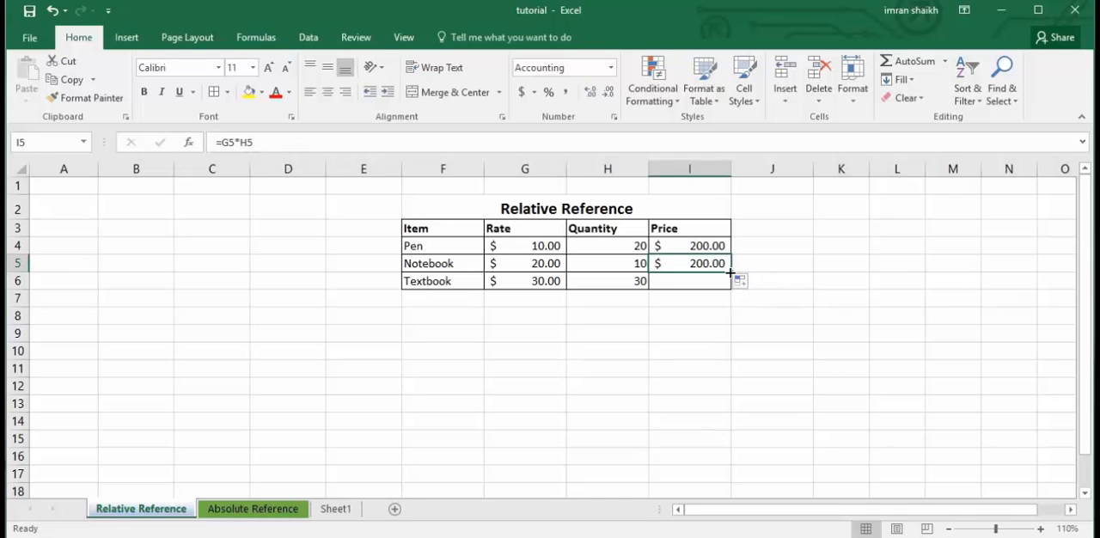
left_click_drag(730, 273, 730, 272)
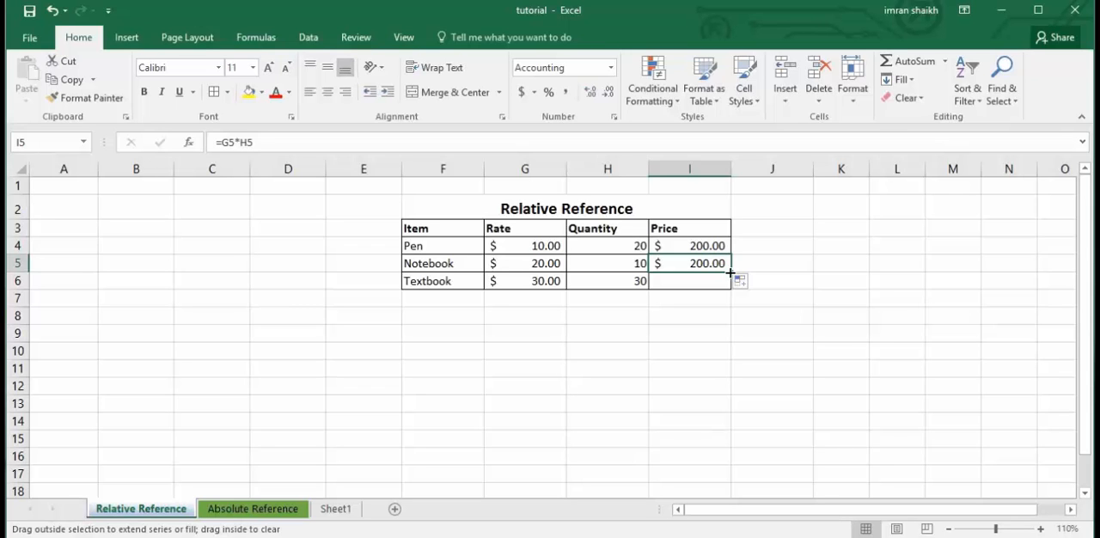
left_click_drag(730, 272, 732, 293)
Examine how the row references change across the price formulas in I4:I6, repeating the fills from I4 to I5 and I5 to I6.
left_click(703, 265)
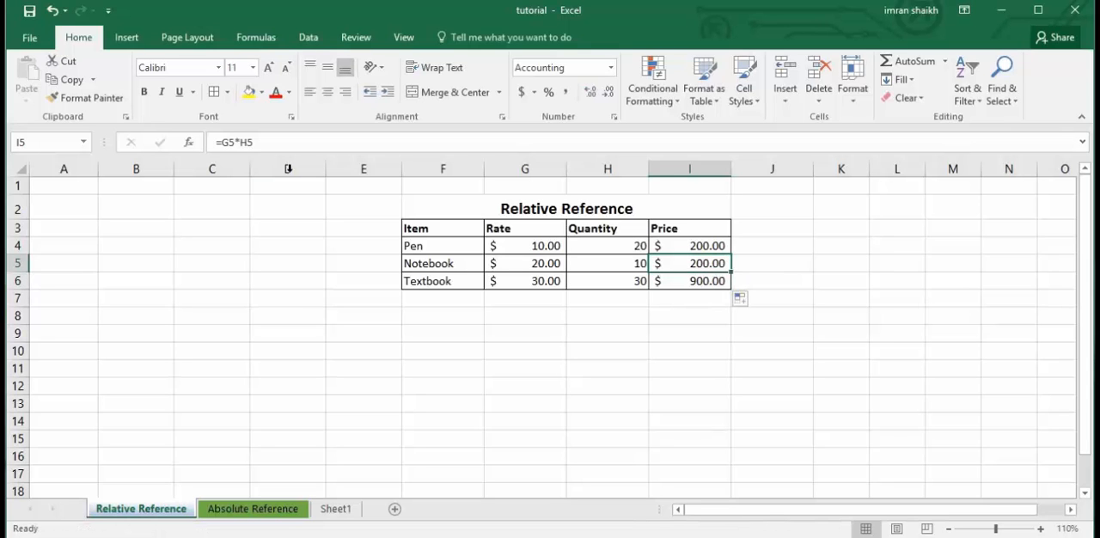
left_click(702, 284)
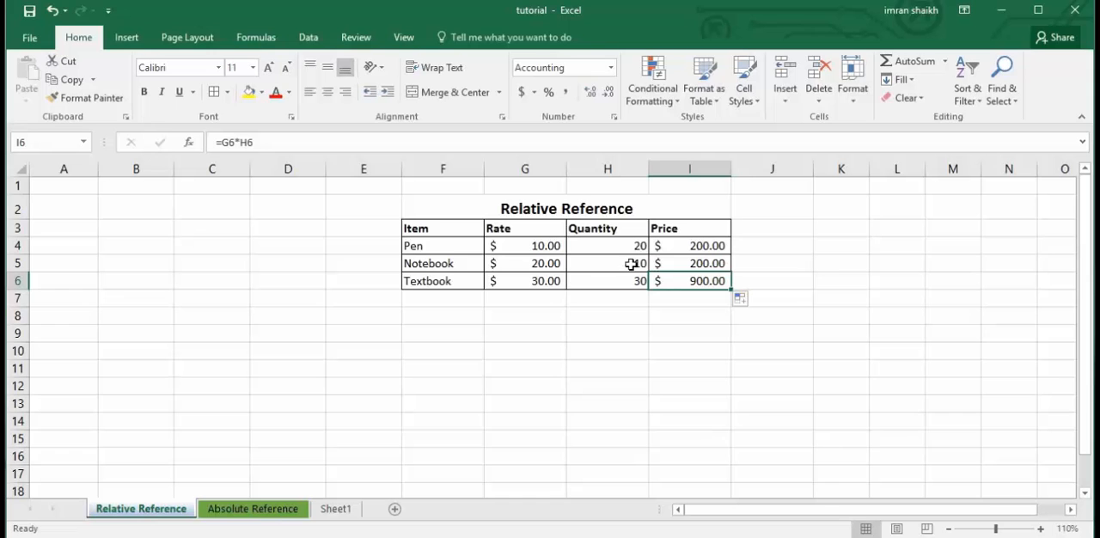
left_click(680, 246)
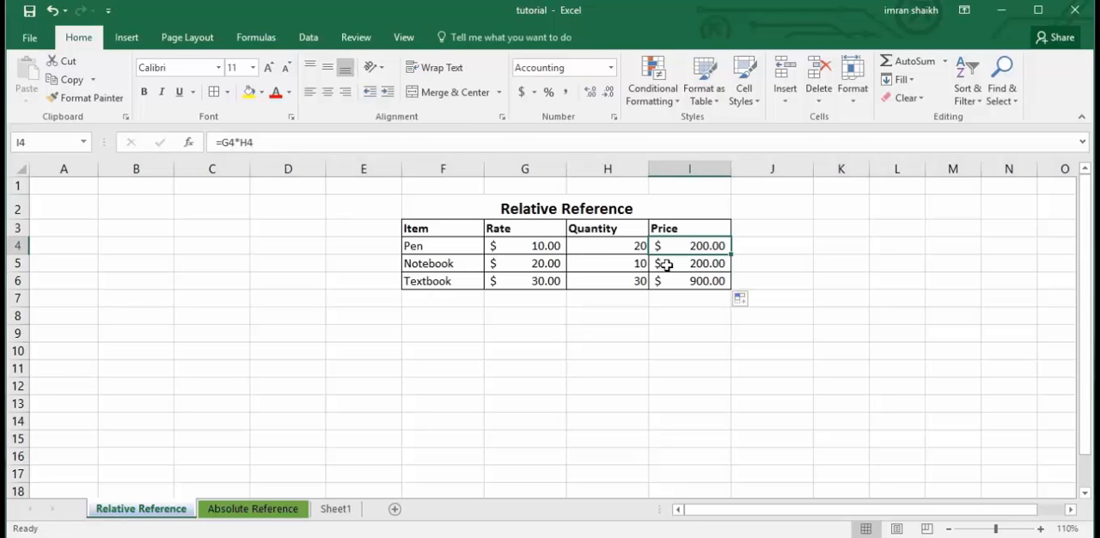
left_click_drag(733, 255, 732, 265)
left_click(691, 265)
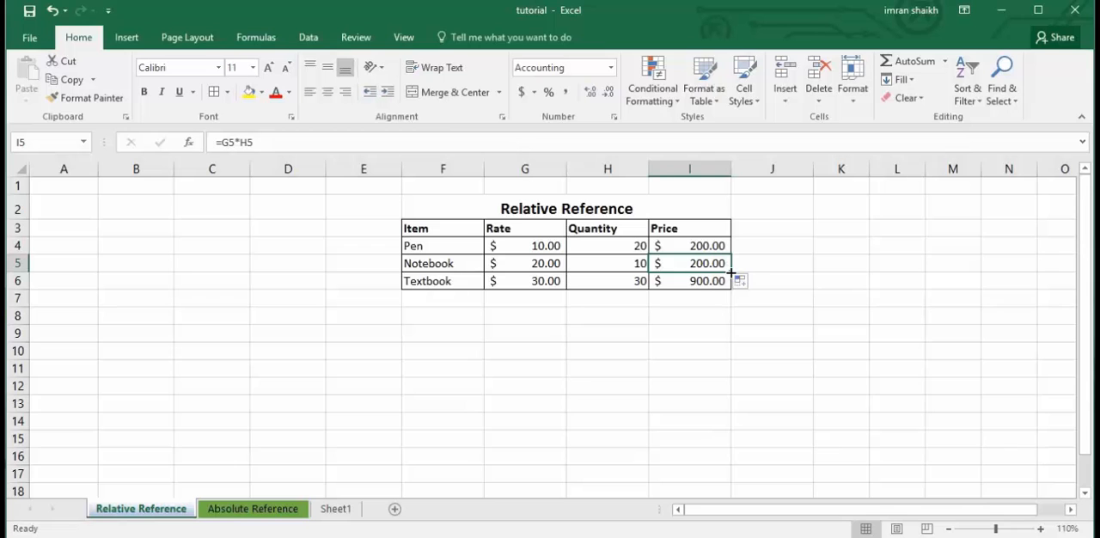
left_click_drag(731, 272, 733, 284)
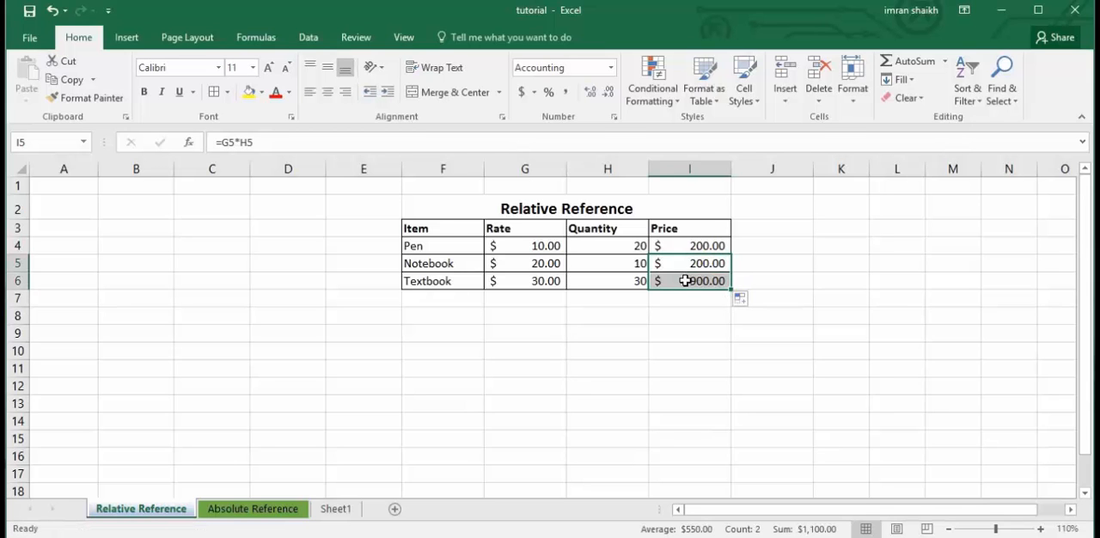
left_click(685, 281)
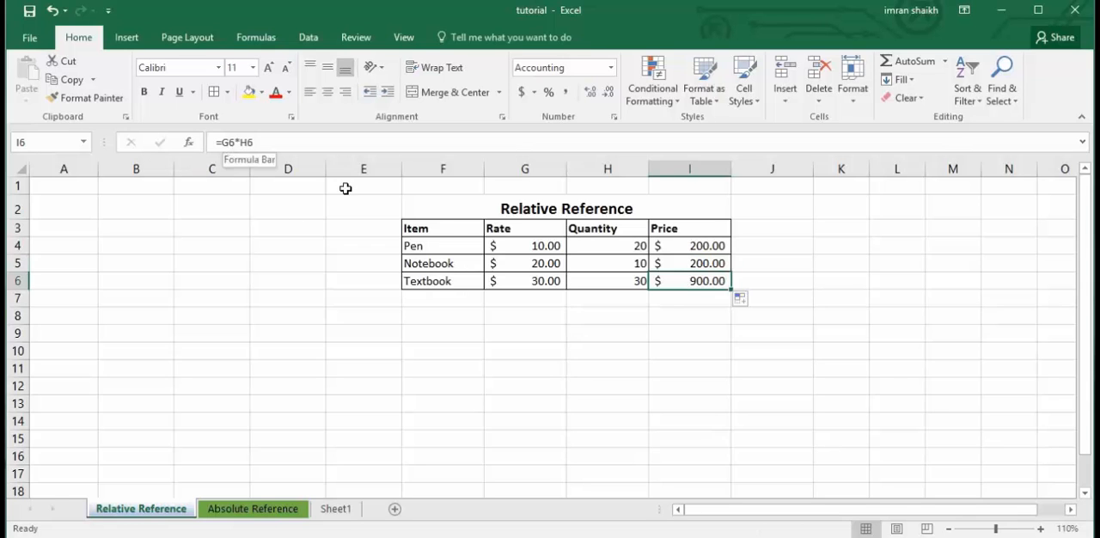
left_click(704, 268)
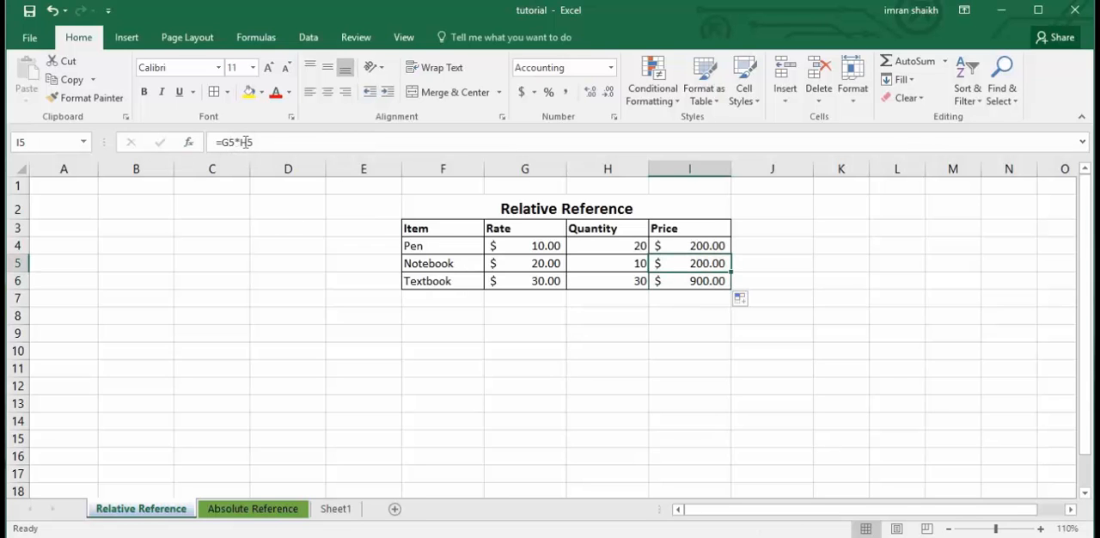
left_click(672, 280)
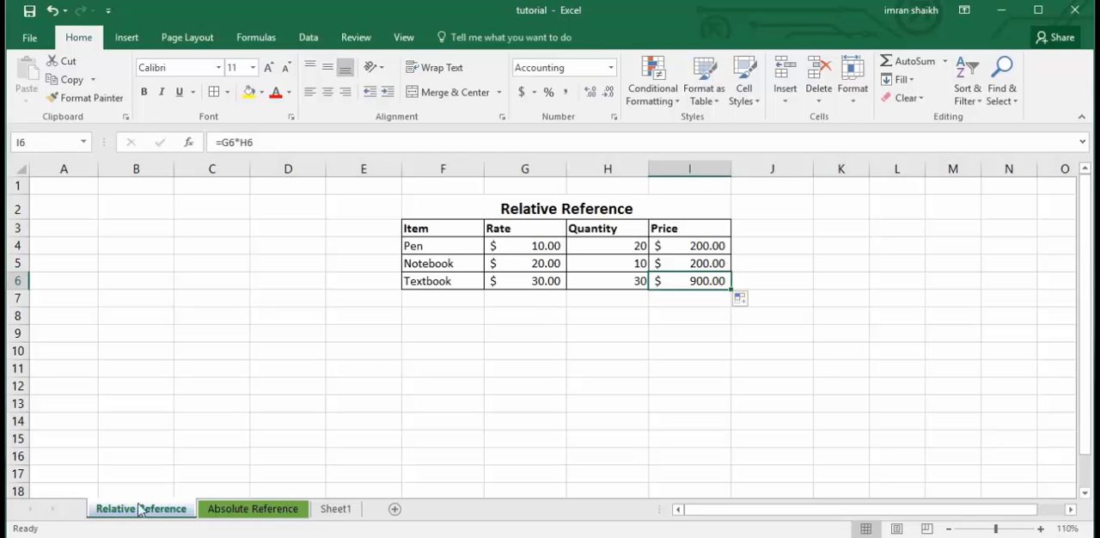
Calculate the Pen's price in cell I4 of the Absolute Reference sheet with the formula =G4*H4.
left_click(249, 511)
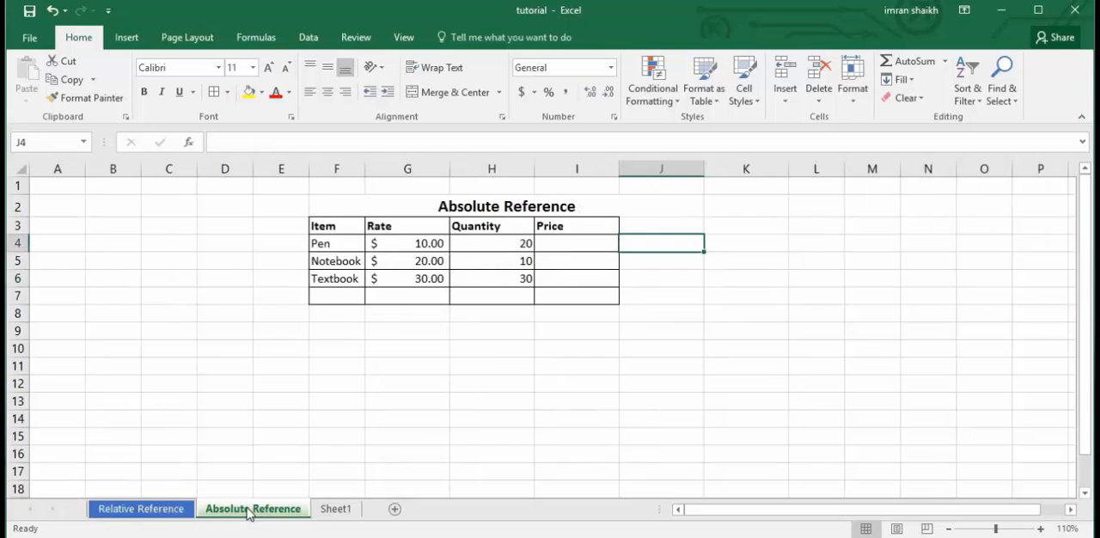
left_click(421, 311)
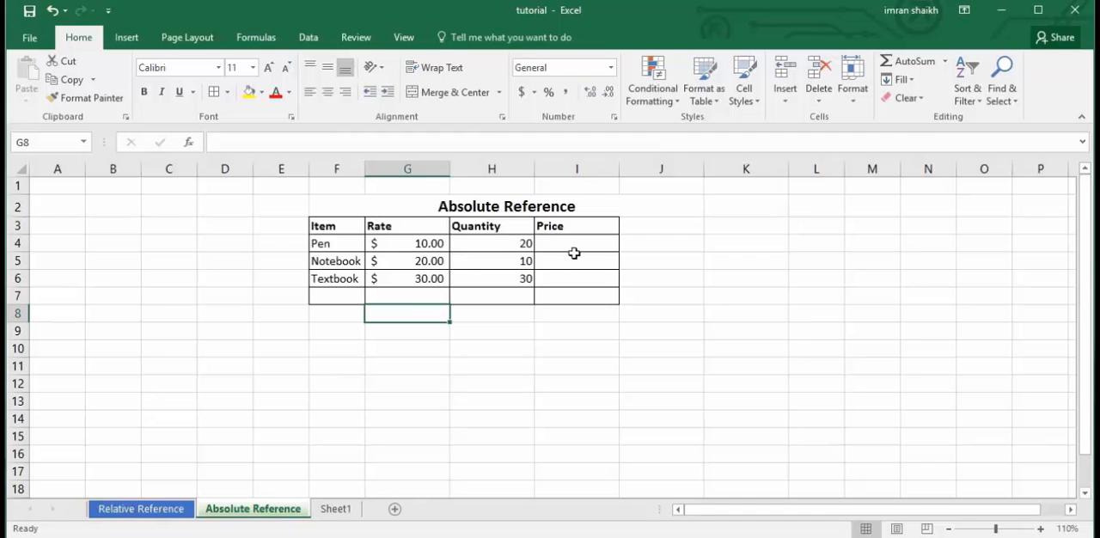
left_click(375, 246)
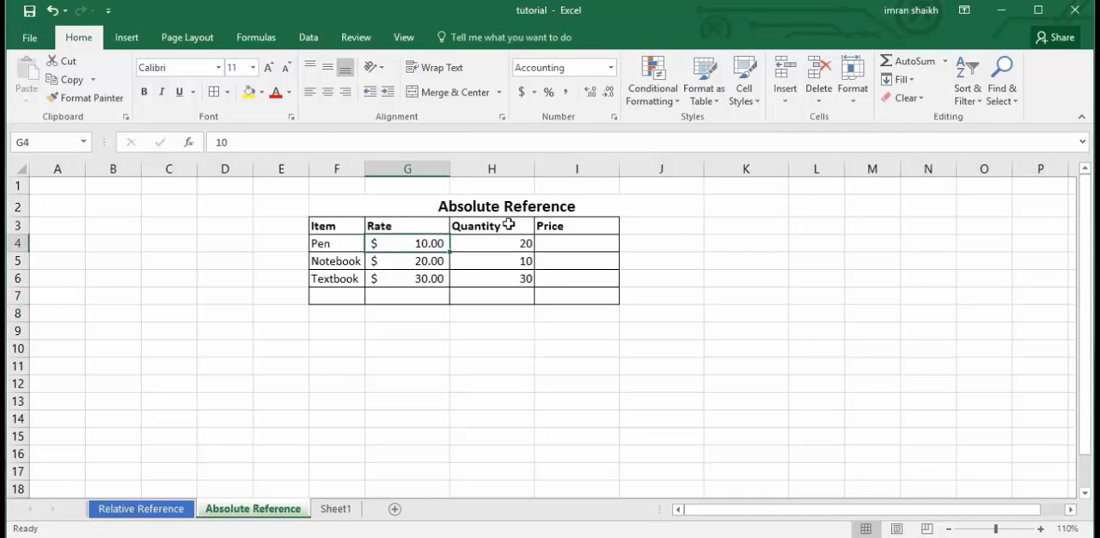
left_click(561, 245)
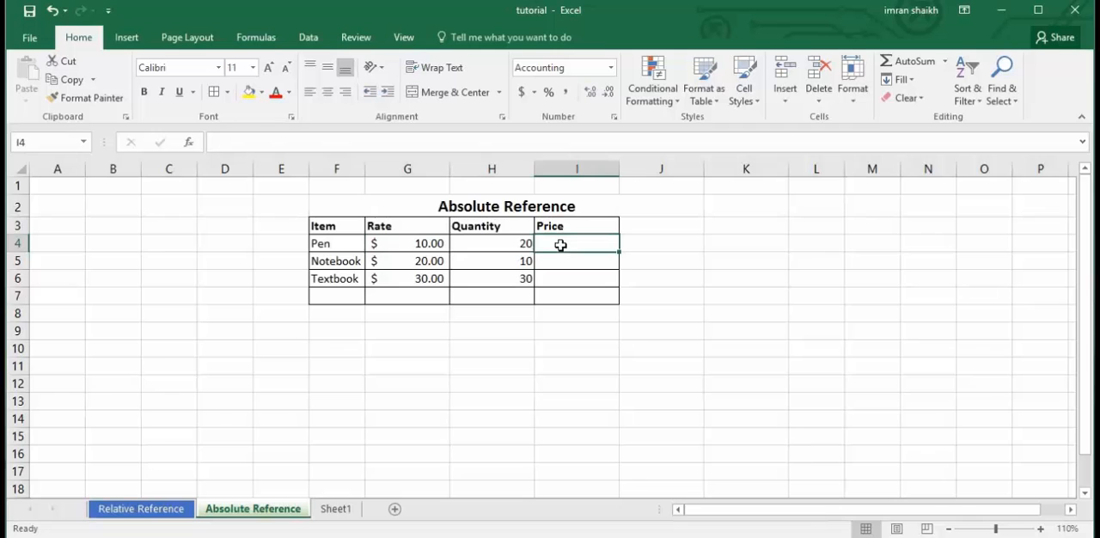
type("=")
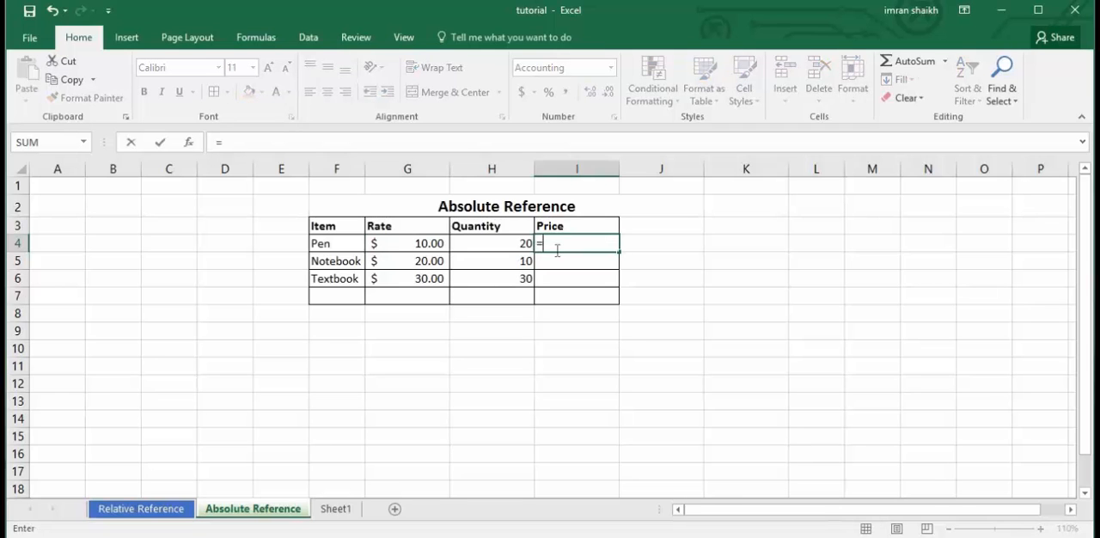
left_click(425, 244)
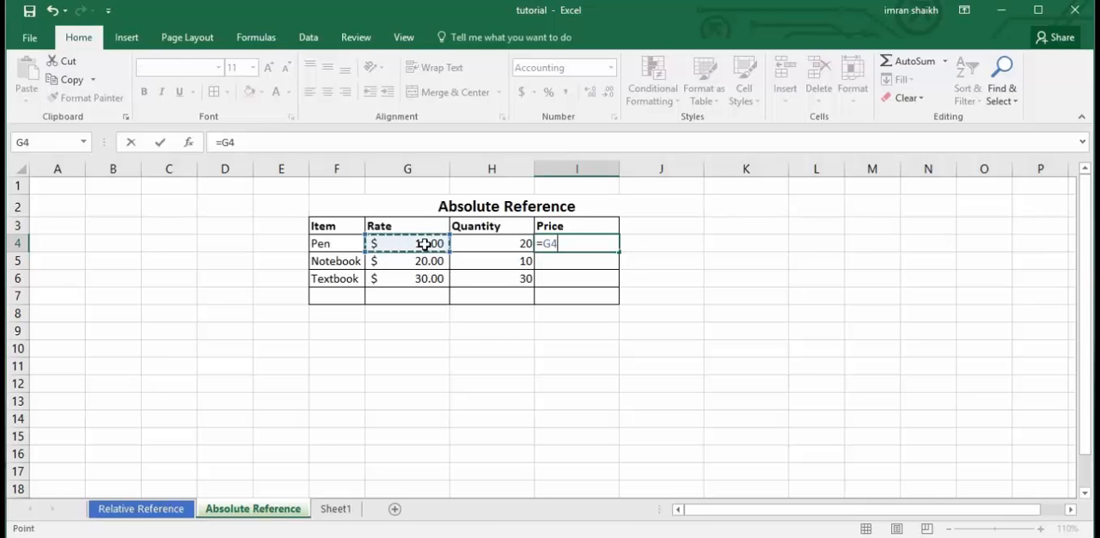
type("8")
key("BackSpace")
type("*")
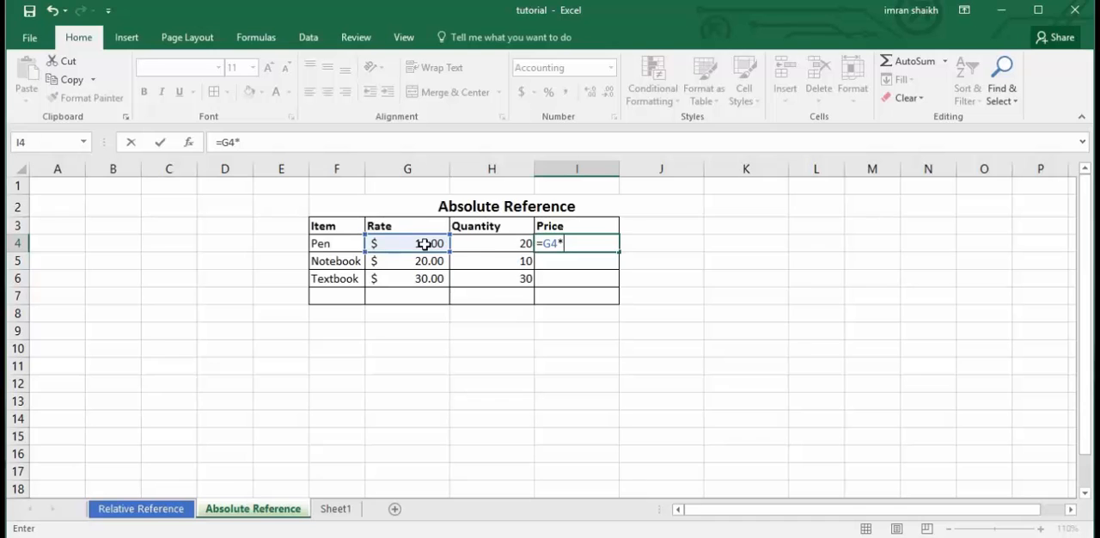
left_click(518, 249)
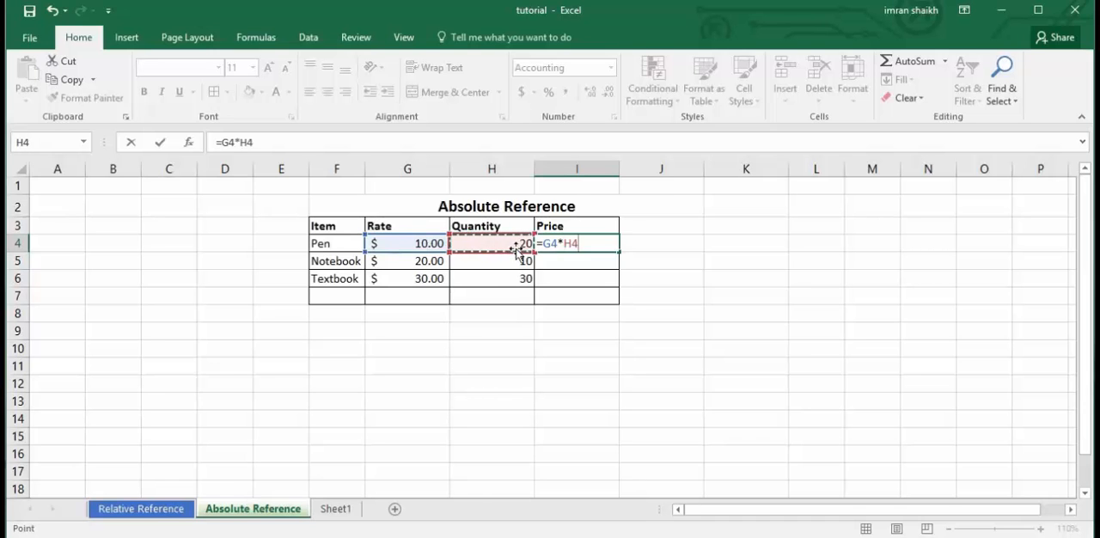
key("Return")
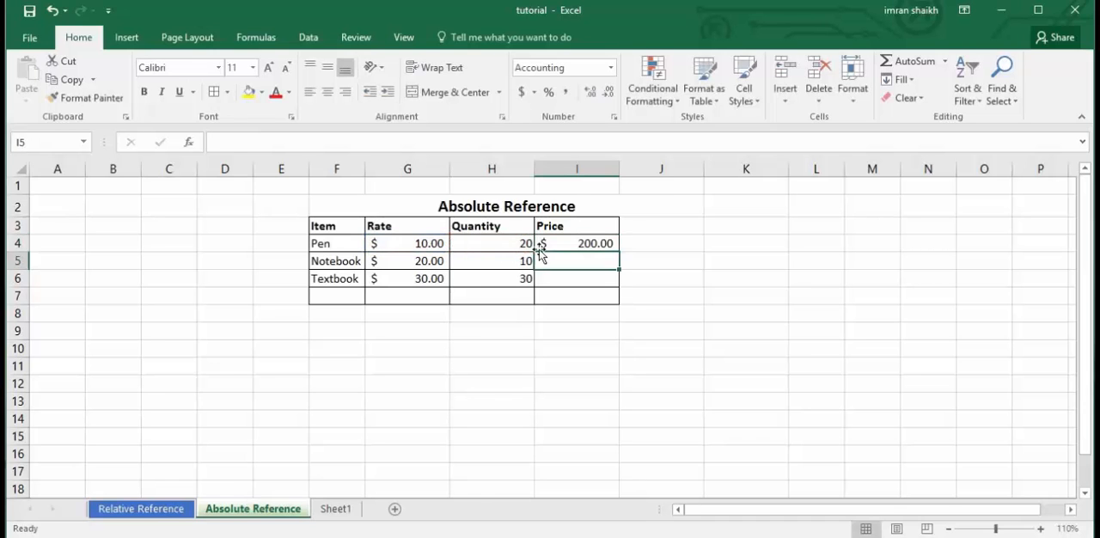
Make the quantity reference in the Pen's price formula absolute, so that cell I4 contains =G4*$H$4.
left_click(572, 242)
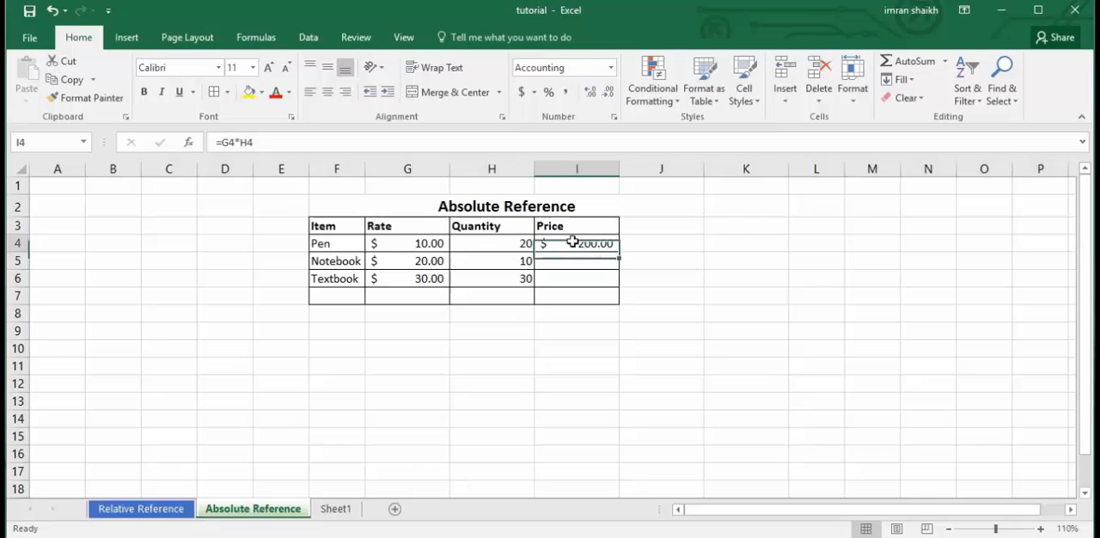
left_click(241, 142)
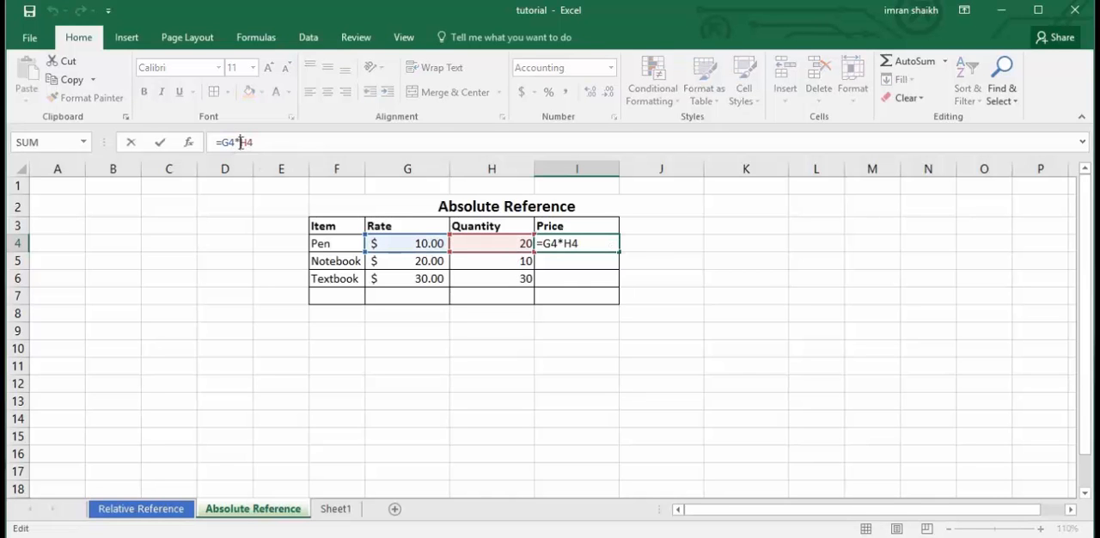
type("$H")
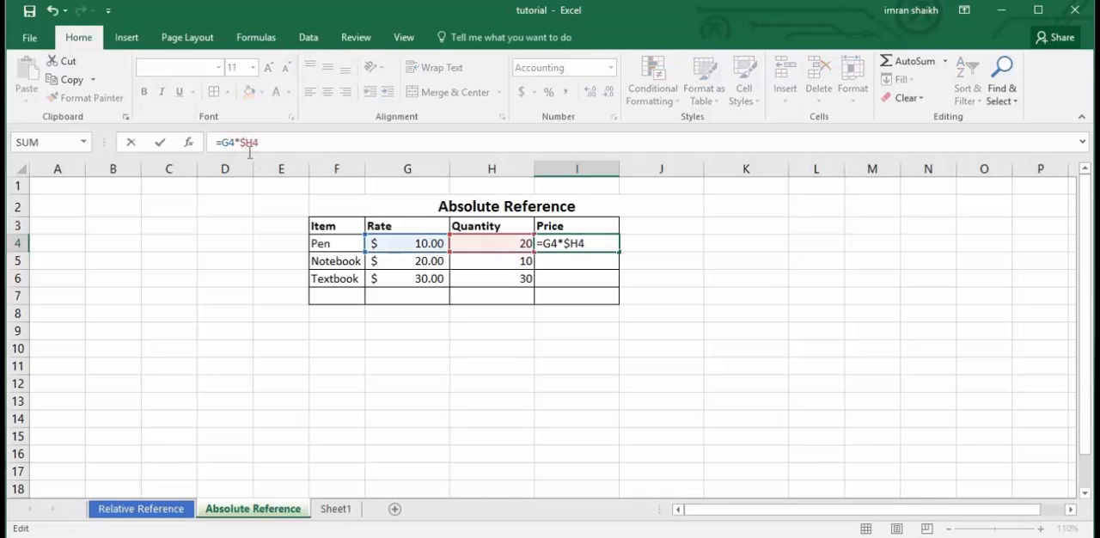
type("$")
key("ctrl+Return")
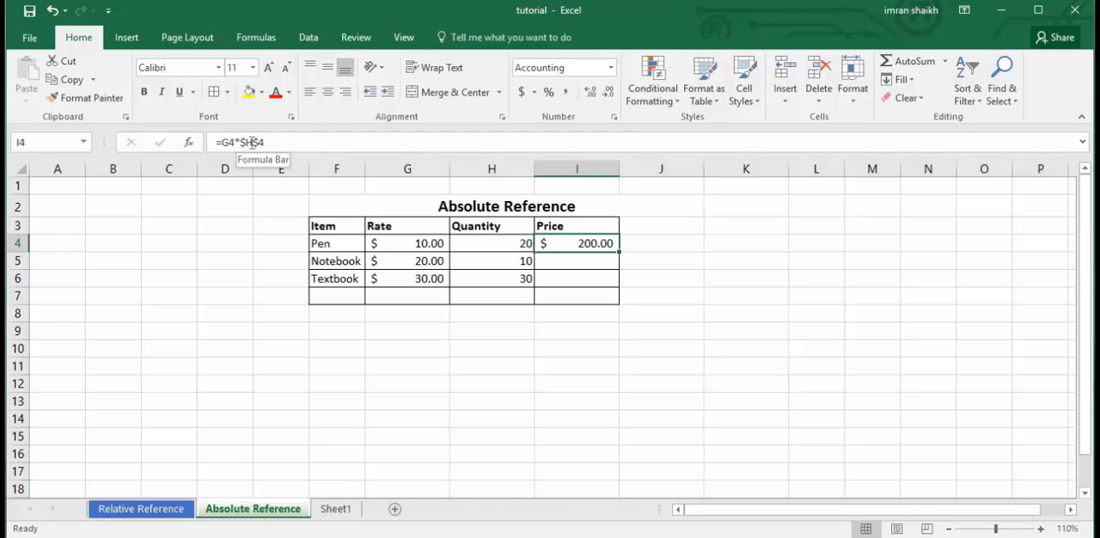
Fill the Pen's price formula from cell I4 down to the Notebook and Textbook prices in I5 and I6.
left_click(510, 247)
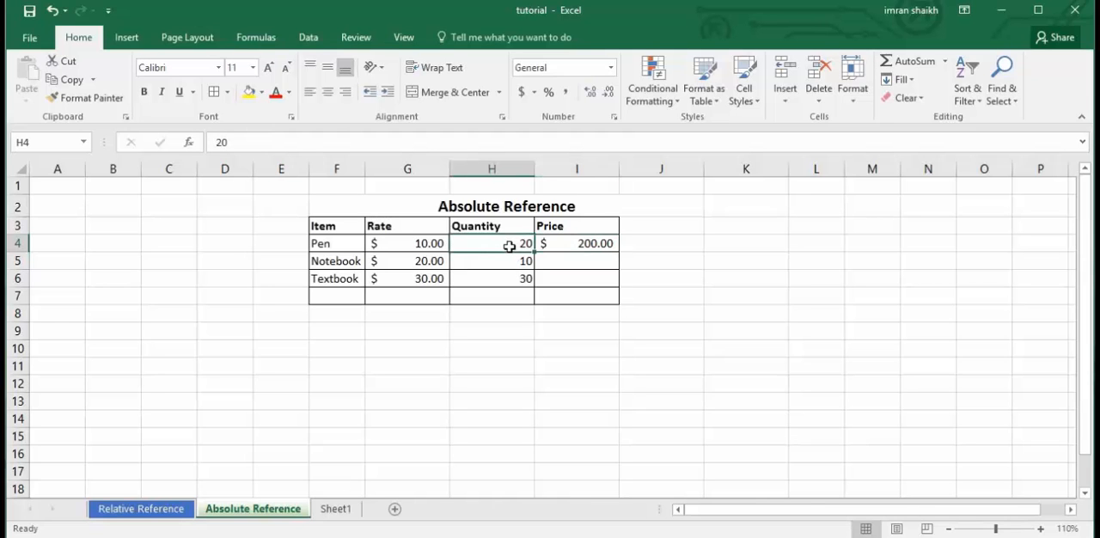
left_click(600, 244)
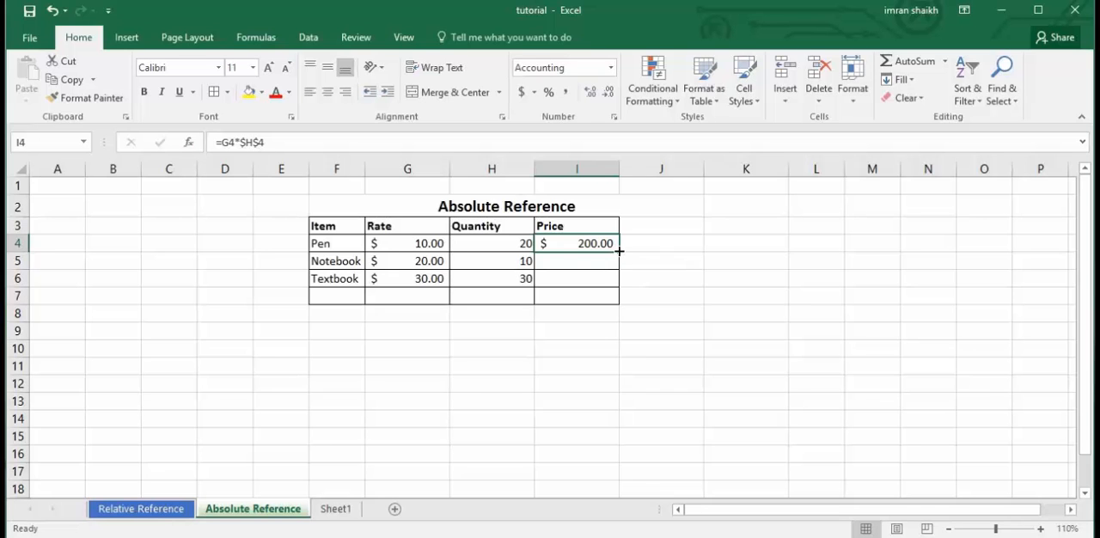
left_click_drag(619, 253, 620, 271)
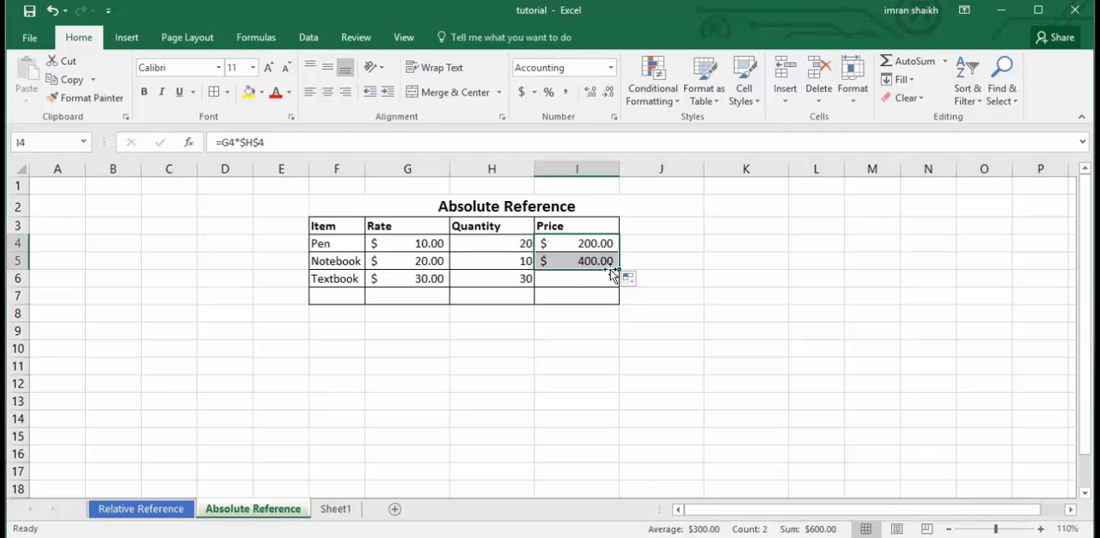
left_click_drag(618, 271, 621, 289)
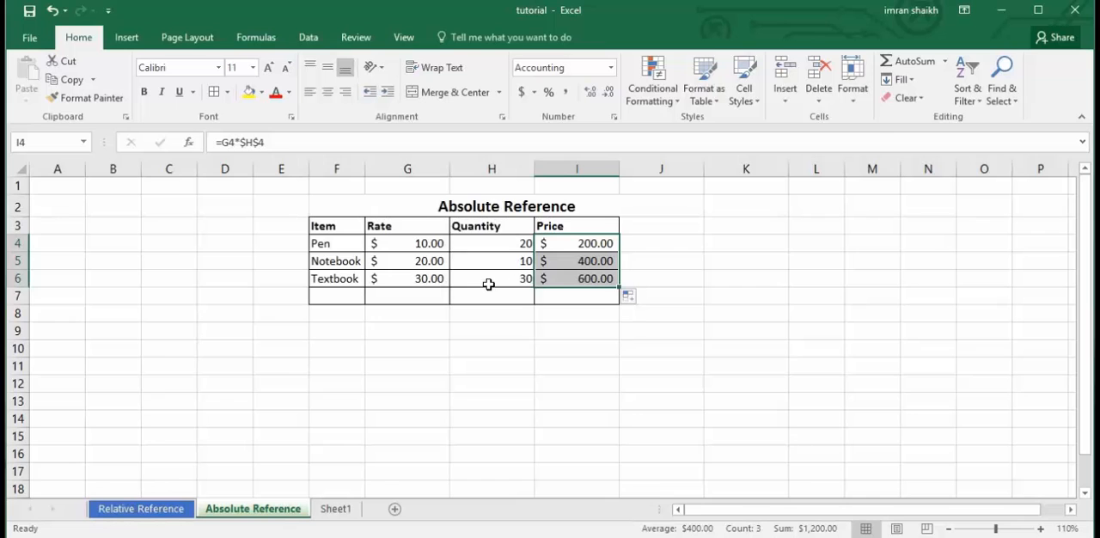
Examine the quantity reference in the price formulas of I6, I5 and I4, comparing it with the Pen's quantity in H4.
left_click(584, 284)
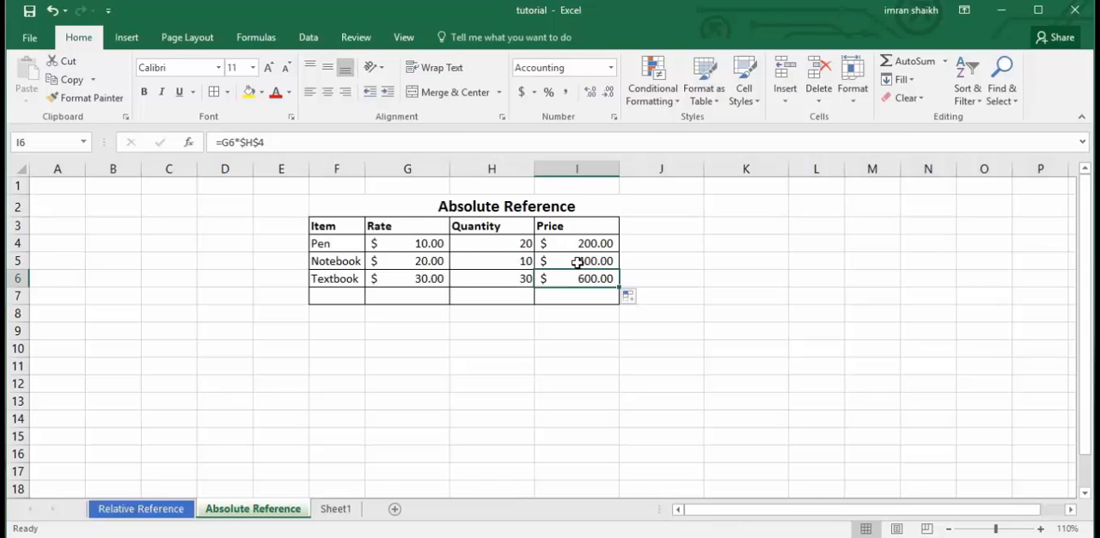
left_click_drag(578, 262, 582, 278)
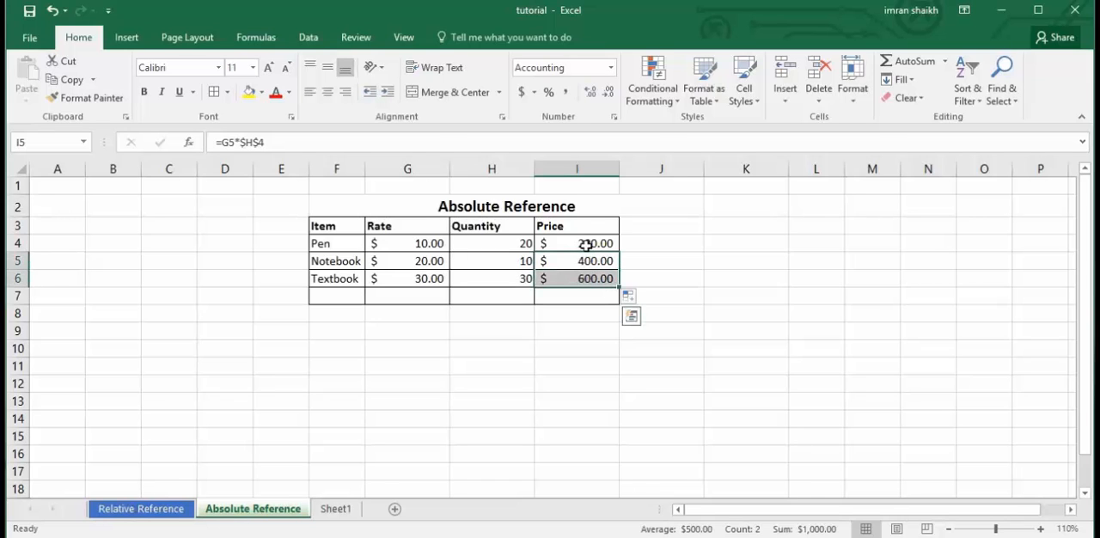
left_click(587, 244)
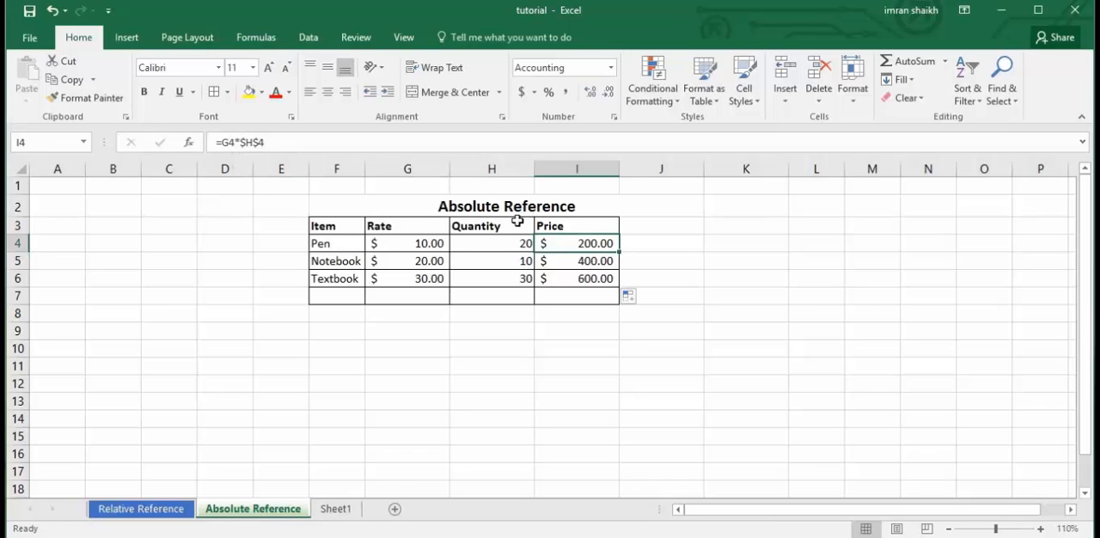
left_click(510, 246)
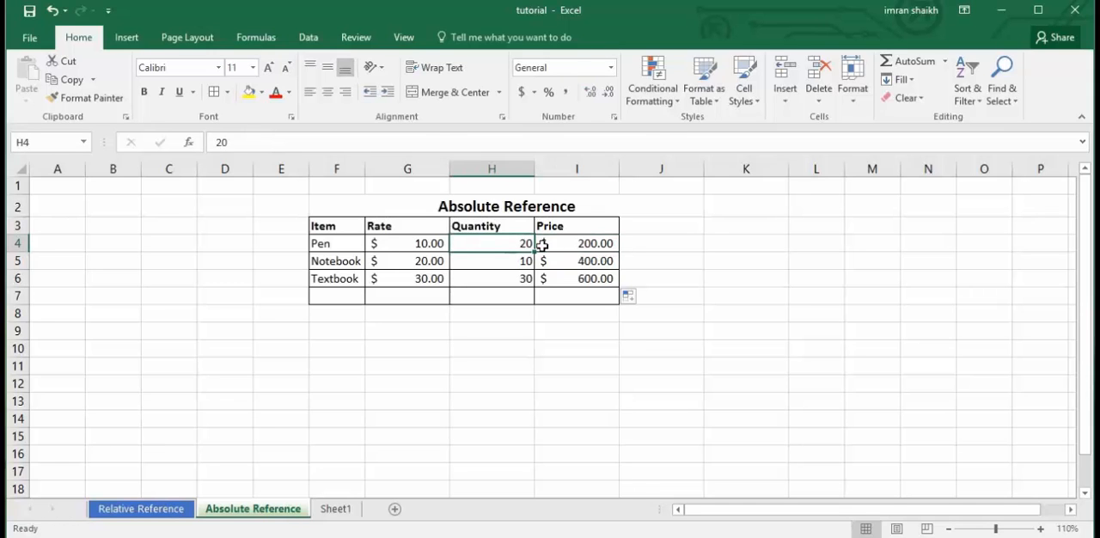
left_click(577, 244)
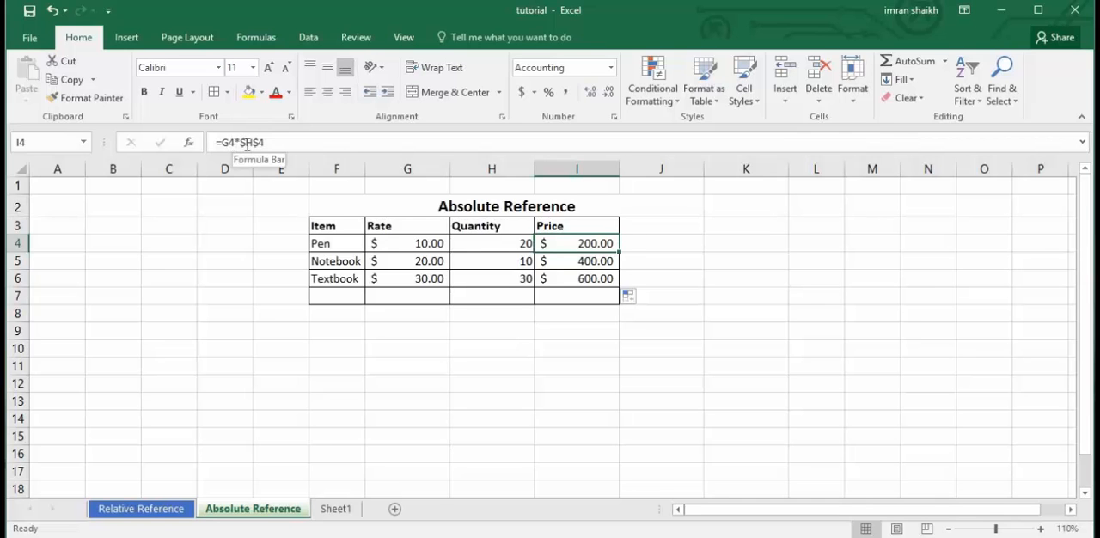
Repeat the fills from I4 and I5 down the Price column and check which references change in the copied formulas.
left_click_drag(621, 253, 619, 284)
left_click(584, 260)
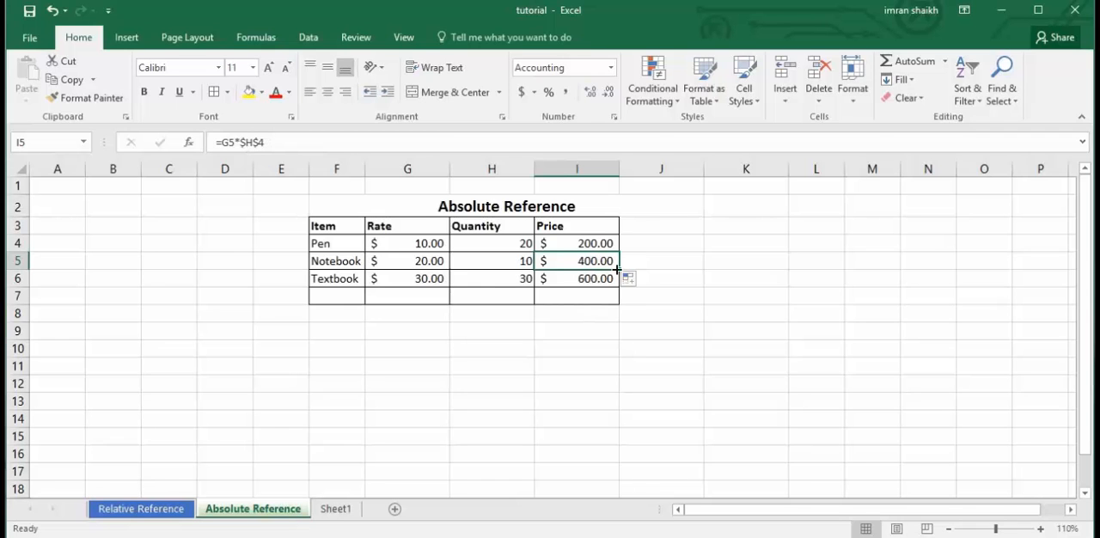
left_click_drag(618, 271, 620, 281)
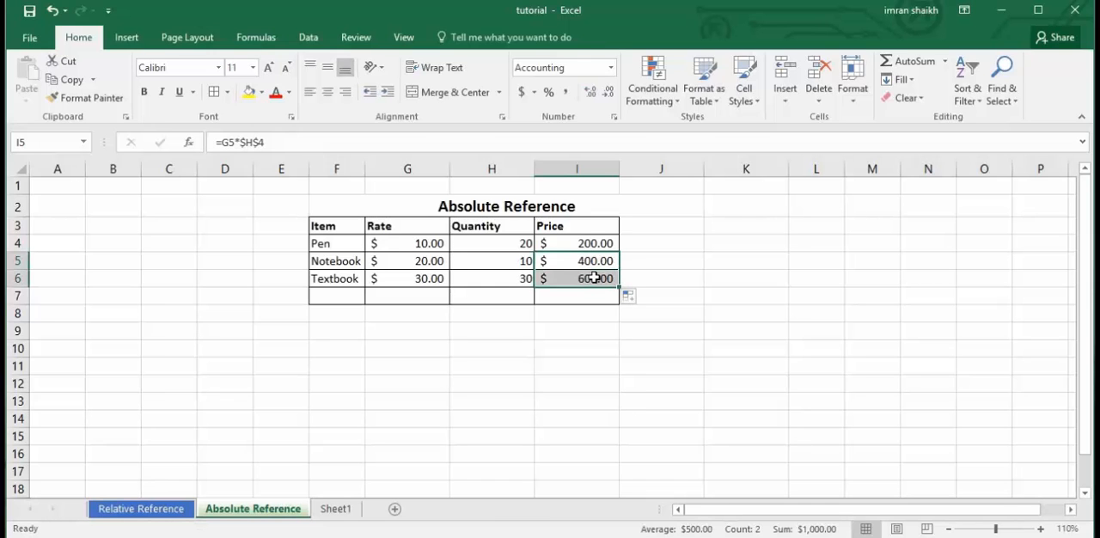
left_click(594, 277)
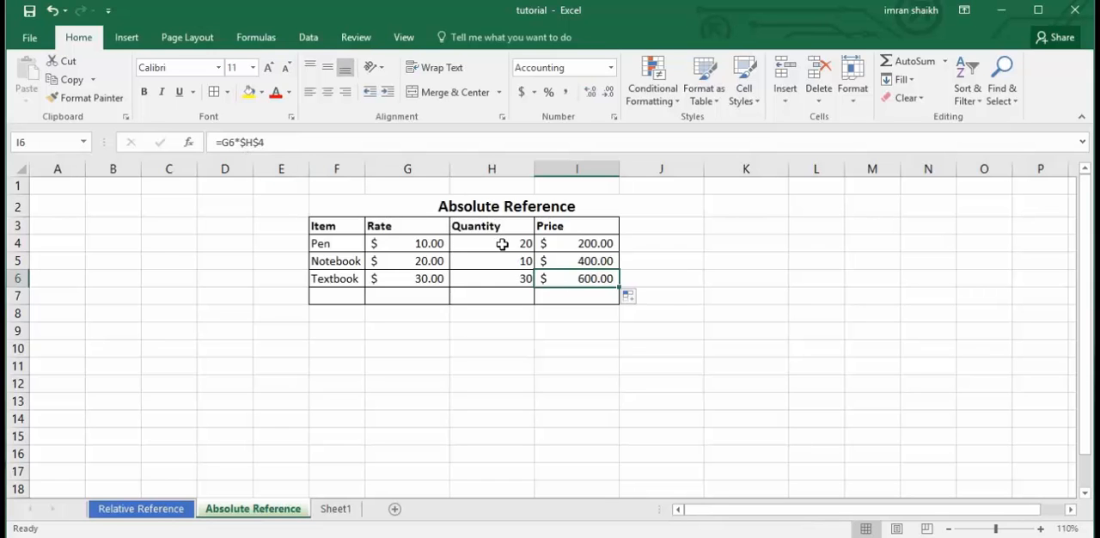
left_click(587, 262)
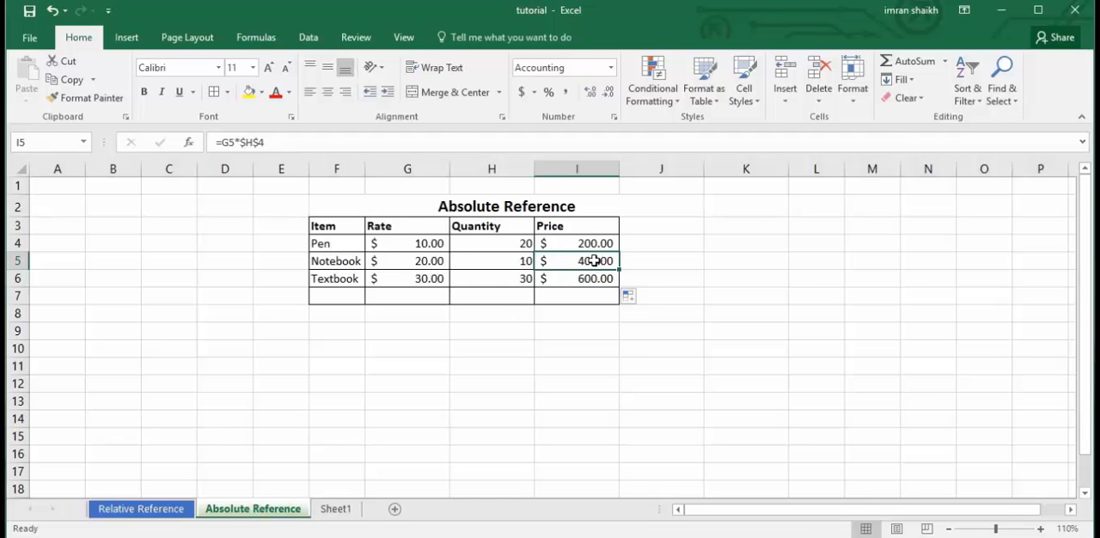
left_click(513, 243)
left_click(560, 258)
left_click(594, 246)
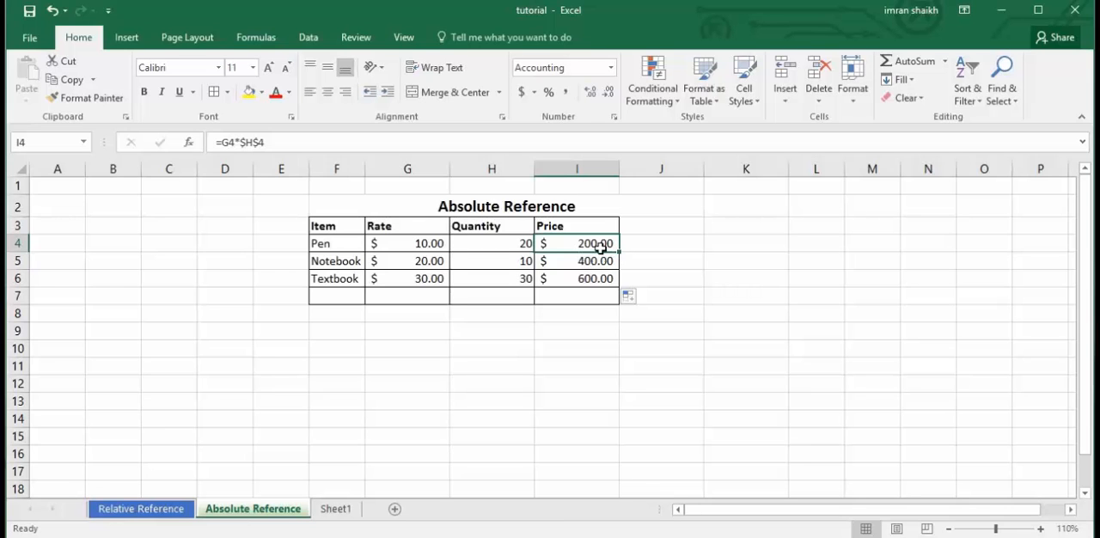
left_click_drag(619, 252, 619, 269)
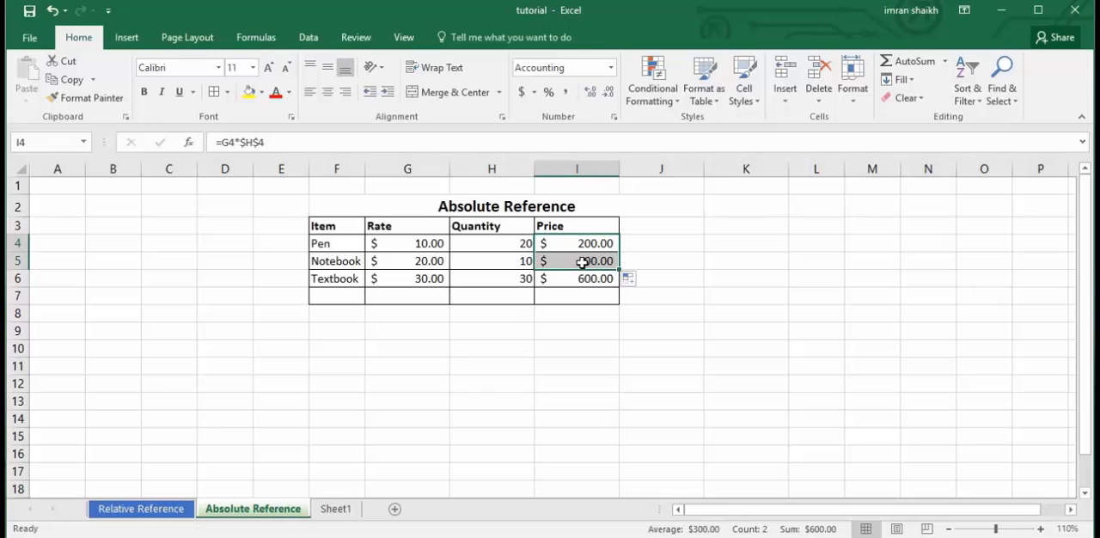
left_click(582, 263)
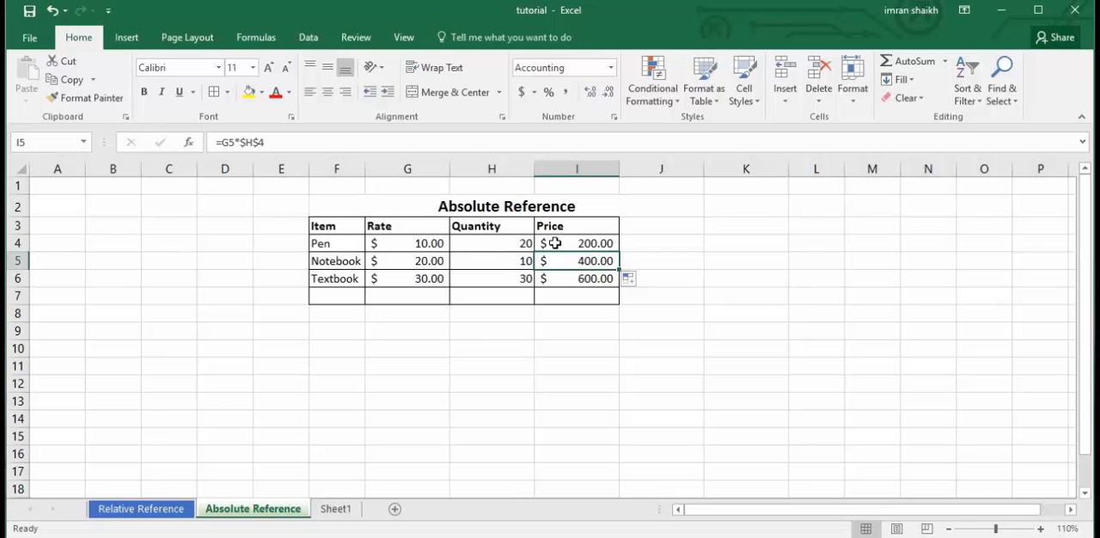
Make the quantity reference in the Pen's price formula relative again, so that cell I4 contains =G4*H4.
left_click(590, 244)
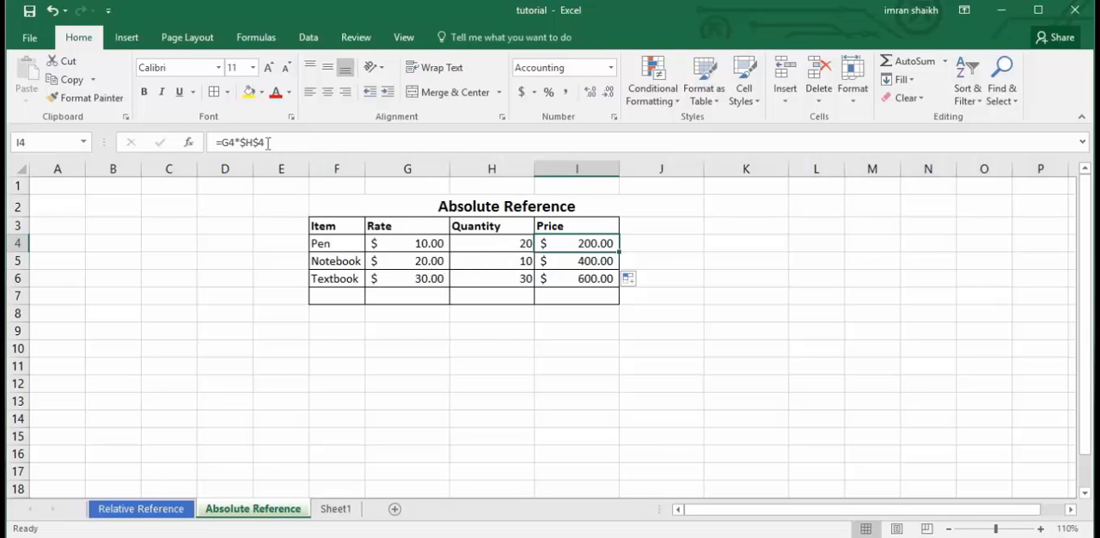
left_click(266, 143)
left_click(259, 144)
key("BackSpace")
left_click(246, 144)
key("BackSpace")
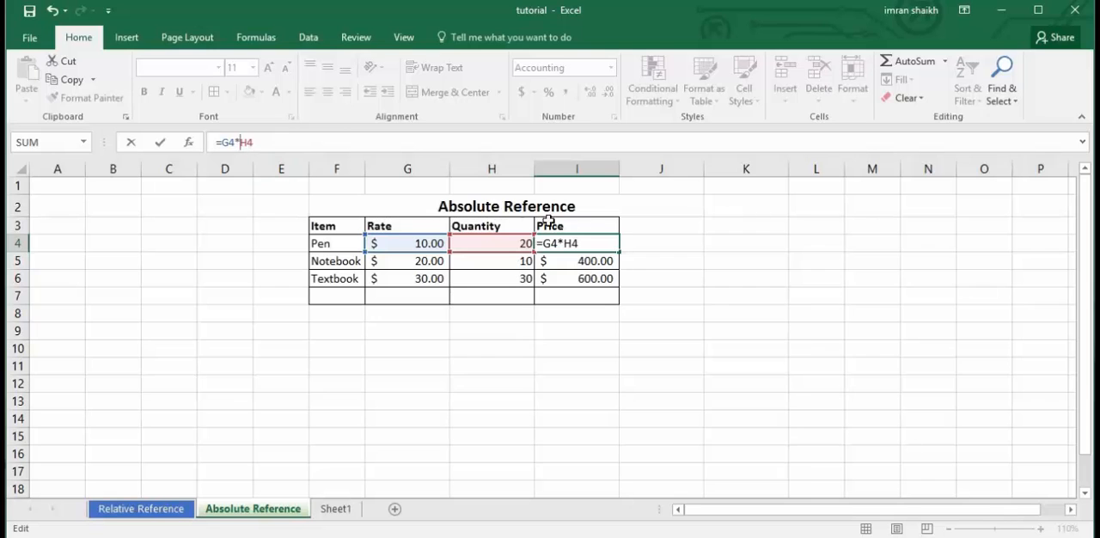
key("Return")
Fill the relative price formula from cell I4 down through I5 to the Textbook's price cell I6.
left_click(596, 243)
left_click_drag(619, 254, 618, 268)
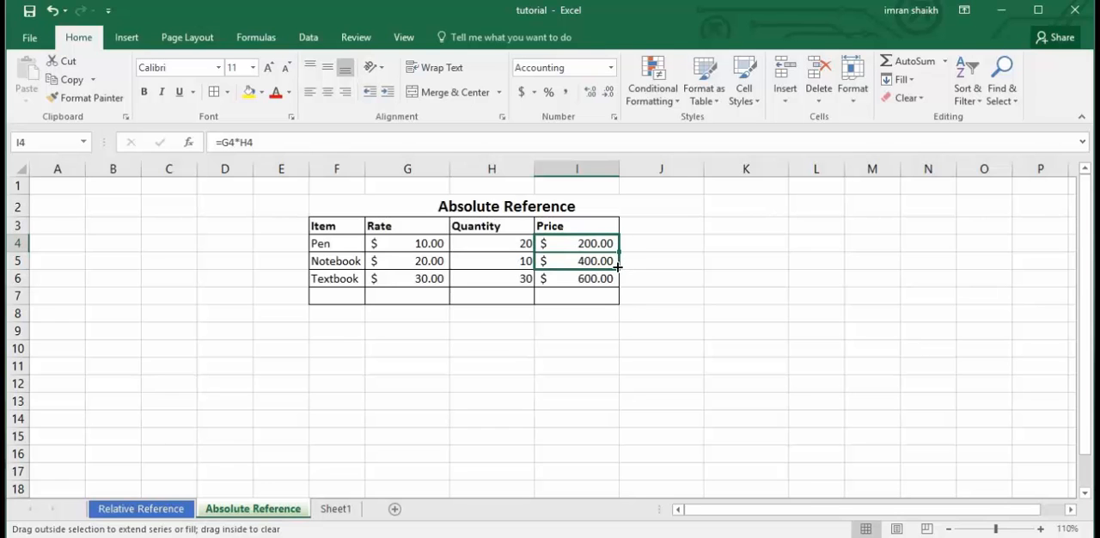
left_click_drag(617, 267, 618, 268)
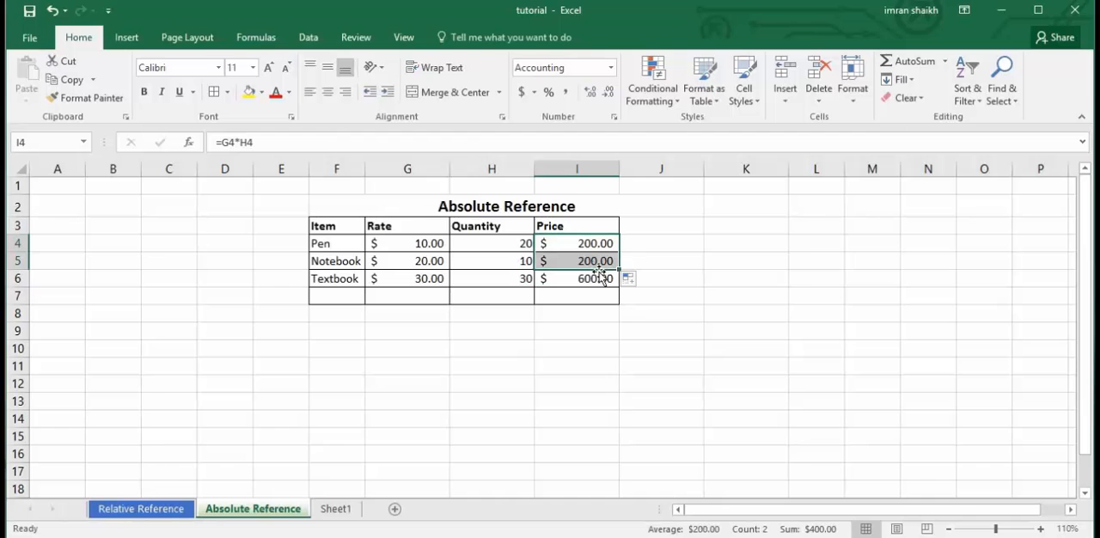
left_click_drag(621, 270, 619, 289)
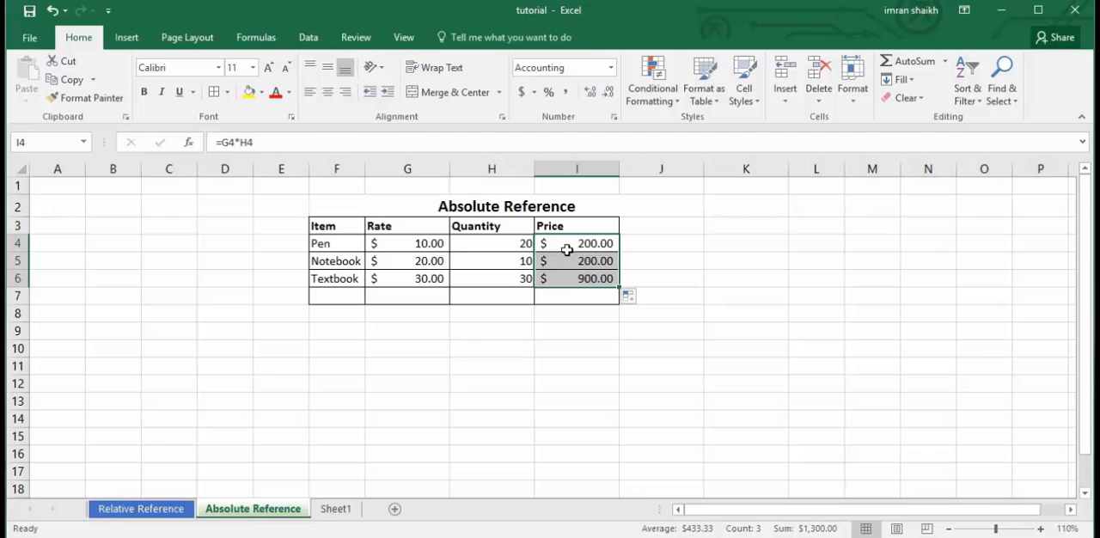
Change the Pen's price formula in I4 to =G4*$H$4 and fill it down to I6.
left_click(568, 246)
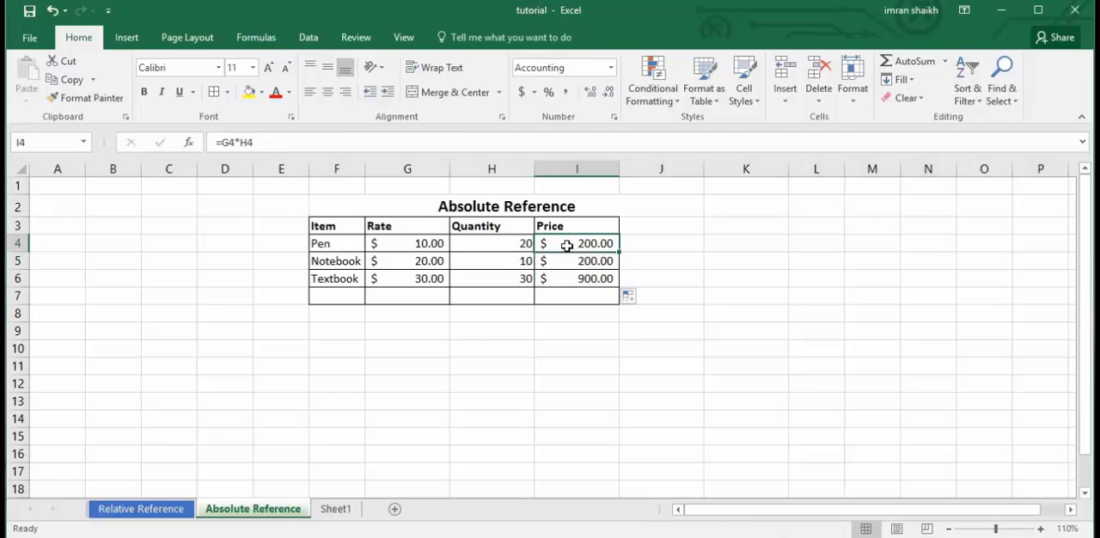
left_click(480, 245)
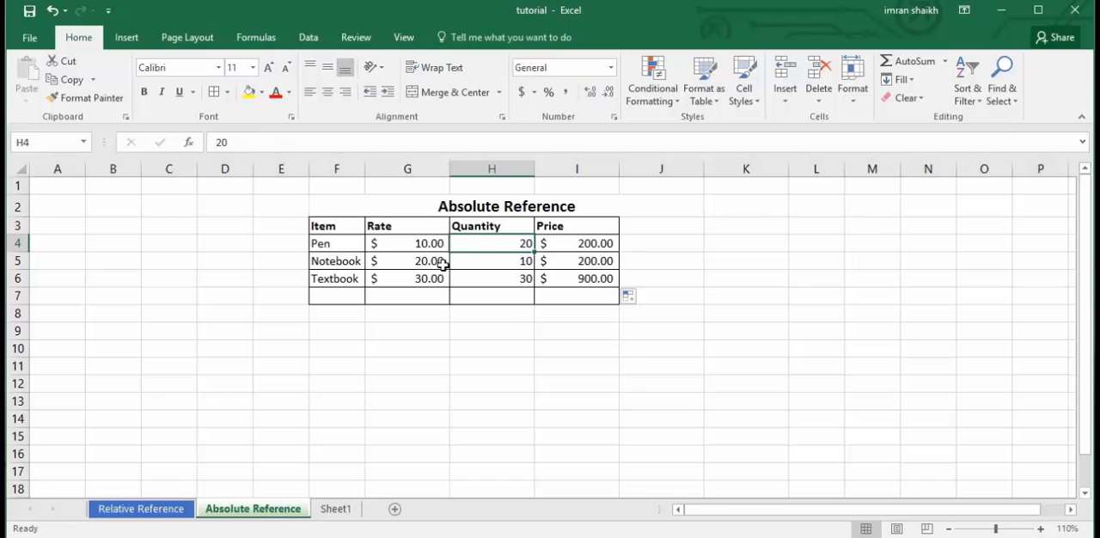
left_click(594, 247)
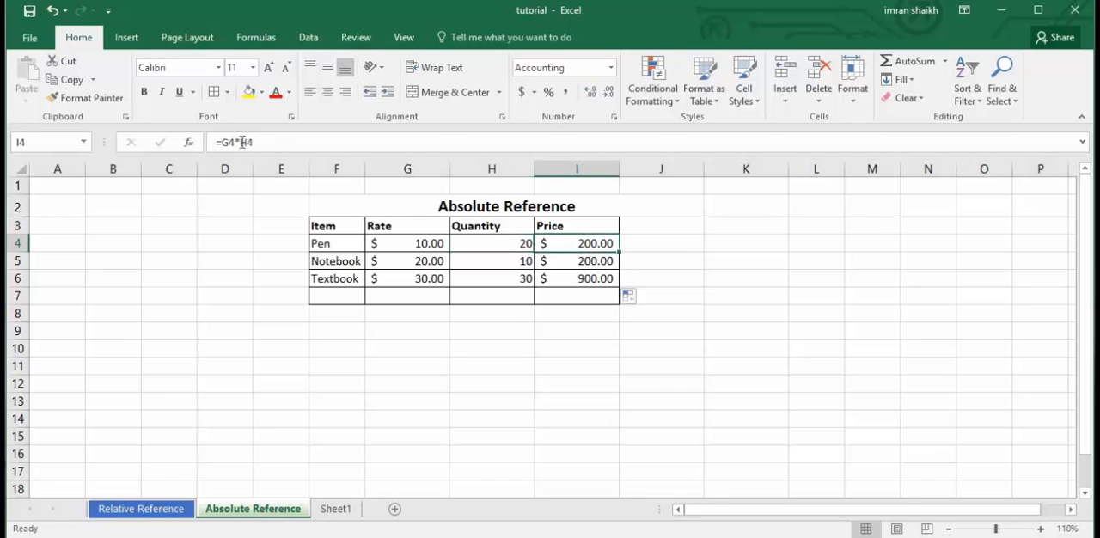
left_click(242, 141)
type("$")
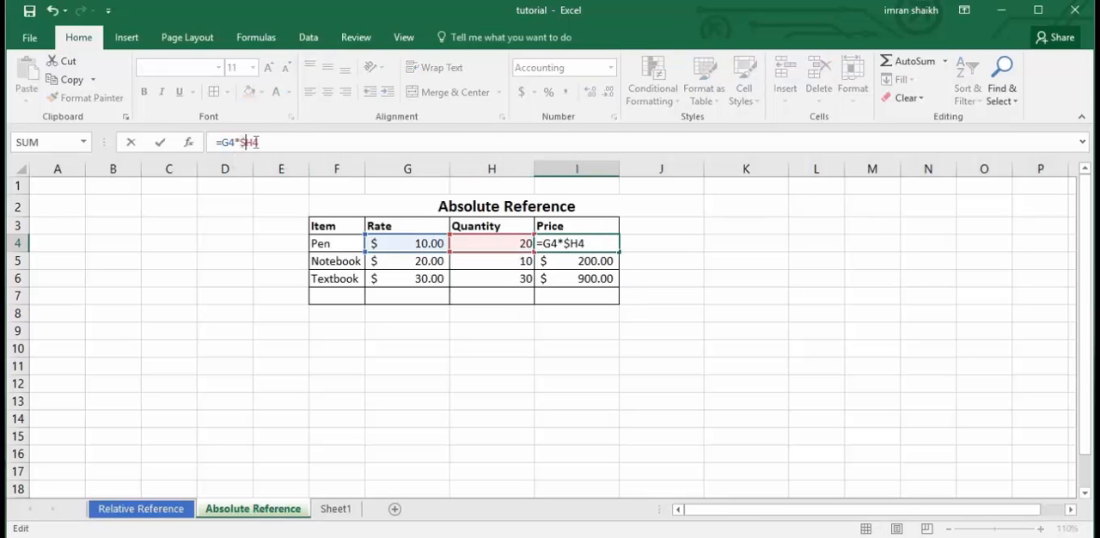
key("Right")
type("$")
key("Return")
left_click(593, 244)
left_click_drag(620, 253, 620, 290)
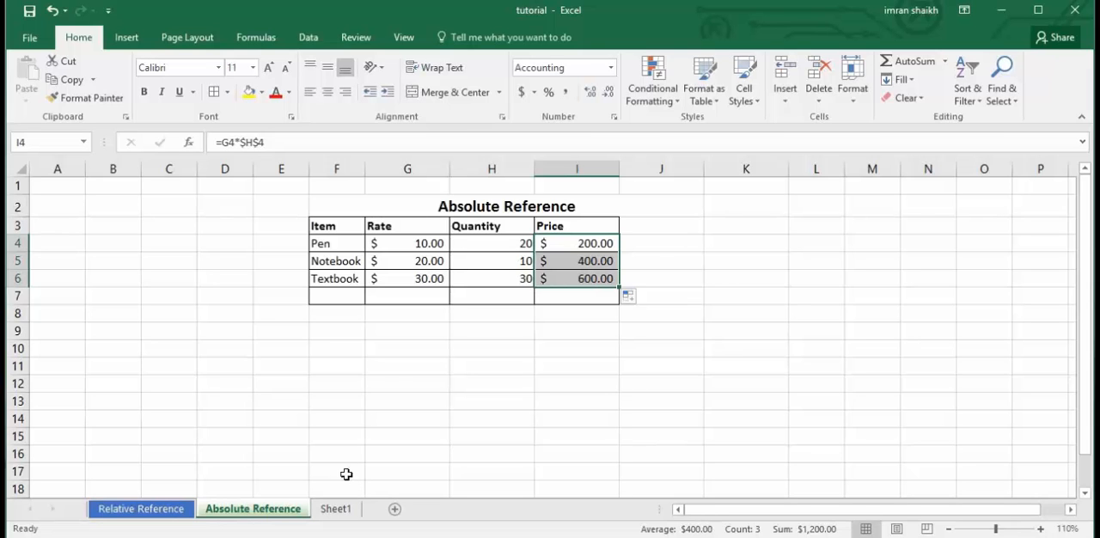
Open Sheet1, which holds the employee salary and bonus table.
left_click(337, 511)
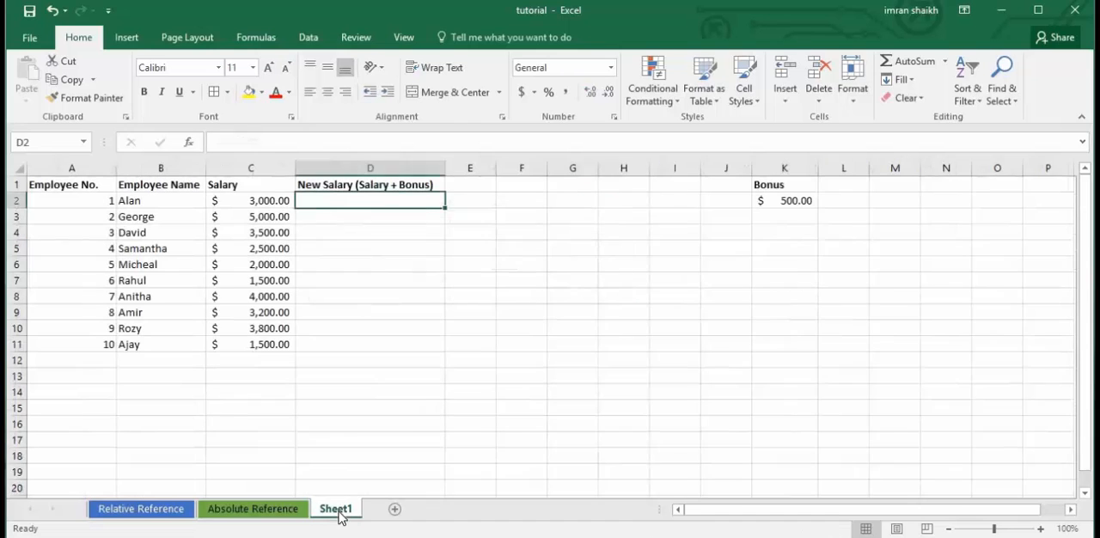
left_click(511, 235)
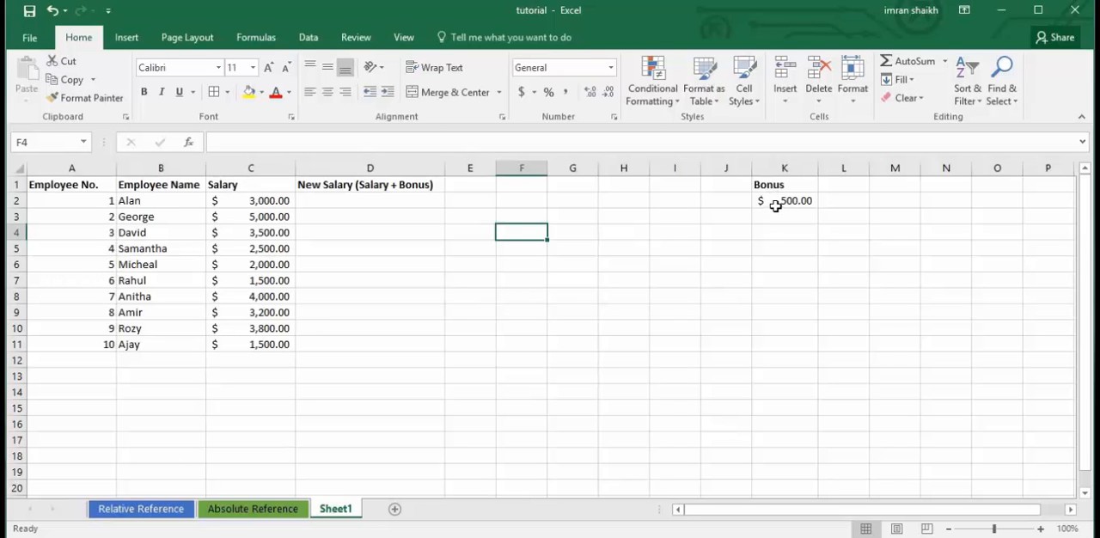
Enter =C2+K2 in cell D2 to add the bonus to the first employee's salary.
left_click(363, 203)
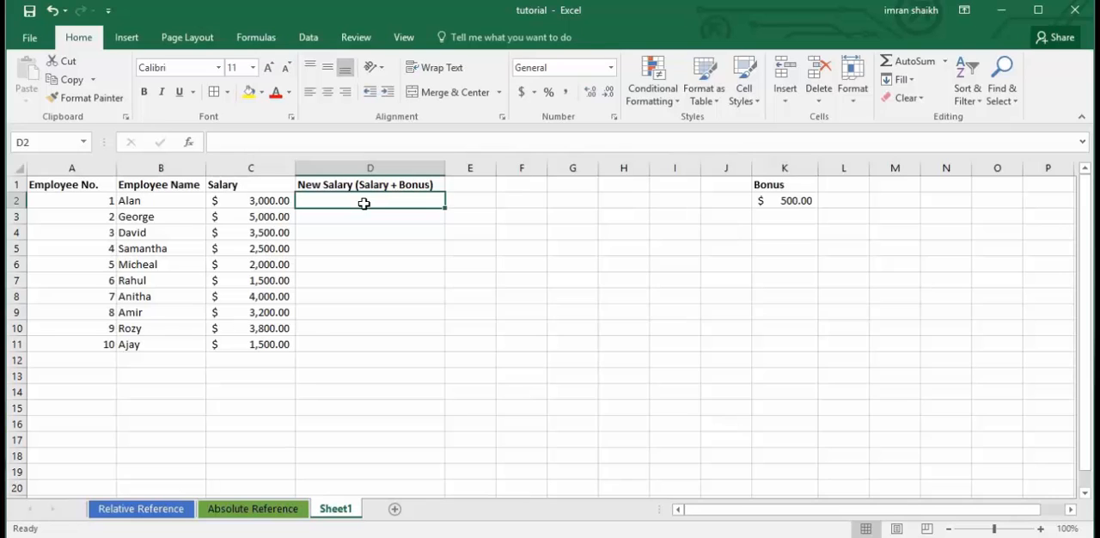
type("=")
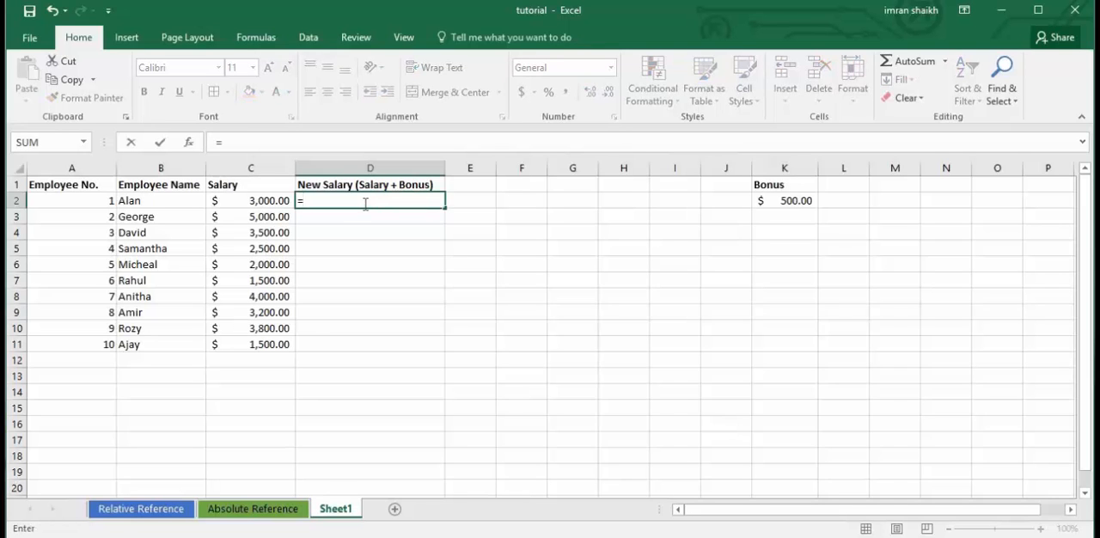
left_click(251, 203)
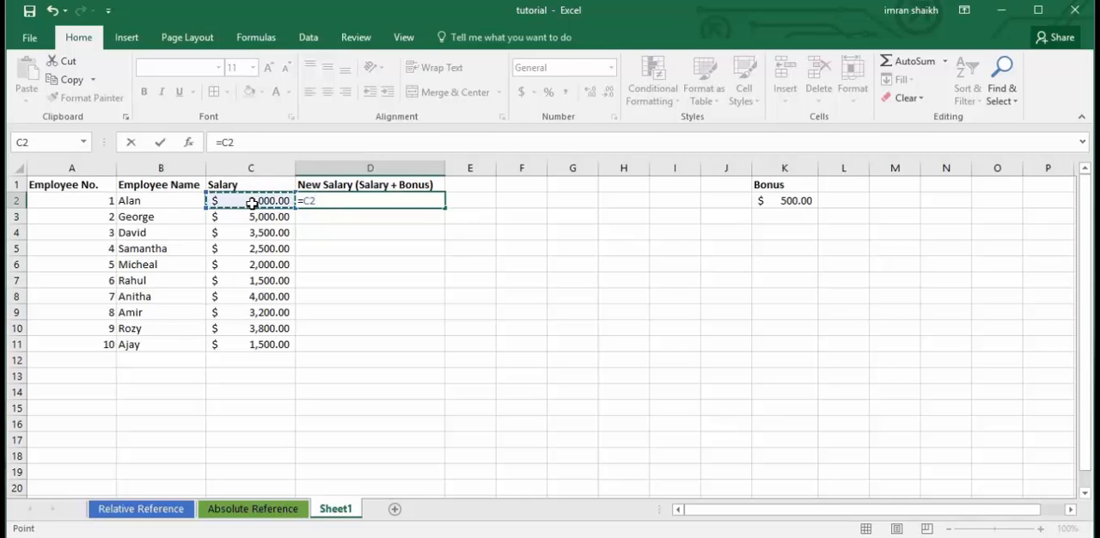
type("+")
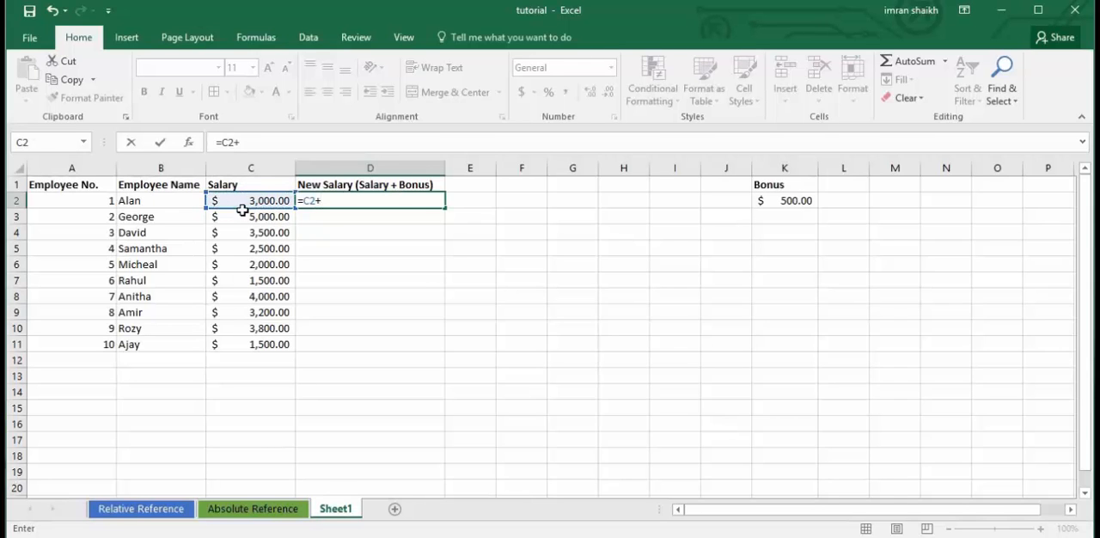
left_click(780, 203)
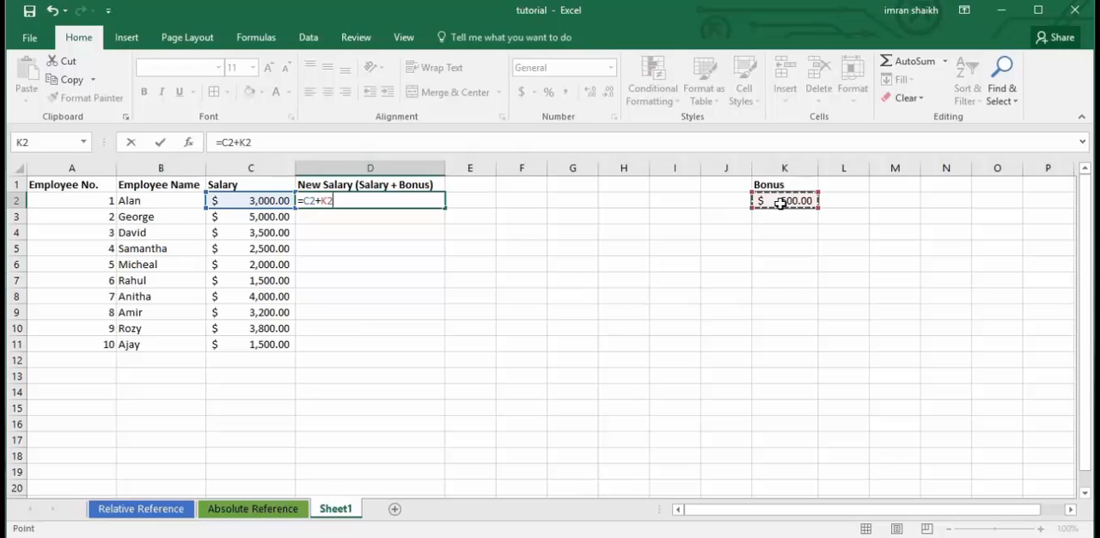
key("Return")
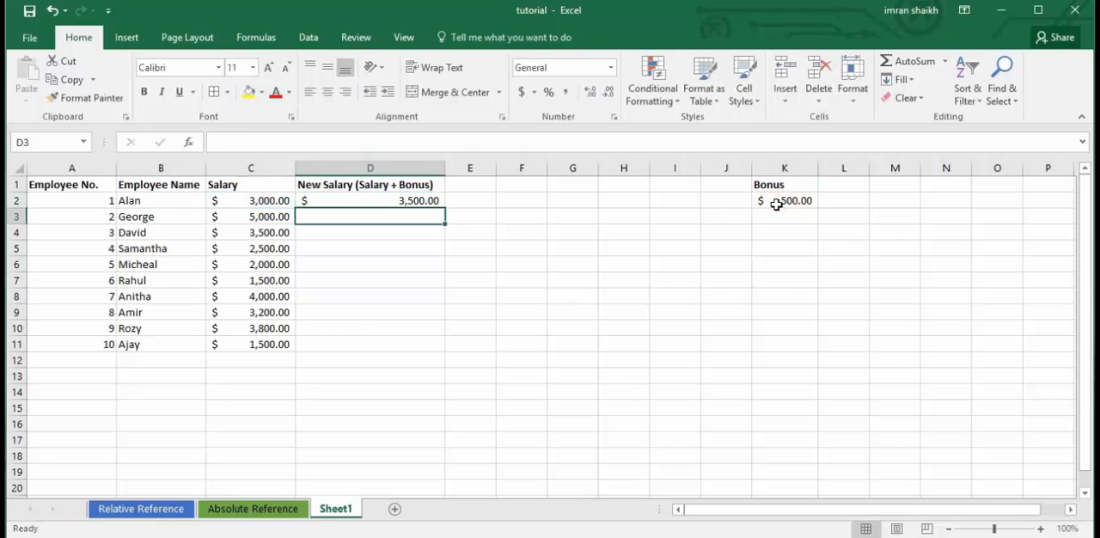
Fill the New Salary formula from D2 down to D11 and check the references in D2 and D3.
left_click(379, 203)
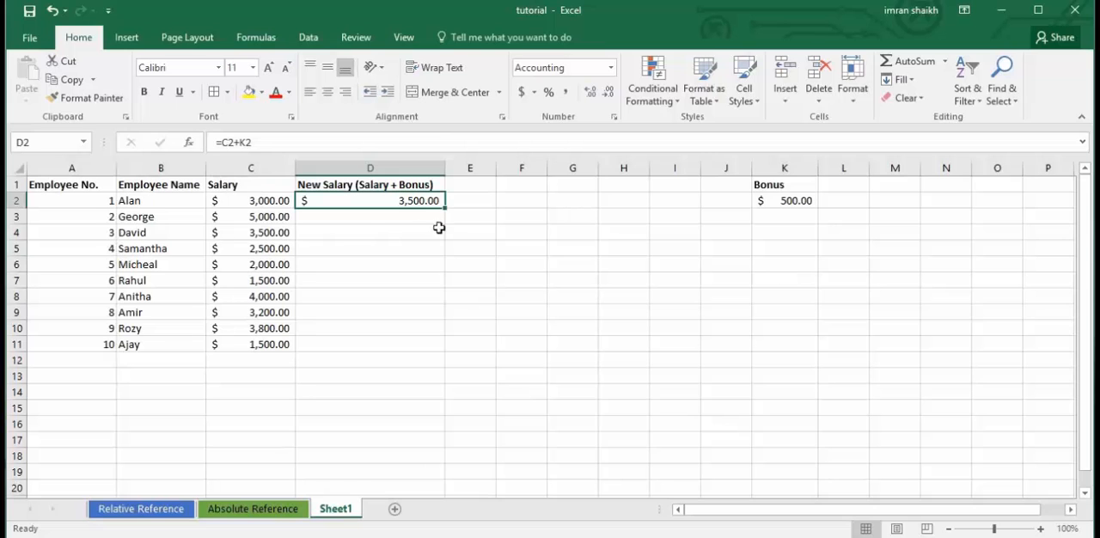
mouse_move(445, 208)
left_mouse_down()
mouse_move(447, 349)
mouse_move(435, 210)
left_mouse_up()
left_click_drag(447, 208, 434, 347)
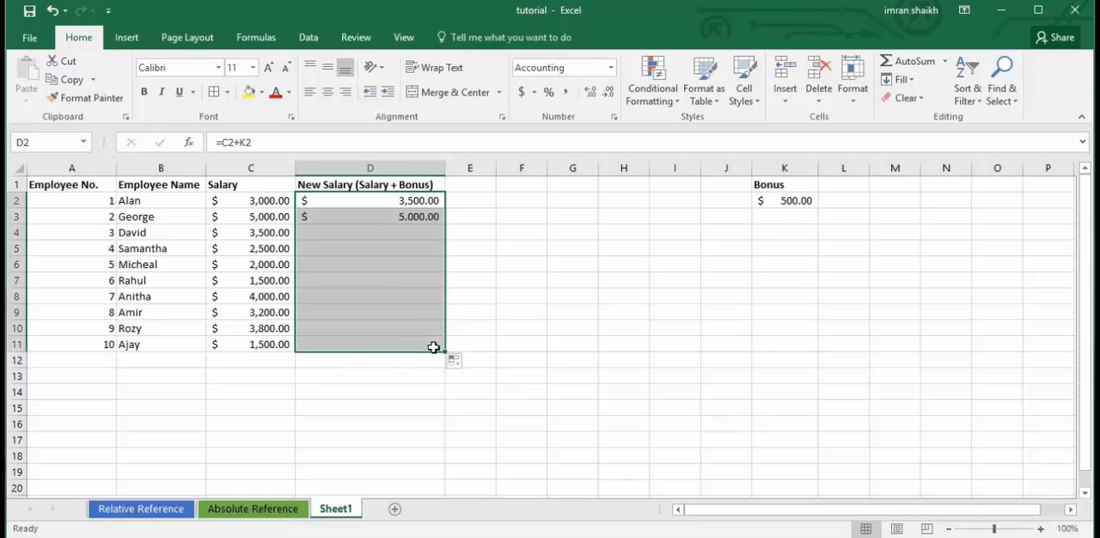
left_click(388, 215)
left_click(397, 203)
left_click(405, 211)
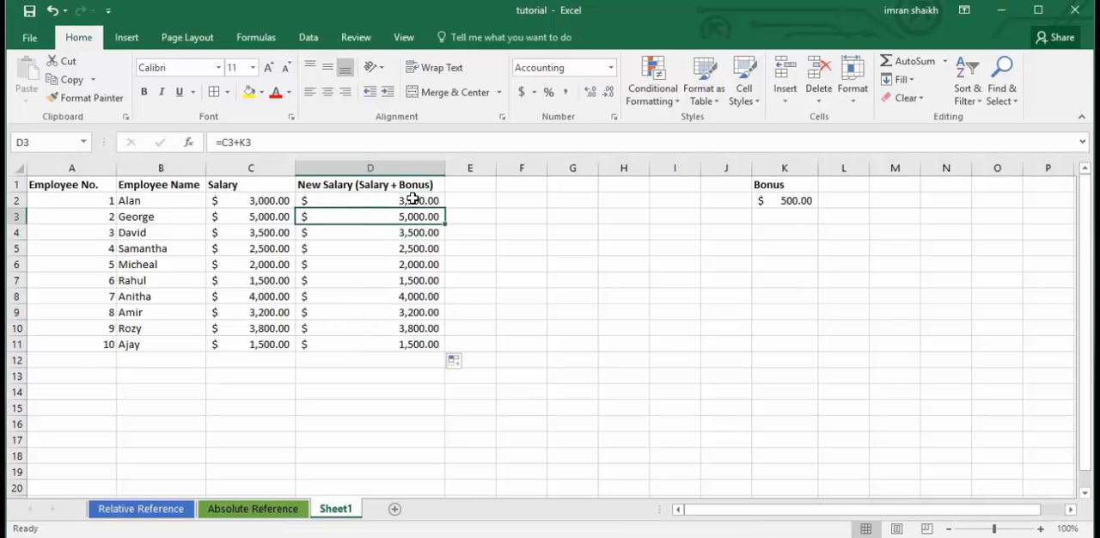
left_click(414, 200)
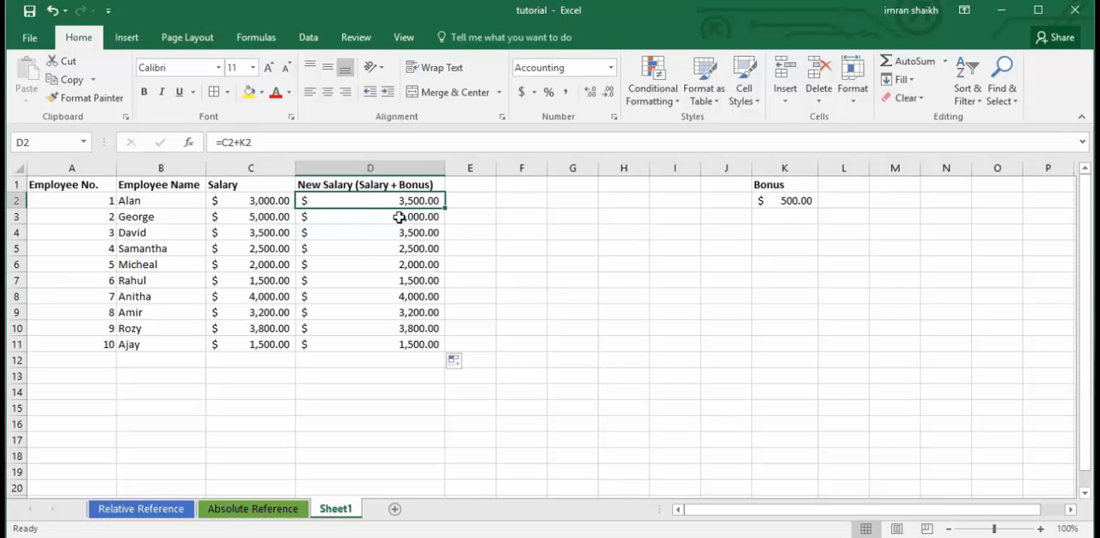
Fill the 500 bonus from K2 down to K11, and clear the copies in K3:K11.
left_click(787, 200)
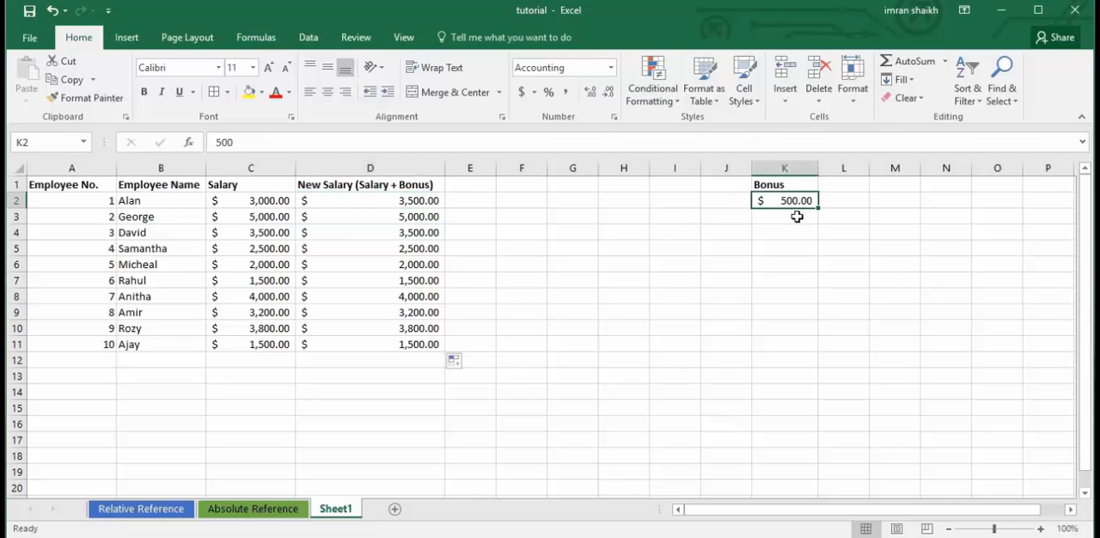
left_click_drag(821, 211, 813, 346)
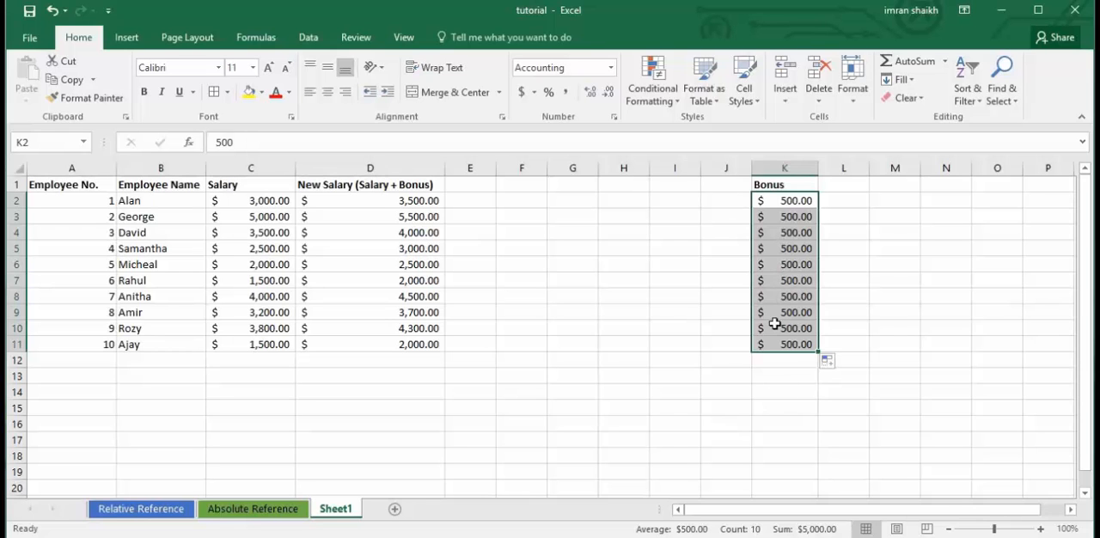
left_click_drag(776, 200, 800, 315)
key("ctrl+v")
left_click_drag(774, 217, 786, 344)
key("Delete")
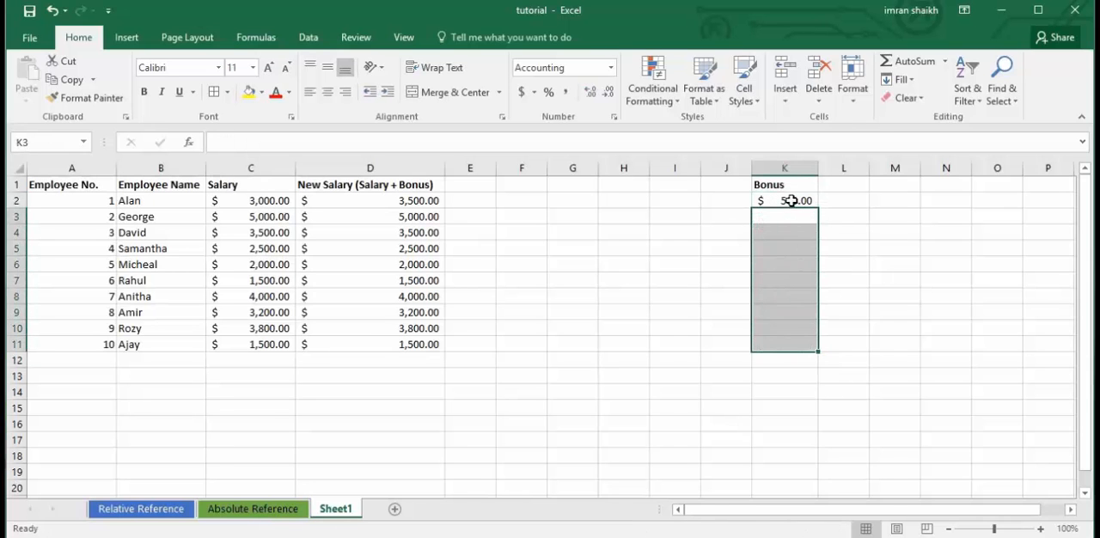
Repeat the bonus fill down to row 11 and remove the copied values below K2.
left_click(791, 201)
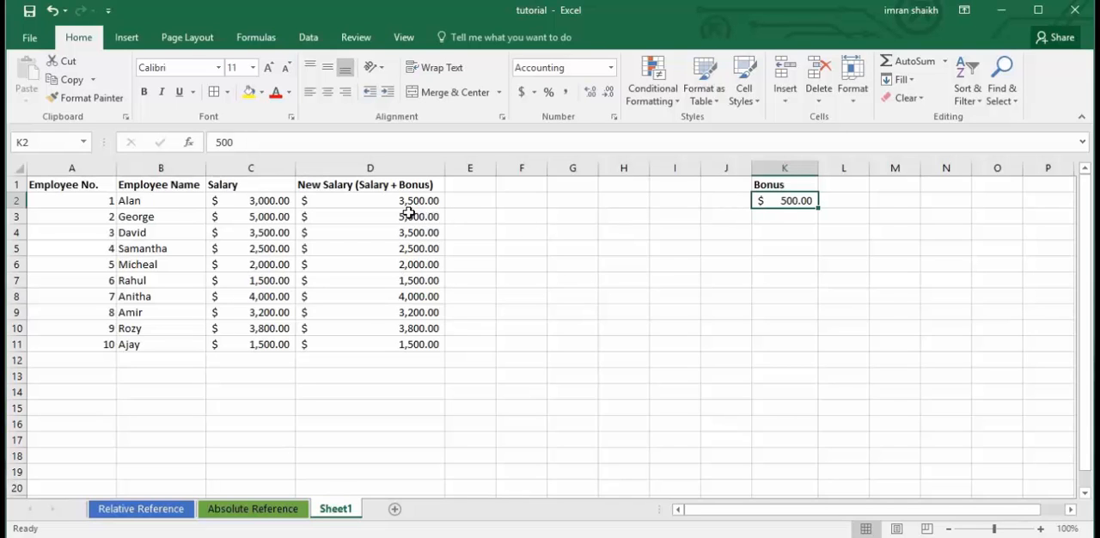
left_click_drag(816, 209, 814, 355)
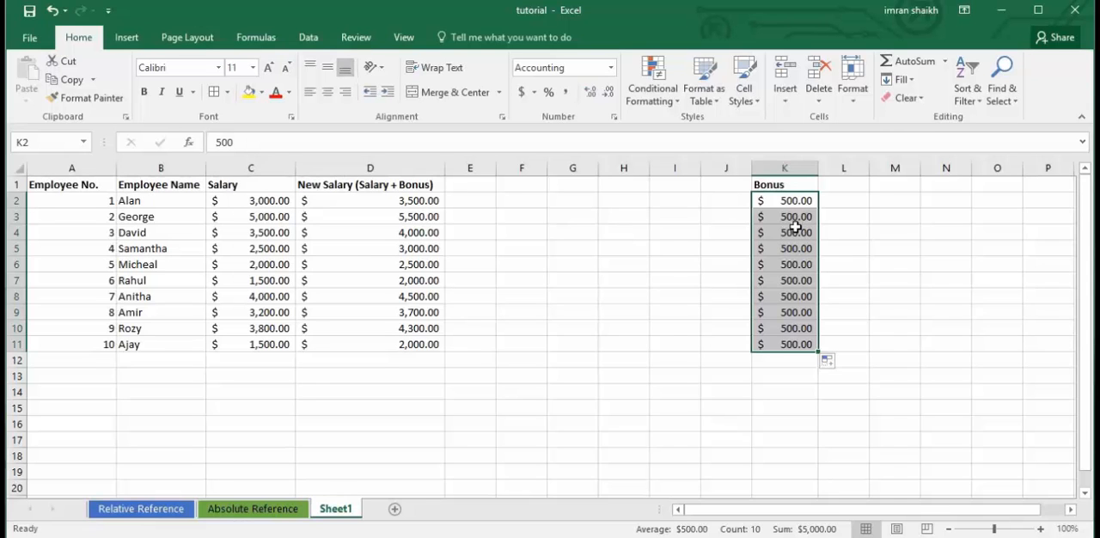
left_click_drag(781, 220, 803, 348)
key("Delete")
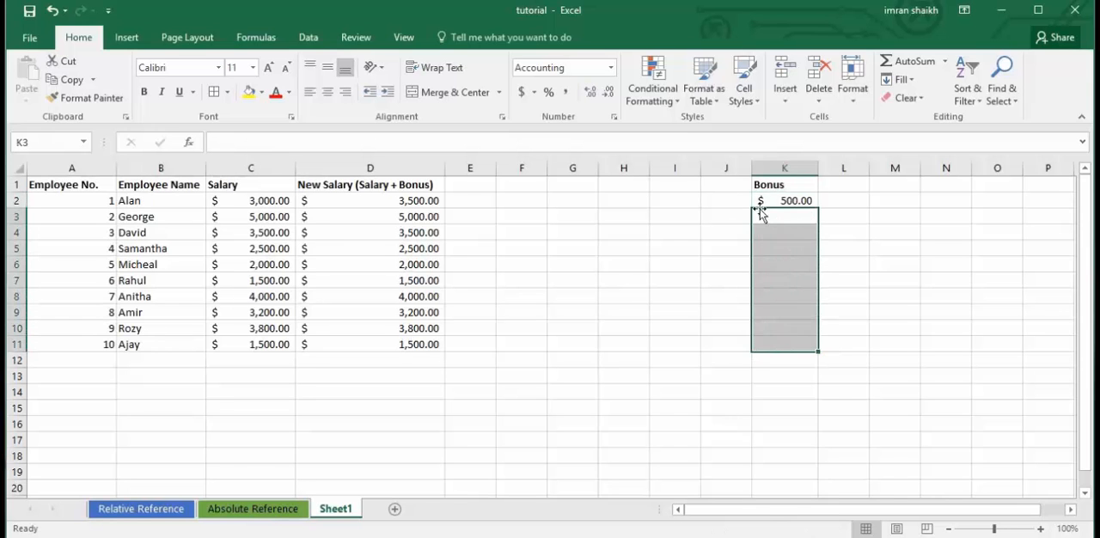
left_click(777, 201)
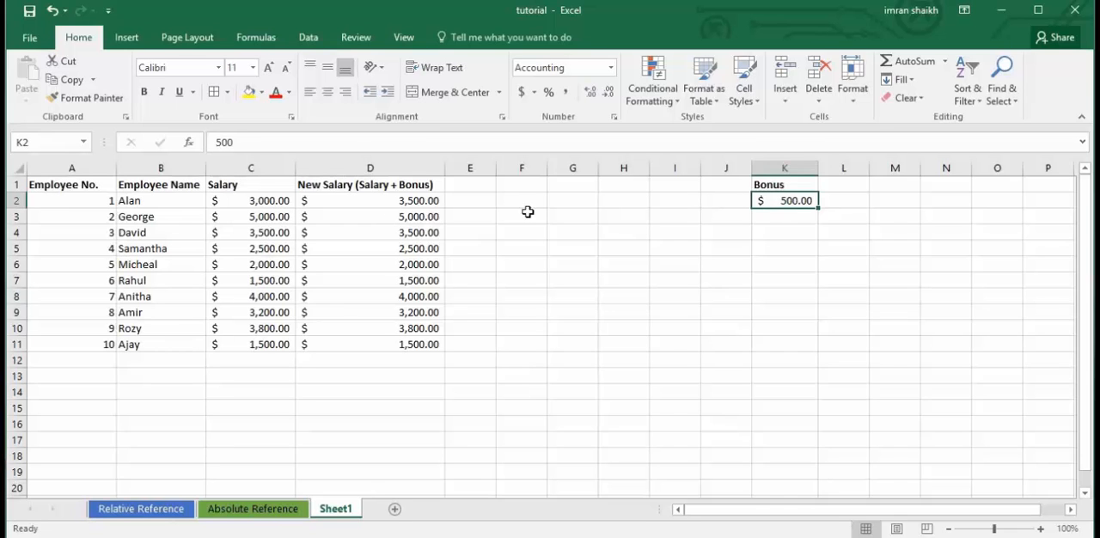
Refill the D2 formula down to D11 and compare the references in D3, D4 and D5 with bonus cells K3 to K5.
left_click(427, 203)
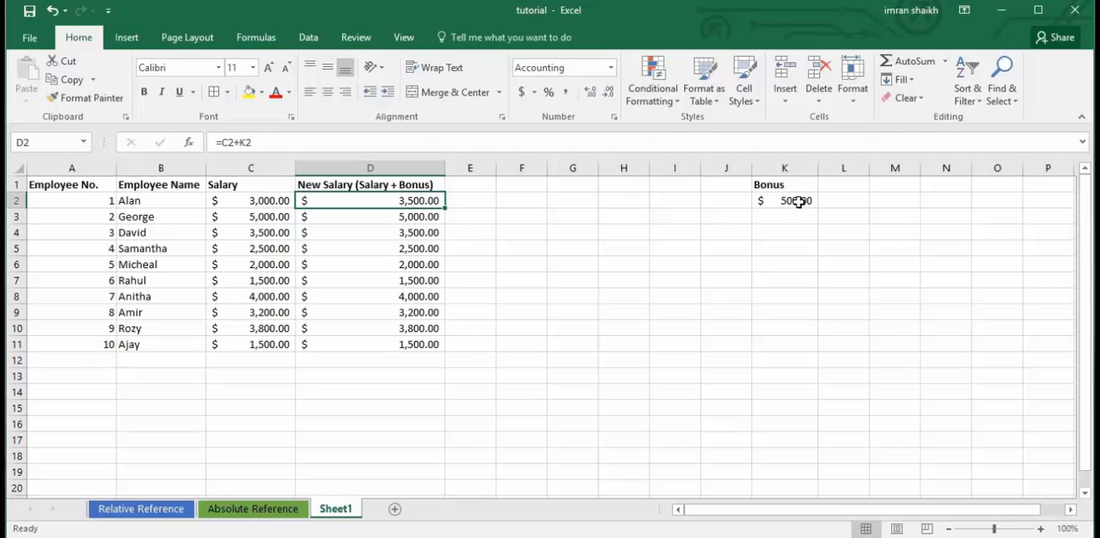
left_click_drag(446, 208, 437, 358)
left_click(400, 216)
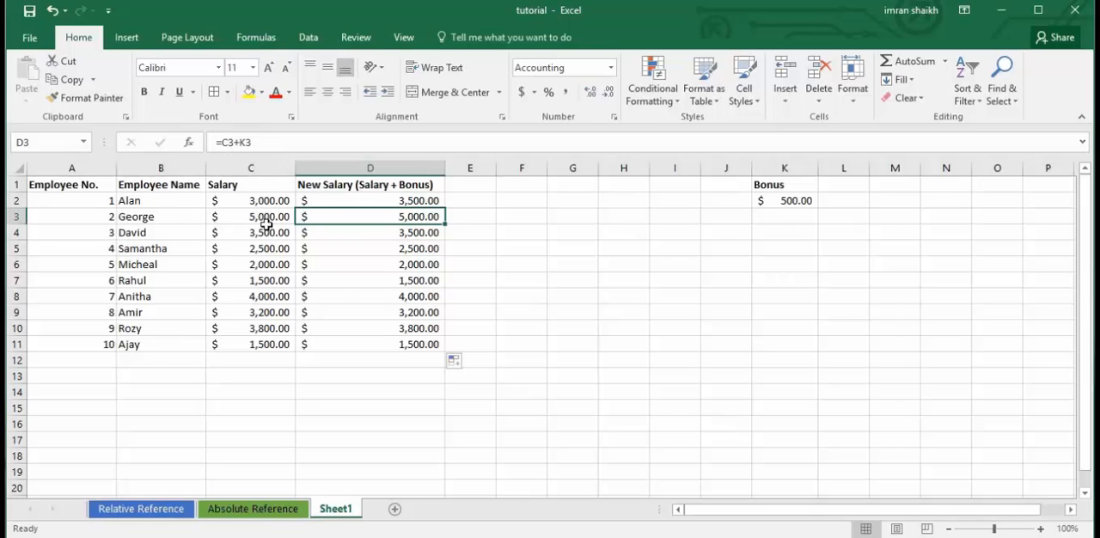
left_click(783, 217)
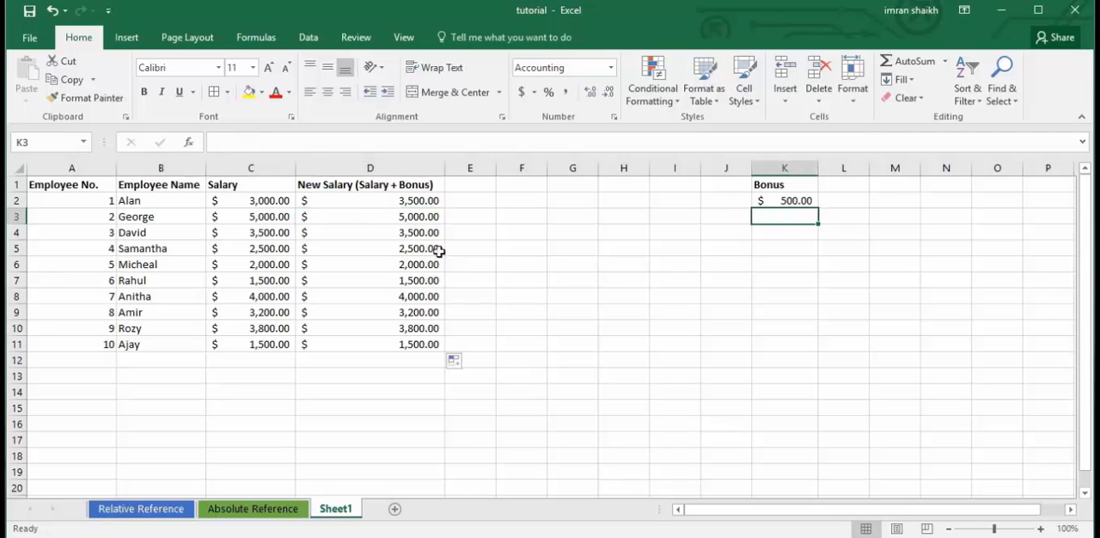
left_click(410, 221)
left_click(420, 247)
left_click(421, 233)
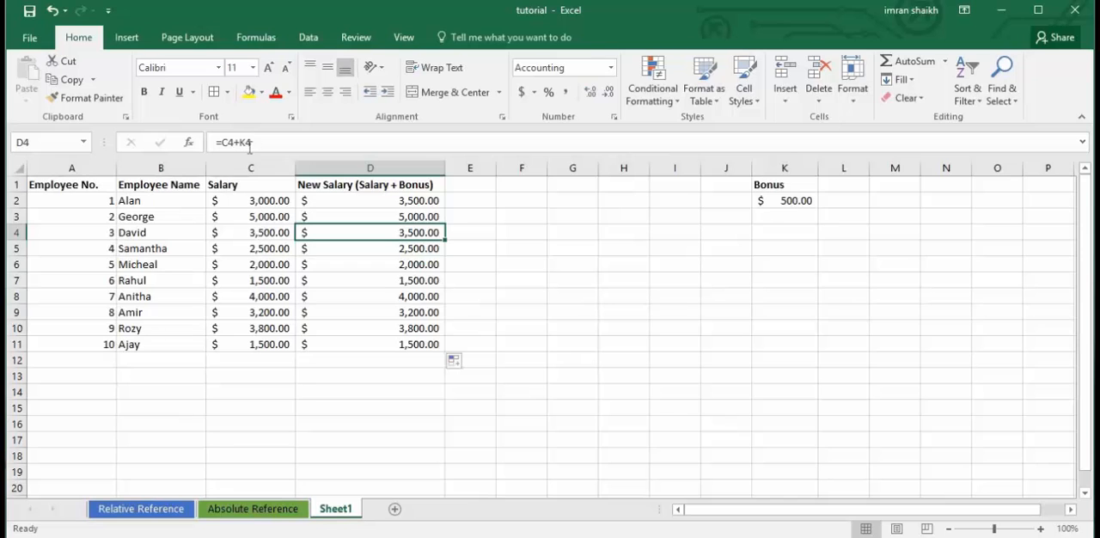
left_click(789, 234)
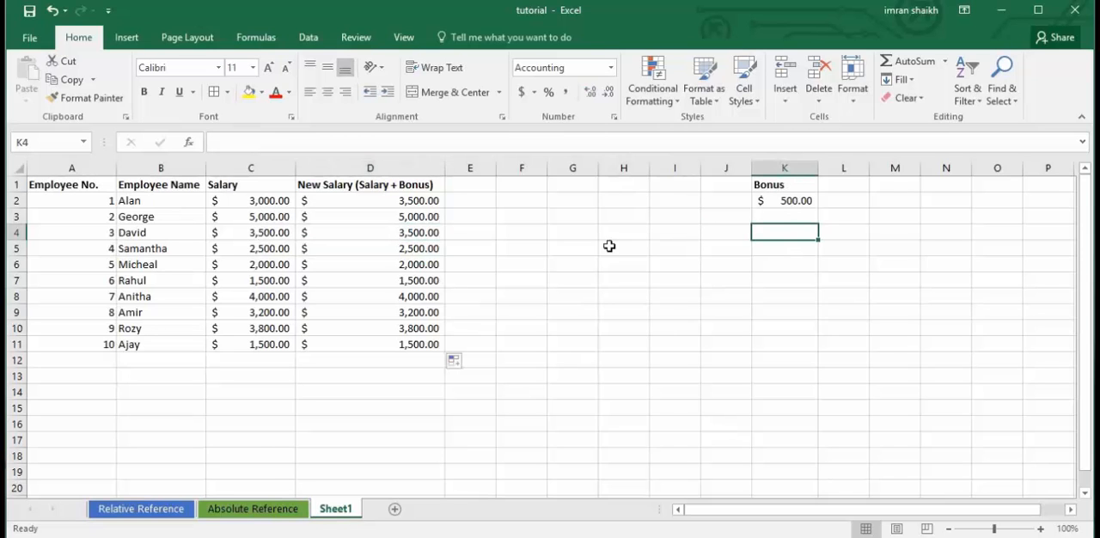
left_click(408, 233)
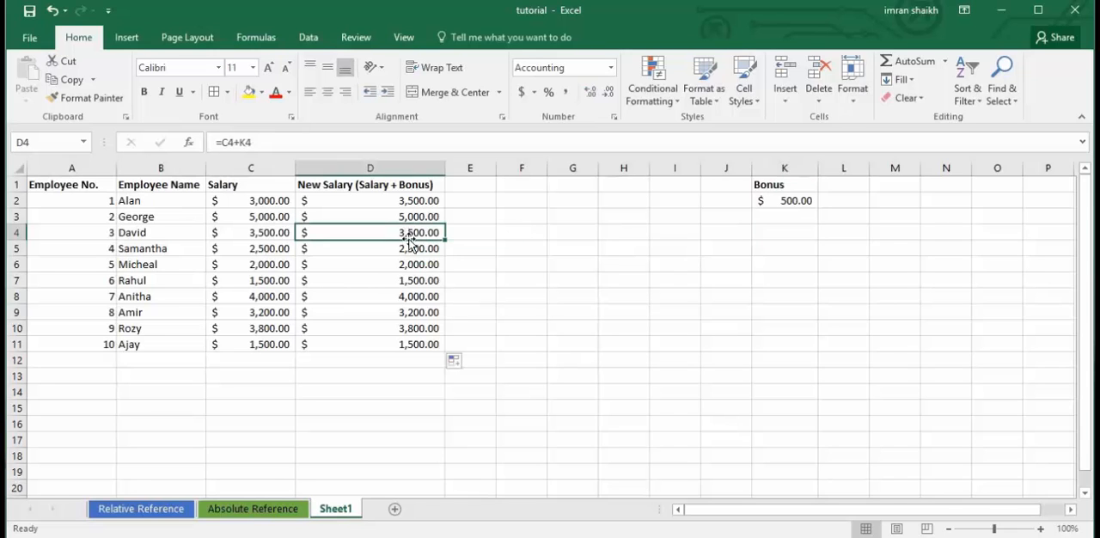
left_click(411, 250)
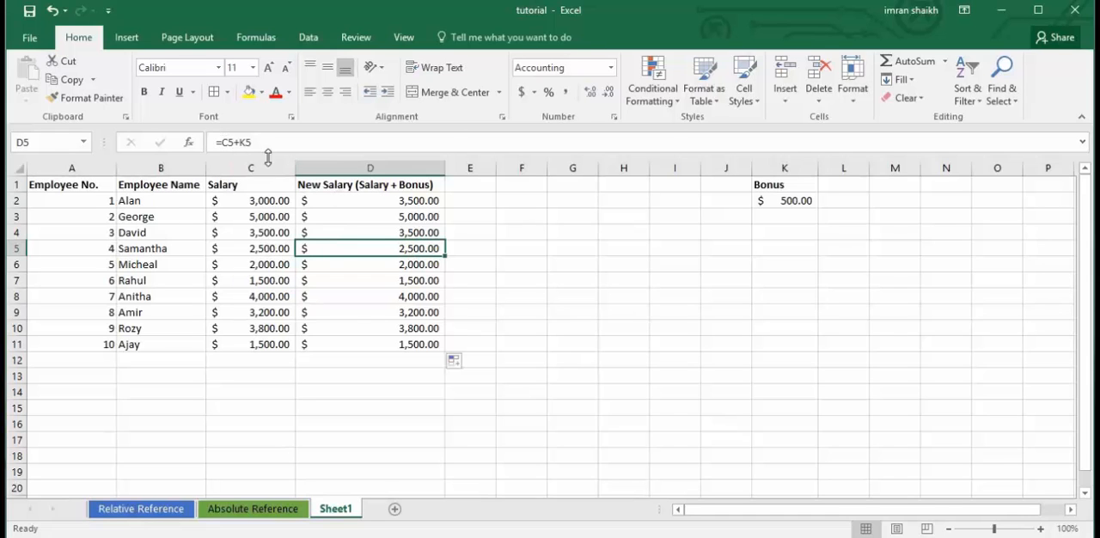
left_click(784, 249)
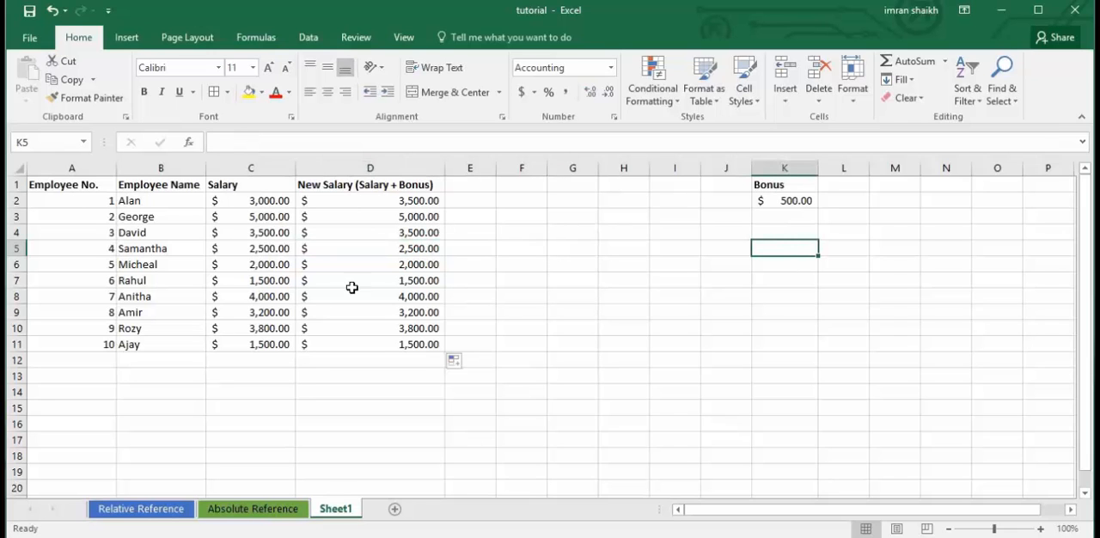
Change the formula in D2 to =C2+K$2 and fill it down to D3.
left_click(422, 203)
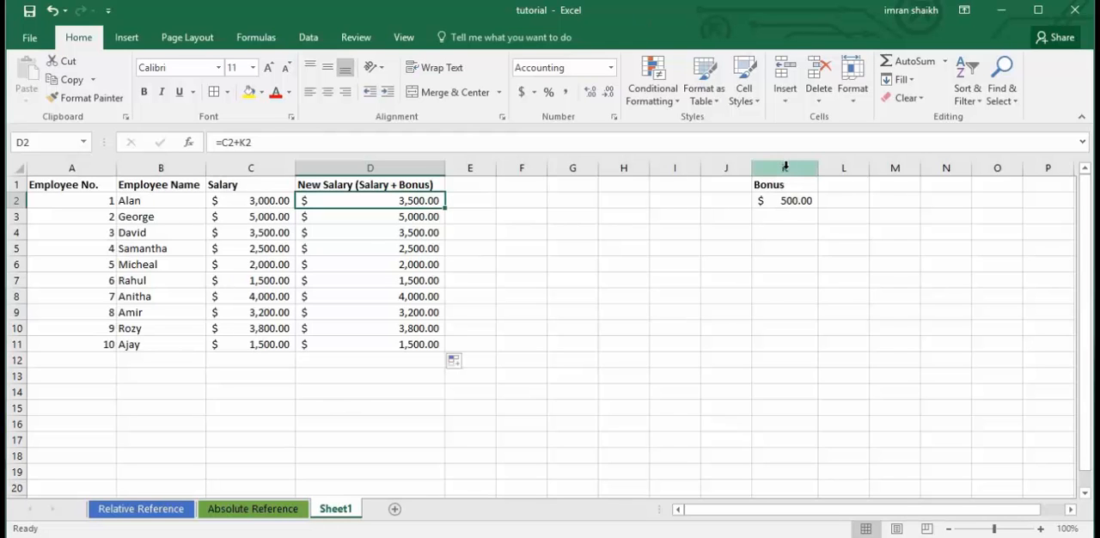
left_click(244, 142)
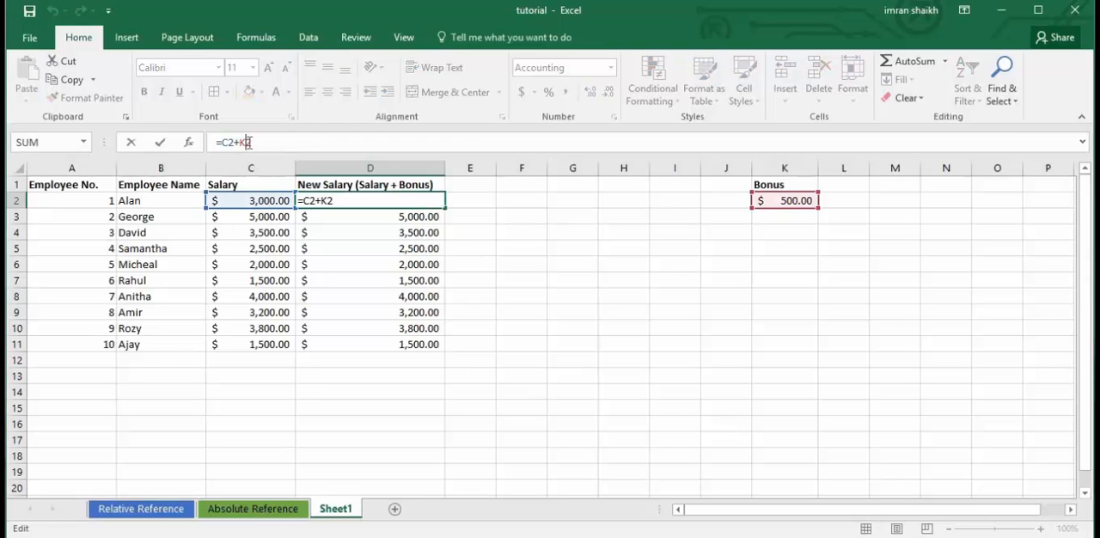
type("$")
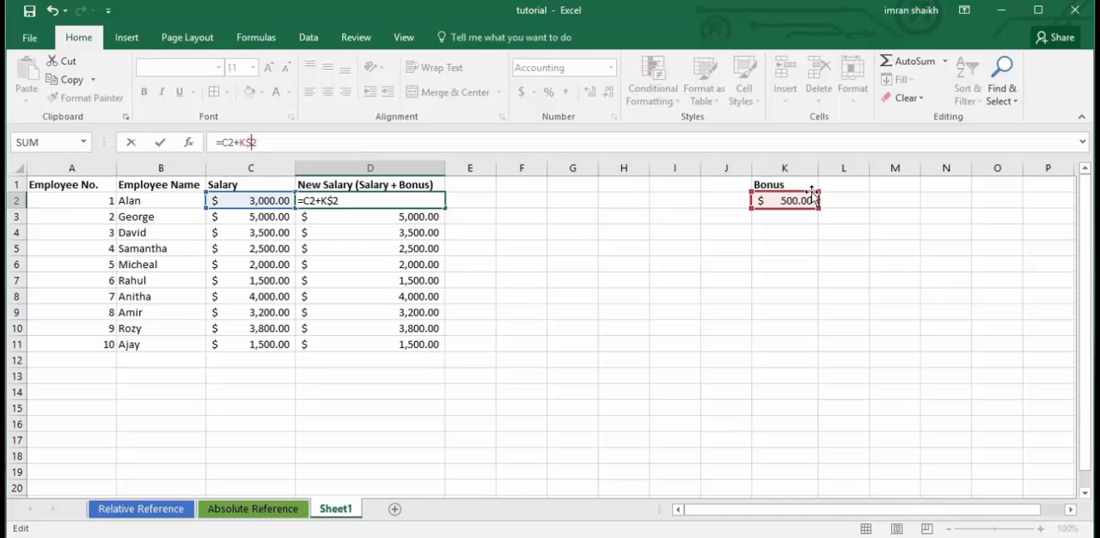
key("Return")
left_click(428, 200)
left_click_drag(444, 209, 447, 224)
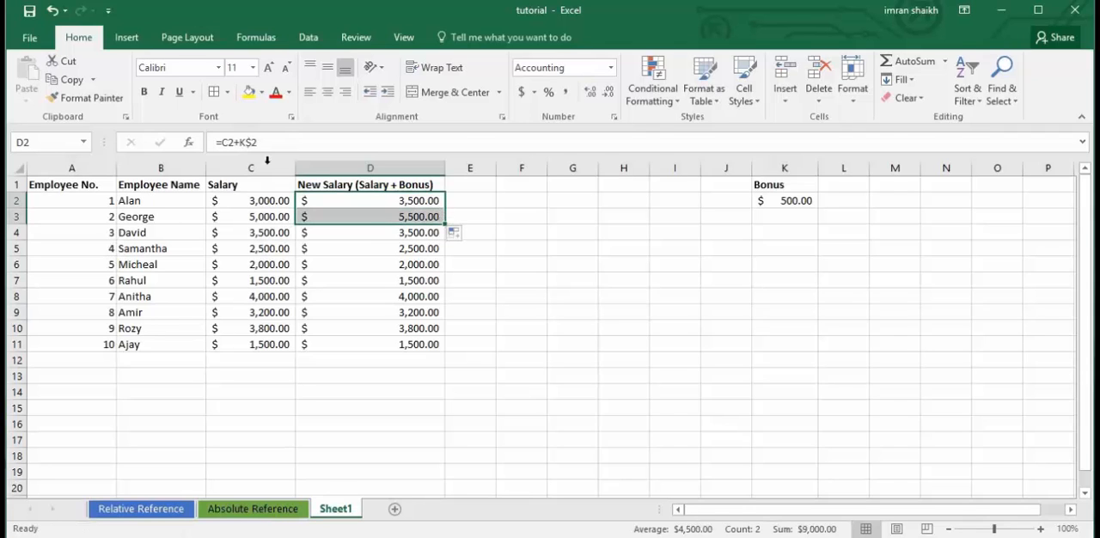
left_click(419, 217)
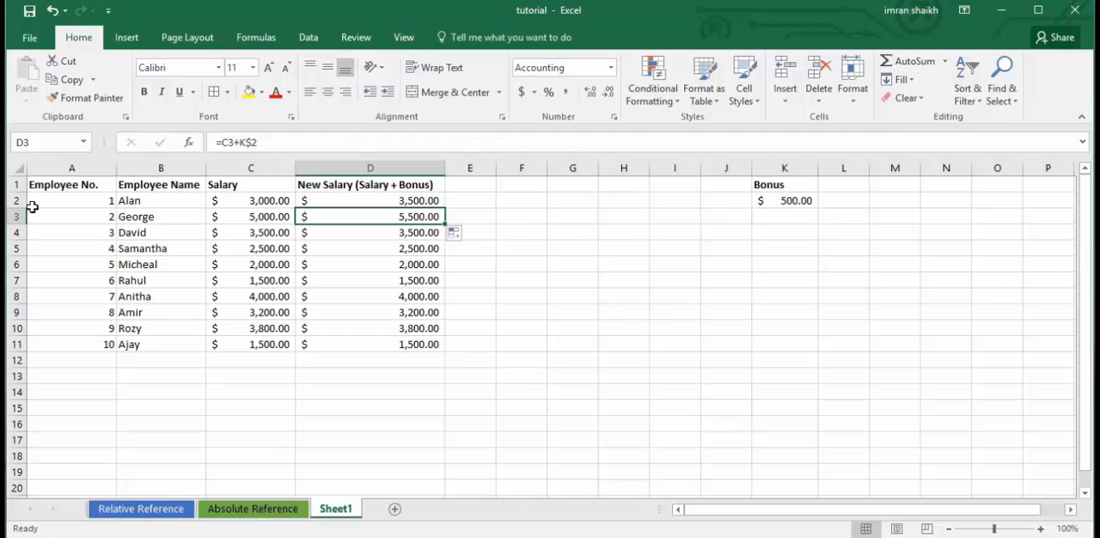
Fill the row-locked formula from D2 into D3 again and compare the references of both cells.
left_click(436, 201)
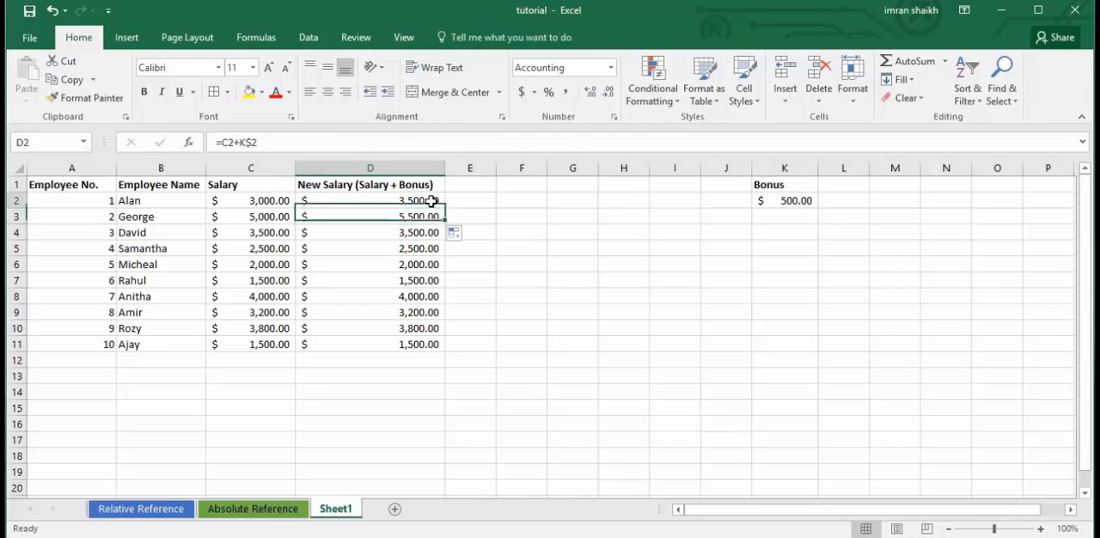
left_click_drag(446, 209, 446, 225)
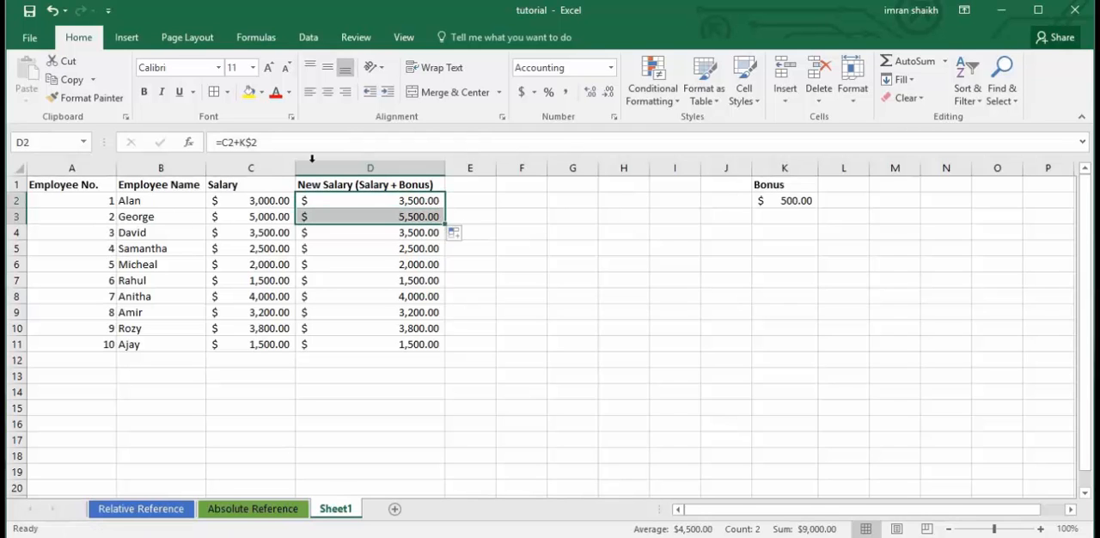
left_click(408, 196)
left_click(416, 218)
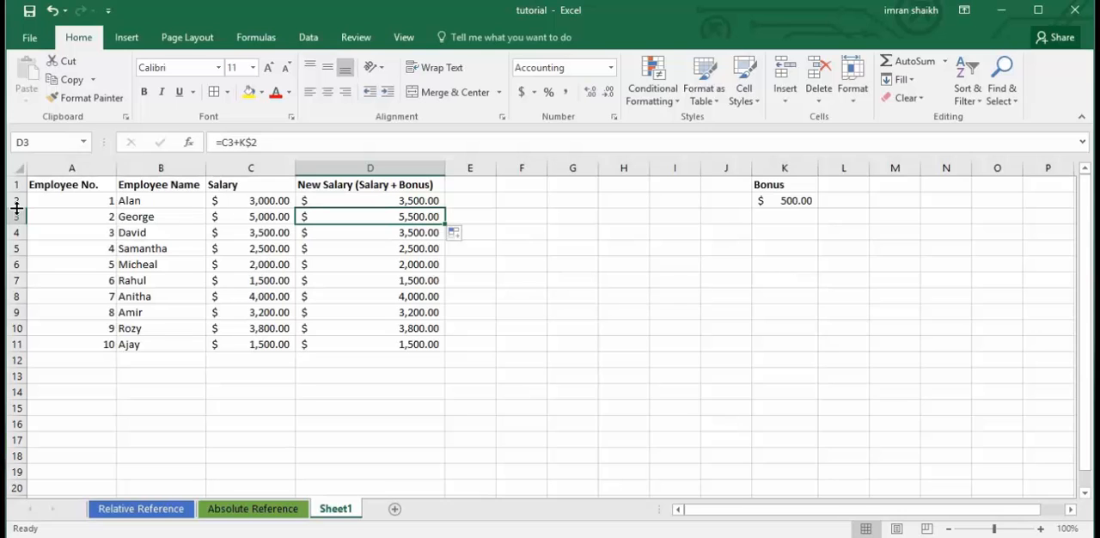
Fill the row-locked formula from D2 down to D4 and check the reference in D4.
left_click(433, 200)
left_click_drag(445, 209, 446, 238)
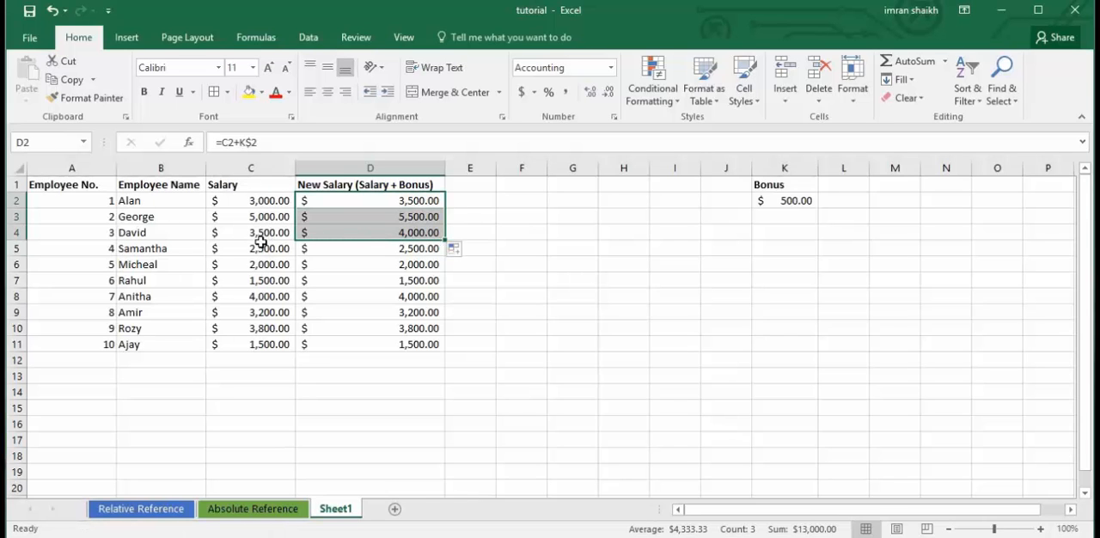
left_click(419, 232)
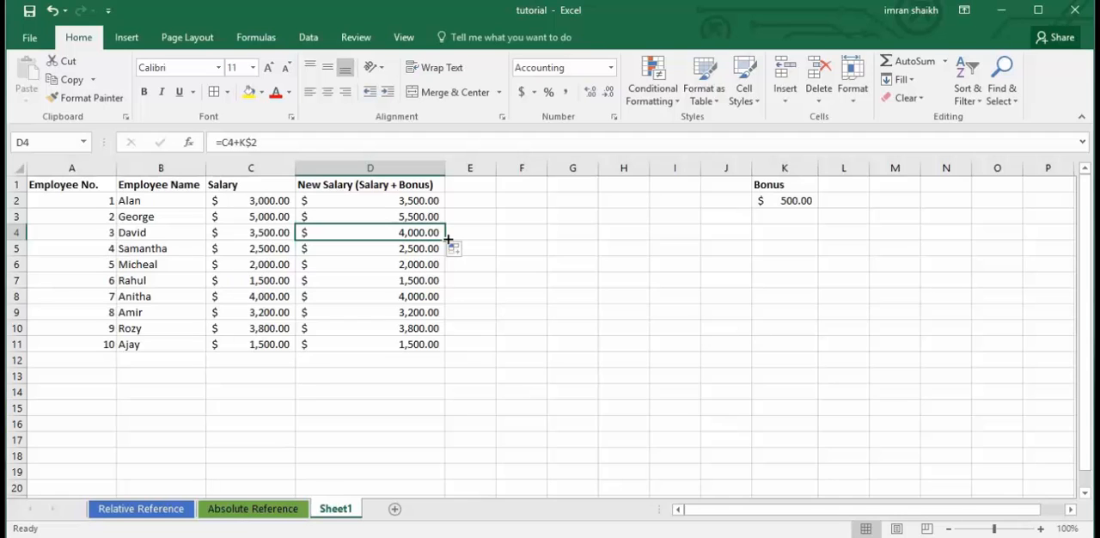
Fill the row-locked formula from D4 down to D11 and check the references in D6 and D2.
left_click(407, 249)
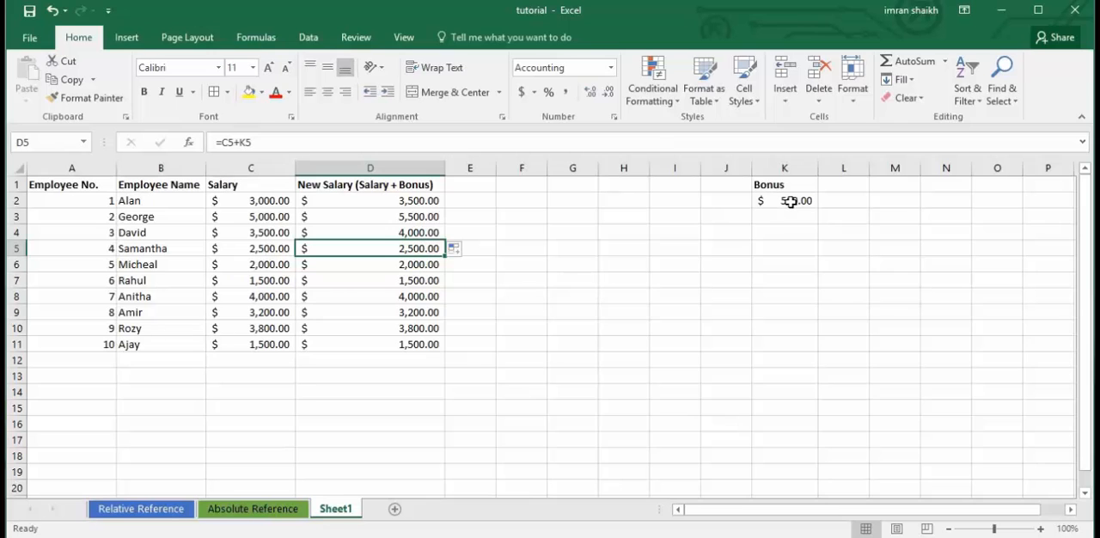
left_click(432, 232)
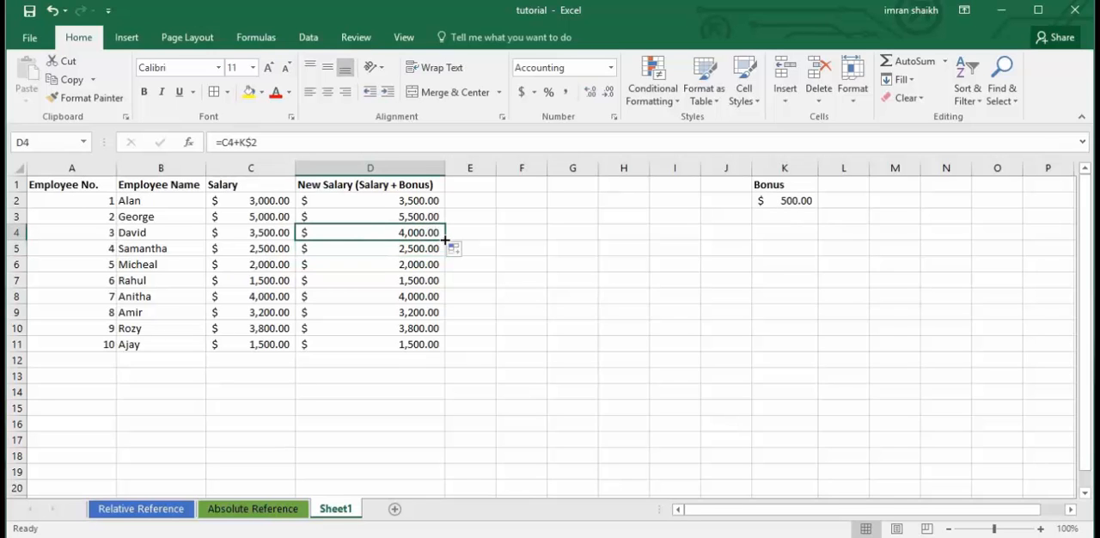
left_click_drag(446, 240, 446, 253)
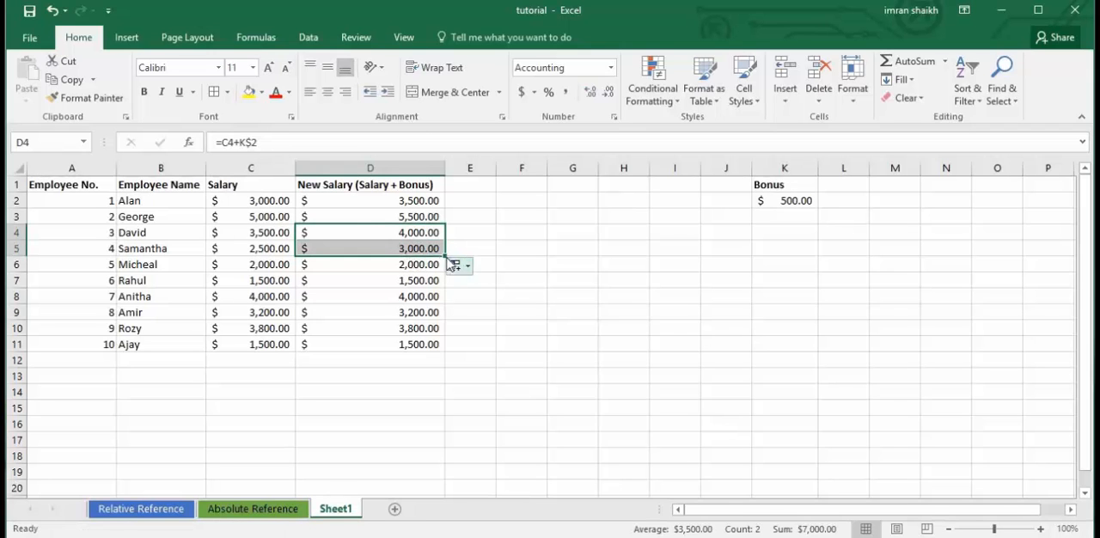
left_click_drag(446, 256, 438, 353)
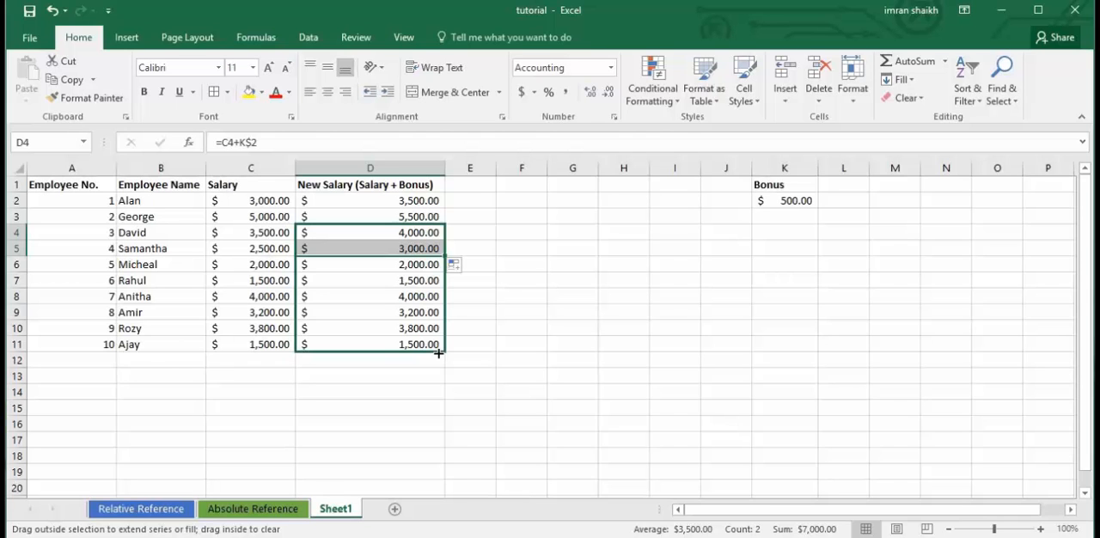
left_click_drag(438, 353, 438, 353)
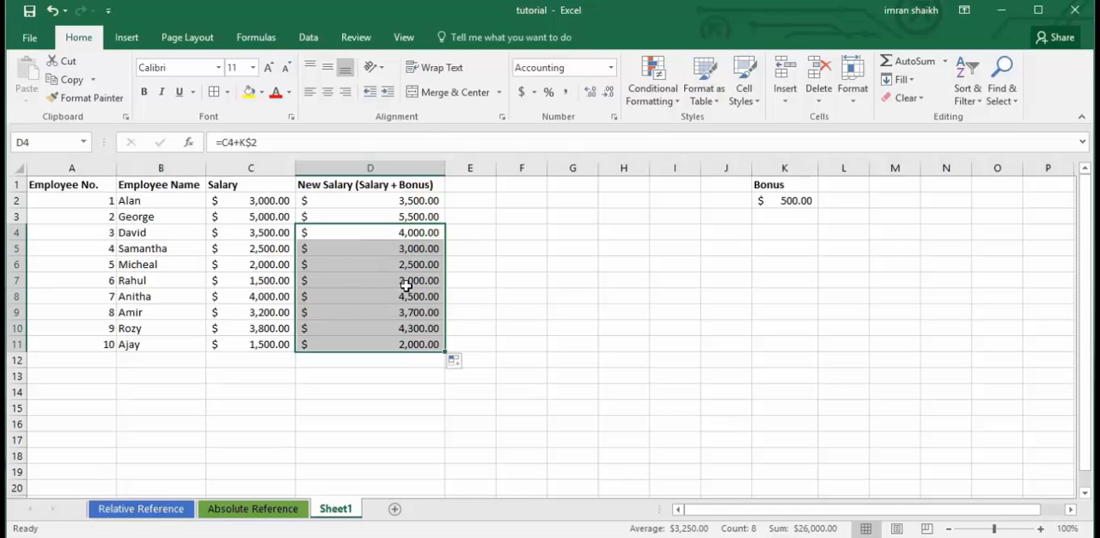
left_click(380, 267)
left_click(421, 205)
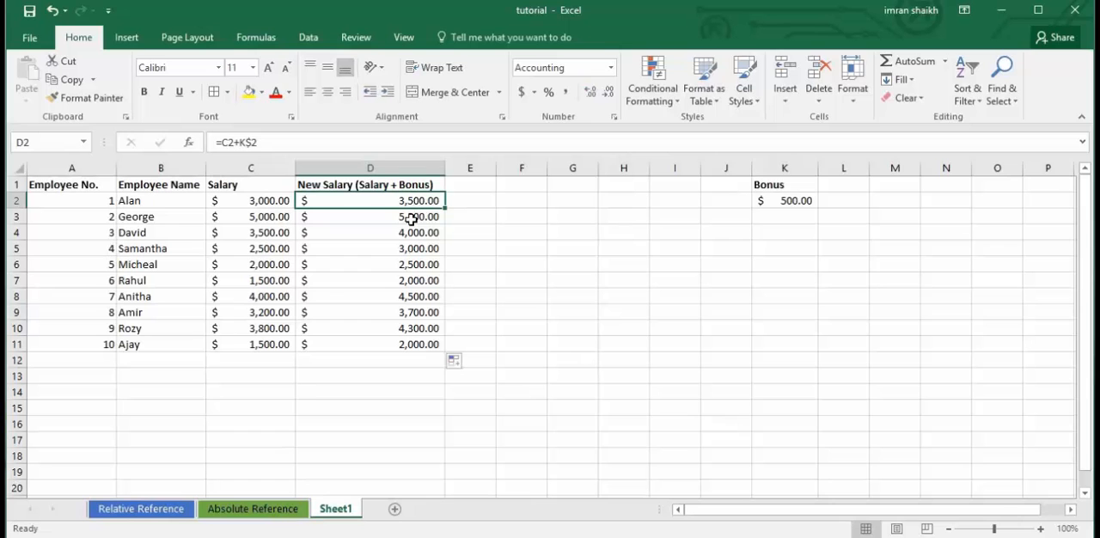
Review the Relative Reference and Absolute Reference sheets, checking the formula in I5, and return to Sheet1.
left_click(172, 510)
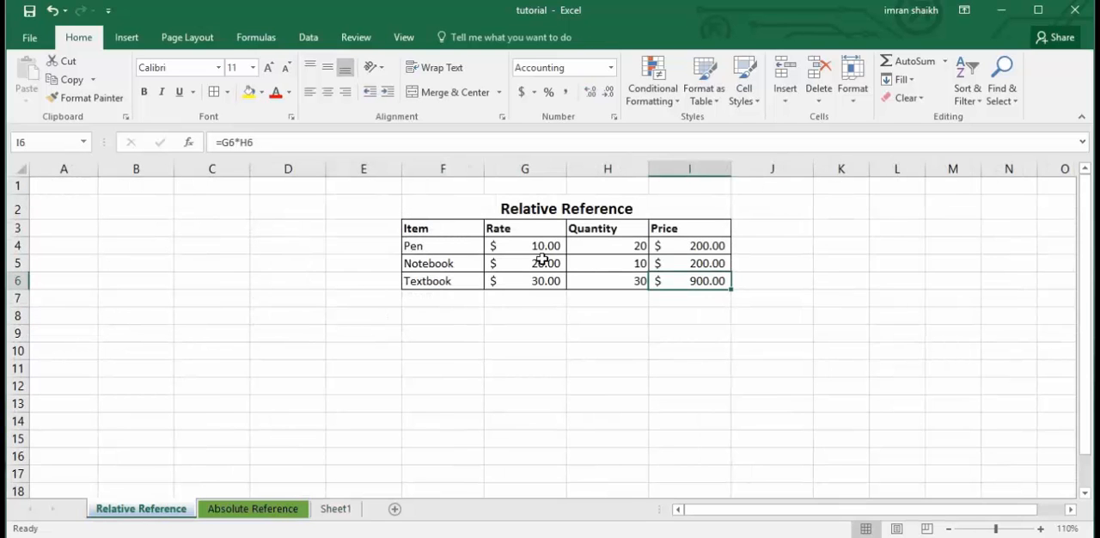
left_click(251, 509)
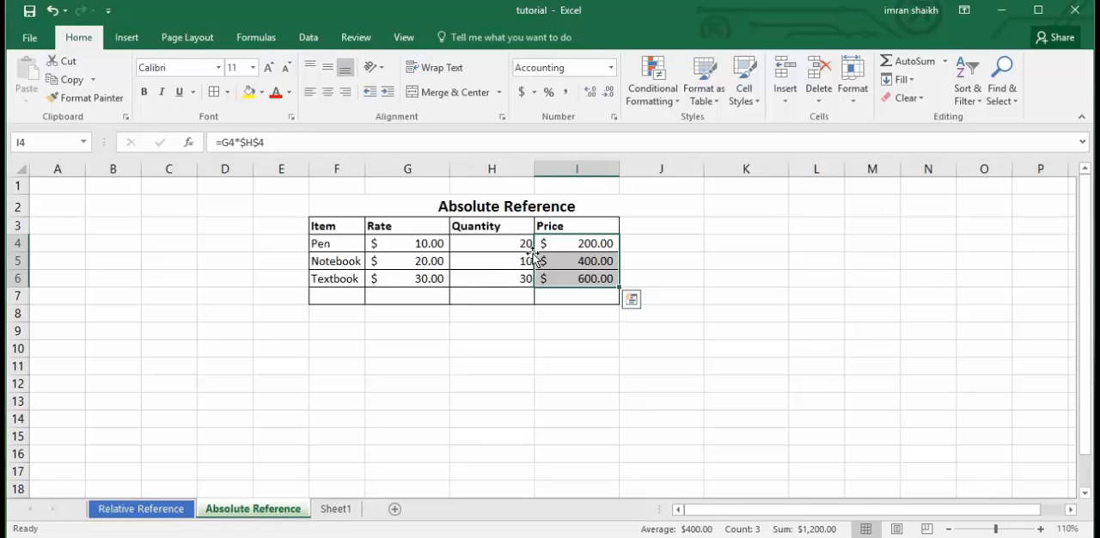
left_click(585, 260)
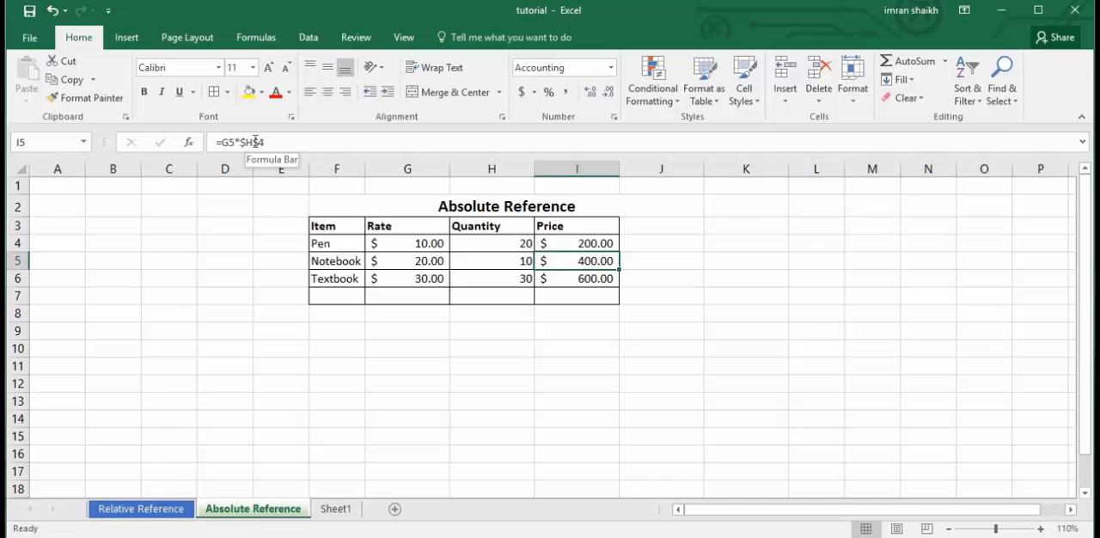
left_click(334, 508)
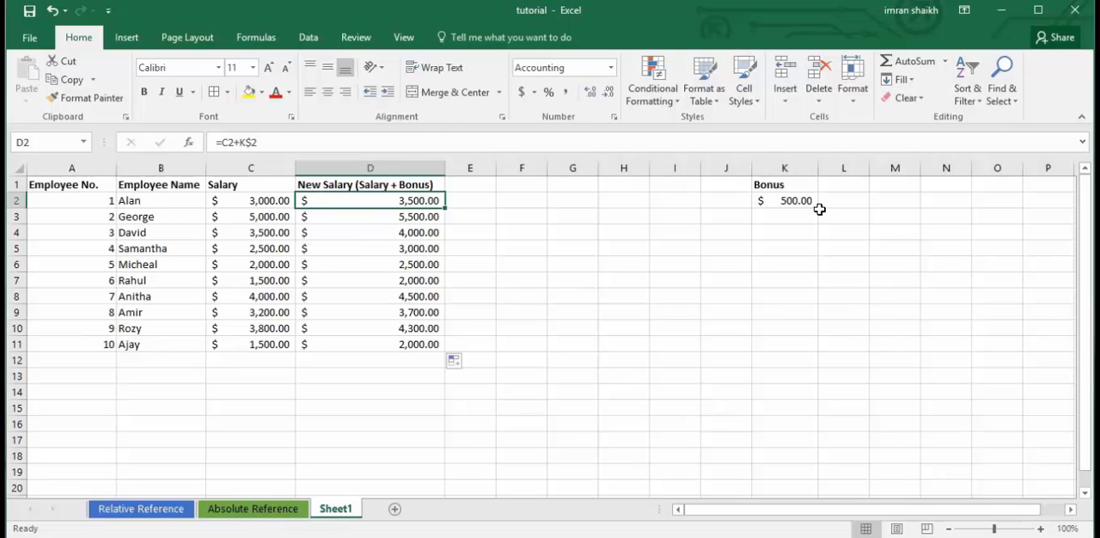
Refill the =C2+K$2 formula from D2 down to D11 and compare it with bonus cell K2.
left_click(786, 201)
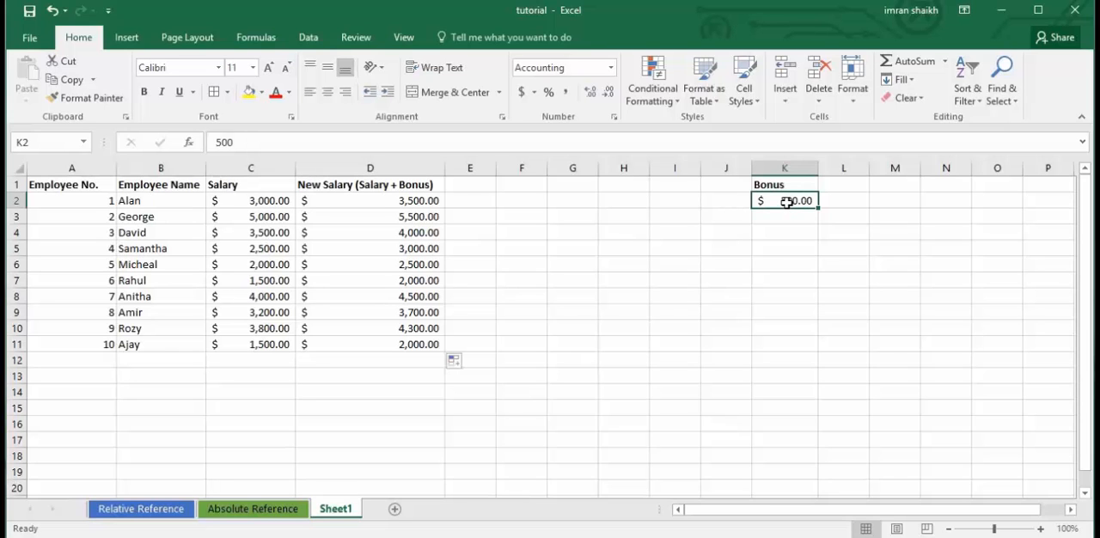
left_click(416, 202)
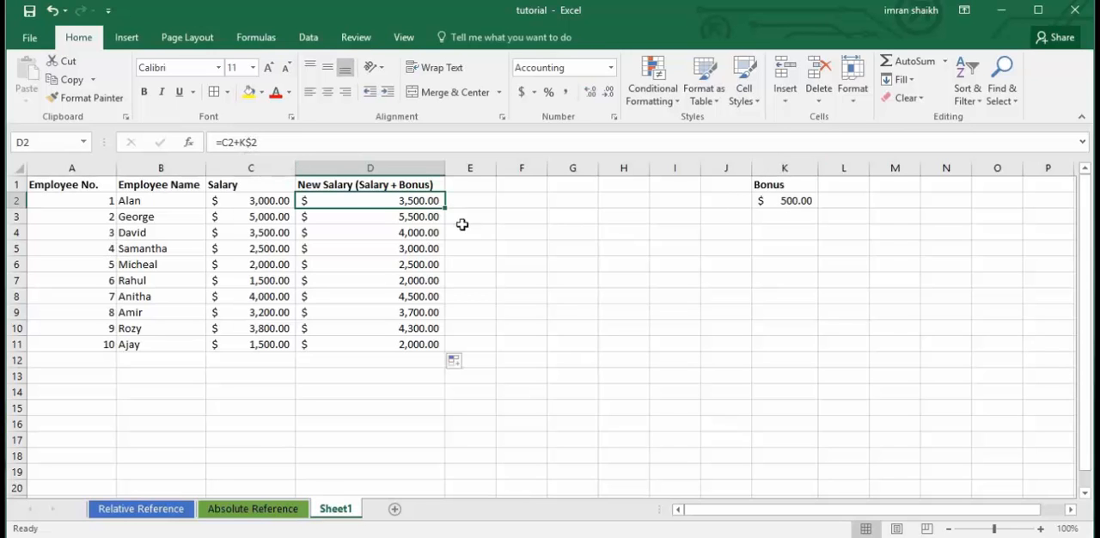
left_click_drag(445, 209, 446, 224)
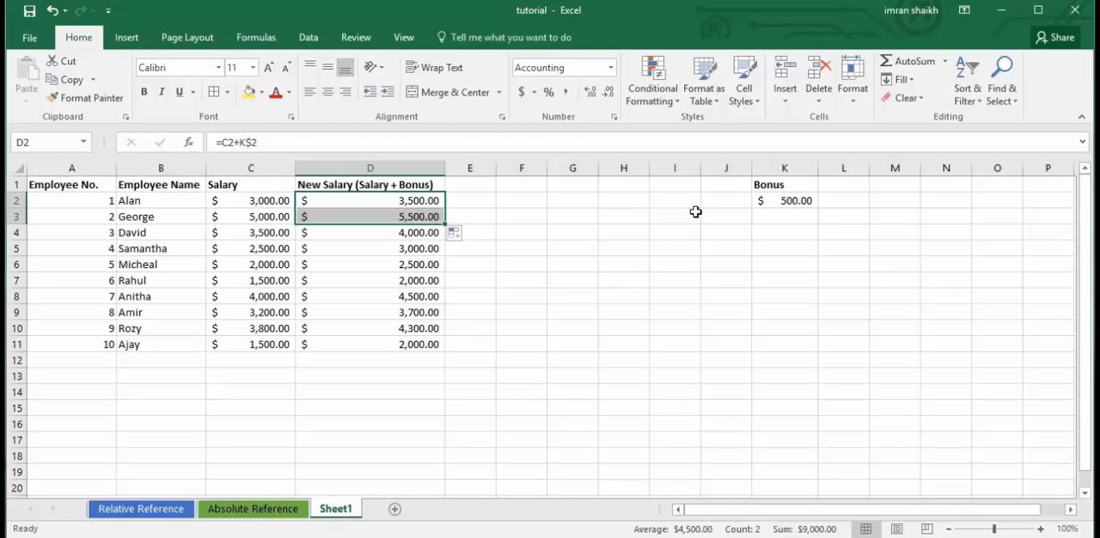
left_click_drag(445, 225, 444, 354)
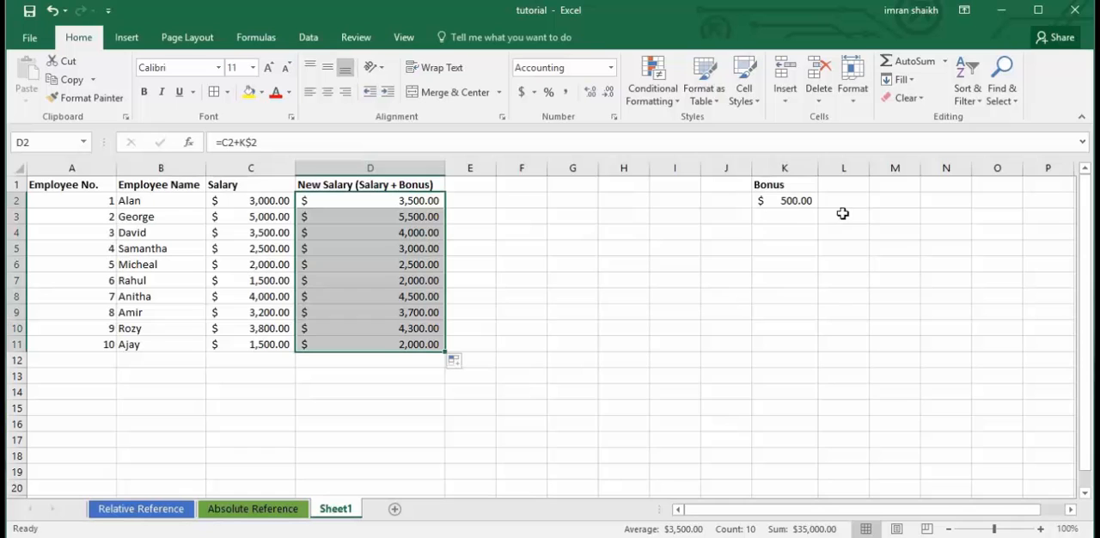
left_click(796, 201)
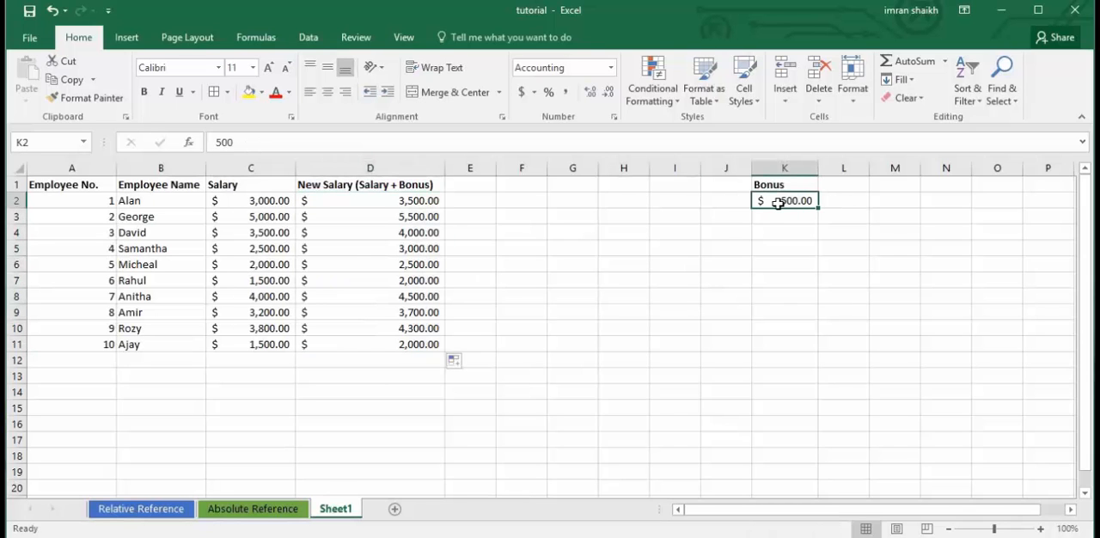
left_click(414, 208)
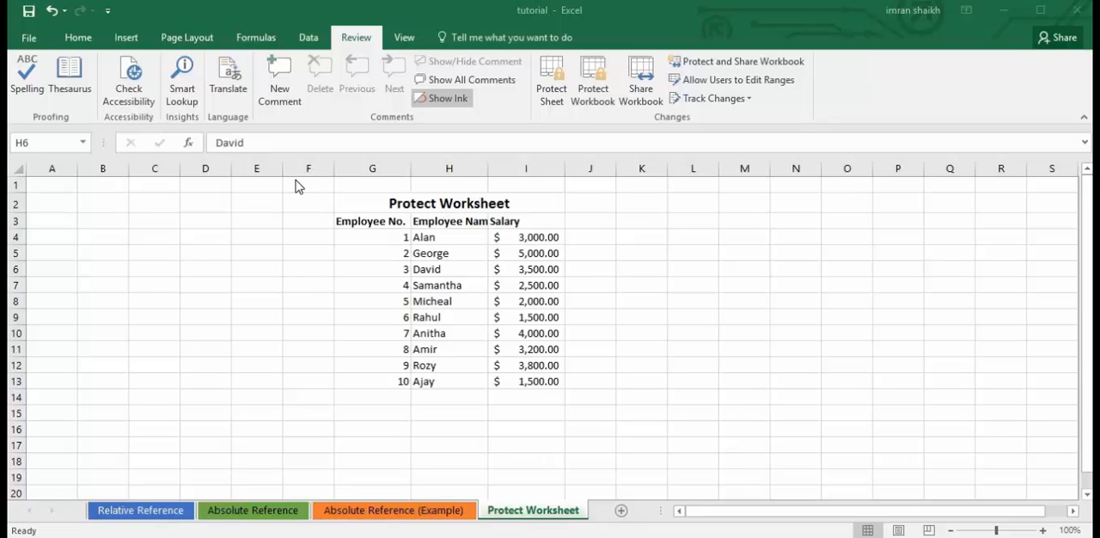
Widen column H on the Protect Worksheet sheet to fit the Employee Name heading.
left_click(351, 280)
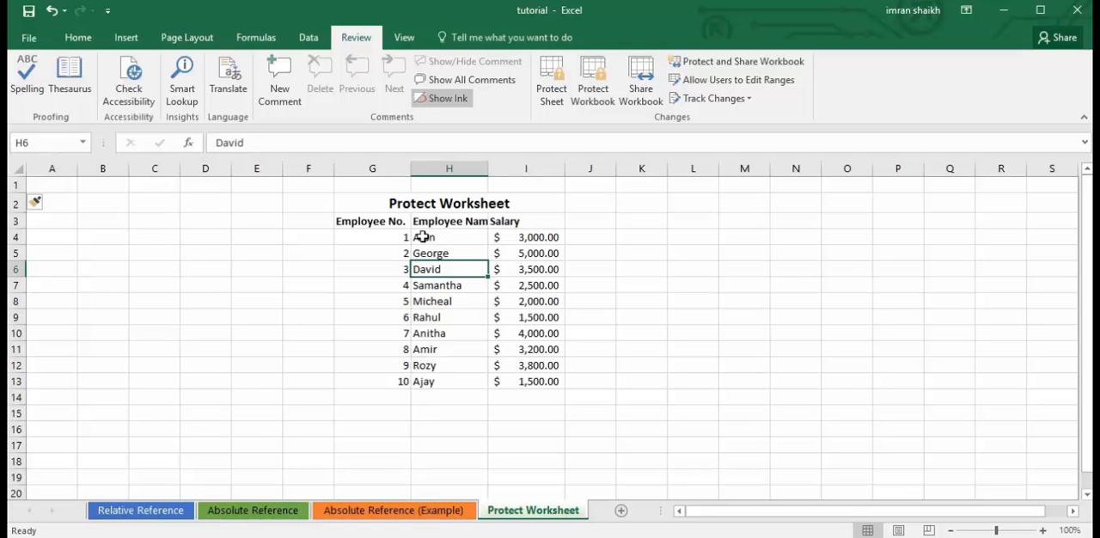
left_click_drag(488, 170, 499, 171)
left_click(383, 270)
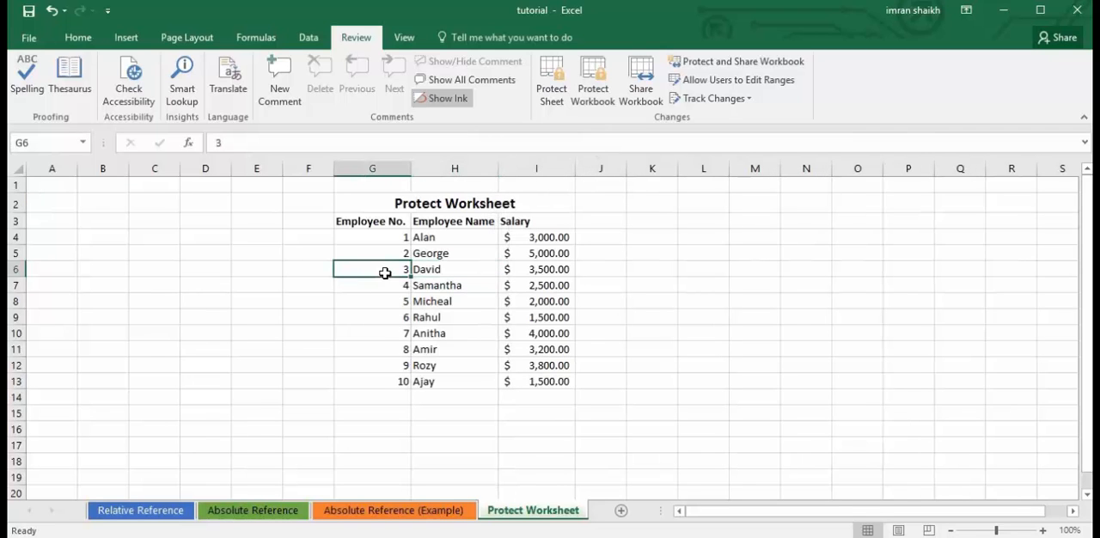
left_click(410, 335)
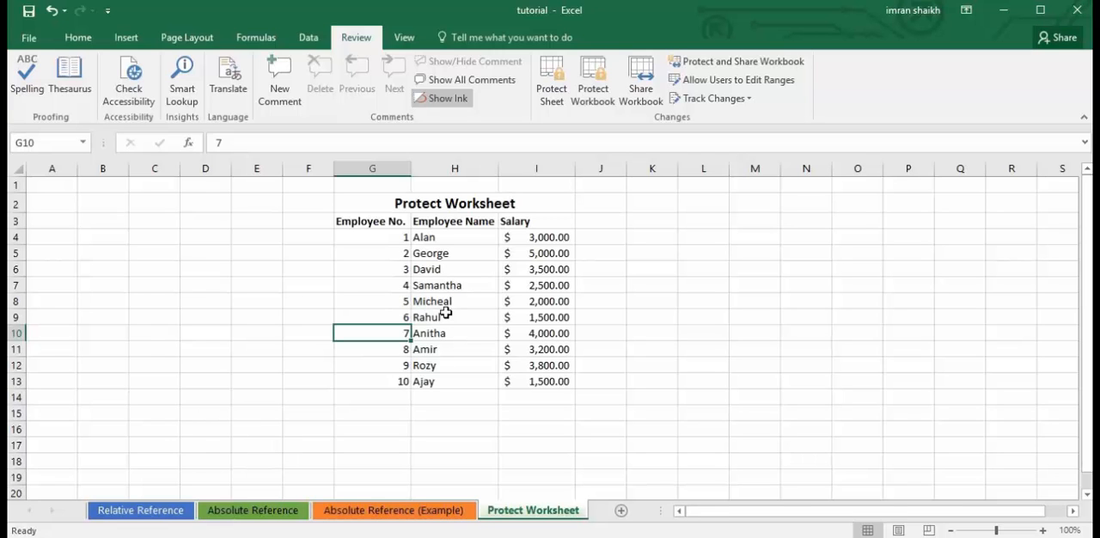
Enter a password for unprotecting the sheet in the Protect Sheet settings and dismiss them without applying protection.
left_click(551, 105)
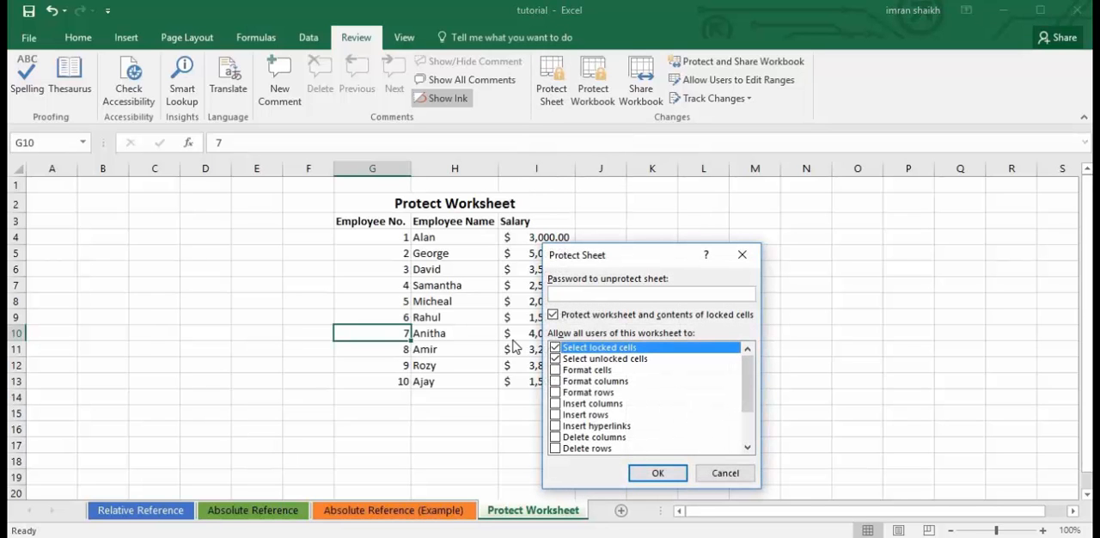
type("•••••••")
left_click(744, 256)
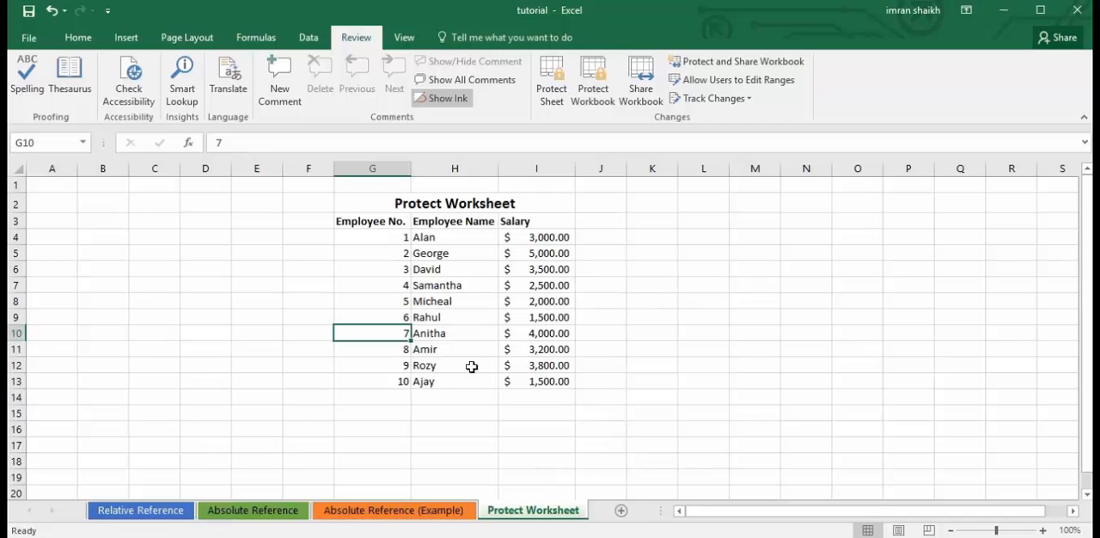
Enter the test text "anything" in cell K7 of the unprotected sheet and clear it again.
left_click(494, 370)
left_click(639, 282)
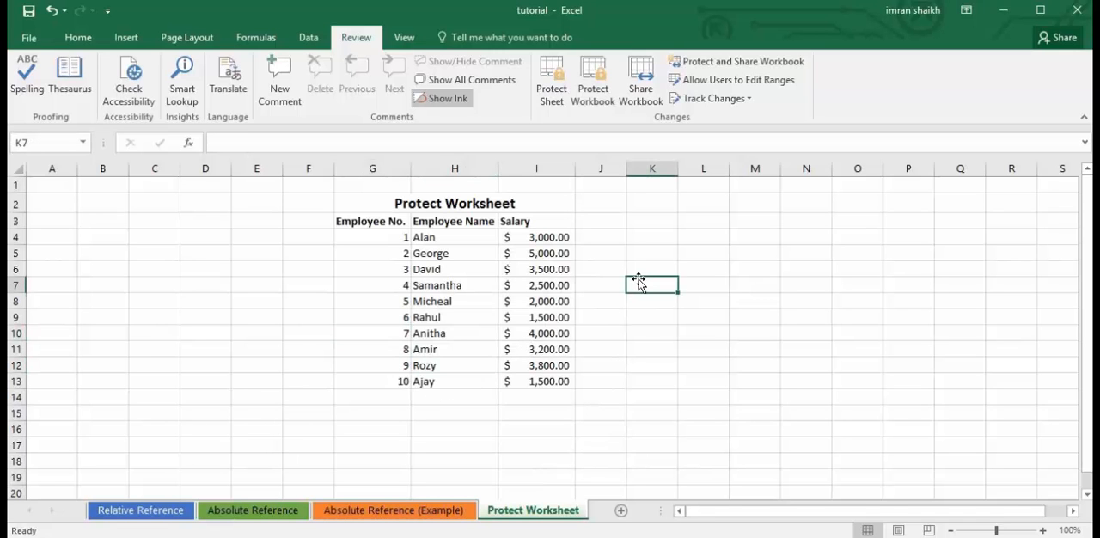
type("an")
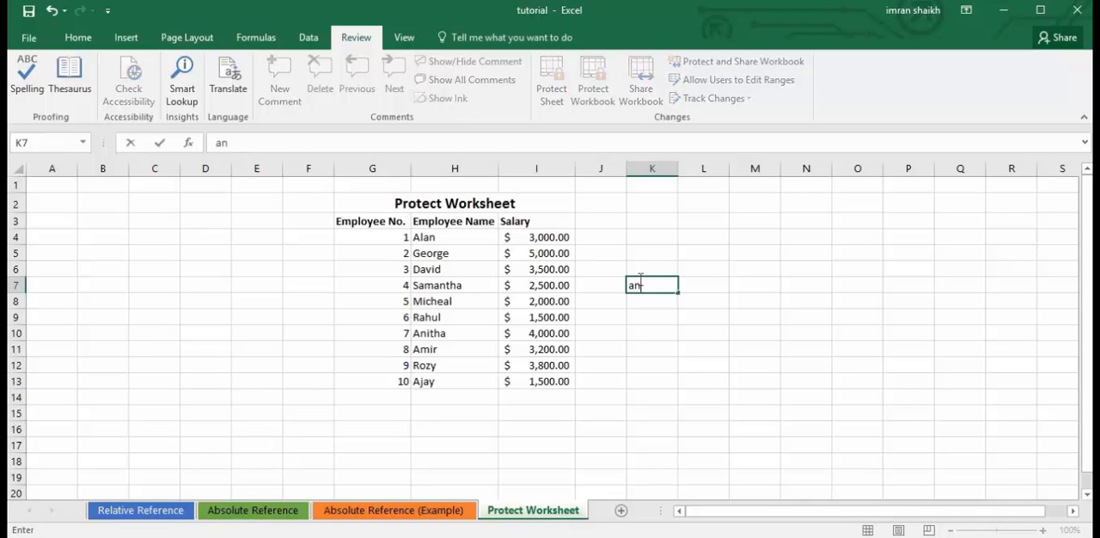
type("ything")
left_click_drag(673, 285, 619, 279)
type("g")
key("BackSpace")
left_click(628, 317)
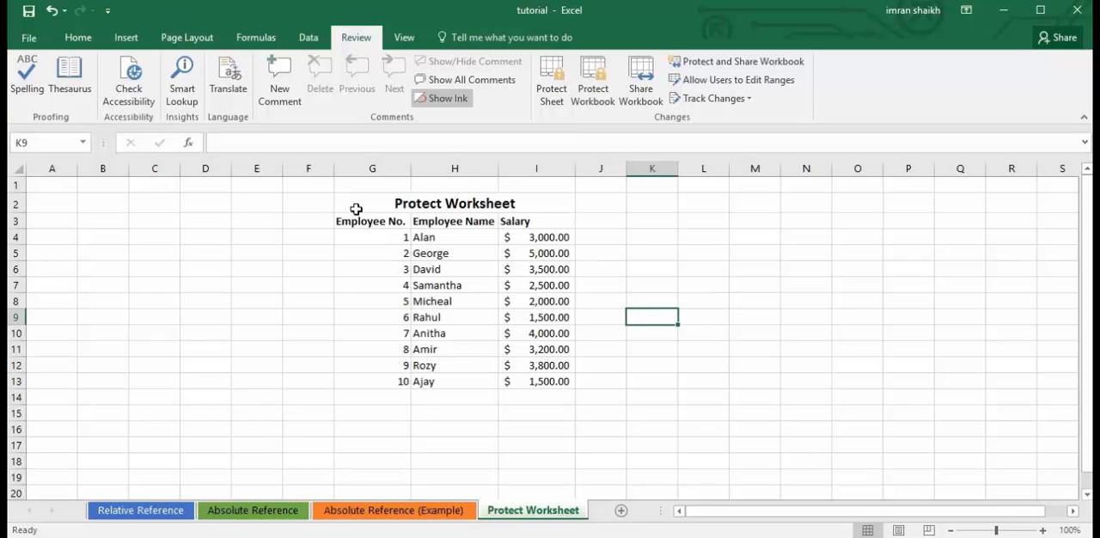
Protect the worksheet and contents of locked cells, entering and confirming the sheet password with the default user permissions.
left_click(561, 99)
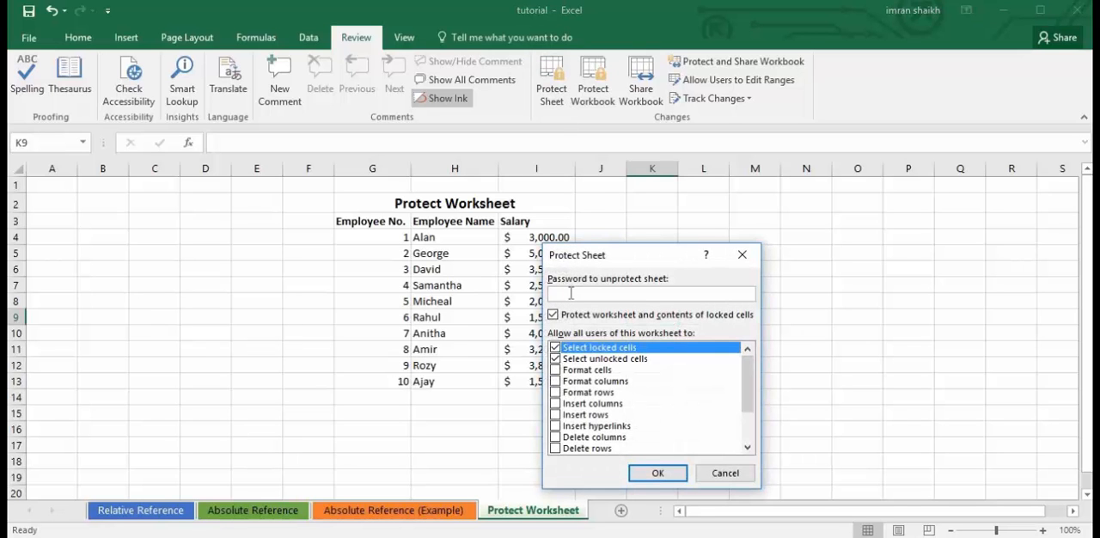
type("1234567")
left_click(658, 476)
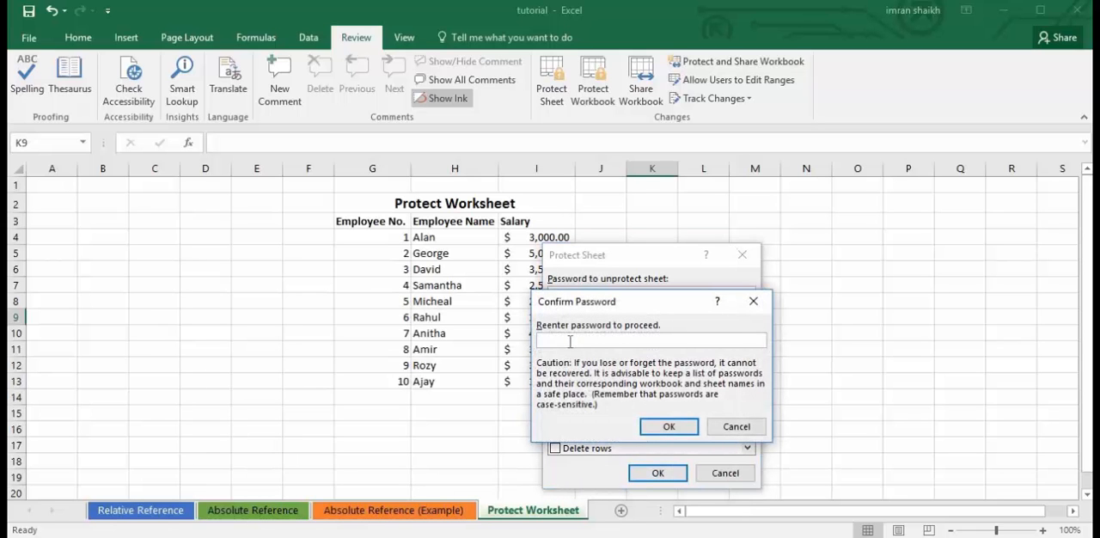
type("•••••••")
left_click(667, 426)
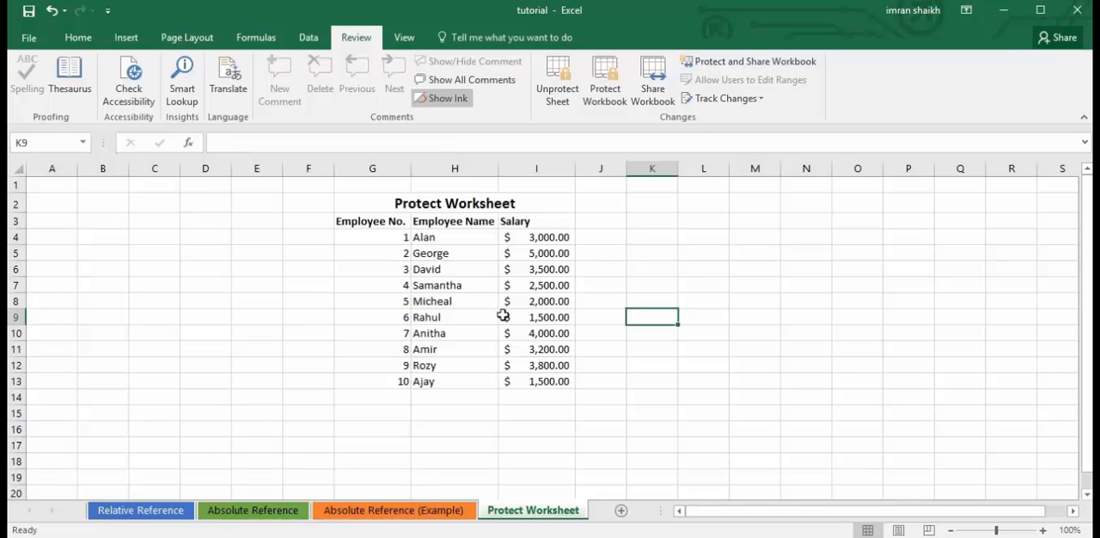
Try twice to edit cell K7 on the protected sheet.
left_click(644, 288)
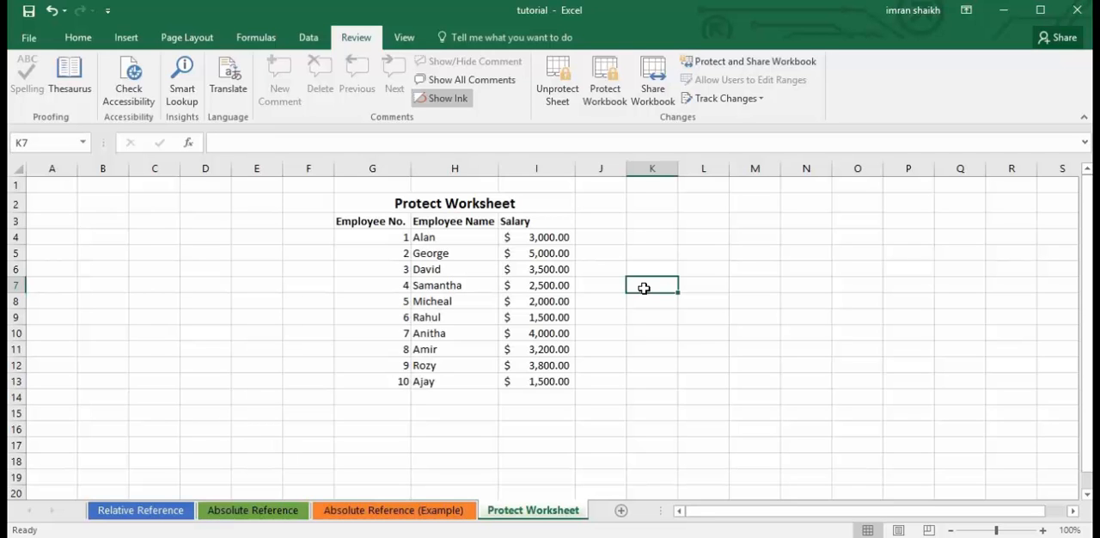
double_click(644, 291)
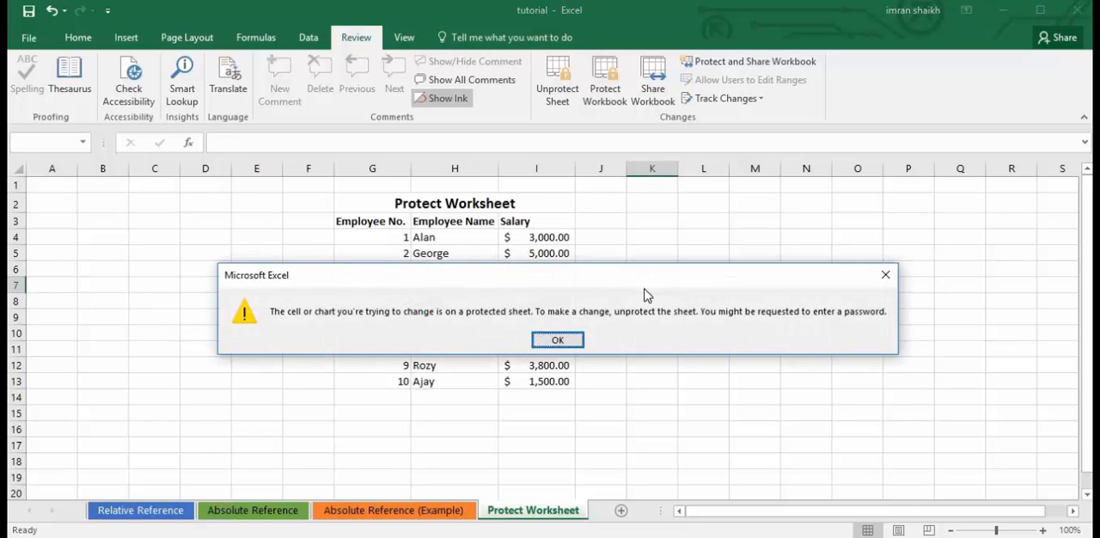
left_click(559, 340)
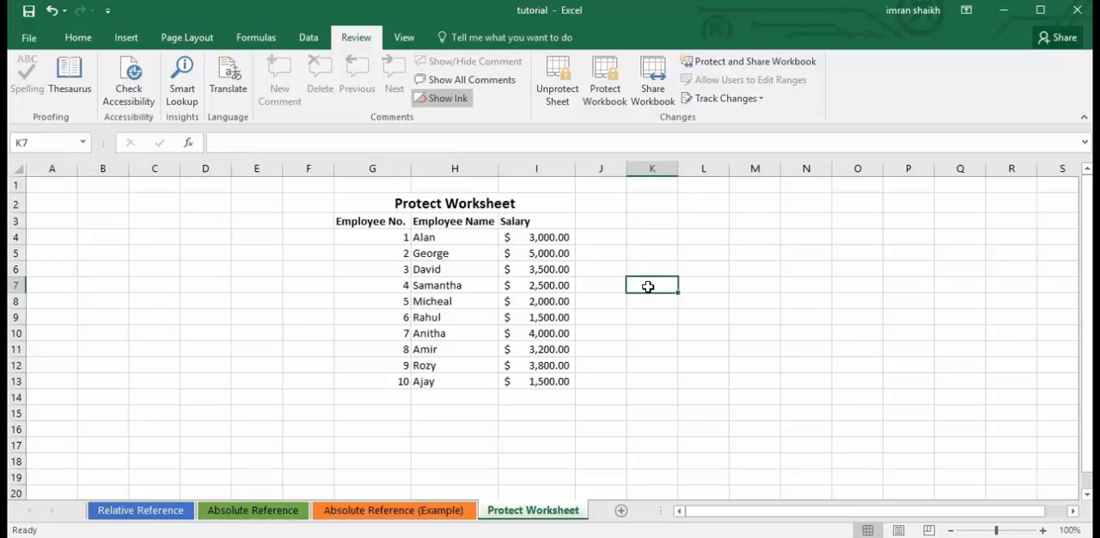
double_click(650, 289)
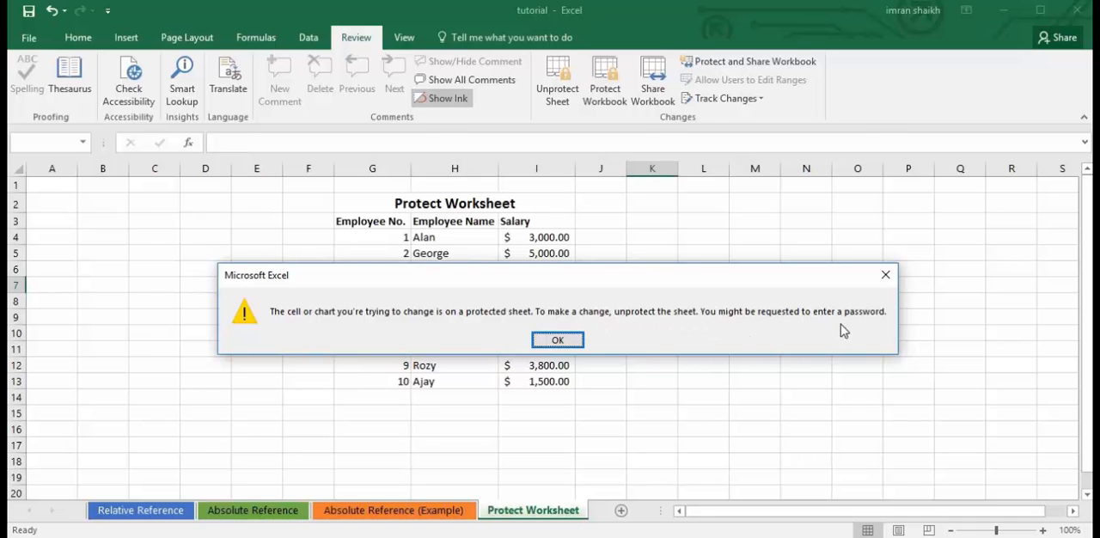
left_click(579, 340)
Examine which commands row 7 offers on the protected sheet, then select the employee name in H7.
left_click(539, 333)
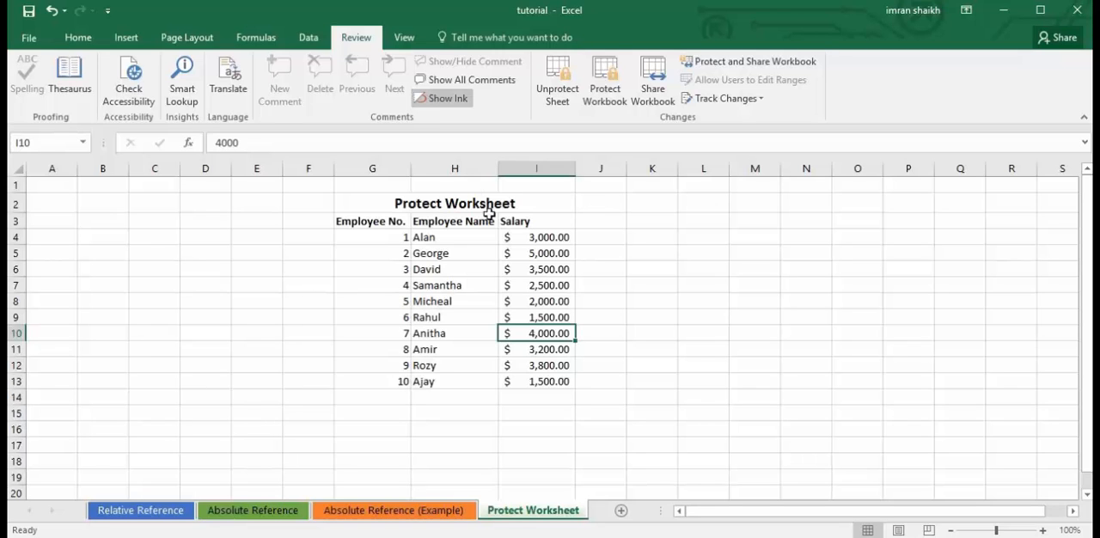
right_click(14, 284)
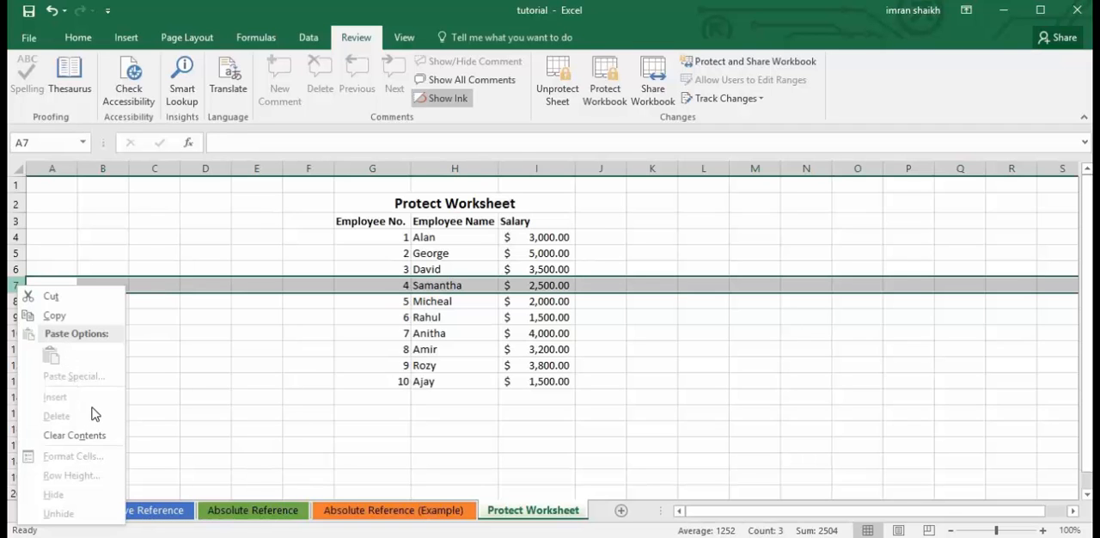
left_click(429, 331)
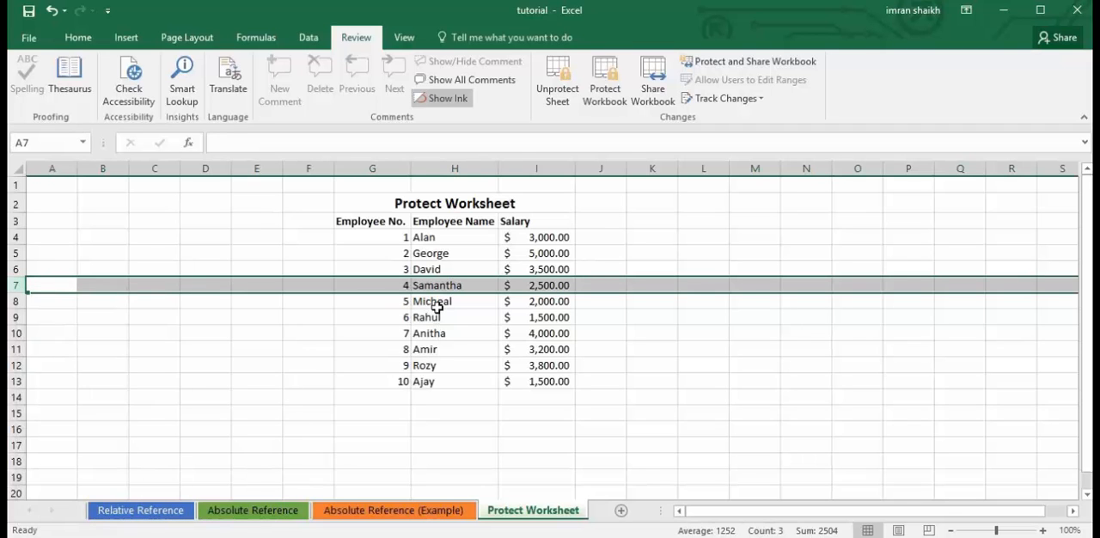
left_click(454, 287)
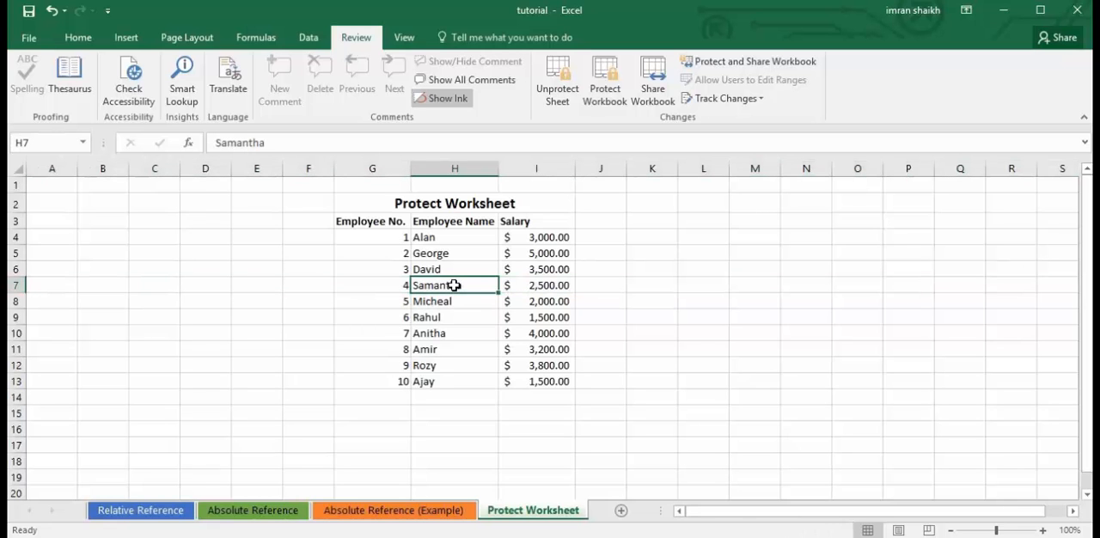
Try to edit the employee name in H7 and unprotect the worksheet by entering the sheet password.
double_click(454, 286)
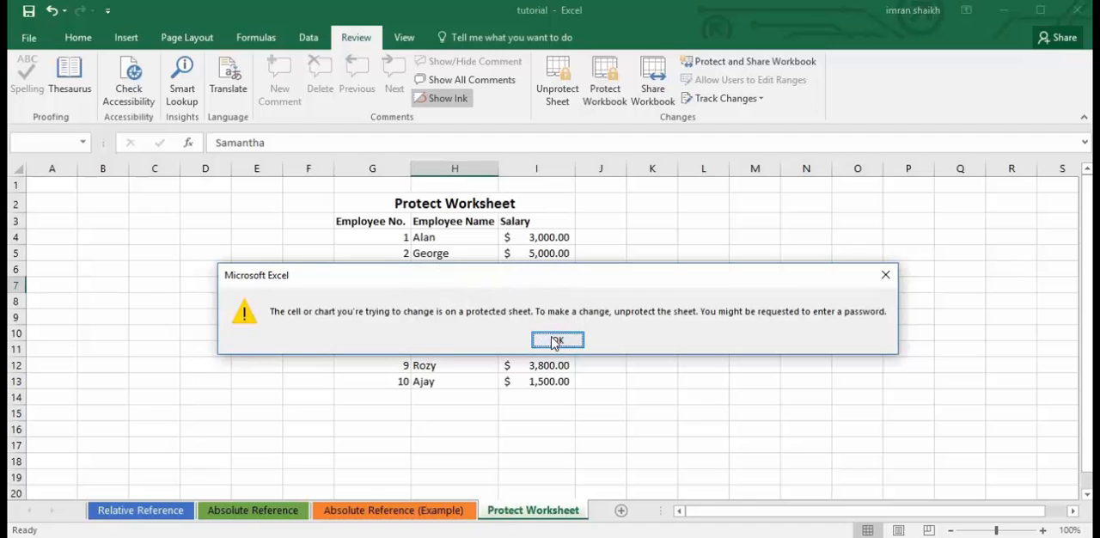
left_click(558, 341)
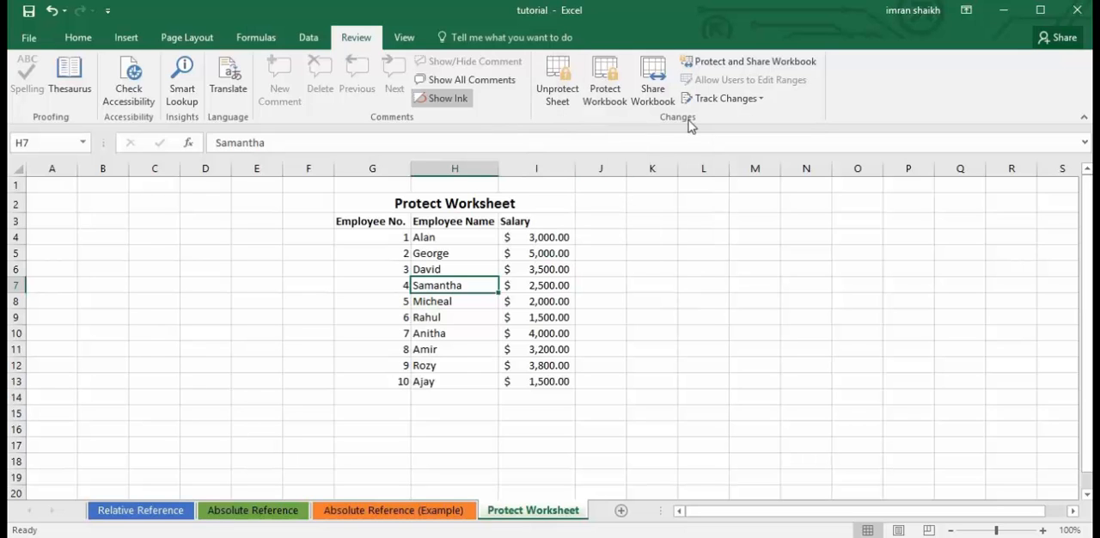
left_click(555, 103)
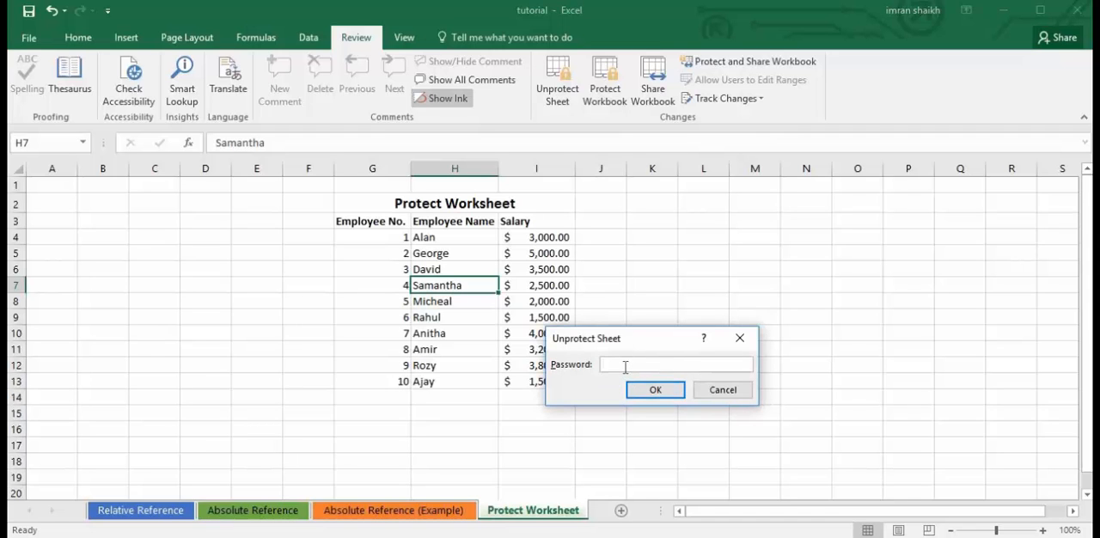
type("•••••••")
left_click(644, 391)
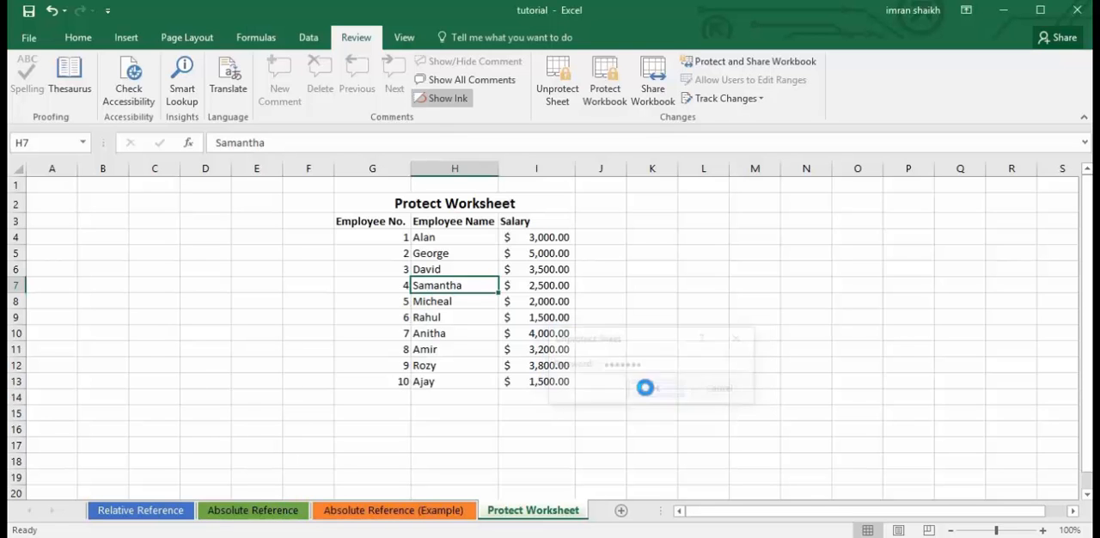
Examine which commands row 12 offers on the unprotected sheet.
left_click(532, 298)
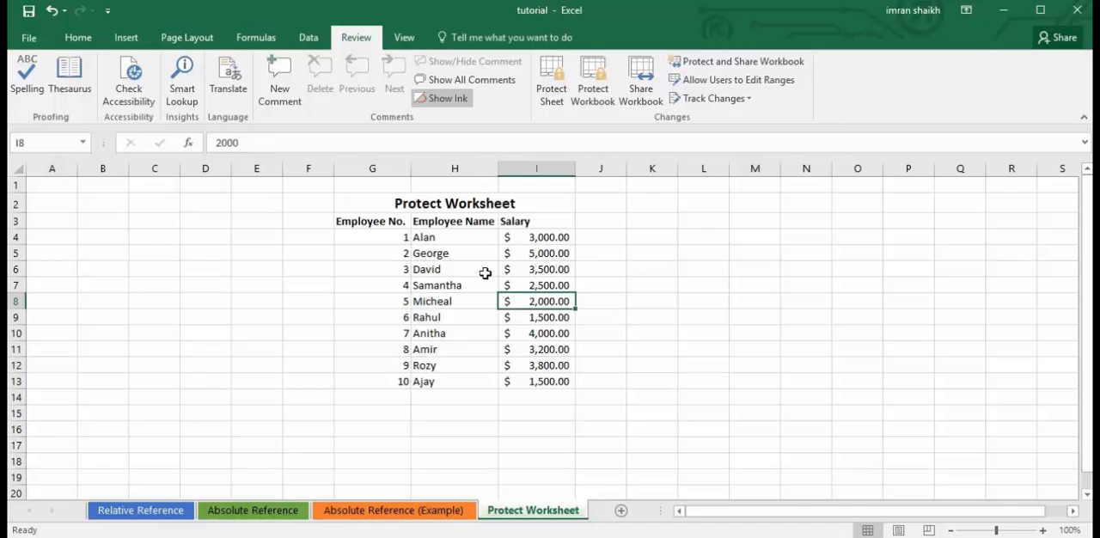
right_click(20, 365)
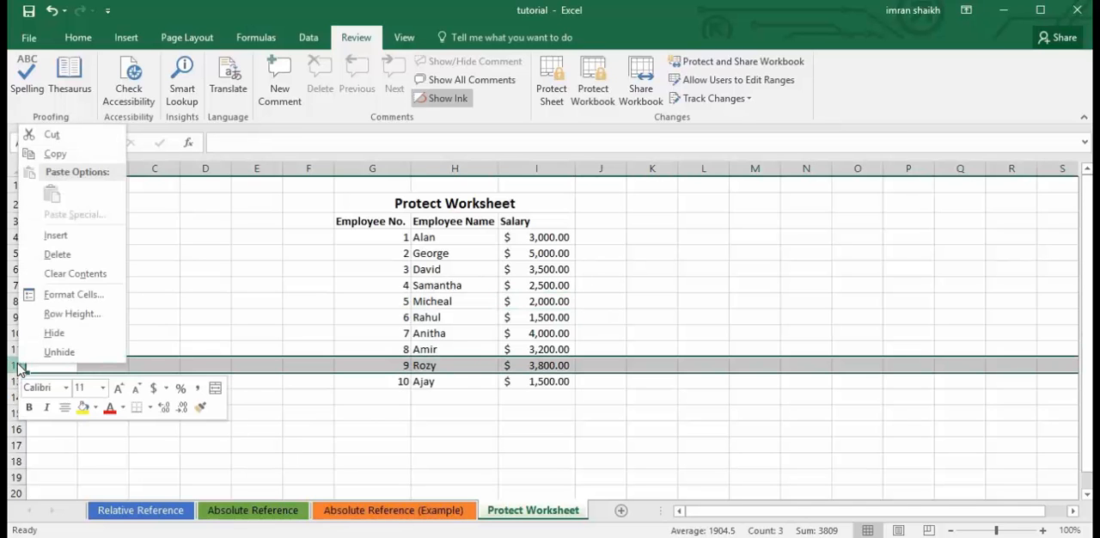
left_click(57, 256)
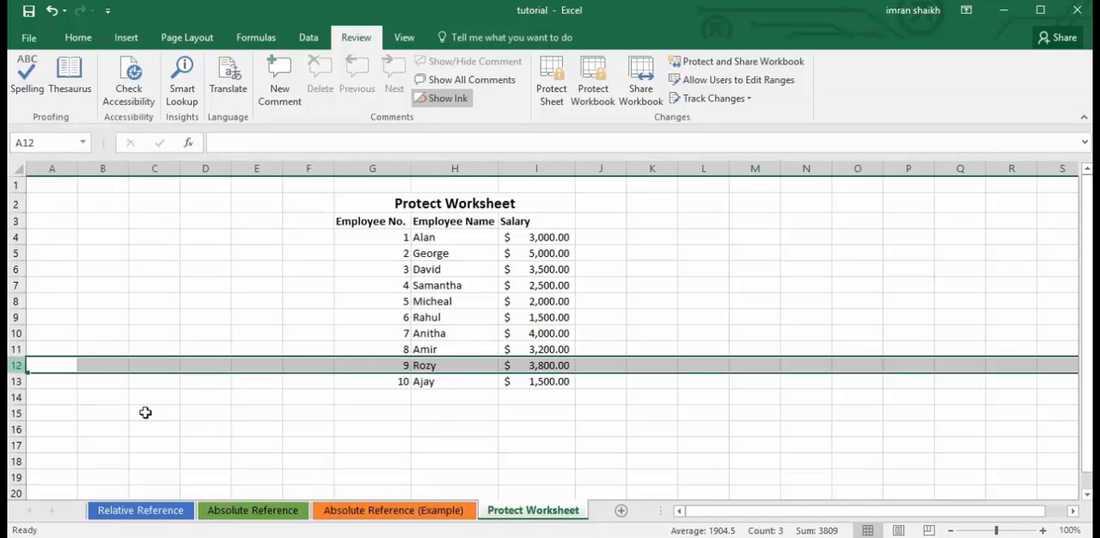
left_click(402, 365)
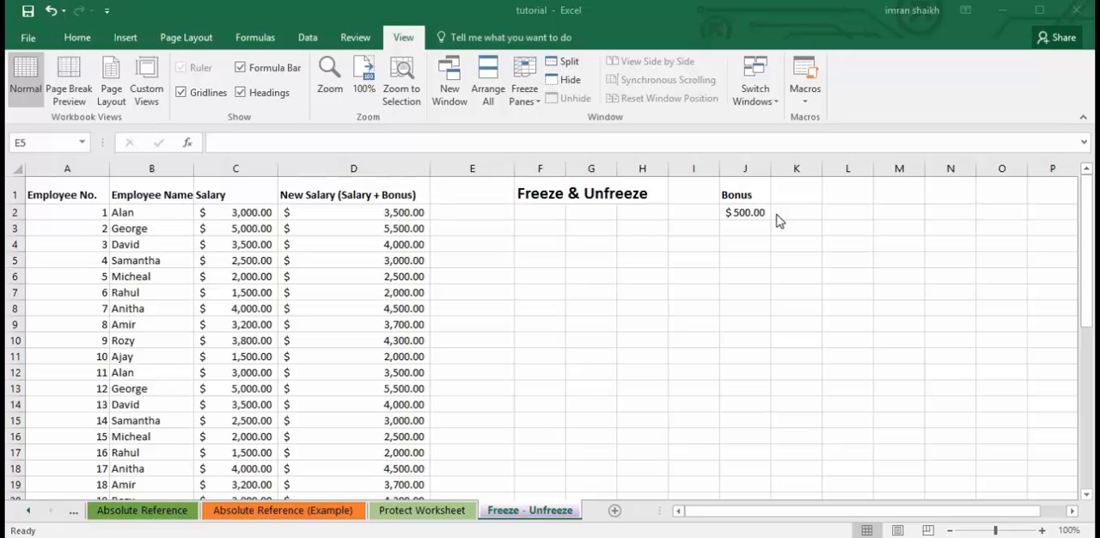
left_click(577, 285)
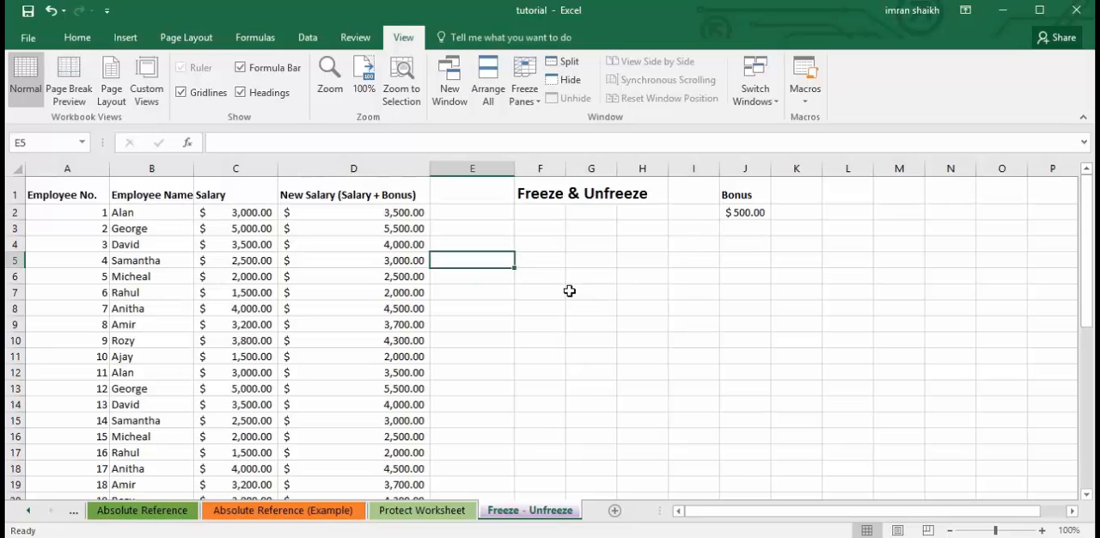
left_click(570, 292)
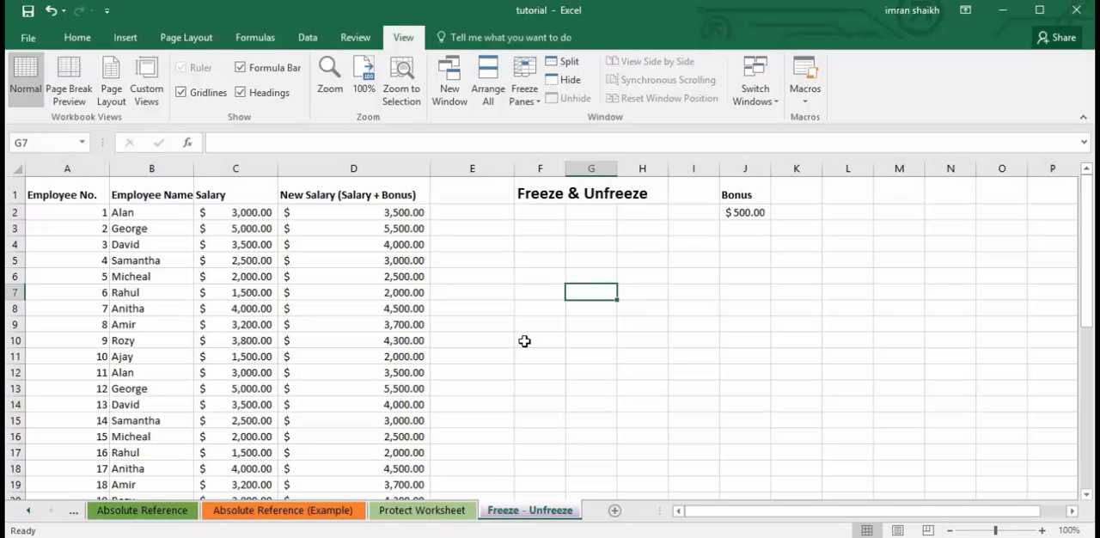
left_click(573, 225)
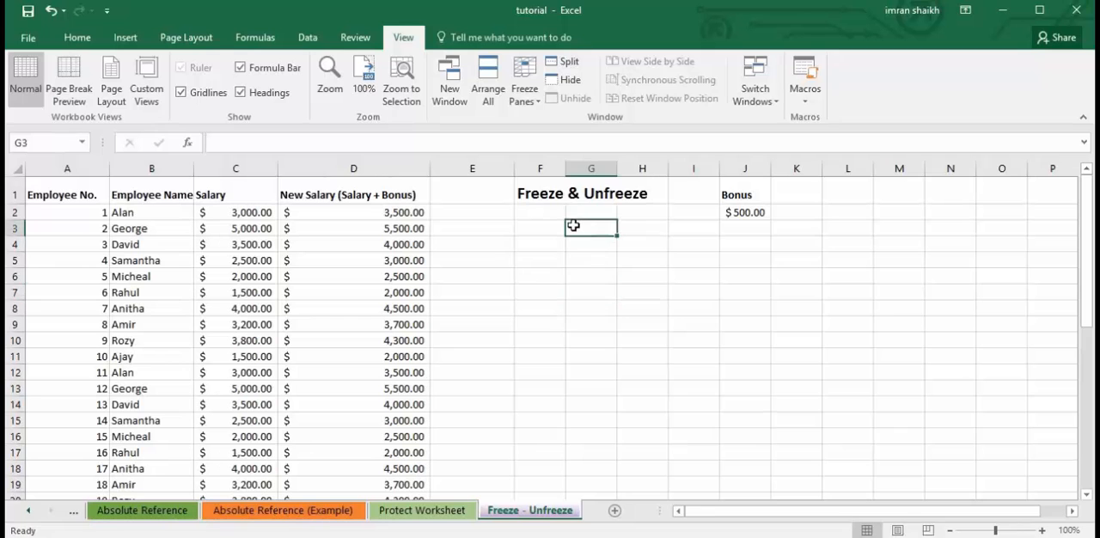
left_click(566, 196)
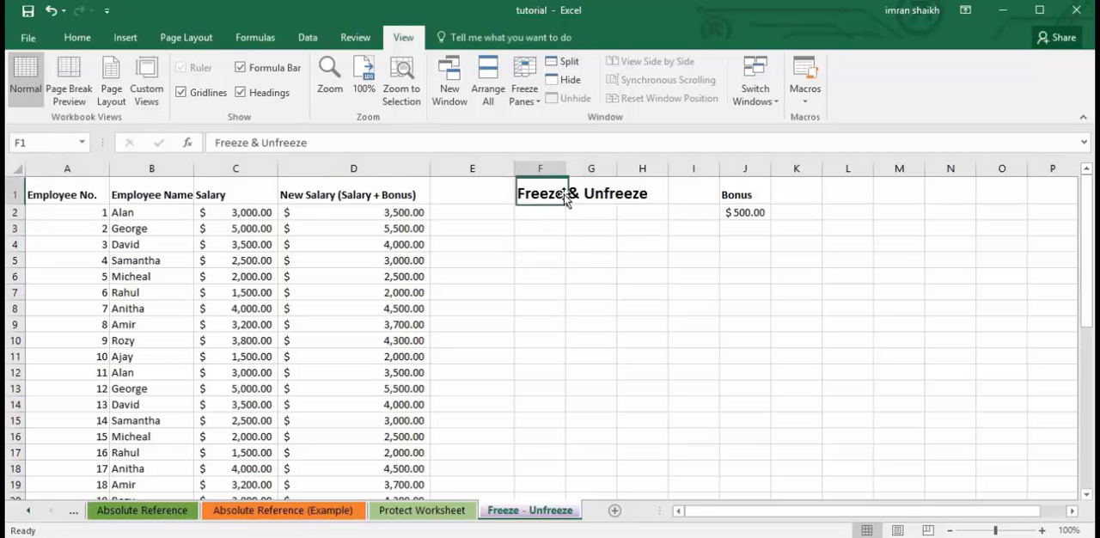
left_click(515, 277)
left_click(566, 199)
left_click(454, 324)
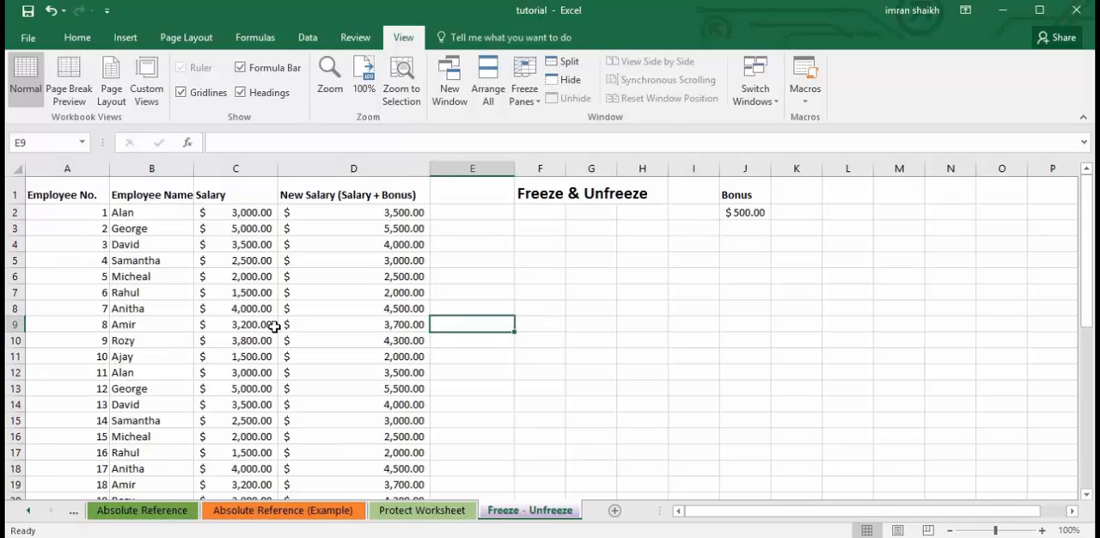
Examine whether the column headings in row 1 stay in view while moving through the employee salary list.
left_click(404, 355)
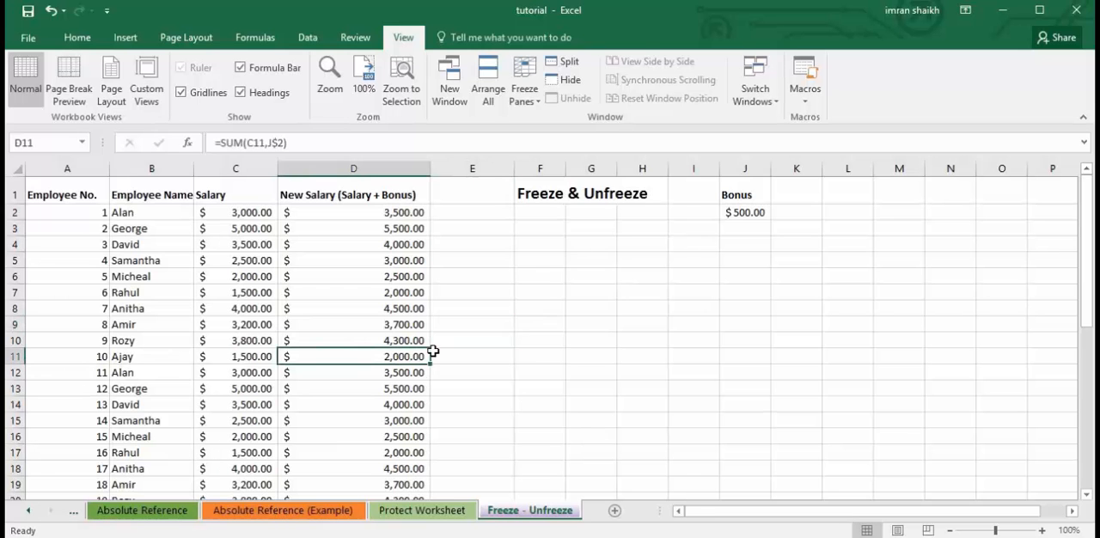
scroll(519, 350, "down", 2)
scroll(519, 351, "down", 3)
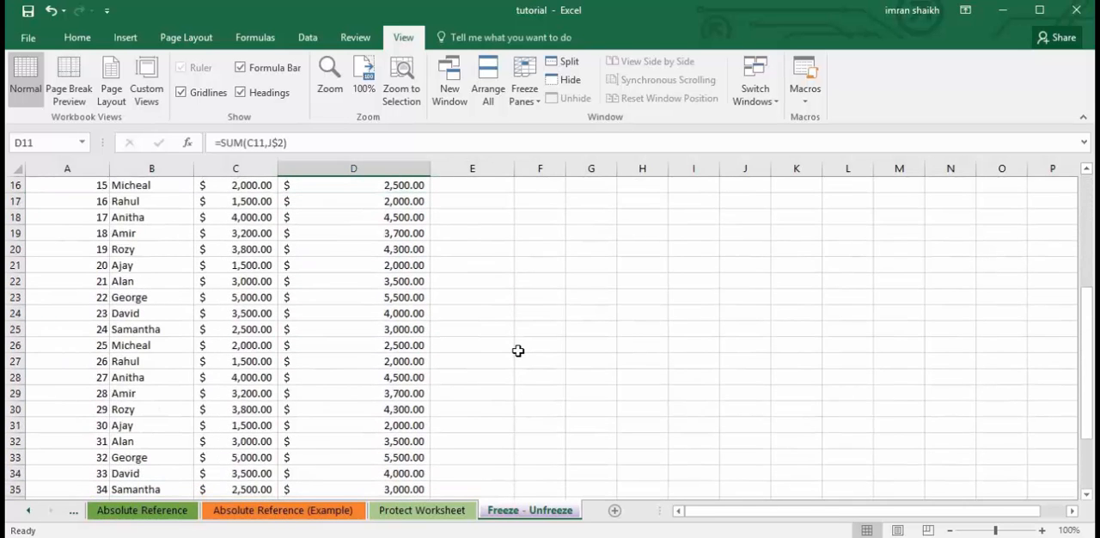
scroll(518, 351, "up", 1)
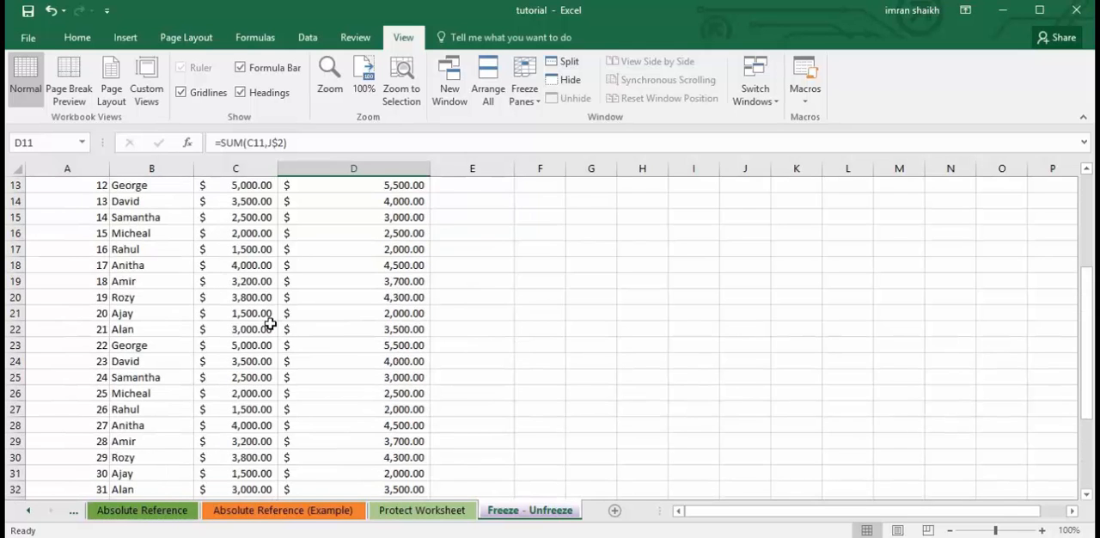
scroll(271, 323, "up", 4)
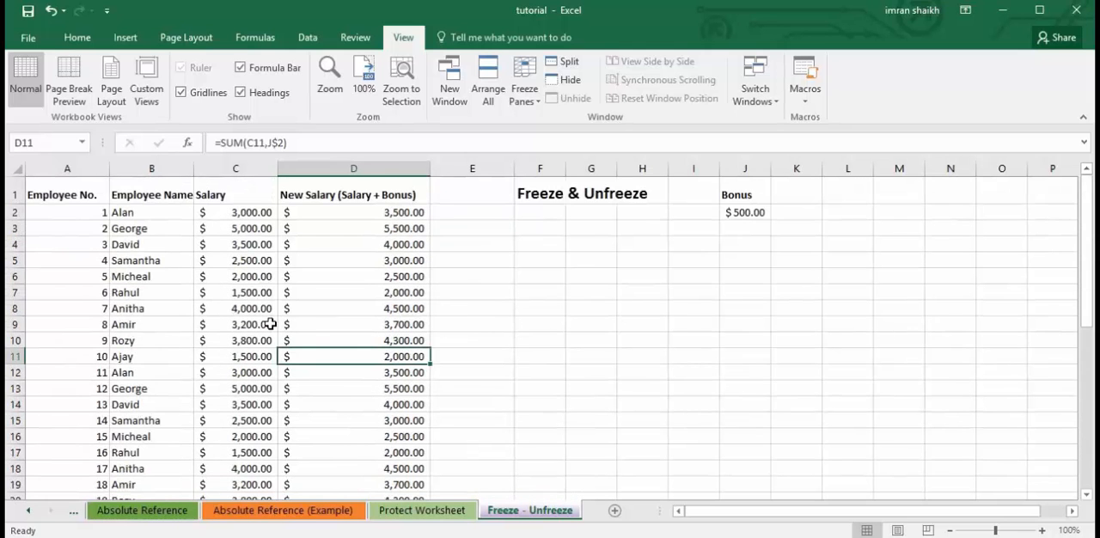
left_click(13, 195)
scroll(498, 350, "down", 5)
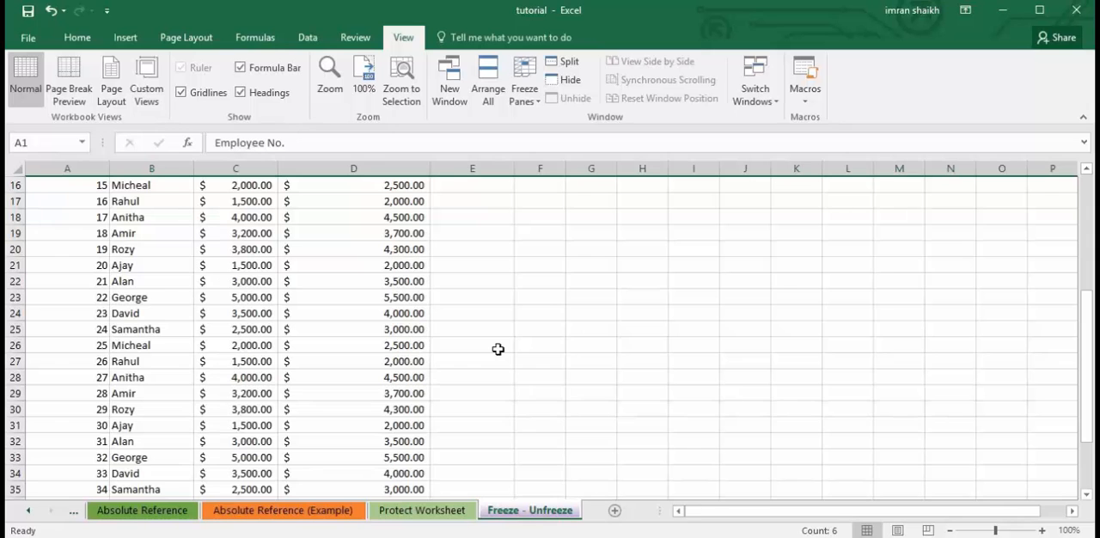
scroll(498, 348, "down", 4)
scroll(267, 341, "up", 1)
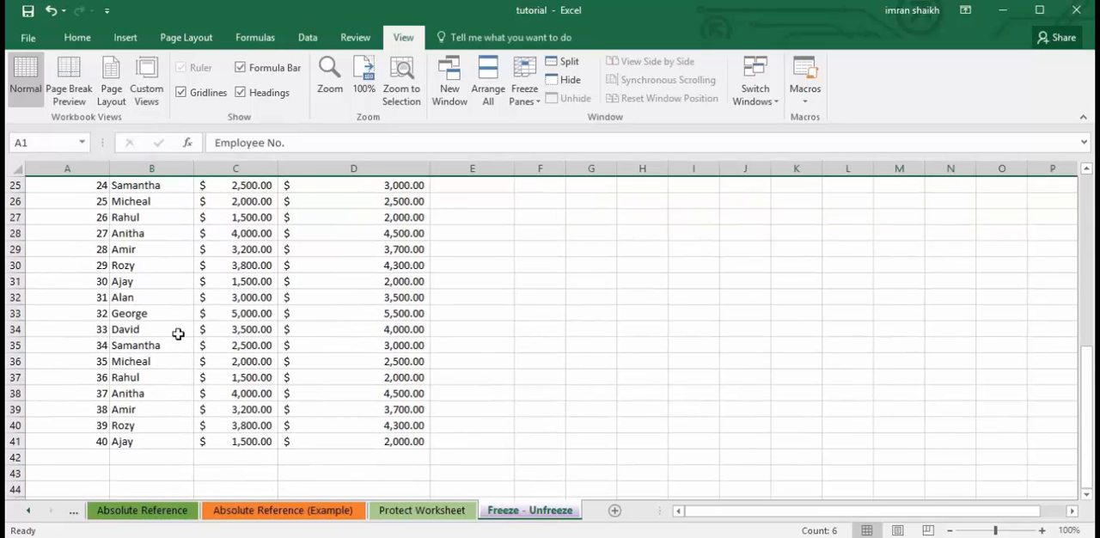
Compare the name, salary and new salary cells around rows 32 to 34 with the headings in row 1.
left_click(146, 331)
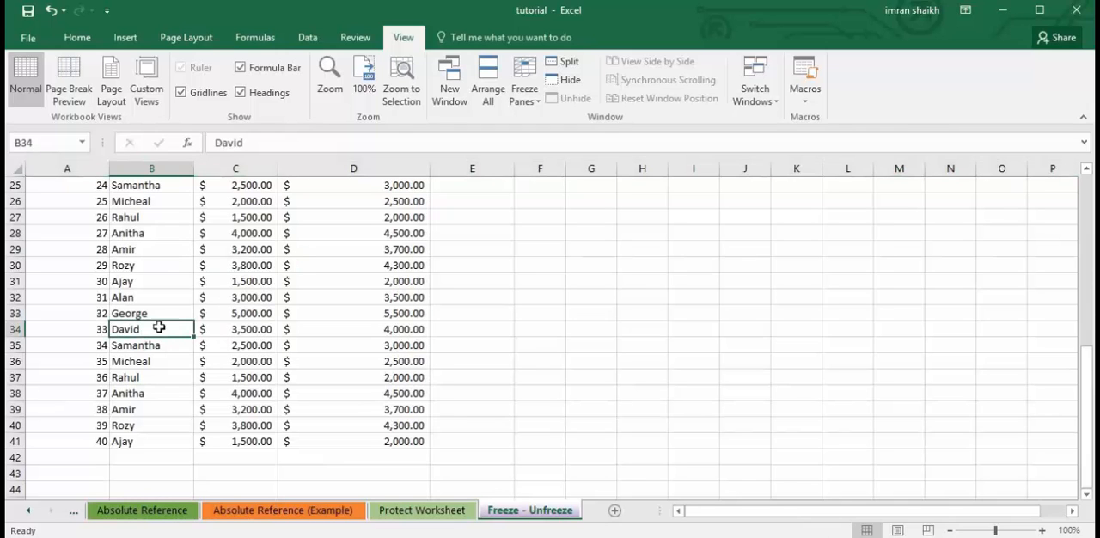
left_click(140, 301)
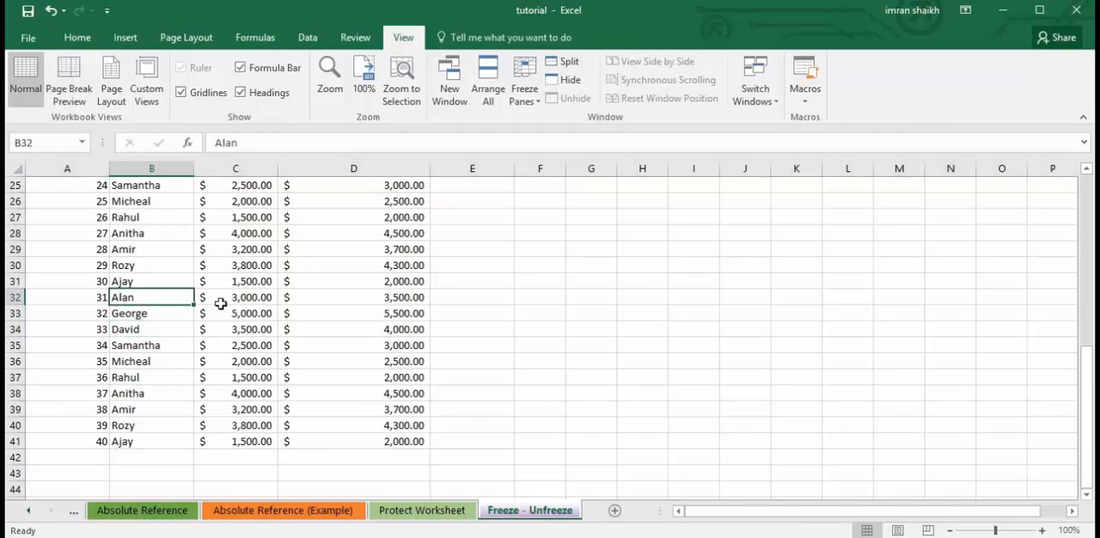
left_click(221, 302)
left_click(356, 300)
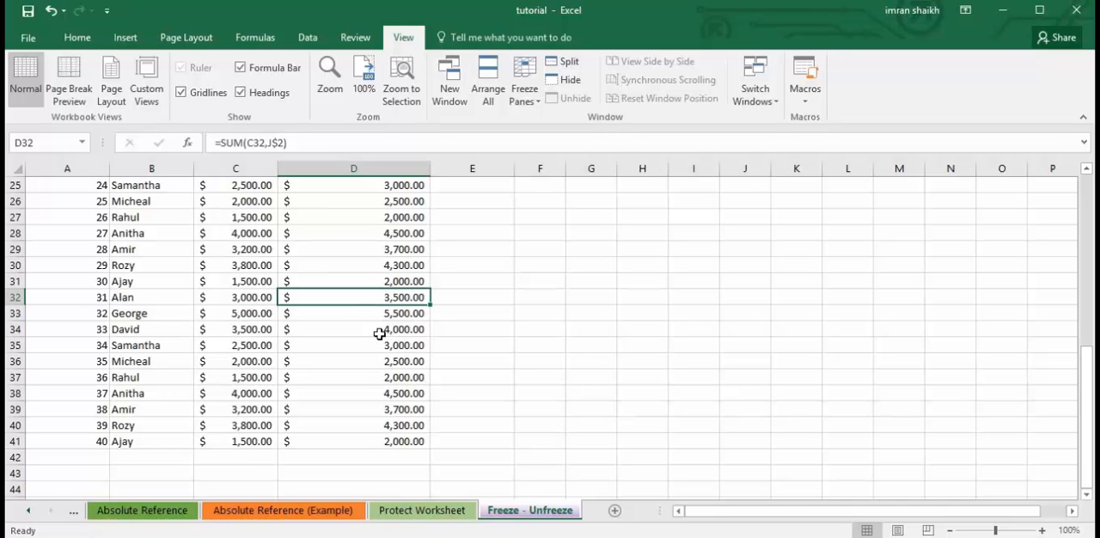
scroll(379, 333, "up", 8)
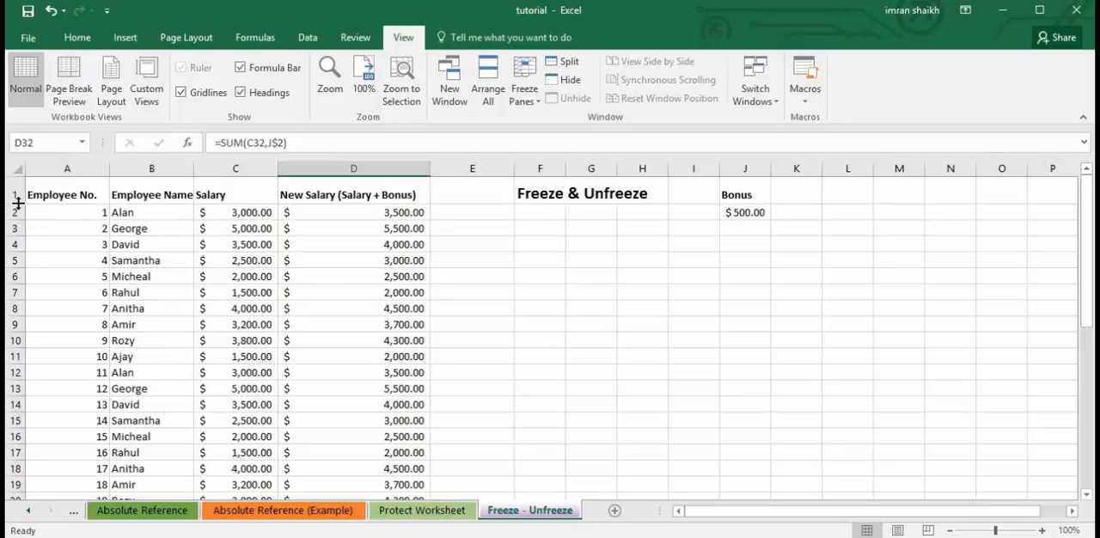
scroll(343, 326, "down", 3)
scroll(342, 325, "down", 1)
scroll(342, 326, "up", 4)
Freeze the top row containing the column headings with Freeze Top Row.
left_click(12, 194)
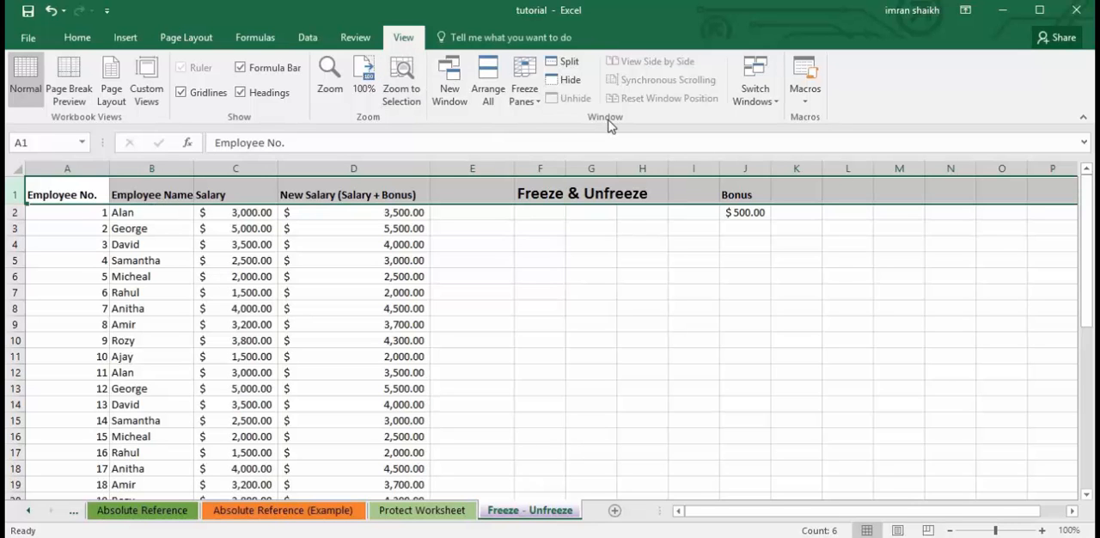
left_click(532, 101)
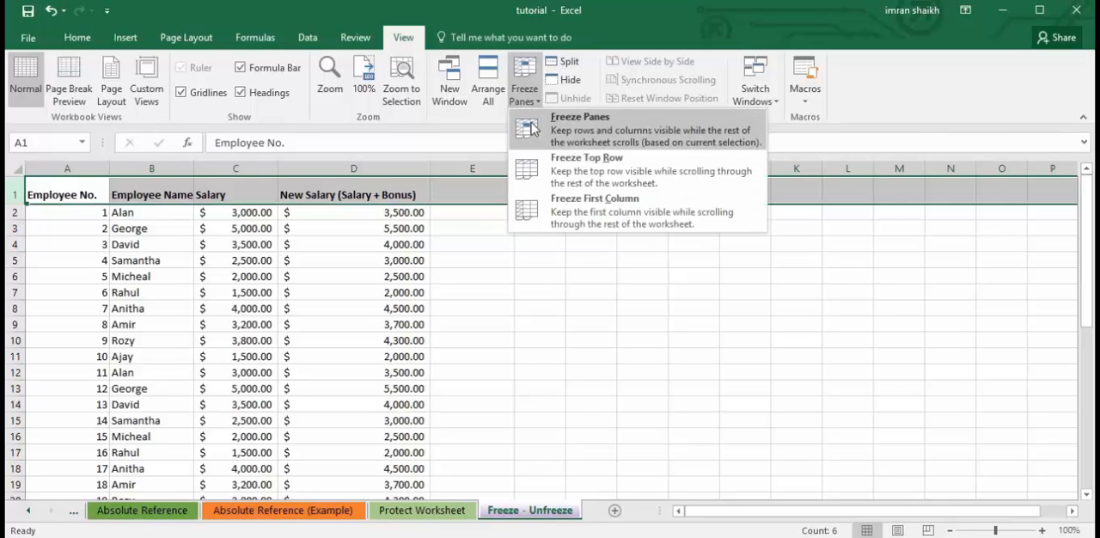
left_click(591, 170)
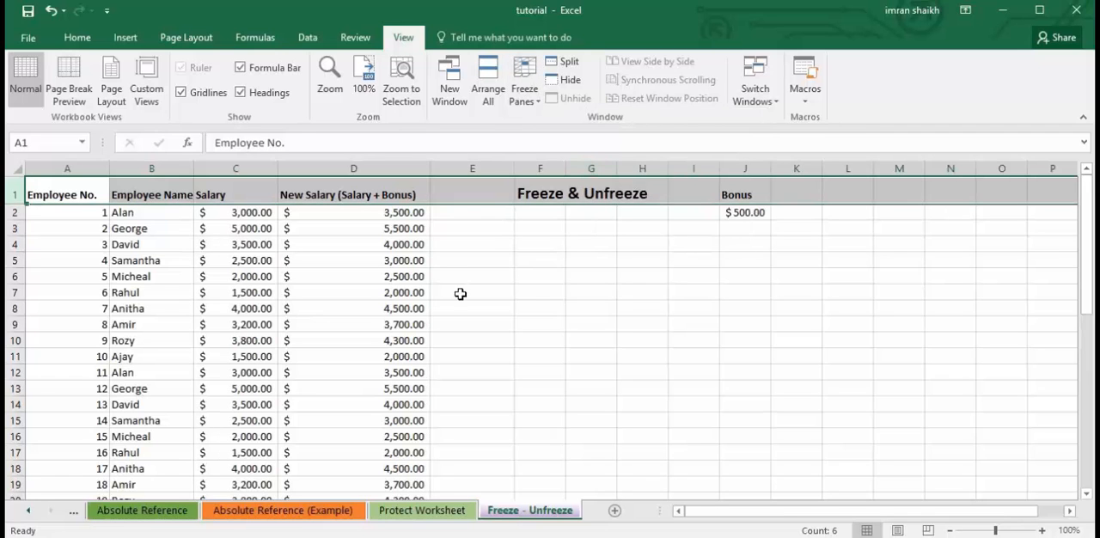
Check the frozen heading row against records further down the list, including cells B33, C32 and D31, and past the last employee.
left_click(417, 280)
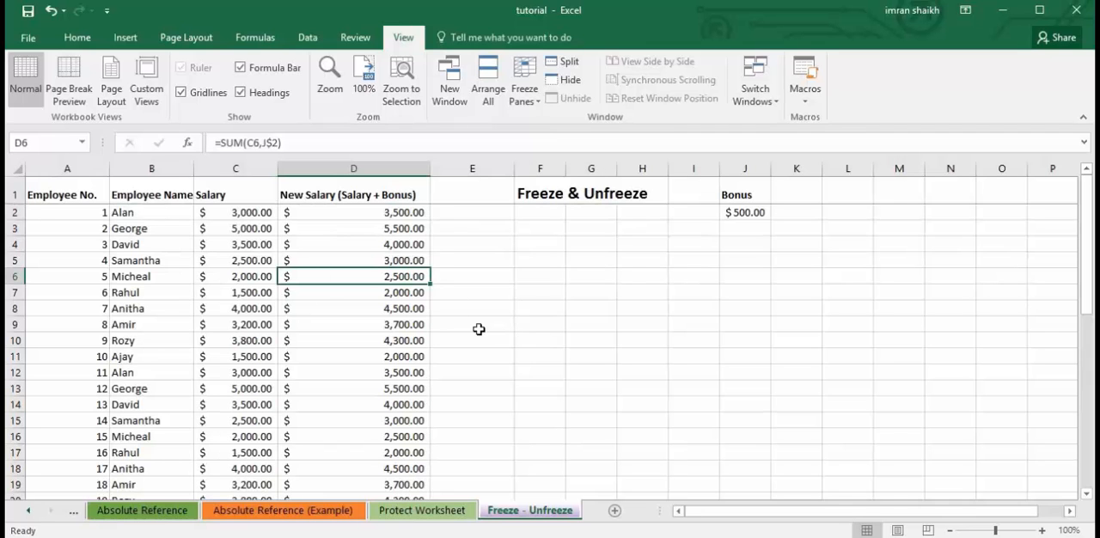
scroll(478, 329, "down", 2)
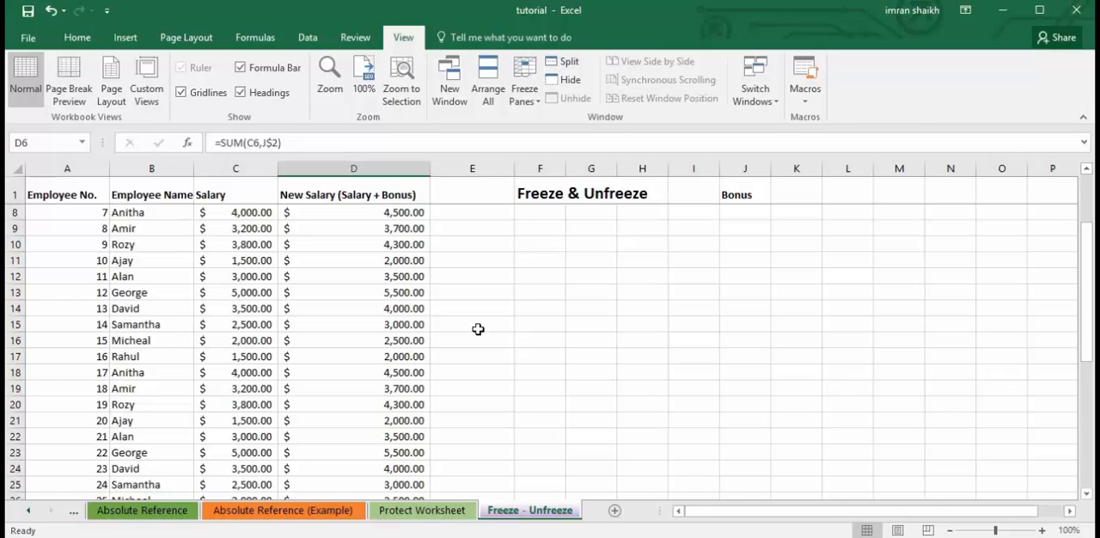
scroll(478, 329, "down", 3)
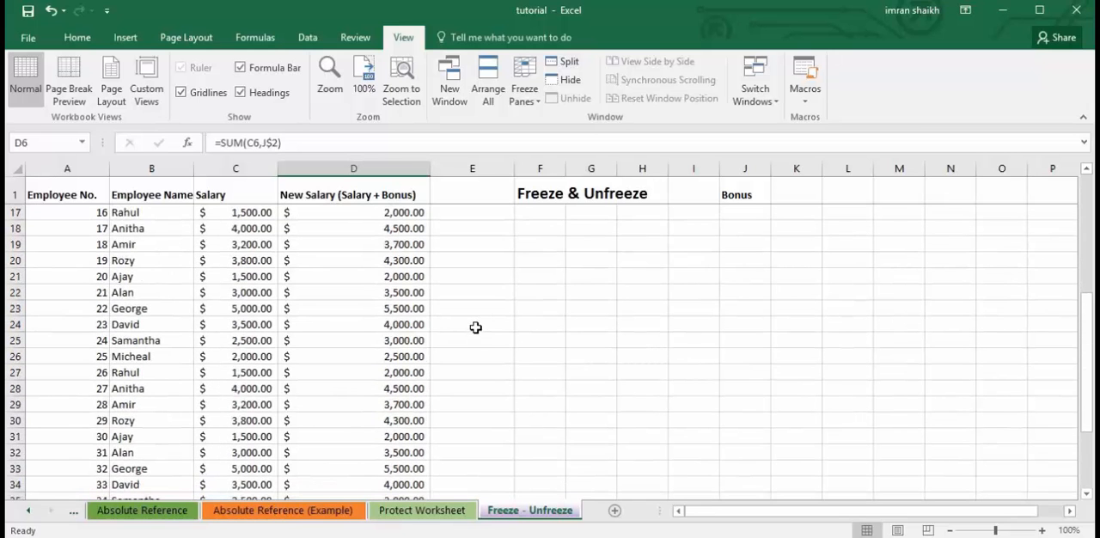
scroll(354, 320, "down", 1)
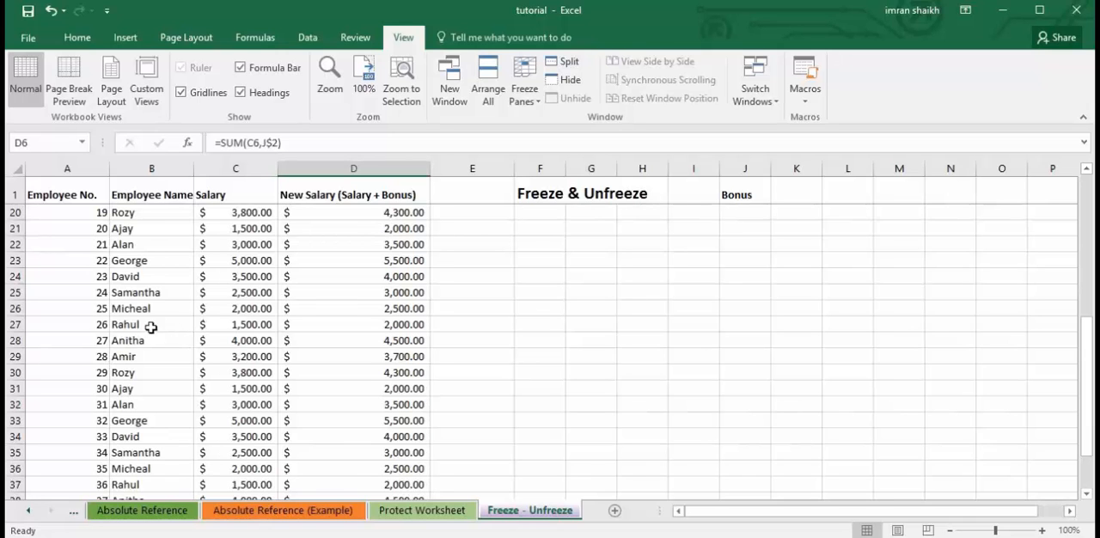
left_click(146, 418)
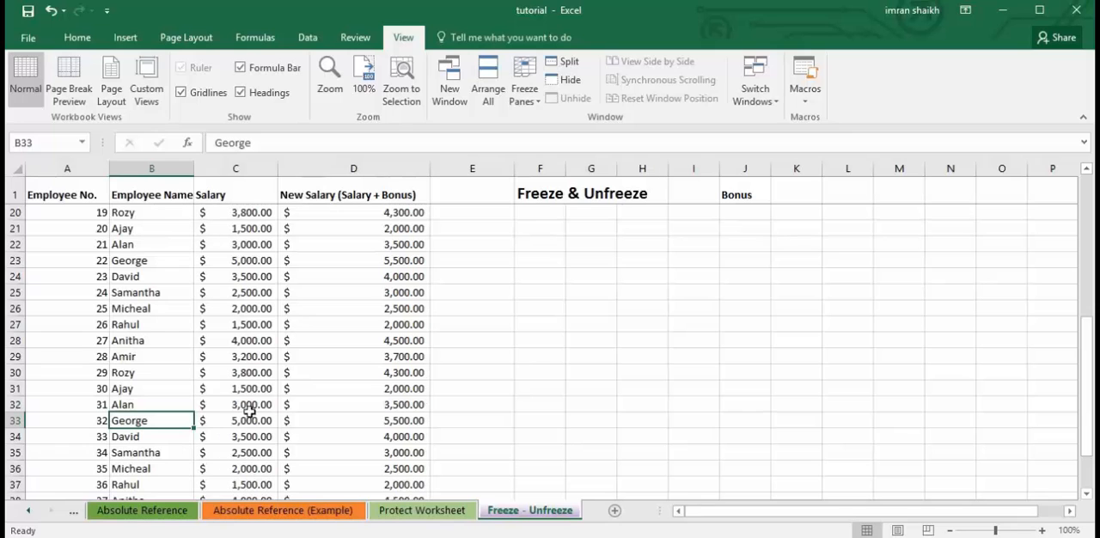
left_click(256, 406)
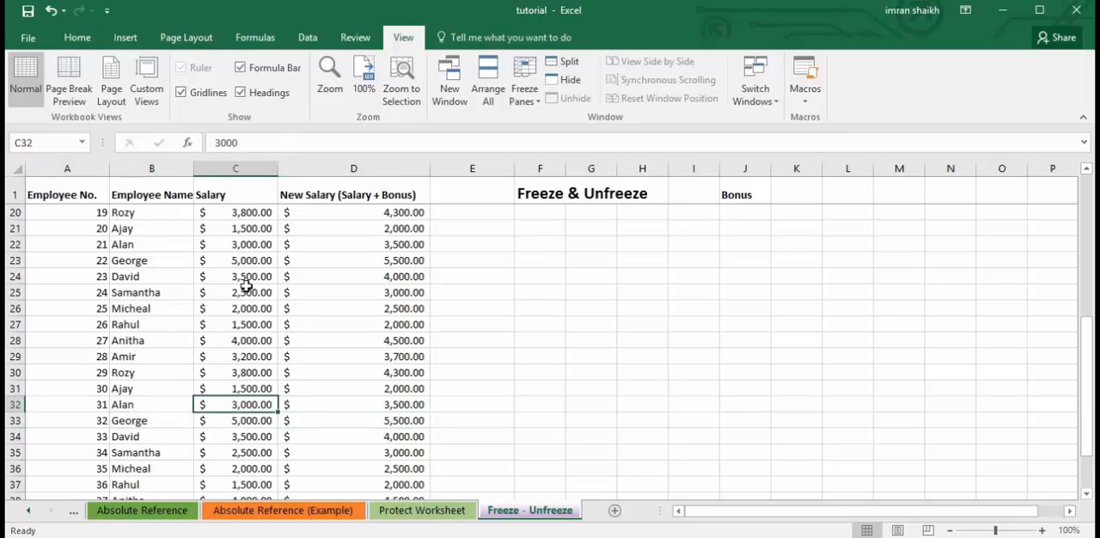
left_click(352, 388)
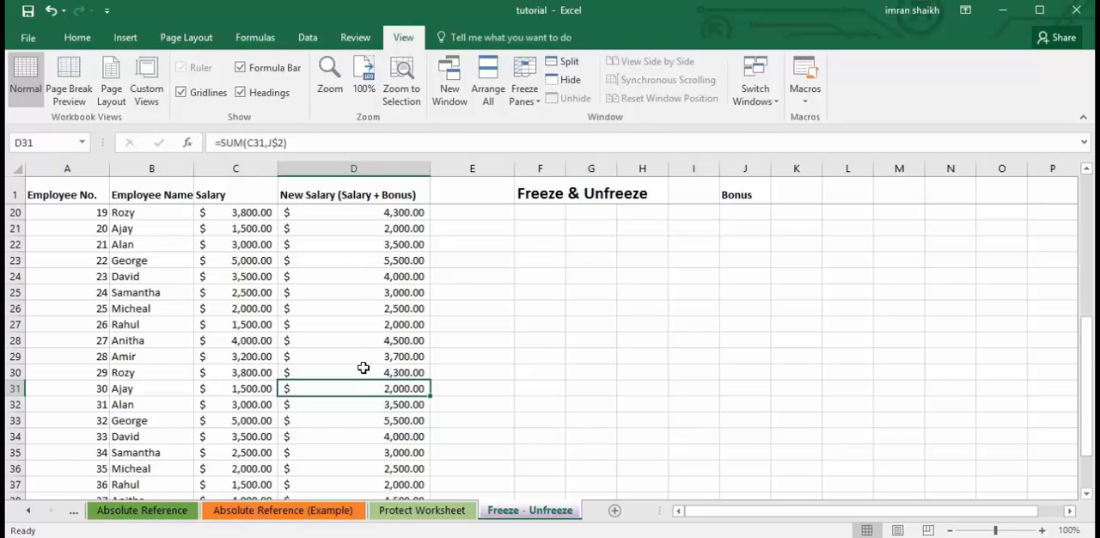
scroll(399, 338, "down", 7)
scroll(399, 338, "down", 1)
scroll(399, 338, "down", 3)
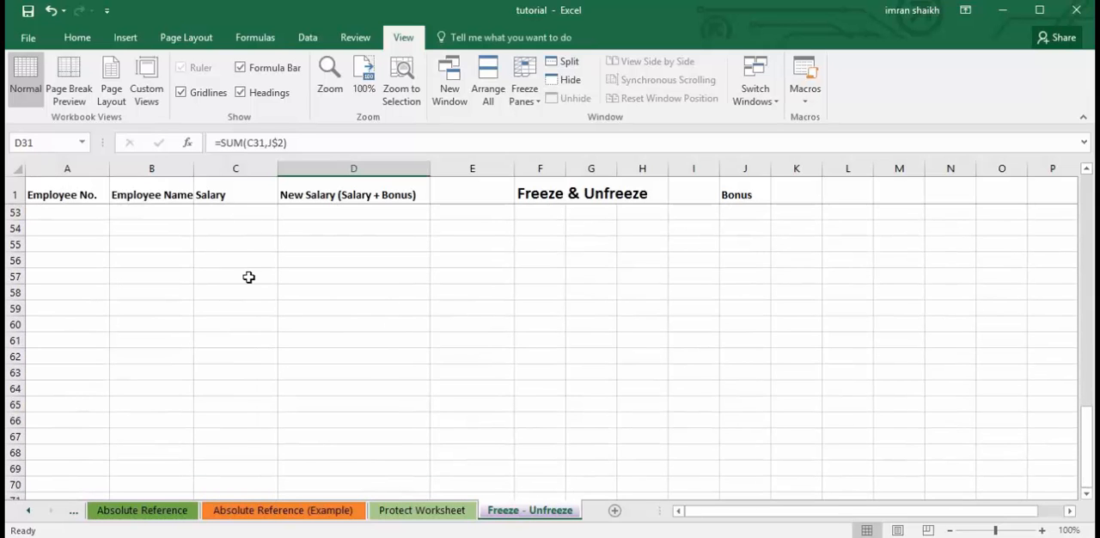
Unfreeze the heading row of the employee salary list with Unfreeze Panes and select cell E6.
scroll(206, 259, "up", 17)
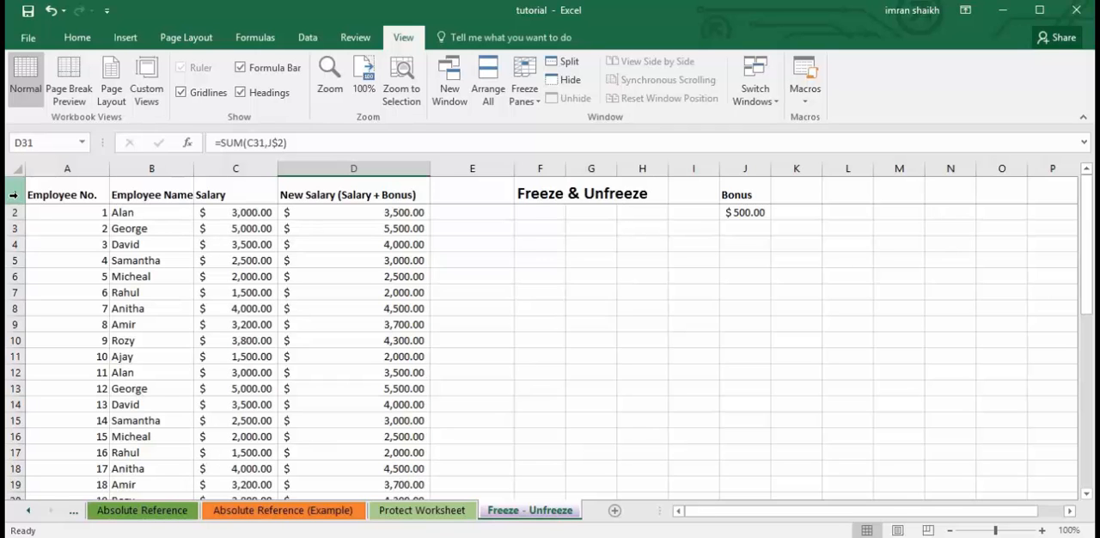
scroll(155, 306, "down", 5)
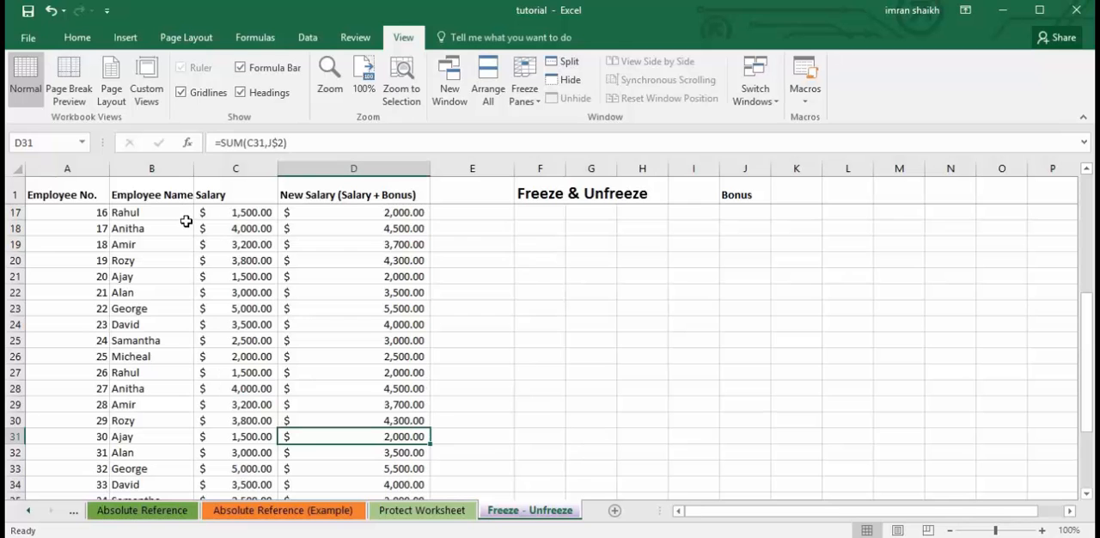
scroll(247, 294, "down", 4)
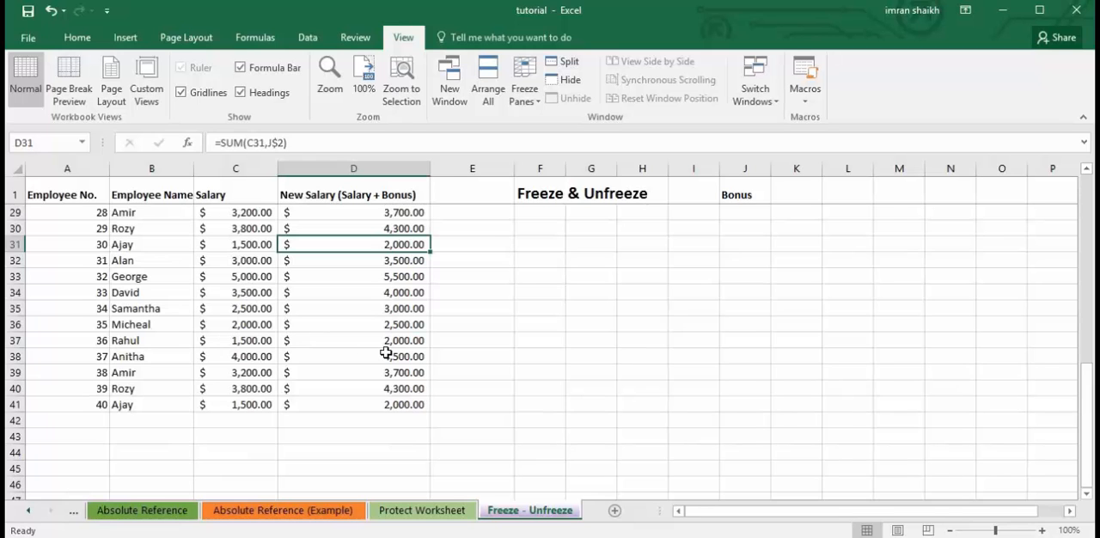
scroll(383, 347, "up", 9)
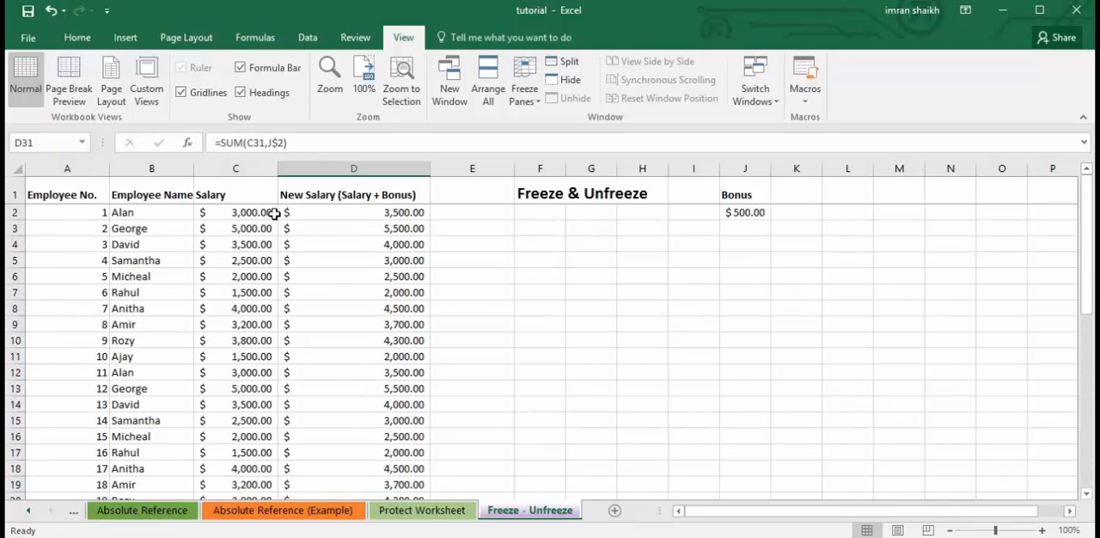
left_click(13, 193)
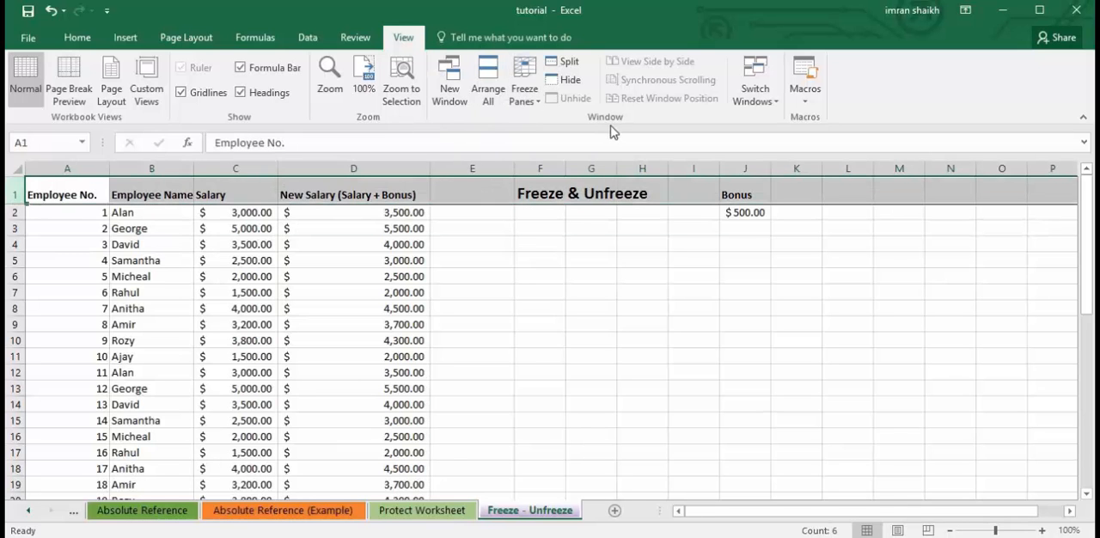
left_click(533, 101)
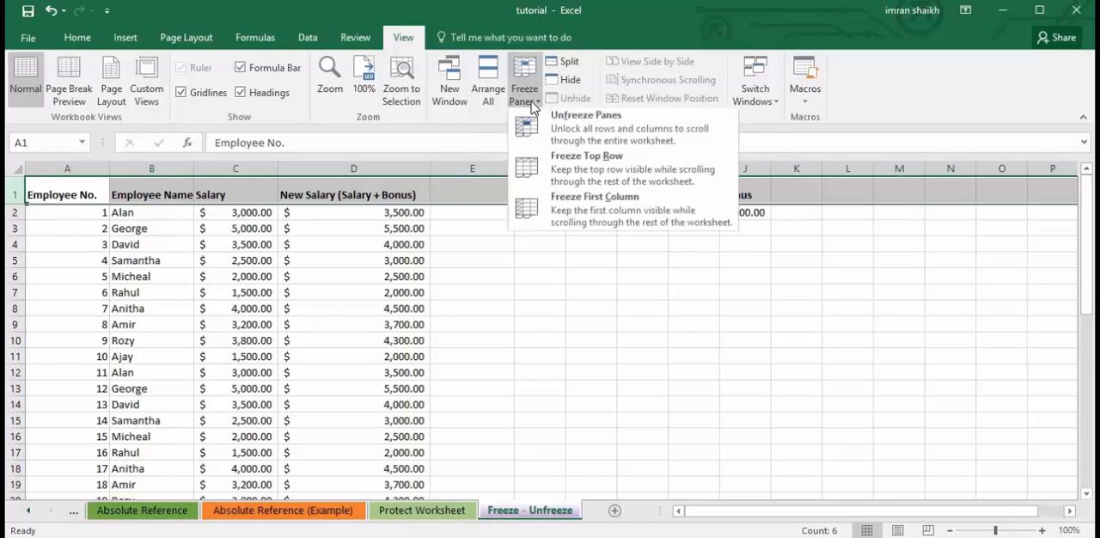
left_click(581, 134)
left_click(506, 273)
Check whether the column headings in row 1 move with the rest of the unfrozen employee list.
scroll(508, 274, "down", 4)
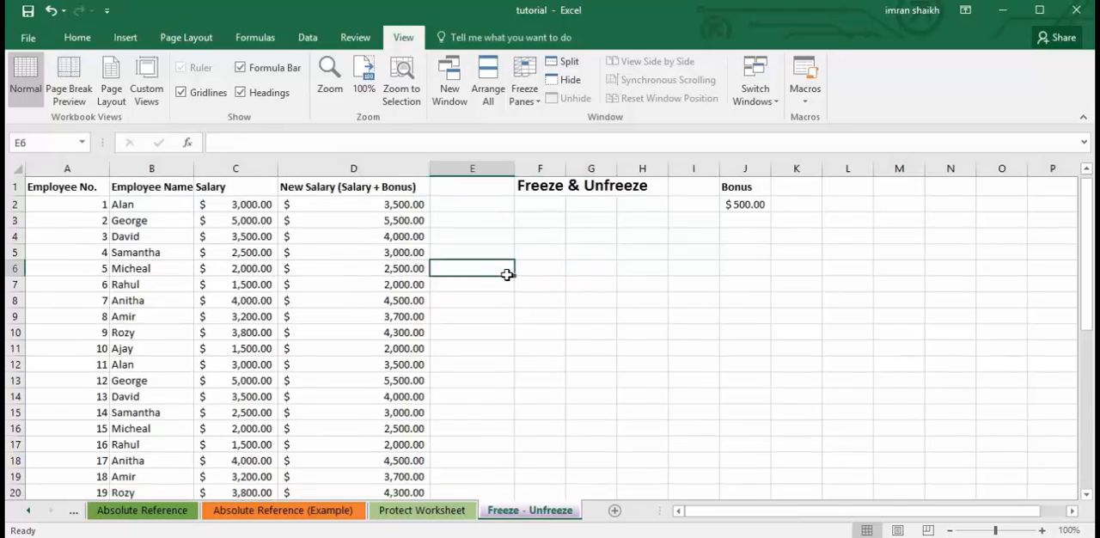
scroll(509, 274, "down", 2)
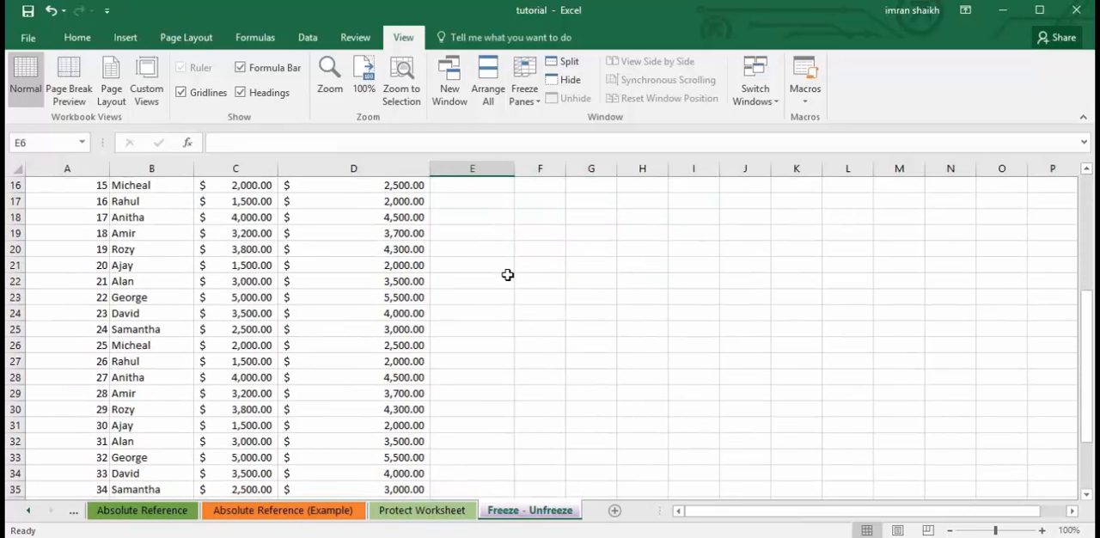
scroll(508, 274, "up", 3)
scroll(508, 275, "up", 2)
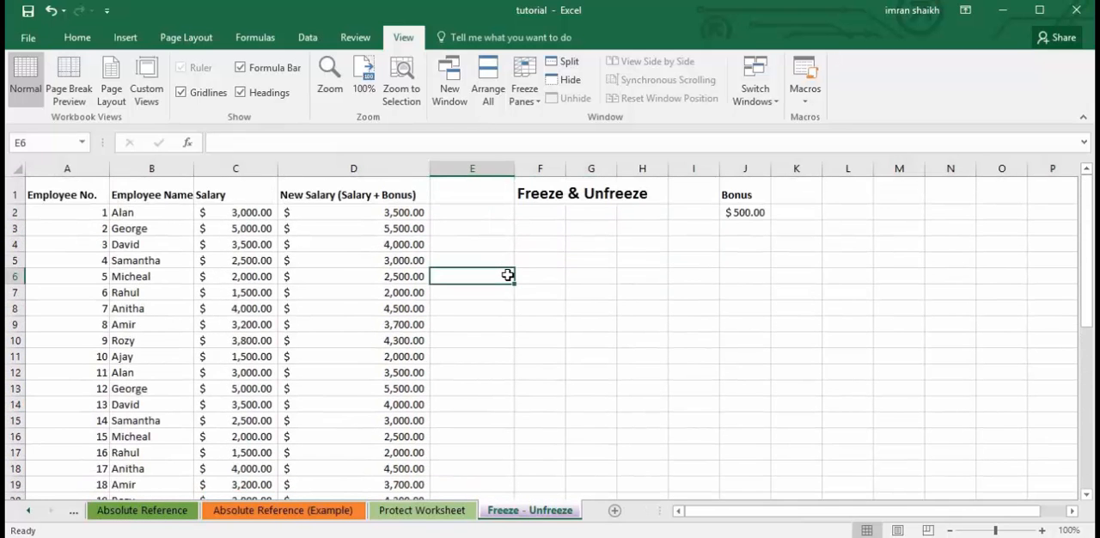
scroll(517, 309, "down", 4)
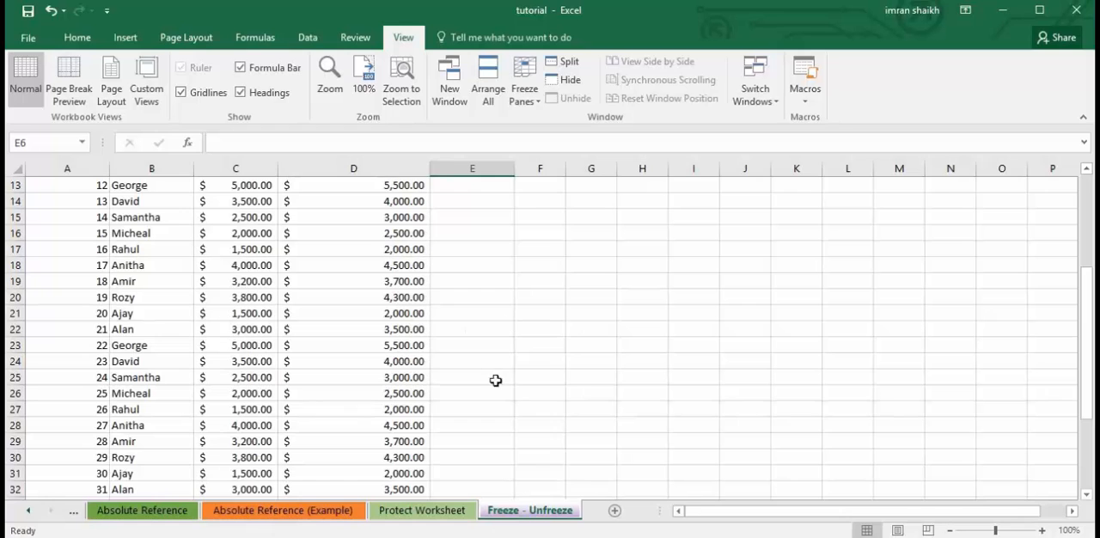
scroll(462, 376, "up", 4)
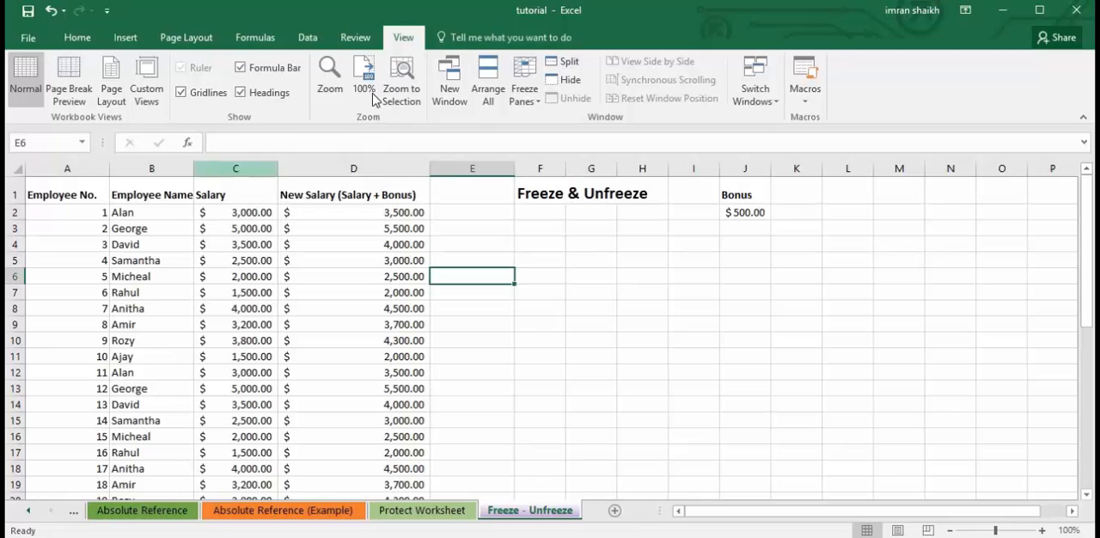
Freeze the rows above and the columns before cell E6 with Freeze Panes.
left_click(526, 95)
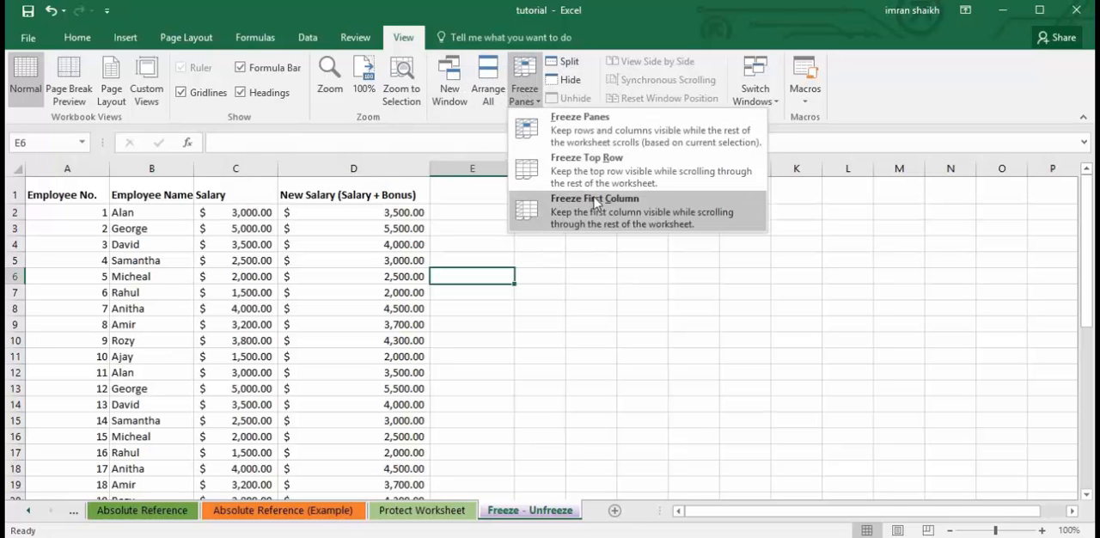
left_click(578, 138)
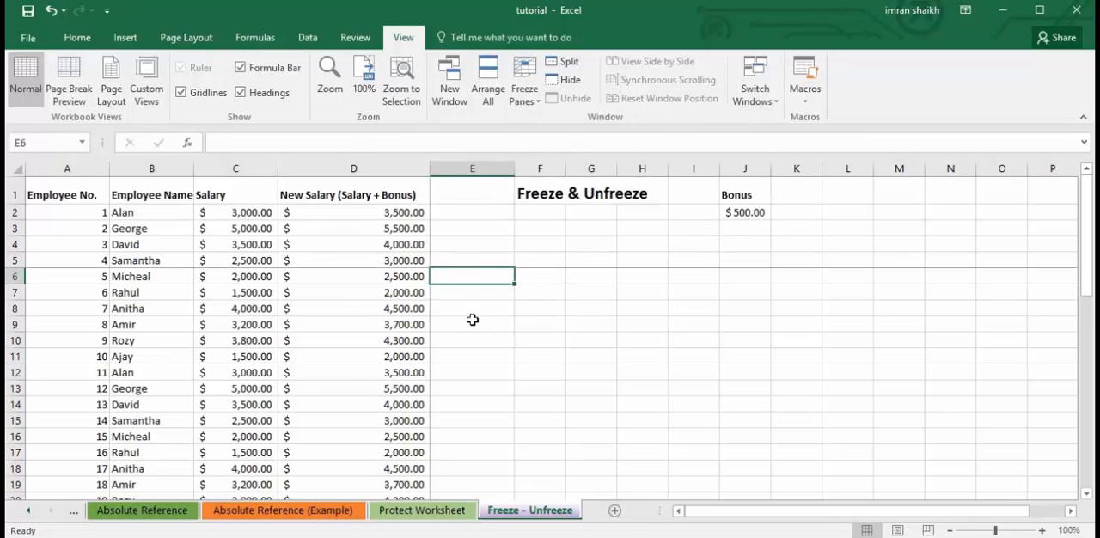
Examine which rows stay fixed above row 6 while moving through the employee list, including cells D4, C25 and D14.
scroll(668, 251, "down", 9)
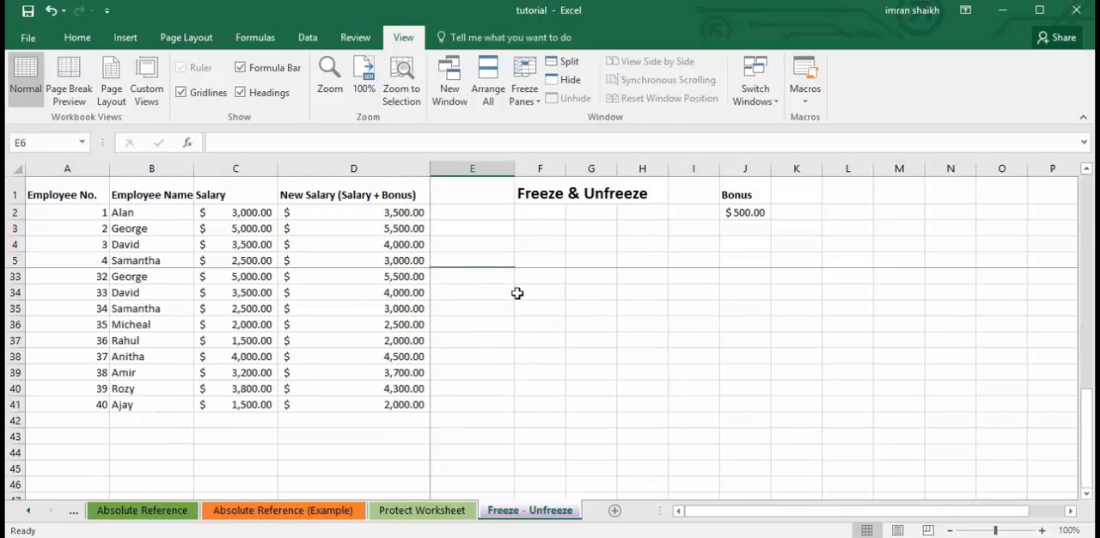
scroll(535, 327, "down", 4)
scroll(524, 321, "up", 4)
scroll(258, 292, "up", 9)
left_click(283, 244)
scroll(283, 244, "down", 11)
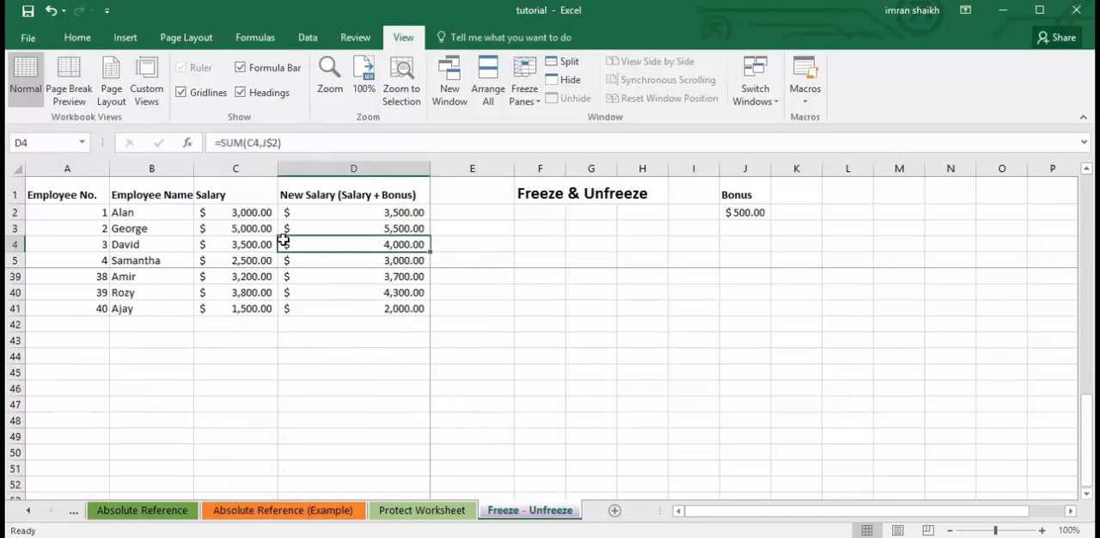
scroll(267, 283, "up", 6)
left_click(231, 324)
scroll(103, 344, "up", 5)
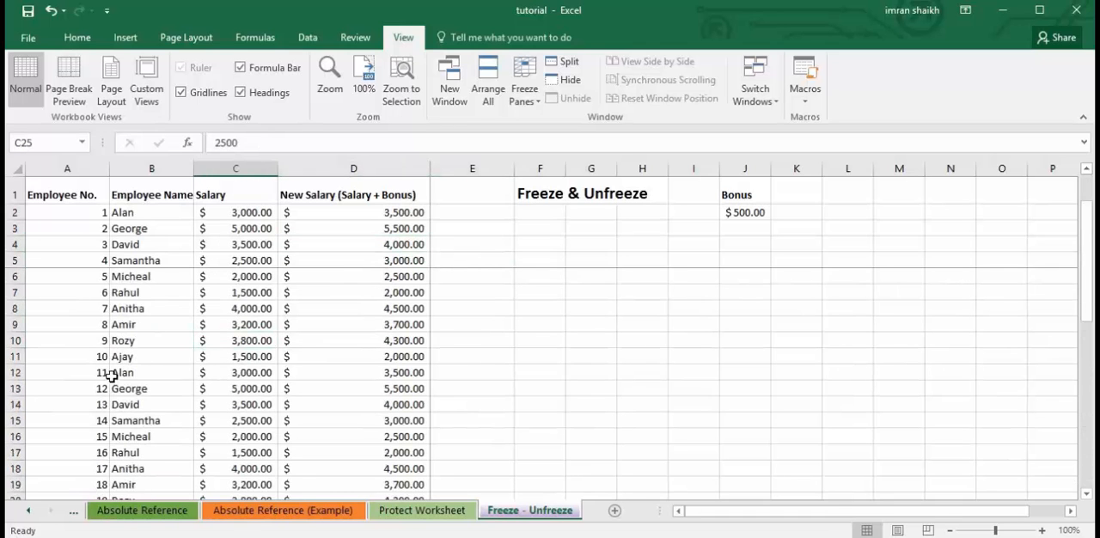
left_click(129, 231)
left_click(320, 405)
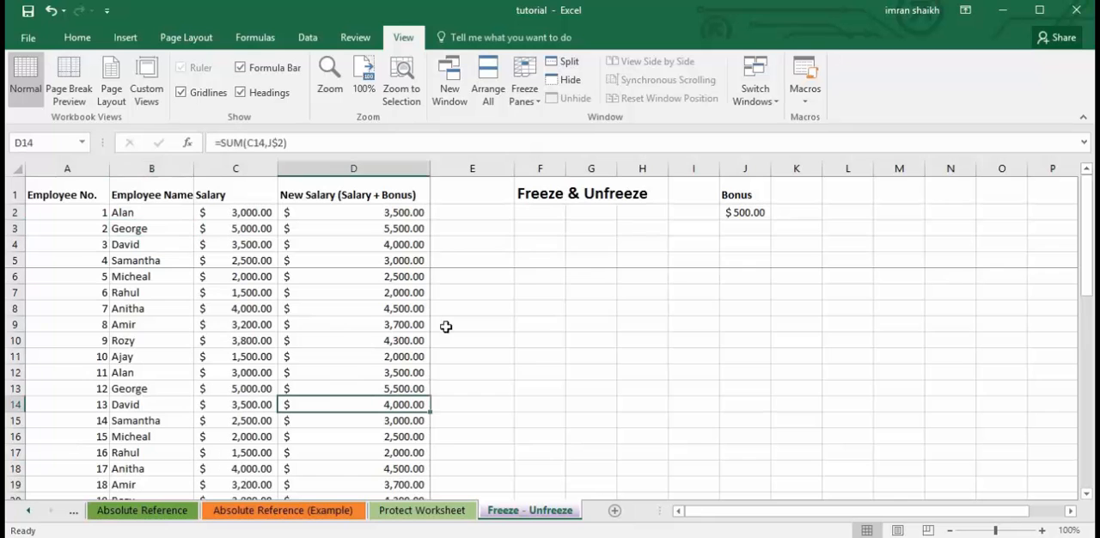
Undo the recent sheet edits, back to before the title in F1 was added and the blank first row was removed.
key("ctrl+z")
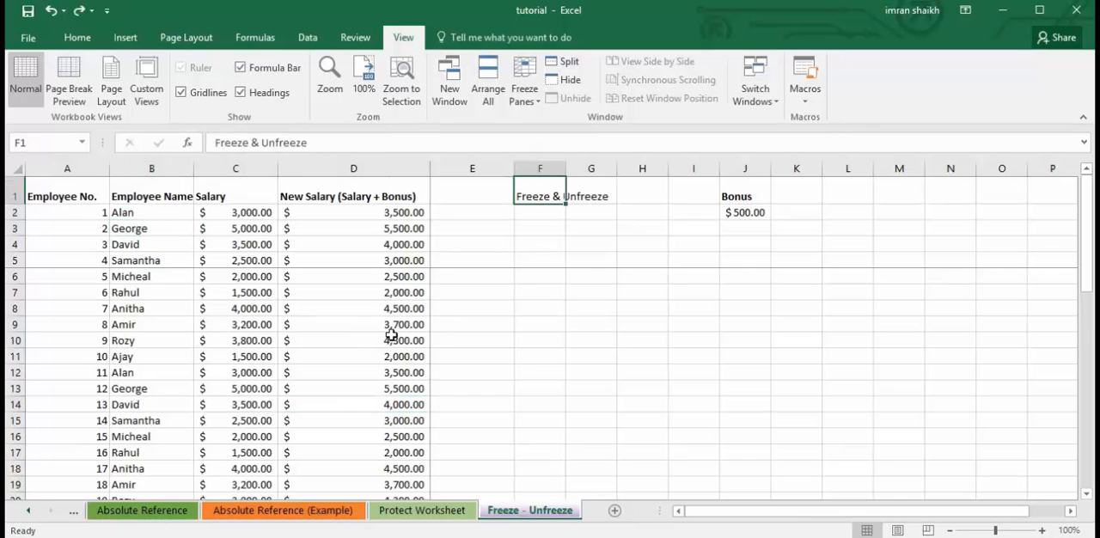
key("ctrl+z")
key("ctrl+z")
key("ctrl+z")
key("ctrl+z")
key("ctrl+z")
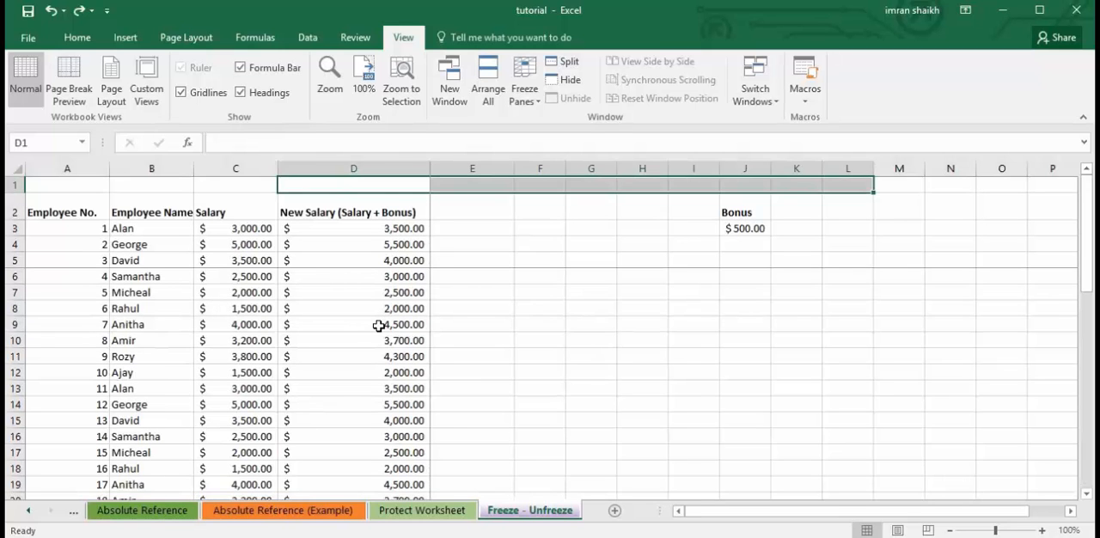
key("ctrl+z")
Release the frozen panes of the salary sheet with Unfreeze Panes.
left_click(524, 94)
left_click(554, 127)
left_click(273, 355)
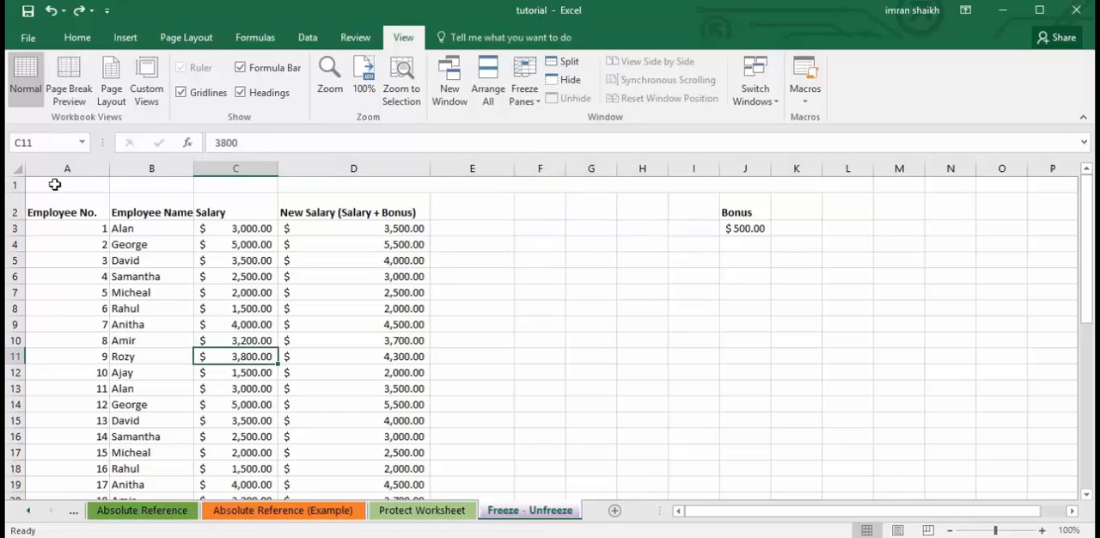
Freeze all rows above row 10 with Freeze Panes, based on cell A10.
left_click(98, 341)
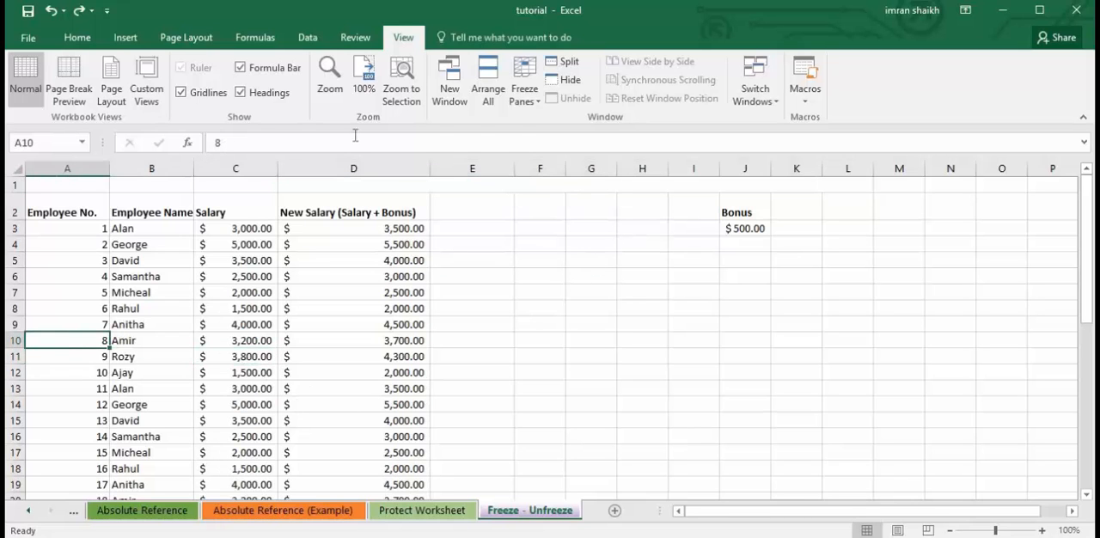
left_click(529, 106)
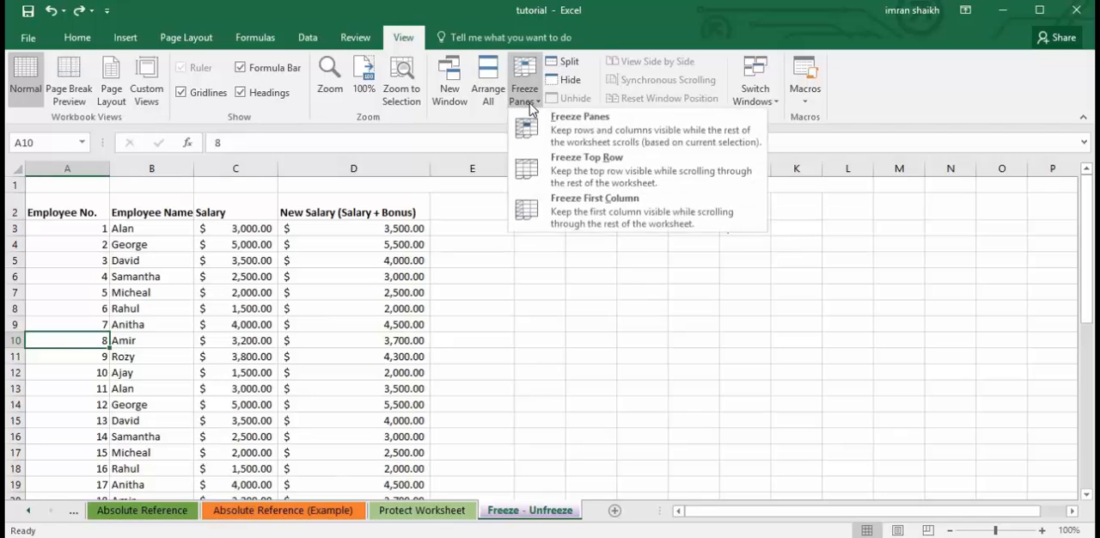
left_click(587, 144)
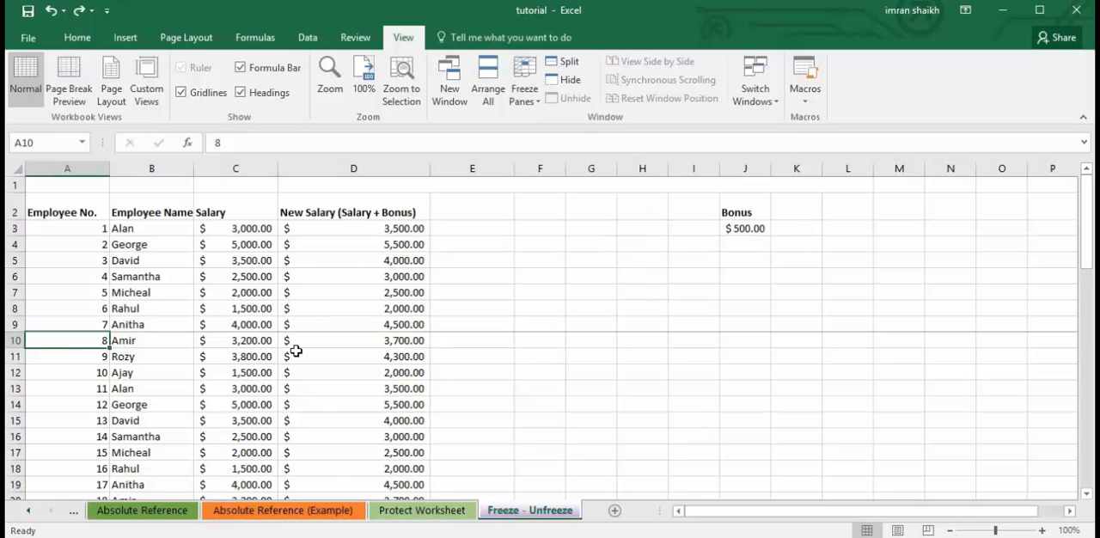
Check that rows 1 to 9 stay fixed while moving down and back up through the employee records.
left_click(349, 307)
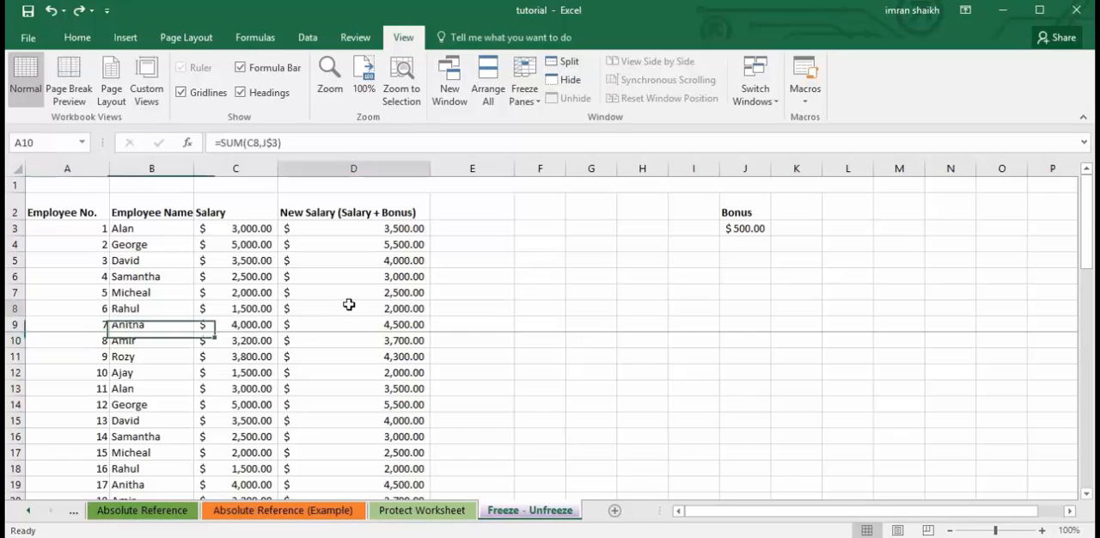
scroll(349, 307, "down", 3)
scroll(294, 367, "down", 3)
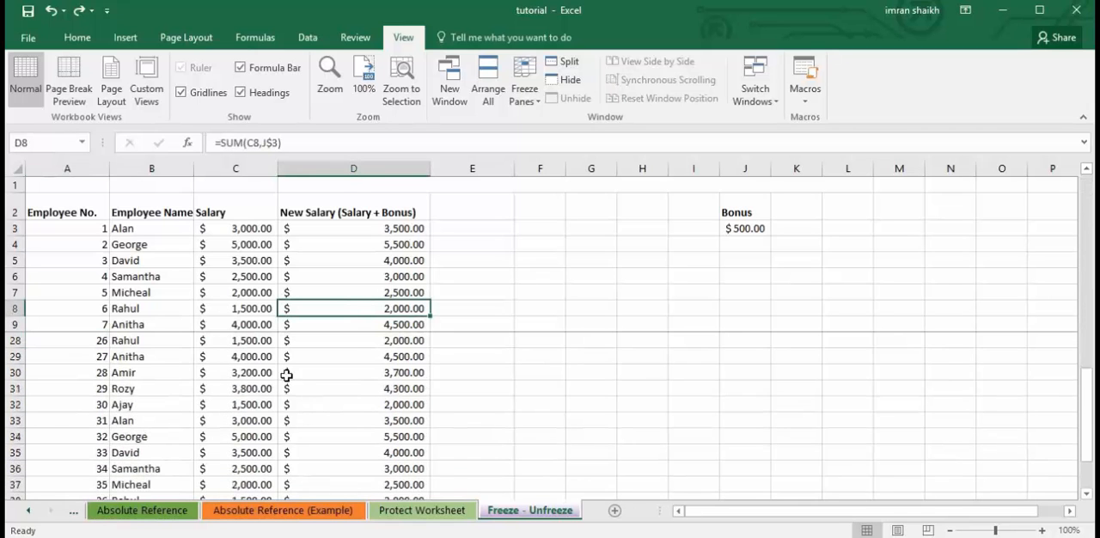
scroll(198, 408, "up", 6)
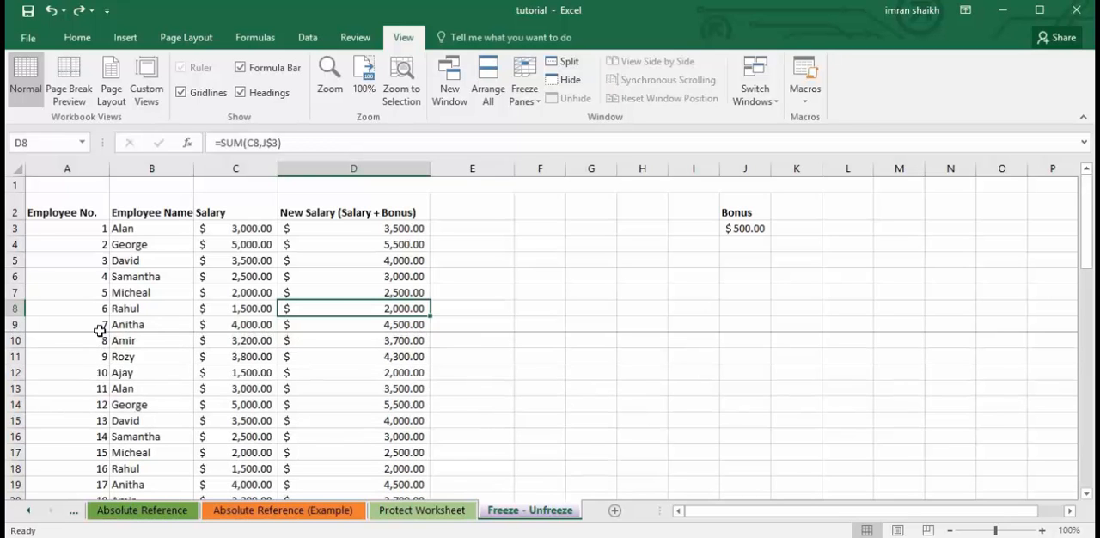
scroll(175, 386, "down", 3)
scroll(176, 386, "down", 6)
scroll(175, 386, "up", 9)
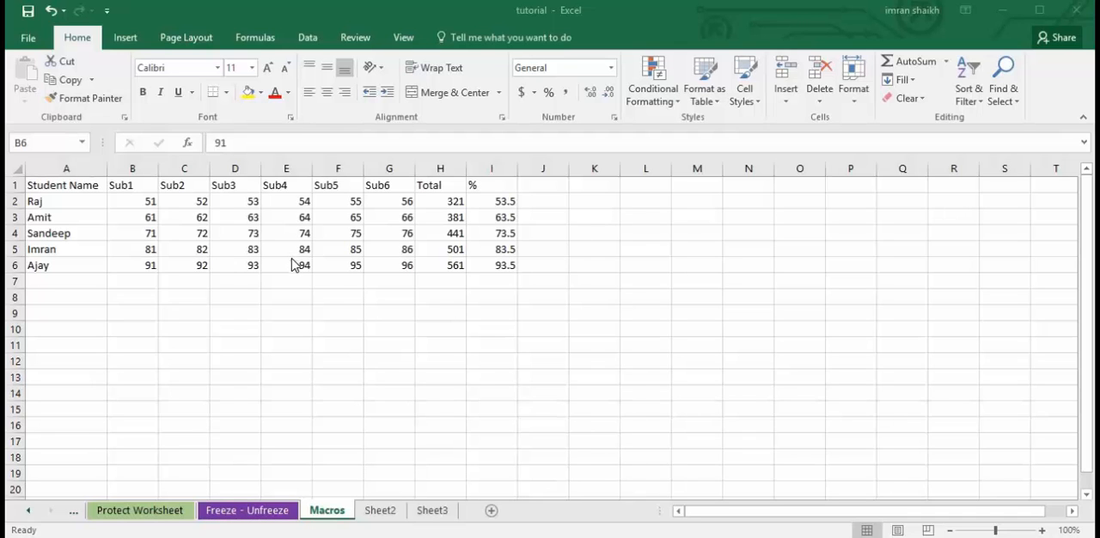
left_click(352, 313)
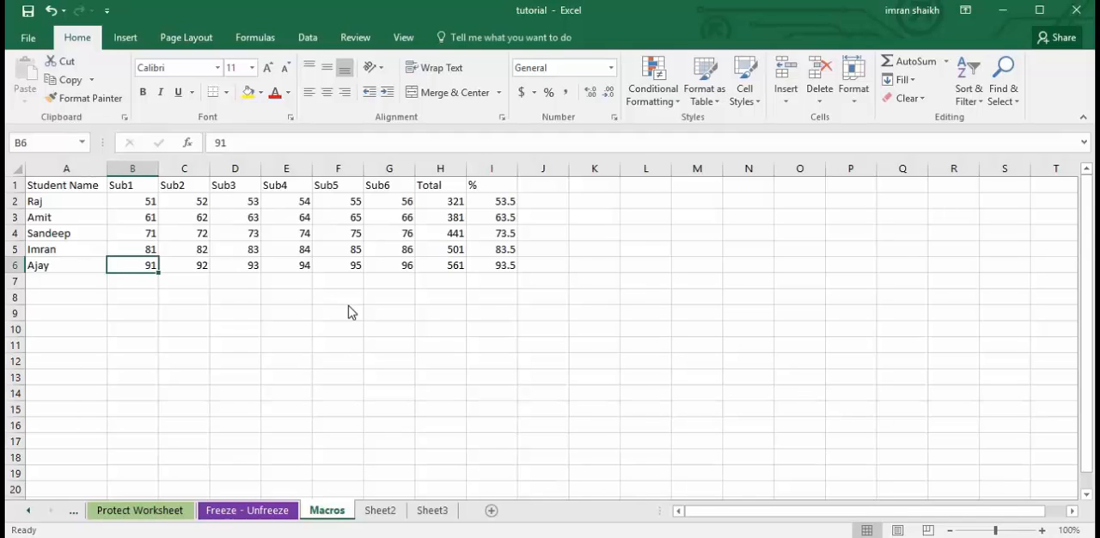
left_click(331, 293)
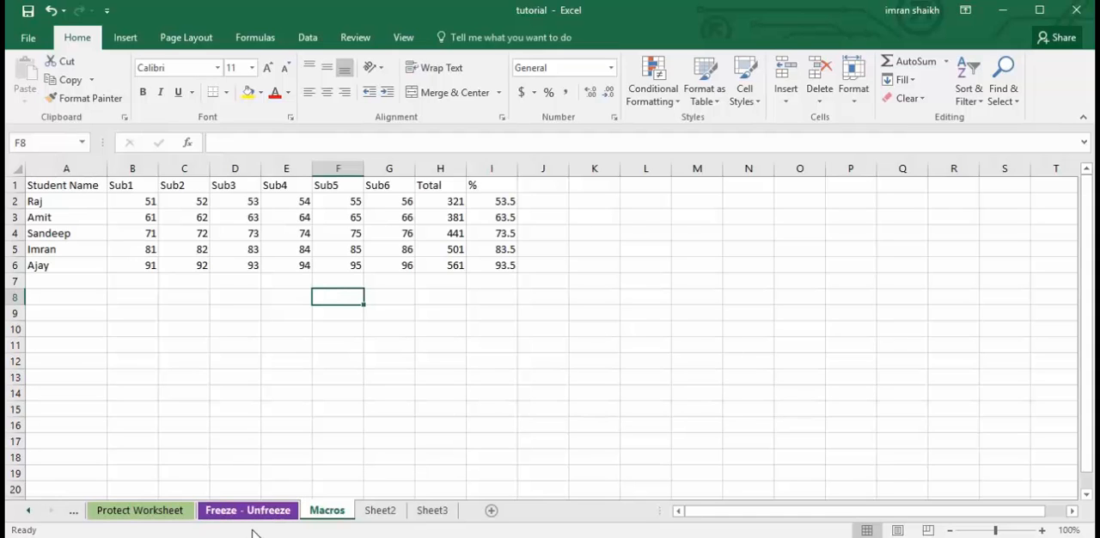
left_click(324, 253)
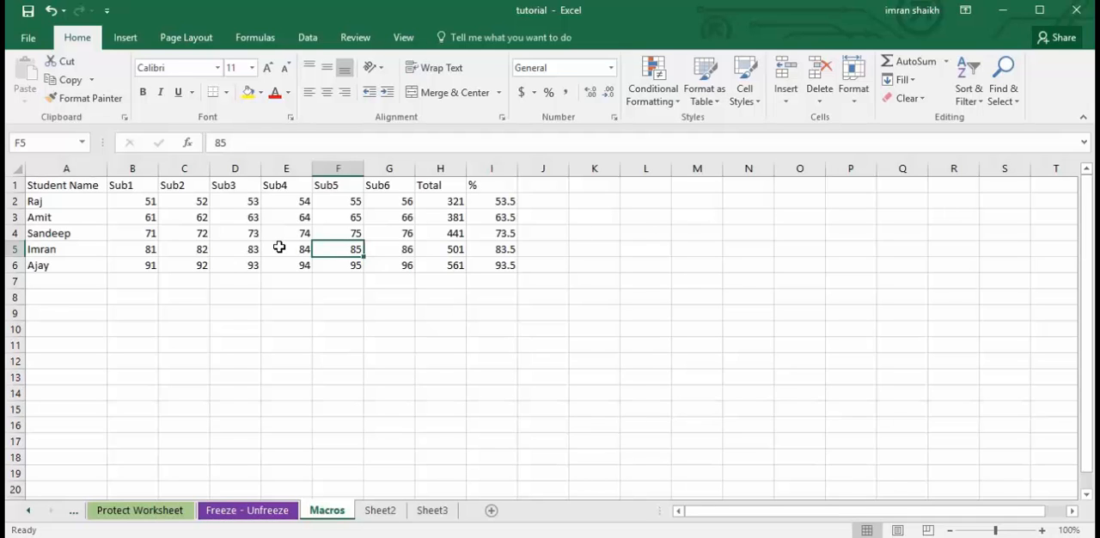
left_click(272, 248)
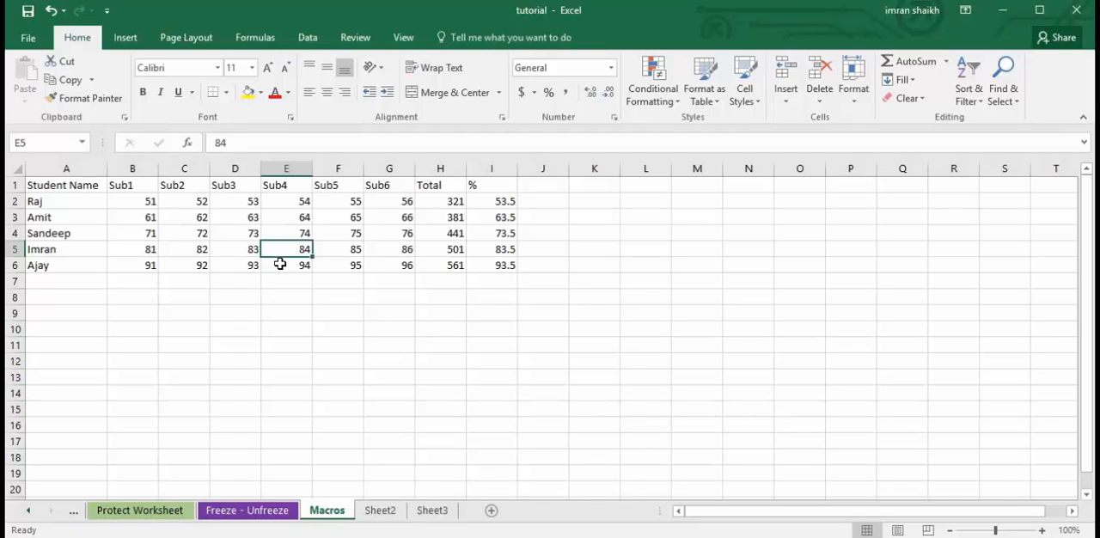
left_click(241, 252)
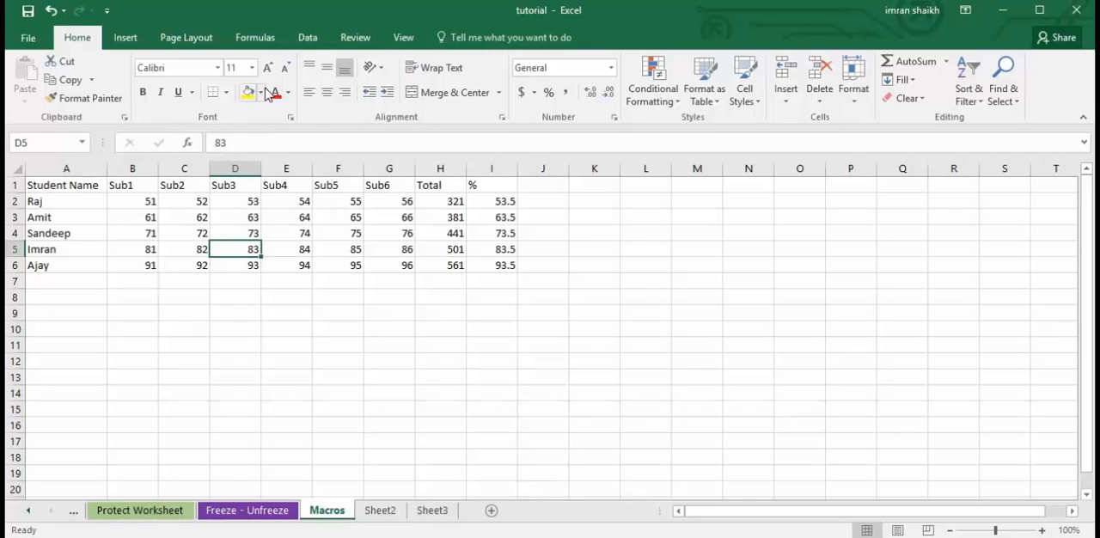
left_click(318, 248)
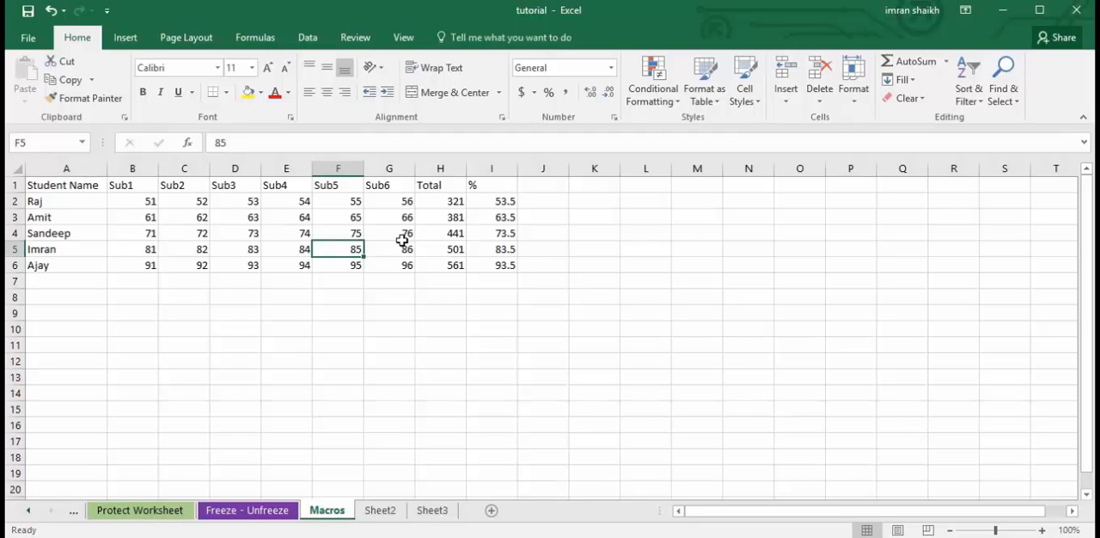
left_click(221, 262)
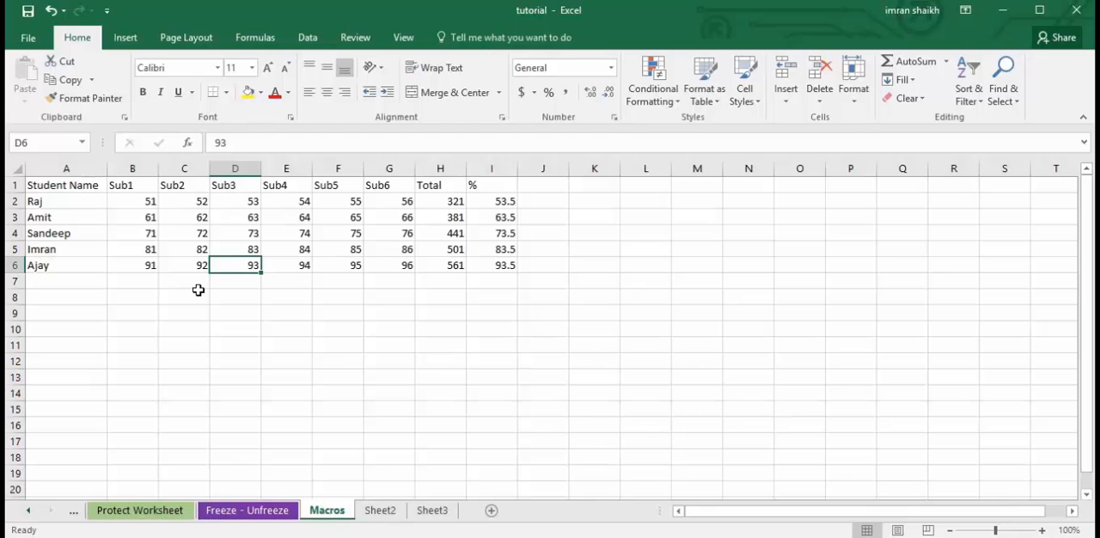
Start recording a macro named formatting with the shortcut Ctrl+Shift+J, stored in This Workbook.
left_click(402, 41)
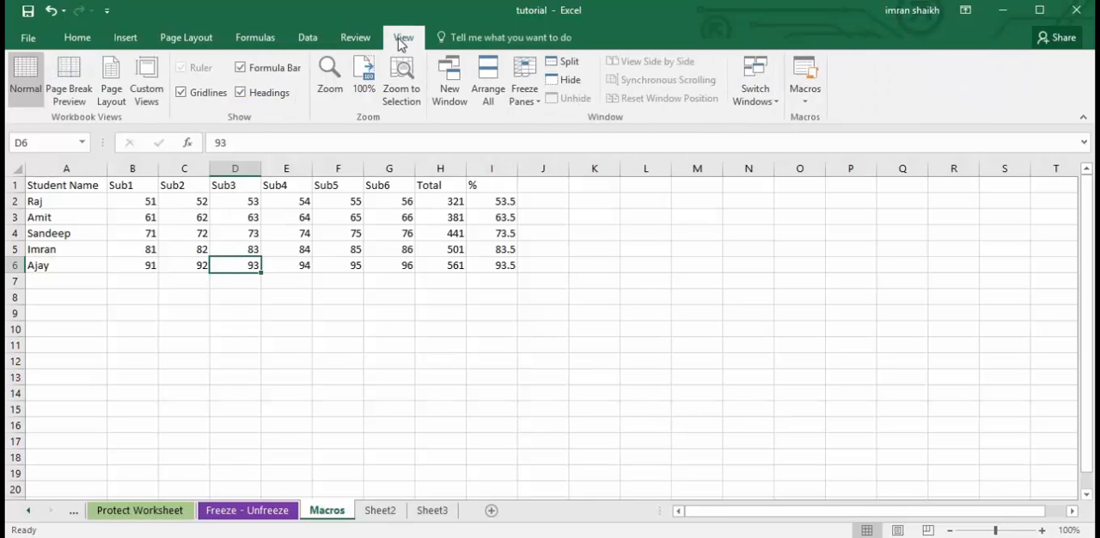
left_click(807, 103)
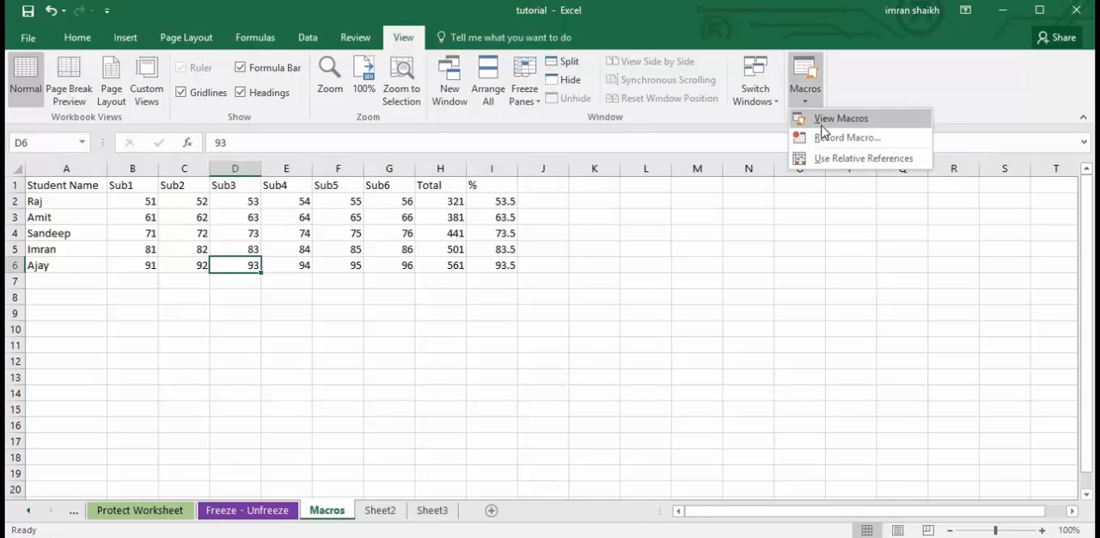
left_click(828, 141)
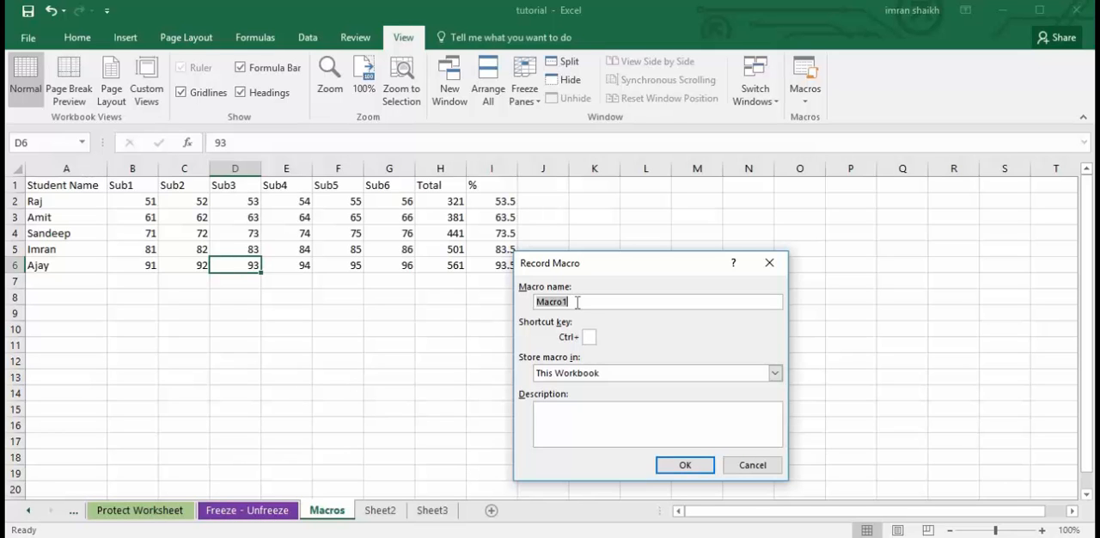
type("formattin")
type("g")
type("F")
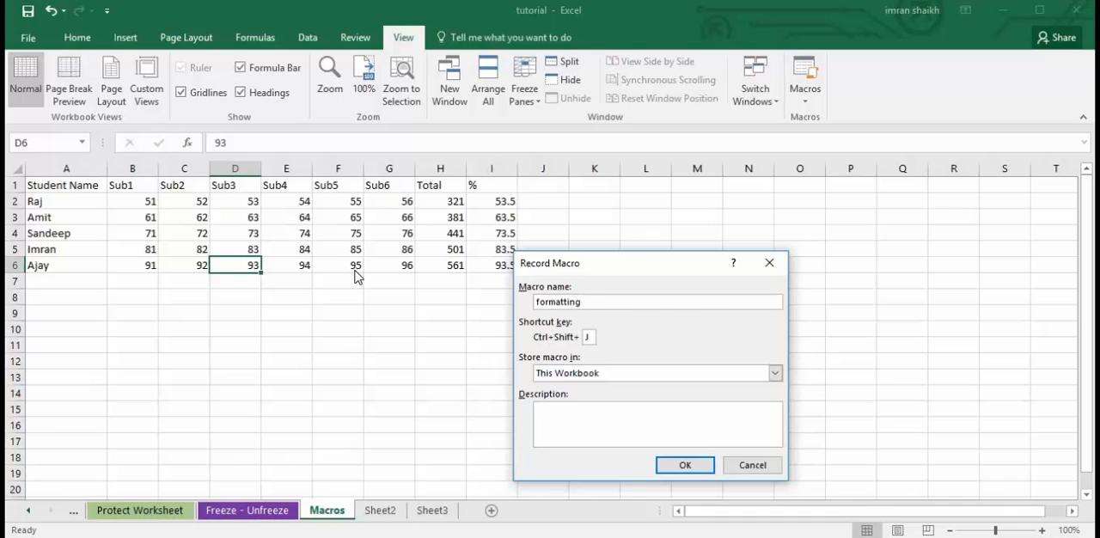
left_click(685, 465)
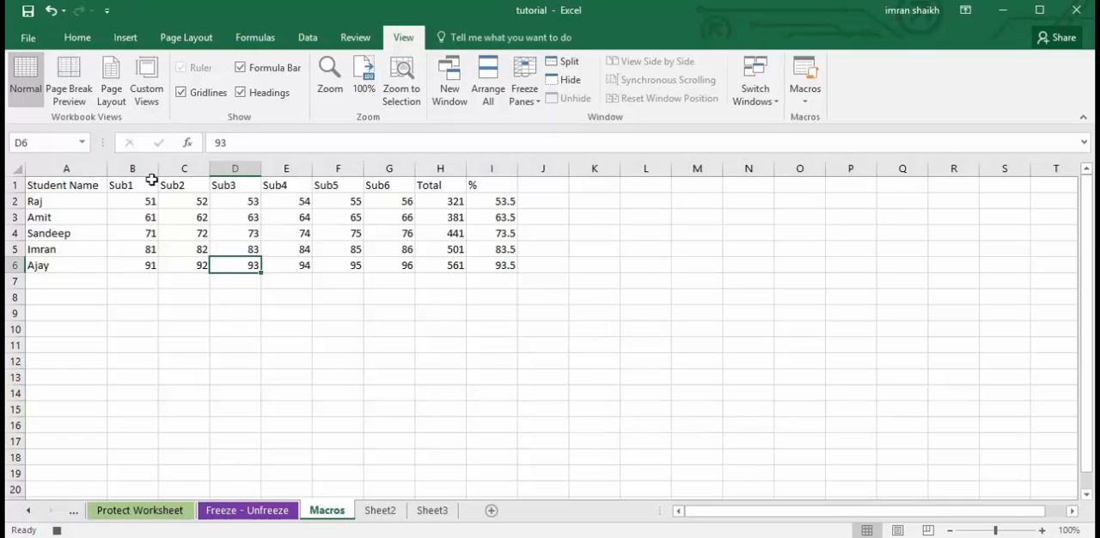
Select the marks table A1:I6, deselect it by choosing cell C8, and stop recording the macro.
left_click_drag(78, 188, 508, 266)
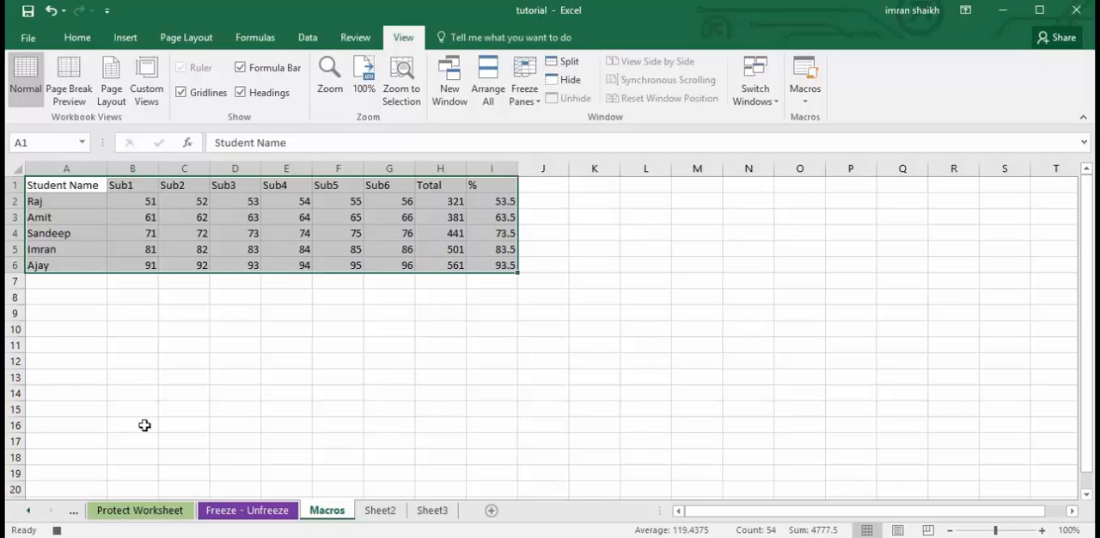
left_click(204, 290)
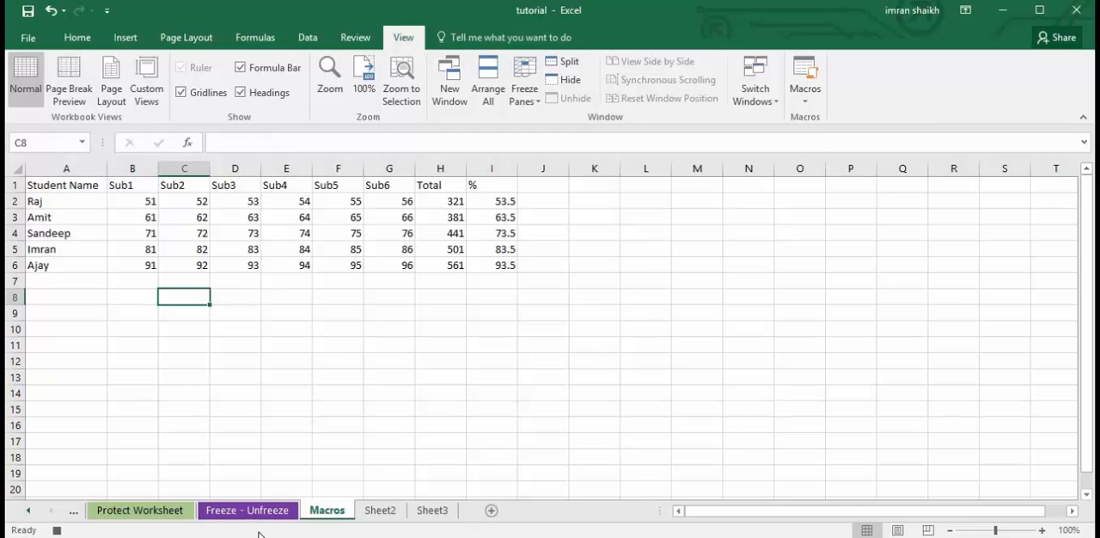
left_click(804, 93)
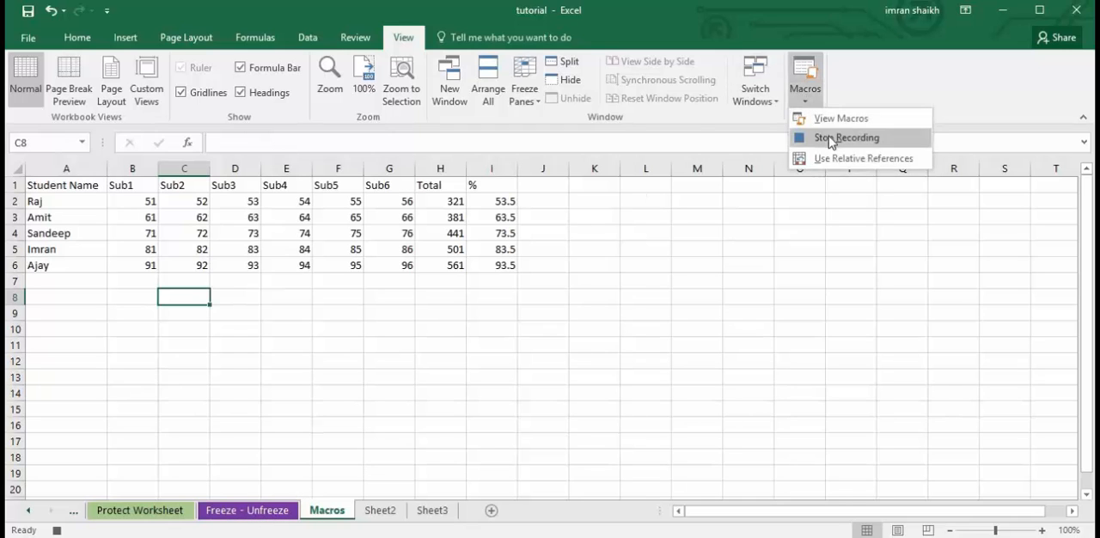
left_click(831, 139)
left_click(348, 309)
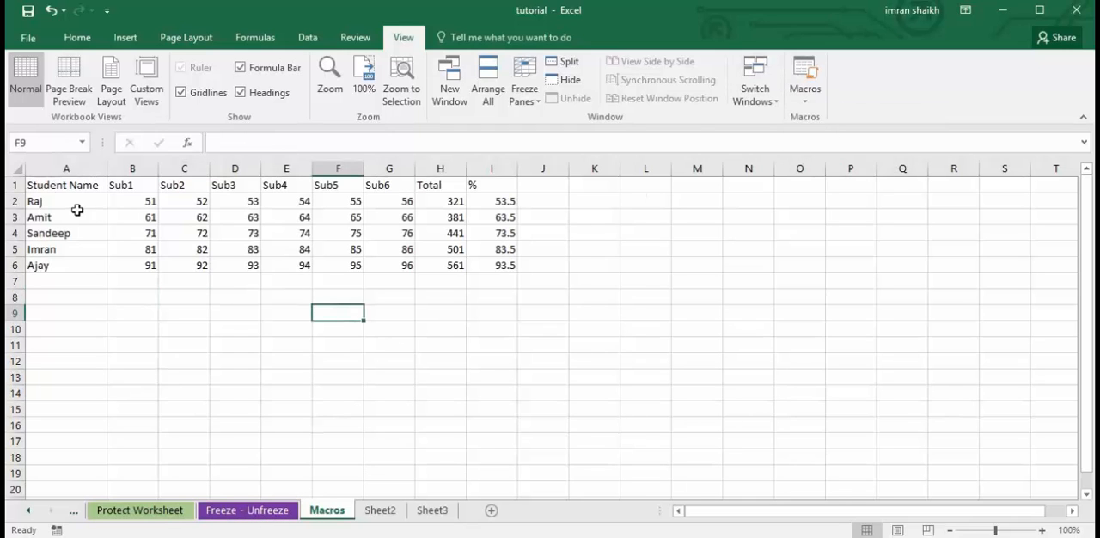
With the marks table A1:I6 selected, start recording a macro named Formmatting with the shortcut Ctrl+Shift+M, stored in This Workbook.
left_click_drag(55, 189, 514, 270)
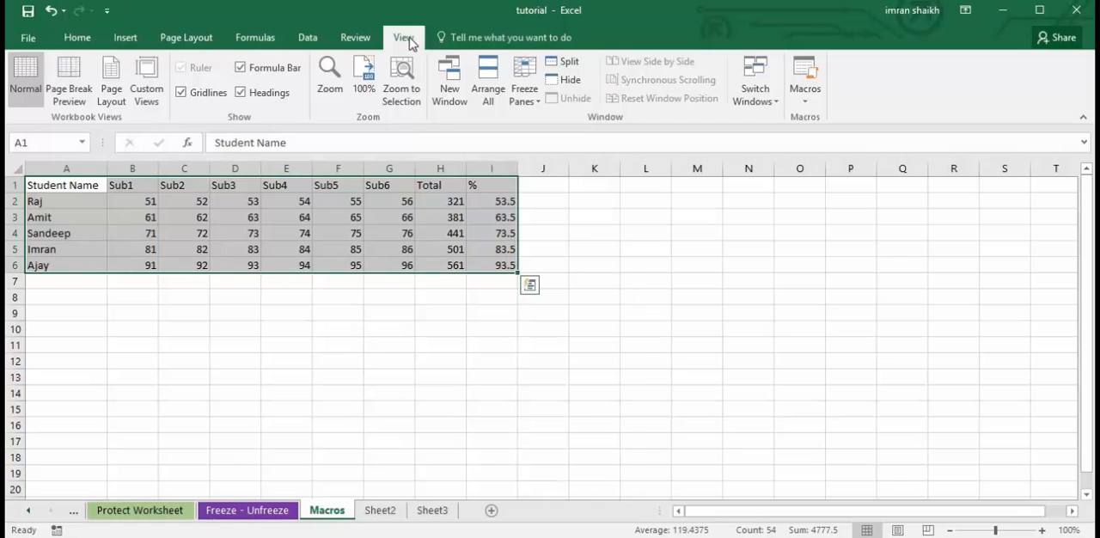
left_click(805, 101)
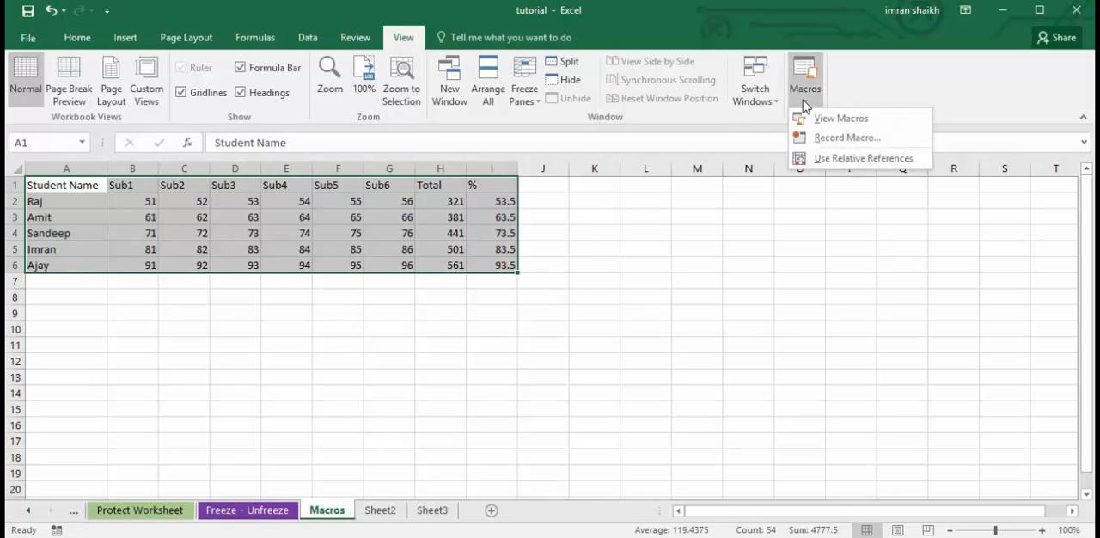
left_click(824, 140)
type("Formmatting")
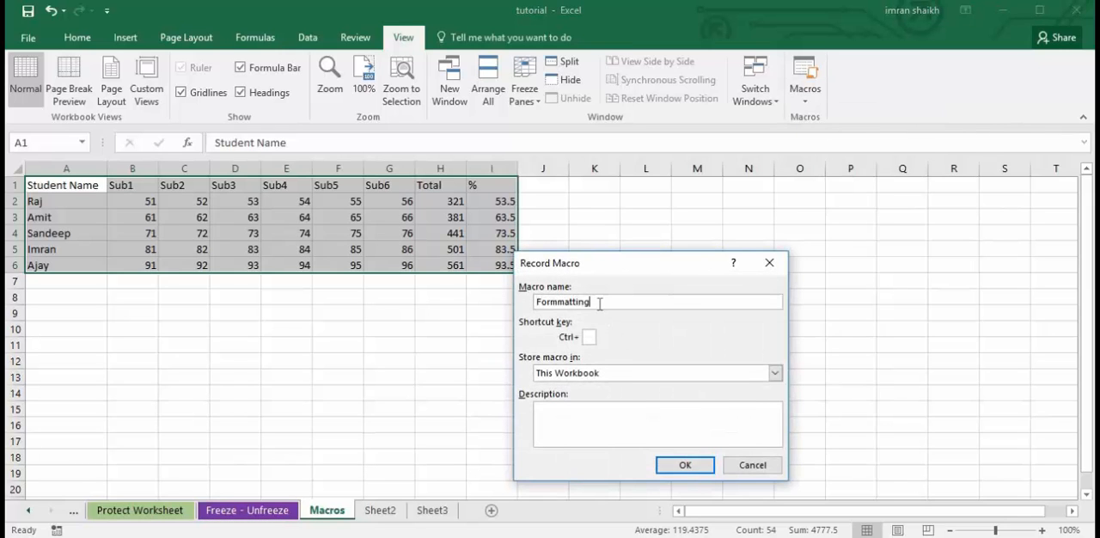
left_click(591, 338)
type("A")
left_click(697, 468)
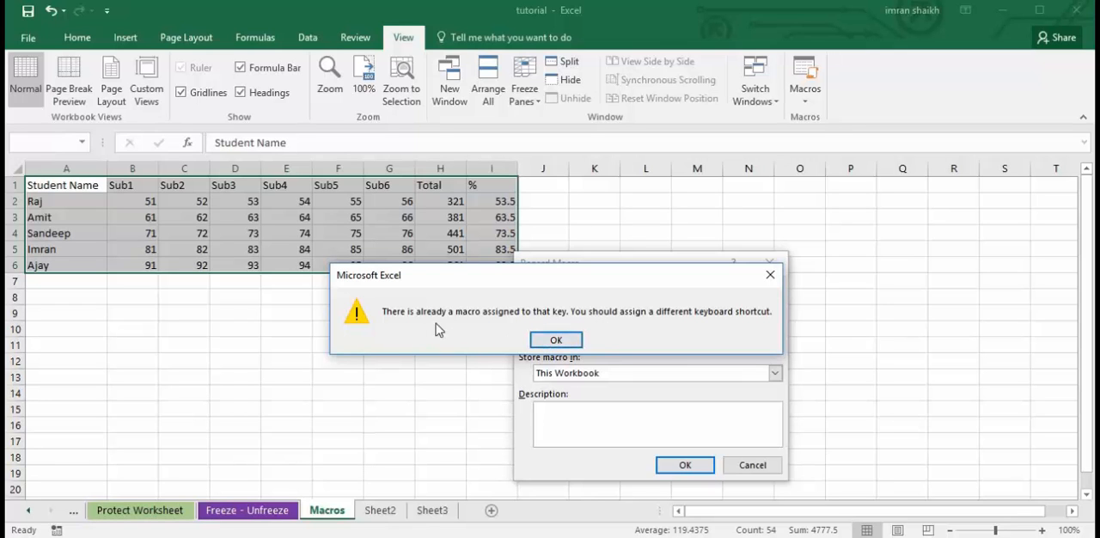
left_click(556, 340)
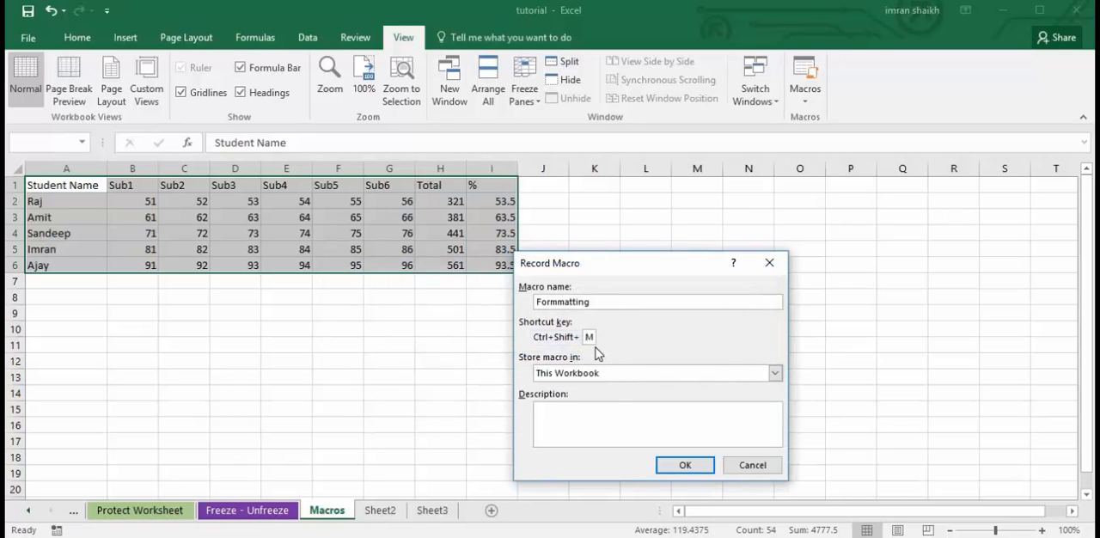
left_click(690, 466)
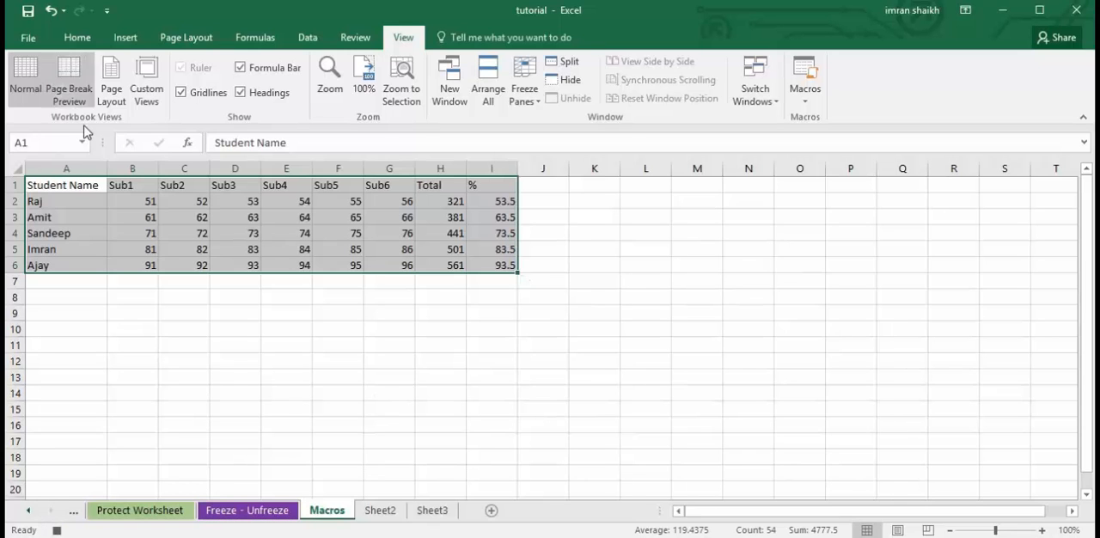
Make the selected marks table bold with all borders and font size 10.
left_click(77, 38)
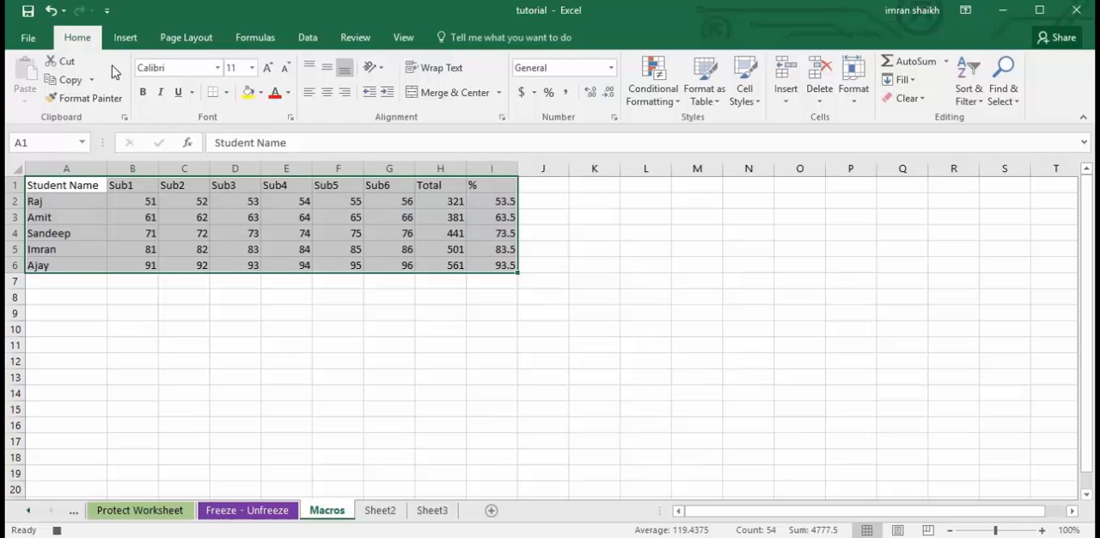
left_click(144, 96)
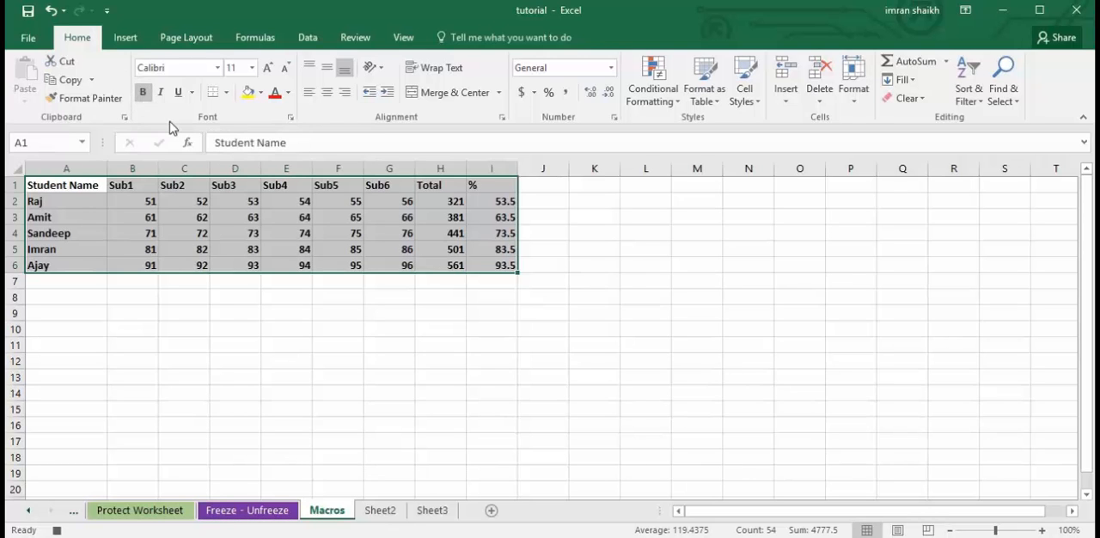
left_click(226, 92)
left_click(249, 228)
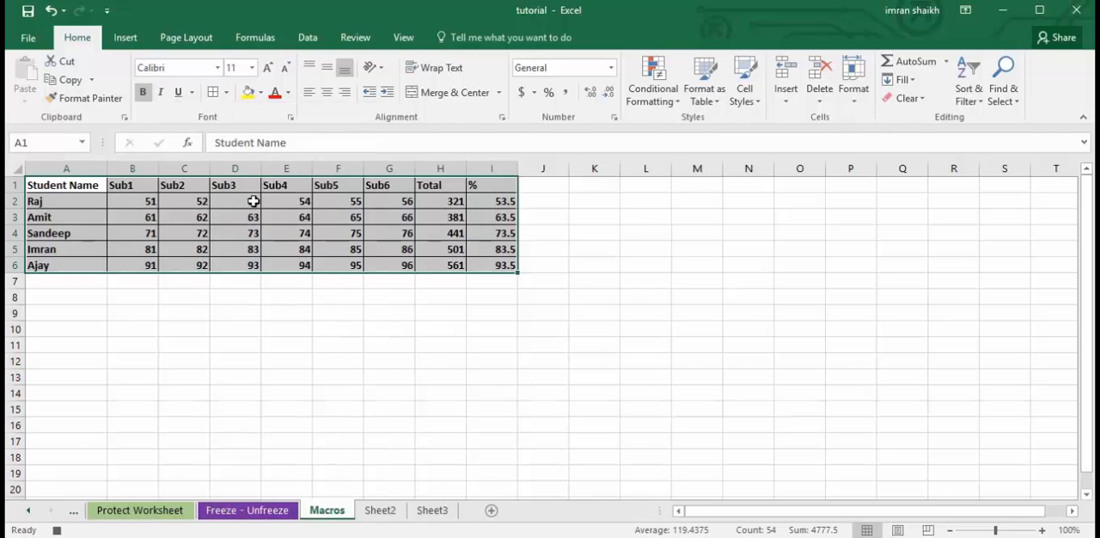
left_click(252, 67)
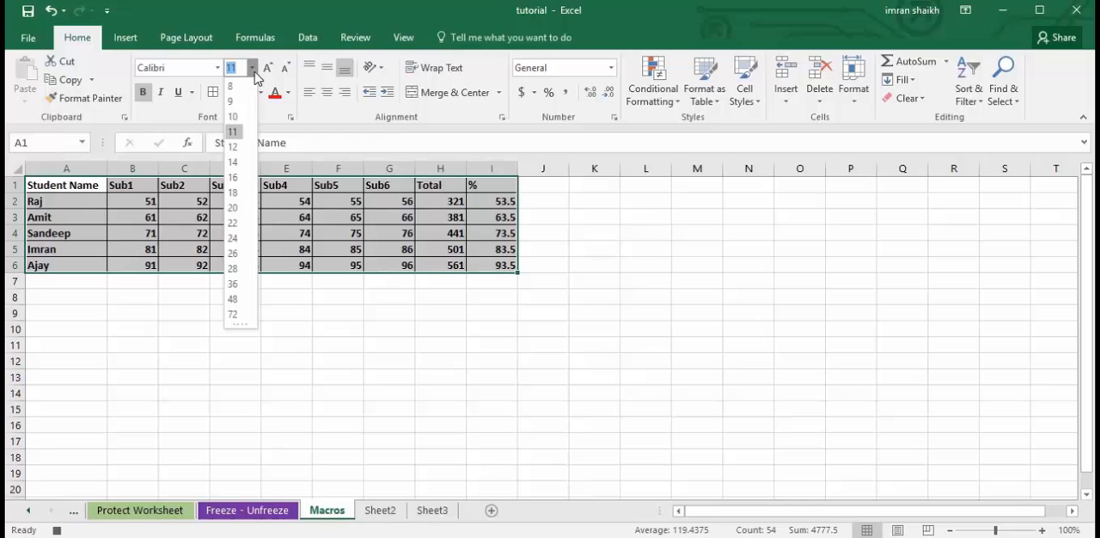
left_click(233, 117)
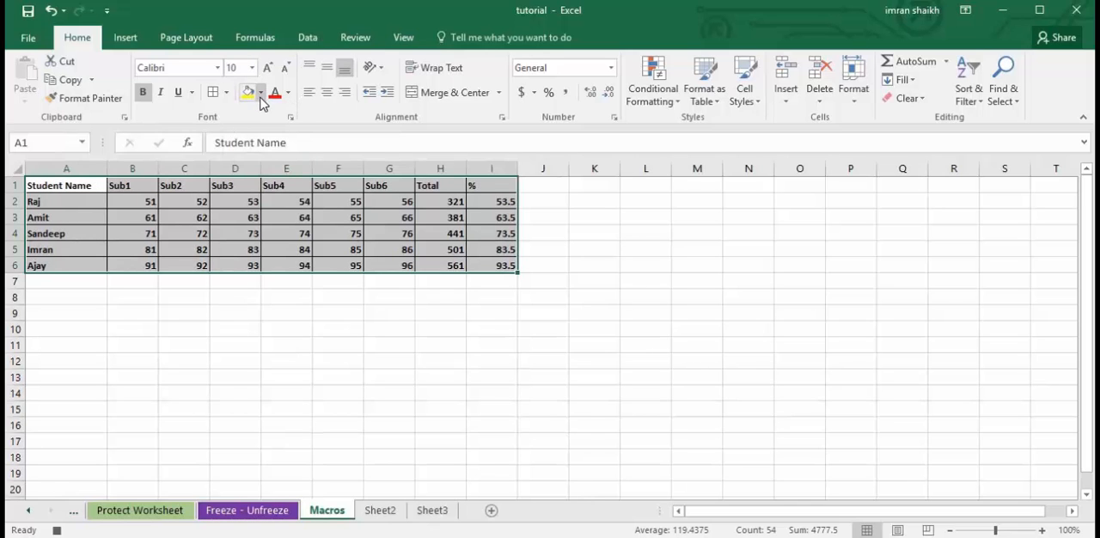
Give the selected marks table a light blue font colour and a light green fill.
left_click(288, 92)
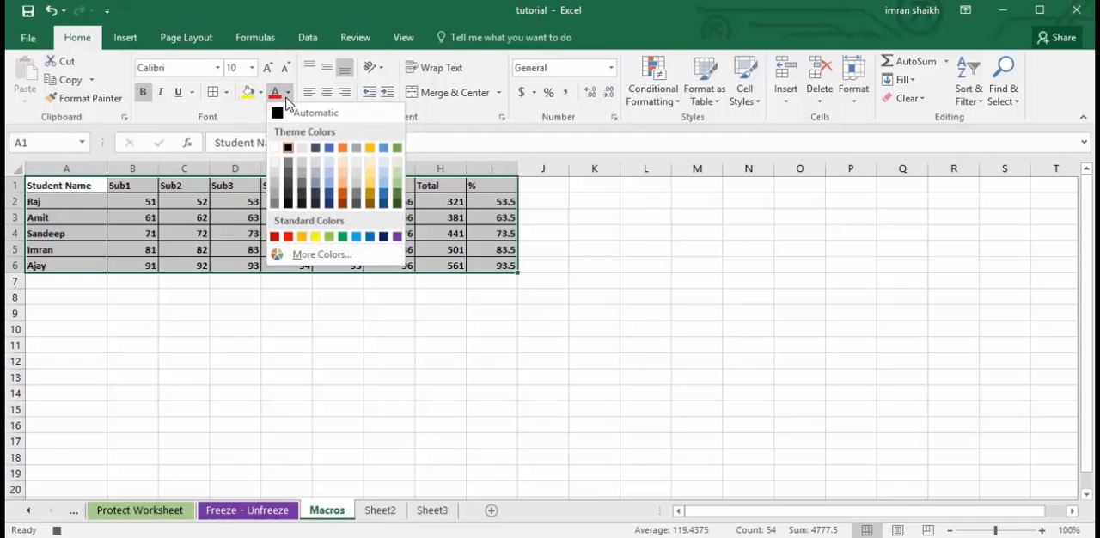
left_click(327, 182)
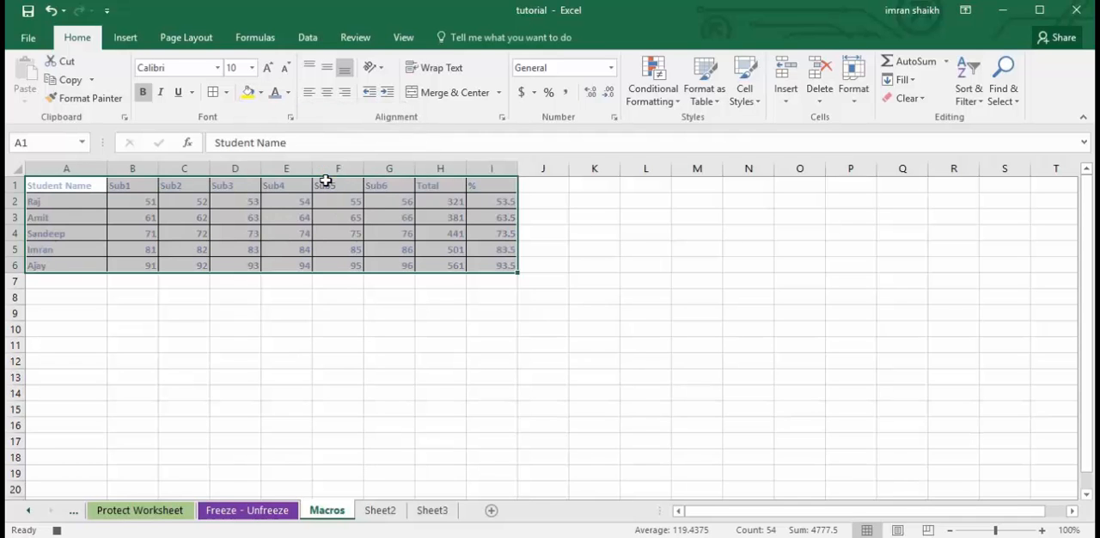
left_click(260, 92)
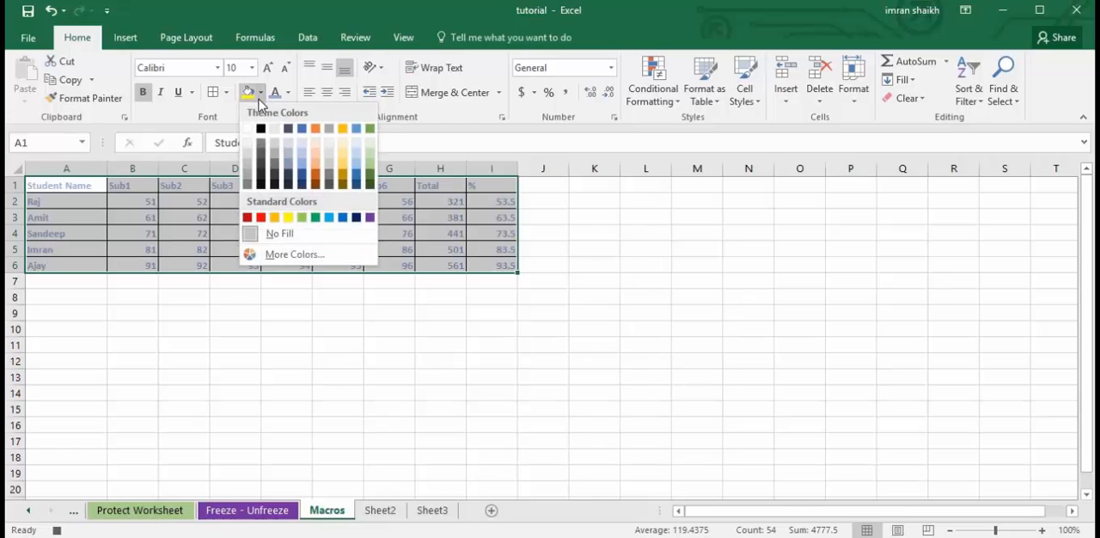
left_click(371, 129)
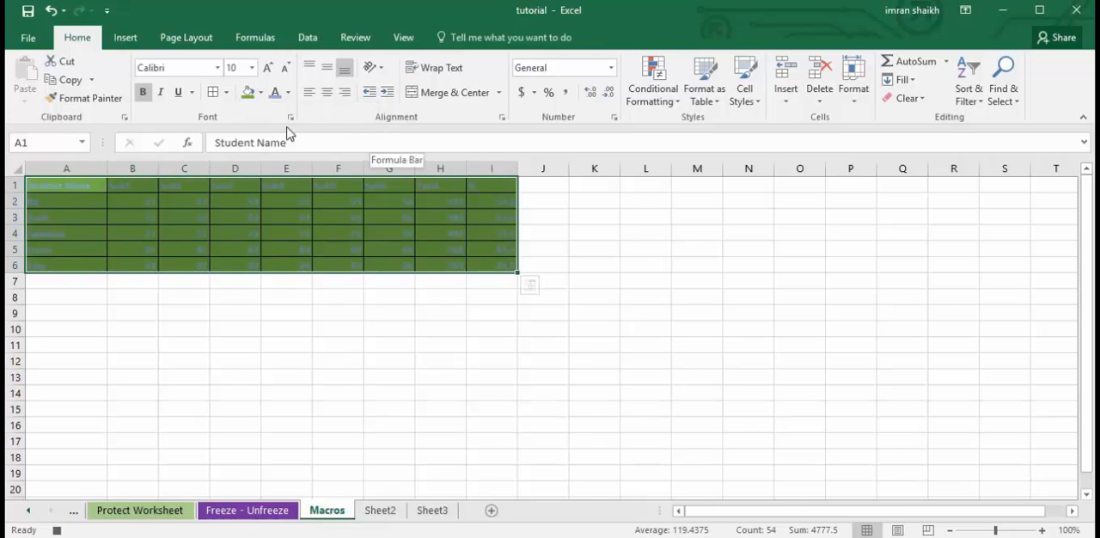
left_click(261, 92)
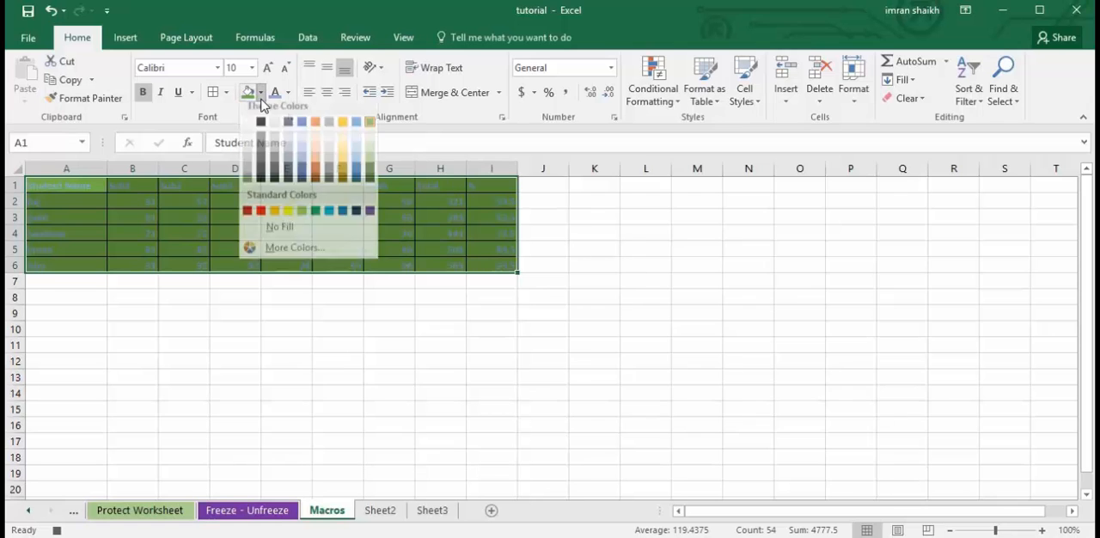
left_click(371, 151)
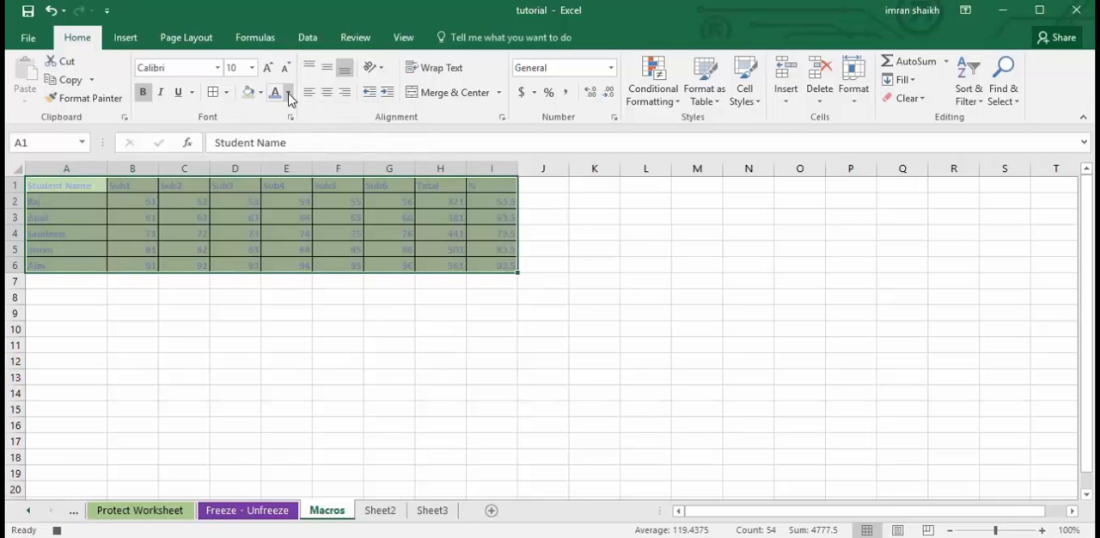
Set the marks table's font colour to standard red and centre its contents horizontally.
left_click(288, 92)
left_click(384, 185)
left_click(288, 93)
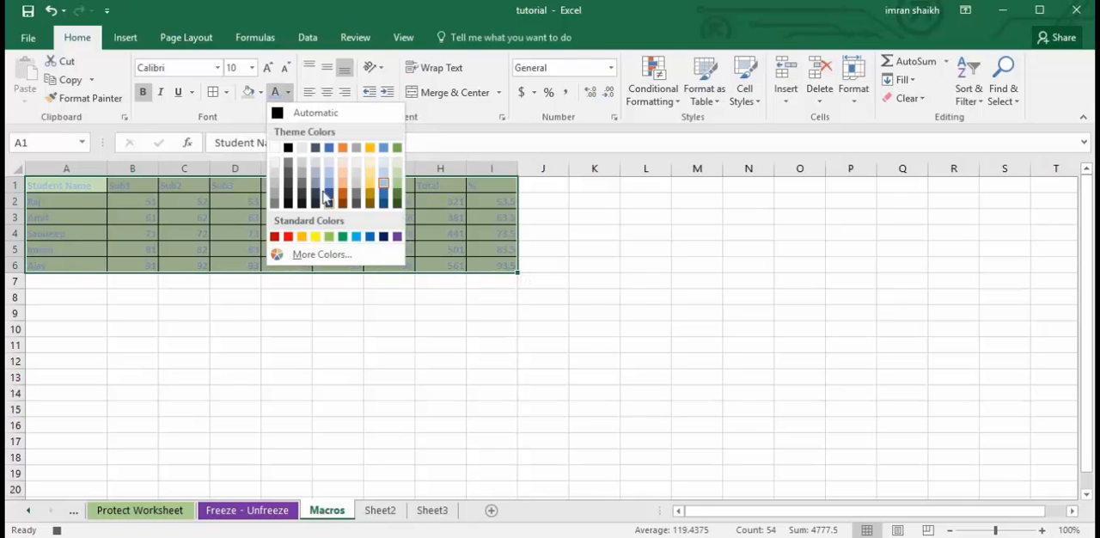
left_click(314, 163)
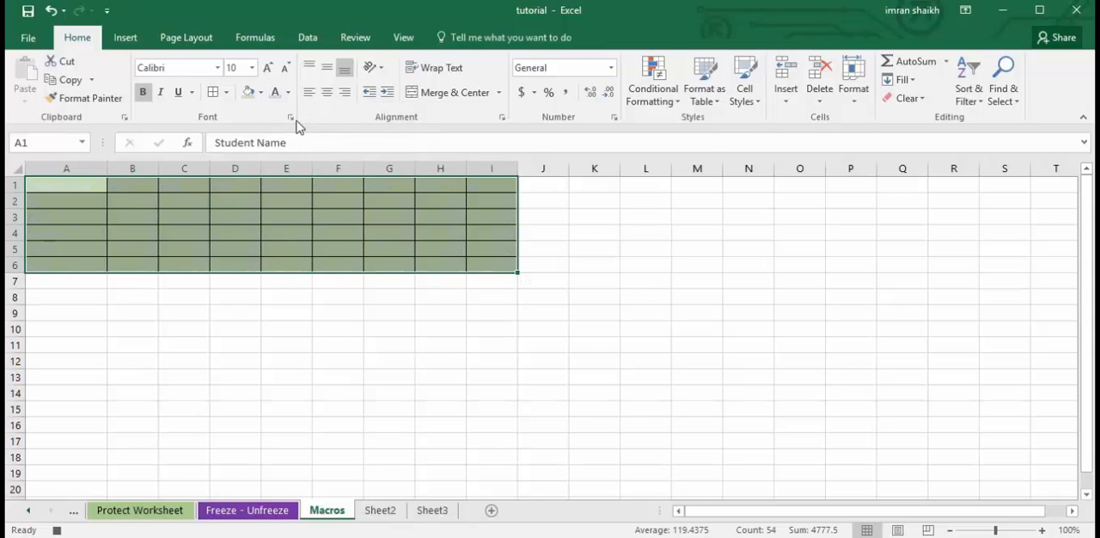
left_click(288, 92)
left_click(288, 236)
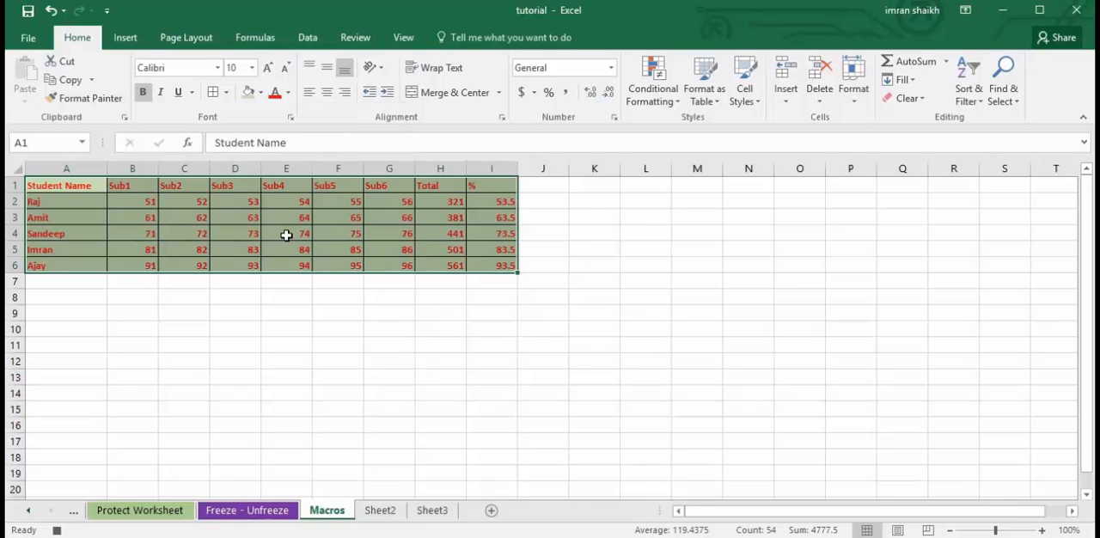
left_click(327, 95)
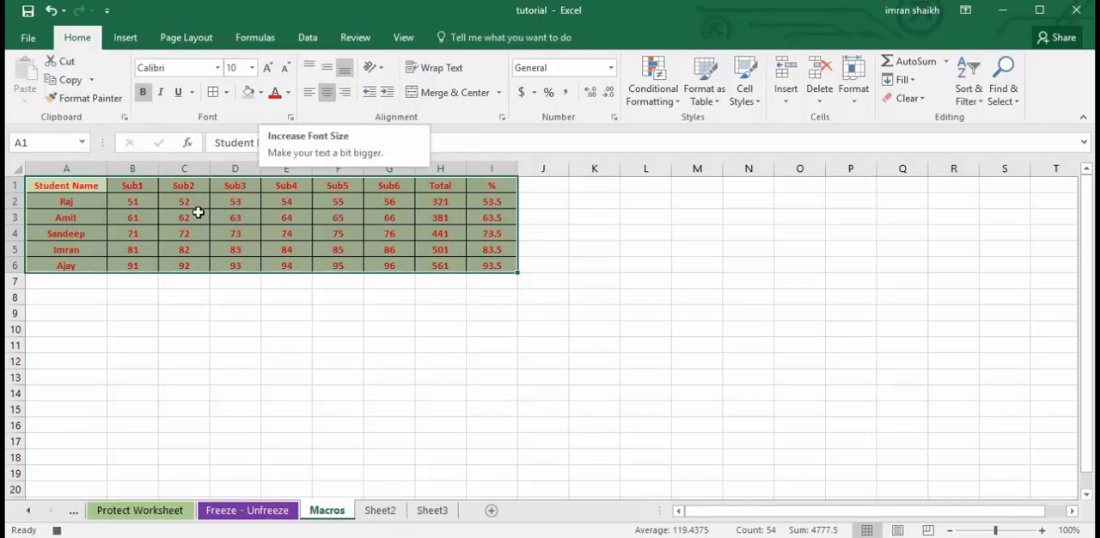
Select cell A1 and stop recording the formatting macro.
left_click(72, 192)
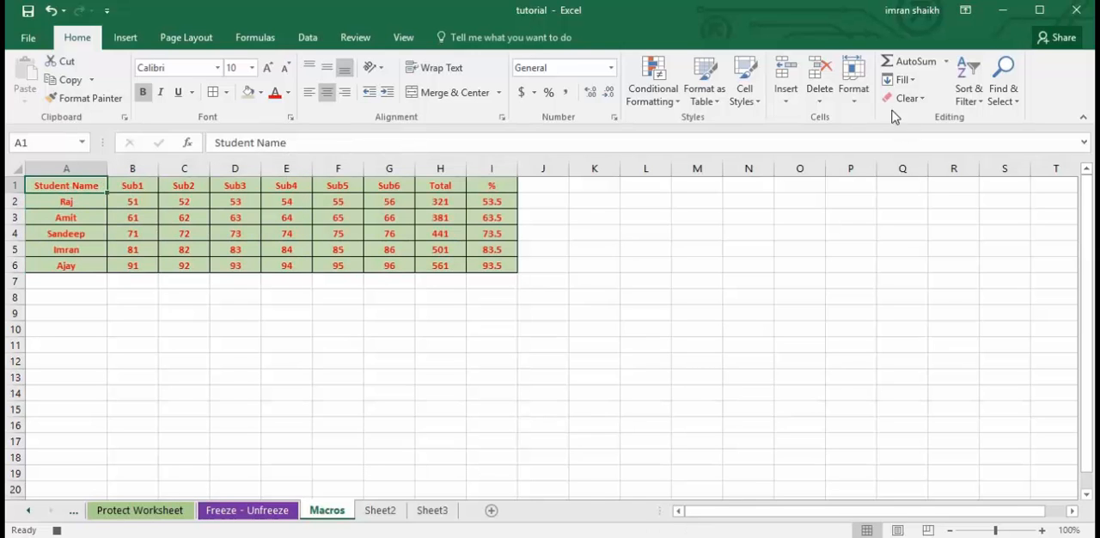
left_click(401, 37)
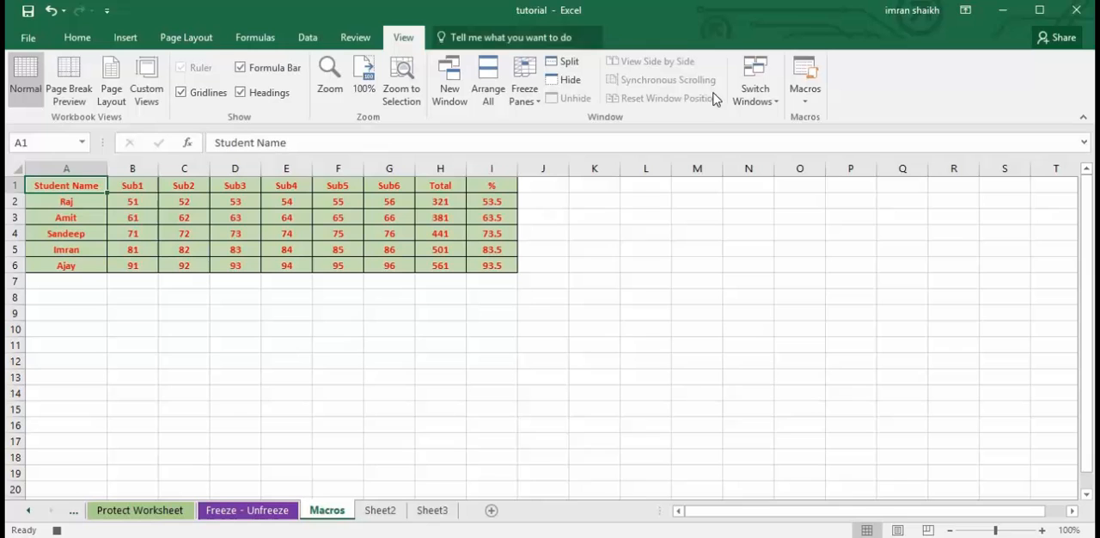
left_click(805, 109)
left_click(817, 139)
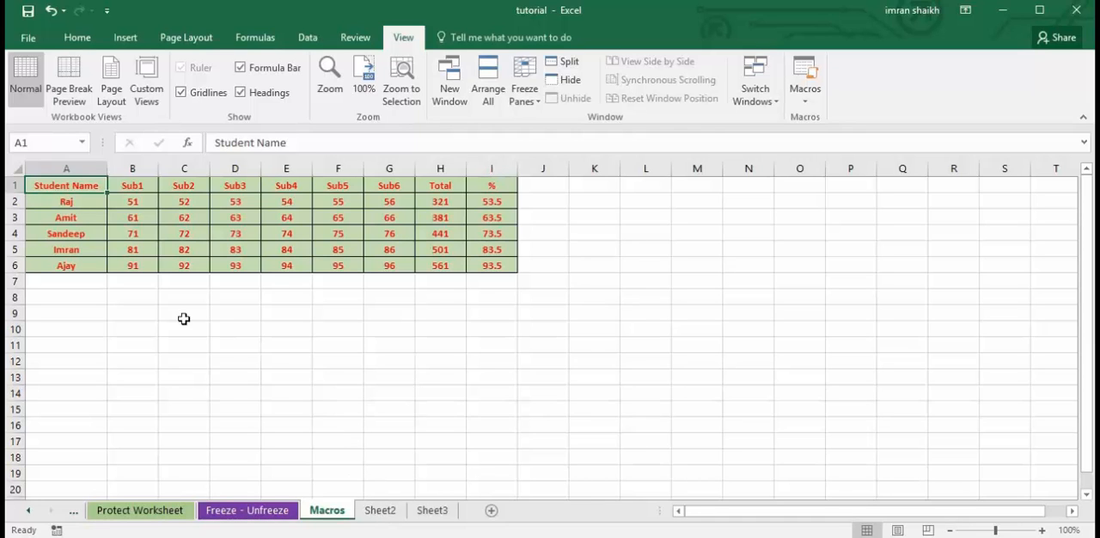
Widen column A on Sheet2 so the full Student Name header fits.
left_click(380, 511)
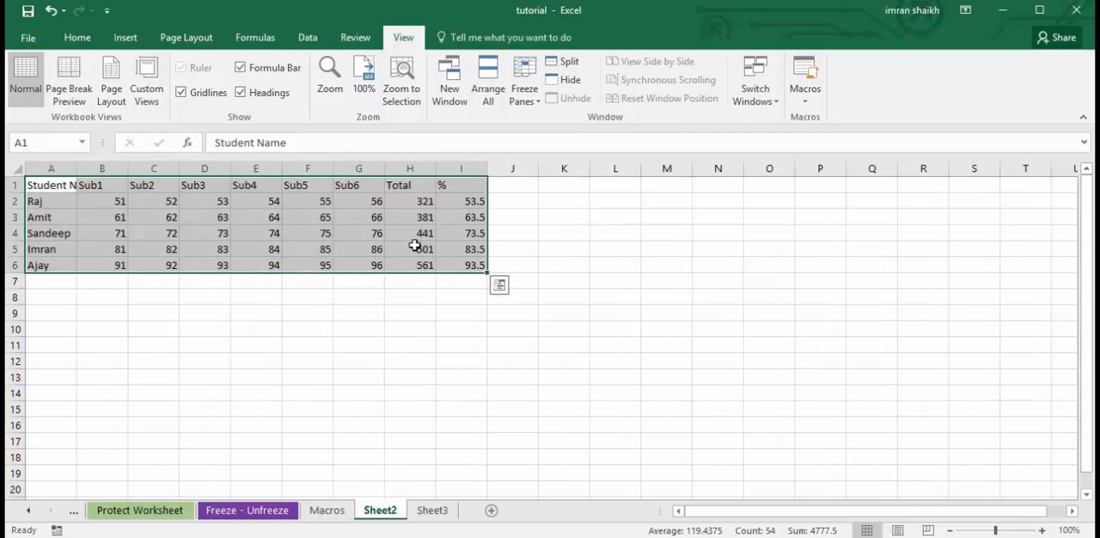
left_click(342, 237)
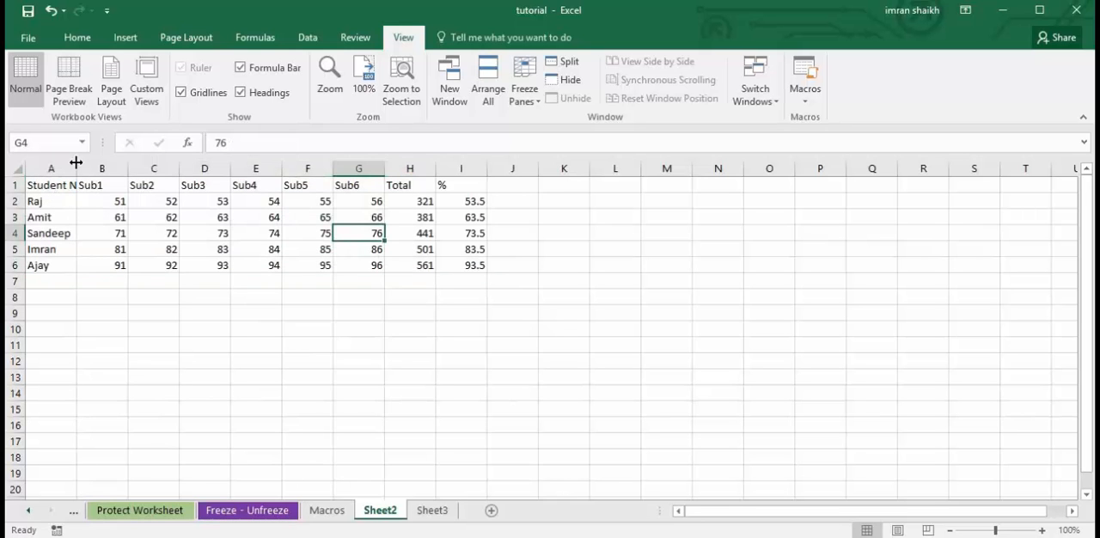
left_click_drag(75, 163, 104, 164)
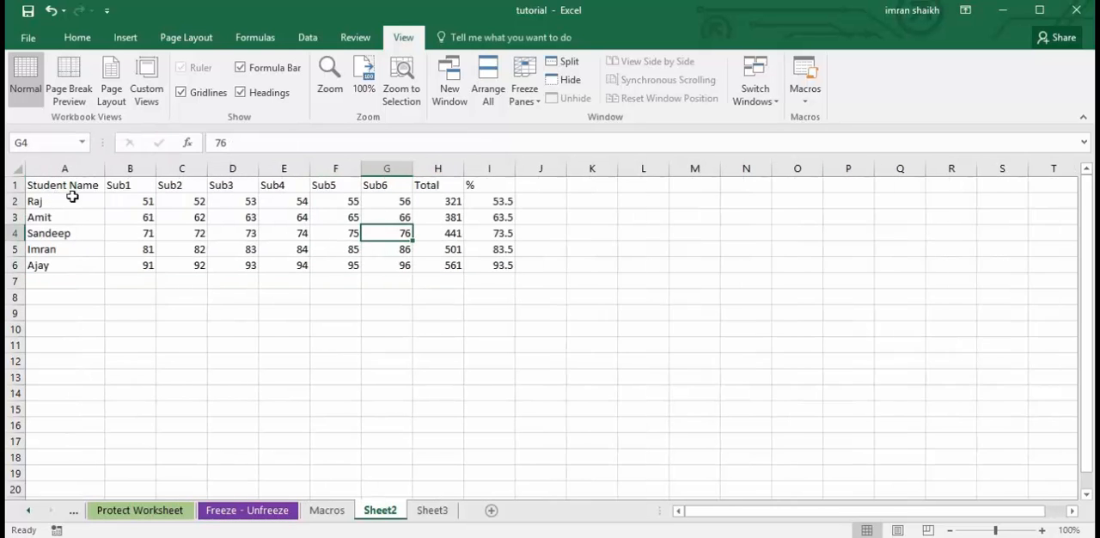
Run the Formmatting macro on the marks table A1:I6 in Sheet2 and compare the result with the Macros sheet.
left_click_drag(51, 188, 508, 267)
left_click(78, 37)
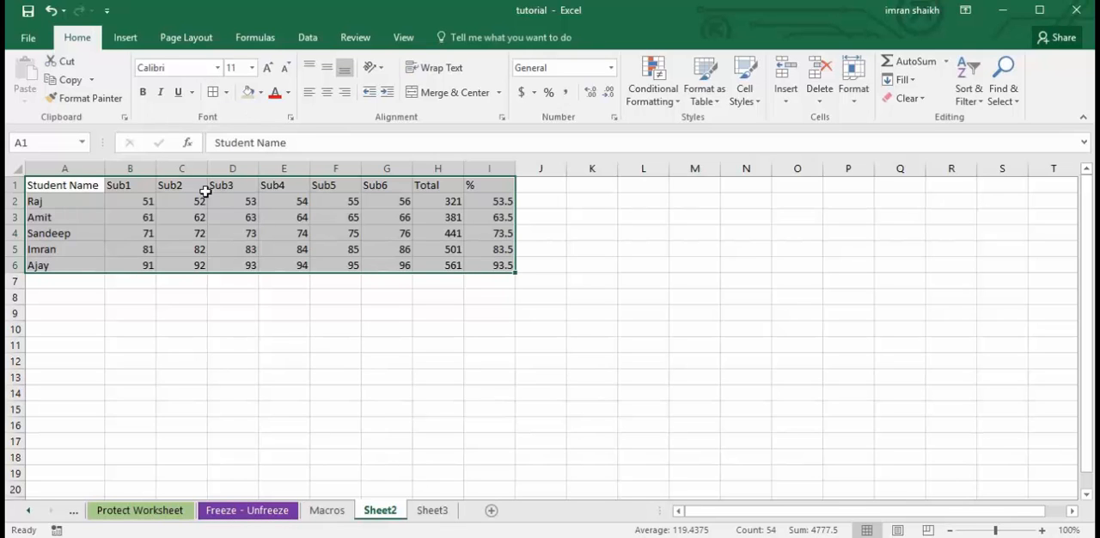
left_click(154, 233)
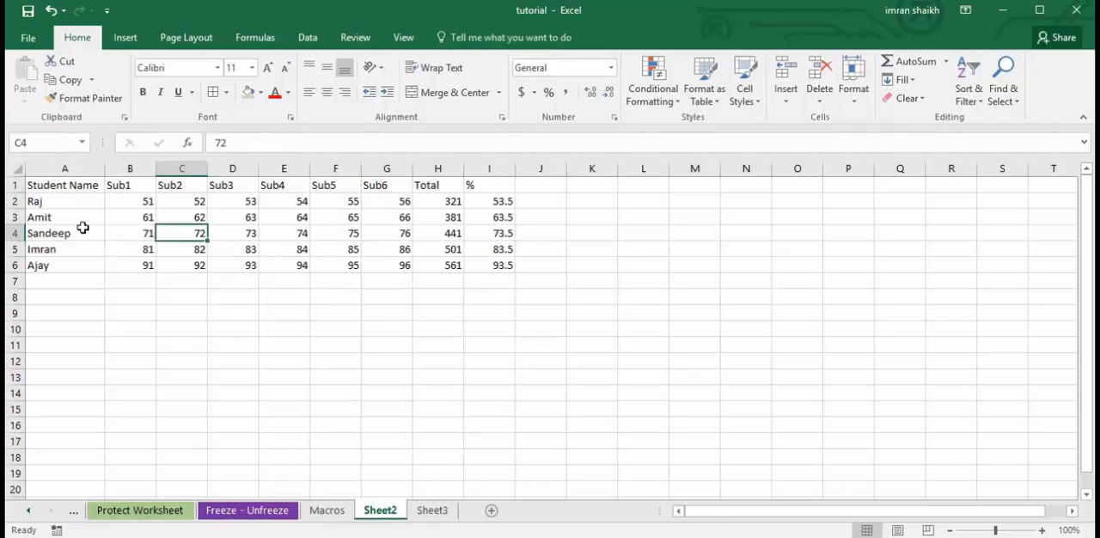
left_click(49, 186)
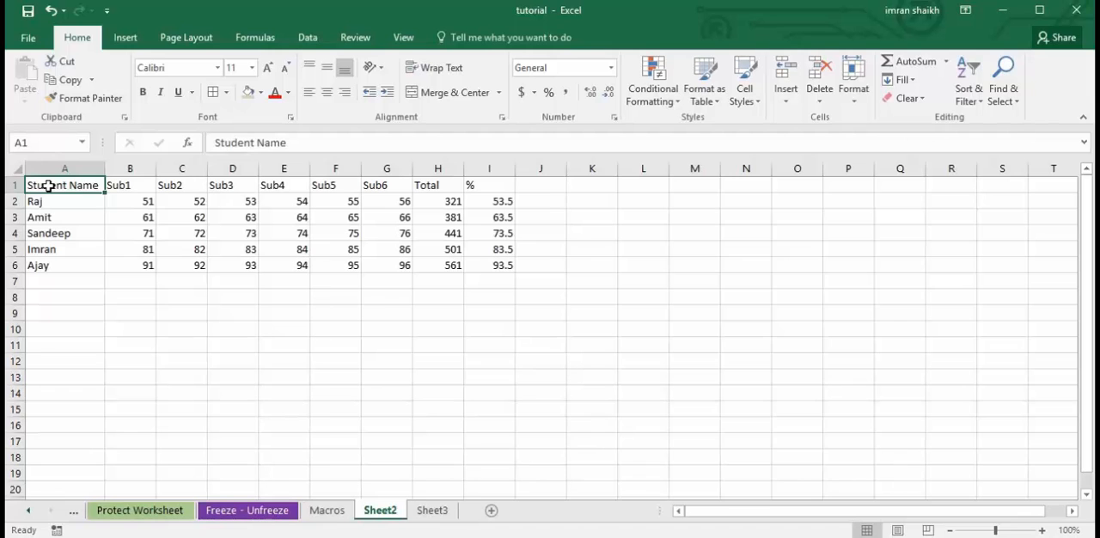
left_click_drag(49, 186, 501, 263)
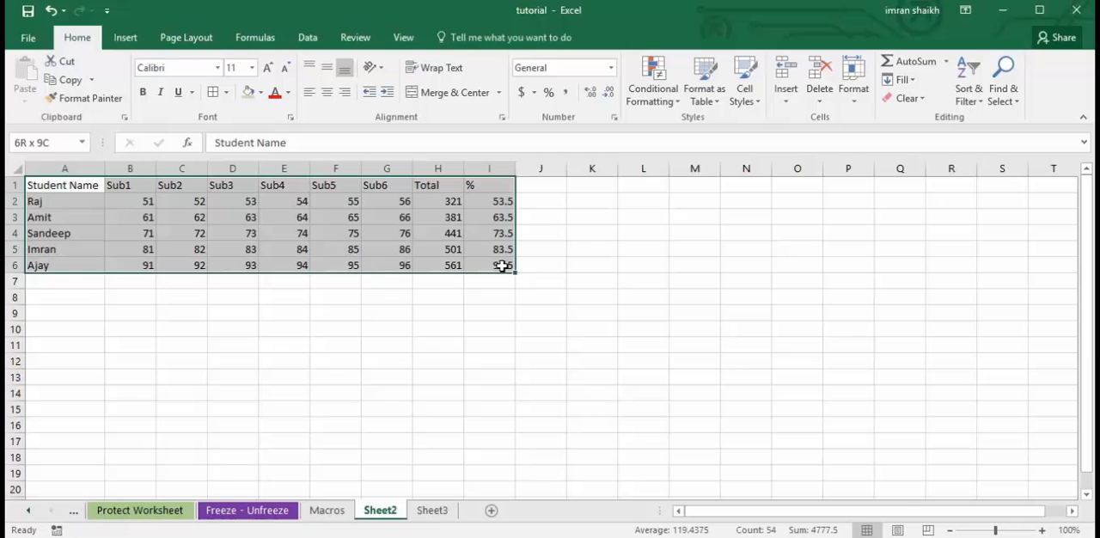
left_click(404, 38)
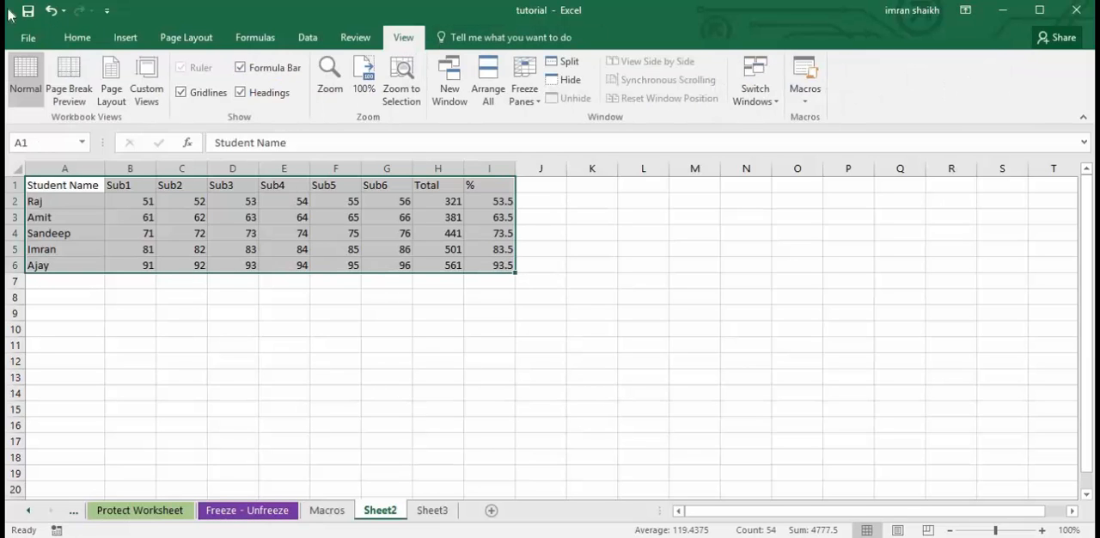
left_click(812, 101)
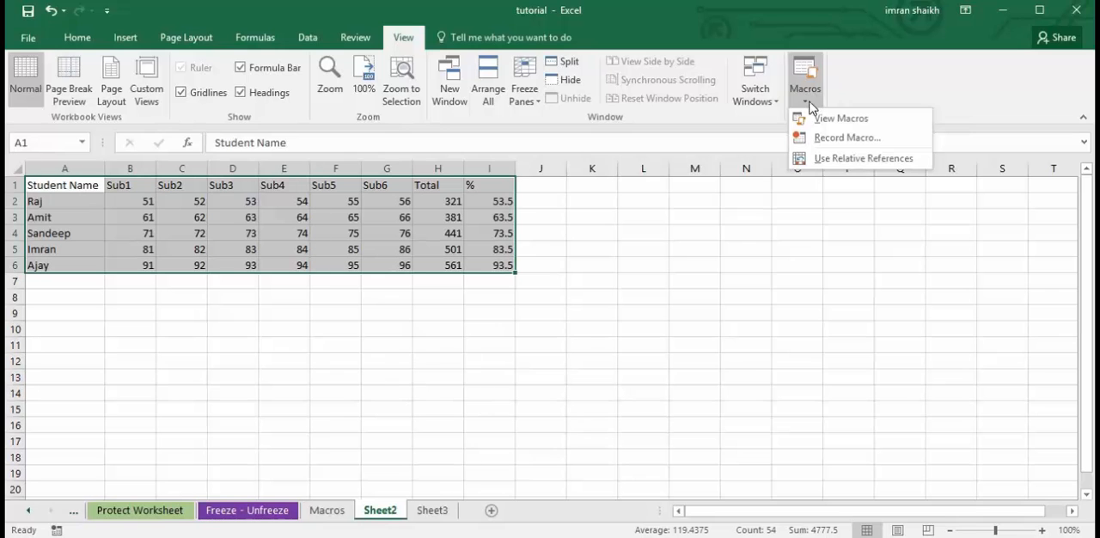
left_click(830, 121)
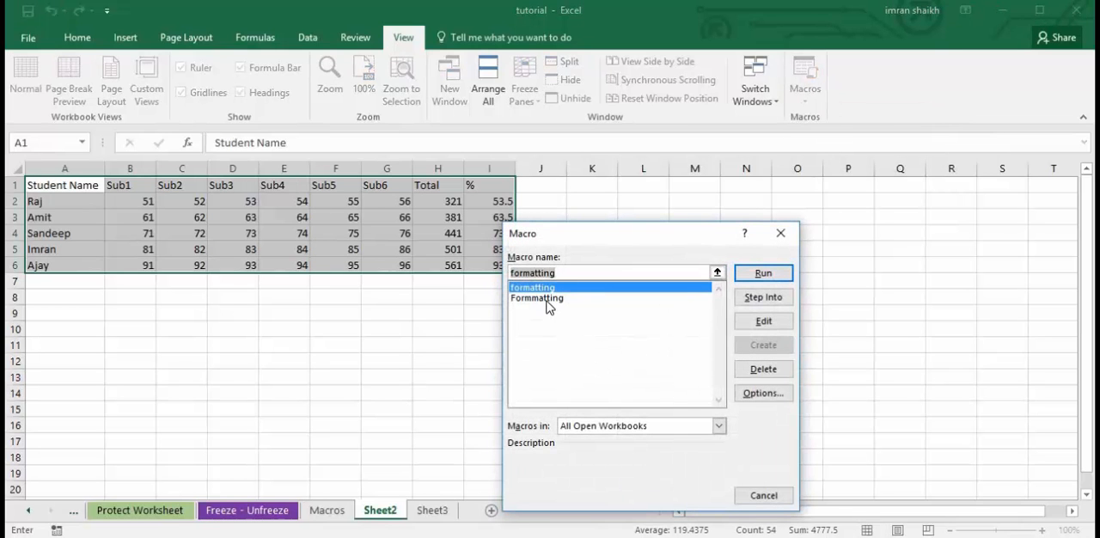
left_click(542, 300)
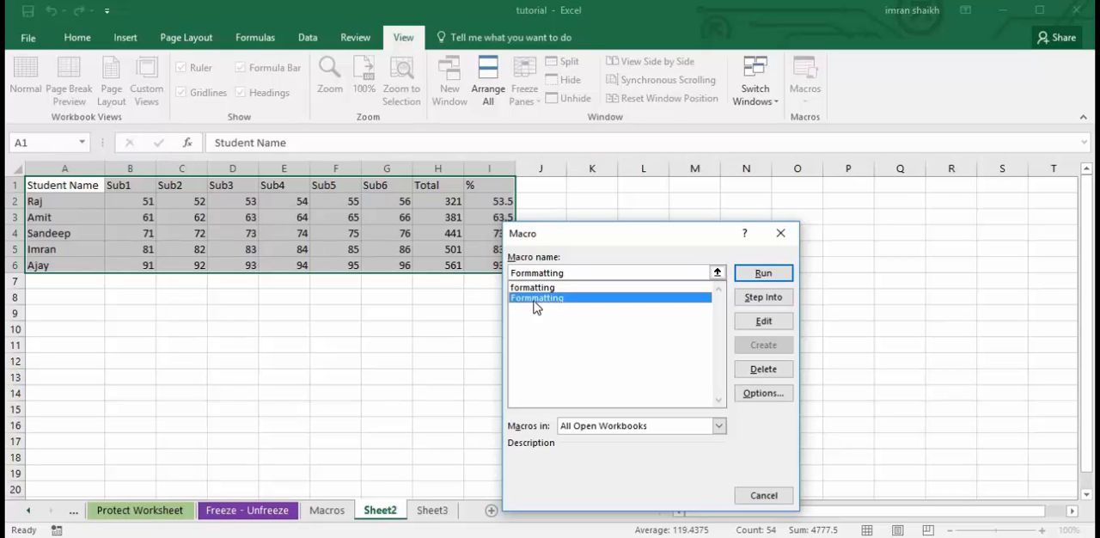
left_click(764, 273)
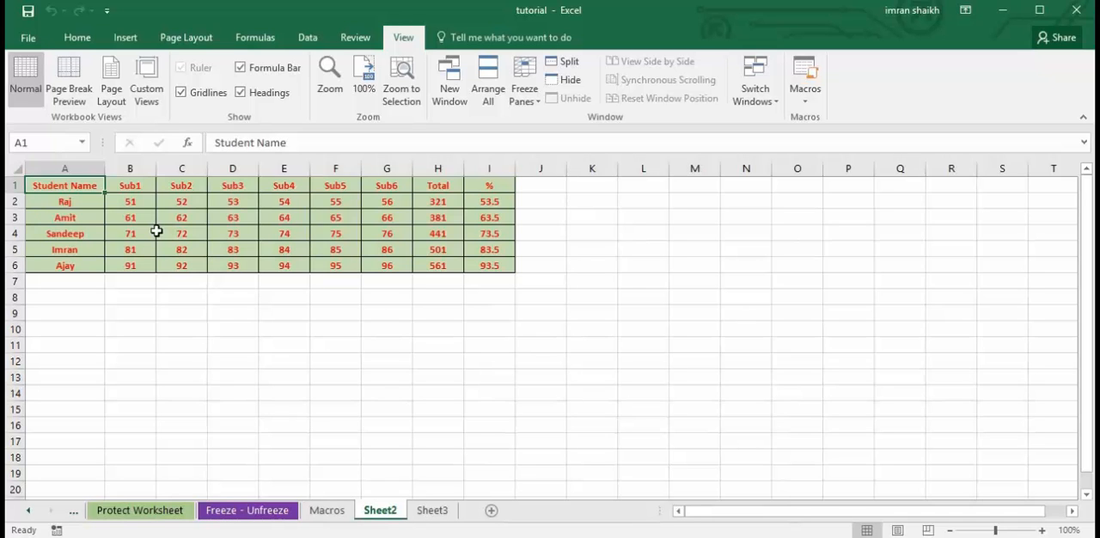
left_click(341, 511)
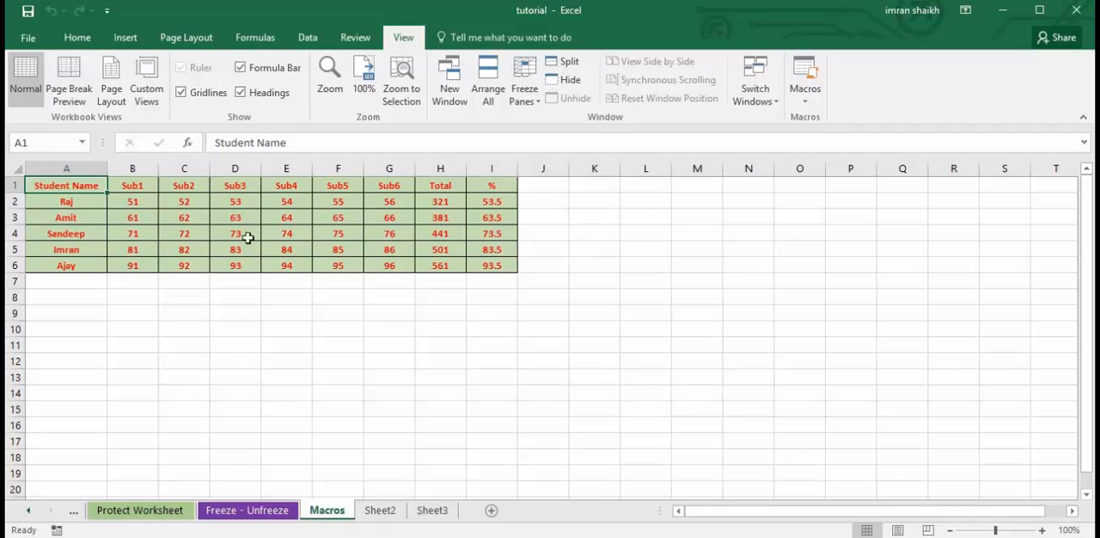
left_click(383, 512)
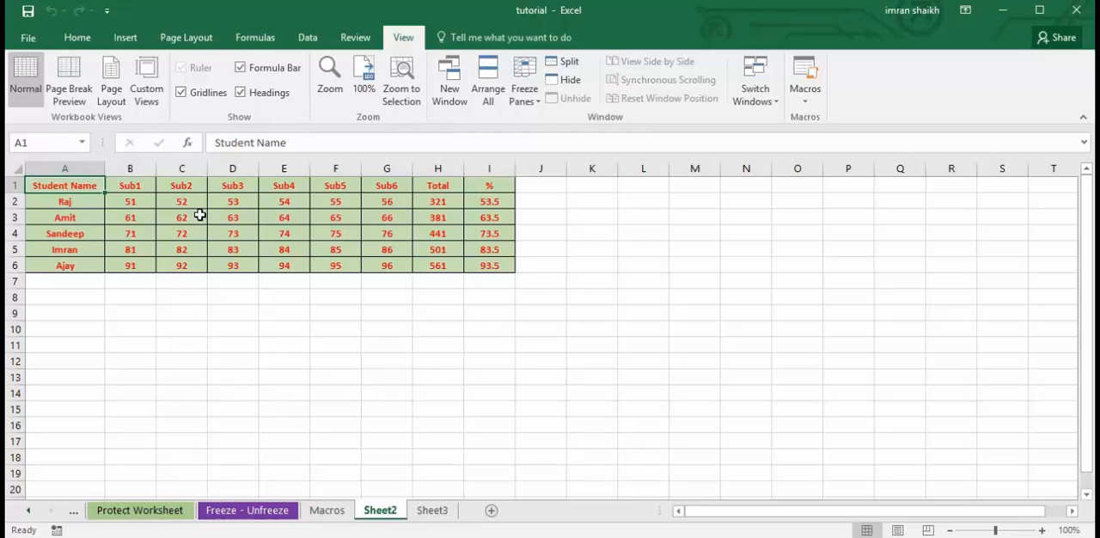
Widen column A on Sheet3 so the full Student Name header fits.
left_click(429, 513)
left_click(340, 284)
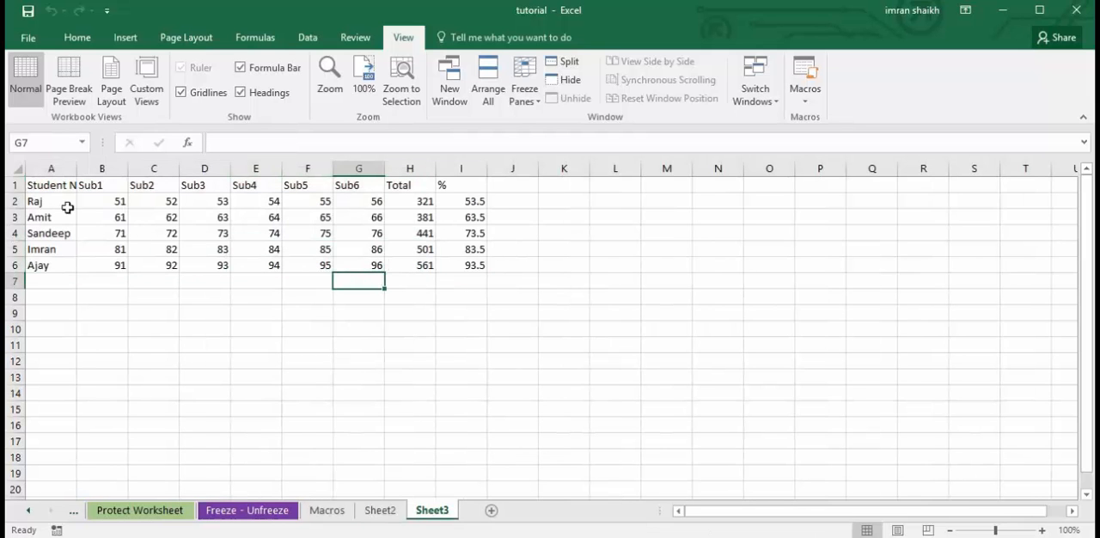
left_click_drag(76, 168, 107, 172)
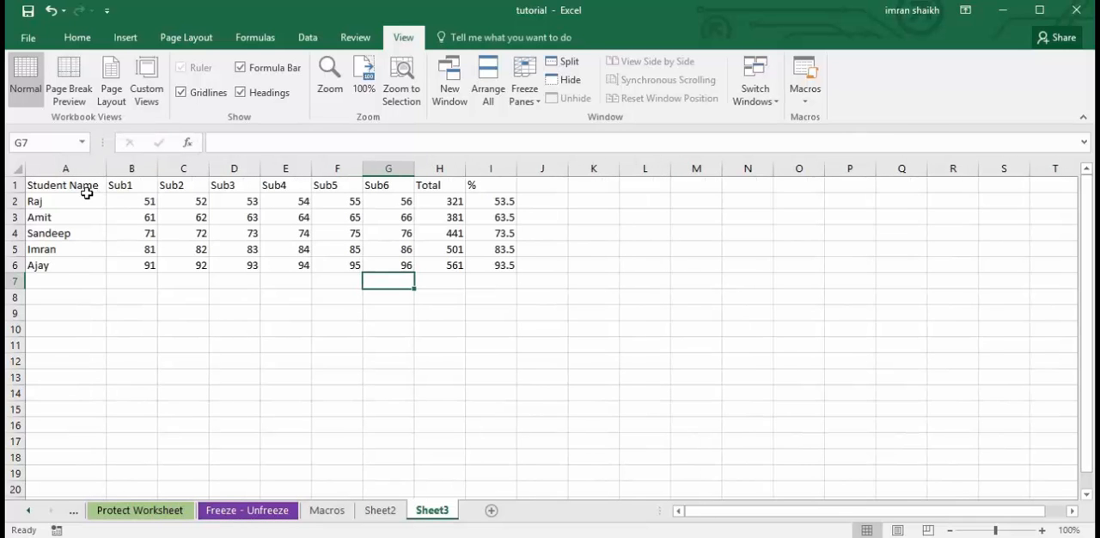
Check the formatted table on the Macros sheet, and apply the recorded formatting macro to A1:I6 on Sheet3.
left_click(328, 512)
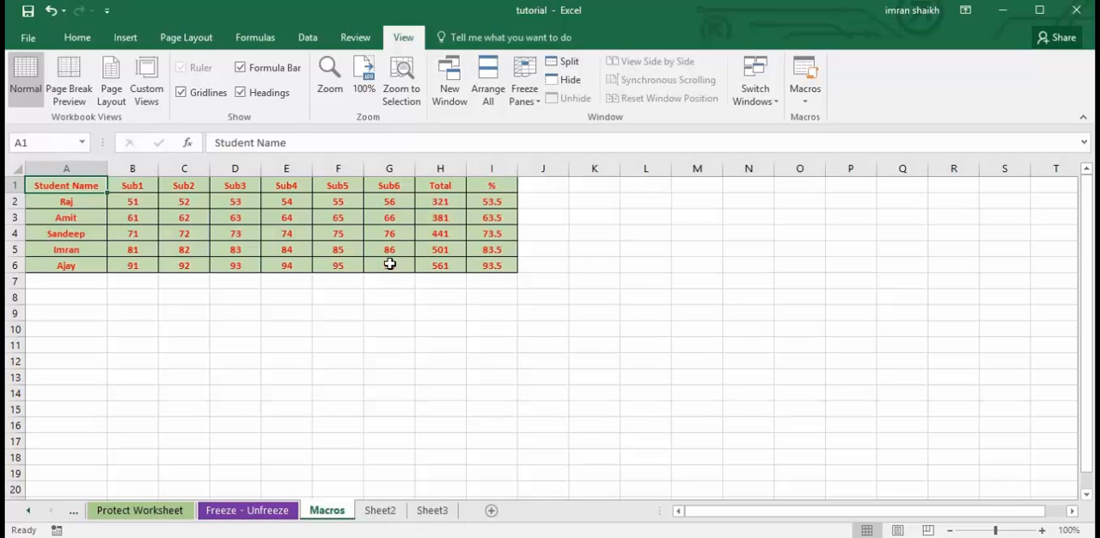
left_click(432, 511)
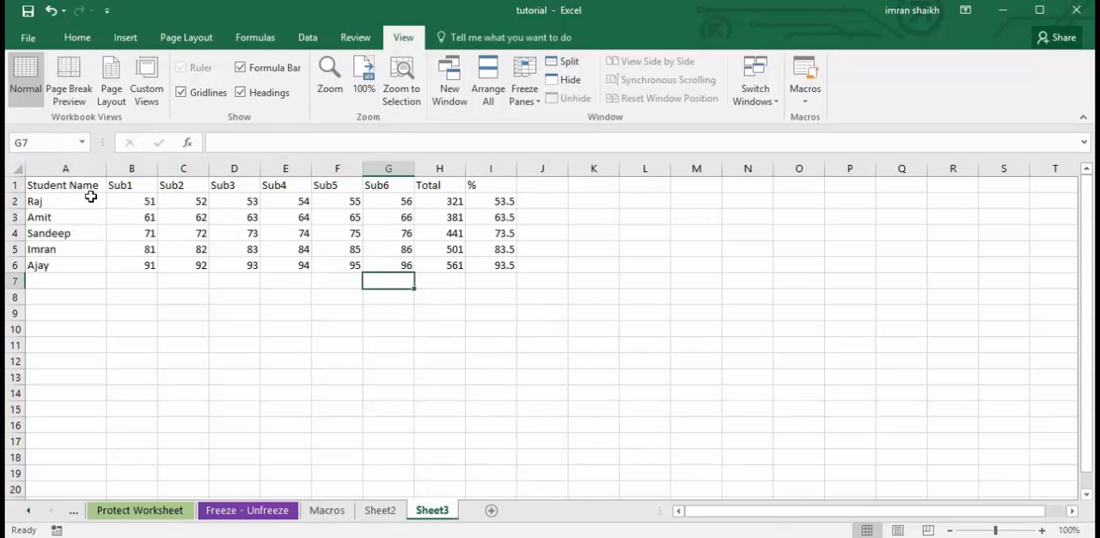
left_click_drag(54, 185, 499, 266)
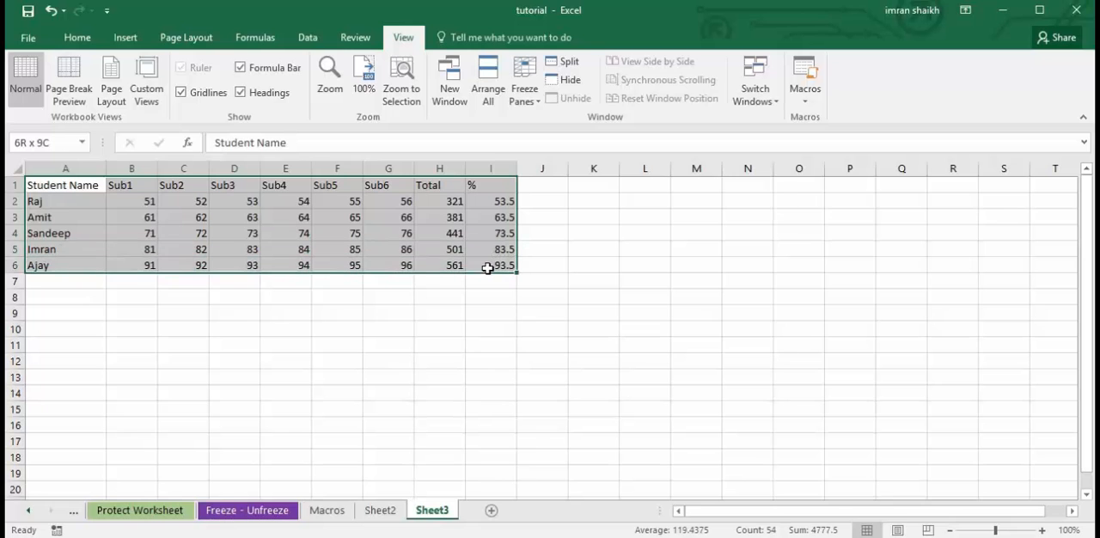
left_click(206, 238)
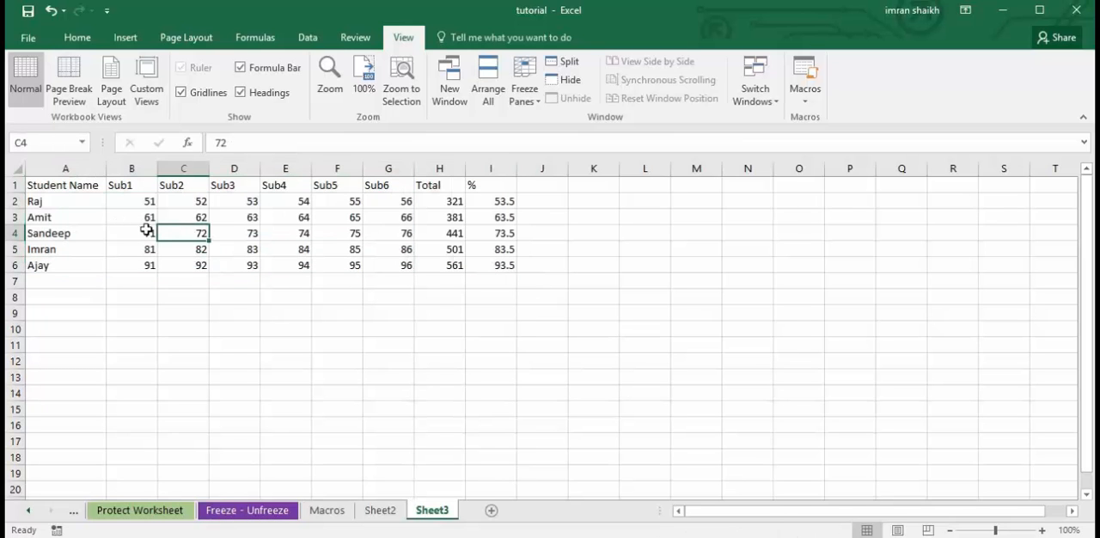
left_click_drag(60, 186, 504, 263)
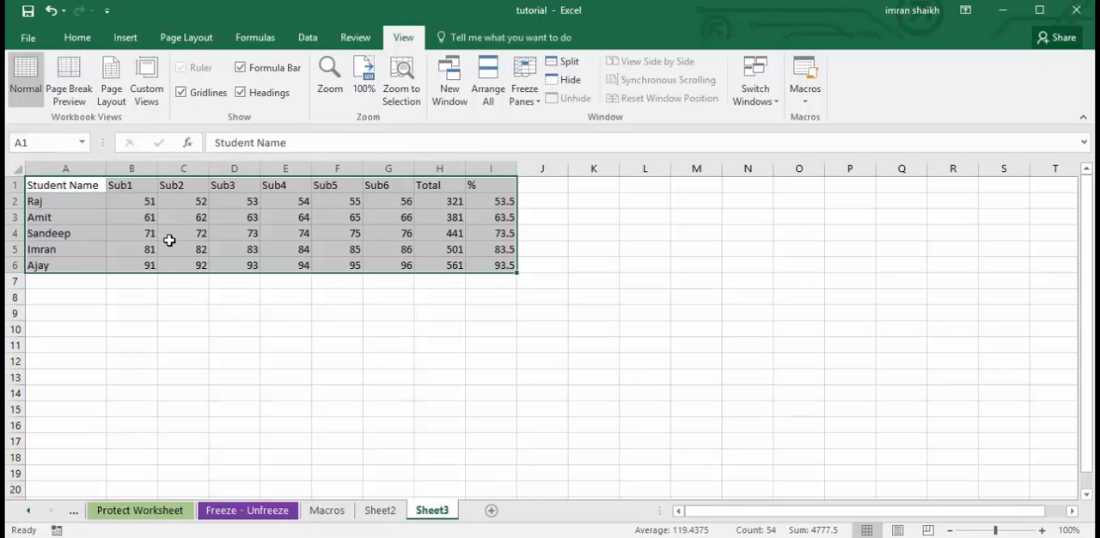
key("ctrl+m")
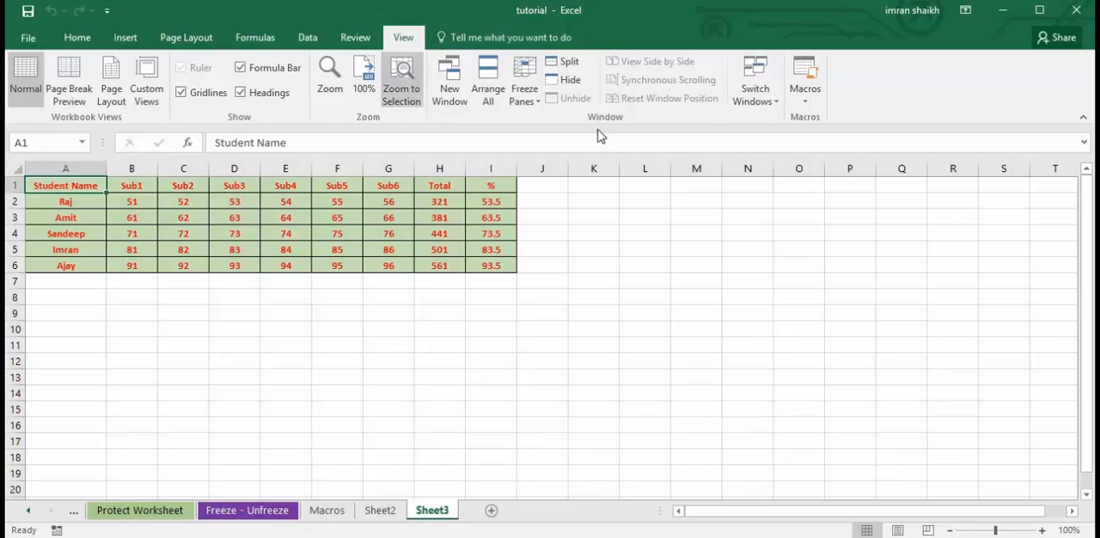
left_click(806, 97)
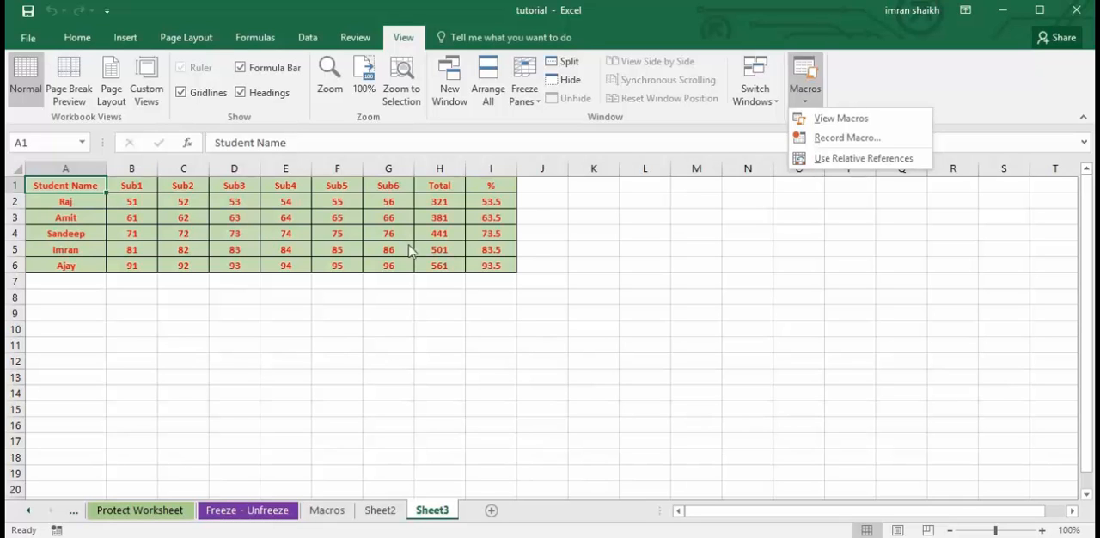
left_click(326, 519)
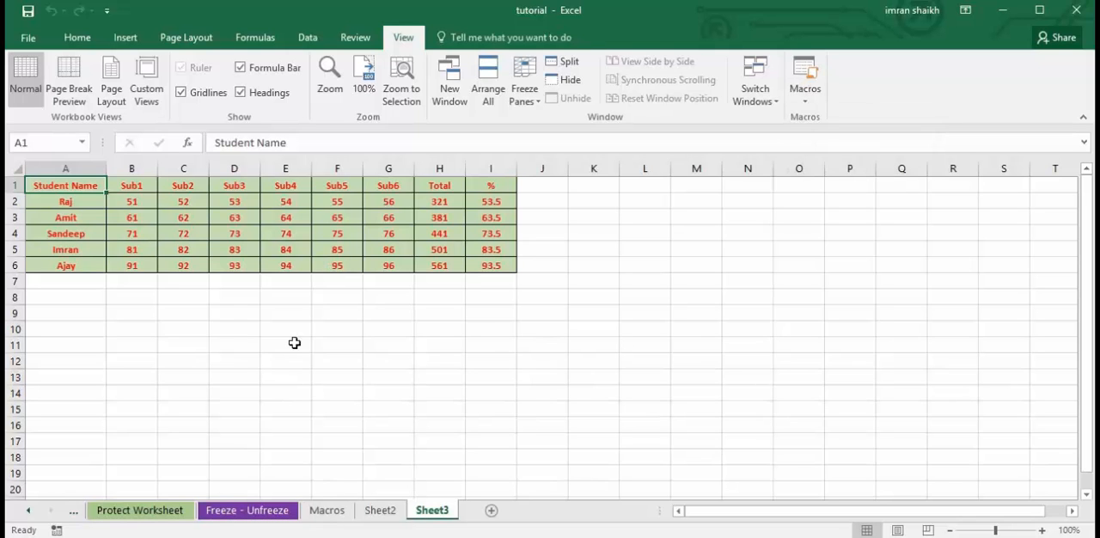
left_click(328, 516)
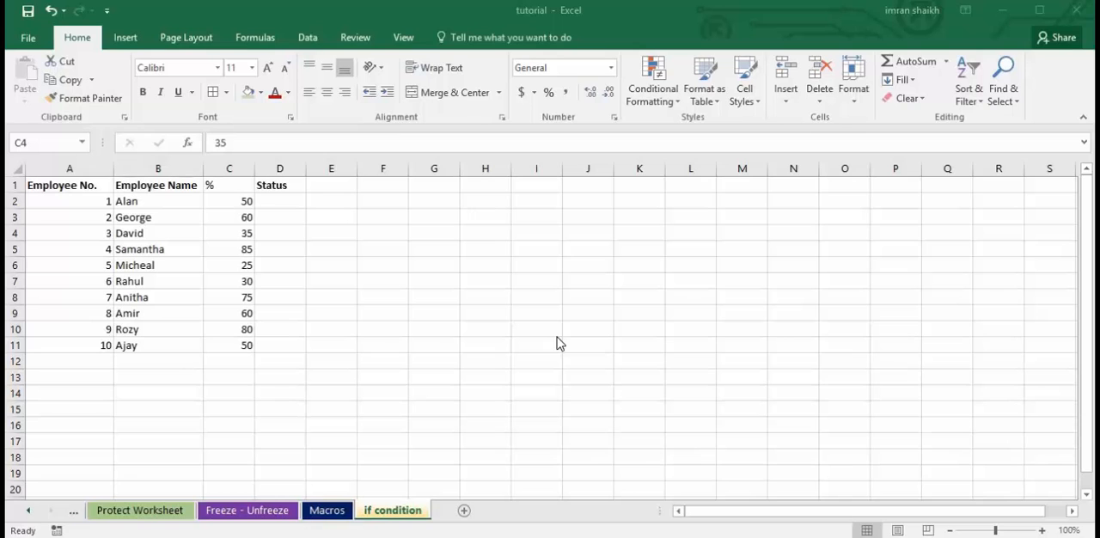
left_click(406, 303)
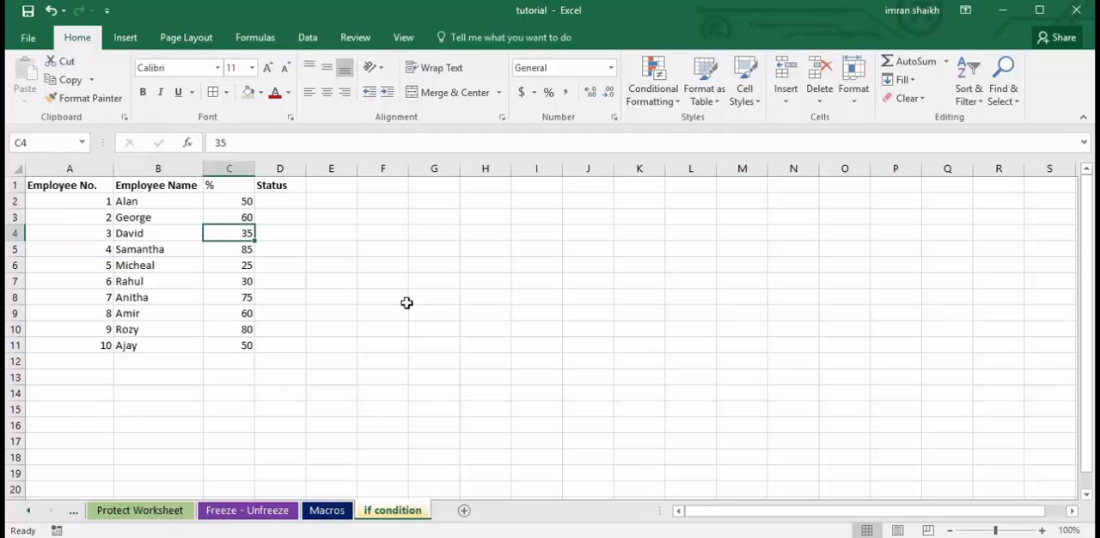
left_click(407, 304)
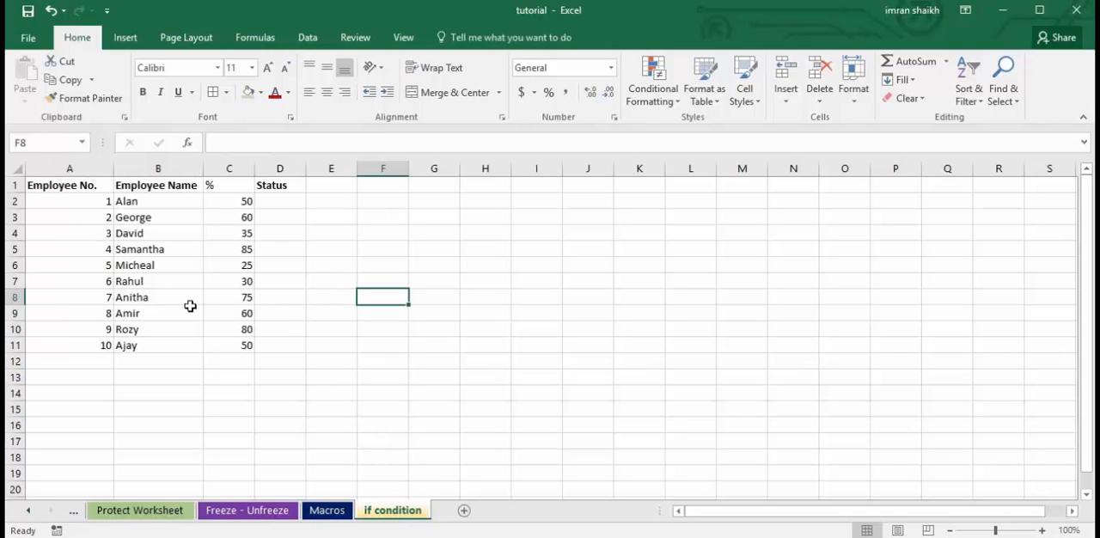
Replace the word Employee with Student in the B1 header of the if condition sheet.
left_click(153, 185)
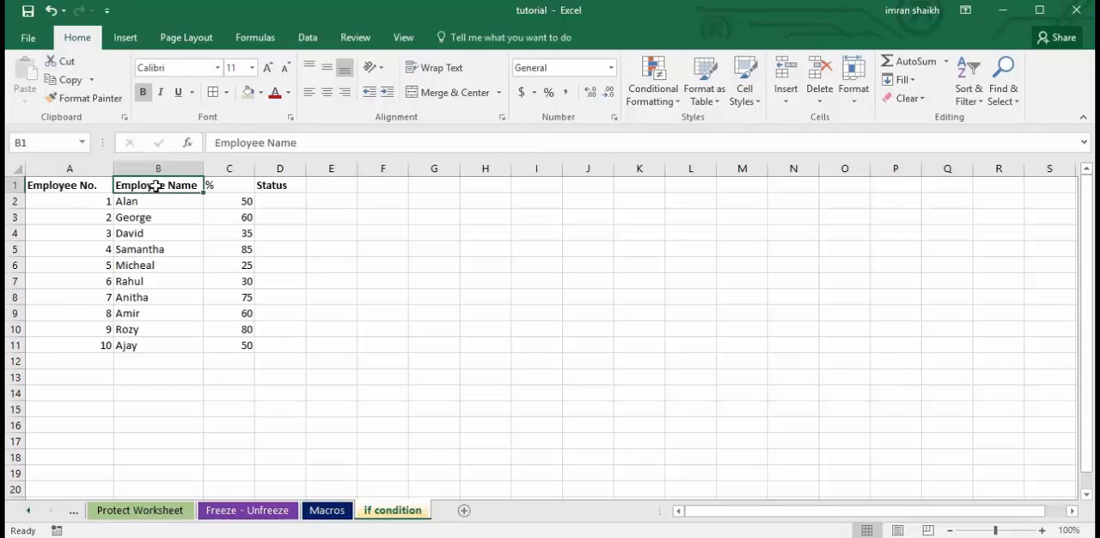
double_click(165, 184)
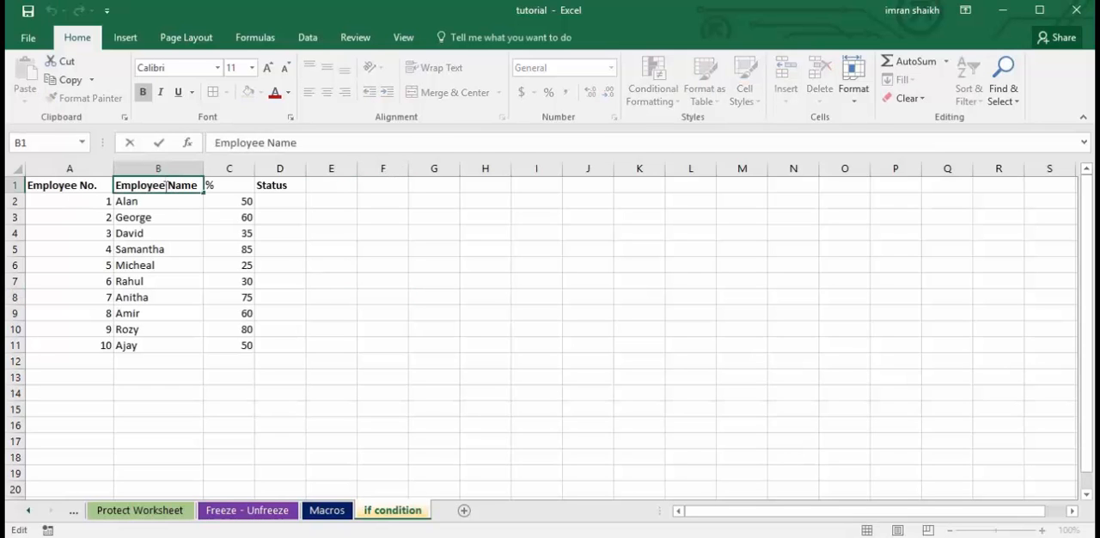
left_click_drag(165, 185, 99, 181)
type("Student")
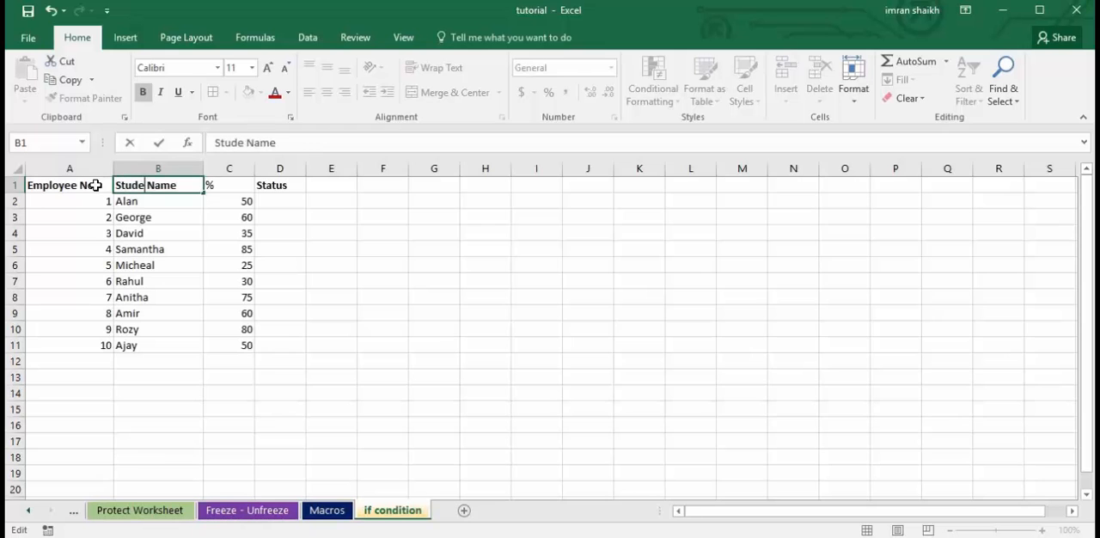
Copy the word Student from B1 over Employee in the A1 header so it reads Student No., and save the workbook.
key("shift+Home")
key("ctrl+c")
double_click(76, 185)
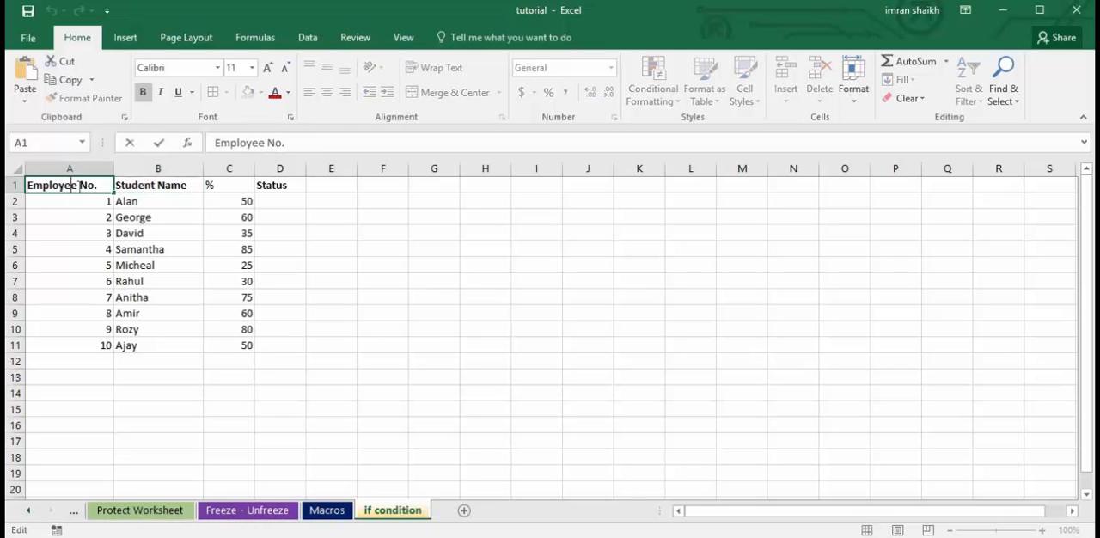
key("shift+Home")
key("ctrl+v")
left_click(232, 250)
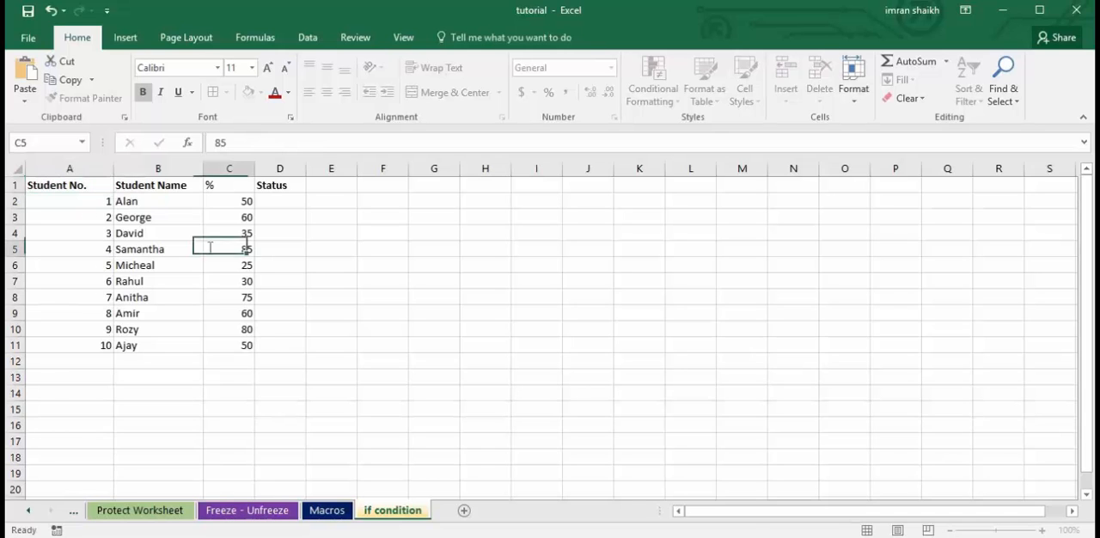
key("ctrl+s")
Start an IF formula in D2 of the Status column with the logical test C2>=35.
left_click(191, 216)
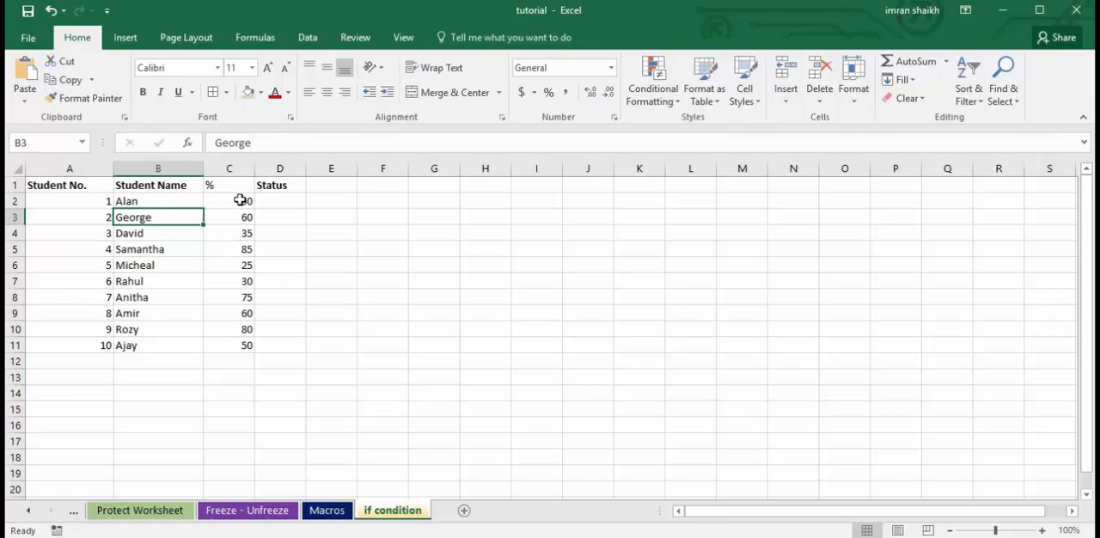
left_click(290, 204)
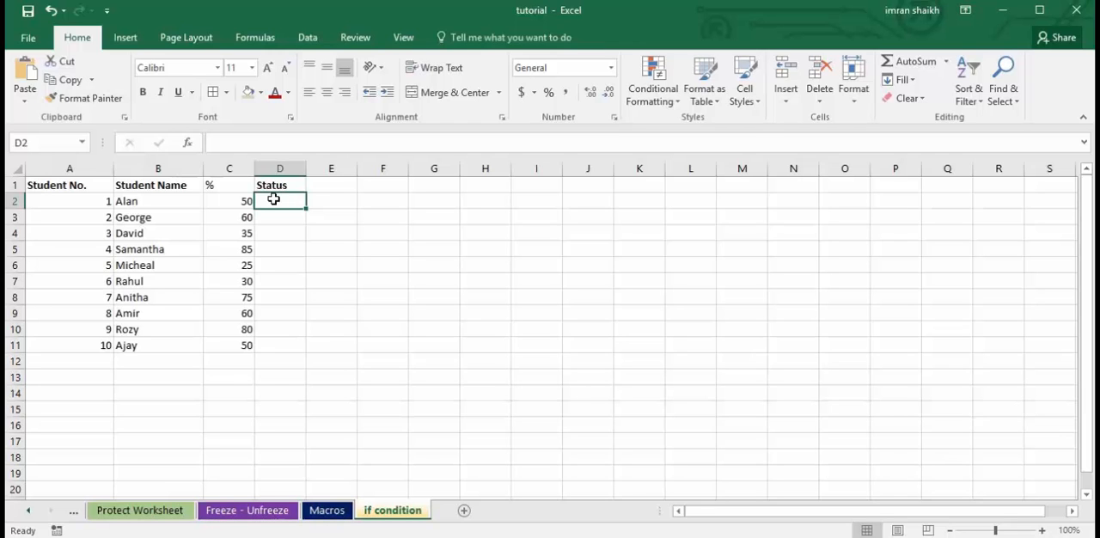
type("=")
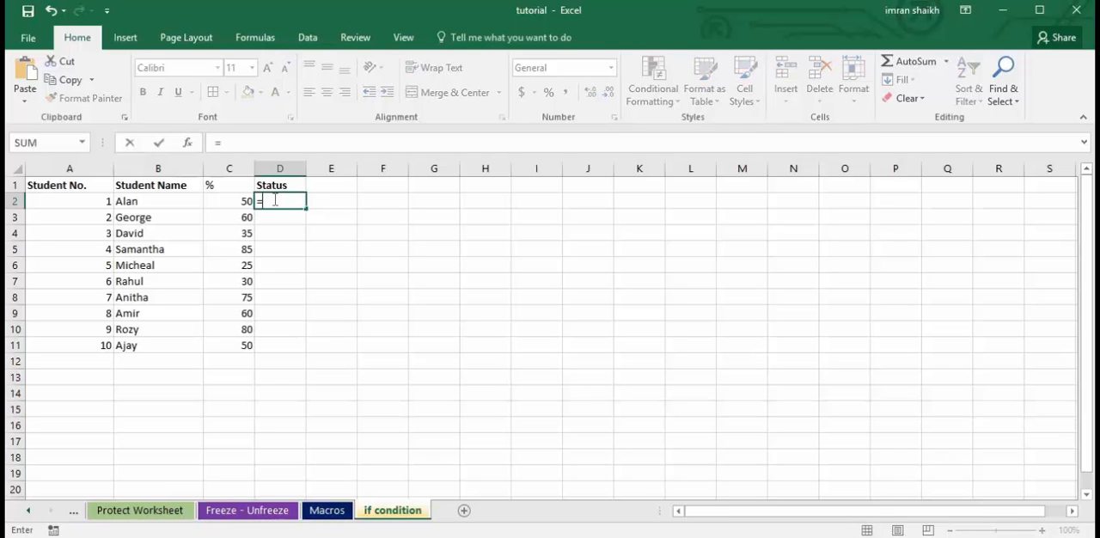
type("if")
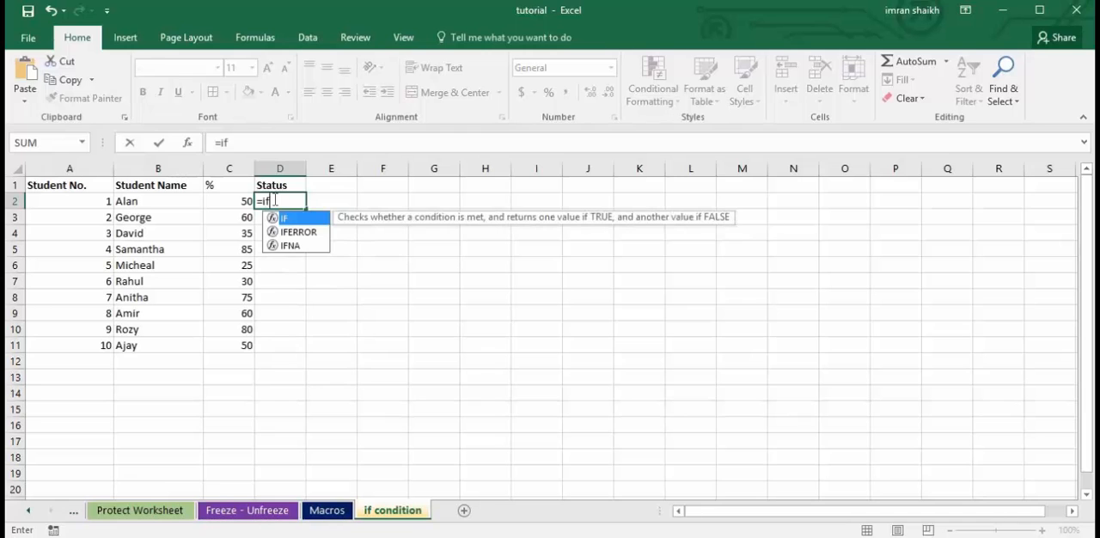
type("(")
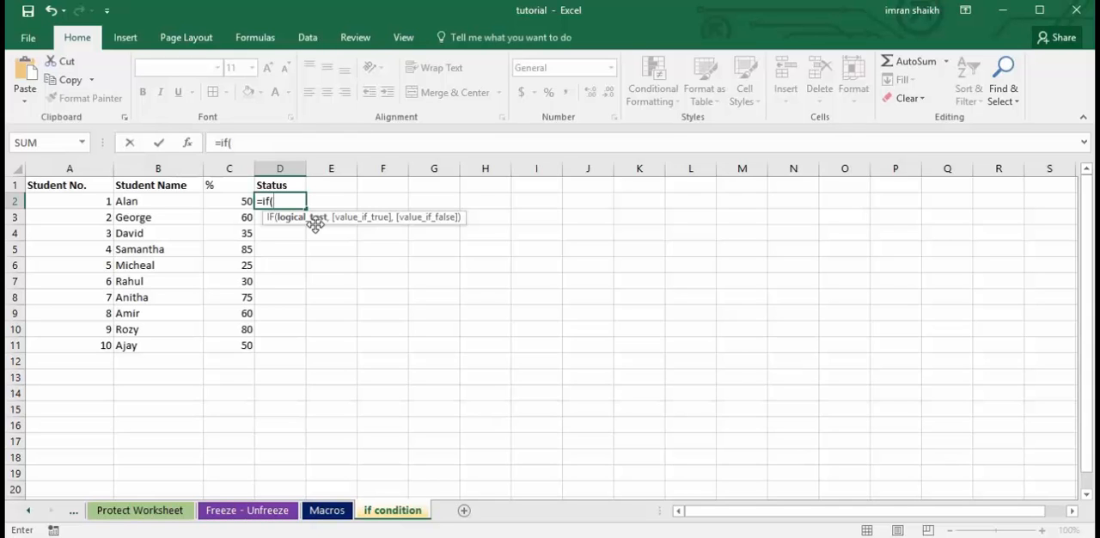
left_click(226, 202)
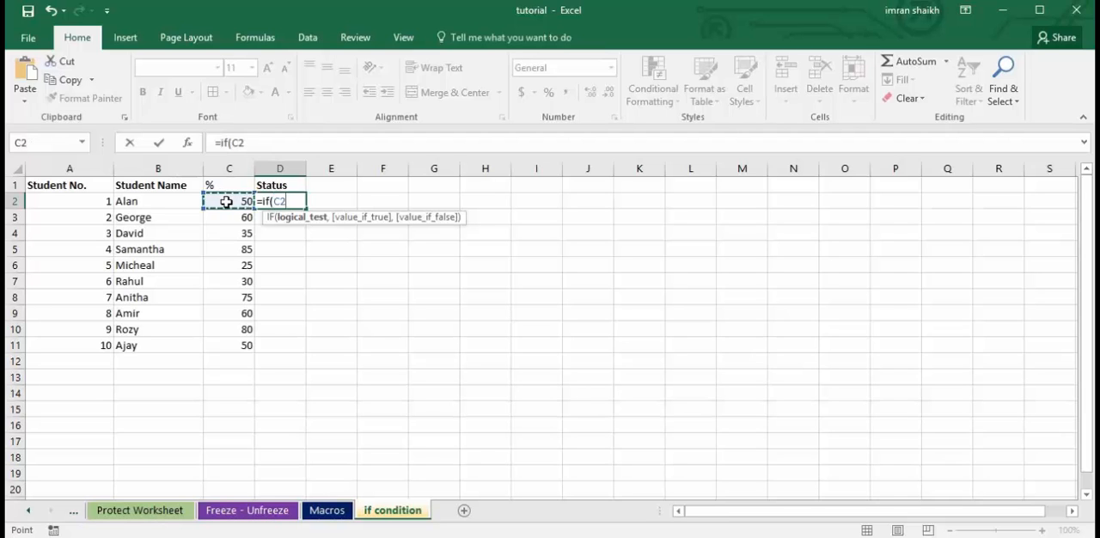
type(">=35")
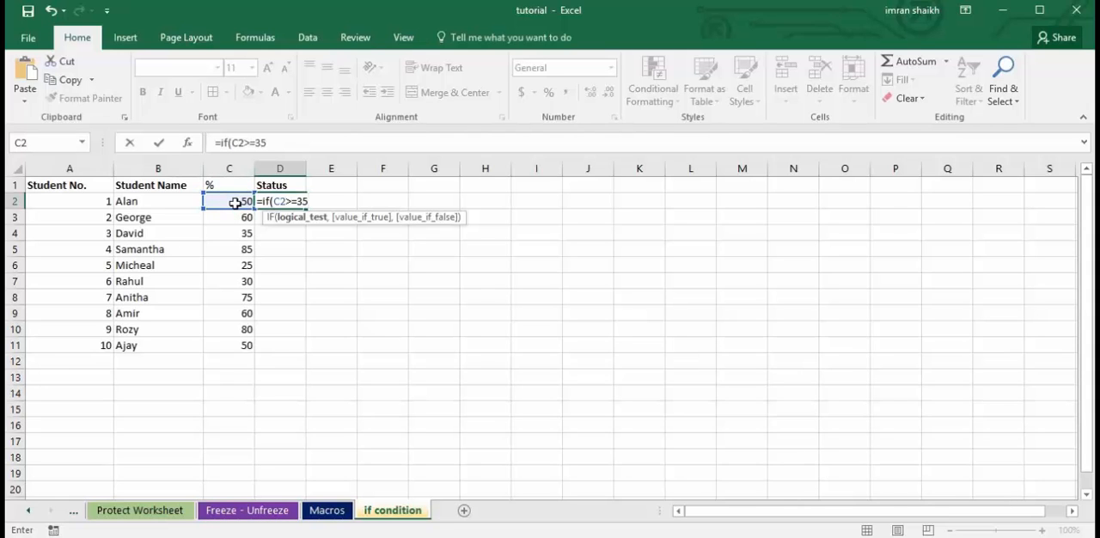
Complete the D2 IF formula with "OK" as the true value and "NOT OK" as the false value, closing the parenthesis.
type(",\"OK")
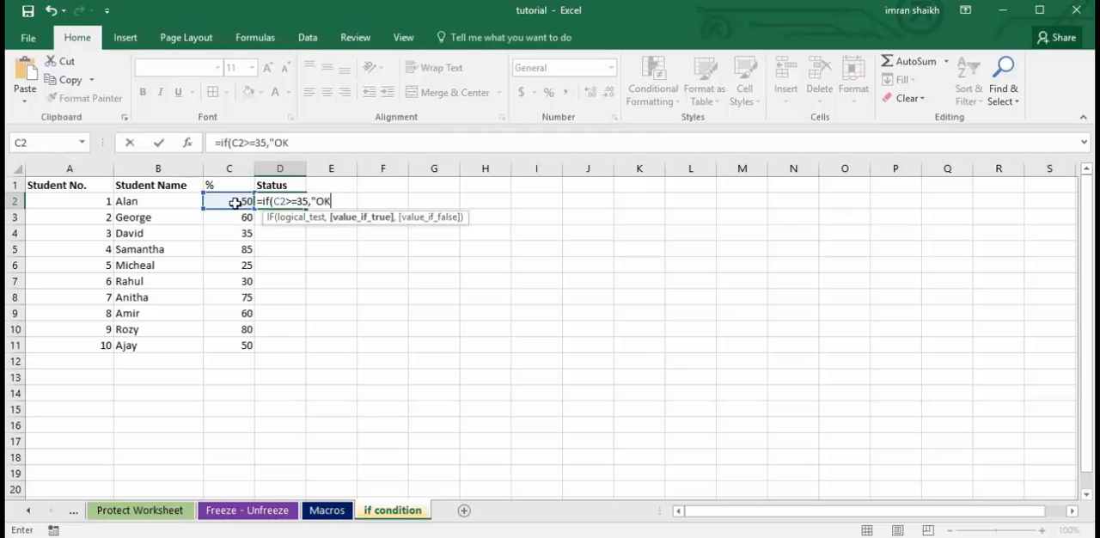
type("\"")
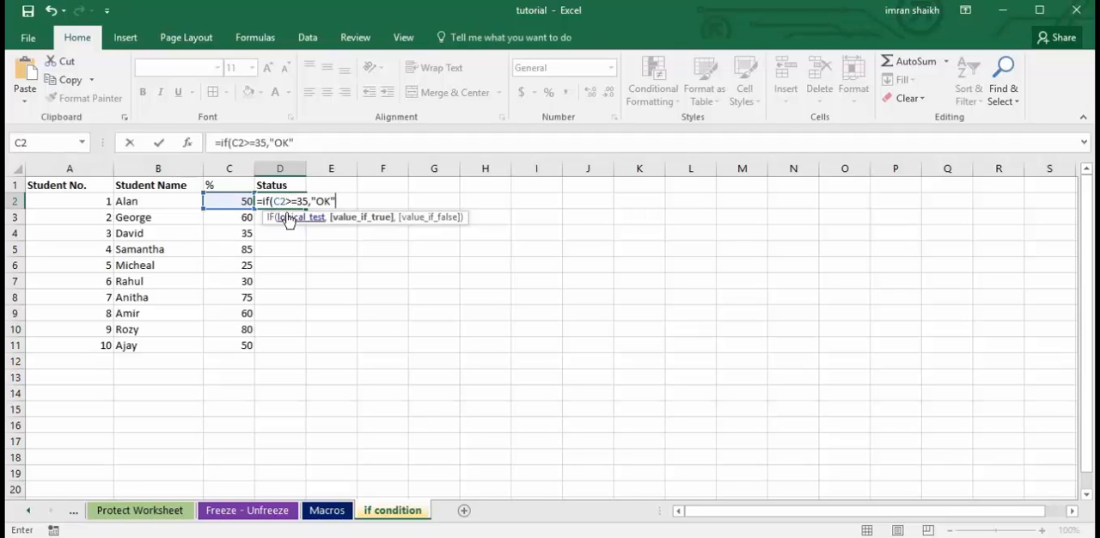
type(",\"")
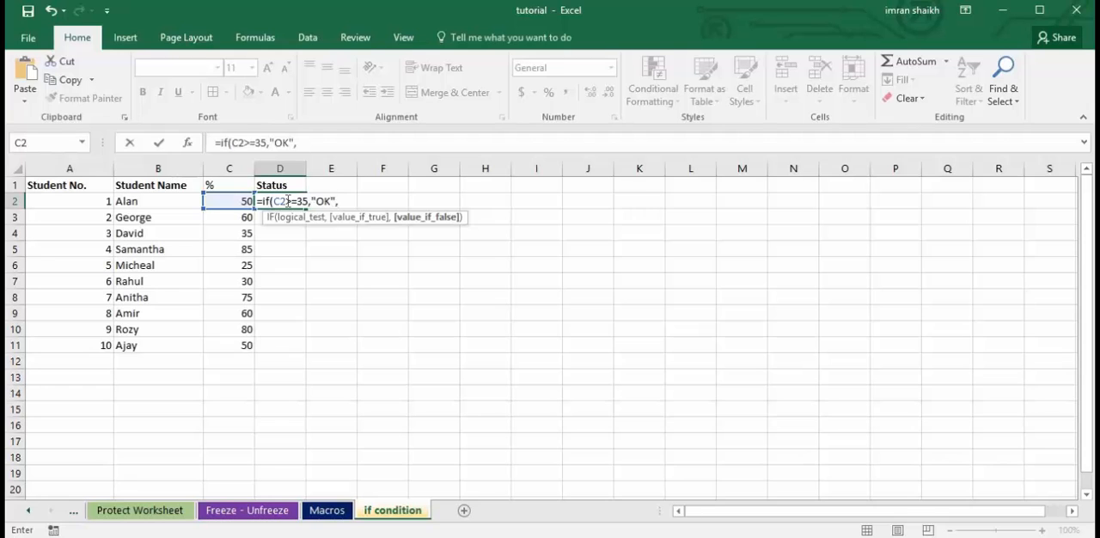
type("NOT OK")
type("\")")
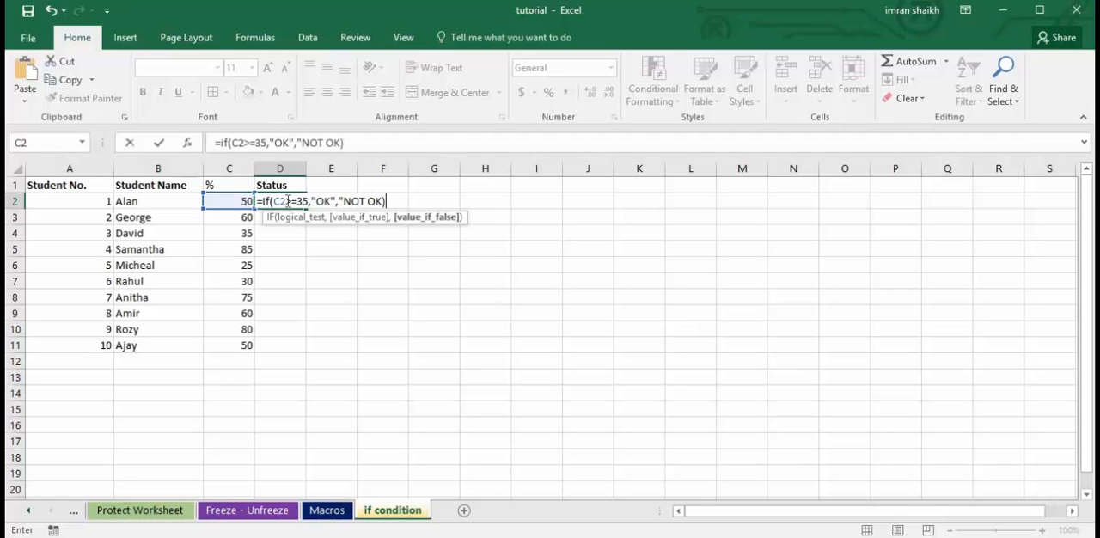
key("BackSpace")
type("\")")
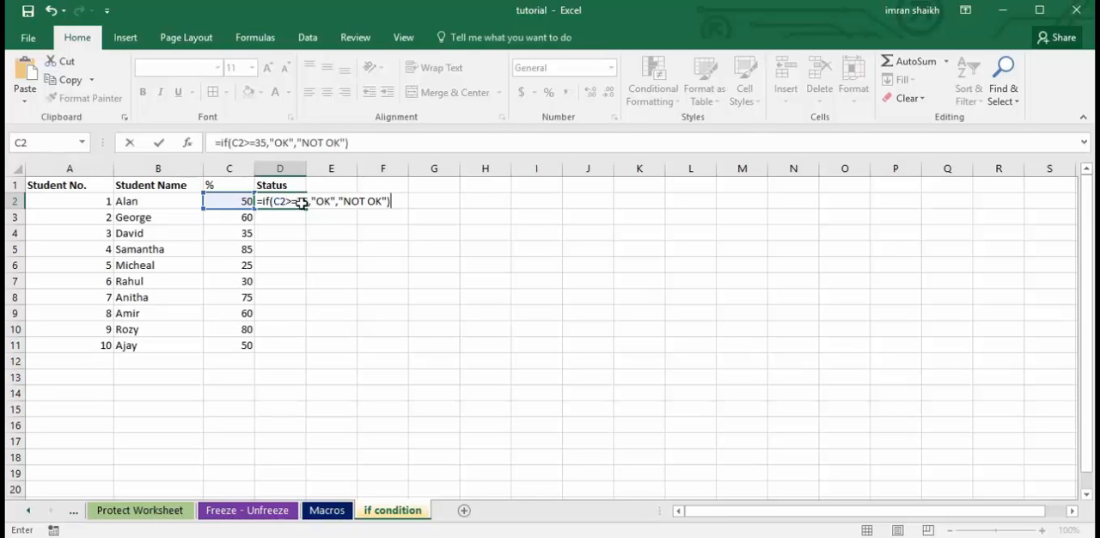
Enter the completed IF formula in D2 and review its "OK" true value.
key("Return")
left_click(302, 203)
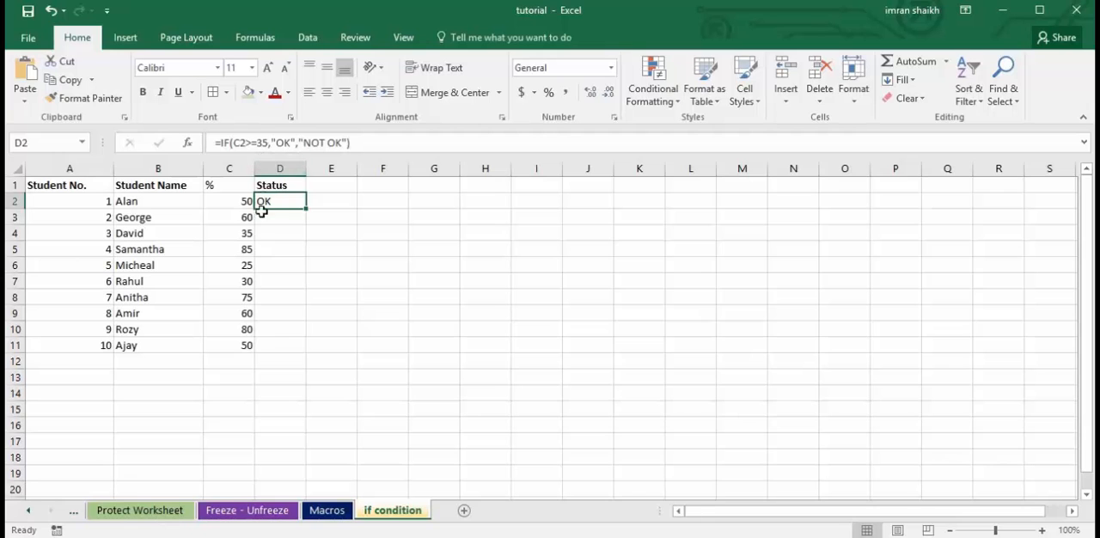
left_click(278, 142)
double_click(282, 142)
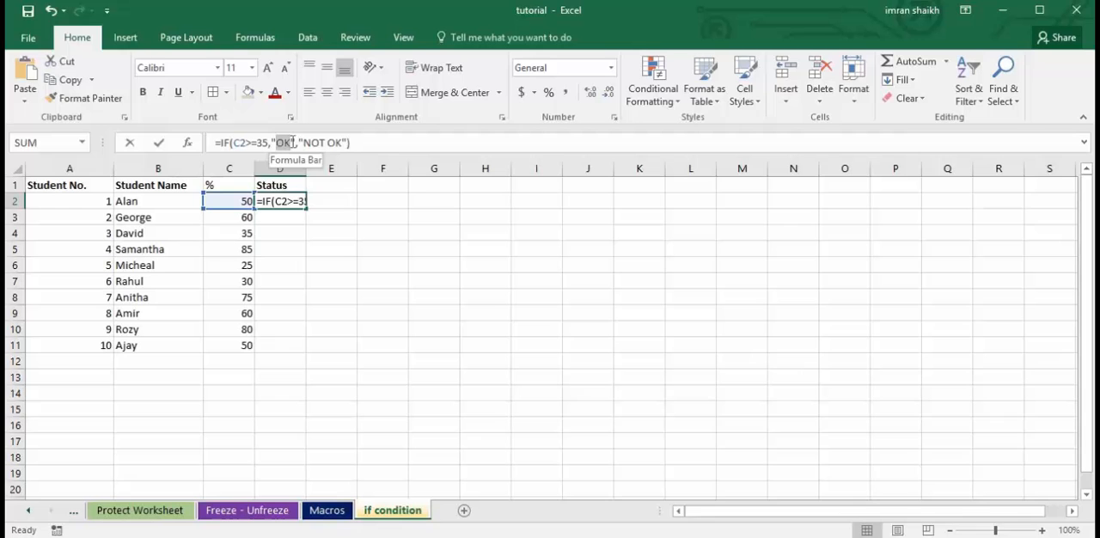
key("Return")
Fill the Status formula from D2 down to D6.
left_click(291, 199)
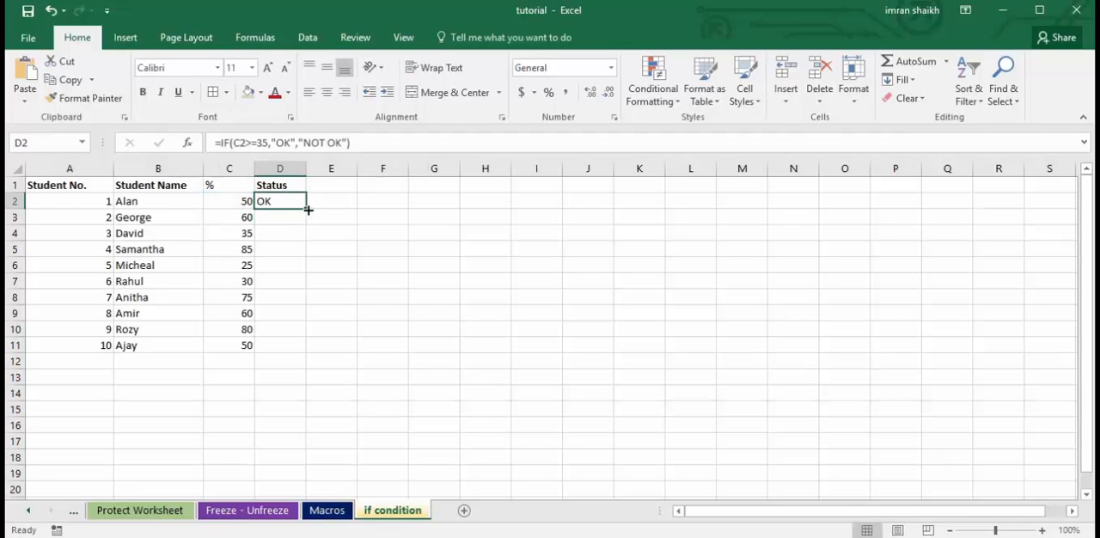
left_click_drag(306, 210, 306, 271)
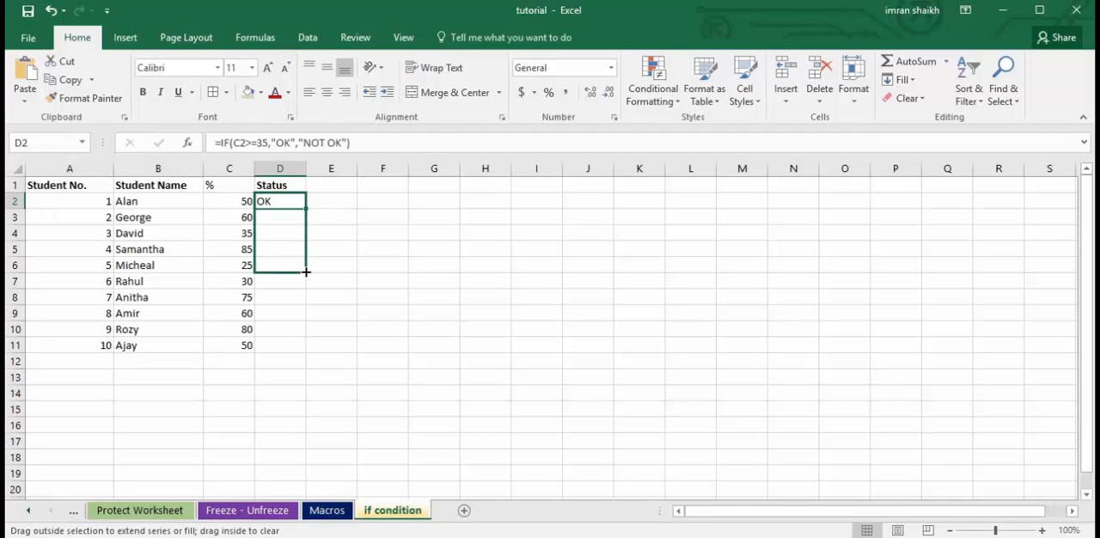
left_click_drag(306, 272, 306, 272)
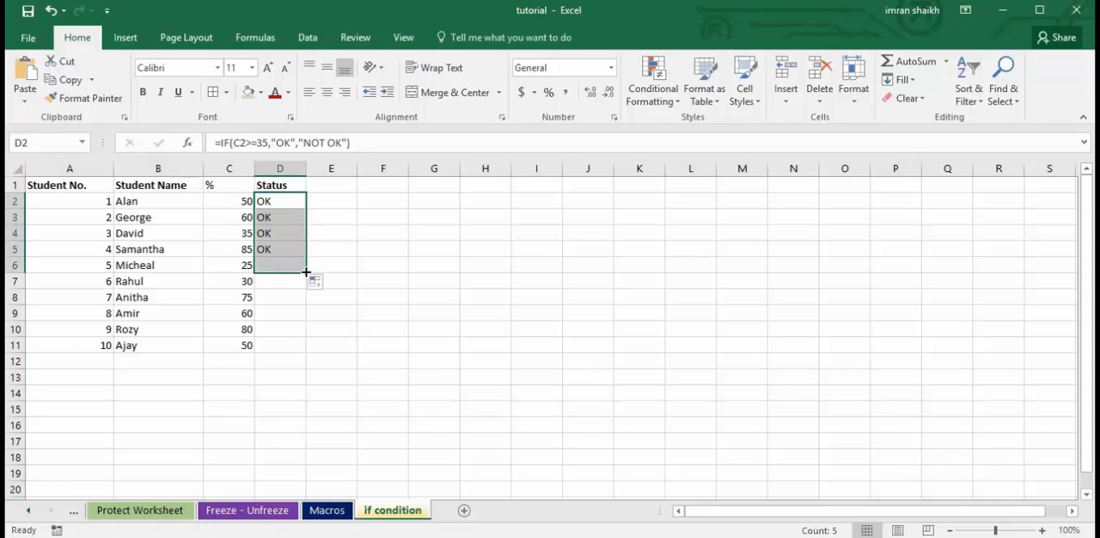
Examine the D6 formula against the percentage in C6, checking its logical test and its "NOT OK" false value.
left_click(273, 267)
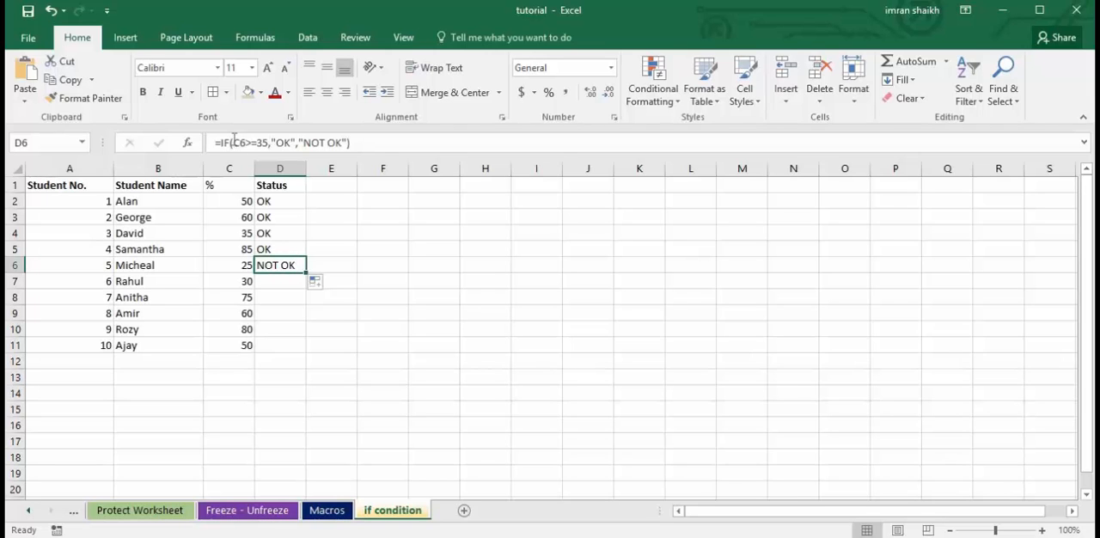
left_click(245, 261)
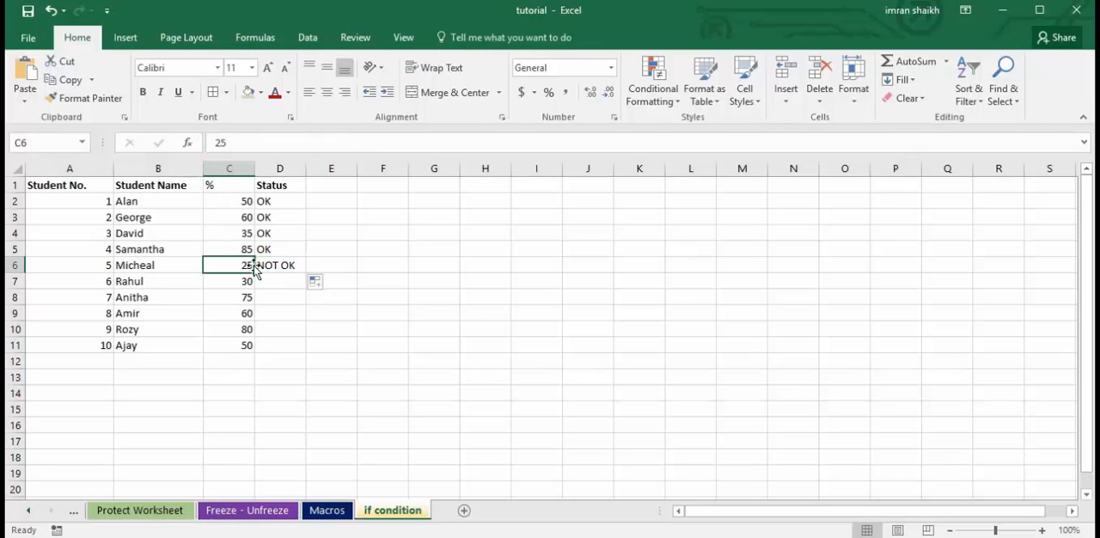
left_click(275, 265)
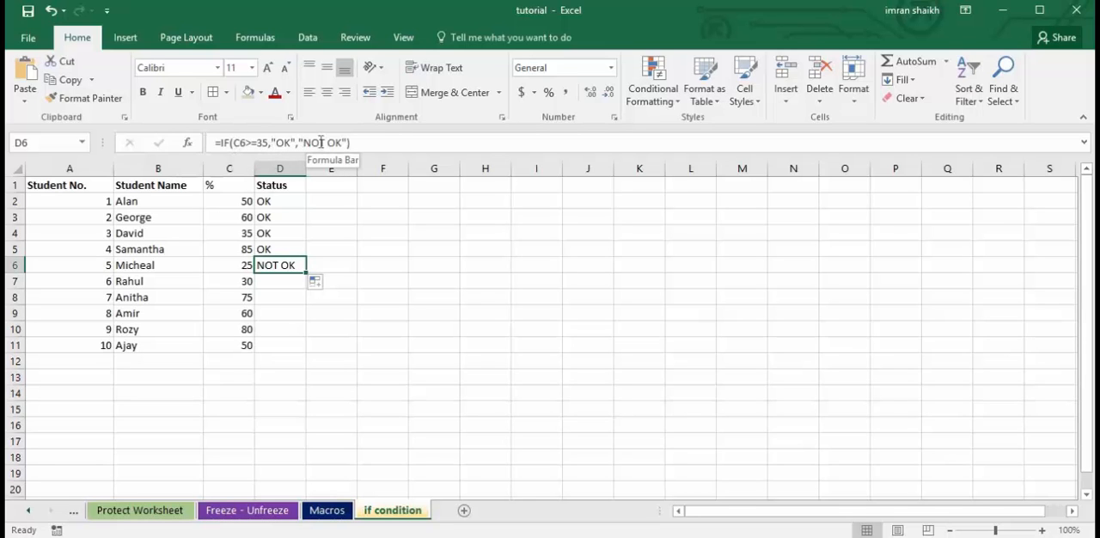
left_click_drag(234, 143, 267, 147)
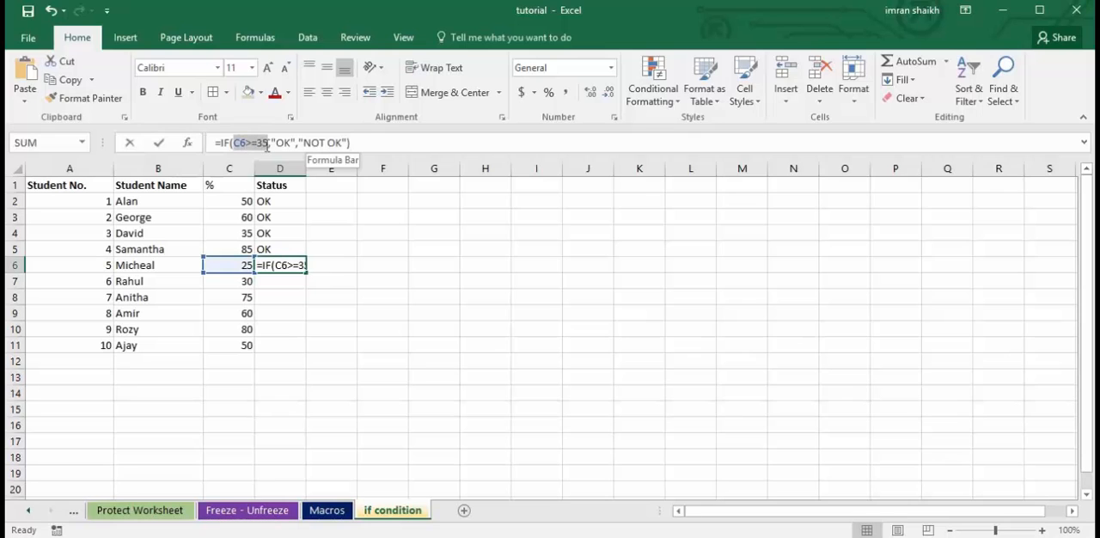
left_click(273, 142)
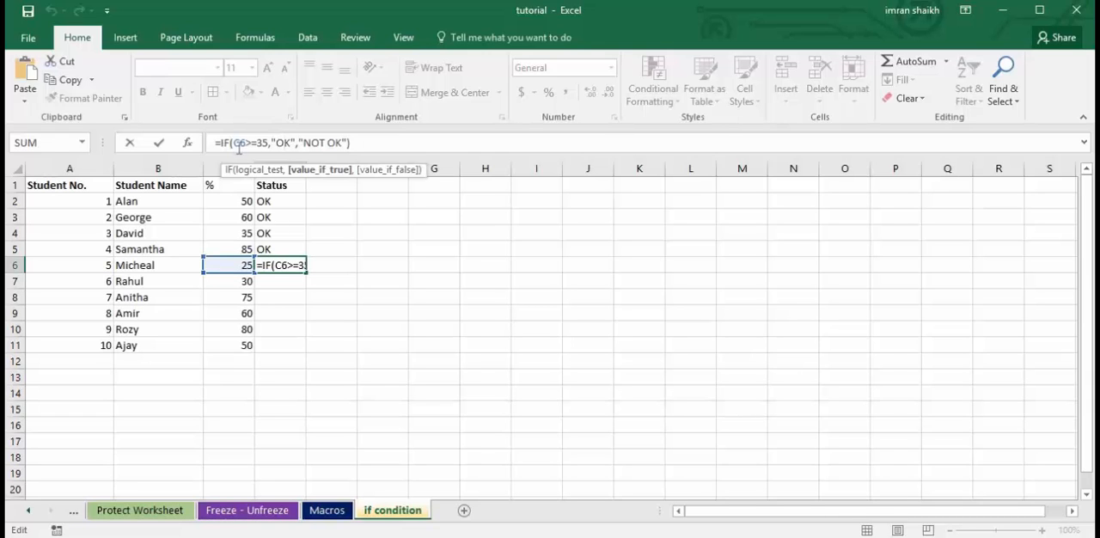
left_click_drag(233, 143, 263, 144)
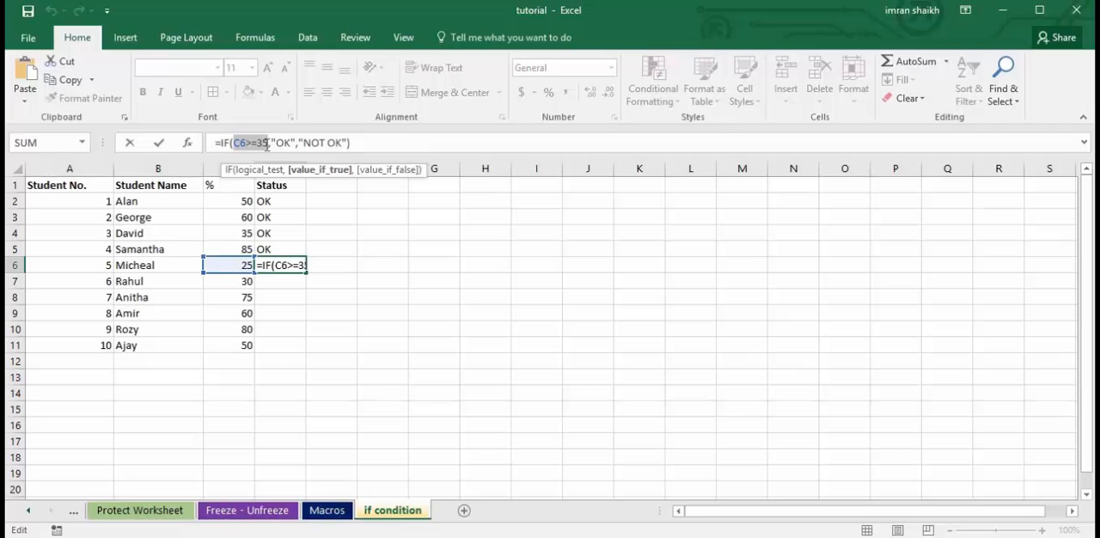
left_click(312, 143)
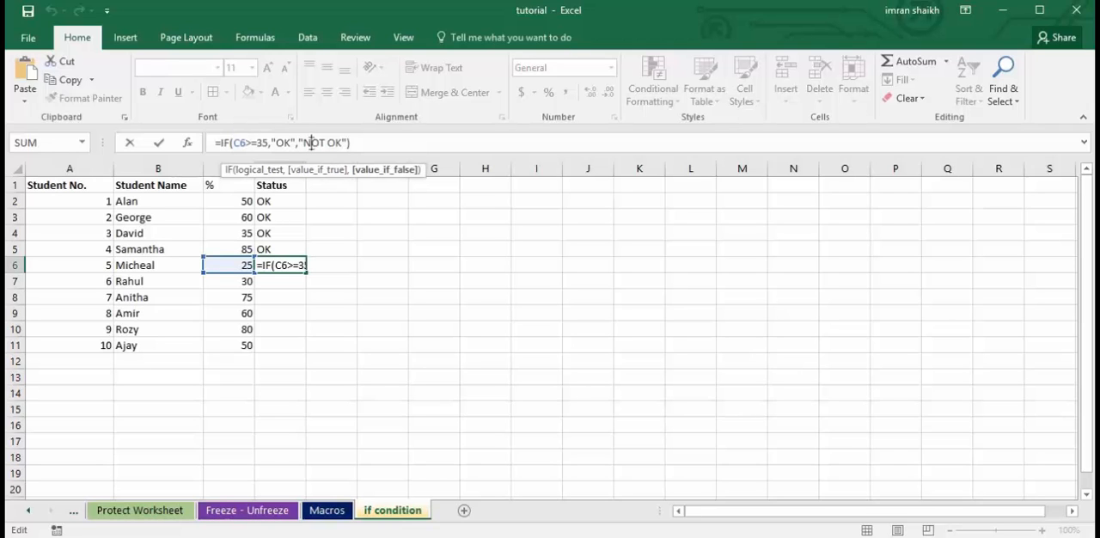
left_click_drag(304, 142, 342, 143)
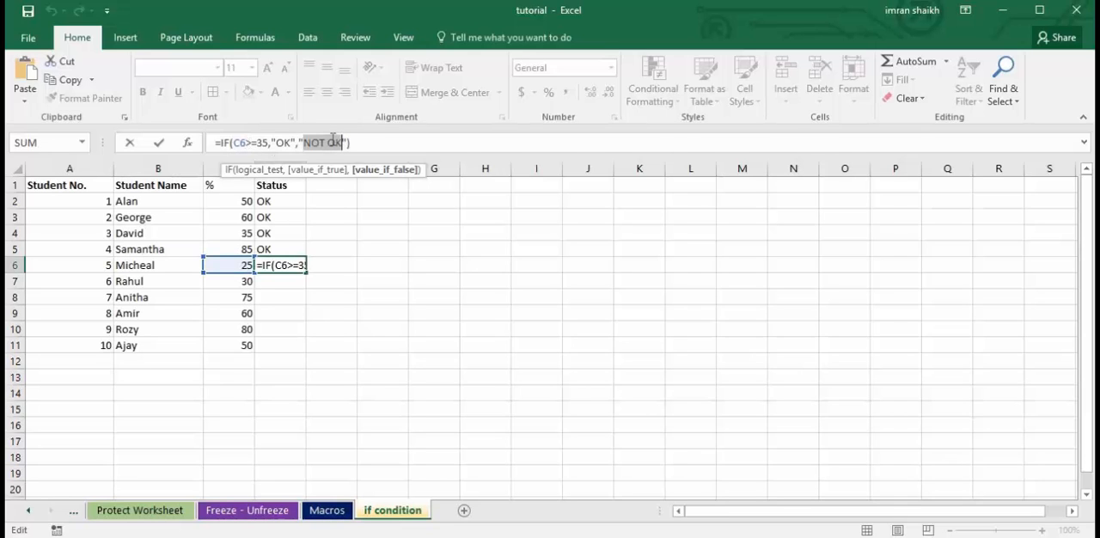
key("Return")
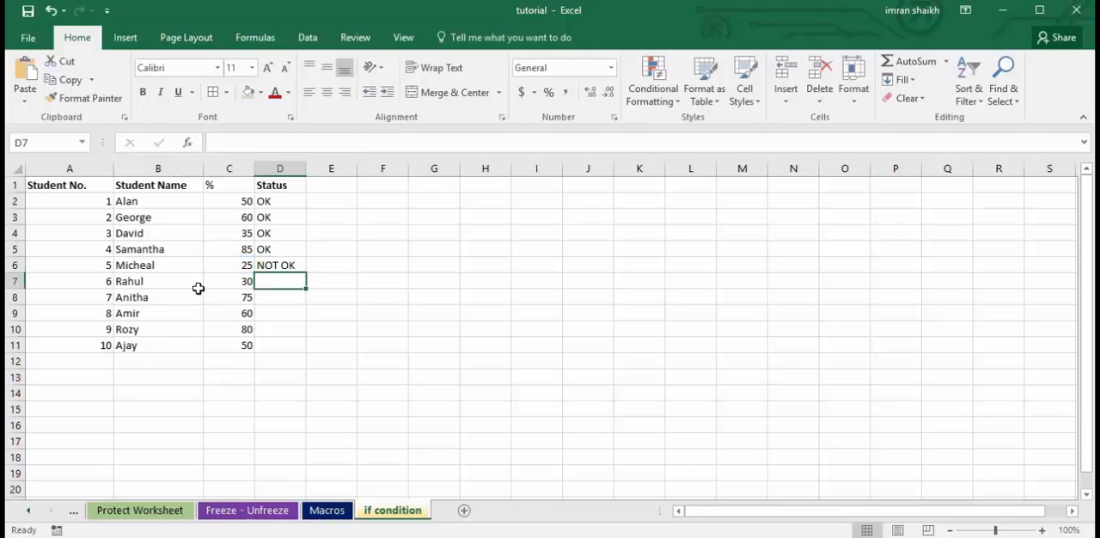
Fill the Status formula from D6 down to D11, the last student row.
left_click(286, 263)
left_click_drag(306, 272, 295, 345)
left_click(264, 280)
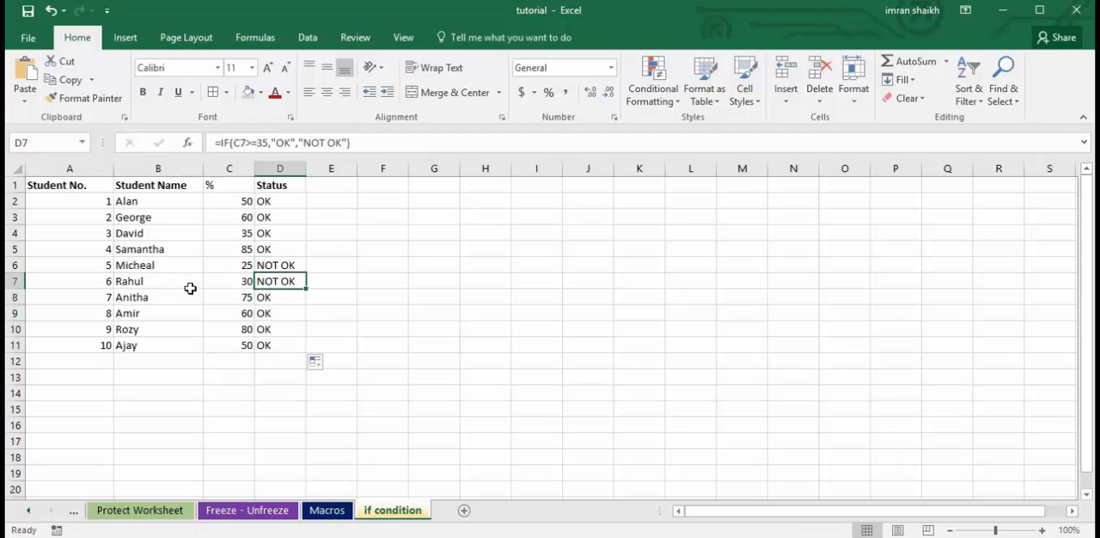
Review the logical test of the Status formula in D8 and leave the formula unchanged.
left_click(277, 299)
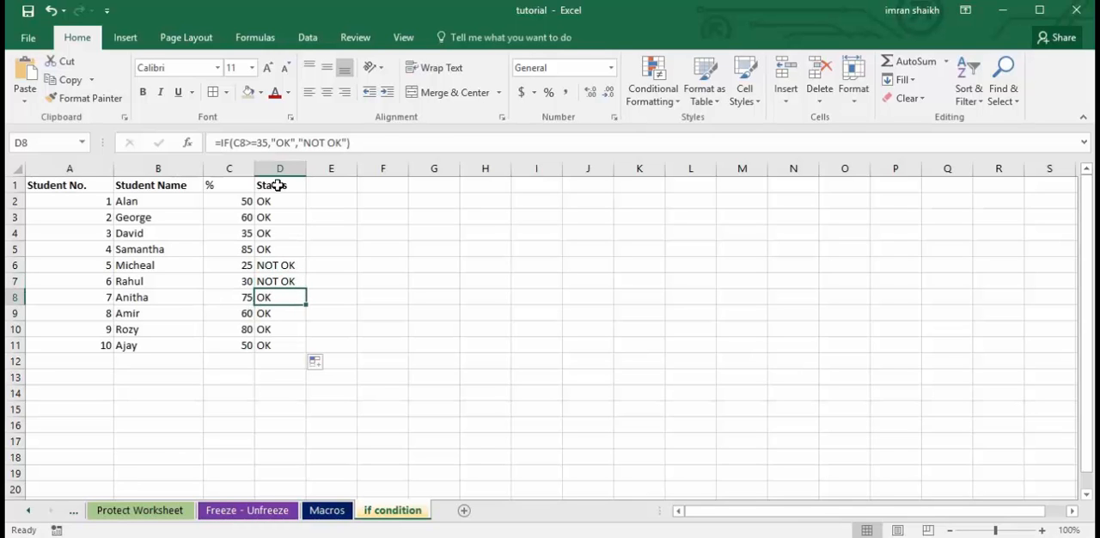
left_click(279, 142)
mouse_move(276, 142)
left_mouse_down()
mouse_move(290, 142)
mouse_move(267, 144)
left_mouse_up()
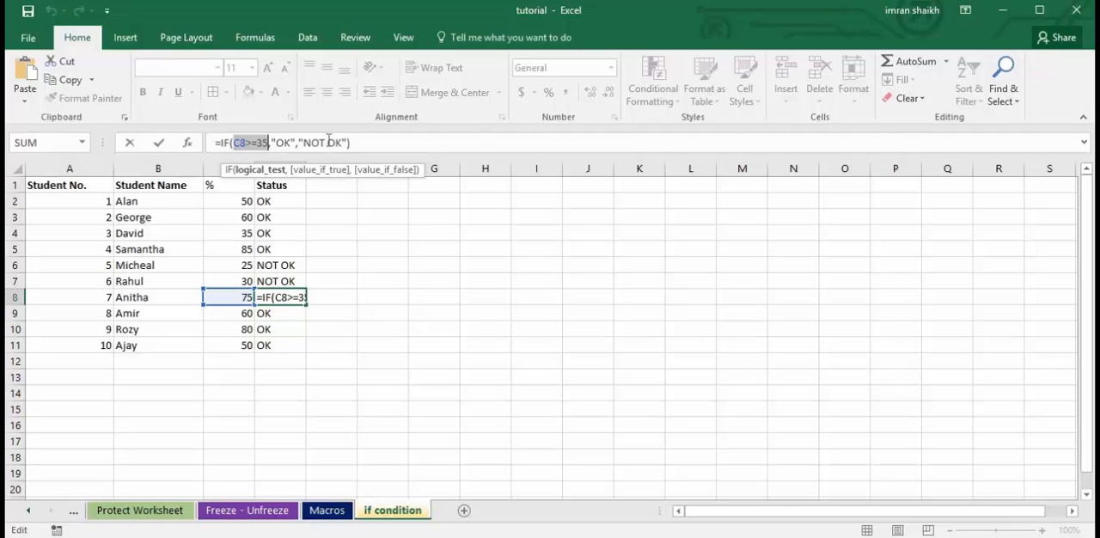
key("Return")
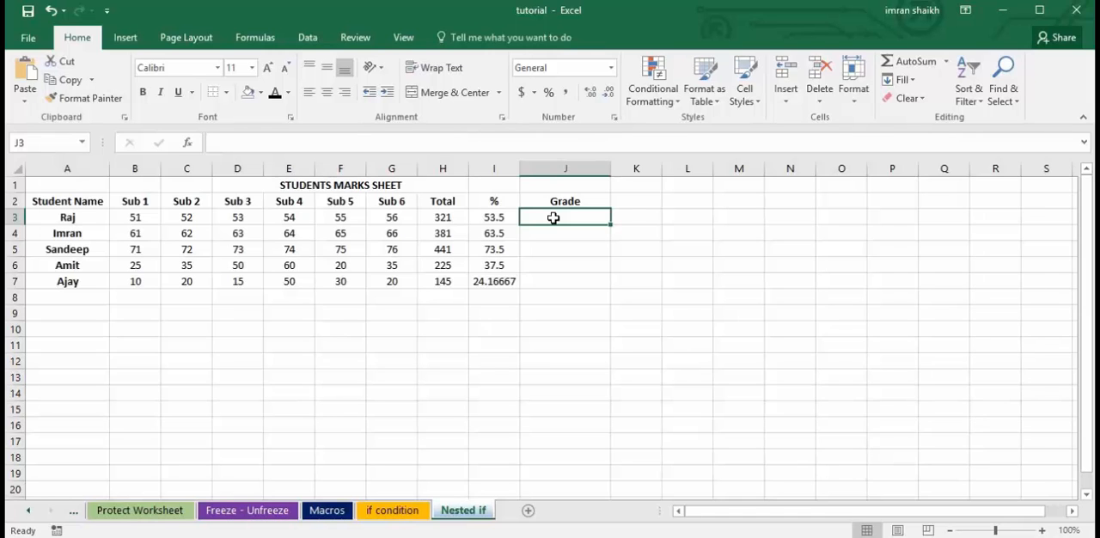
Start an IF formula in J3 of the Grade column on the Nested if sheet with the logical test I3>=70.
type("=")
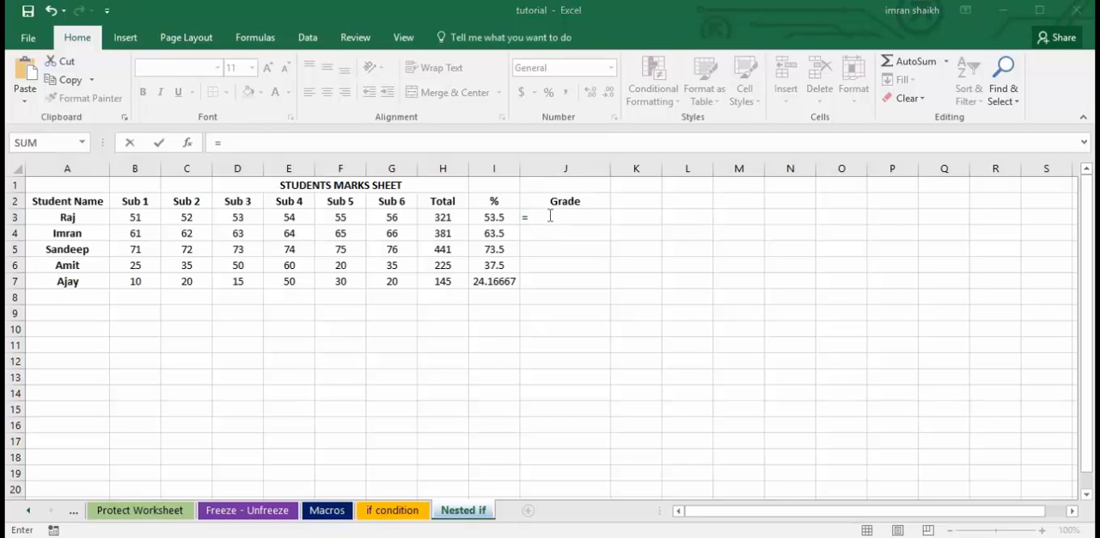
left_click(547, 216)
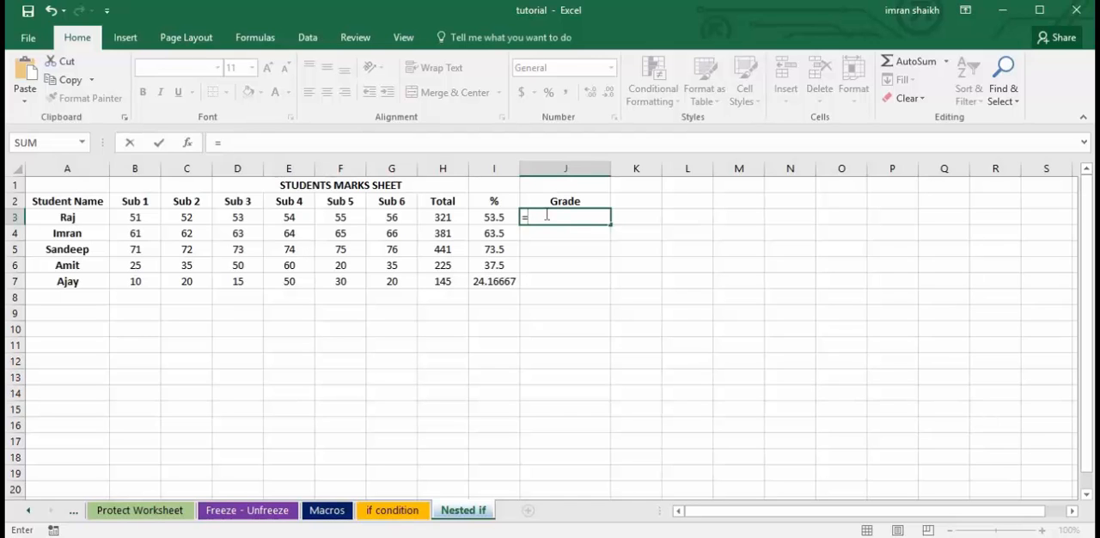
type("if")
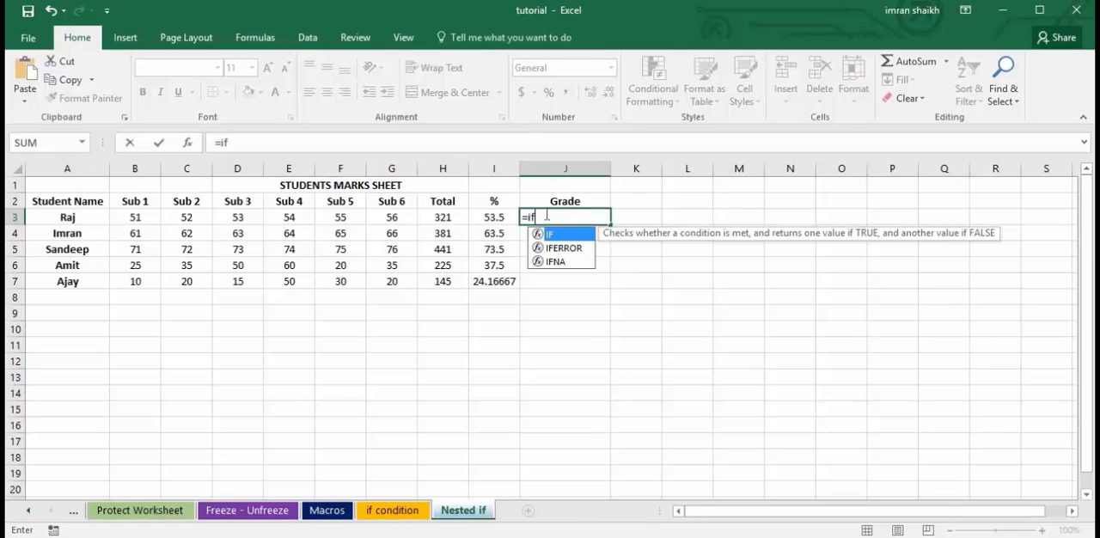
type("(")
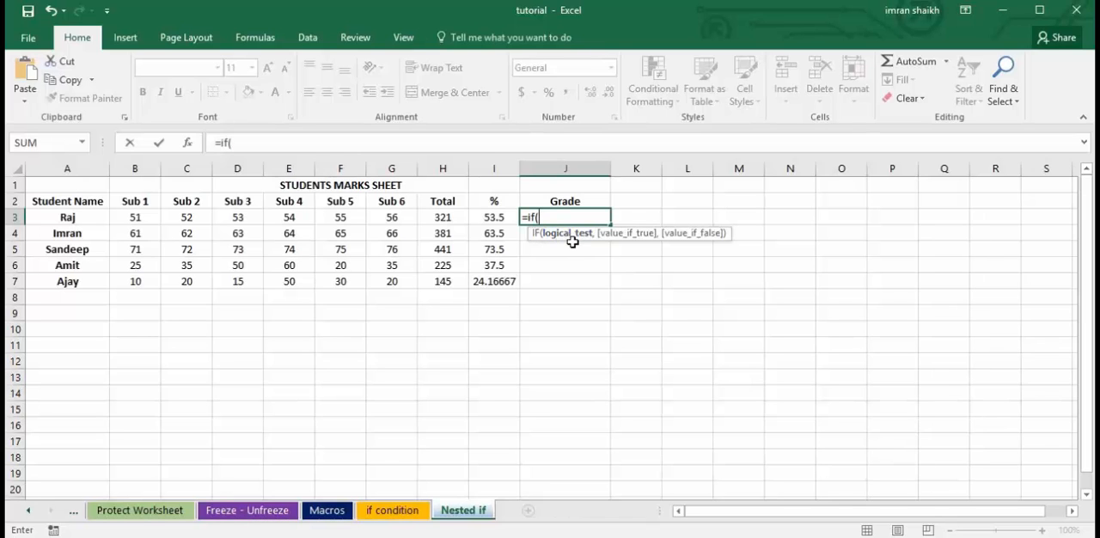
left_click(489, 218)
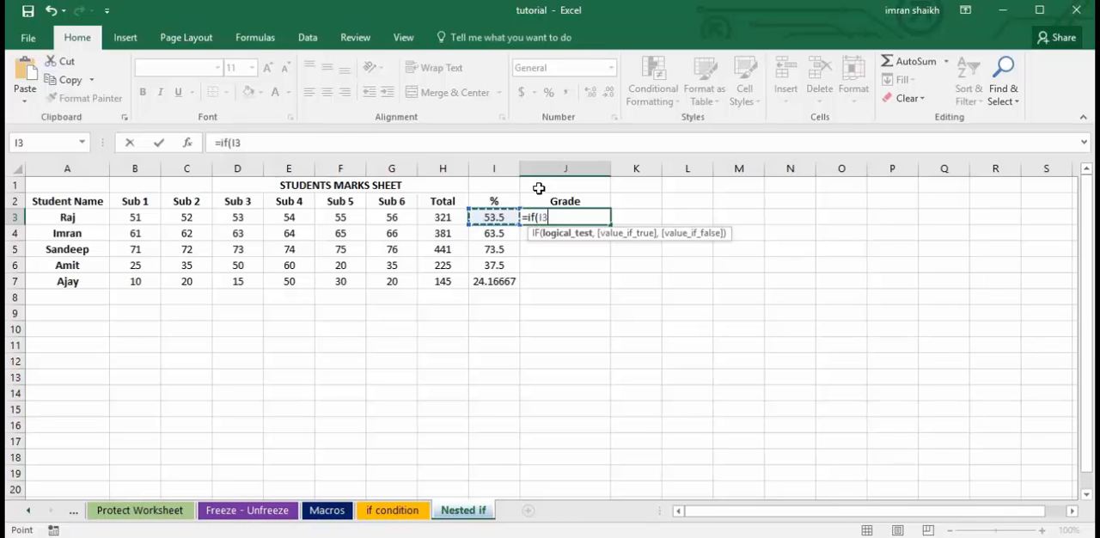
type(">=70")
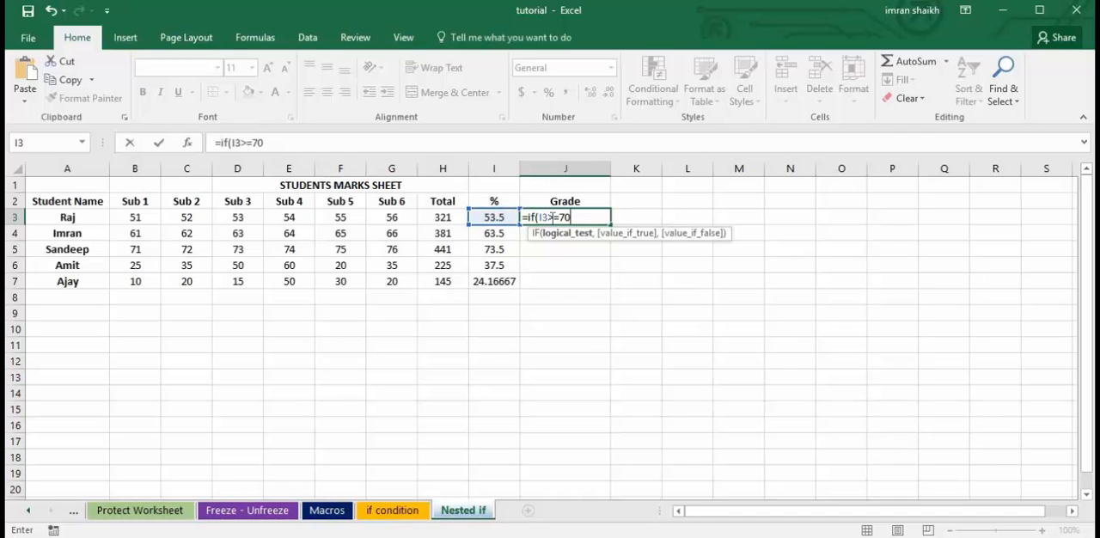
Add "Distinction" as the true value of the J3 IF formula, followed by a comma.
type(",")
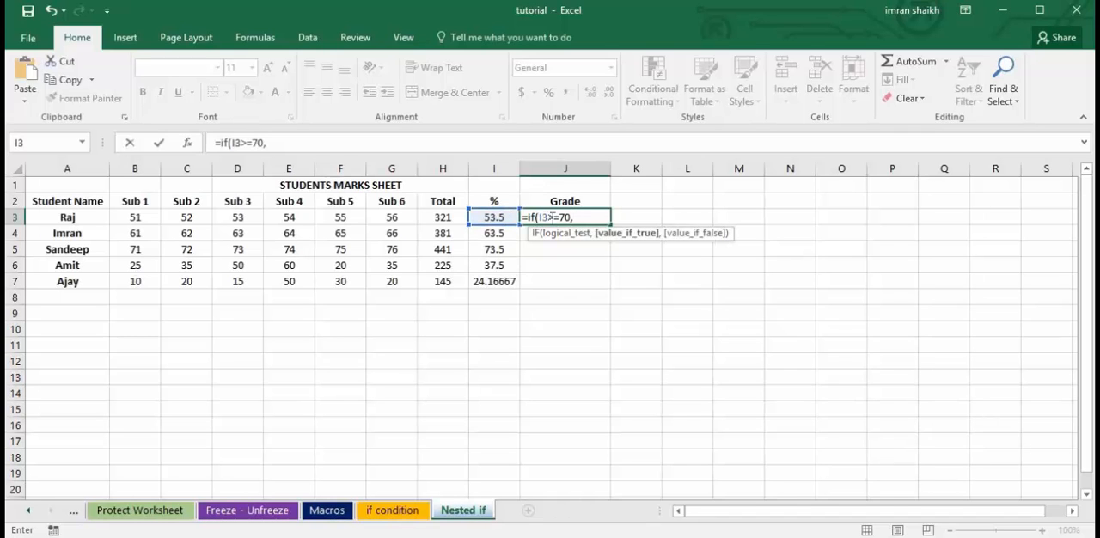
type("\"Distinction")
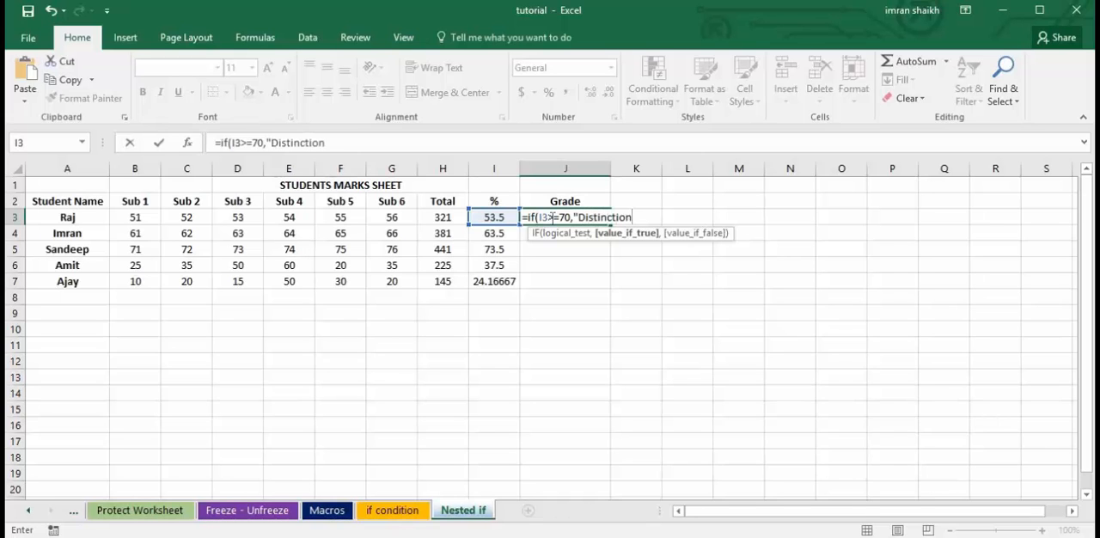
type("\",")
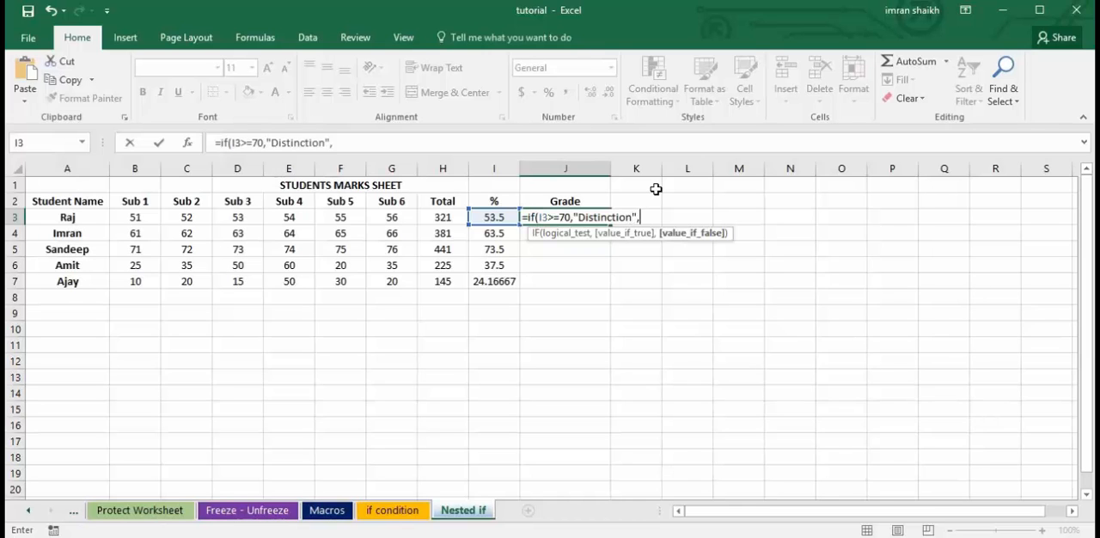
Nest a second IF as the false value in the J3 formula, with the logical test I3>=60.
type("if")
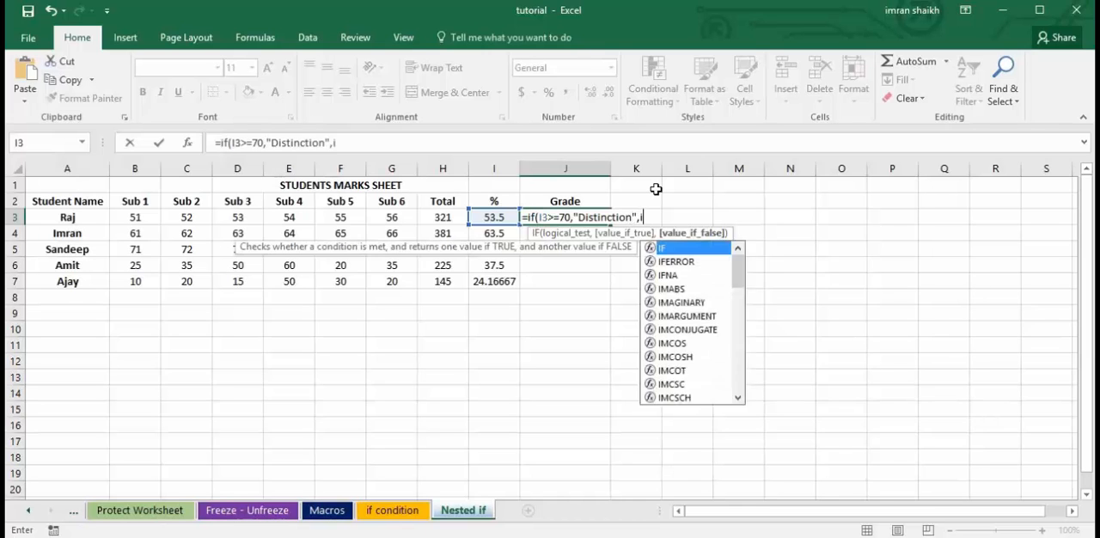
type("(")
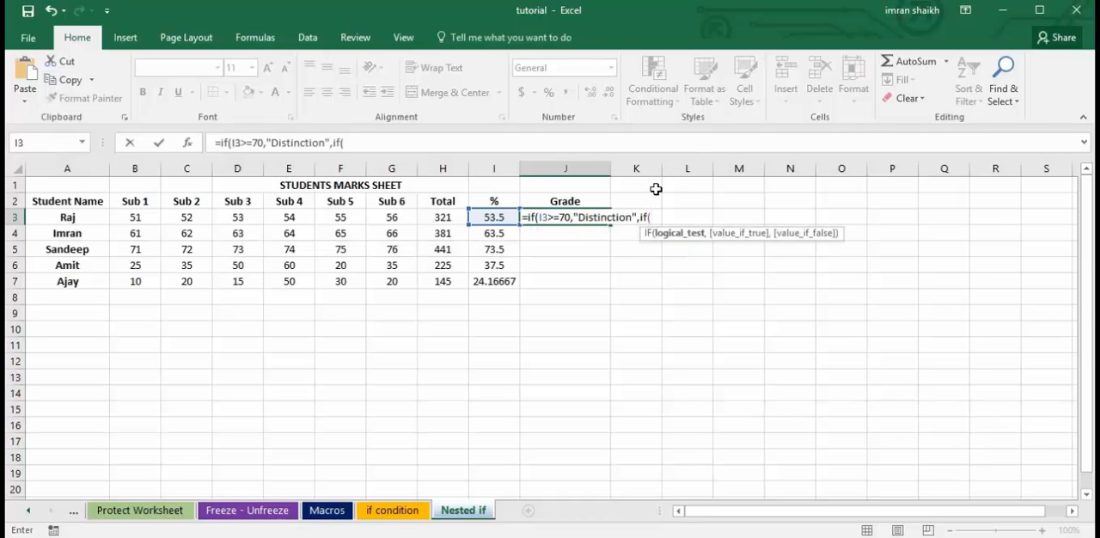
left_click(492, 217)
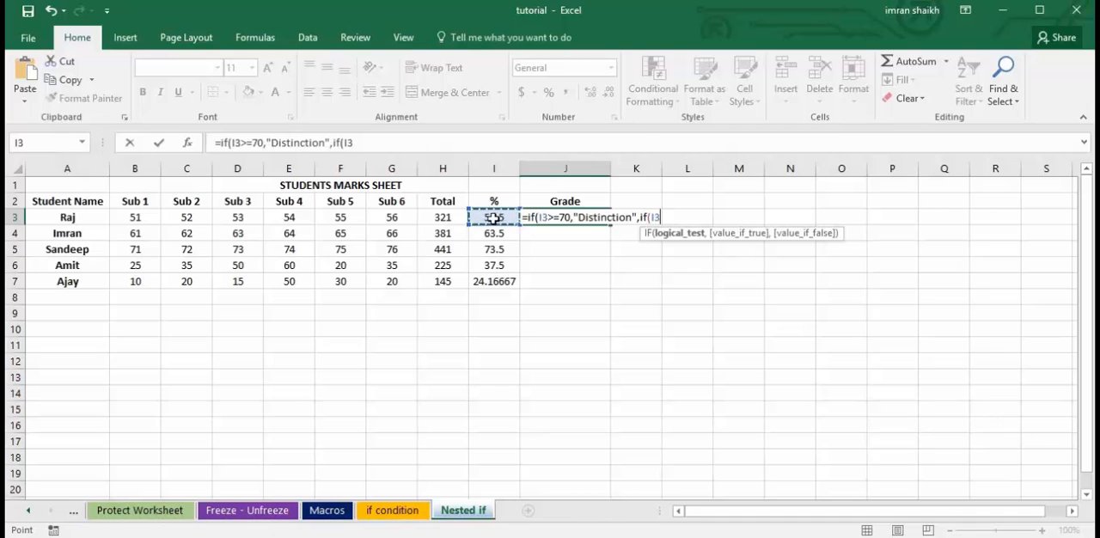
type(",")
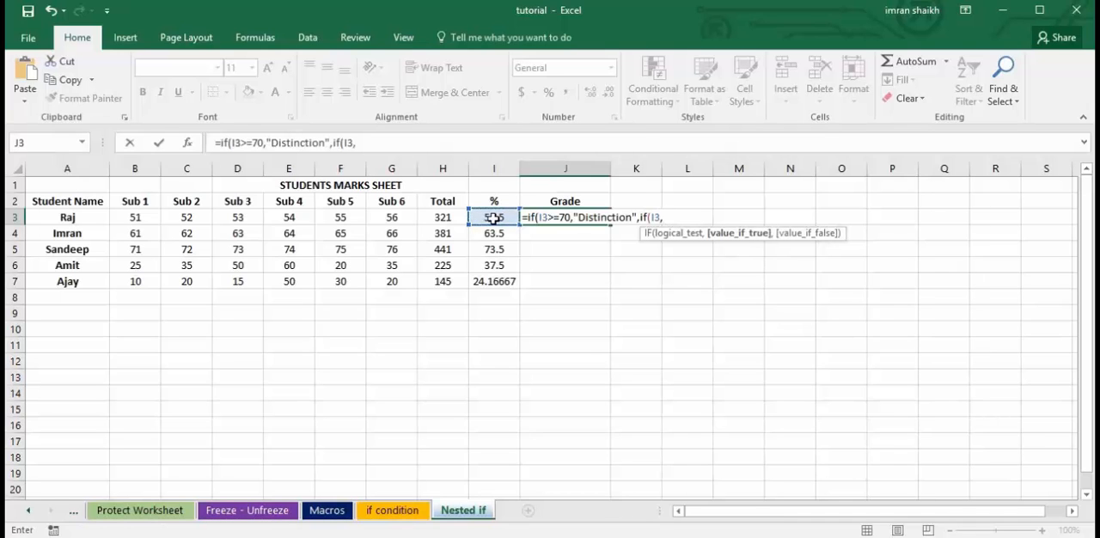
key("BackSpace")
type(">=")
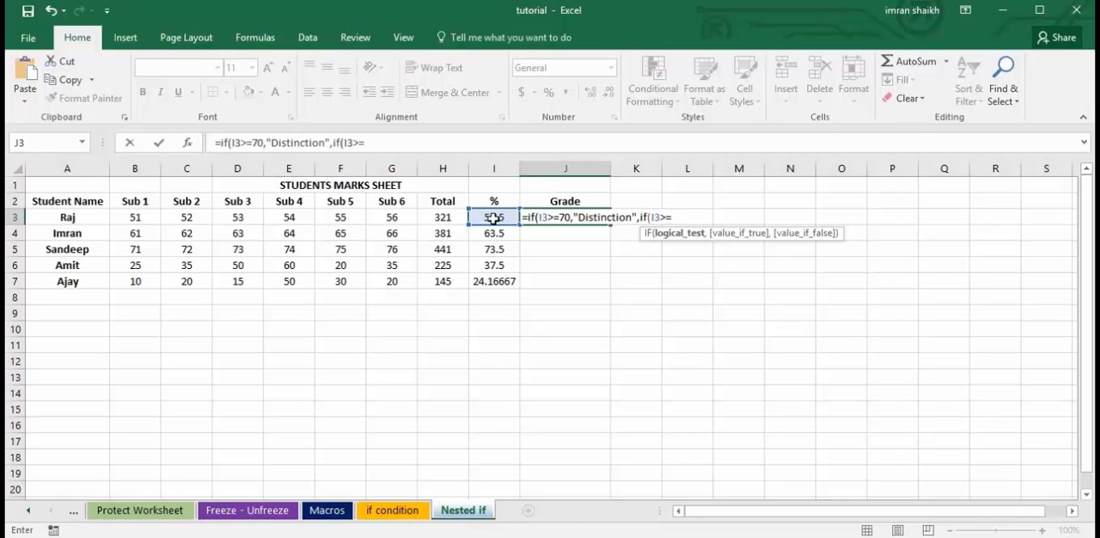
type("60,\"Firs")
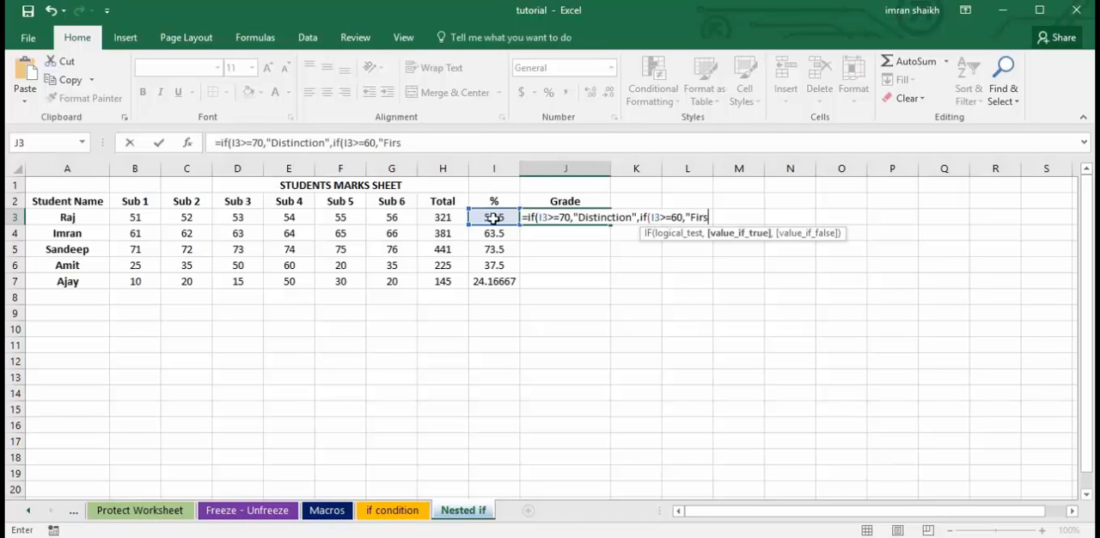
type("t Class\",")
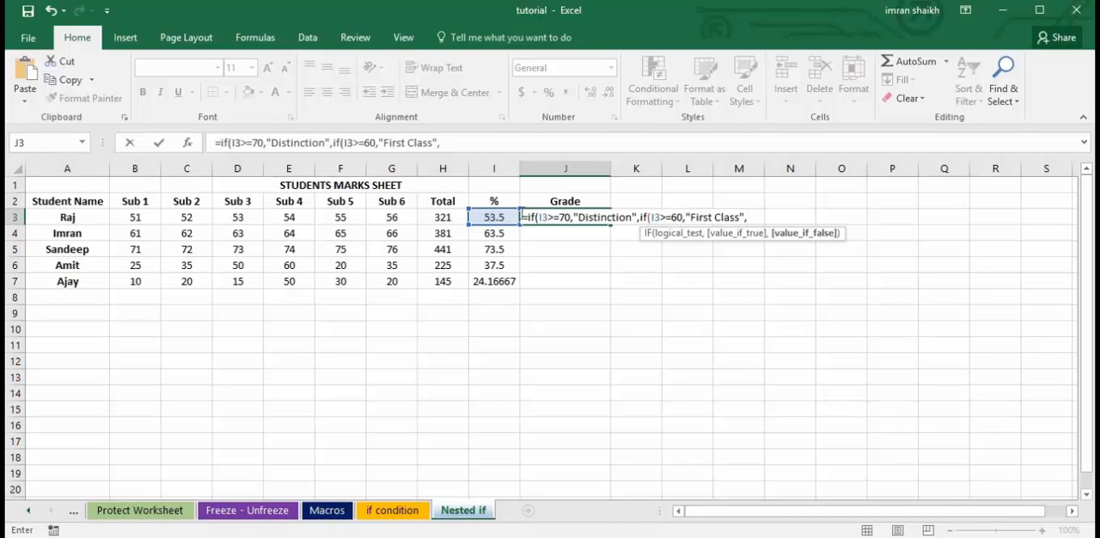
type("if")
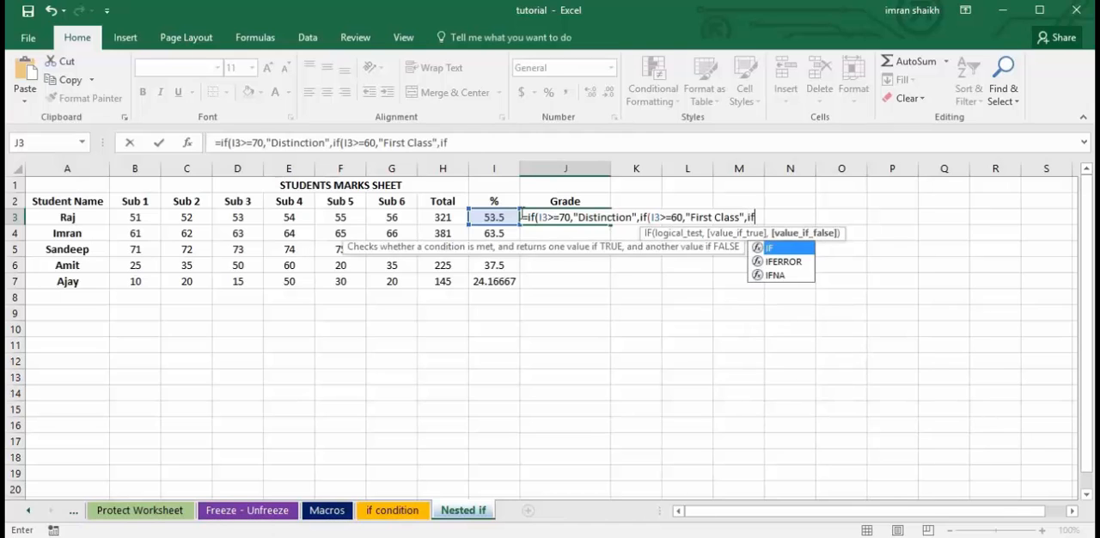
type("(")
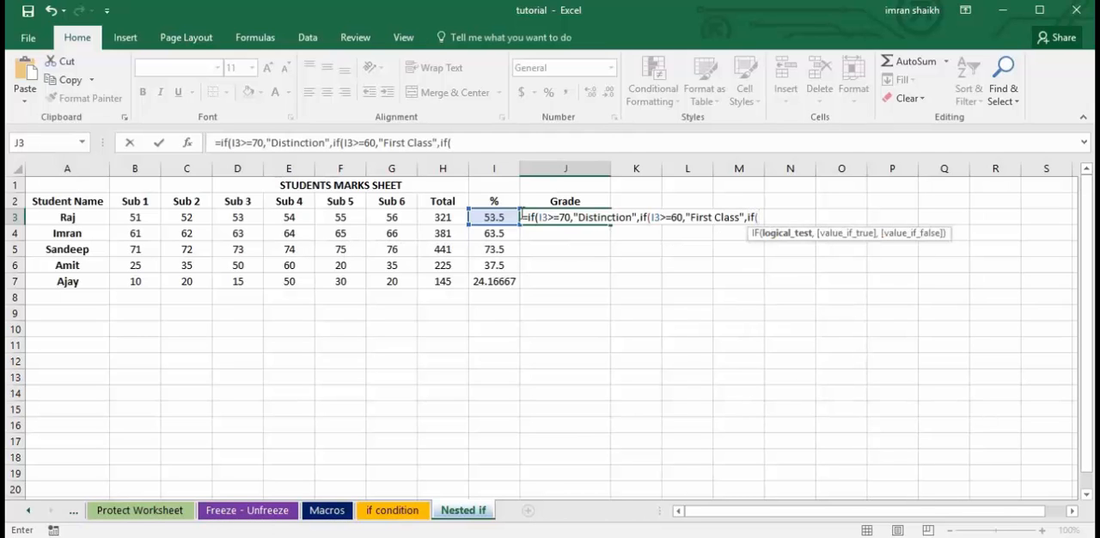
Nest a third IF as the false value in the J3 formula, with the logical test I3>=50 followed by a comma.
left_click(491, 217)
type(",")
key("BackSpace")
type(">=50,\"Firs")
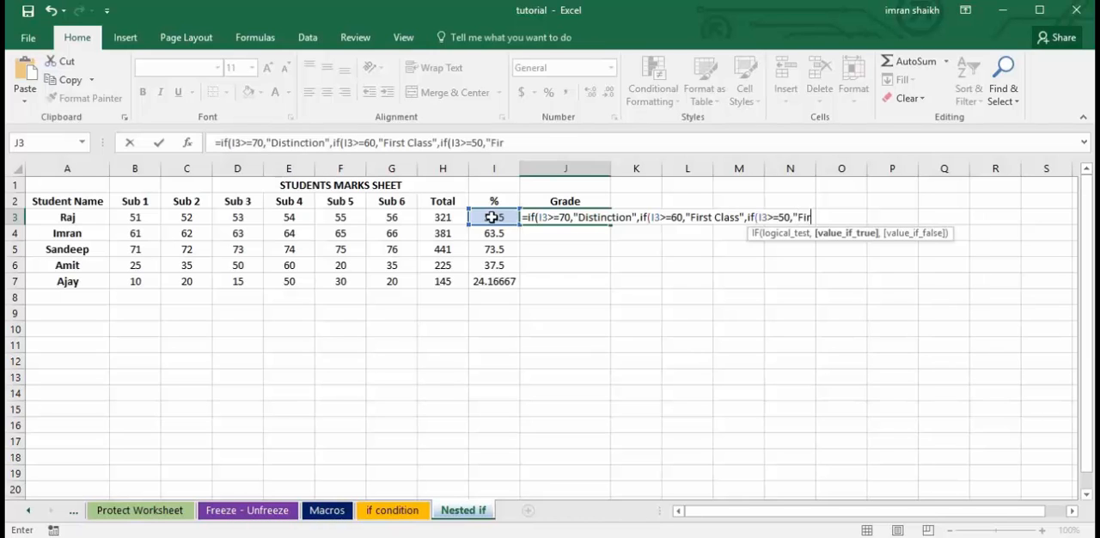
Add "Second Class" as the true value of the third IF in J3, followed by a comma.
key("BackSpace")
key("BackSpace")
key("BackSpace")
key("BackSpace")
type("Second")
type("Class")
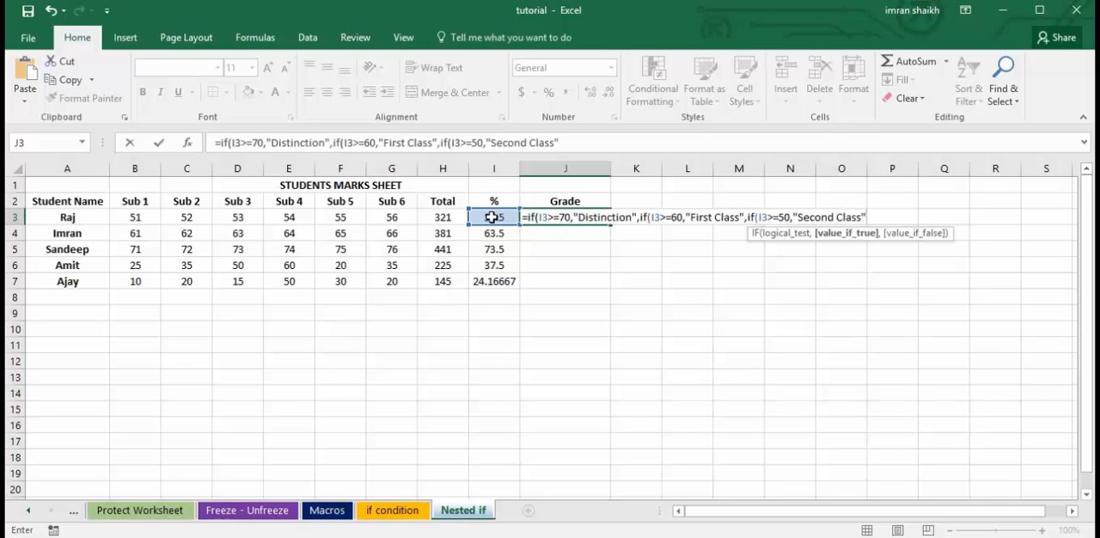
type("\",")
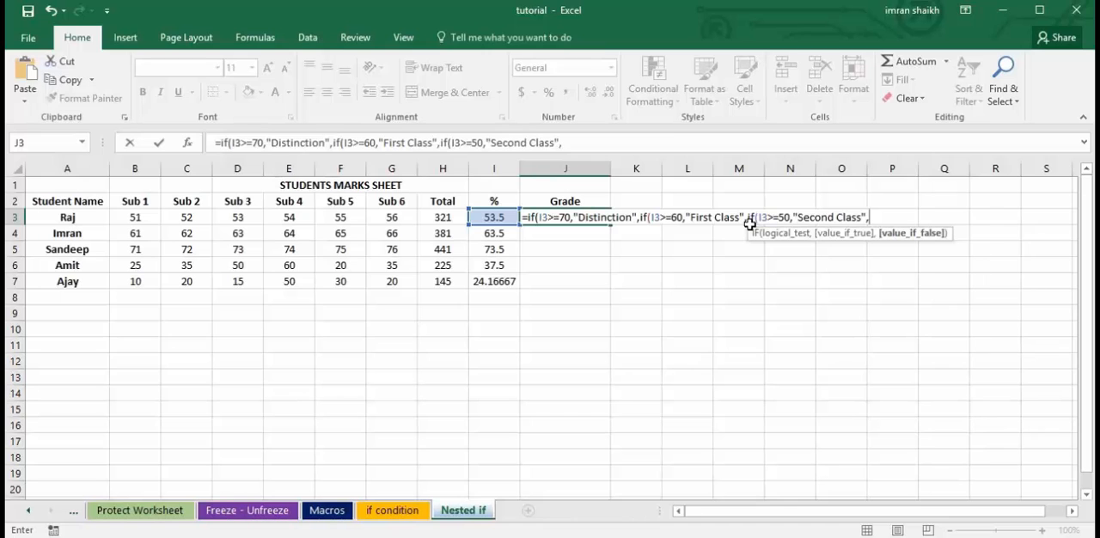
Nest a fourth IF as the false value in the J3 formula, with the logical test I3>=35 followed by a comma.
type("if(")
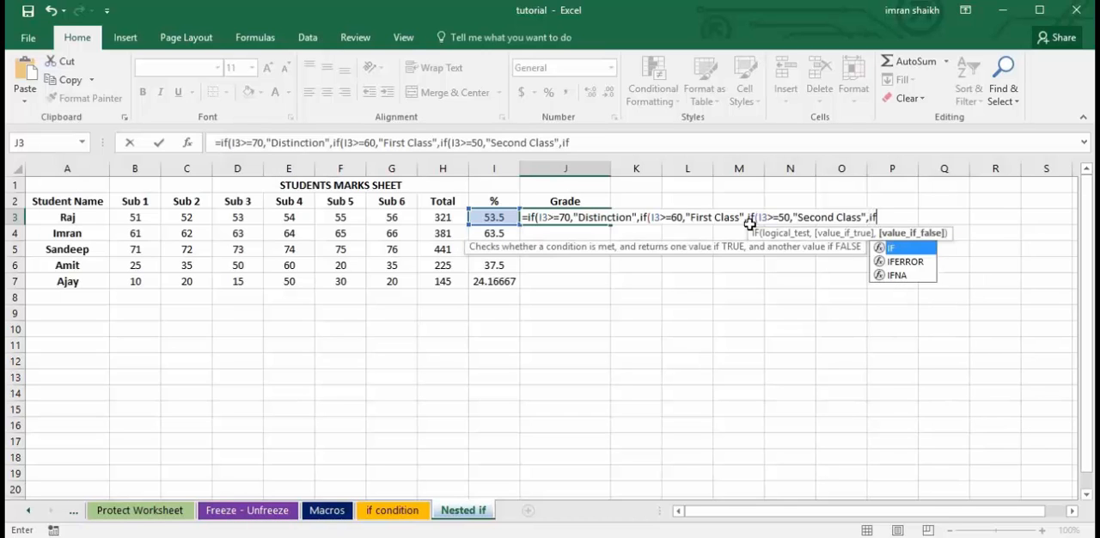
left_click(492, 217)
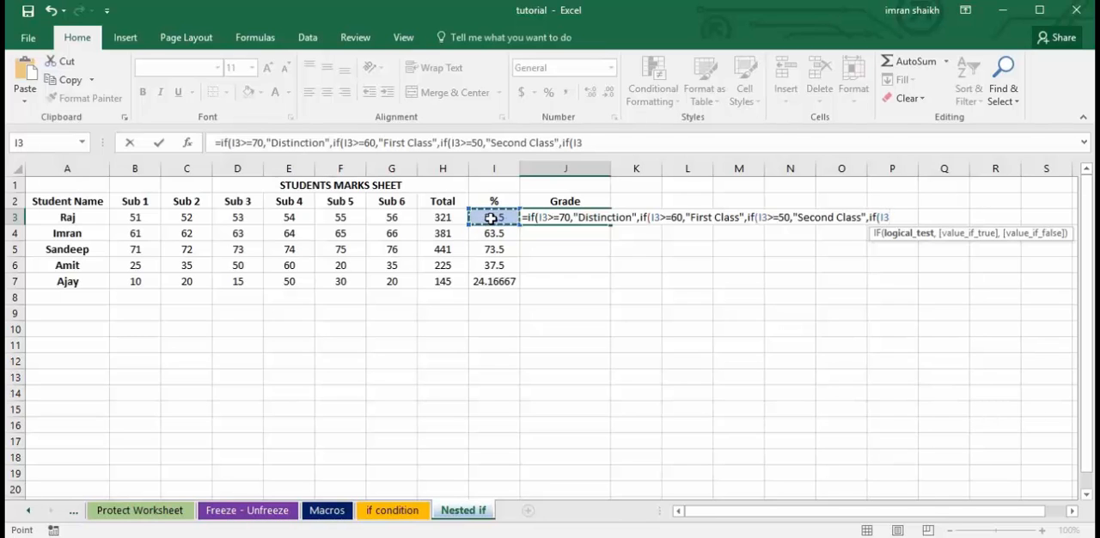
type(">=35,")
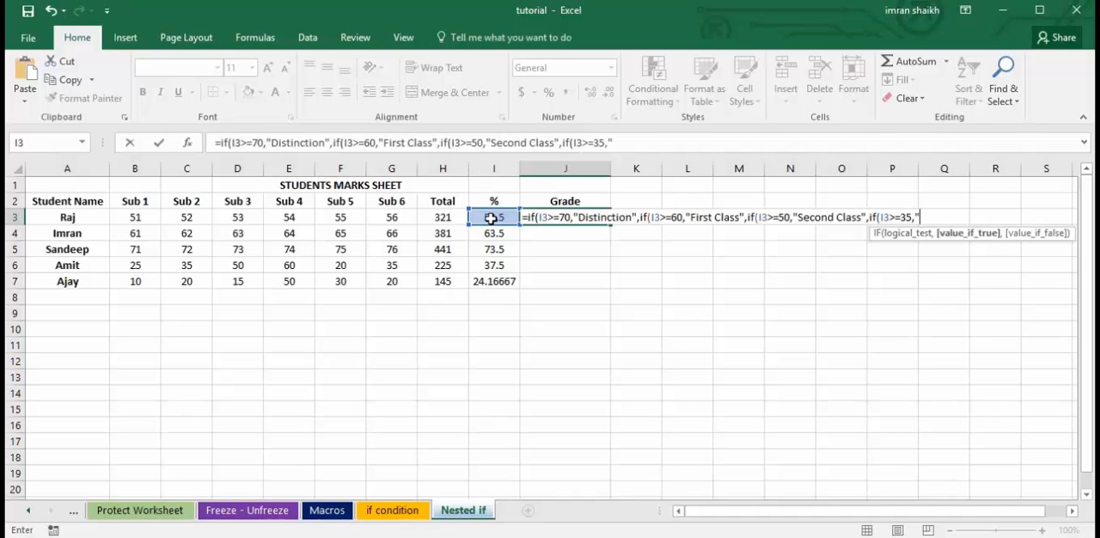
type("\"Pass Class")
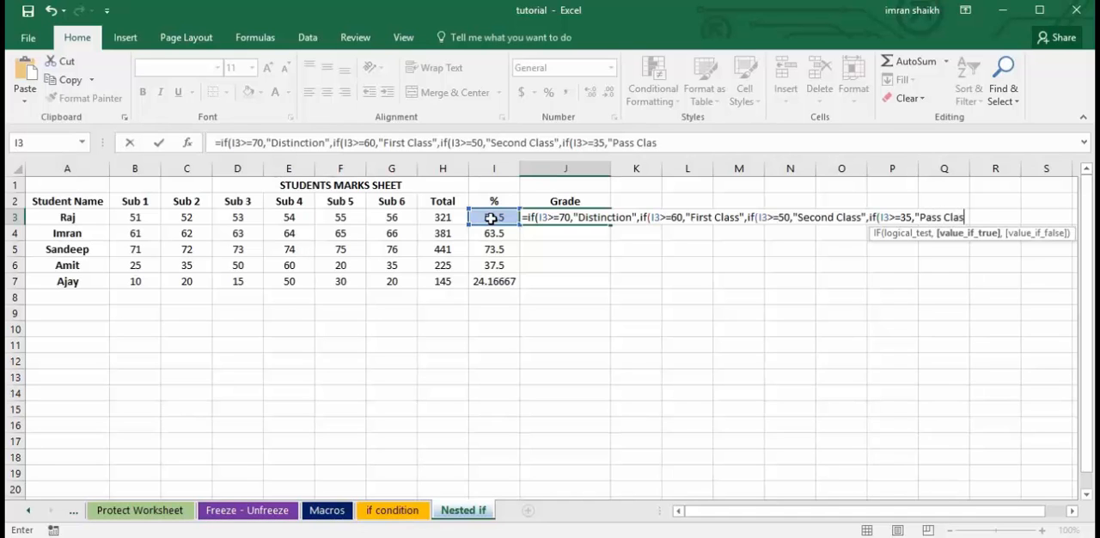
type("\",")
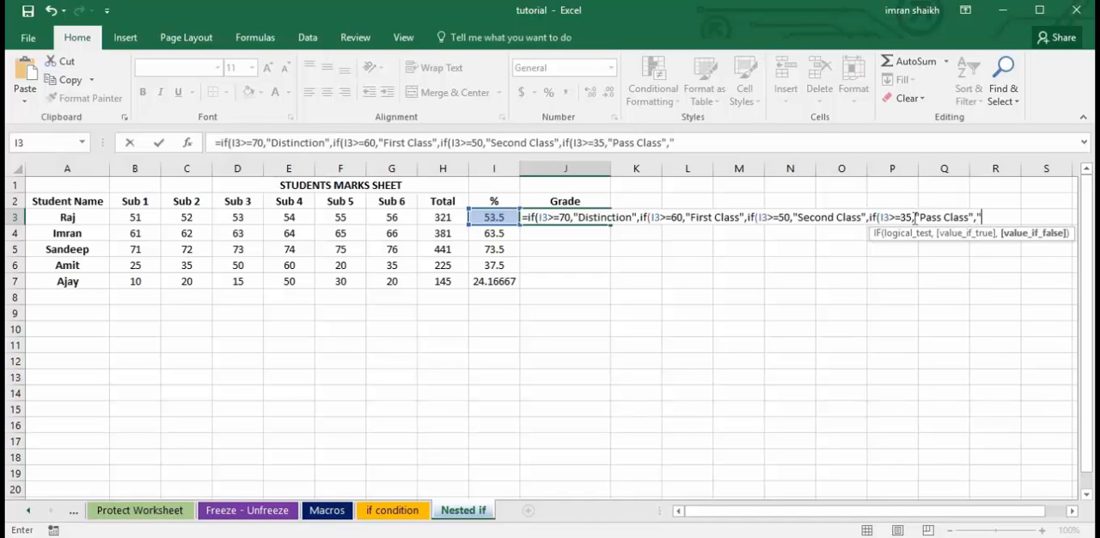
Add "Pass Class" as the true value and "Fail" as the false value of the fourth IF in J3.
type("Fail")
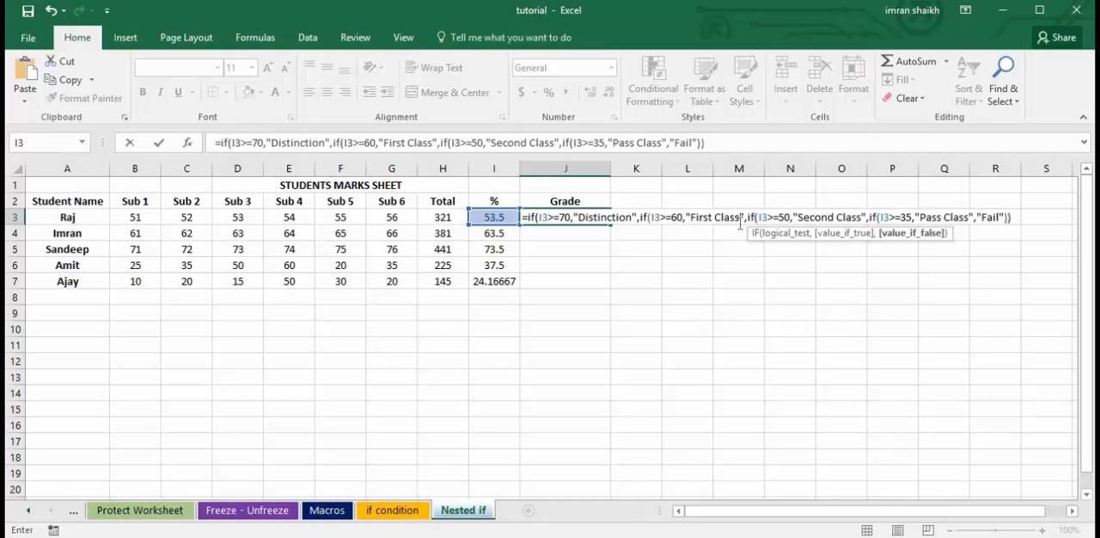
Close all four IF functions with parentheses at the end of the J3 formula and commit it.
left_click(679, 220)
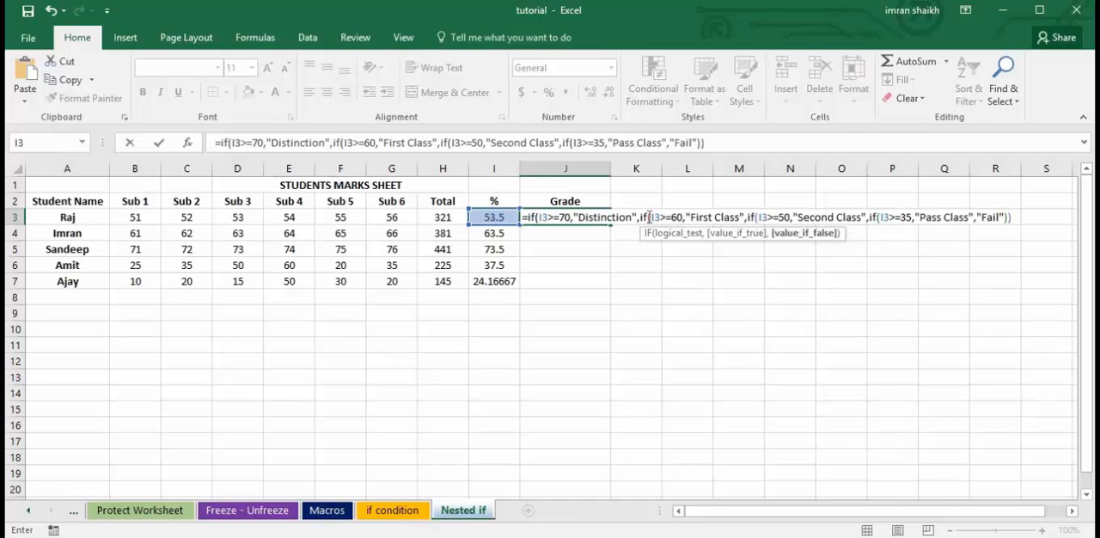
type(")")
left_click(534, 218)
key("End")
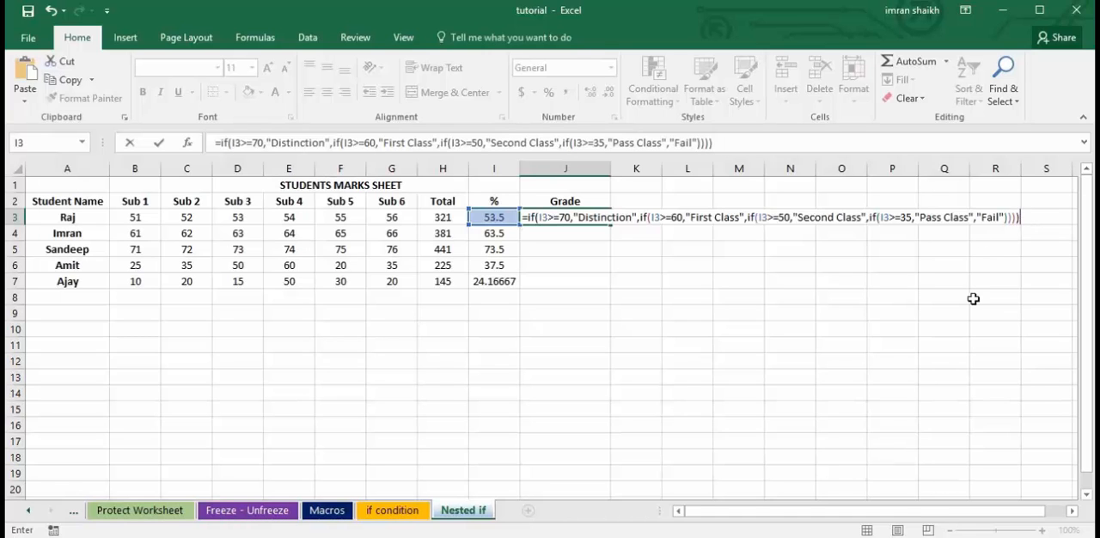
key("Return")
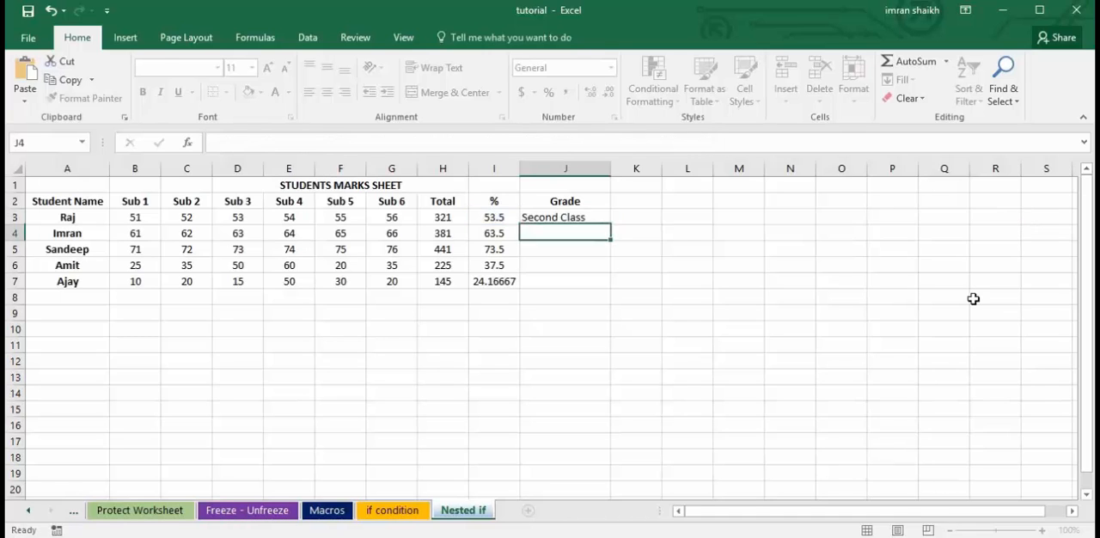
Fill the J3 grade formula down through J7 and check the copied formula in the last row.
left_click(567, 216)
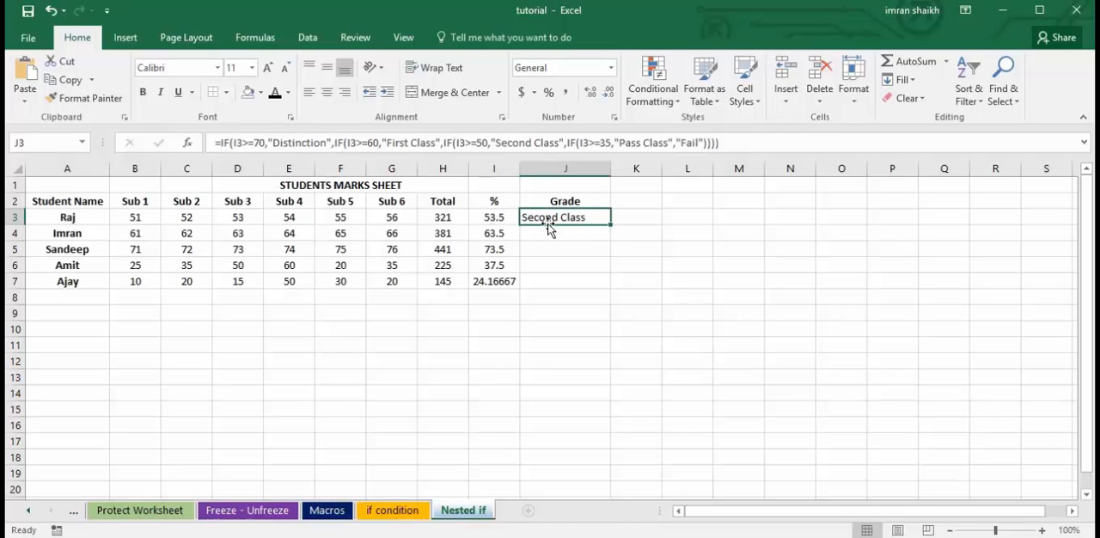
double_click(609, 224)
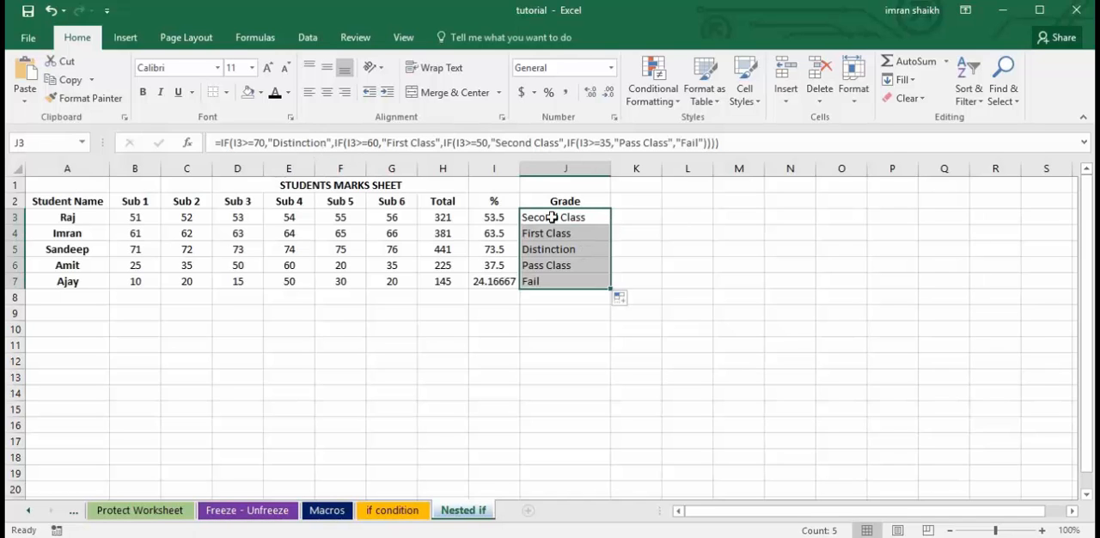
left_click(559, 266)
left_click(539, 284)
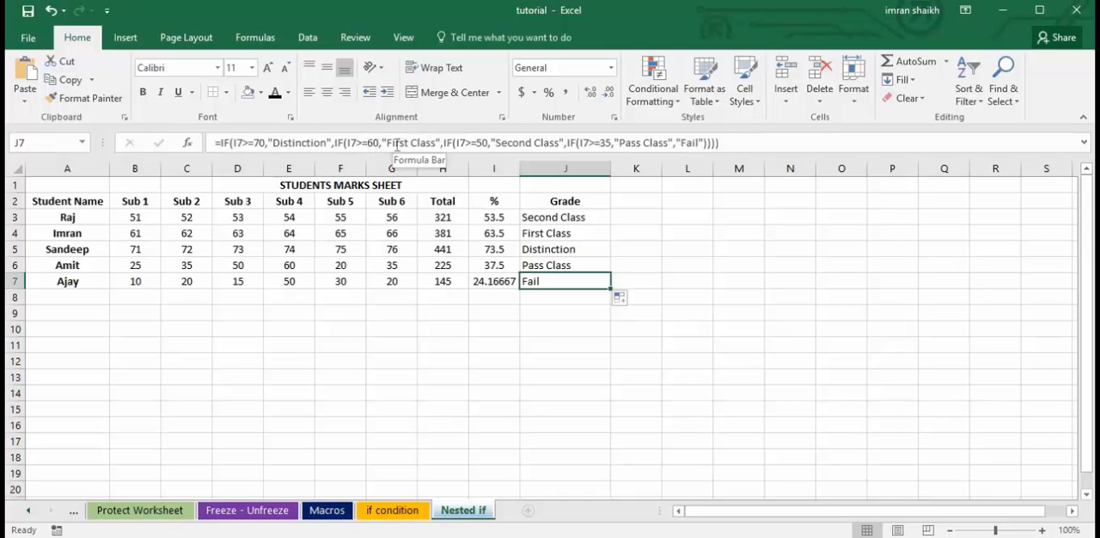
Test the grading by setting the row 4 marks for Sub 6 (G4) and Sub 2 (C4) to 10.
left_click(552, 228)
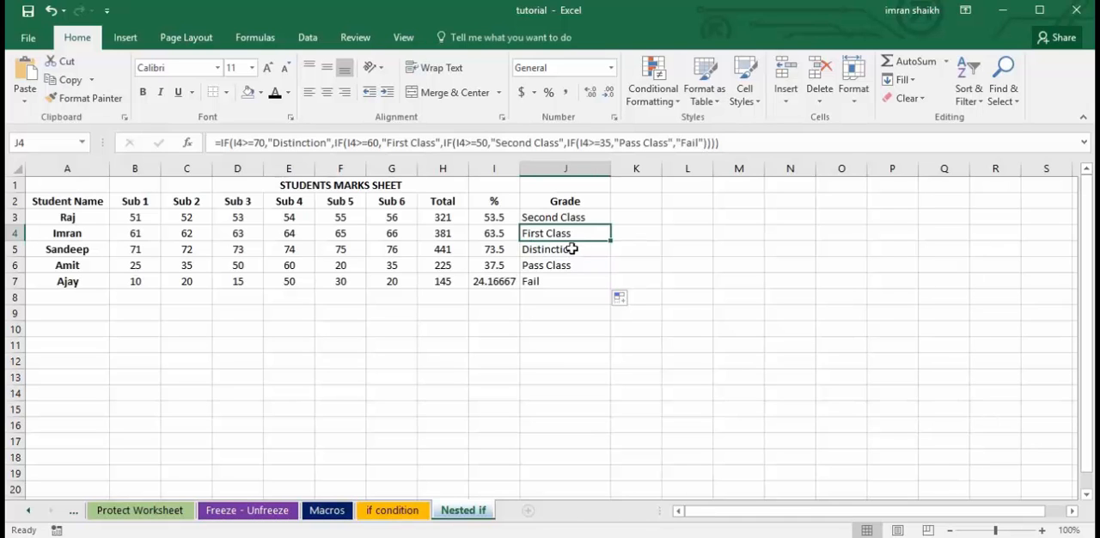
left_click(388, 232)
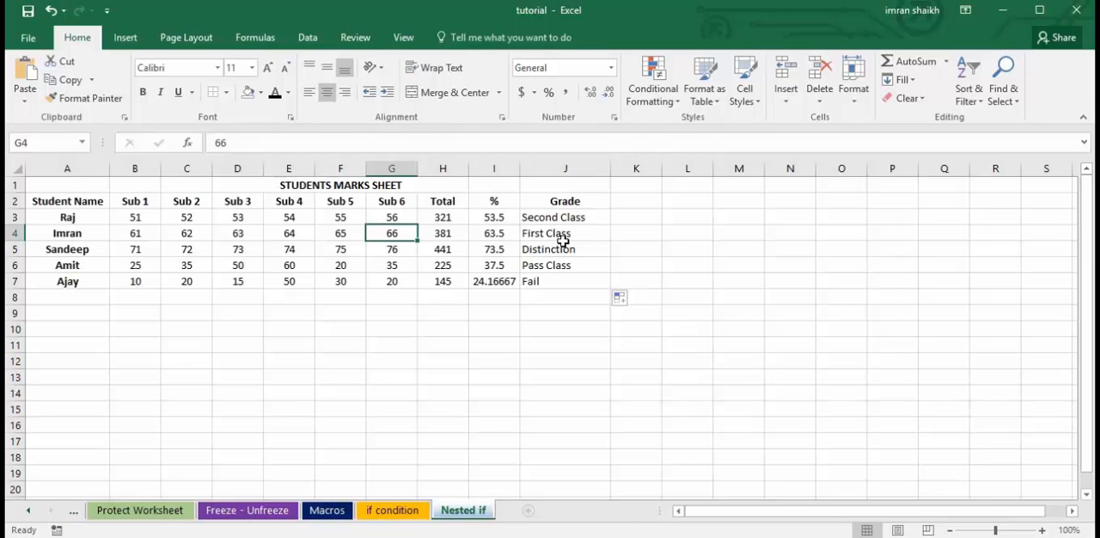
type("10")
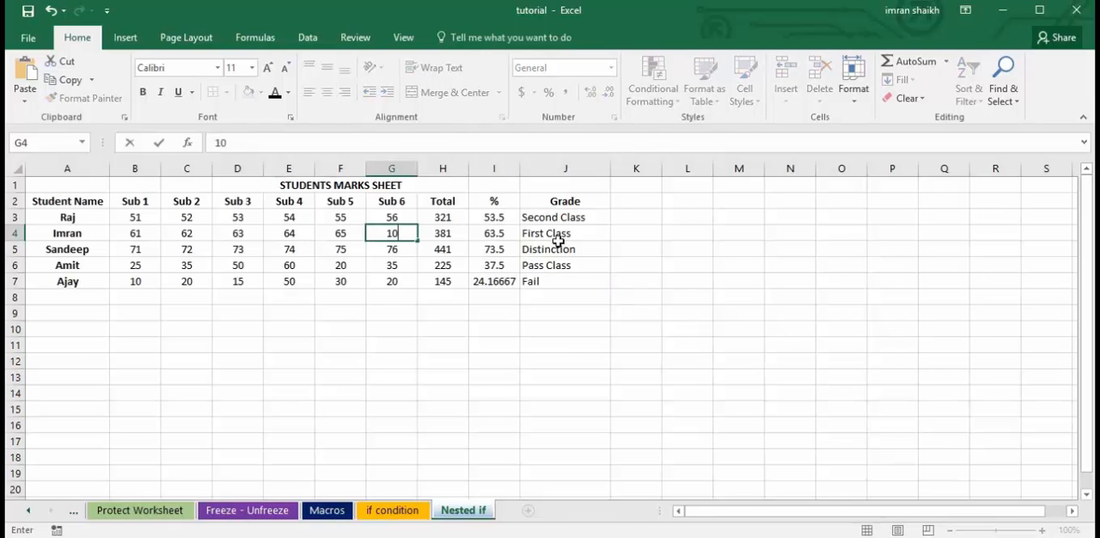
left_click(631, 235)
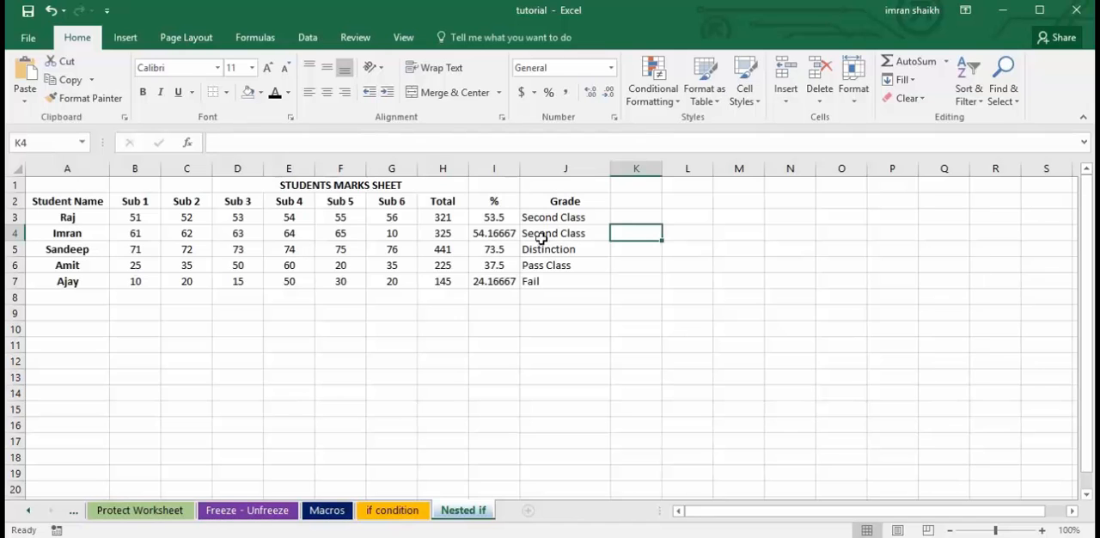
left_click(189, 233)
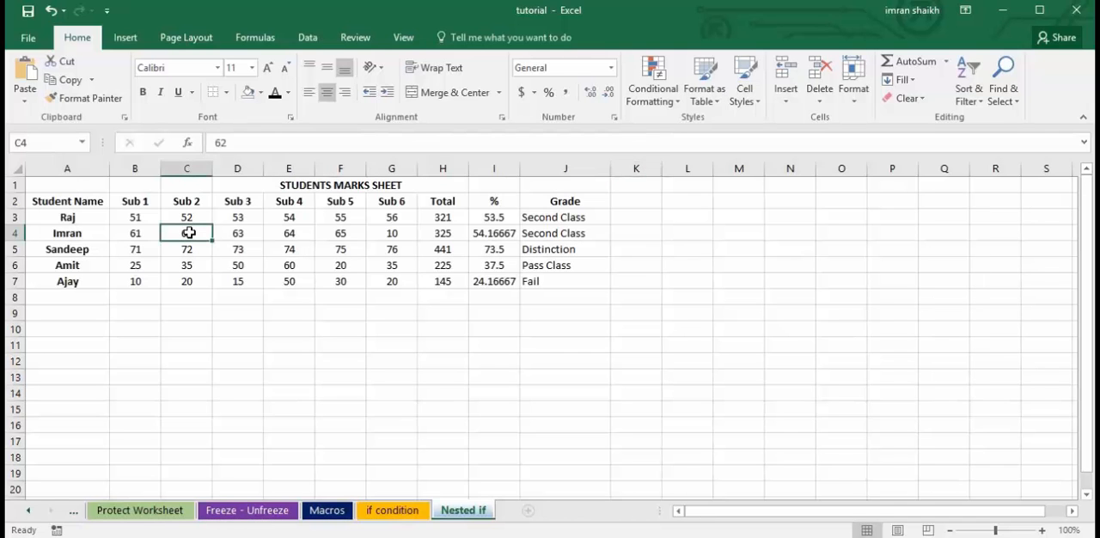
type("10")
left_click(619, 266)
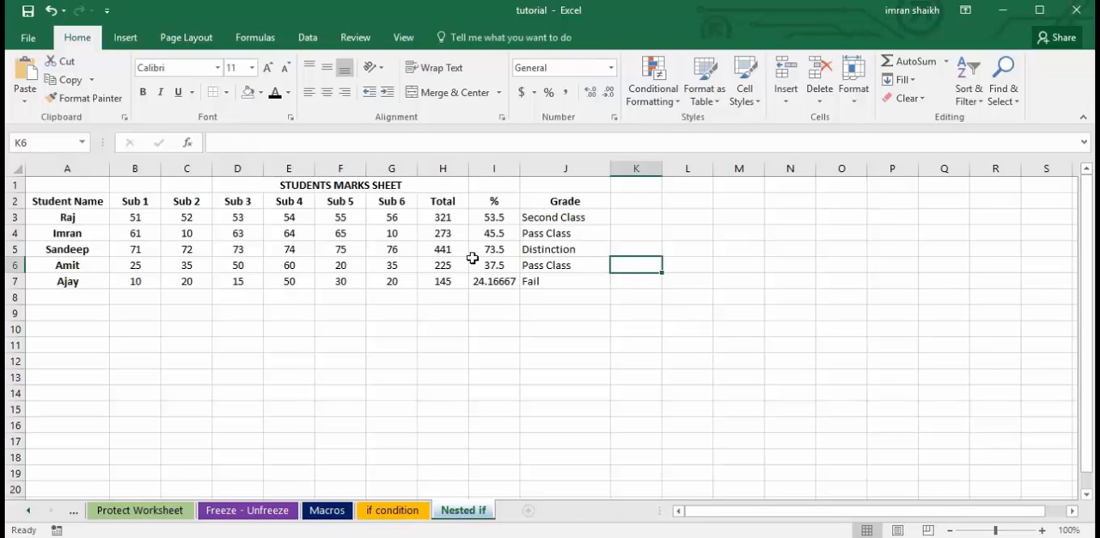
left_click(569, 235)
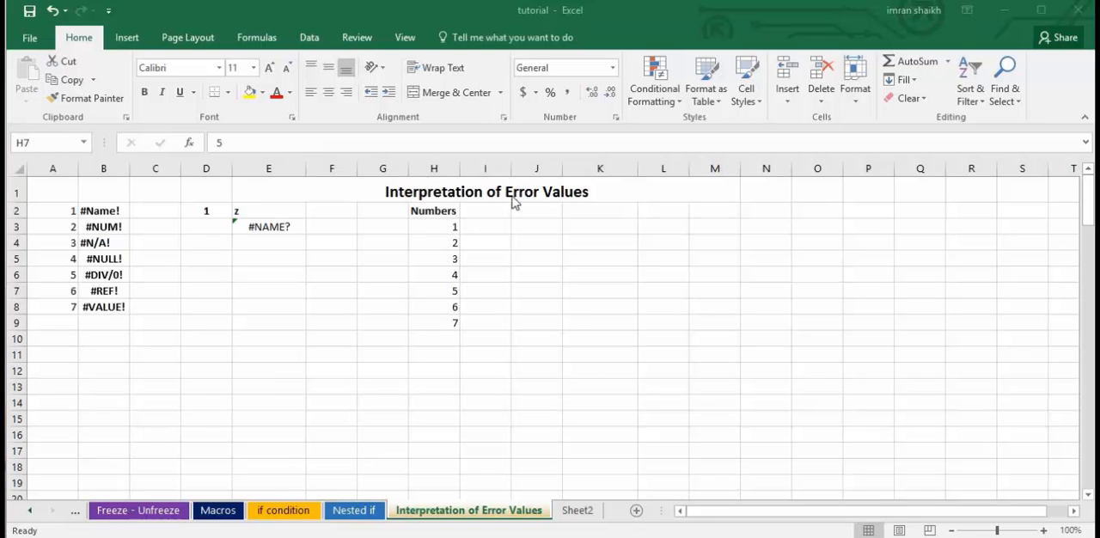
Correct the misspelled function in E3 of the Interpretation of Error Values sheet so the formula reads =SUM(H3:H9).
left_click(499, 328)
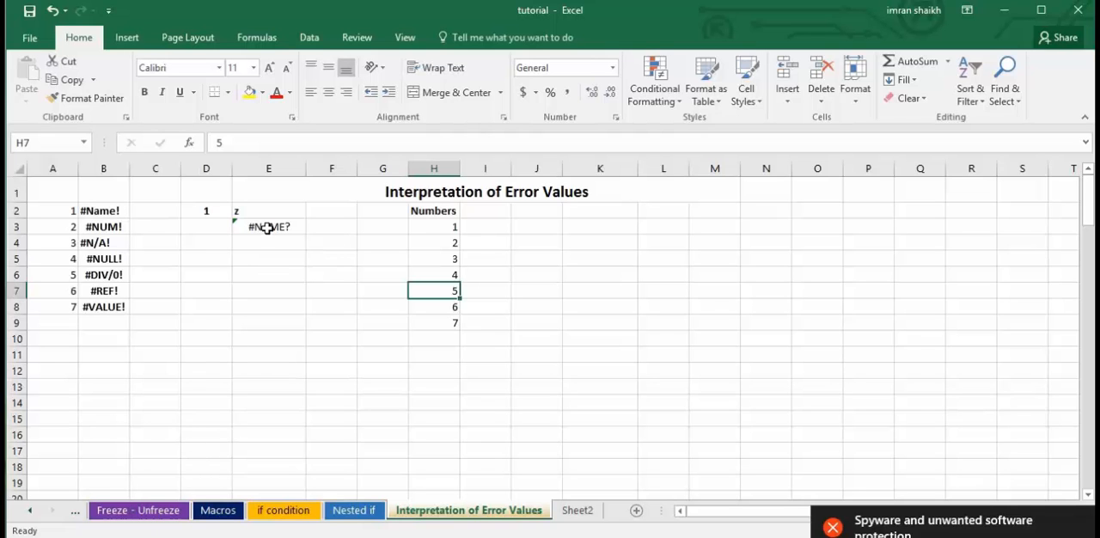
left_click(447, 227)
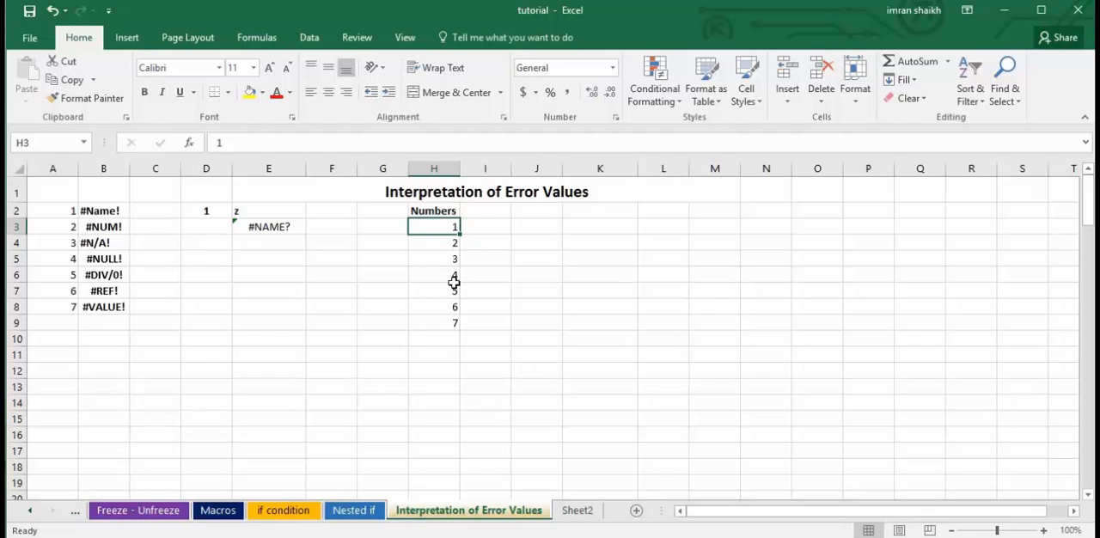
left_click(272, 228)
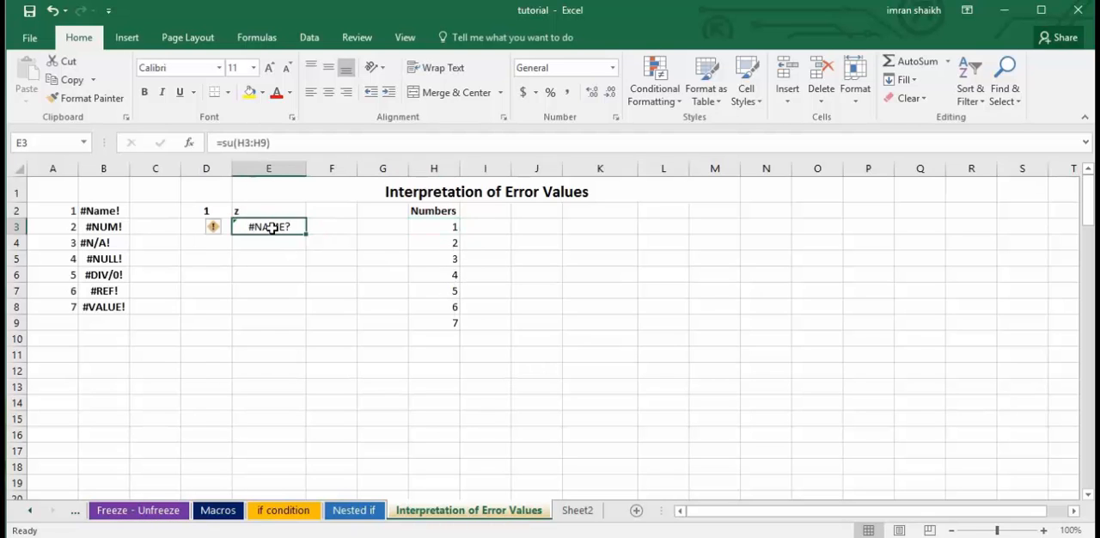
left_click(233, 143)
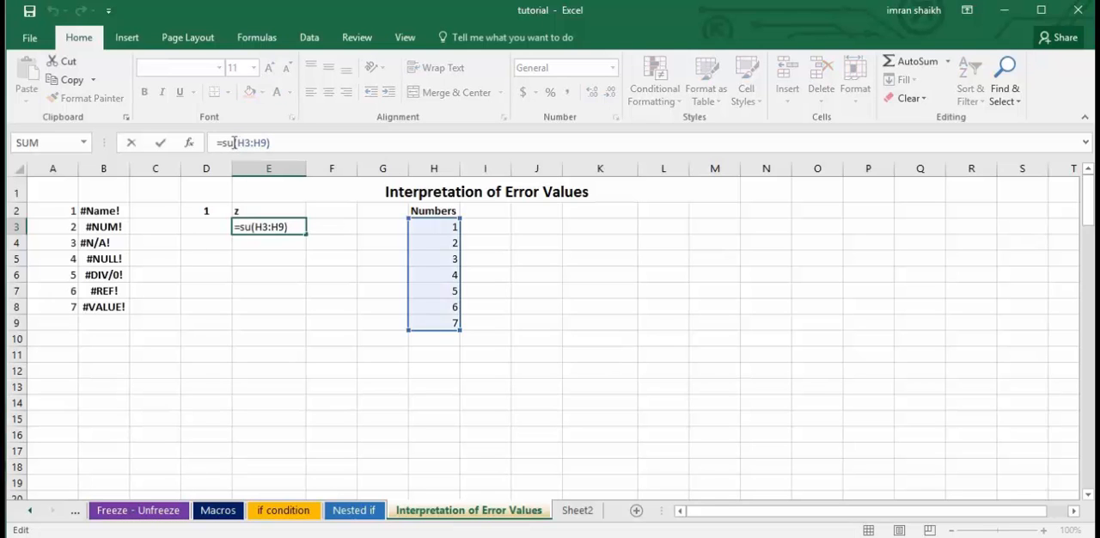
left_click_drag(233, 143, 312, 154)
type("m(")
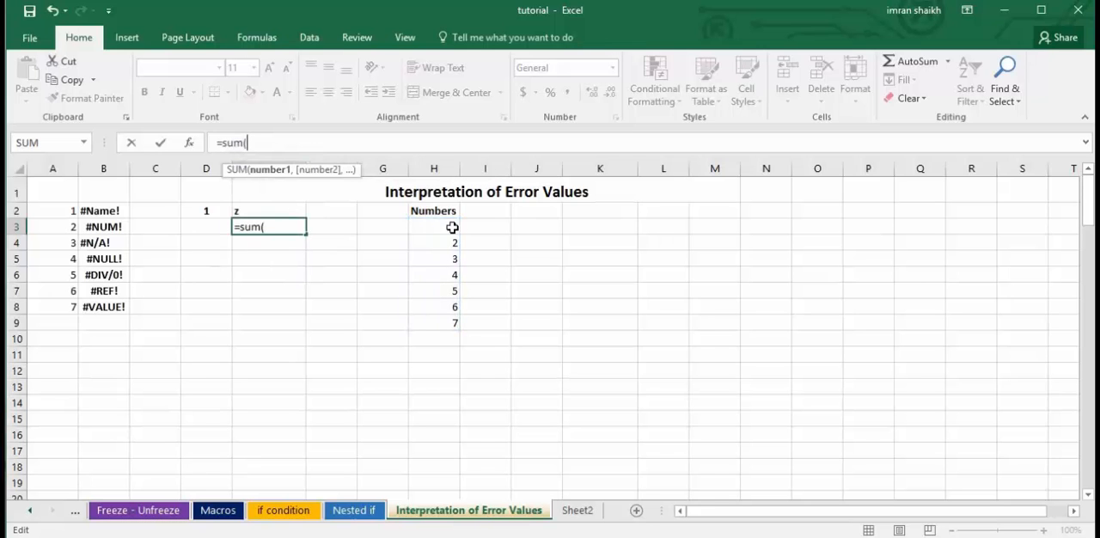
left_click_drag(449, 227, 449, 334)
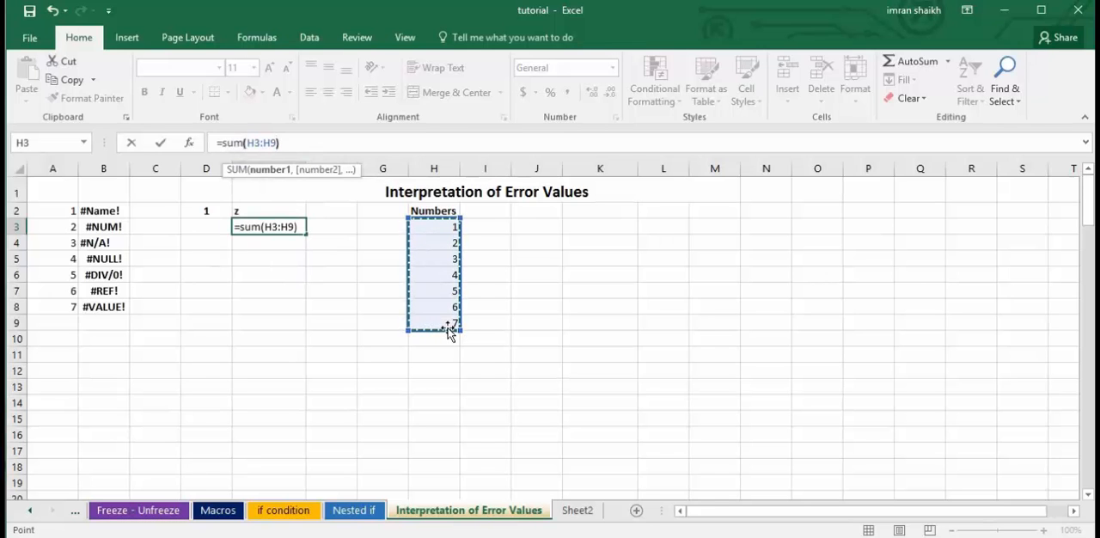
key("Return")
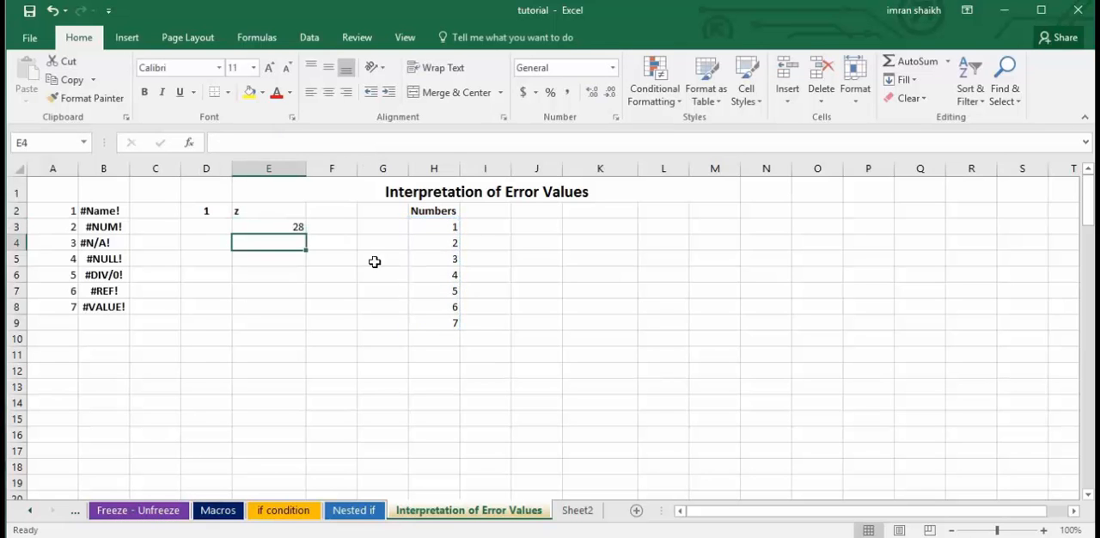
Misspell the function name in E3 so the formula reads =SU(H3:H9).
left_click(277, 227)
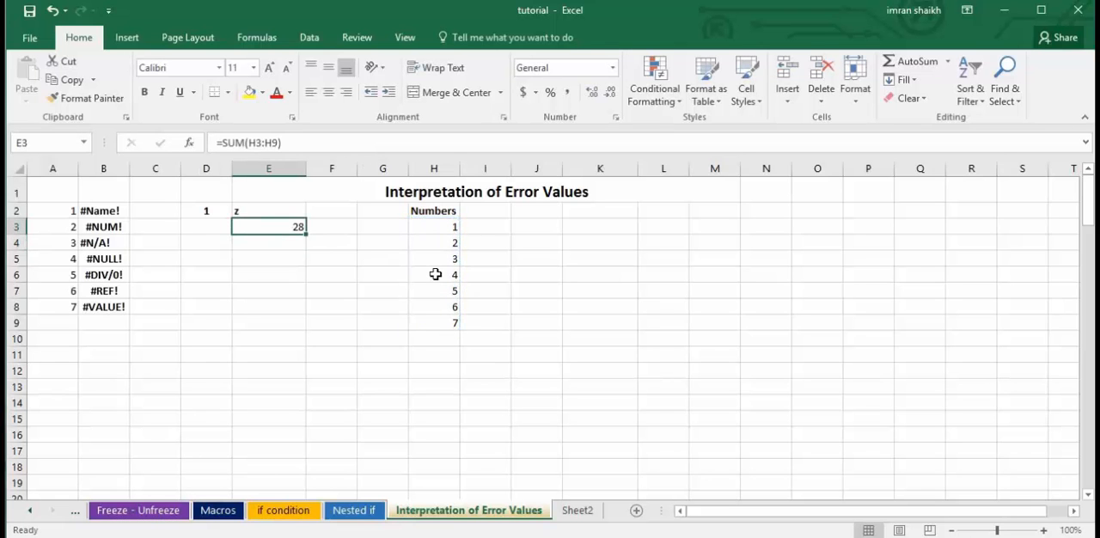
left_click(244, 143)
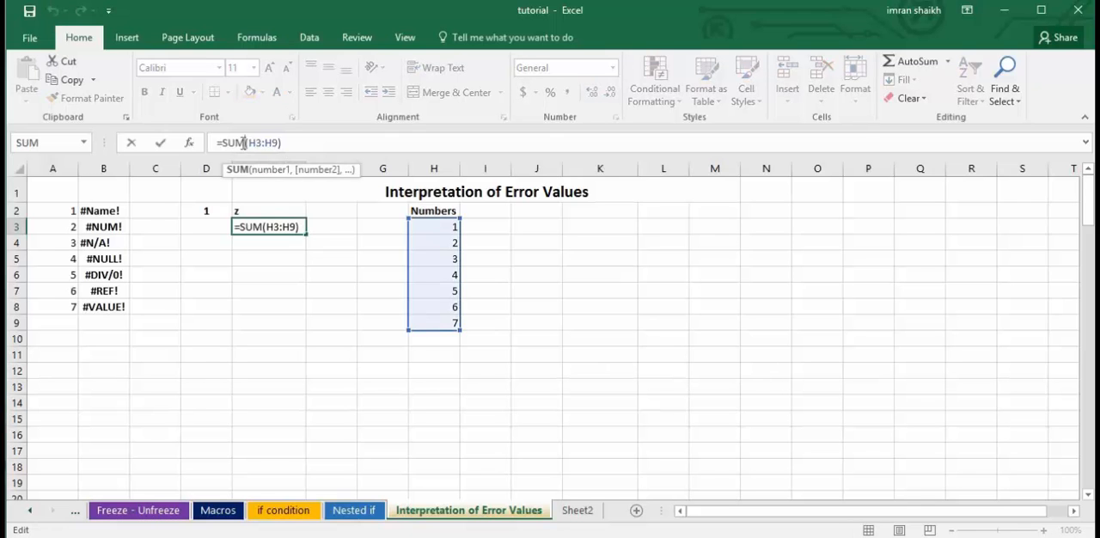
key("BackSpace")
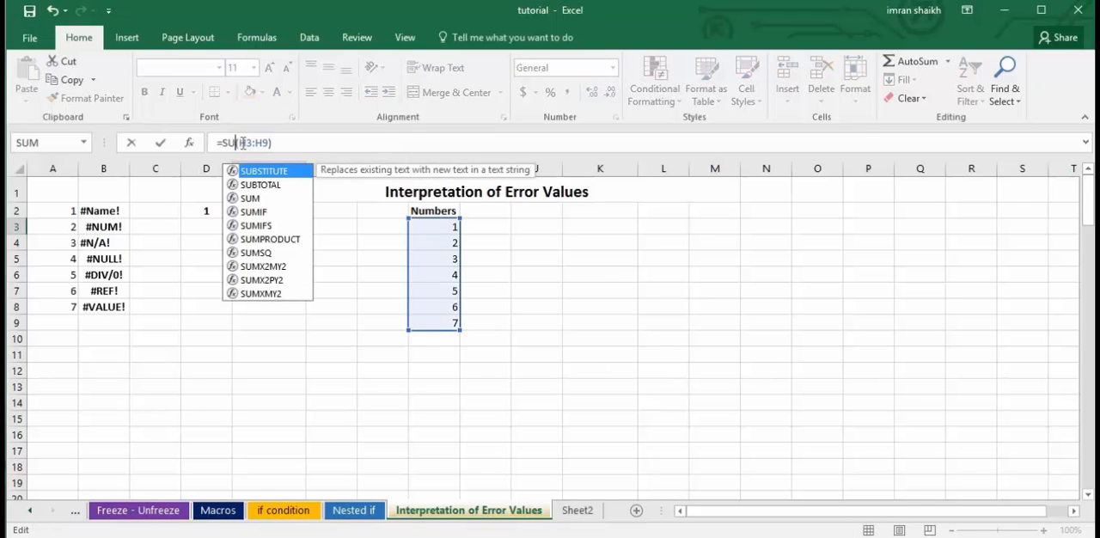
left_click(298, 144)
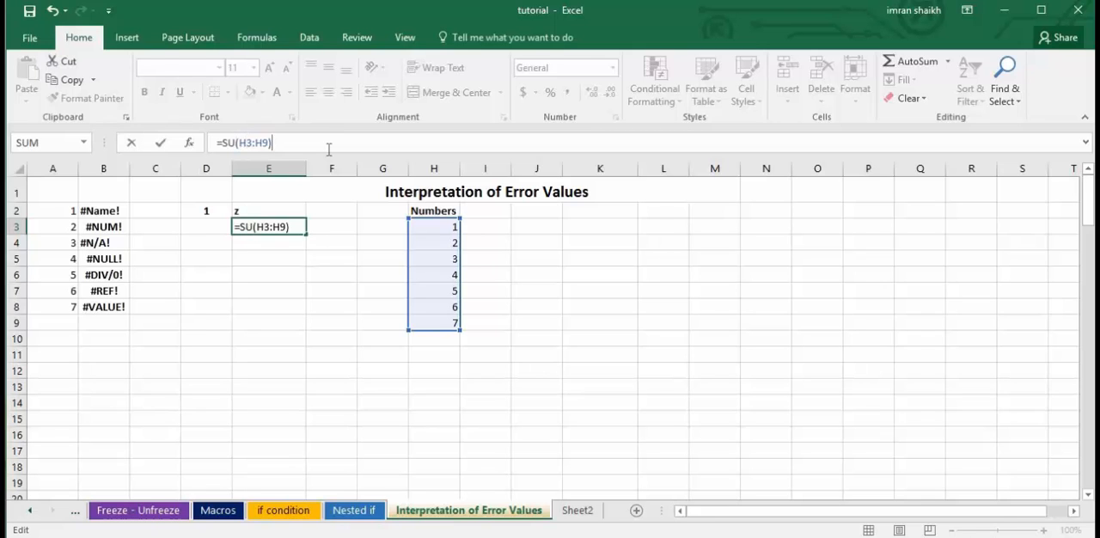
key("Return")
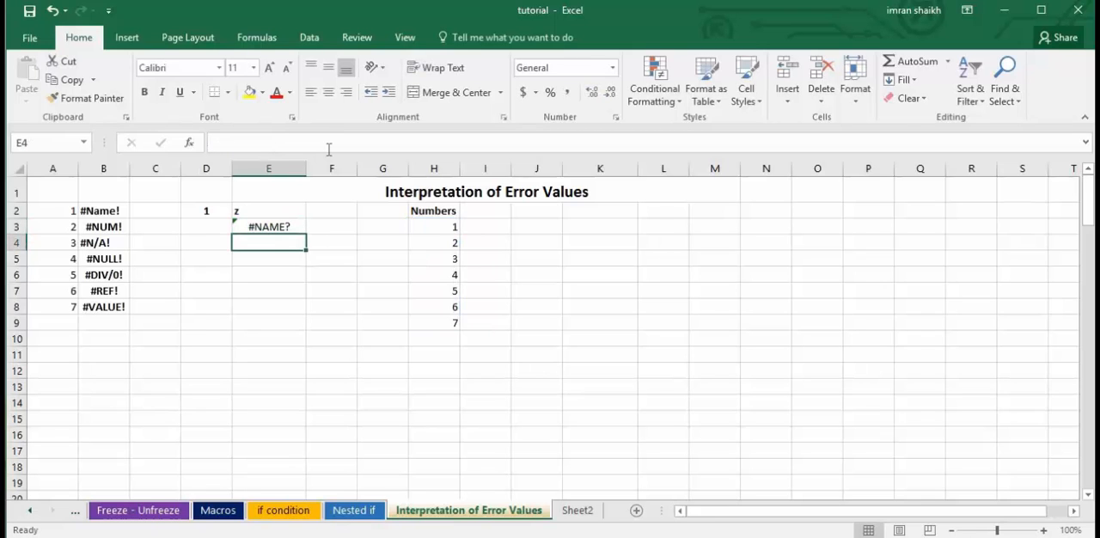
Replace the misspelled function in E3 with AVERAGE so the formula reads =AVERAGE(H3:H9).
left_click(274, 227)
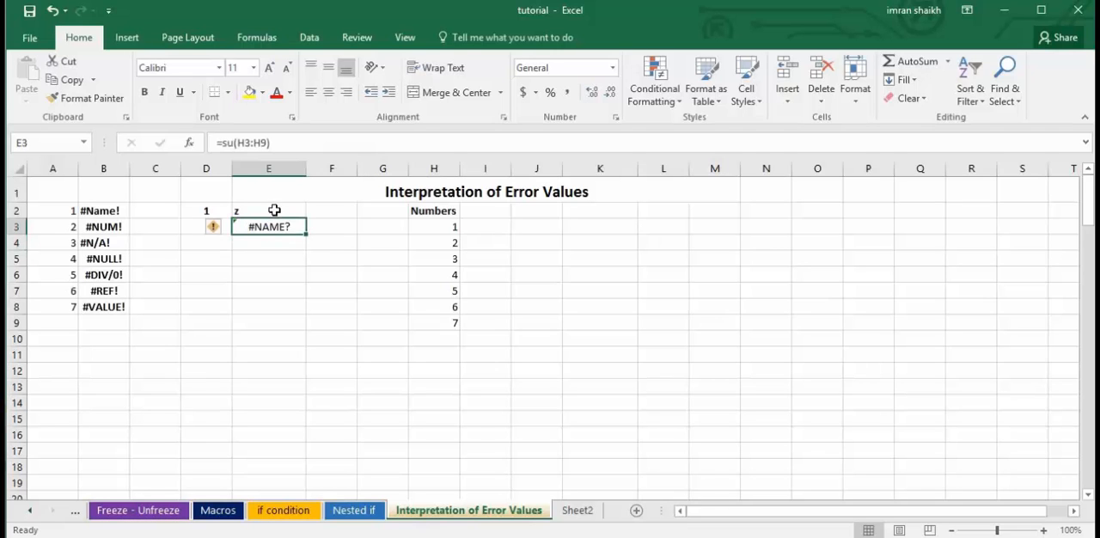
left_click(226, 144)
key("Delete")
key("Delete")
type("averag")
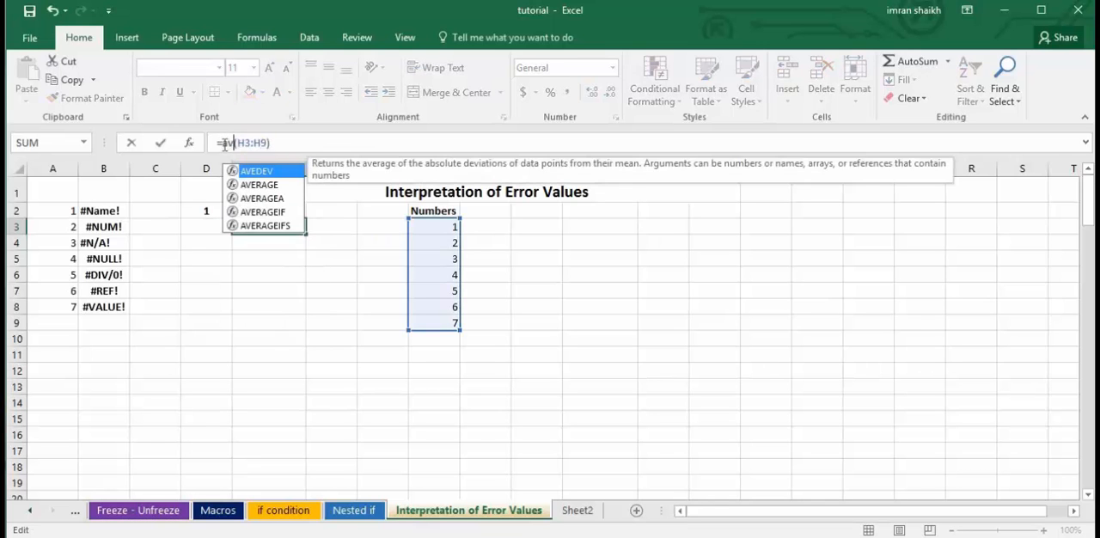
type("e")
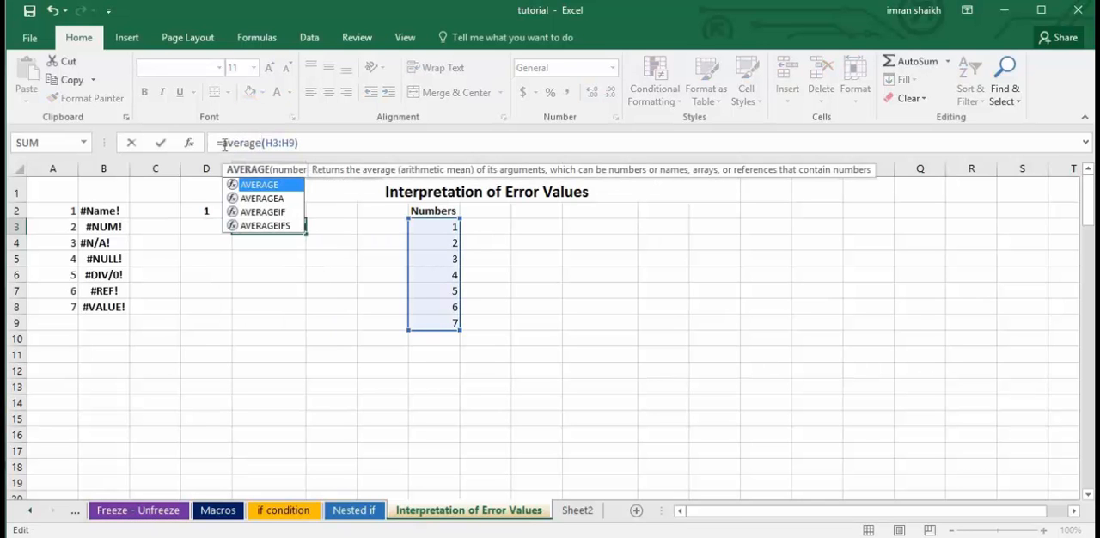
key("Return")
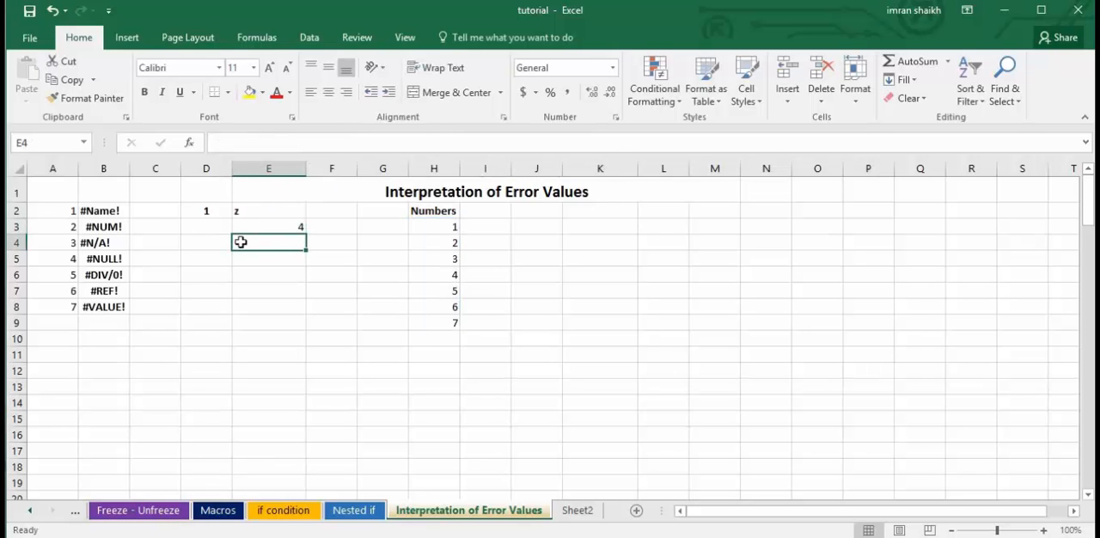
Shorten the function name in E3 to make =AVG(H3:H9), reject the suggested correction, and reselect the cell.
left_click(285, 226)
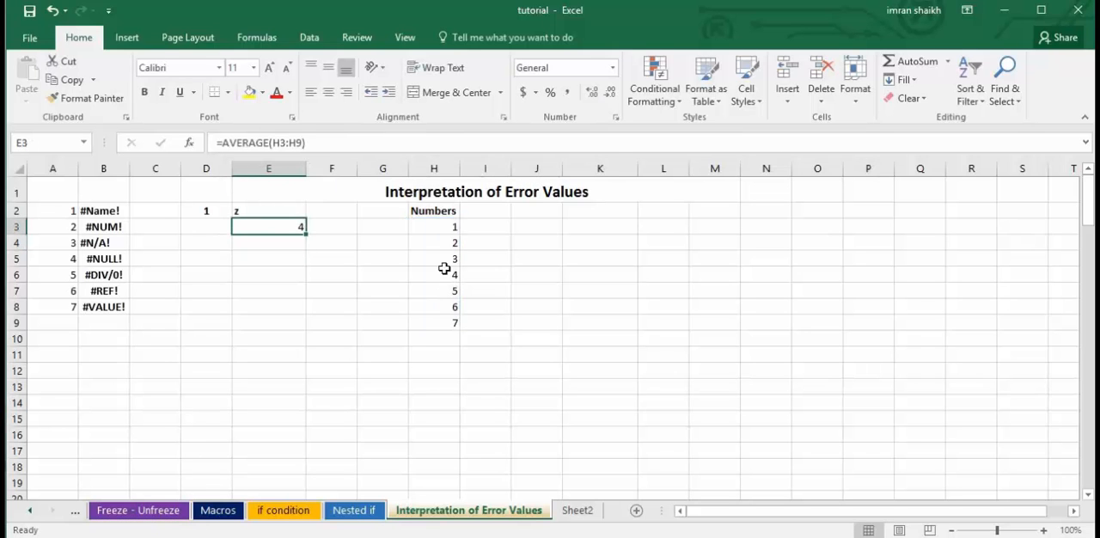
left_click(268, 142)
key("BackSpace")
key("BackSpace")
key("BackSpace")
key("BackSpace")
key("BackSpace")
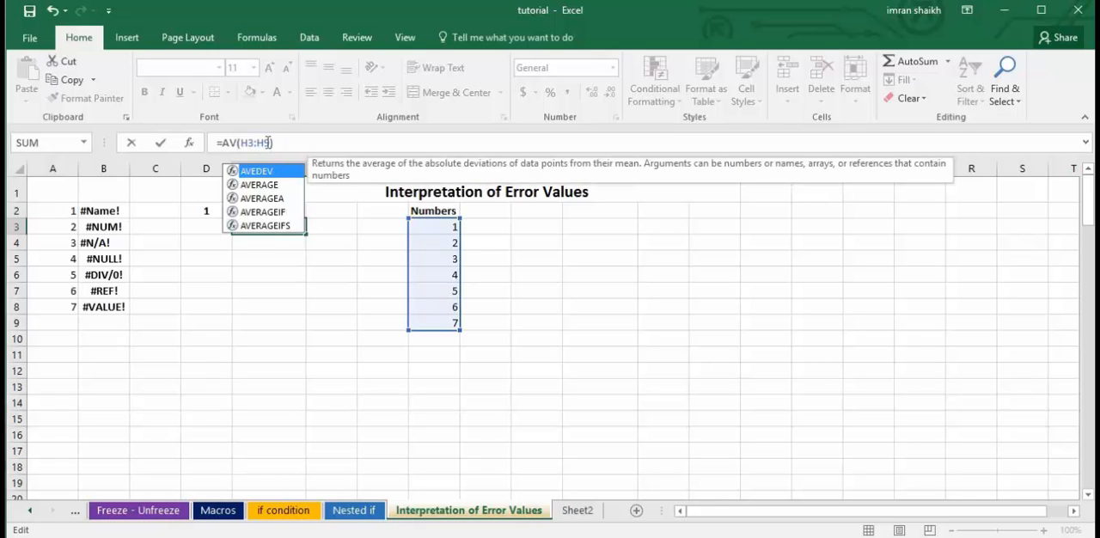
type("G")
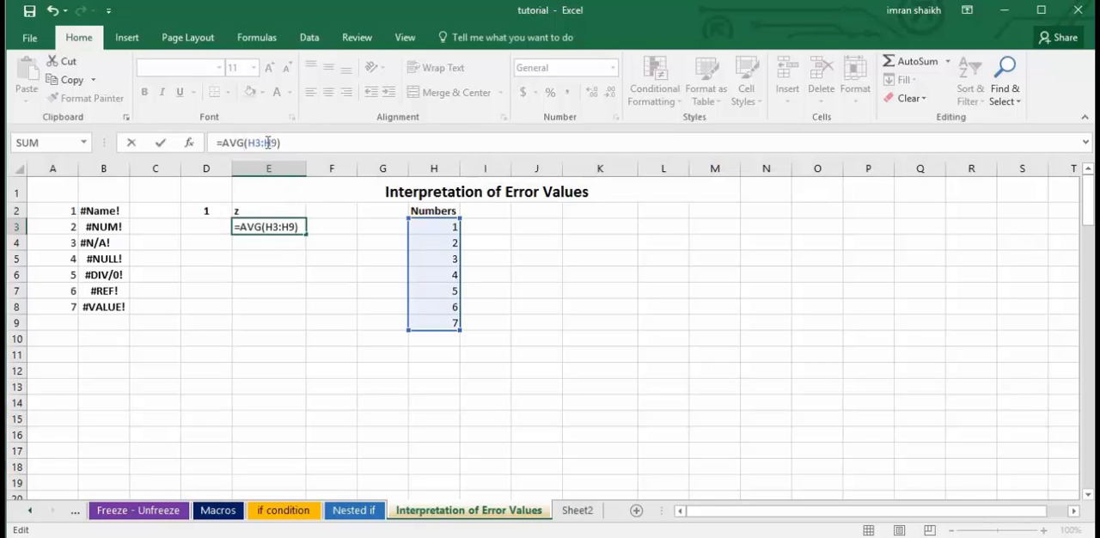
key("Return")
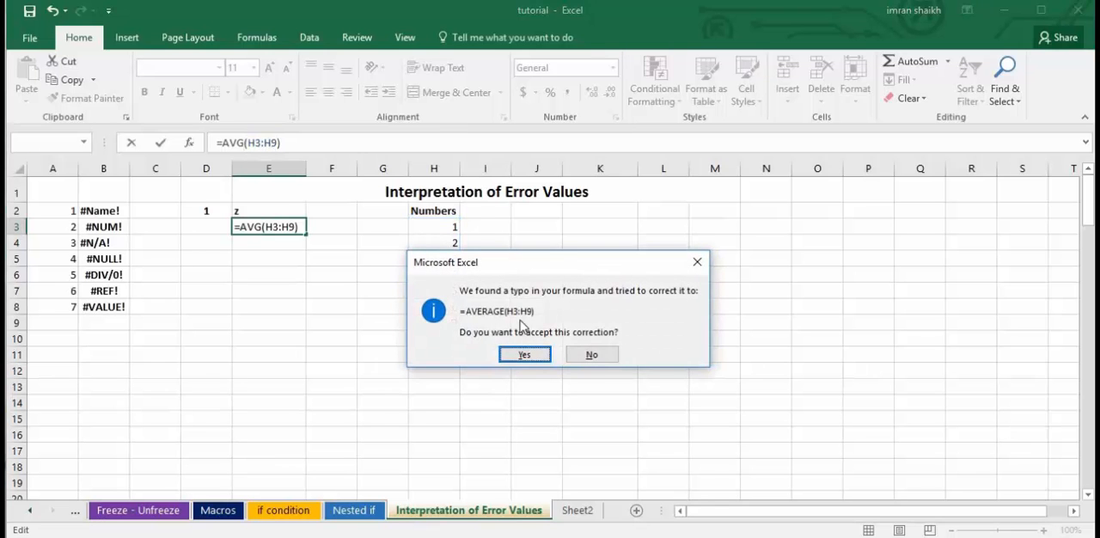
left_click(591, 355)
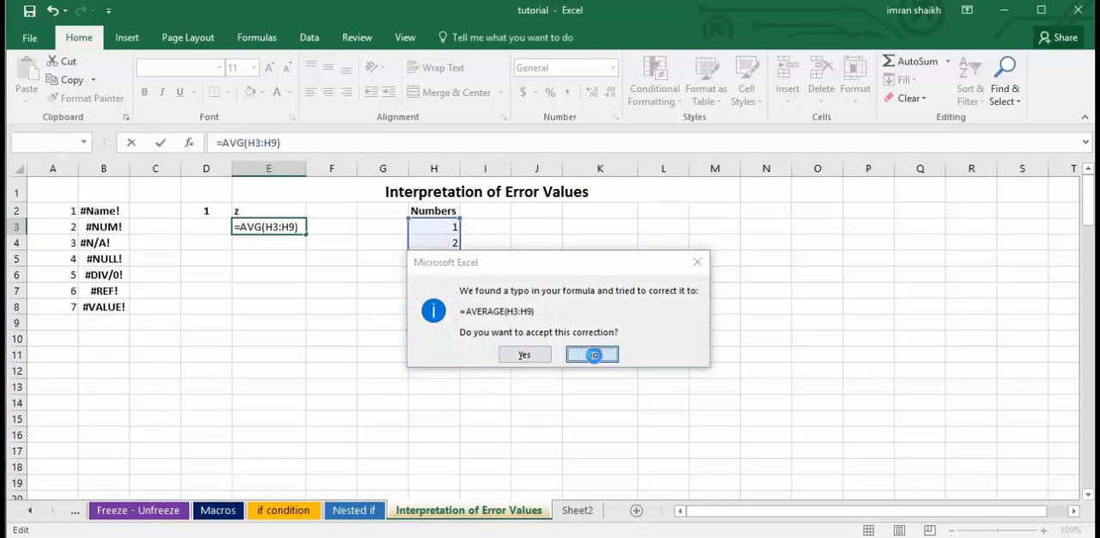
left_click(266, 227)
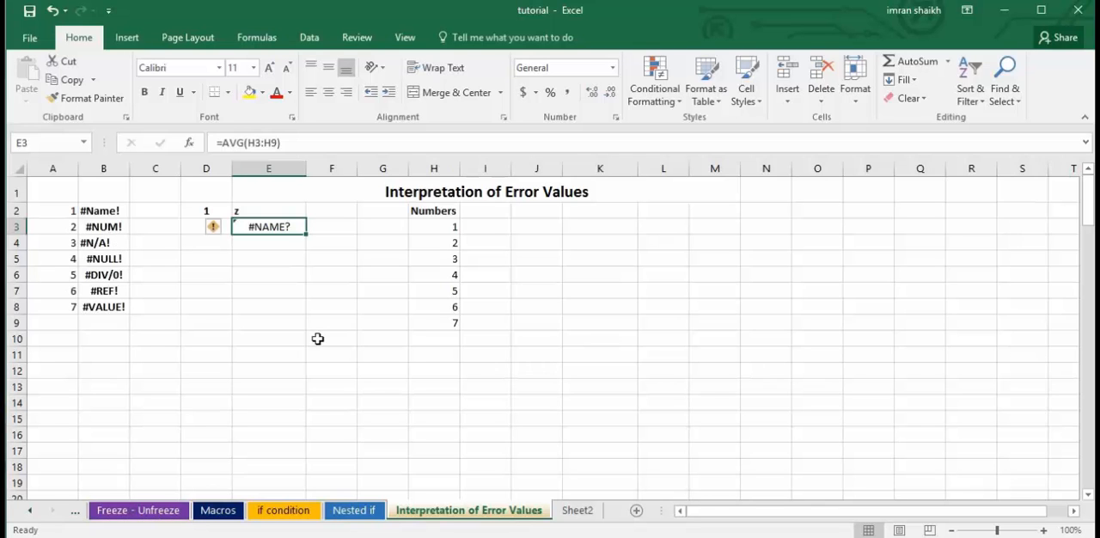
Clear the formula in E23 under NUM Error and re-enter it as =SQRT(H23).
scroll(317, 338, "down", 7)
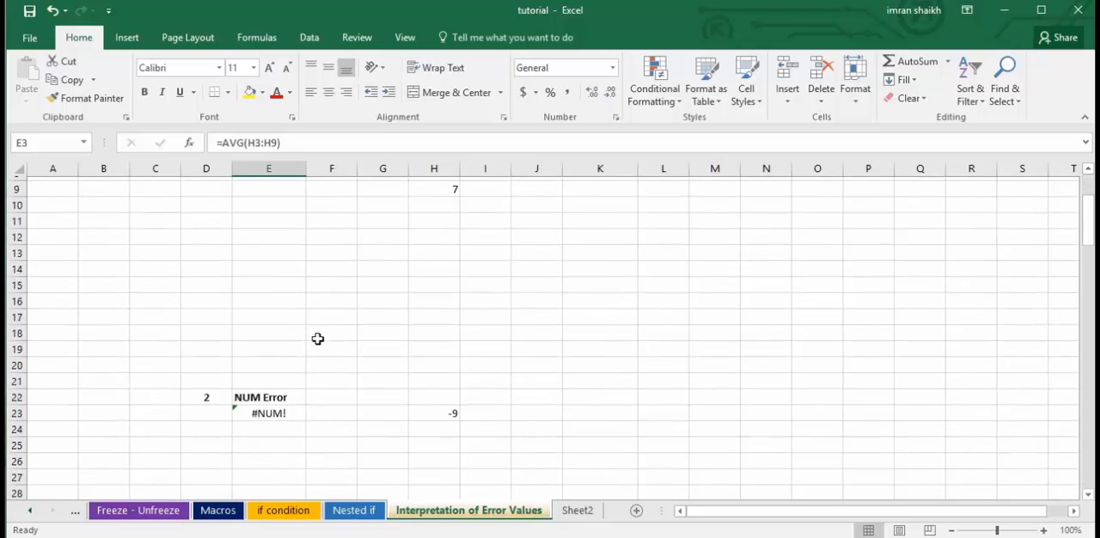
scroll(317, 338, "up", 1)
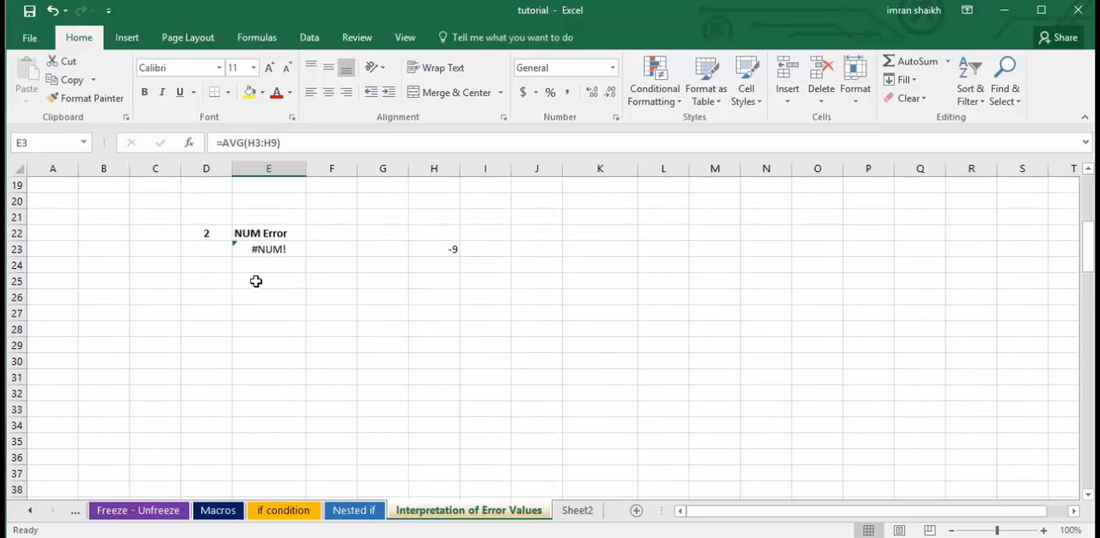
scroll(263, 248, "down", 1)
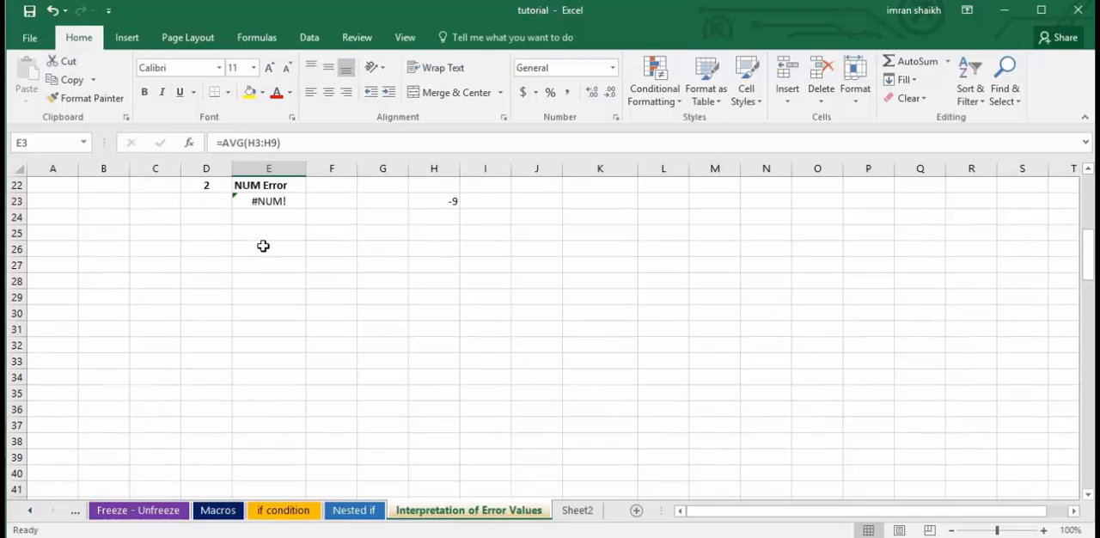
left_click(1088, 171)
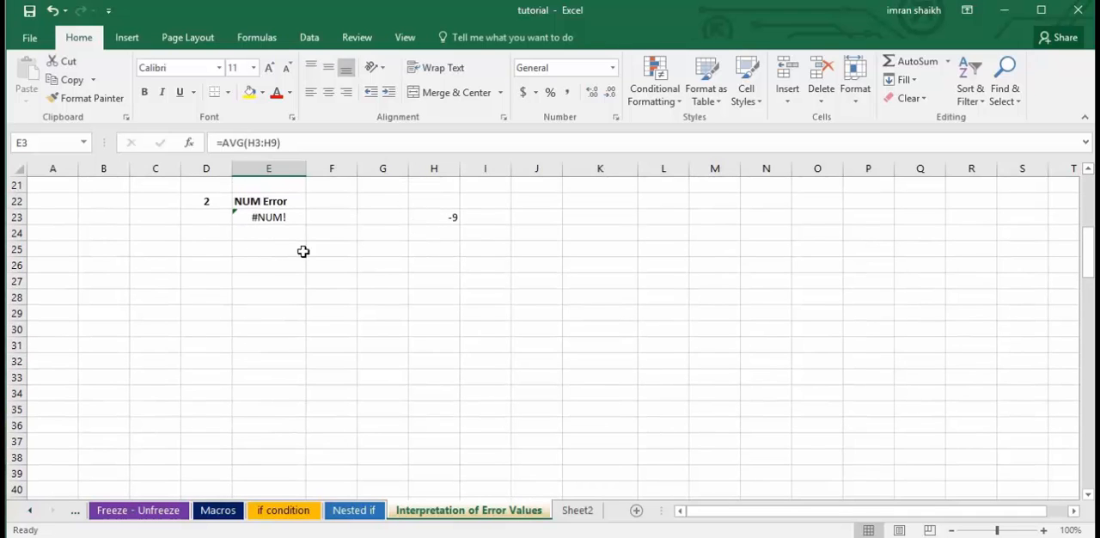
left_click(289, 218)
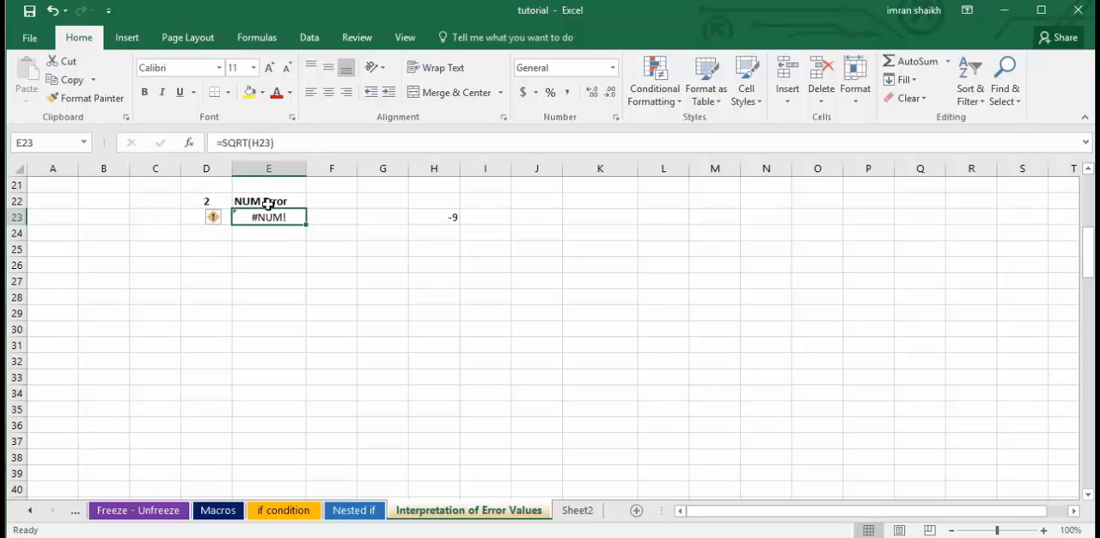
left_click(295, 144)
key("ctrl+a")
key("BackSpace")
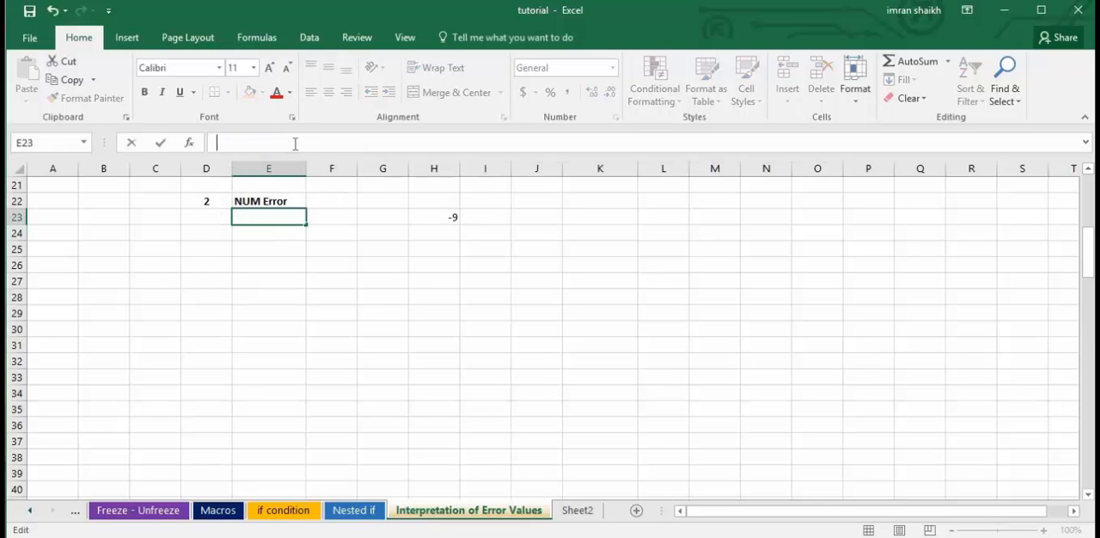
type("=")
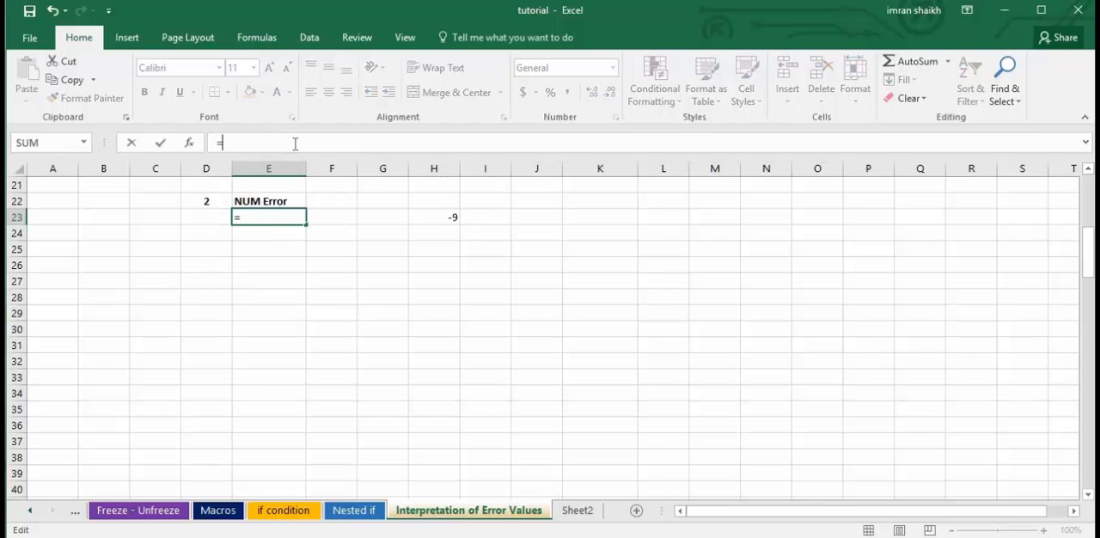
type("Sq")
key("Tab")
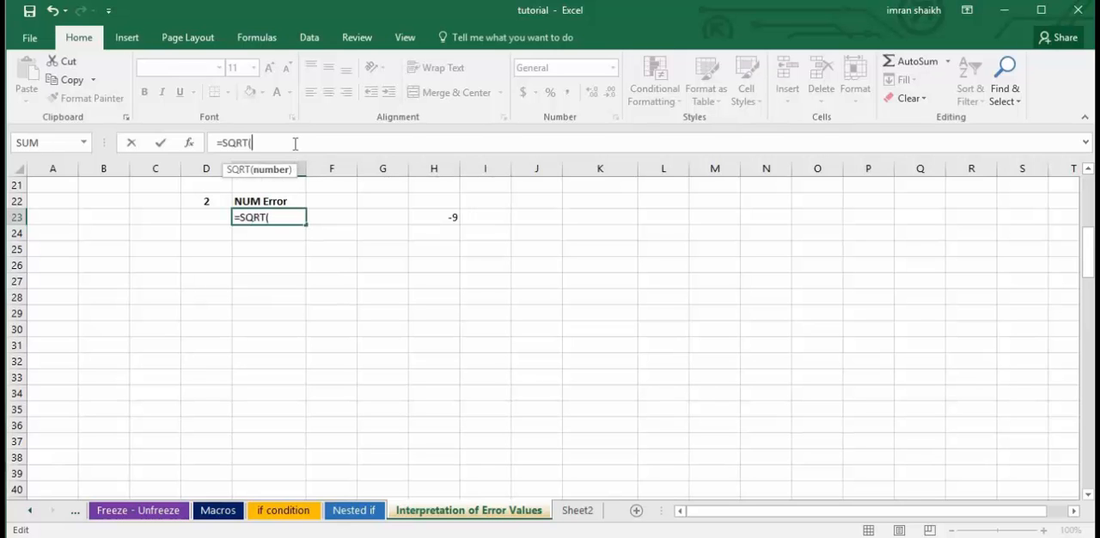
left_click(440, 220)
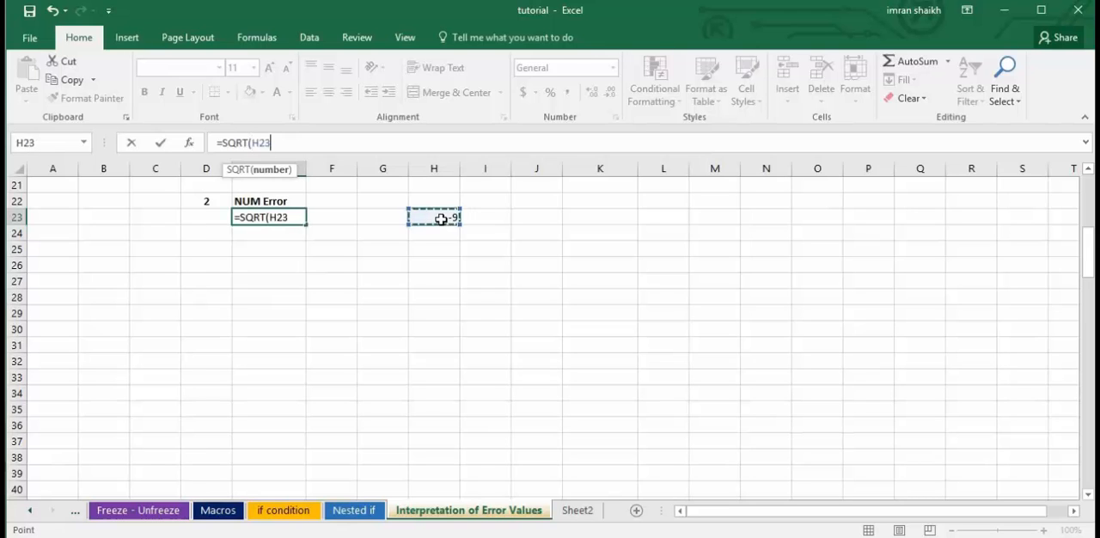
type(")")
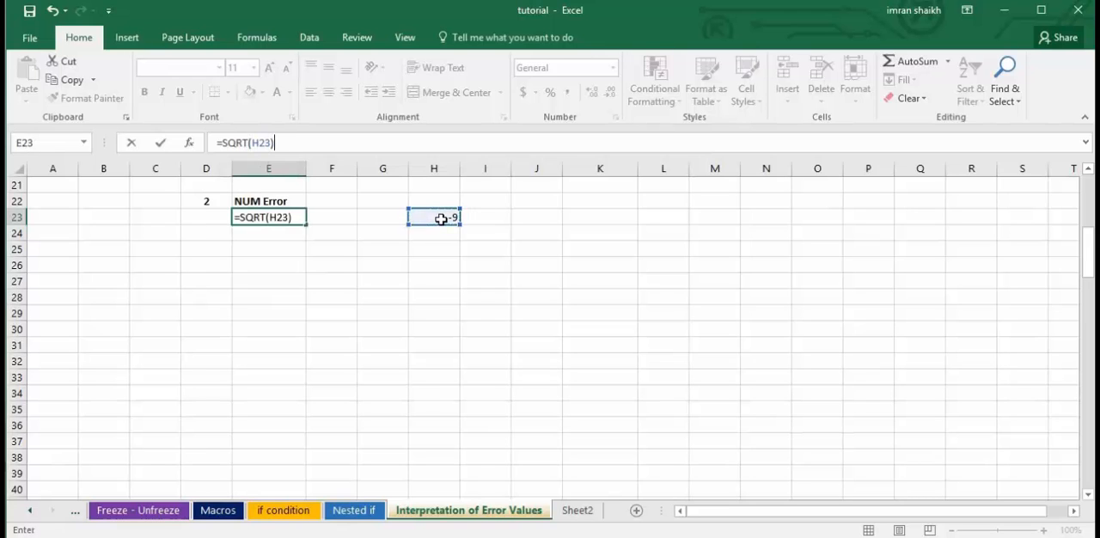
key("Return")
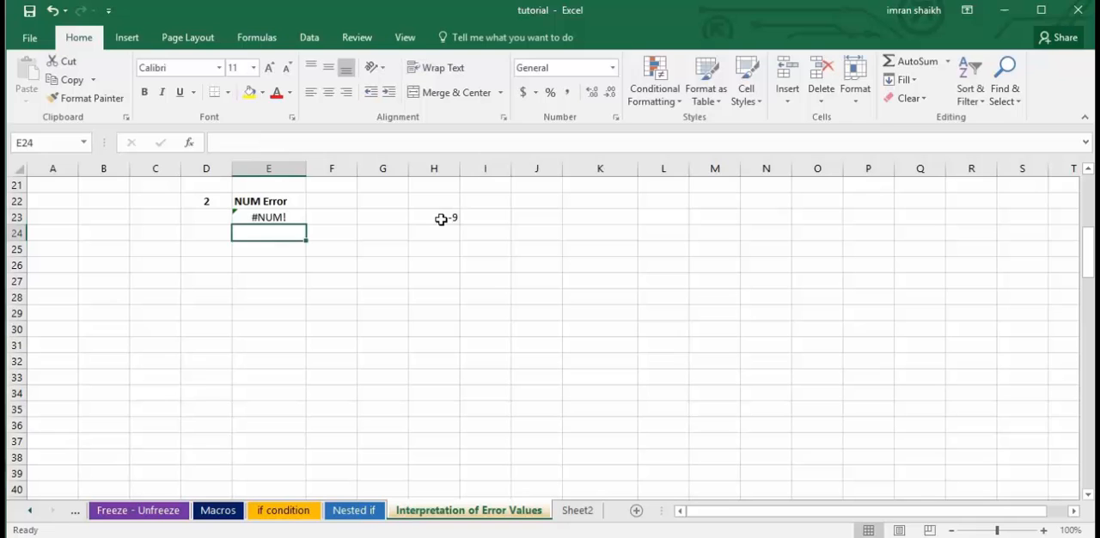
Set H23 to 9 and check the square root result in E23.
left_click(275, 216)
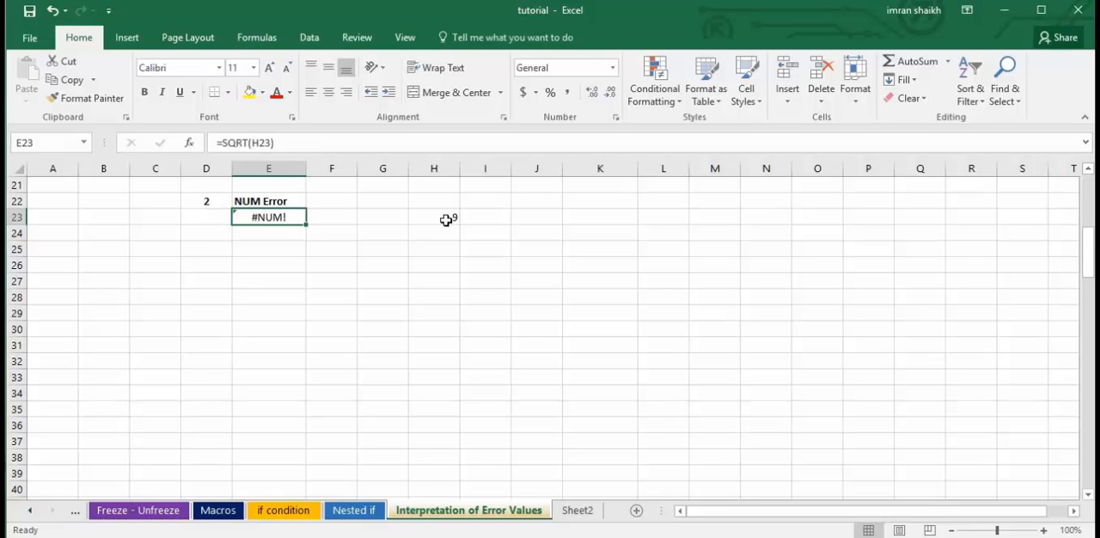
left_click(447, 219)
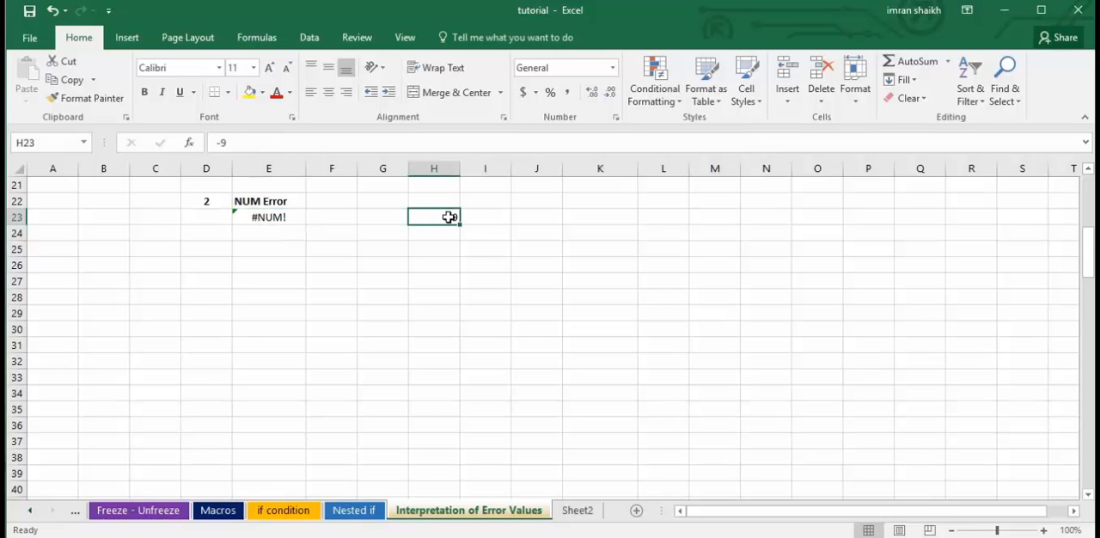
type("9")
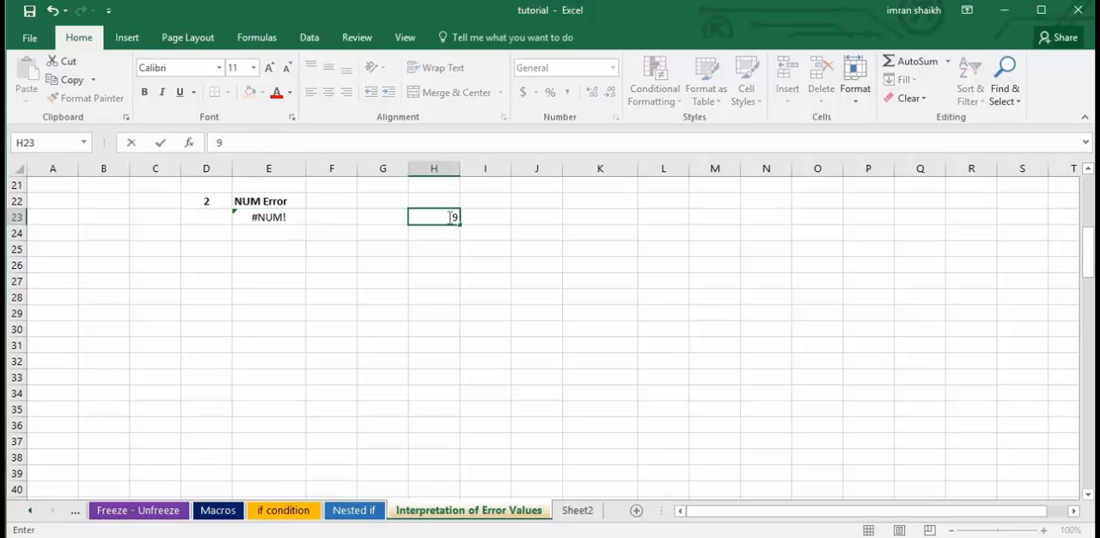
left_click(287, 217)
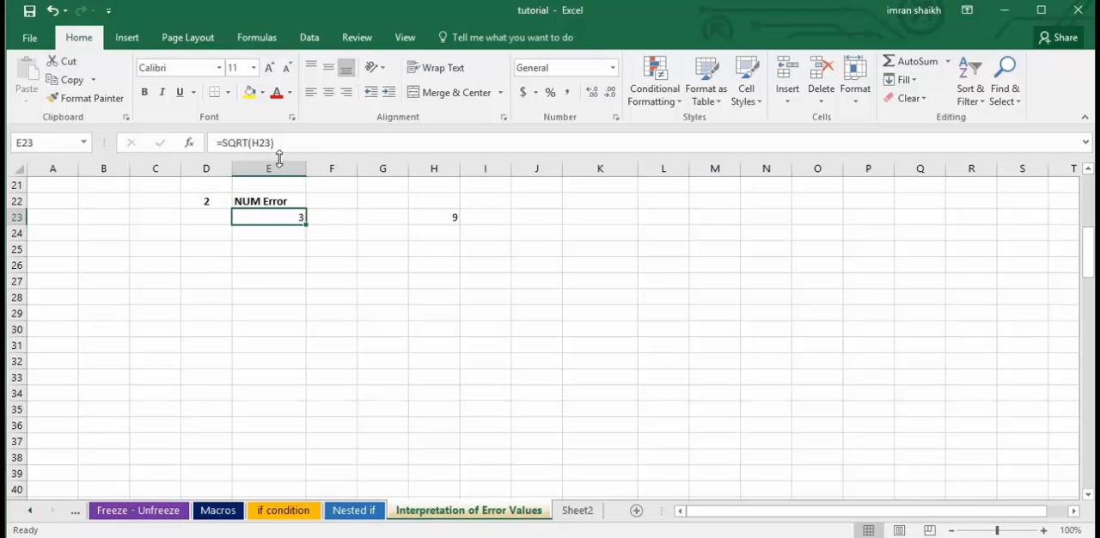
Change H23 to -4 and check the square root formula in E23 again.
left_click(451, 214)
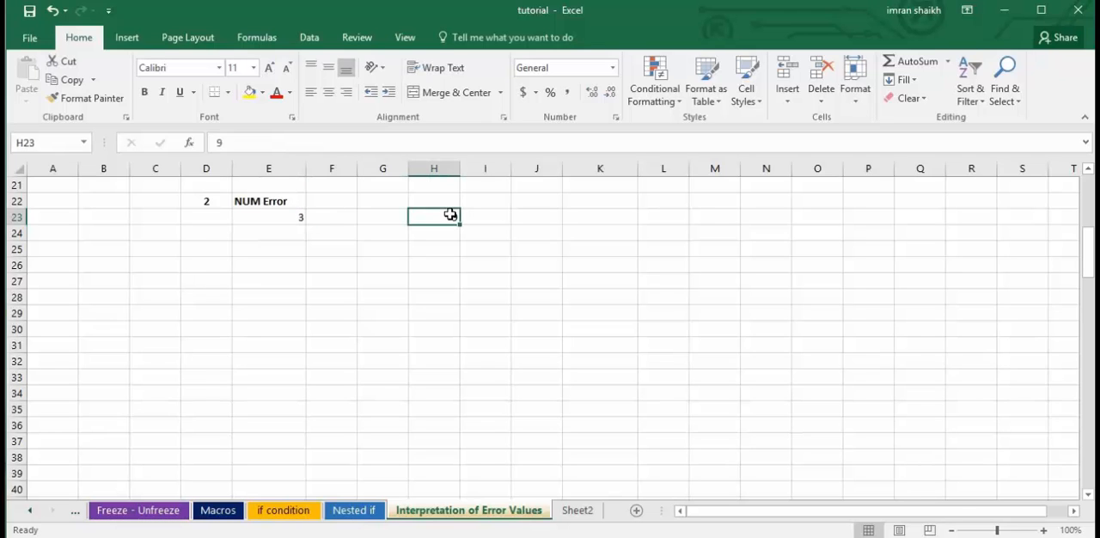
type("-4")
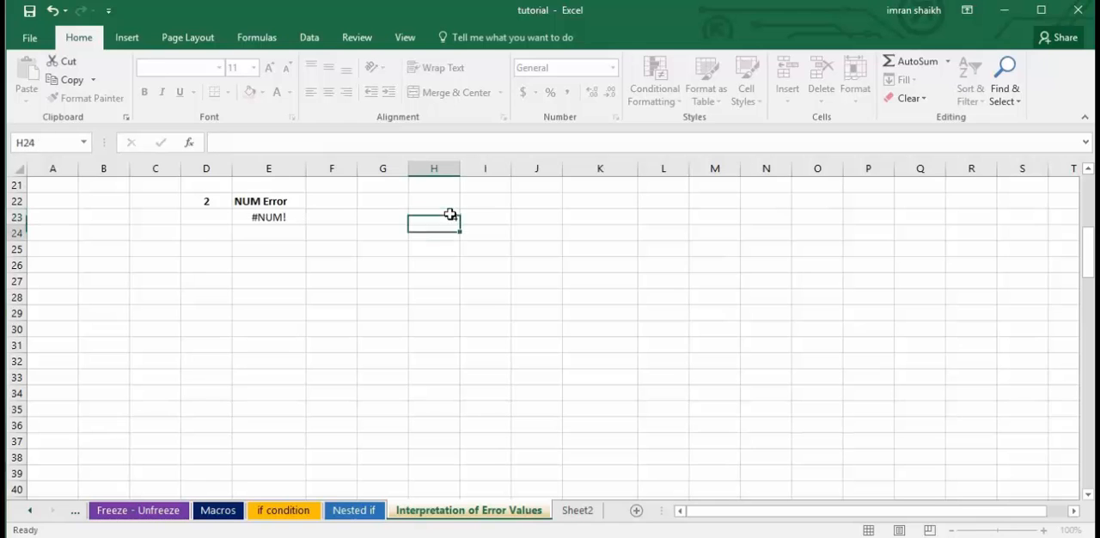
key("Return")
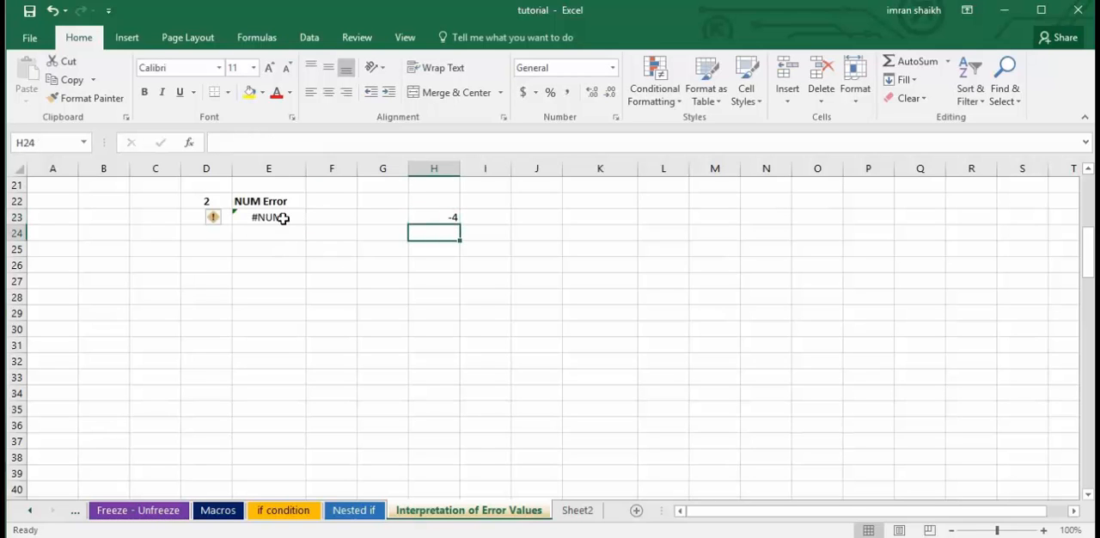
left_click(283, 218)
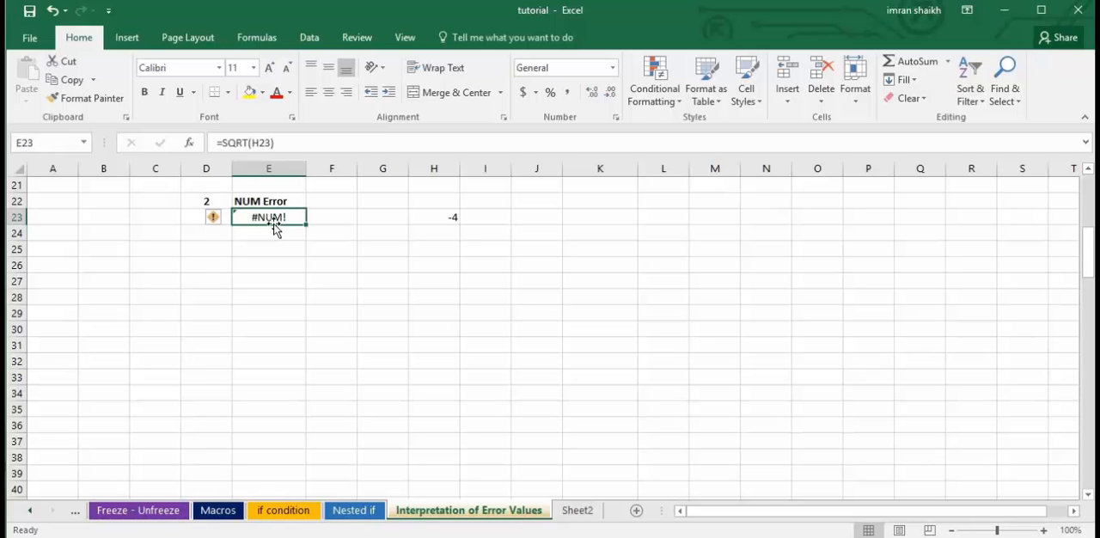
Examine the #N/A Error example: the Item and Price table in H43:I46 and the lookup value in K44.
scroll(381, 344, "down", 2)
left_click(331, 315)
scroll(307, 369, "down", 1)
scroll(307, 368, "down", 4)
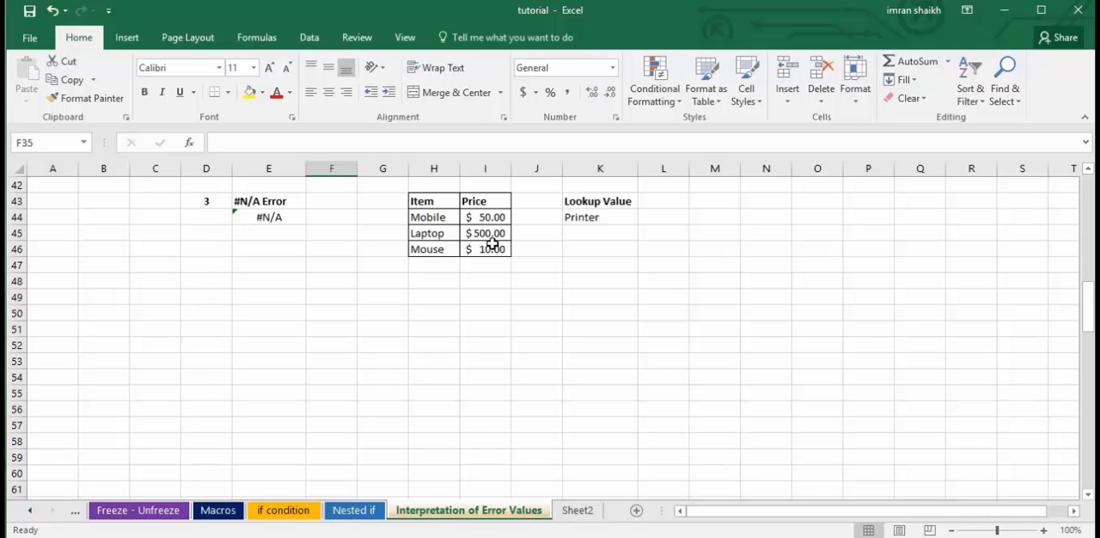
left_click(593, 219)
left_click_drag(432, 204, 498, 256)
left_click(582, 221)
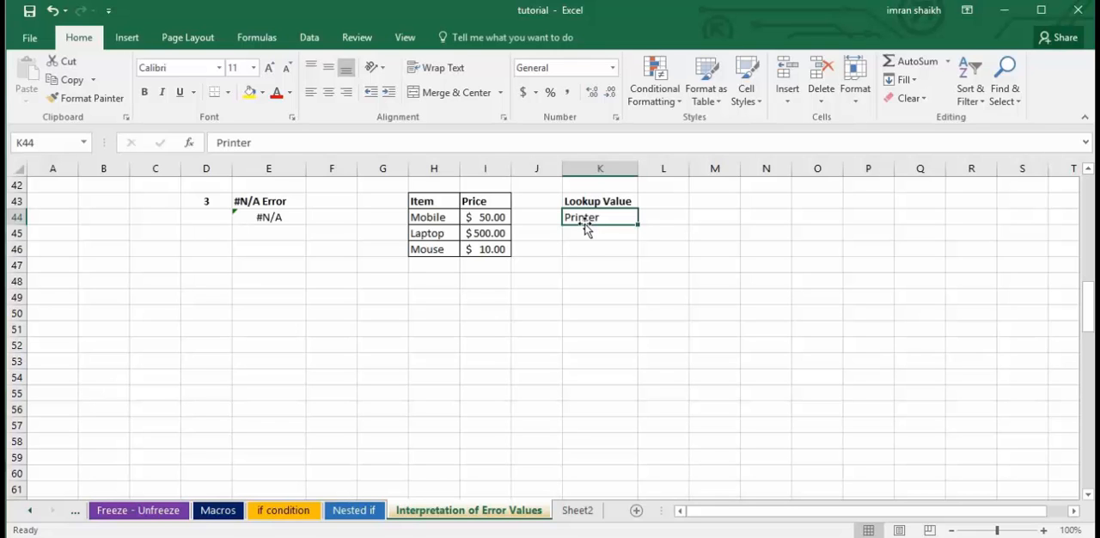
Clear the formula in E44 under #N/A Error and start a VLOOKUP with K44 as the lookup value.
left_click(270, 217)
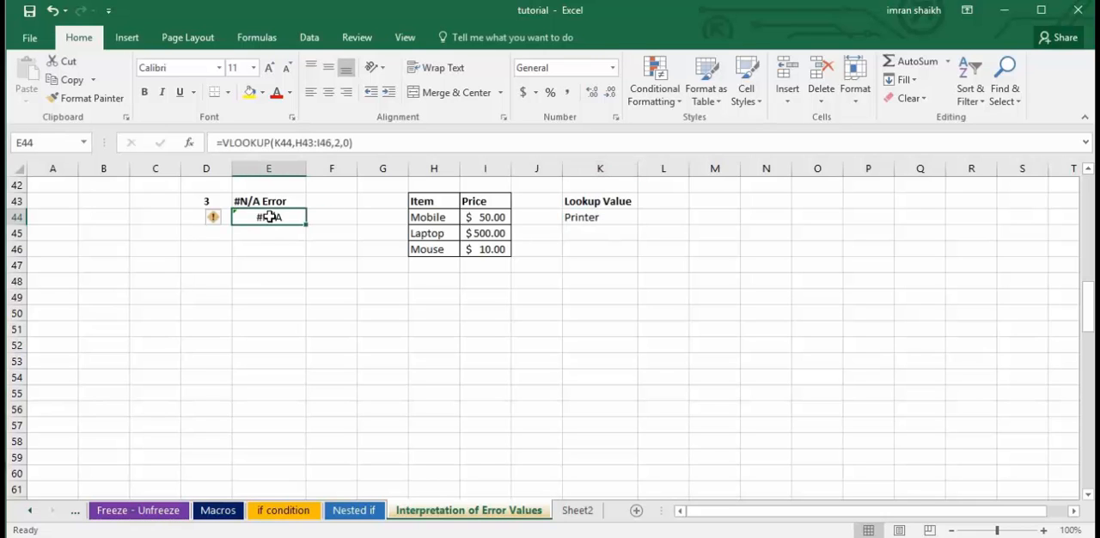
key("Delete")
type("=")
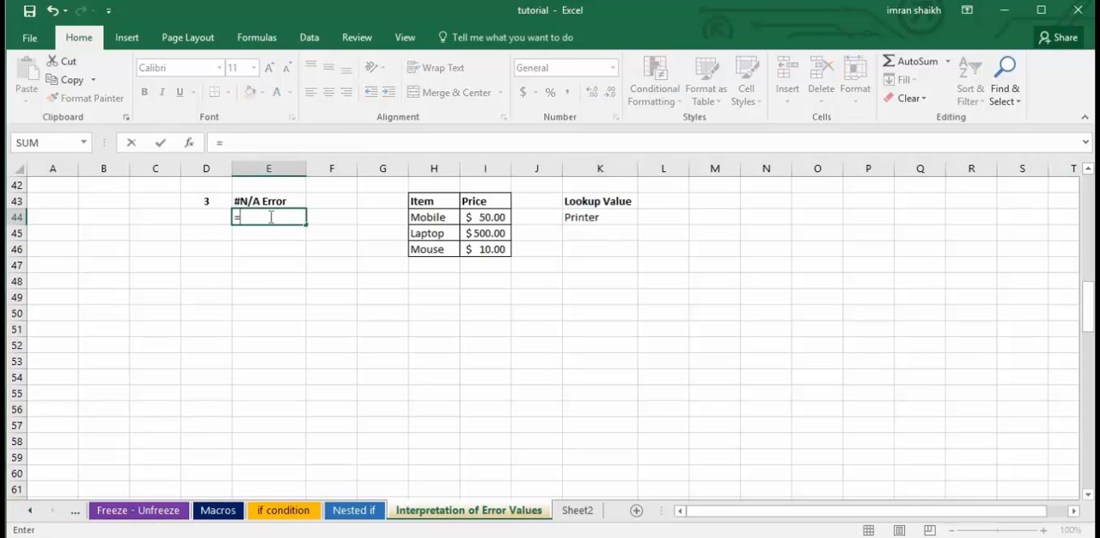
type("vlook")
key("Tab")
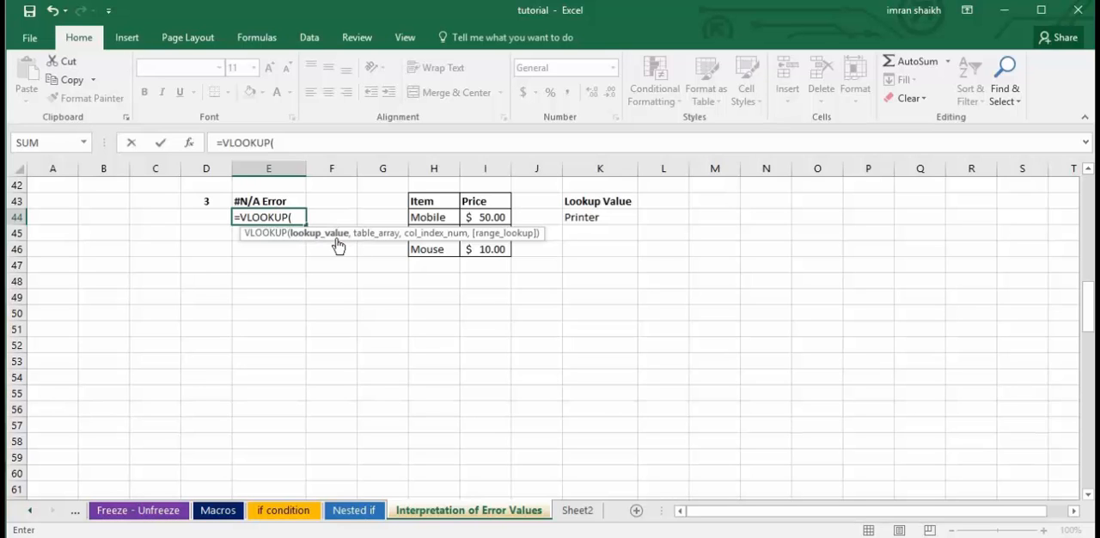
left_click(592, 220)
type(",")
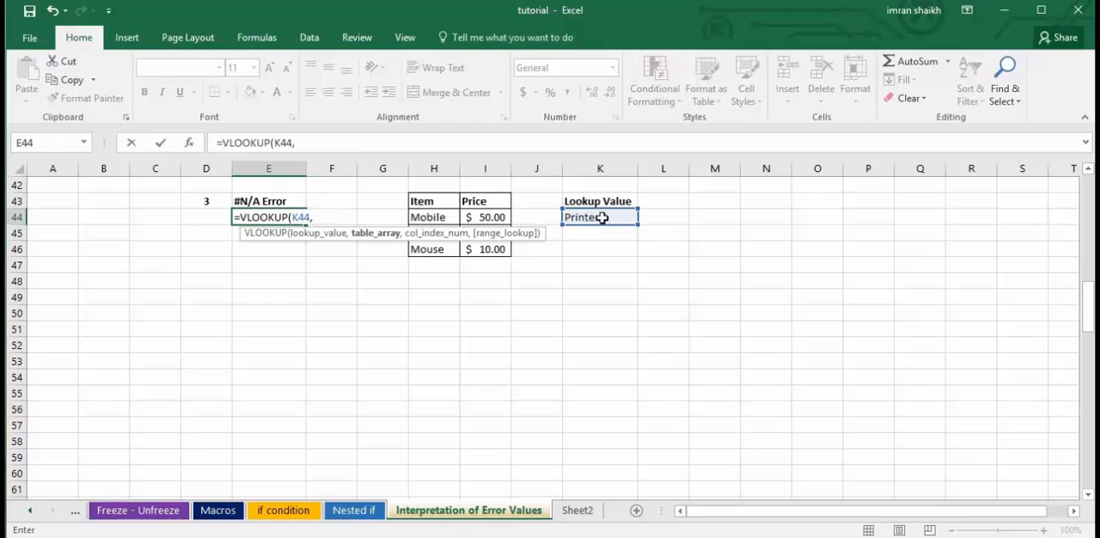
Complete the VLOOKUP in E44 with table array H43:I46, column index 2 and range lookup 0, and reselect the cell.
left_click_drag(423, 202, 490, 250)
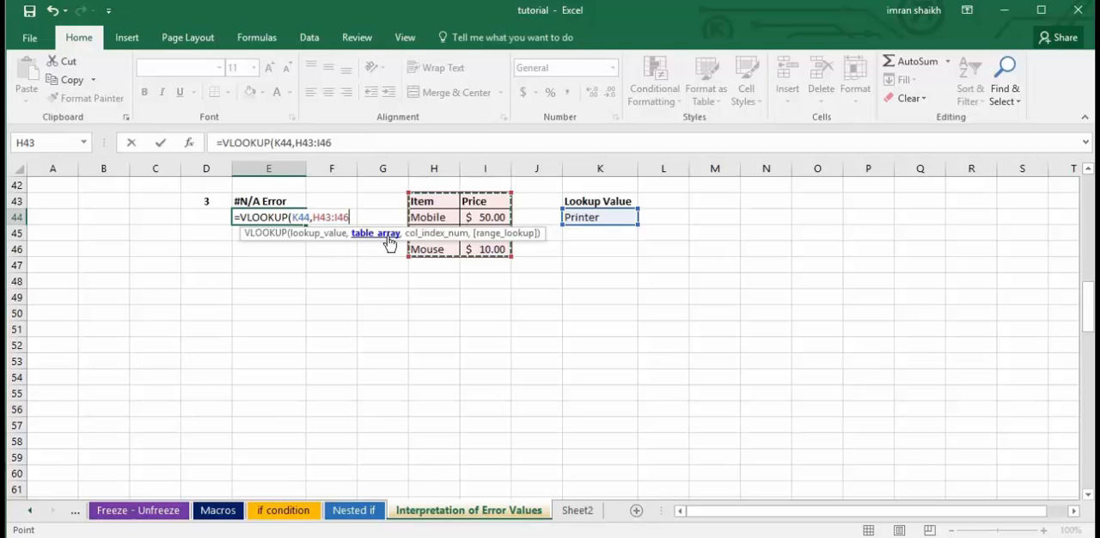
type(",")
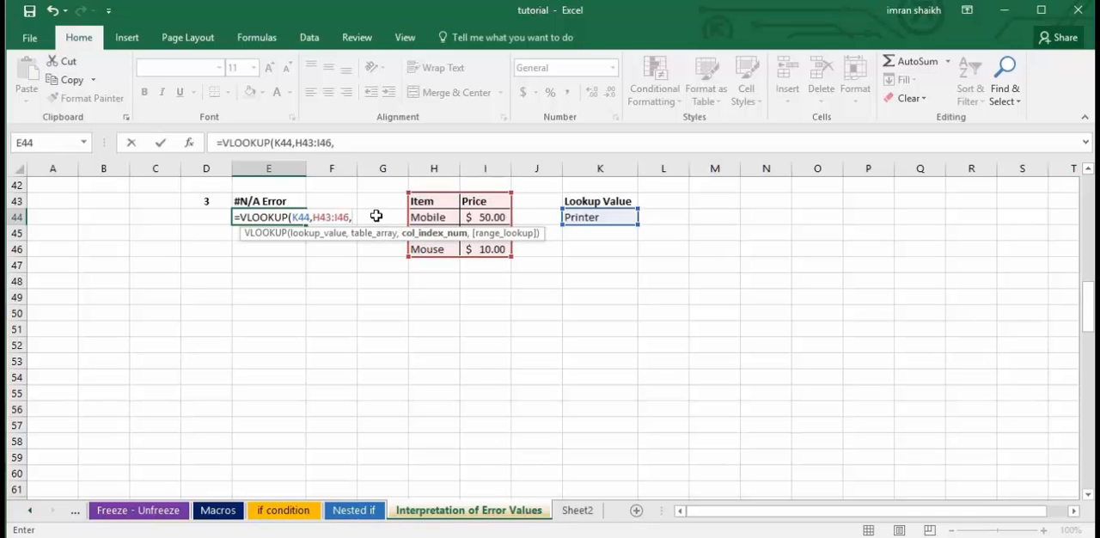
type("2,")
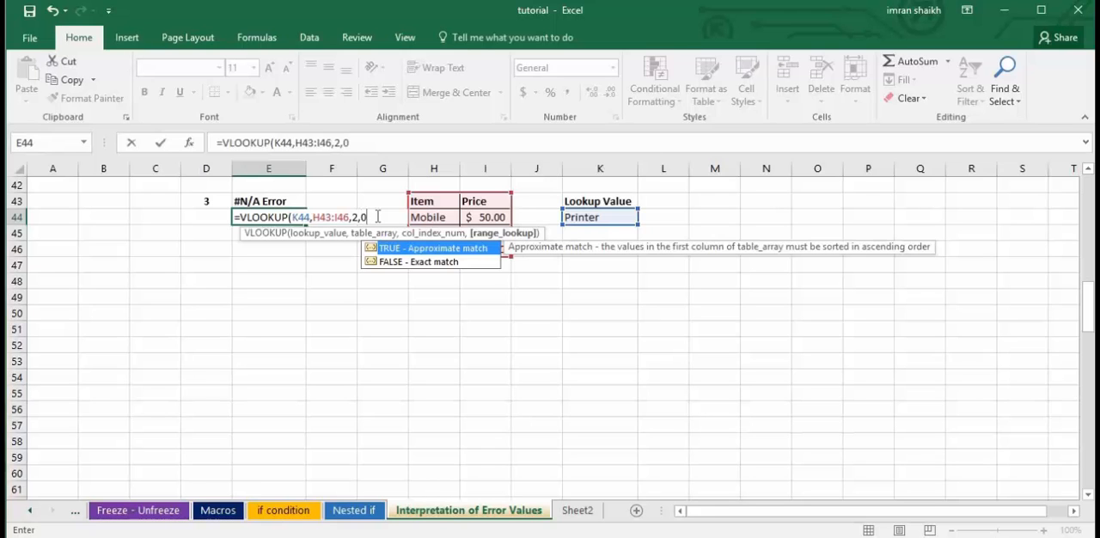
type("0)")
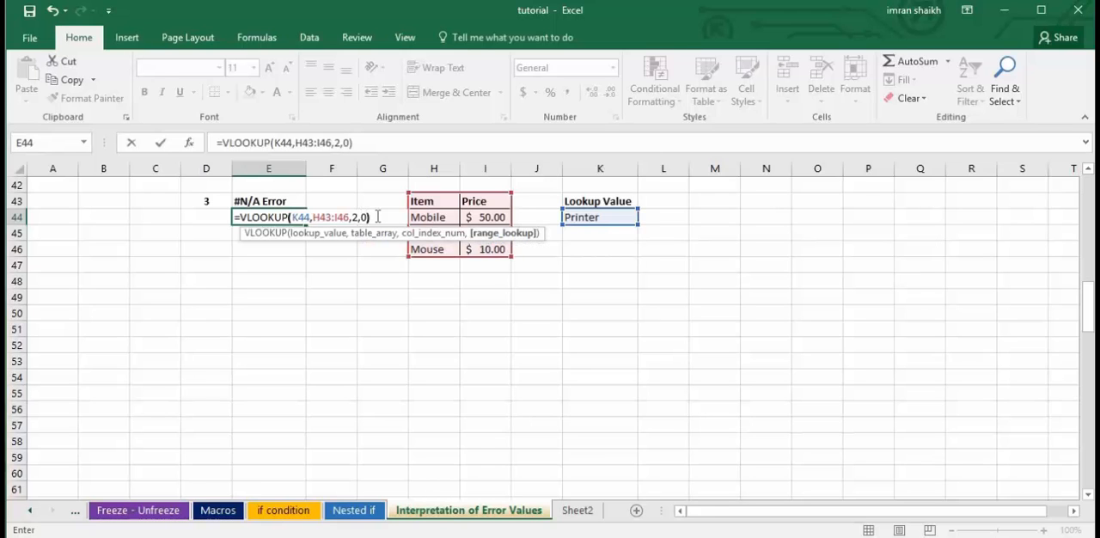
key("Return")
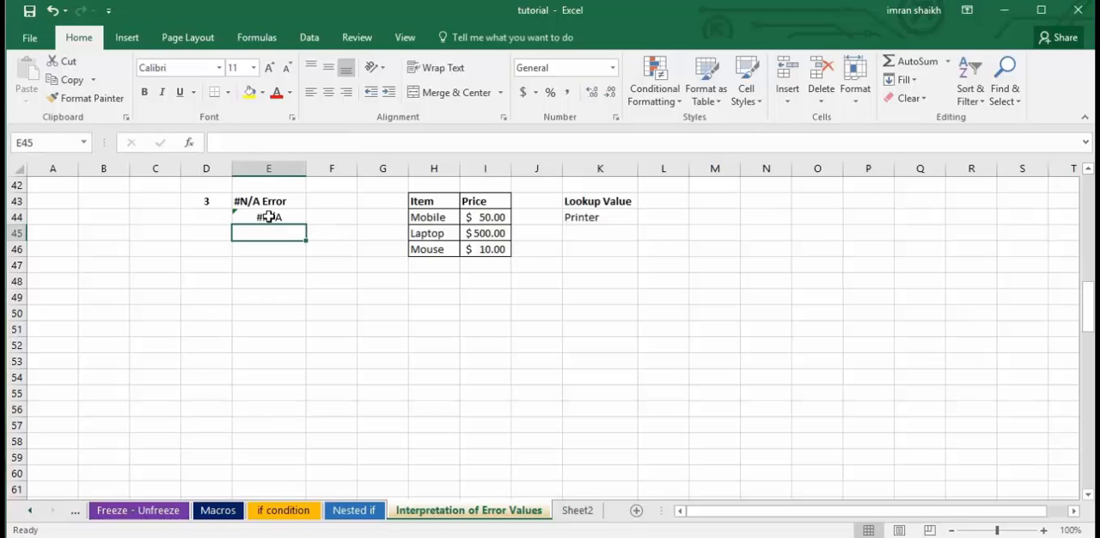
left_click(269, 217)
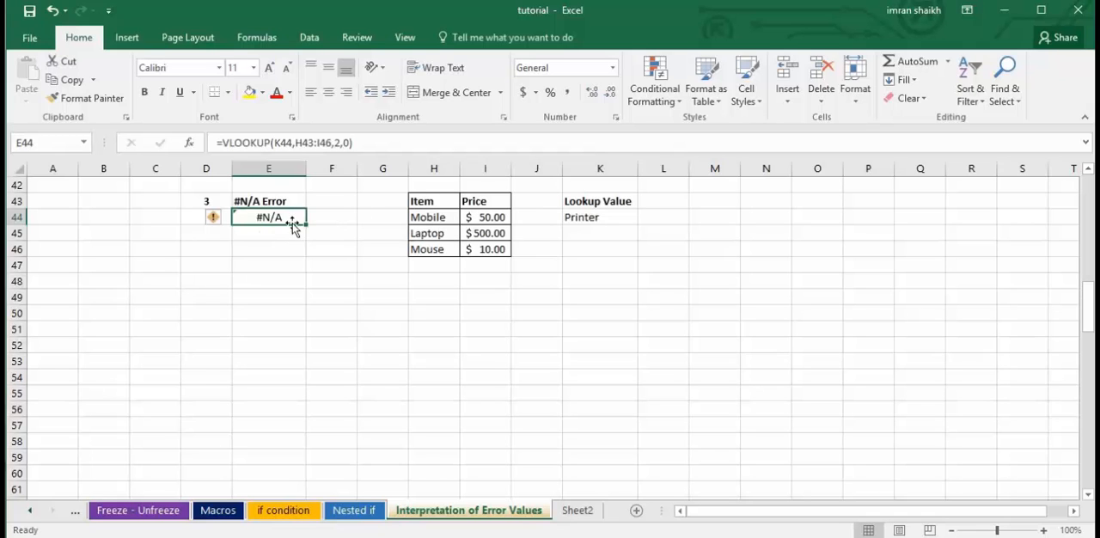
Change the lookup value in K44 to Laptop and check the VLOOKUP result in E44.
left_click(582, 220)
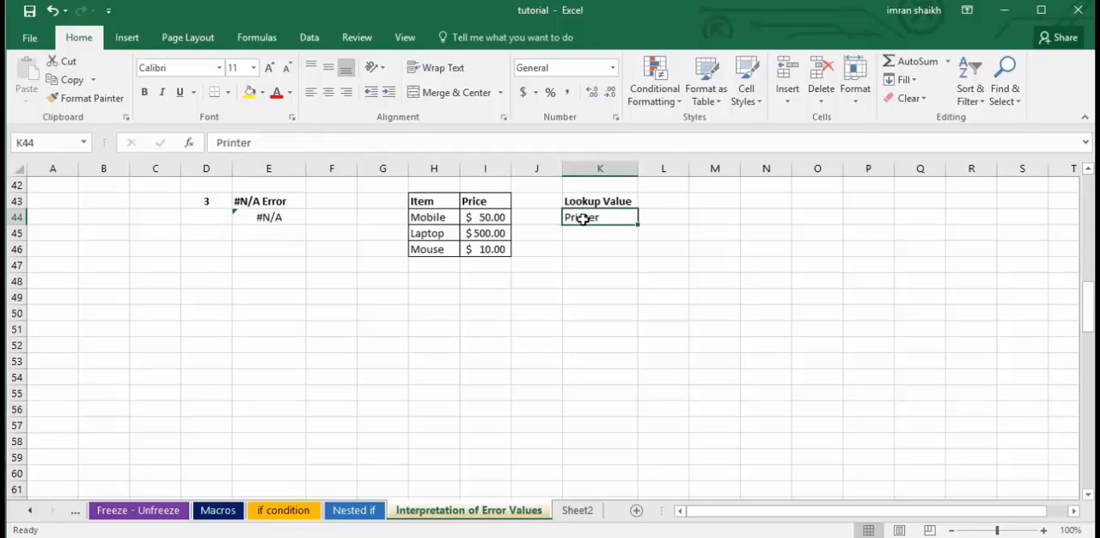
type("Latop")
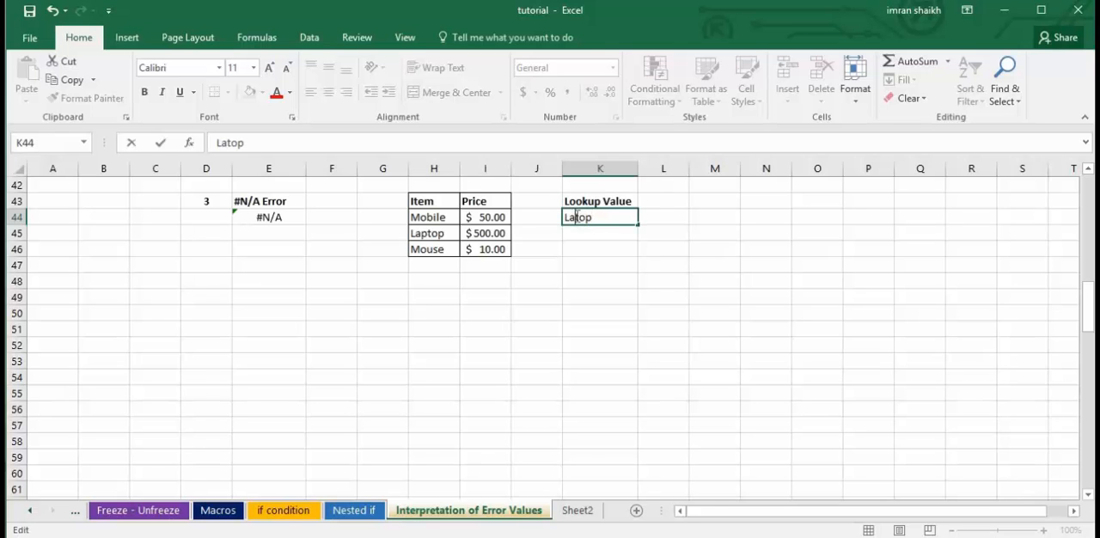
type("p")
key("Return")
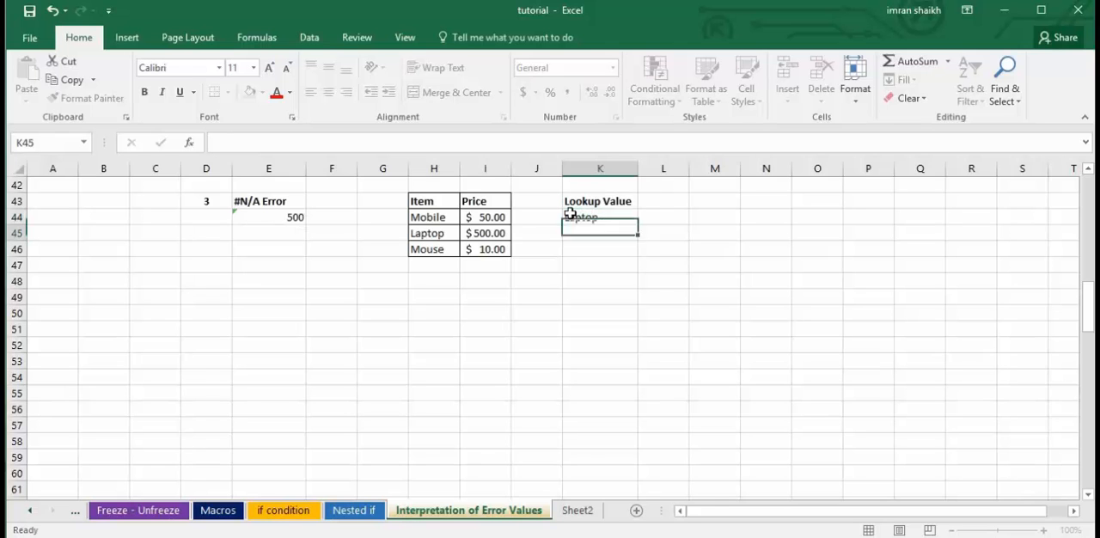
left_click(263, 217)
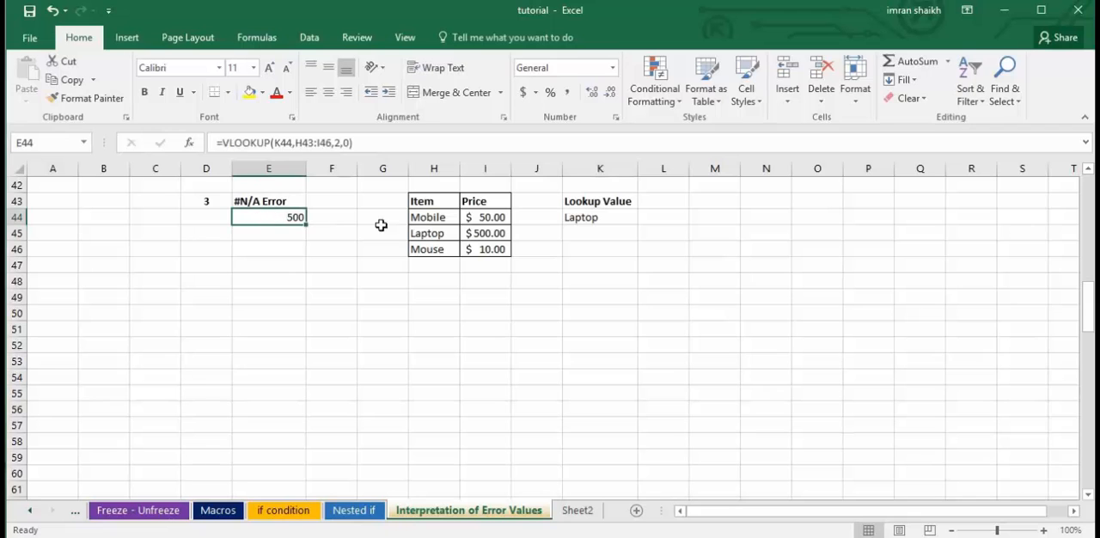
Set the Laptop price in I45 to 250 and check the VLOOKUP result in E44.
left_click(484, 234)
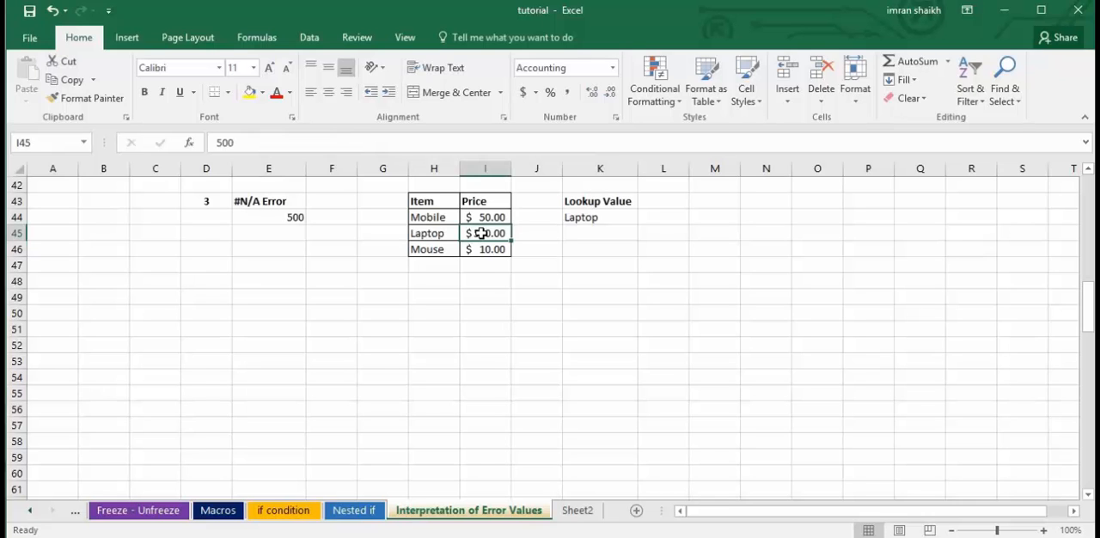
type("250")
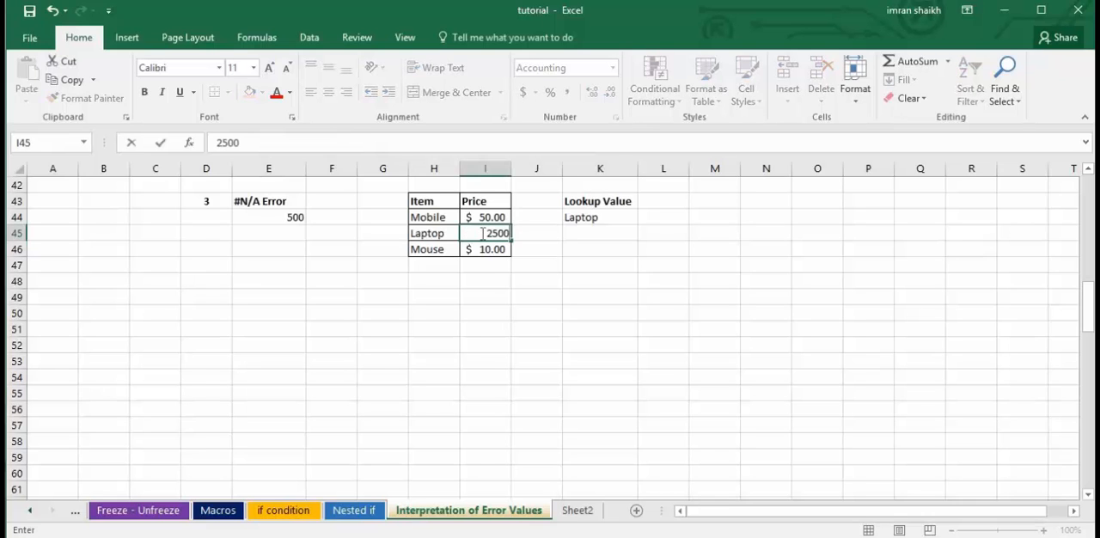
key("Return")
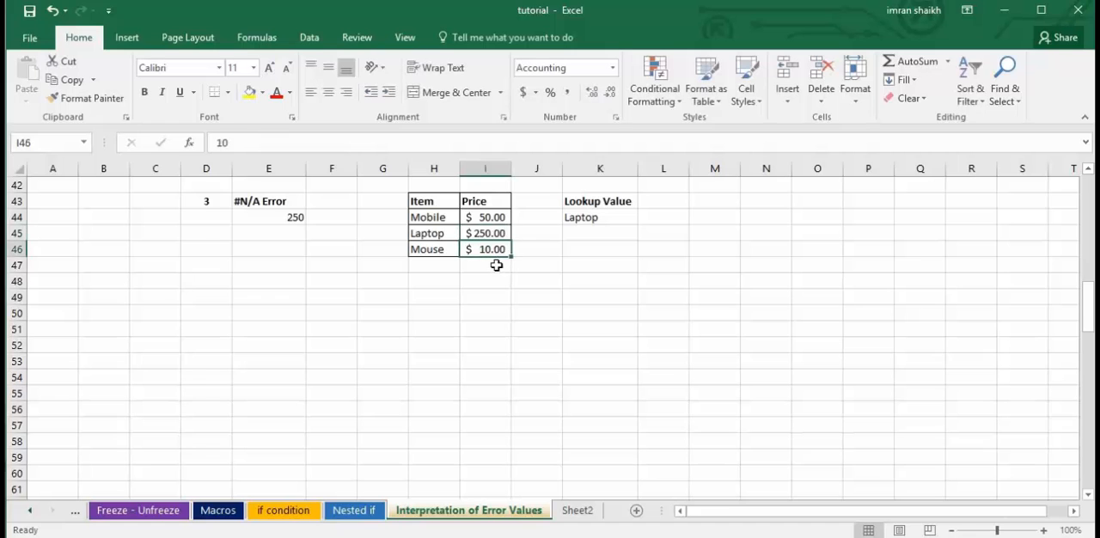
left_click(275, 217)
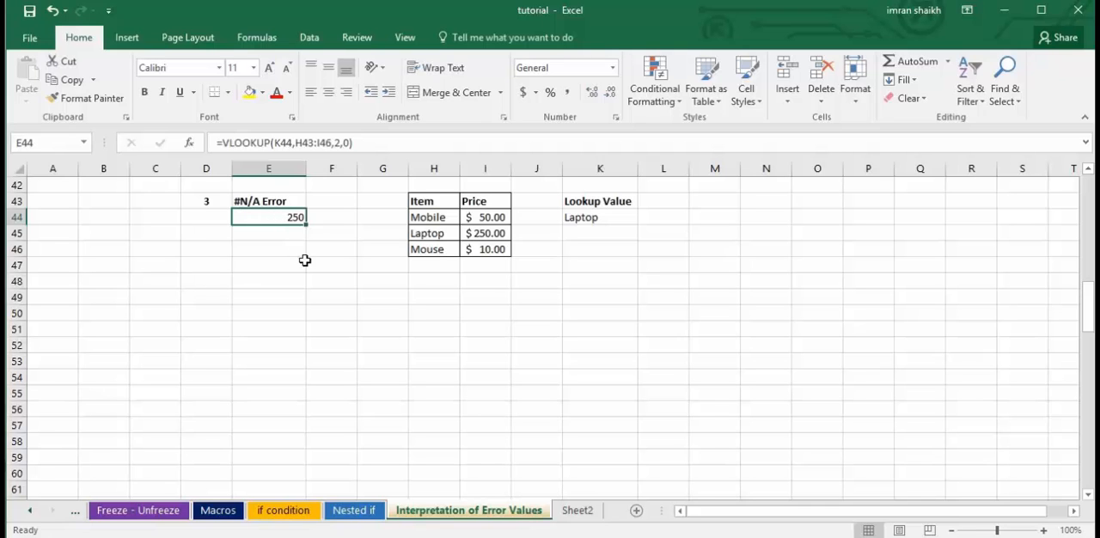
Change the lookup value in K44 to Charger and check the VLOOKUP result in E44 again.
left_click(582, 222)
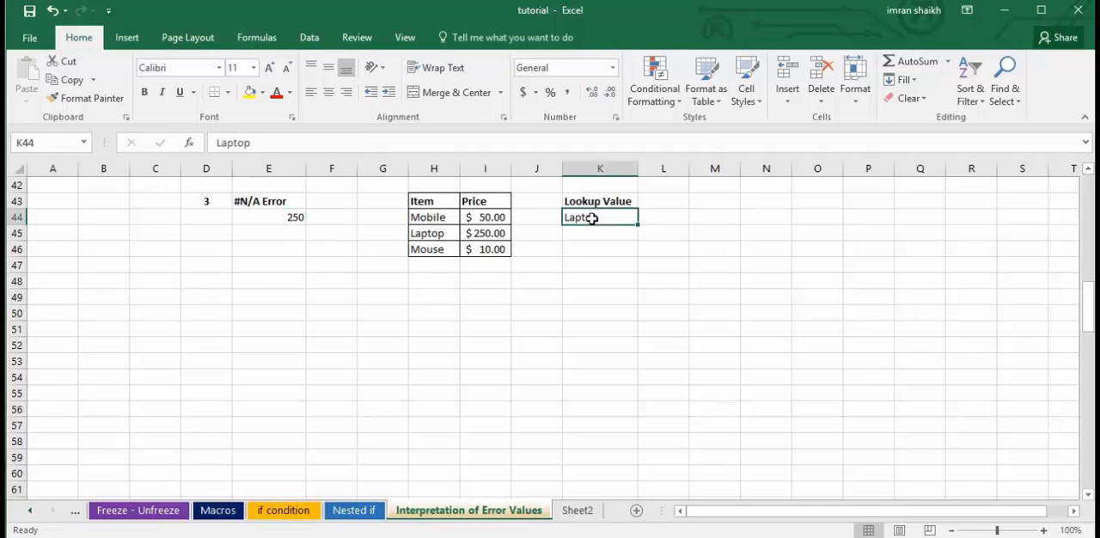
type("Charger")
key("Return")
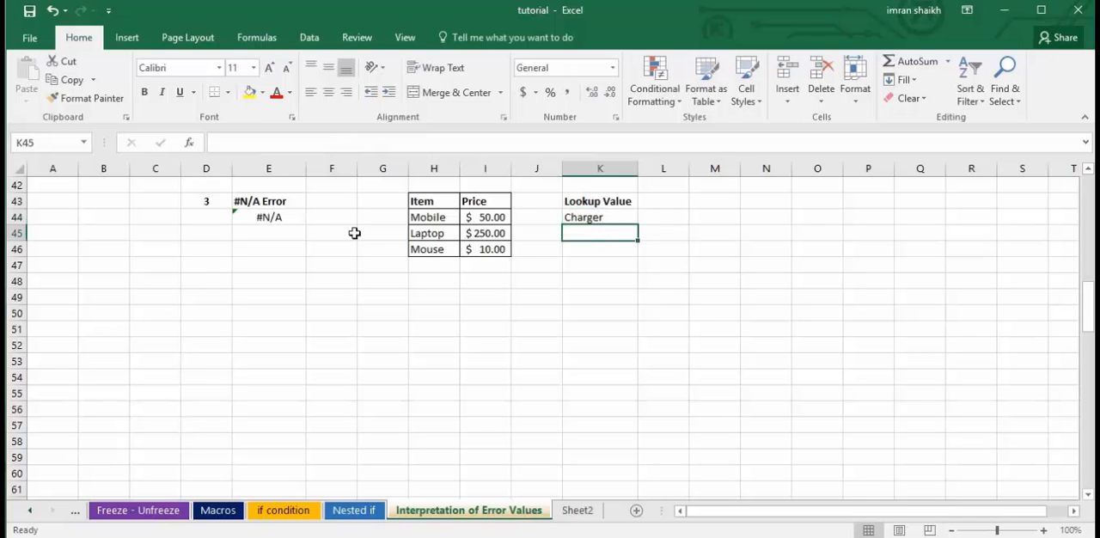
left_click(597, 220)
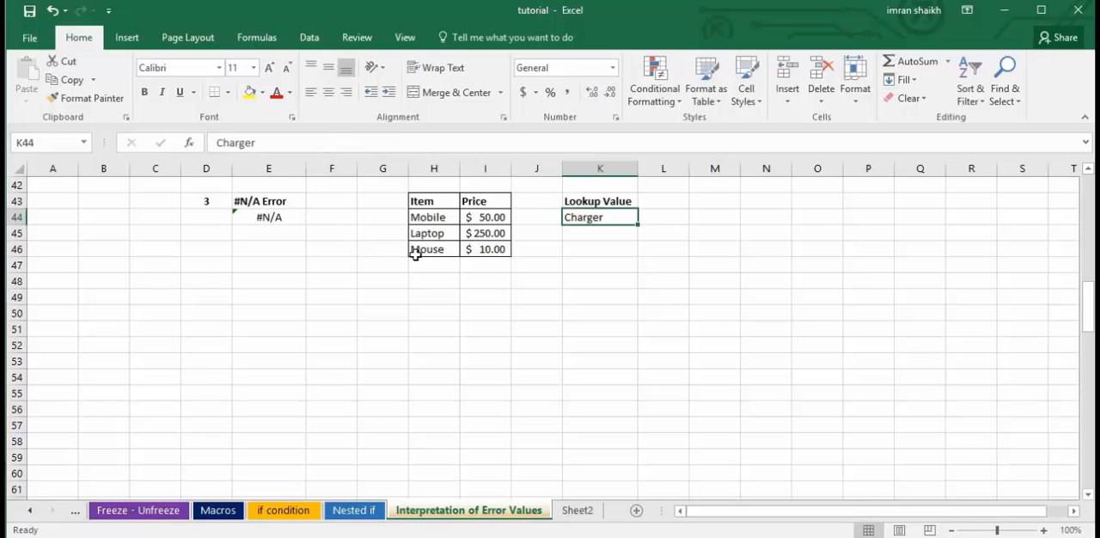
left_click(271, 220)
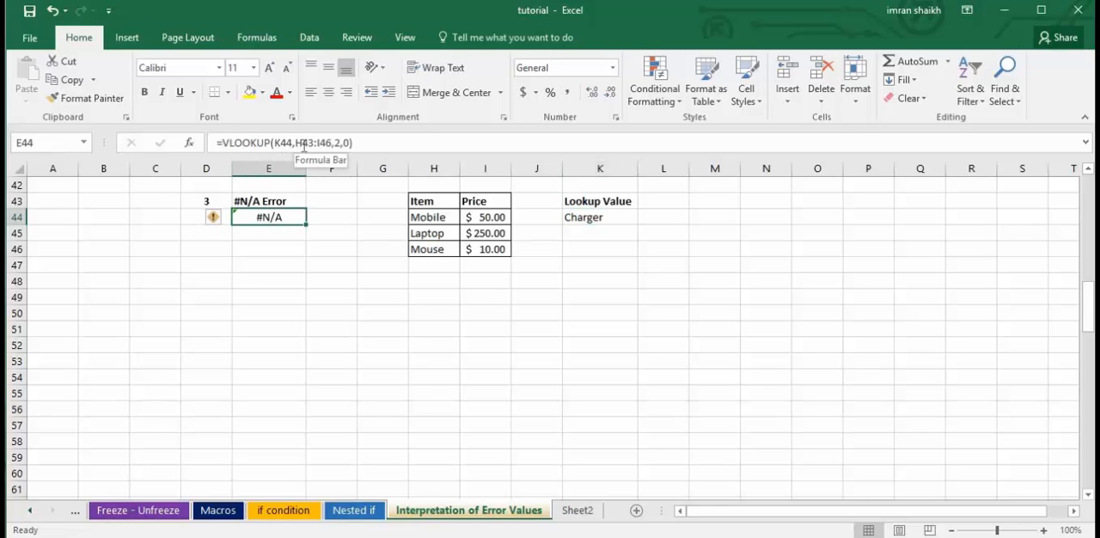
Review each argument of the VLOOKUP formula in E44 in turn, from lookup value to range lookup, and reselect the cell.
left_click(287, 143)
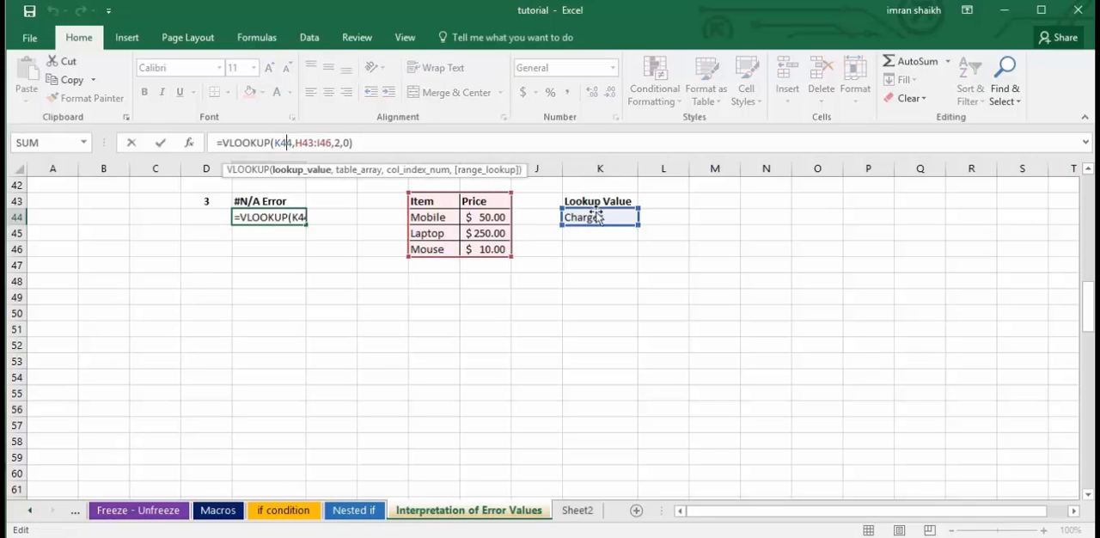
left_click(303, 142)
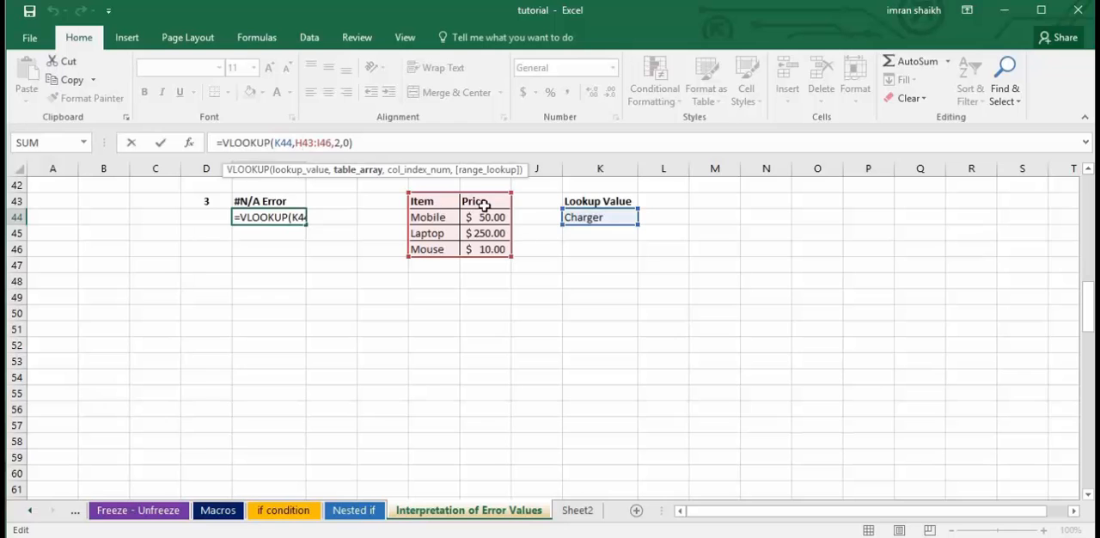
left_click(335, 143)
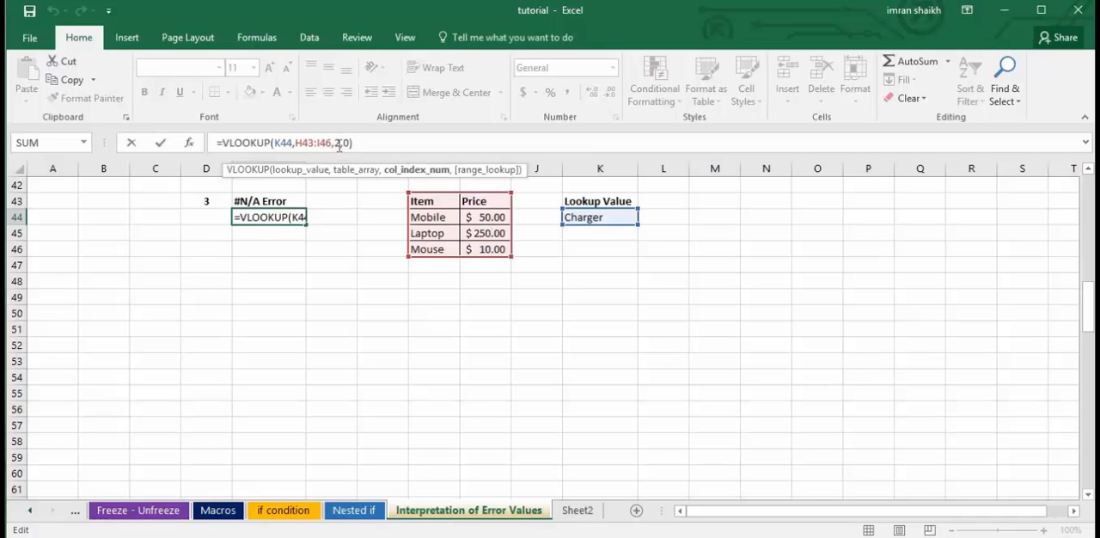
left_click(343, 142)
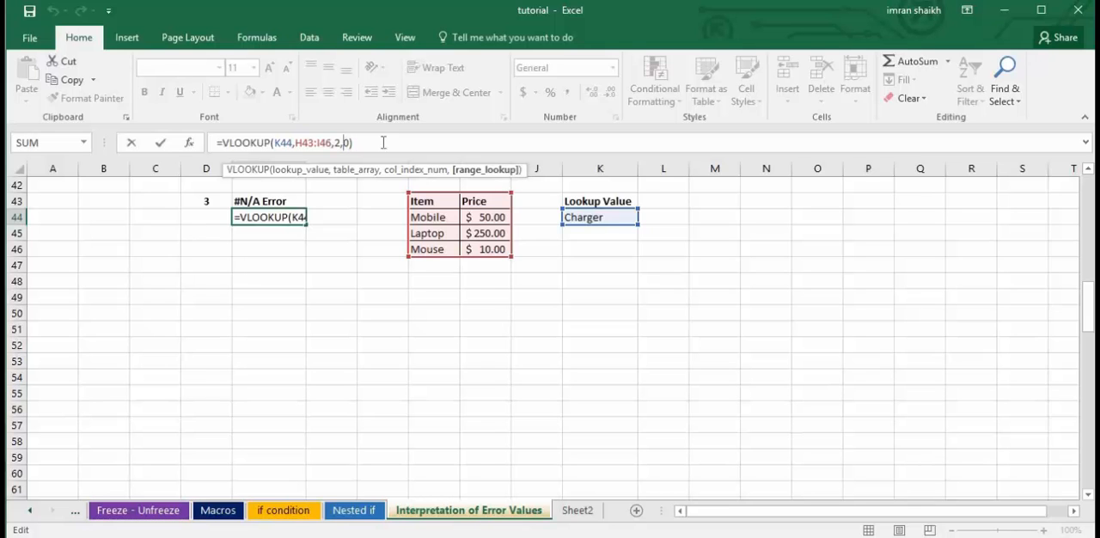
left_click(383, 143)
key("Return")
left_click(274, 217)
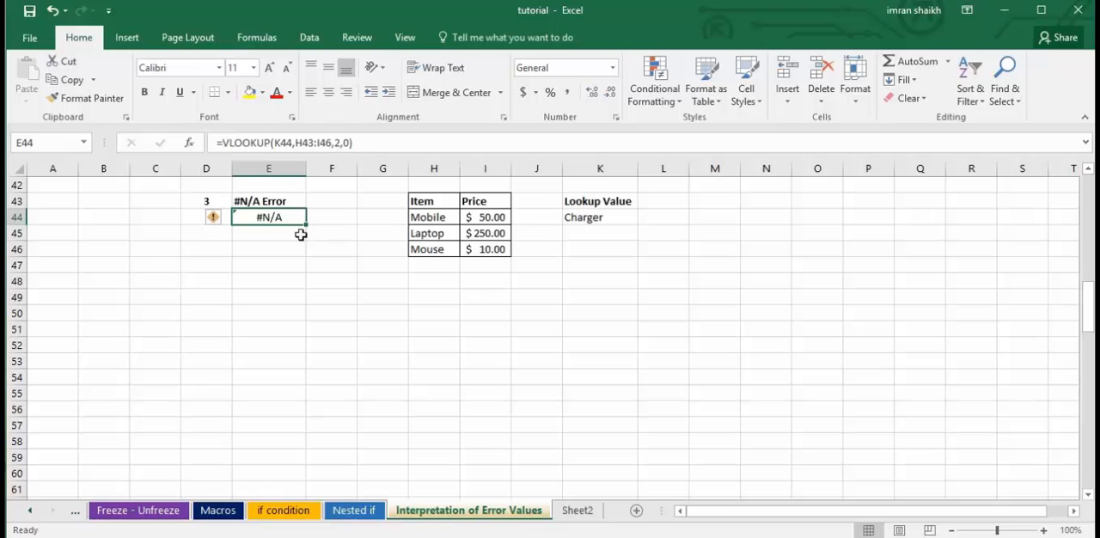
Re-enter the #NULL example formula in E64 as =SUM(I64:I70 J64:J69), separating the two ranges with only a space.
scroll(395, 358, "down", 3)
scroll(396, 359, "down", 4)
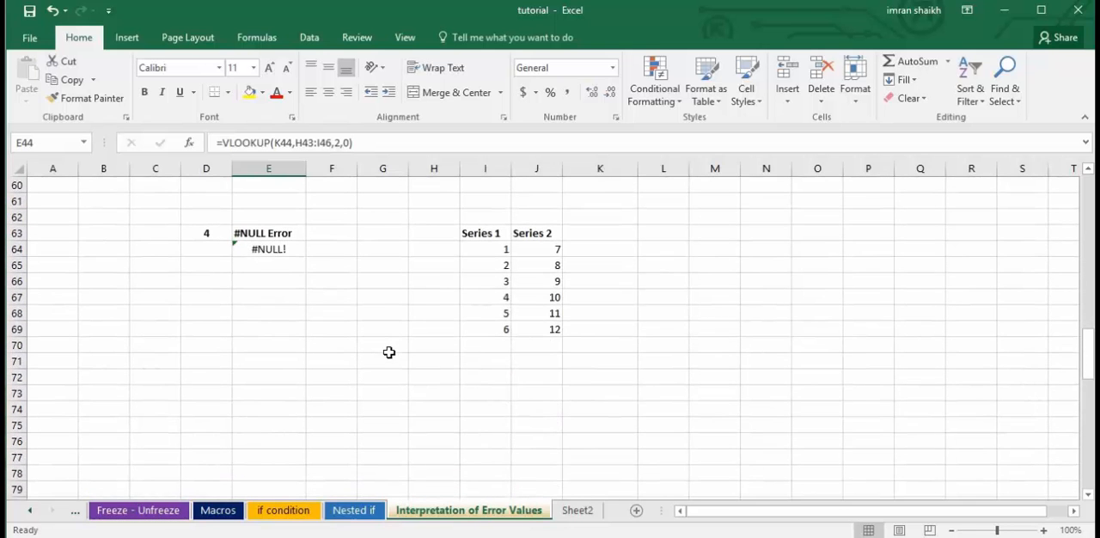
scroll(318, 285, "down", 1)
scroll(319, 284, "down", 1)
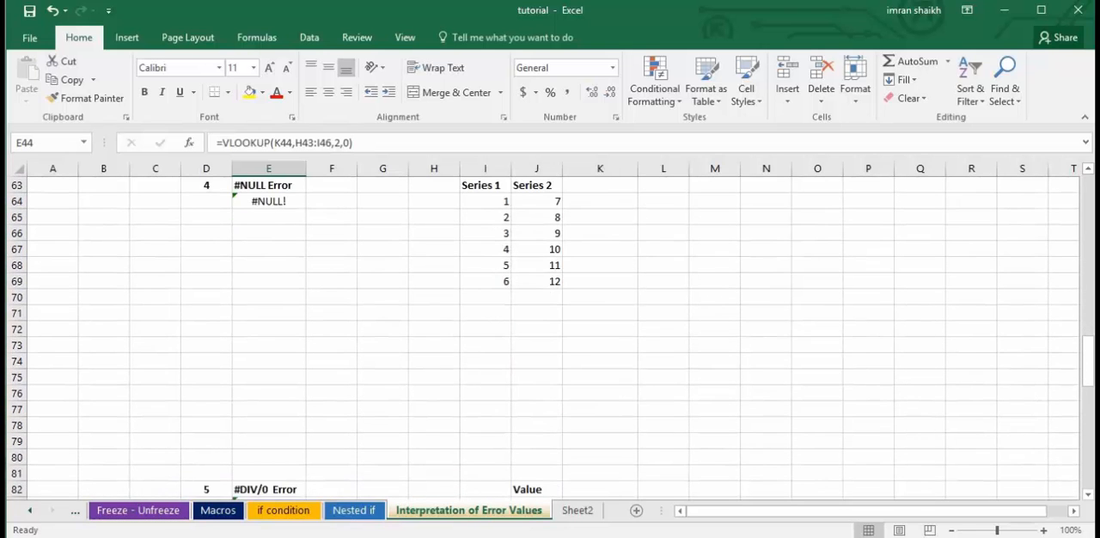
left_click(1089, 170)
left_click(1089, 171)
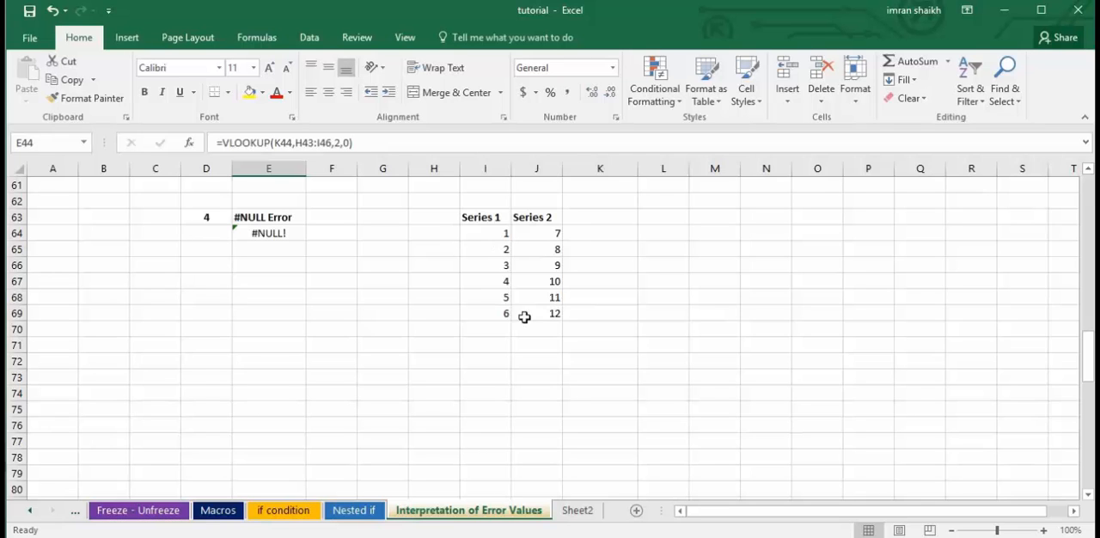
left_click(269, 234)
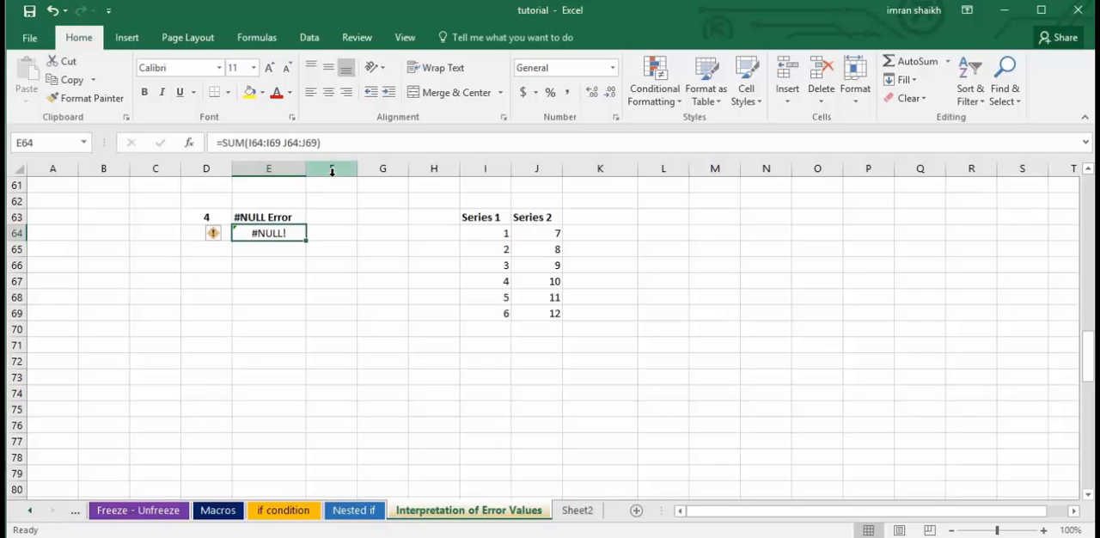
key("Delete")
type("=sum")
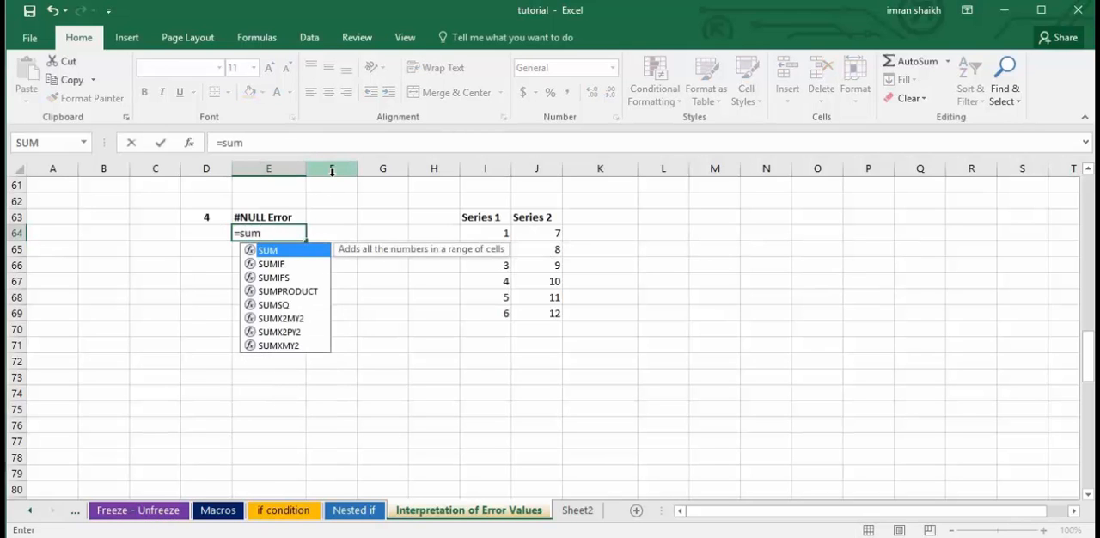
key("Tab")
left_click_drag(503, 232, 496, 321)
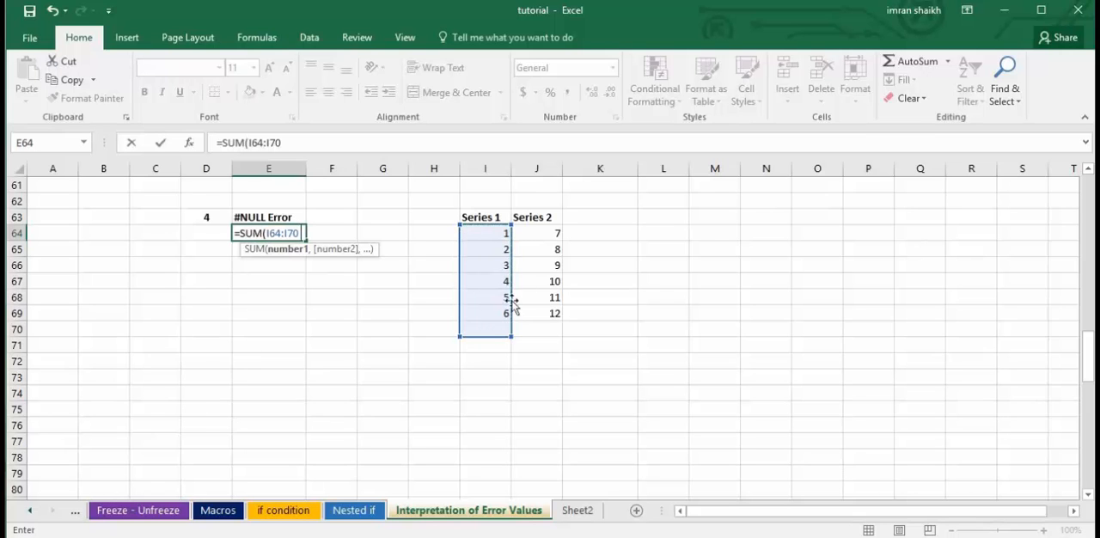
left_click_drag(550, 237, 557, 318)
type(")")
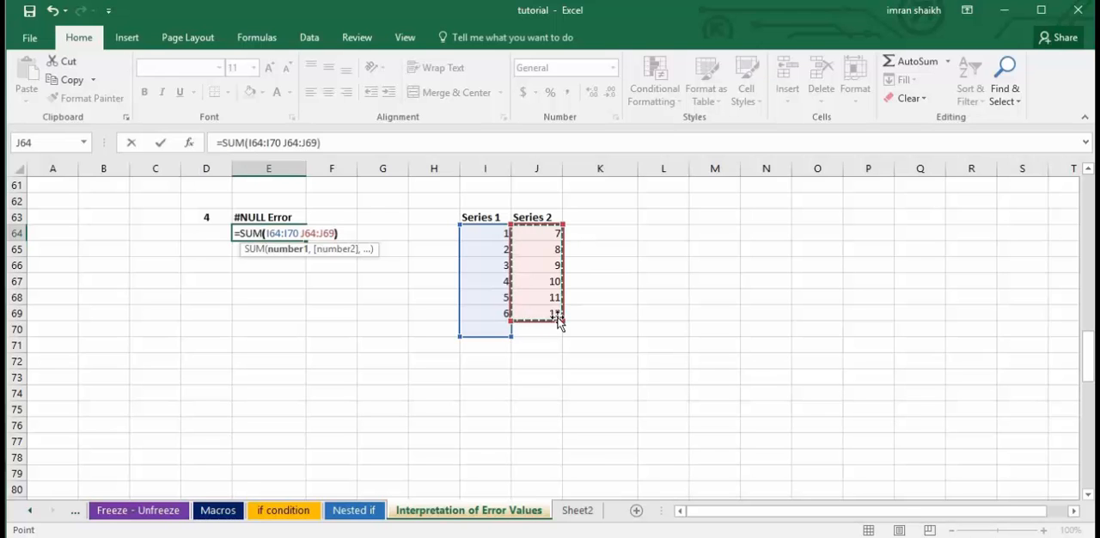
key("Return")
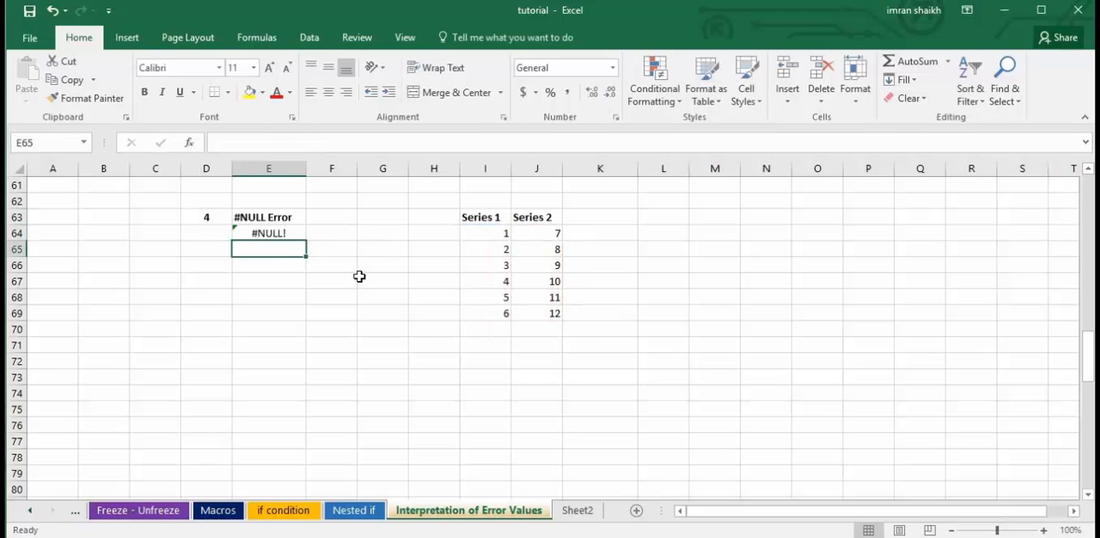
Replace the space between the two ranges in E64's SUM formula with a comma.
left_click(271, 234)
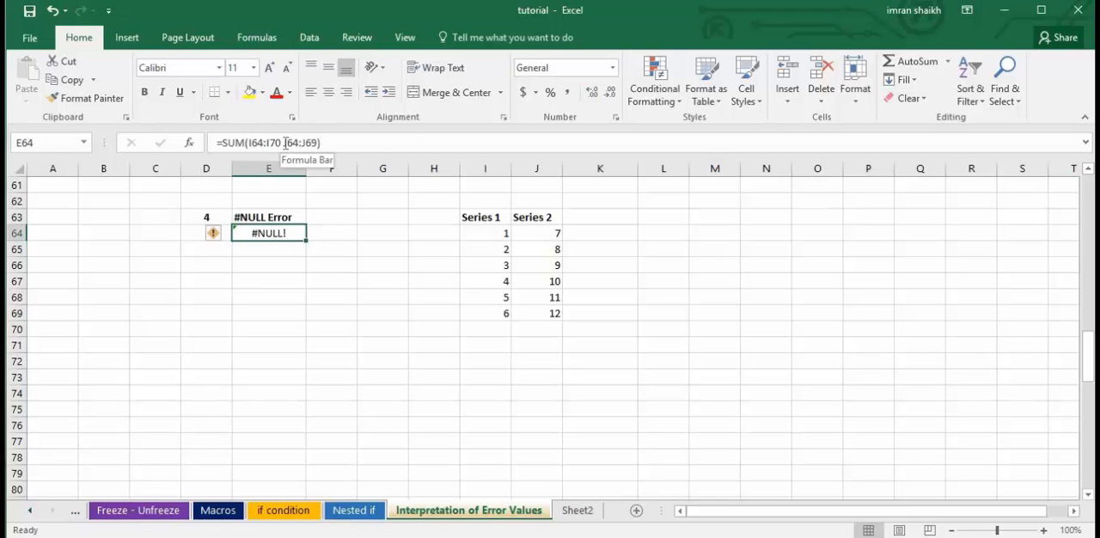
left_click(286, 143)
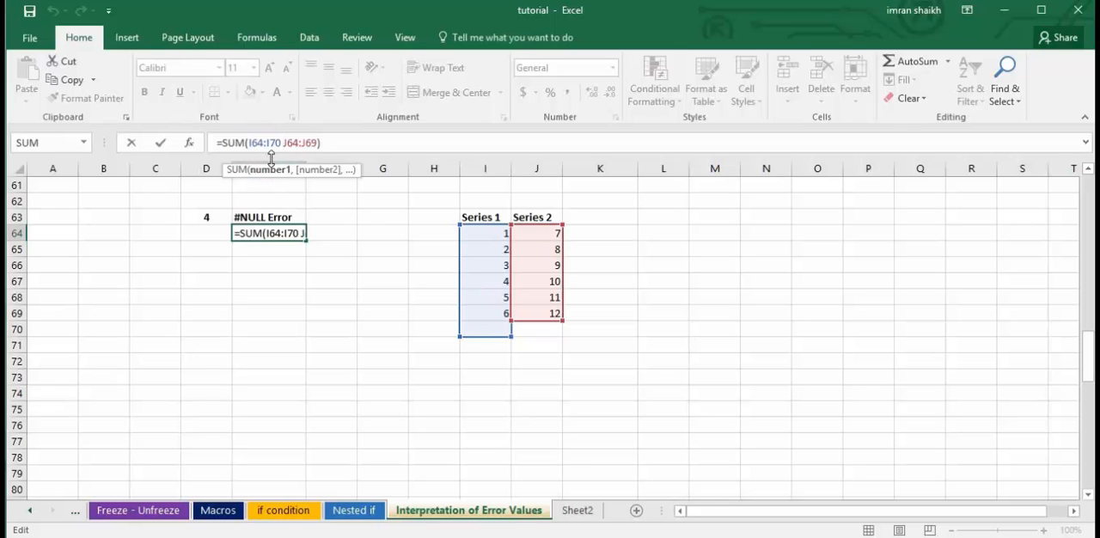
key("BackSpace")
type(",")
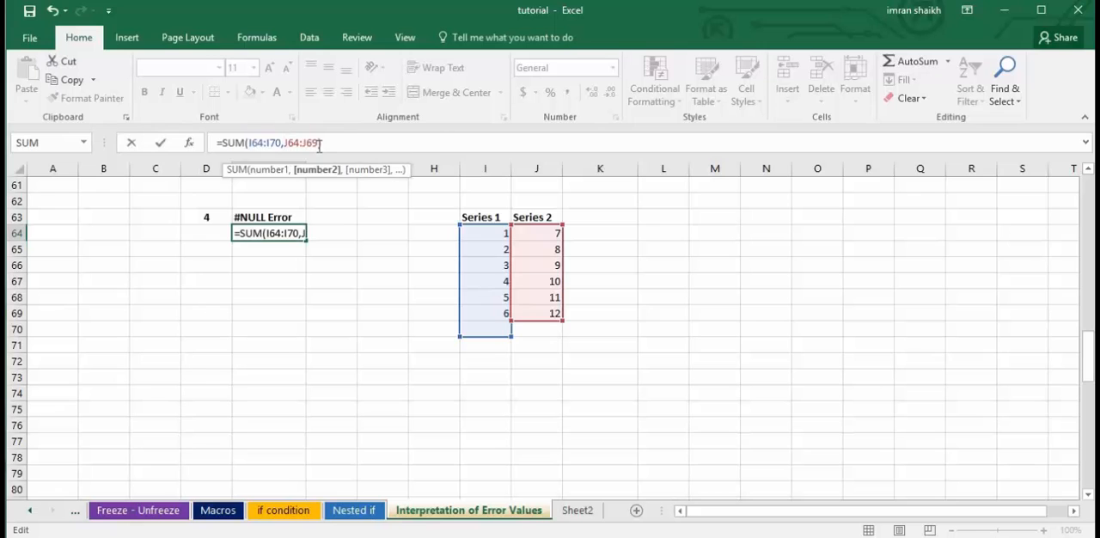
key("Return")
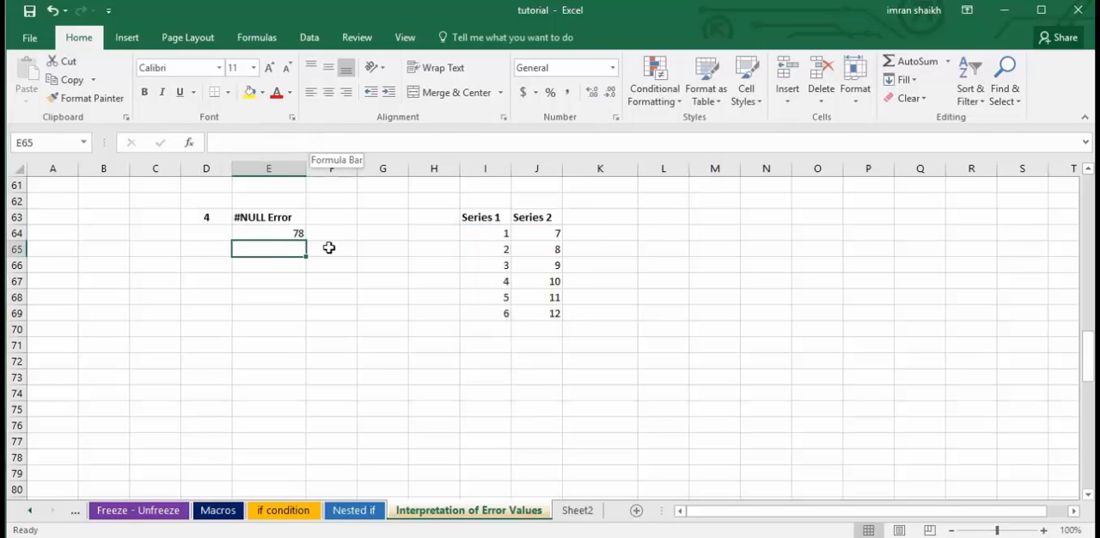
Change E64's formula back to =SUM(I64:I70 J64:J69) by removing the comma between the ranges, and reselect the cell.
left_click(271, 235)
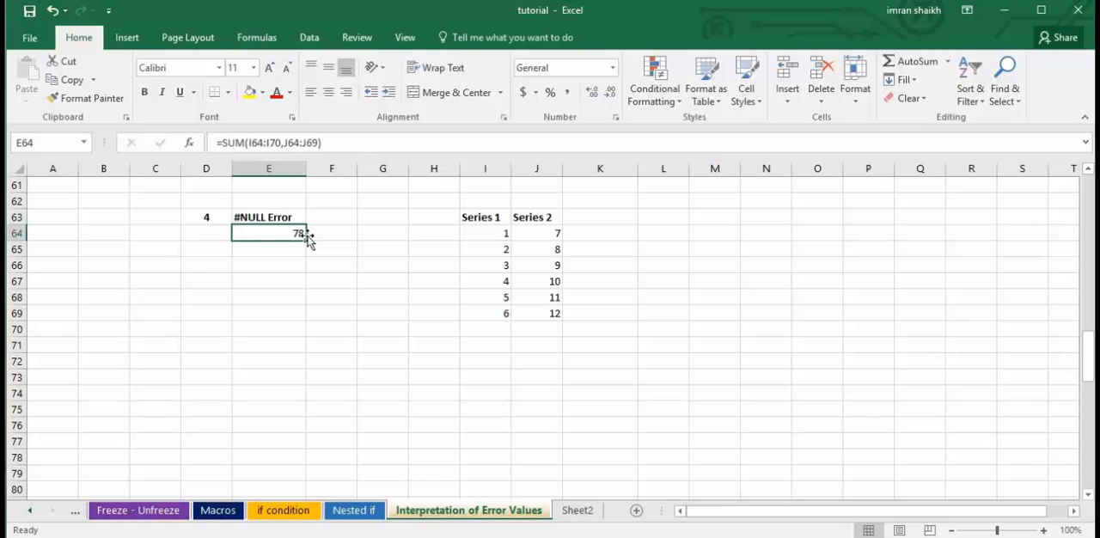
left_click(284, 142)
key("BackSpace")
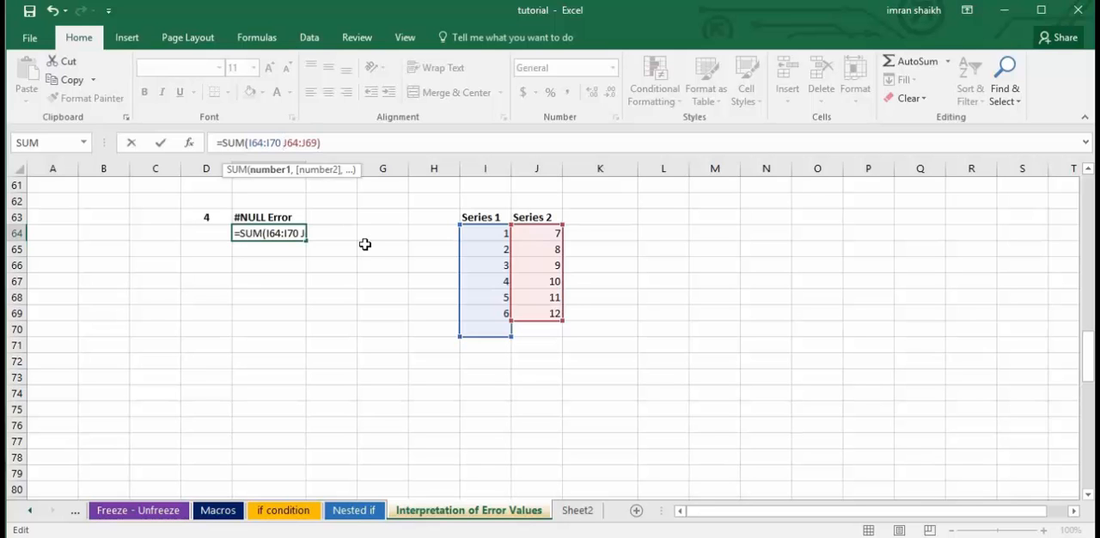
key("Return")
left_click(255, 238)
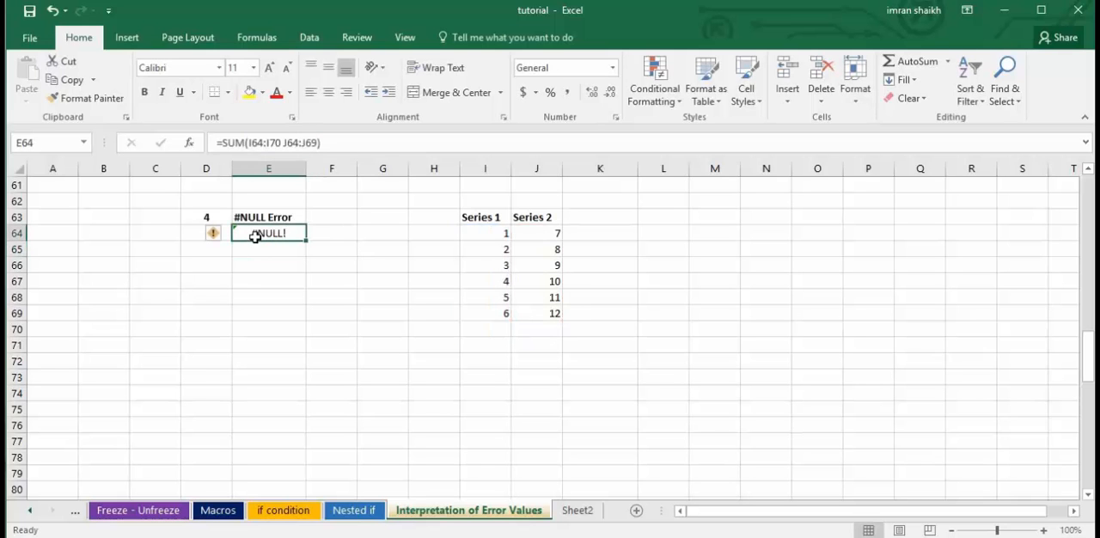
Clear E83 in the #DIV/0 example, re-enter the formula =J83/0 there, and reselect the cell.
left_click(339, 330)
scroll(339, 331, "down", 4)
scroll(340, 332, "down", 1)
scroll(341, 332, "up", 1)
left_click(1088, 496)
left_click(1088, 499)
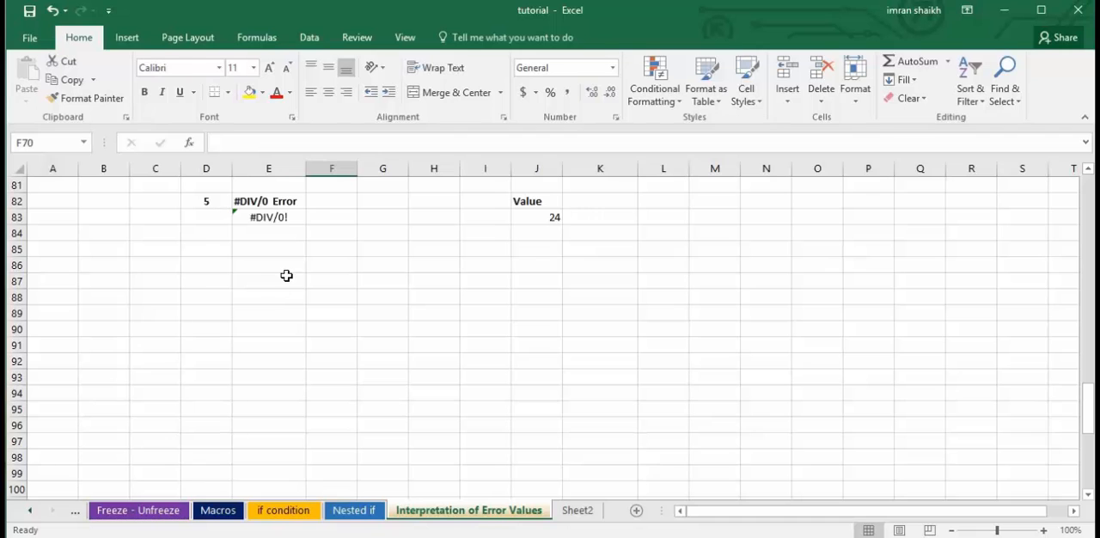
left_click(280, 219)
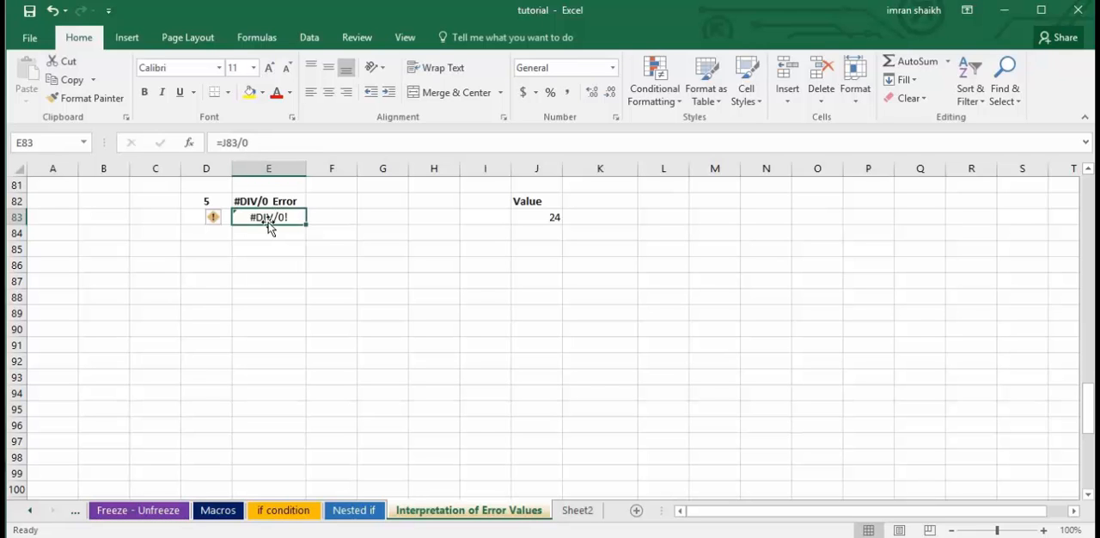
key("Delete")
type("=")
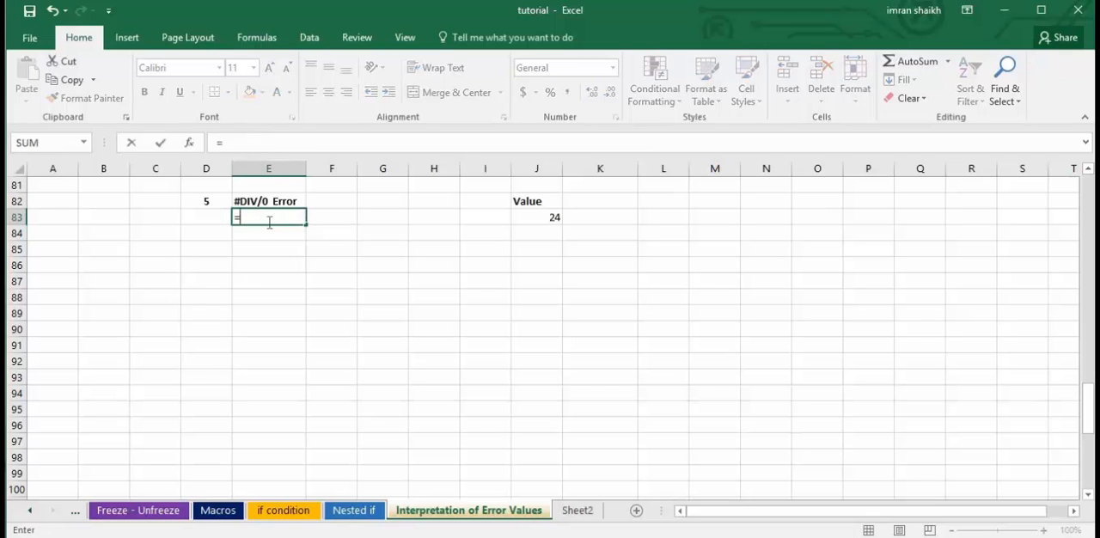
left_click(556, 216)
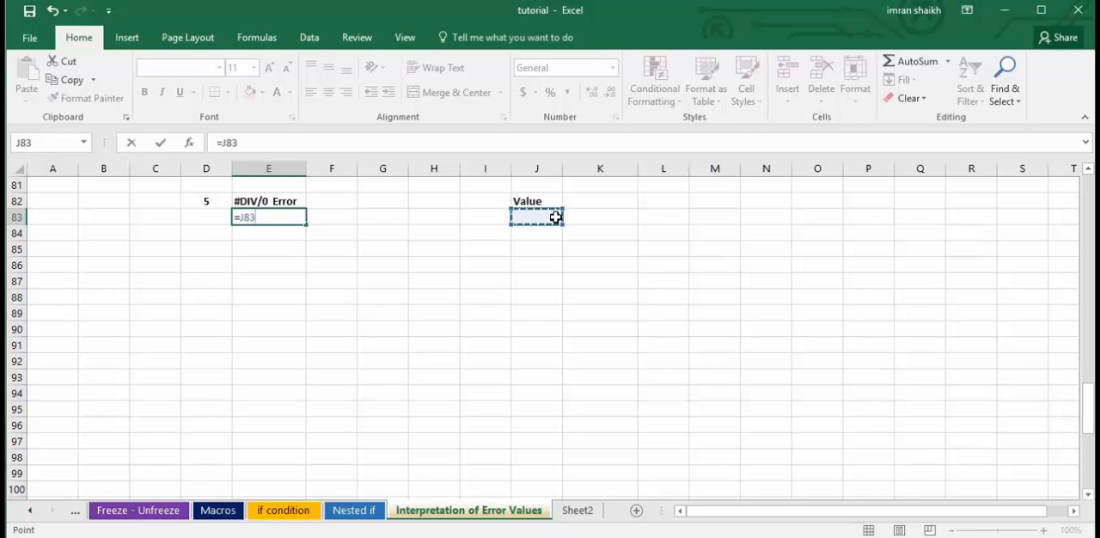
type("/0")
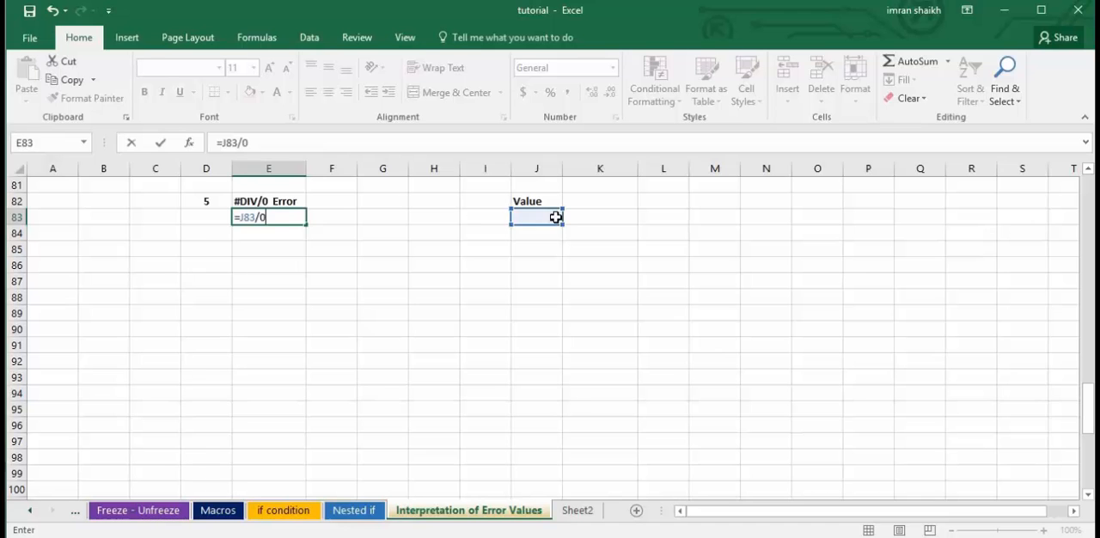
key("Return")
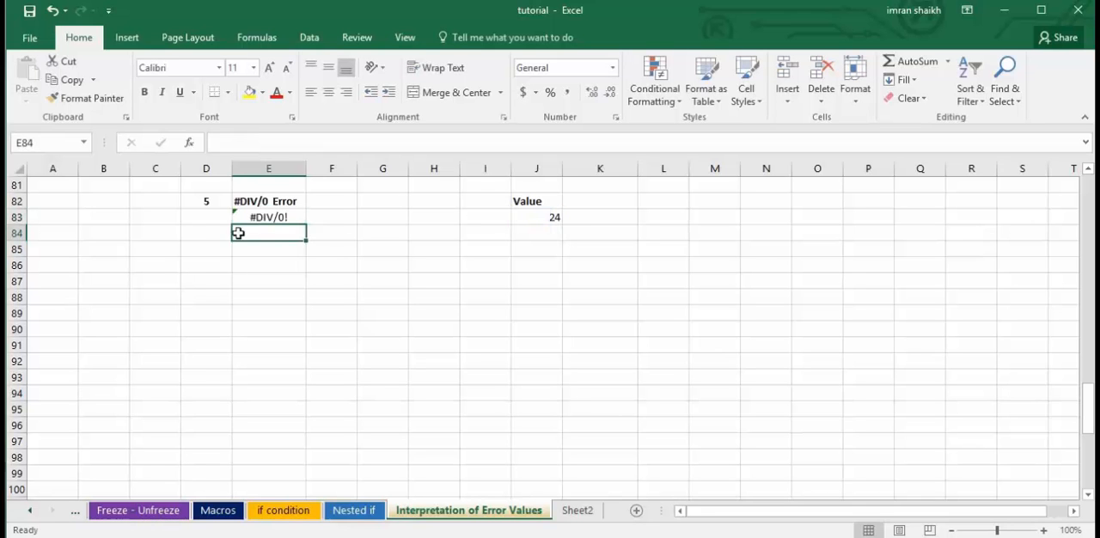
left_click(278, 217)
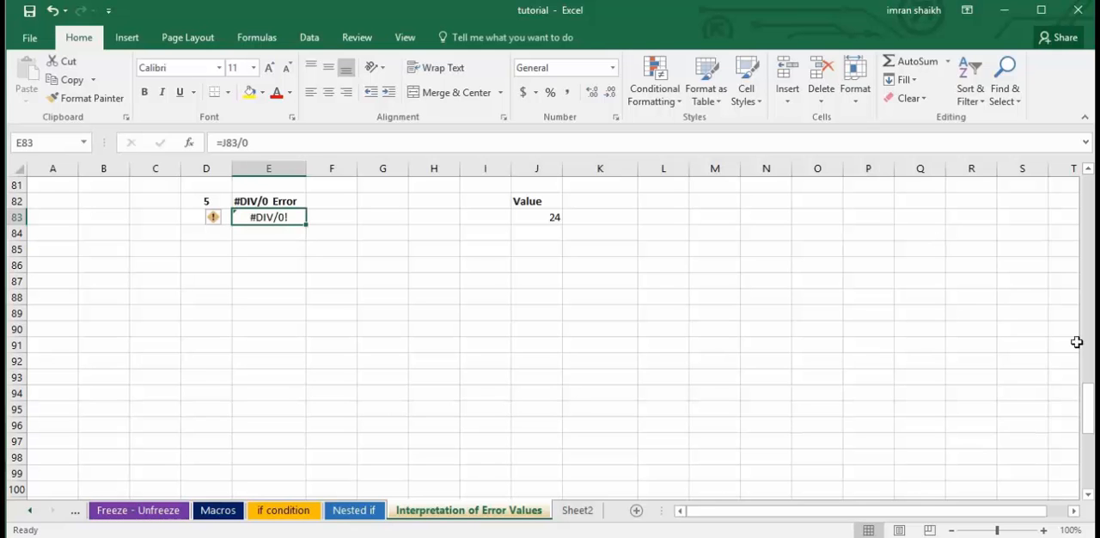
Clear the formula in E102 of the #REF example and enter 4 as the second value in Q102.
left_click_drag(1090, 410, 1089, 450)
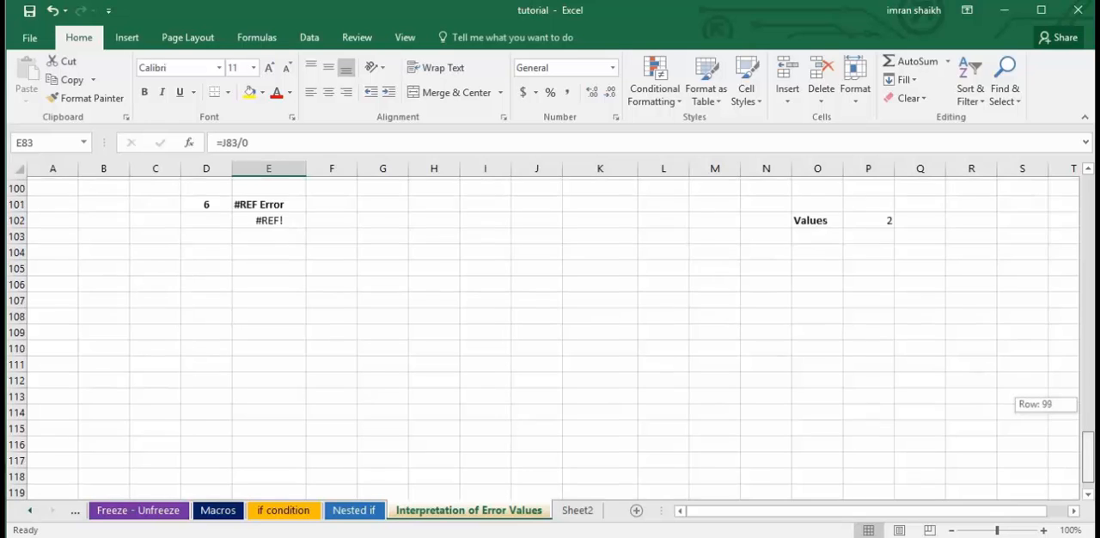
left_click(260, 221)
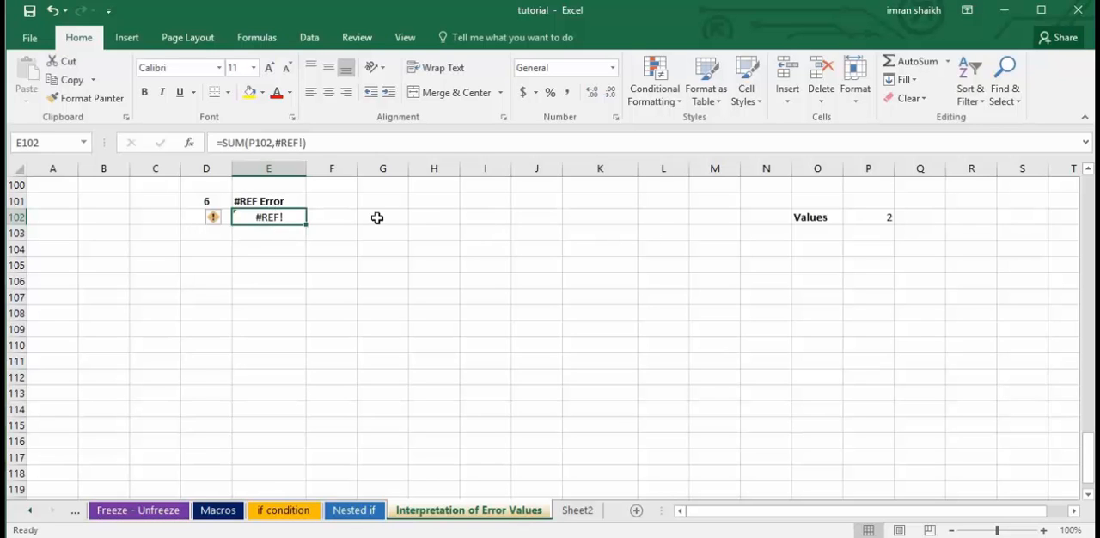
key("Delete")
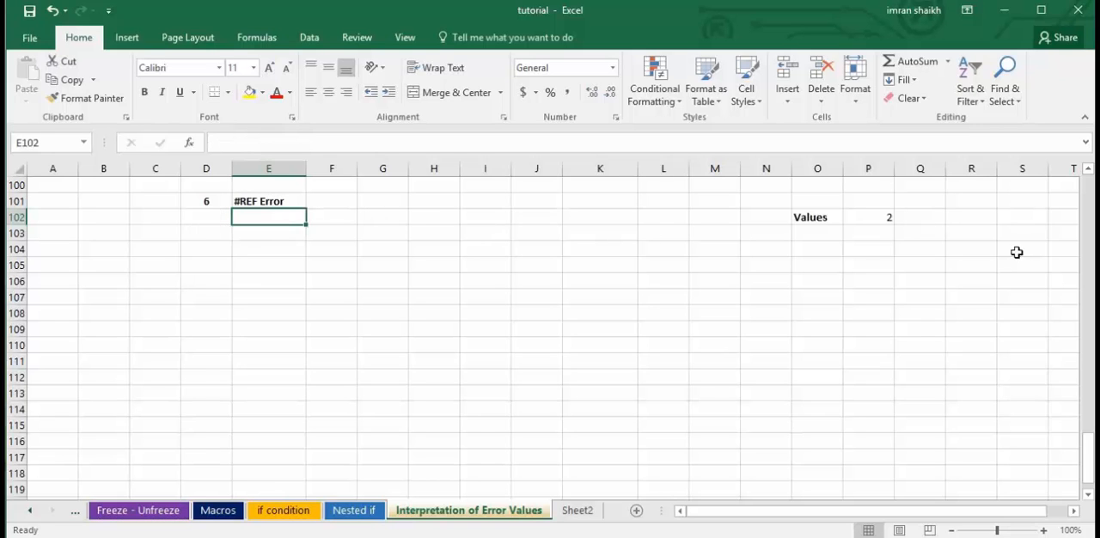
left_click(927, 219)
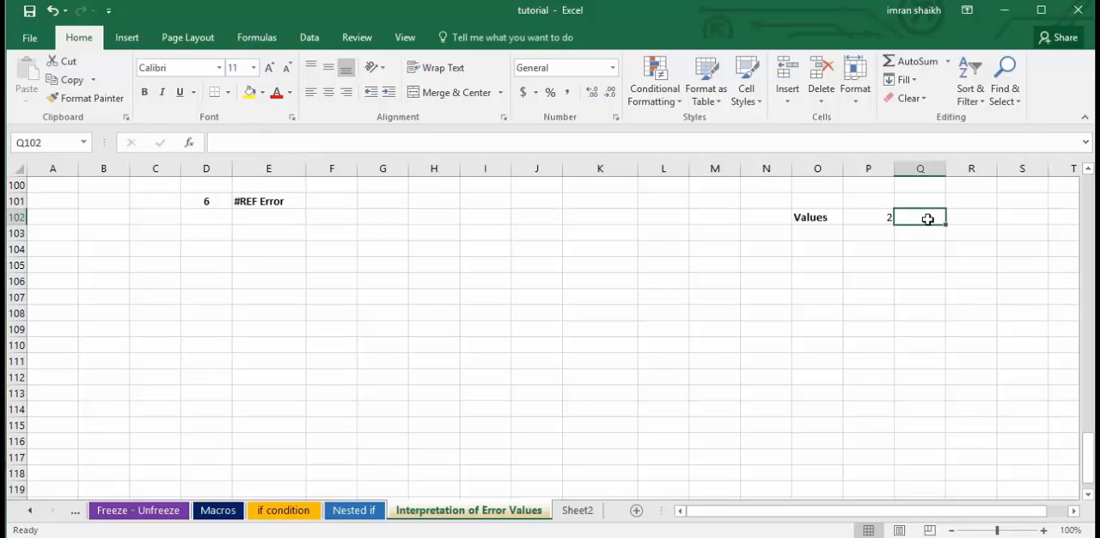
type("4")
left_click(853, 292)
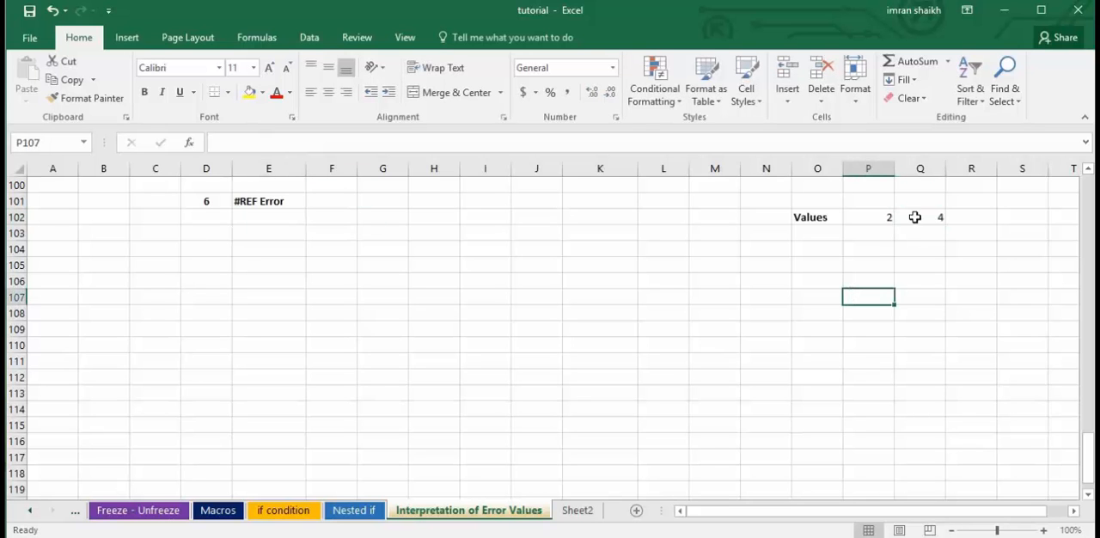
Enter =SUM(P102,Q102) in E102 to add the two values, and reselect the cell.
left_click(278, 218)
type("=")
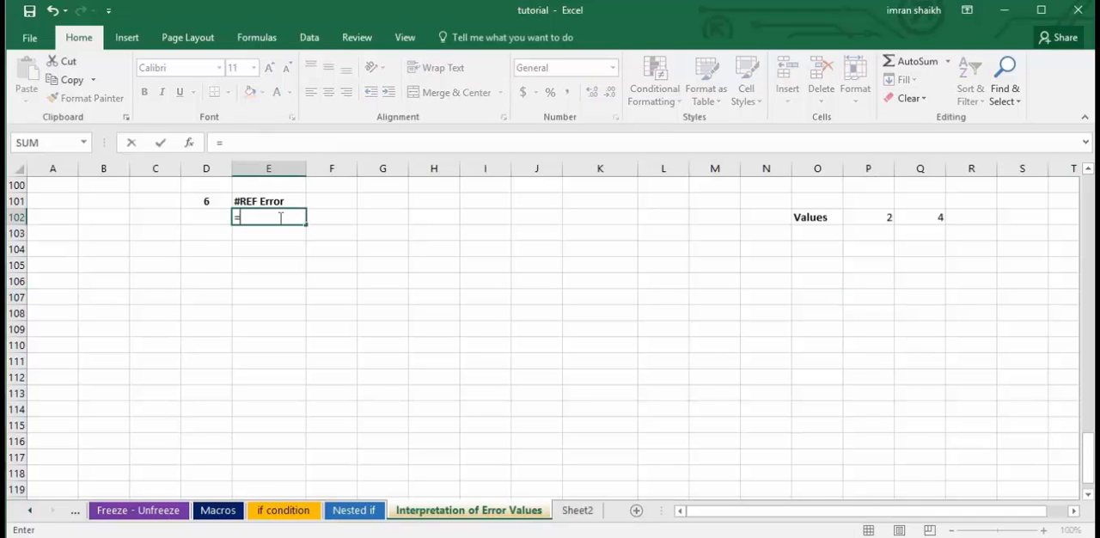
type("sum")
key("Tab")
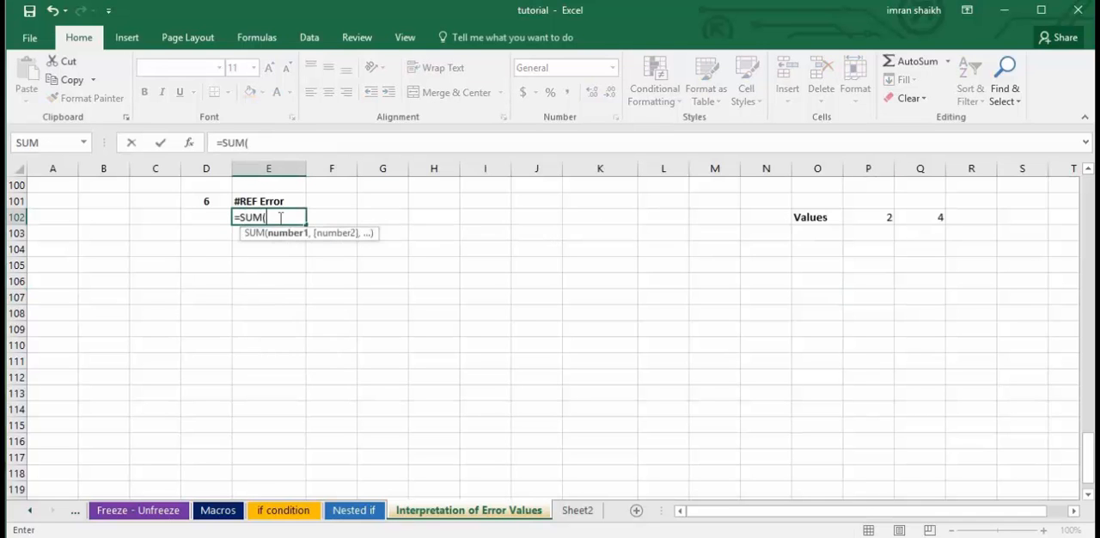
left_click(886, 218)
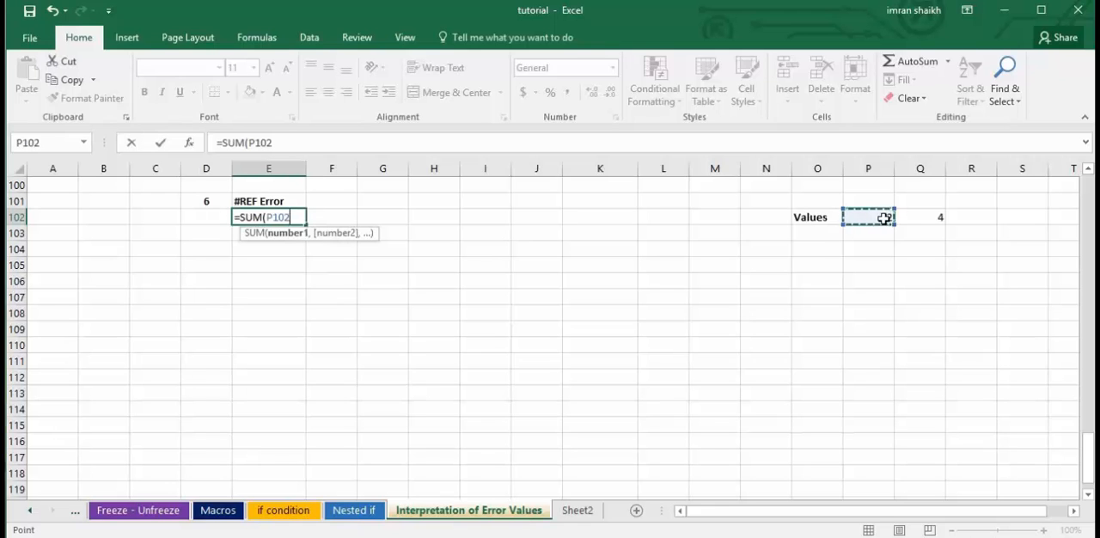
type(",")
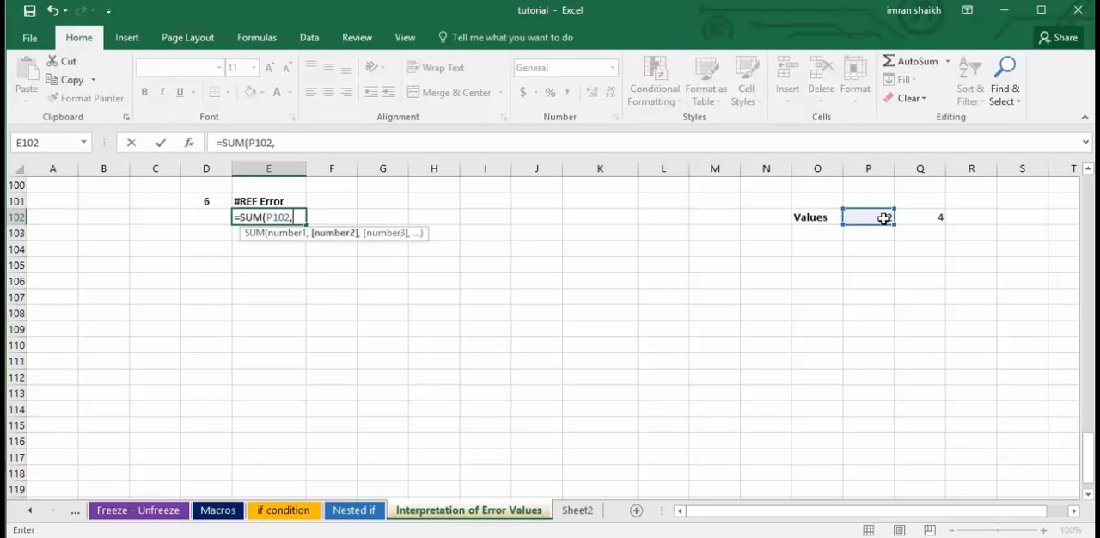
left_click(937, 218)
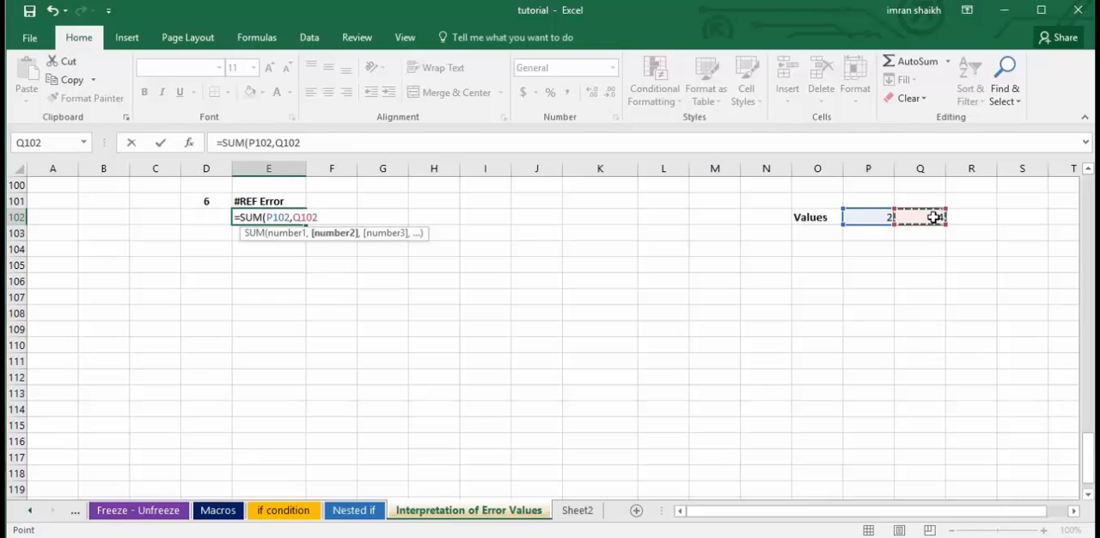
type(")")
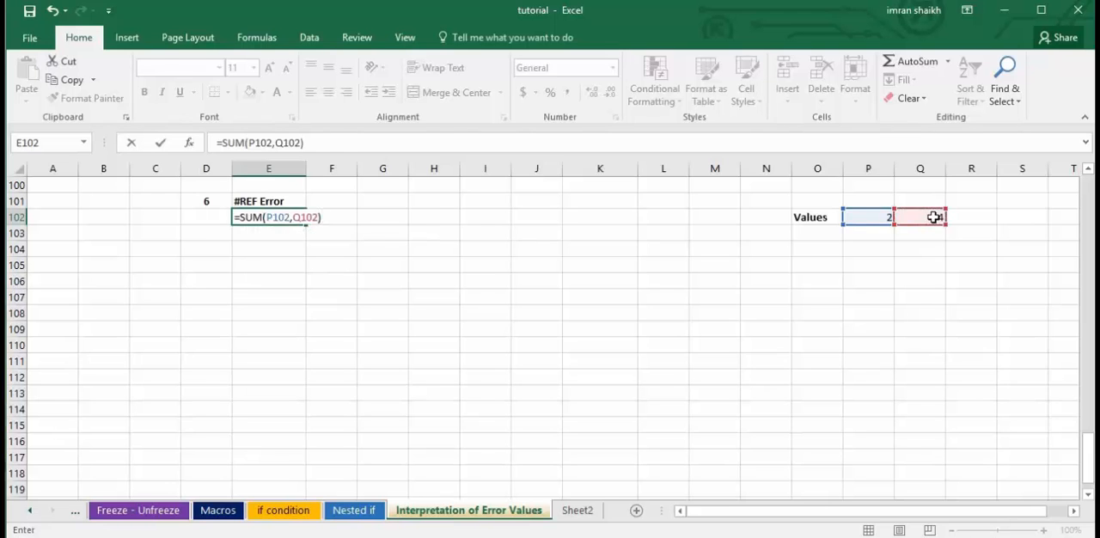
key("Return")
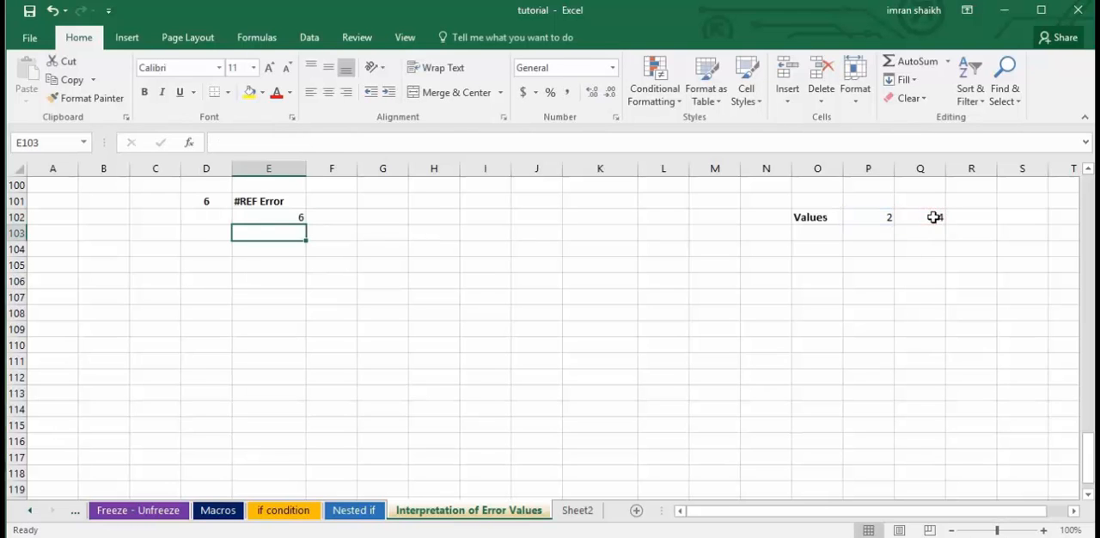
left_click(287, 217)
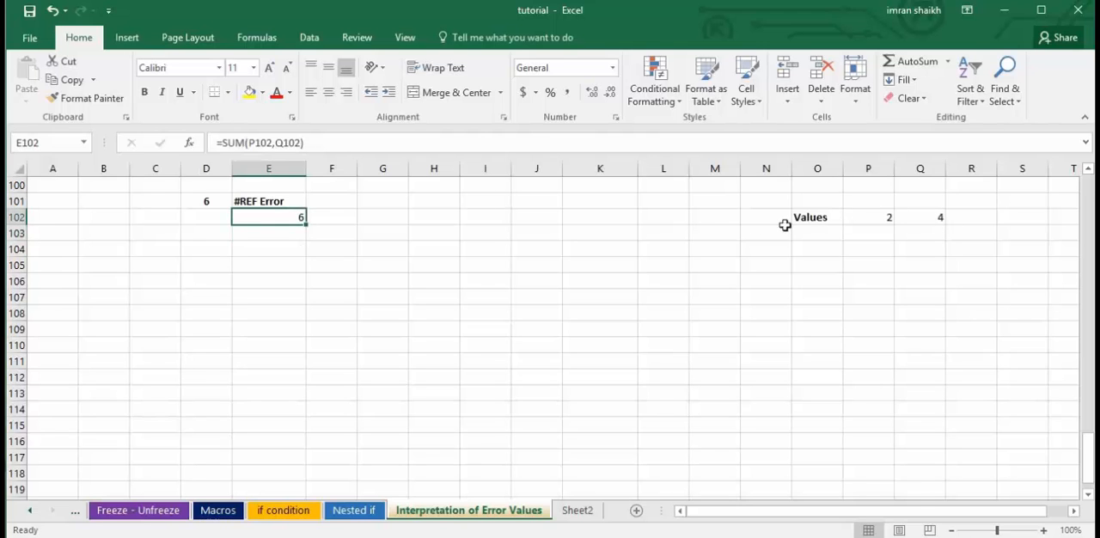
Delete column Q to remove the second value used by E102, inspect E102's formula, and undo the column deletion.
left_click(920, 168)
right_click(920, 169)
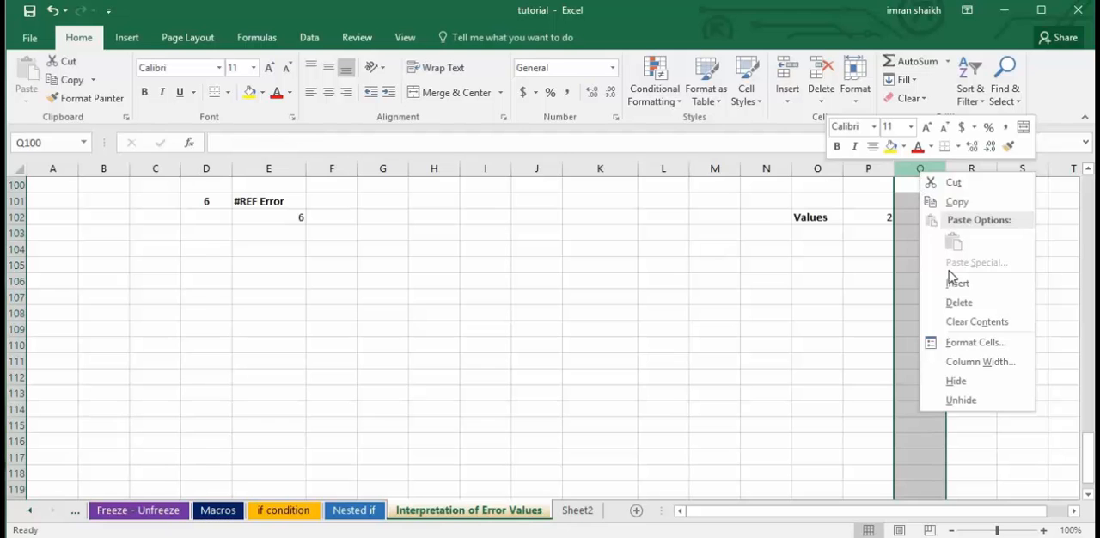
key("Escape")
right_click(922, 176)
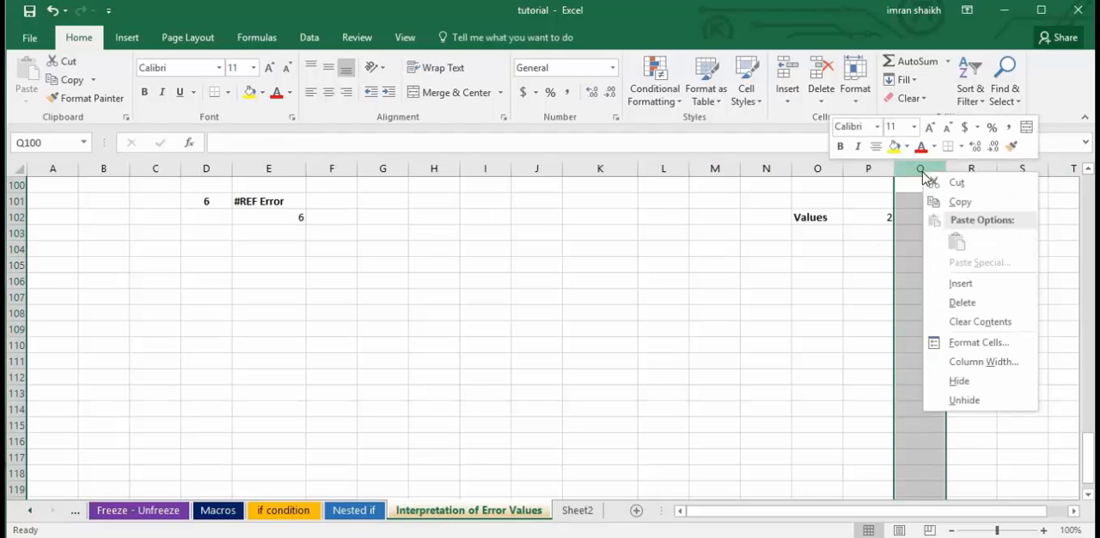
left_click(961, 303)
left_click(272, 220)
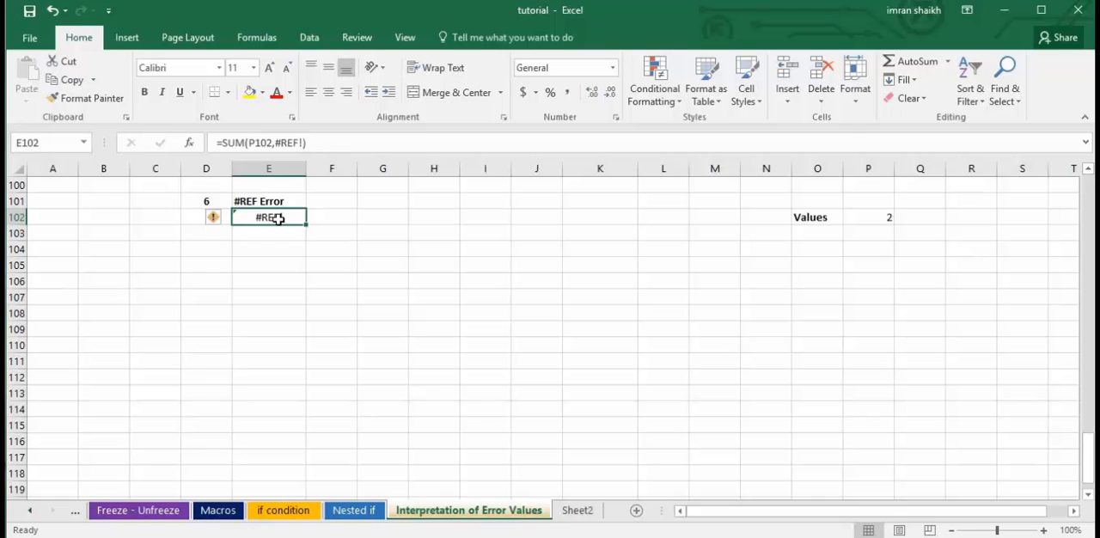
key("ctrl+z")
left_click(924, 229)
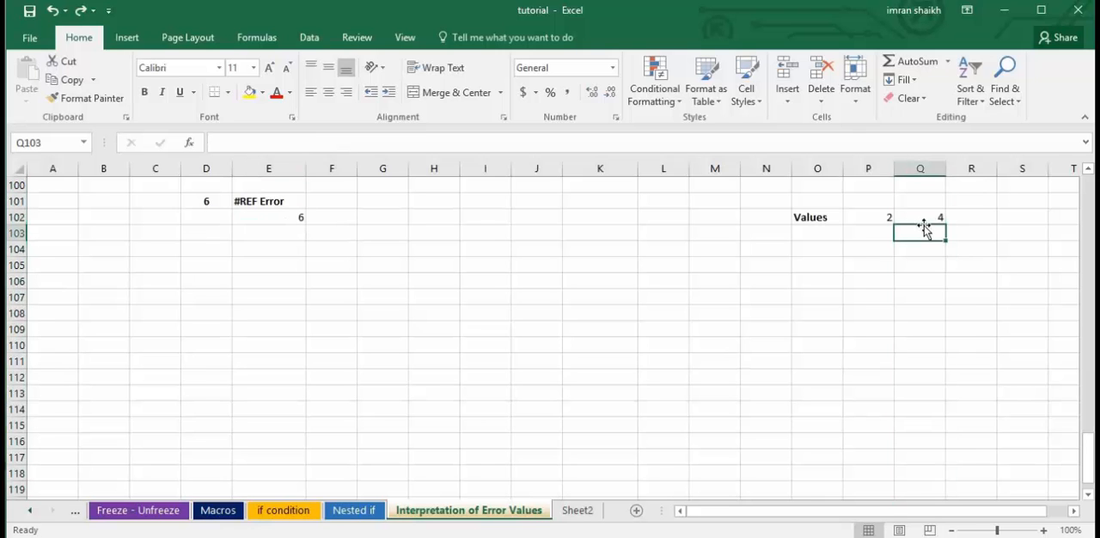
Clear E102 in the #REF example, re-enter =SUM(P102,Q102) there, and reselect the cell.
left_click(290, 219)
key("Delete")
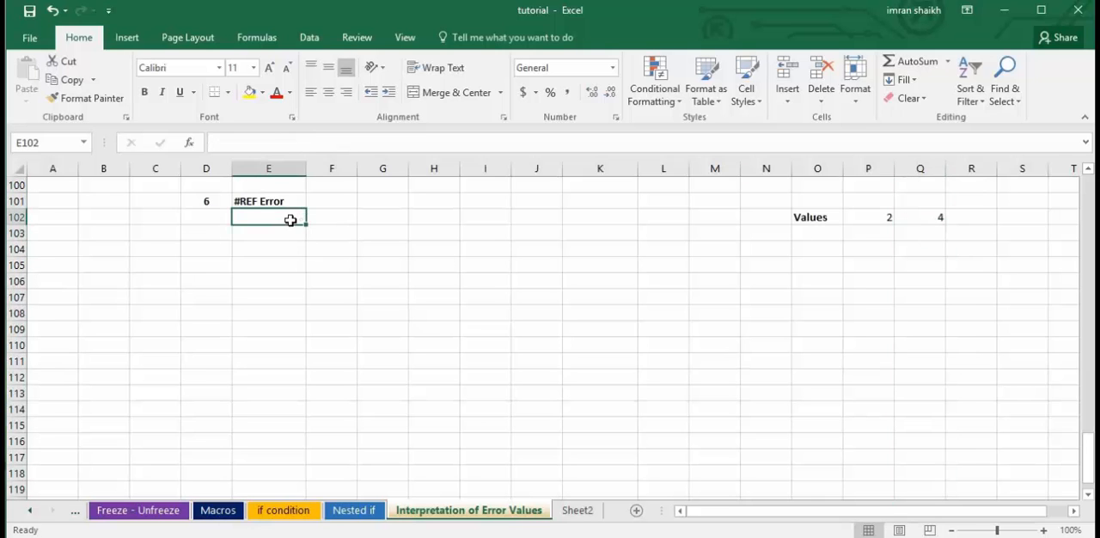
type("=SUM(")
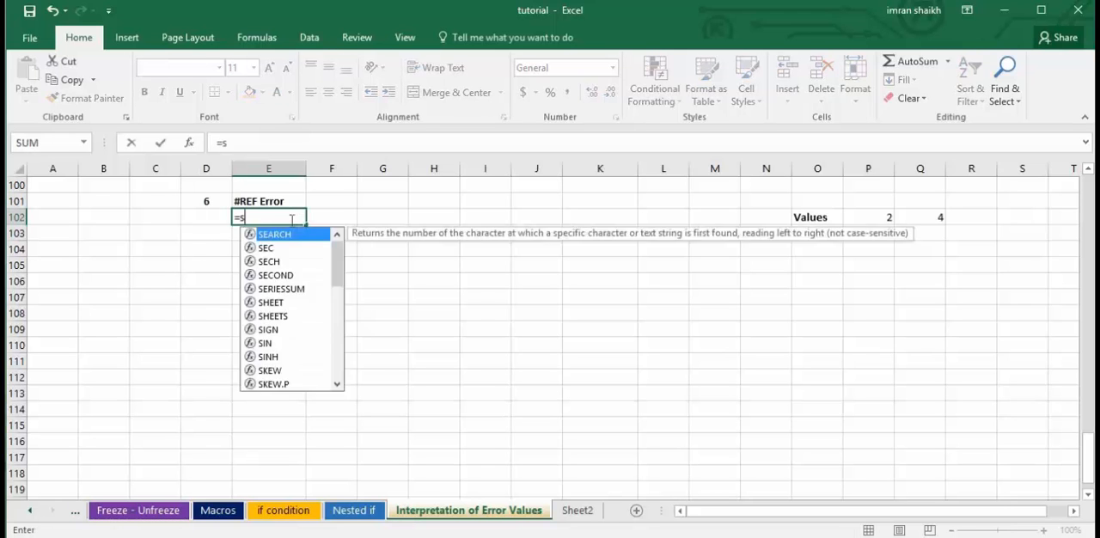
left_click(864, 218)
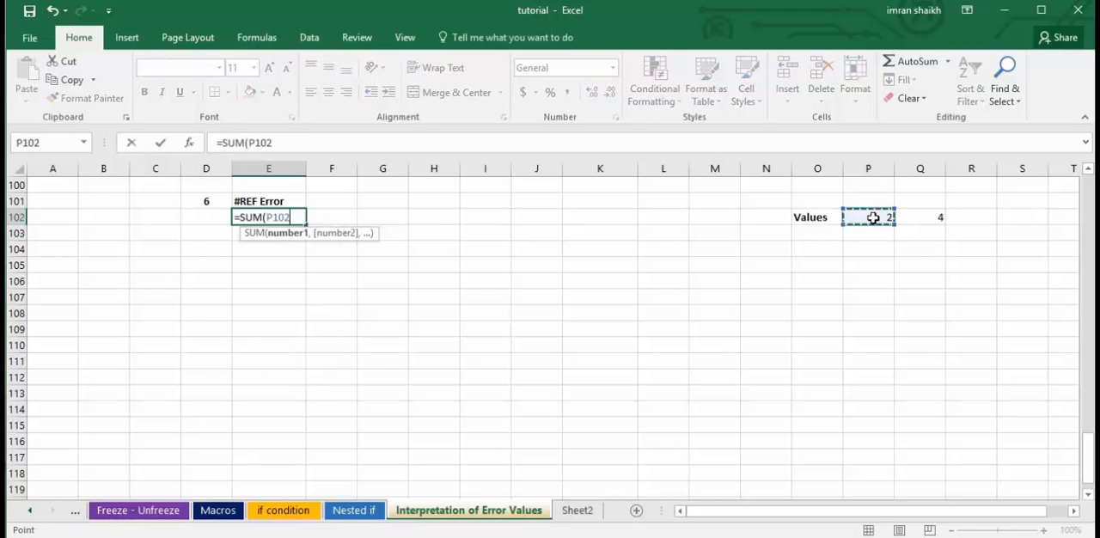
type(",")
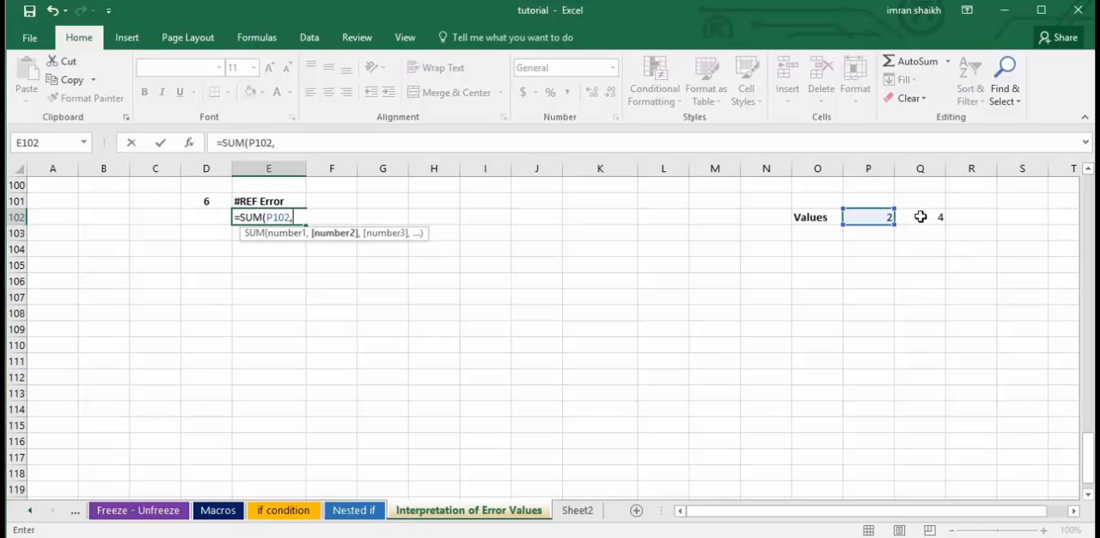
left_click(921, 217)
key("Return")
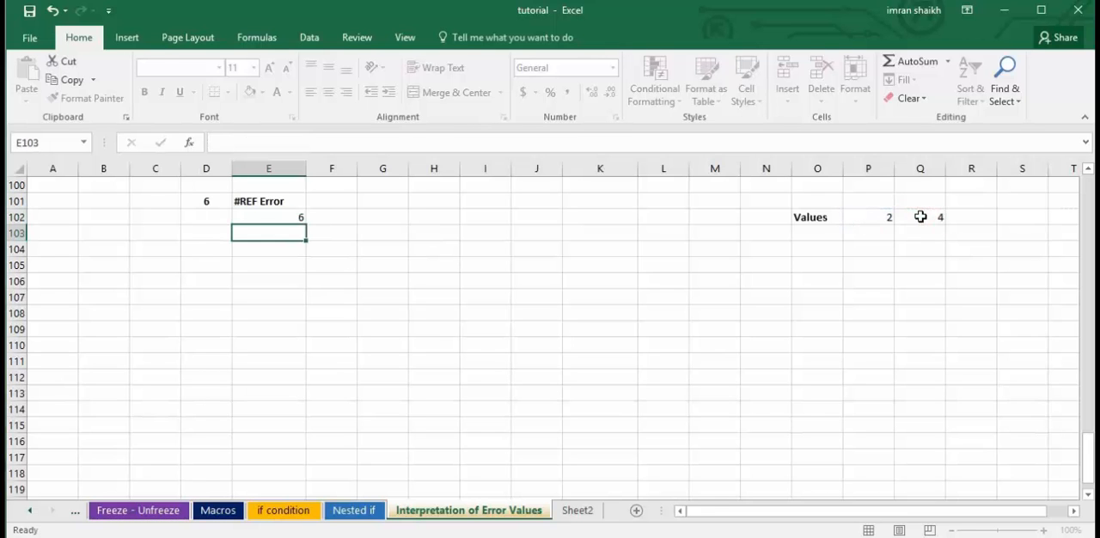
left_click(289, 216)
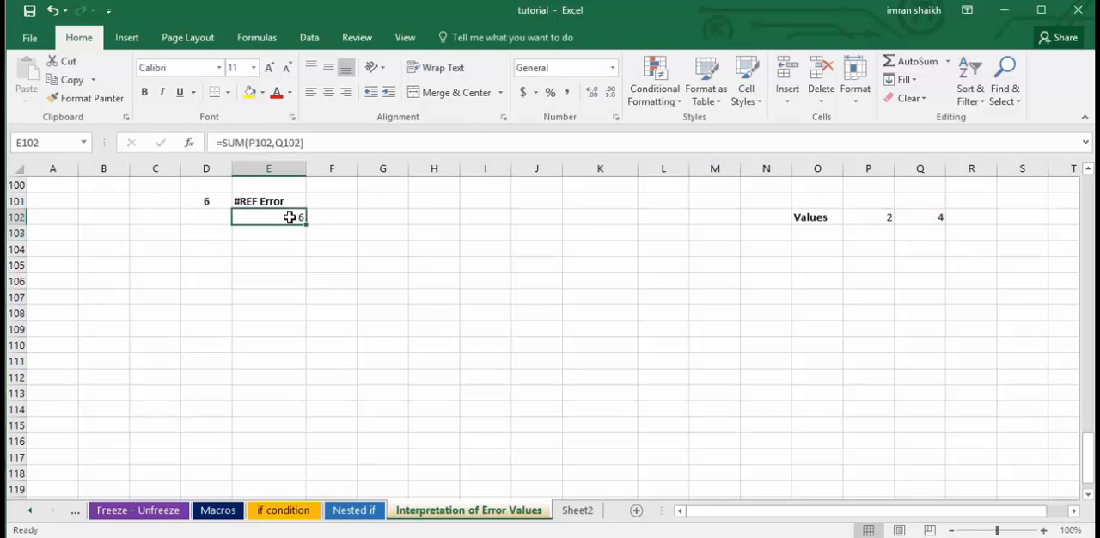
Delete column Q, which E102's sum refers to, and select E102 to show its formula.
right_click(928, 168)
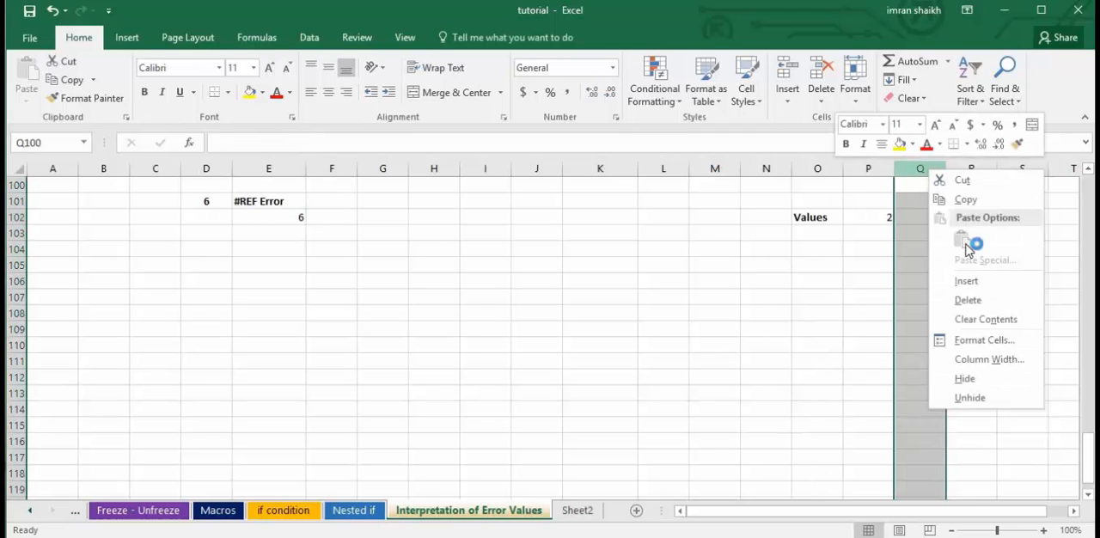
left_click(976, 305)
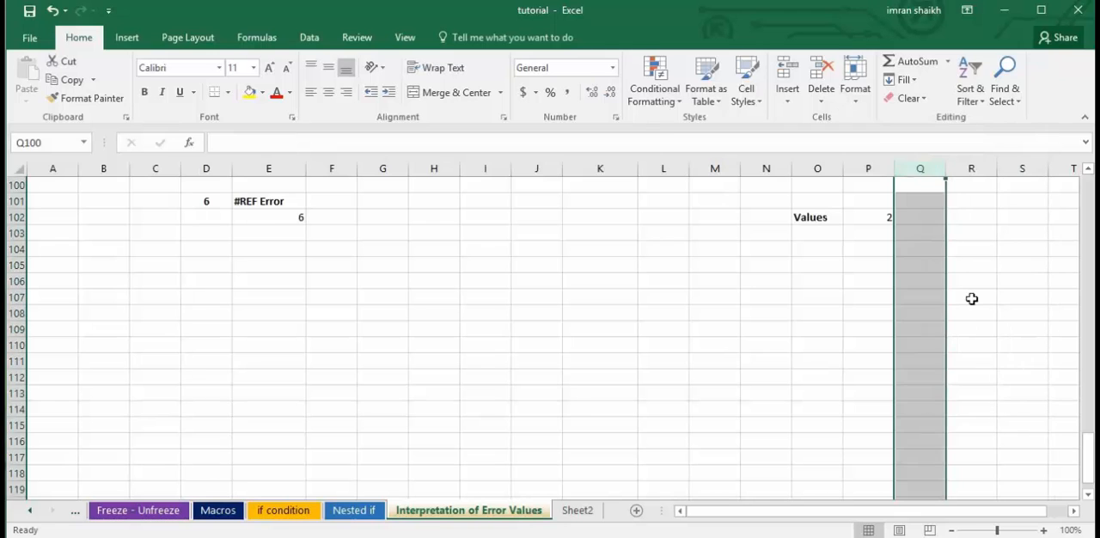
left_click(825, 313)
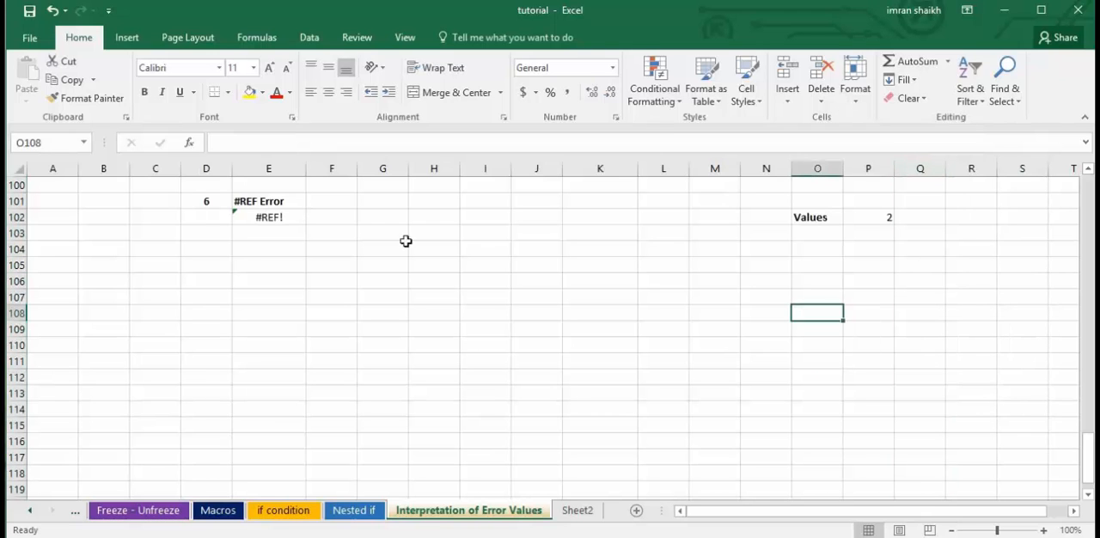
left_click(274, 222)
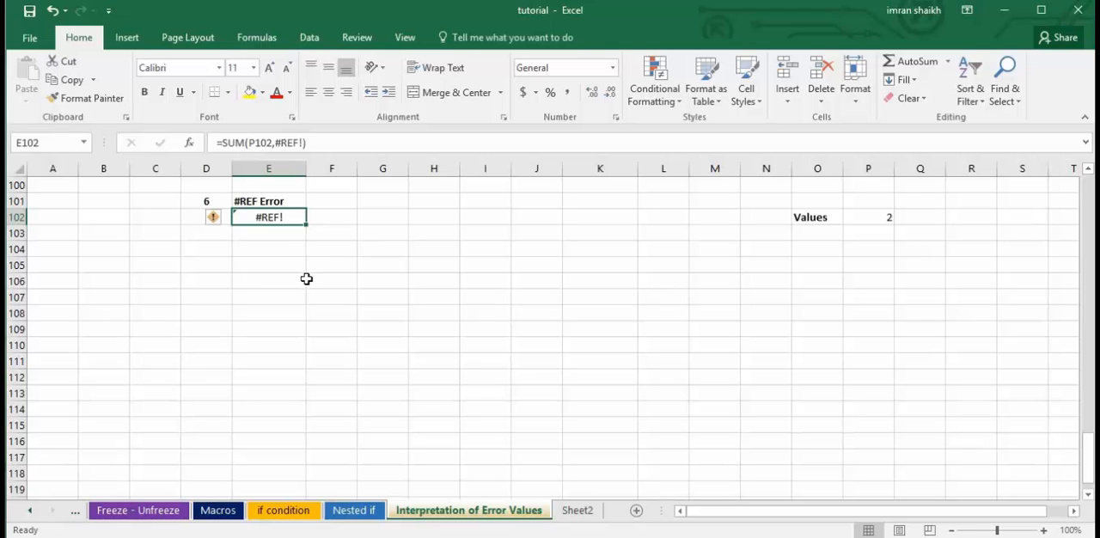
Examine the formula in E121 of the #Value Error example and its source cells K121, L121 and M121.
scroll(533, 366, "down", 4)
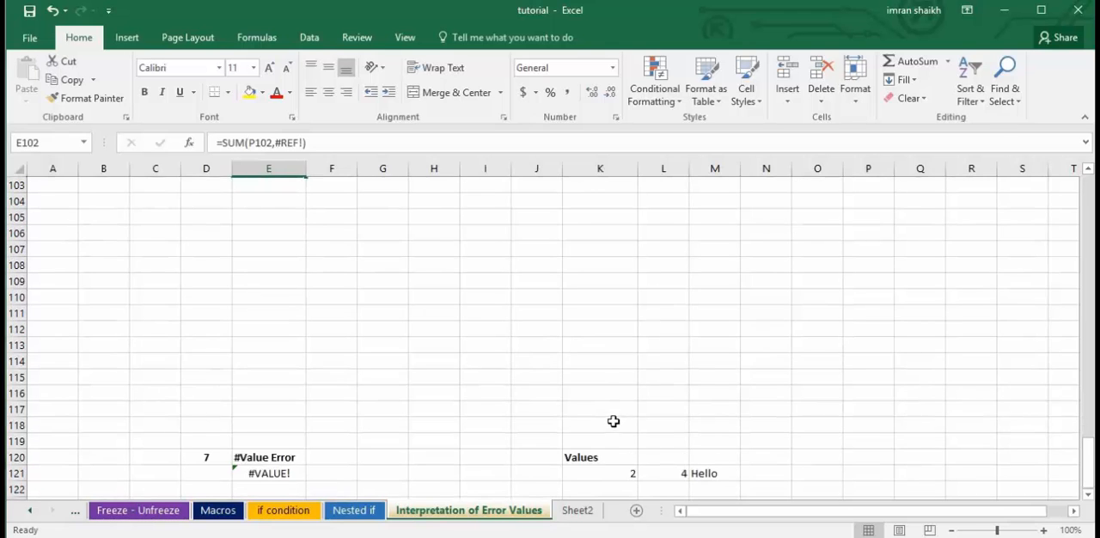
scroll(604, 413, "down", 2)
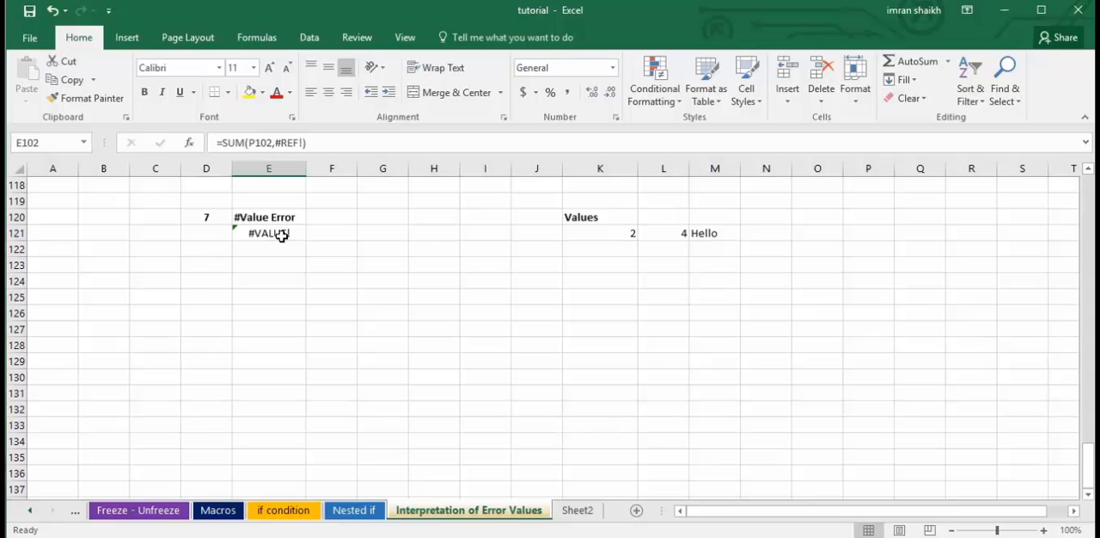
left_click(282, 234)
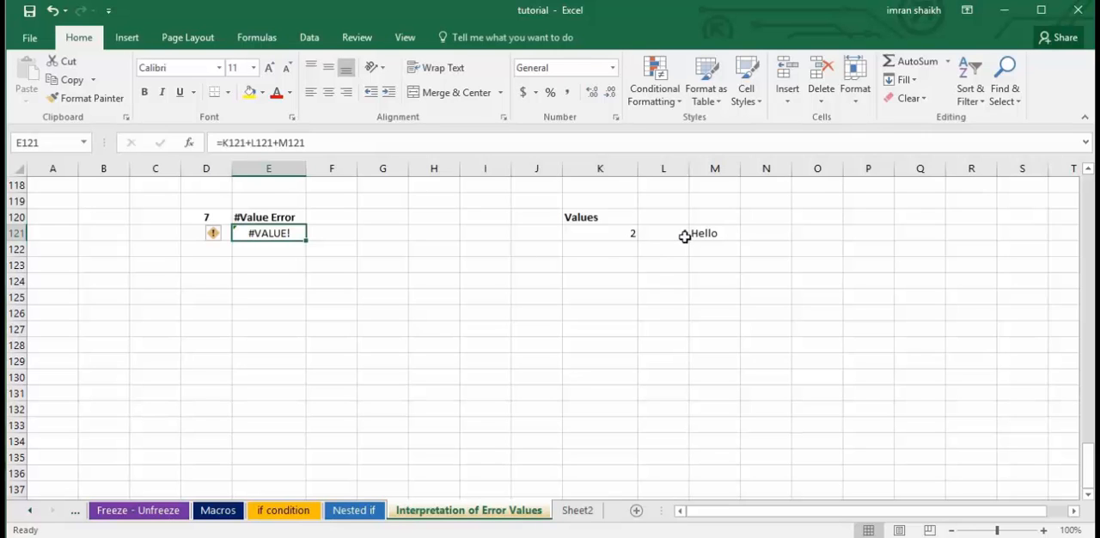
left_click(619, 234)
left_click(666, 234)
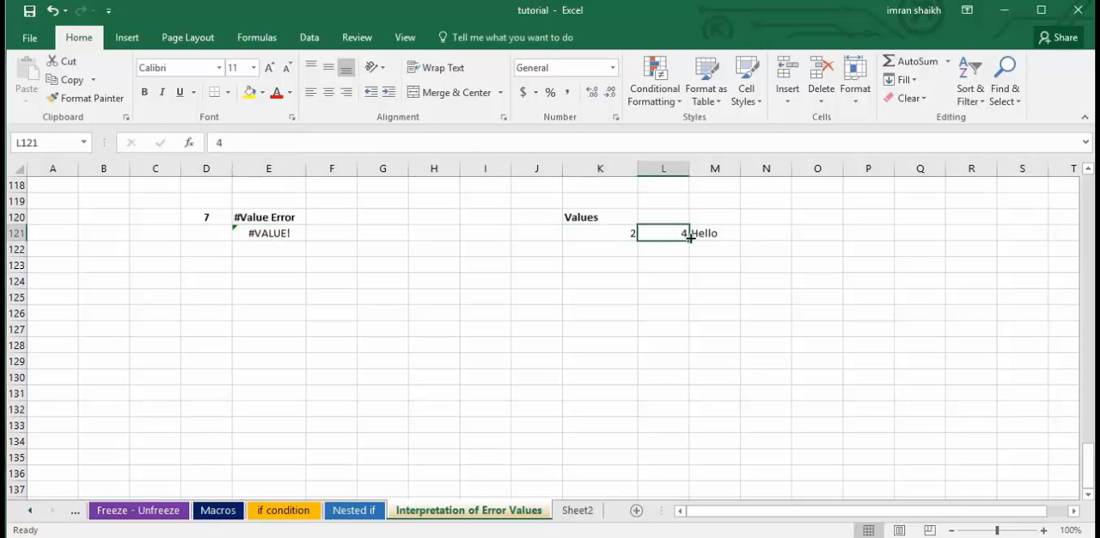
left_click(715, 235)
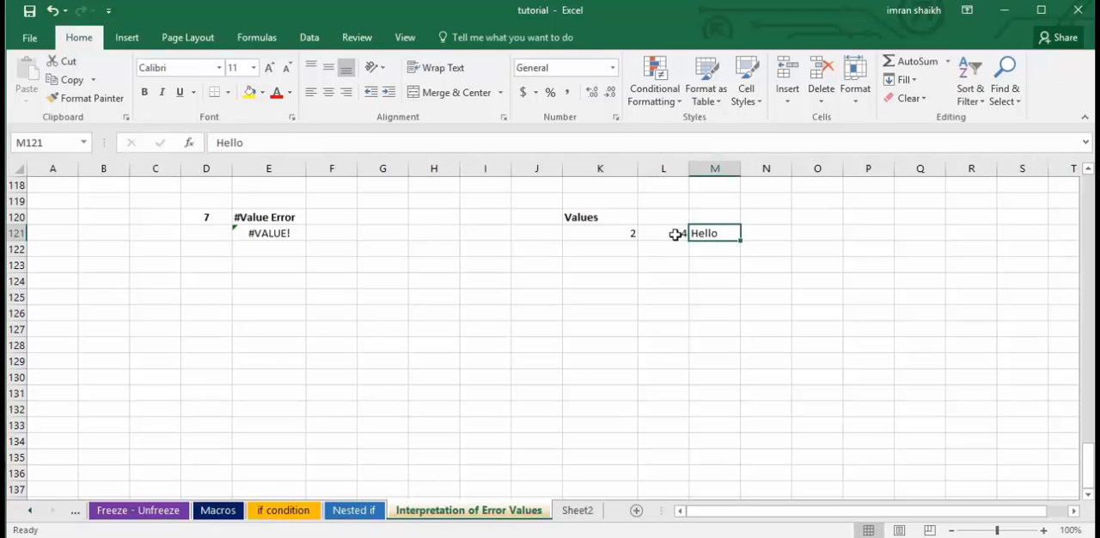
Clear E121 in the #Value Error example, re-enter =K121+L121+M121 to add the numbers and the text cell, and reselect it.
left_click(273, 237)
key("Delete")
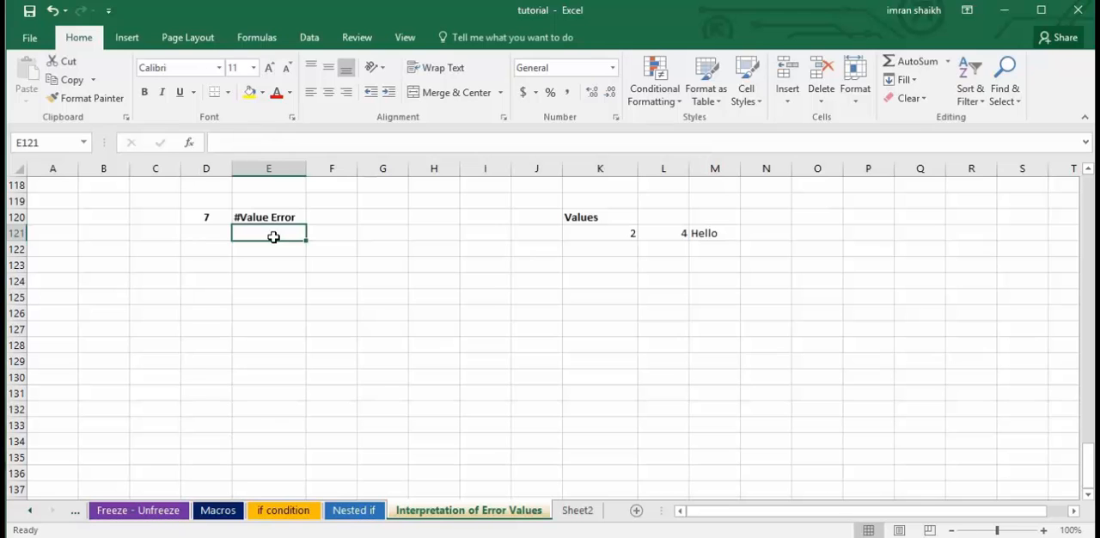
type("=")
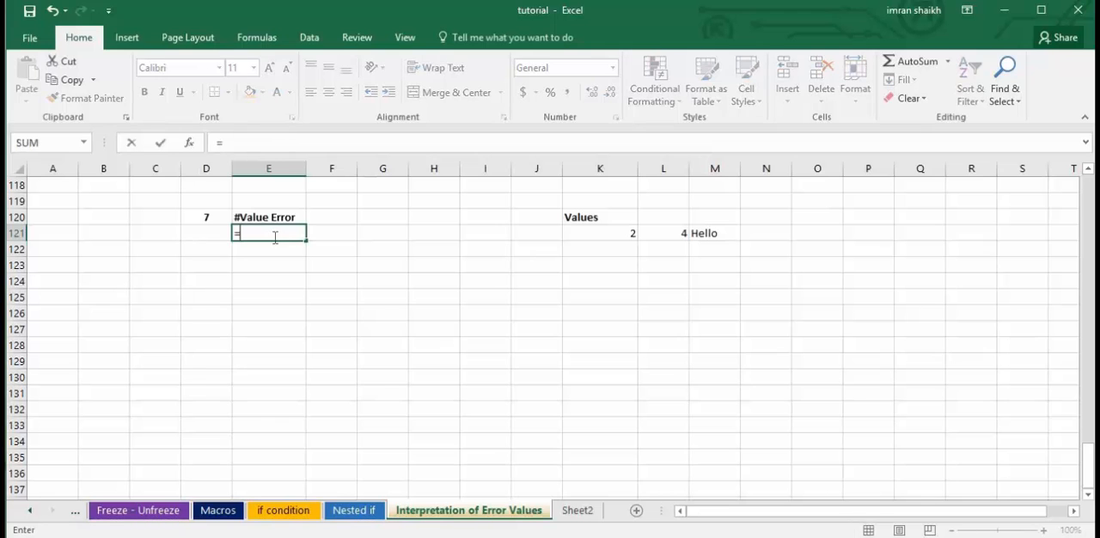
left_click(627, 234)
type("+")
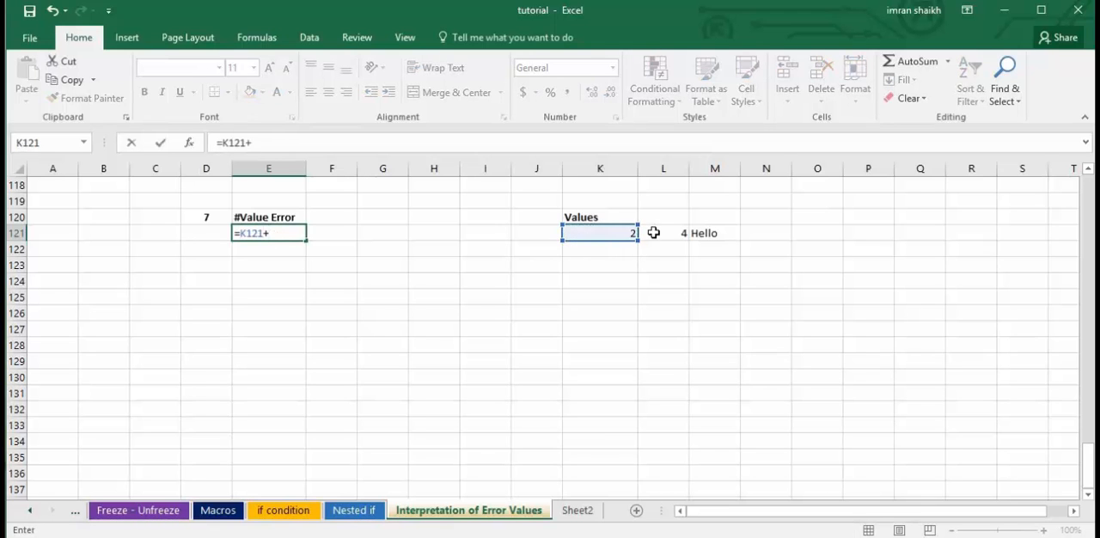
left_click(659, 233)
type("+")
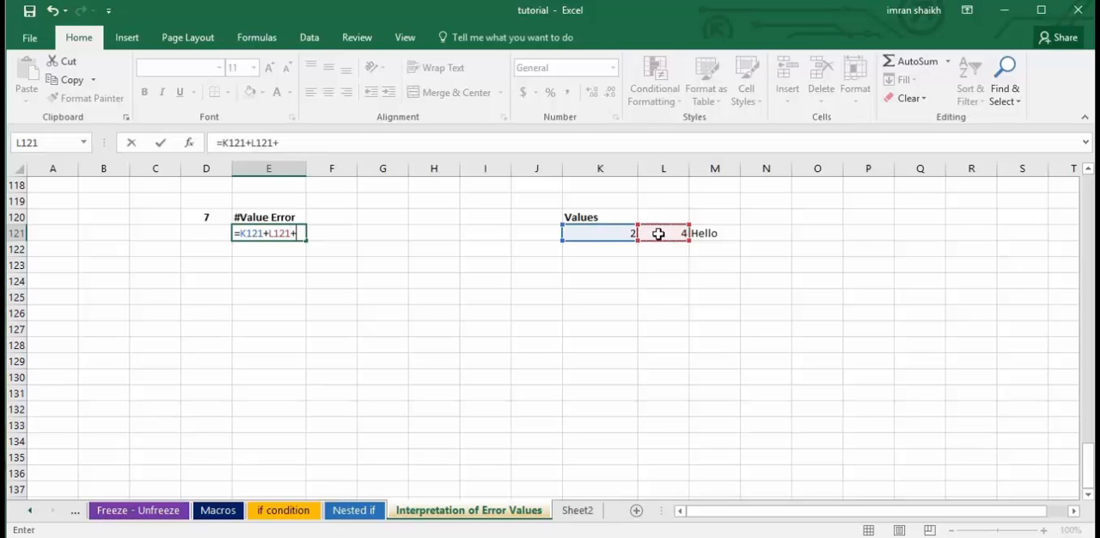
left_click(705, 233)
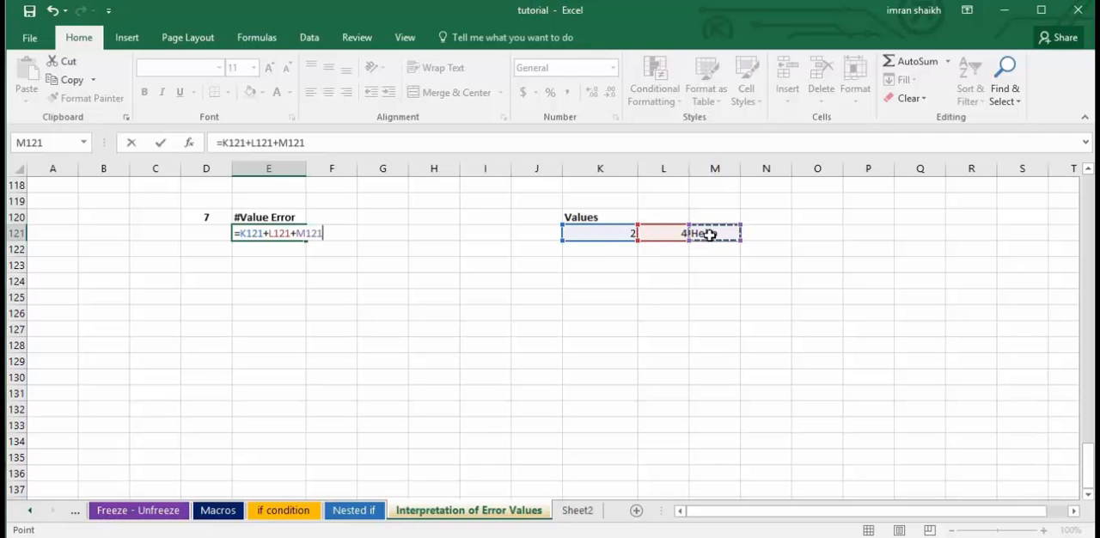
key("Return")
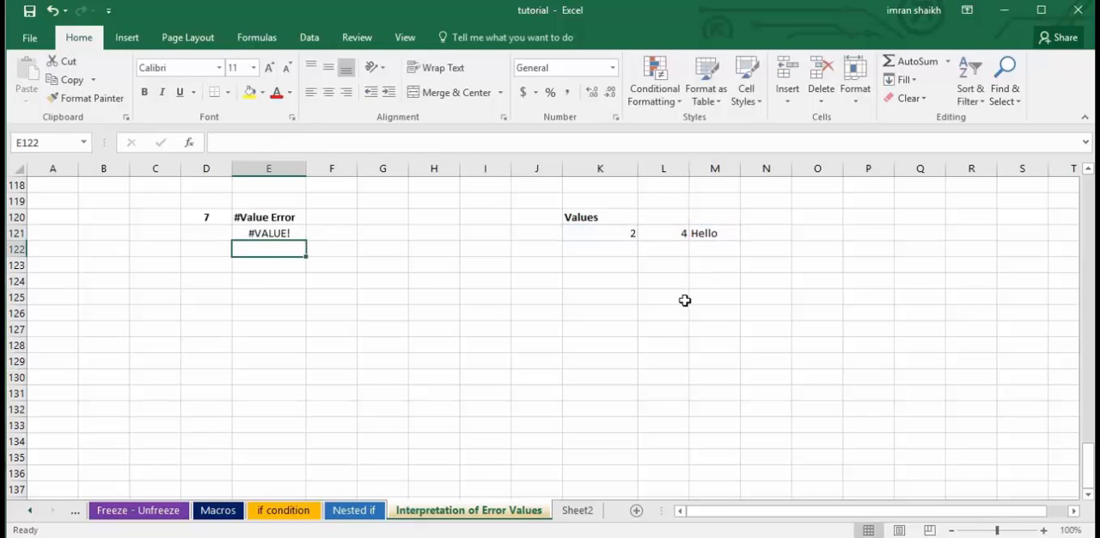
left_click(273, 234)
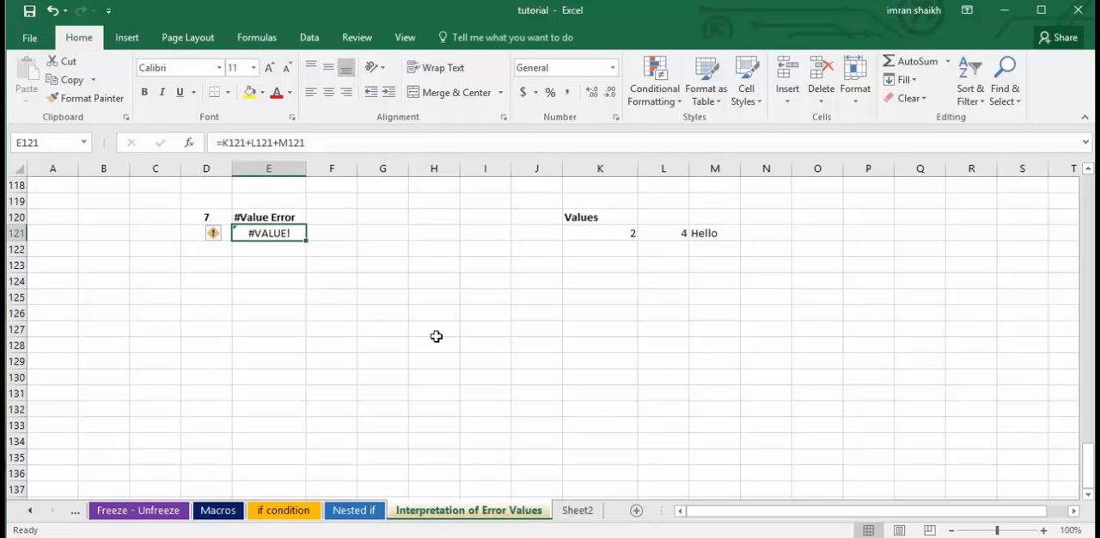
Review the error list at the start of the sheet, going through the #NULL!, #DIV/0!, #REF! and #VALUE! entries in B5:B8.
scroll(436, 336, "up", 3)
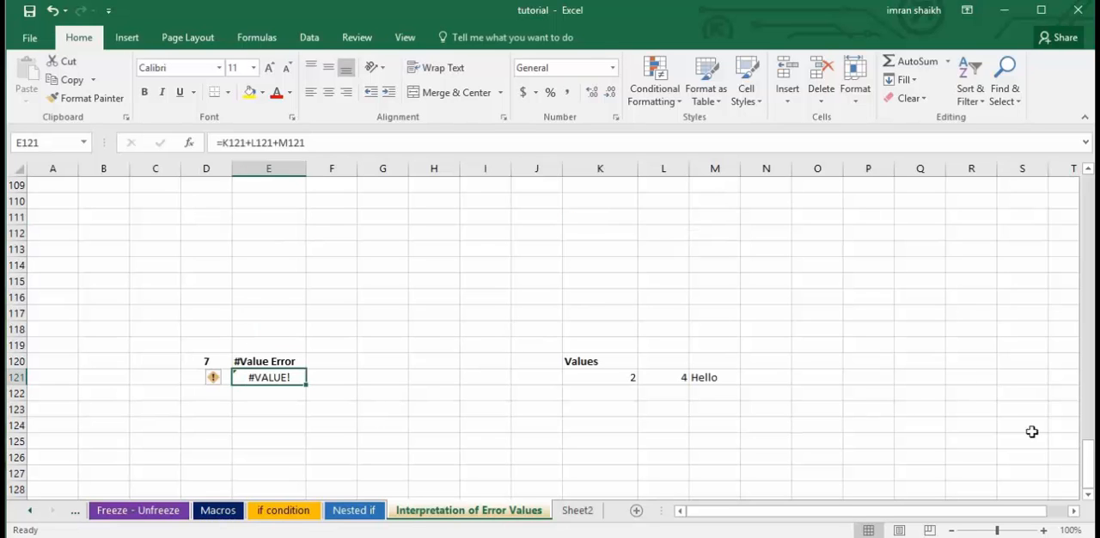
left_click_drag(1089, 464, 1084, 198)
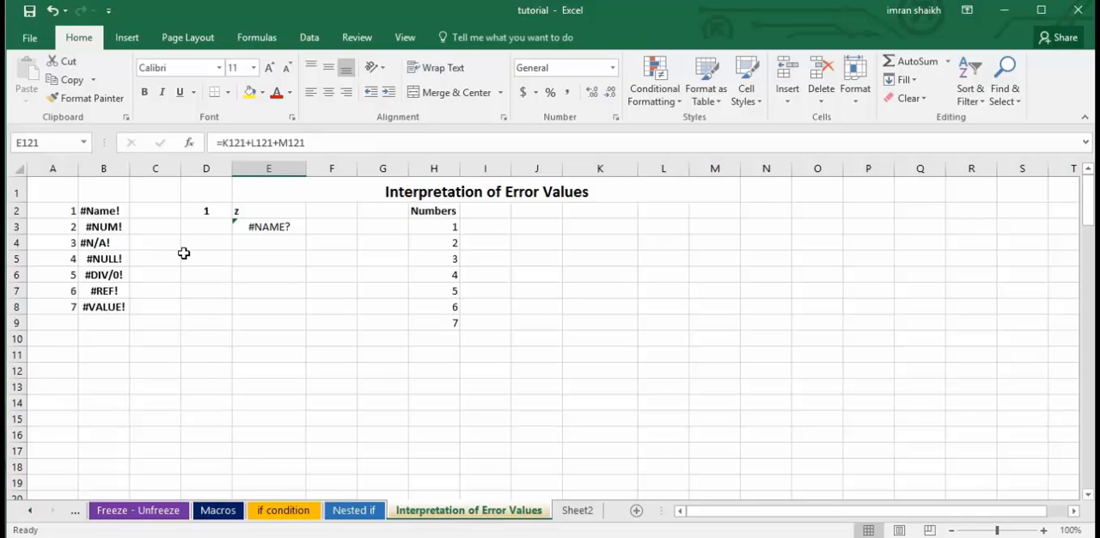
scroll(315, 339, "down", 5)
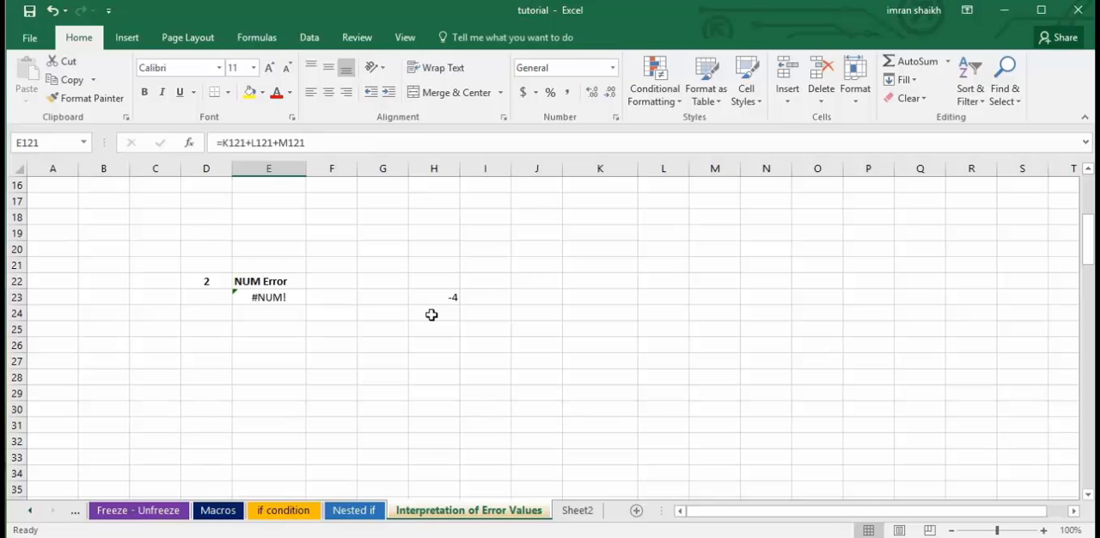
scroll(432, 314, "up", 5)
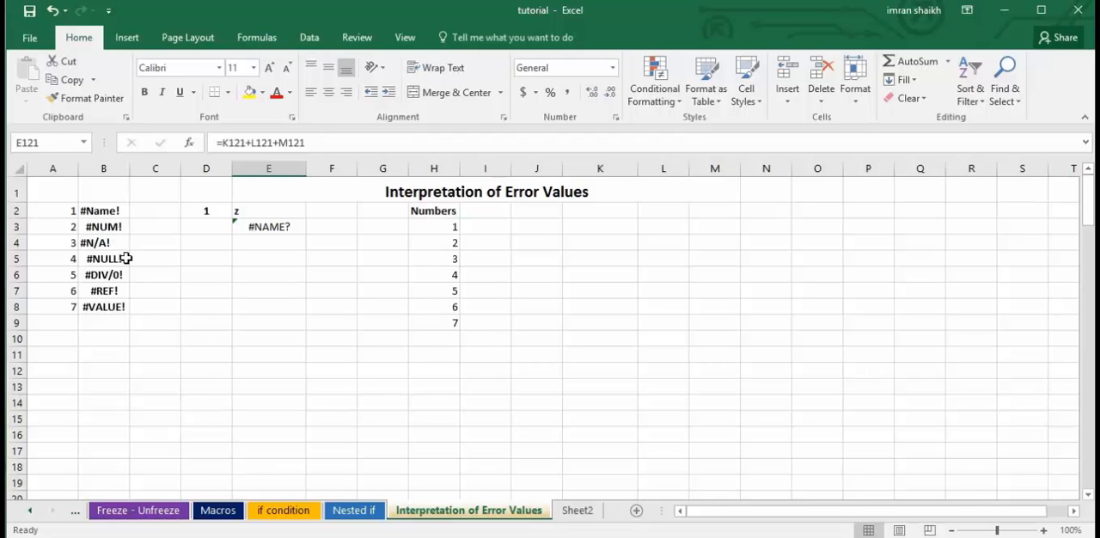
left_click(124, 259)
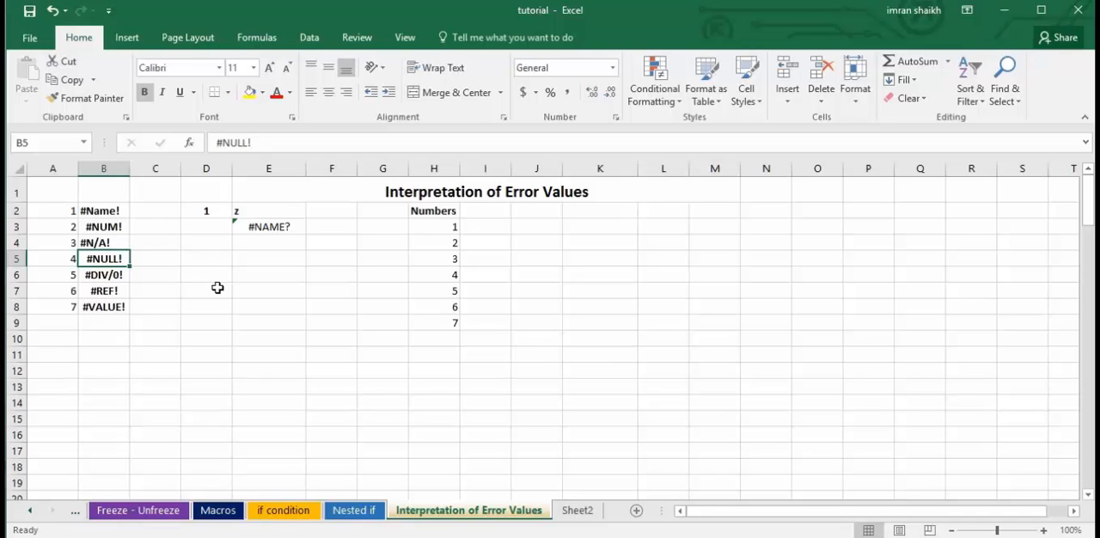
left_click(113, 279)
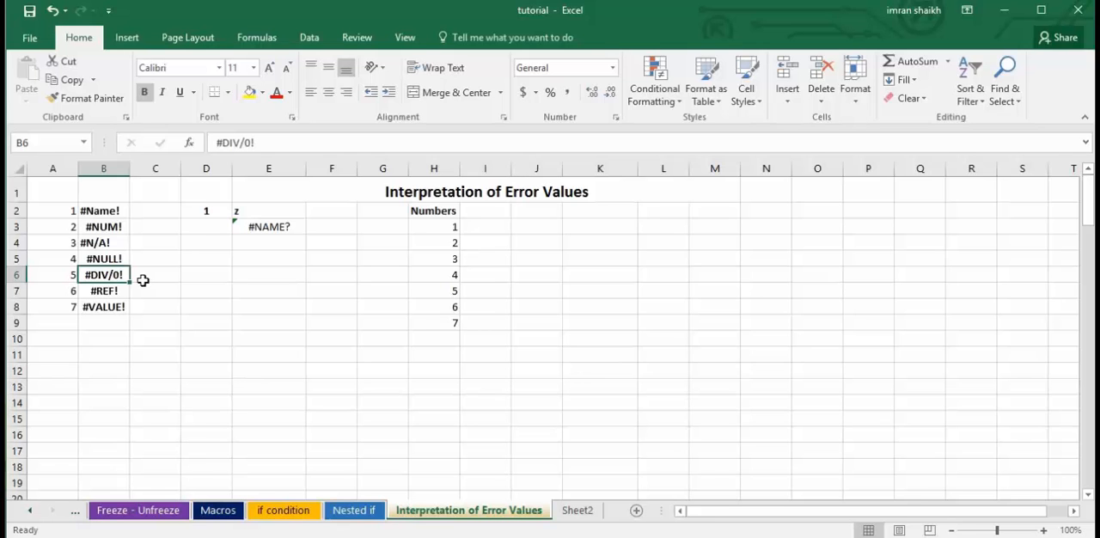
scroll(147, 295, "down", 1)
left_click(106, 243)
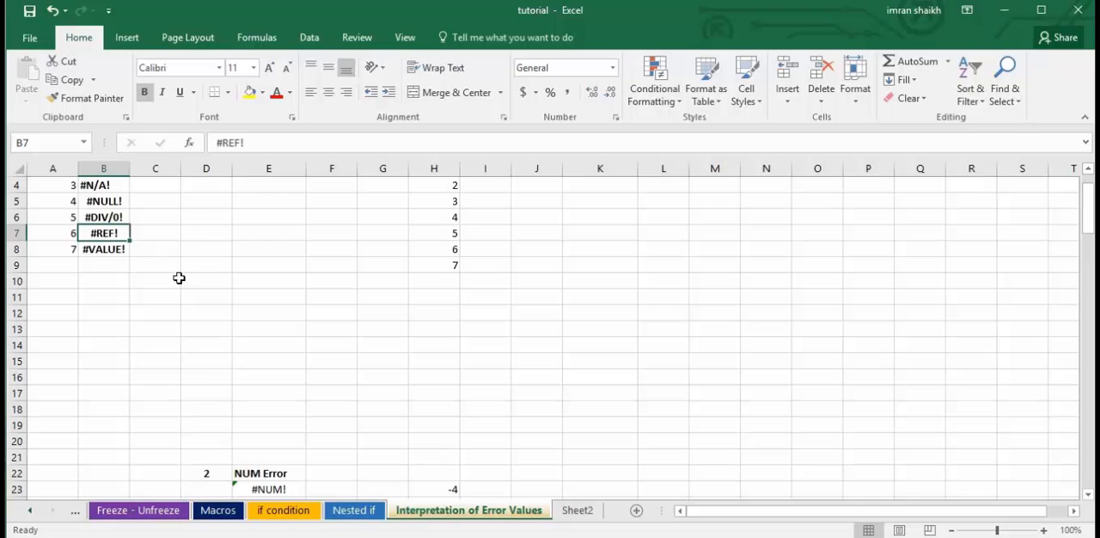
scroll(177, 283, "up", 1)
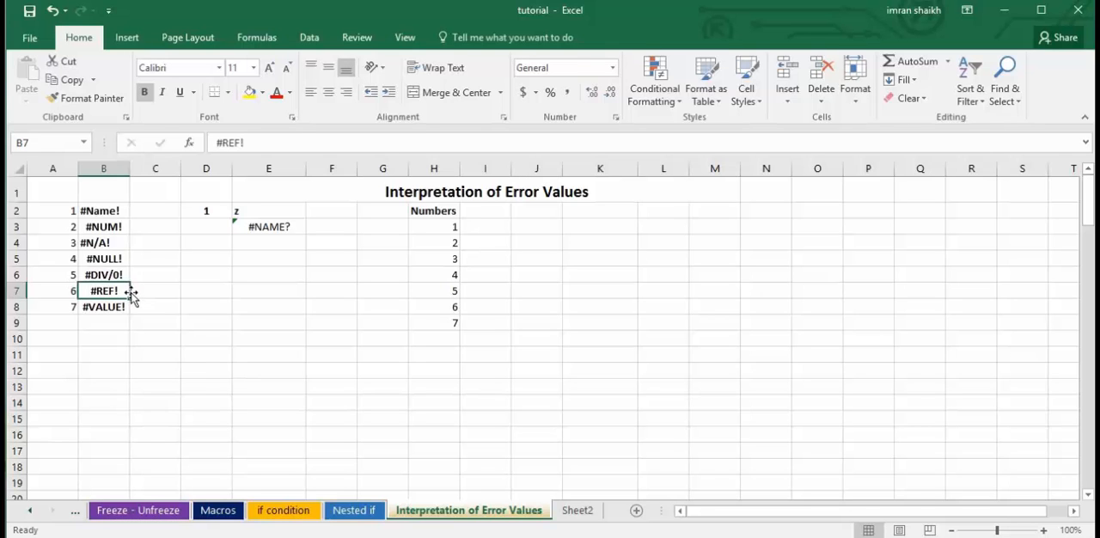
left_click(103, 308)
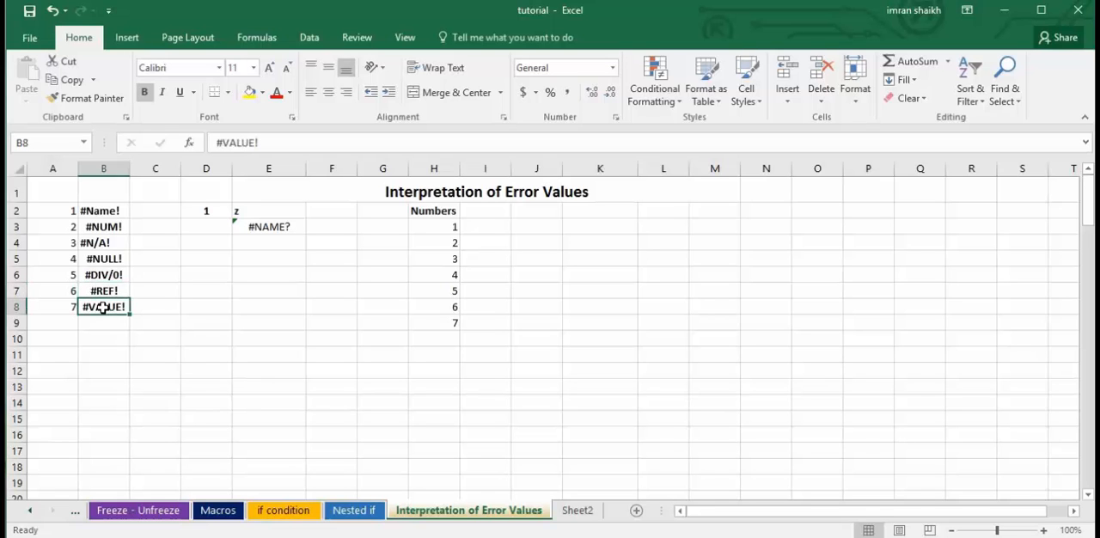
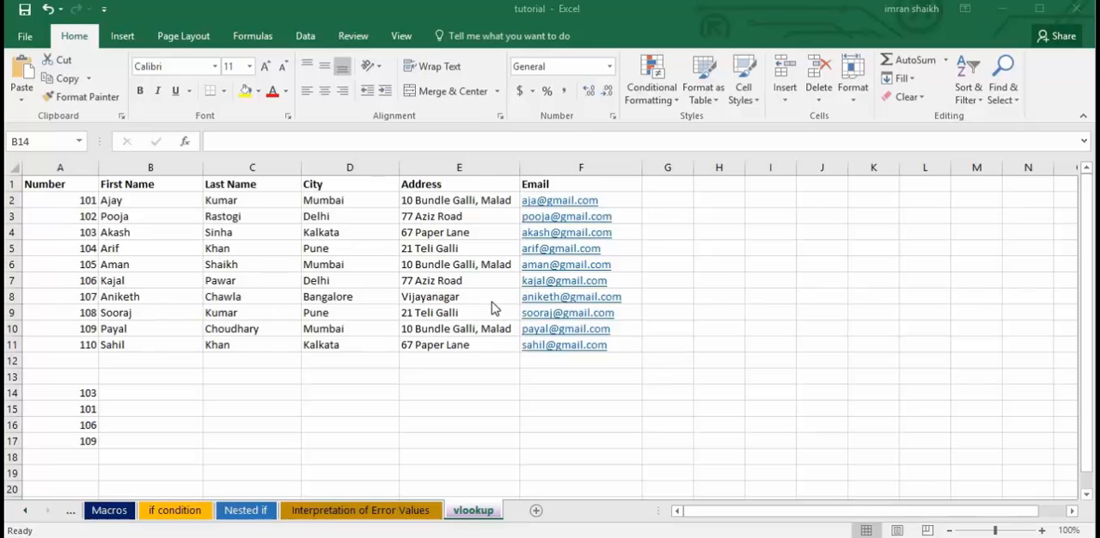
Look over the number, name, city, address and email table in A1:F11 on the vlookup sheet.
left_click(432, 373)
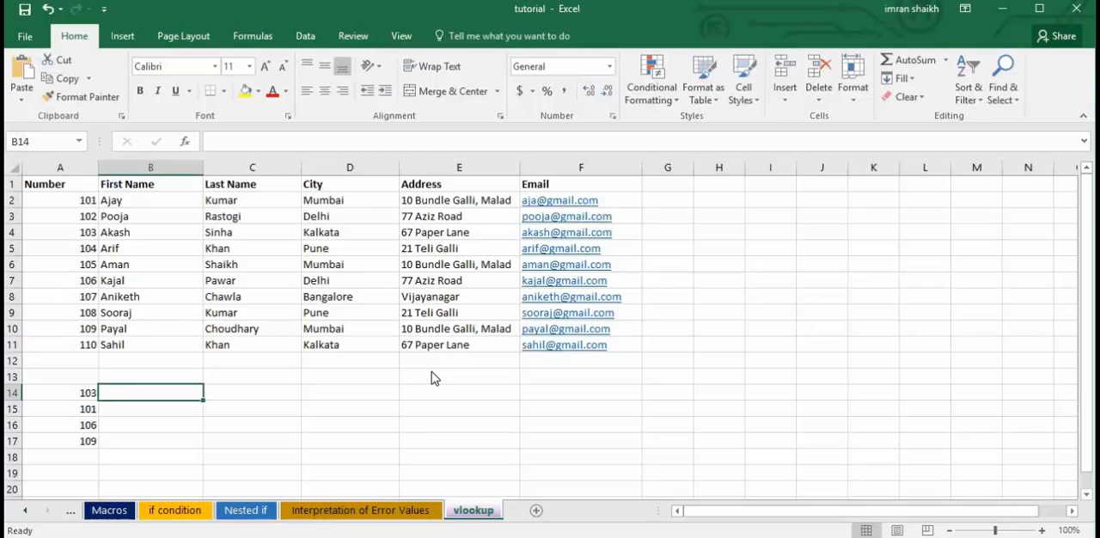
left_click(432, 371)
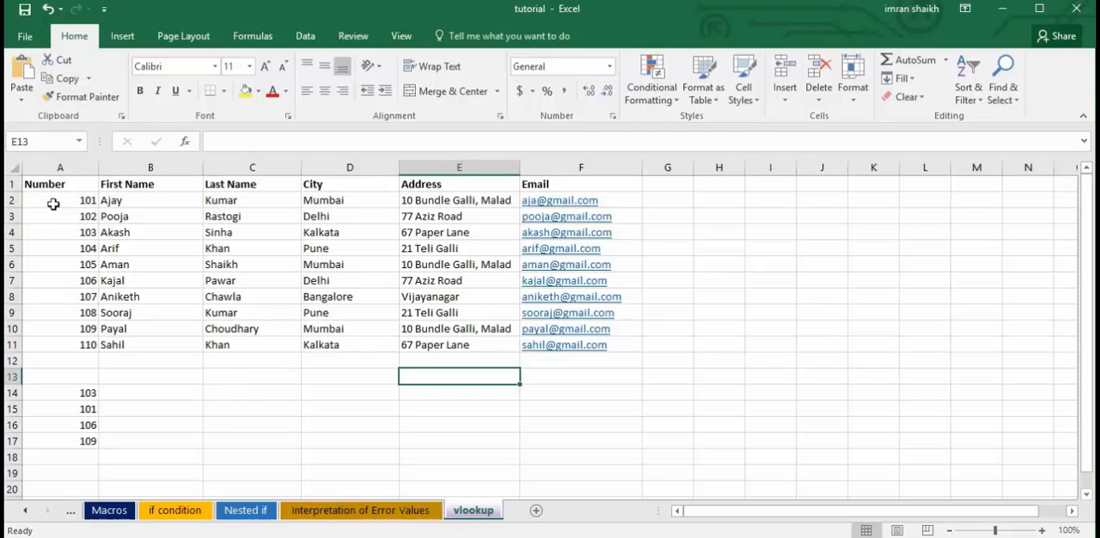
left_click_drag(43, 184, 591, 361)
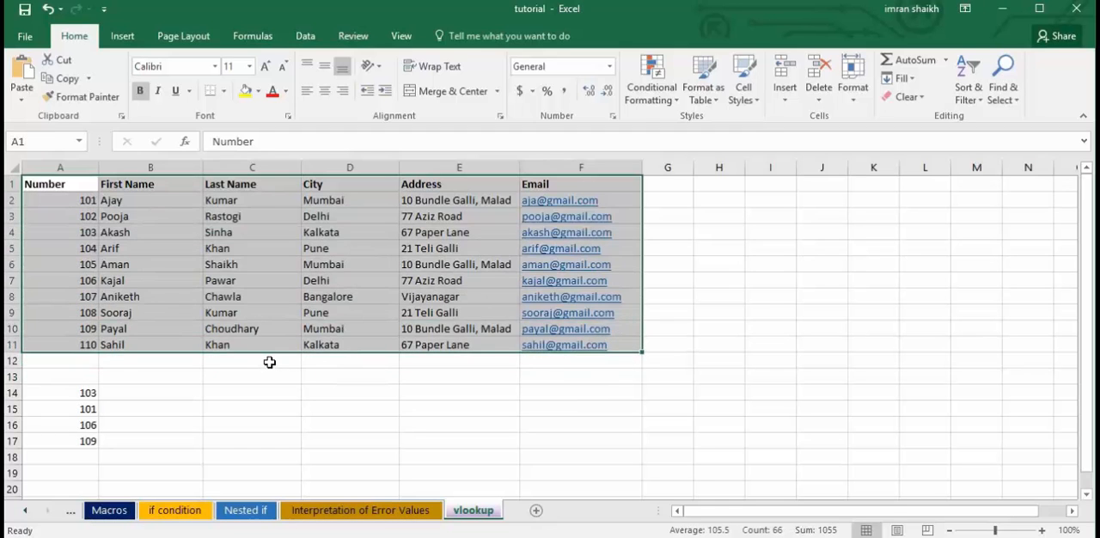
left_click(270, 364)
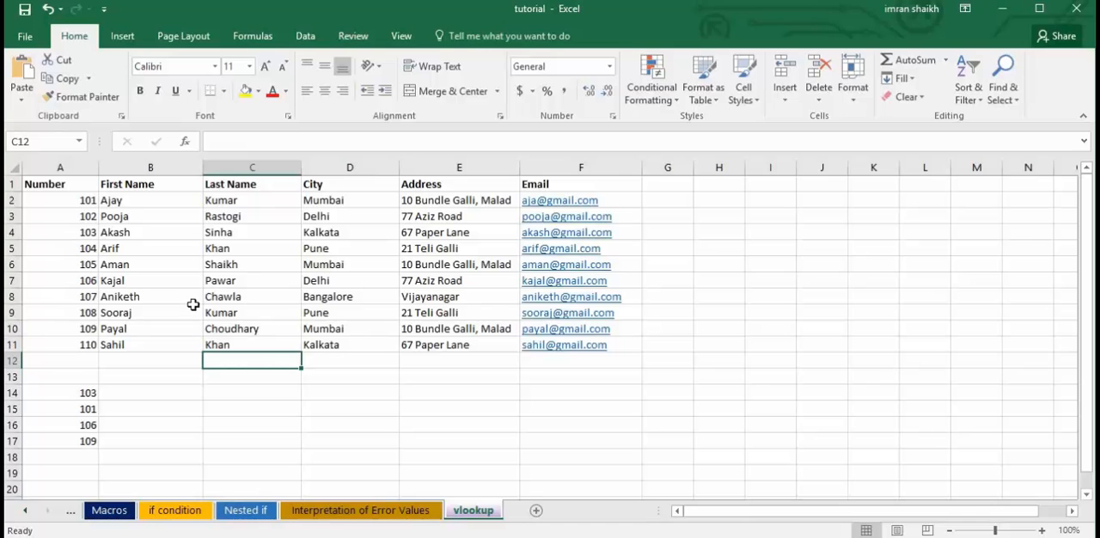
Enter the sample numbers 1100, 2000, 700 and 5000 in H14:H17.
left_click(711, 391)
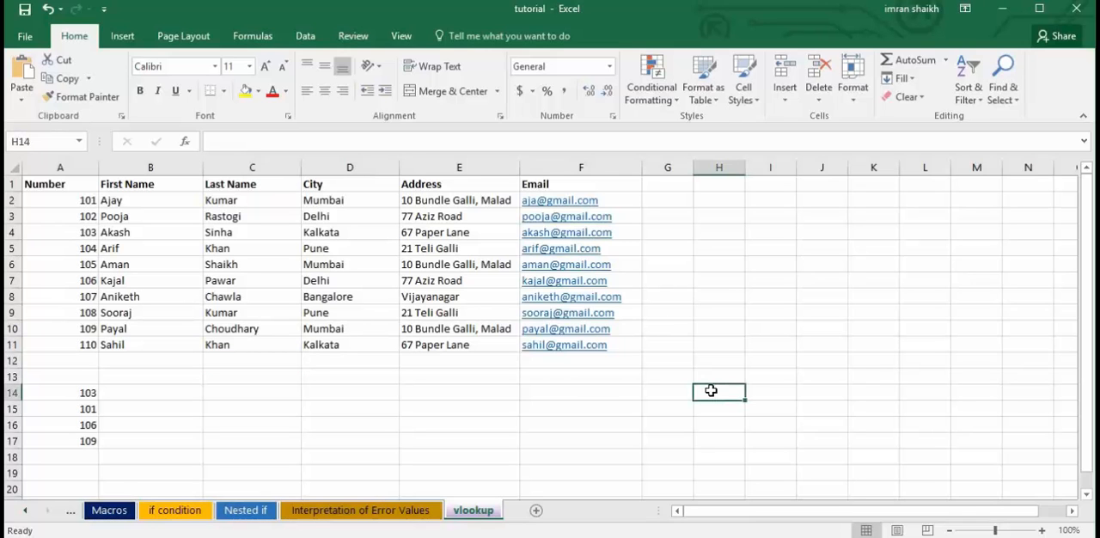
type("1100")
key("Return")
type("200")
key("Return")
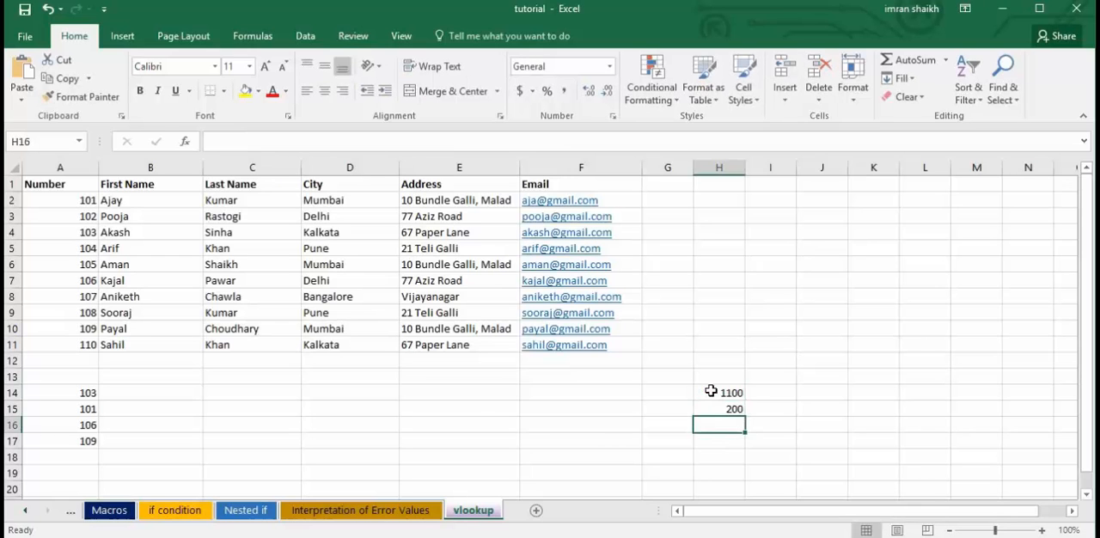
key("Up")
type("2000")
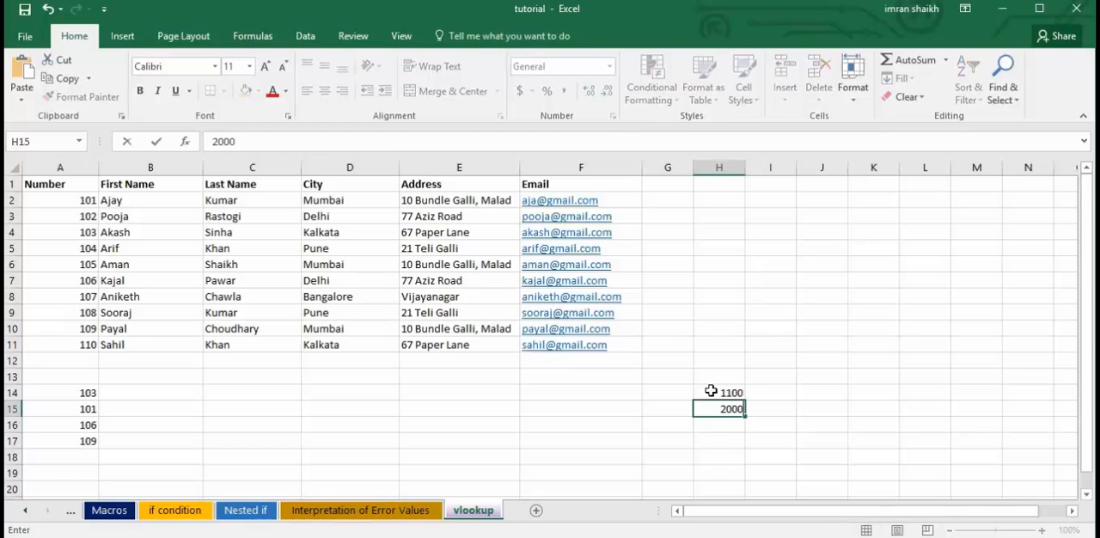
key("Return")
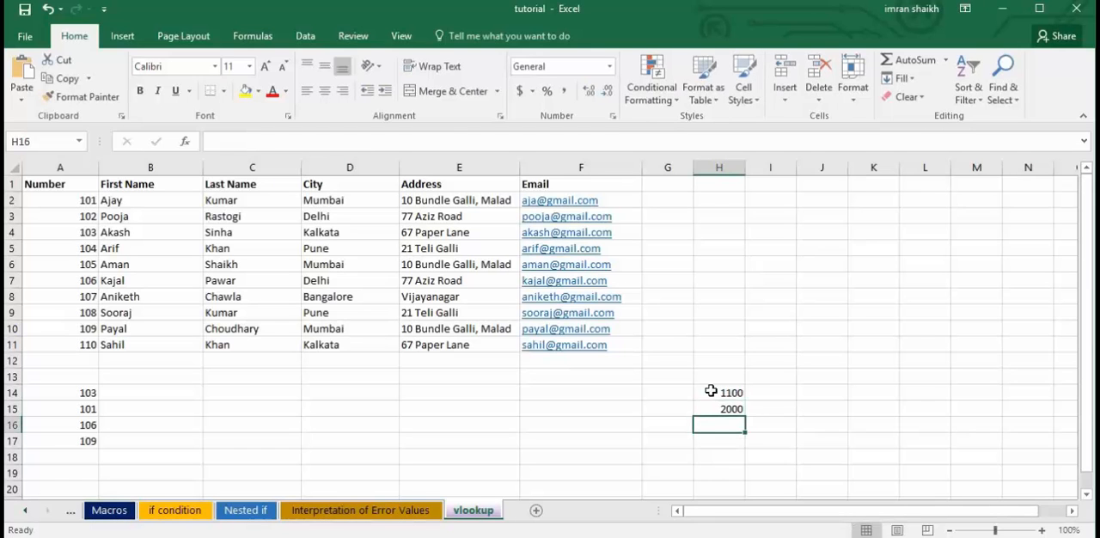
type("700")
key("Return")
type("5000")
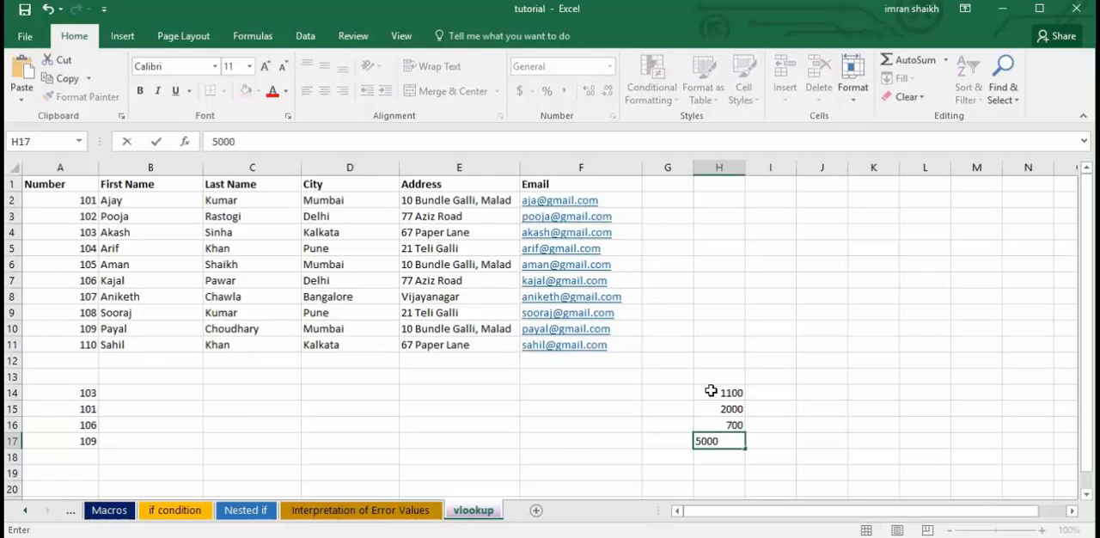
left_click(710, 398)
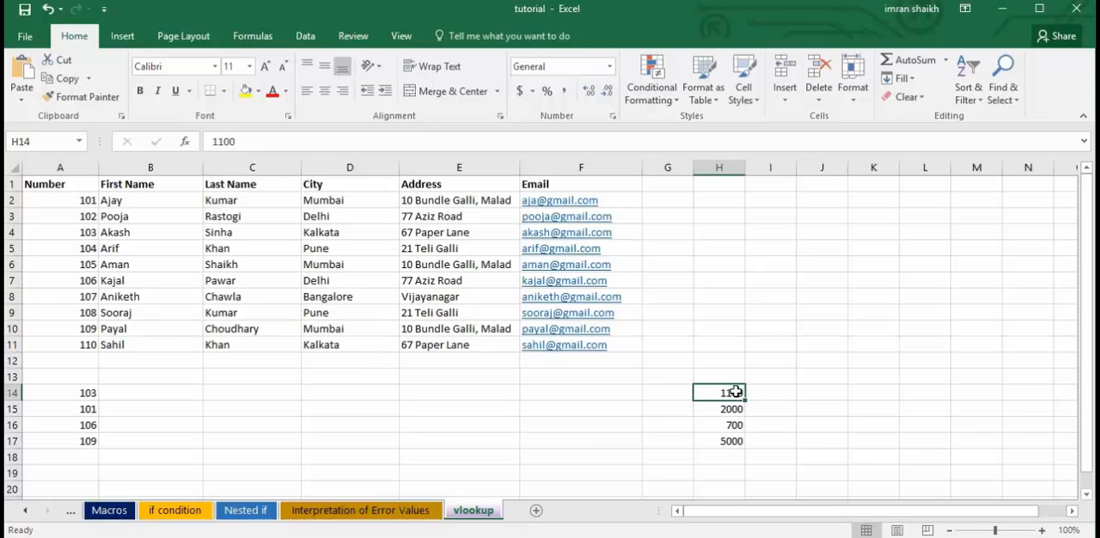
Clear the sample numbers from H14:H17.
left_click_drag(730, 392, 737, 442)
key("Delete")
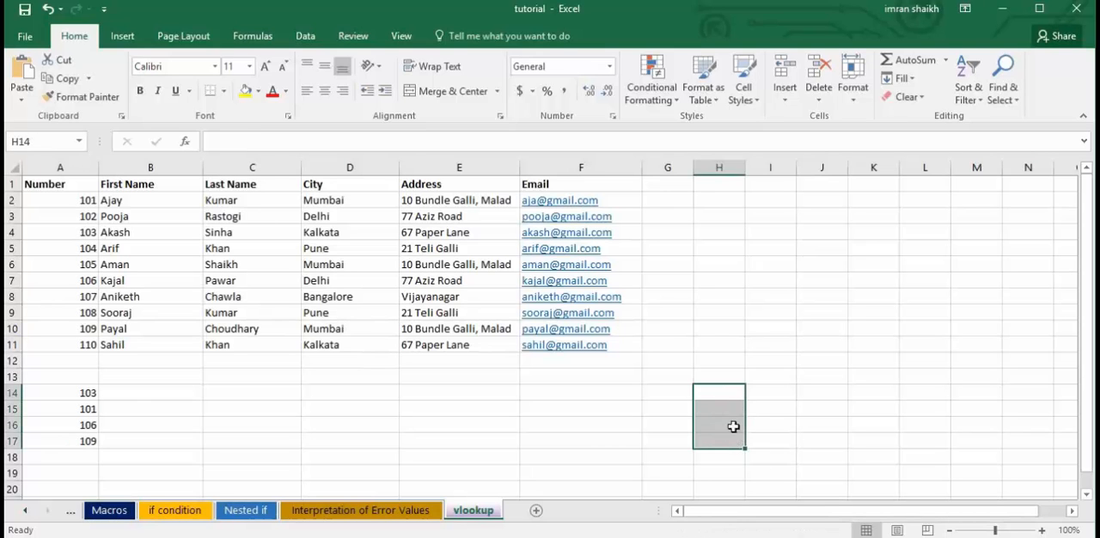
left_click(698, 396)
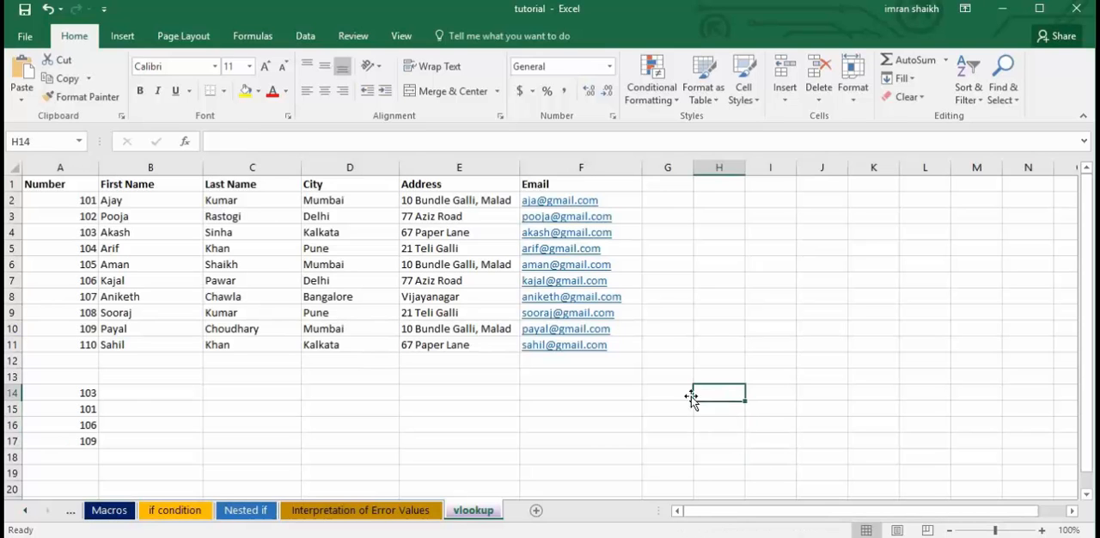
Enter =VLOOKUP(A14,A1:F11,2,0) in B14 to fetch the first name for the number in A14, and reselect B14.
left_click(66, 183)
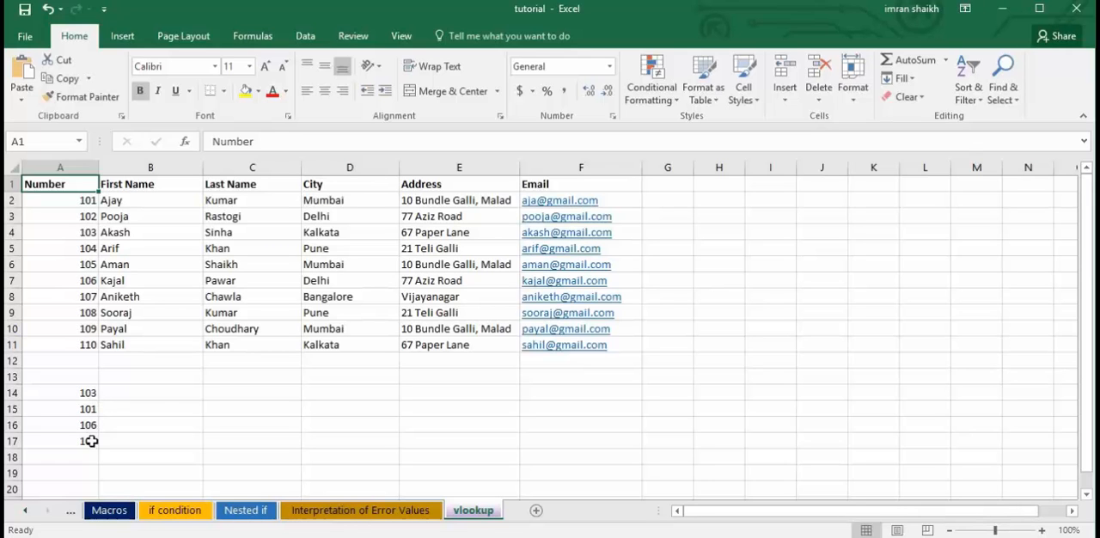
left_click(157, 393)
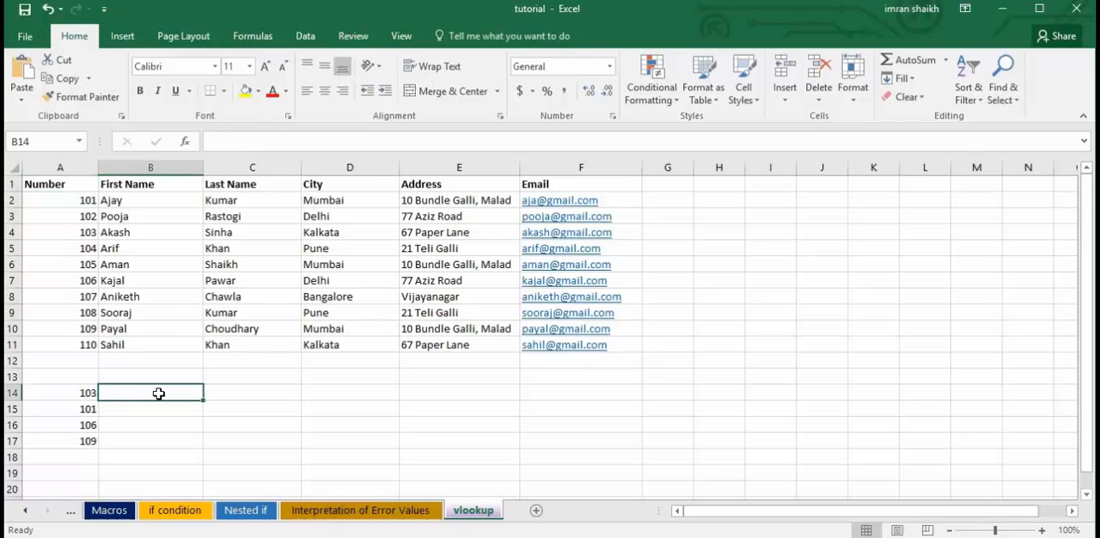
type("=vlo")
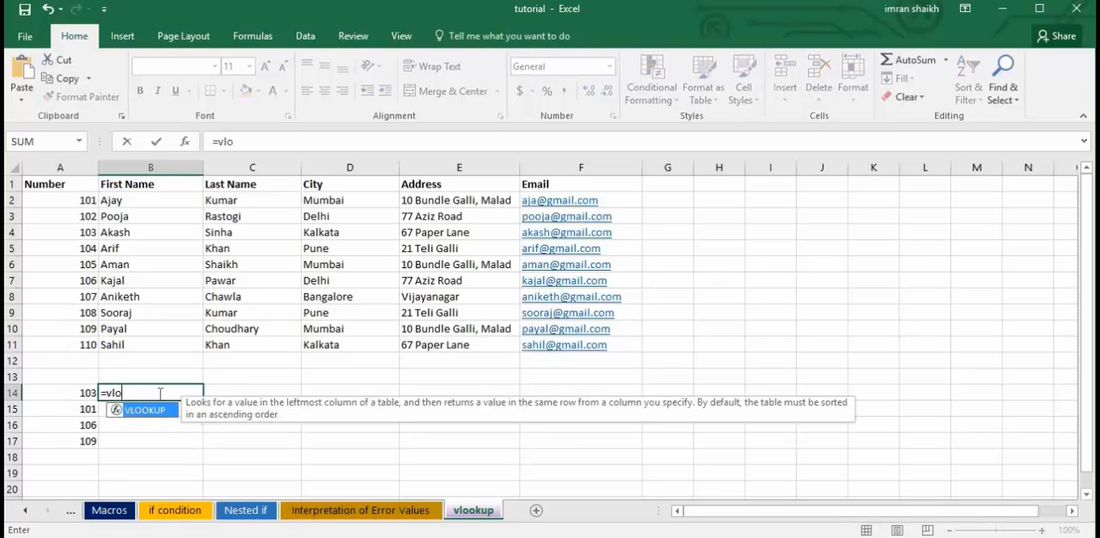
key("Tab")
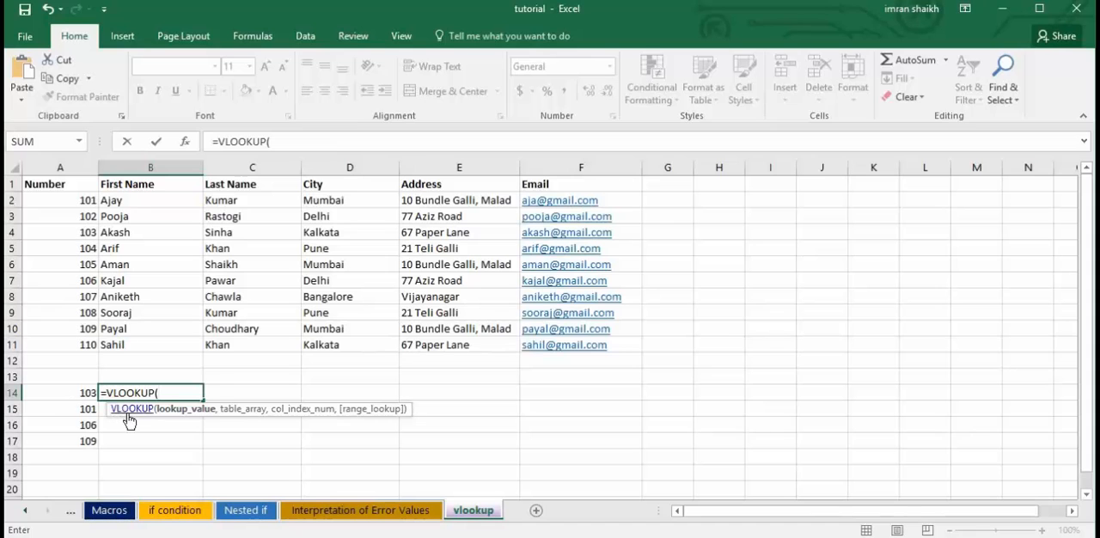
left_click(79, 394)
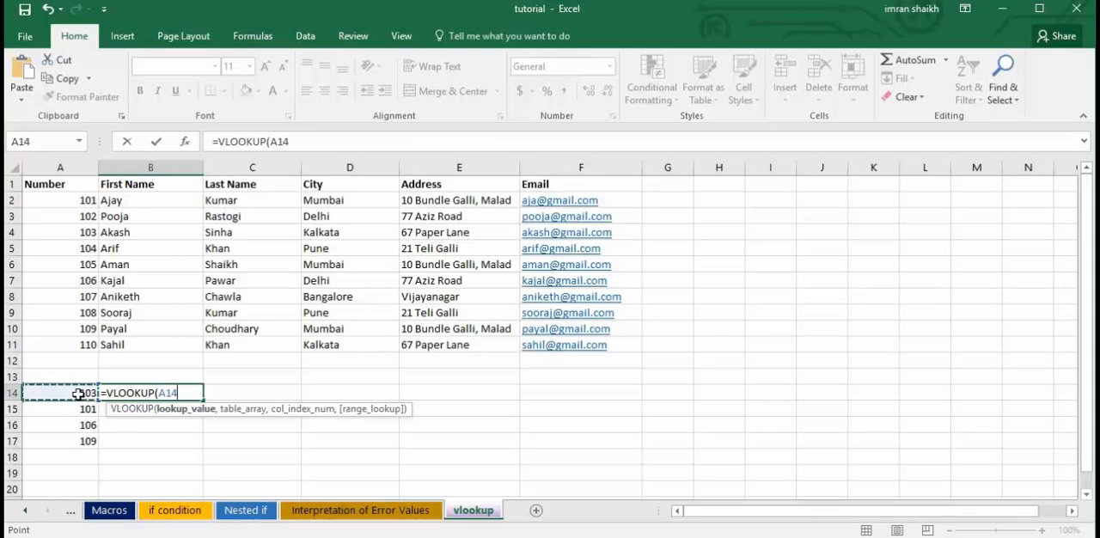
type(",")
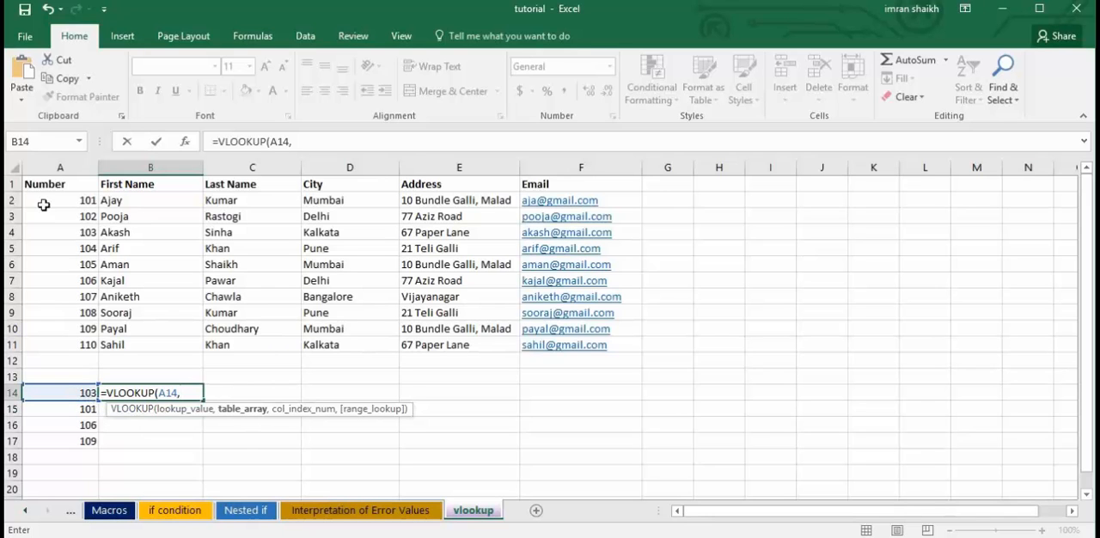
left_click_drag(37, 185, 573, 332)
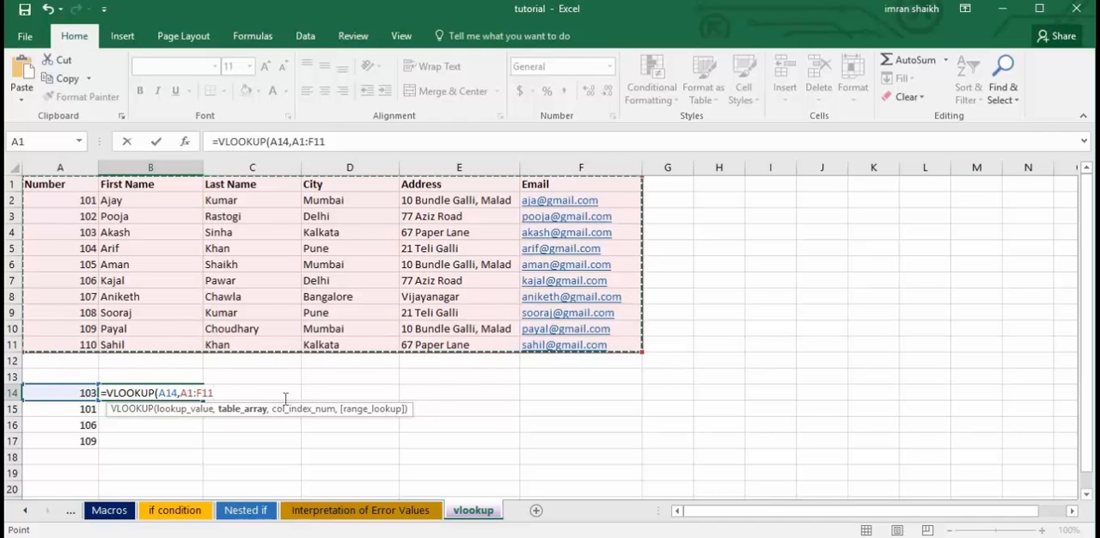
type(",2")
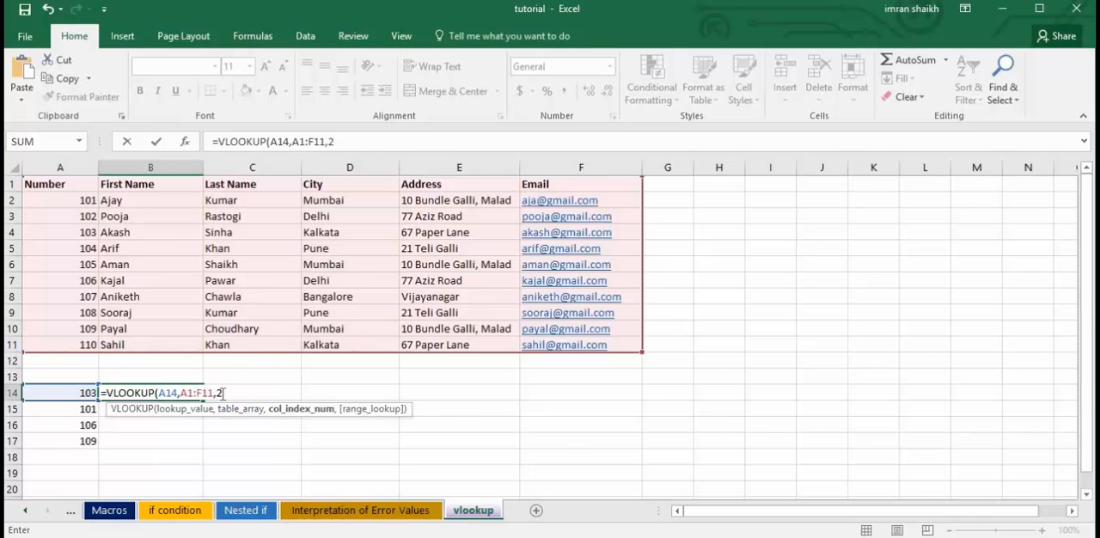
type(",")
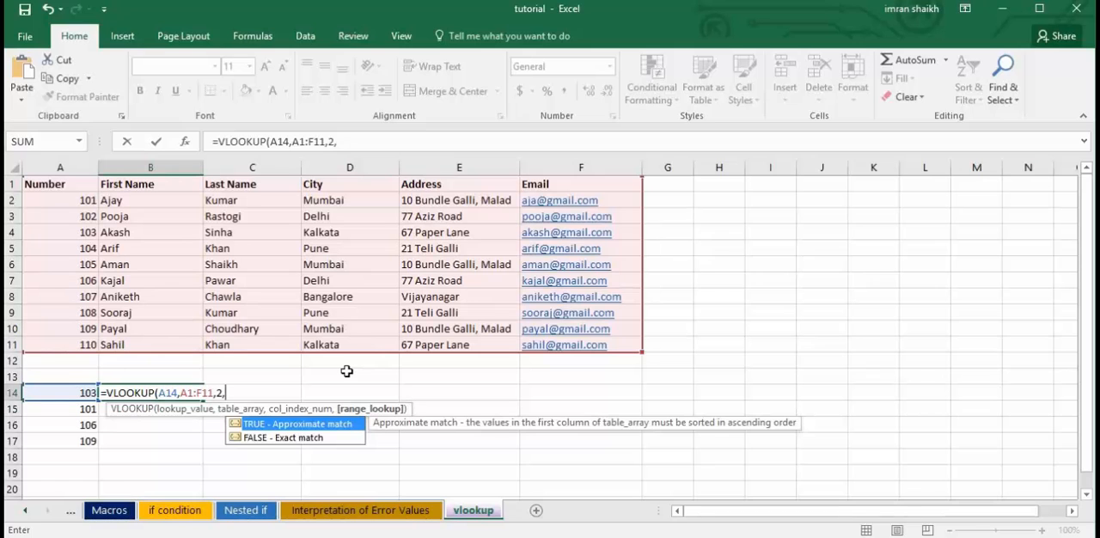
type("0)")
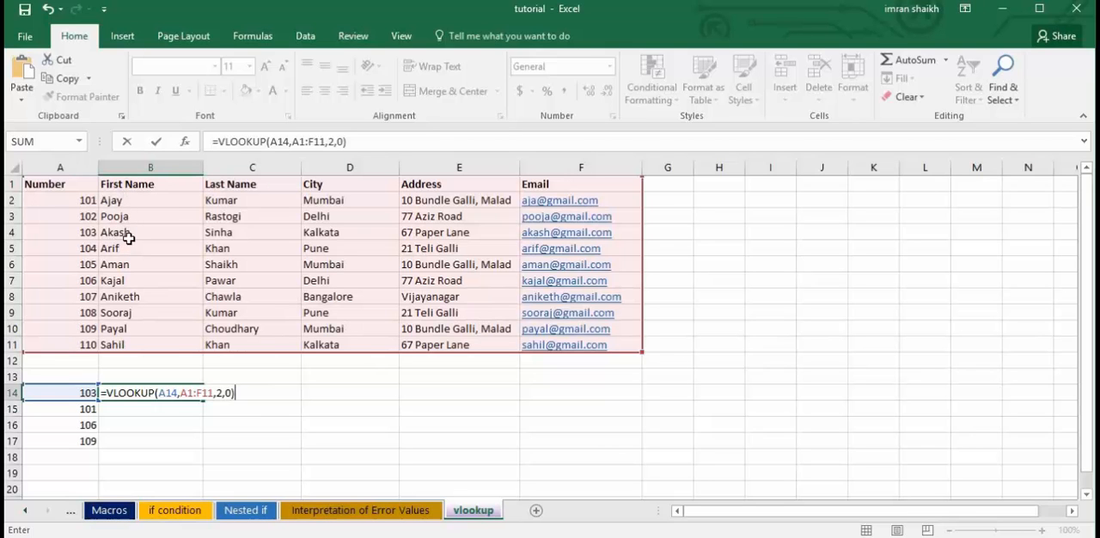
key("Return")
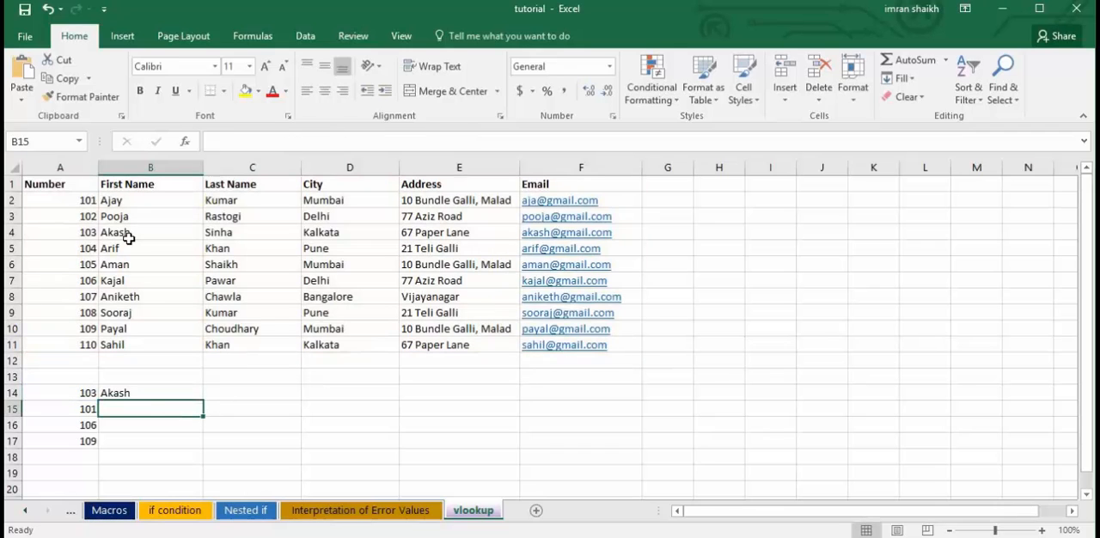
left_click(137, 392)
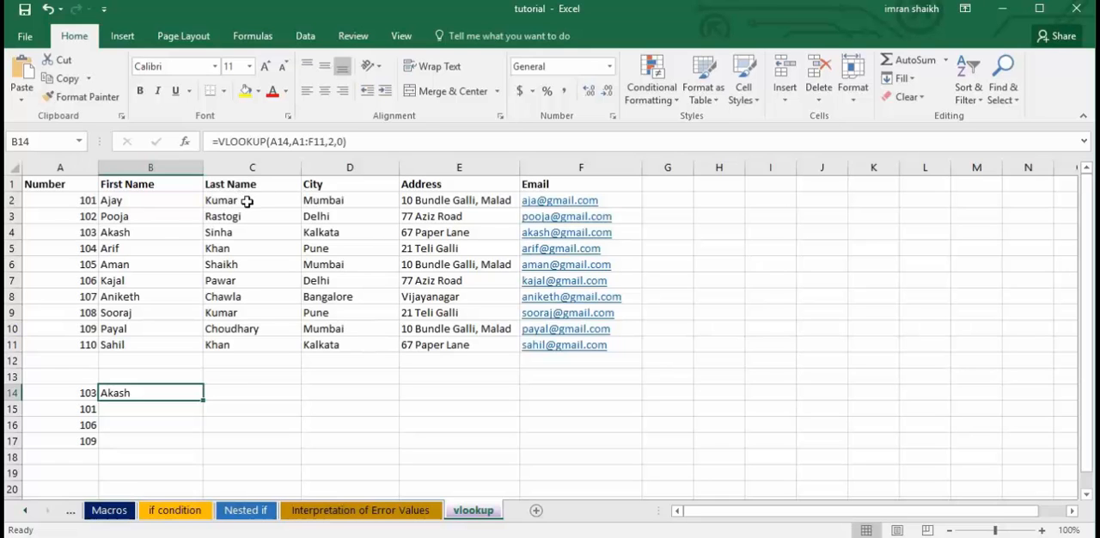
Enter a VLOOKUP of A14 in A1:F11 with column index 3 in C14 for the last name, and clear C14 again.
left_click(233, 388)
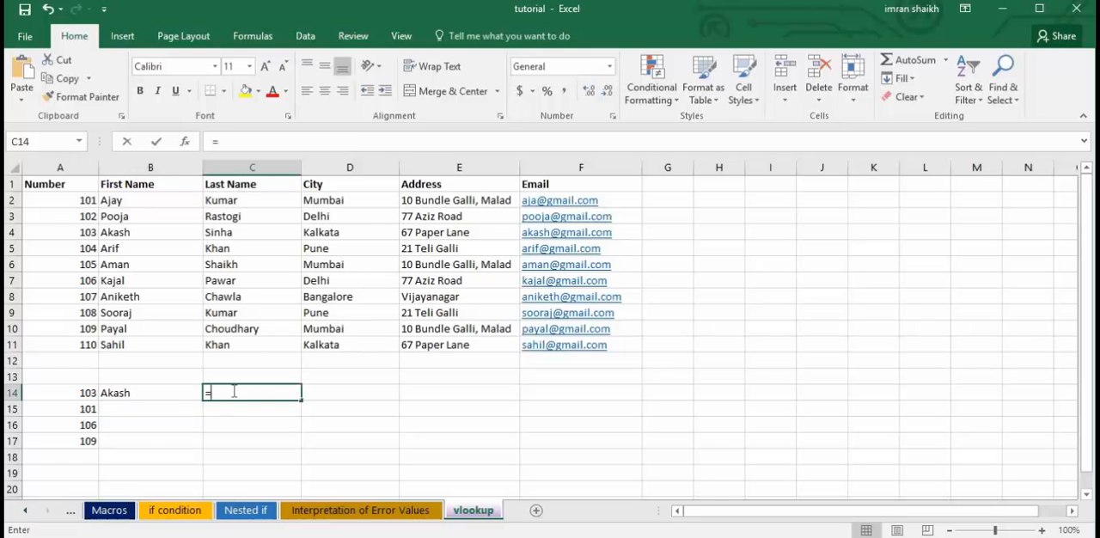
type("=vlo")
key("Tab")
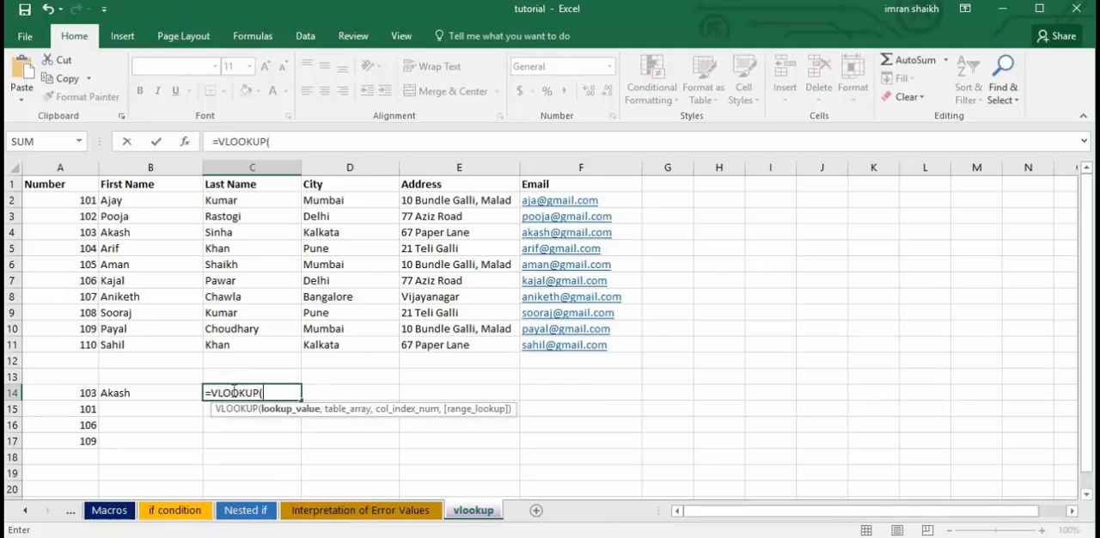
left_click(74, 394)
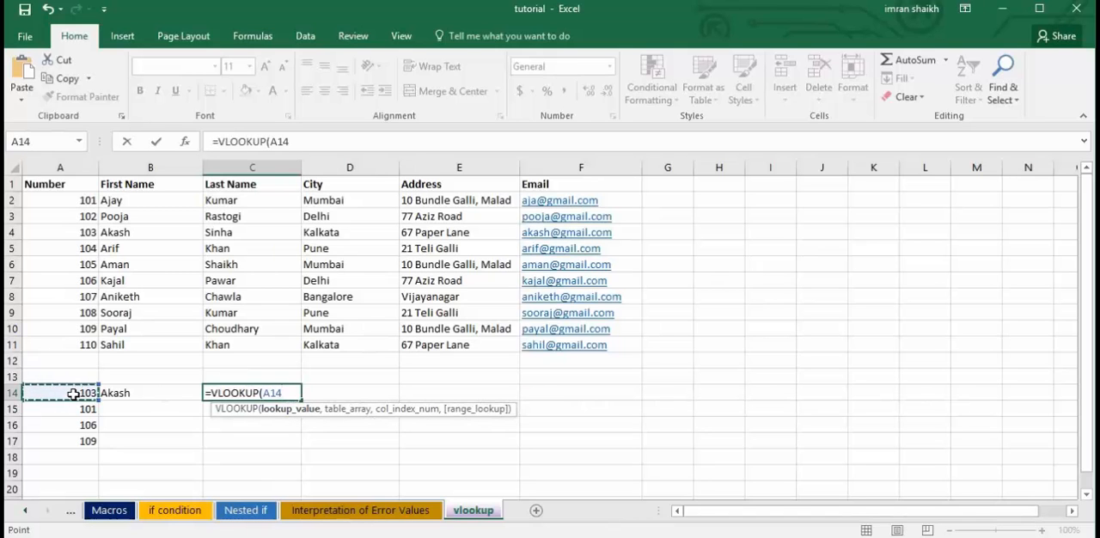
type(",")
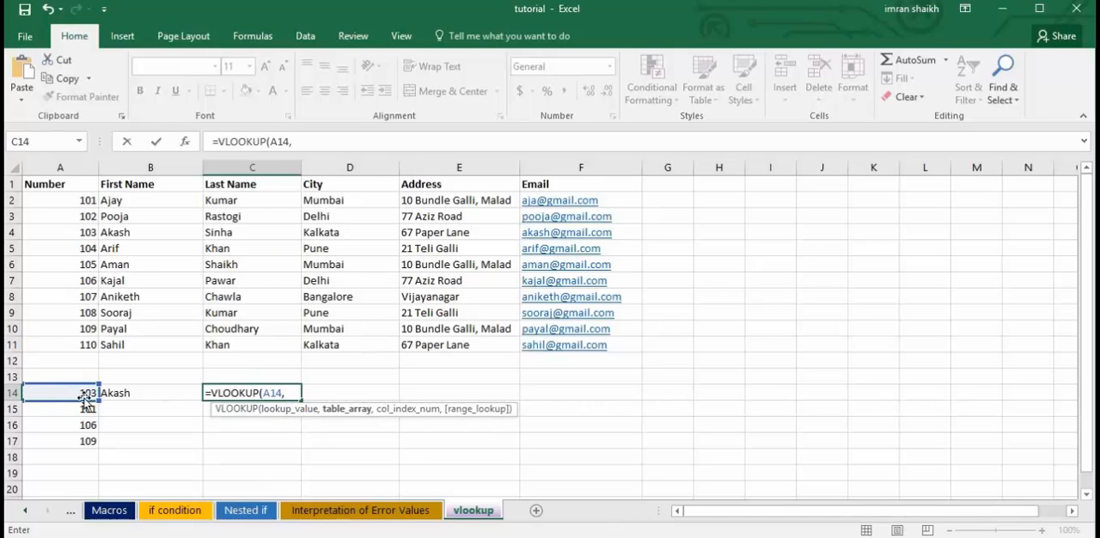
left_click(53, 184)
left_click_drag(110, 196, 580, 349)
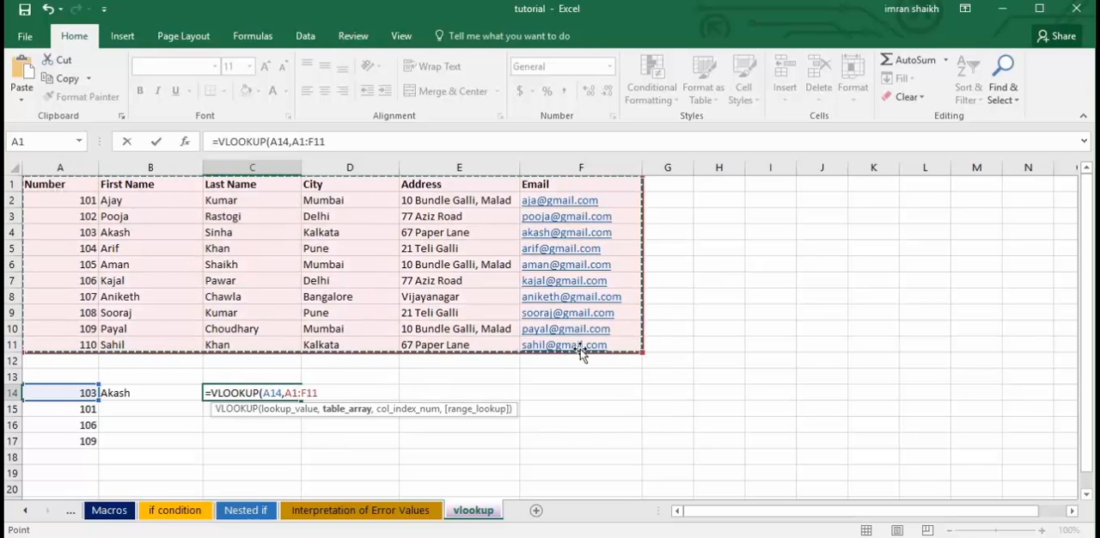
type(",")
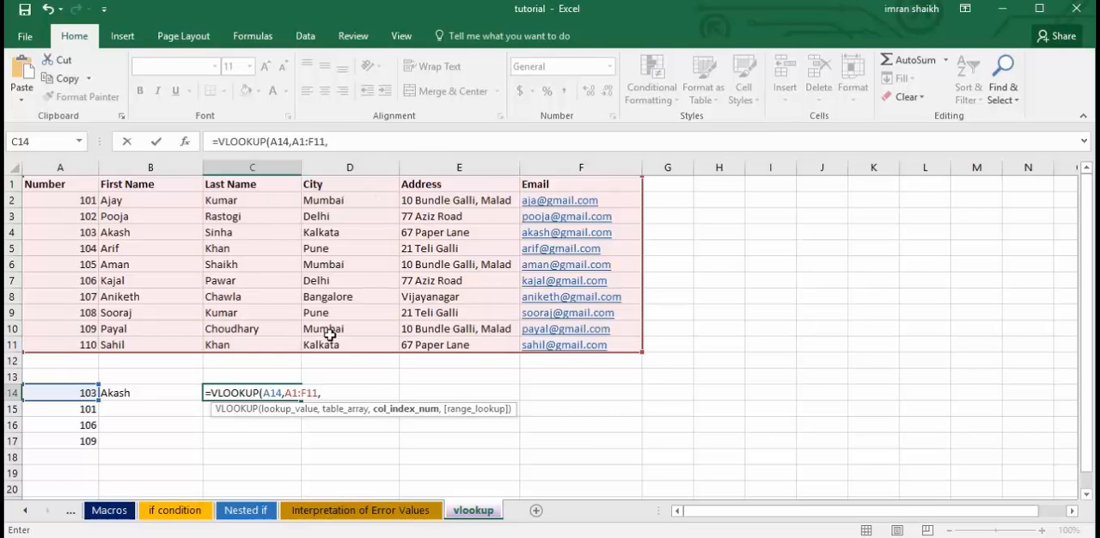
type("3")
key("Return")
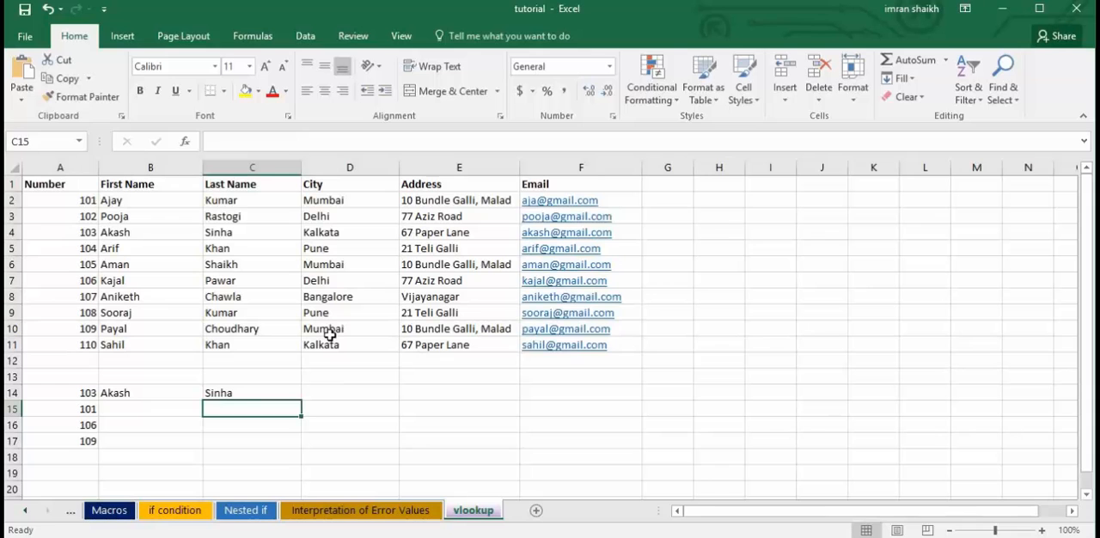
key("Up")
key("Delete")
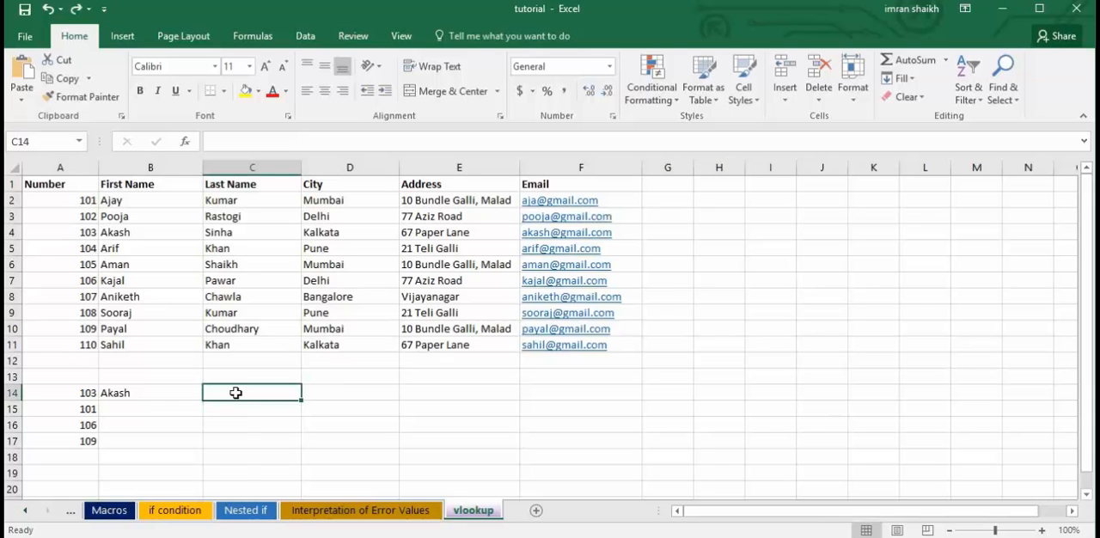
Enter =VLOOKUP(A14,A1:F11,3,0) in C14 to fetch the last name for the number in A14.
type("=vlo")
key("Tab")
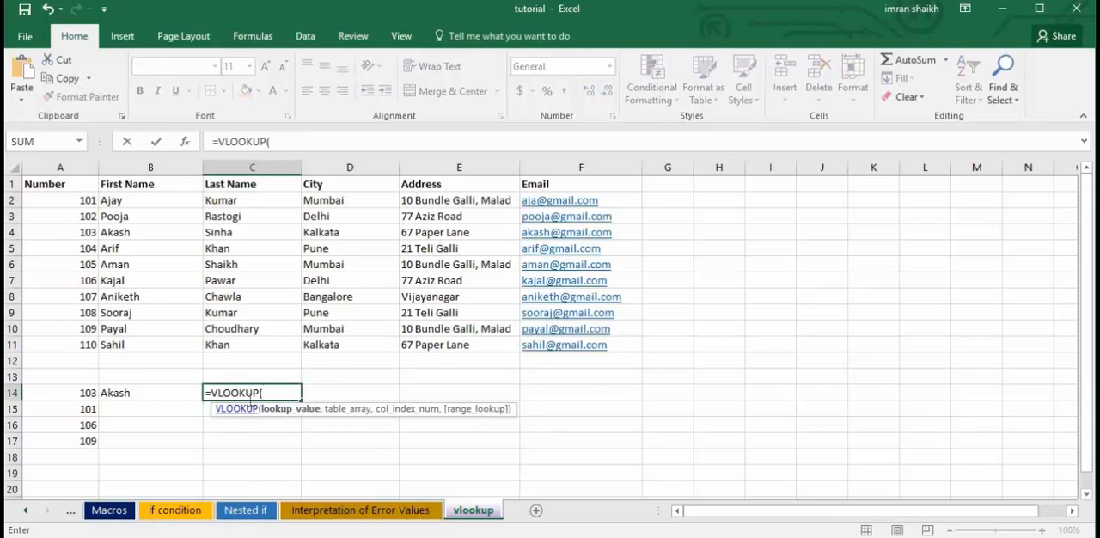
left_click(86, 393)
type(",")
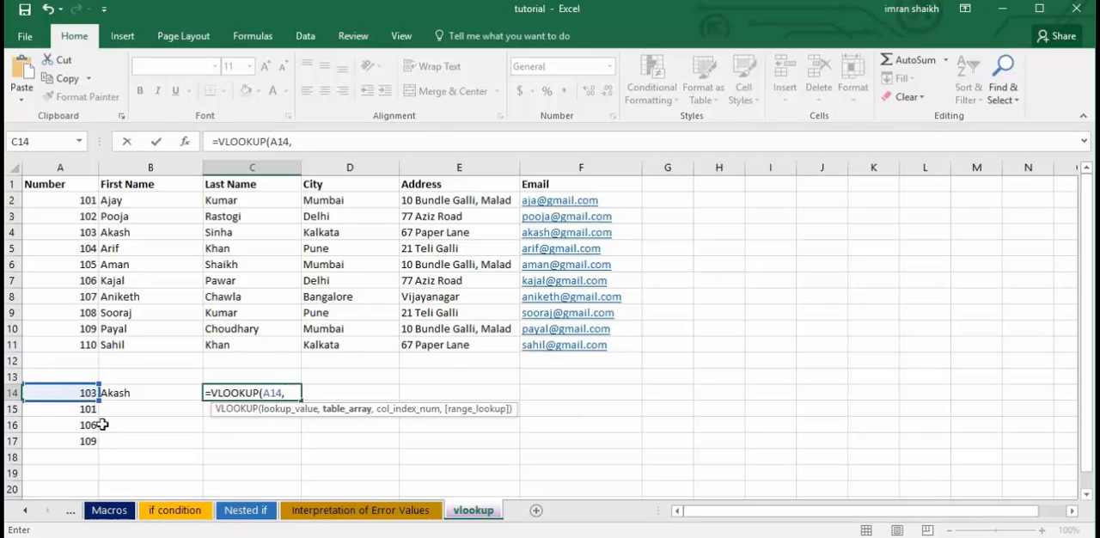
left_click_drag(54, 186, 610, 356)
type(",")
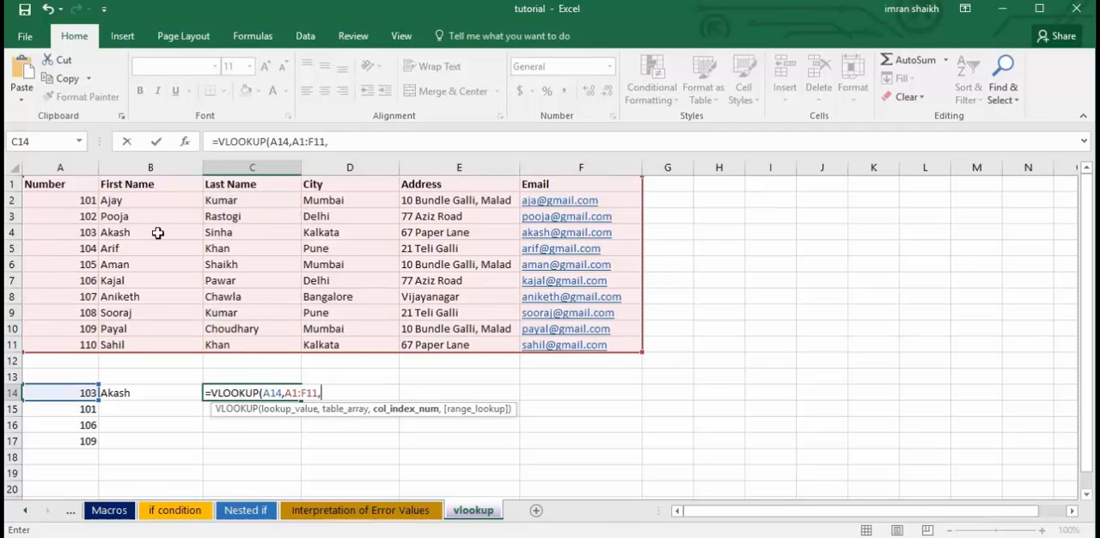
type("3")
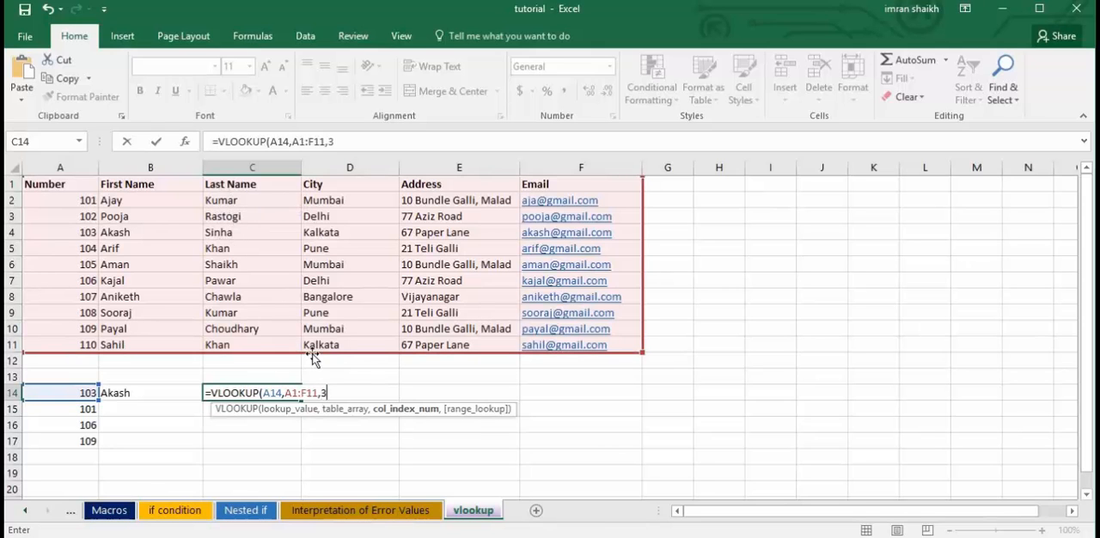
type(",0")
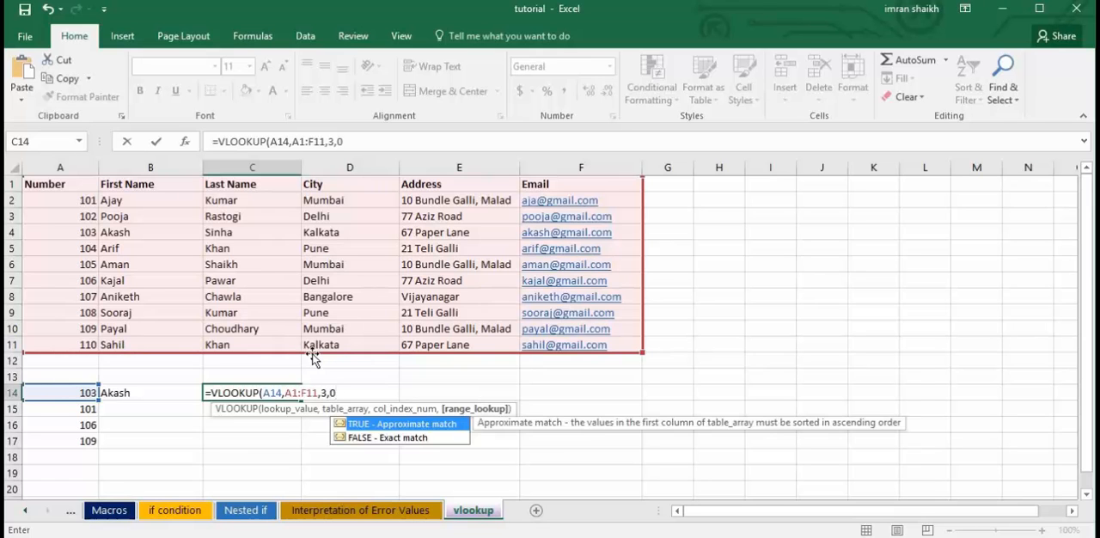
type(")")
key("Return")
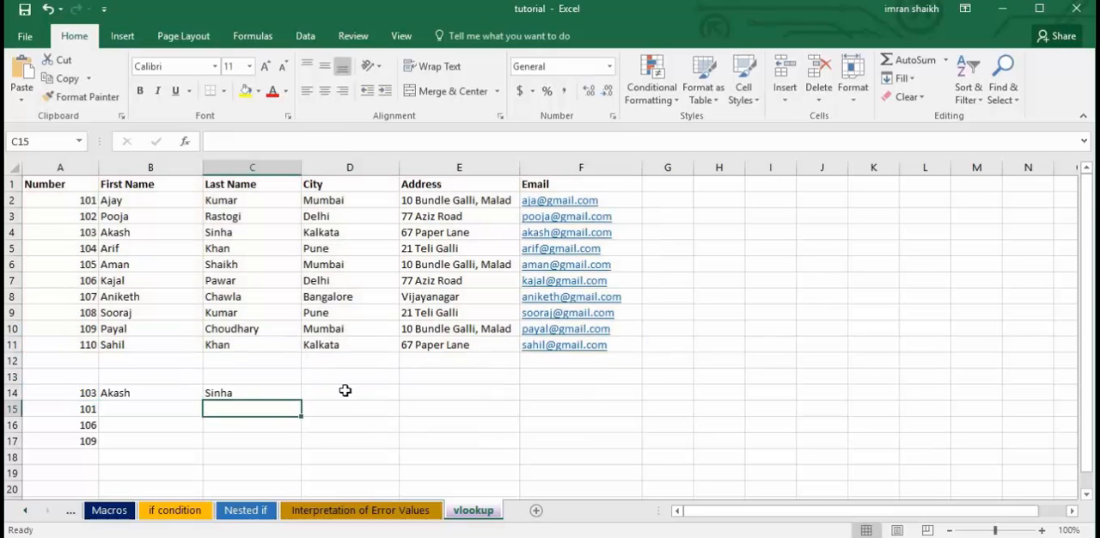
Enter =VLOOKUP(A14,A1:F11,4,0) in D14 to fetch the city for the number in A14, and reselect D14.
left_click(349, 392)
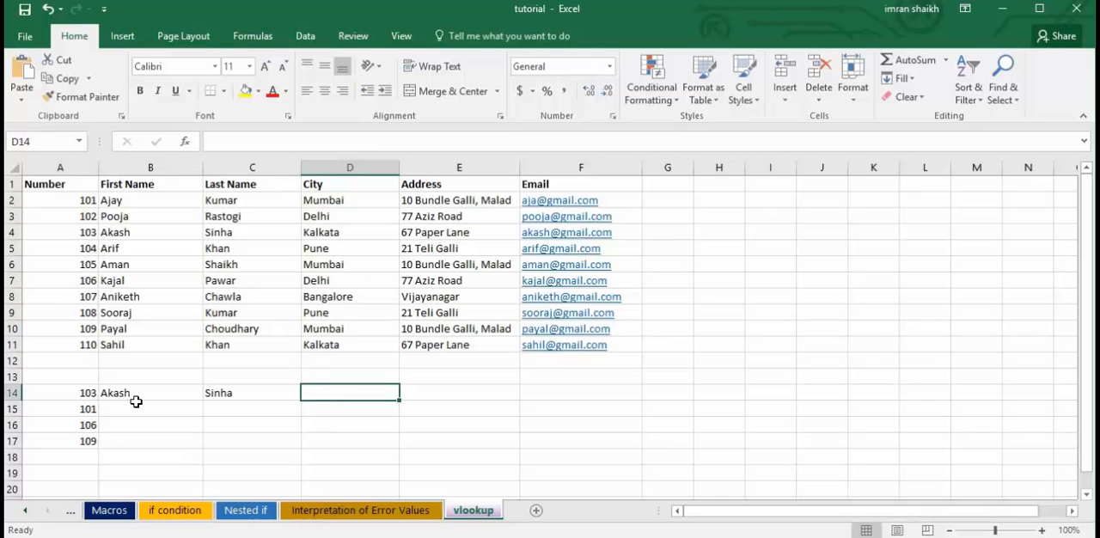
type("=vl")
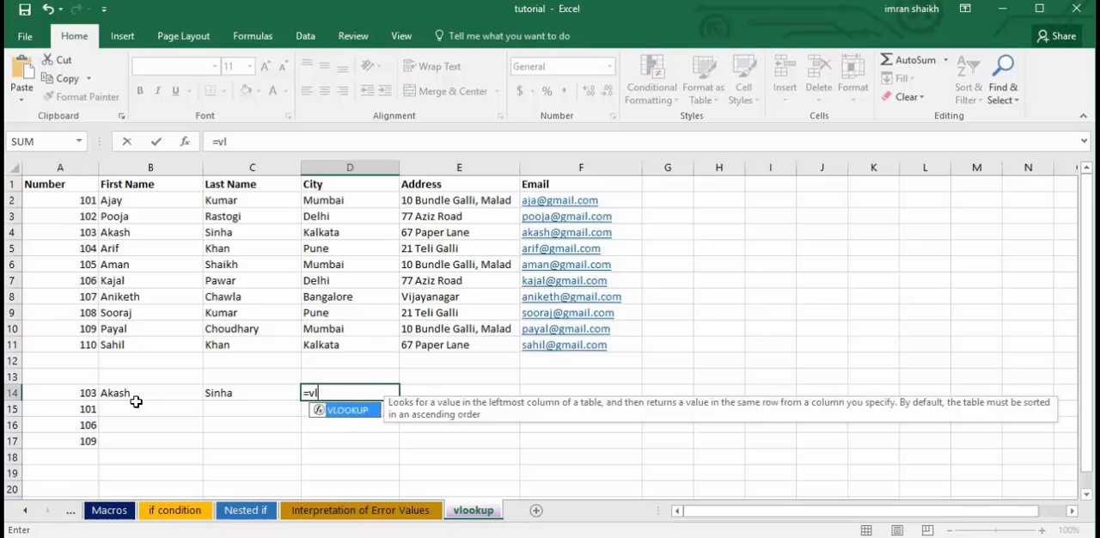
key("Tab")
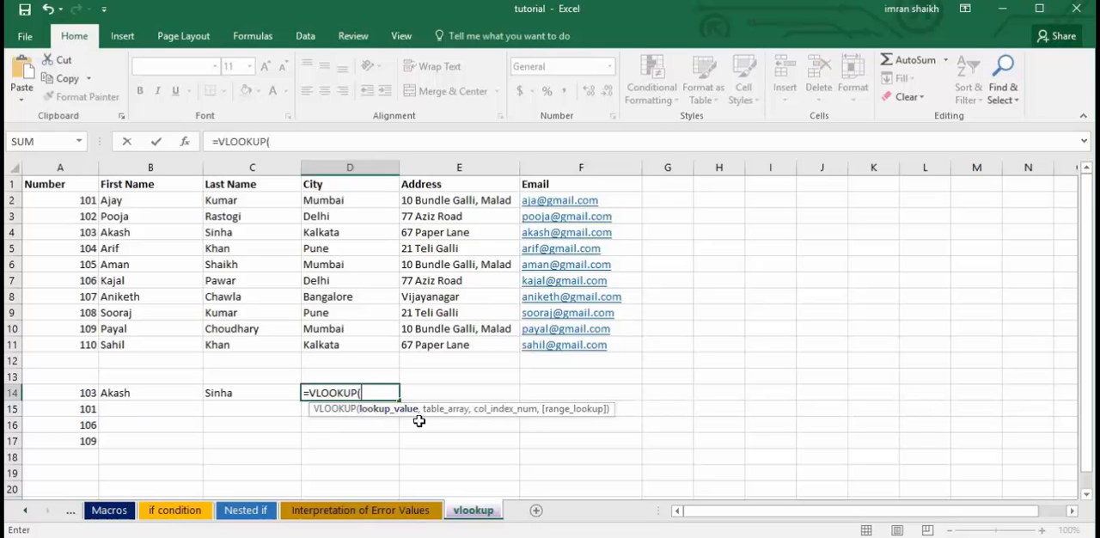
left_click(77, 394)
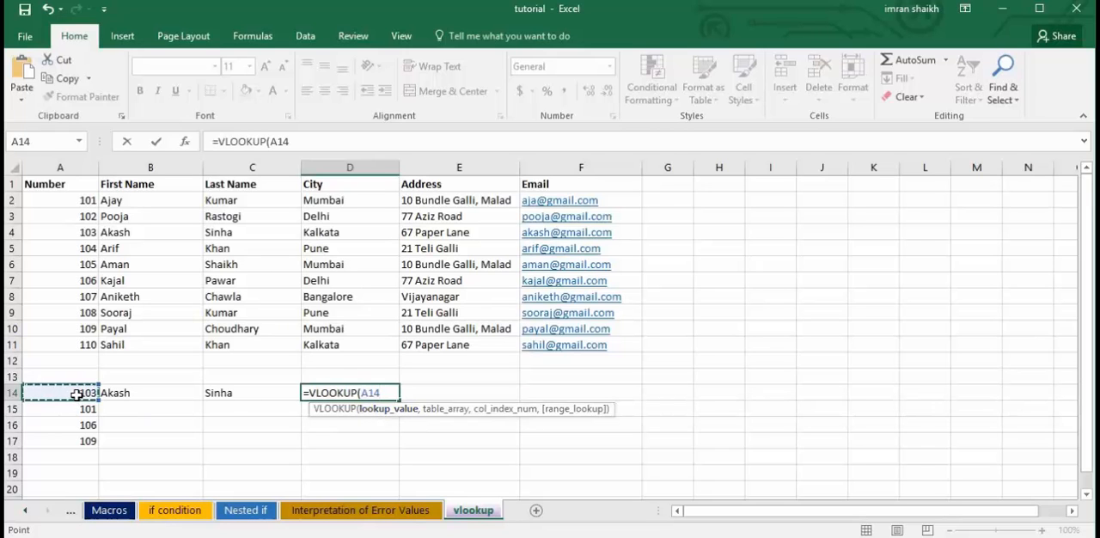
type(",")
left_click_drag(50, 184, 589, 338)
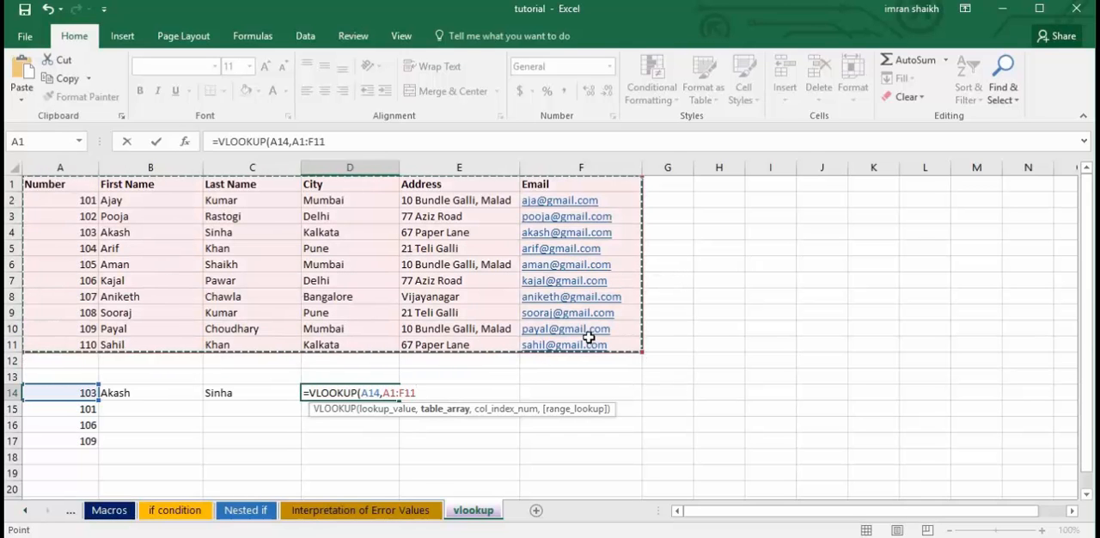
type(",")
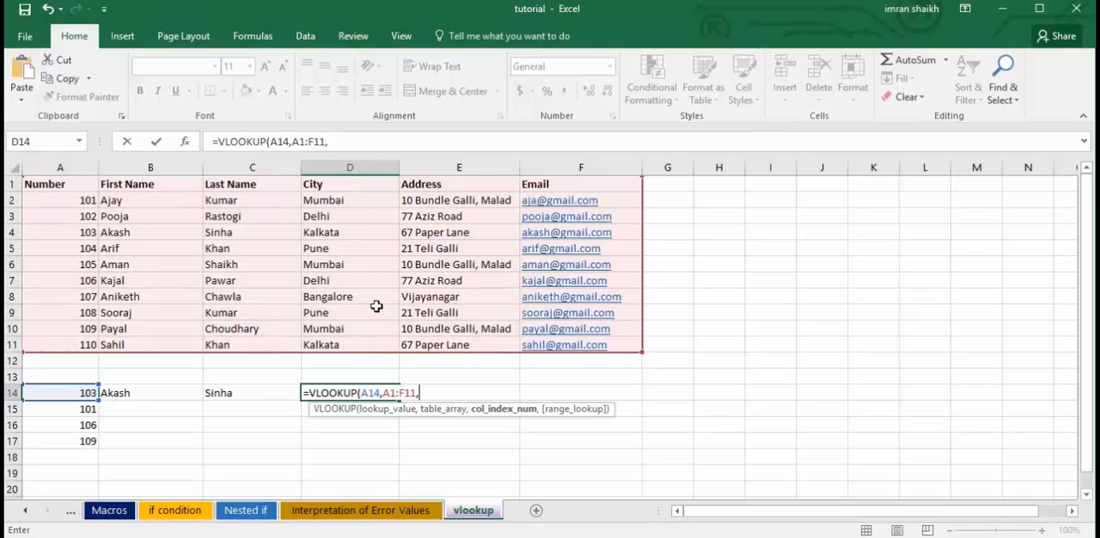
type("4,0")
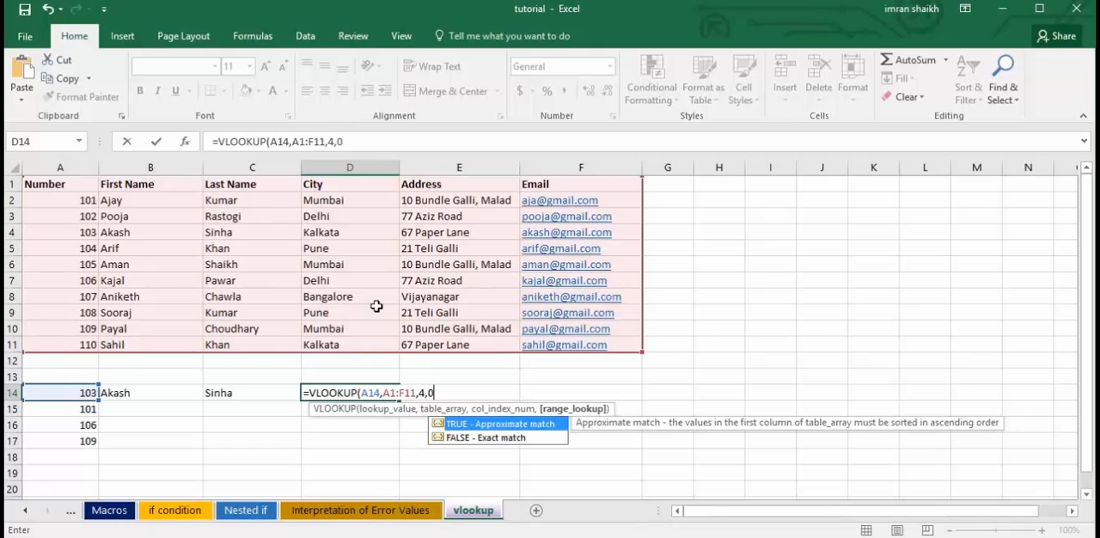
type(")")
key("Return")
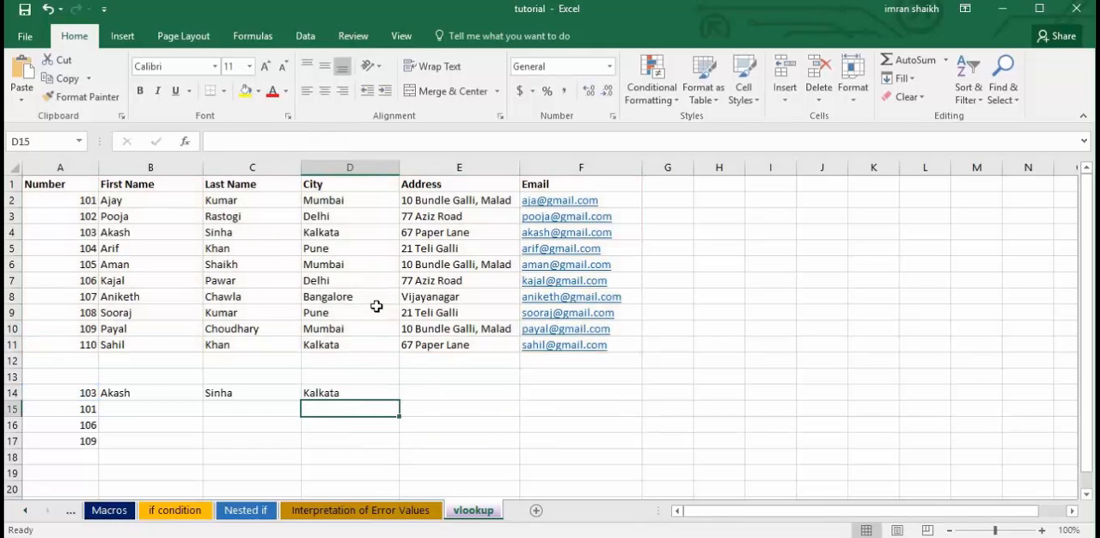
left_click(353, 395)
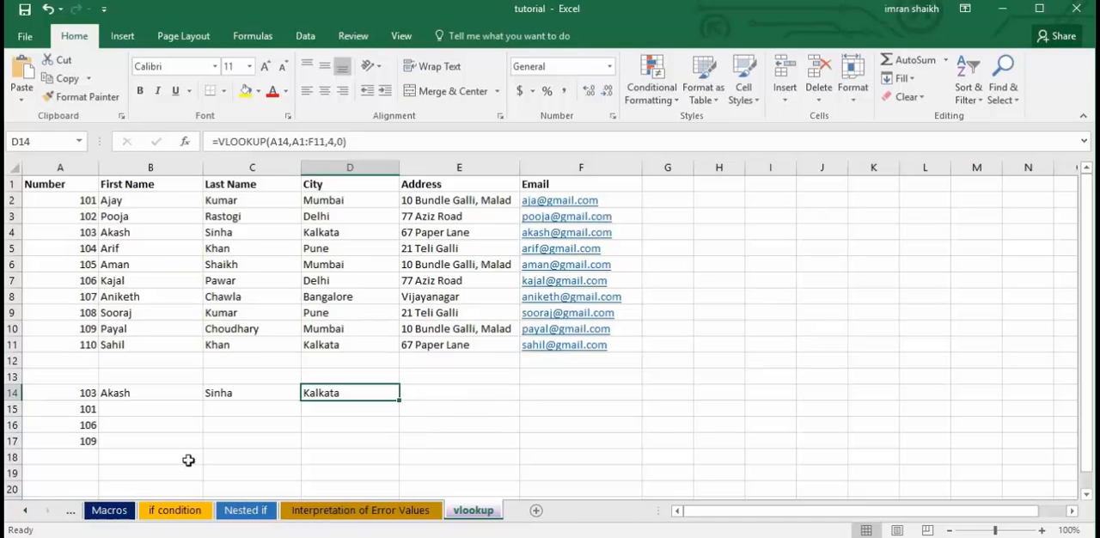
left_click(340, 400)
Clear the lookup formulas from C14:D14 and from B14.
left_click_drag(240, 391, 346, 392)
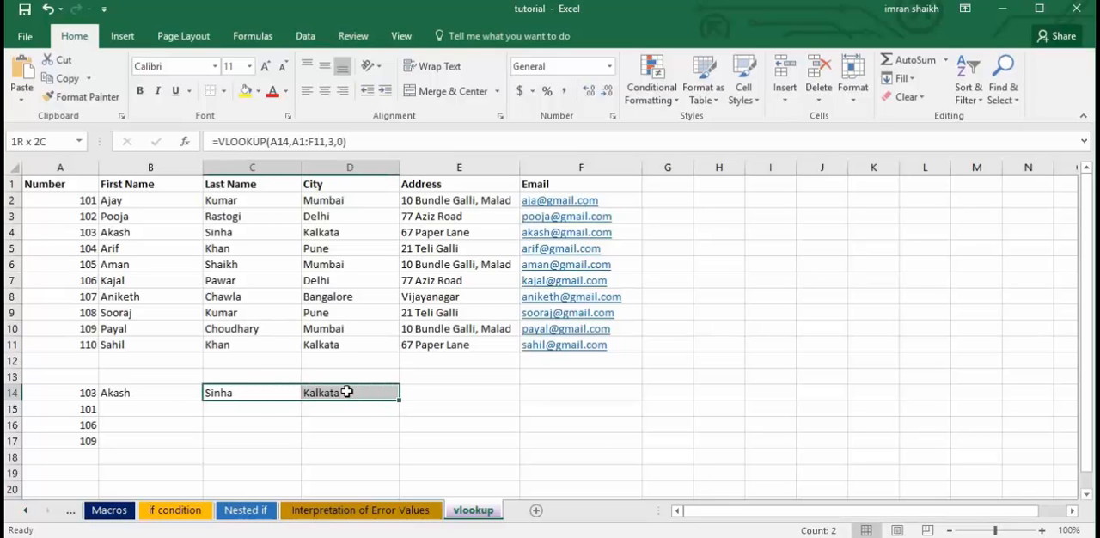
key("Delete")
left_click(155, 396)
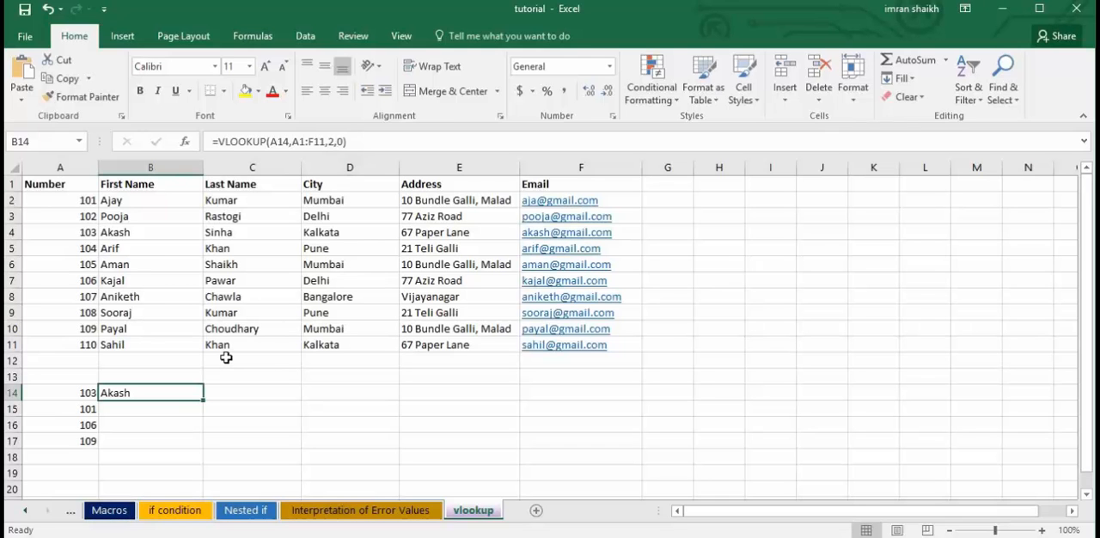
key("Delete")
Begin a VLOOKUP formula in B14 with A14 as the lookup value and A1:F11 as the table array.
type("=vloo")
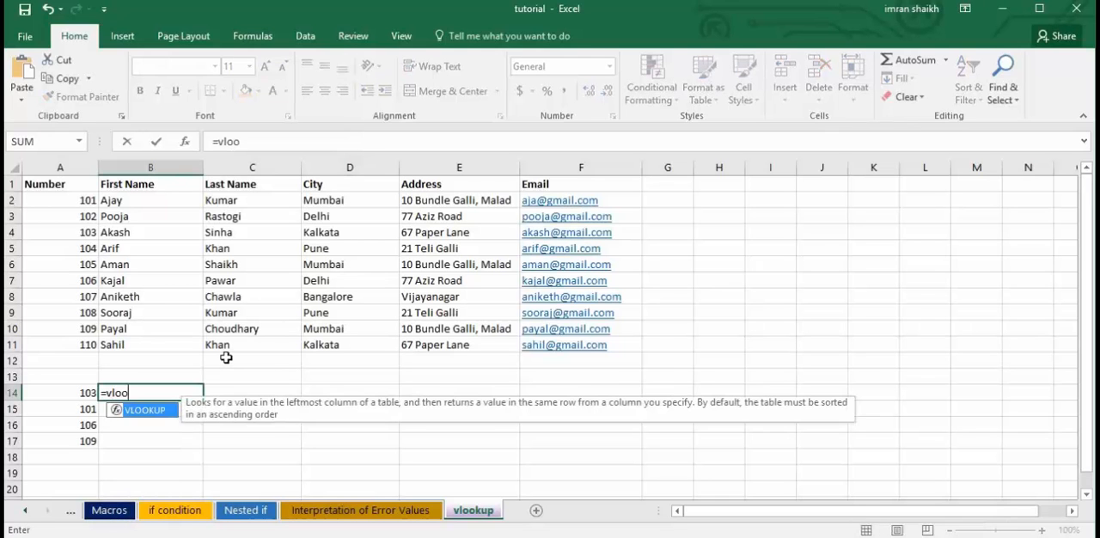
key("Tab")
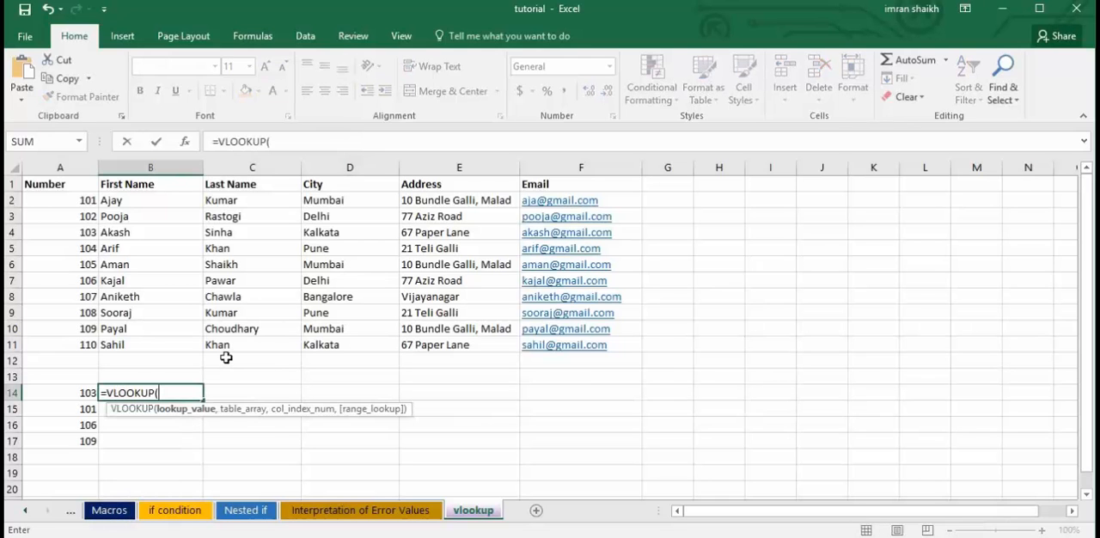
left_click(80, 394)
type(",")
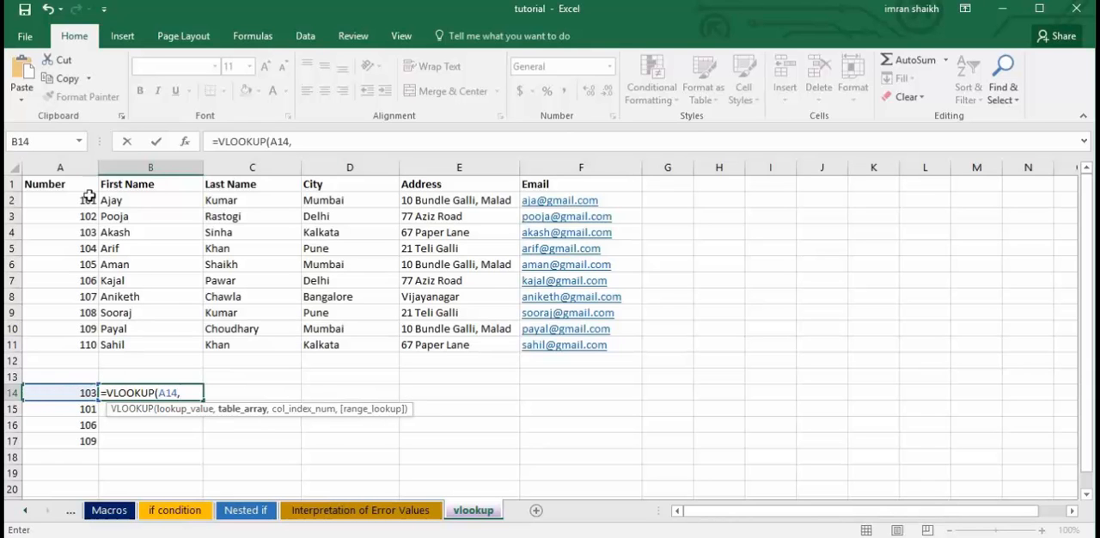
left_click_drag(54, 183, 606, 343)
type(",")
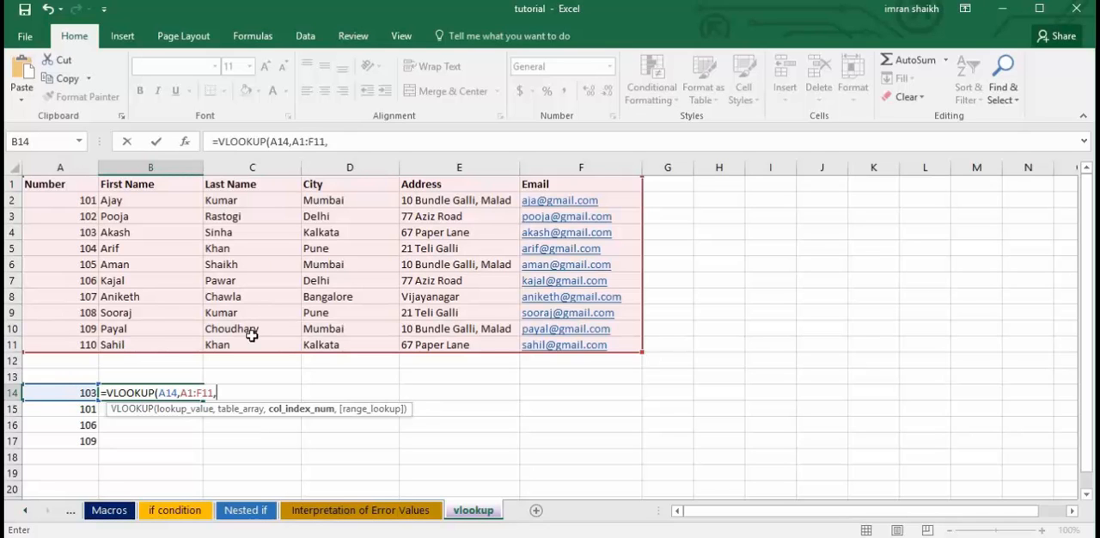
Complete the B14 formula with COLUMN(B8) as the column index and 0 for an exact match, and enter it.
type("col")
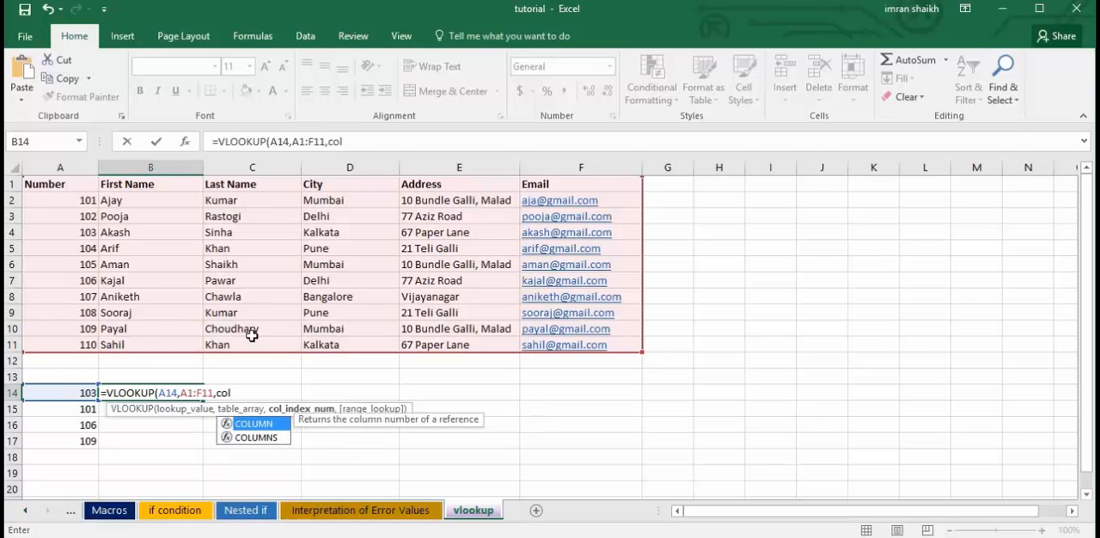
key("Tab")
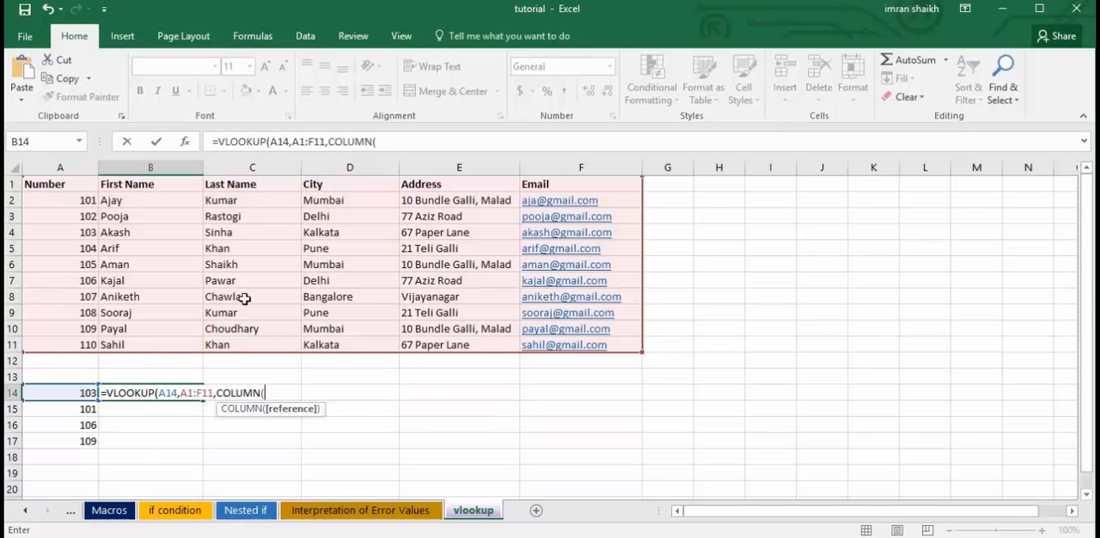
left_click(135, 219)
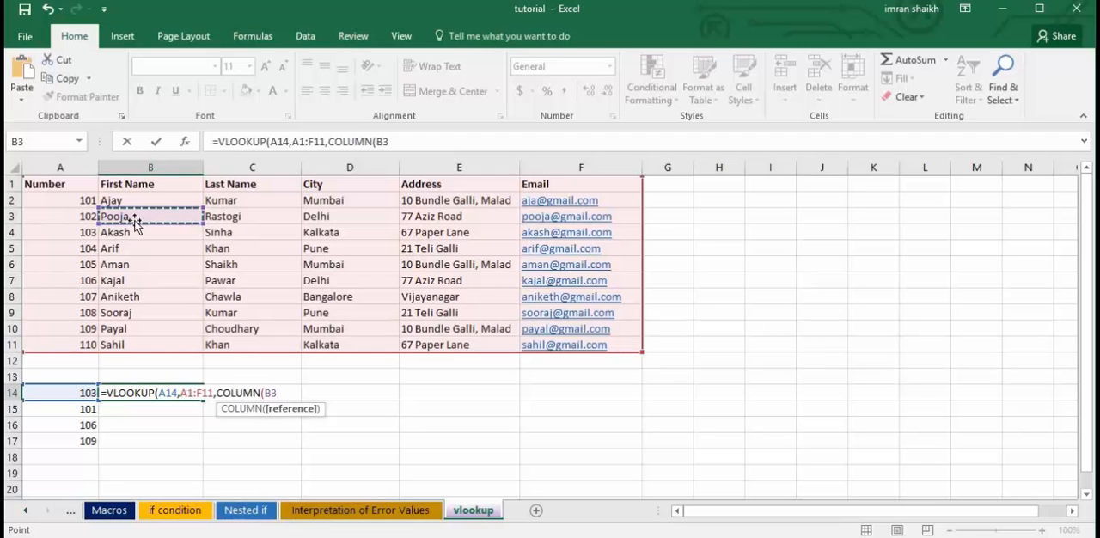
left_click(131, 264)
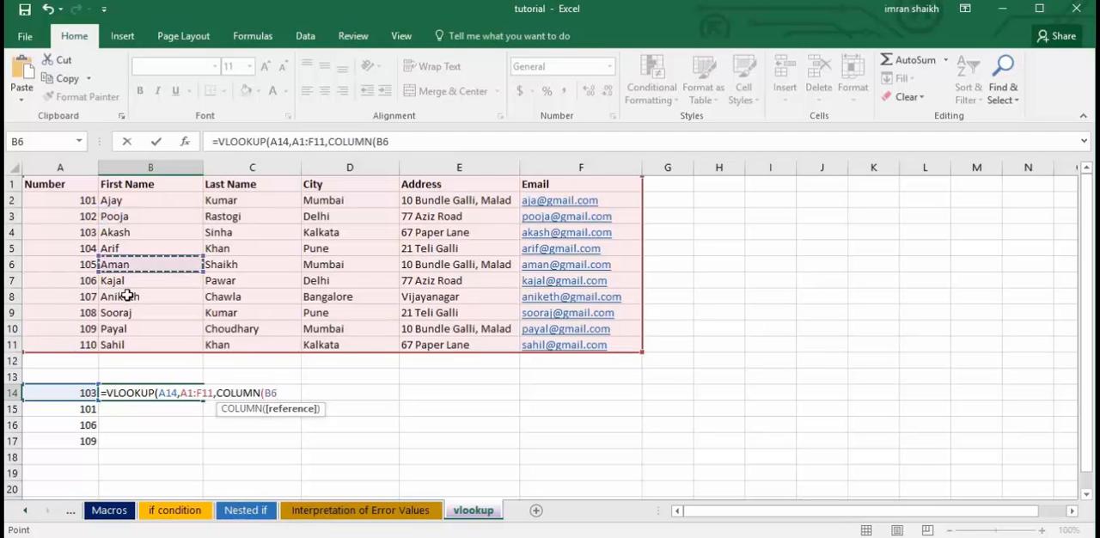
left_click(129, 295)
type(")")
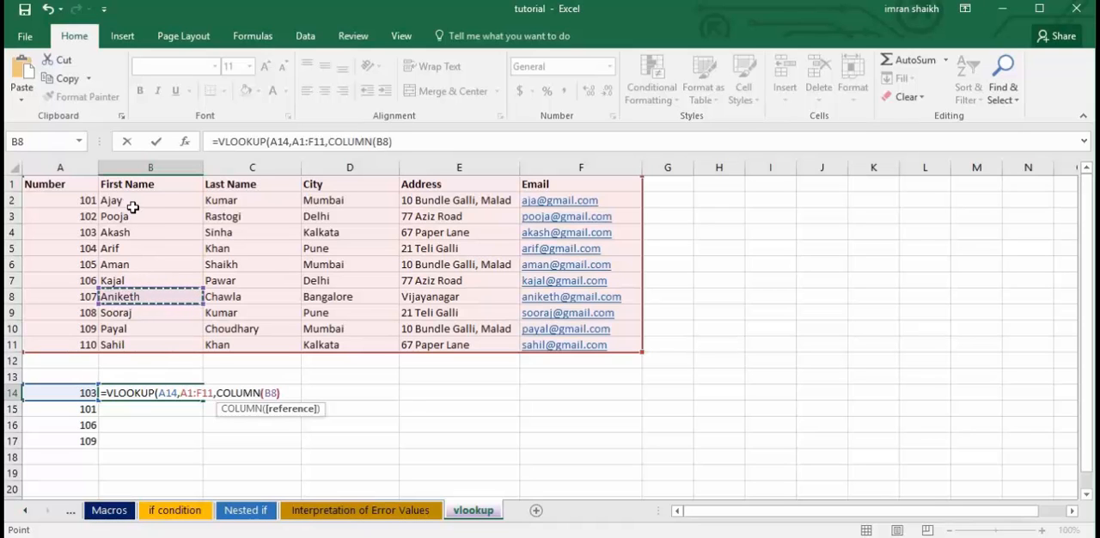
type(",")
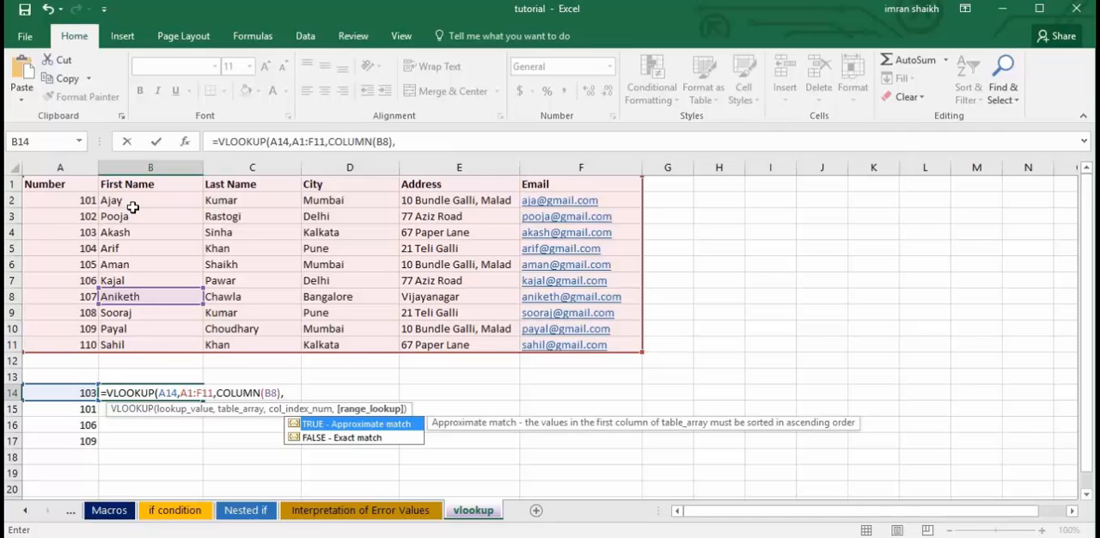
type("0)")
key("Return")
Try filling the B14 formula across to F14, and undo the fill.
left_click(150, 392)
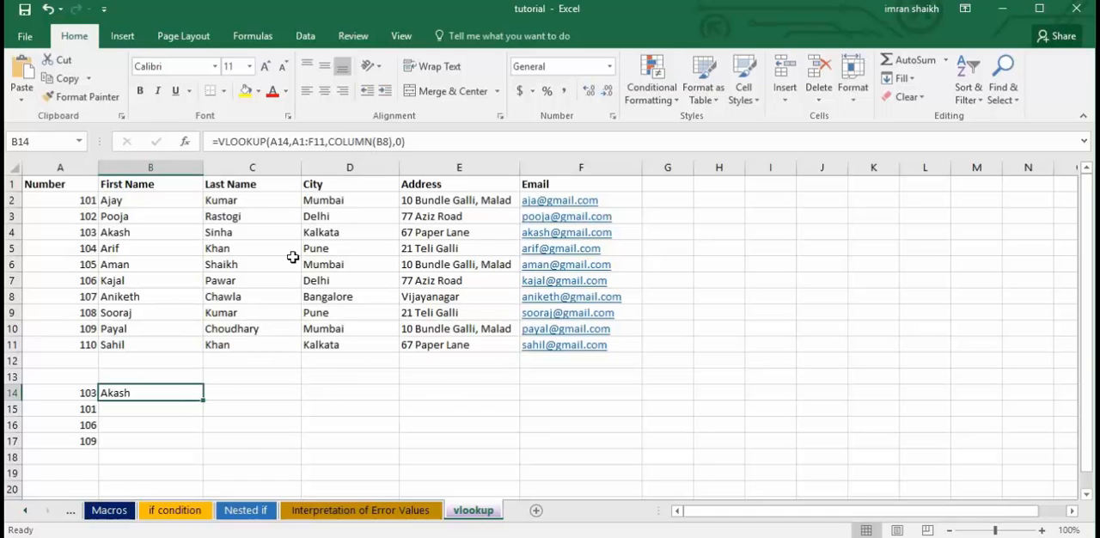
left_click(204, 401)
left_click_drag(203, 402, 604, 395)
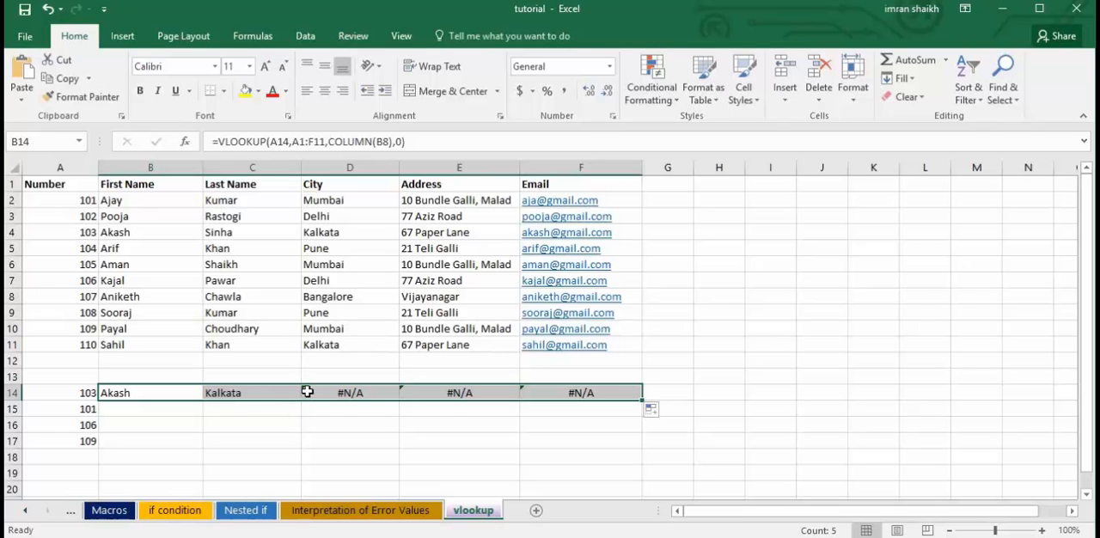
key("ctrl+z")
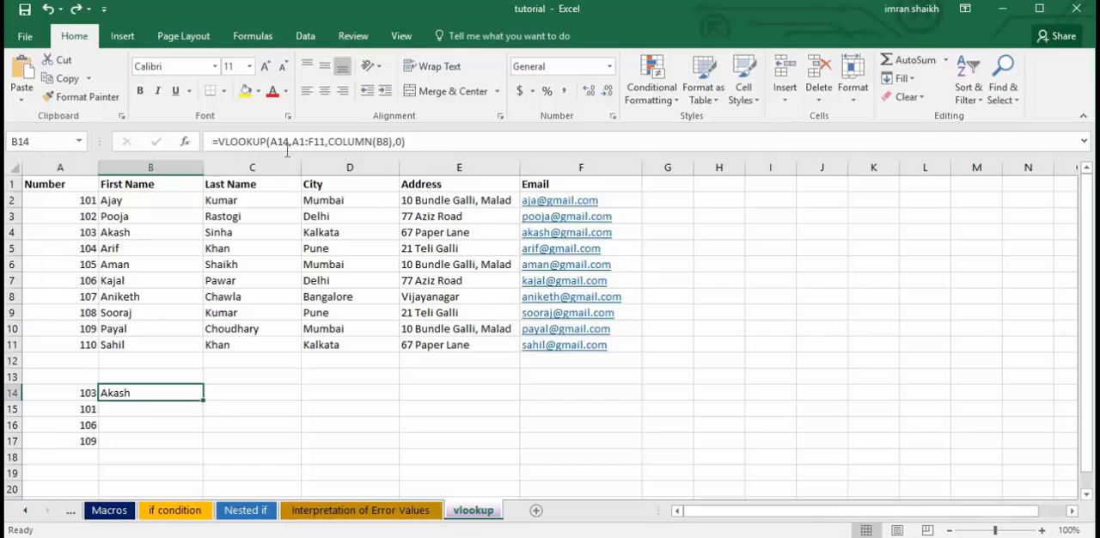
Change the B14 lookup value to $A14 and lock its table array as $A$1:$F$11.
left_click(271, 141)
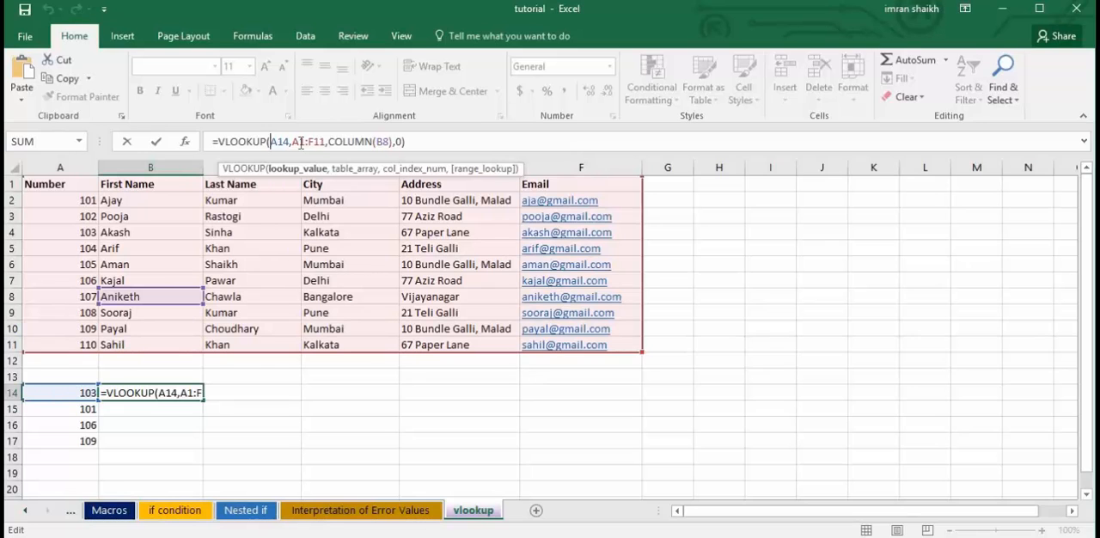
type("$")
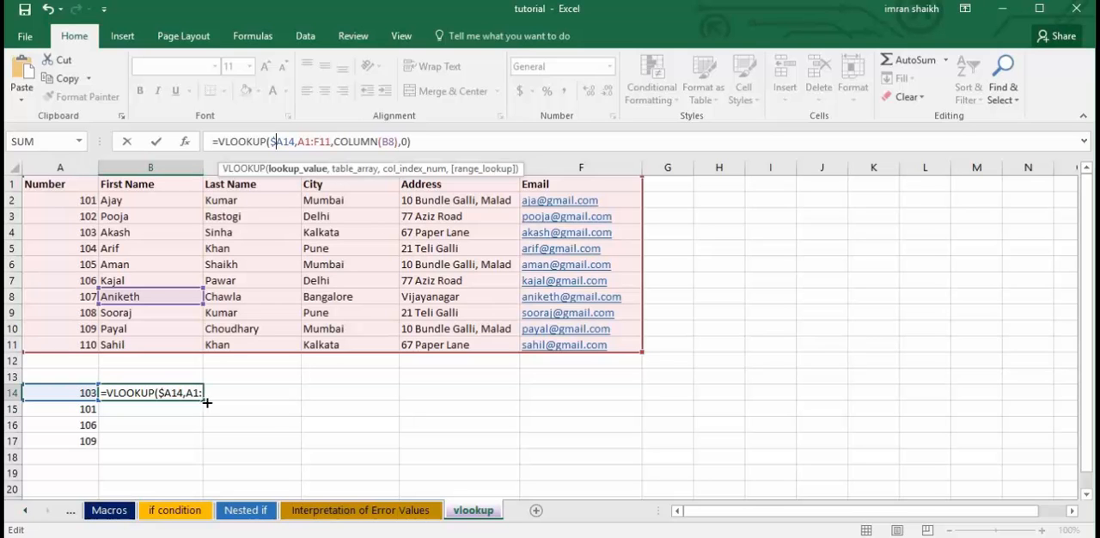
left_click_drag(298, 141, 332, 141)
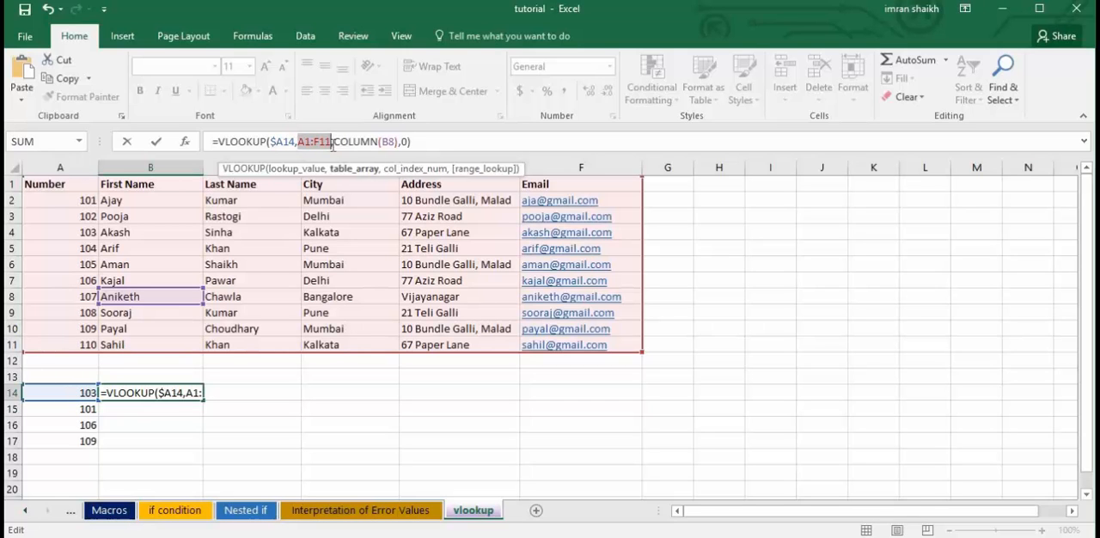
key("F4")
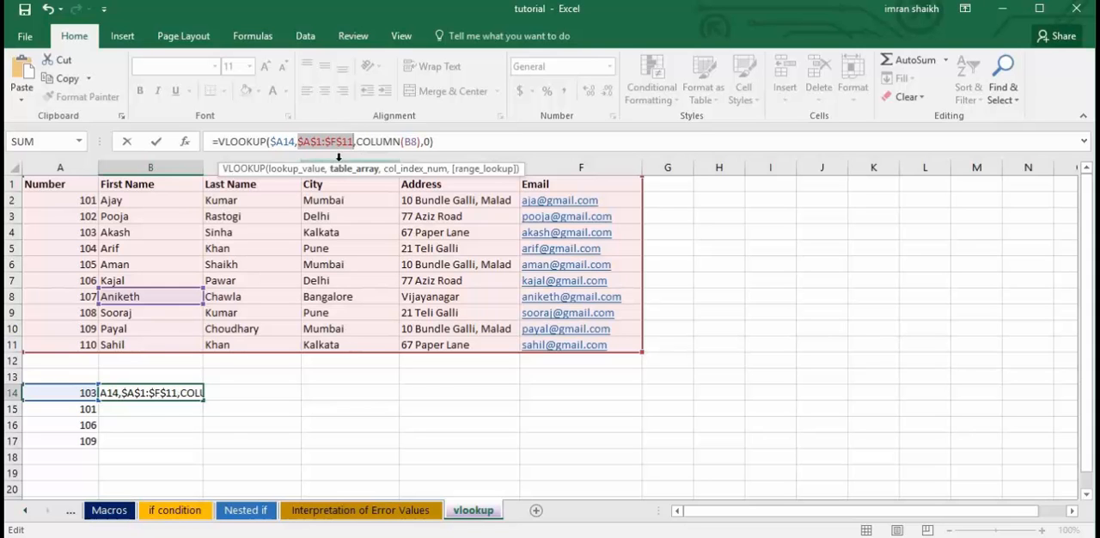
key("Return")
Fill the B14 formula across to F14 and down through row 17.
left_click(168, 396)
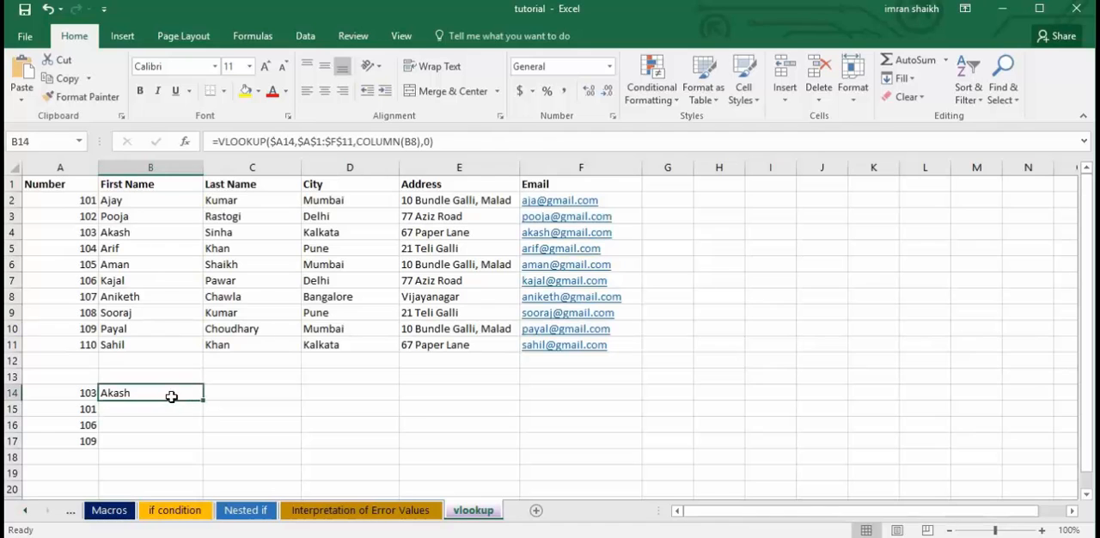
left_click_drag(203, 400, 594, 396)
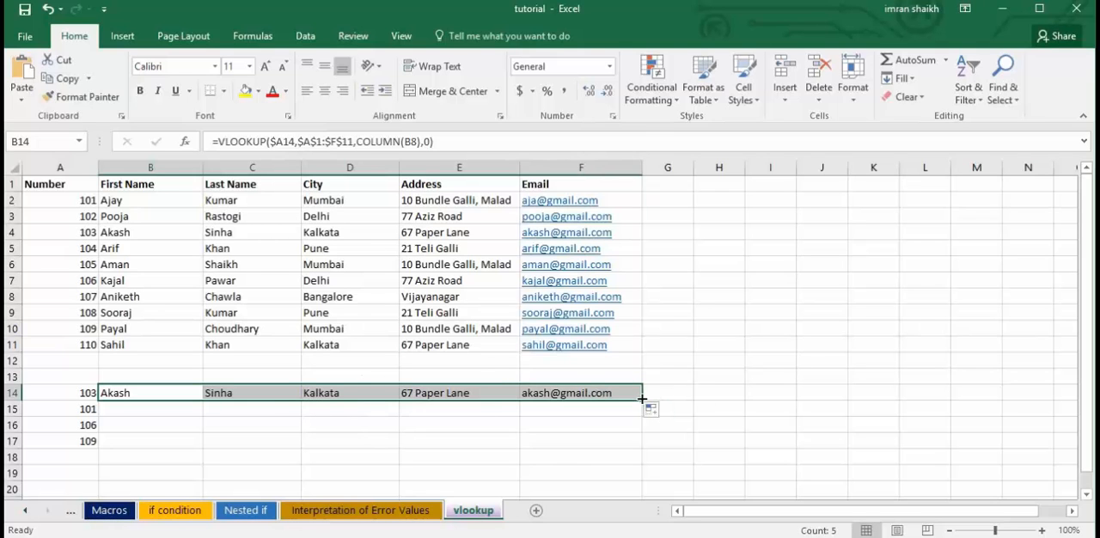
left_click_drag(643, 401, 636, 452)
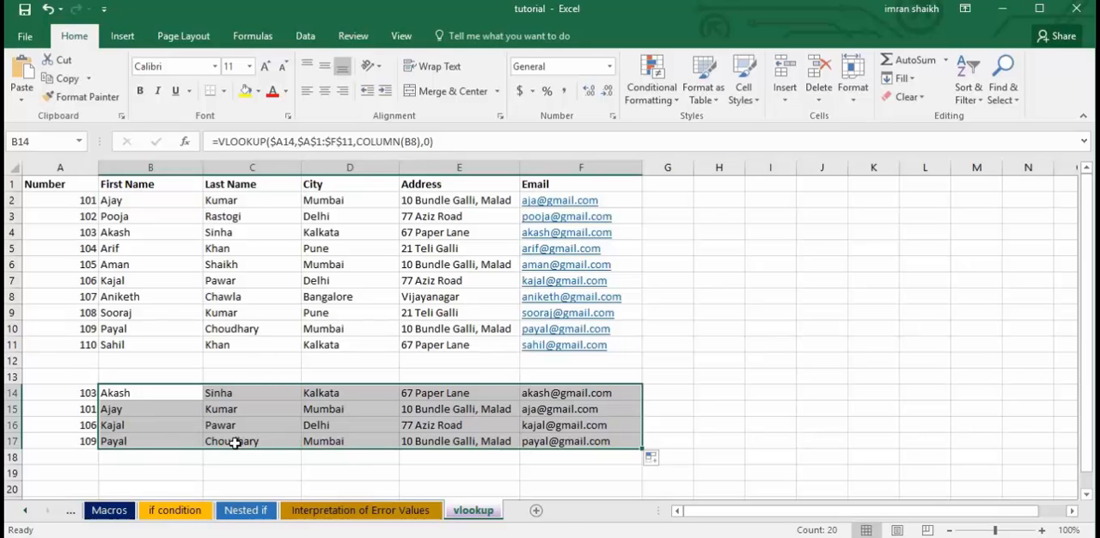
Check the filled formulas in B16 and B14, and clear the lookup formulas from B14:F17.
left_click(123, 424)
left_click(123, 424)
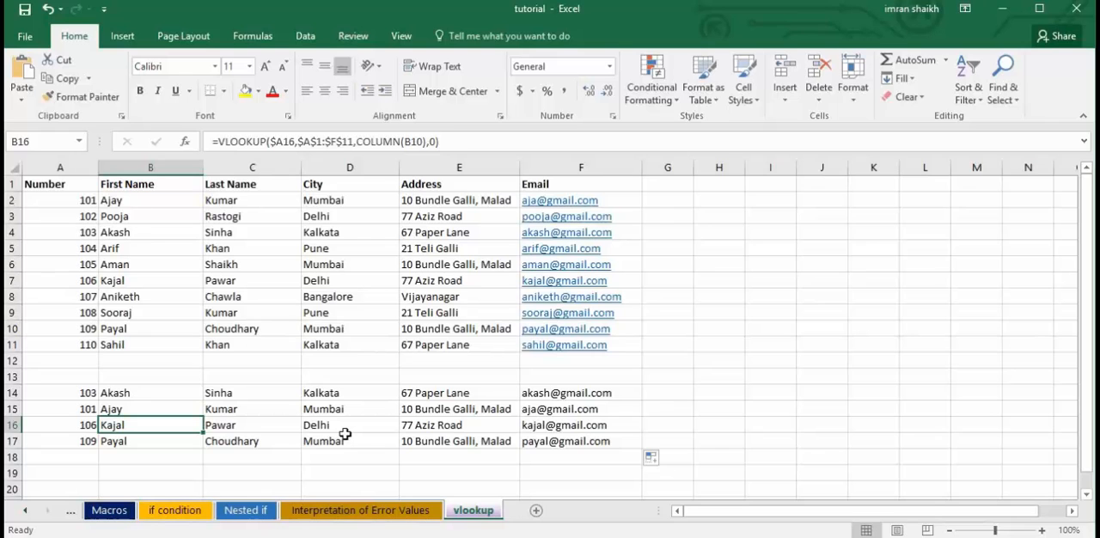
left_click(127, 393)
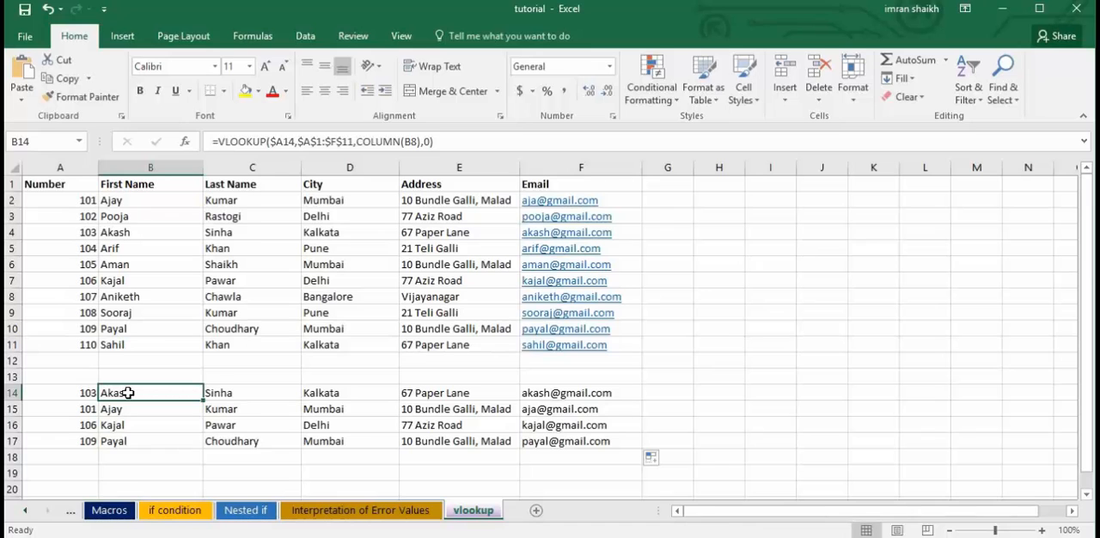
left_click_drag(127, 393, 599, 441)
key("Delete")
Start a new VLOOKUP formula in B14 with A14 as the lookup value and A1:F11 as the table array.
left_click(134, 393)
type("=")
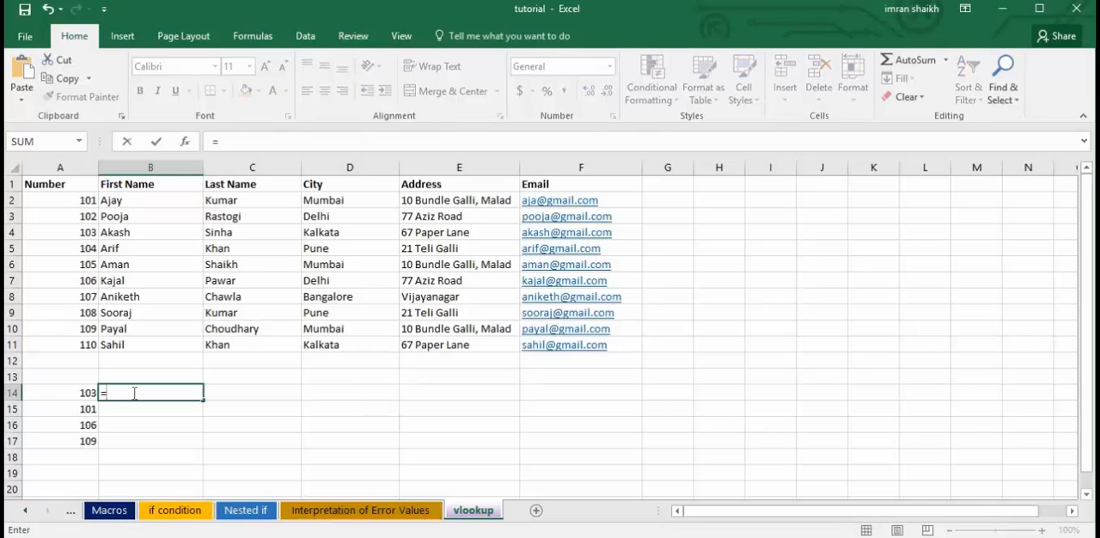
type("vl")
key("Tab")
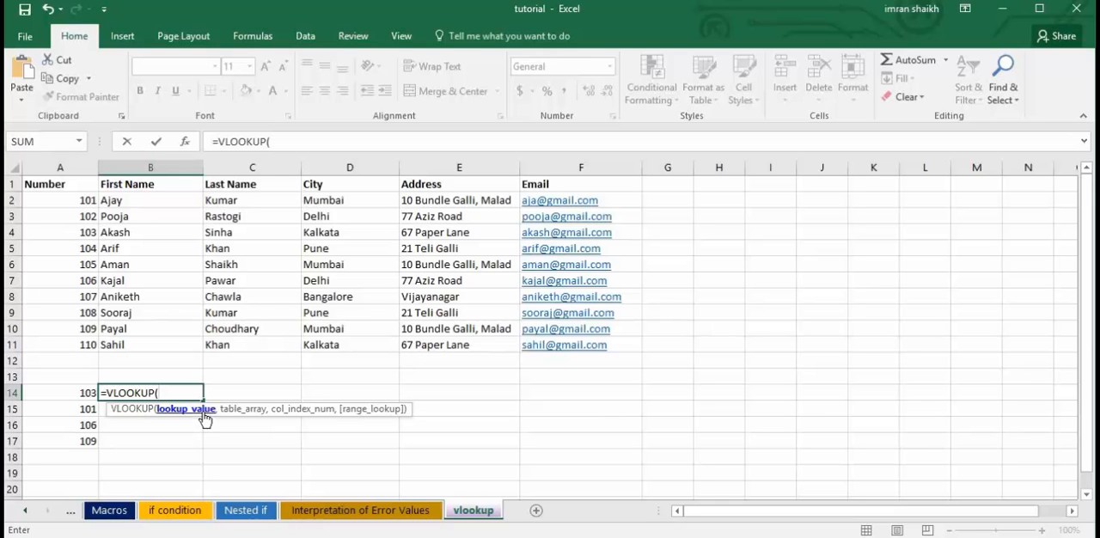
left_click(72, 393)
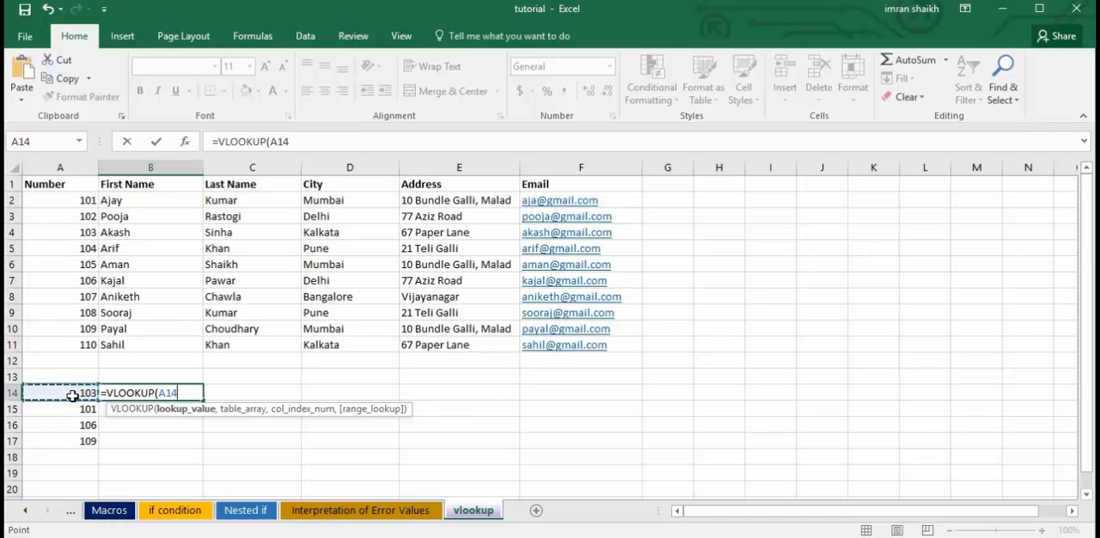
type(",")
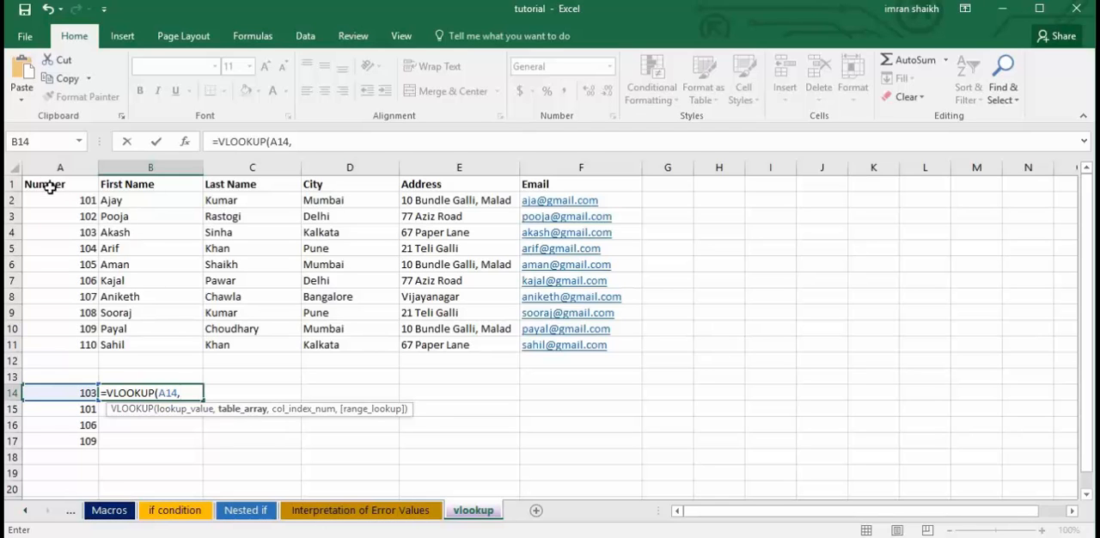
left_click_drag(57, 185, 609, 351)
type(",")
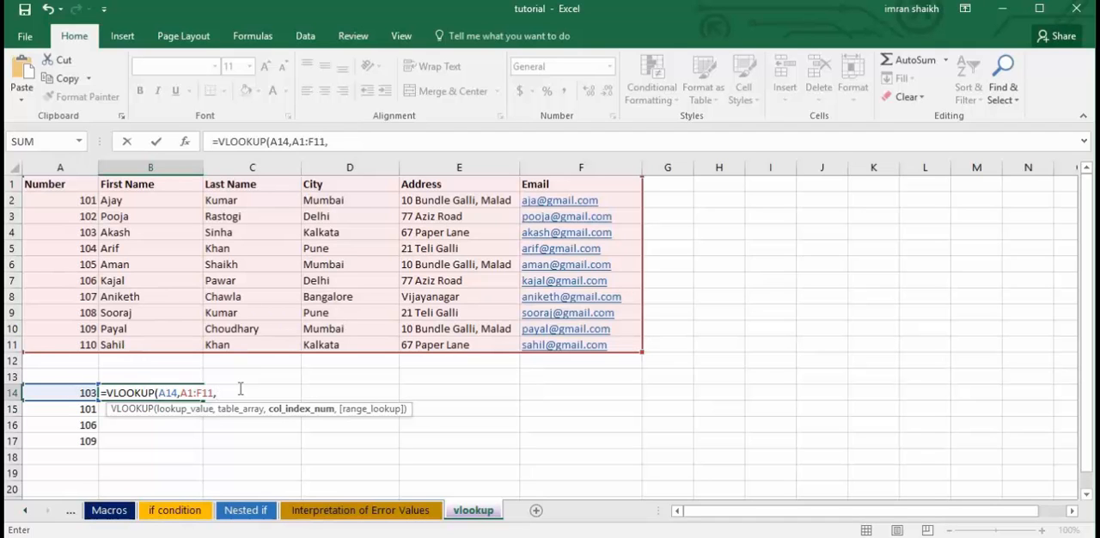
Finish the B14 formula with COLUMN(B4) as the column index and 0 for an exact match, and enter it.
type("COLUMN(")
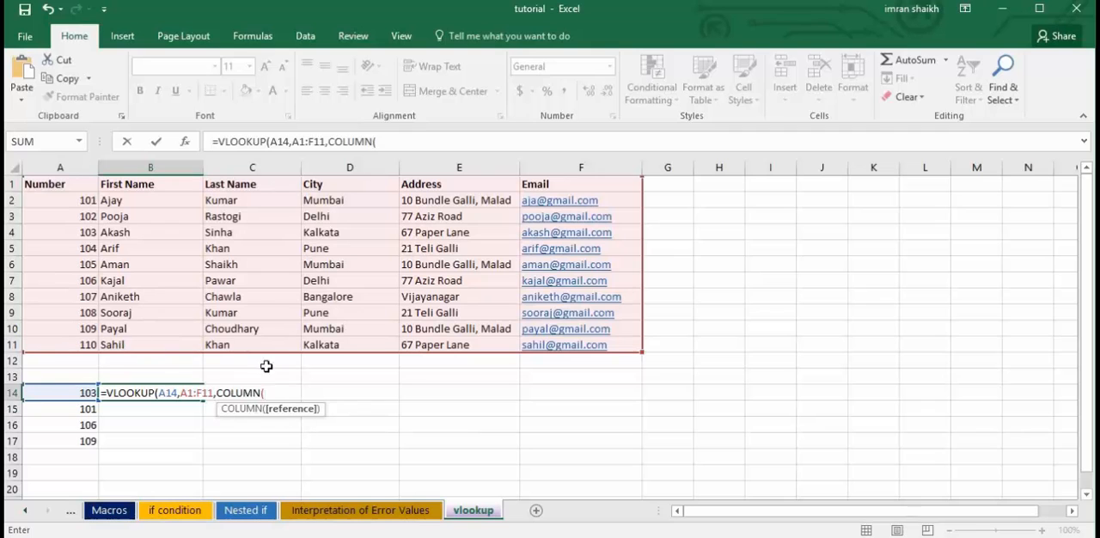
left_click(124, 237)
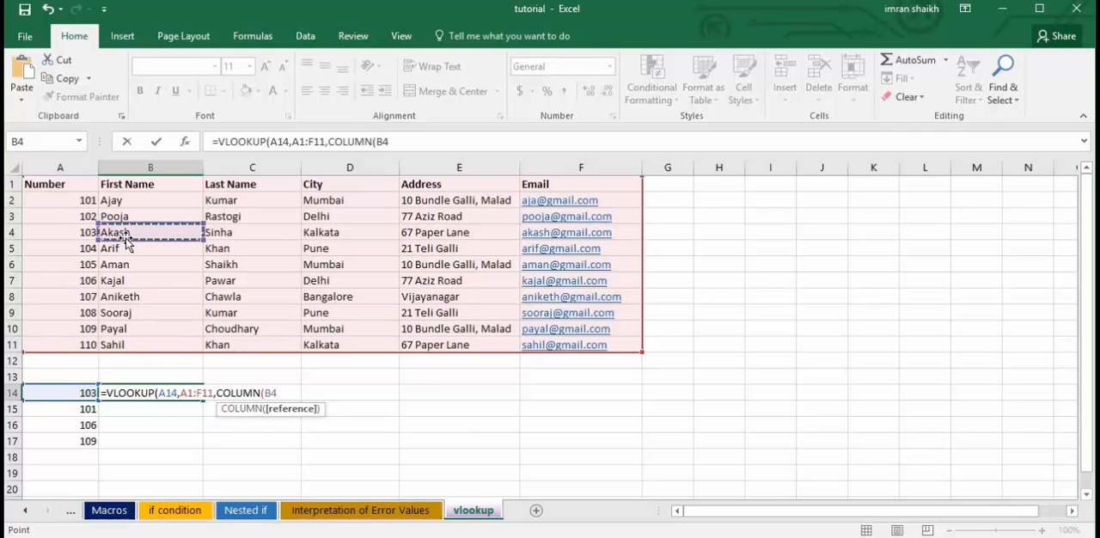
type(")")
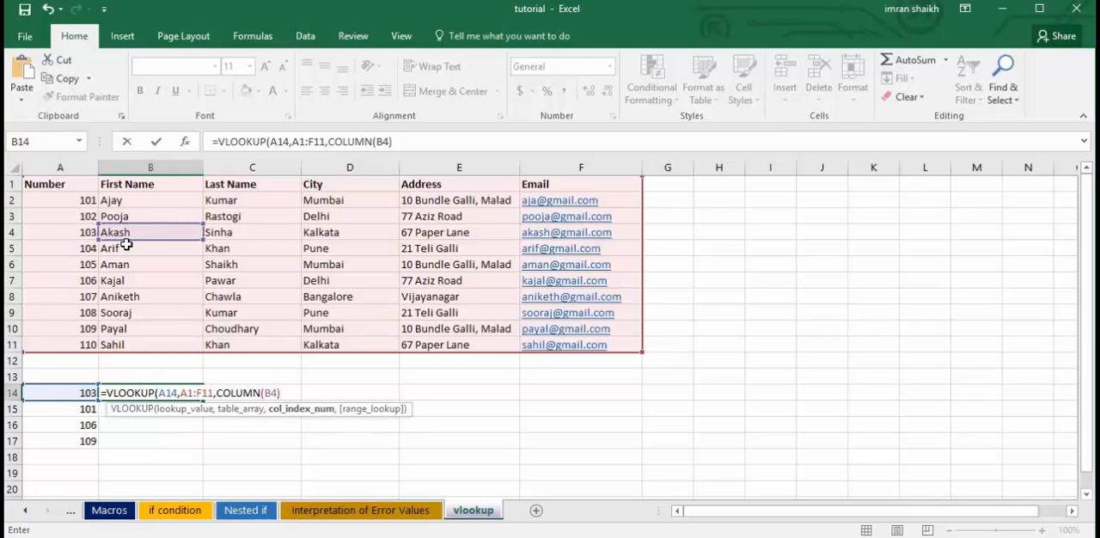
type(",")
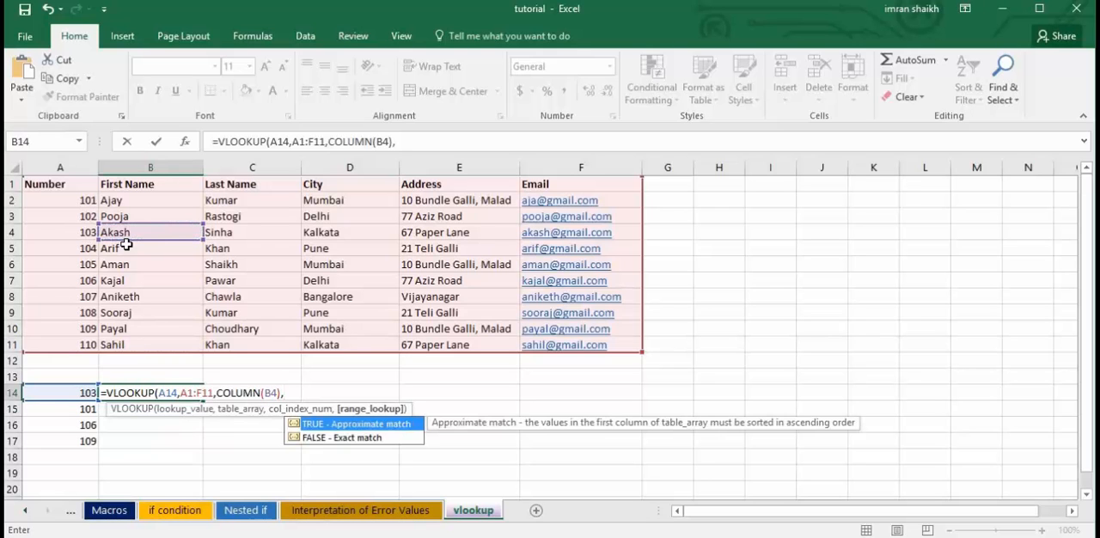
type("0)")
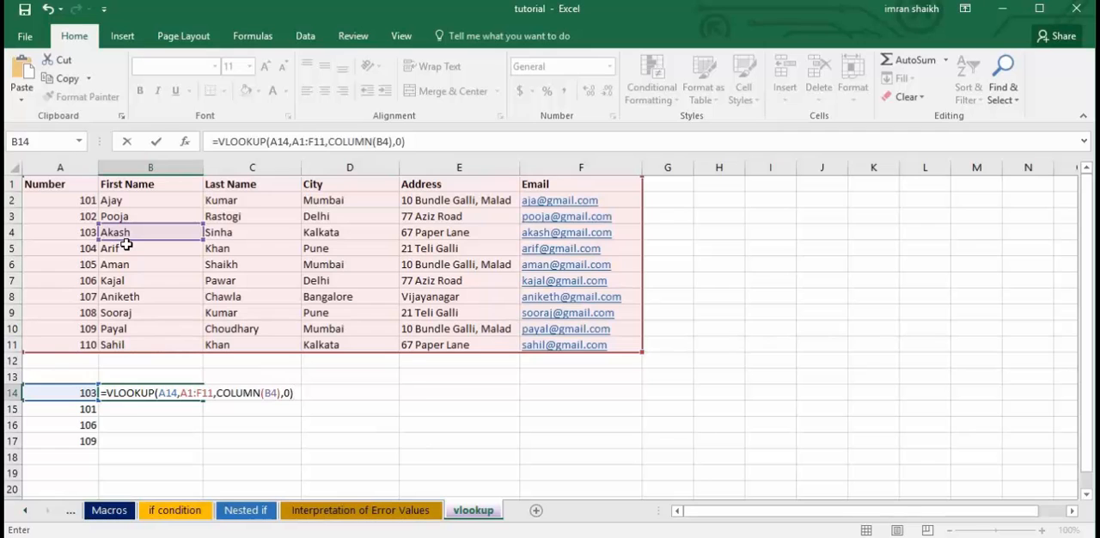
key("Return")
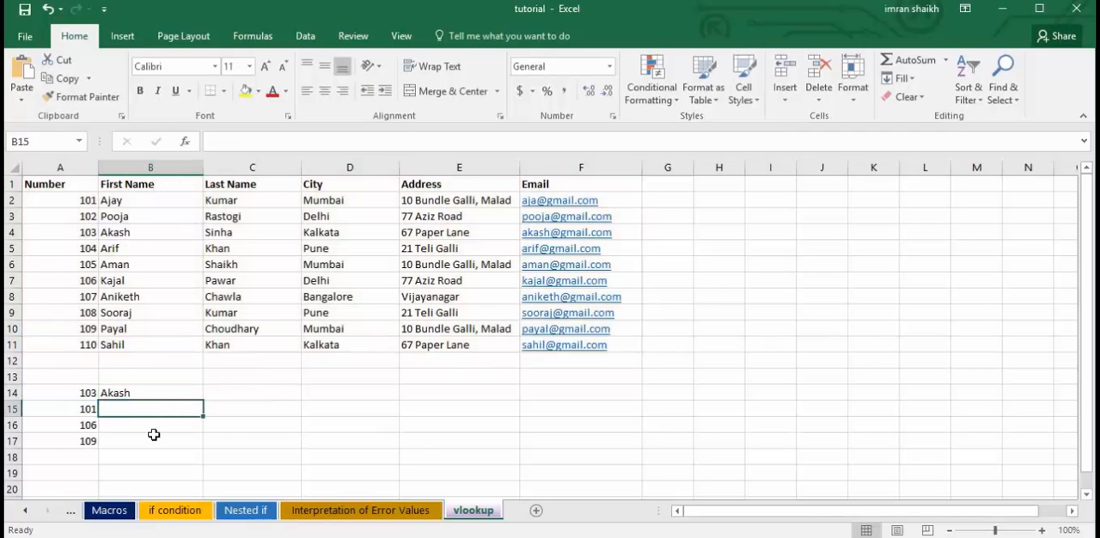
Try filling the unlocked B14 formula across to C14, and clear C14.
left_click(158, 394)
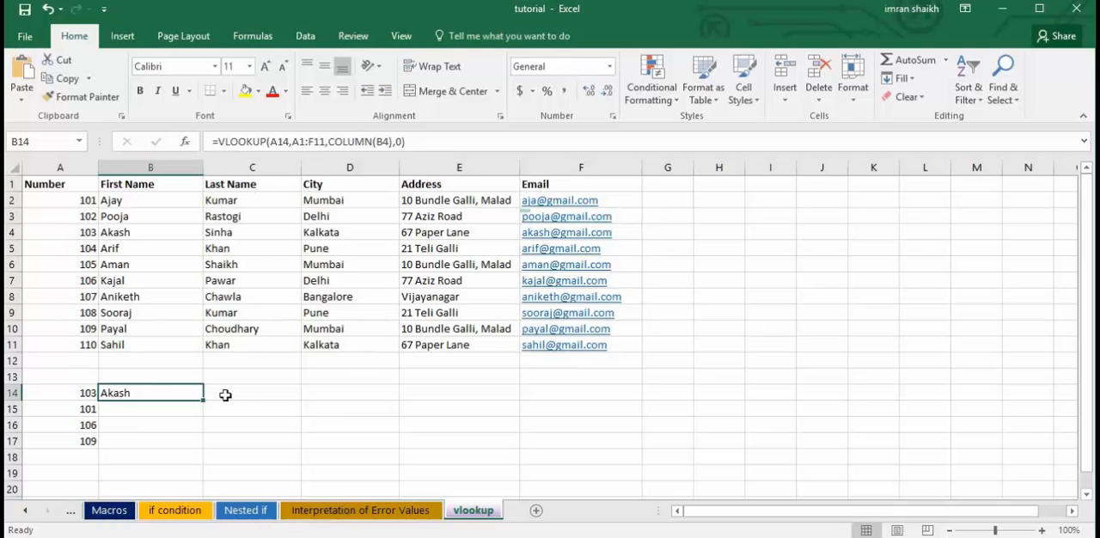
left_click_drag(204, 401, 274, 398)
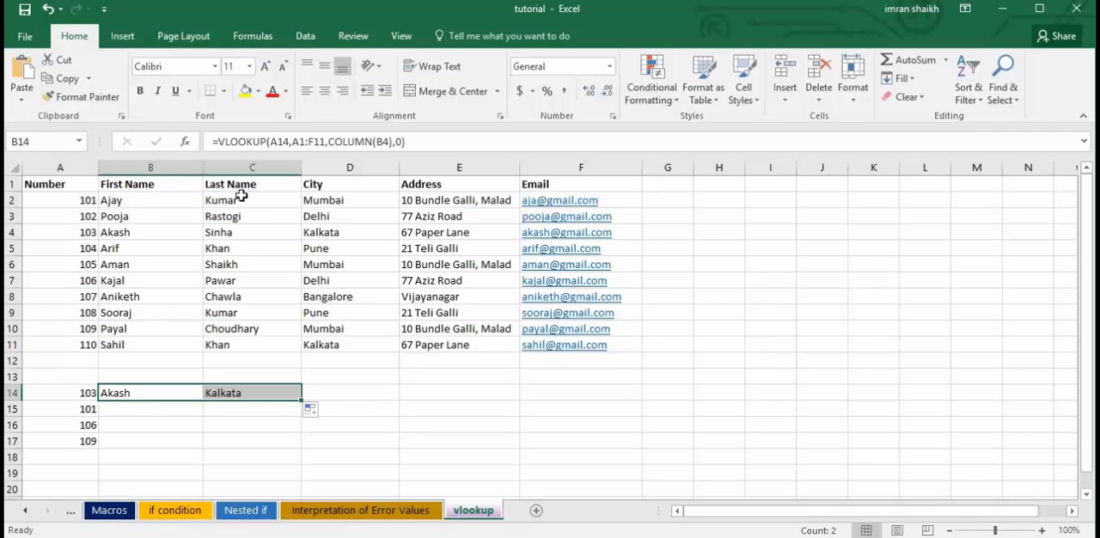
left_click(219, 393)
key("Delete")
Fill the B14 formula into C14 again and compare the references in both cells.
left_click(152, 395)
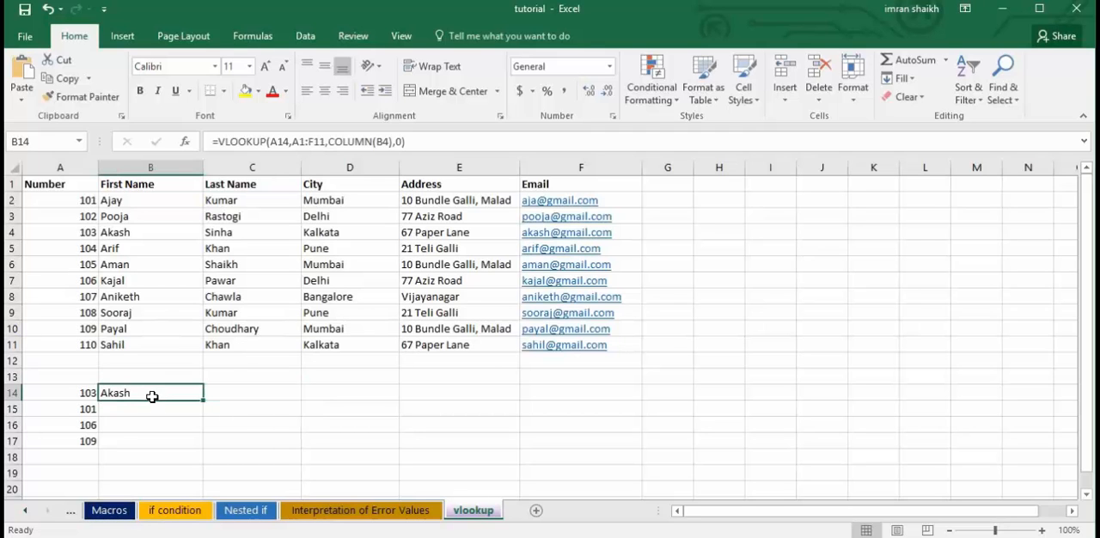
left_click_drag(203, 401, 286, 401)
left_click(263, 395)
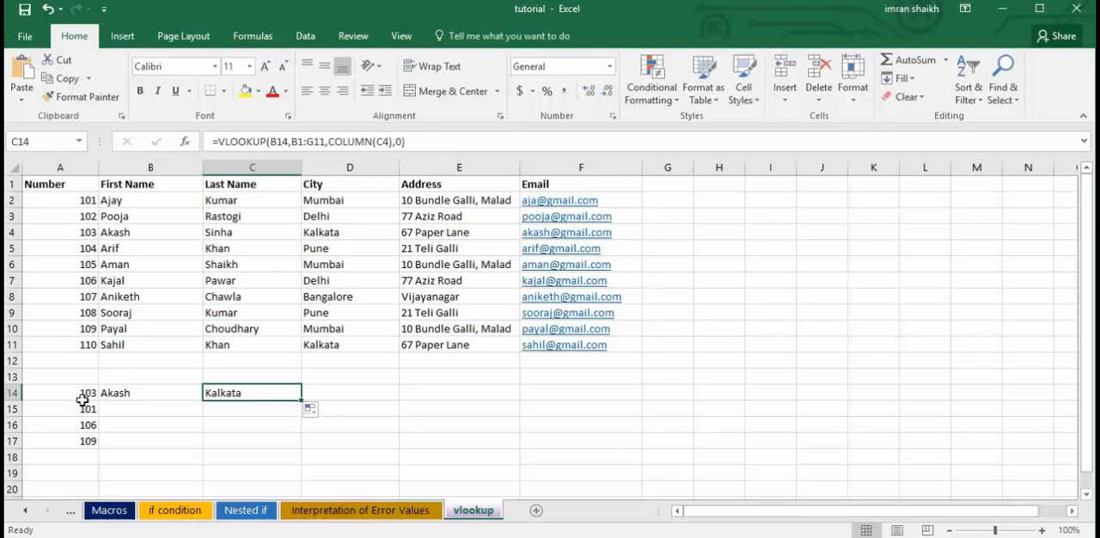
left_click(176, 389)
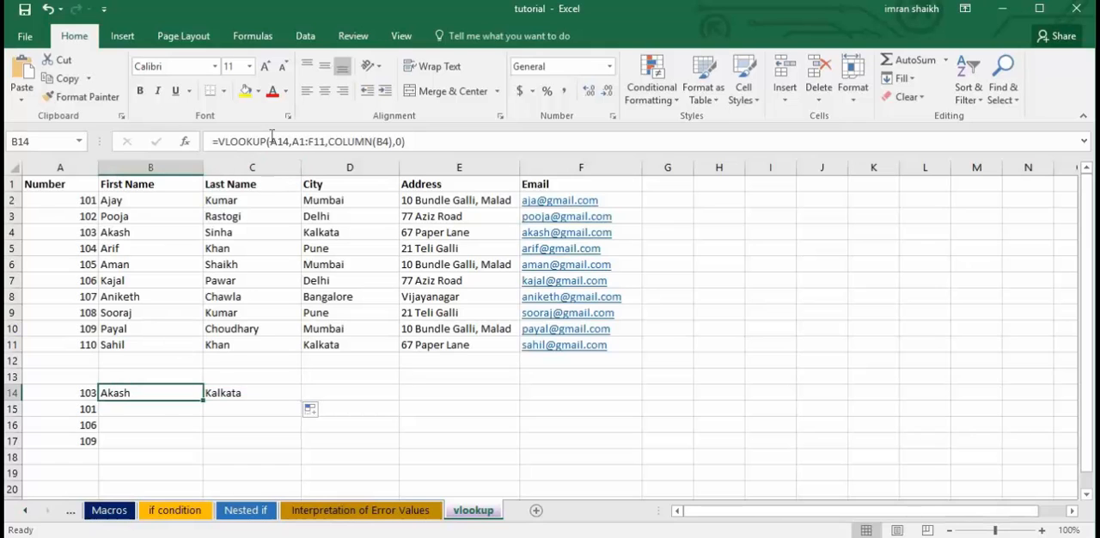
left_click(270, 392)
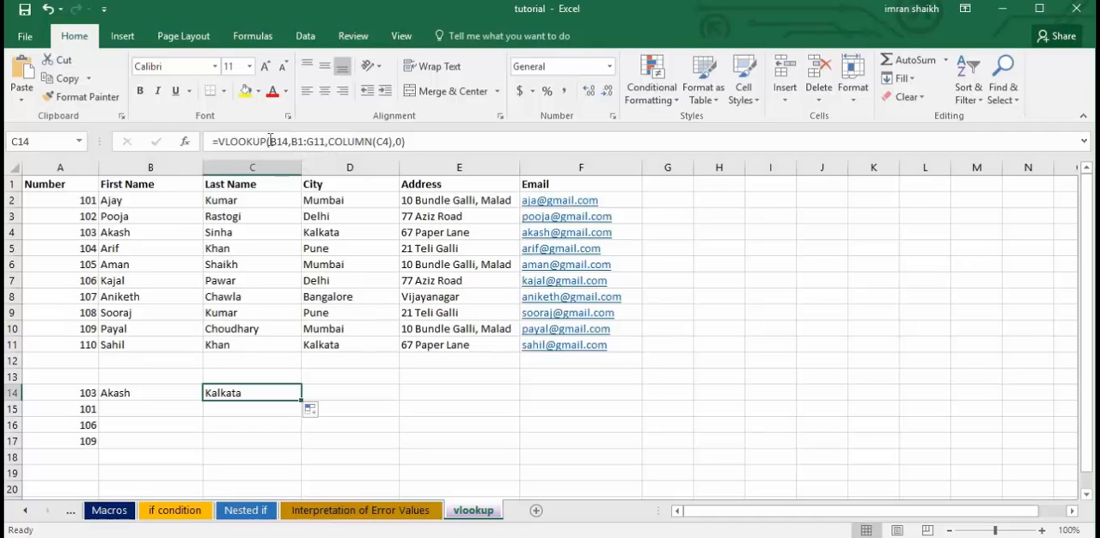
Refill C14 from B14, recheck how the lookup references shift between the two cells, and clear C14.
left_click(135, 392)
left_click_drag(203, 402, 274, 396)
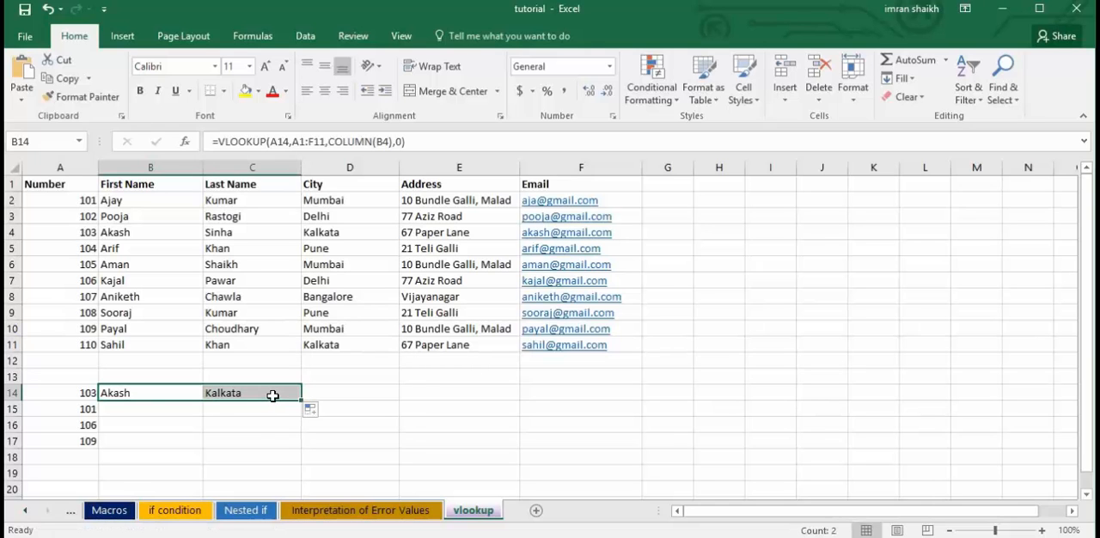
left_click(141, 393)
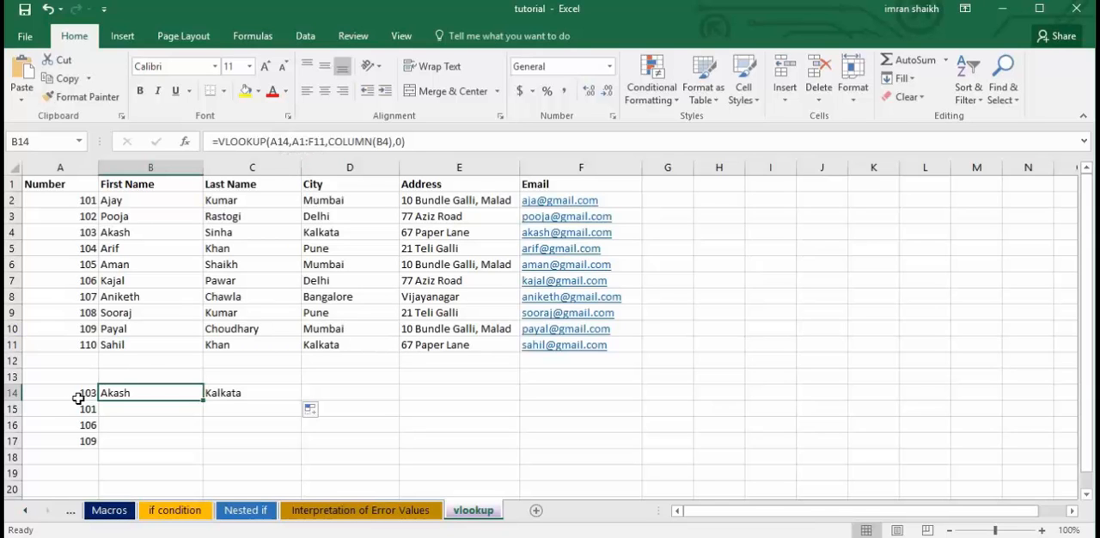
left_click(228, 400)
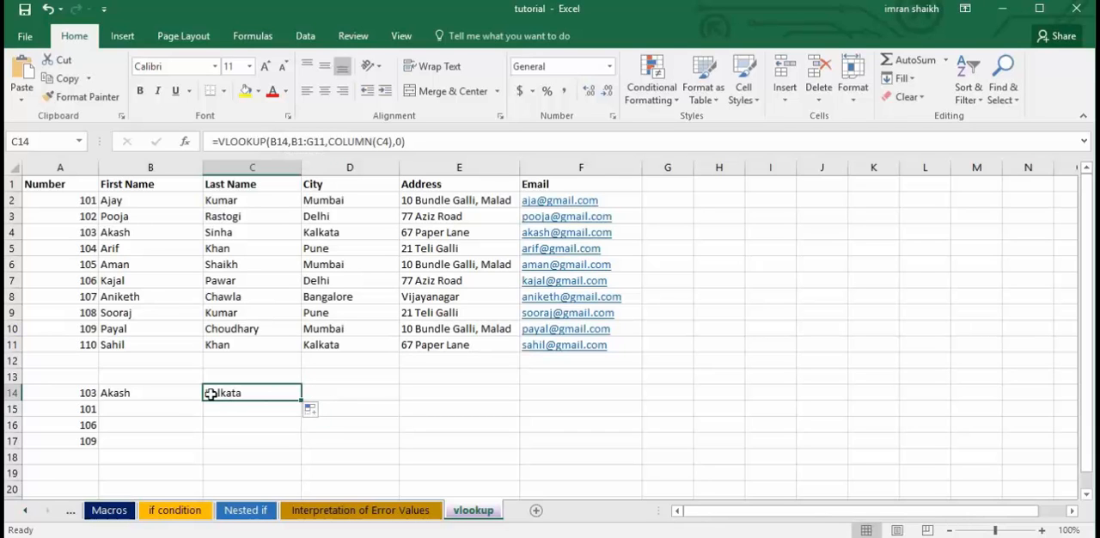
left_click(179, 395)
left_click(250, 393)
key("Delete")
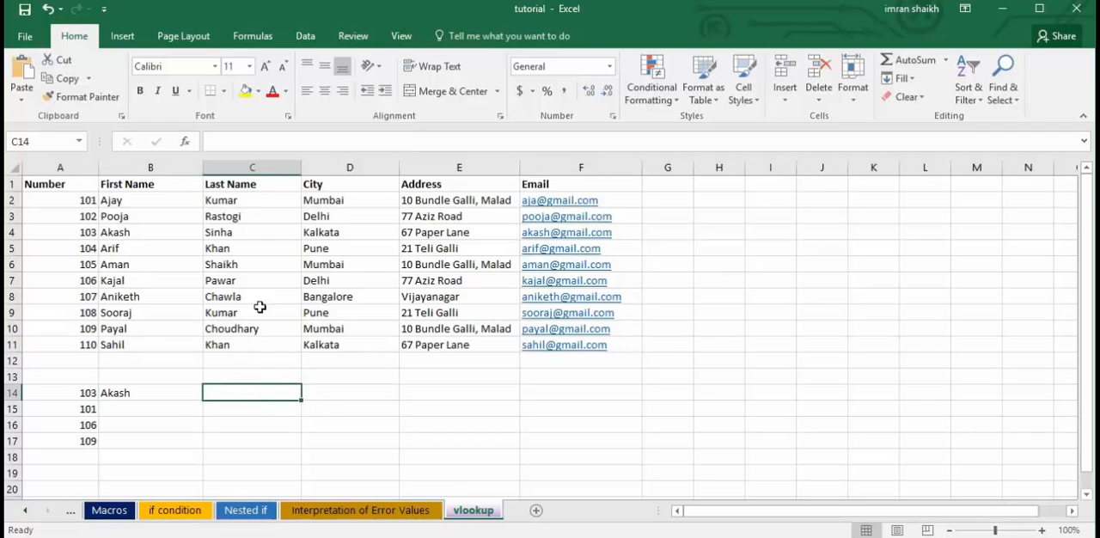
Lock the table array in the B14 formula as $A$1:$F$11 and enter the formula.
left_click(158, 394)
left_click_drag(293, 141, 325, 140)
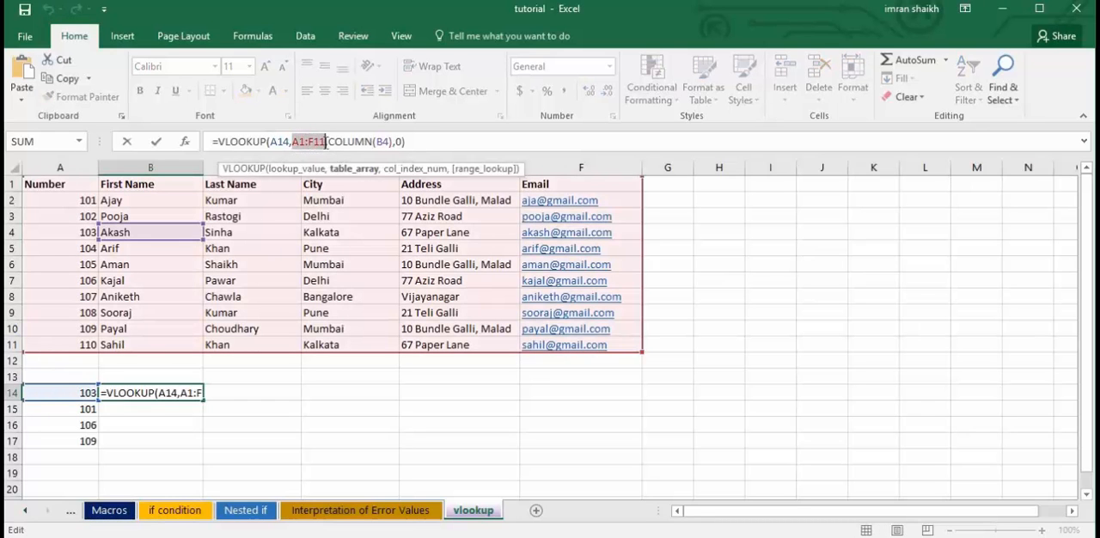
key("alt+F4")
left_click(616, 313)
left_click(296, 142)
left_click_drag(293, 143, 326, 143)
key("F4")
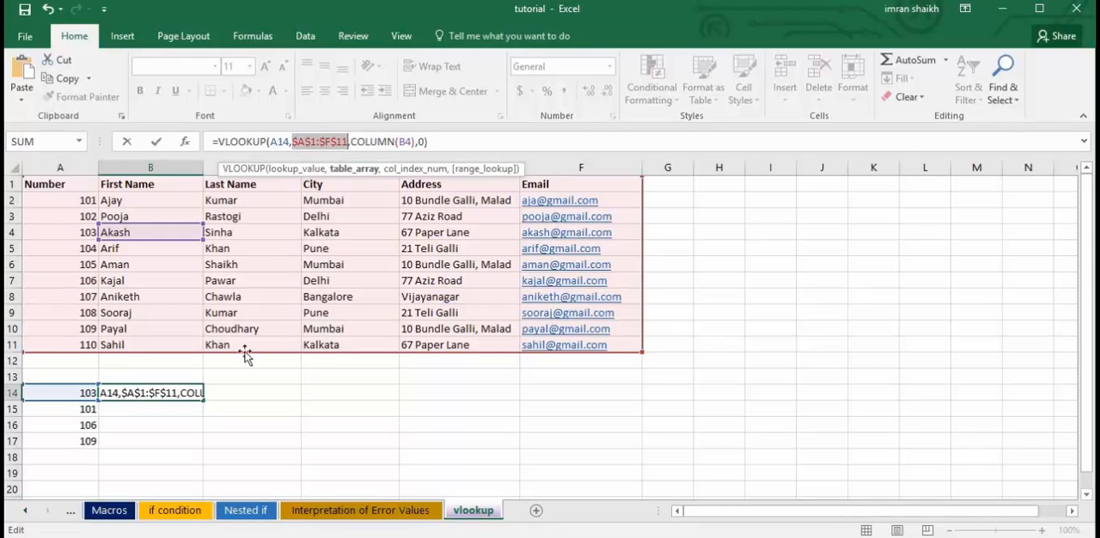
key("Return")
Fill the B14 formula with the locked table array across to C14 and check the formula in C14.
left_click(172, 392)
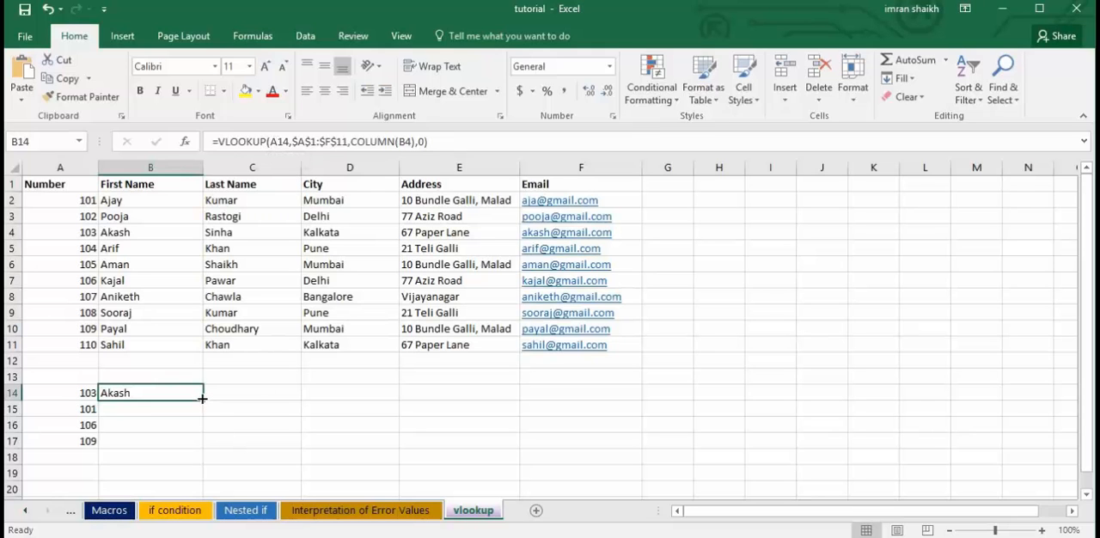
left_click_drag(202, 400, 279, 400)
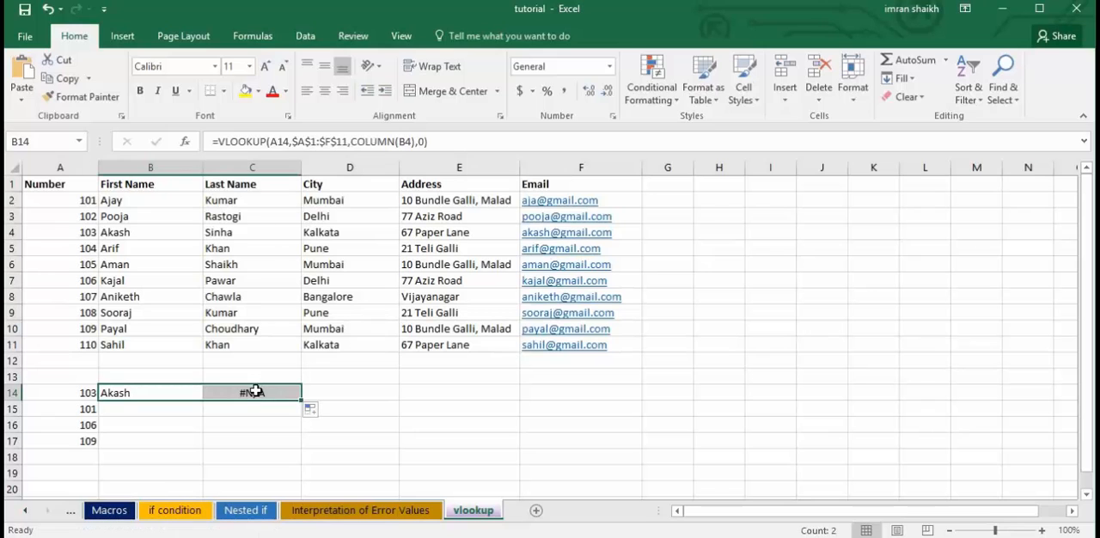
left_click(278, 400)
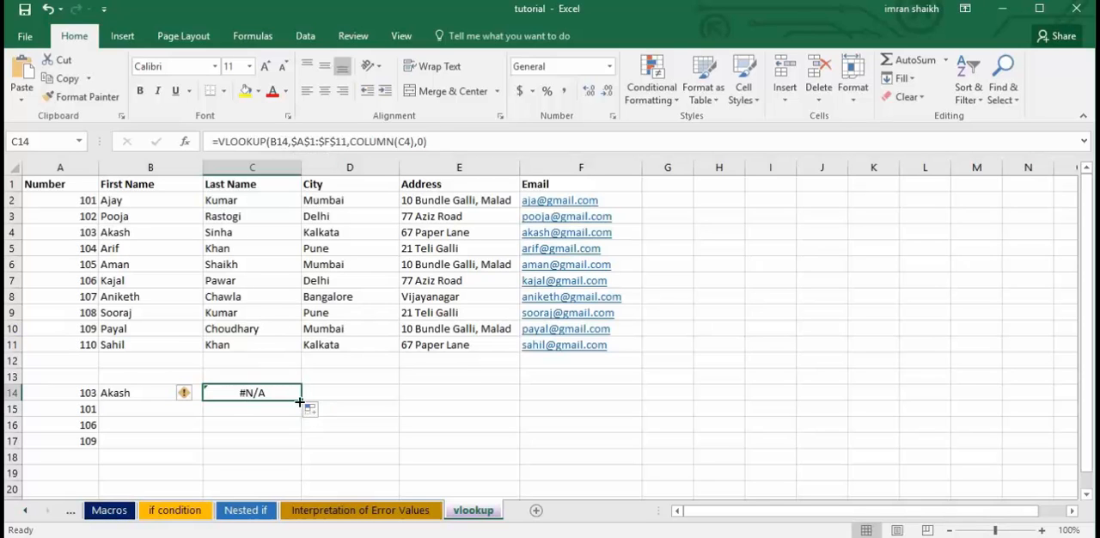
Fill the C14 formula across to F14 and compare the references in D14, E14 and F14 with those in B14.
left_click_drag(309, 401, 604, 402)
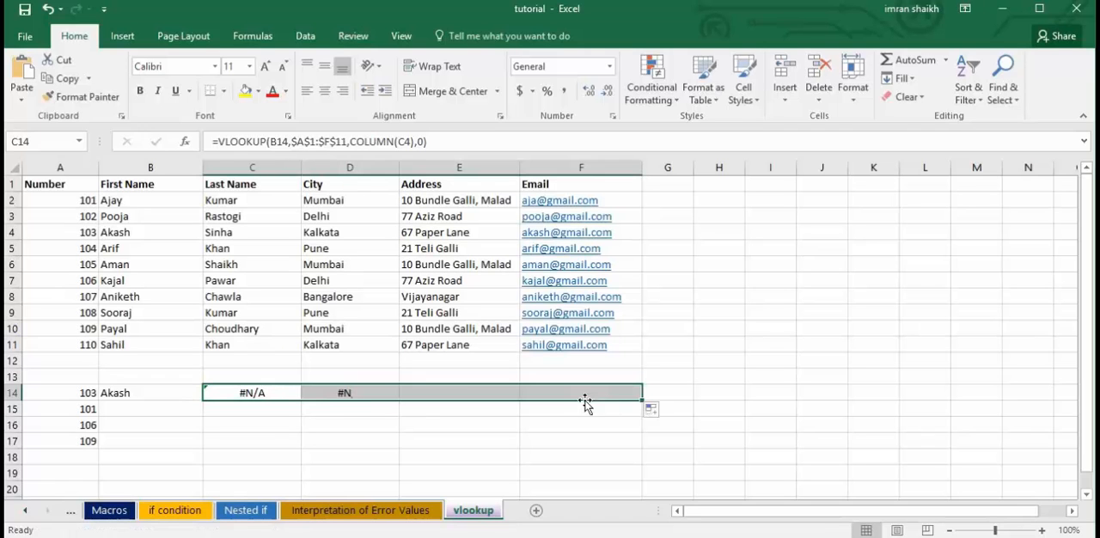
left_click(367, 395)
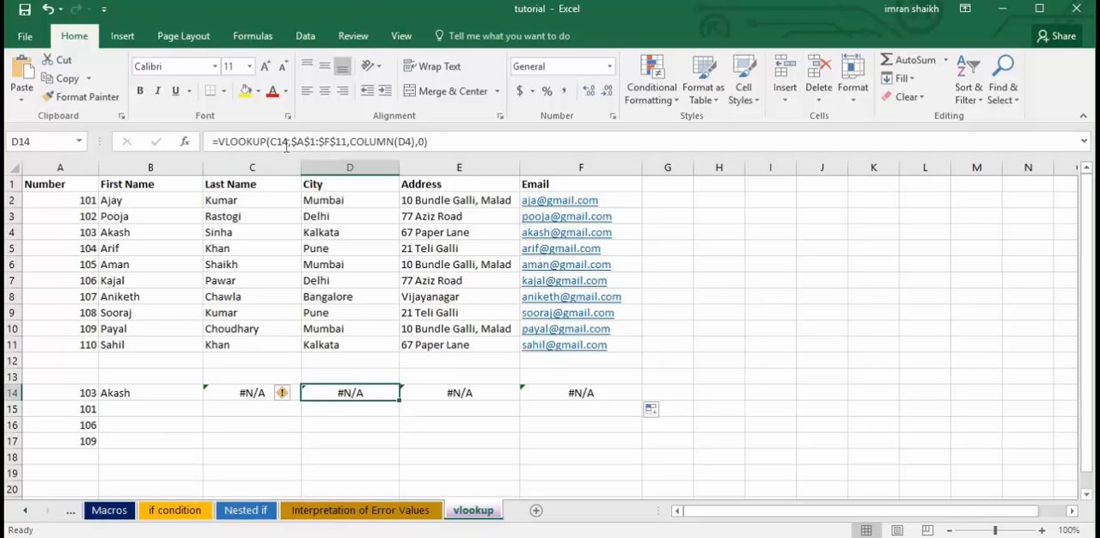
left_click(472, 394)
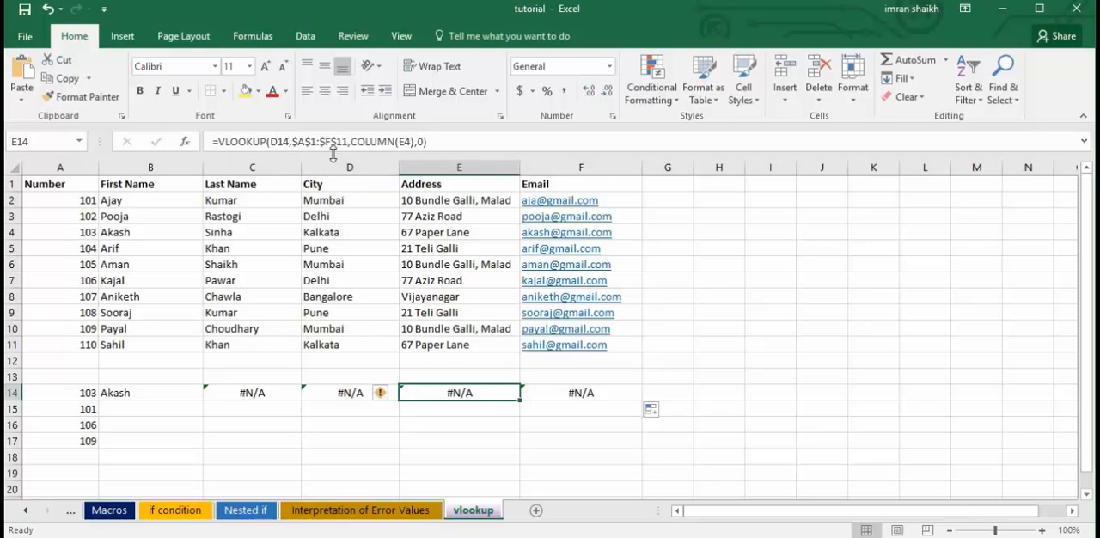
left_click(568, 397)
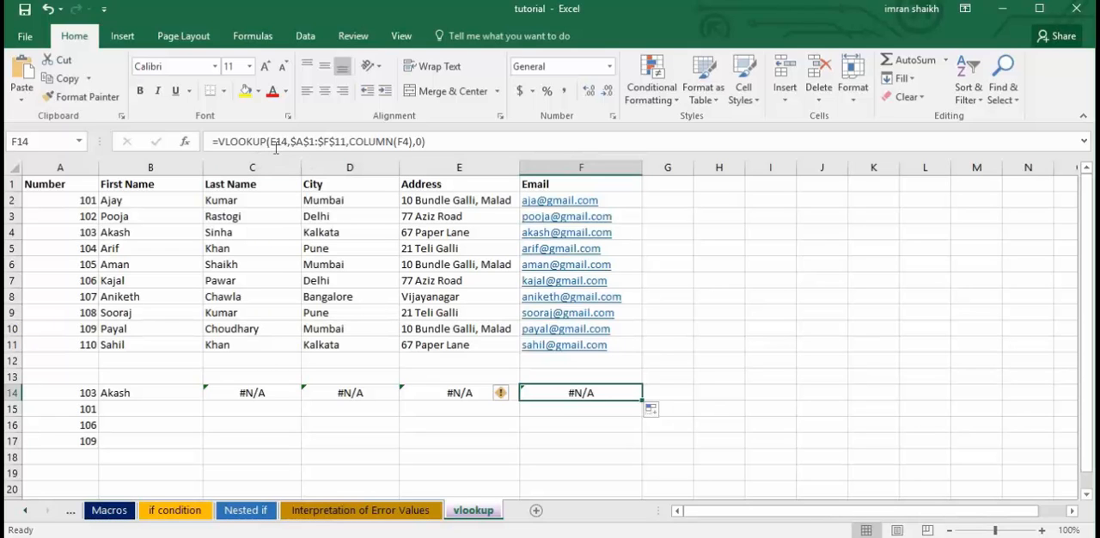
left_click(172, 393)
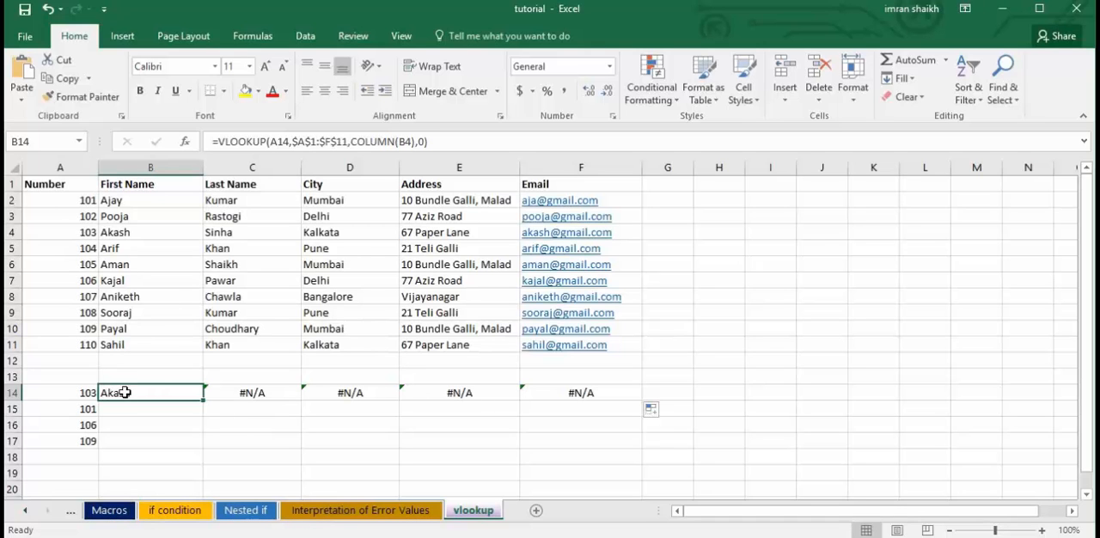
Clear C14:F14 and lock the lookup value's column in the B14 formula as $A14.
left_click_drag(245, 392, 582, 393)
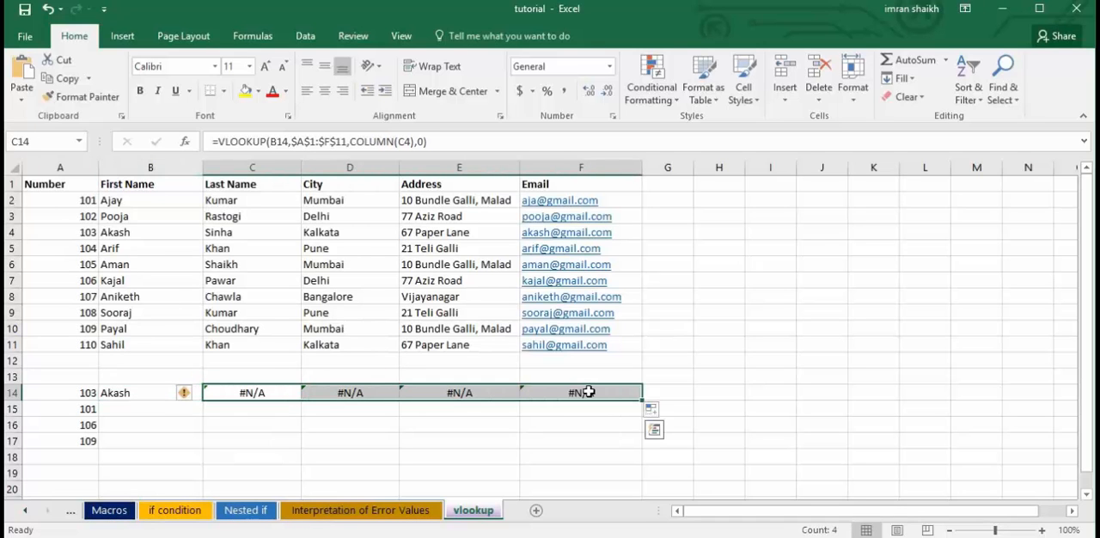
key("Delete")
left_click(135, 392)
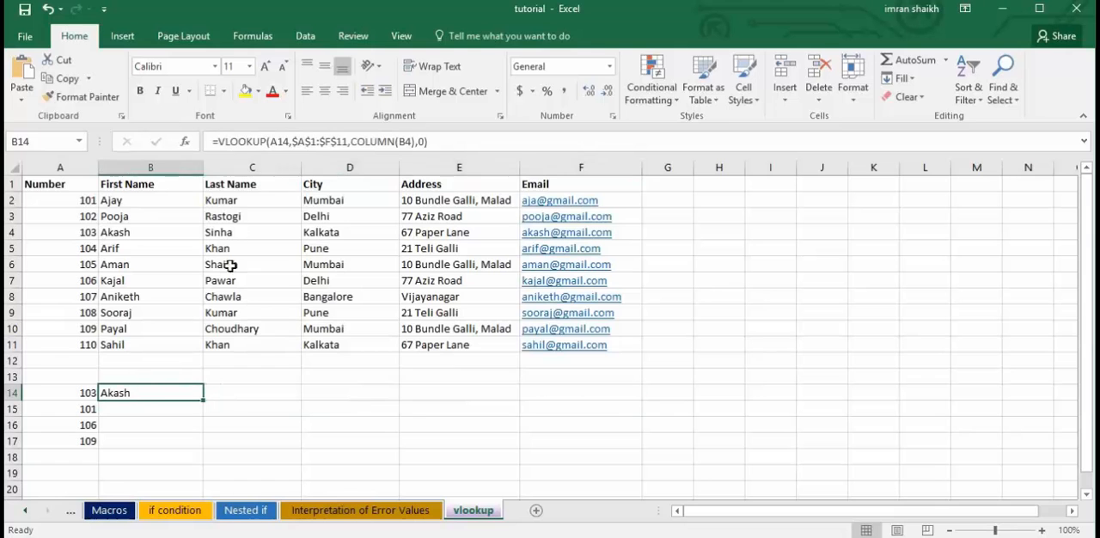
left_click(272, 142)
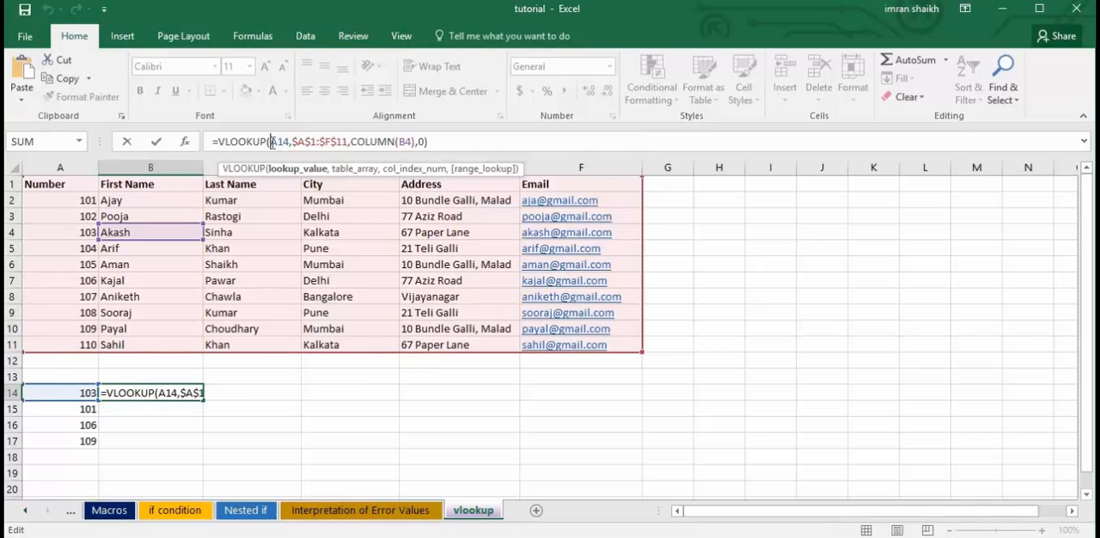
type("$")
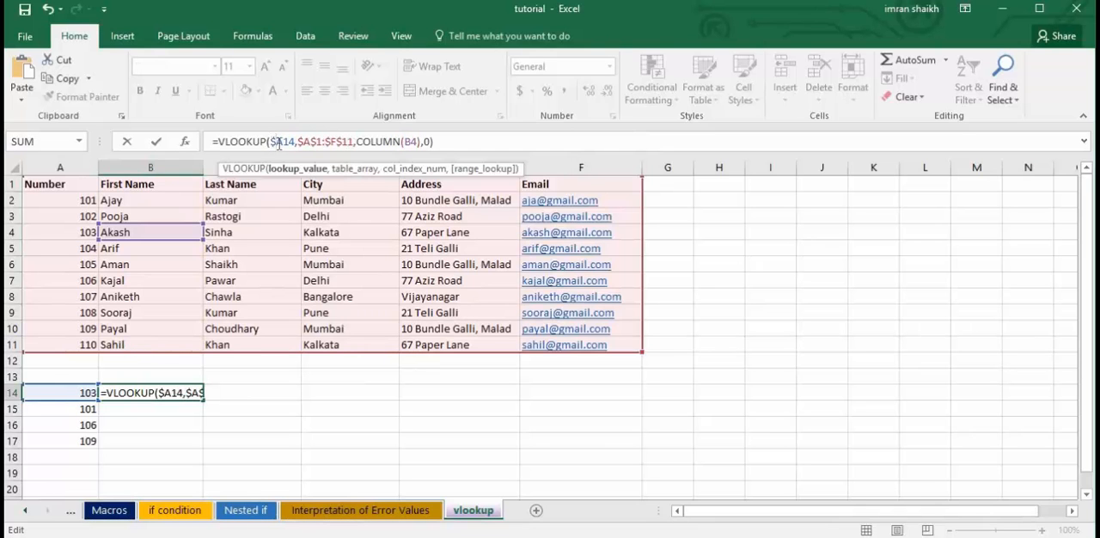
key("Return")
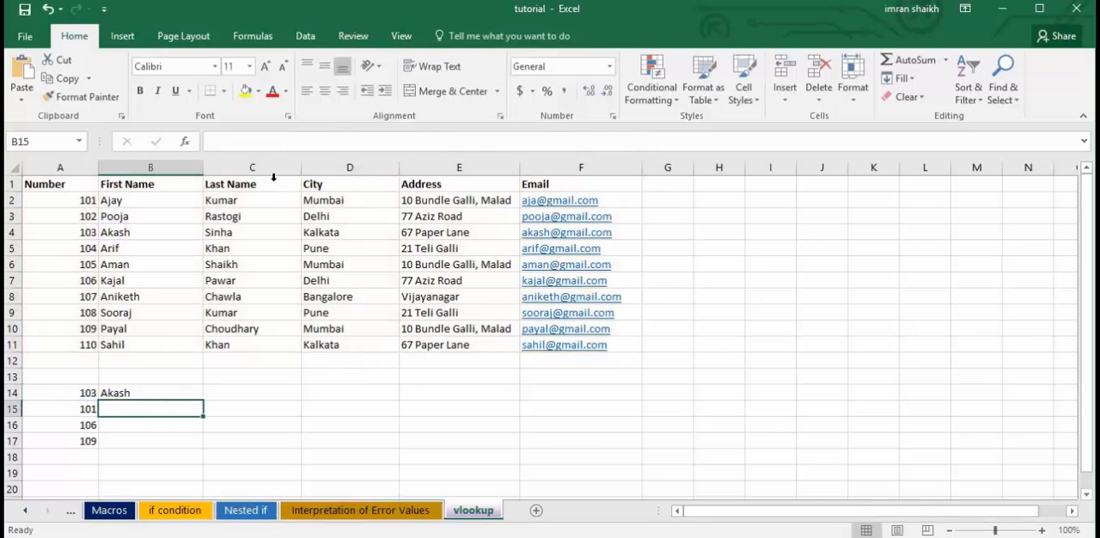
Fill the B14 formula across to C14 and on to D14, checking the references in each filled cell.
left_click(163, 391)
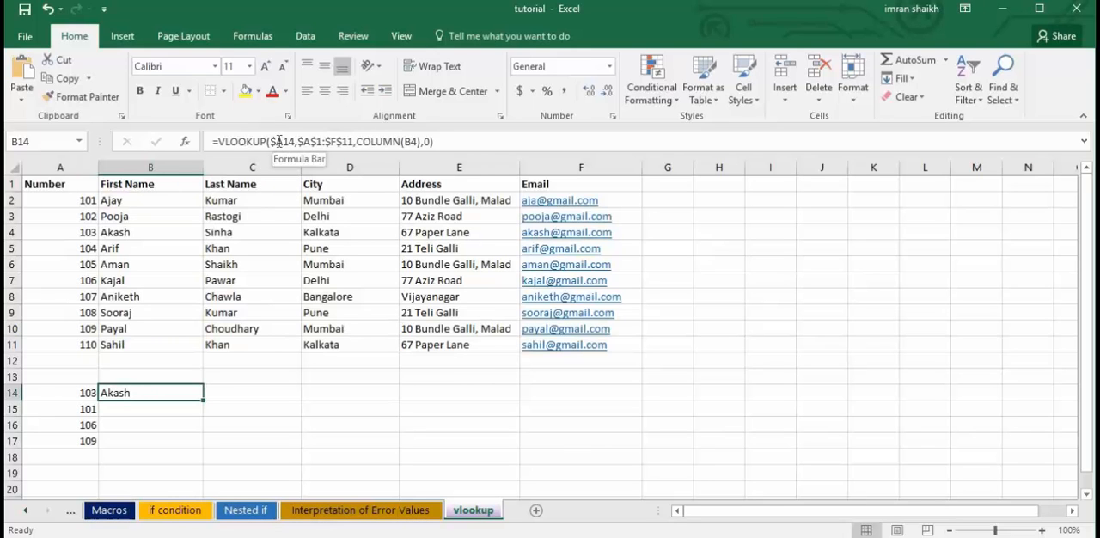
left_click_drag(205, 401, 271, 391)
left_click(269, 392)
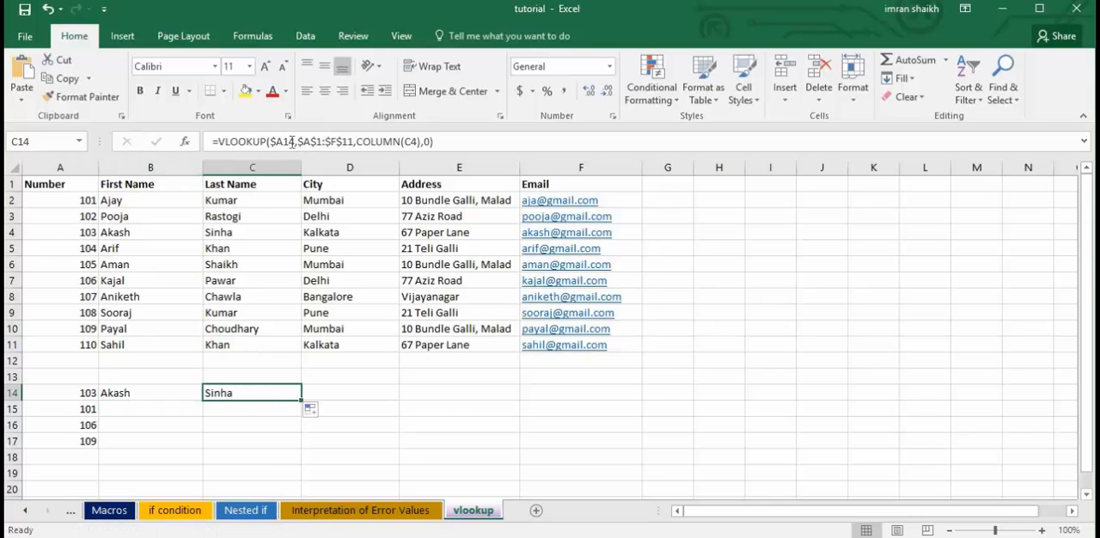
left_click_drag(300, 398, 371, 401)
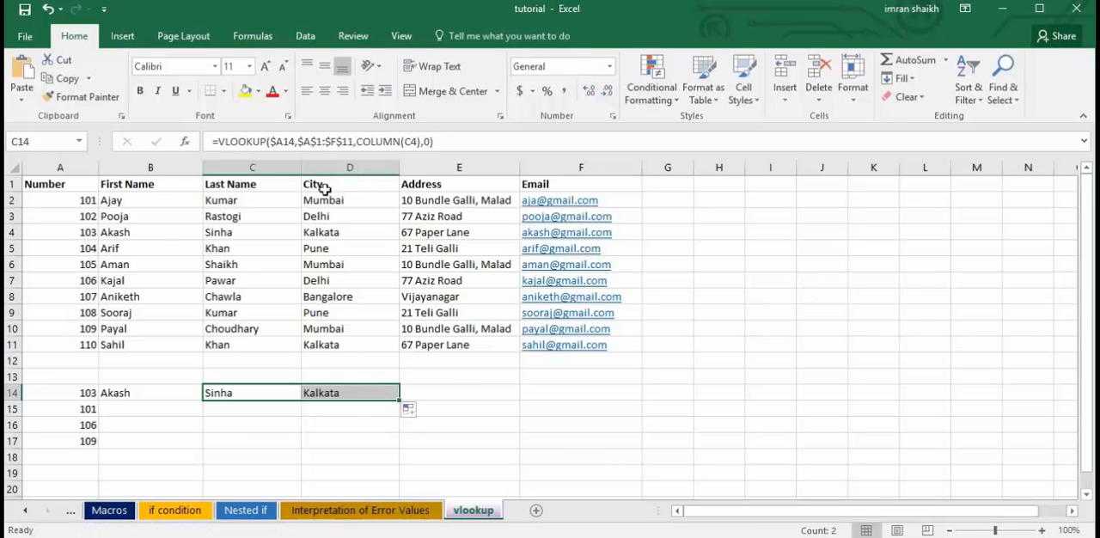
left_click(359, 397)
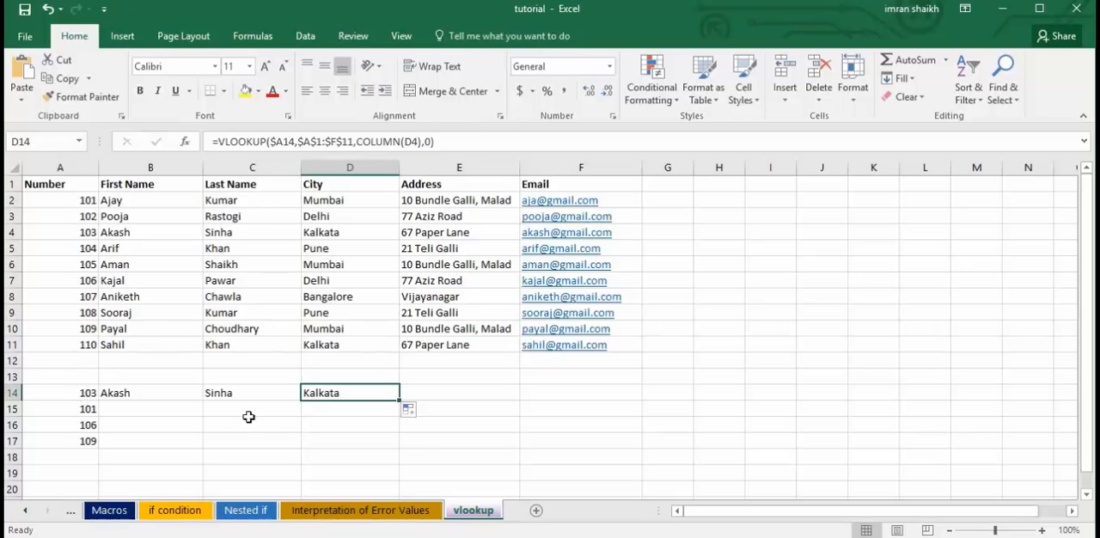
Fill the B14 formula across to F14 and check the formula in F14.
left_click(185, 396)
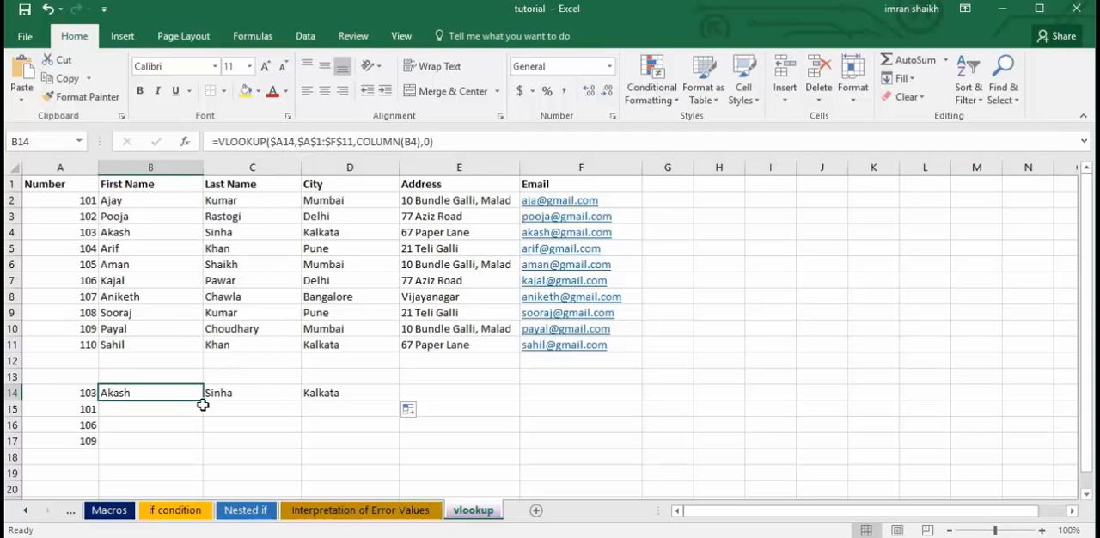
left_click_drag(204, 402, 613, 392)
left_click(636, 399)
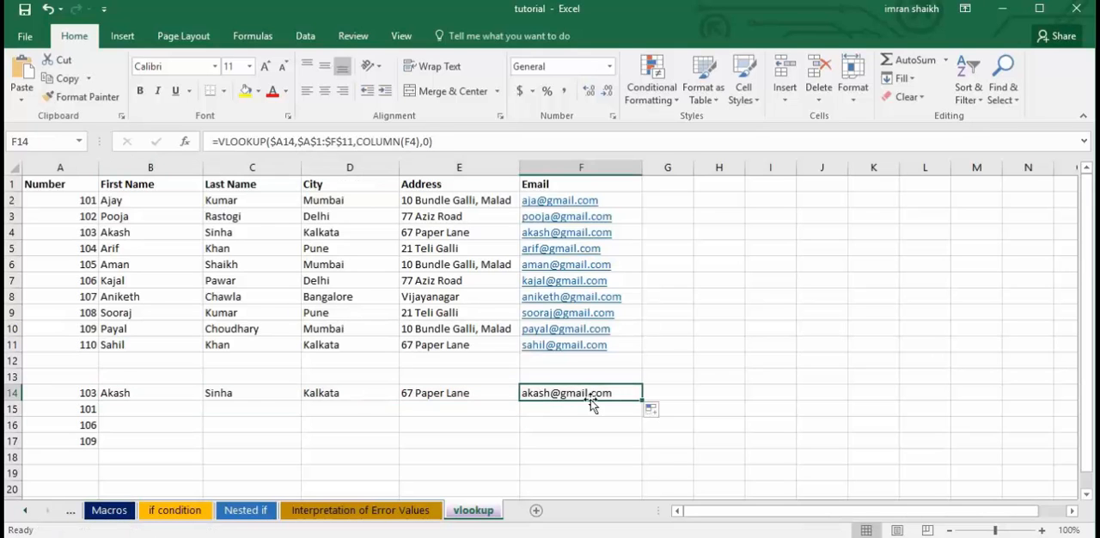
Fill the formulas in B14:F14 down to row 15 and undo that fill.
left_click(157, 393)
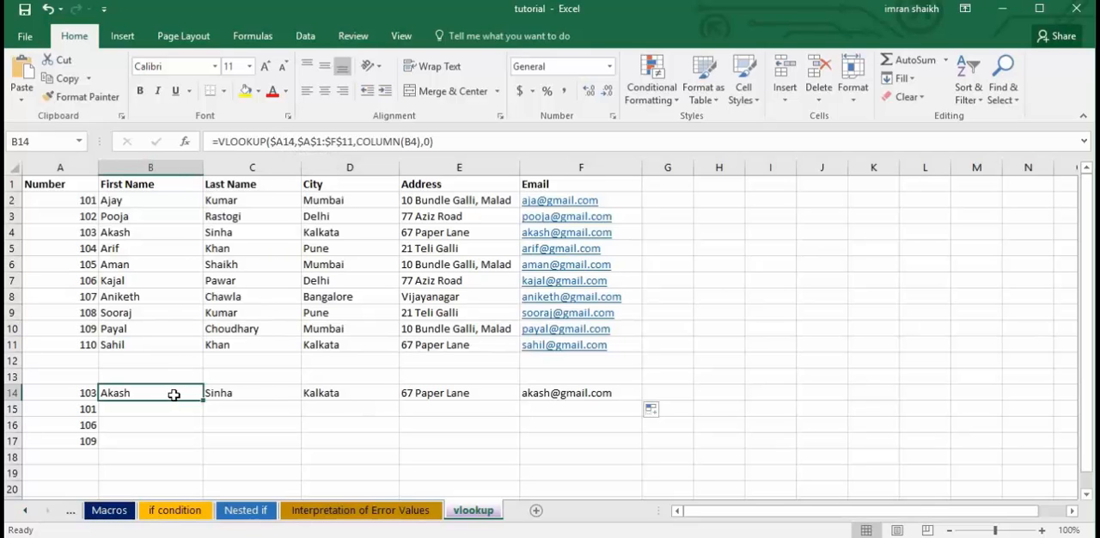
left_click_drag(175, 390, 609, 395)
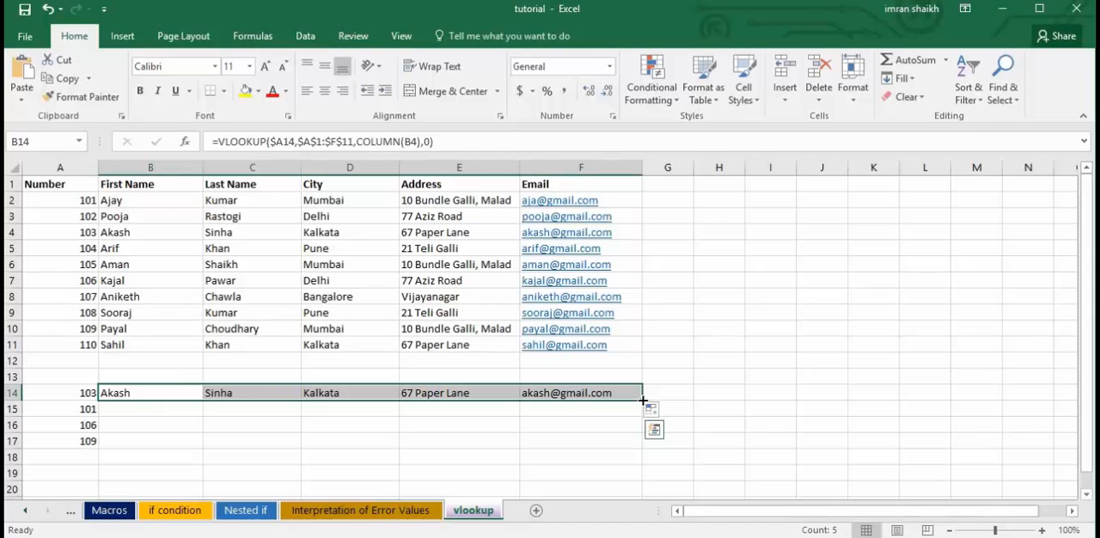
left_click_drag(643, 401, 638, 419)
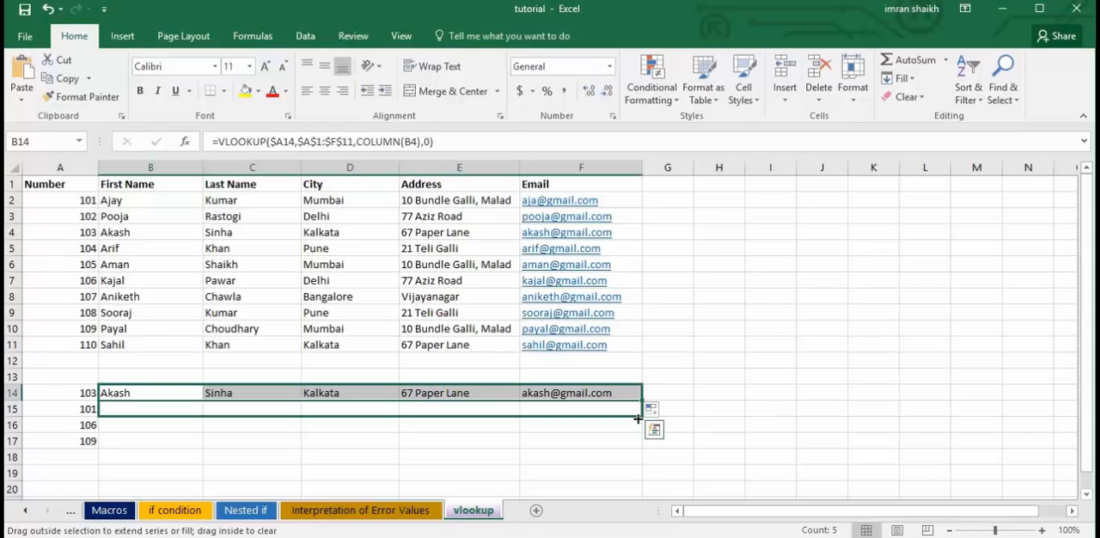
left_click_drag(637, 418, 638, 419)
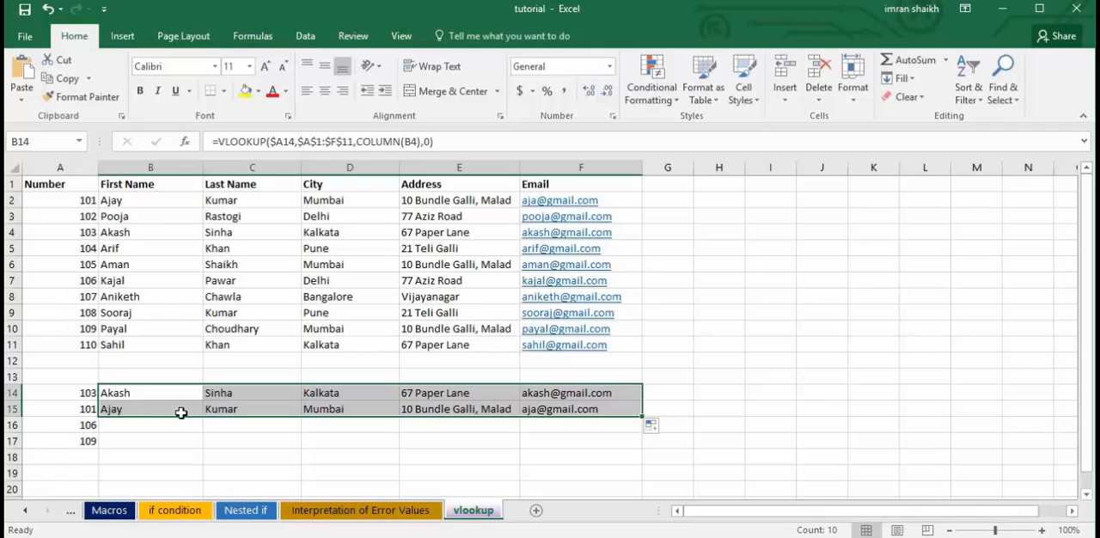
key("ctrl+z")
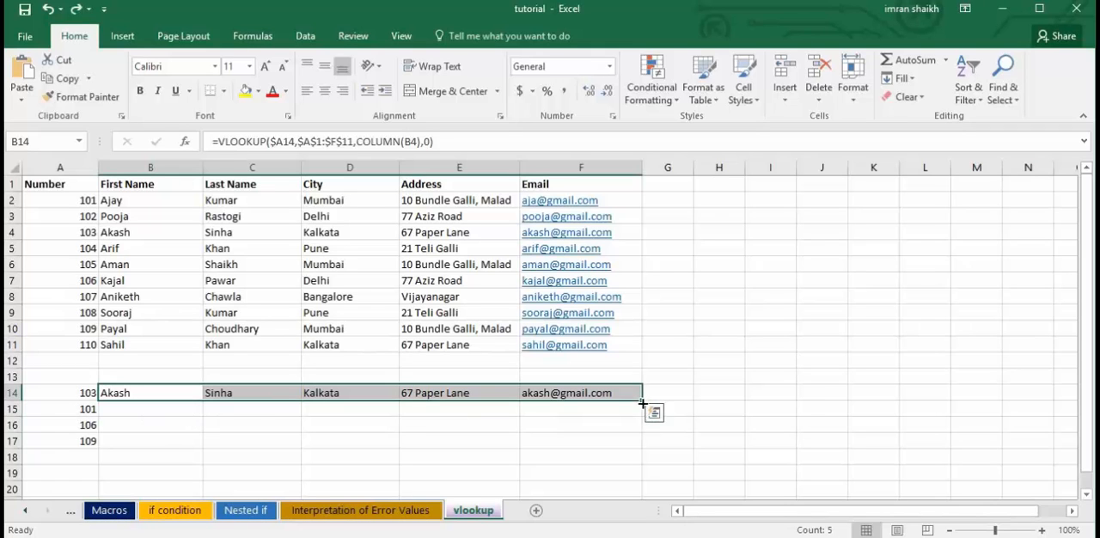
Fill the row 14 formulas down to row 15 and on to row 16, checking the references in B15 and B16.
left_click_drag(642, 403, 644, 420)
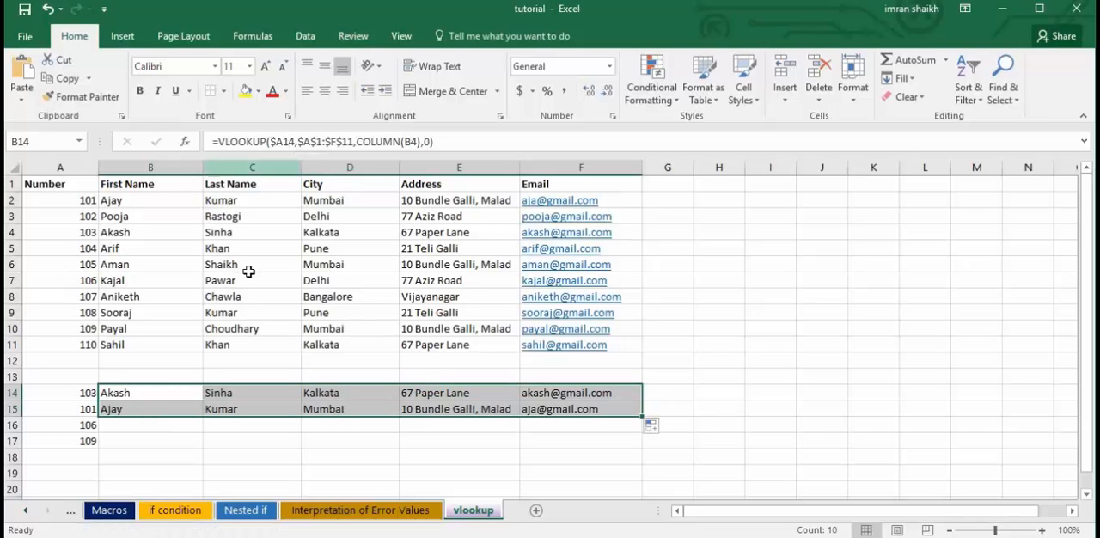
left_click(134, 412)
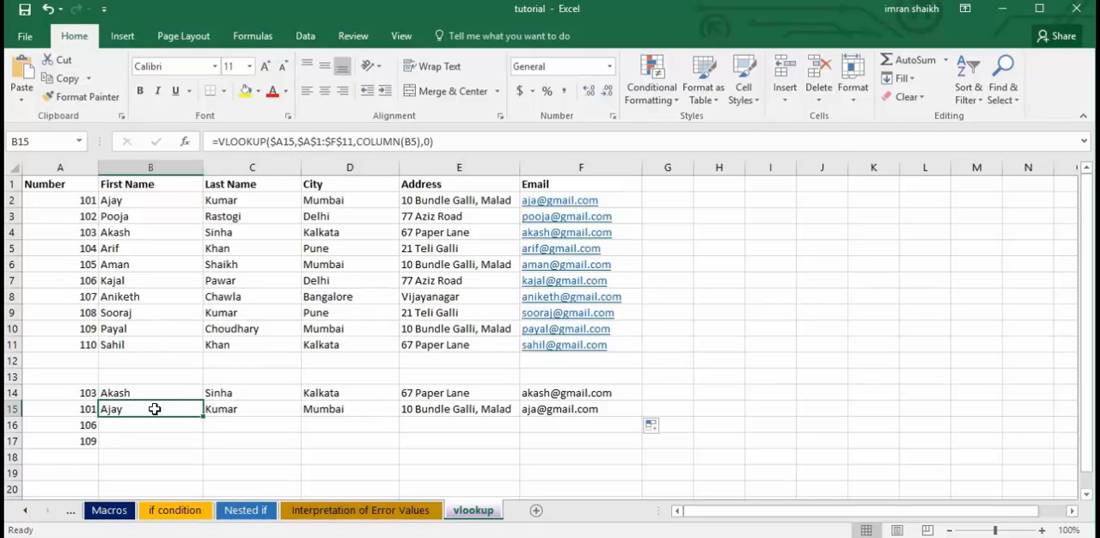
left_click_drag(176, 410, 645, 432)
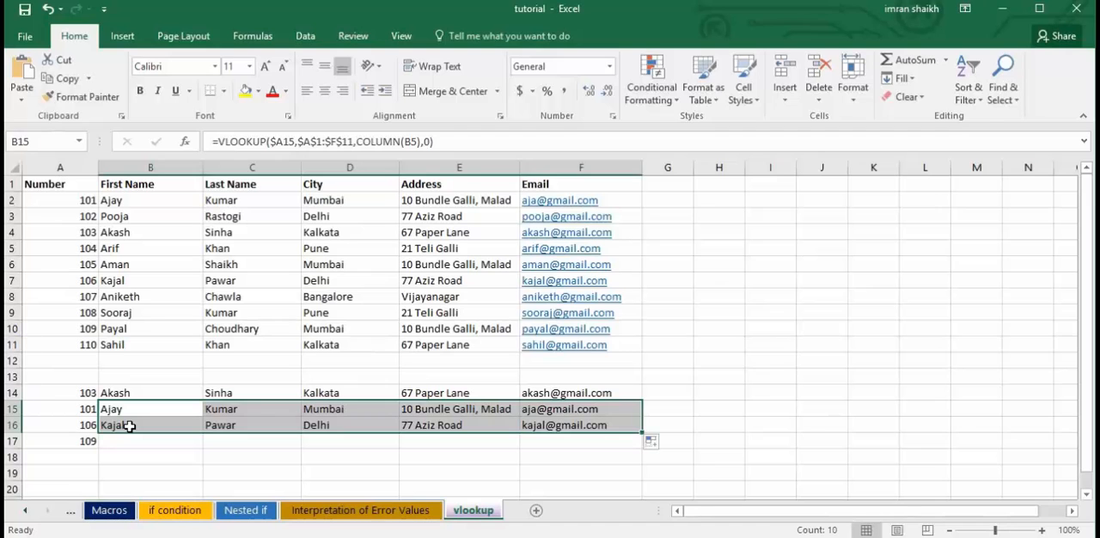
left_click(129, 425)
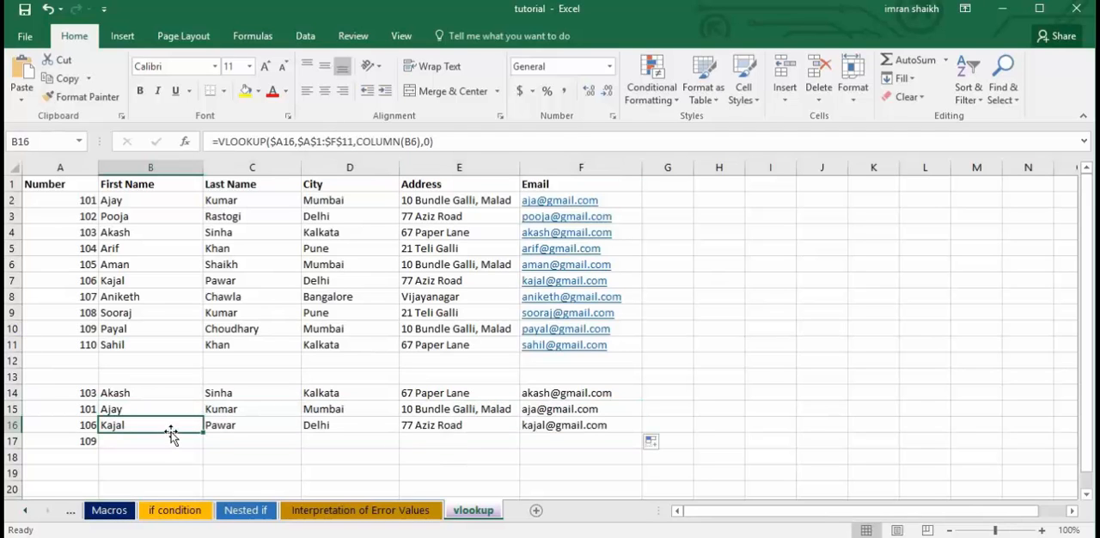
Undo the fills in rows 15 and 16 and lock the lookup value in the B14 formula as $A$14.
key("ctrl+z")
key("ctrl+z")
key("ctrl+z")
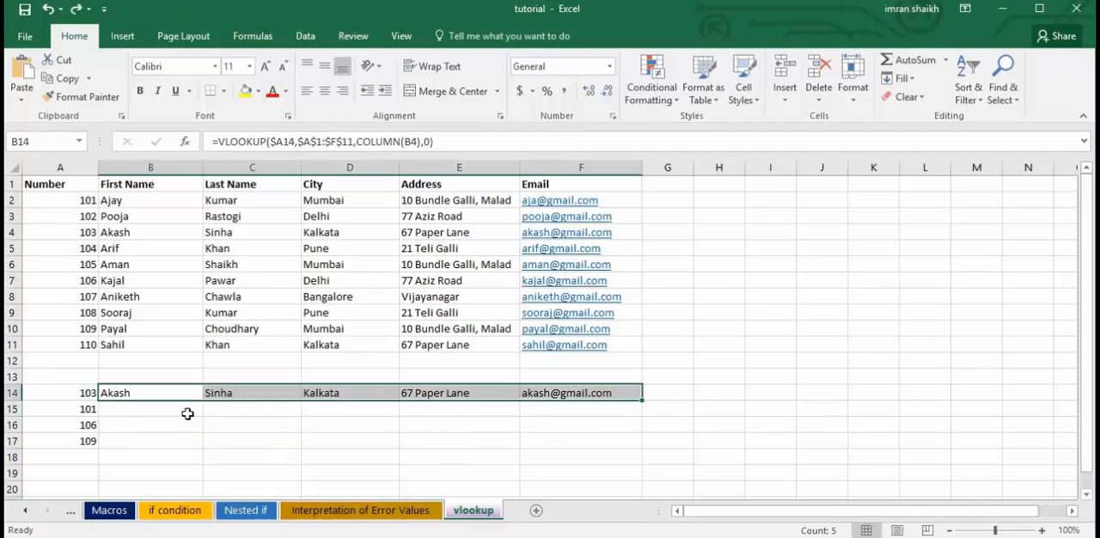
left_click(285, 141)
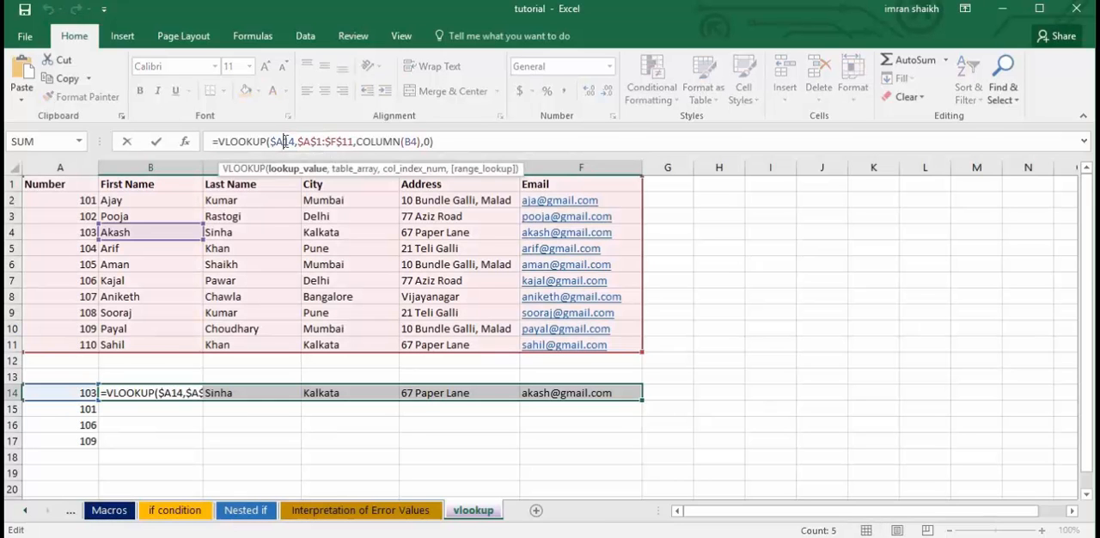
type("$")
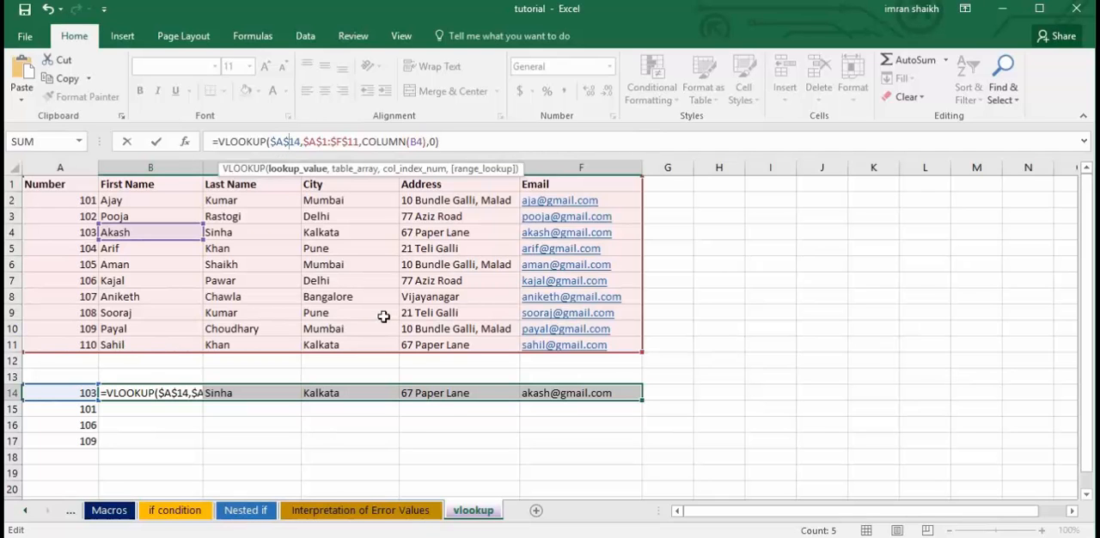
key("Return")
Fill the formulas in B14:F14 down through row 17 and check the lookup value reference in B15 and B16.
left_click(164, 398)
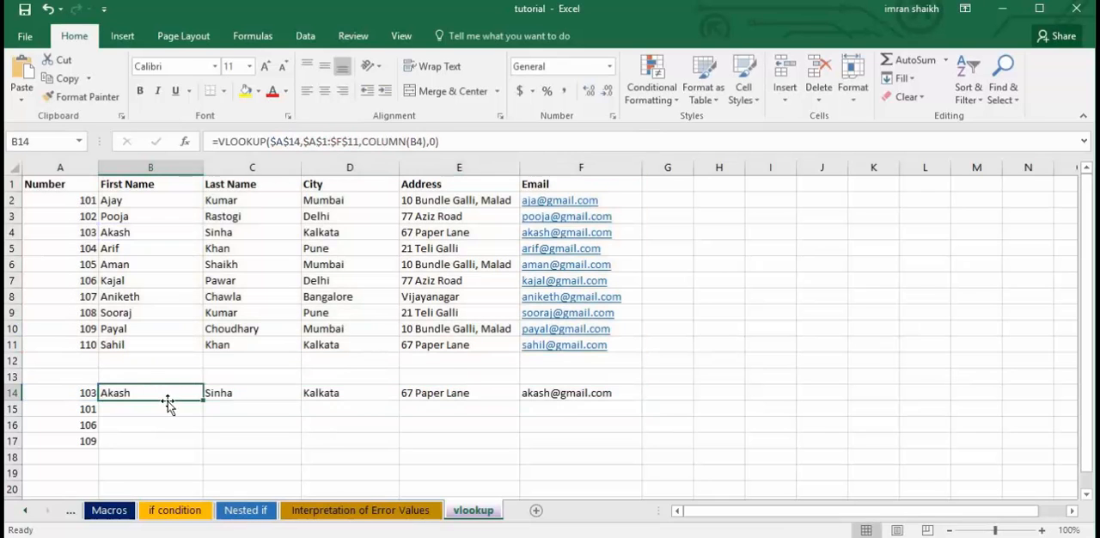
left_click_drag(203, 400, 601, 393)
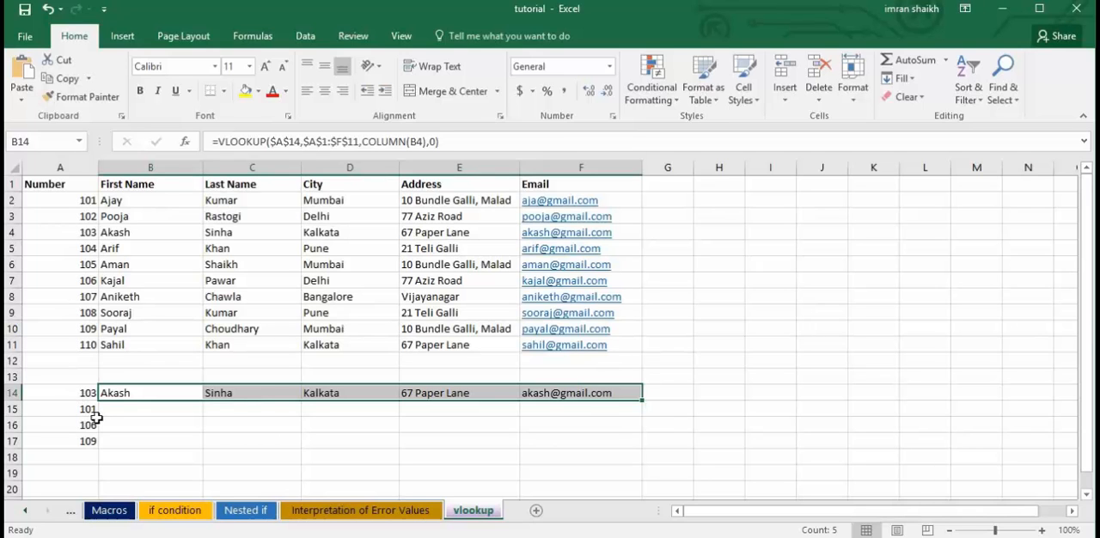
left_click_drag(642, 400, 643, 415)
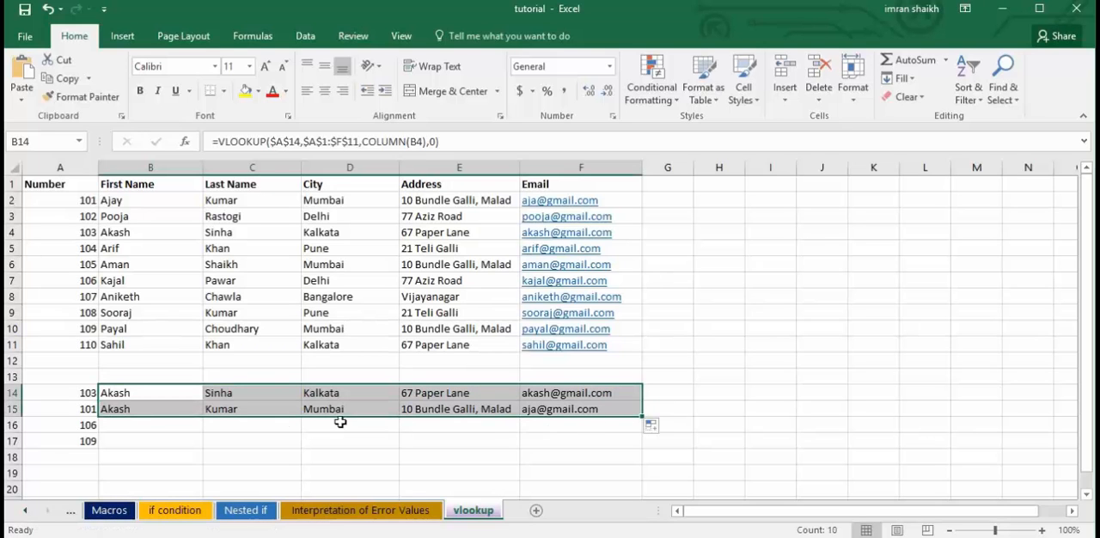
left_click(132, 409)
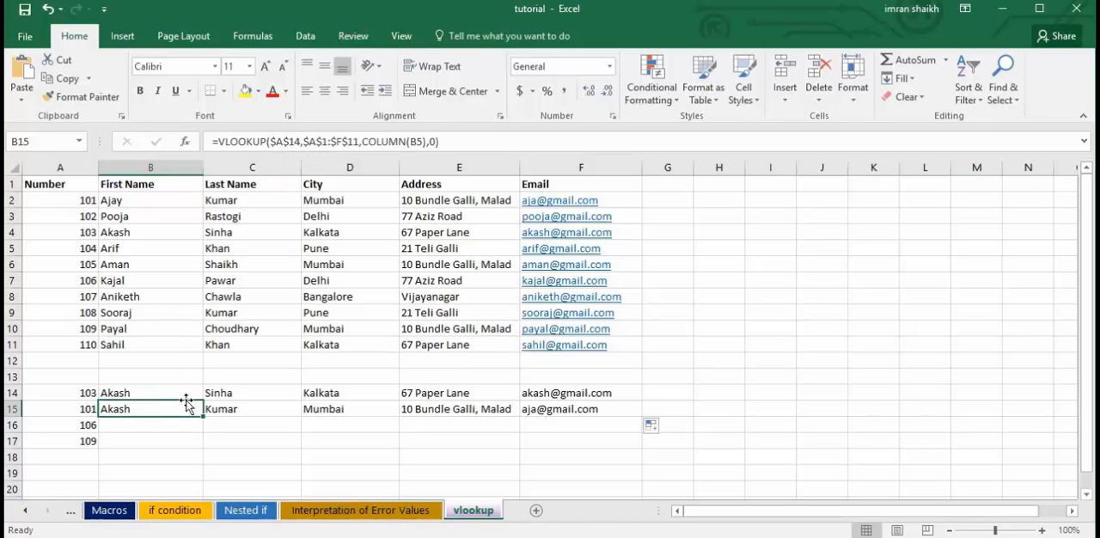
left_click_drag(187, 407, 641, 454)
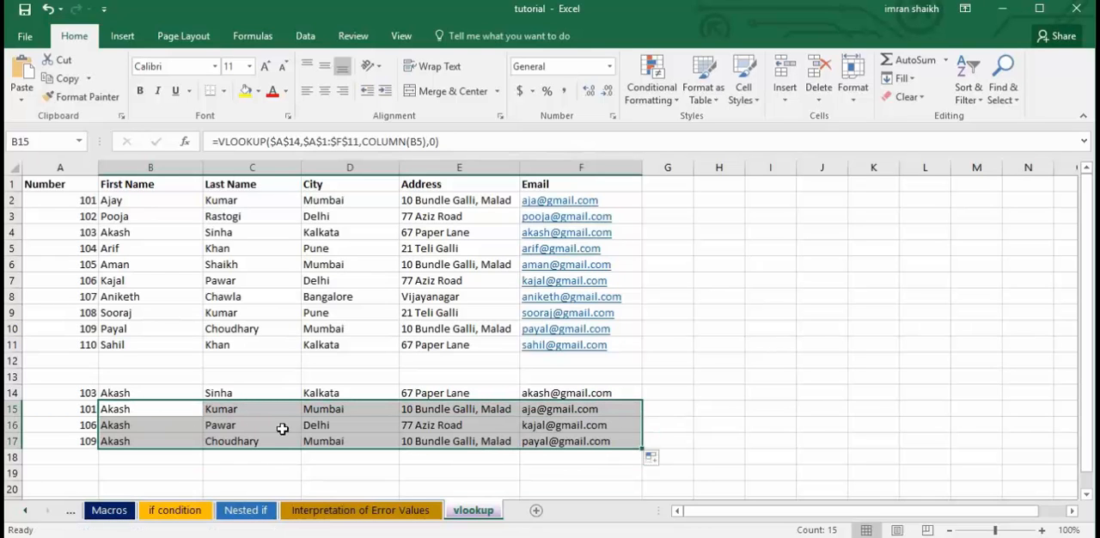
left_click(161, 424)
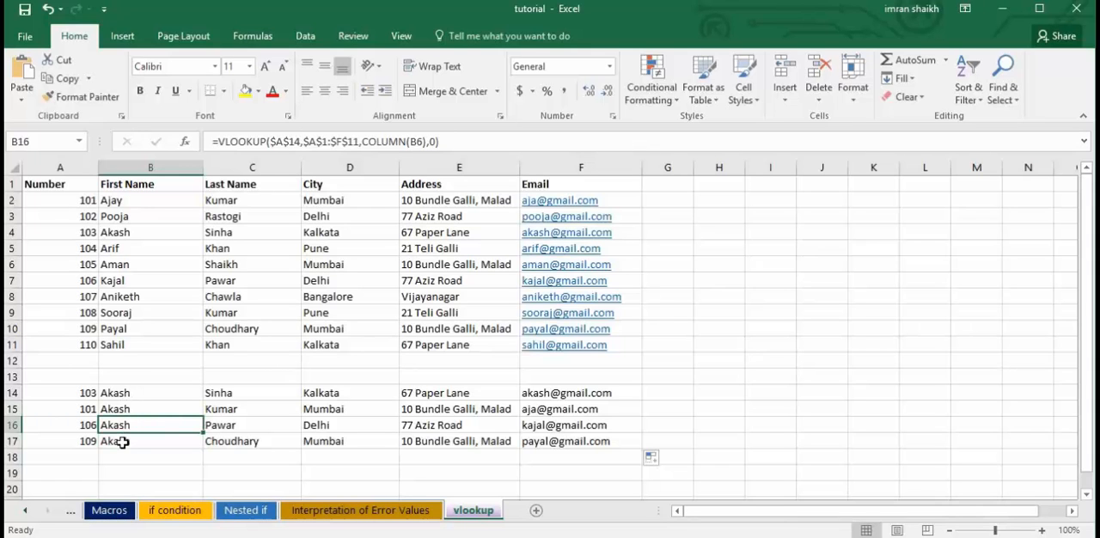
left_click(138, 409)
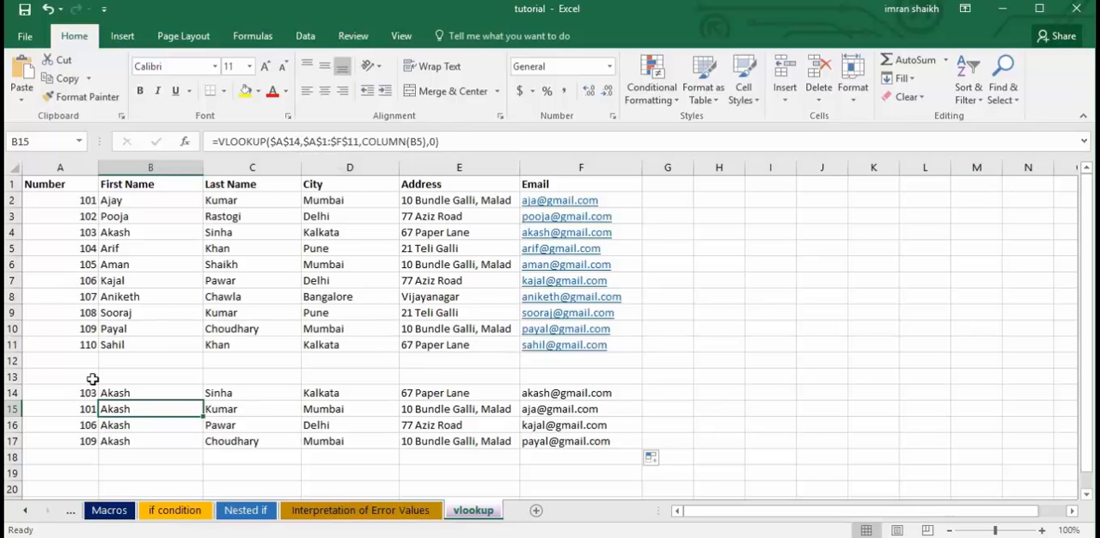
Check the lookup value references in B16 and B17 and undo the fill in rows 15 to 17.
left_click(152, 425)
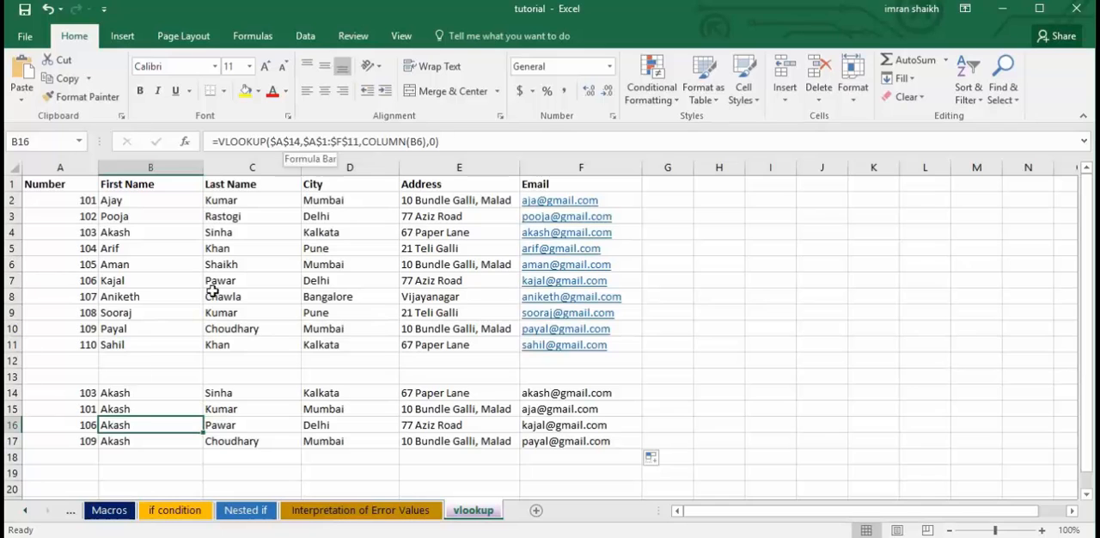
left_click(148, 441)
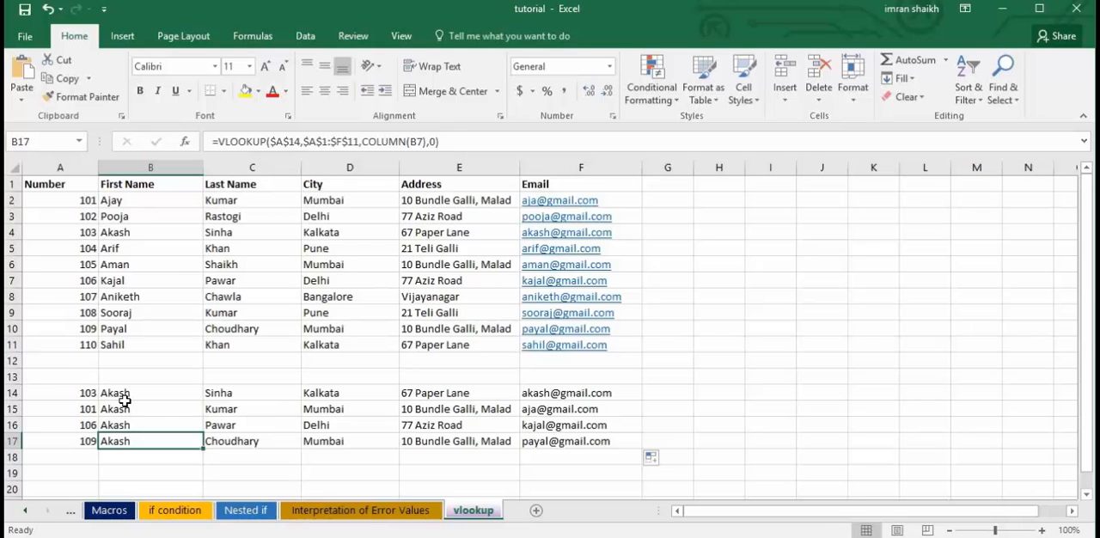
key("ctrl+z")
key("ctrl+z")
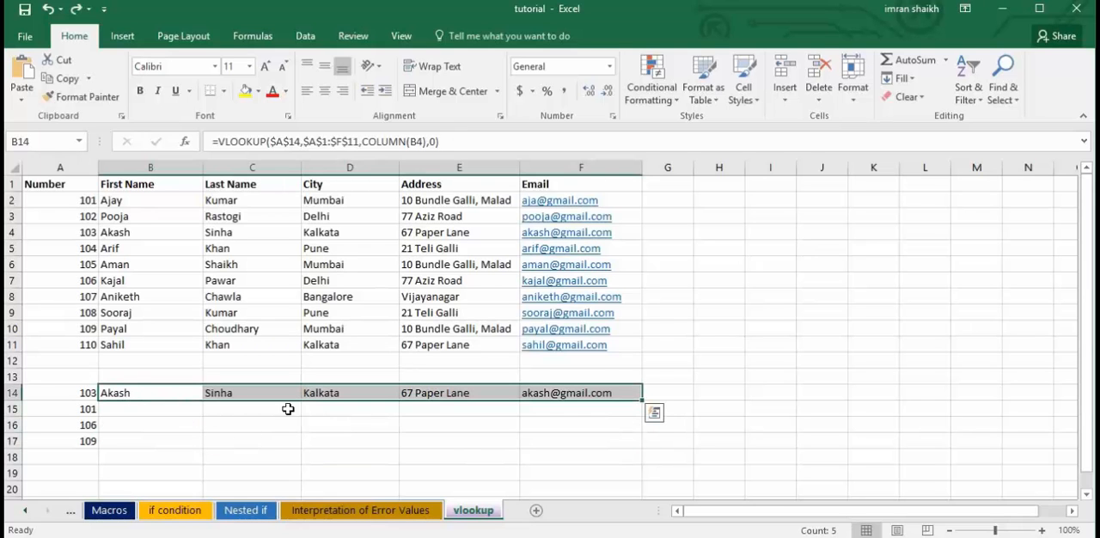
Change the lookup value in the B14 formula to $A14 and fill B14:F14 down through row 17.
left_click(290, 141)
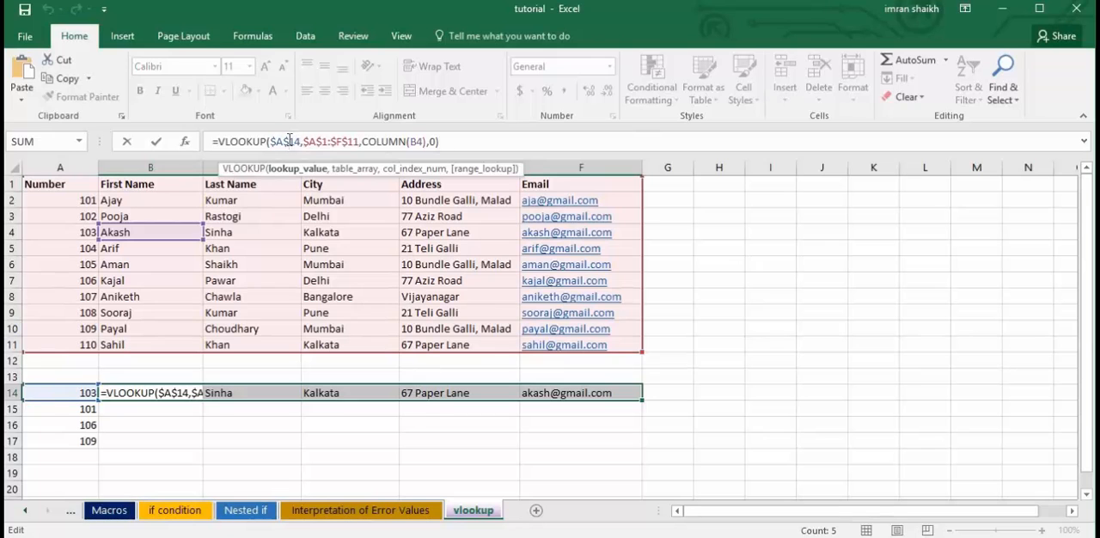
key("BackSpace")
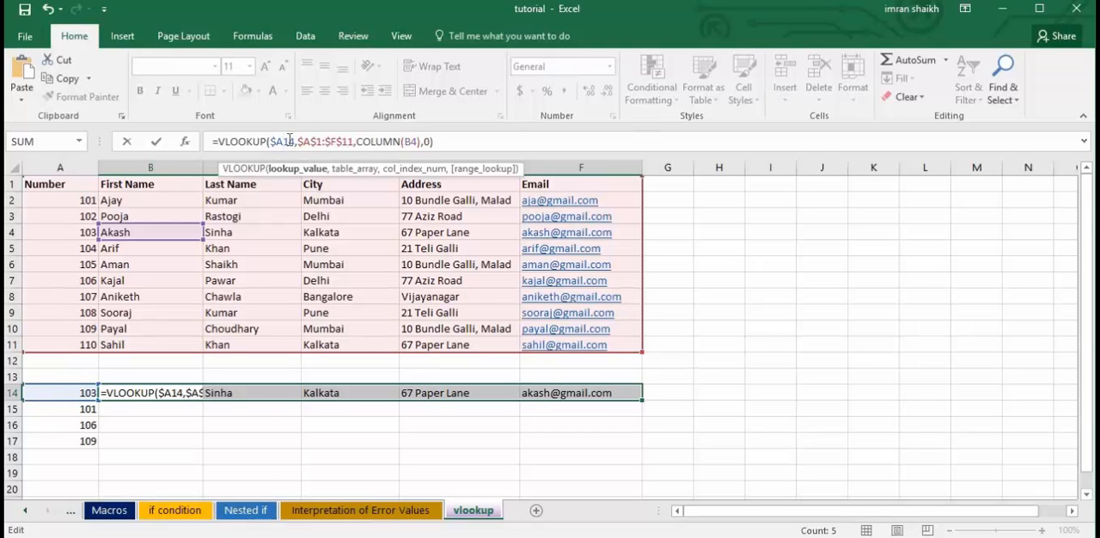
left_click(275, 141)
key("Return")
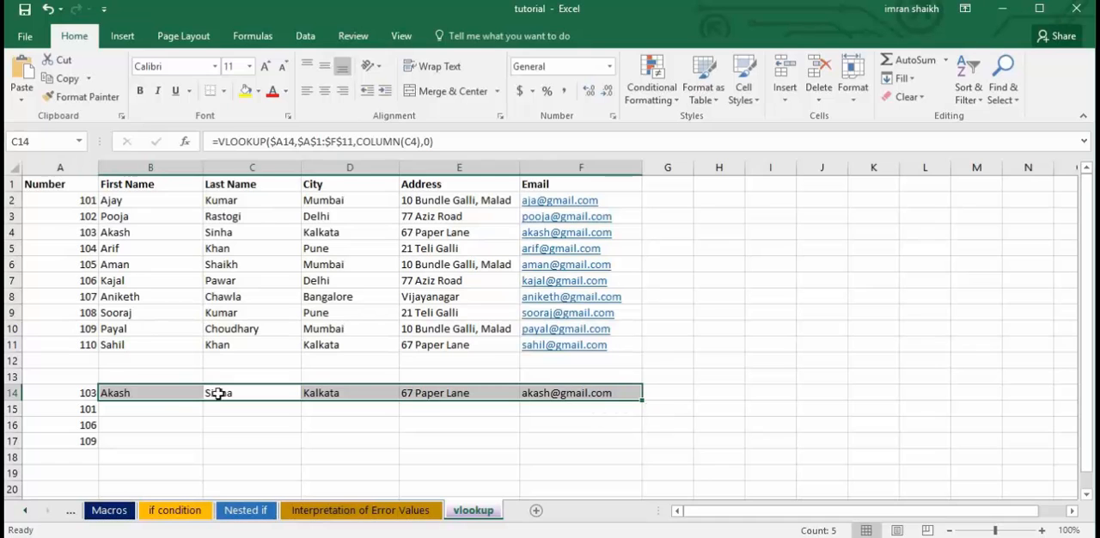
left_click(162, 391)
left_click_drag(236, 388, 644, 445)
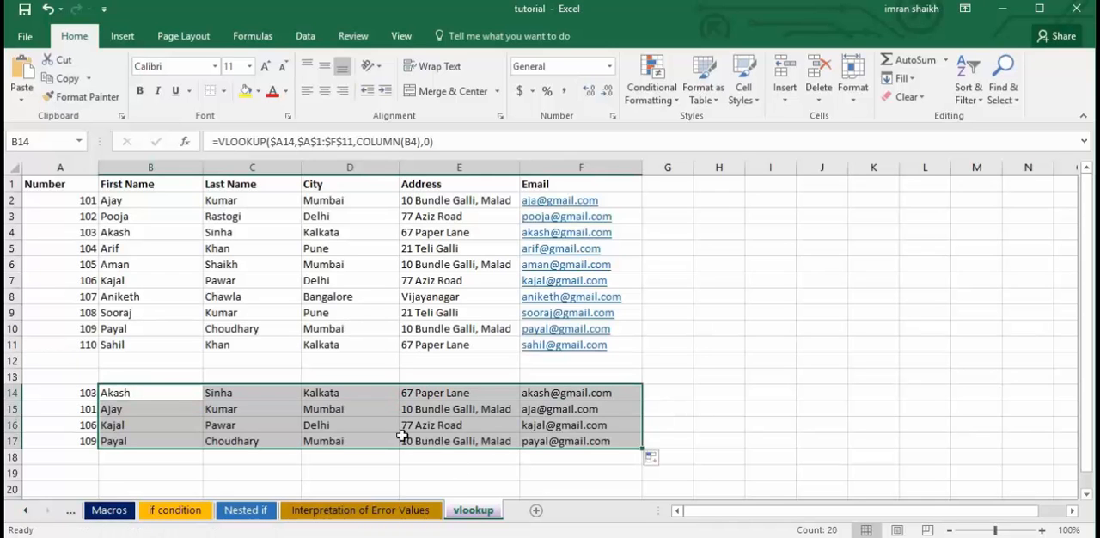
left_click(491, 431)
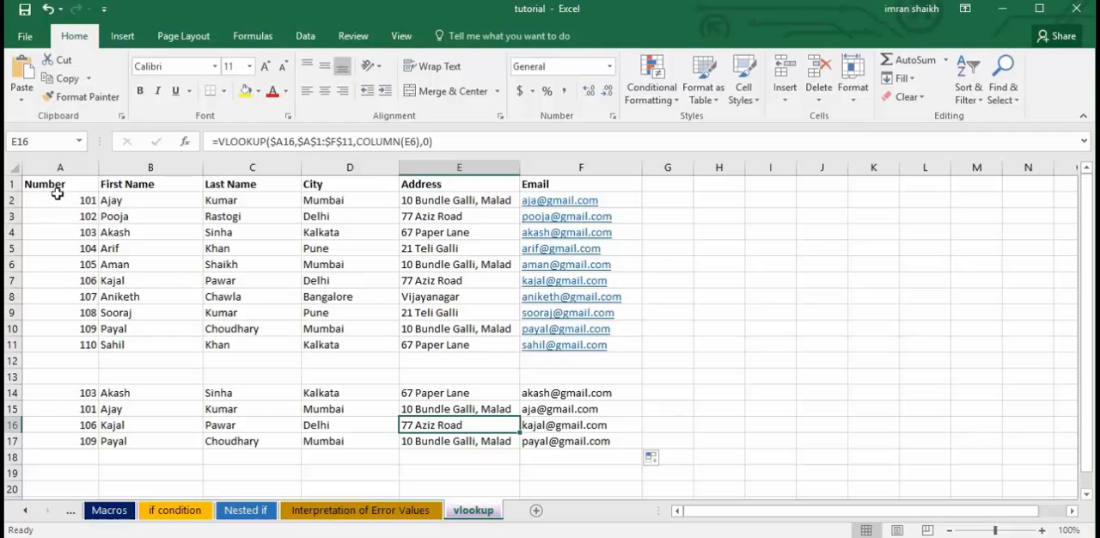
left_click_drag(58, 189, 600, 345)
left_click(366, 298)
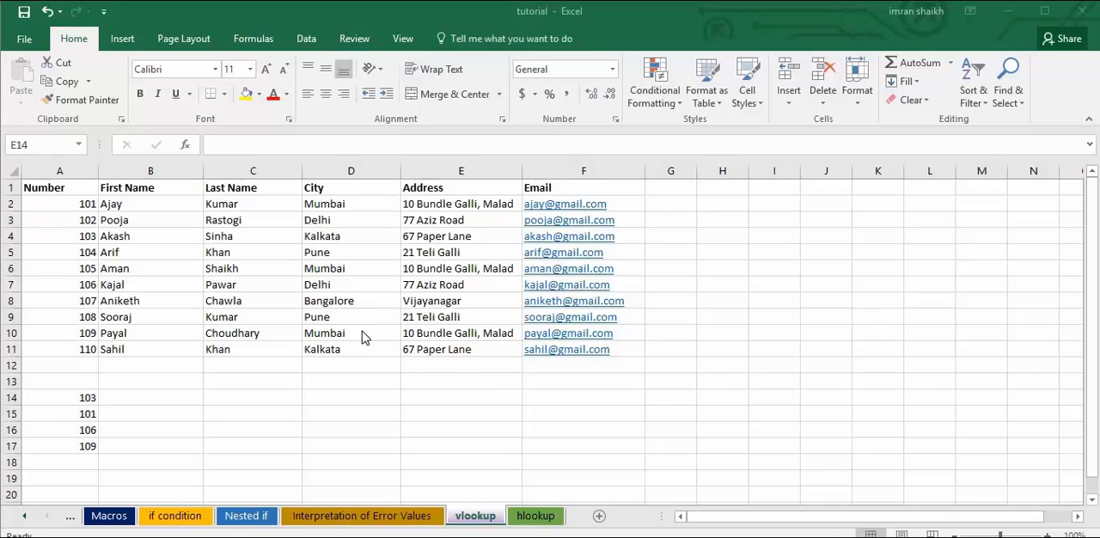
left_click(372, 379)
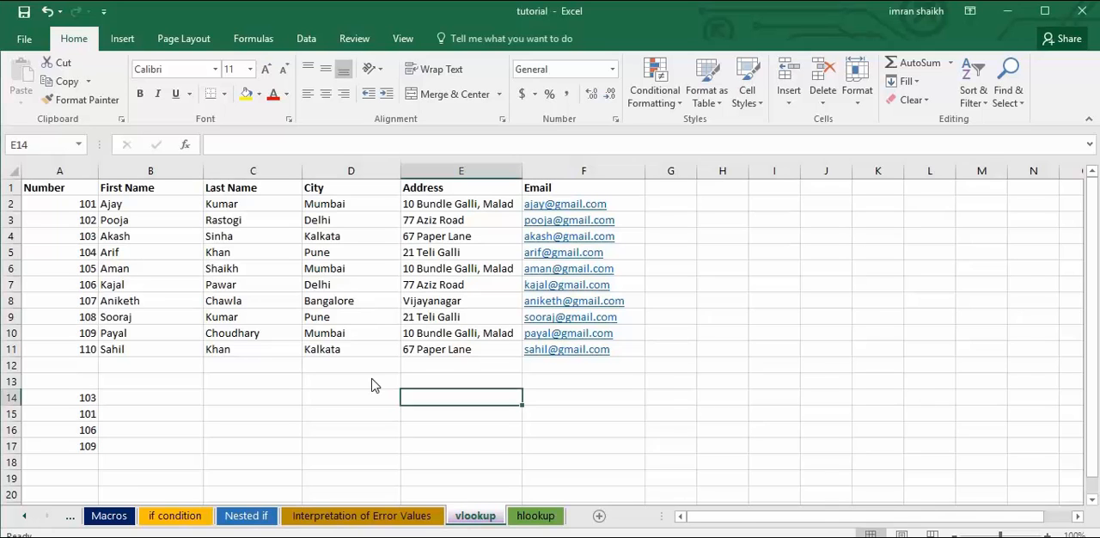
left_click(334, 404)
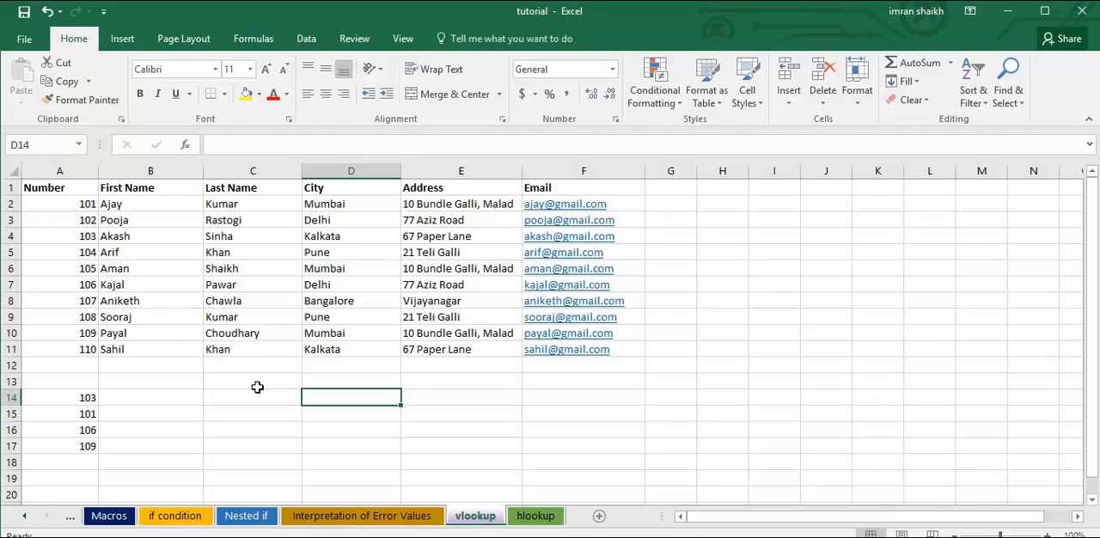
left_click(179, 444)
Copy A1:F17 from the vlookup sheet and paste it transposed at A1 of the hlookup sheet.
left_click_drag(34, 189, 571, 446)
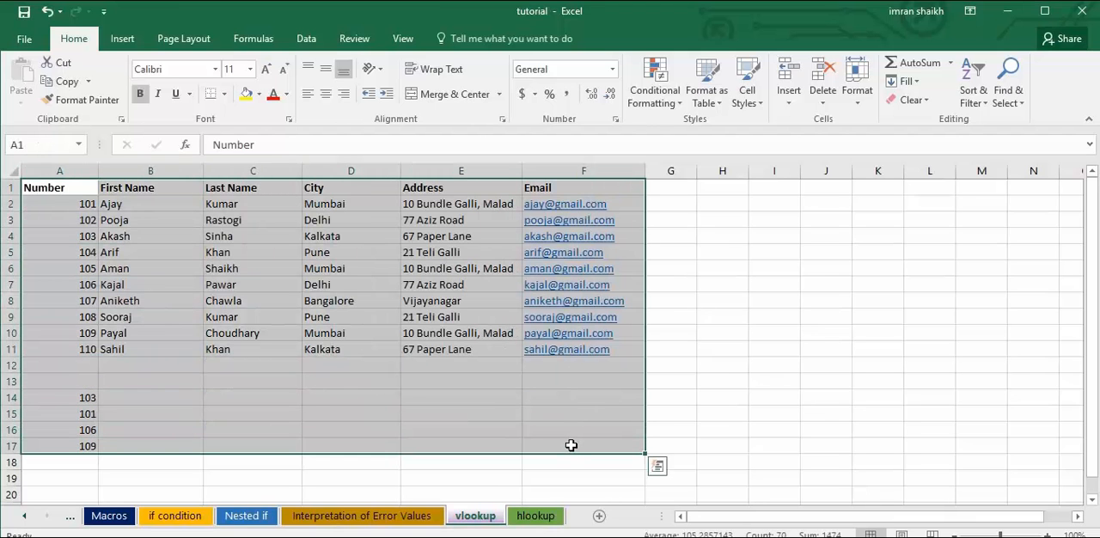
key("ctrl+c")
left_click(550, 516)
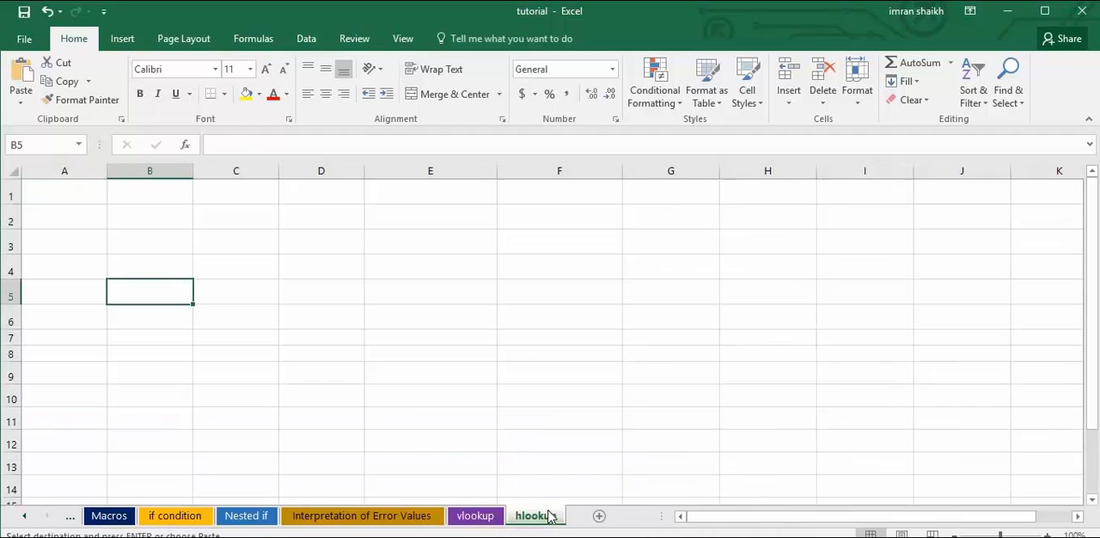
left_click(52, 196)
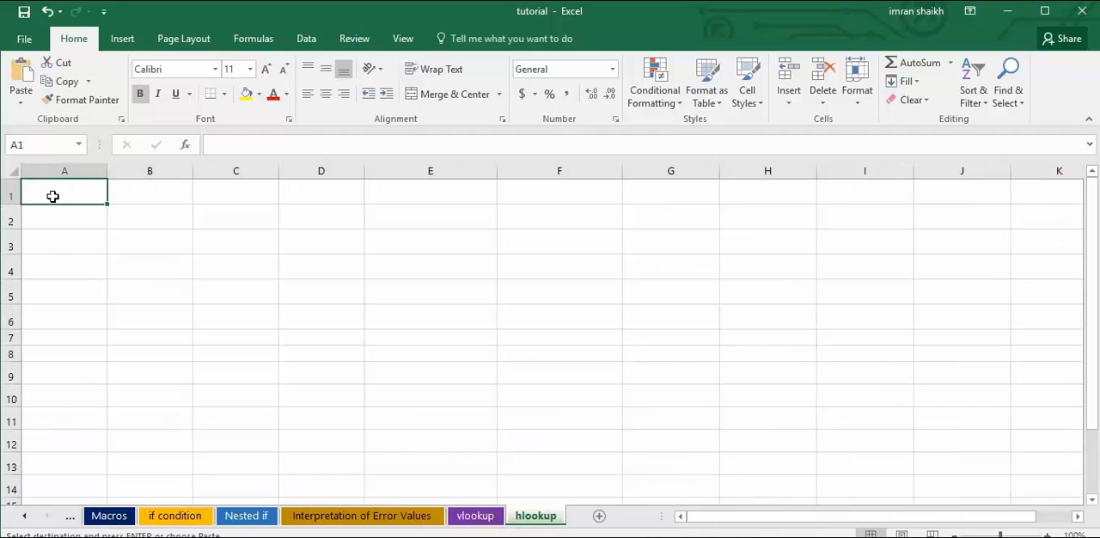
right_click(53, 196)
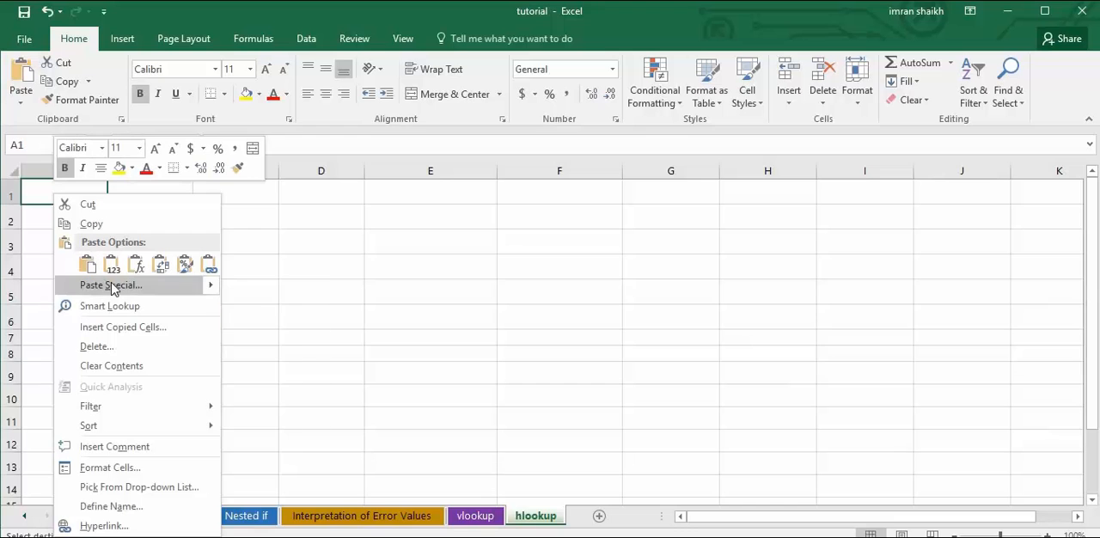
mouse_move(112, 289)
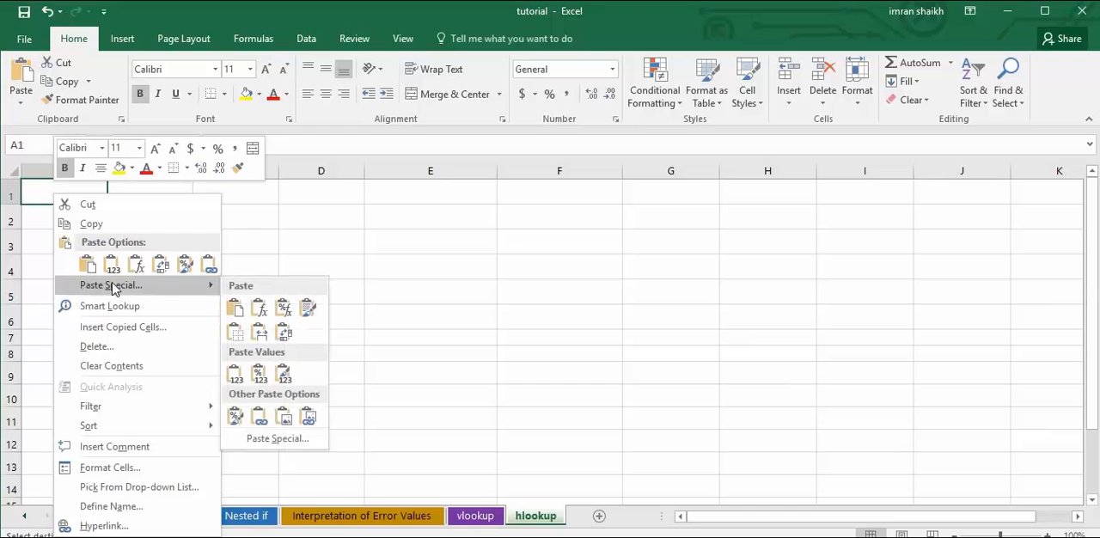
left_click(270, 440)
left_click_drag(295, 303, 314, 180)
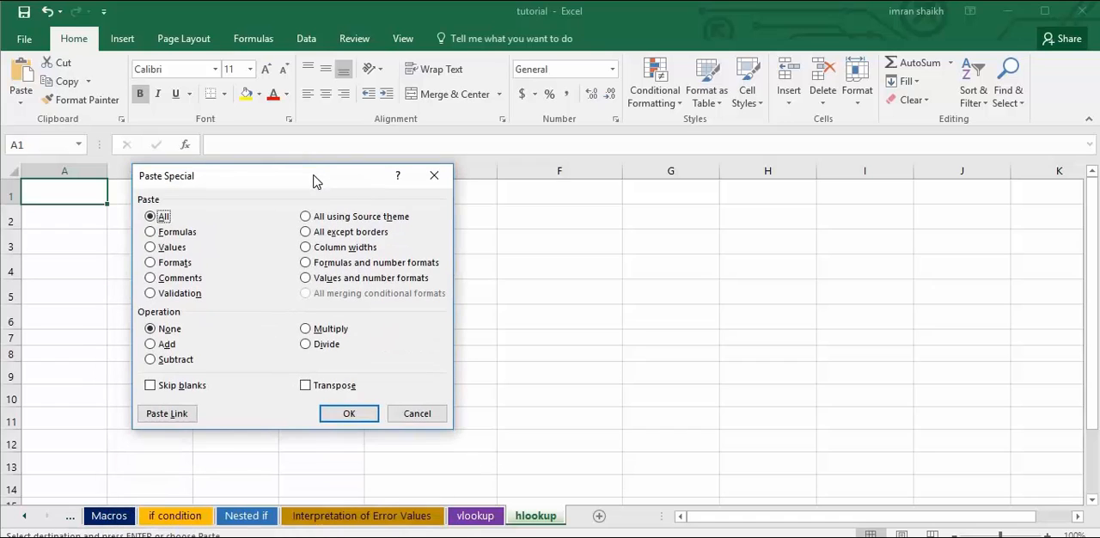
left_click(306, 386)
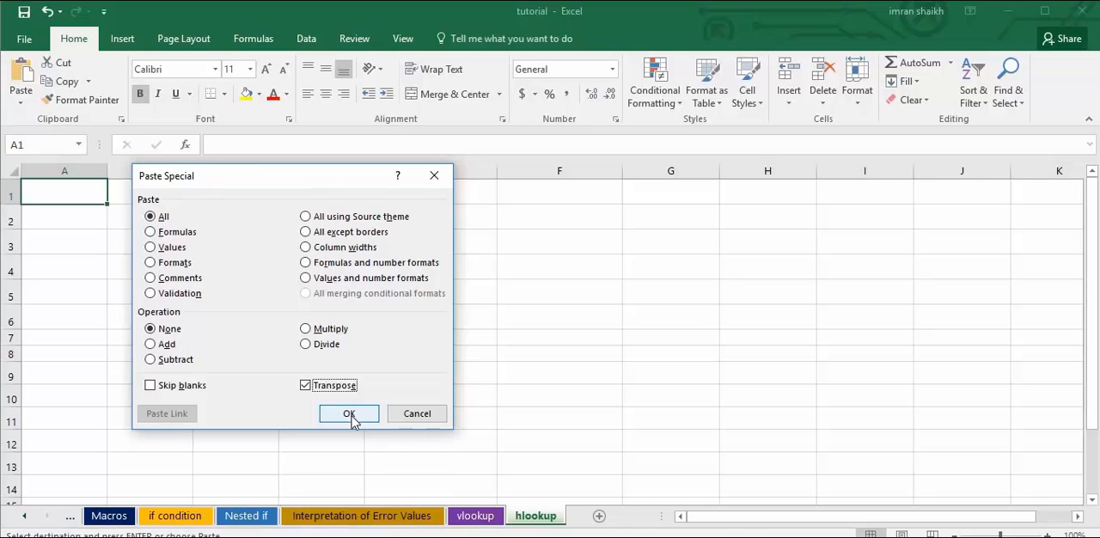
left_click(349, 414)
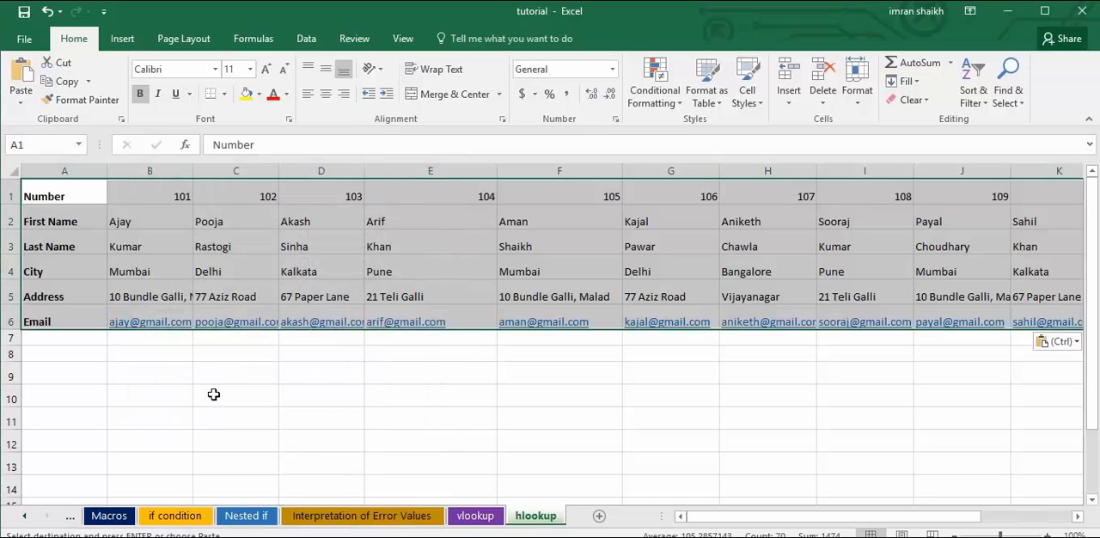
left_click(431, 442)
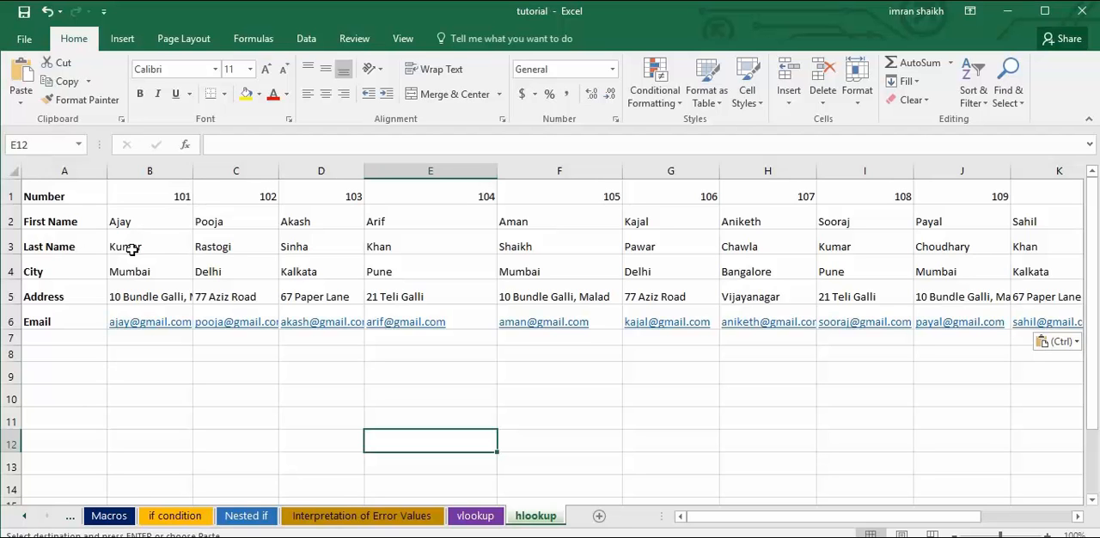
Compare the vertical table on the vlookup sheet with the transposed table on the hlookup sheet.
left_click(480, 522)
left_click(160, 349)
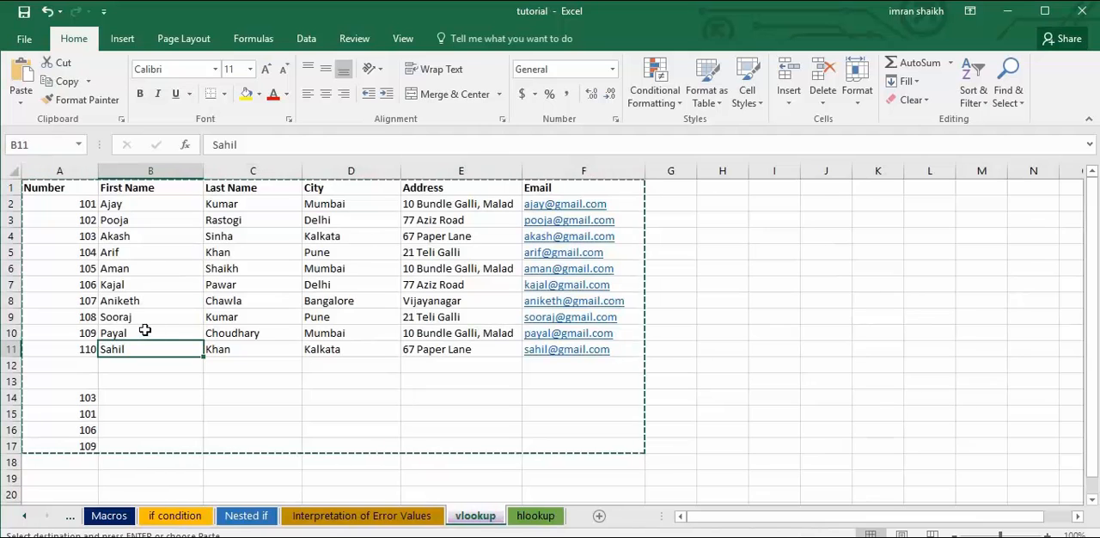
double_click(306, 364)
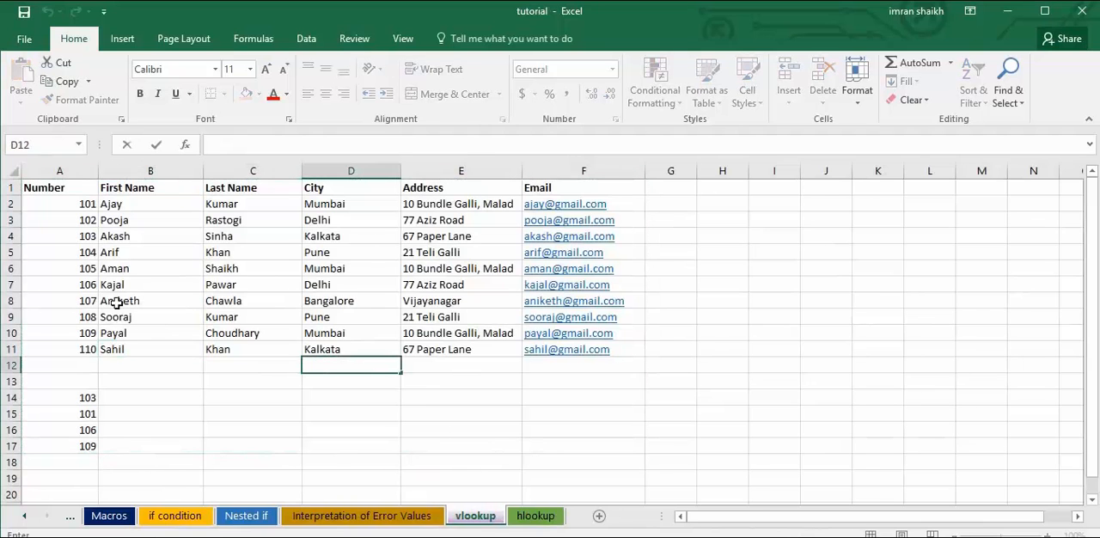
left_click(535, 515)
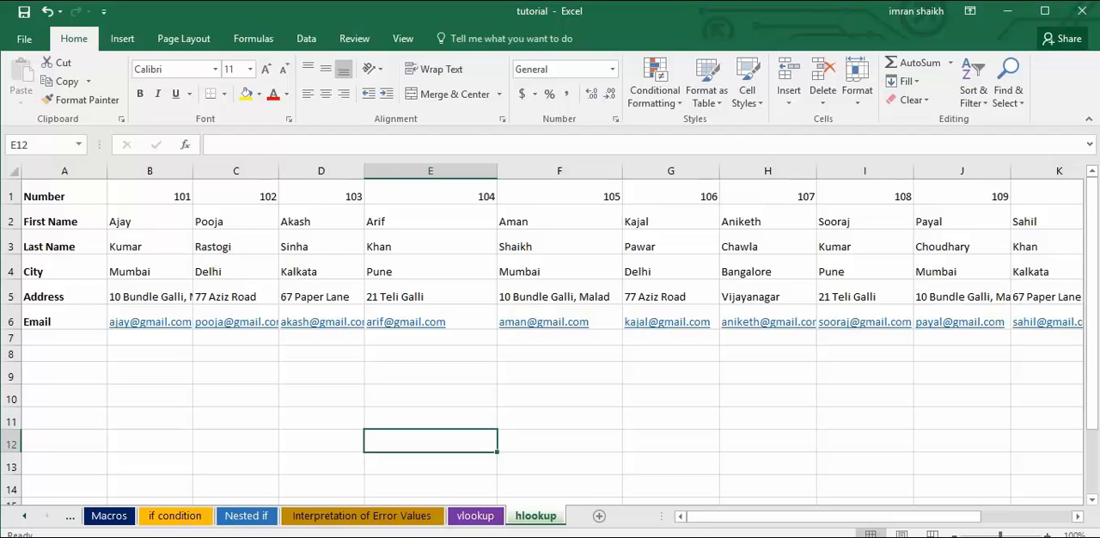
Copy the lookup numbers in N1:Q1 of the hlookup sheet and paste them starting at B9.
left_click_drag(736, 520, 827, 521)
left_click_drag(901, 197, 1040, 204)
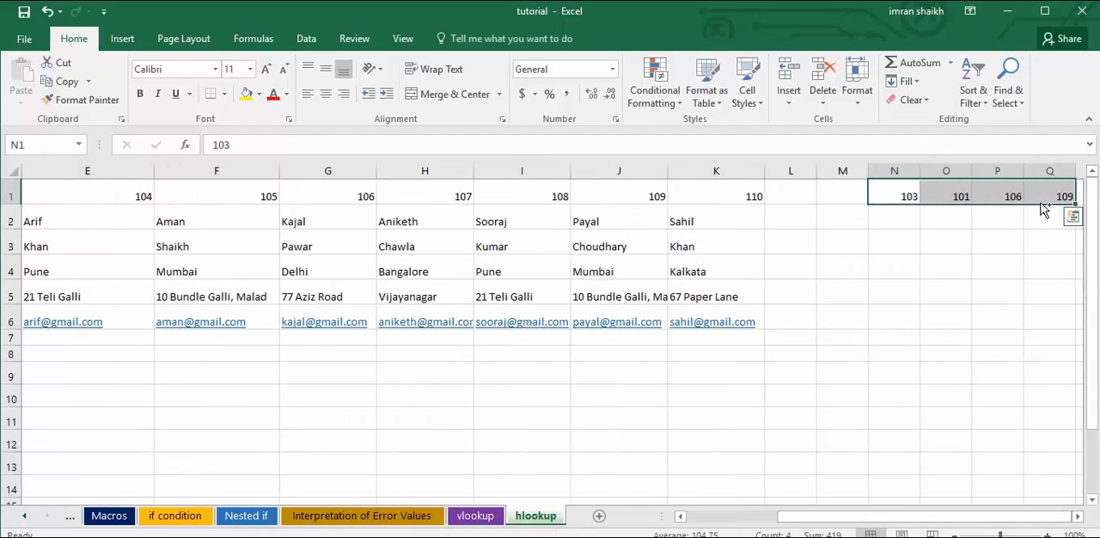
key("ctrl+c")
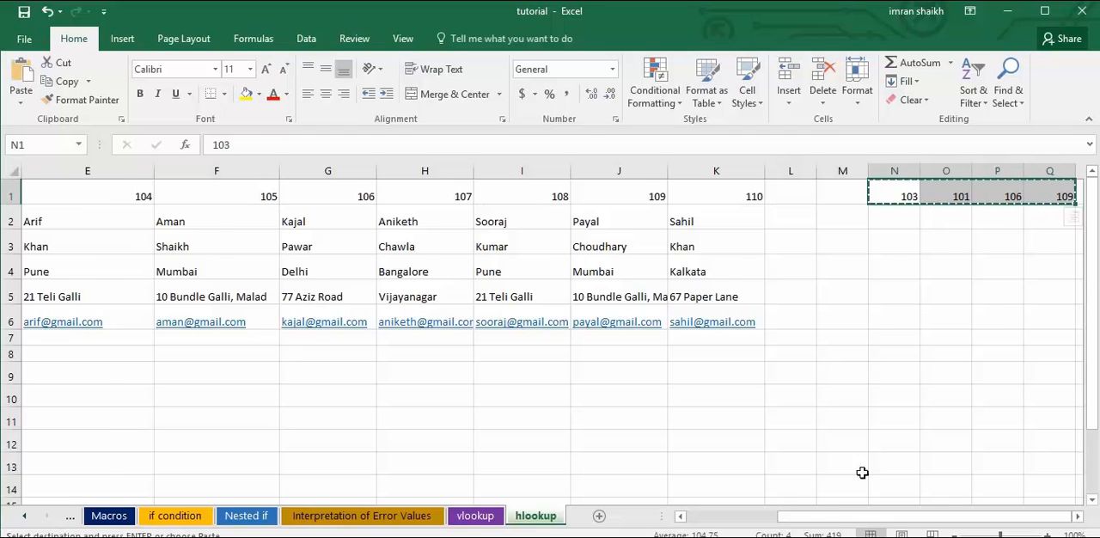
left_click_drag(821, 524, 545, 502)
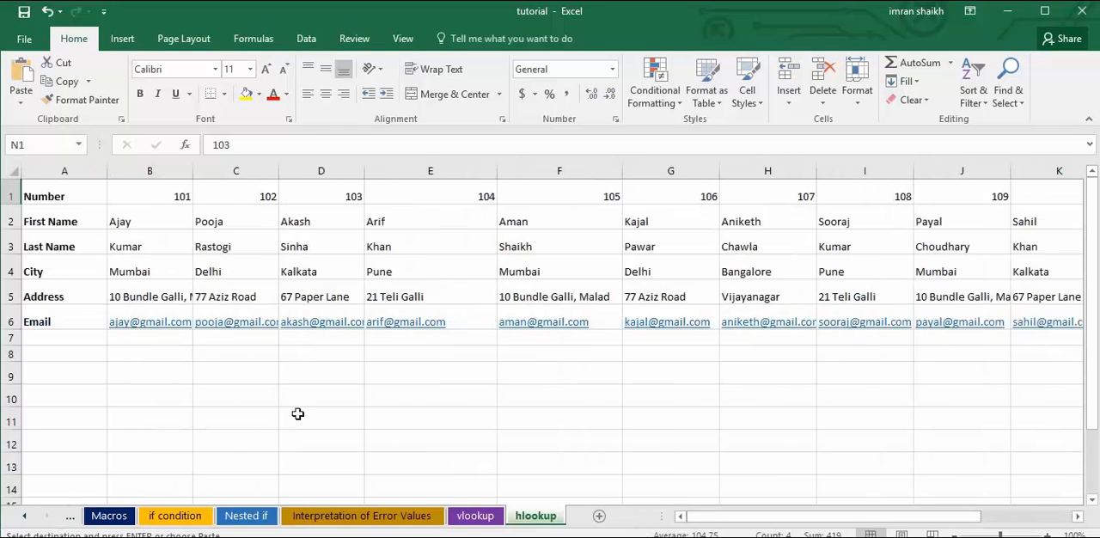
left_click(175, 376)
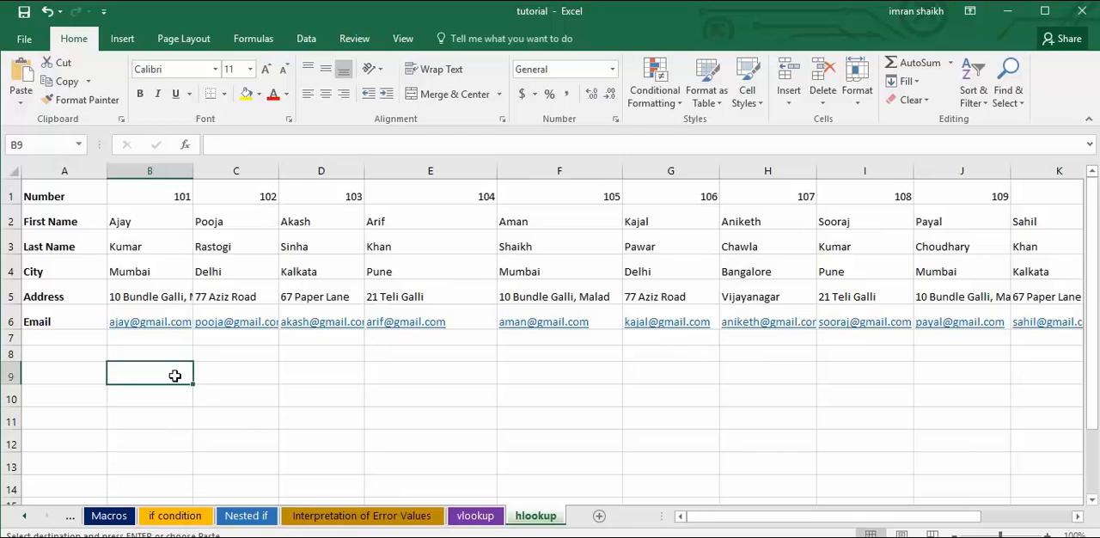
key("Return")
Copy the row labels Number to Email from A1:A6 and paste them starting at A9.
left_click(84, 375)
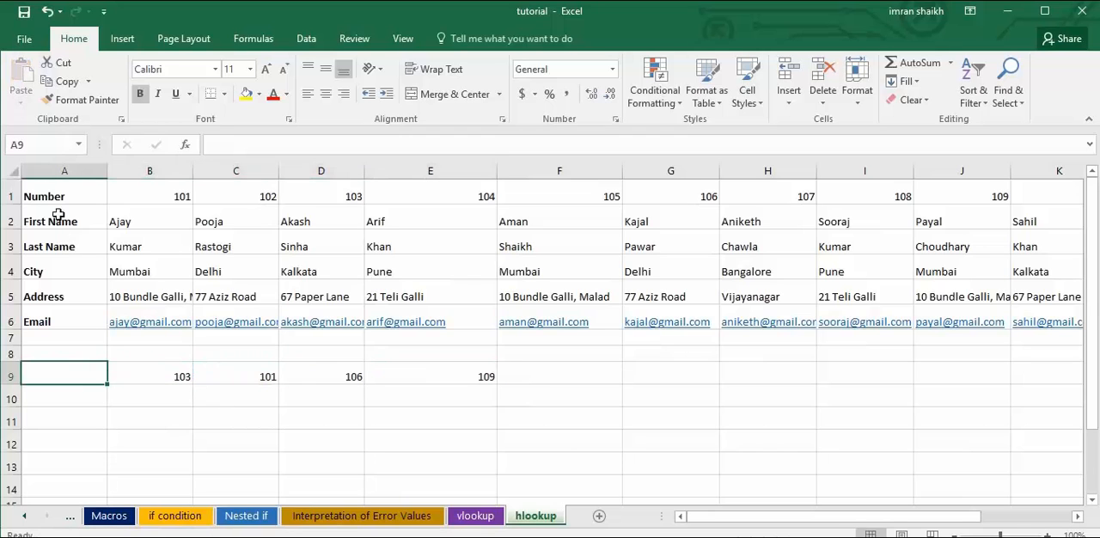
left_click(50, 194)
left_click_drag(50, 308, 40, 319)
key("ctrl+c")
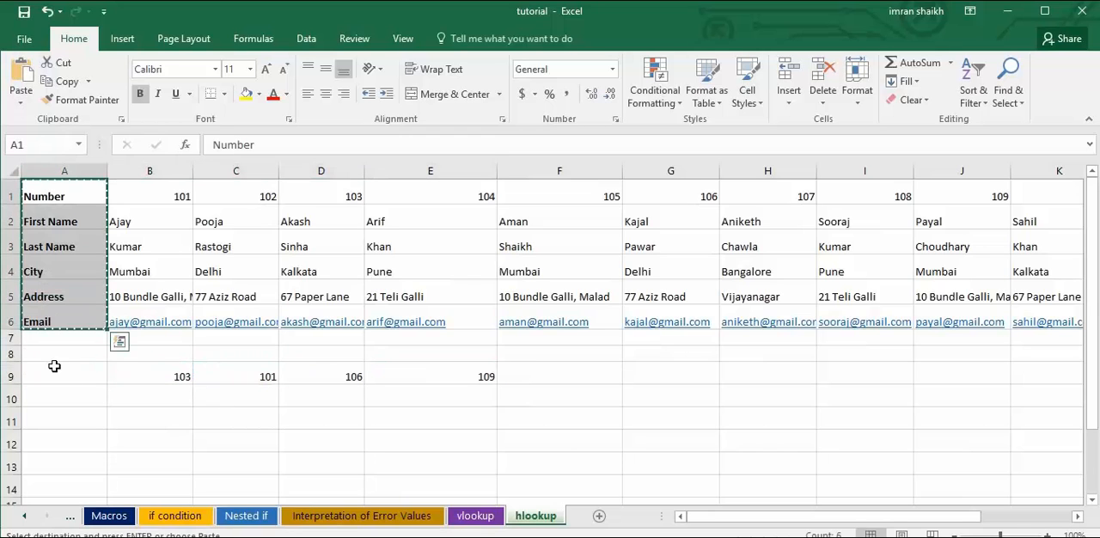
left_click(55, 371)
key("ctrl+v")
Increase the height of rows 9 to 14 and select the First Name result cell B10.
left_click_drag(13, 421, 12, 492)
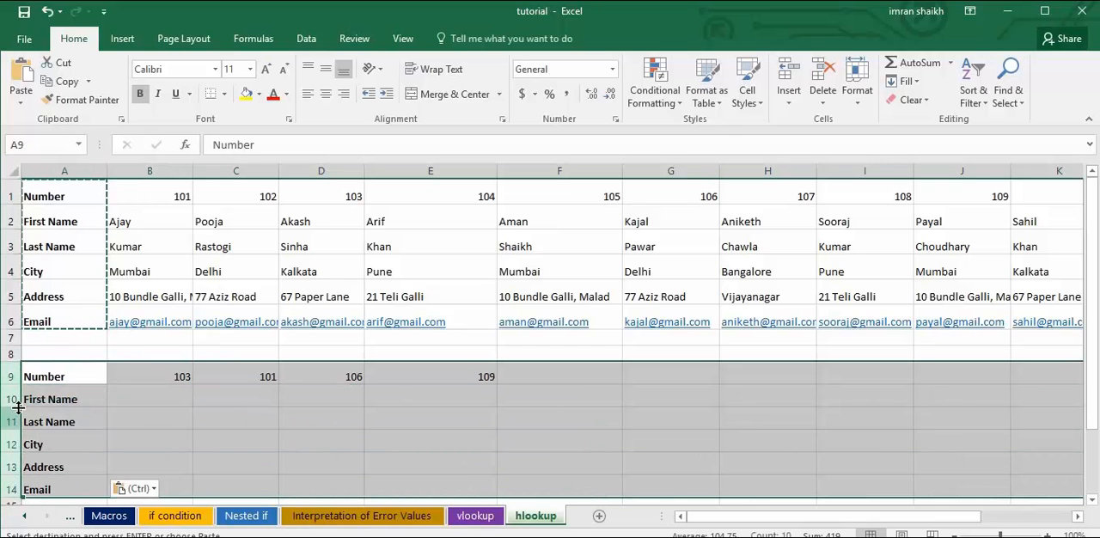
left_click_drag(15, 406, 16, 419)
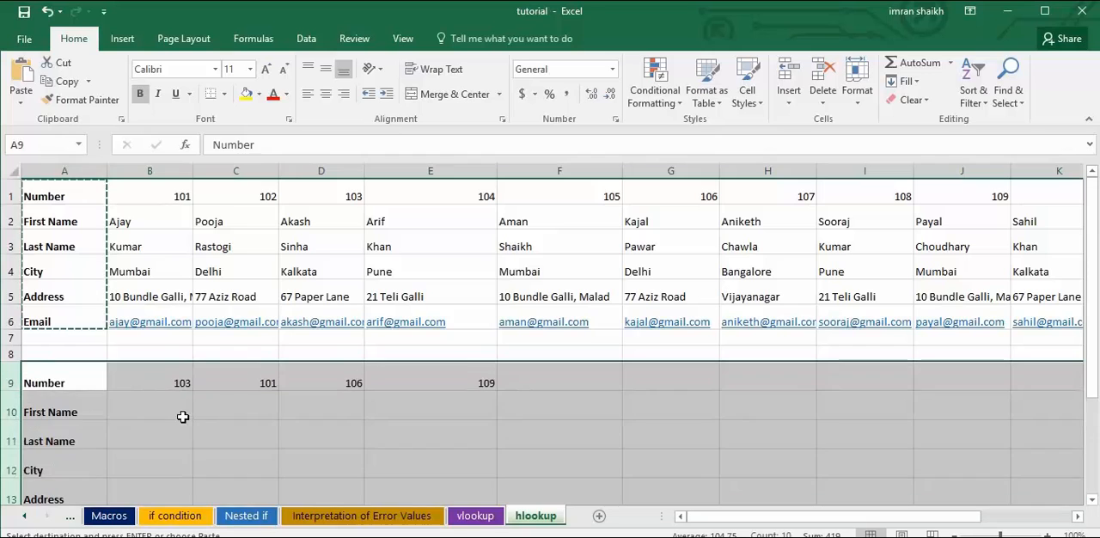
left_click(162, 416)
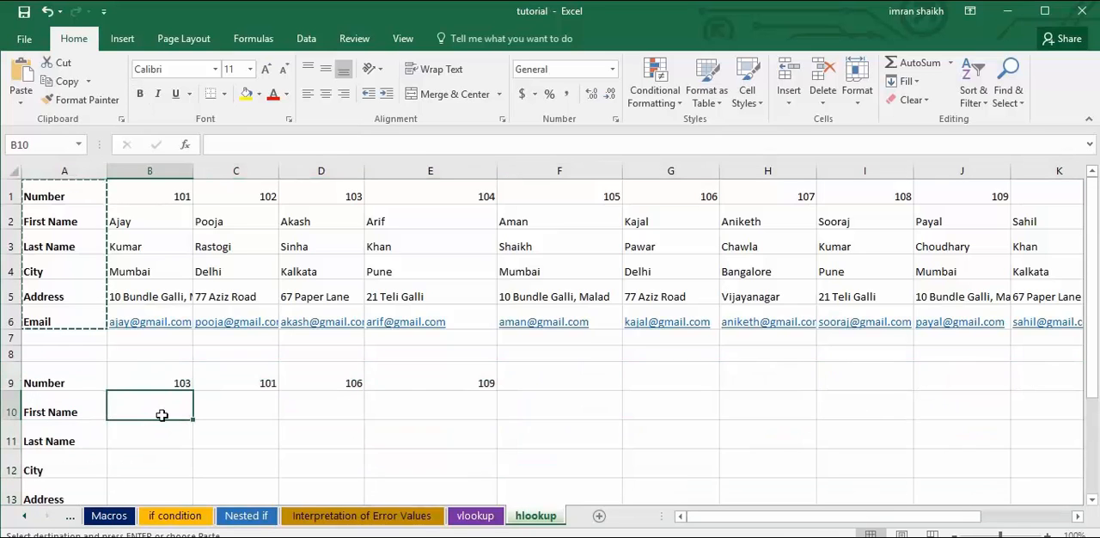
left_click(648, 410)
left_click(163, 412)
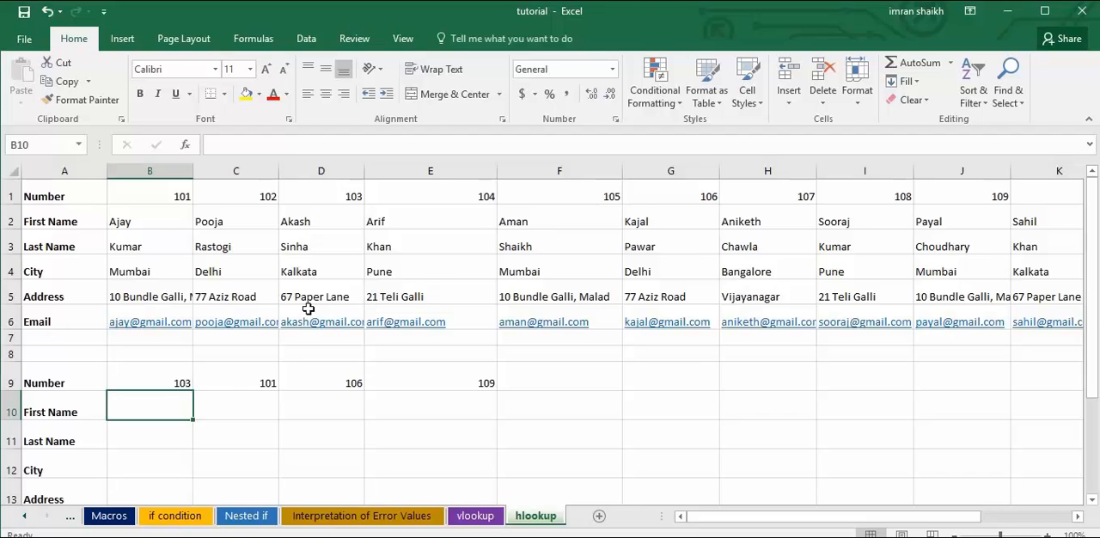
scroll(239, 340, "down", 1)
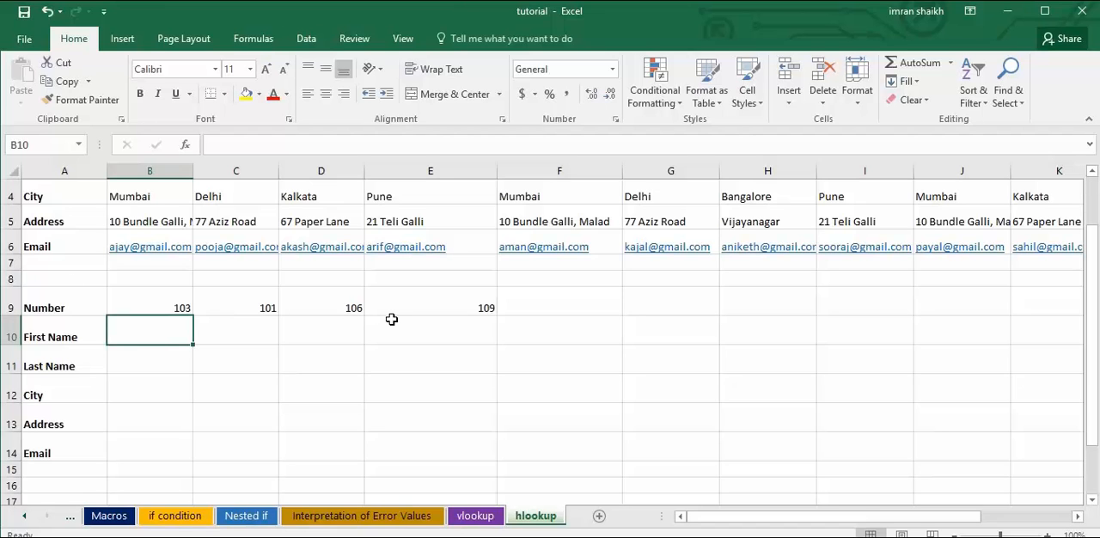
scroll(400, 386, "up", 1)
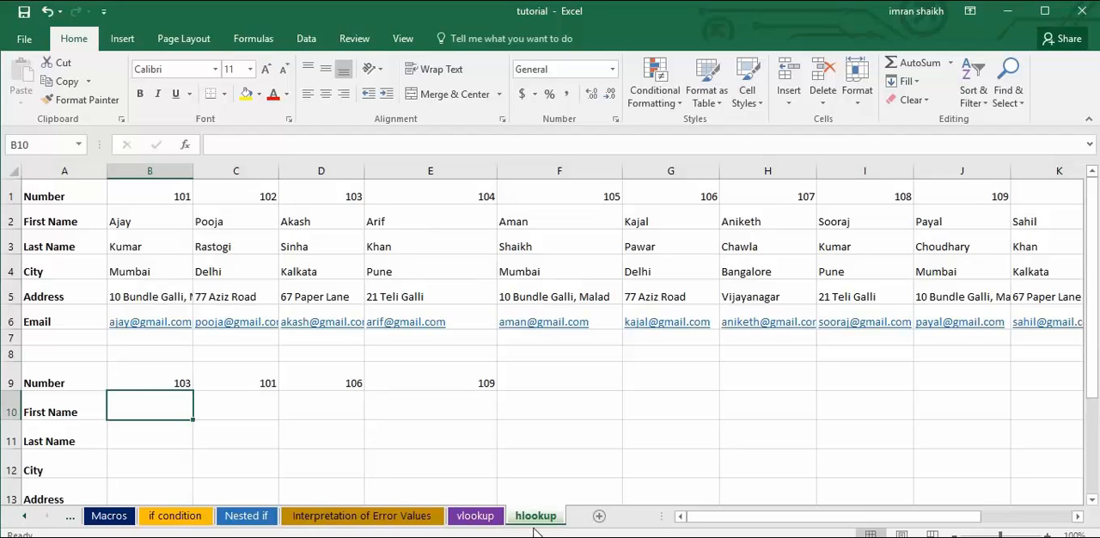
Check the vlookup sheet's layout, then enter the sample numbers 5001, 1200, 1301 and 1420 in H9:H12 of the hlookup sheet.
left_click(475, 517)
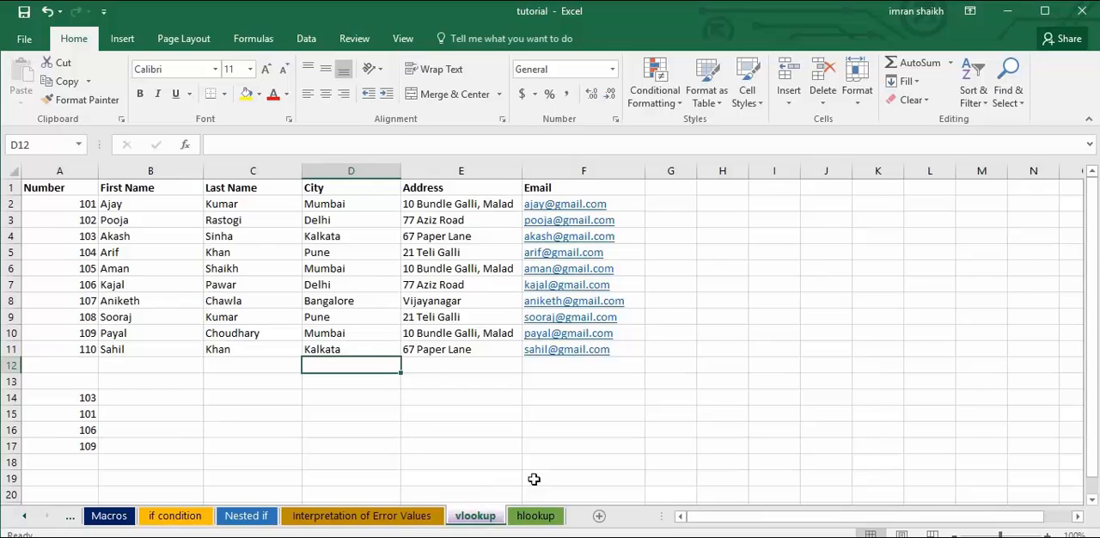
left_click(542, 520)
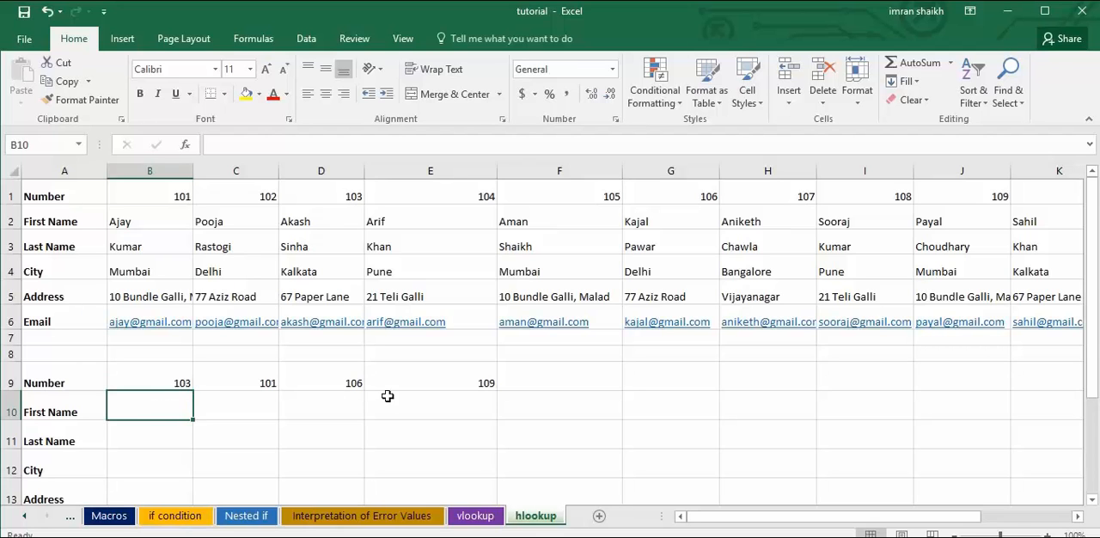
left_click(774, 380)
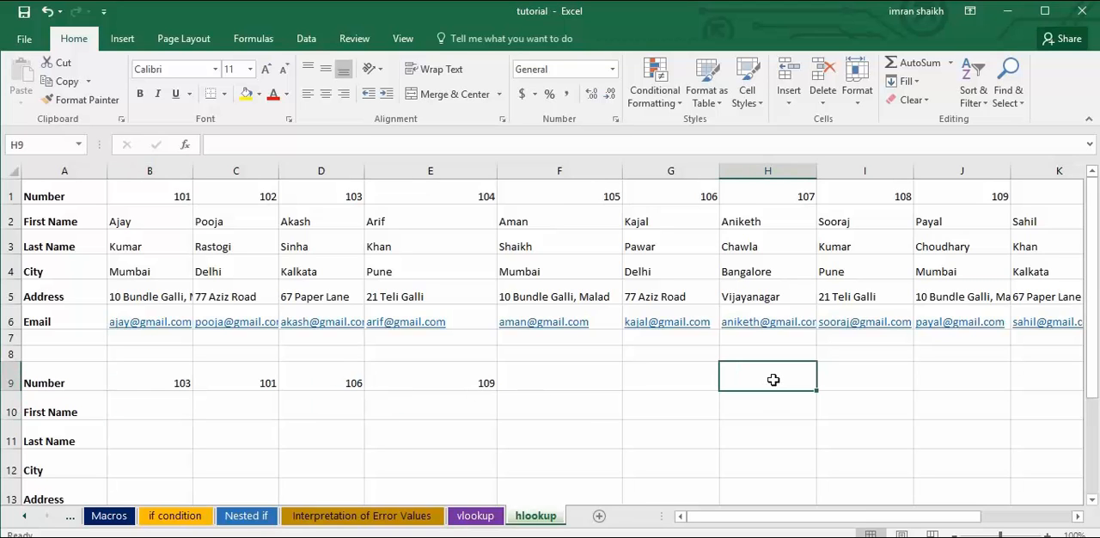
type("5001")
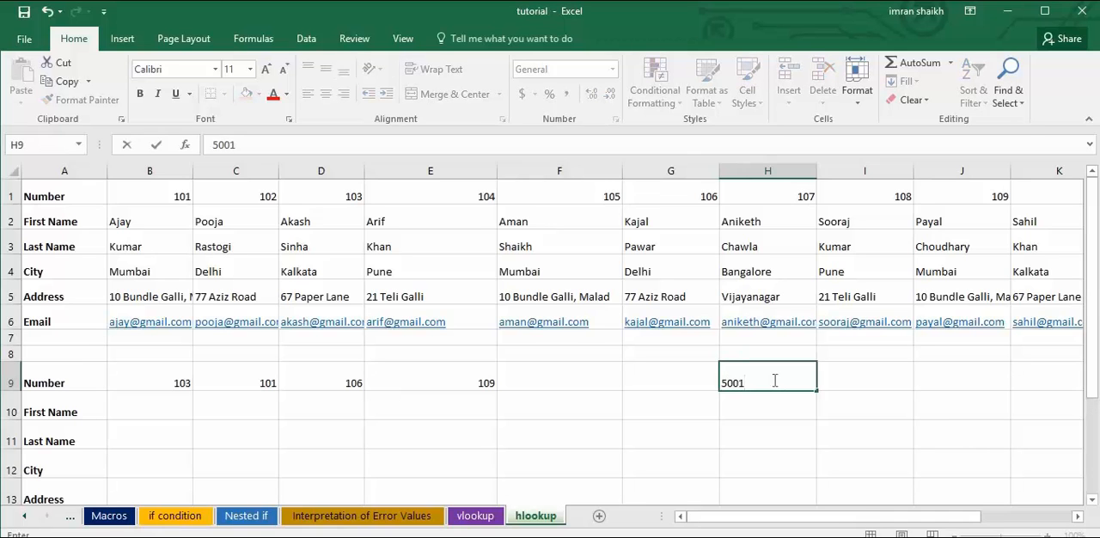
key("Return")
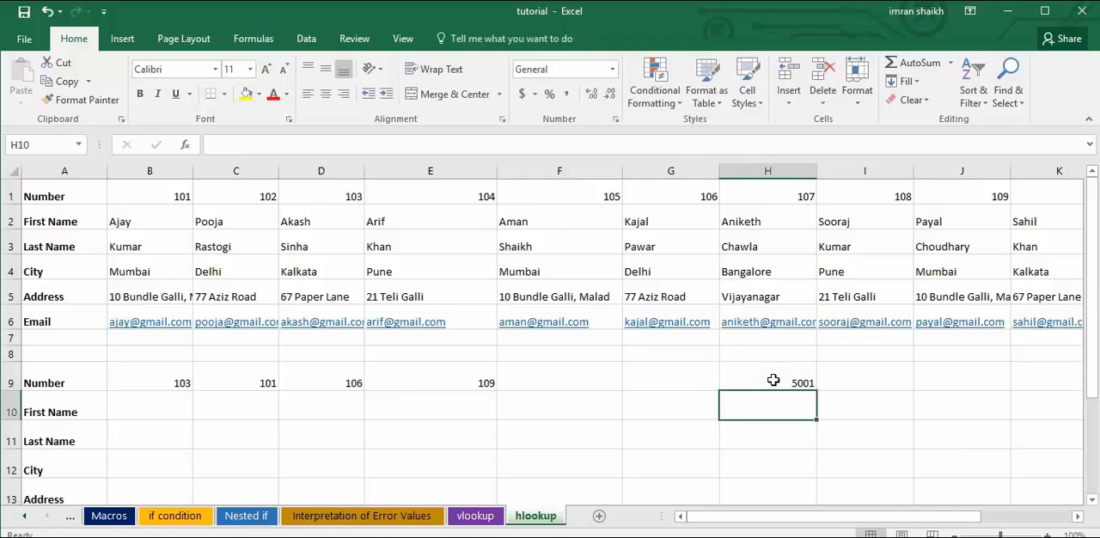
type("1200")
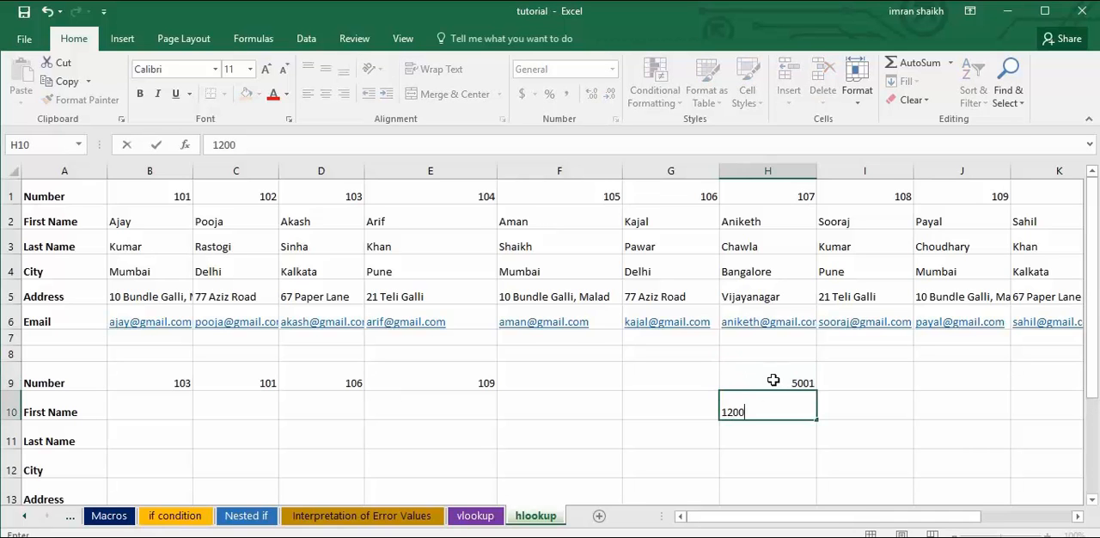
key("Return")
type("1300")
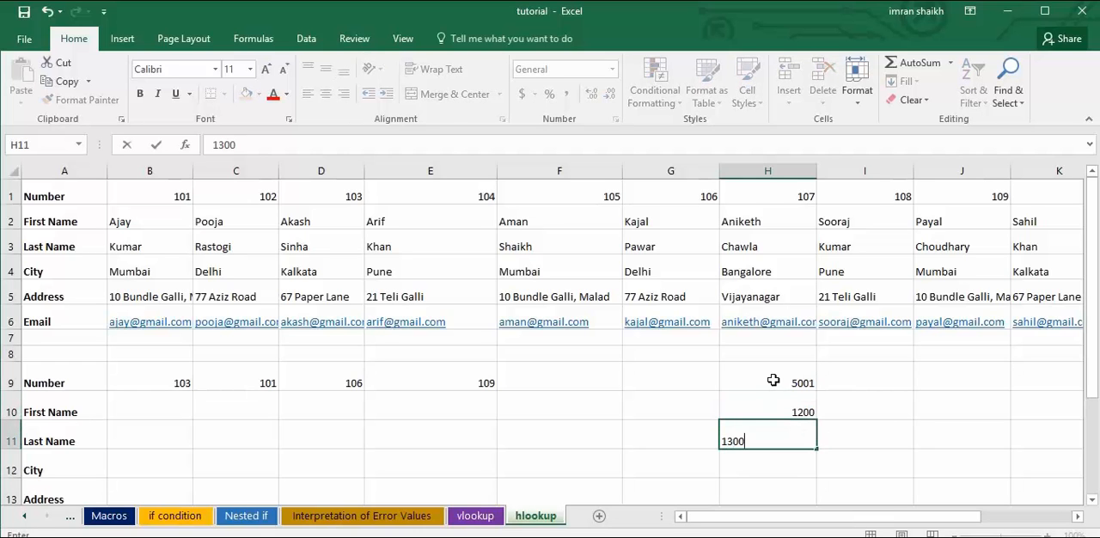
key("BackSpace")
type("1")
left_click(749, 464)
double_click(751, 464)
type("14200")
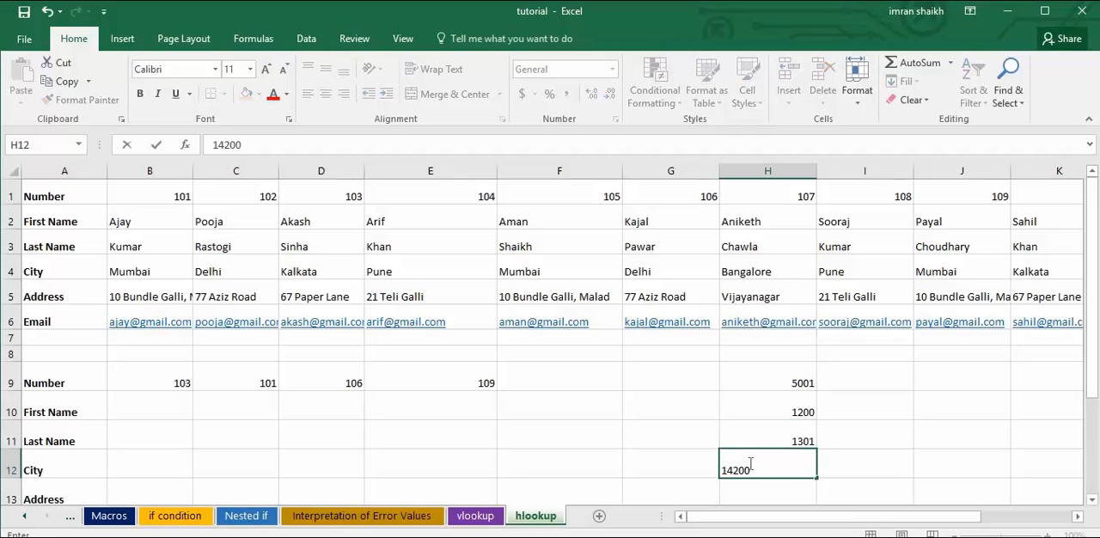
key("BackSpace")
Clear the sample numbers from H9:H12 and compare the hlookup layout with the vlookup sheet again.
left_click(770, 432)
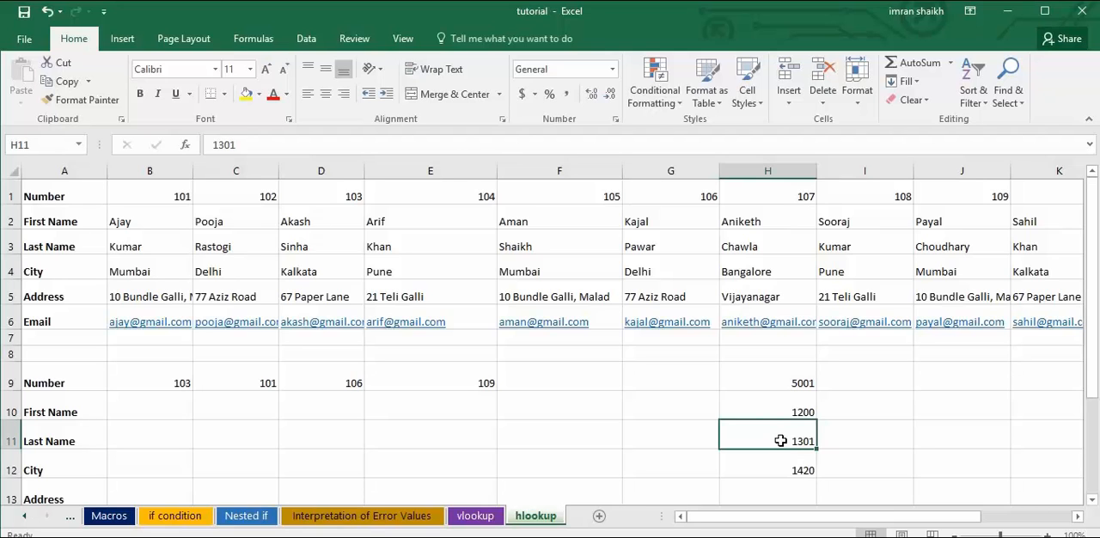
left_click(774, 384)
left_click_drag(775, 406, 778, 464)
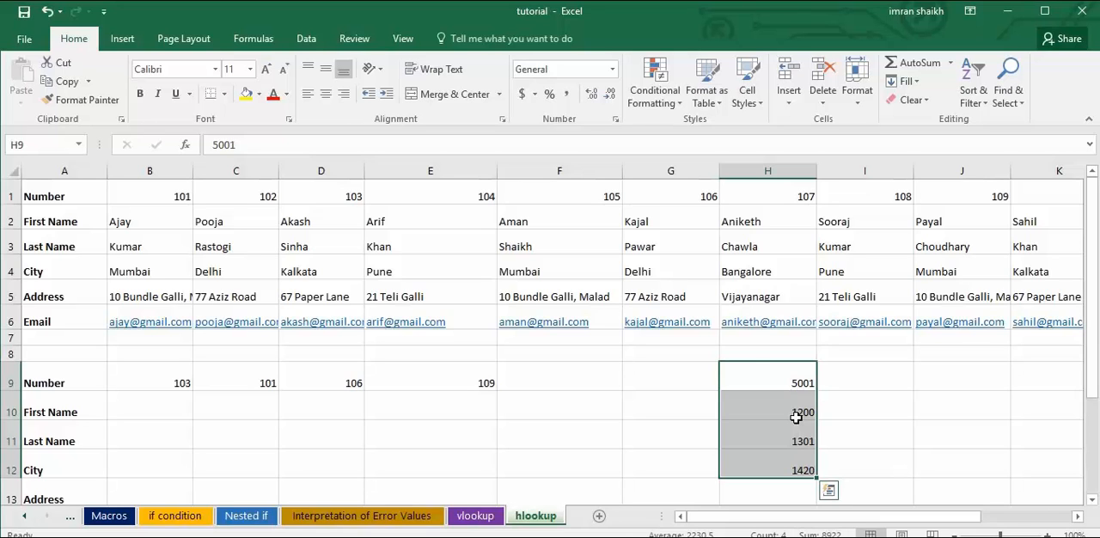
left_click(755, 374)
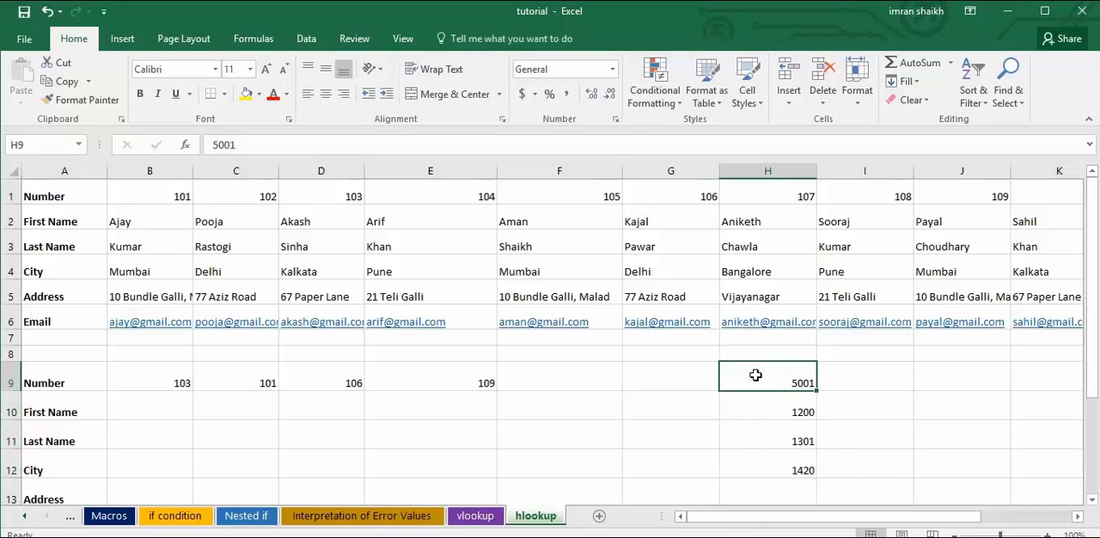
left_click_drag(756, 375, 761, 469)
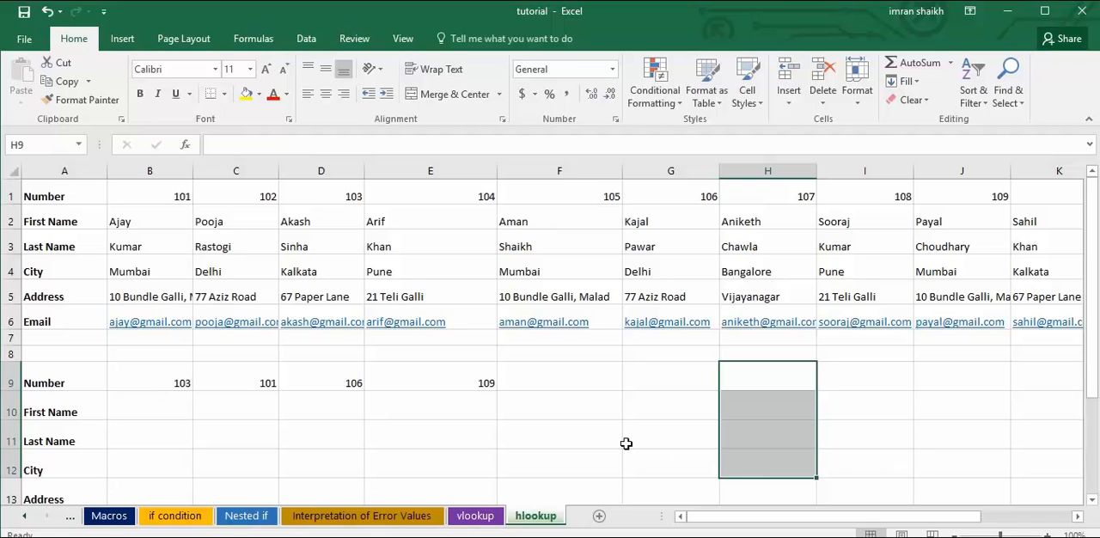
left_click(469, 517)
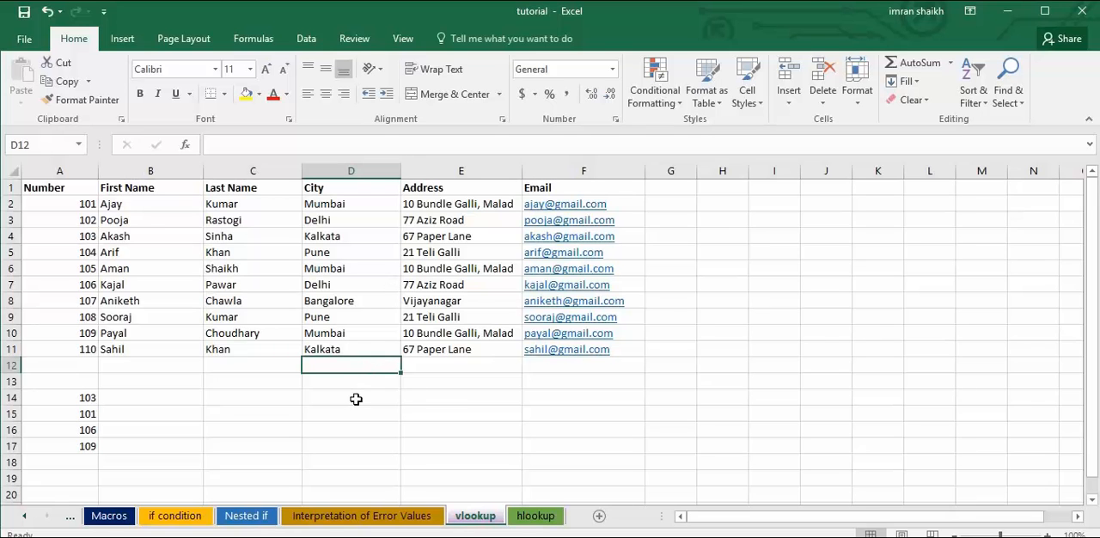
left_click(536, 516)
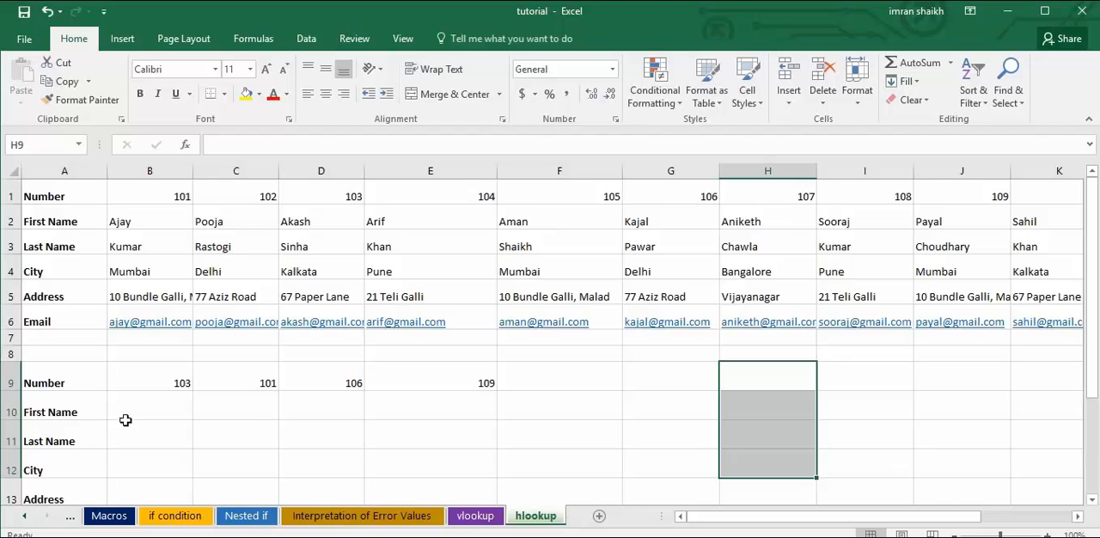
Enter =HLOOKUP(B9,1:6,2,0) in B10 to return the First Name for the number in B9.
left_click(158, 412)
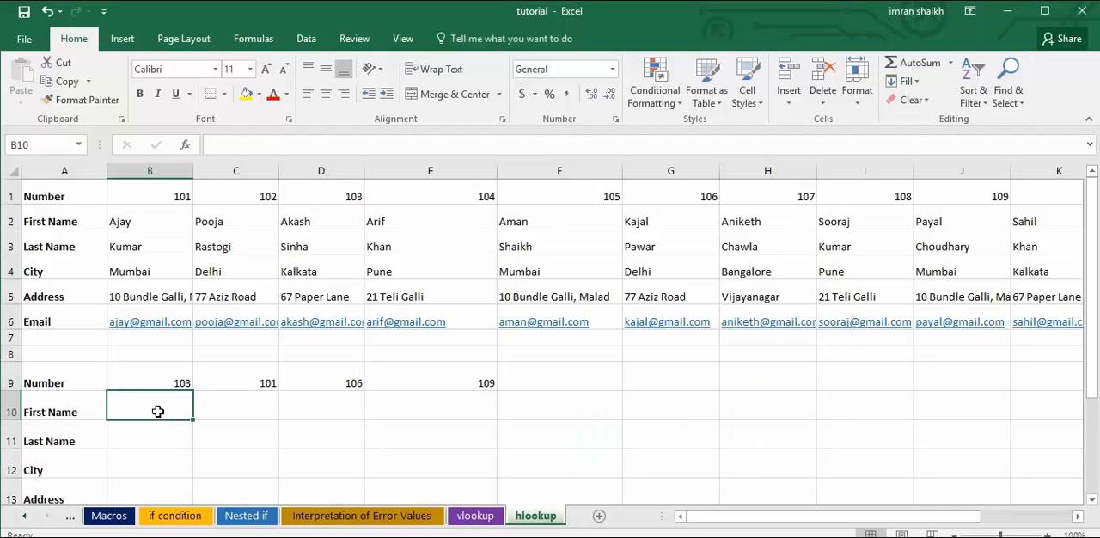
type("=hlo")
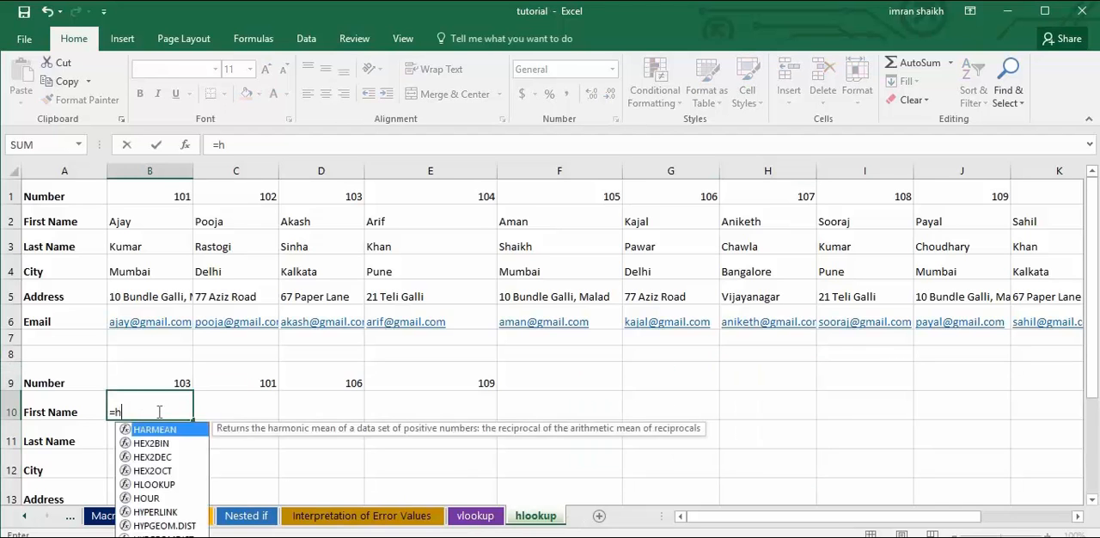
key("Tab")
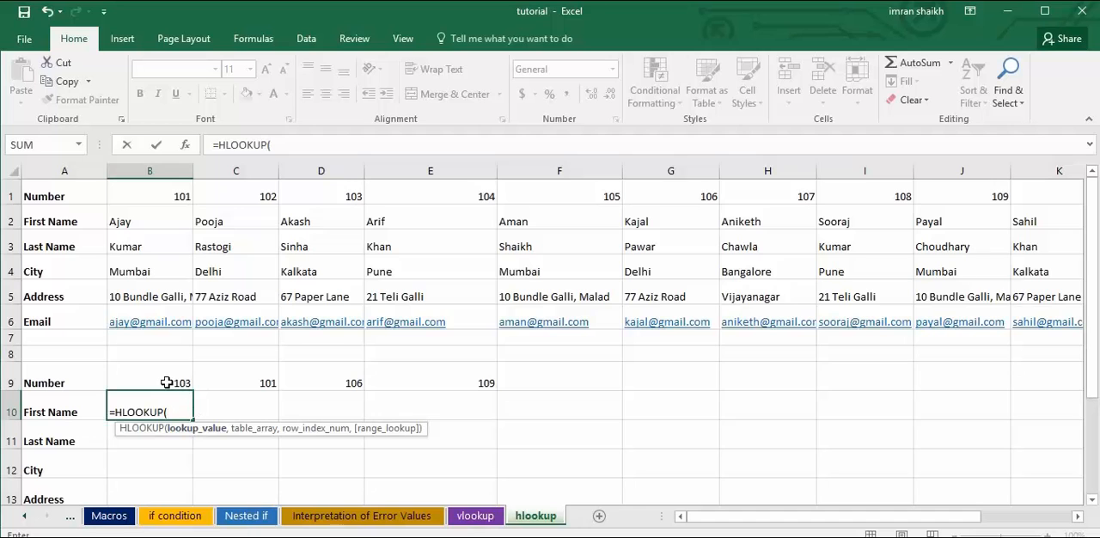
left_click(169, 386)
type(",")
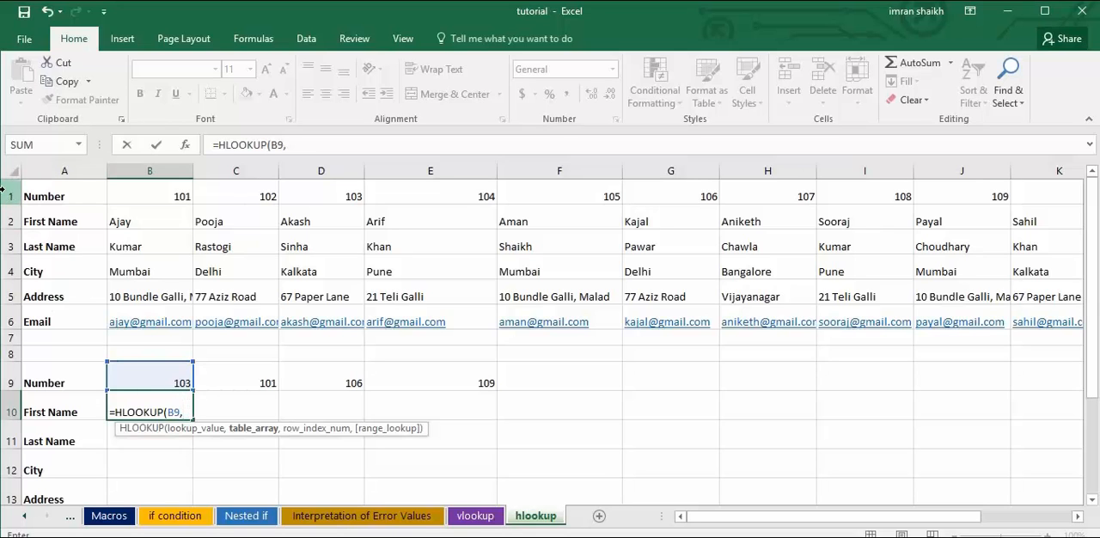
left_click_drag(15, 194, 11, 327)
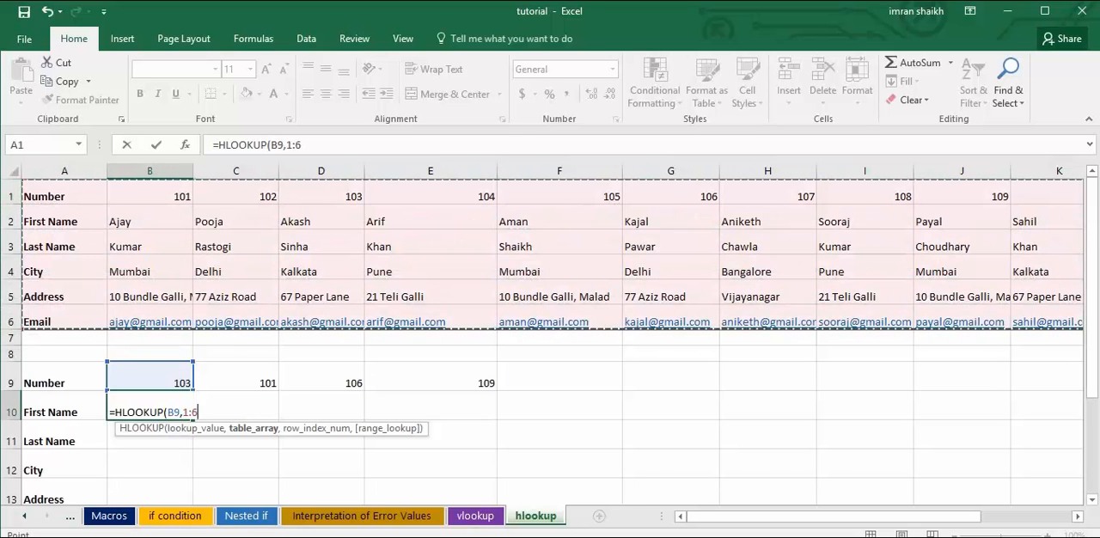
type(",")
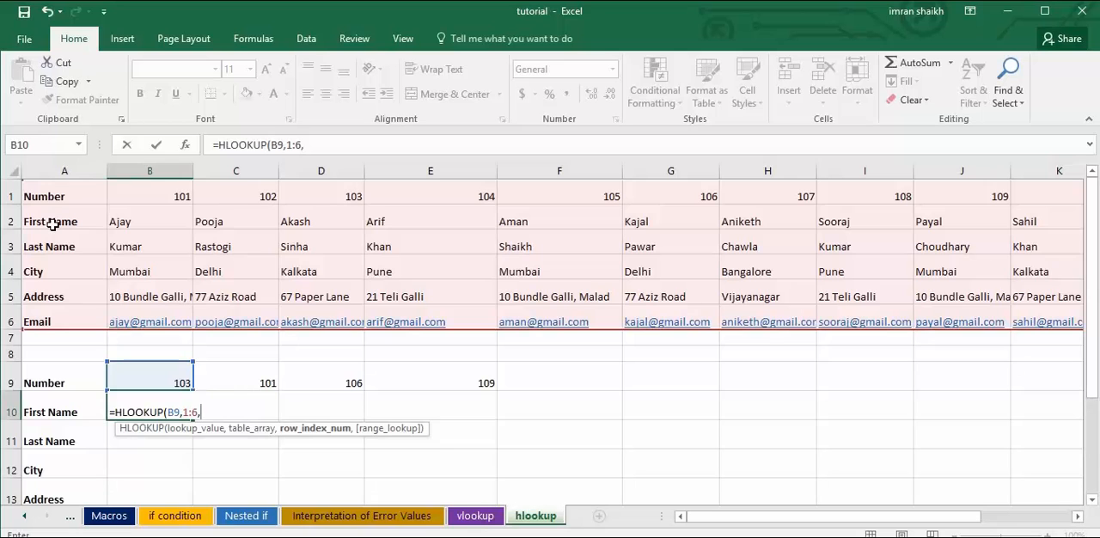
type("2,")
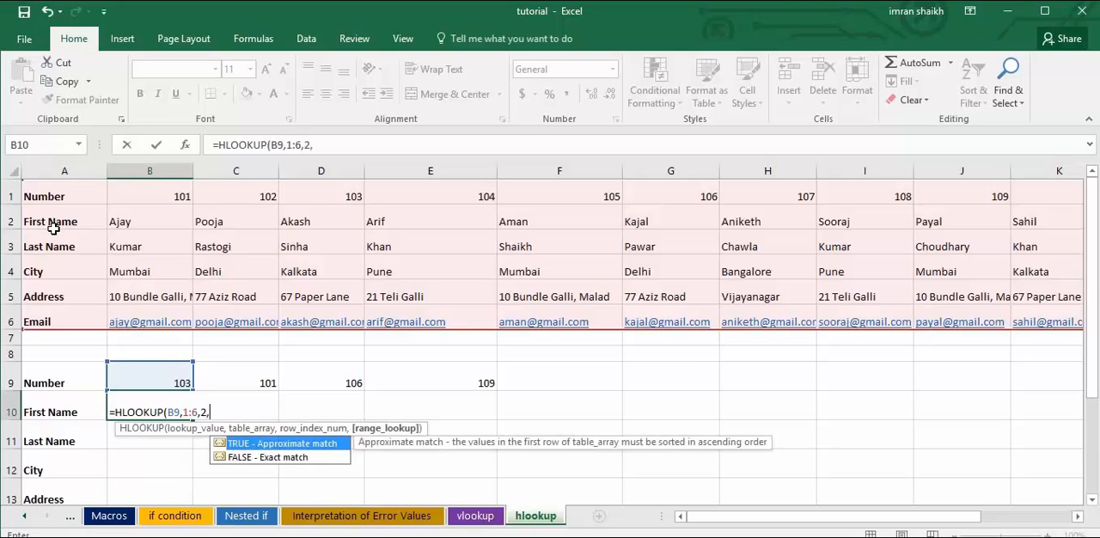
type("0)")
key("Return")
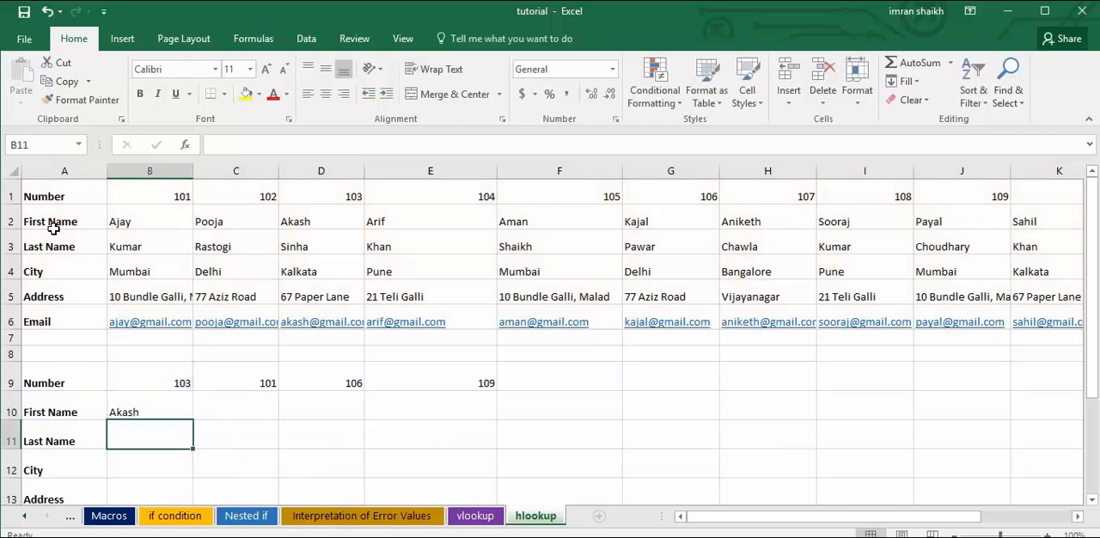
left_click(154, 416)
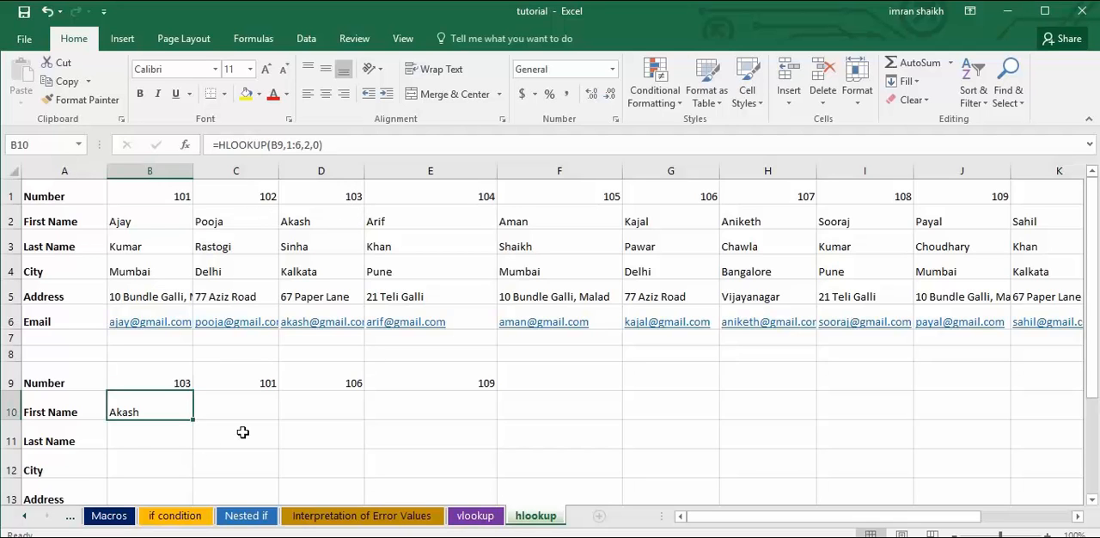
Enter =HLOOKUP(B9,1:6,3,0) in B11 to return the Last Name for the number in B9.
left_click(131, 437)
type("=v")
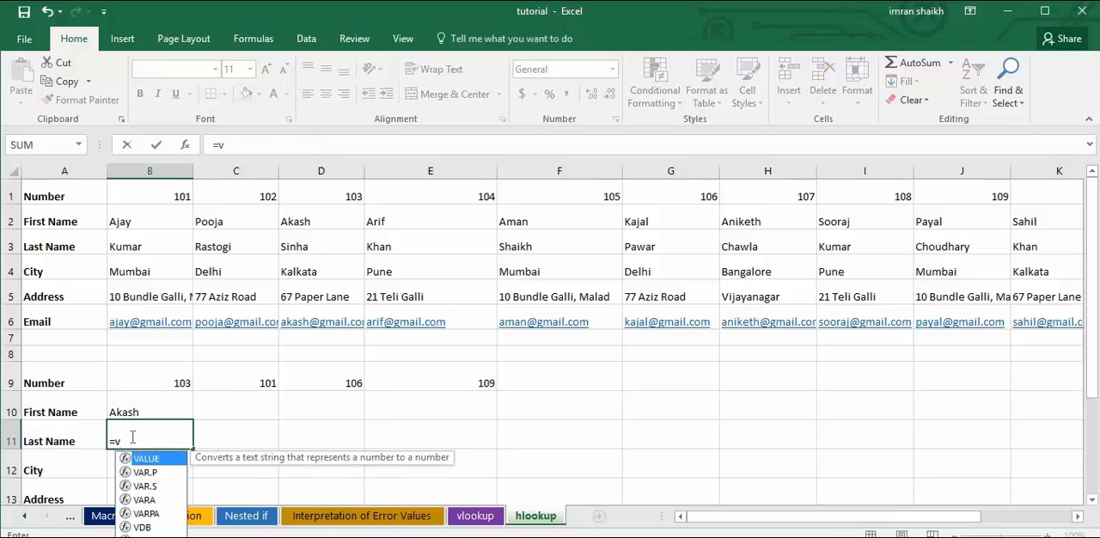
key("BackSpace")
type("hl")
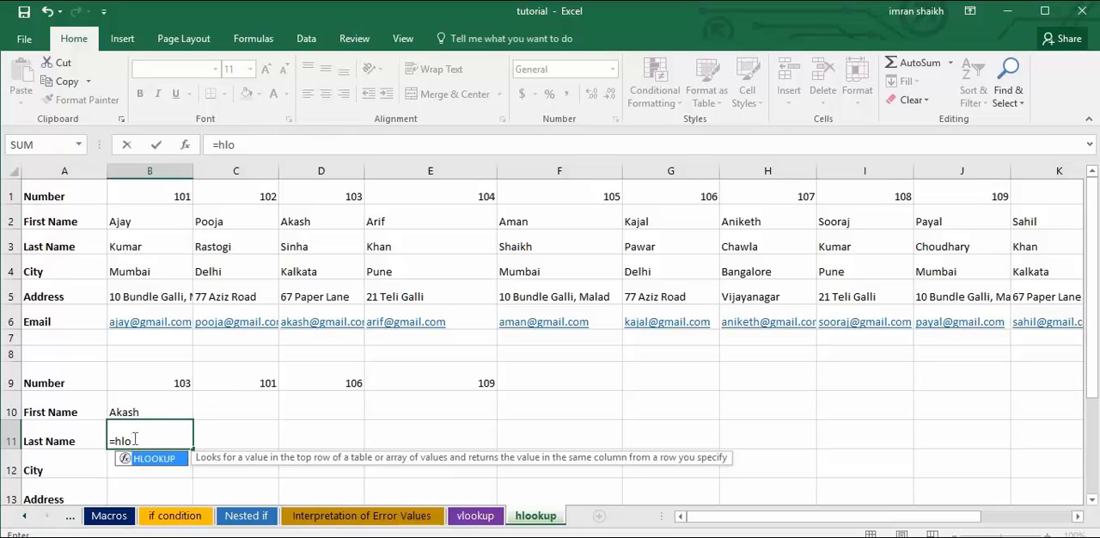
type("o")
key("Tab")
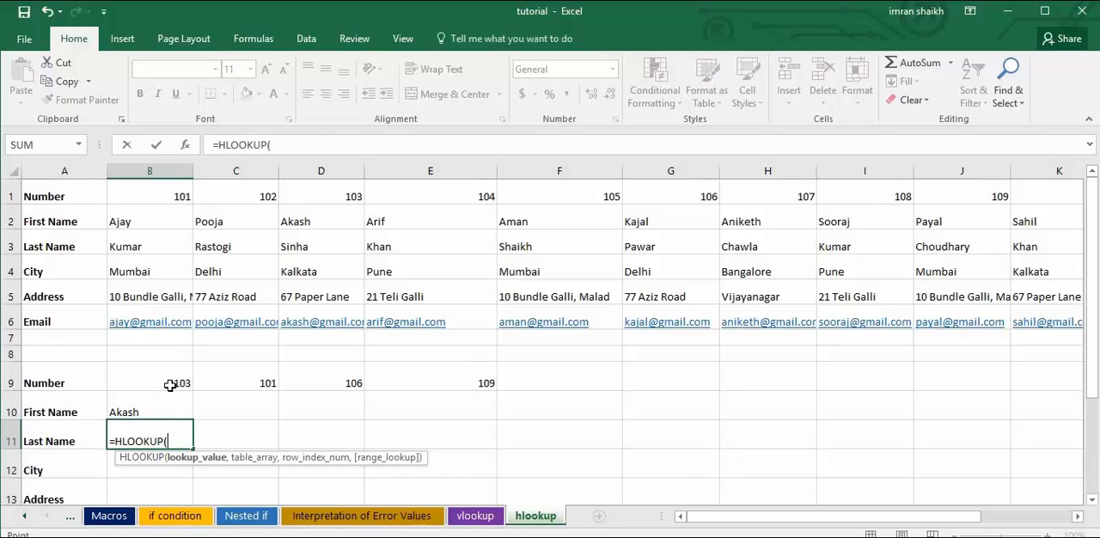
left_click(172, 385)
type(",")
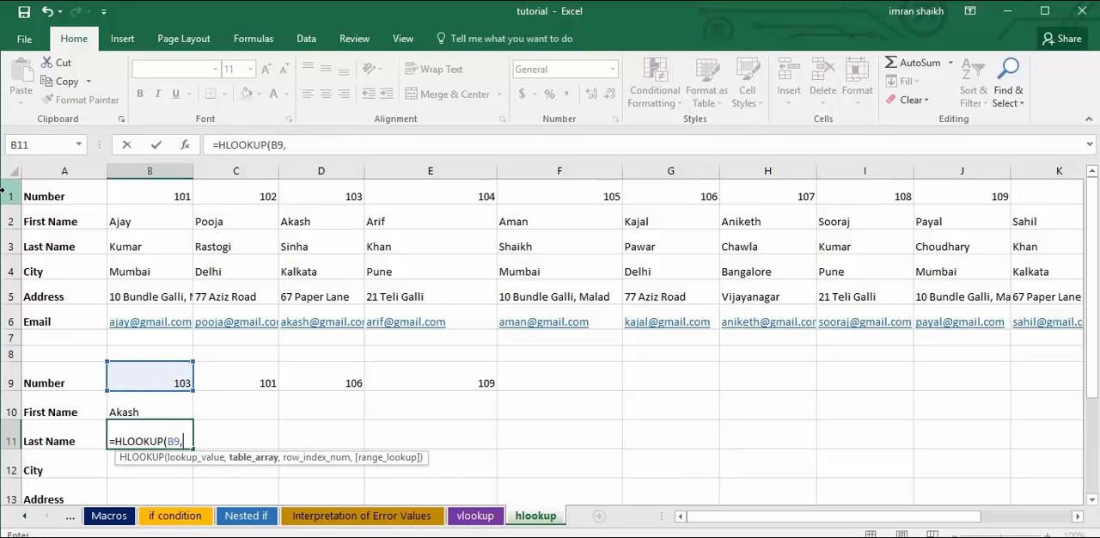
left_click_drag(10, 196, 12, 222)
left_click_drag(19, 295, 24, 324)
type(",")
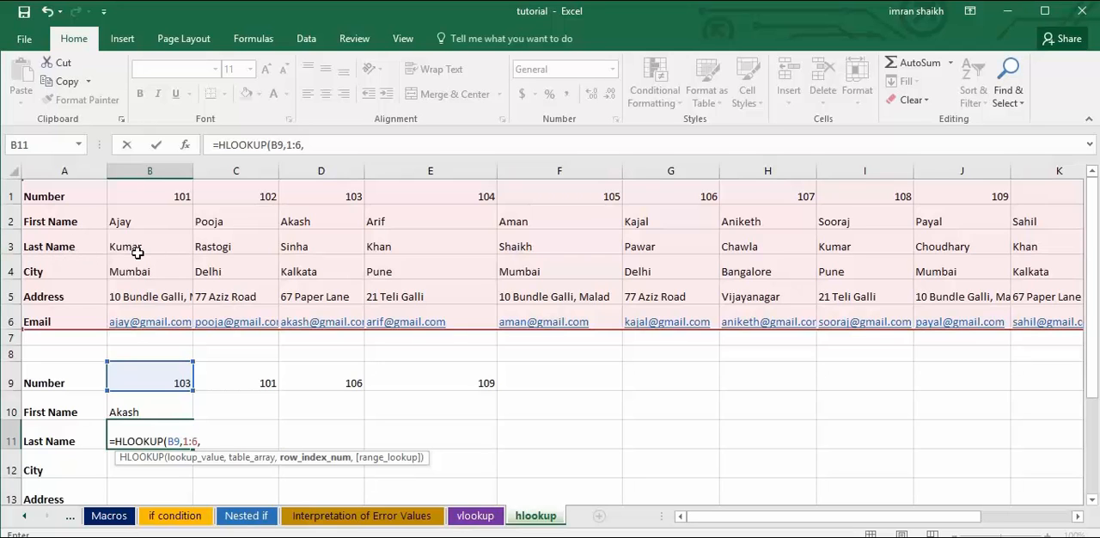
type("3,0)")
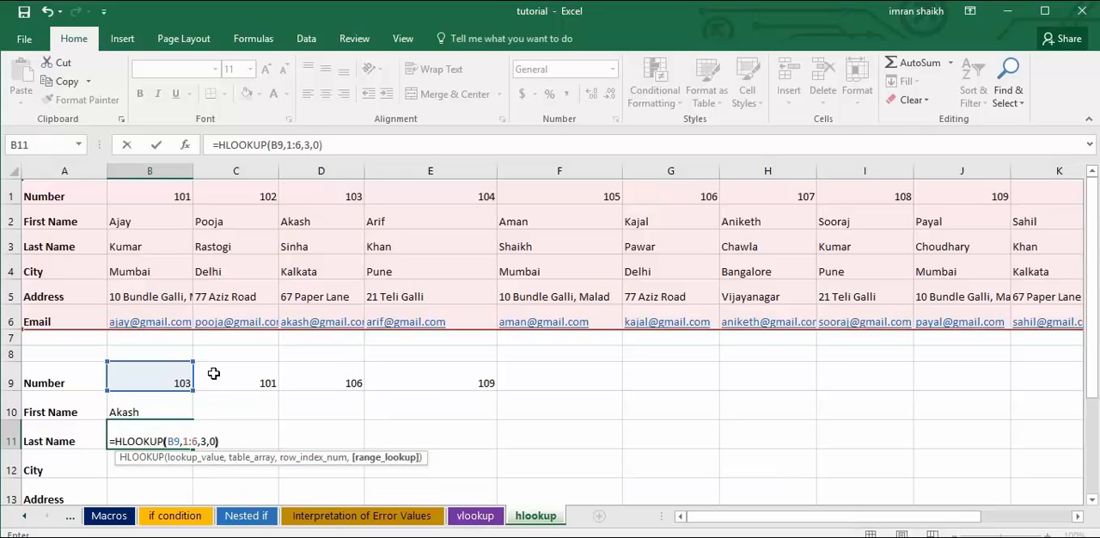
key("ctrl+Return")
Enter =HLOOKUP(B9,1:6,4,0) in B12 to return the City, then reselect the cell to review its formula.
key("Down")
type("=hlo")
key("Tab")
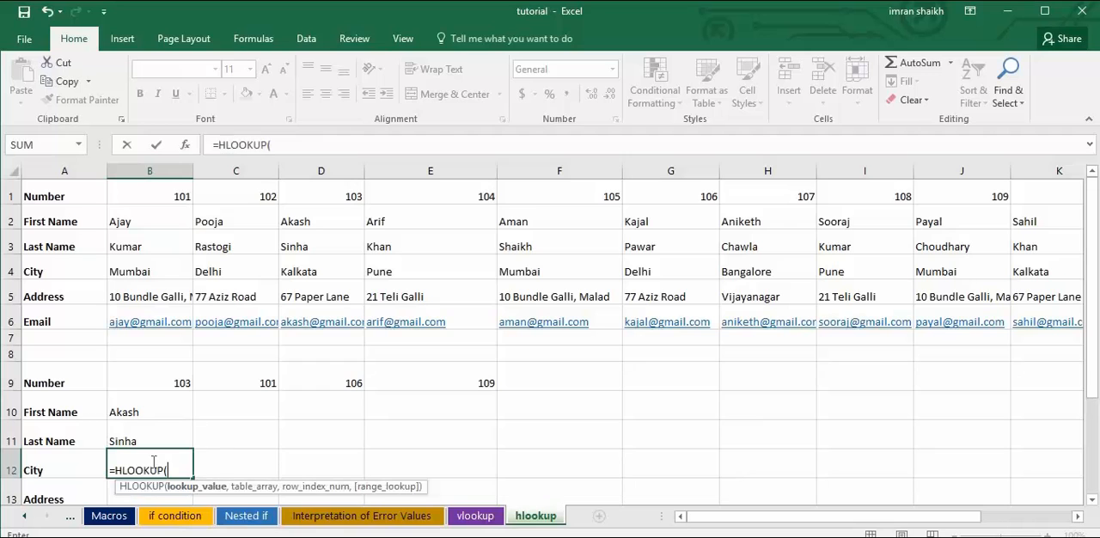
left_click(176, 377)
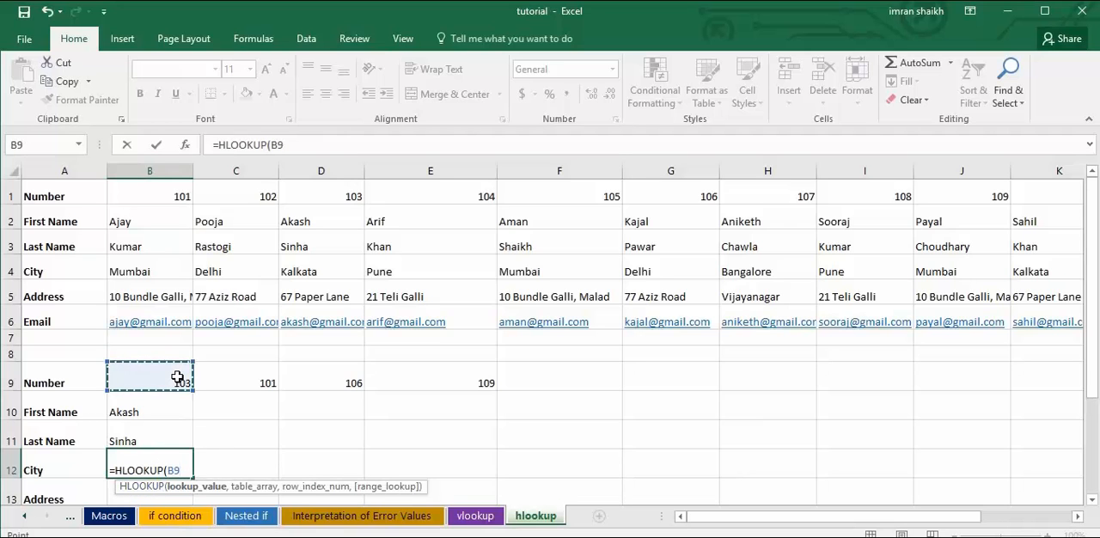
type(",")
left_click_drag(6, 197, 7, 320)
type(",")
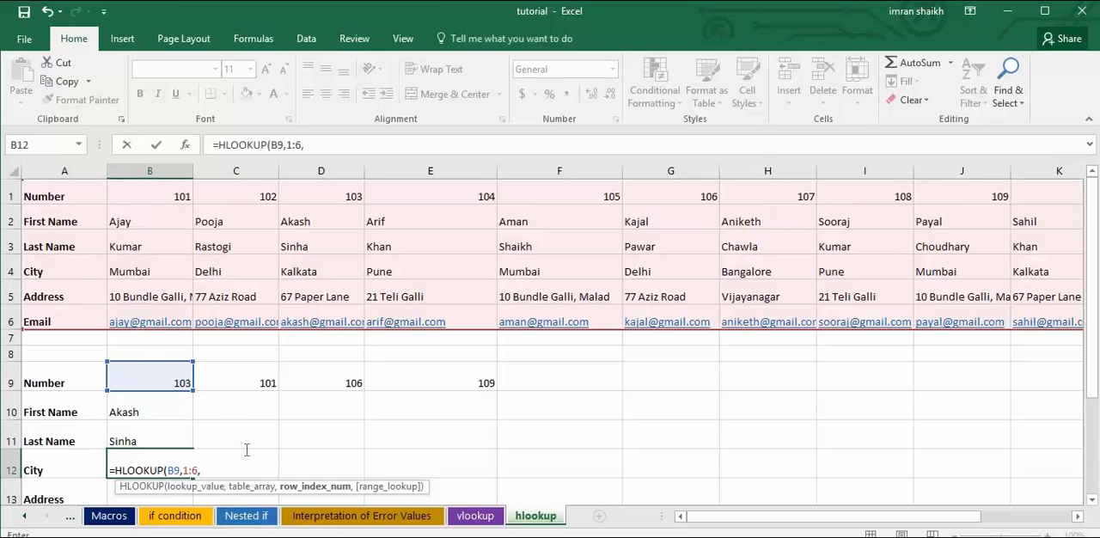
type(",0)")
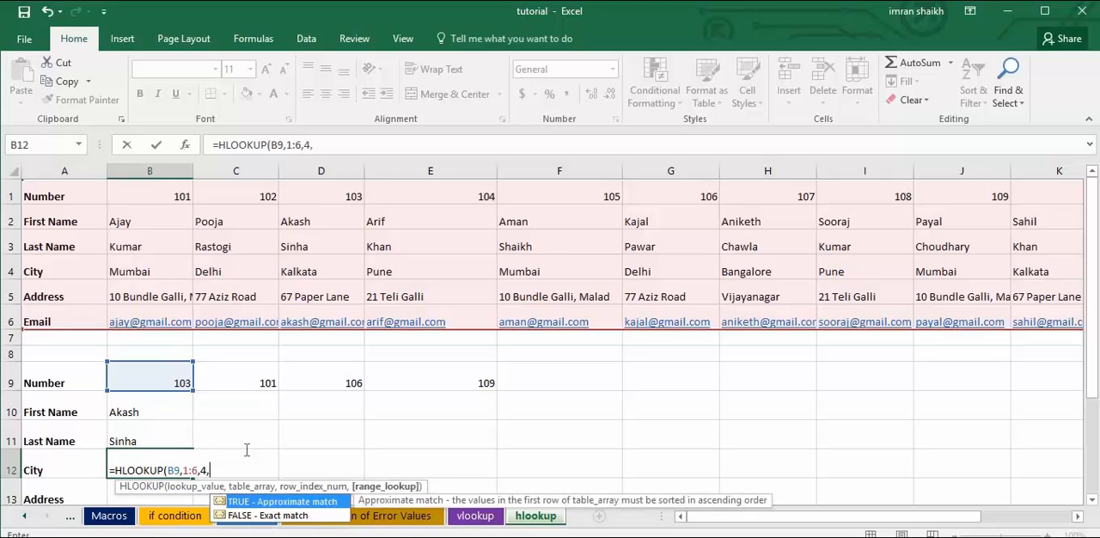
key("Return")
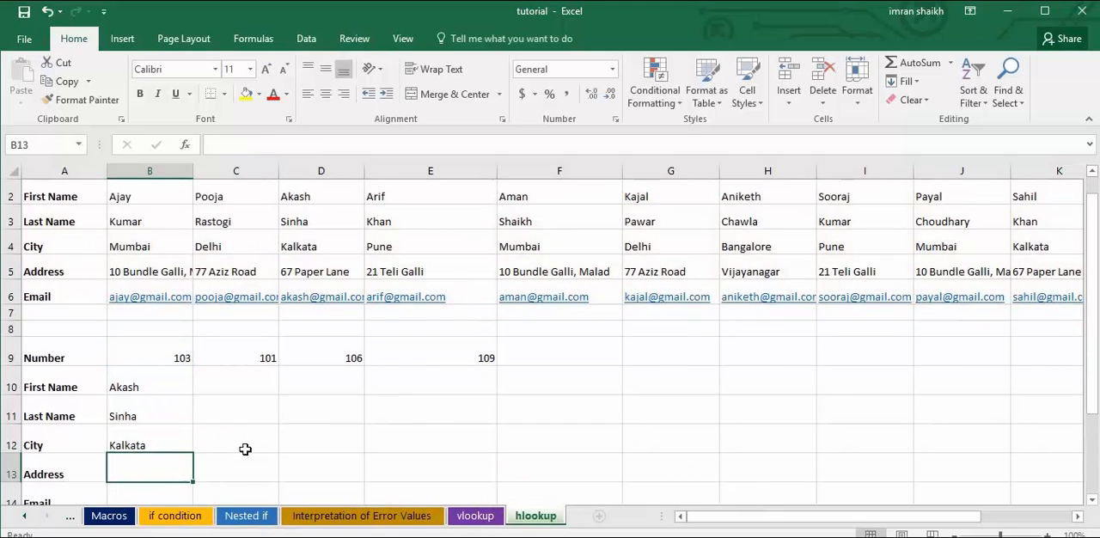
left_click(172, 442)
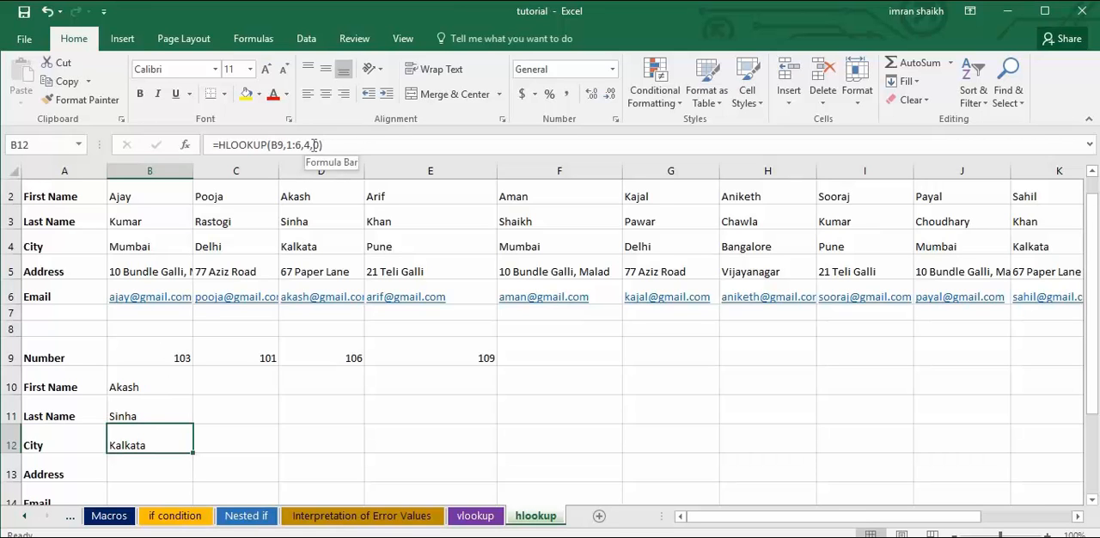
Clear the HLOOKUP formulas from B10:B13.
left_click_drag(151, 379, 177, 461)
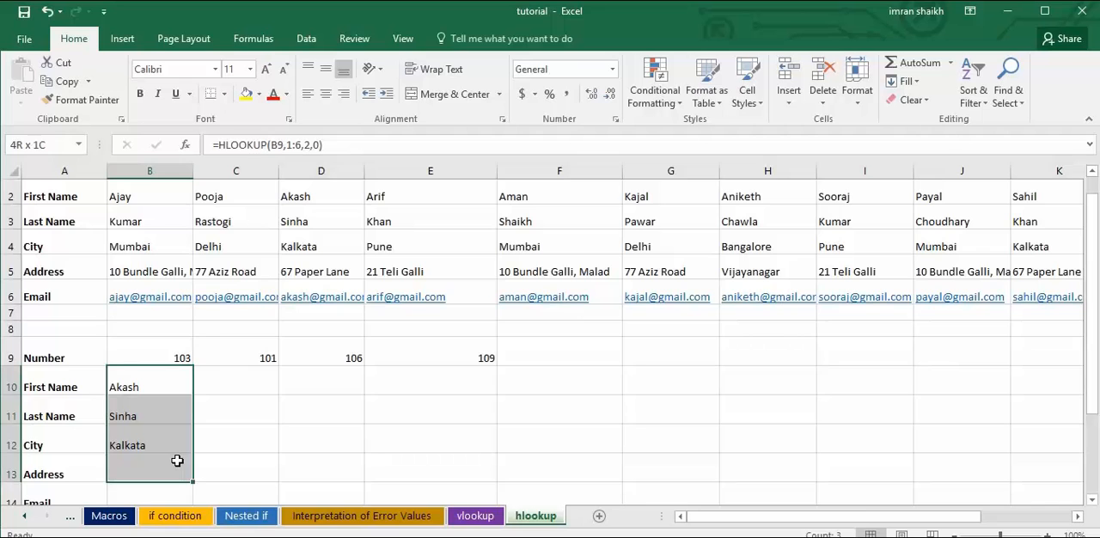
left_click_drag(177, 461, 177, 461)
key("Delete")
Try =HLOOKUP(B9,2:6,ROW(C3),0) in B10 to look up the First Name with a ROW-based row index.
left_click(149, 376)
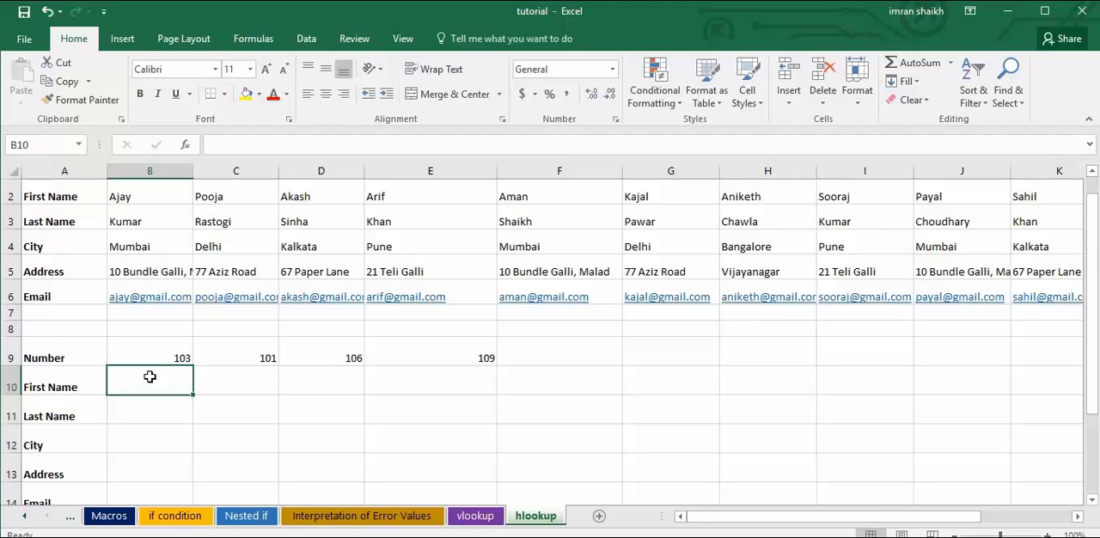
type("=")
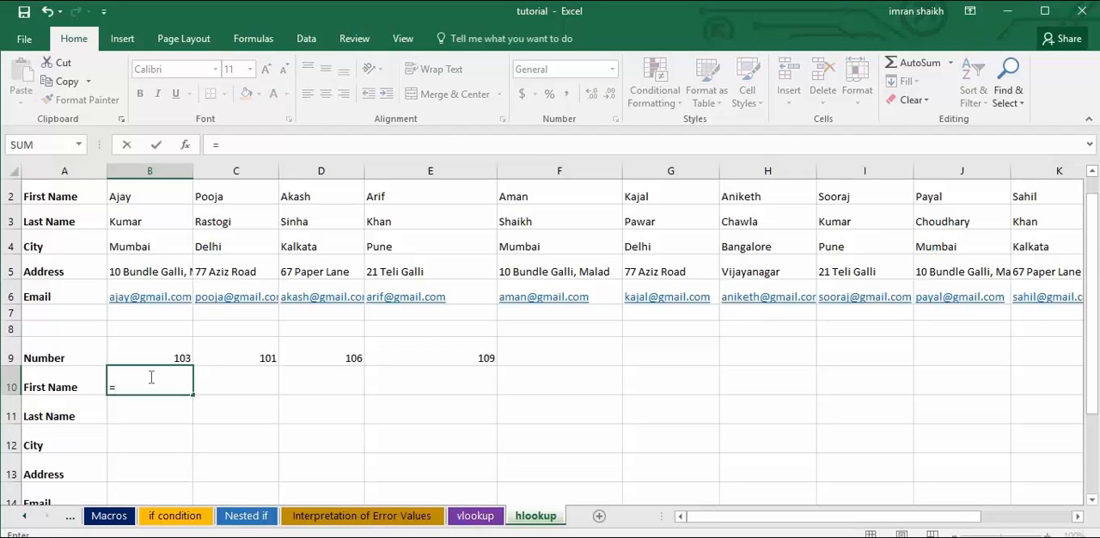
type("hloo")
key("Tab")
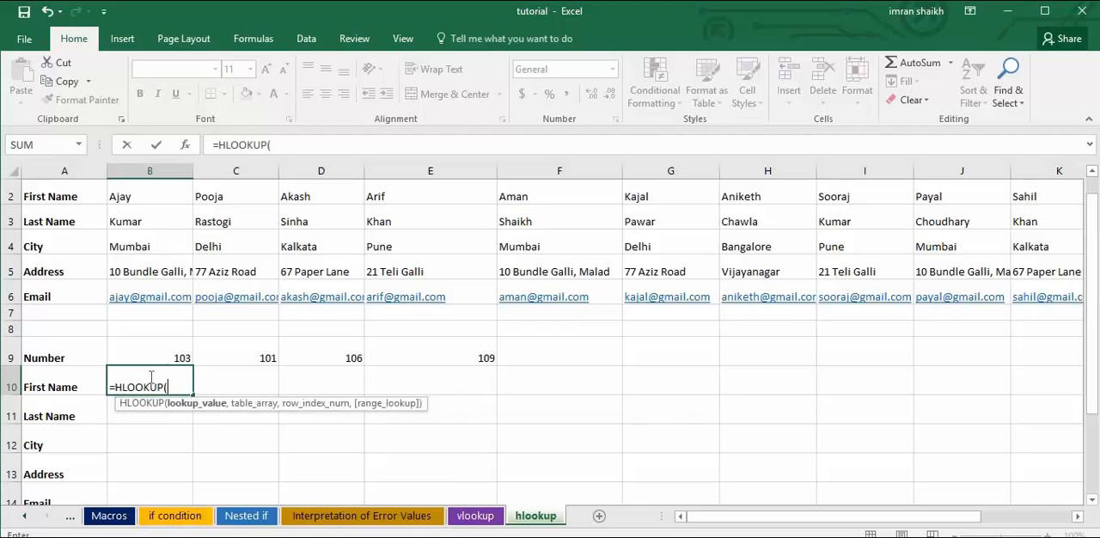
left_click(159, 354)
type(",")
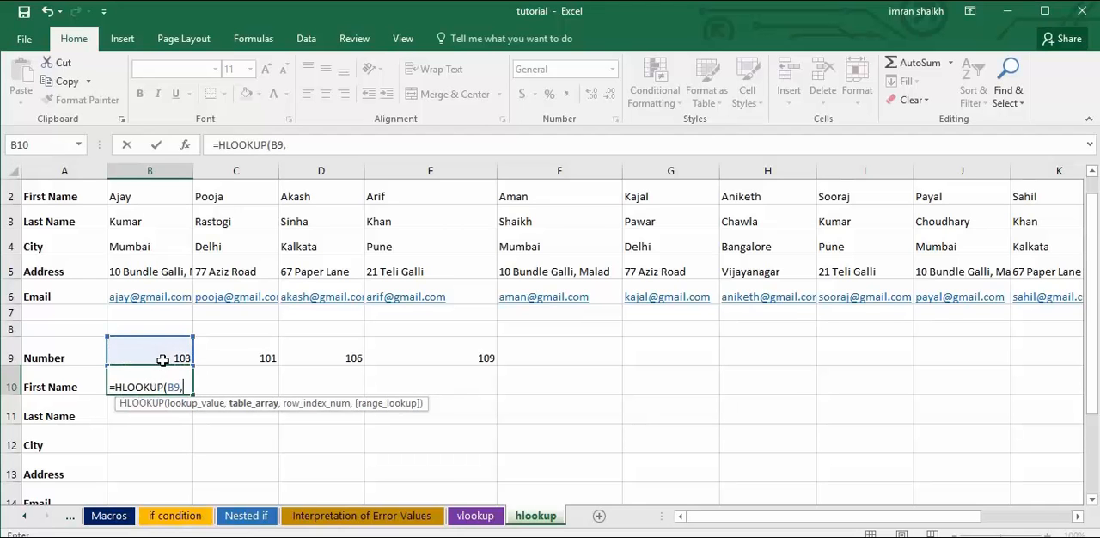
left_click_drag(11, 196, 10, 296)
type(",")
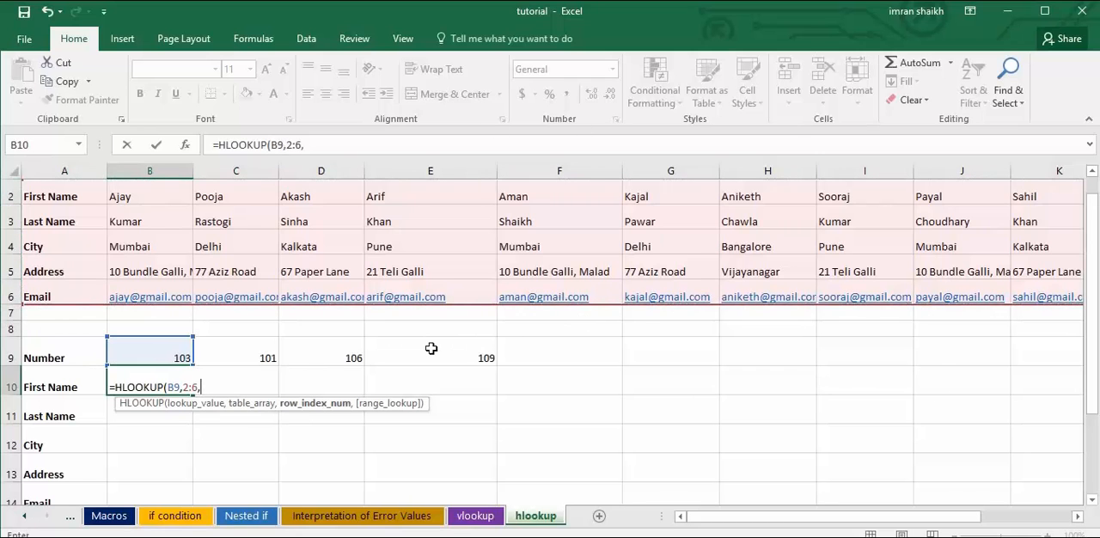
type("row")
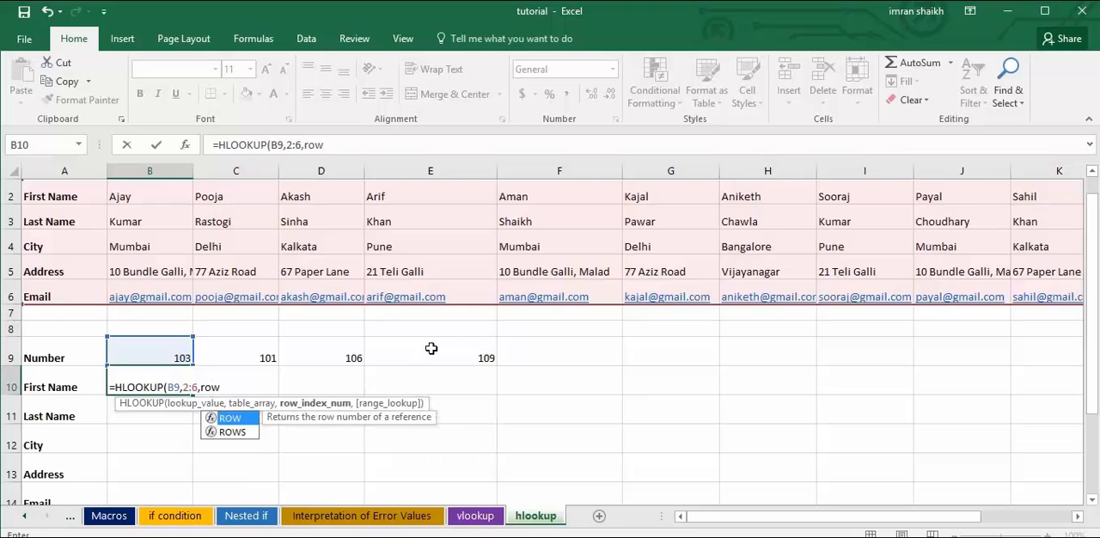
type("(")
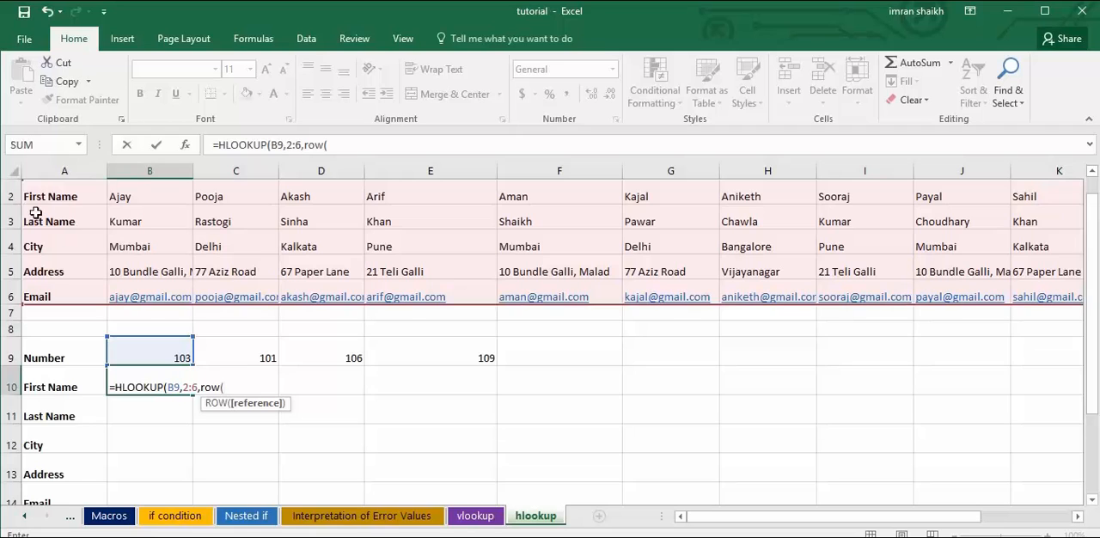
left_click(223, 221)
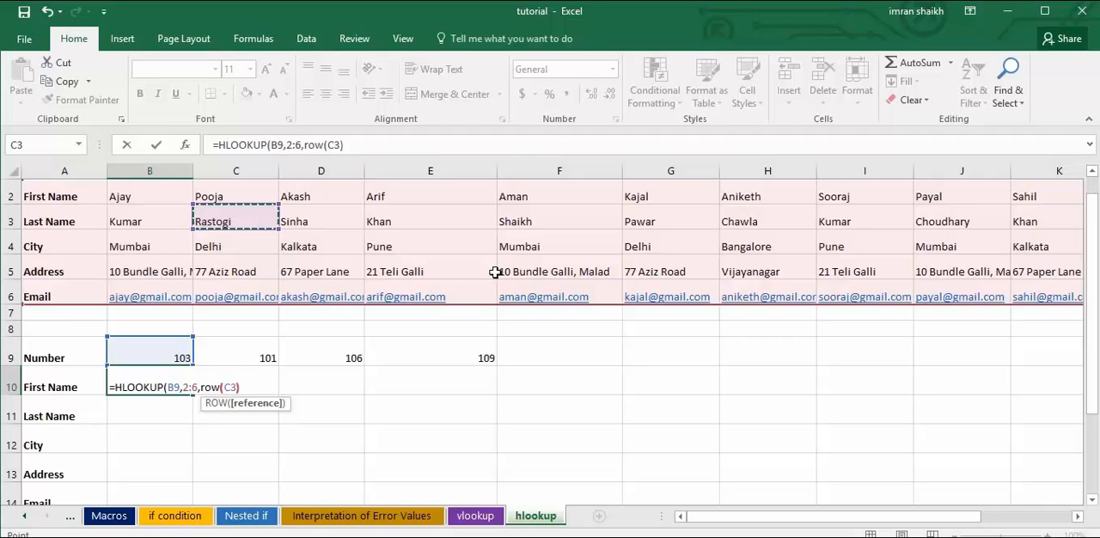
type("),0)")
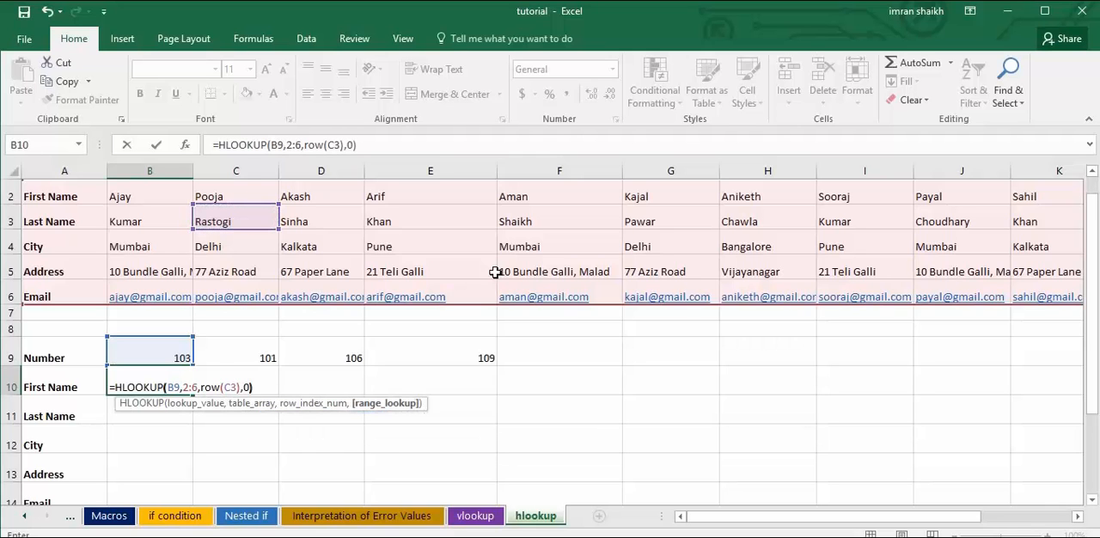
key("Return")
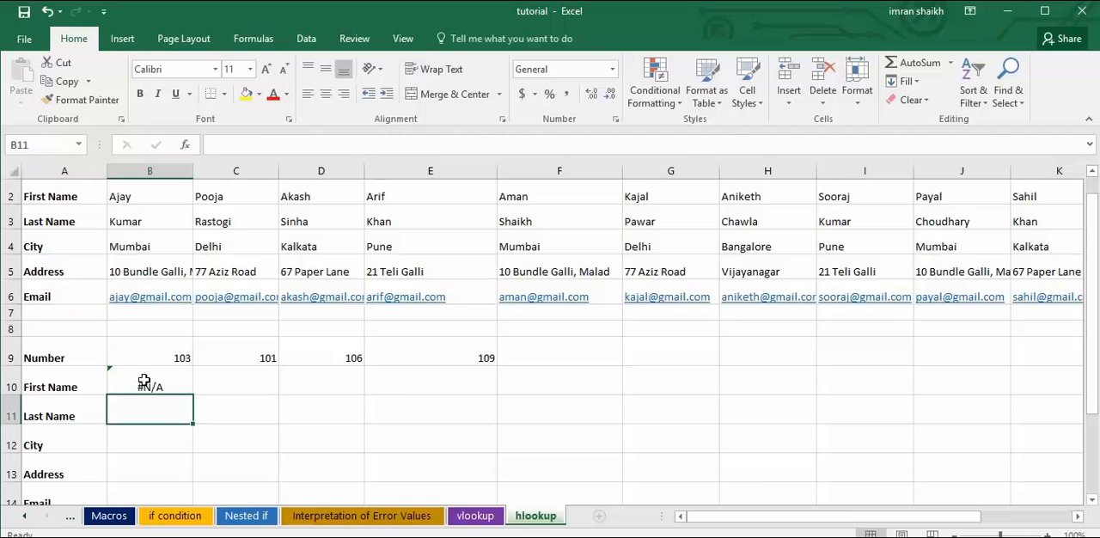
Rewrite the arguments of the B10 formula so it reads =HLOOKUP(B9,2:6,ROW(B3),0).
left_click(147, 386)
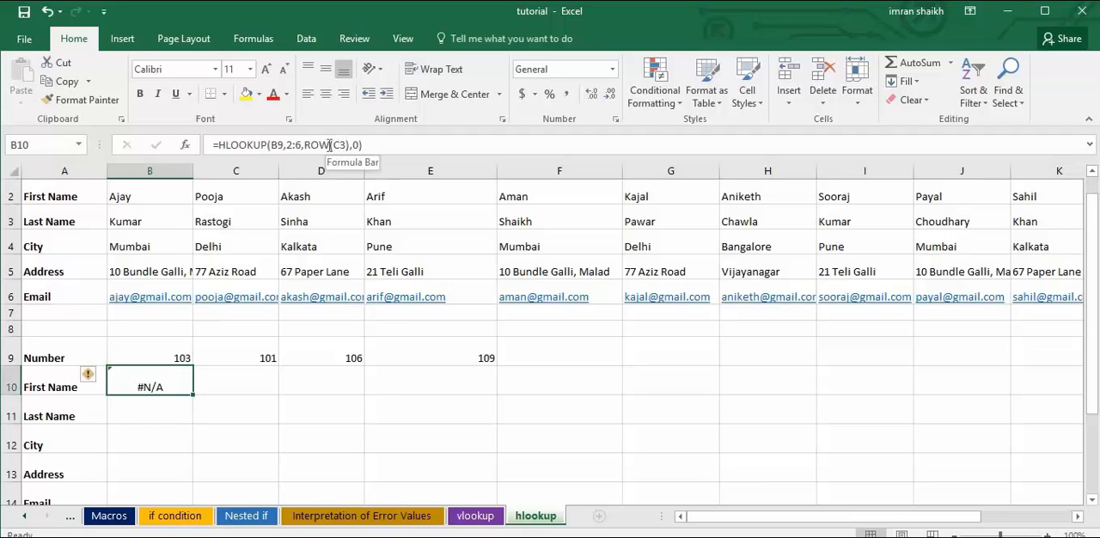
left_click_drag(272, 145, 524, 139)
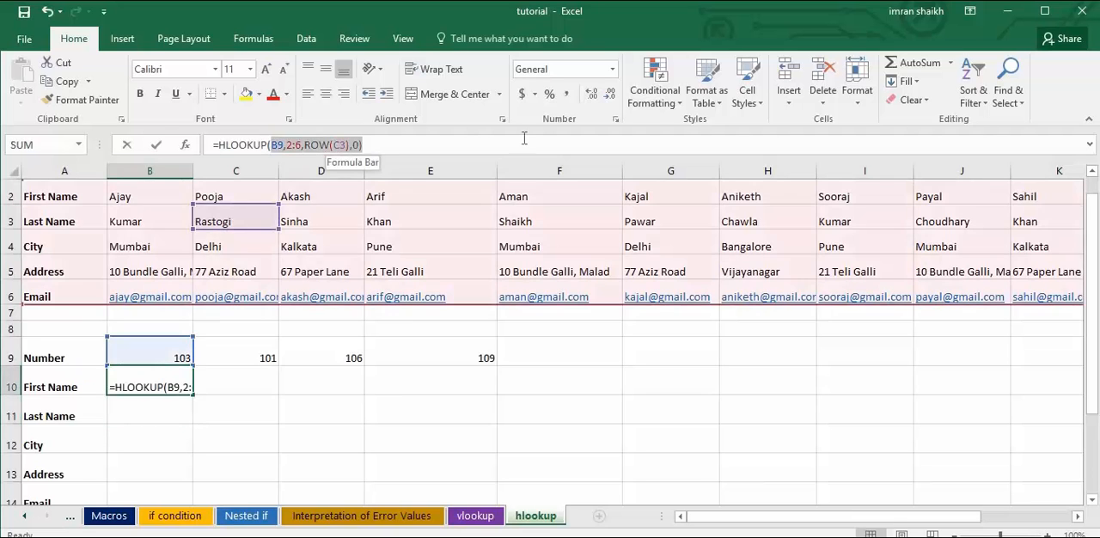
key("BackSpace")
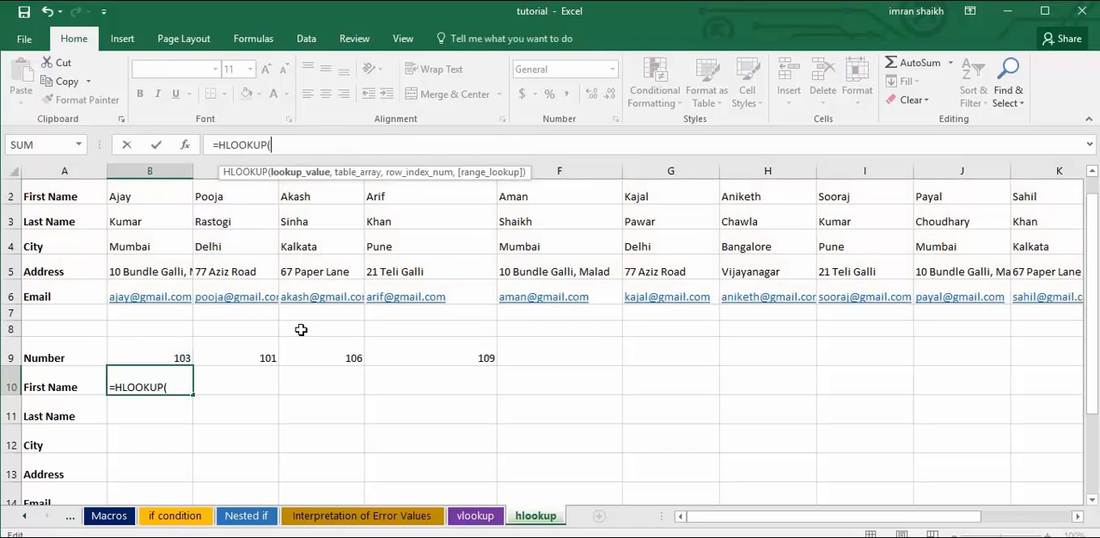
left_click(175, 386)
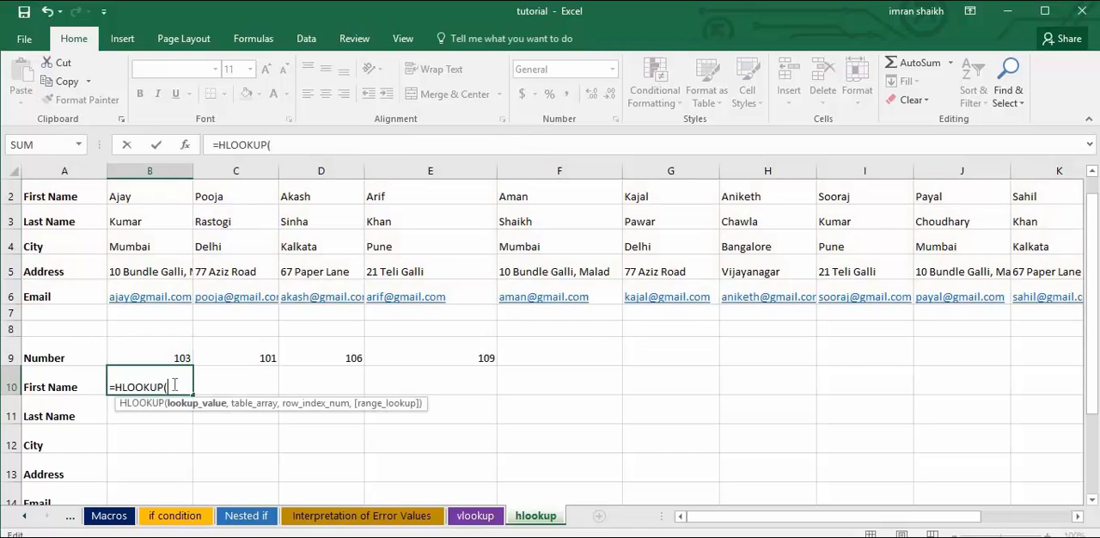
left_click(160, 352)
type(",")
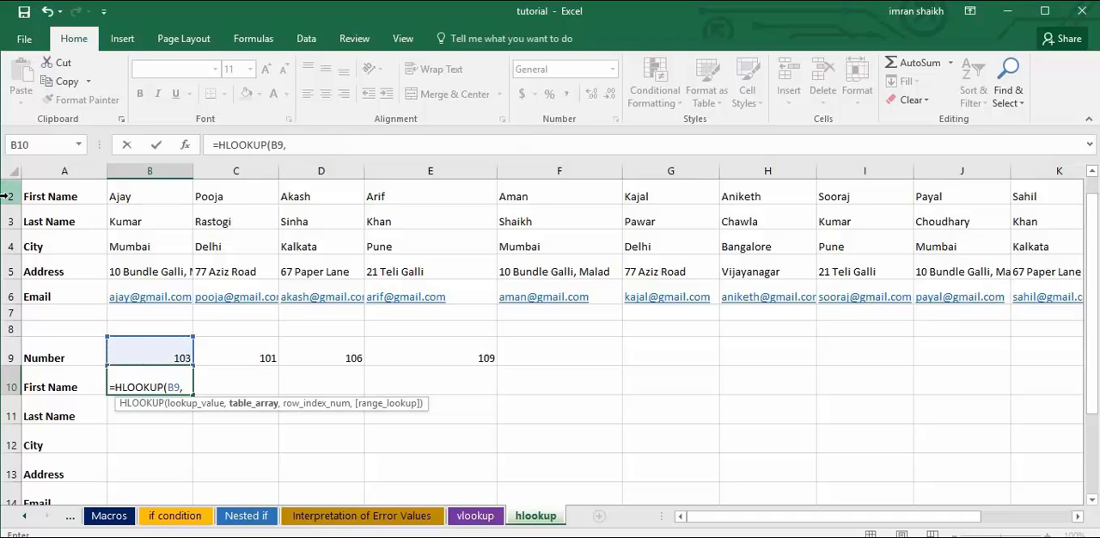
left_click_drag(11, 196, 10, 296)
type(",")
type("row(")
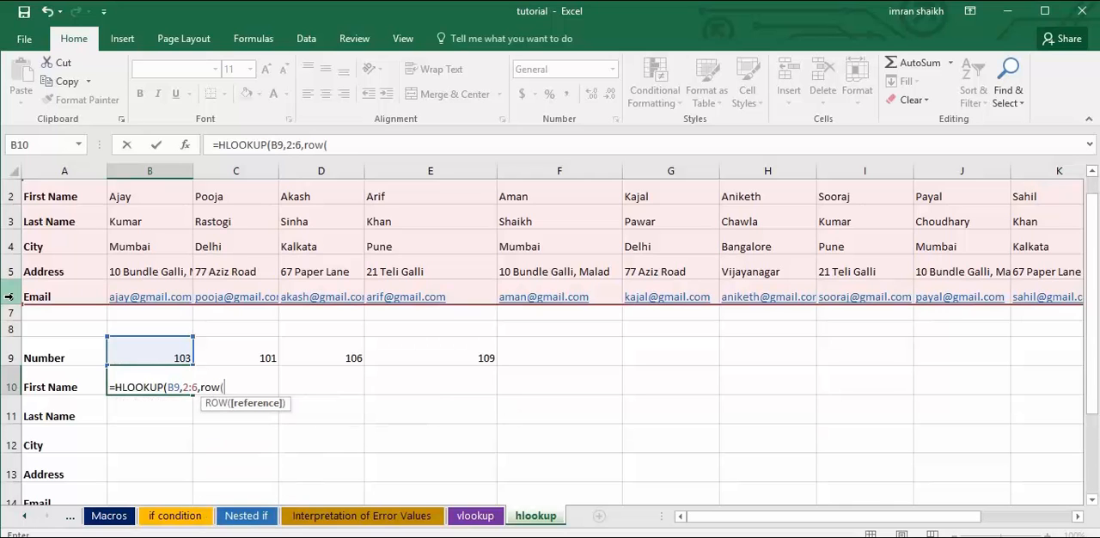
left_click(144, 217)
type(")")
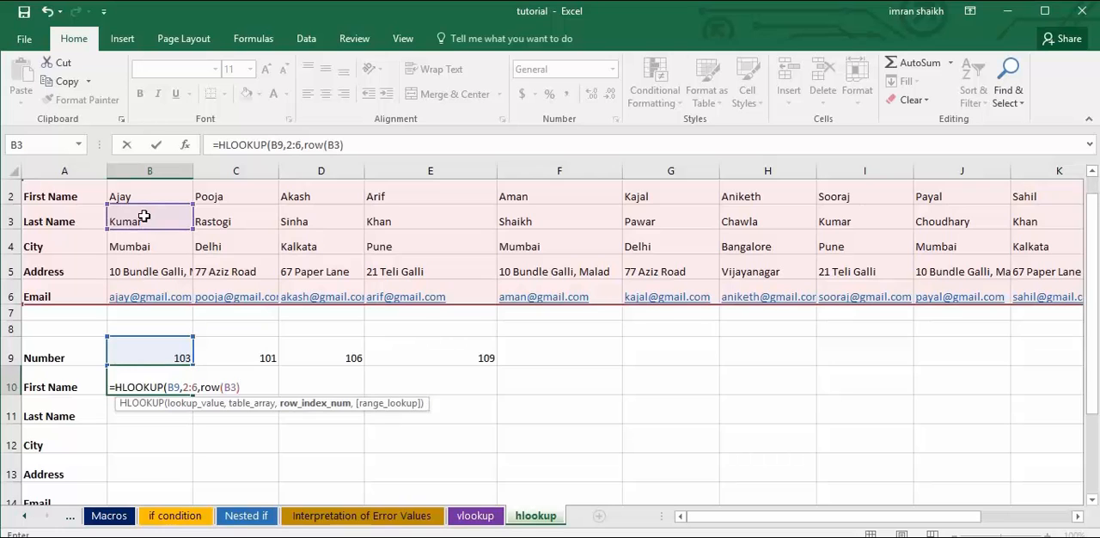
type(",0")
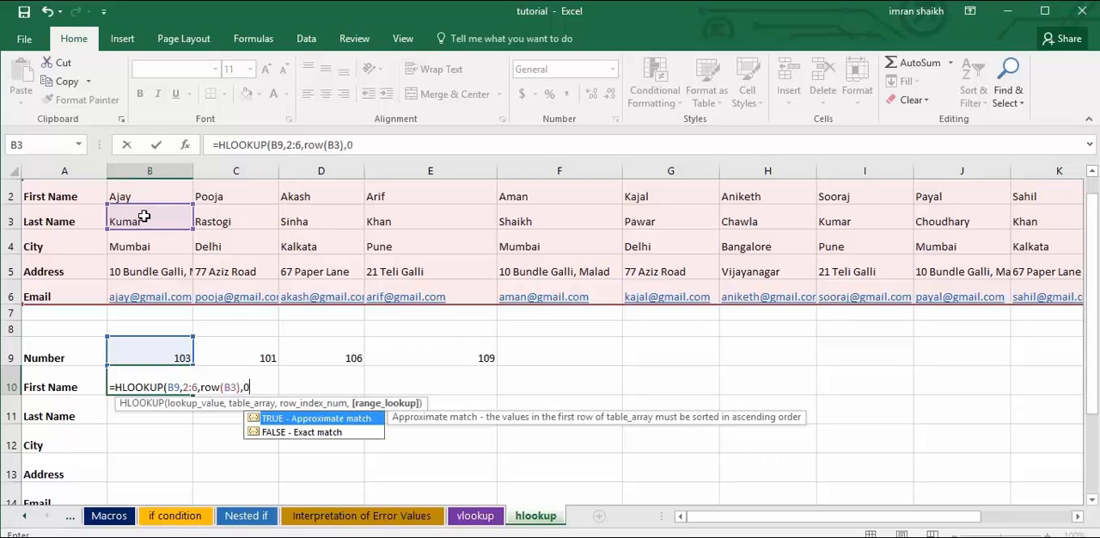
type(")")
key("Return")
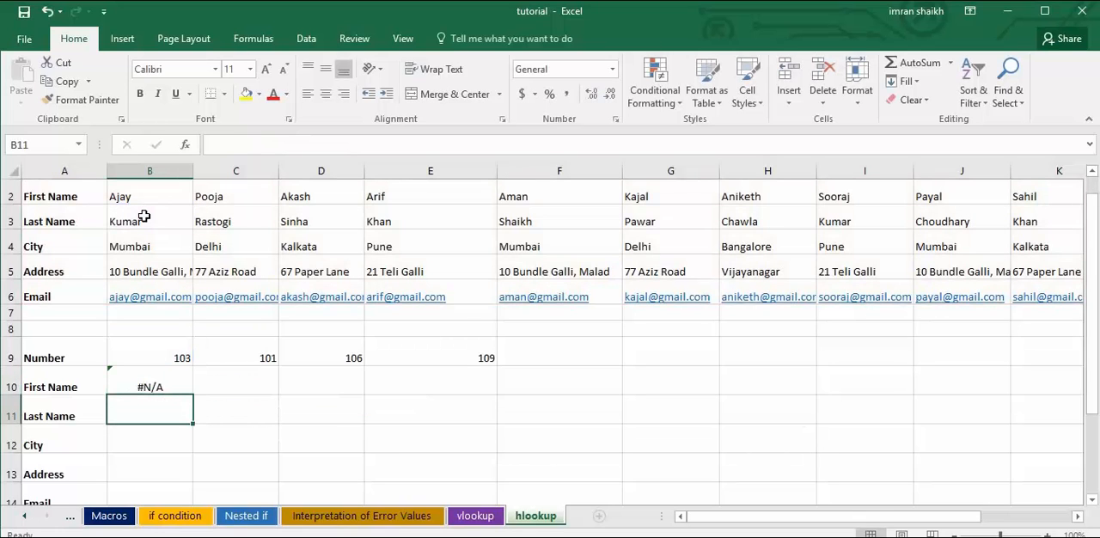
Check the B10 formula's range against the table's Number row and clear the cell.
left_click(140, 385)
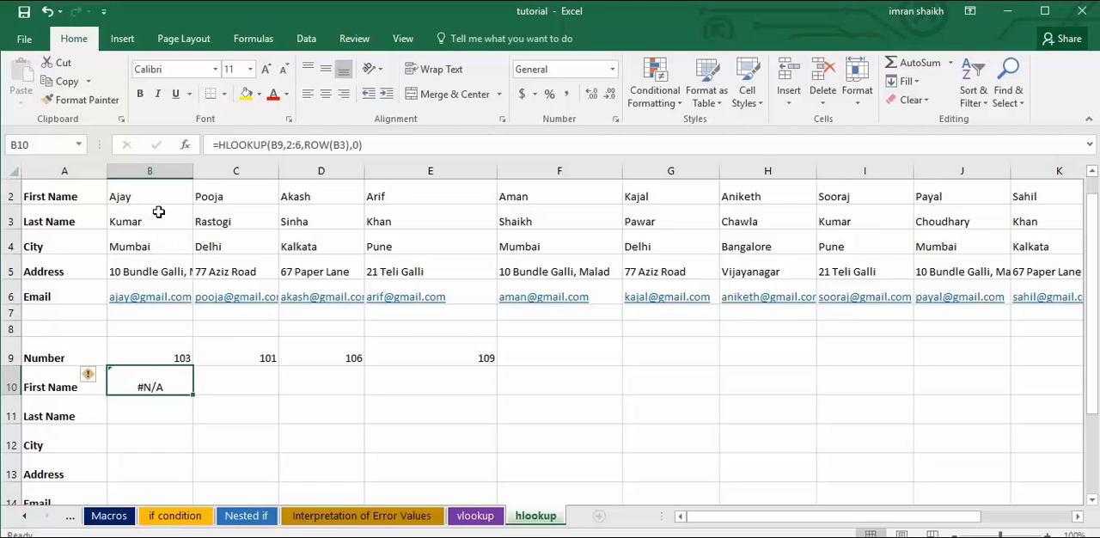
scroll(404, 253, "up", 1)
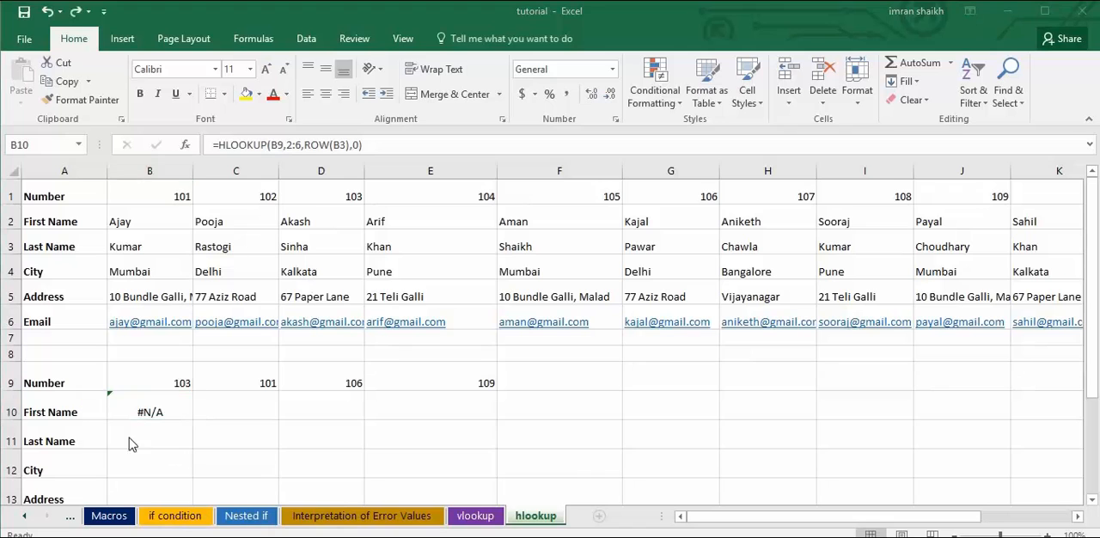
left_click(158, 410)
key("Delete")
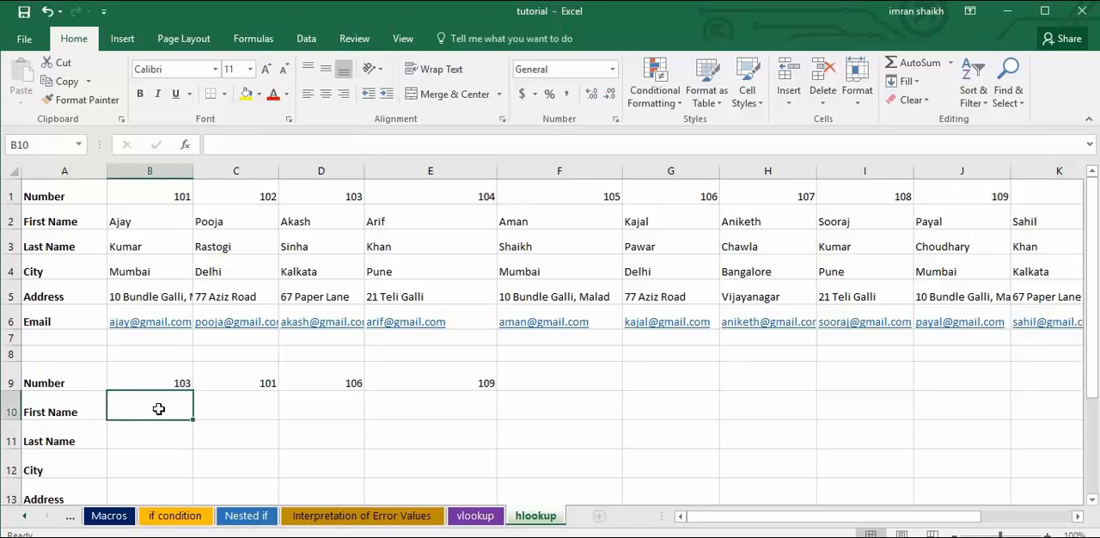
Enter =HLOOKUP(B9,1:6,ROW(D2),0) in B10 to return the First Name, and reselect the cell to review its formula.
type("=hlo")
key("Tab")
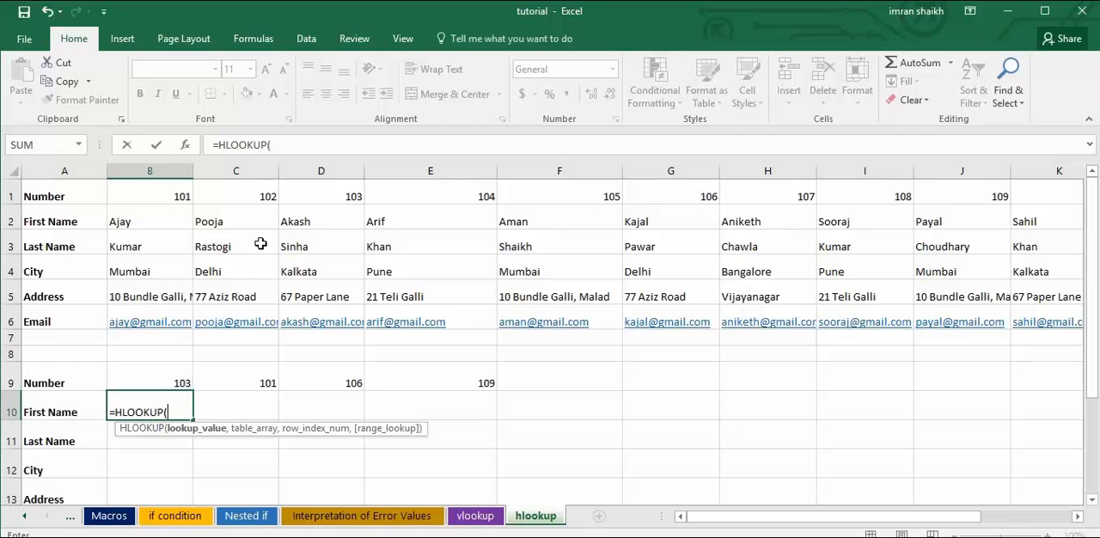
left_click(180, 373)
type(",")
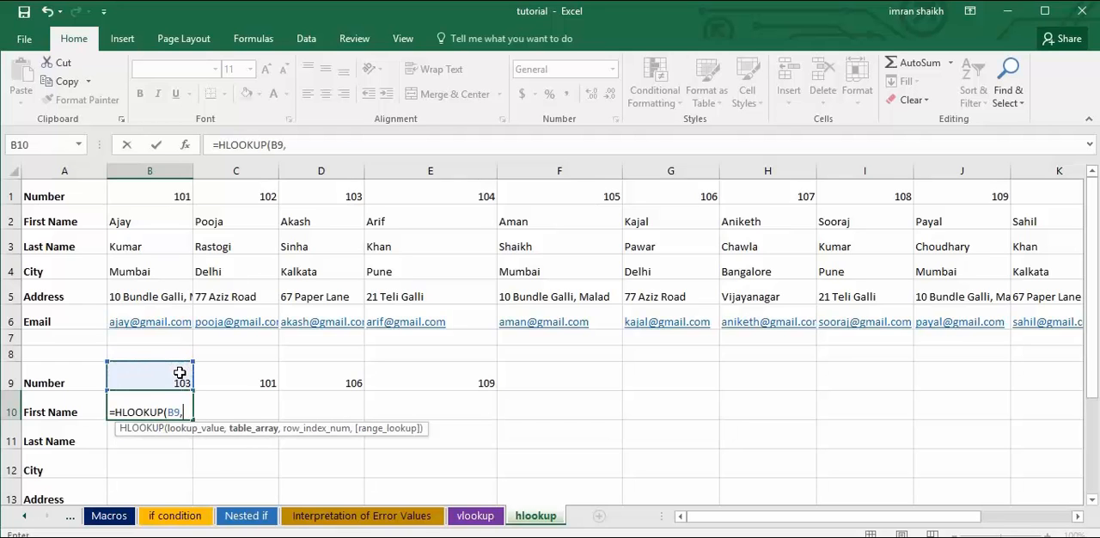
left_click_drag(7, 196, 5, 320)
type(",row(")
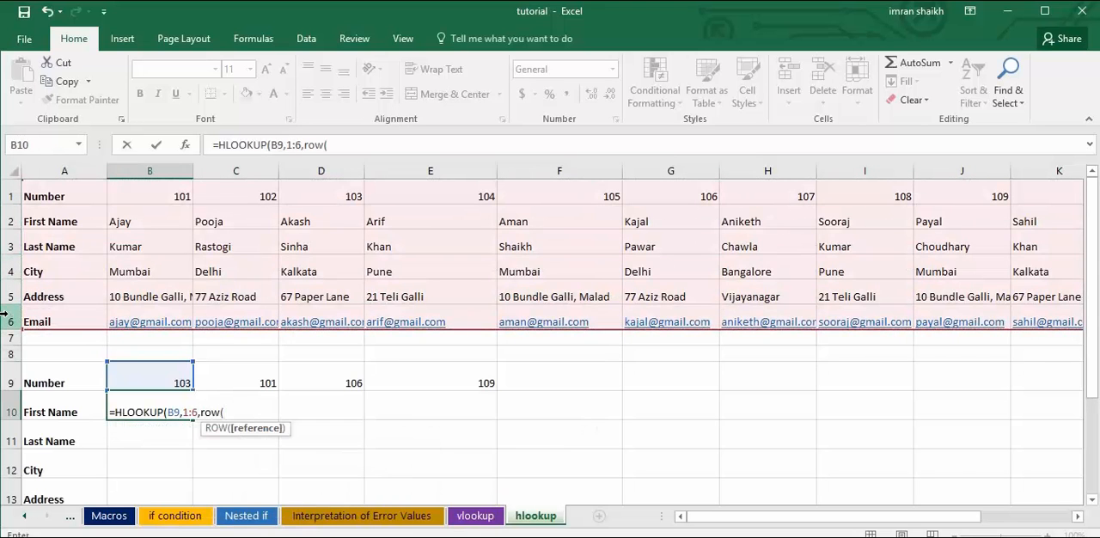
left_click(321, 223)
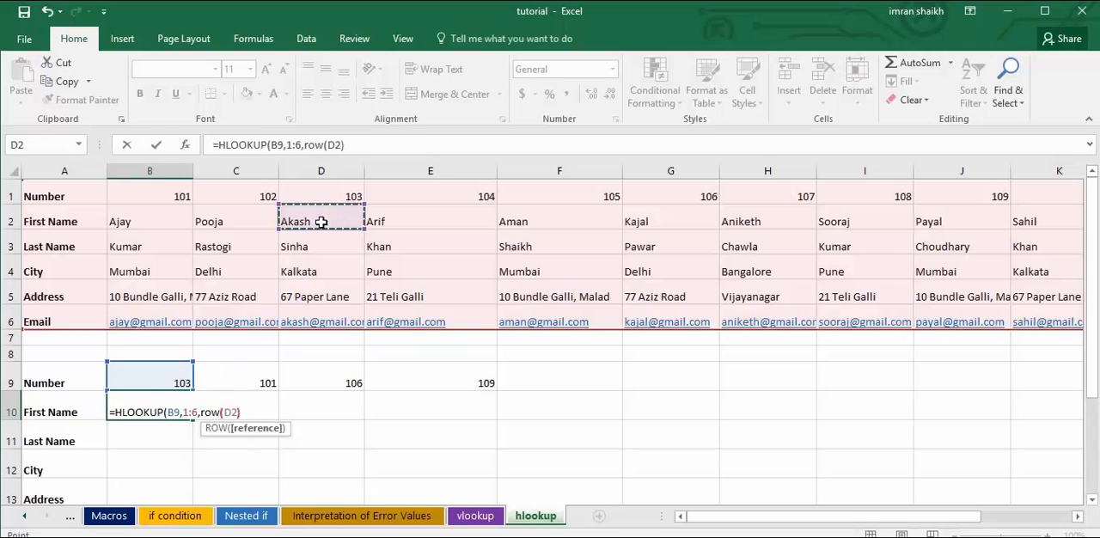
type("),0)")
key("Return")
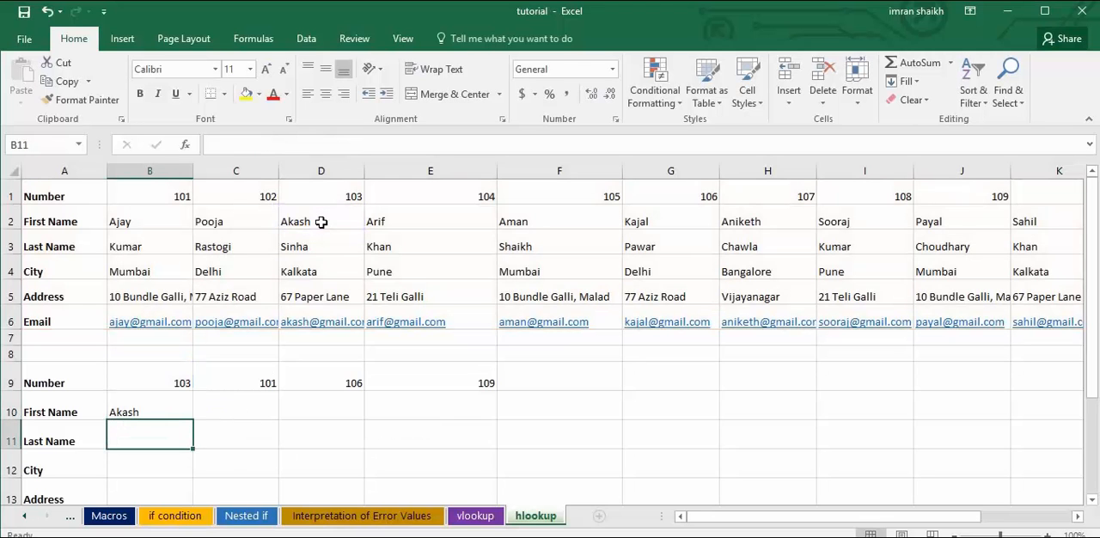
left_click(141, 414)
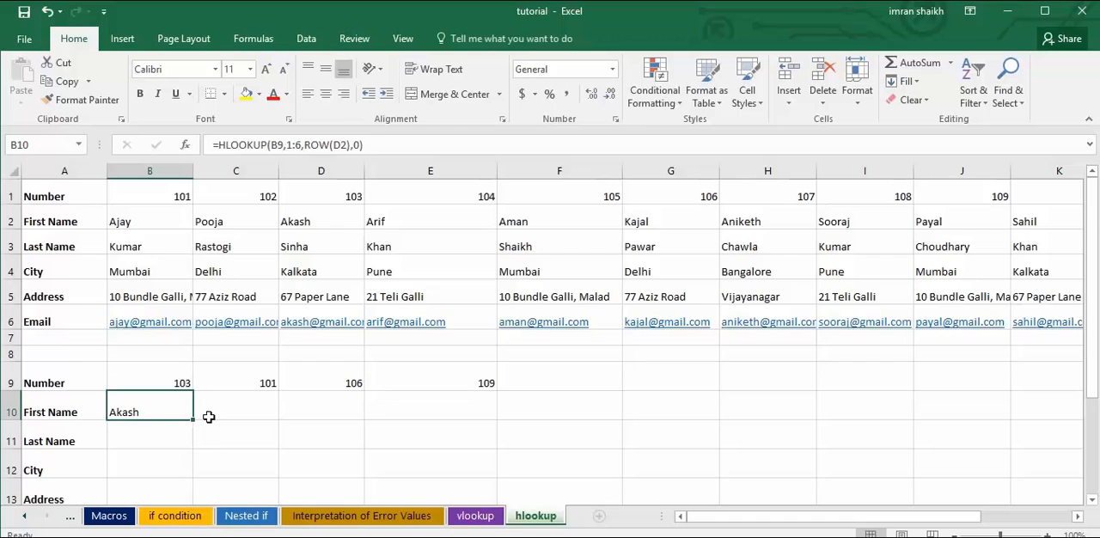
Fill the B10 formula down through B14 and select B11 to check the references in its copied formula.
scroll(202, 419, "down", 1)
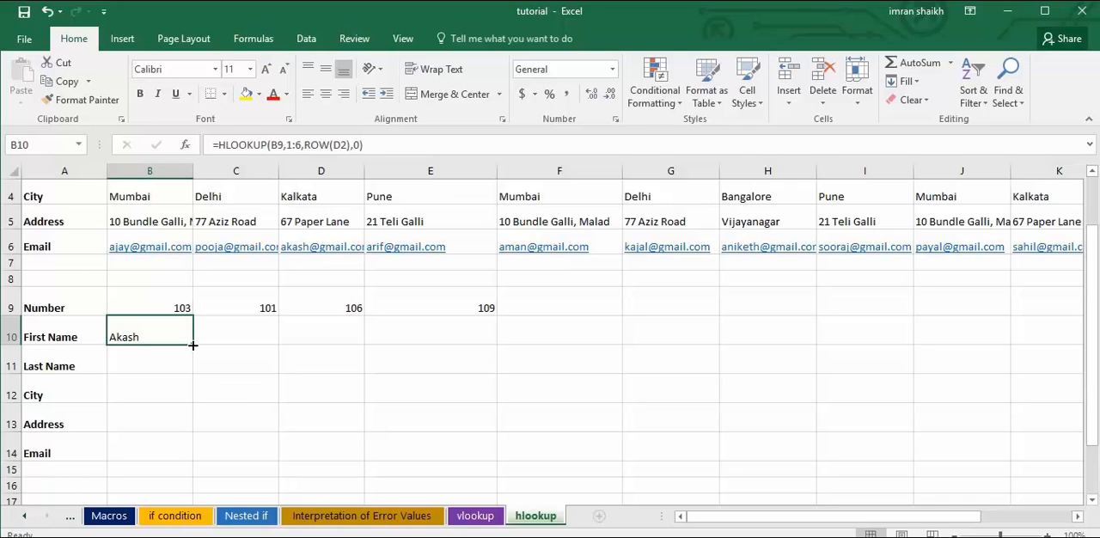
left_click_drag(193, 345, 193, 344)
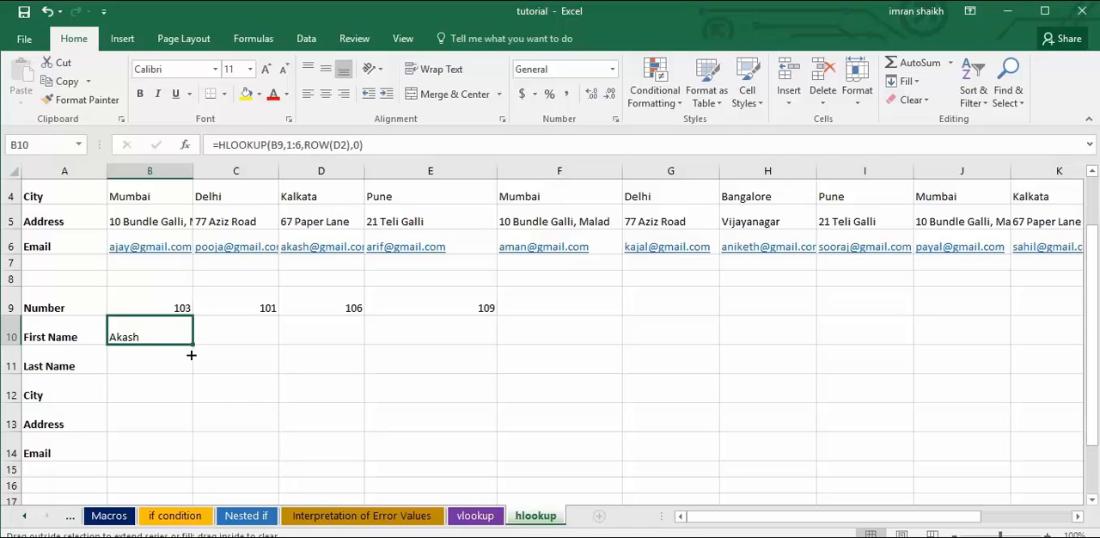
left_click_drag(189, 363, 196, 453)
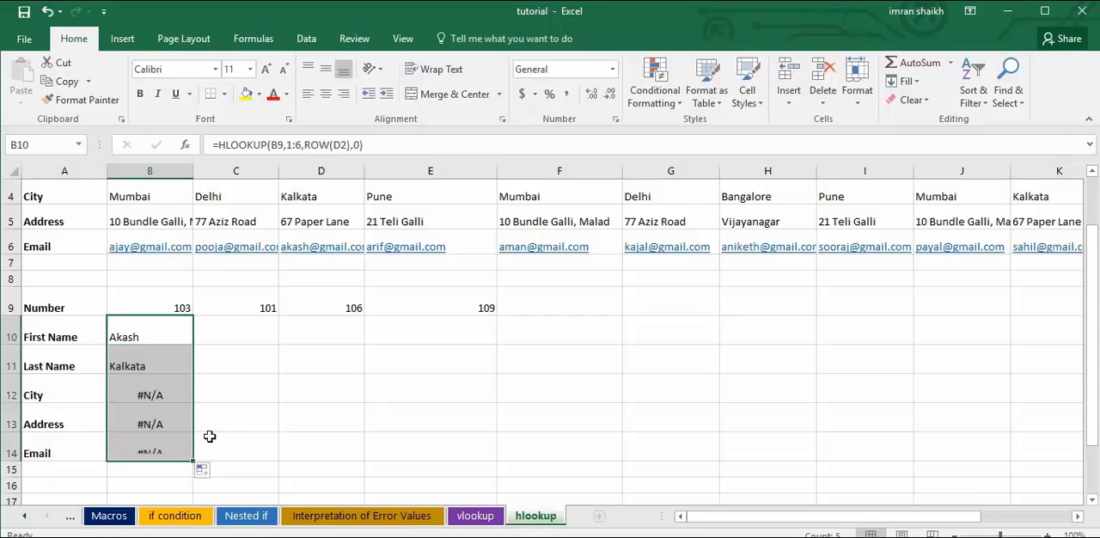
scroll(127, 443, "up", 1)
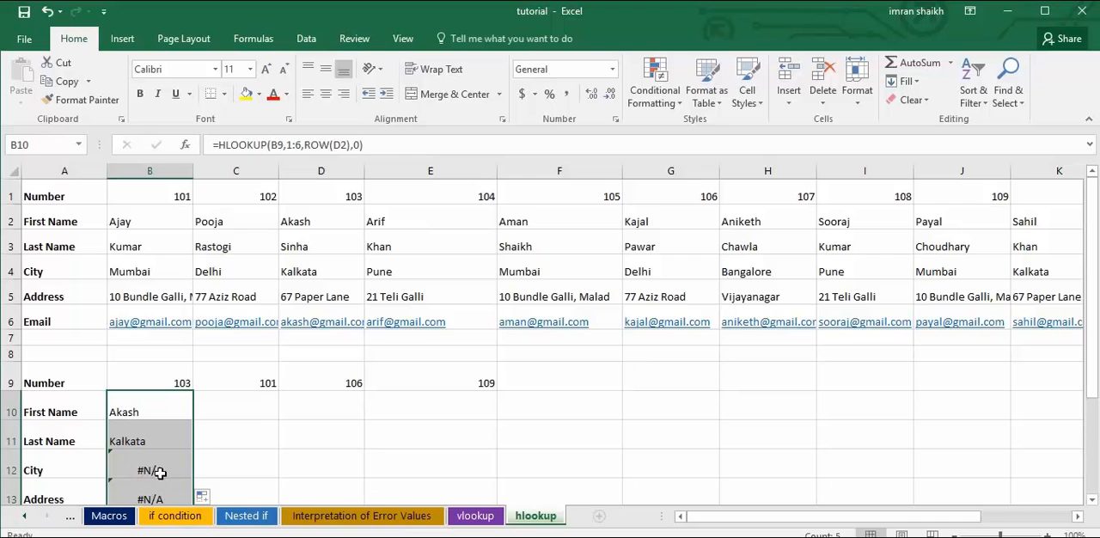
scroll(161, 466, "down", 1)
scroll(160, 467, "down", 1)
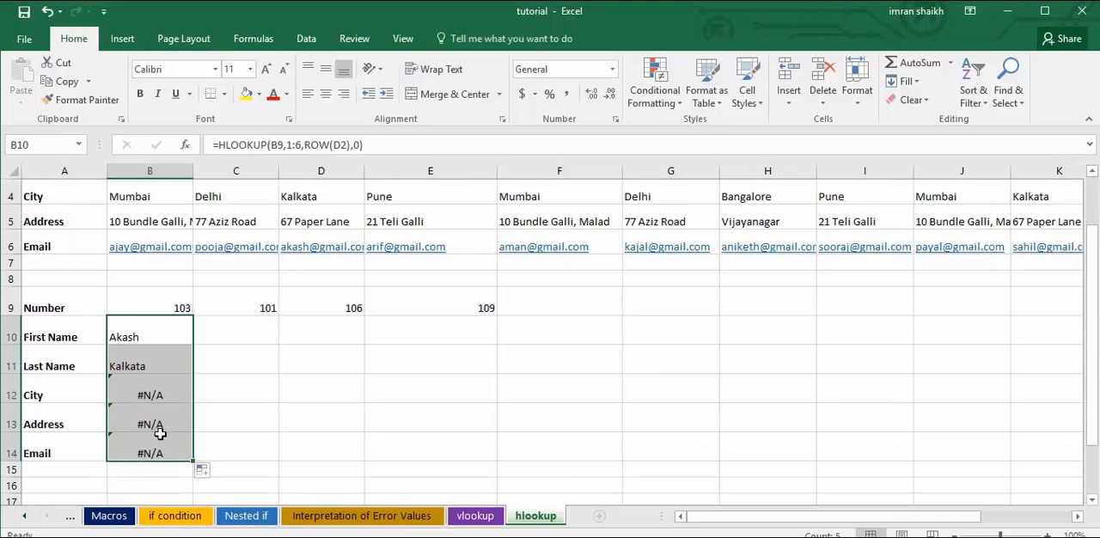
scroll(162, 424, "up", 2)
left_click(183, 432)
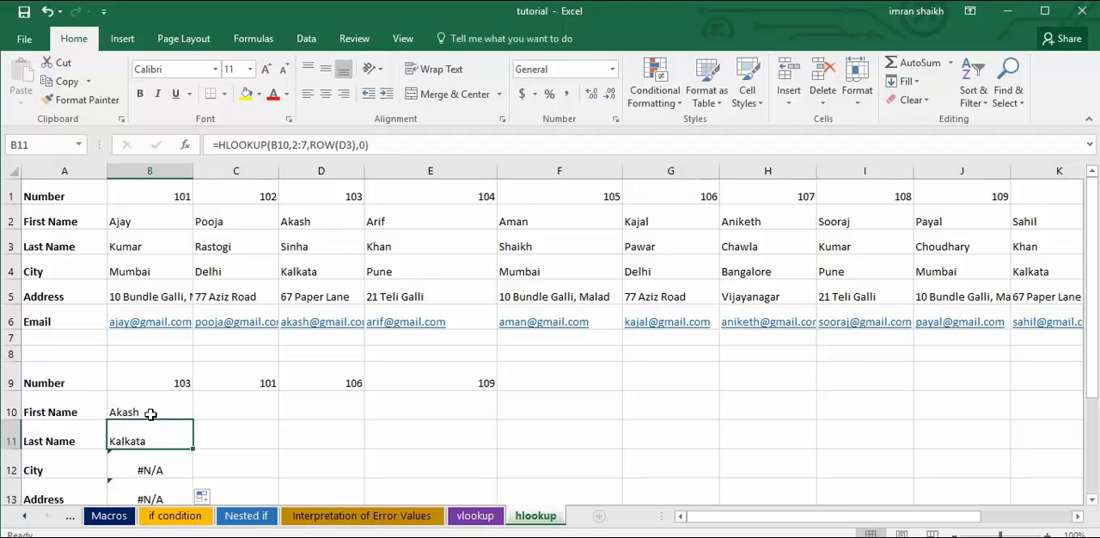
Compare the B10 formula and its lookup number in B9 with the results filled in the cells below.
left_click(151, 413)
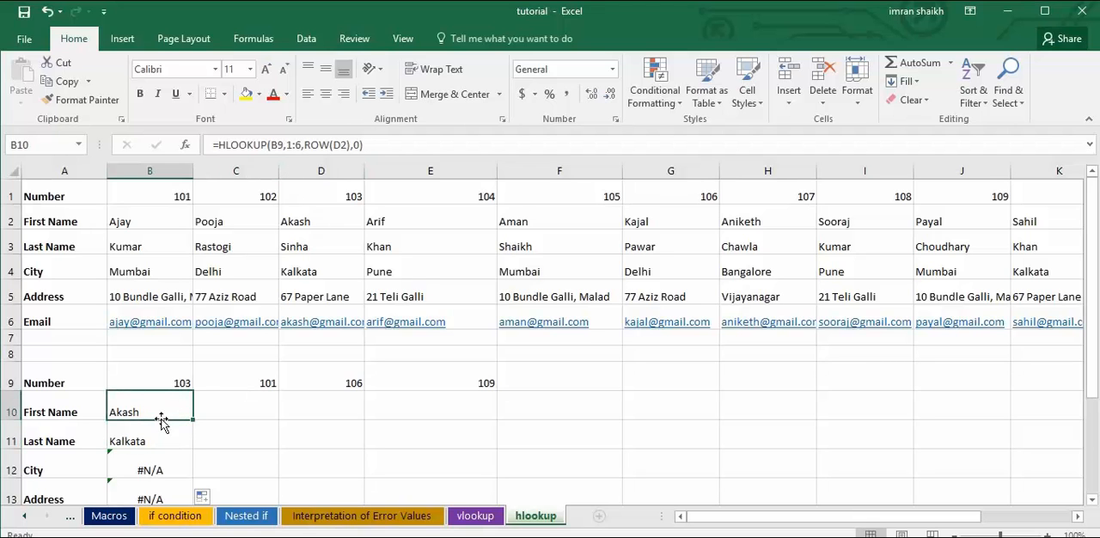
scroll(167, 412, "down", 1)
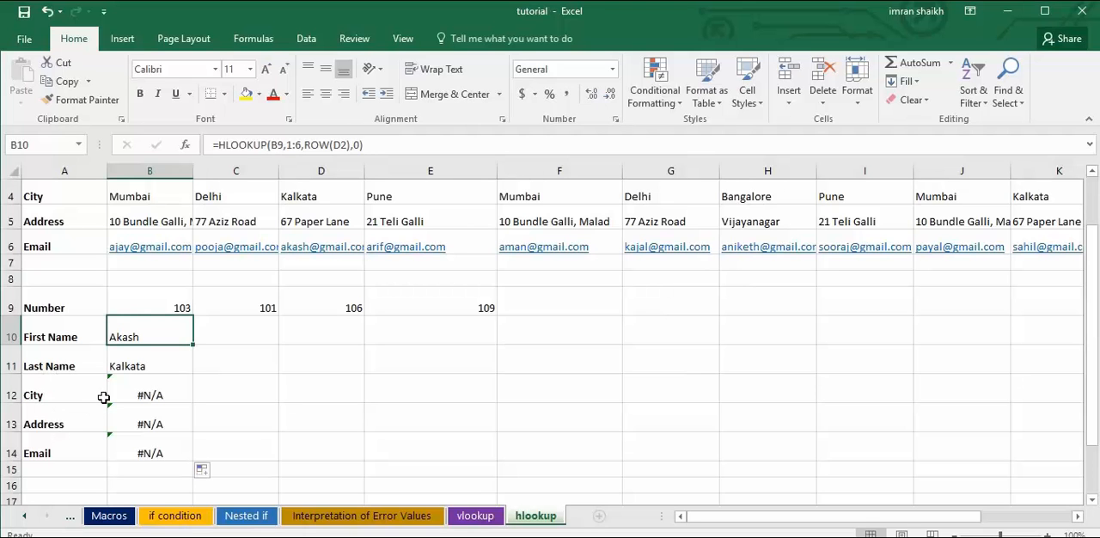
scroll(107, 385, "up", 1)
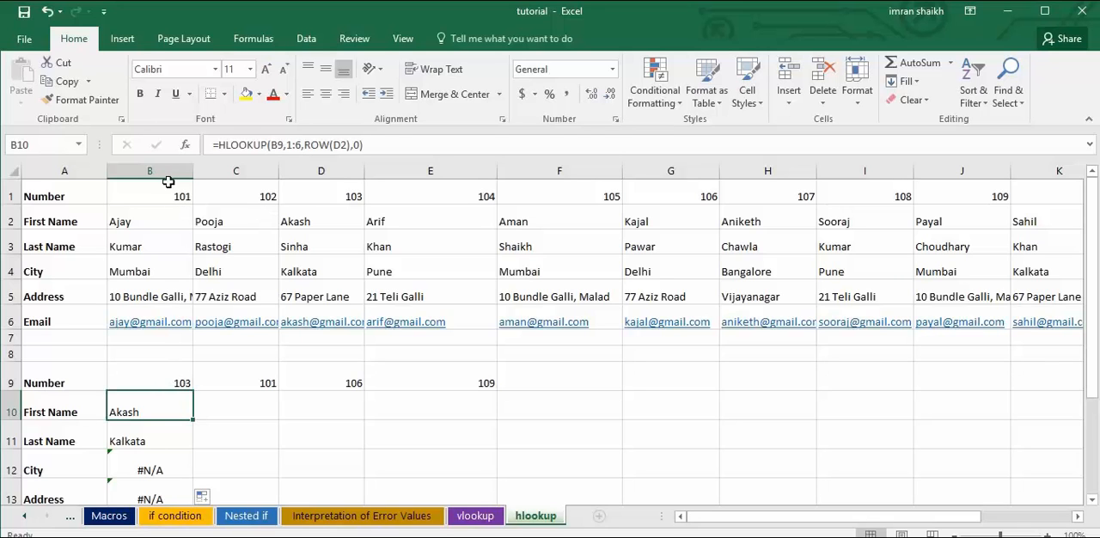
left_click(175, 381)
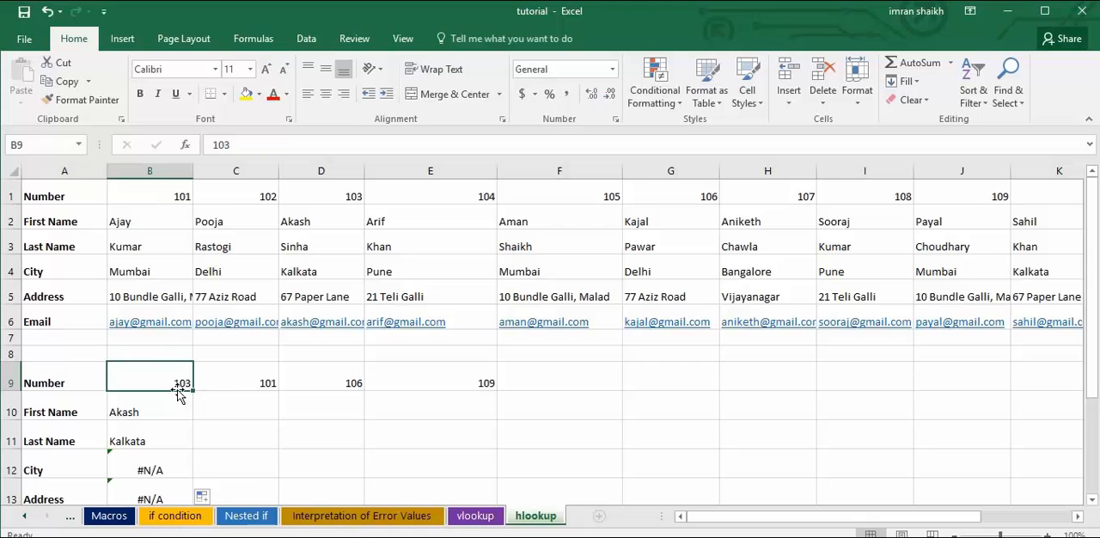
scroll(168, 419, "down", 1)
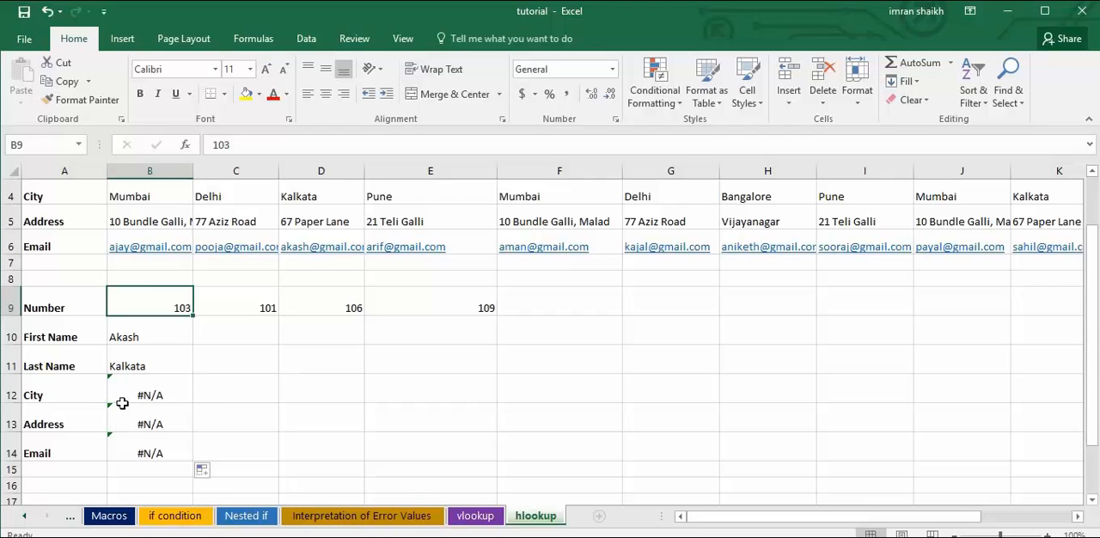
scroll(177, 383, "up", 1)
Examine the lookup value and table range references in each formula from B10 down to B13.
left_click(162, 410)
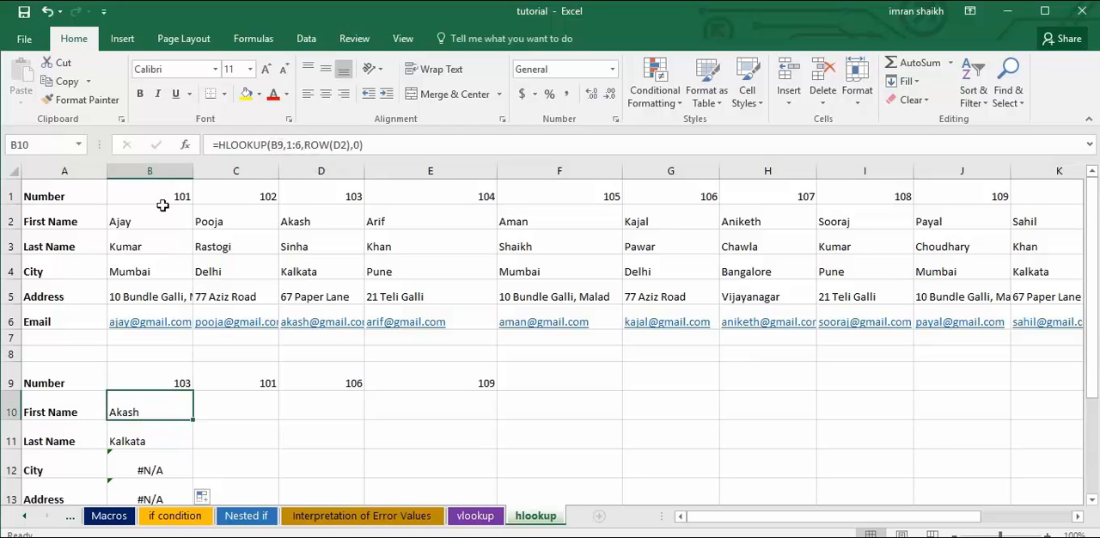
left_click(156, 441)
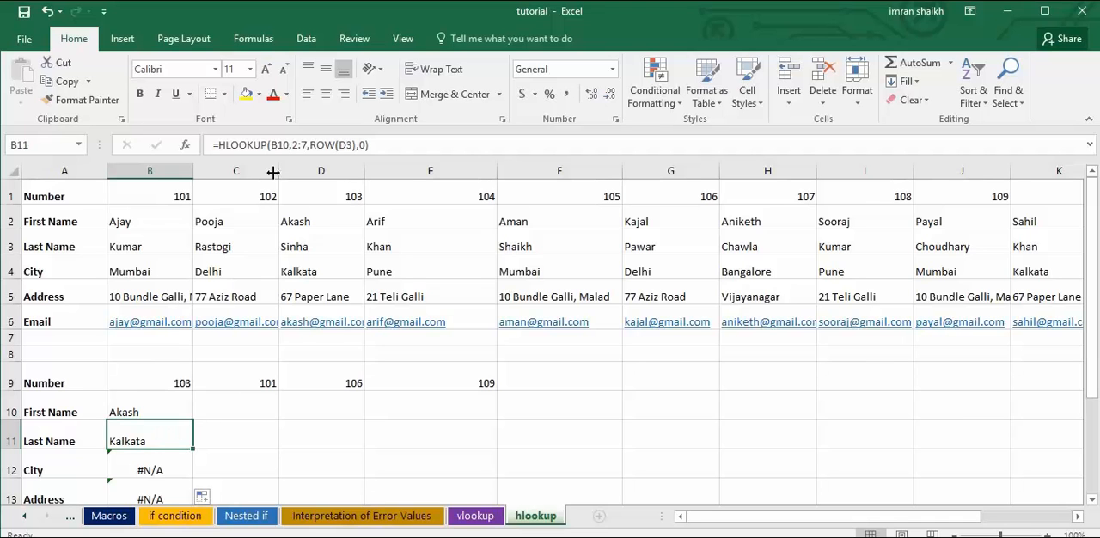
scroll(201, 445, "down", 3)
left_click(163, 393)
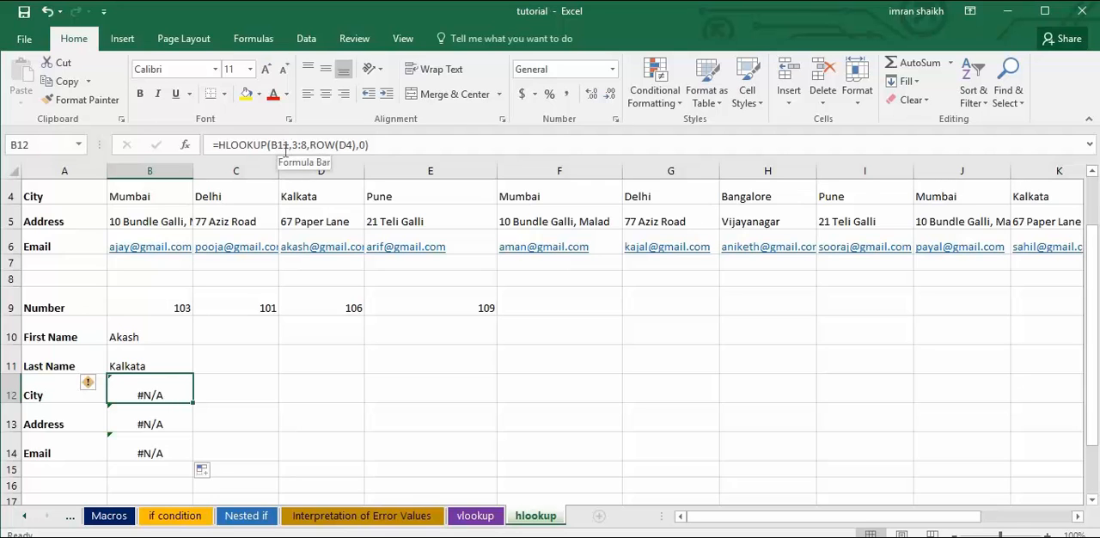
left_click(153, 422)
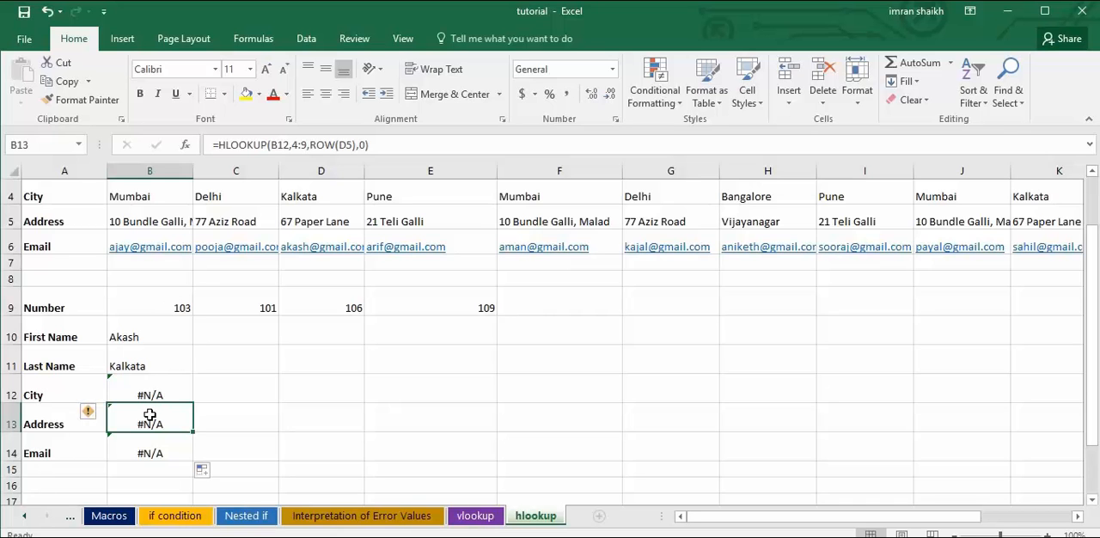
scroll(150, 416, "up", 1)
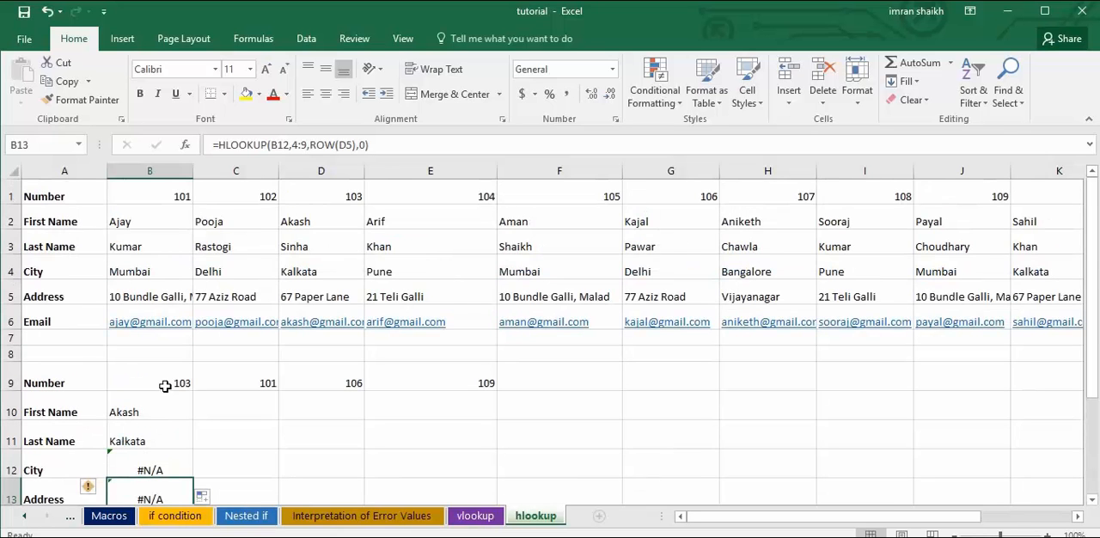
Recheck the lookup number in B9 against the copied formulas down through B14, and reselect B10.
left_click(165, 386)
left_click(159, 401)
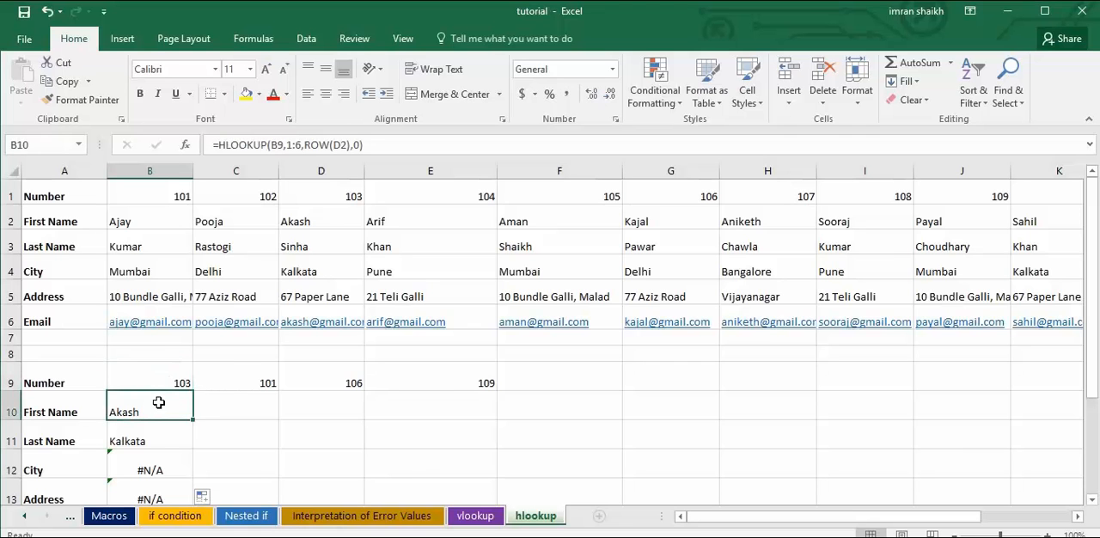
left_click(150, 437)
scroll(182, 415, "down", 1)
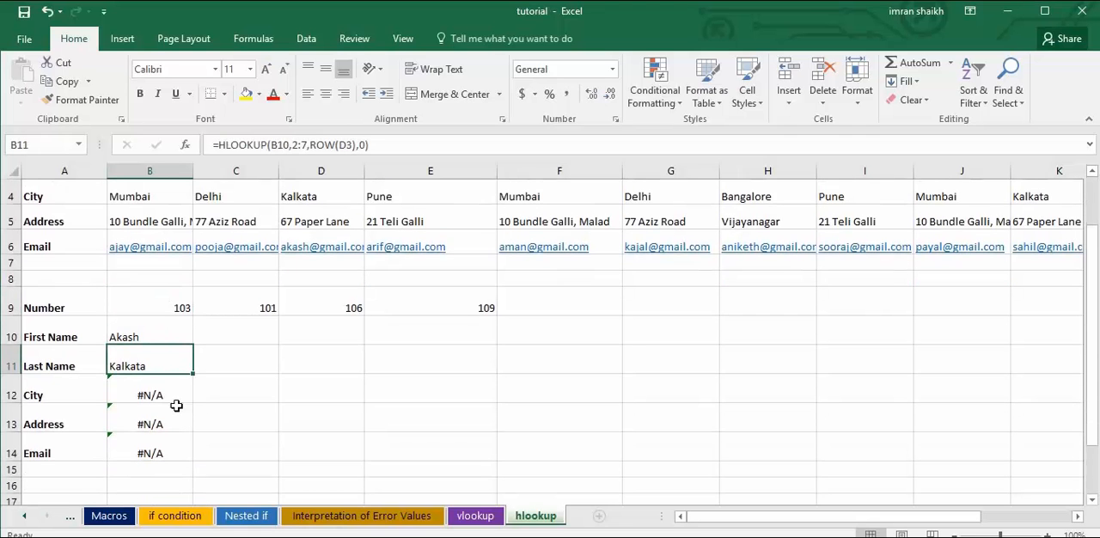
left_click(172, 391)
left_click(162, 421)
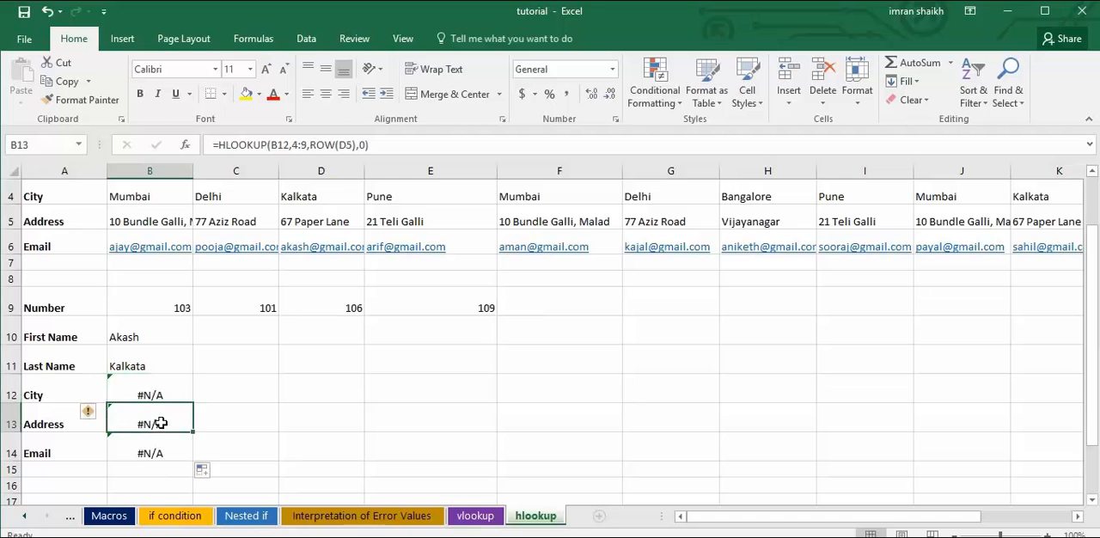
left_click(161, 456)
scroll(161, 456, "up", 1)
scroll(151, 357, "down", 1)
left_click(152, 336)
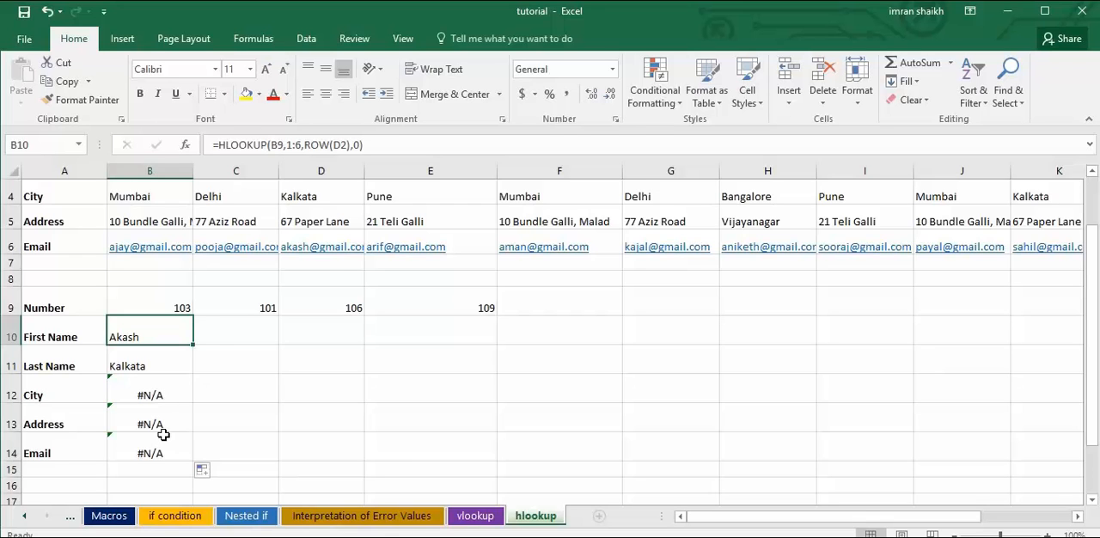
Lock the row of the lookup value in the First Name formula (B10) as B$9.
left_click(279, 146)
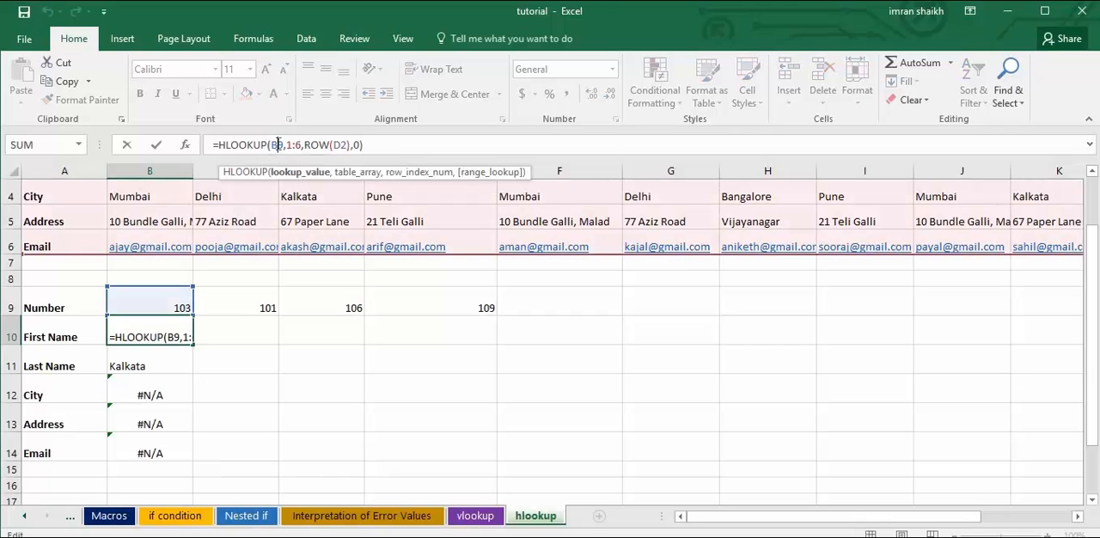
type("$")
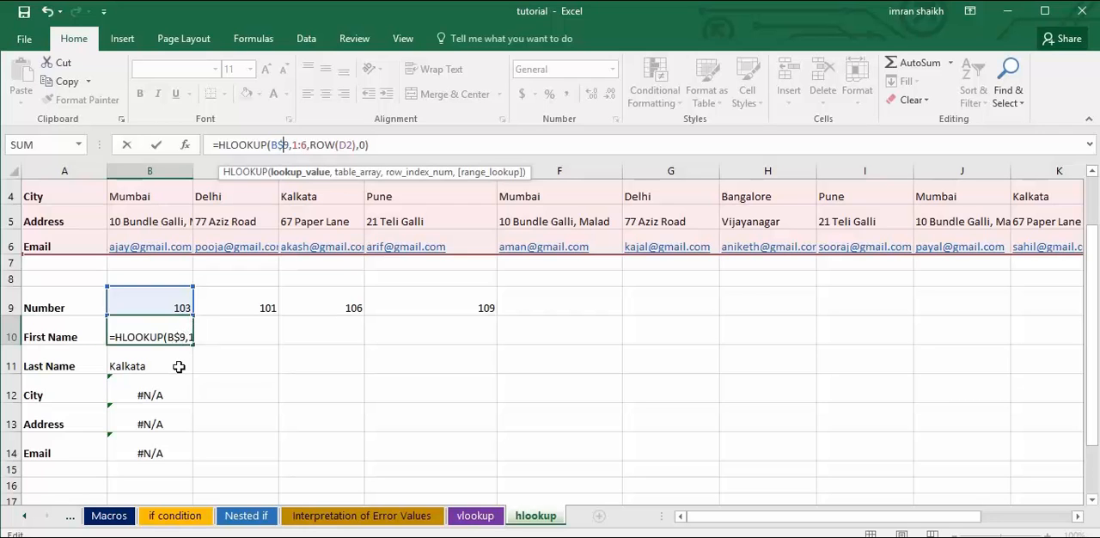
key("Return")
left_click(177, 339)
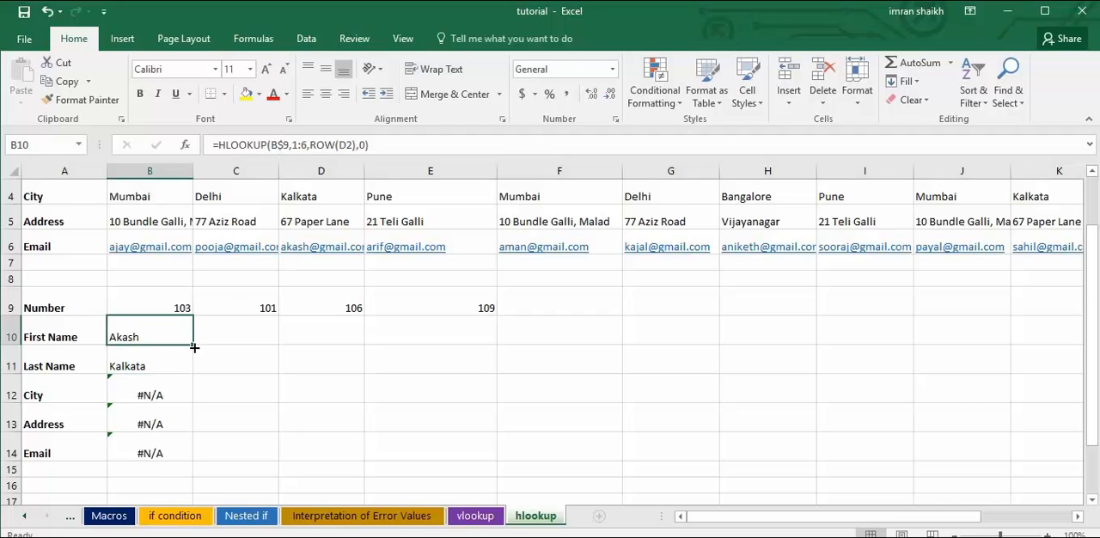
Fill the First Name formula down through the Last Name and City cells, B11:B12.
mouse_move(194, 345)
left_mouse_down()
mouse_move(188, 368)
mouse_move(192, 353)
left_mouse_up()
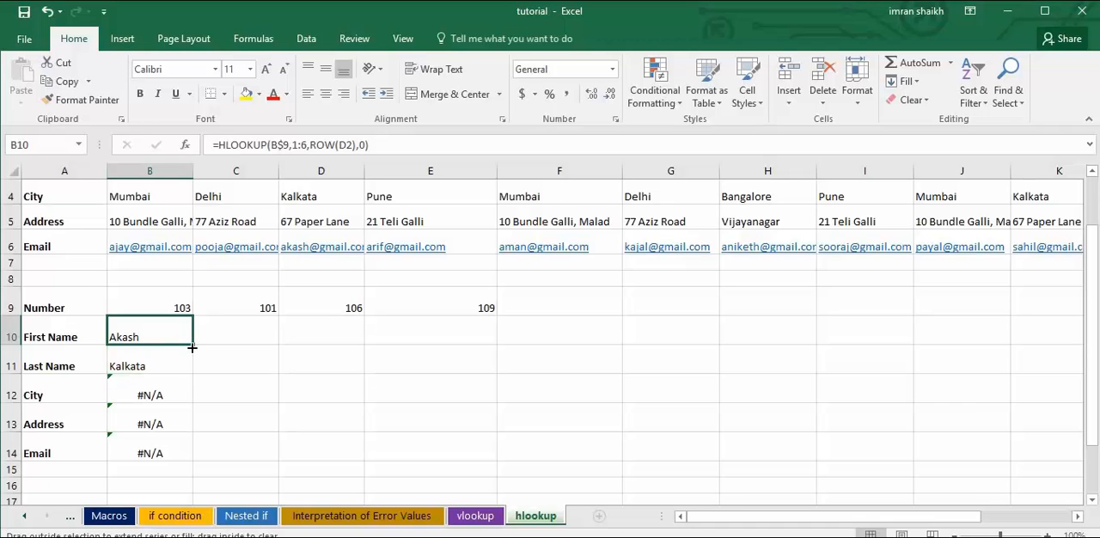
left_click_drag(193, 364, 191, 366)
left_click(172, 365)
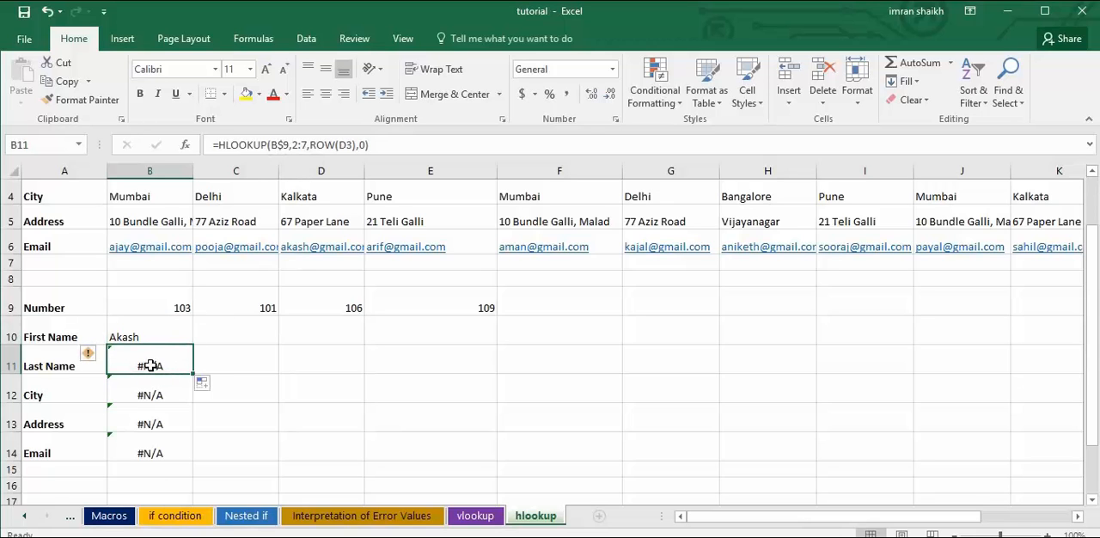
left_click_drag(193, 373, 196, 404)
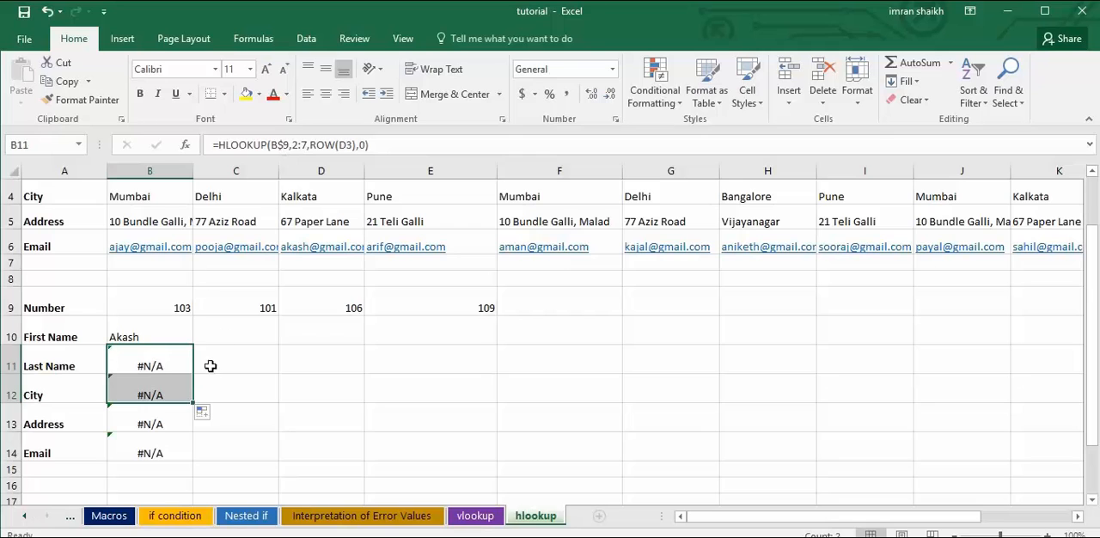
left_click(176, 390)
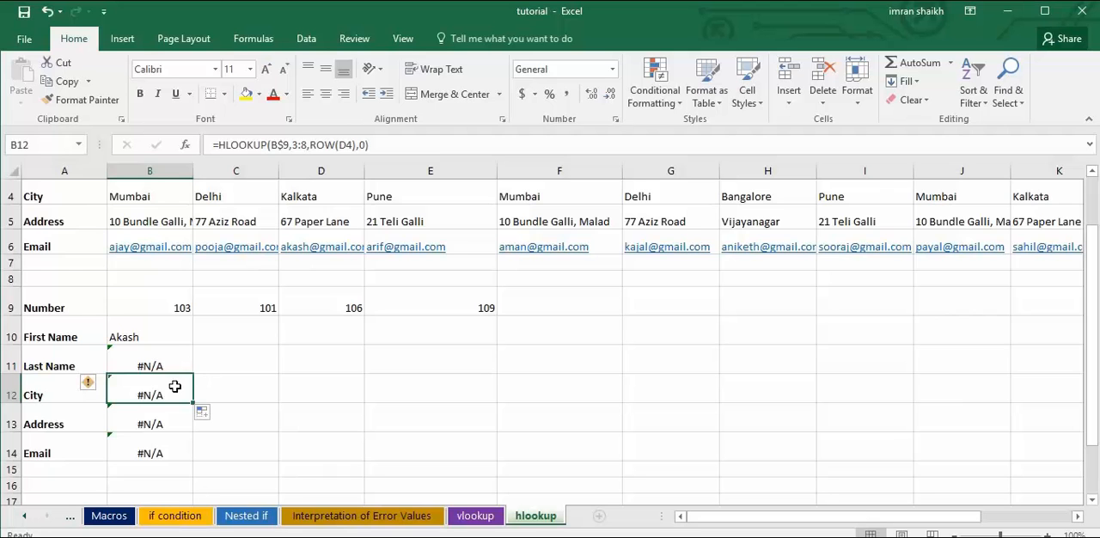
Remove the row lock from the lookup value in the City formula (B12).
left_click(286, 144)
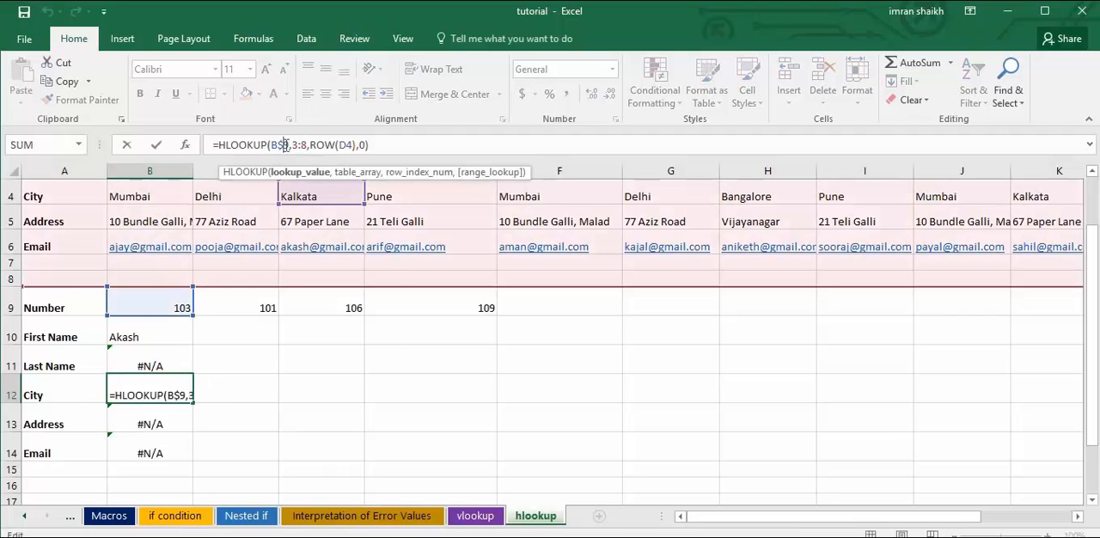
key("BackSpace")
key("Return")
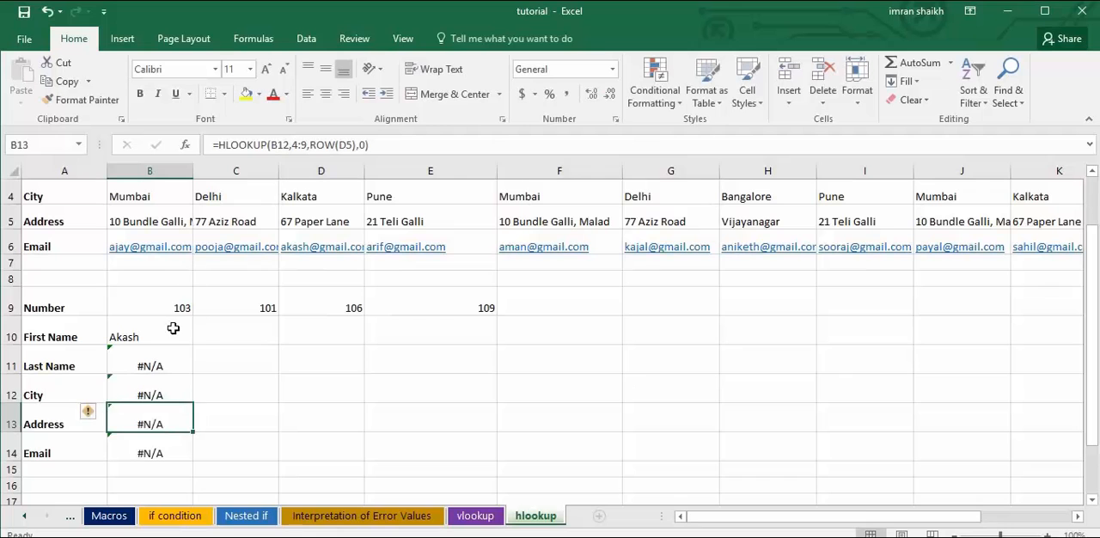
Copy the B10 formula into the Last Name cell (B11) and change its lookup value to the relative reference B9.
left_click(178, 348)
left_click(182, 340)
left_click_drag(192, 345, 163, 366)
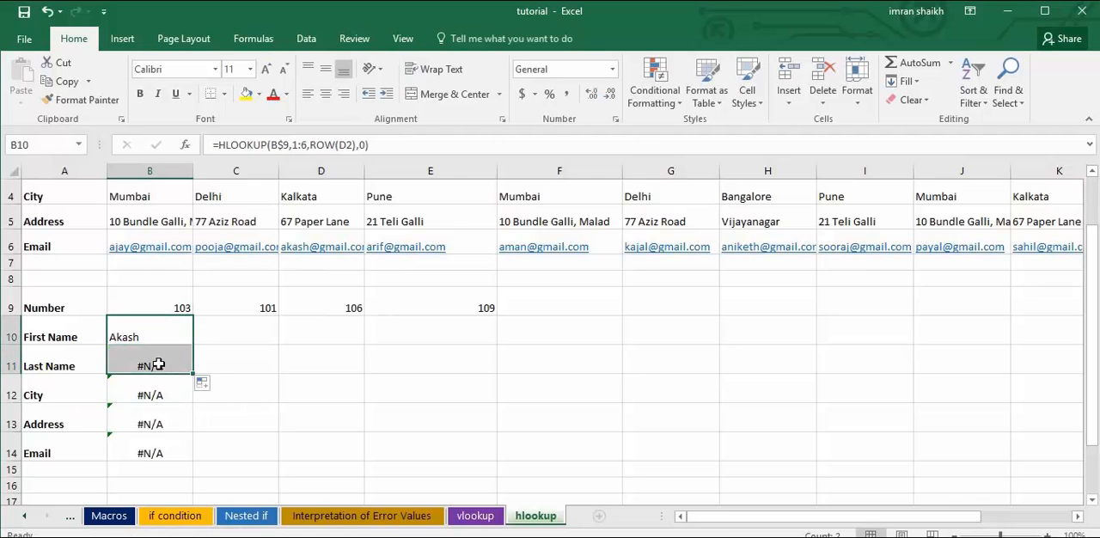
left_click(162, 366)
left_click(284, 143)
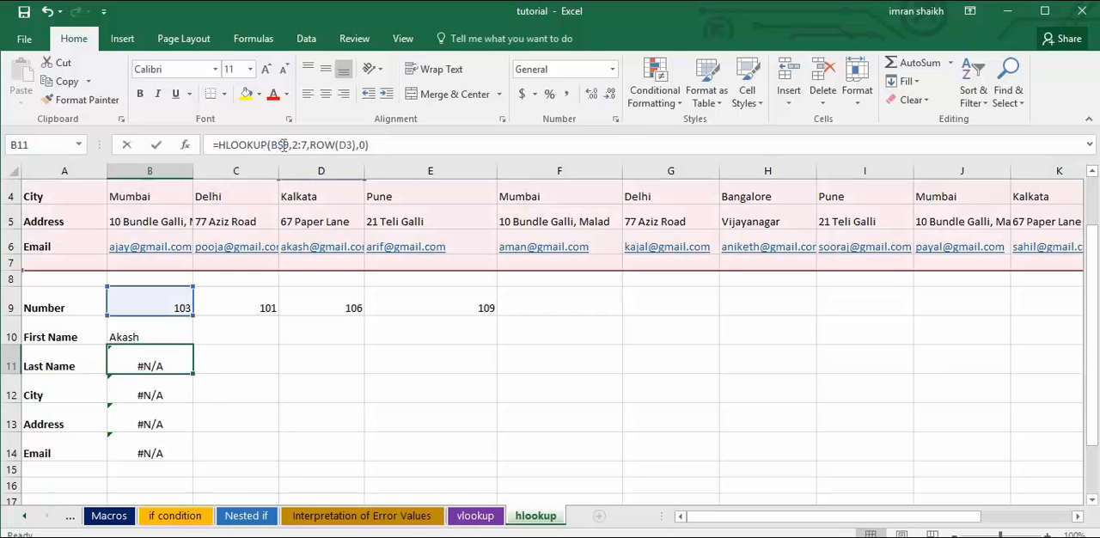
key("BackSpace")
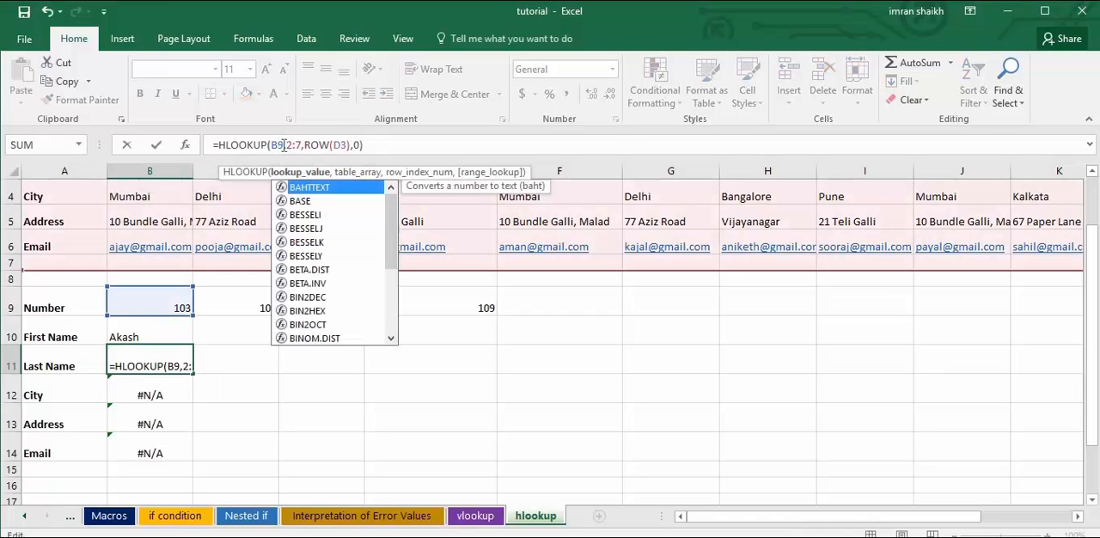
key("Return")
Restore the relative lookup value B9 in the First Name formula (B10) and clear the results in B11:B14.
left_click(178, 329)
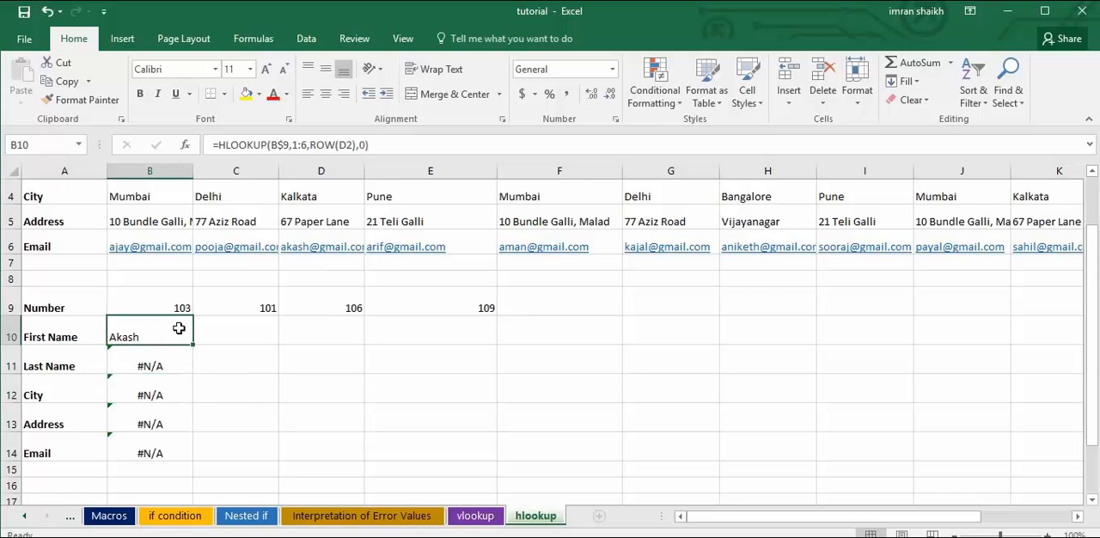
left_click(284, 144)
left_click(282, 395)
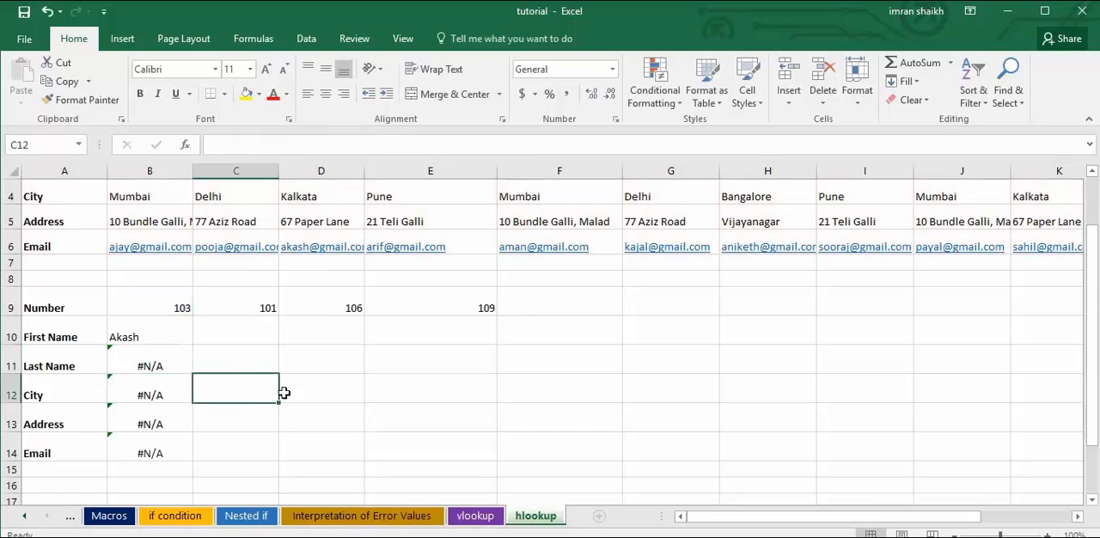
left_click(158, 332)
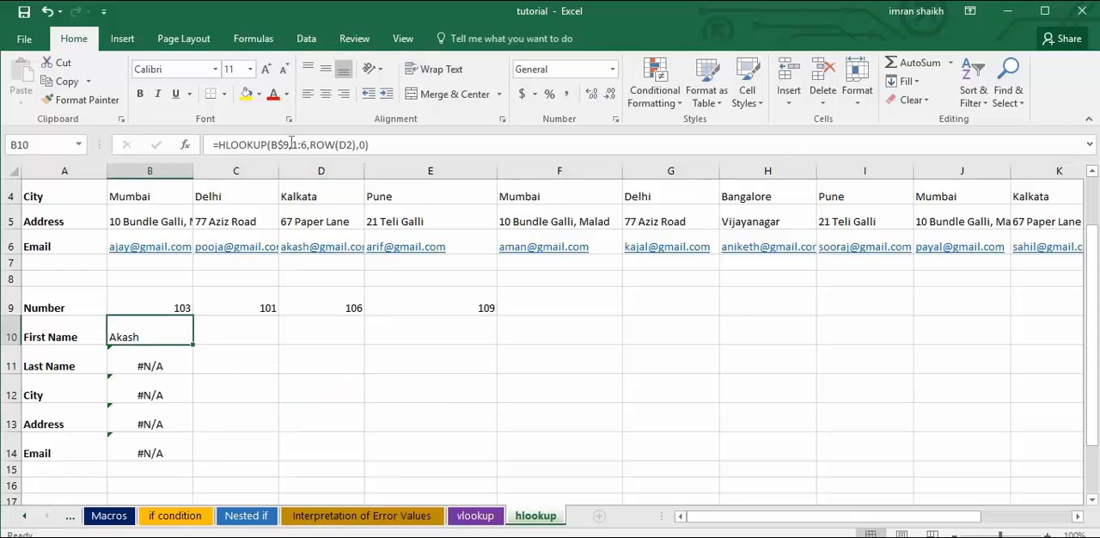
left_click(306, 144)
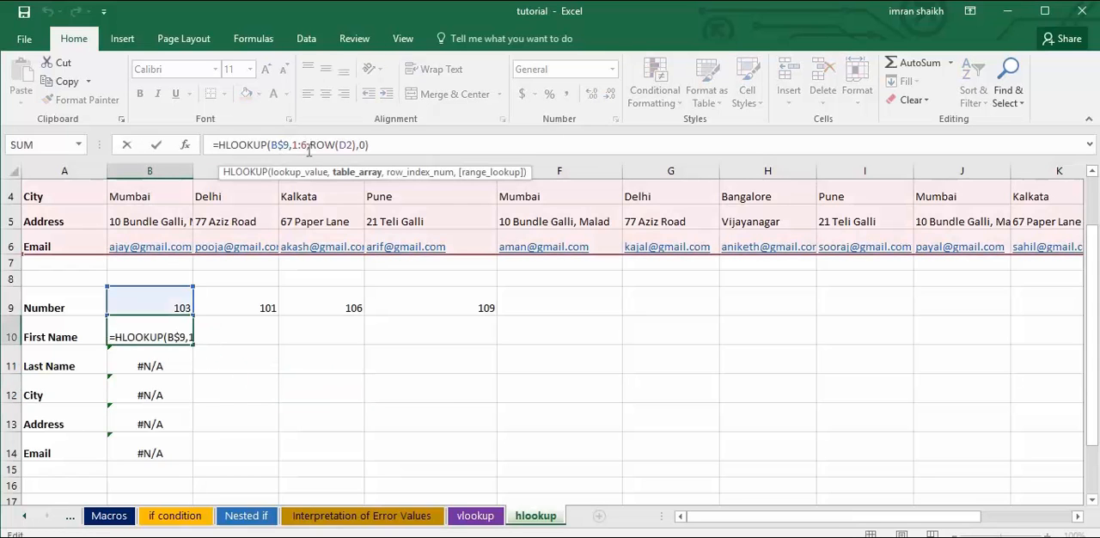
key("Left")
key("Left")
key("Left")
key("Left")
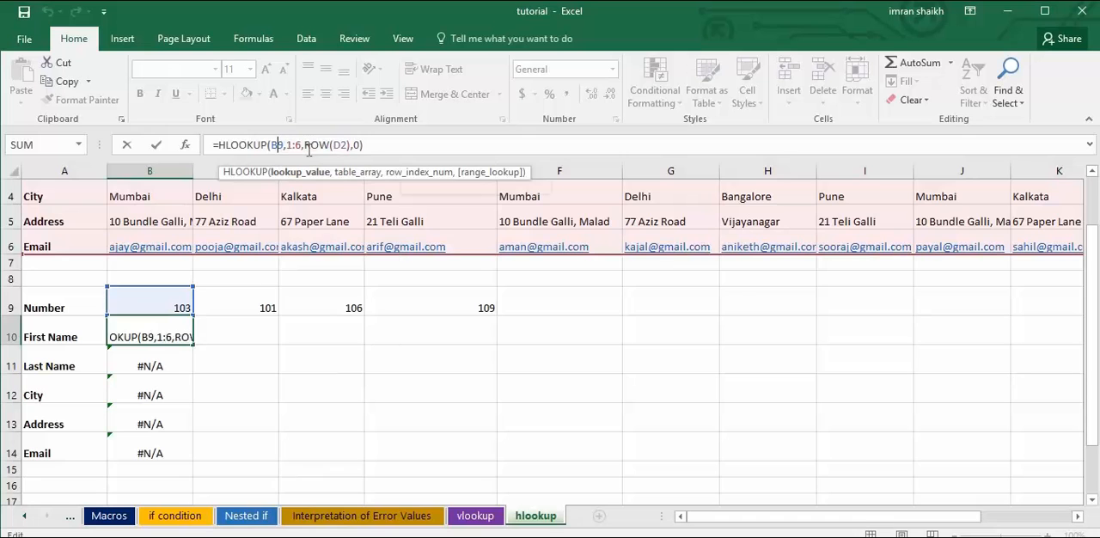
key("BackSpace")
key("Return")
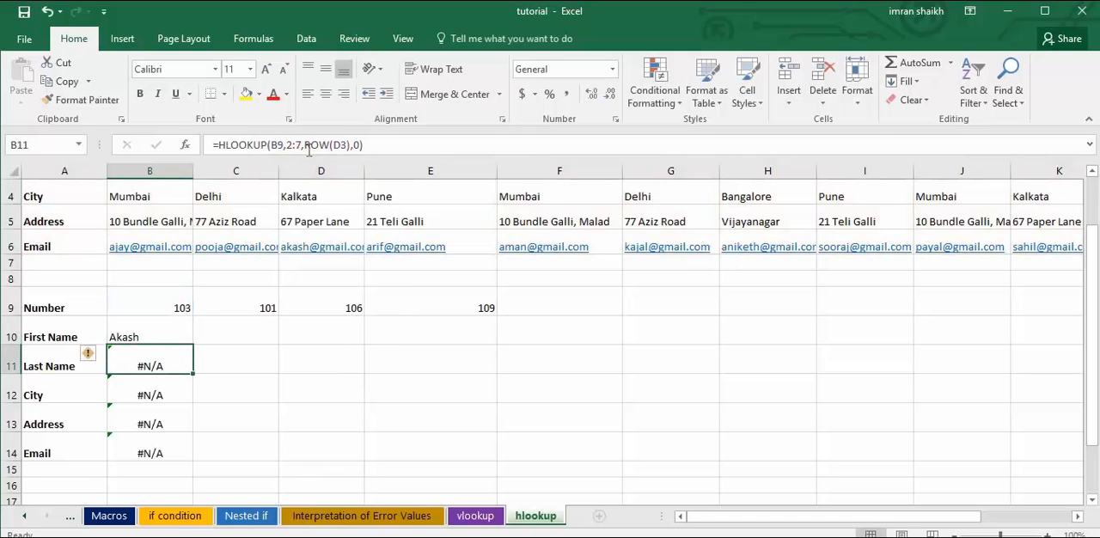
left_click_drag(154, 361, 167, 459)
key("Delete")
Lock the table array rows as $1:$6 in the First Name formula (B10), with B9 as the lookup value.
left_click(160, 336)
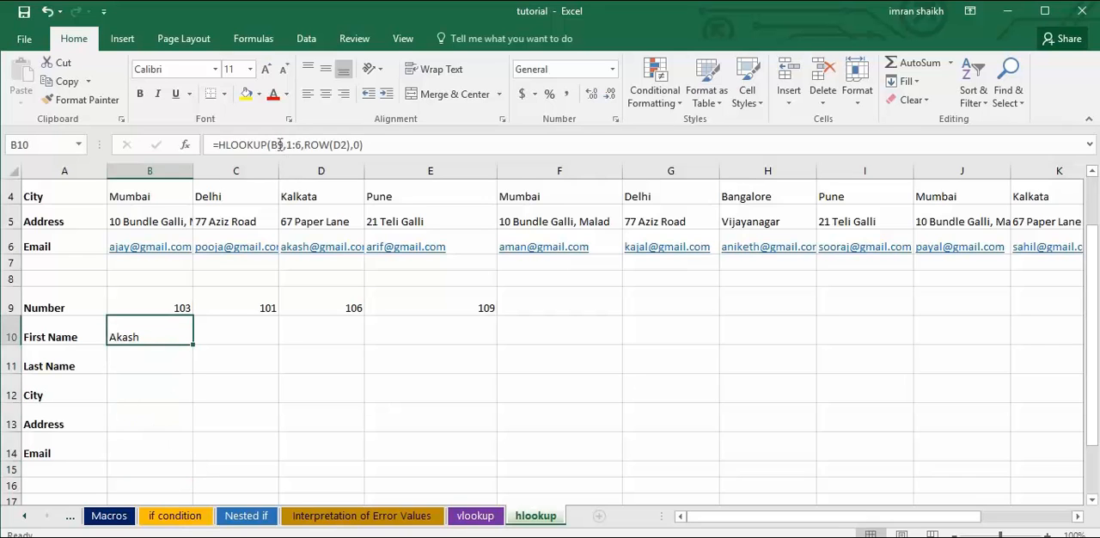
left_click(271, 144)
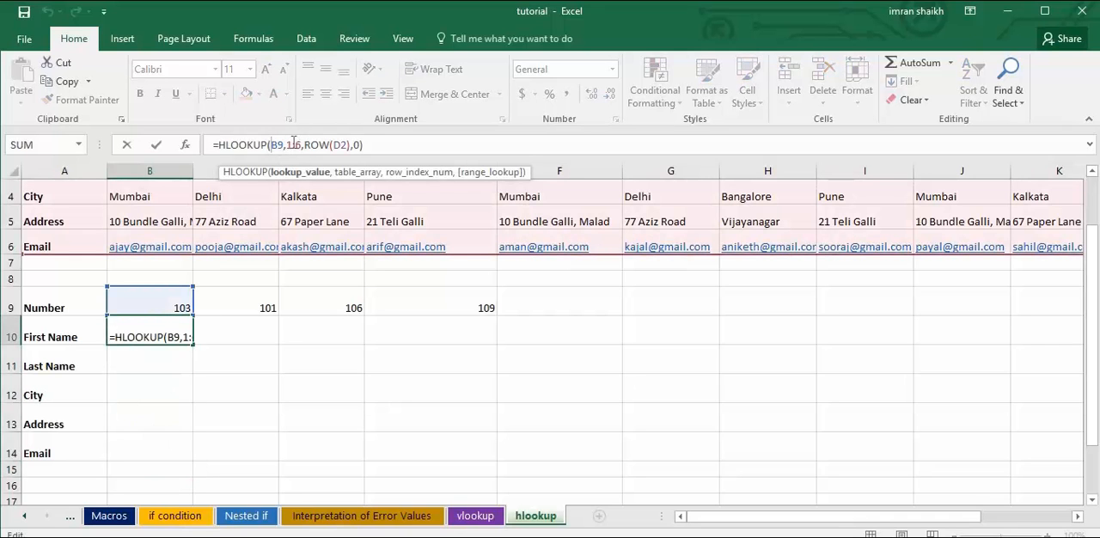
left_click(301, 145)
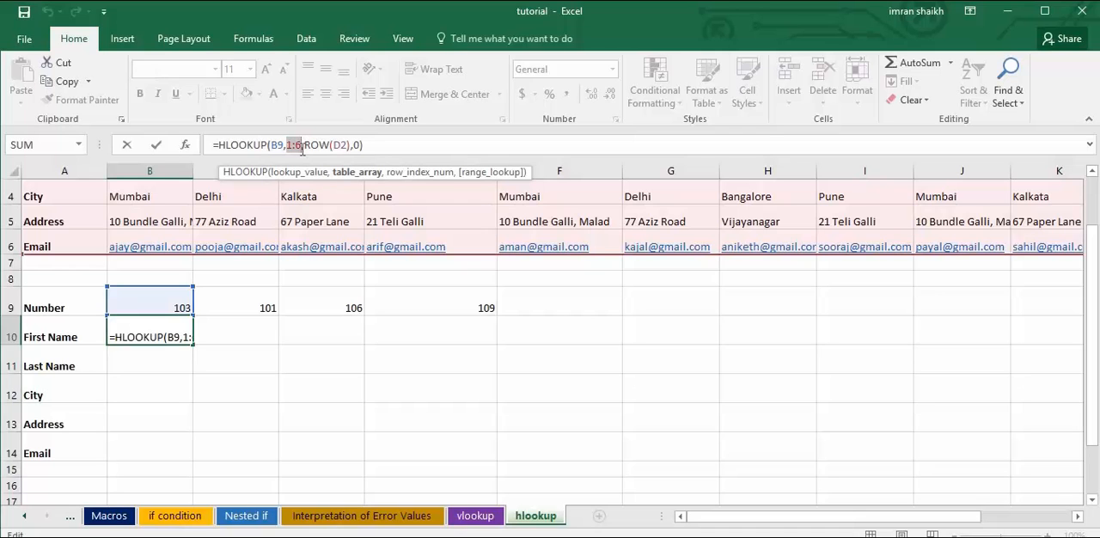
key("F4")
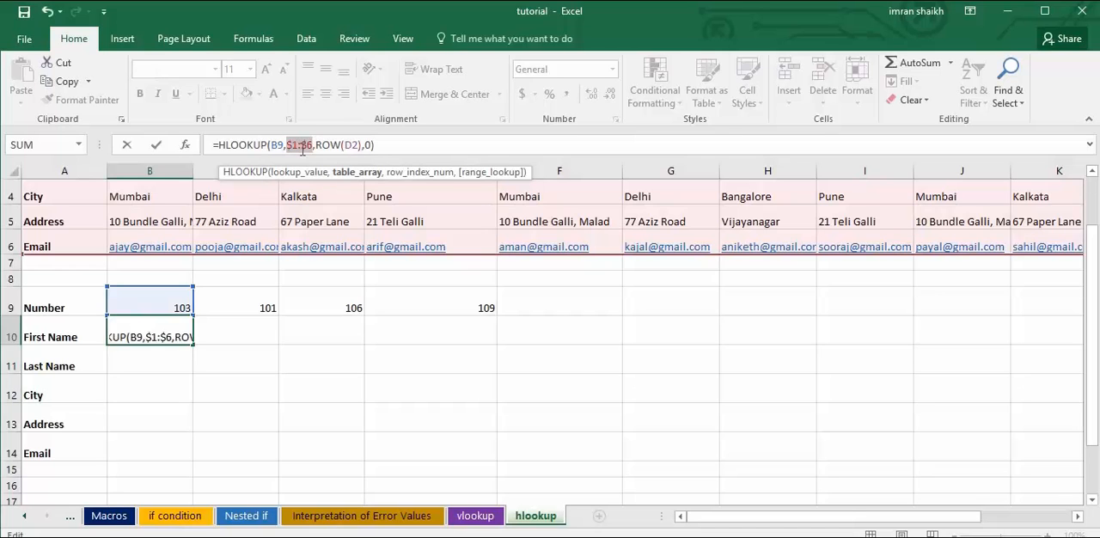
left_click(279, 145)
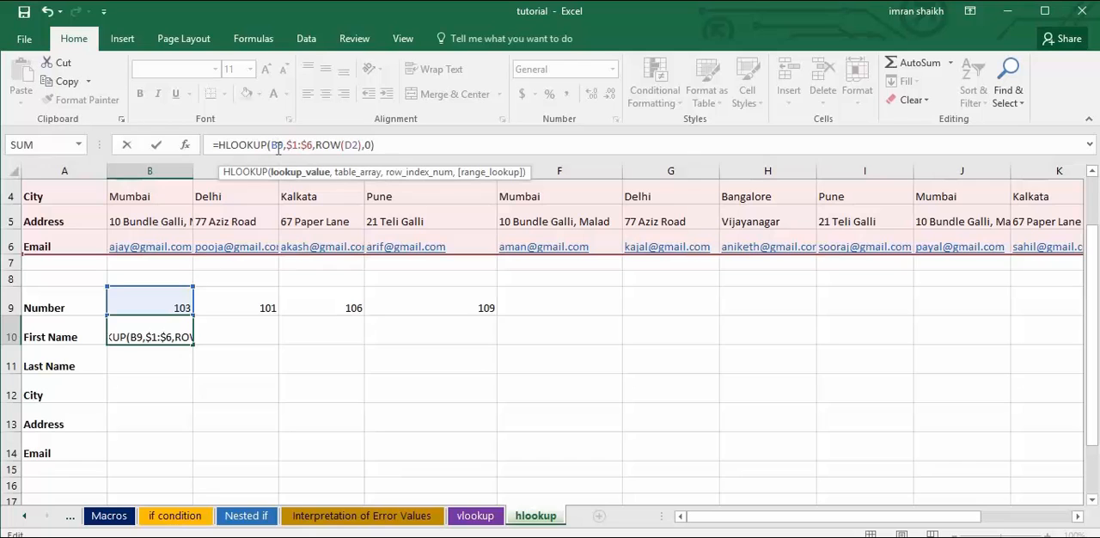
type("$")
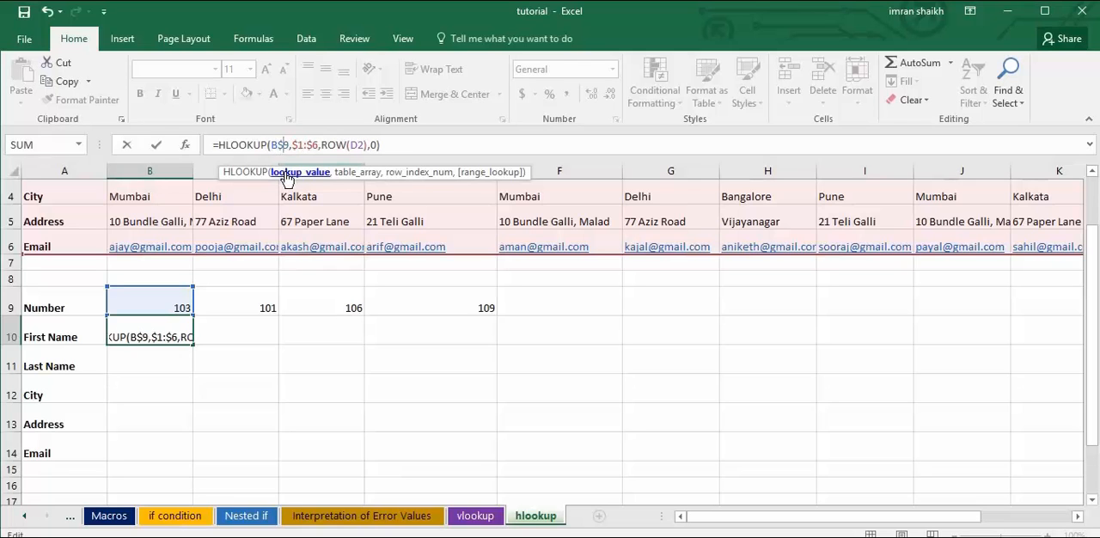
left_click(286, 177)
left_click(150, 309)
key("Return")
left_click(163, 335)
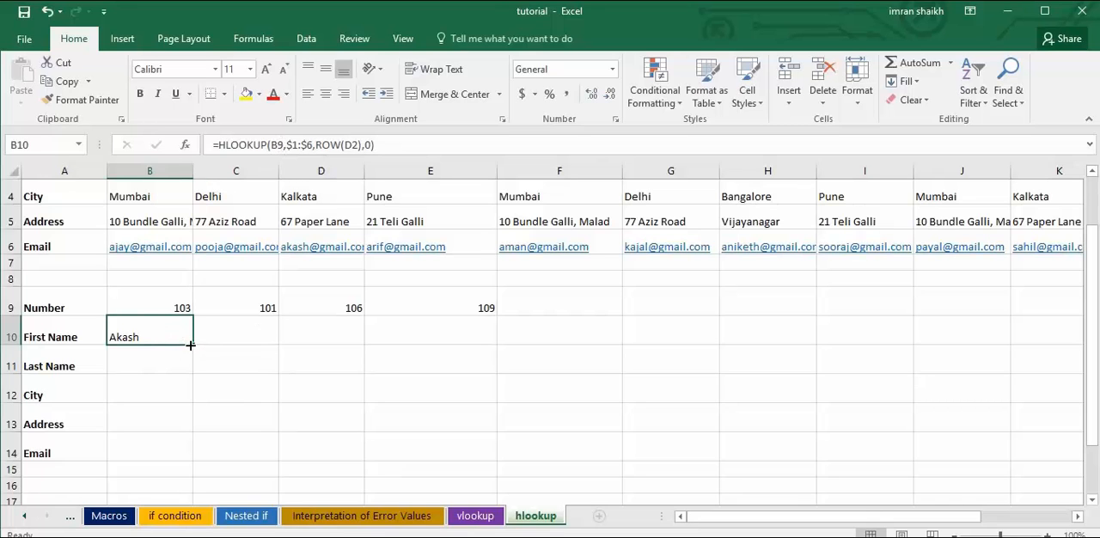
Fill the formula with the locked table array from B10 down to the City cell (B12).
left_click_drag(193, 345, 167, 361)
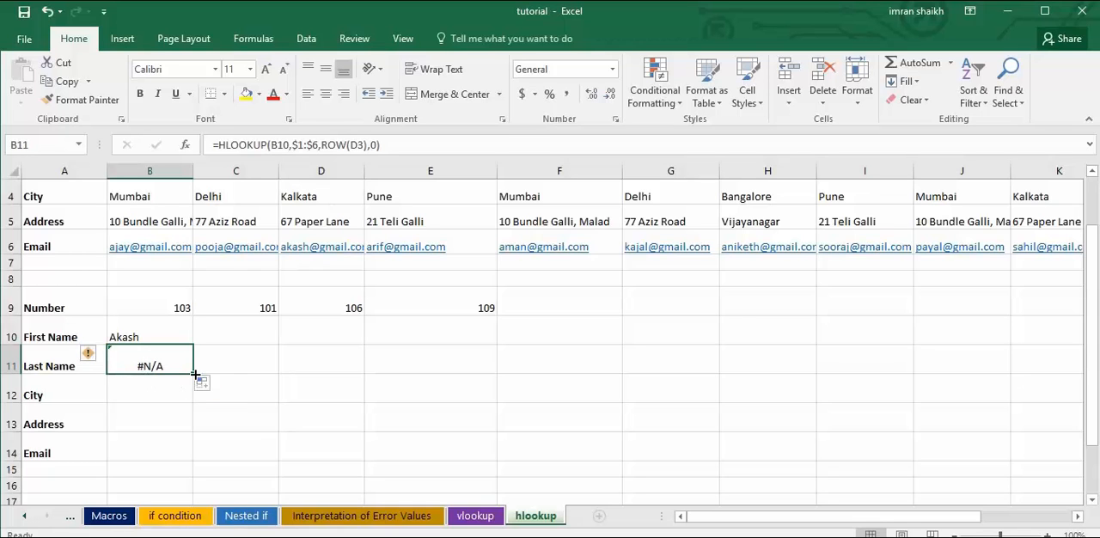
left_click_drag(194, 373, 194, 402)
left_click(162, 395)
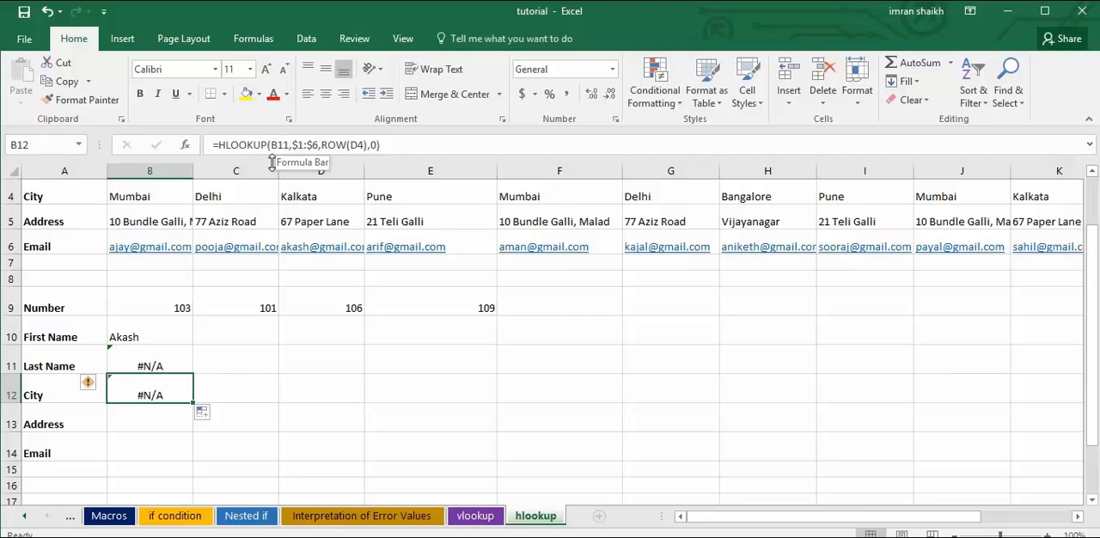
Change the lookup value in the First Name formula (B10) to the row-locked reference B$9.
left_click(165, 338)
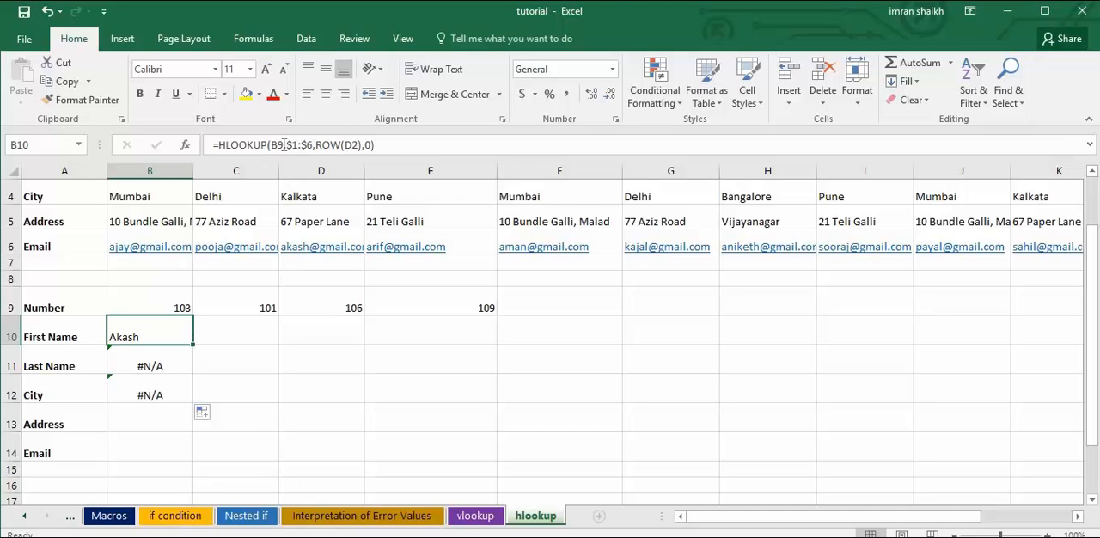
left_click(278, 145)
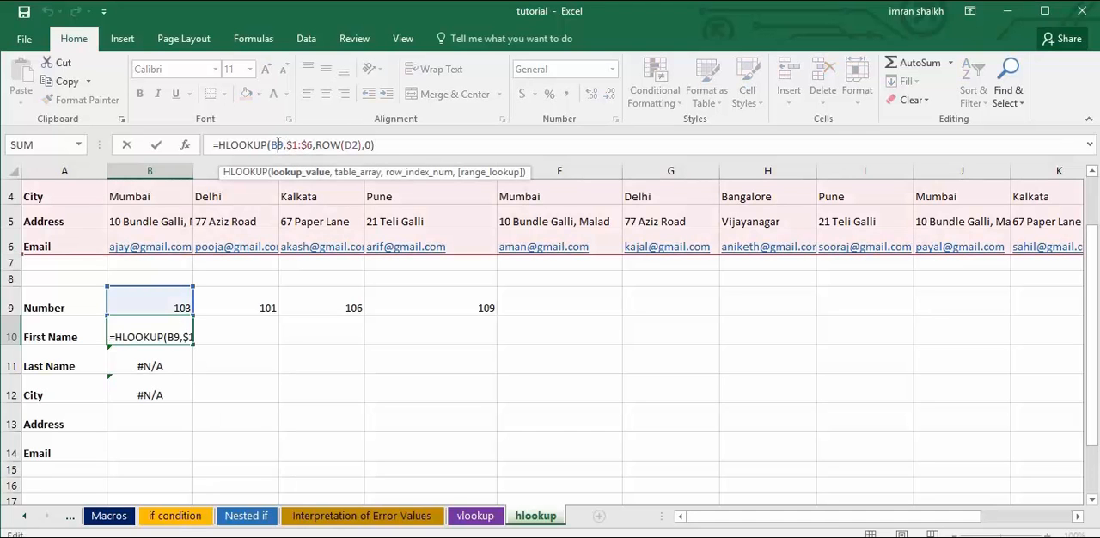
type("$")
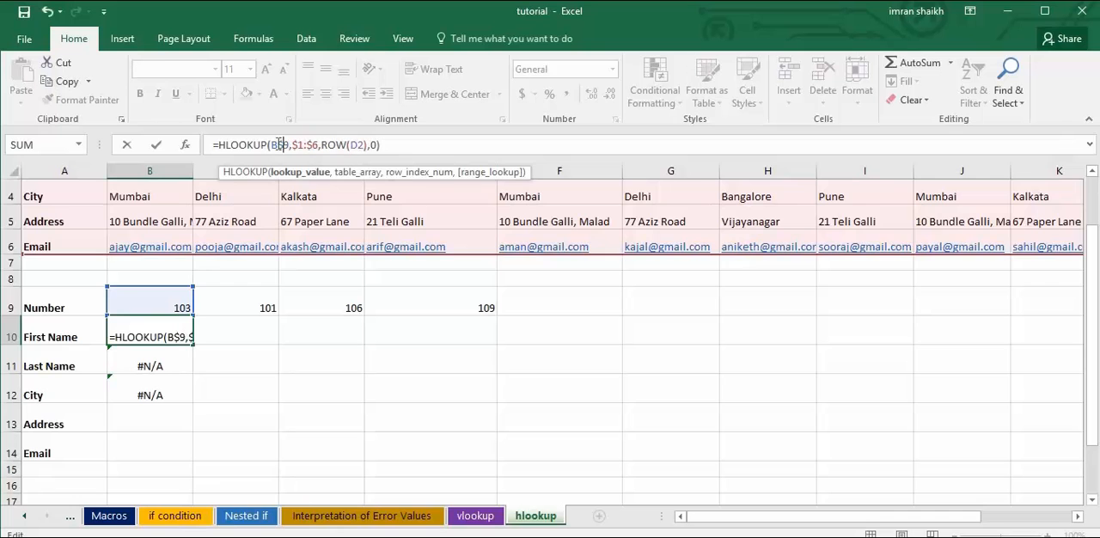
key("Return")
Fill the corrected HLOOKUP formula from B10 down through the Last Name, City, Address and Email cells, B11:B14.
left_click(170, 328)
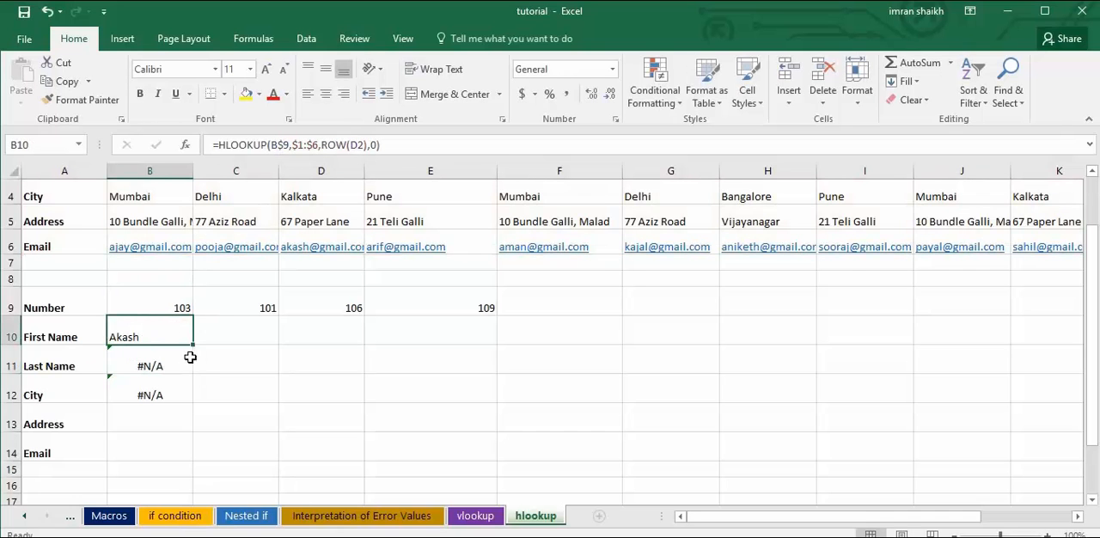
left_click_drag(193, 345, 194, 367)
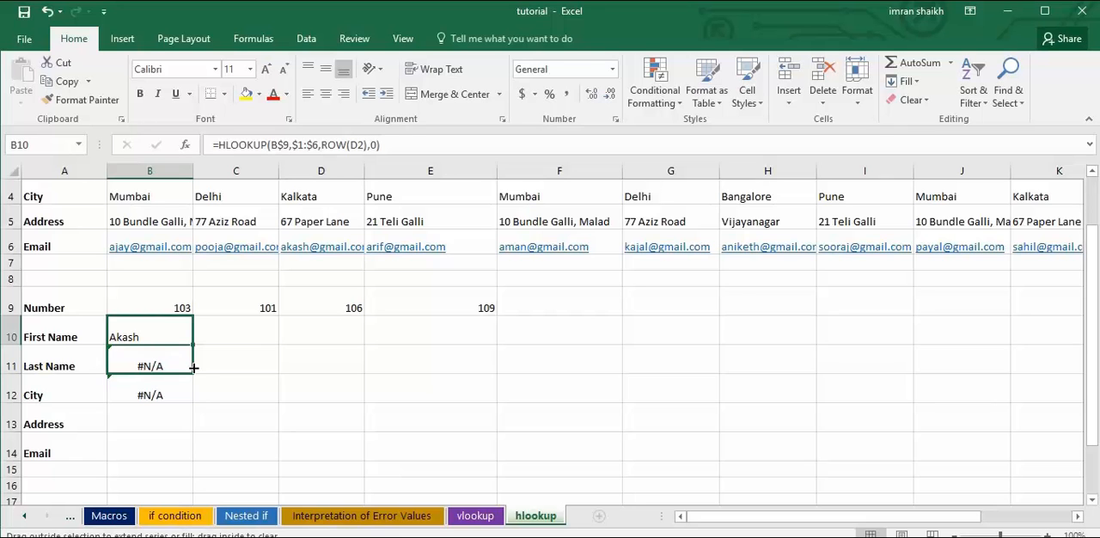
left_click_drag(194, 367, 193, 368)
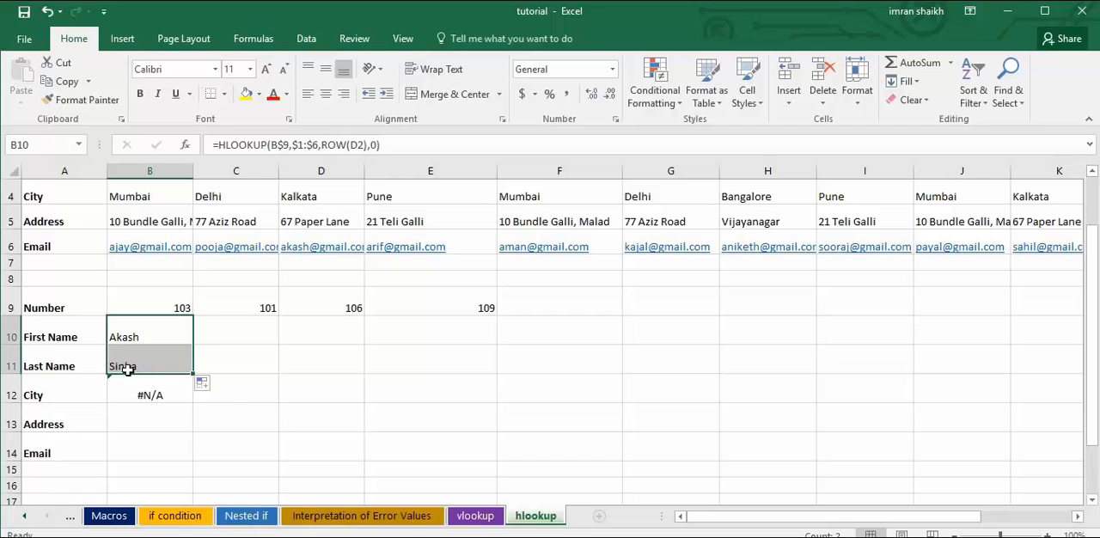
left_click(158, 367)
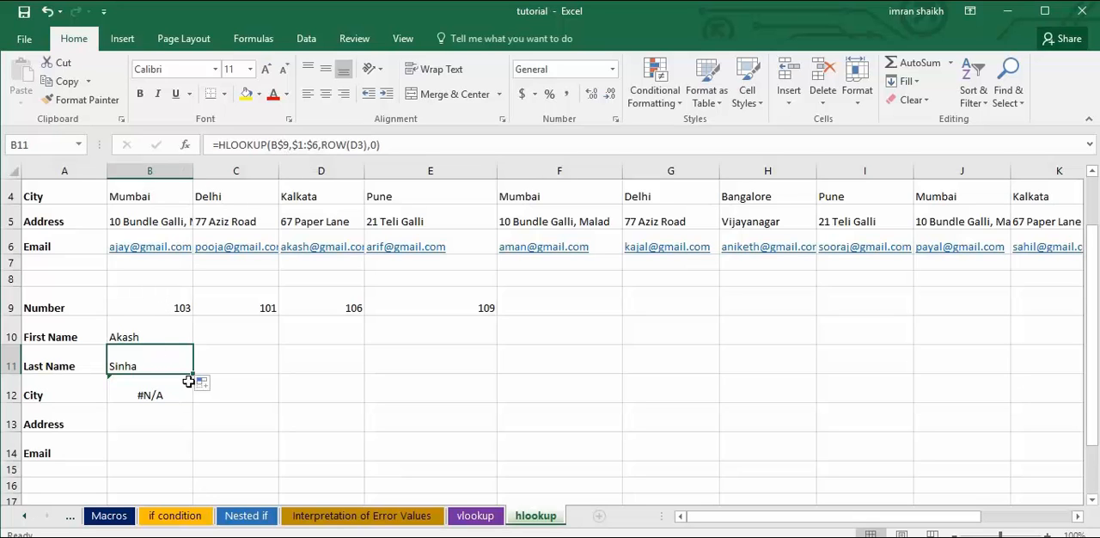
left_click_drag(194, 385, 185, 460)
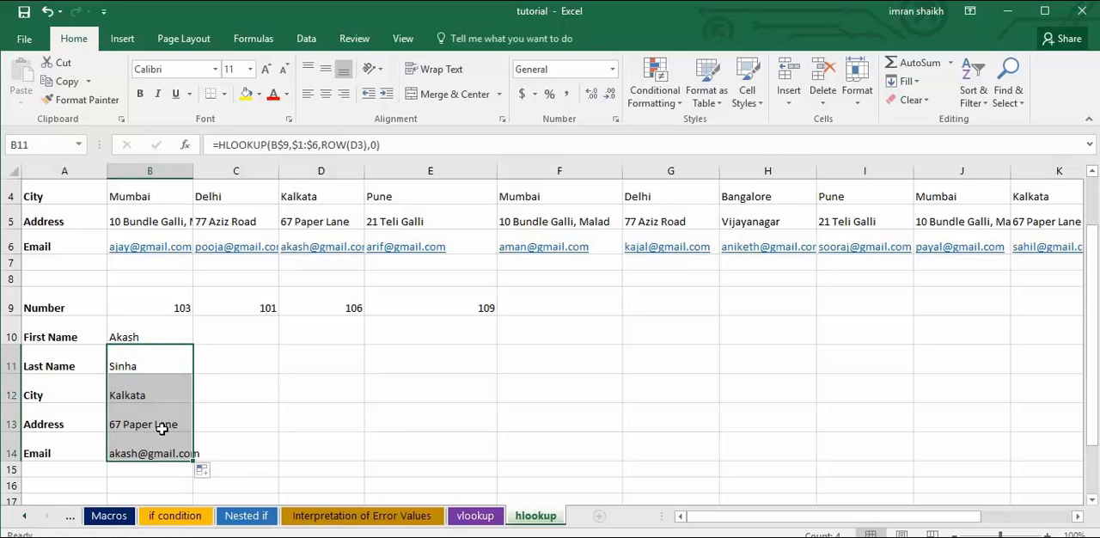
Examine the references in the filled HLOOKUP formulas of the City (B12) and Address (B13) cells.
left_click(138, 395)
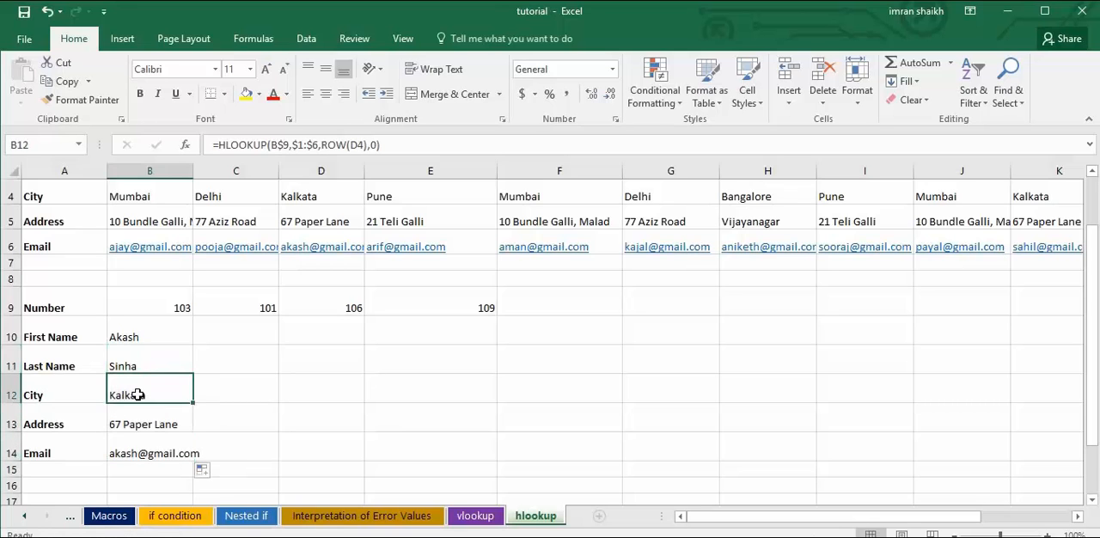
left_click(154, 424)
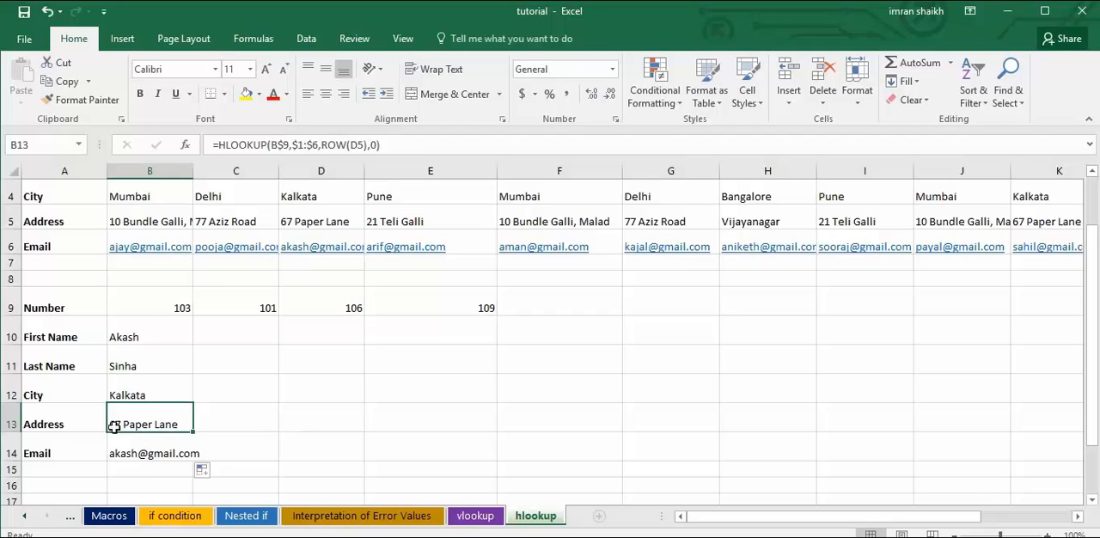
left_click(284, 146)
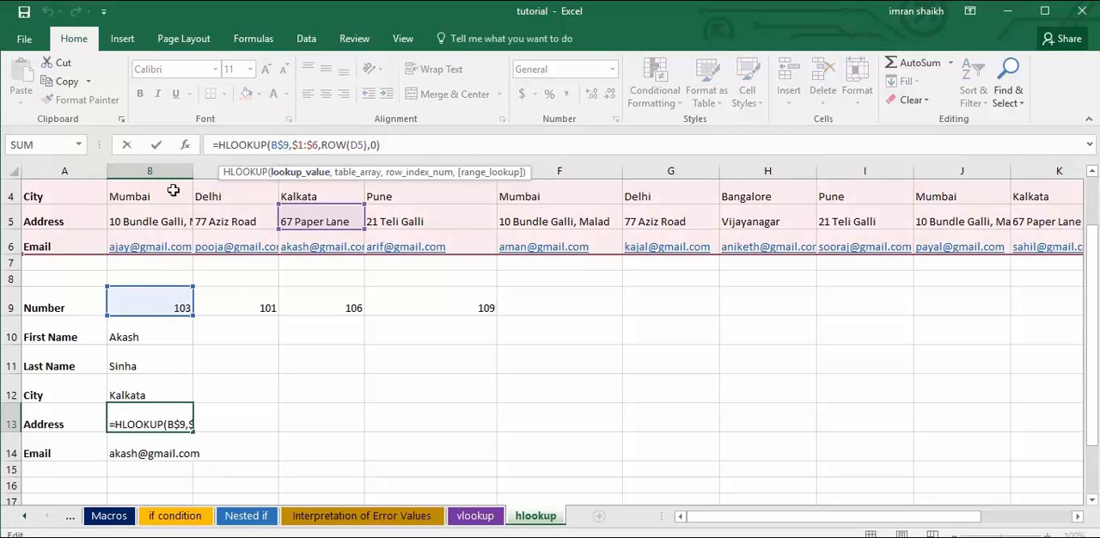
key("Return")
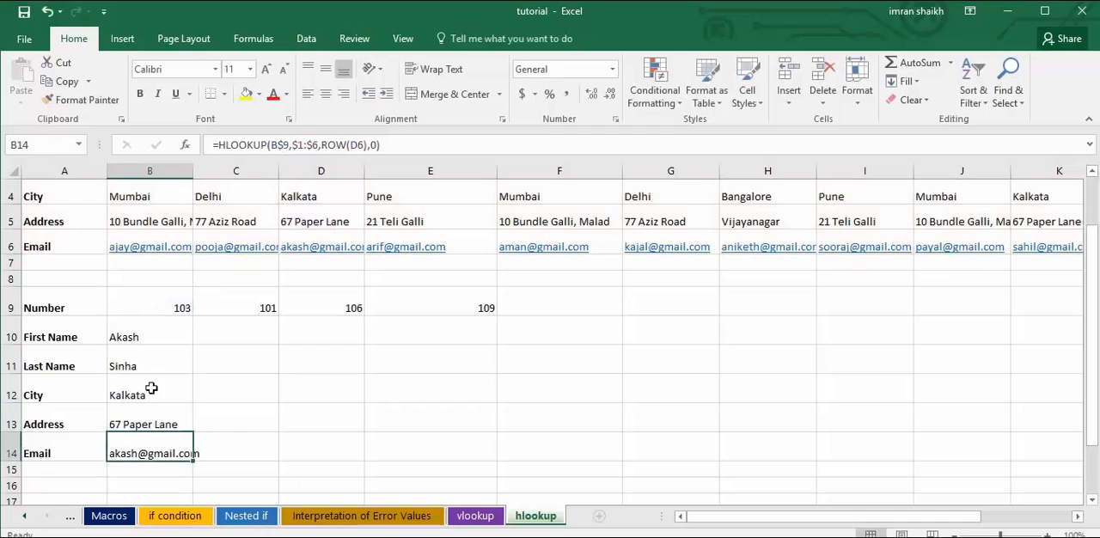
Try filling the HLOOKUP formula across B10:E14, check the references in D11, and undo the fill.
left_click(167, 343)
left_click_drag(162, 336, 463, 463)
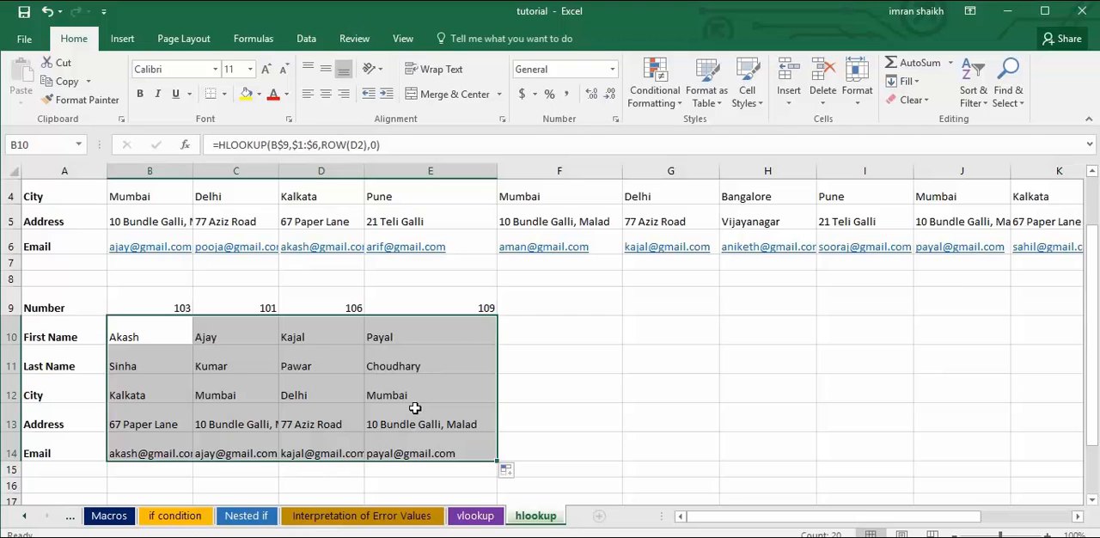
left_click(294, 364)
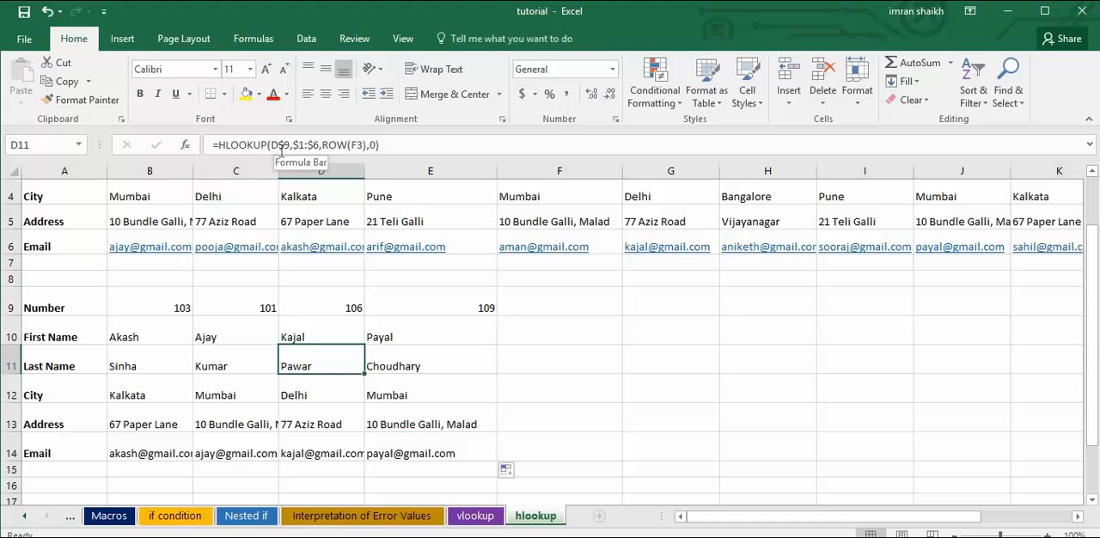
key("ctrl+z")
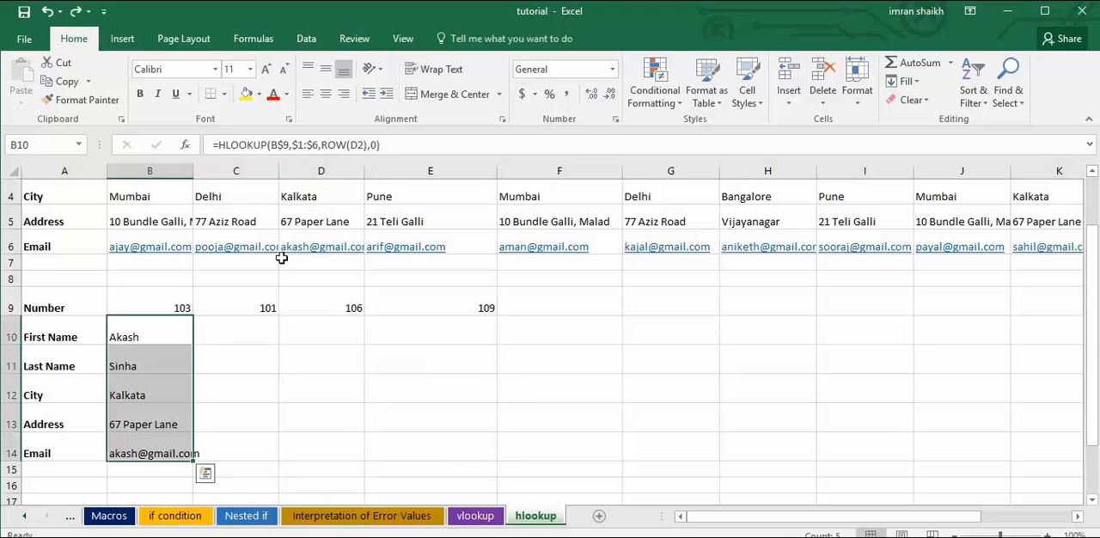
Clear the Last Name through Email results in B11:B14 and refill them from the First Name formula in B10.
left_click(163, 349)
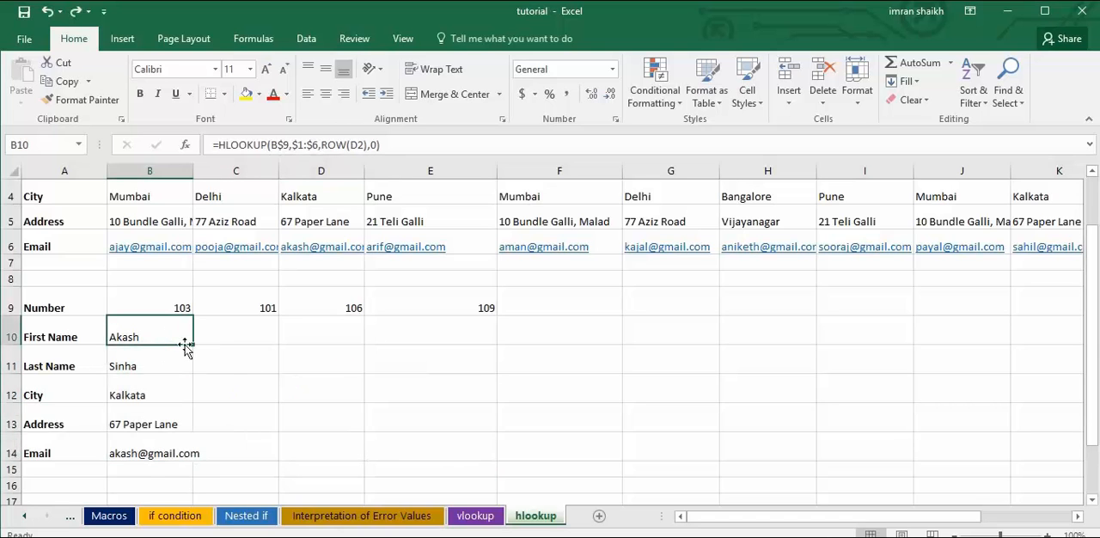
left_click_drag(157, 366, 178, 454)
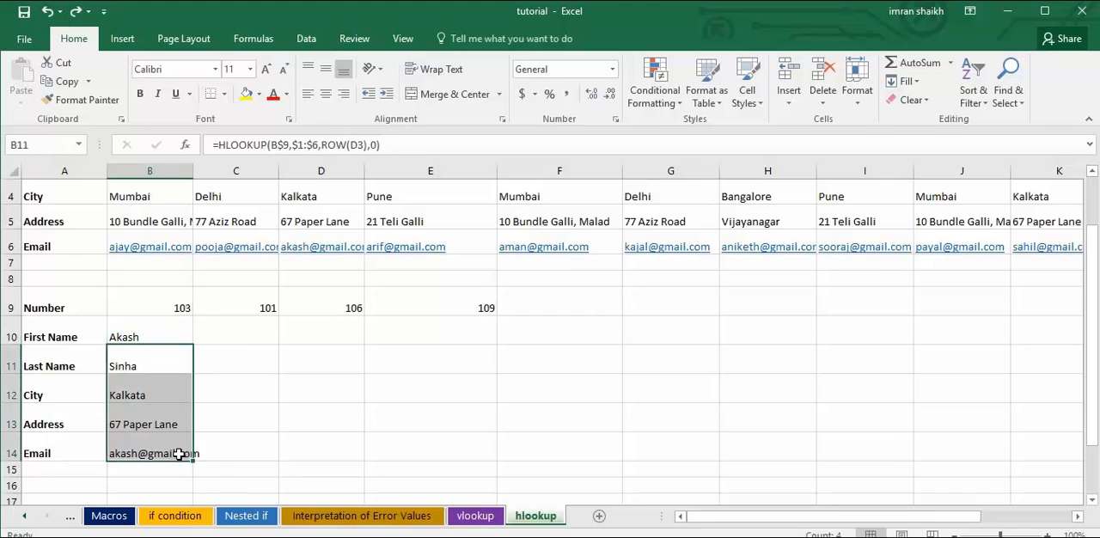
key("Delete")
left_click(151, 344)
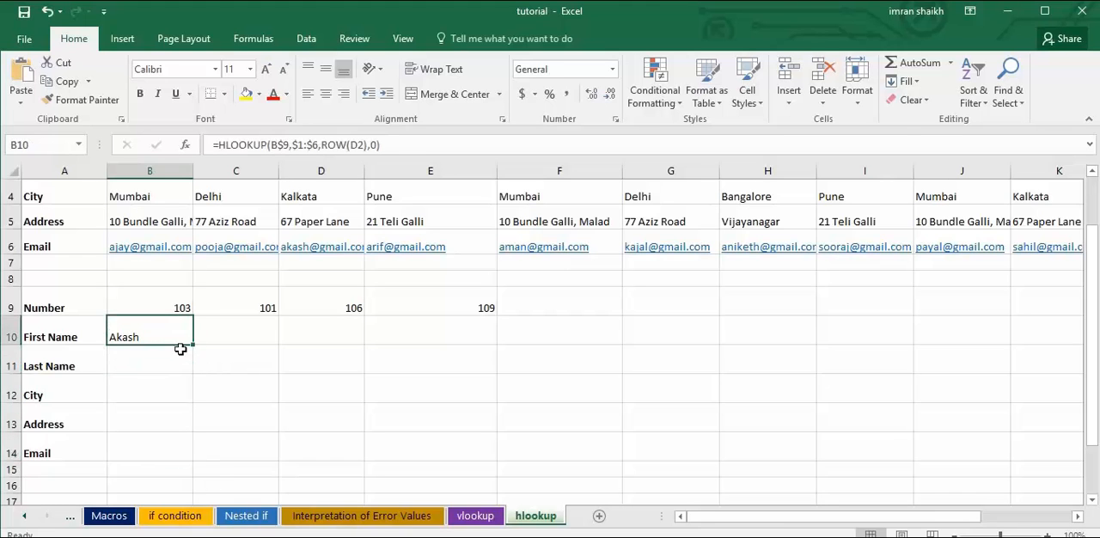
left_click_drag(195, 344, 196, 466)
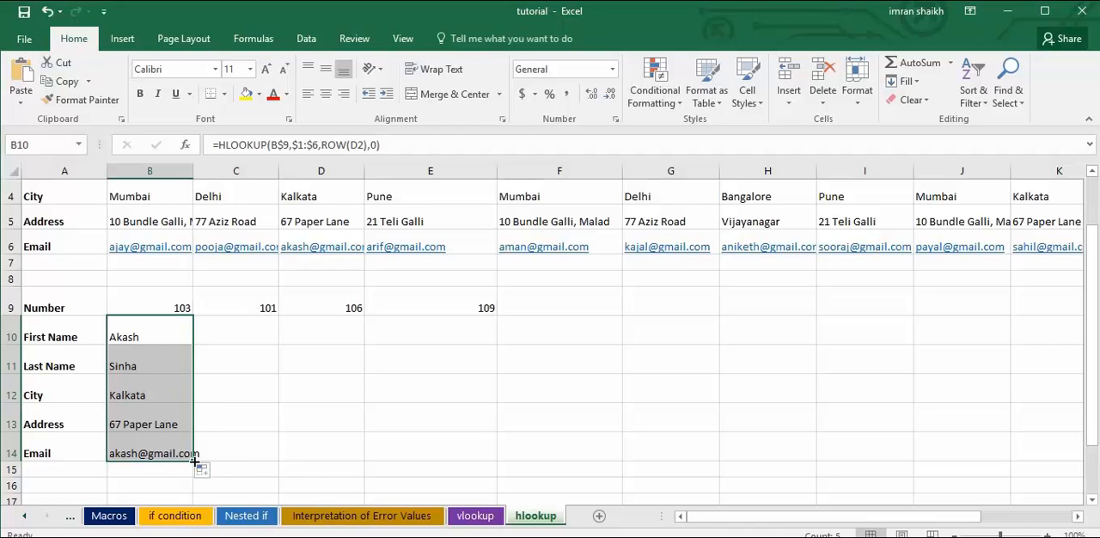
Try extending the B10:B14 formulas across to column C and undo that fill.
left_click_drag(195, 461, 273, 465)
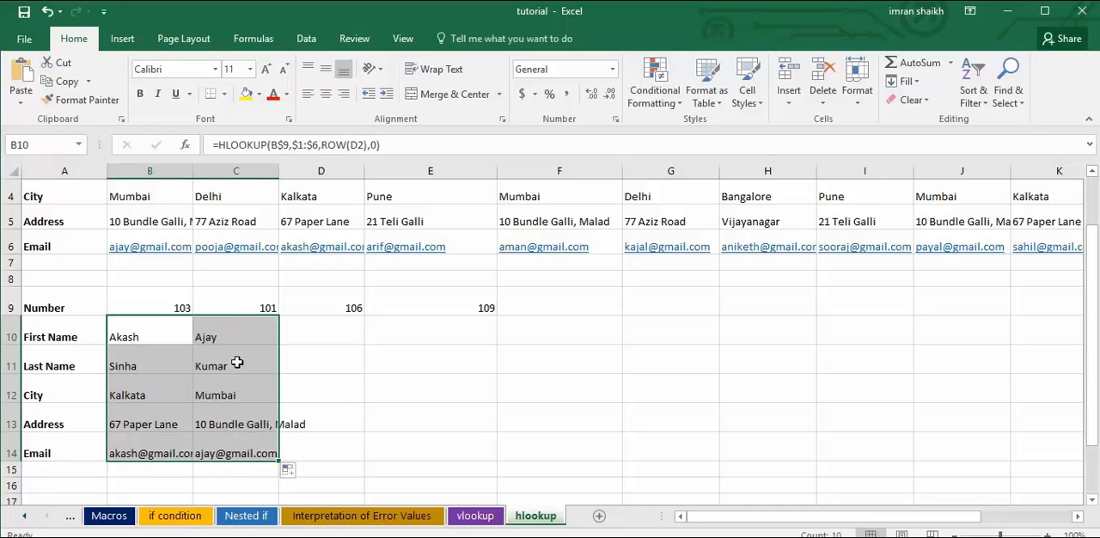
key("ctrl+z")
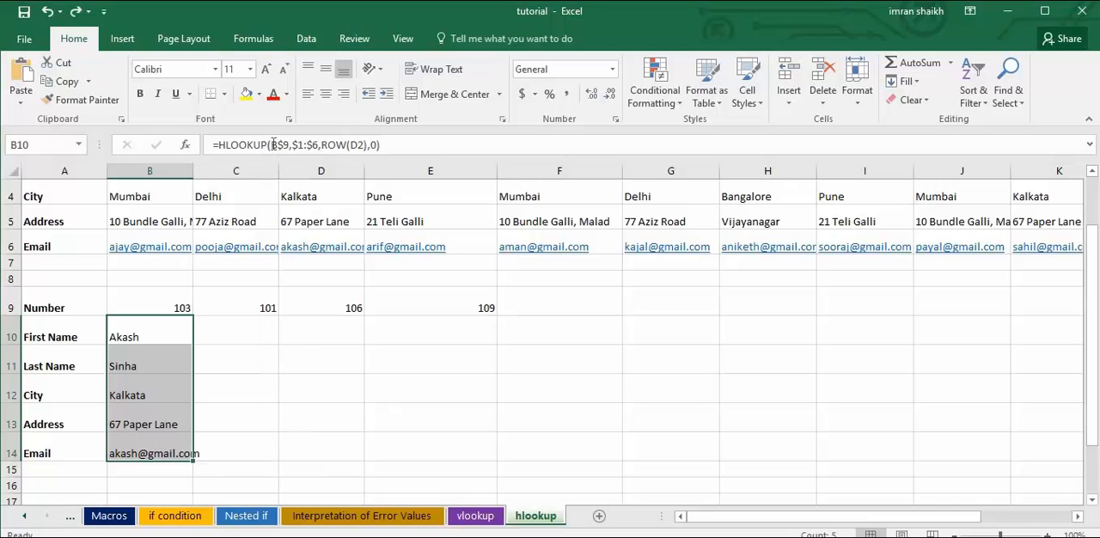
Change the lookup value in B10 to the fully locked $B$9 and fill B10:B14 across to column D.
left_click(274, 145)
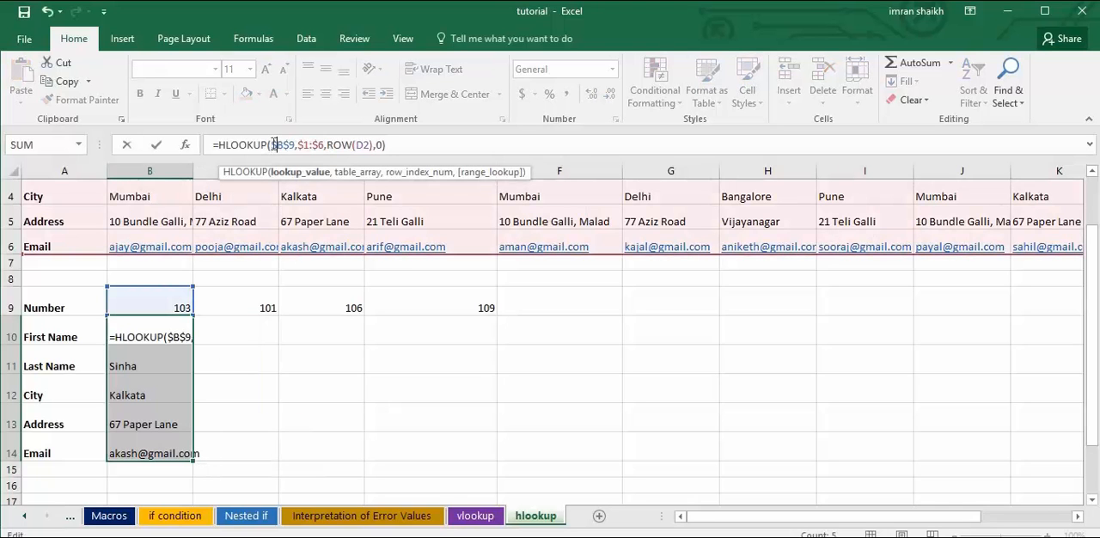
key("ctrl+Return")
left_click_drag(150, 339, 195, 461)
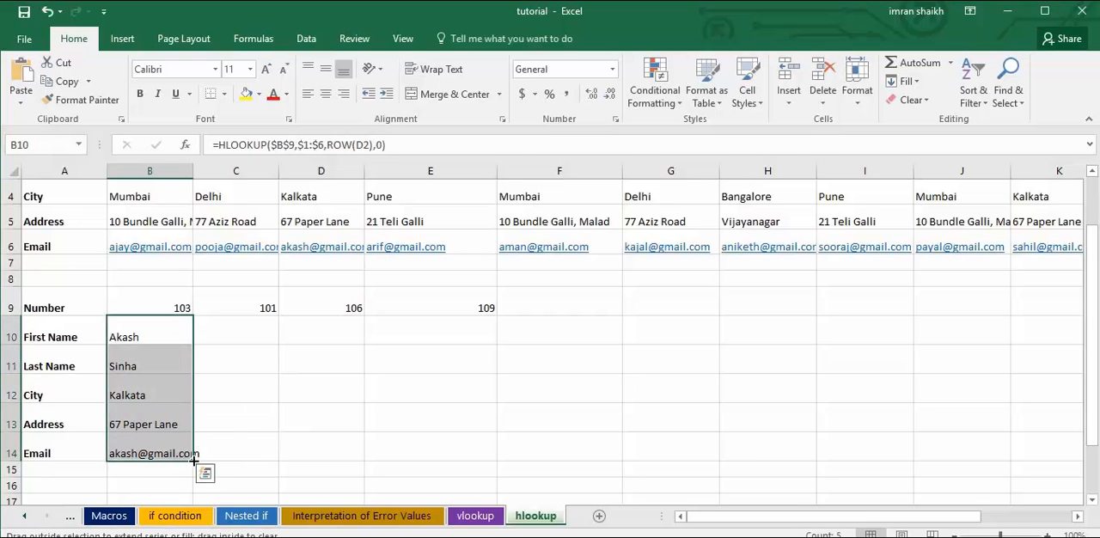
left_click_drag(194, 461, 252, 463)
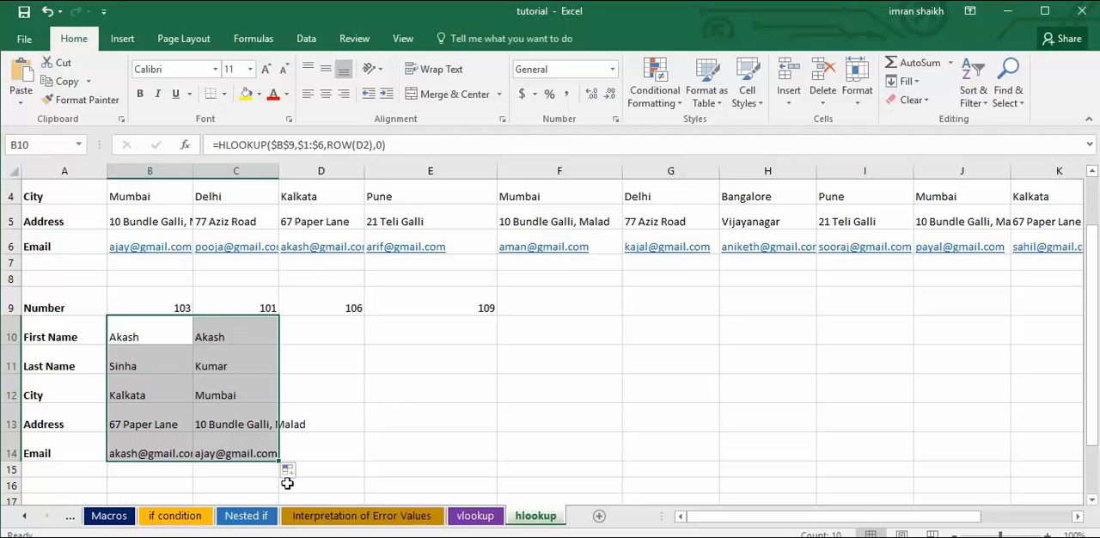
left_click_drag(279, 462, 313, 421)
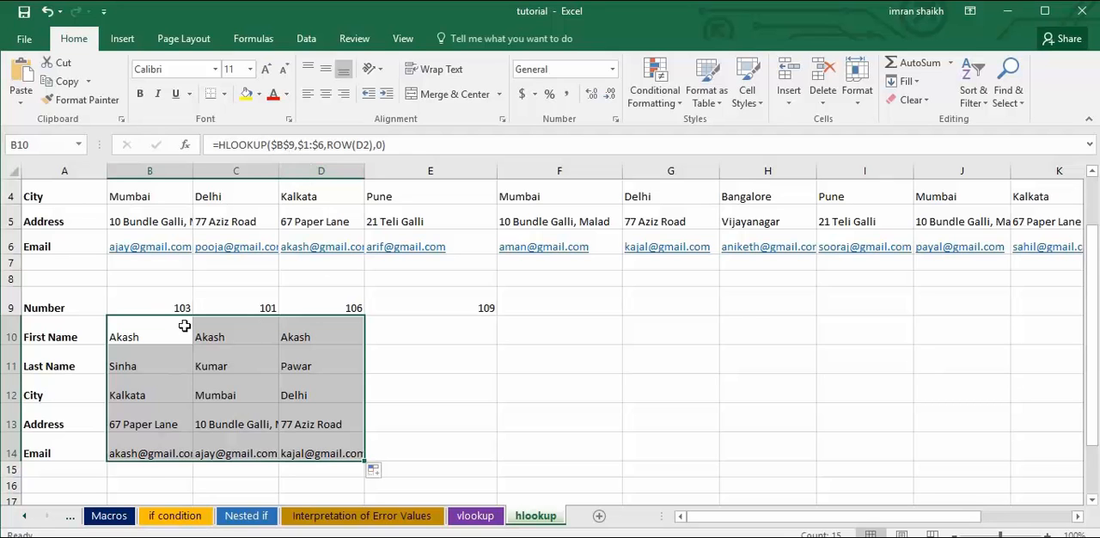
Compare the lookup value reference in the First Name formulas of B10, C10 and D10.
left_click(155, 337)
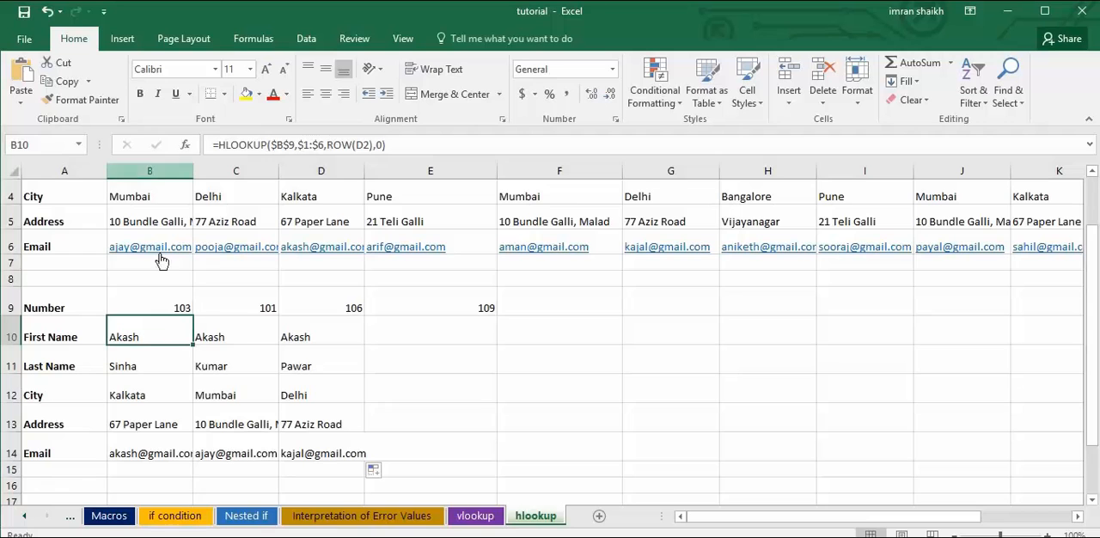
left_click(208, 337)
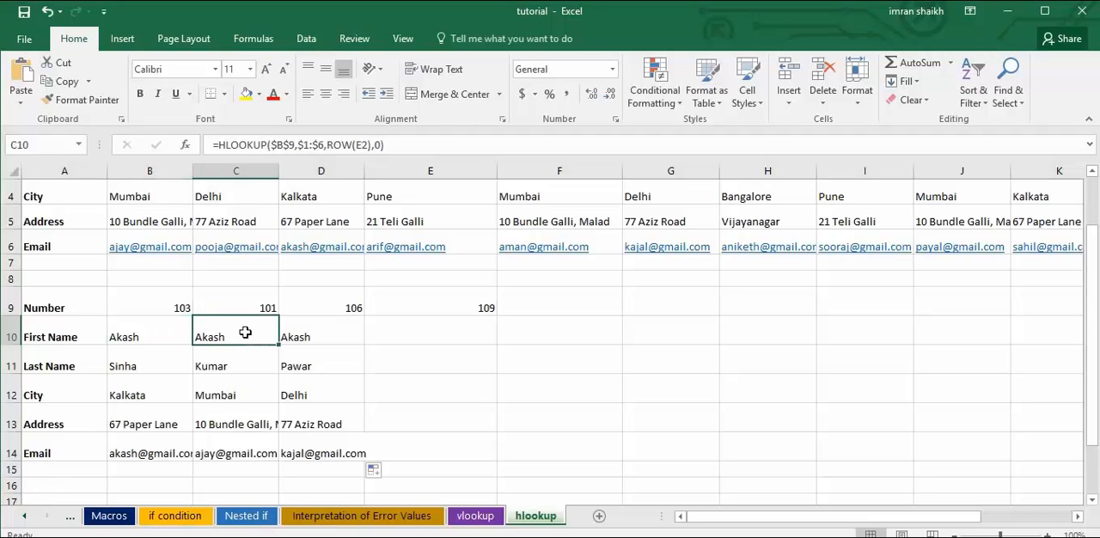
left_click(310, 336)
left_click(148, 337)
left_click(239, 338)
left_click(303, 336)
left_click(152, 338)
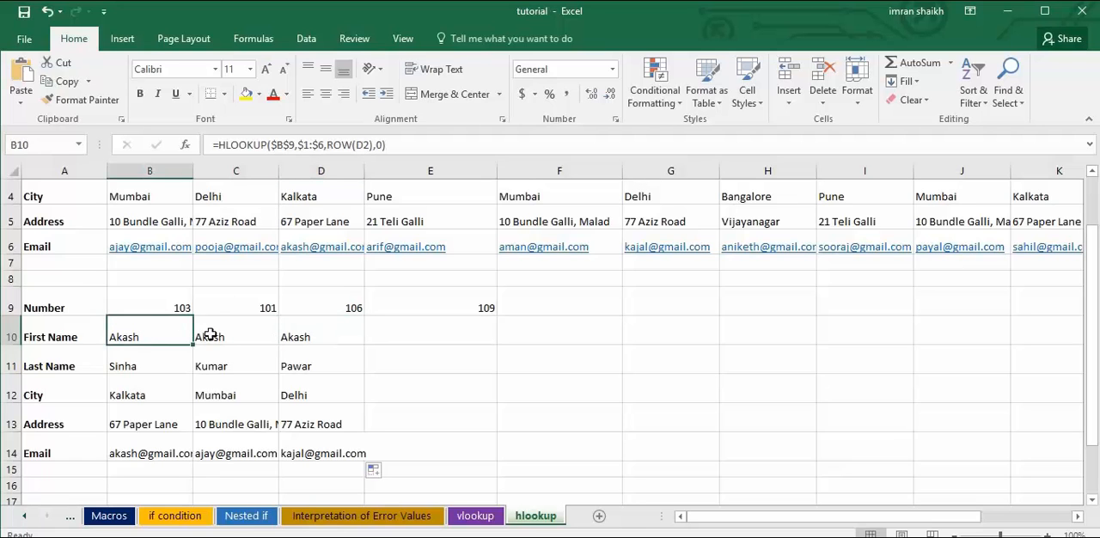
left_click(217, 335)
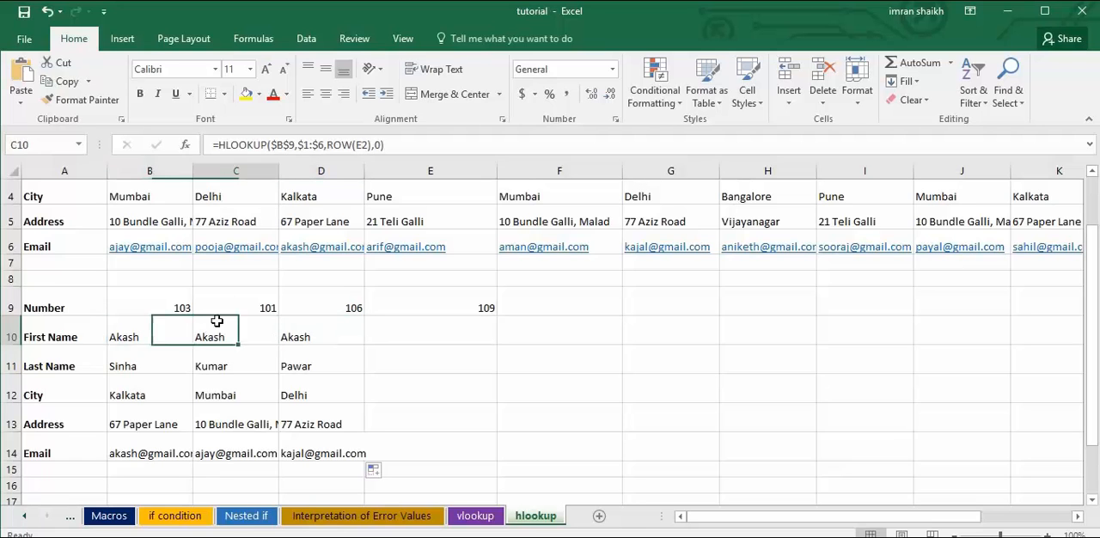
left_click(325, 330)
left_click(158, 340)
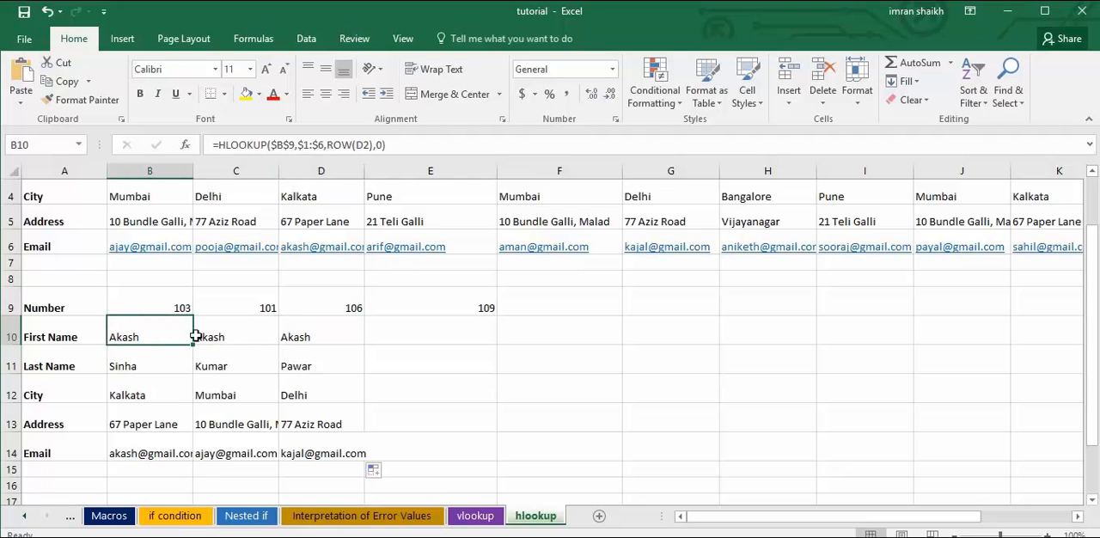
left_click(233, 334)
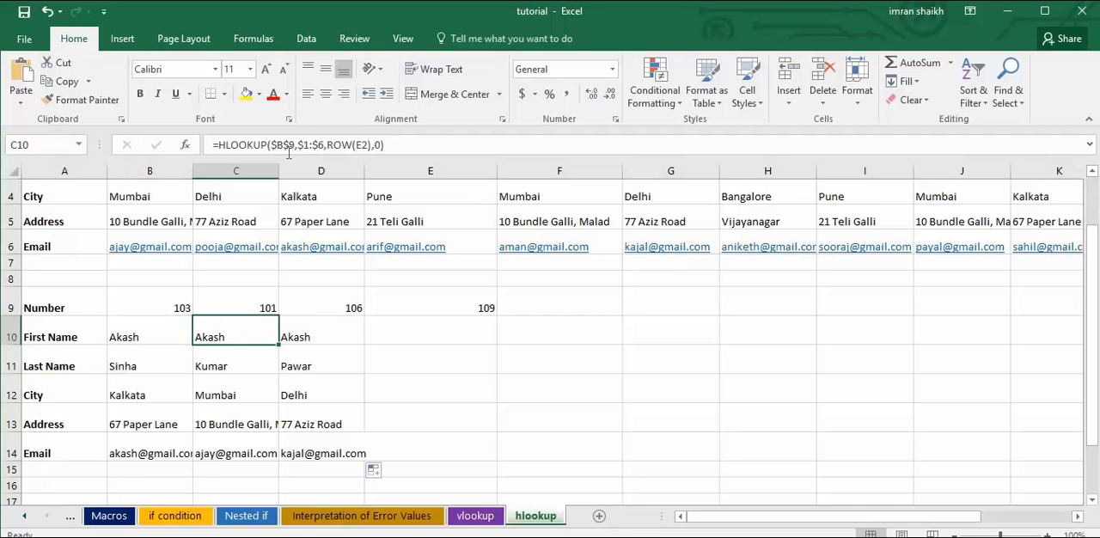
left_click(323, 331)
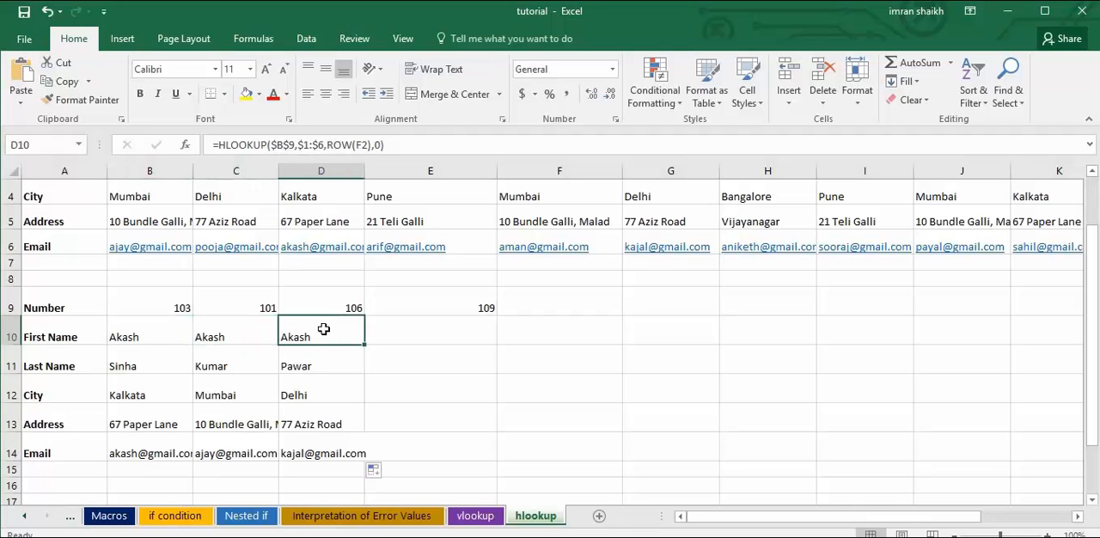
Fill the First Name formula across to E10, and fill the $B$9 version from B10 over the whole block B10:E14.
left_click(248, 340)
left_click_drag(279, 345, 335, 336)
left_click(335, 329)
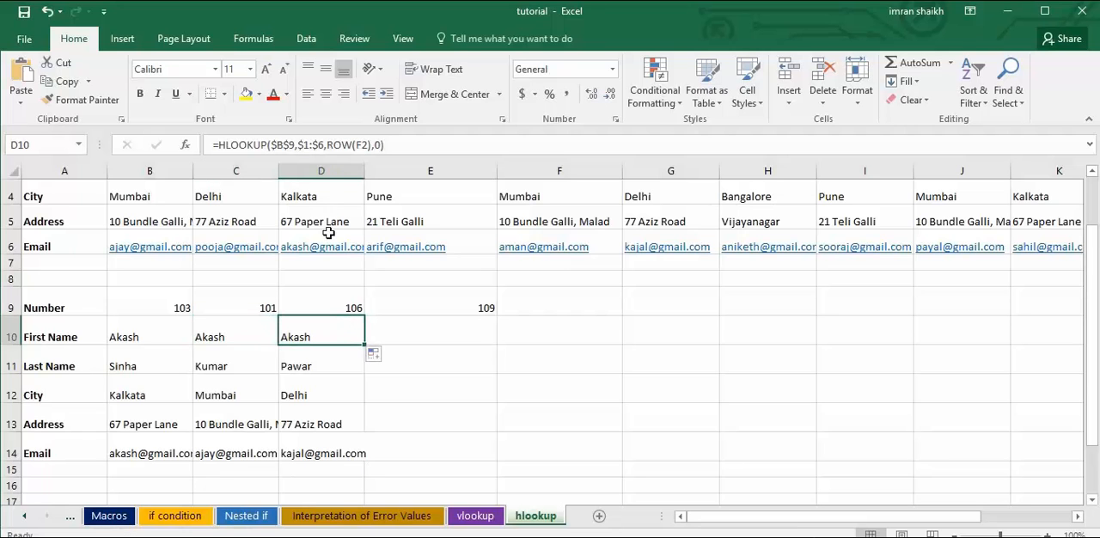
left_click_drag(368, 344, 439, 334)
left_click(430, 330)
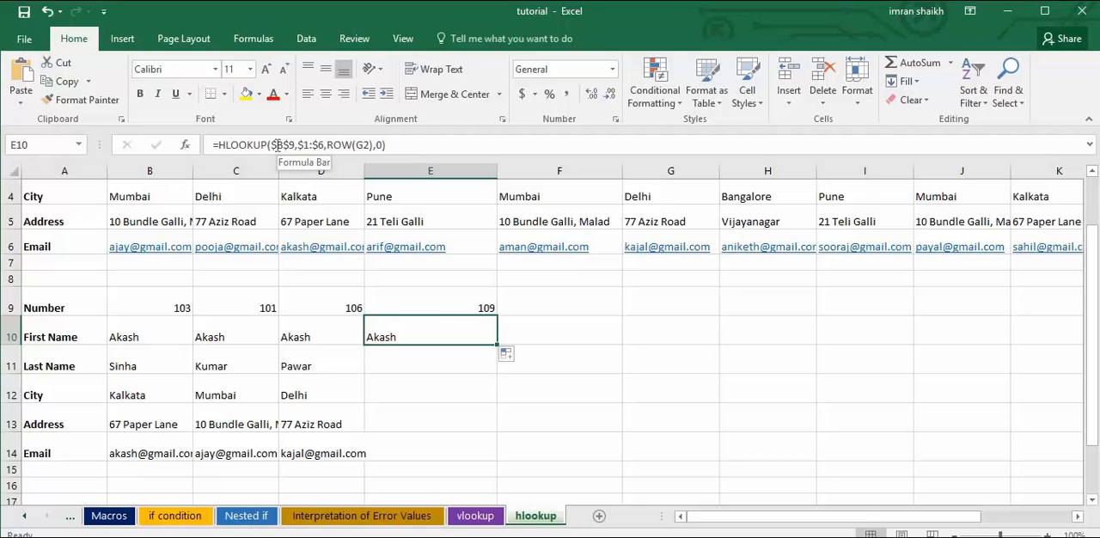
left_click(174, 333)
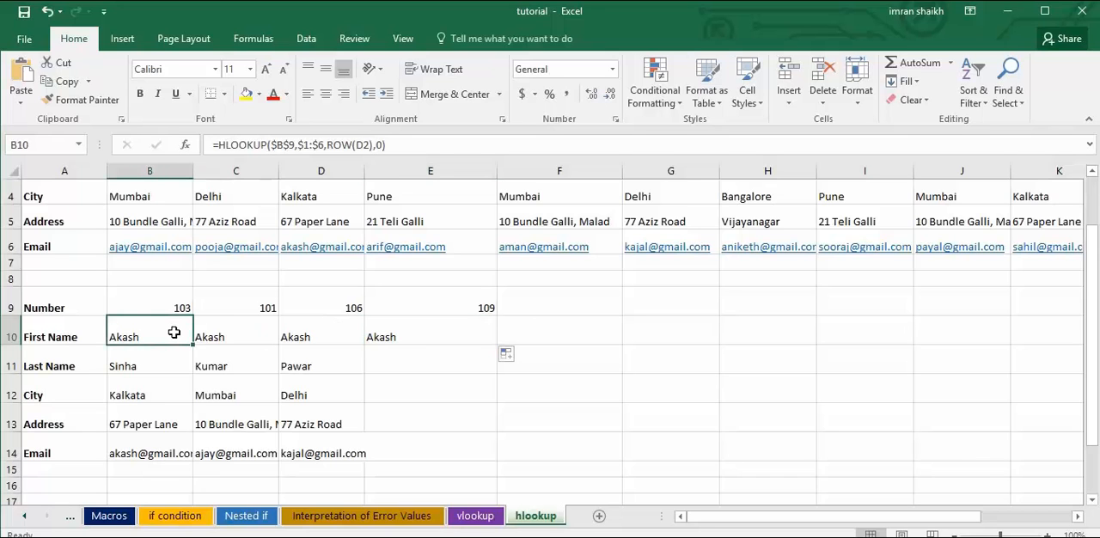
left_click_drag(196, 344, 464, 460)
Remove the column lock from the lookup value in the Address formula in E13, making it B$9.
left_click(445, 411)
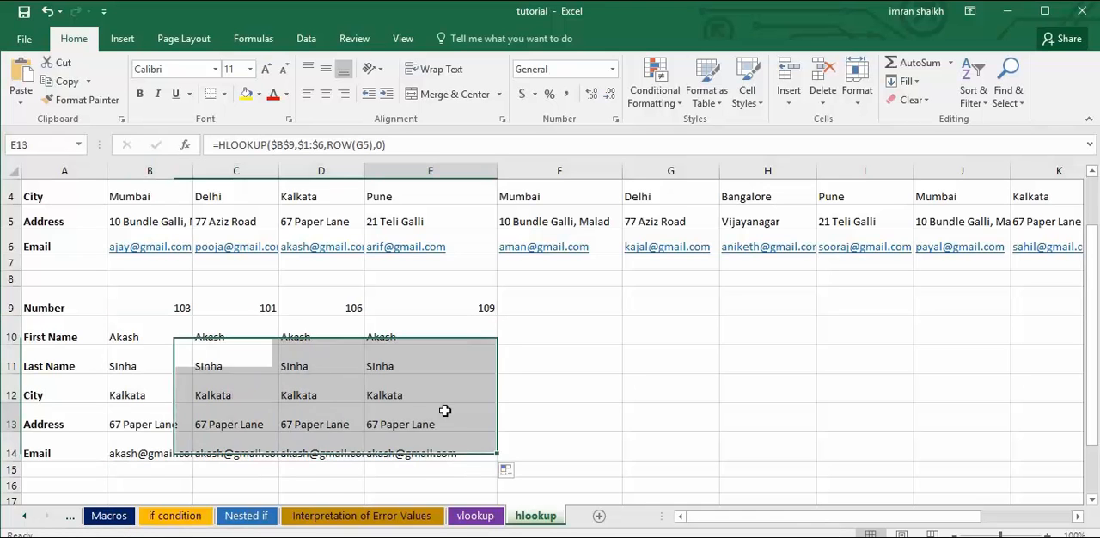
left_click(277, 144)
key("BackSpace")
key("Return")
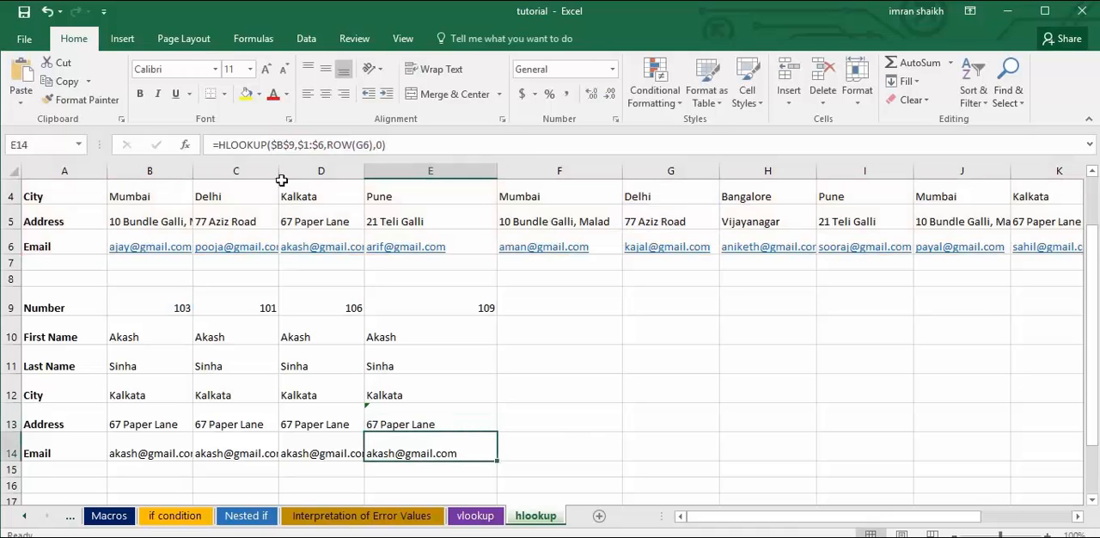
Clear all results in the B10:E14 block except the First Name formula in B10.
left_click_drag(196, 342, 491, 444)
key("Delete")
left_click(340, 384)
left_click_drag(189, 359, 194, 453)
key("Delete")
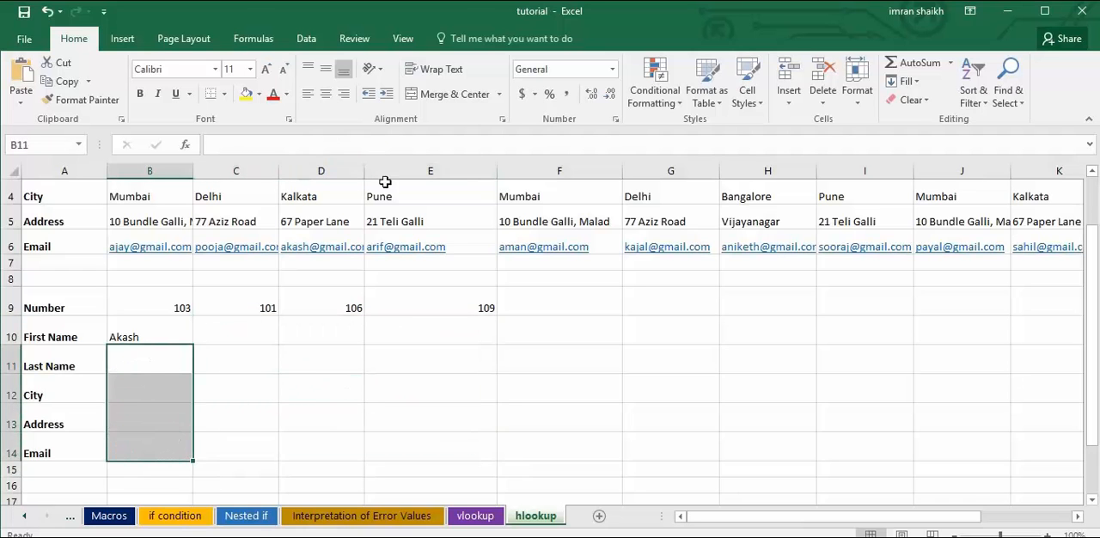
Change the lookup value in the First Name formula (B10) to the row-locked reference B$9.
left_click(149, 331)
left_click(278, 145)
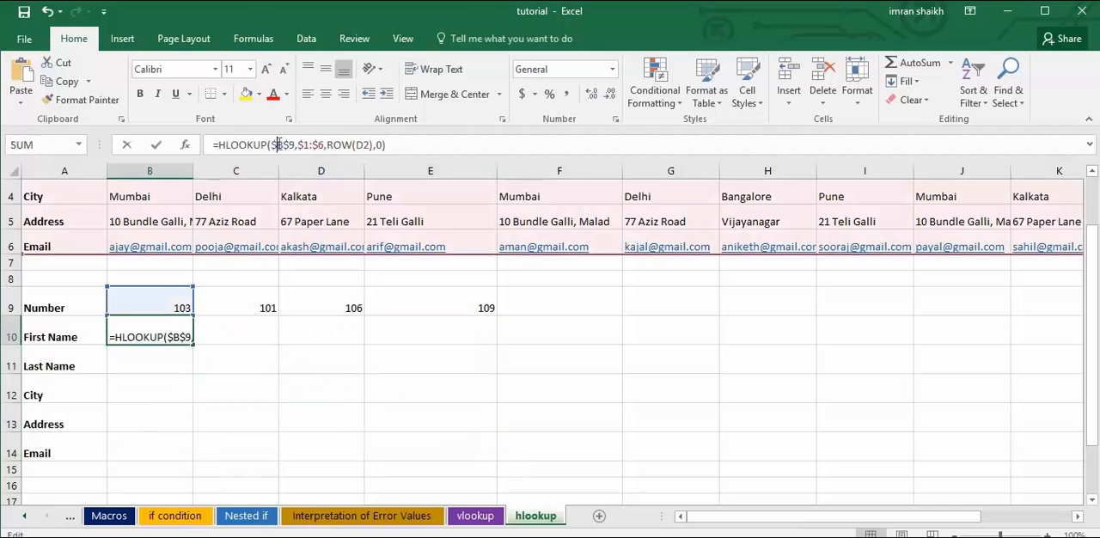
key("F4")
key("Return")
Fill the row-locked HLOOKUP formula from B10 over all details for the four numbers, B10:E14.
left_click(161, 336)
left_click_drag(193, 347, 503, 458)
left_click(482, 439)
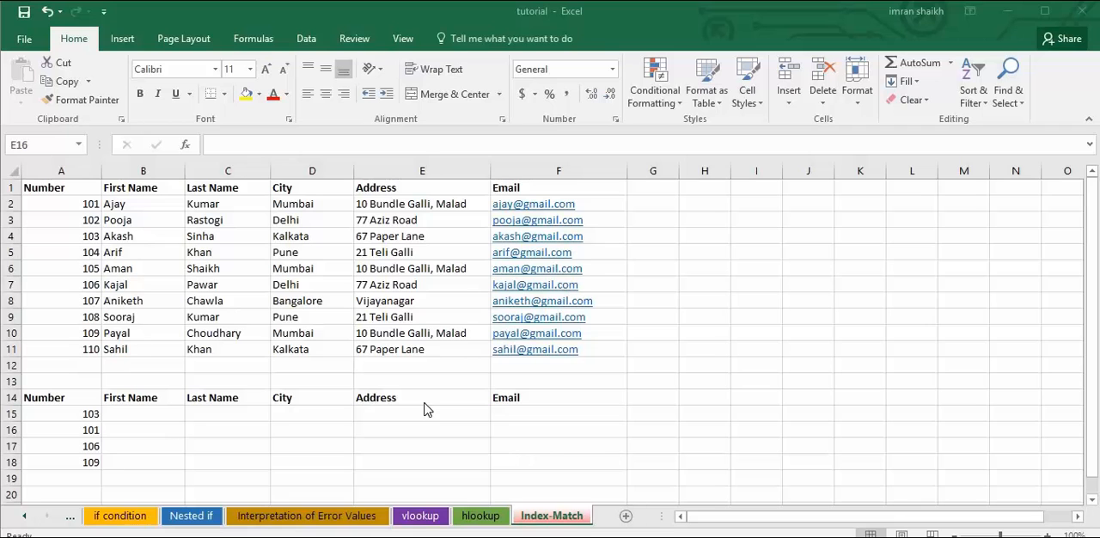
left_click(379, 388)
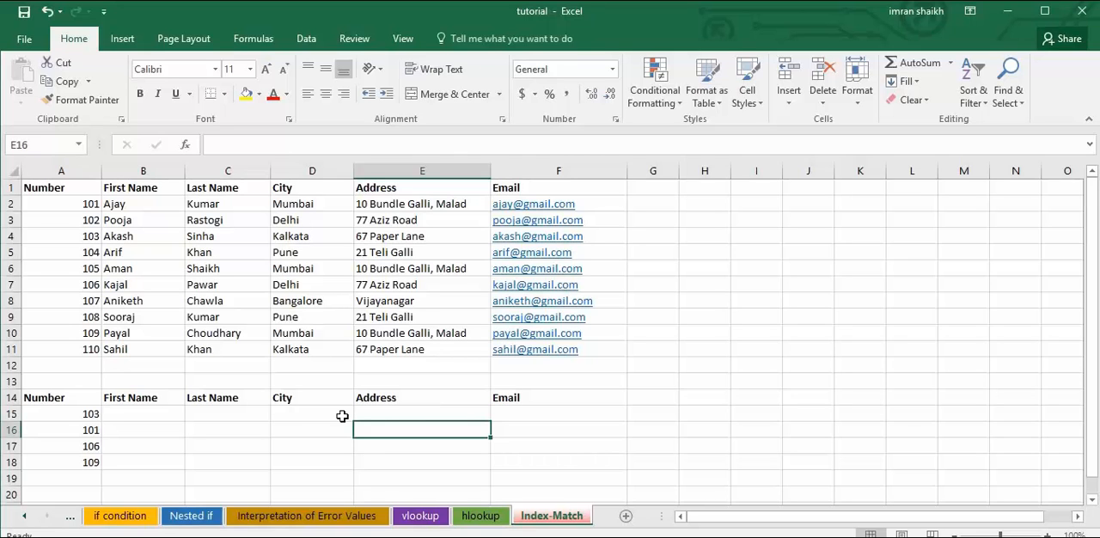
left_click(342, 416)
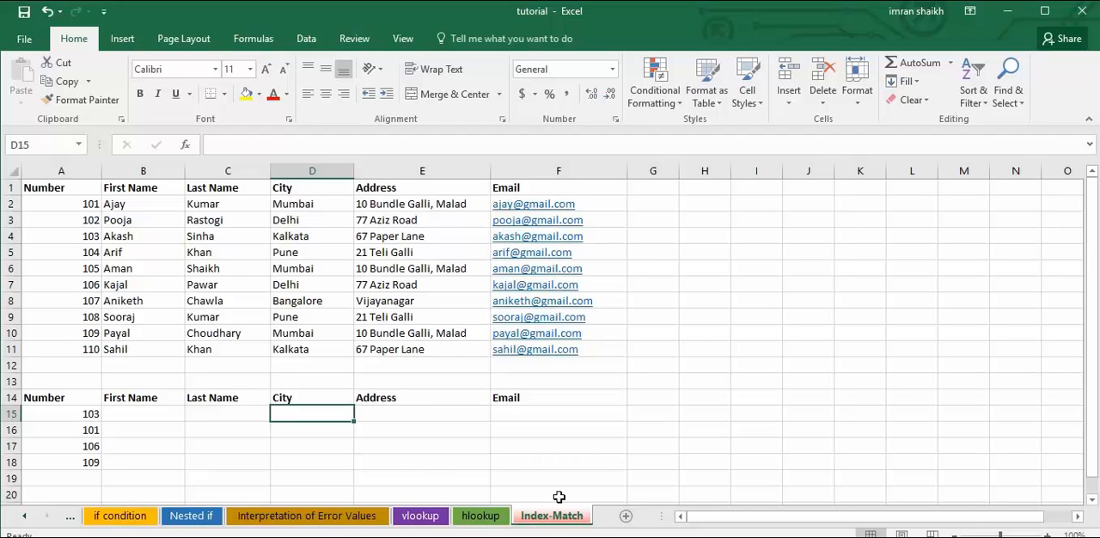
left_click(376, 449)
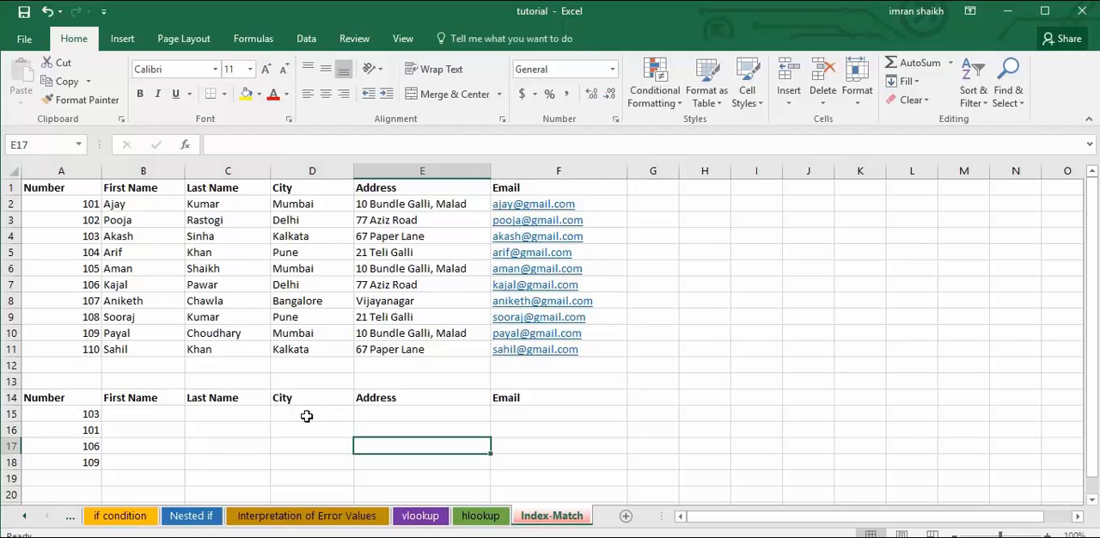
left_click(306, 416)
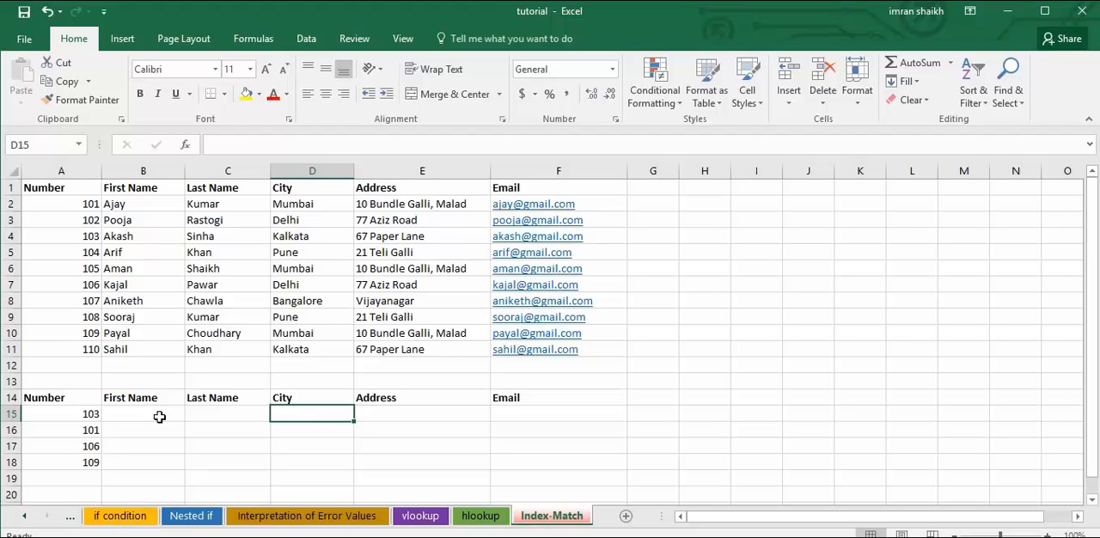
left_click(159, 416)
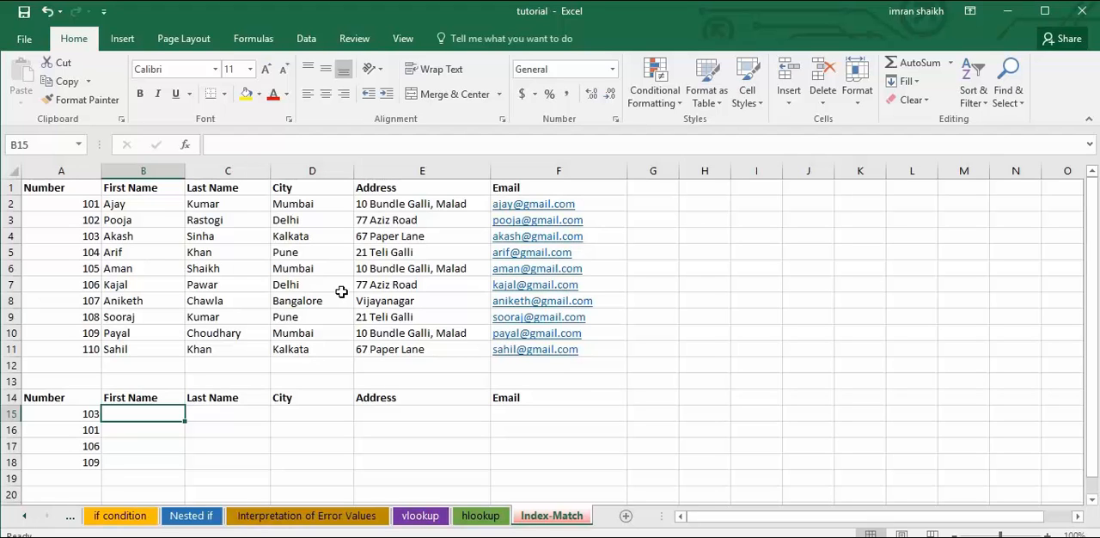
Enter the sample numbers 5001, 1400, 266, 899 and 1028 down cells I13:I17.
left_click(746, 380)
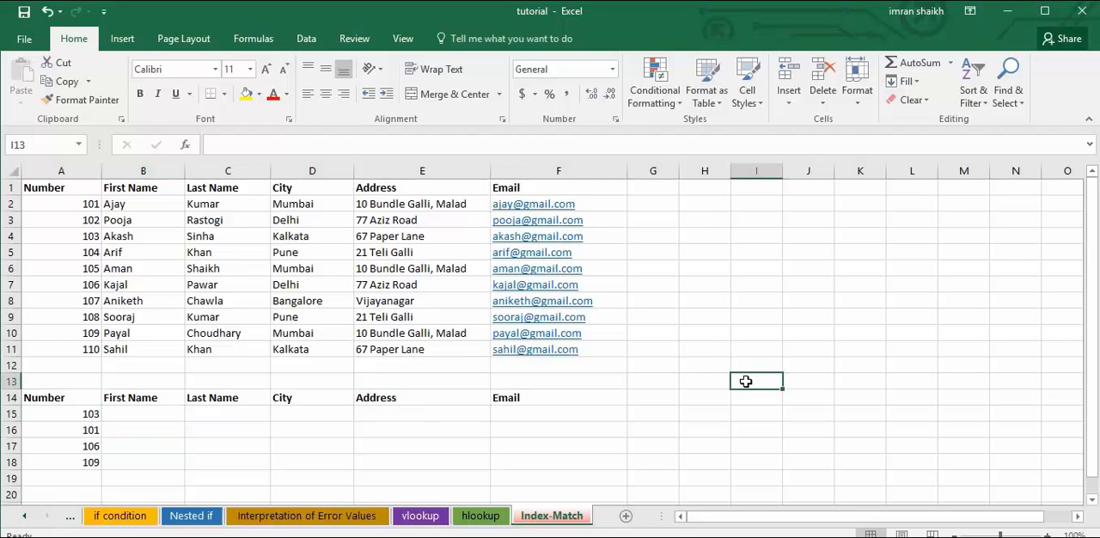
type("5001")
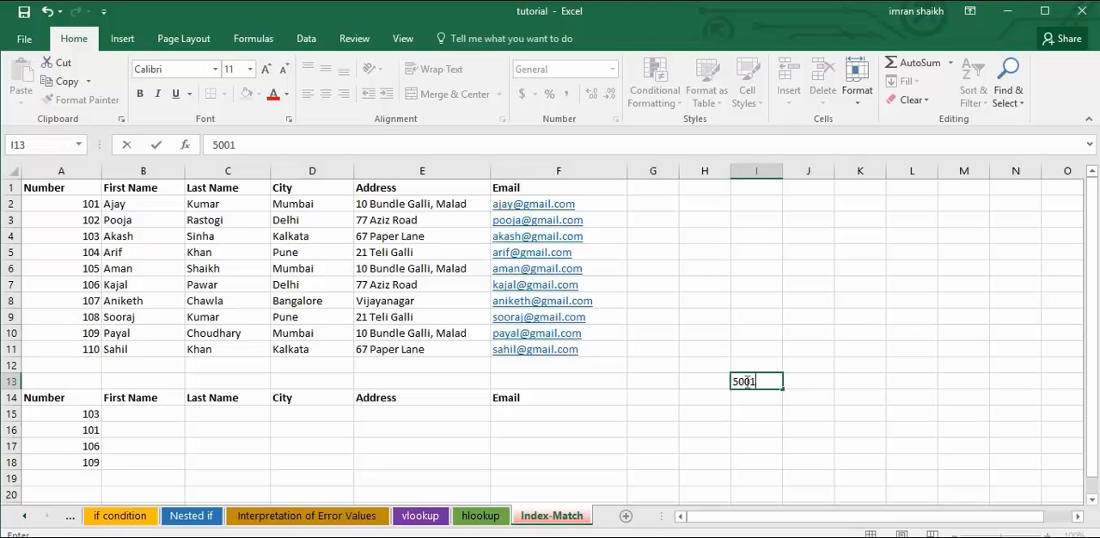
key("Return")
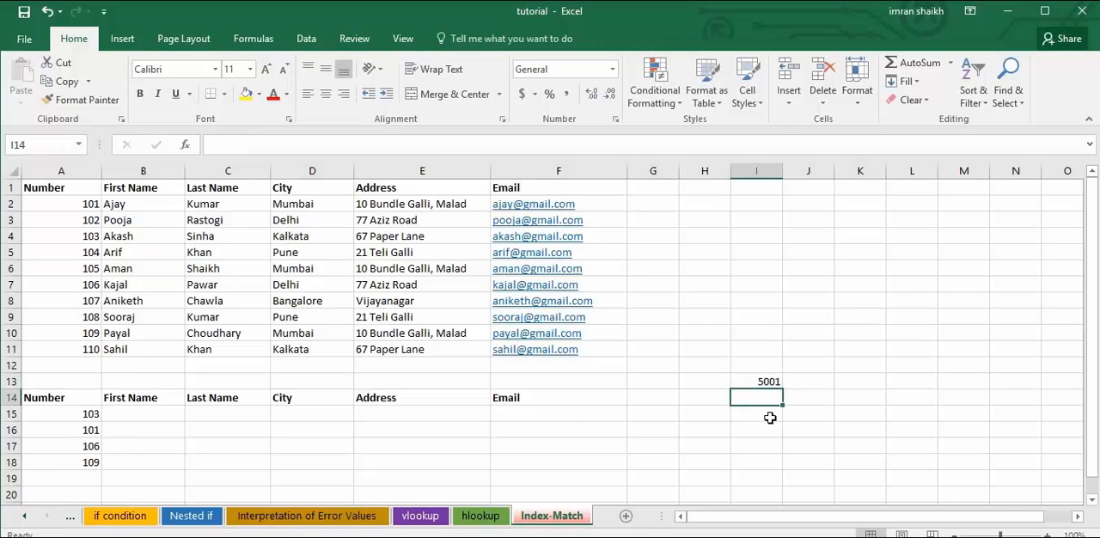
type("1400")
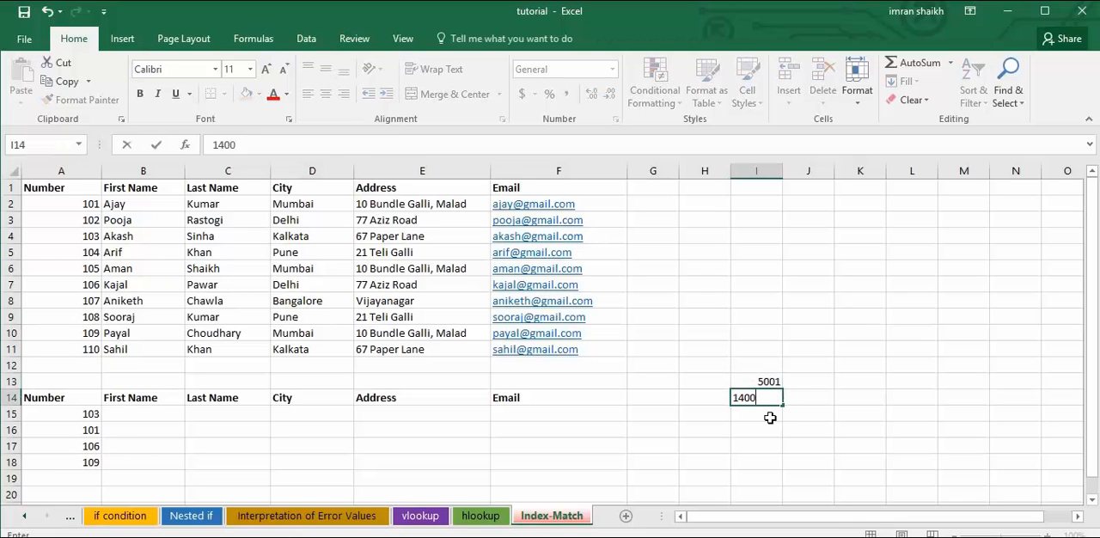
key("Return")
type("266")
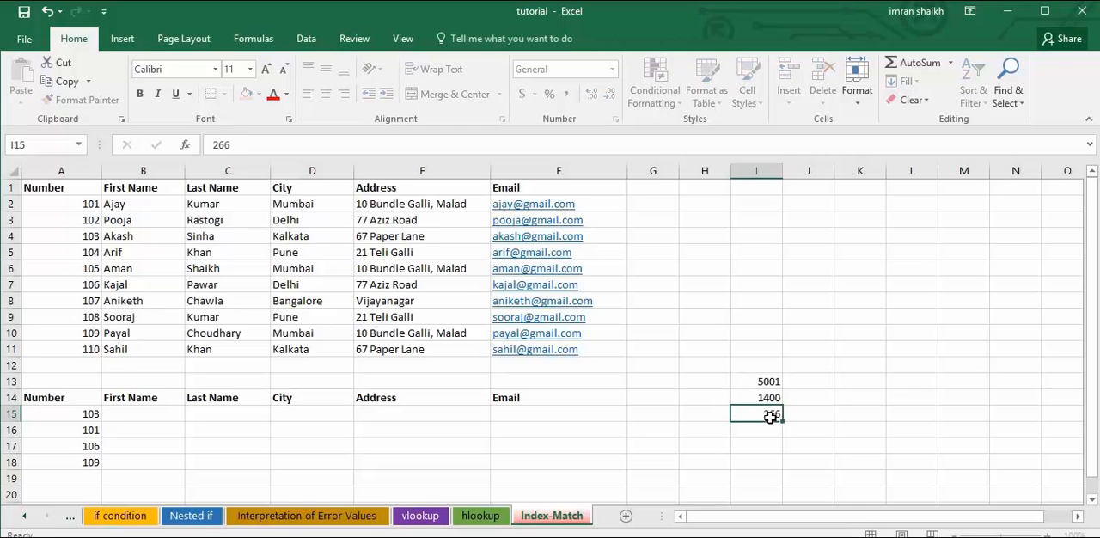
key("Return")
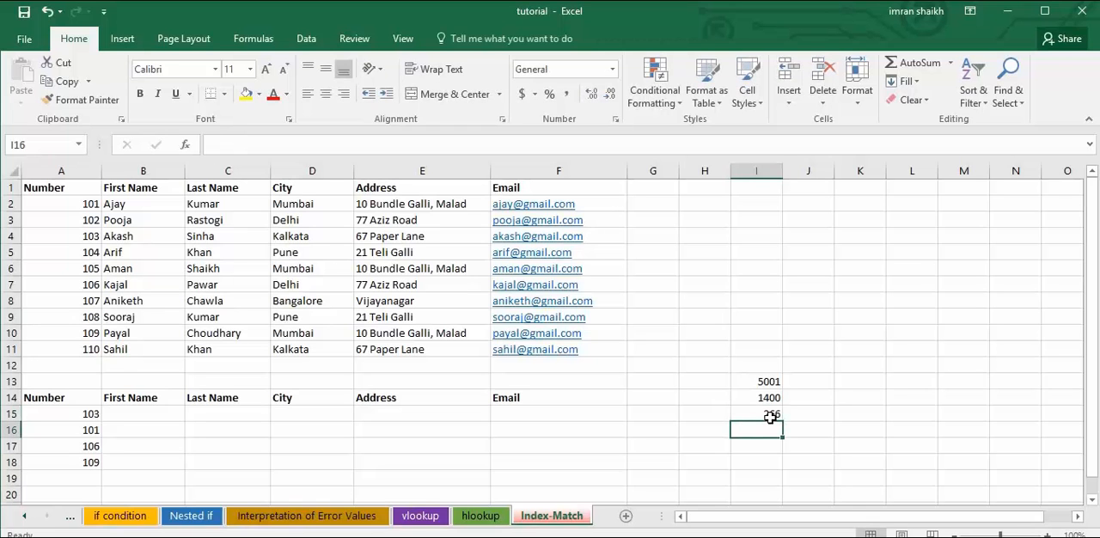
type("899")
key("Return")
type("1")
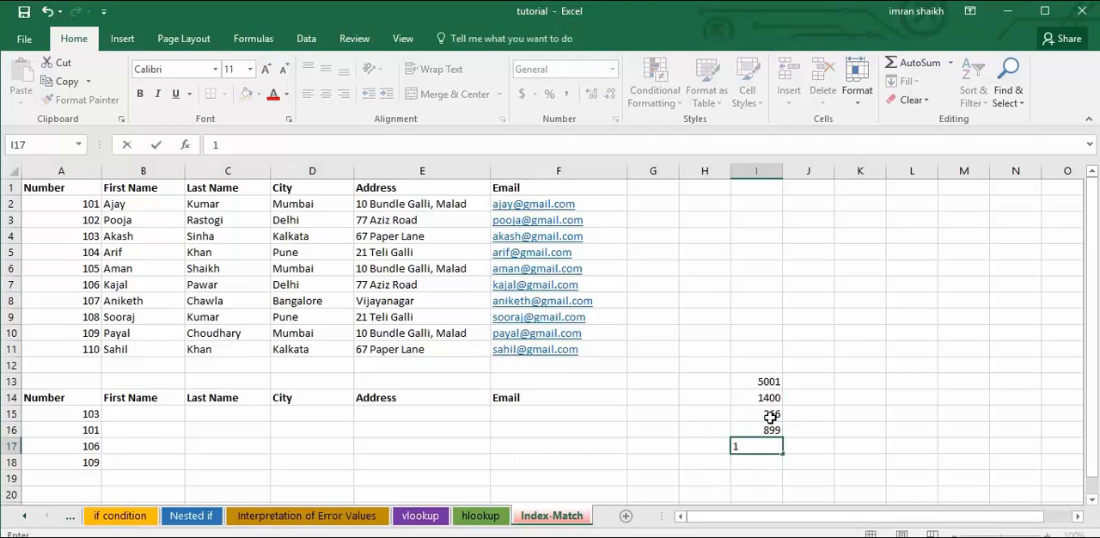
type("028")
left_click(773, 382)
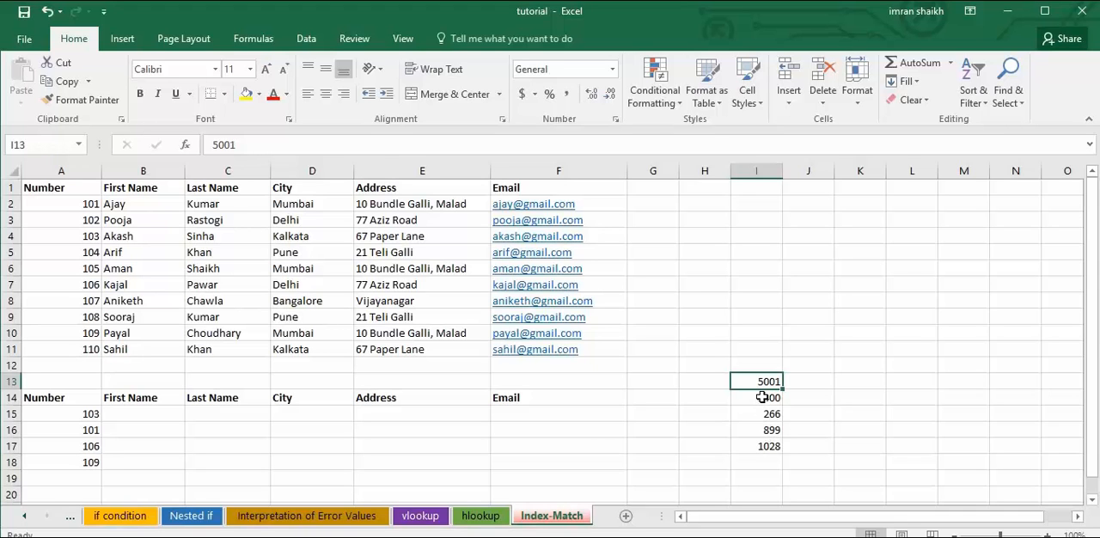
Clear the sample numbers from I13:I17.
left_click_drag(769, 381, 768, 447)
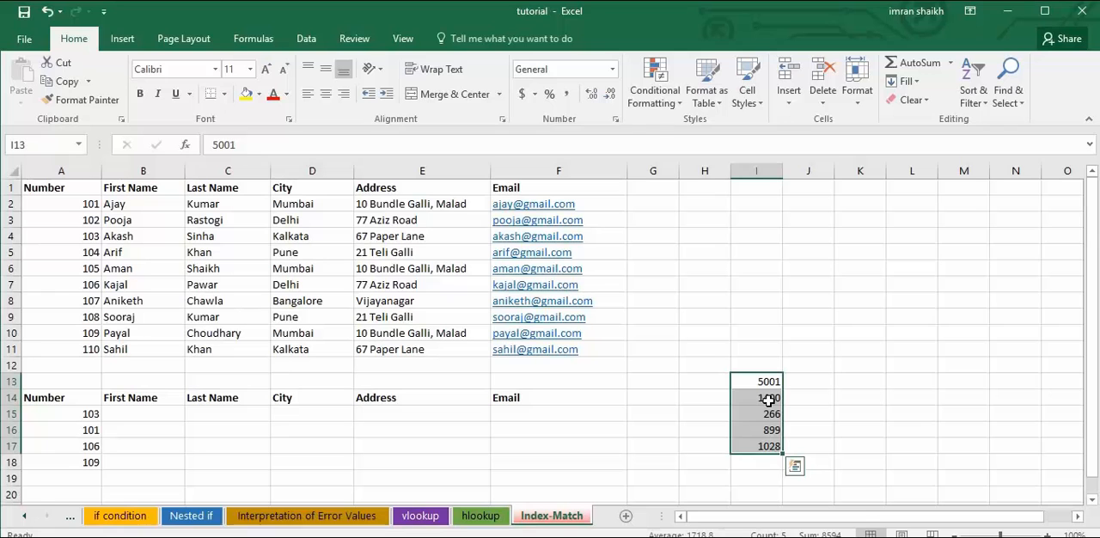
key("Delete")
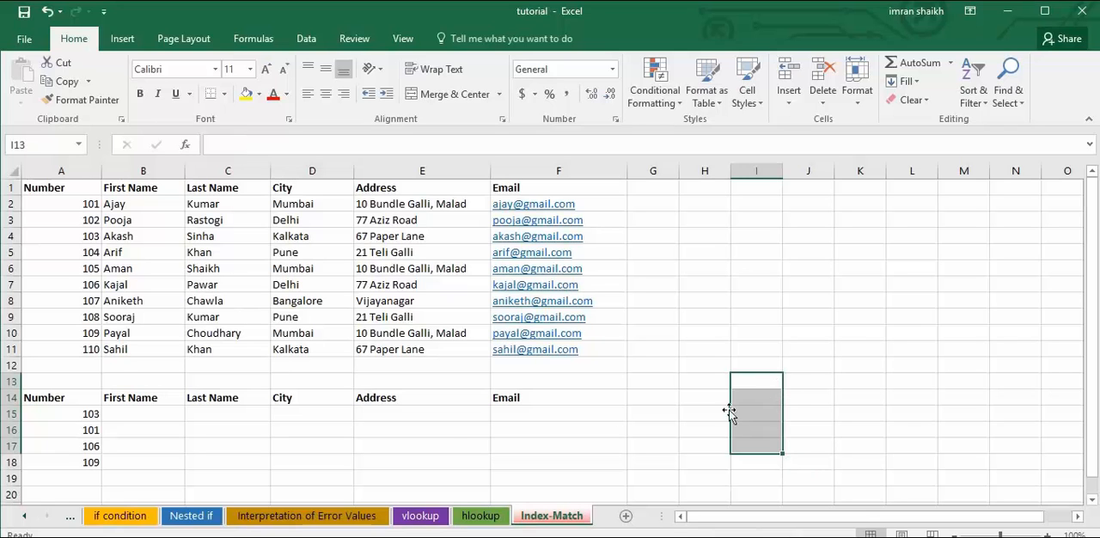
left_click(447, 421)
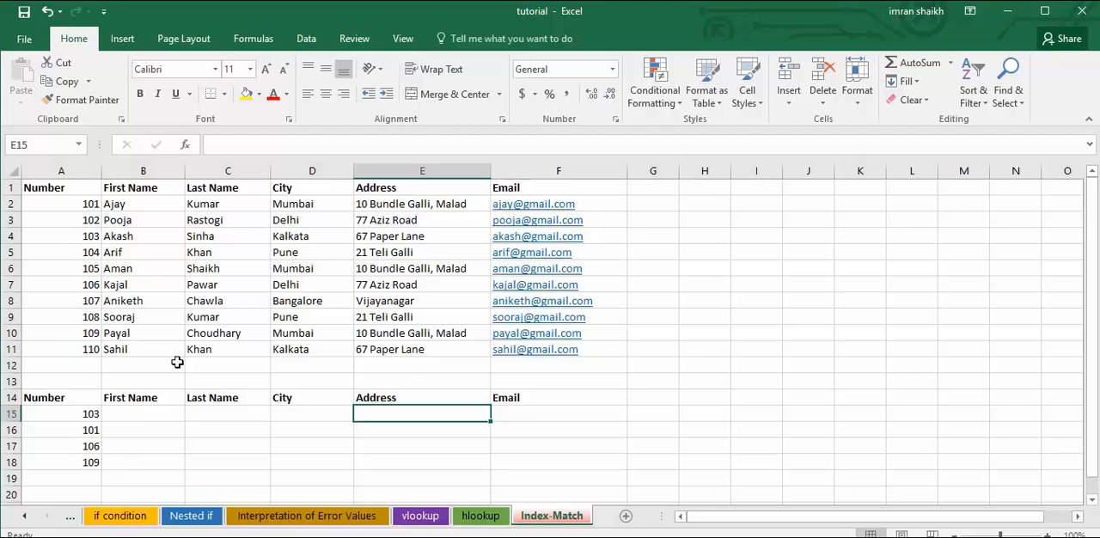
left_click_drag(11, 188, 15, 351)
left_click(154, 317)
left_click_drag(82, 415, 82, 460)
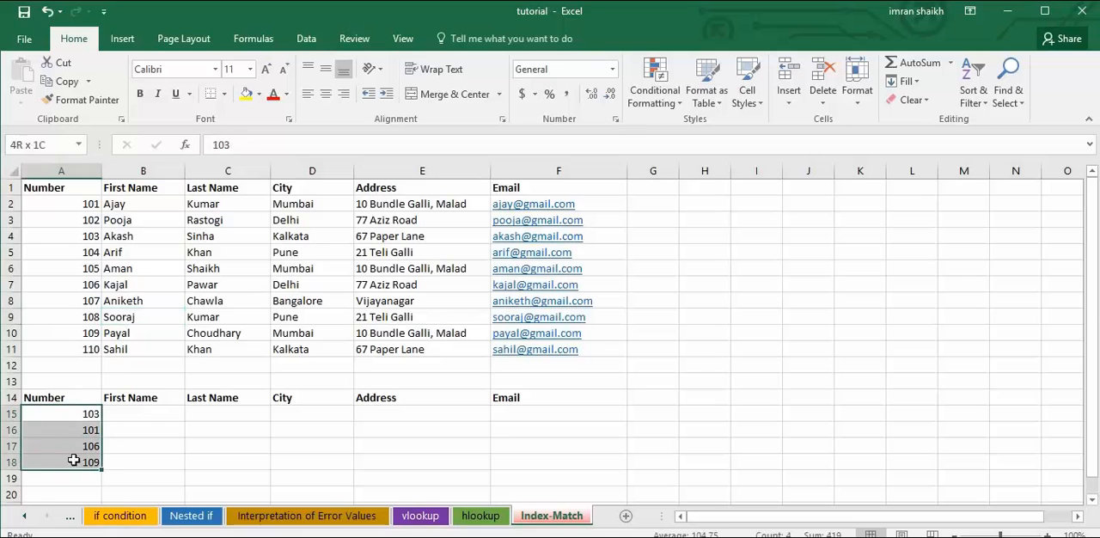
Begin an INDEX formula in the First Name cell B15 with the whole data table A1:F11 as its array.
left_click(112, 413)
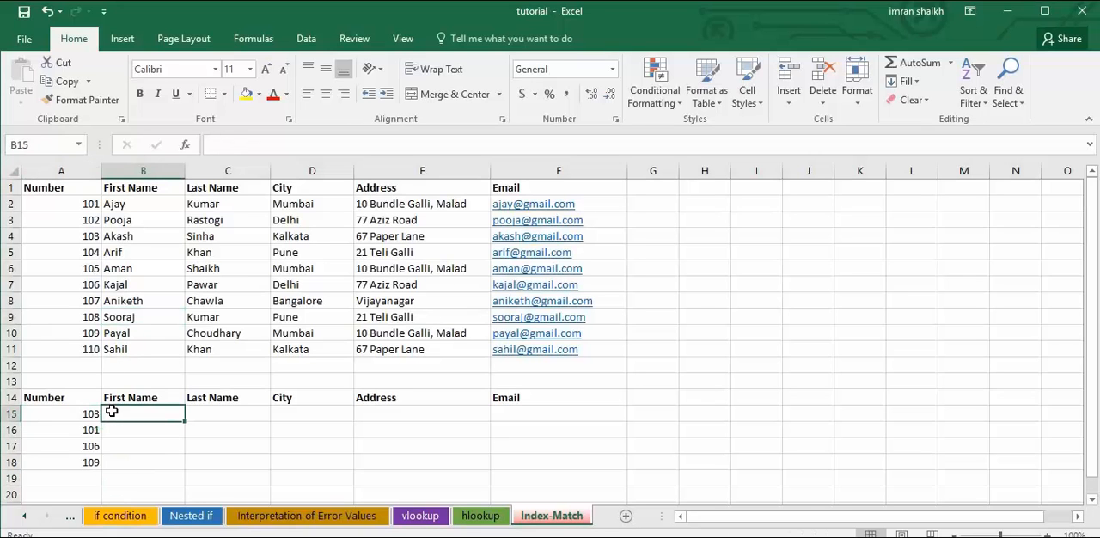
type("=inde")
key("Tab")
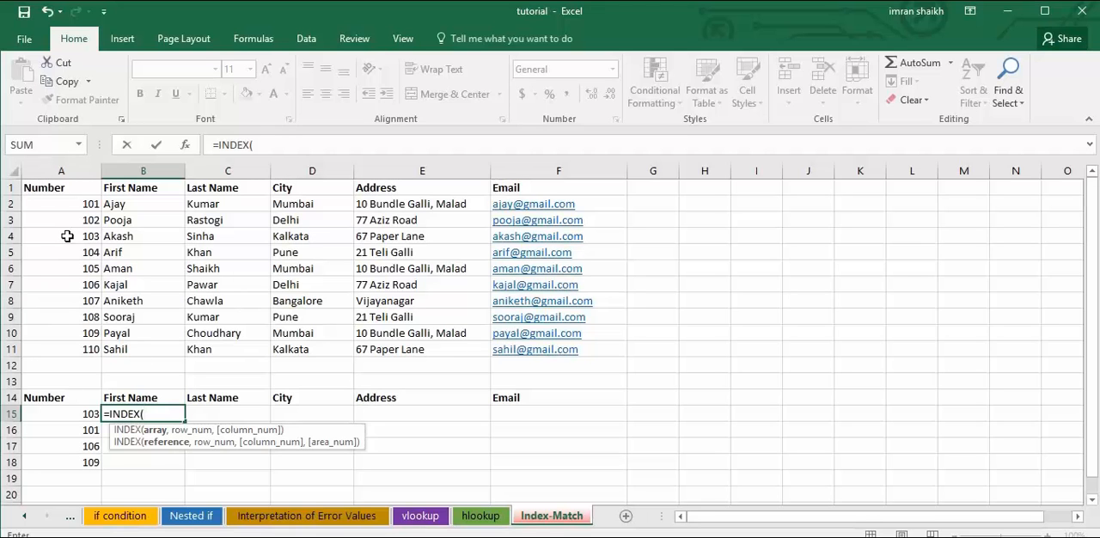
left_click_drag(35, 186, 566, 350)
type(",")
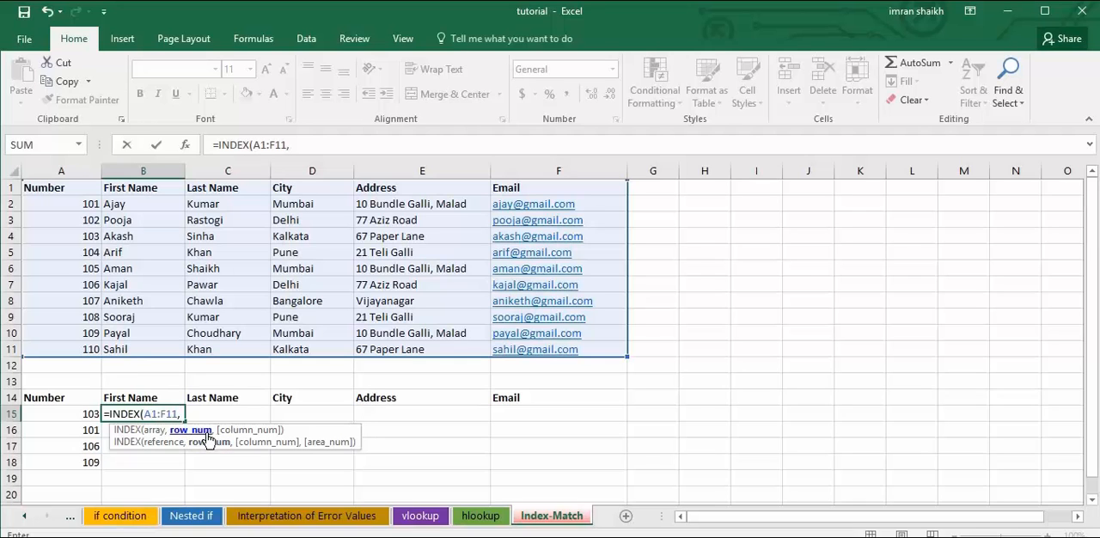
Add MATCH(A15,A1:A11,0) as the row number argument of the INDEX formula.
type("mat")
key("Tab")
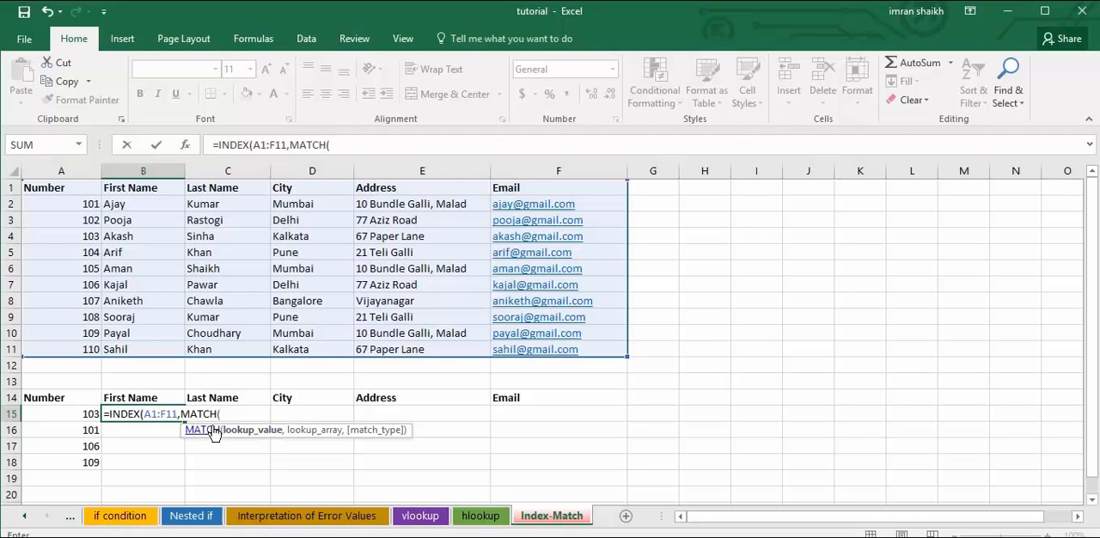
left_click(76, 415)
type(",")
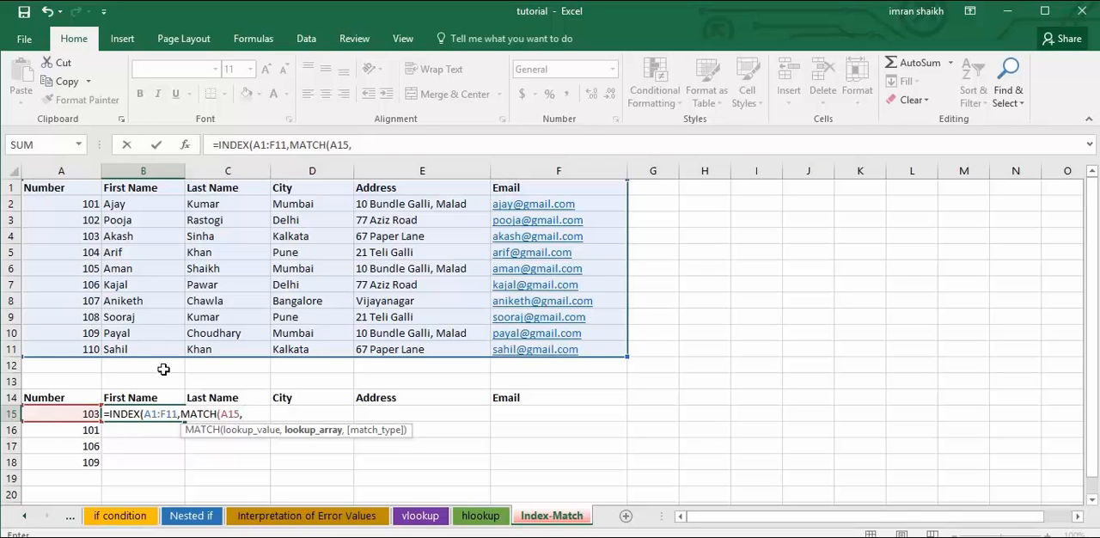
left_click_drag(62, 188, 70, 351)
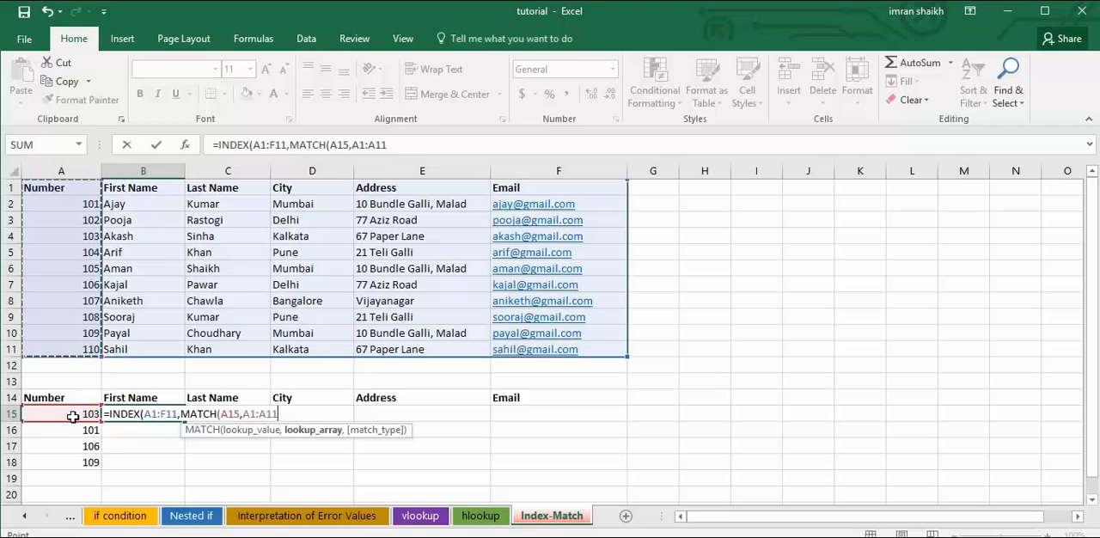
type(",0),")
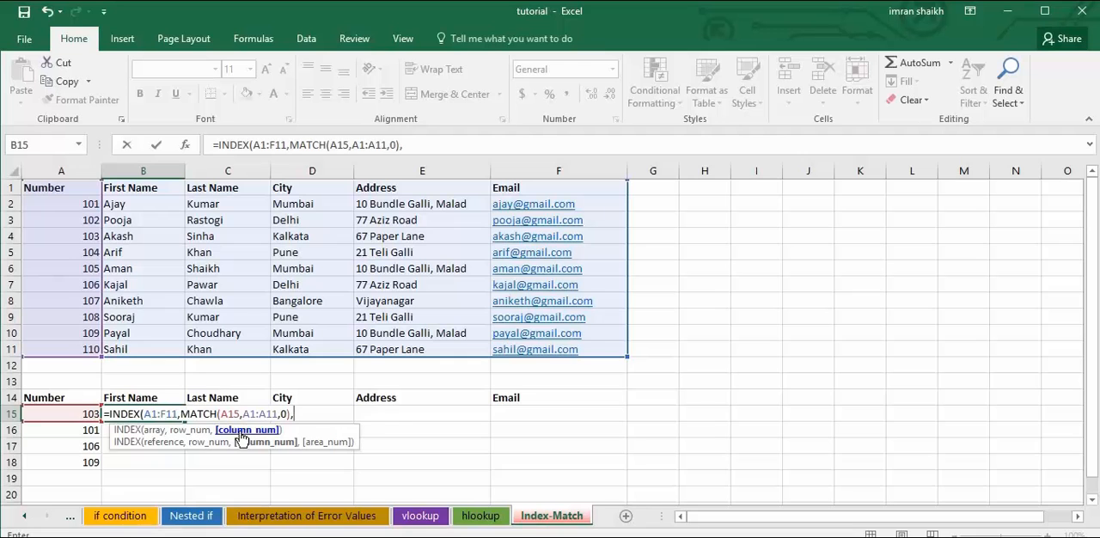
Add MATCH(B14,A1:F1,0) as the column number argument and complete the INDEX formula in B15.
type("ma")
key("Tab")
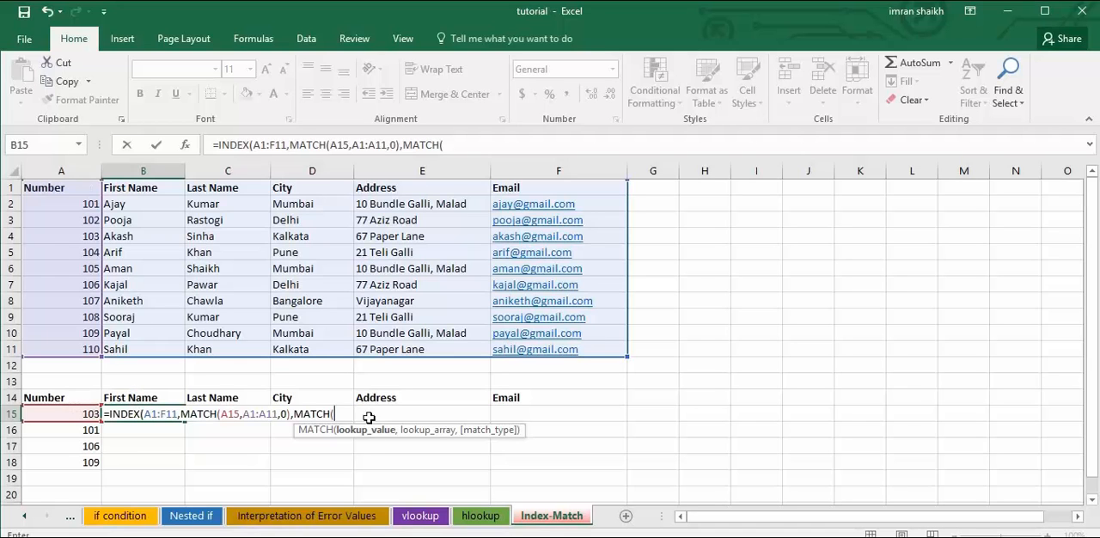
left_click(131, 397)
type(",")
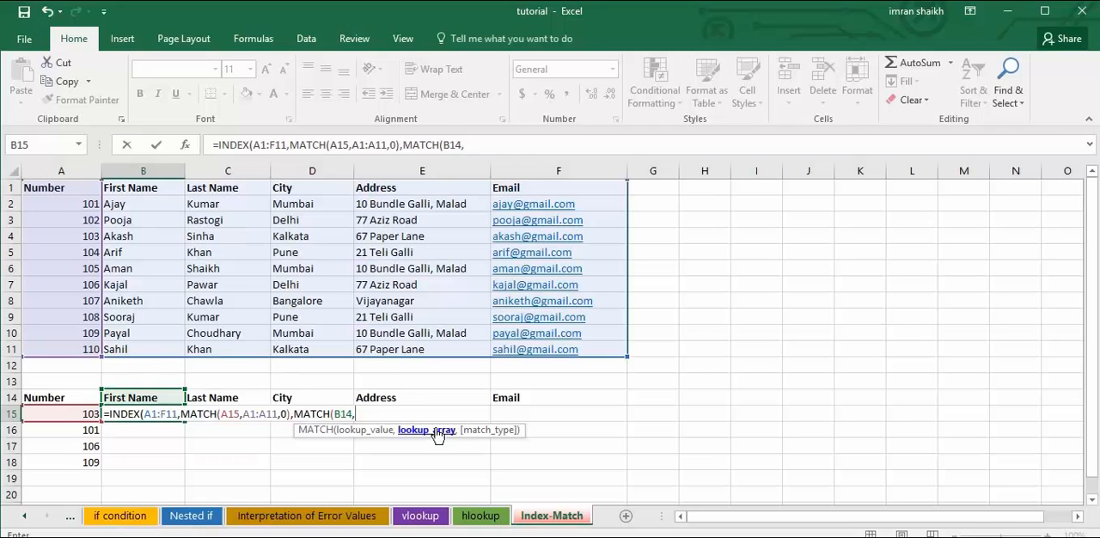
left_click_drag(45, 188, 572, 189)
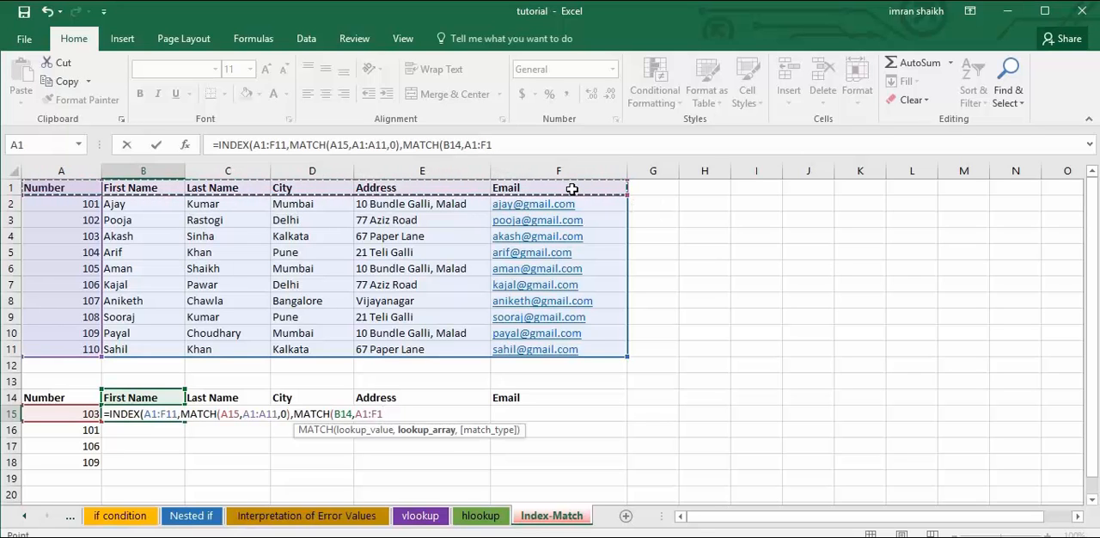
type(",0)")
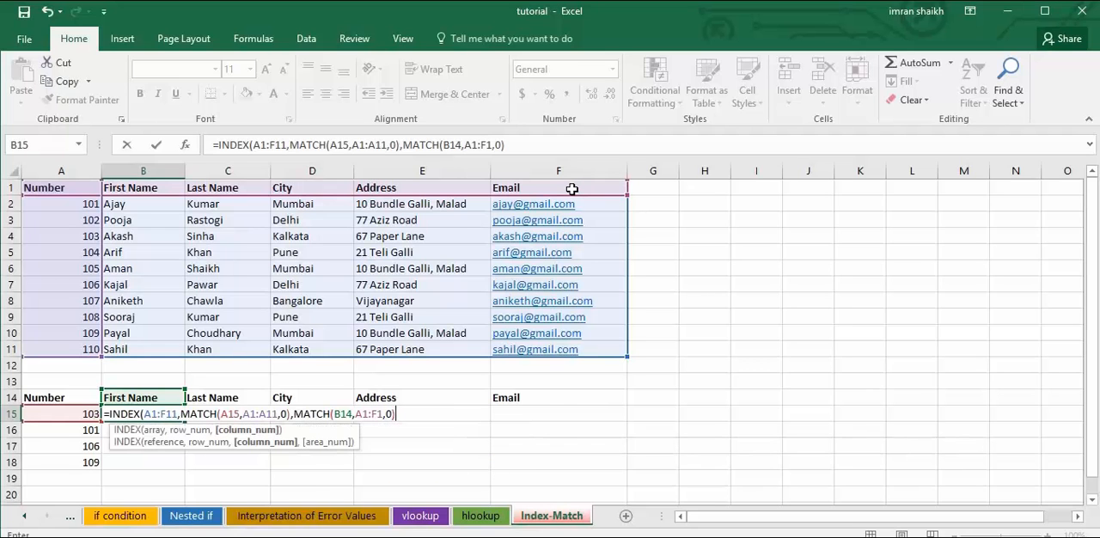
key("Return")
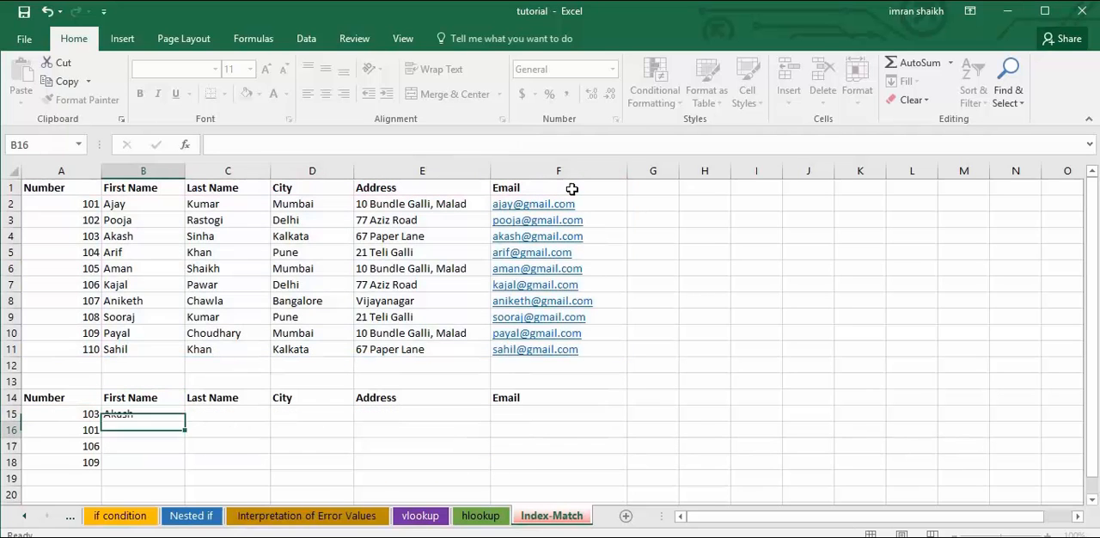
Make the three ranges in the B15 formula absolute: $A$1:$F$11, $A$1:$A$11 and $A$1:$F$1.
left_click(158, 413)
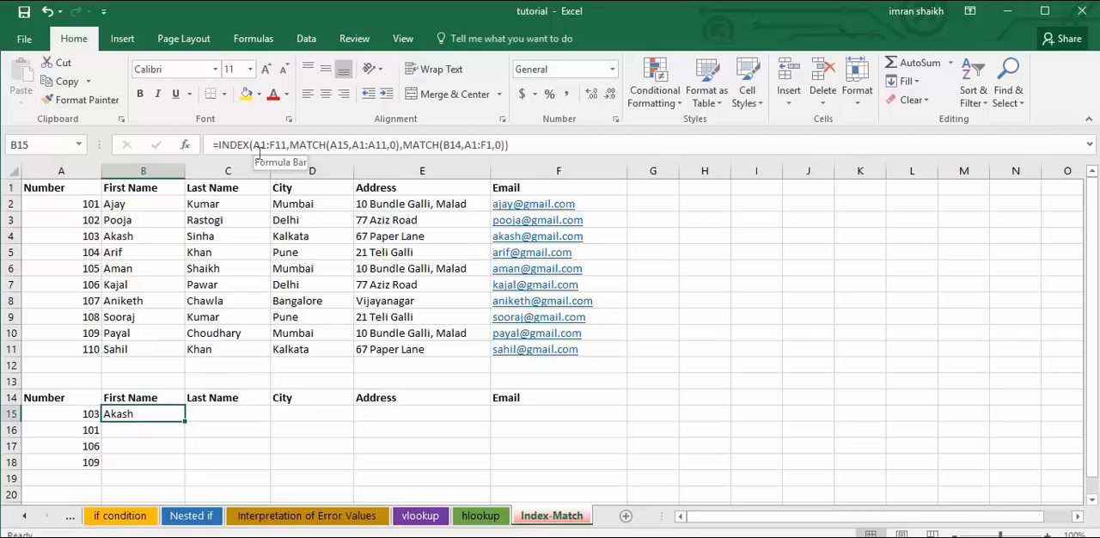
left_click_drag(255, 144, 289, 147)
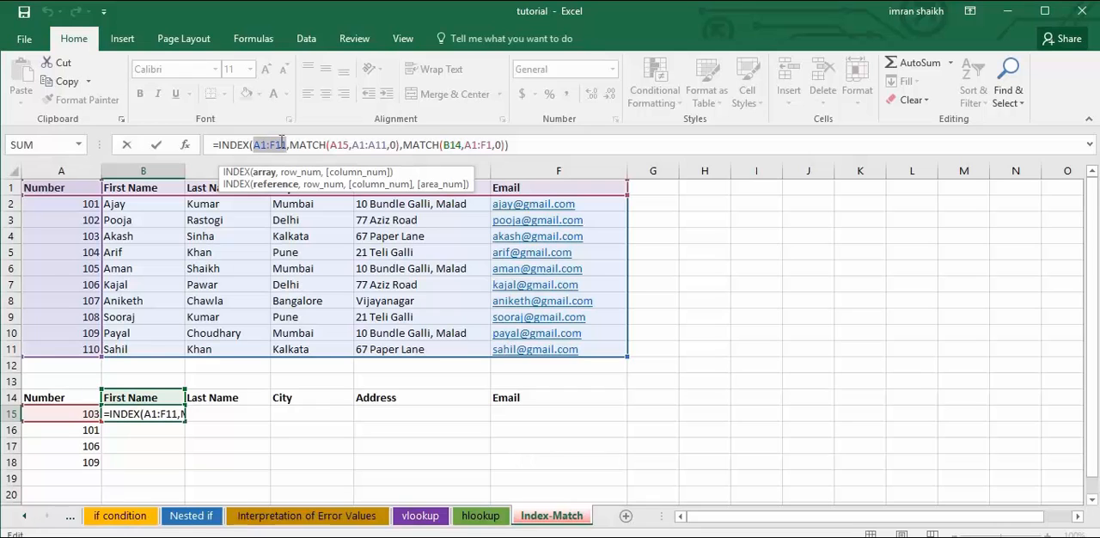
key("F4")
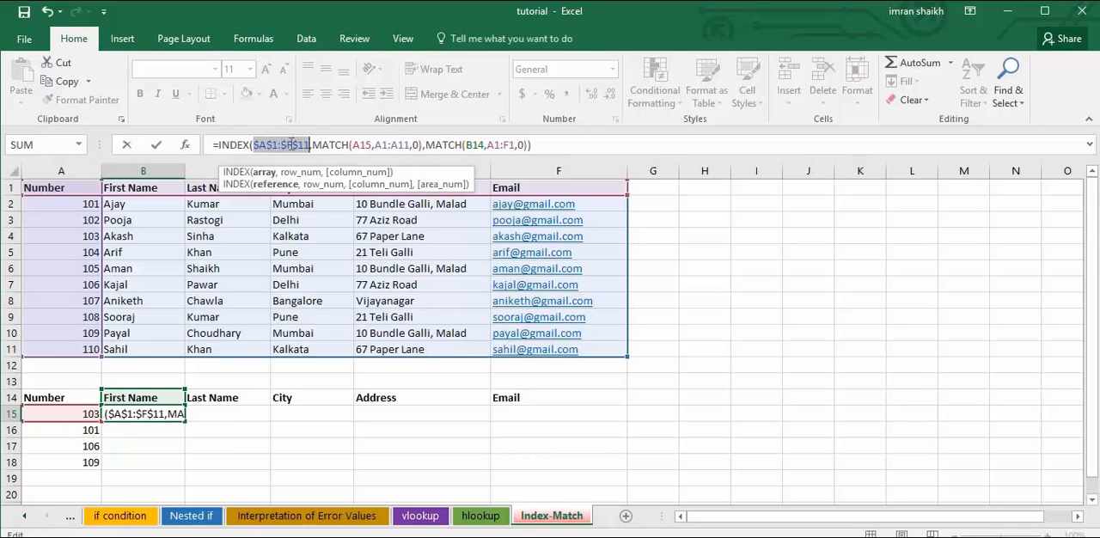
left_click_drag(375, 145, 409, 144)
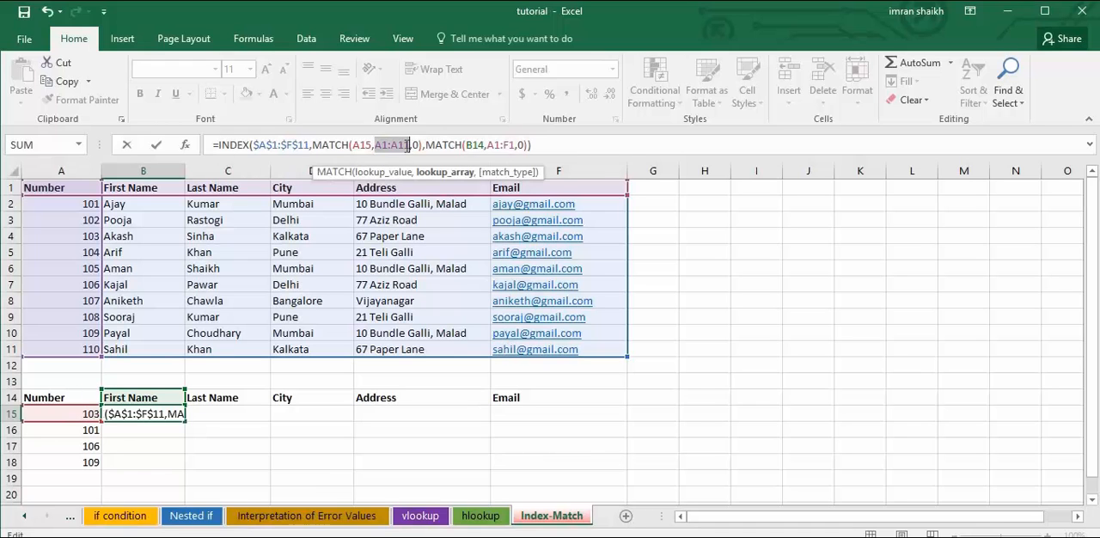
key("F4")
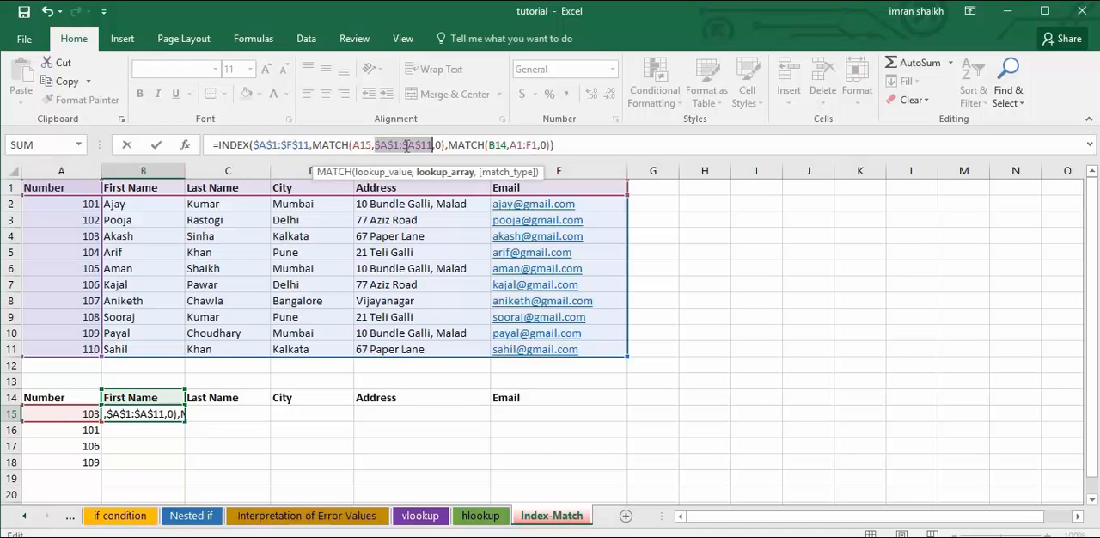
left_click_drag(511, 146, 531, 146)
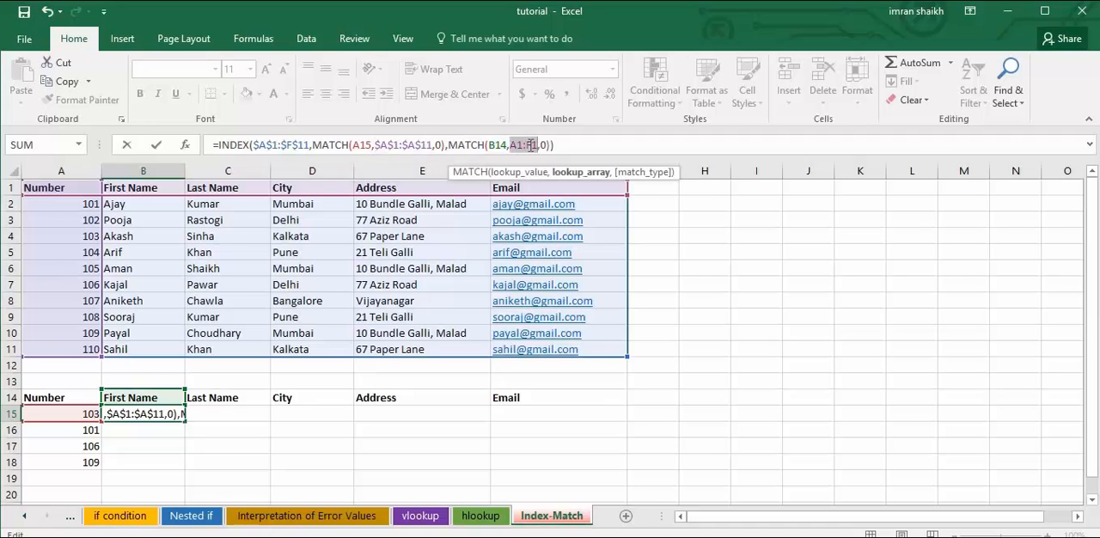
key("F4")
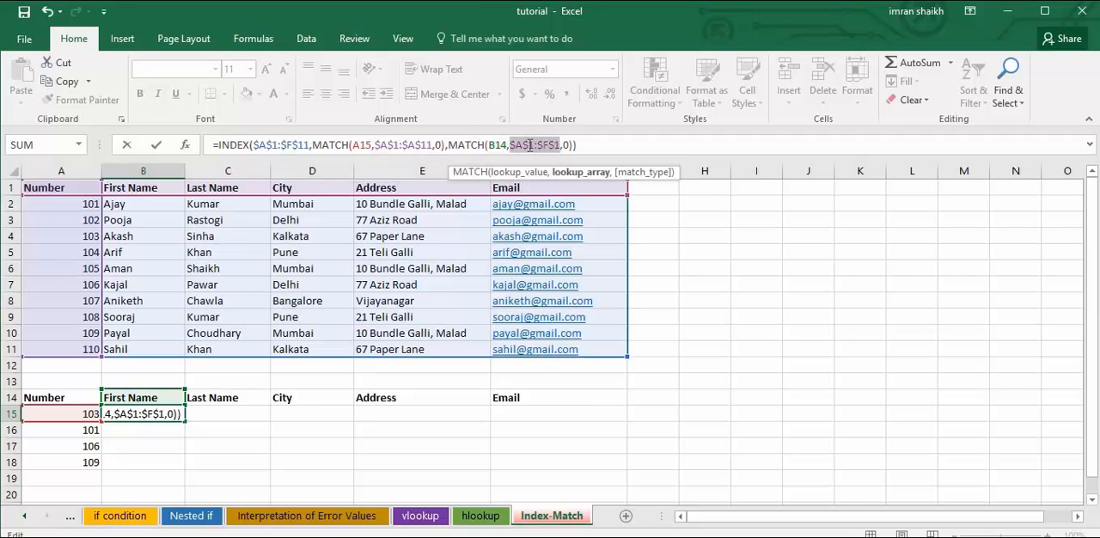
key("ctrl+Return")
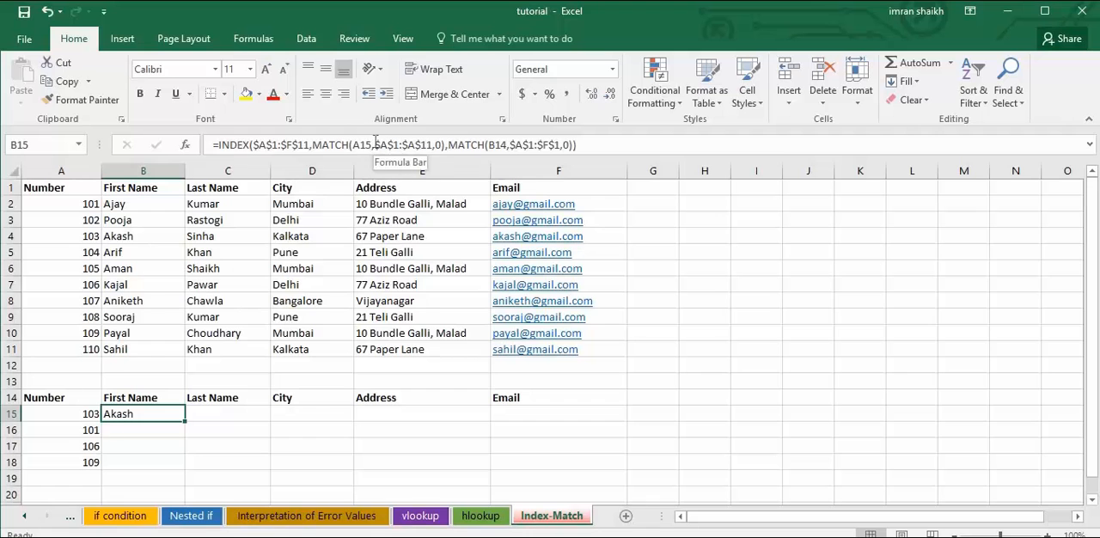
Try copying the B15 formula down through B18 in the First Name column.
left_click(361, 145)
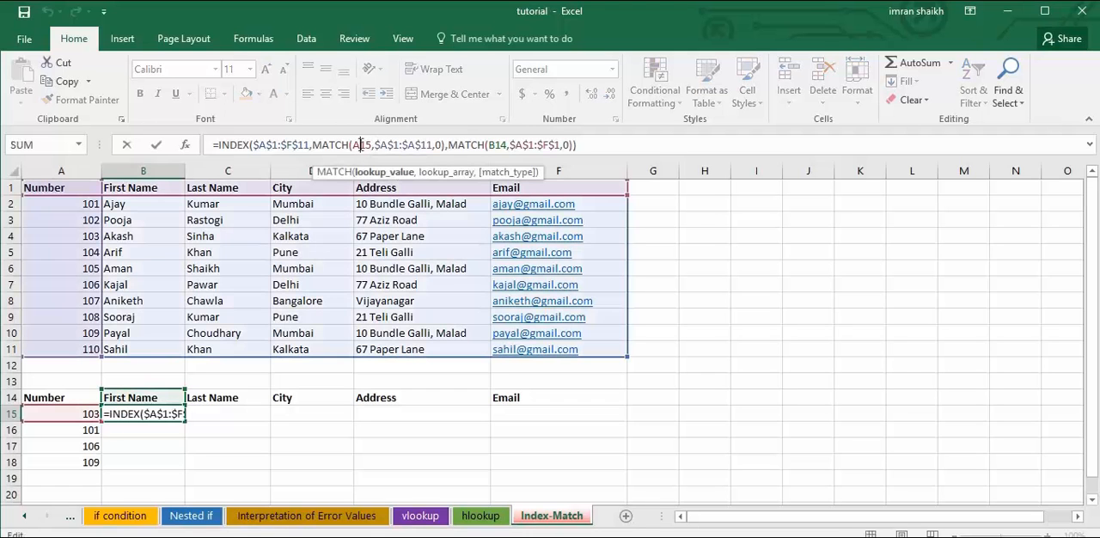
key("ctrl+Return")
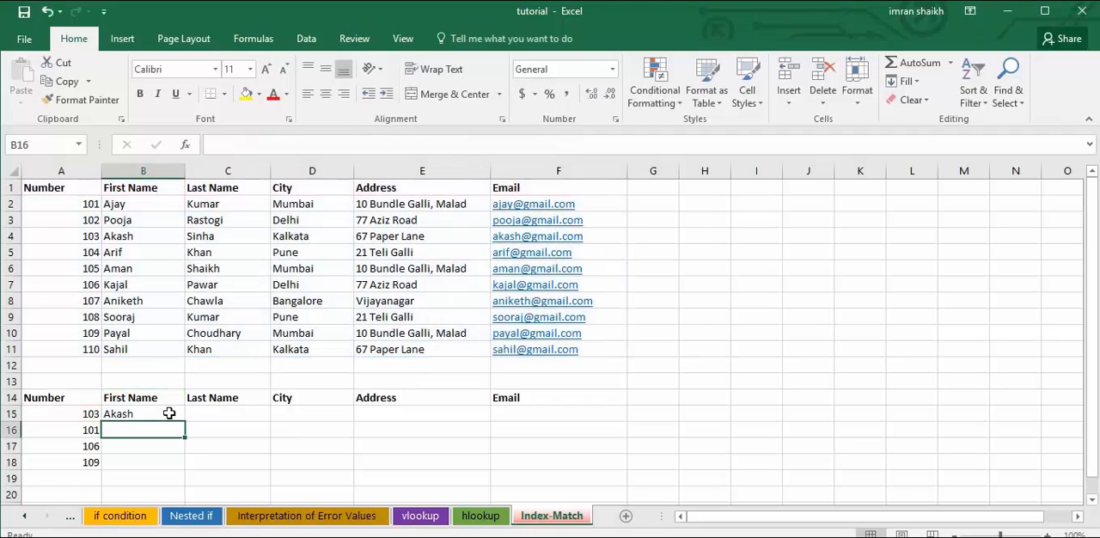
left_click_drag(185, 422, 183, 470)
mouse_move(185, 451)
left_mouse_down()
mouse_move(184, 436)
mouse_move(181, 468)
left_mouse_up()
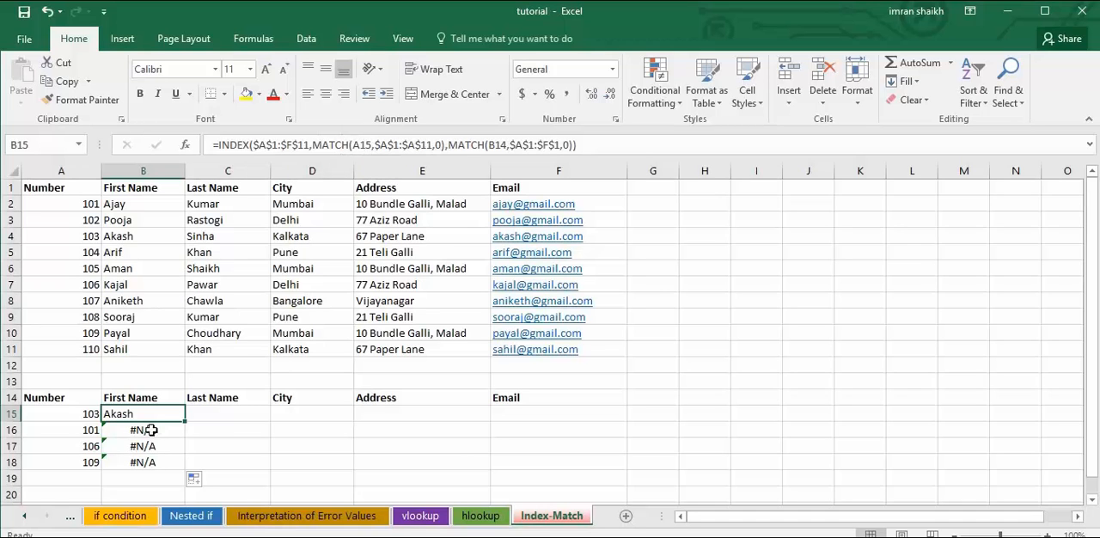
left_click_drag(184, 423, 181, 469)
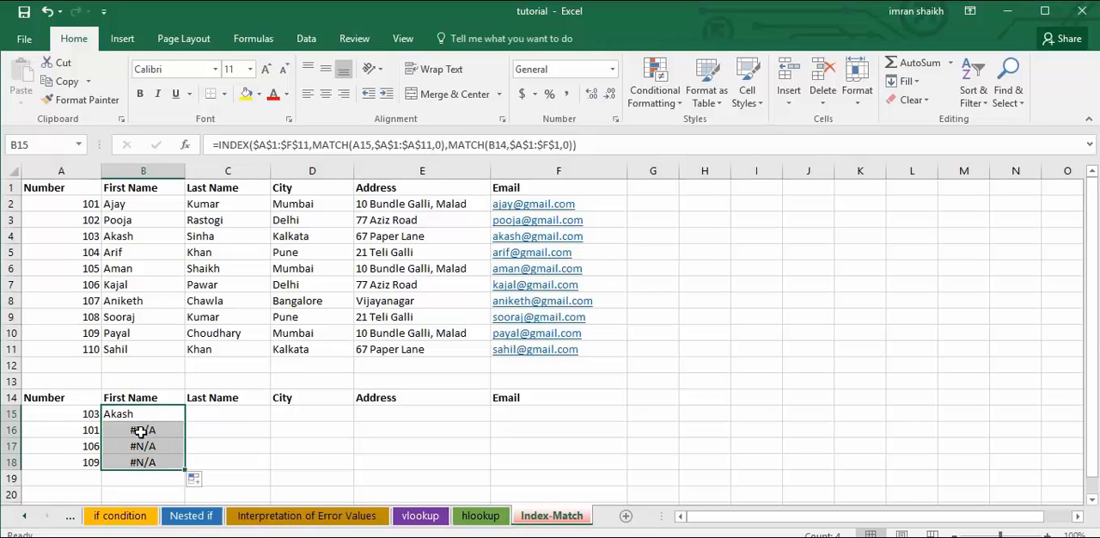
Compare the lookup value references in the copied formulas in B16:B18 with those in the B15 formula.
left_click(142, 433)
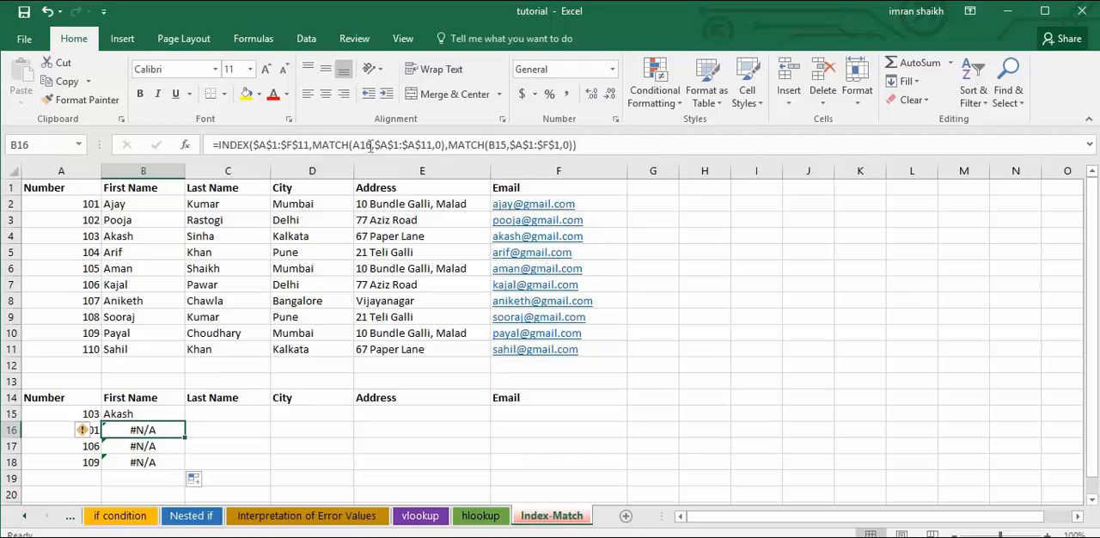
left_click(154, 449)
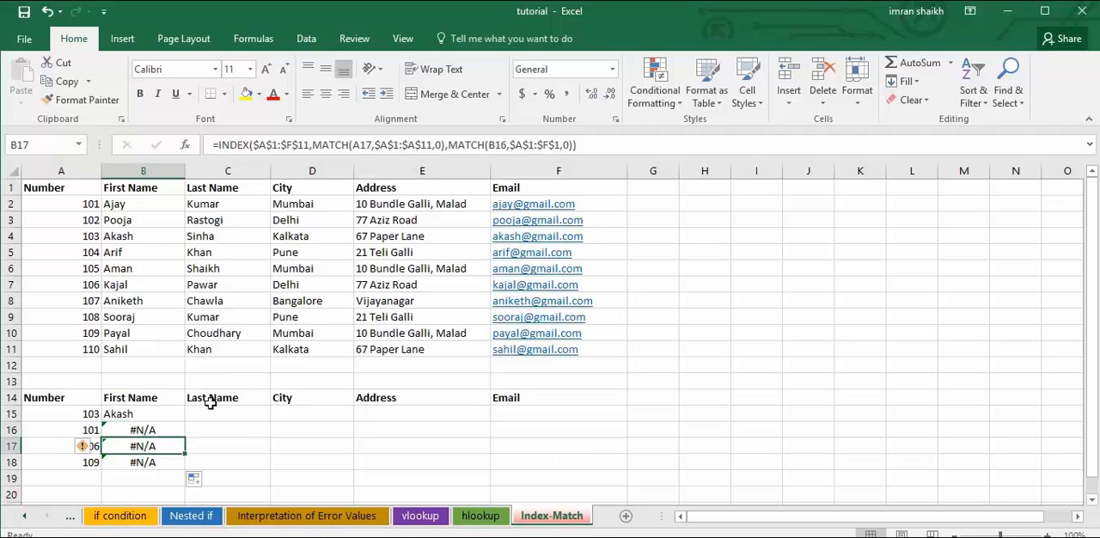
left_click(148, 467)
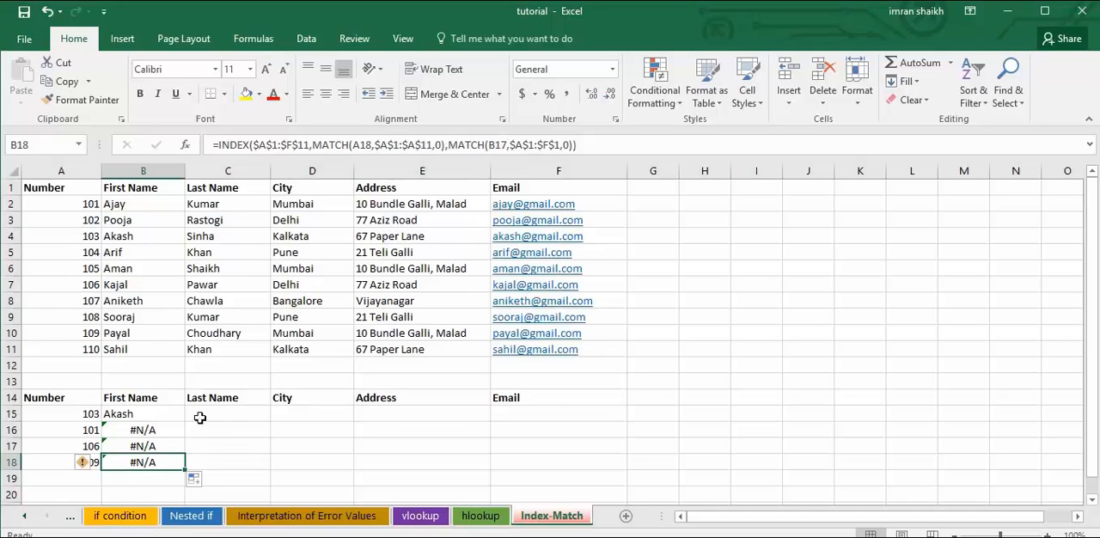
left_click(148, 433)
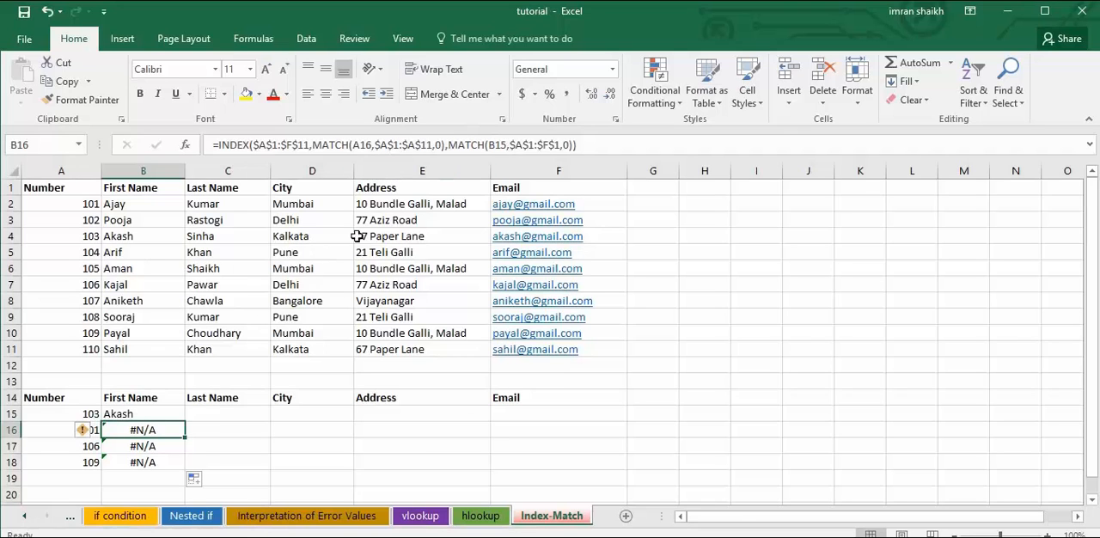
left_click(140, 413)
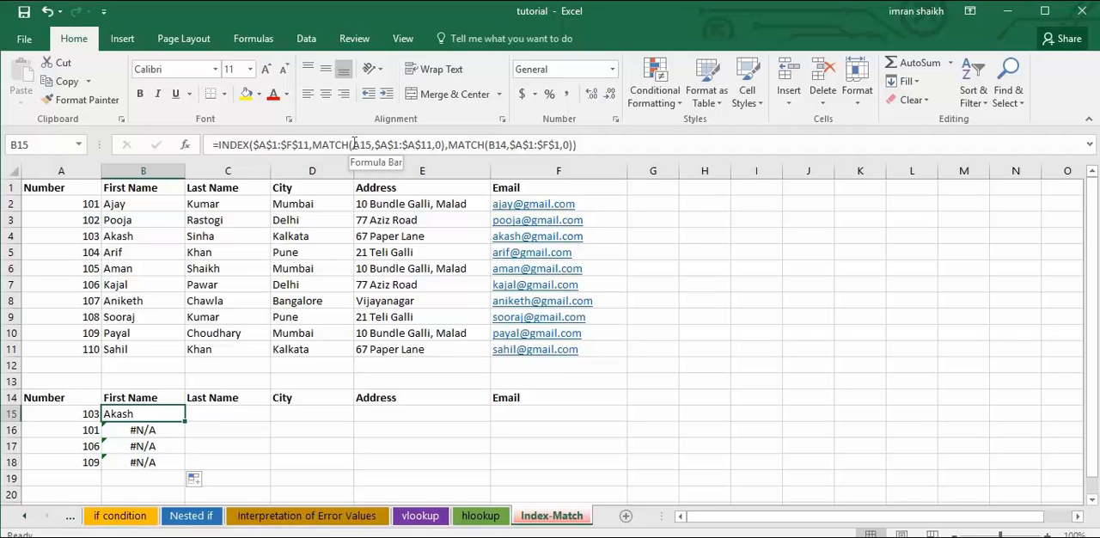
left_click(156, 428)
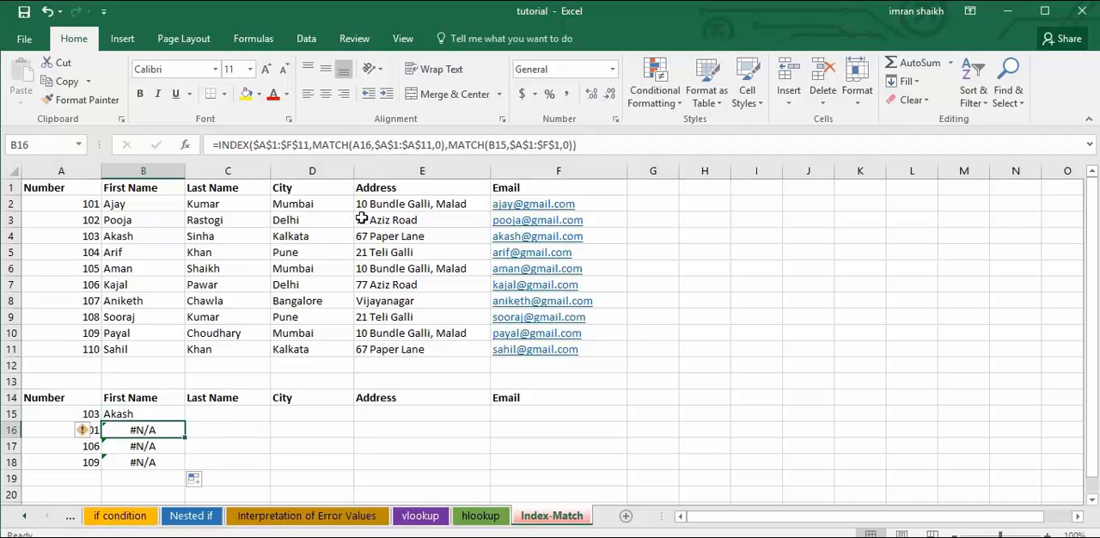
left_click(143, 410)
left_click(354, 145)
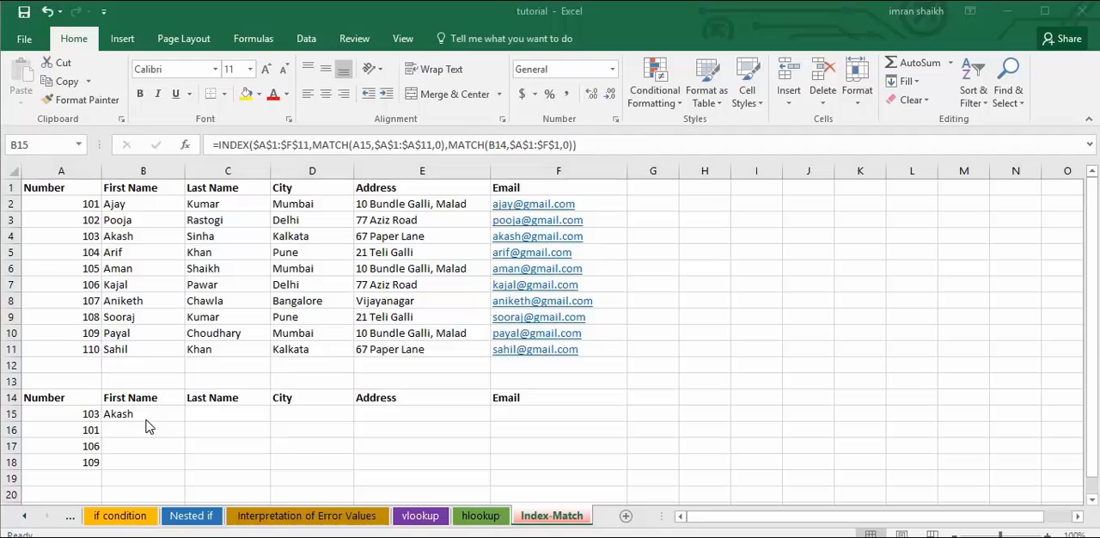
left_click(148, 415)
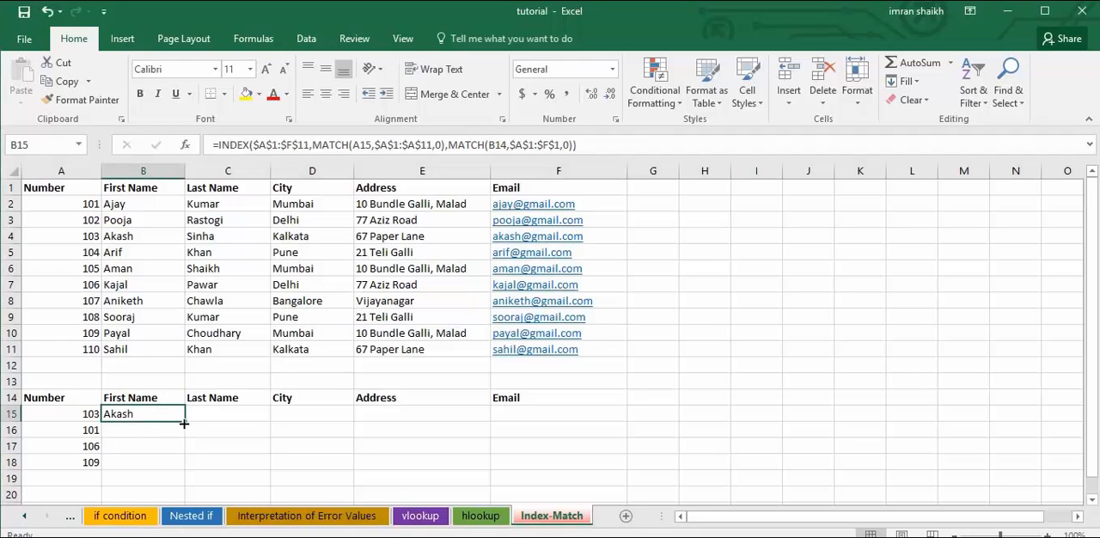
Copy the B15 formula down to B18 once more and clear the copies from B16:B18.
left_click_drag(184, 422, 183, 474)
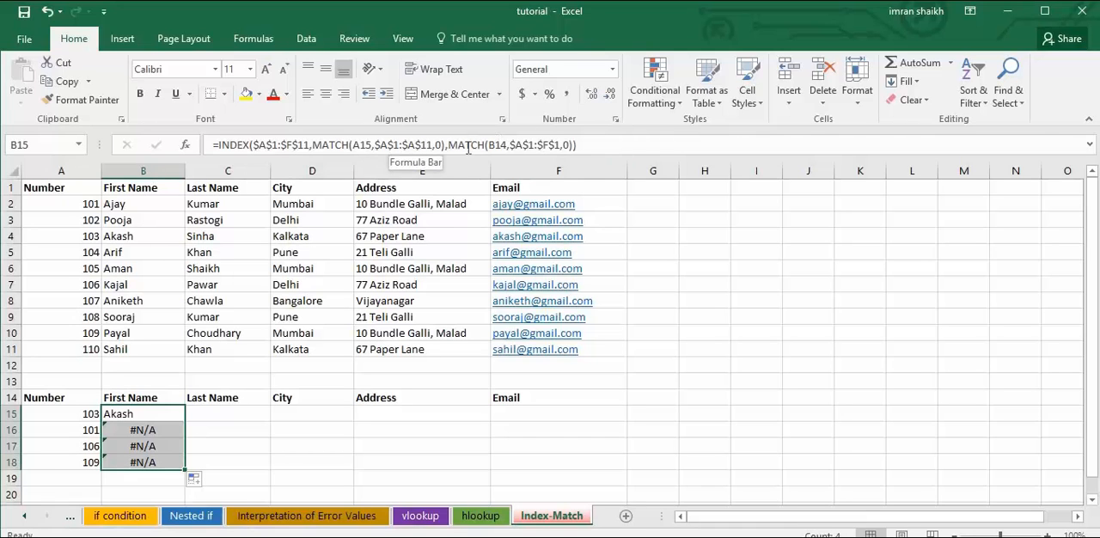
left_click(141, 443)
left_click_drag(143, 429, 147, 460)
key("Delete")
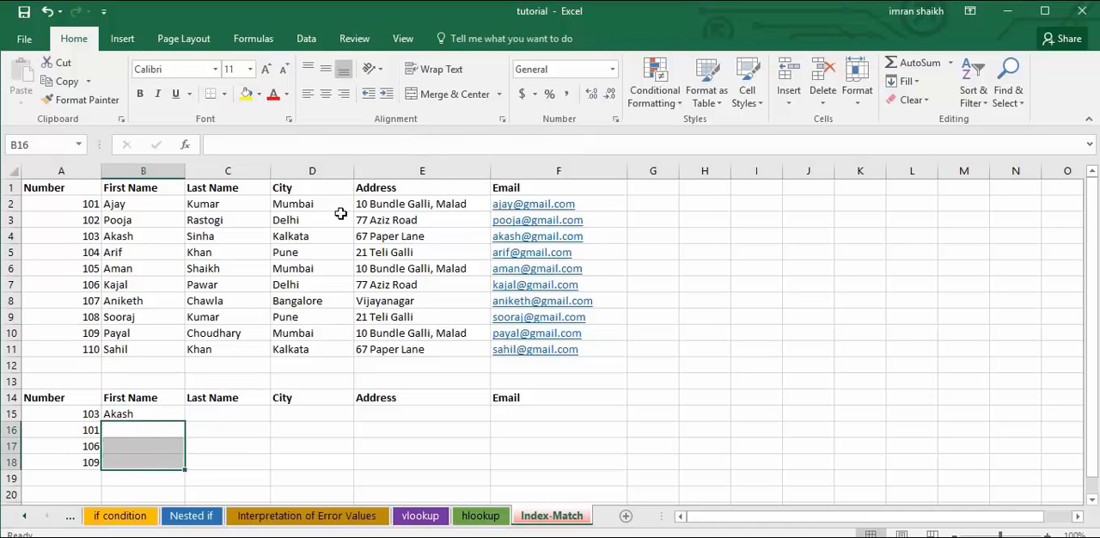
Lock the column of the first MATCH lookup value in the B15 formula, making it $A15.
left_click(144, 411)
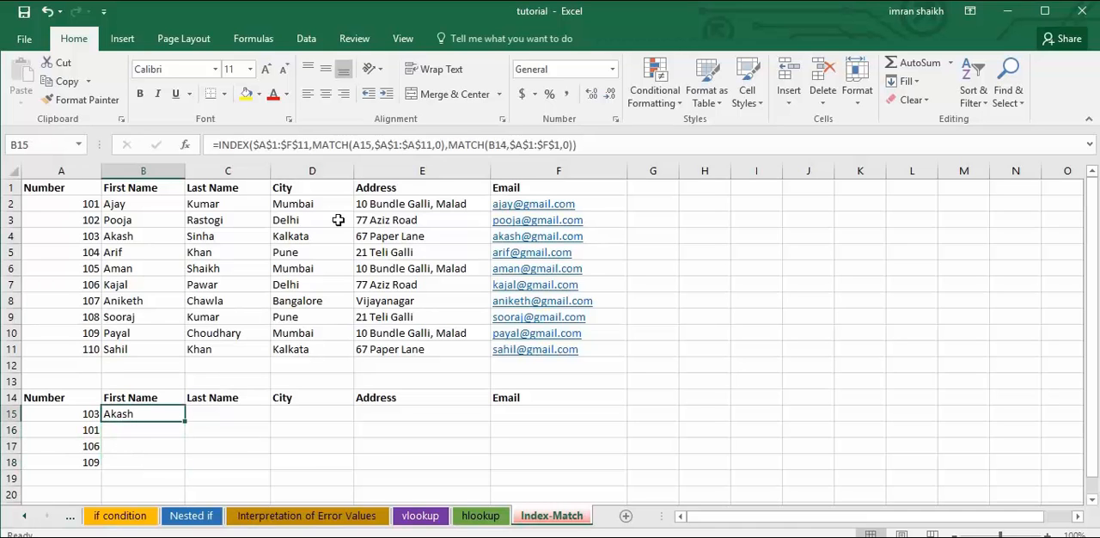
left_click(355, 145)
type("$")
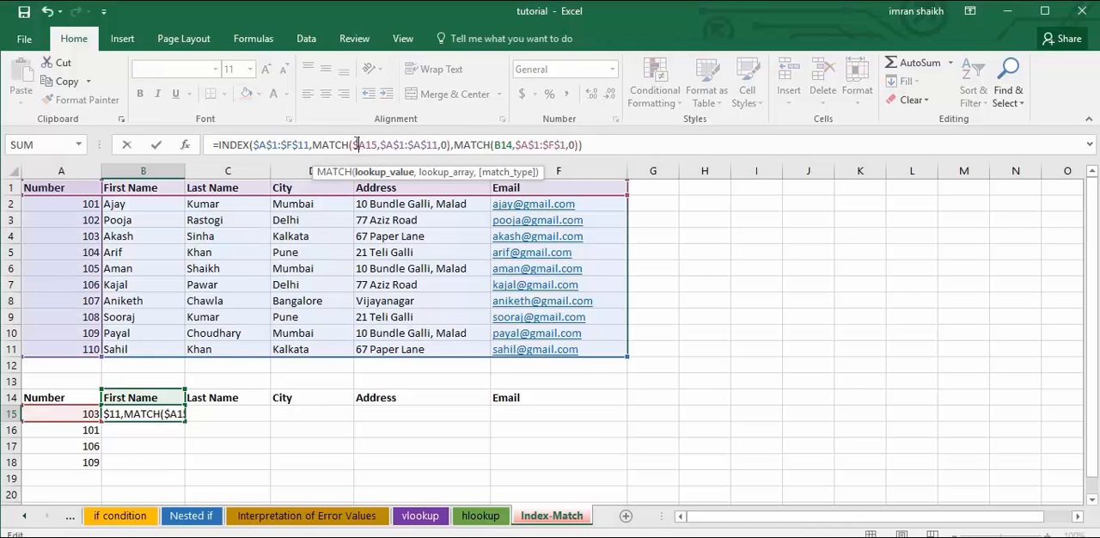
key("Return")
left_click(171, 415)
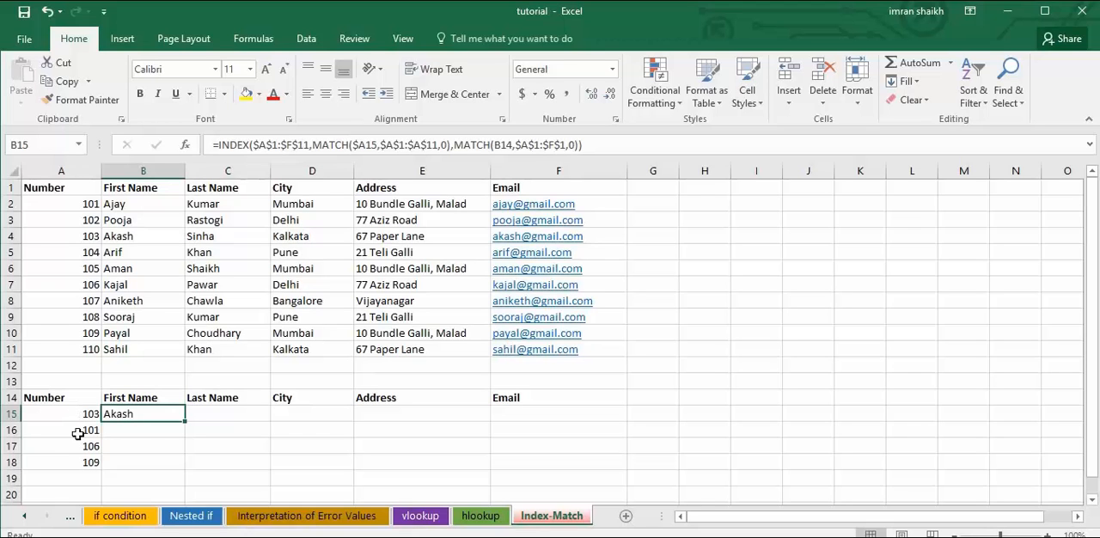
Go through the lookup numbers in A15:A18 that the row MATCH has to follow.
left_click(146, 432)
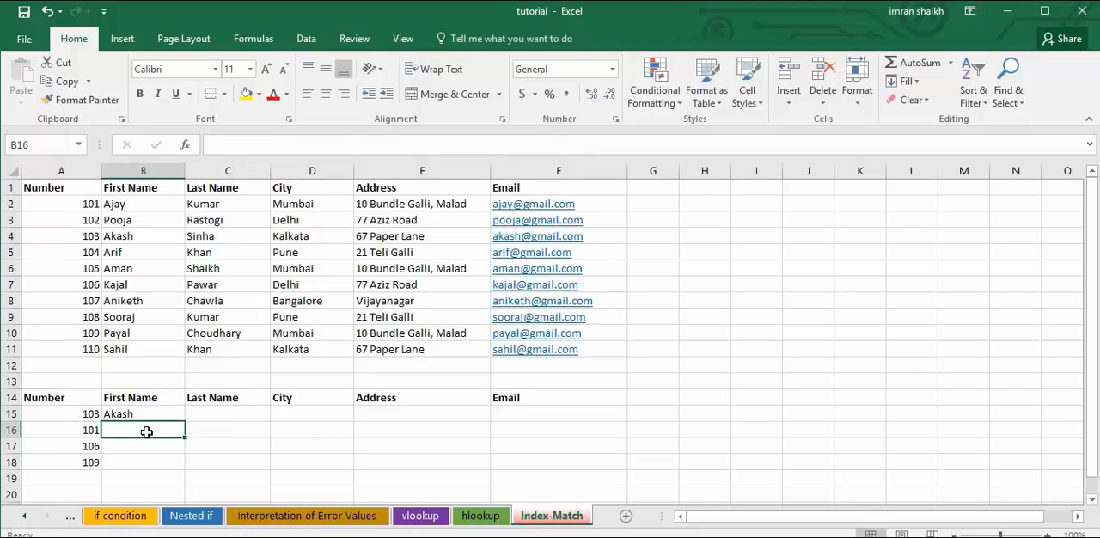
left_click(91, 417)
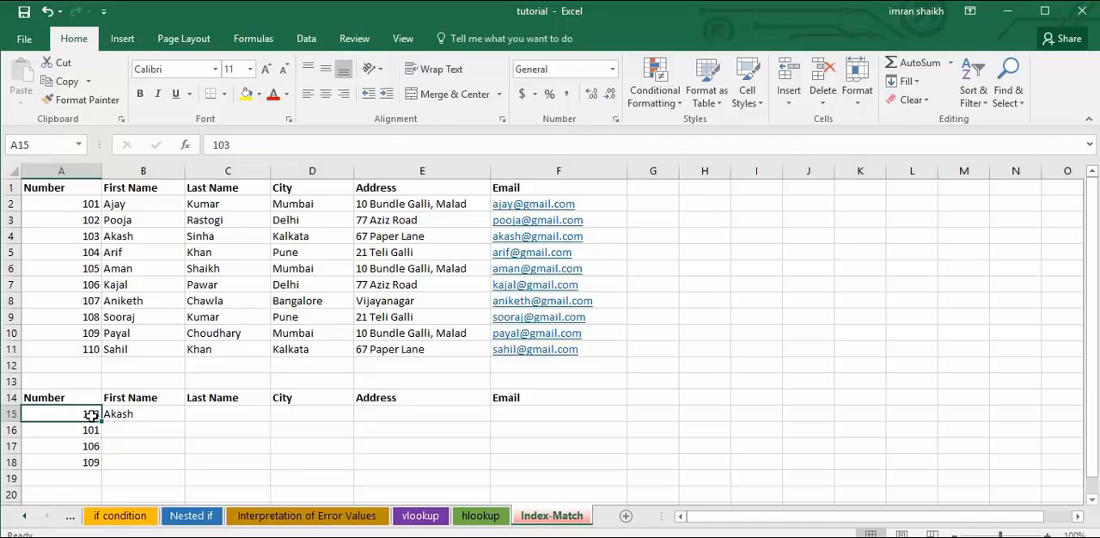
left_click(90, 432)
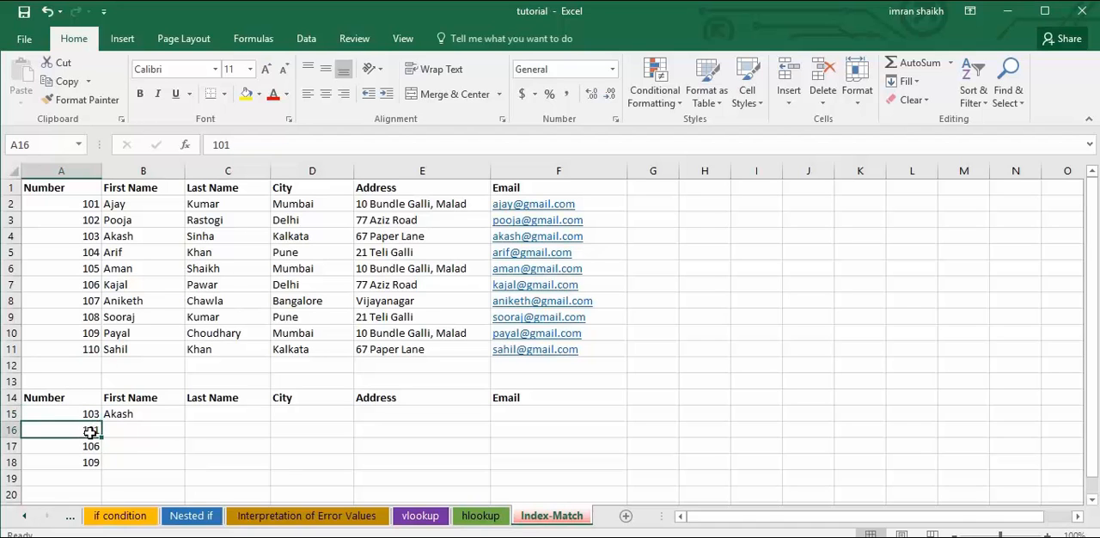
left_click(86, 449)
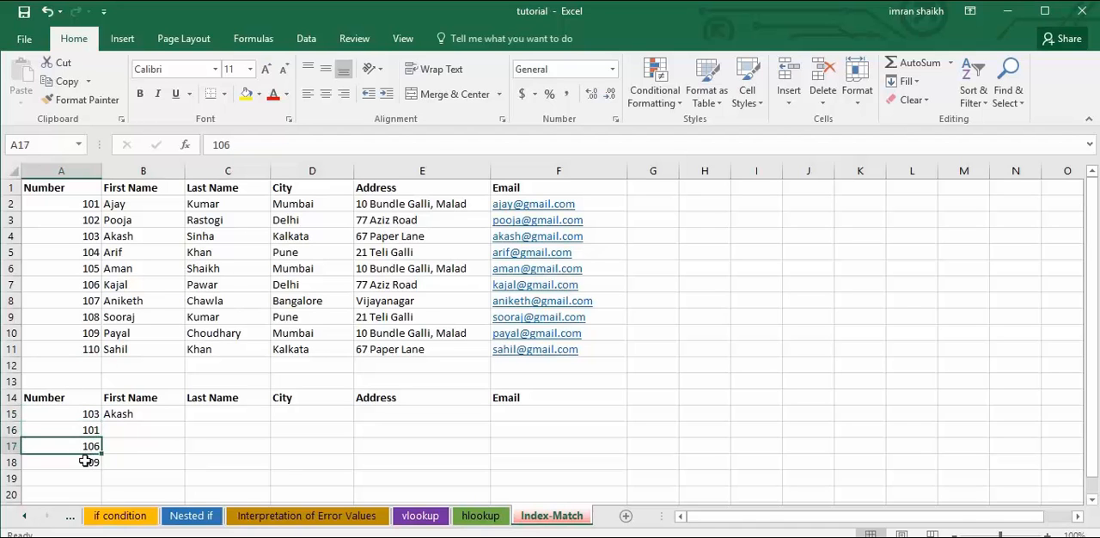
left_click(86, 461)
Lock the row of the second MATCH lookup value in the B15 formula, making it B$14.
left_click(143, 416)
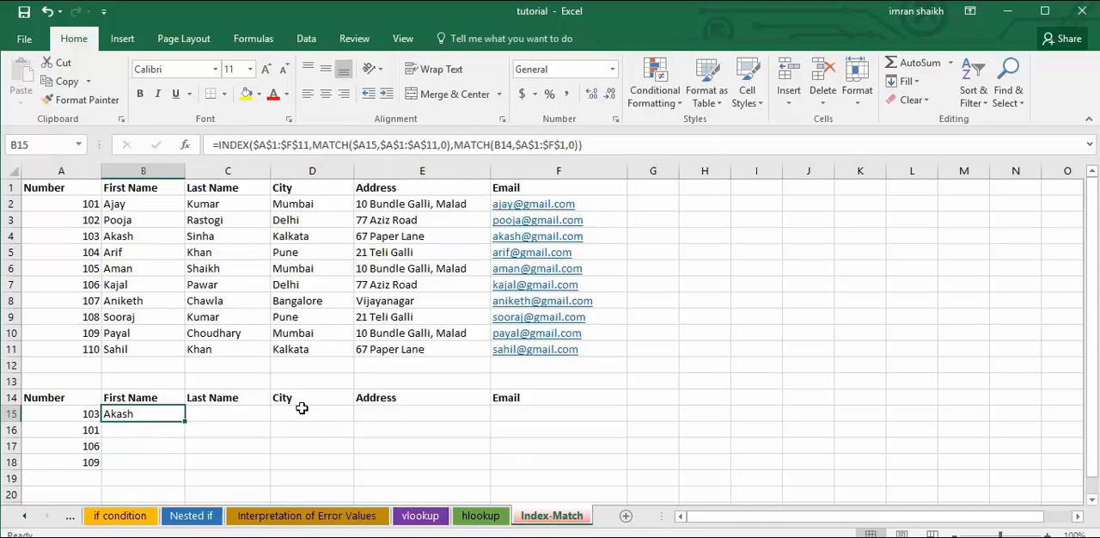
left_click(503, 145)
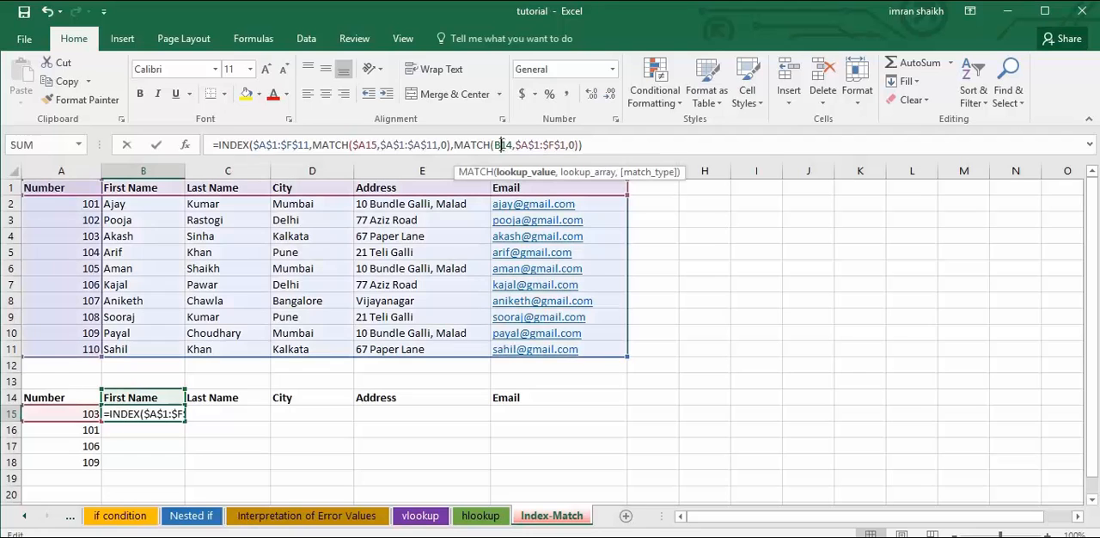
type("$")
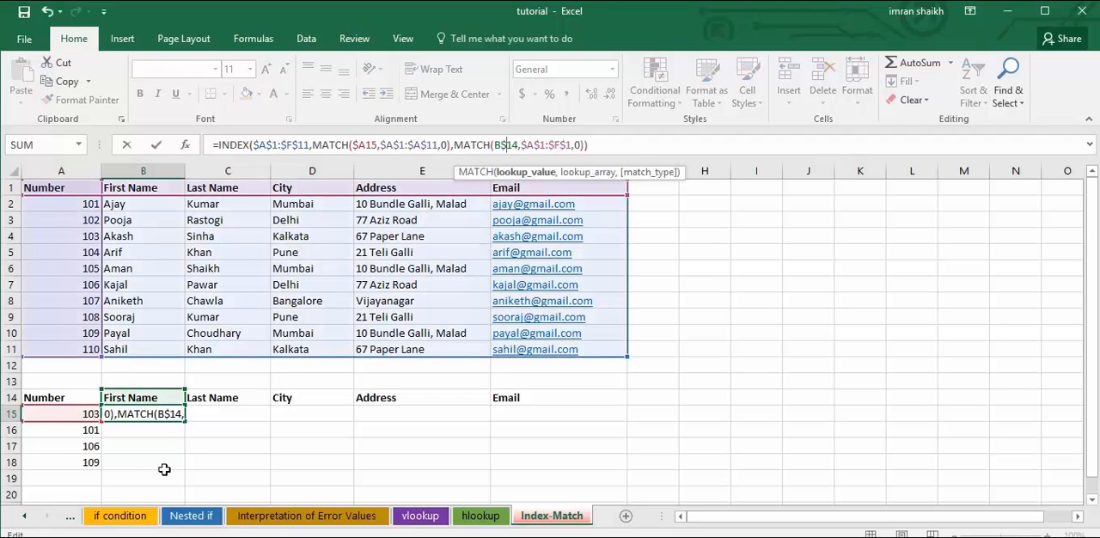
key("Return")
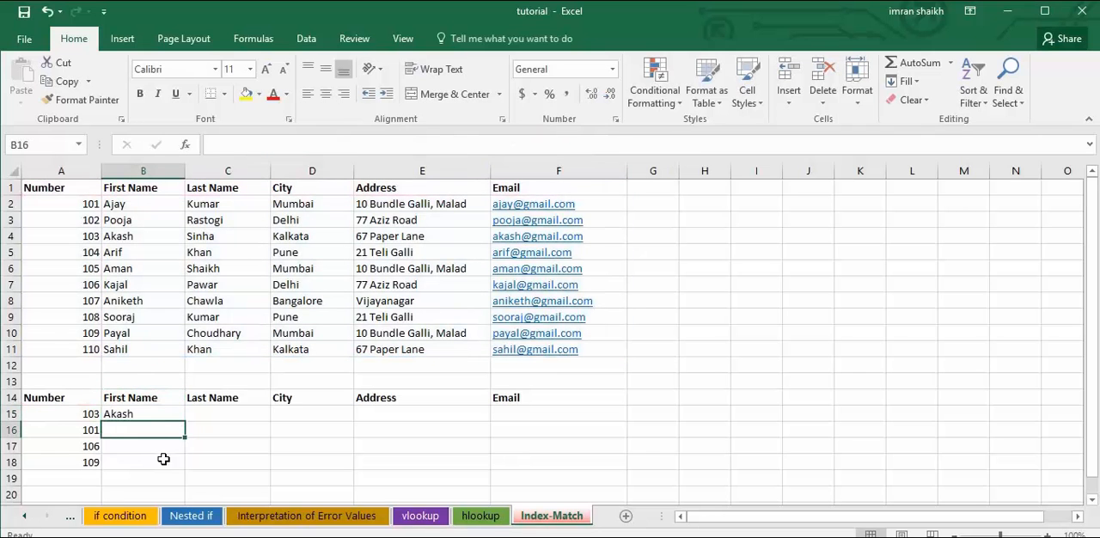
Copy the B15 formula across to the Last Name and City cells of row 15 and check the heading references.
left_click(170, 416)
left_click_drag(185, 421, 270, 418)
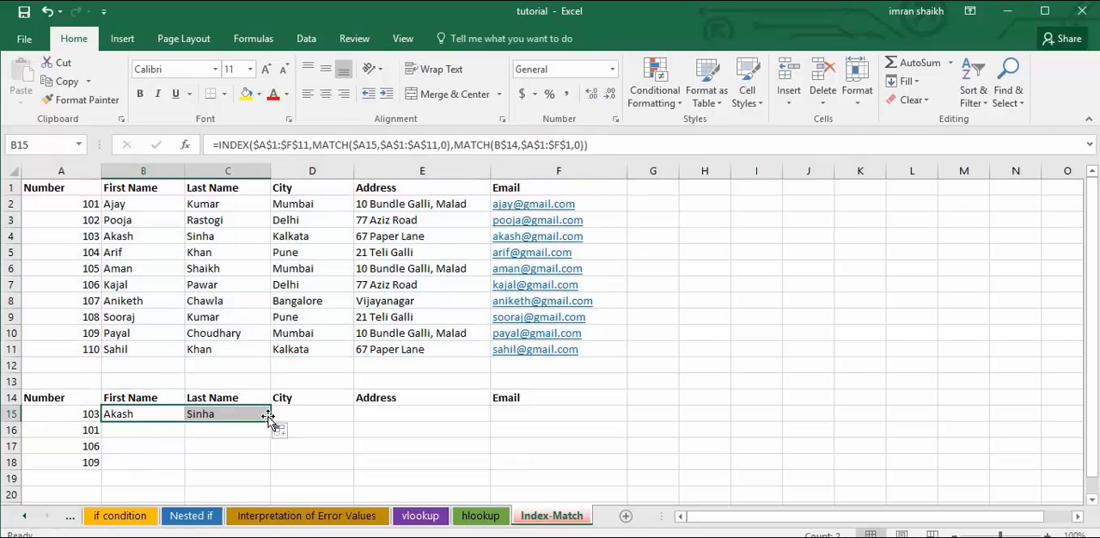
left_click(229, 415)
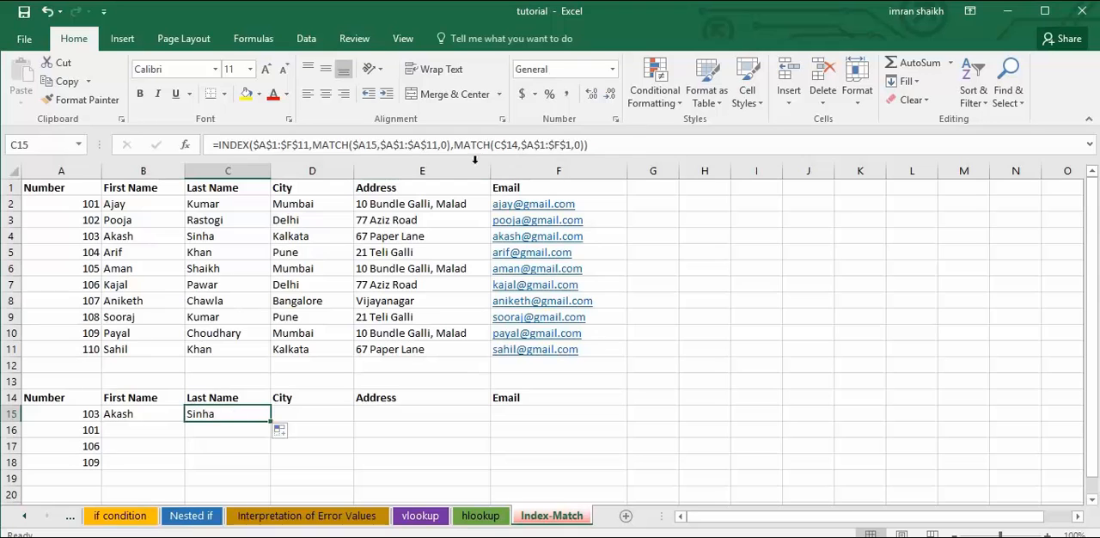
left_click(152, 421)
left_click(226, 416)
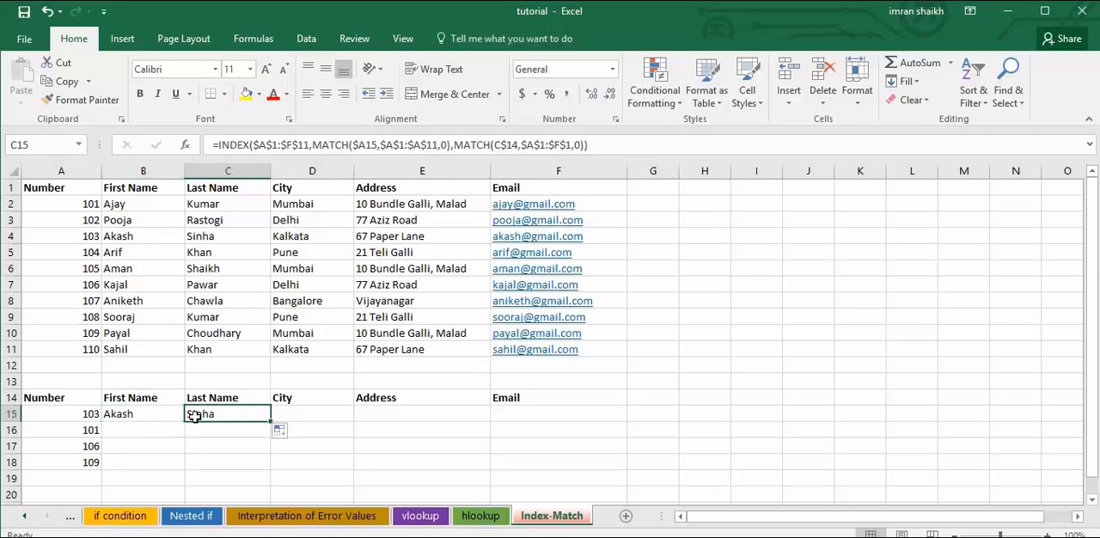
left_click(138, 416)
left_click(227, 419)
left_click_drag(271, 423, 352, 419)
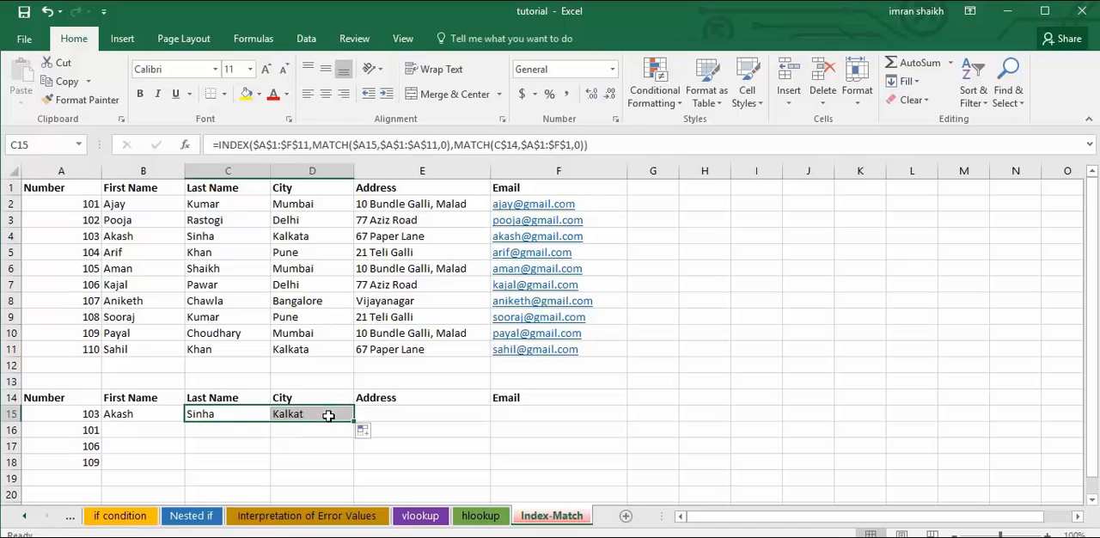
left_click(308, 416)
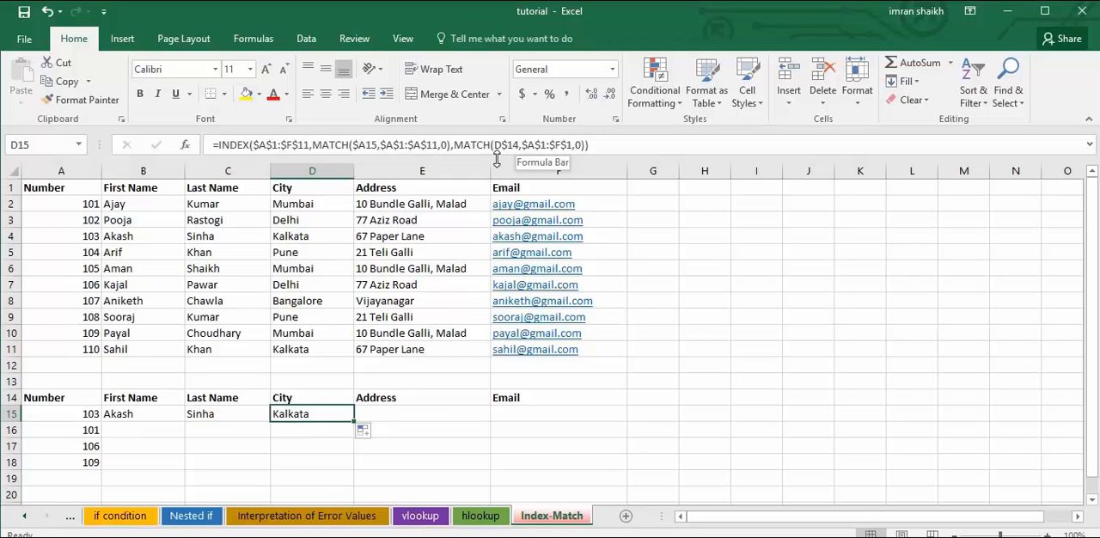
Fill the B15 formula across and down the whole lookup table, B15:F18.
left_click(156, 416)
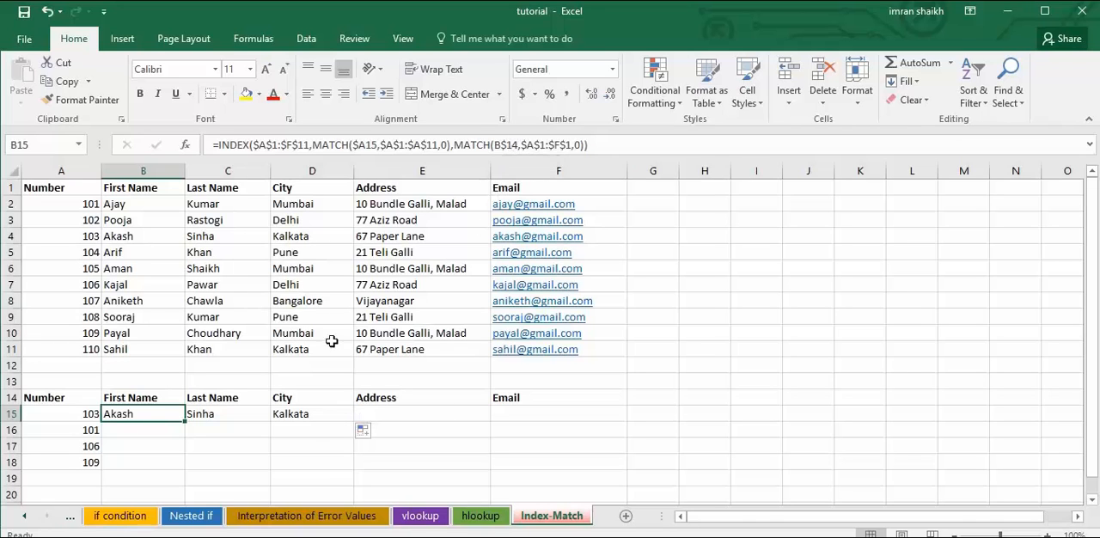
left_click_drag(186, 421, 562, 465)
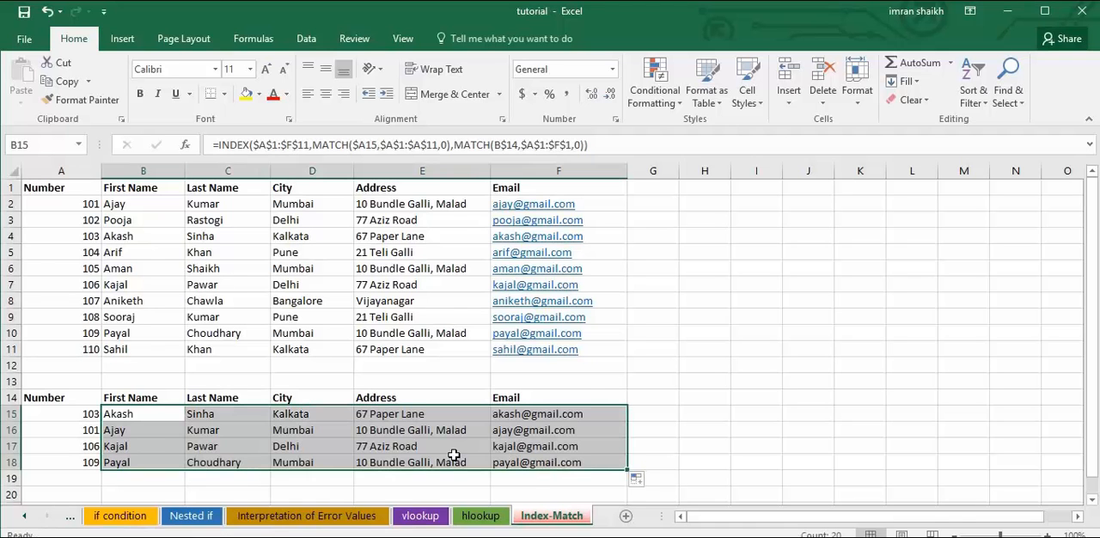
left_click(454, 456)
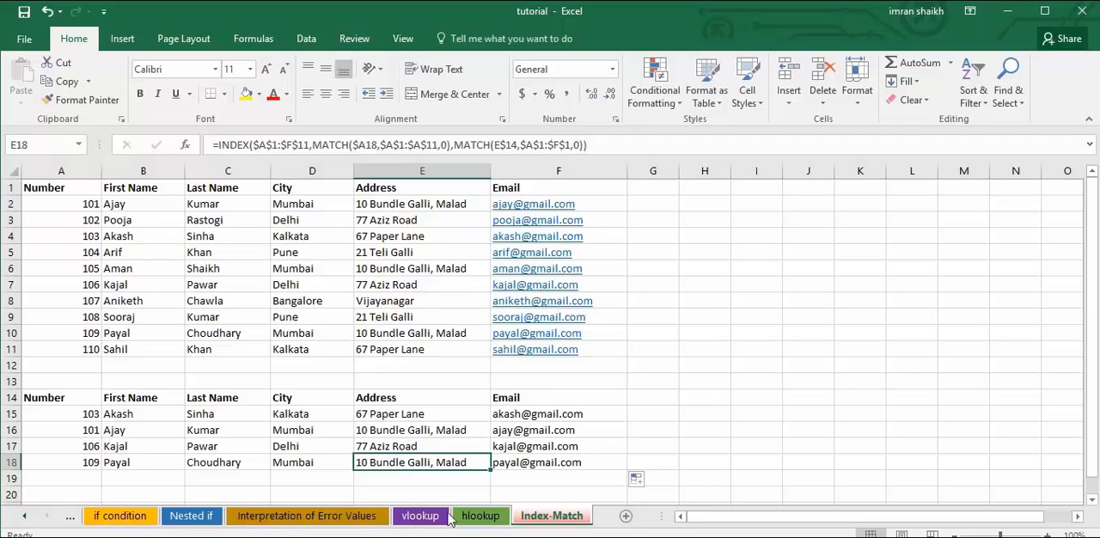
On the SUM() sheet, replace the formula in G8 with =SUM(K7,K8) to add two individual cells.
left_click(389, 429)
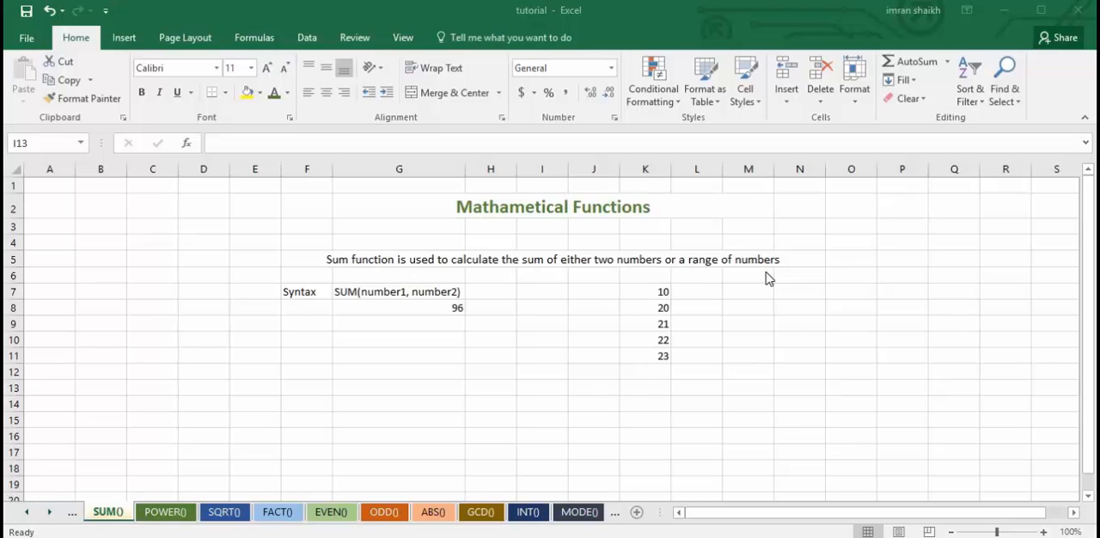
left_click(388, 307)
left_click_drag(287, 144, 218, 144)
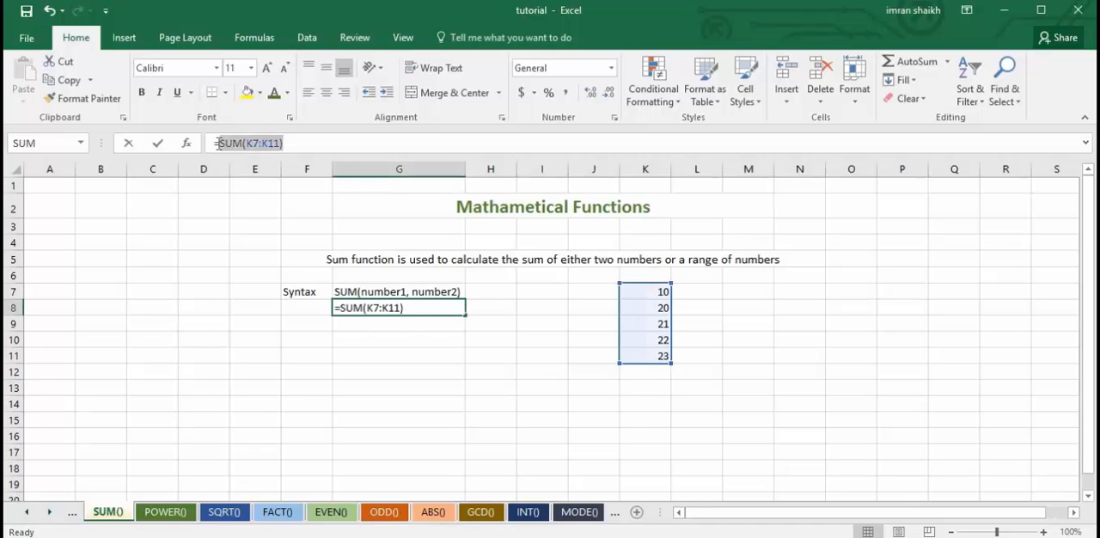
key("BackSpace")
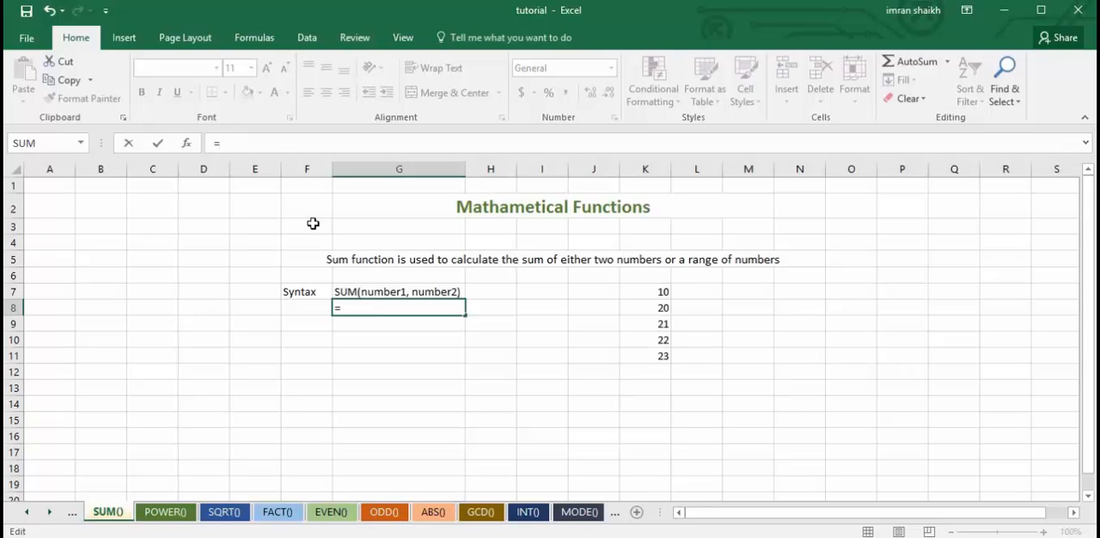
type("sum")
key("Tab")
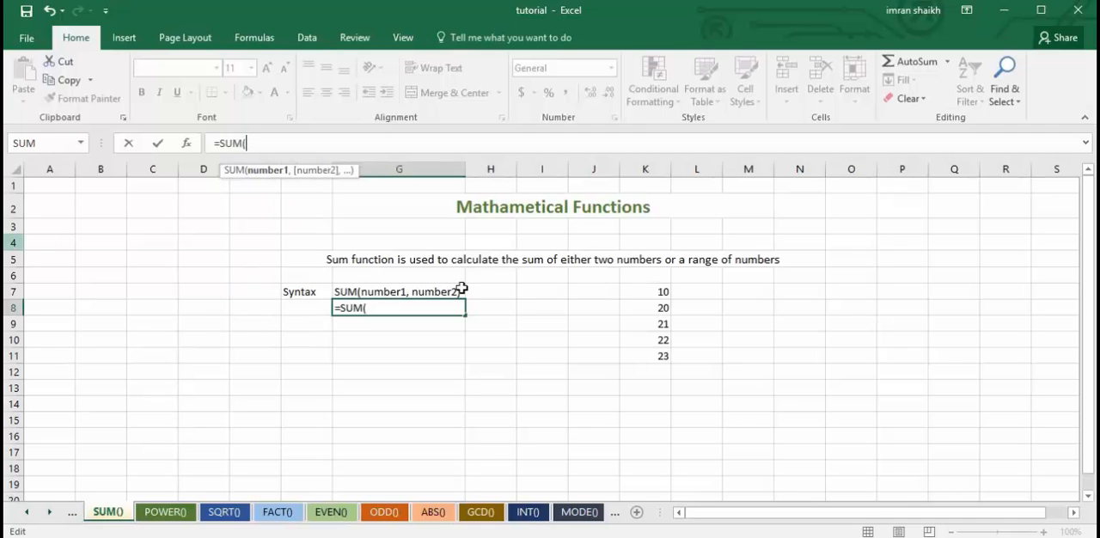
left_click(655, 292)
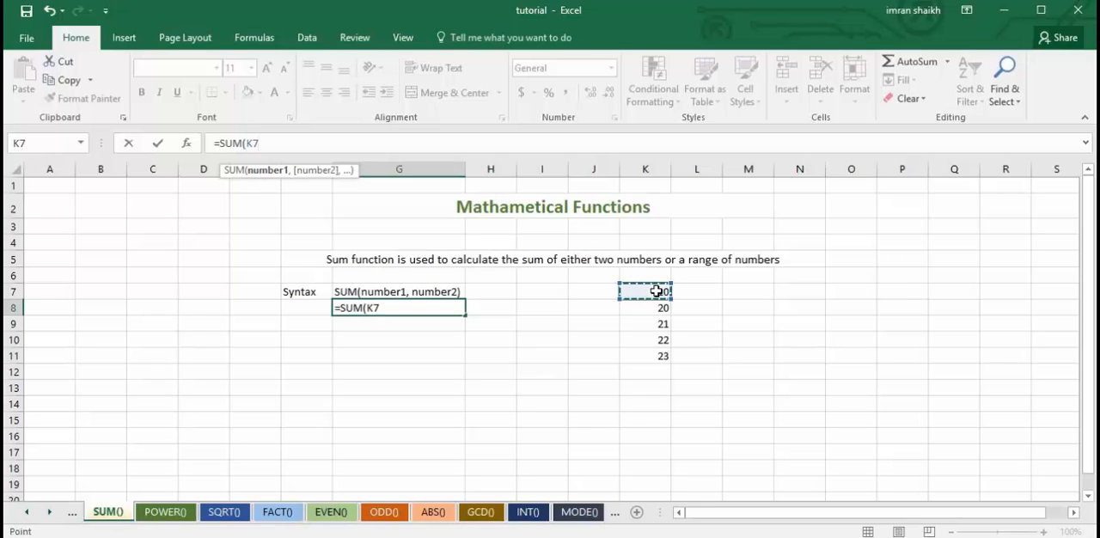
type(",")
left_click(661, 309)
type(")")
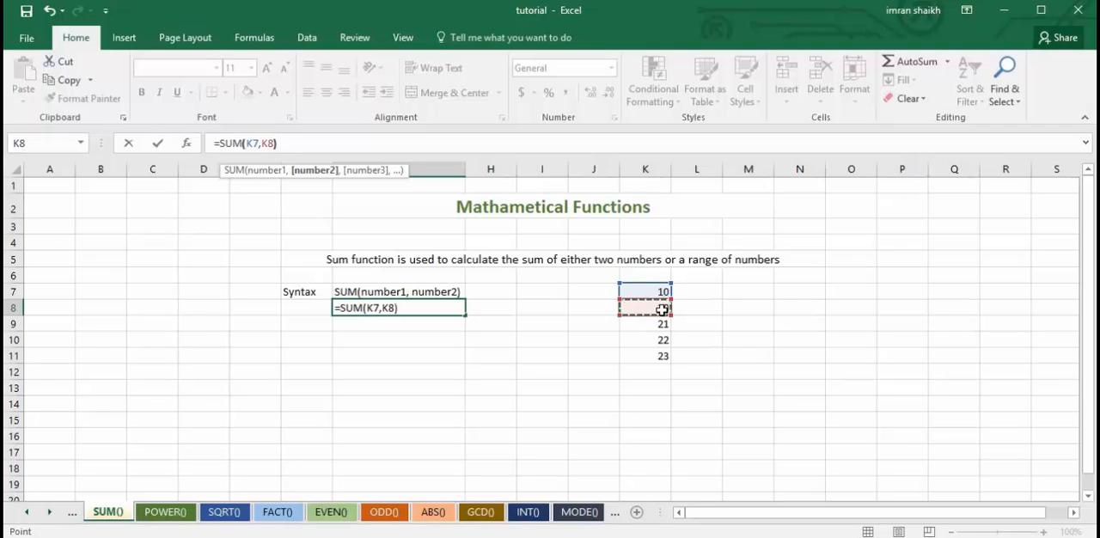
key("Return")
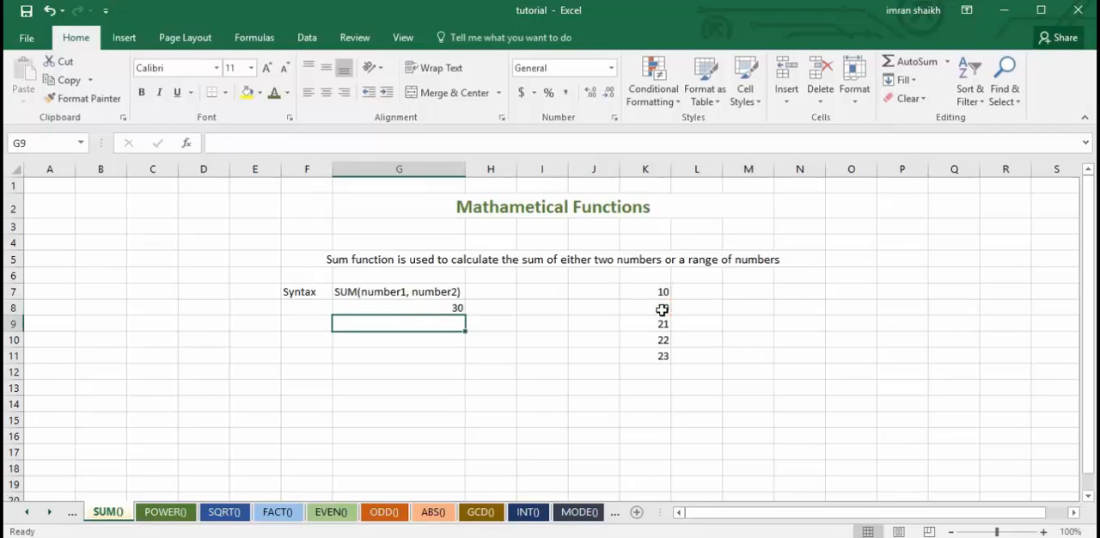
Change the formula in G8 to =SUM(K7:K11) so that it adds the whole range of numbers.
left_click(421, 304)
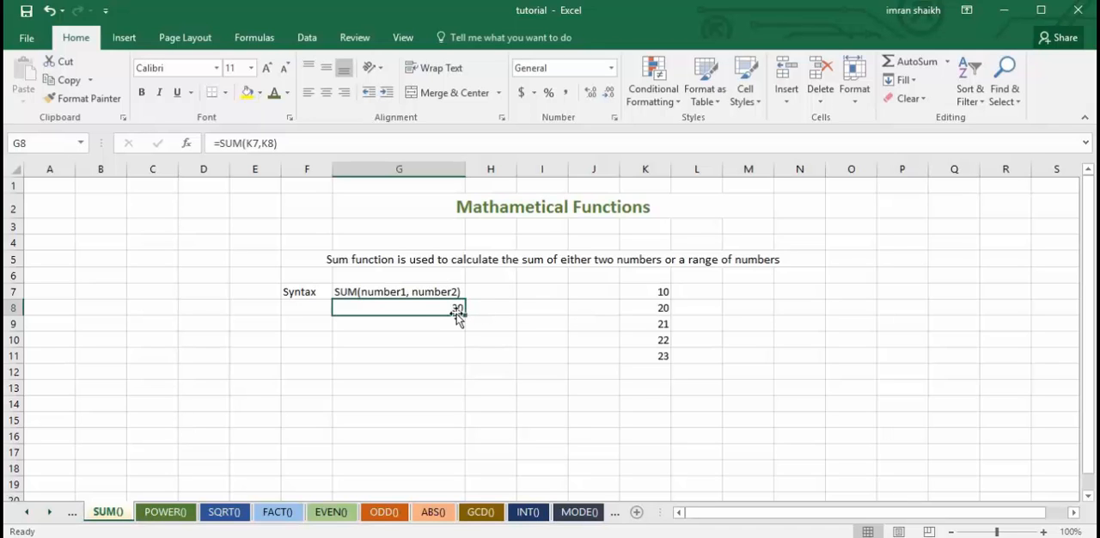
left_click_drag(247, 144, 305, 140)
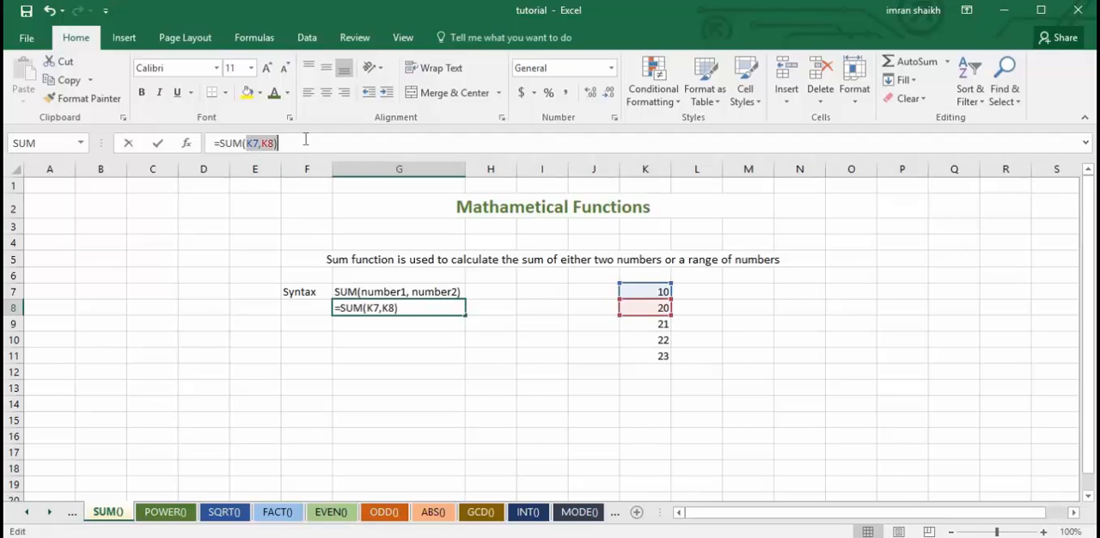
key("BackSpace")
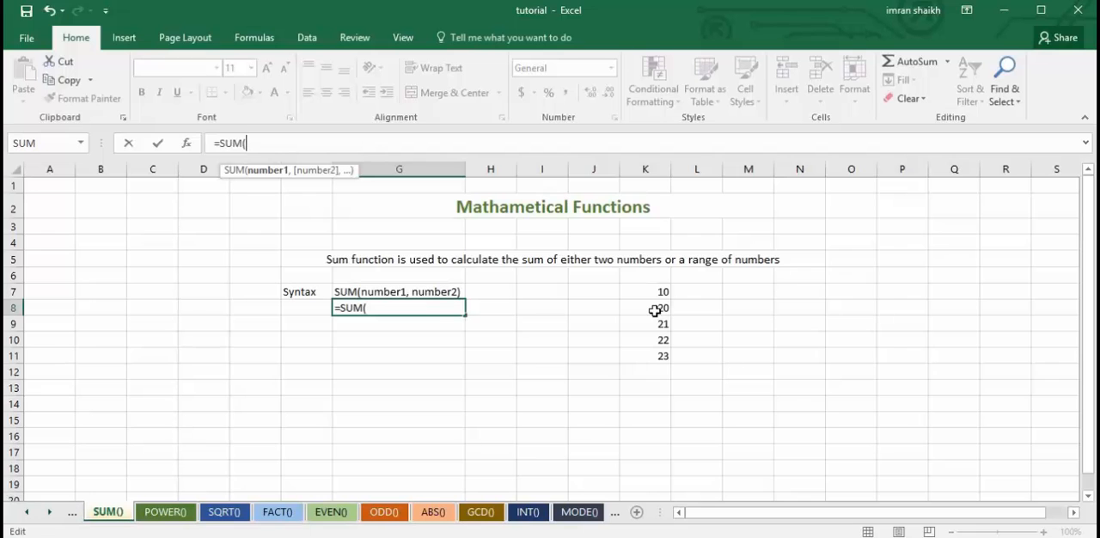
left_click_drag(651, 287, 659, 353)
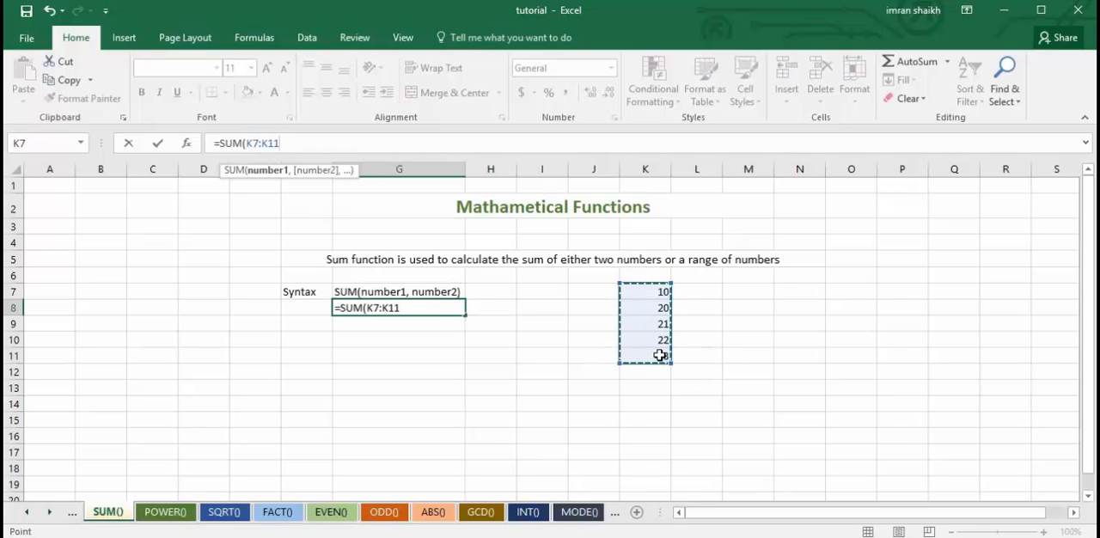
key("Return")
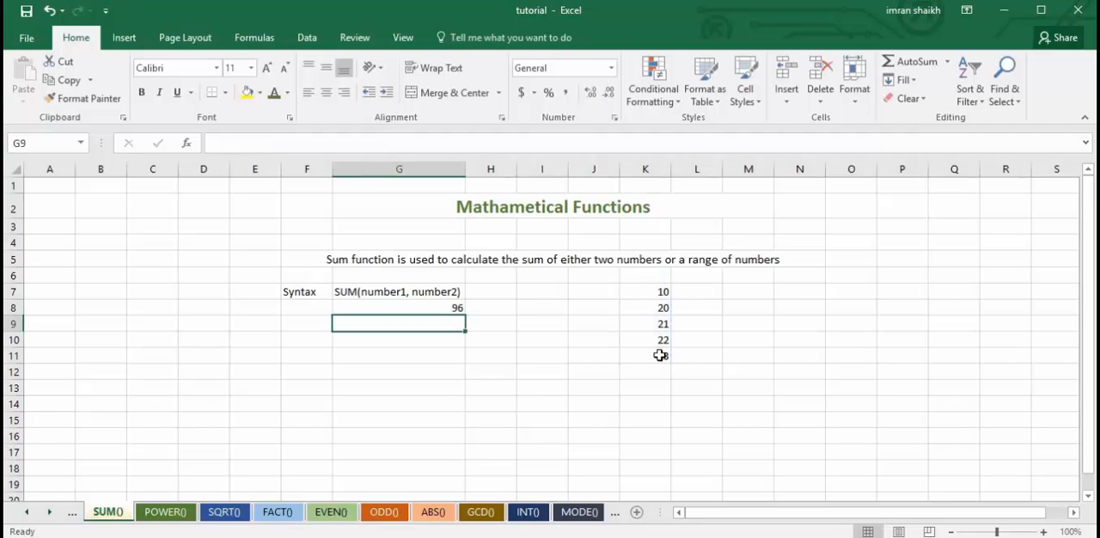
left_click(453, 306)
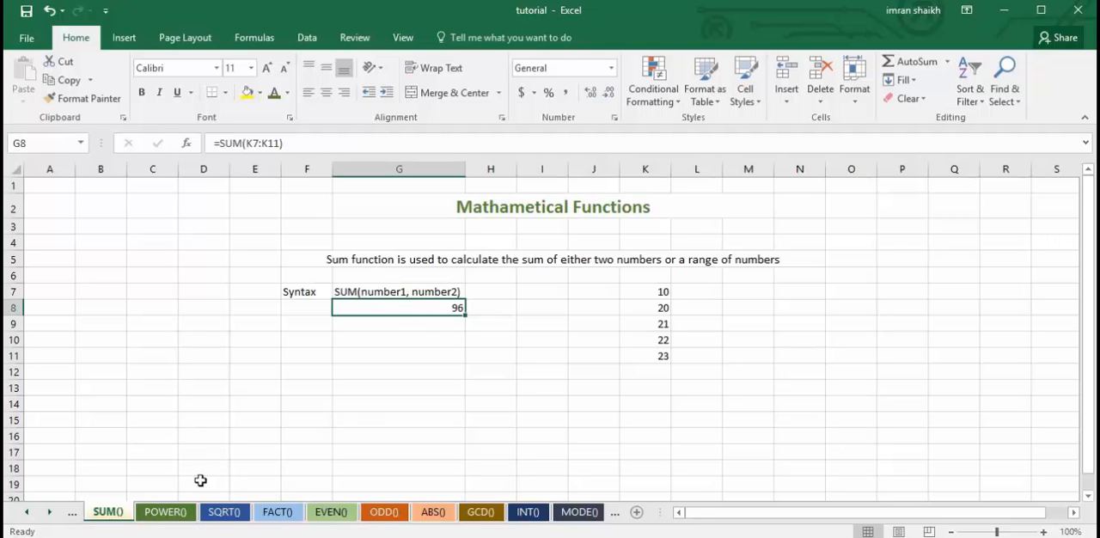
On the POWER() sheet, clear the formula in G6 and rebuild it as =POWER(K5,L5).
left_click(169, 516)
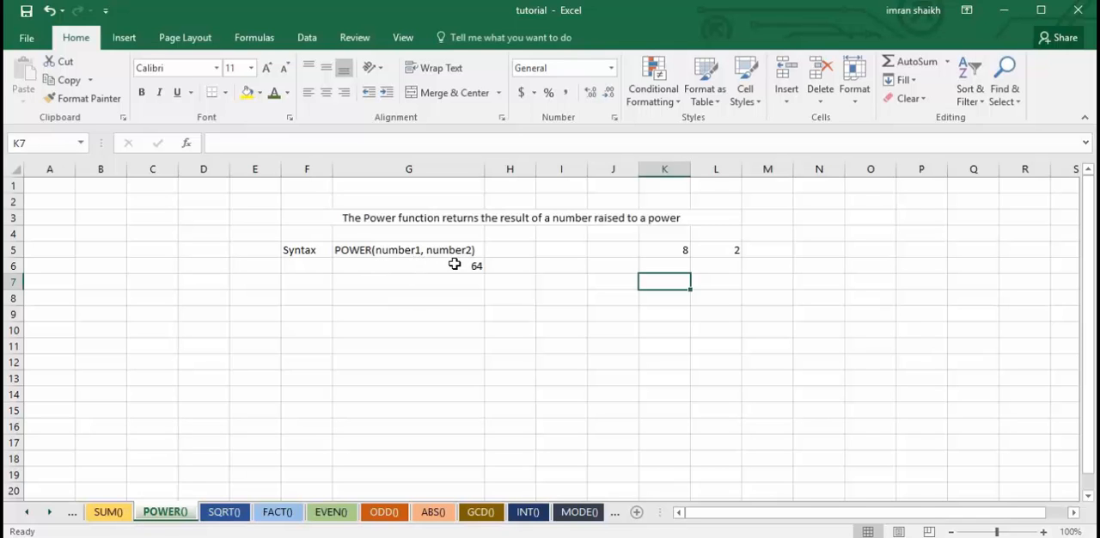
left_click(375, 270)
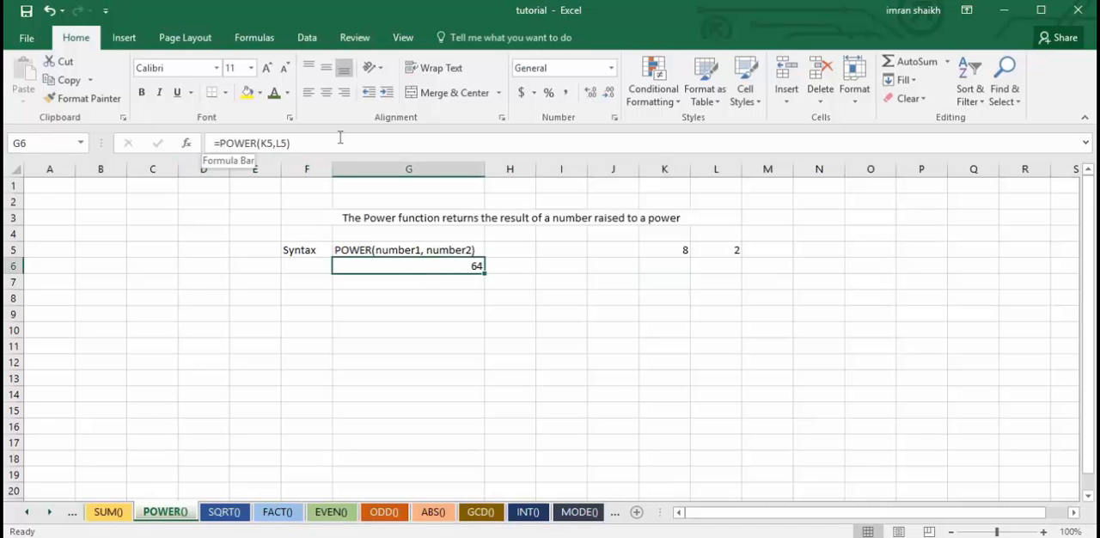
left_click(222, 145)
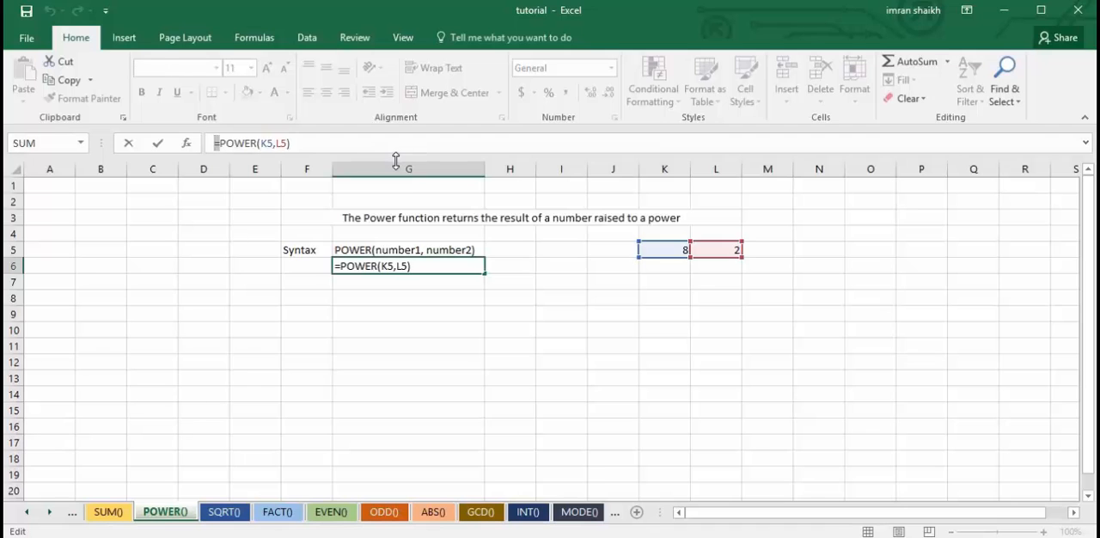
key("Delete")
key("Delete")
key("Delete")
key("Delete")
key("Delete")
key("Delete")
key("Delete")
key("Delete")
key("Delete")
key("Delete")
key("Delete")
key("Delete")
key("Delete")
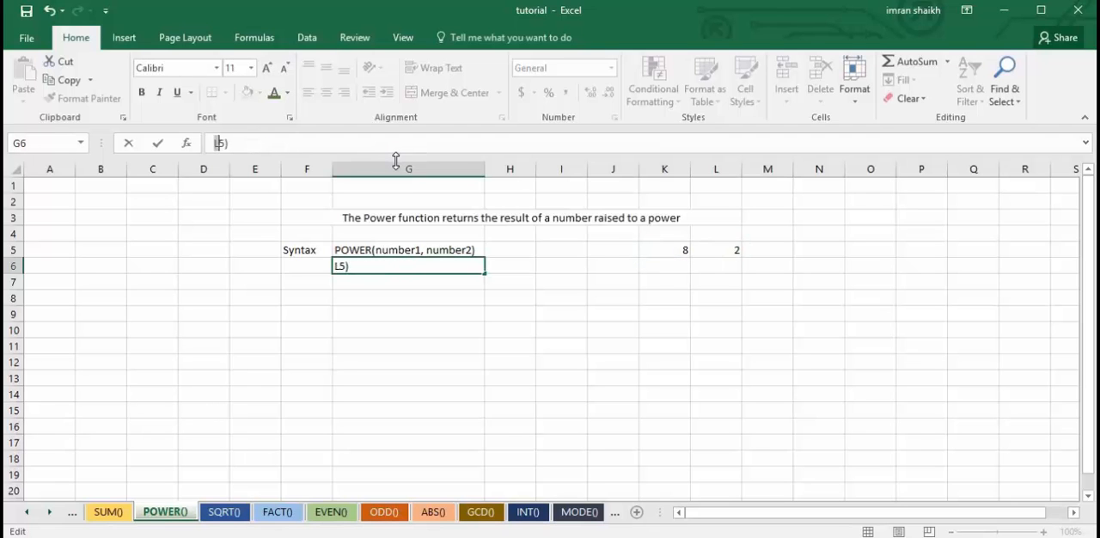
type("=")
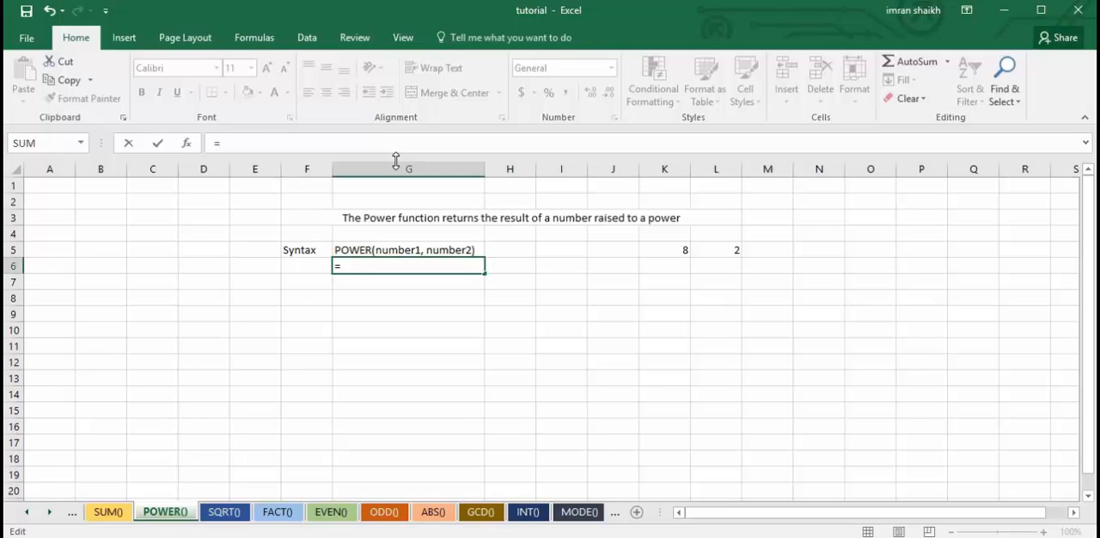
type("pow")
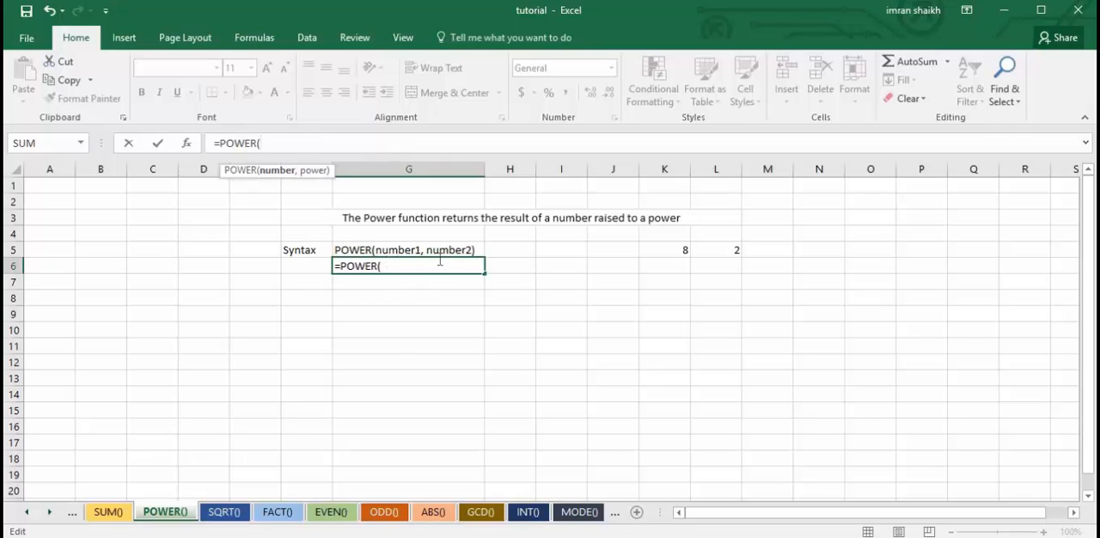
left_click(662, 251)
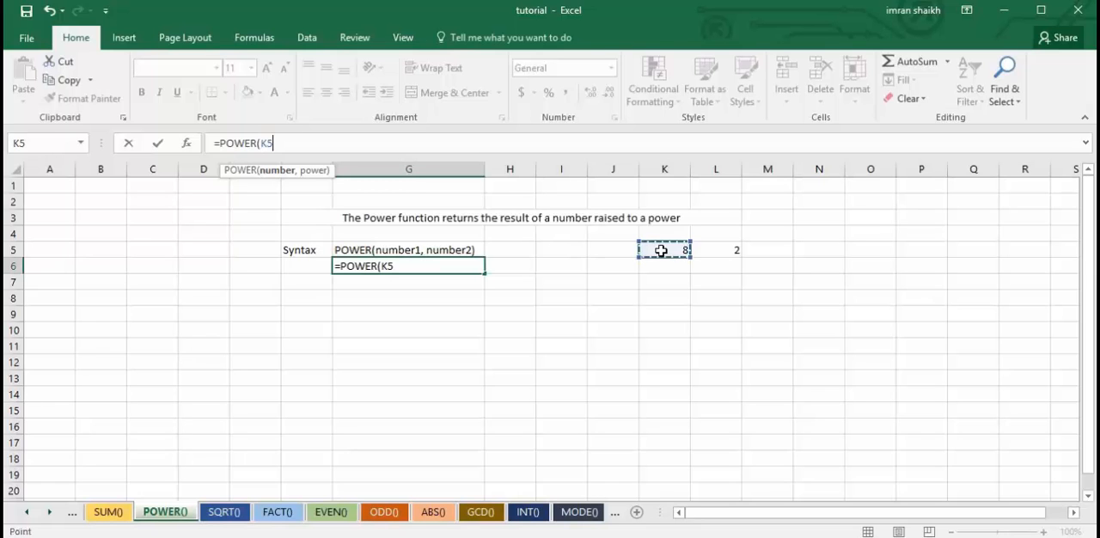
type(",")
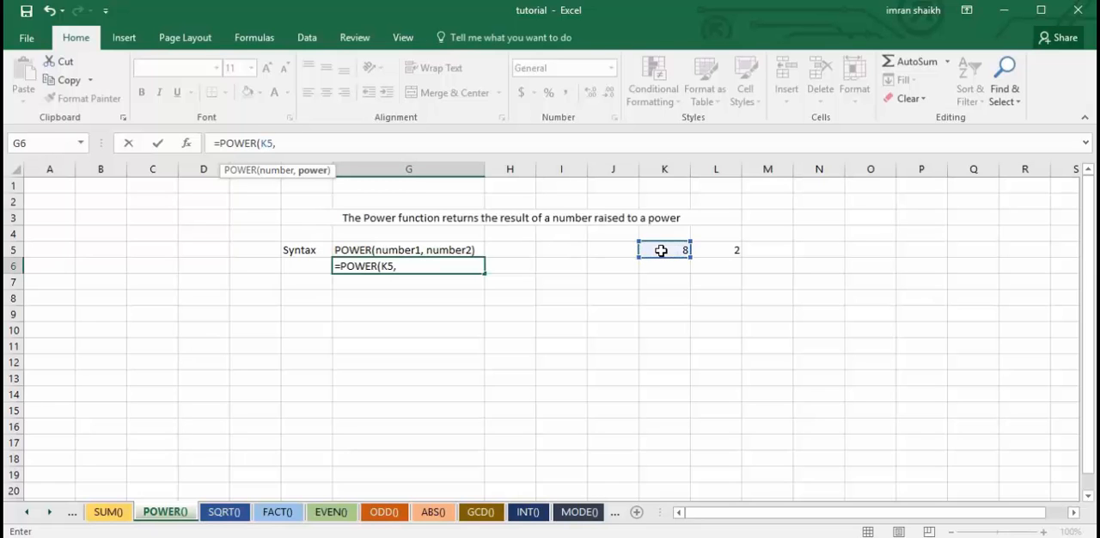
left_click(734, 250)
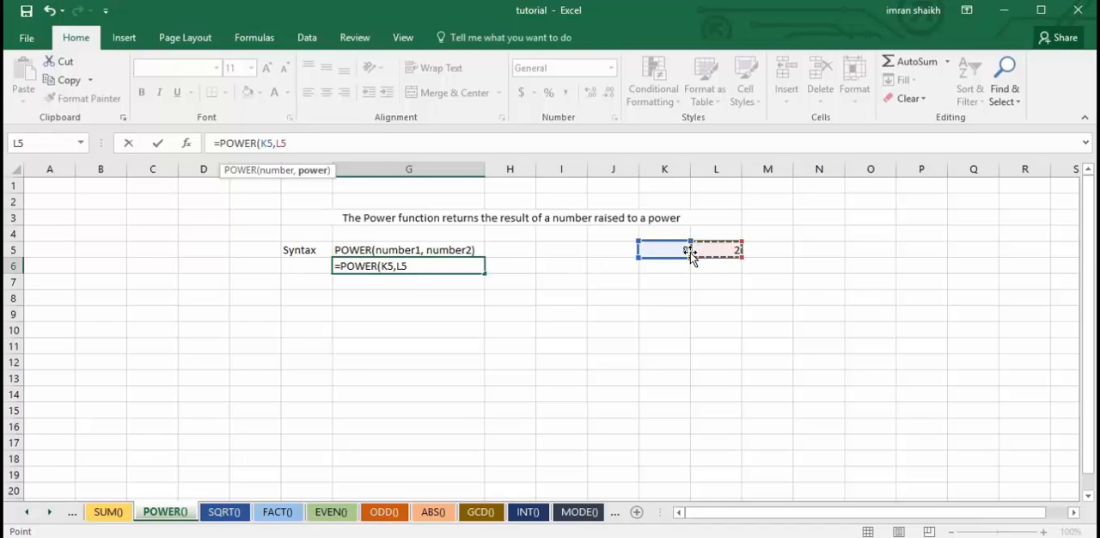
type(")")
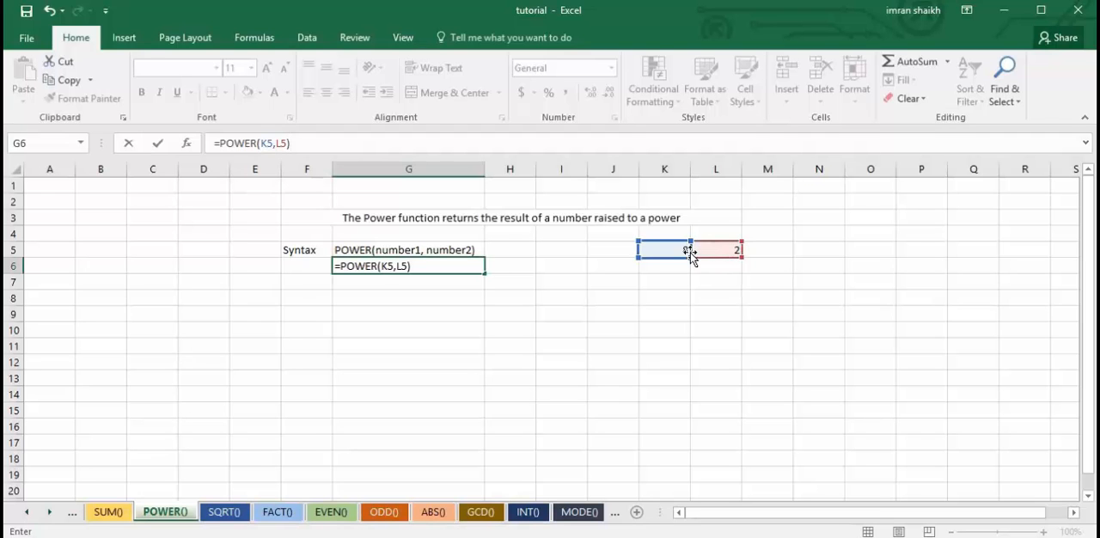
key("Return")
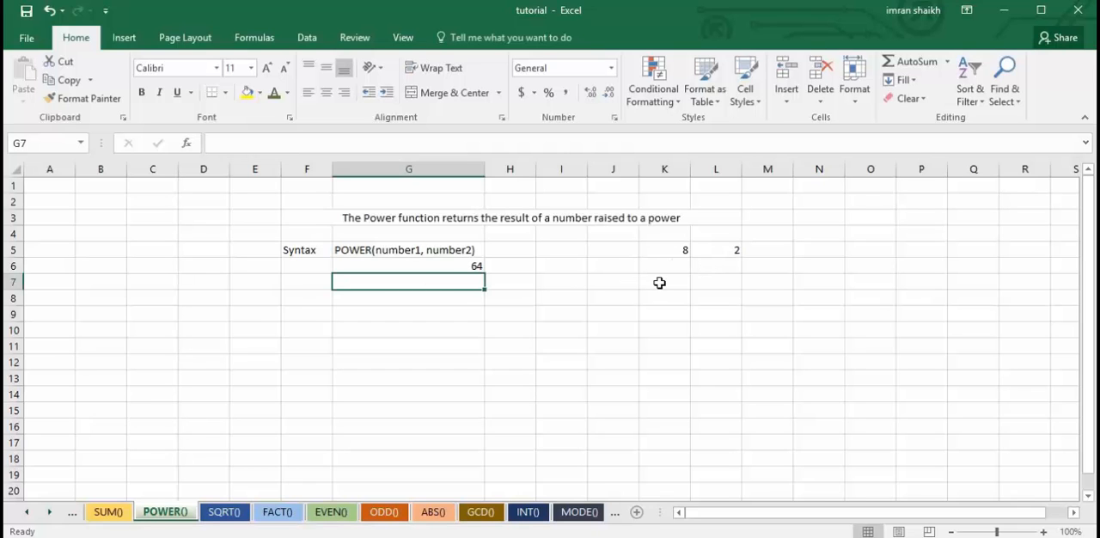
Enter 82 in K7 as an illustration of 8 raised to the power 2, and clear the cell again.
left_click(674, 286)
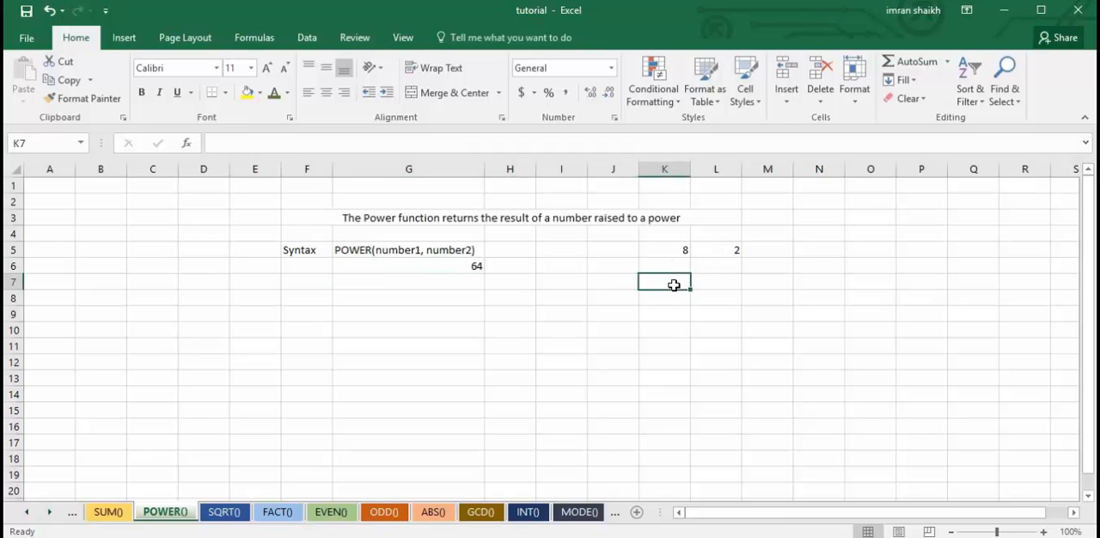
type("8")
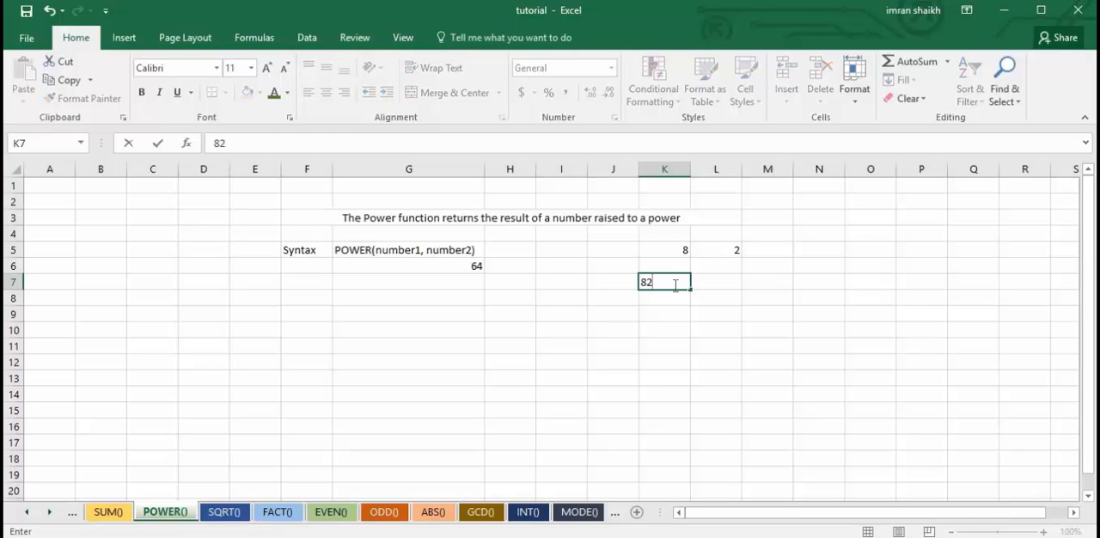
type("2")
left_click(543, 359)
left_click(659, 285)
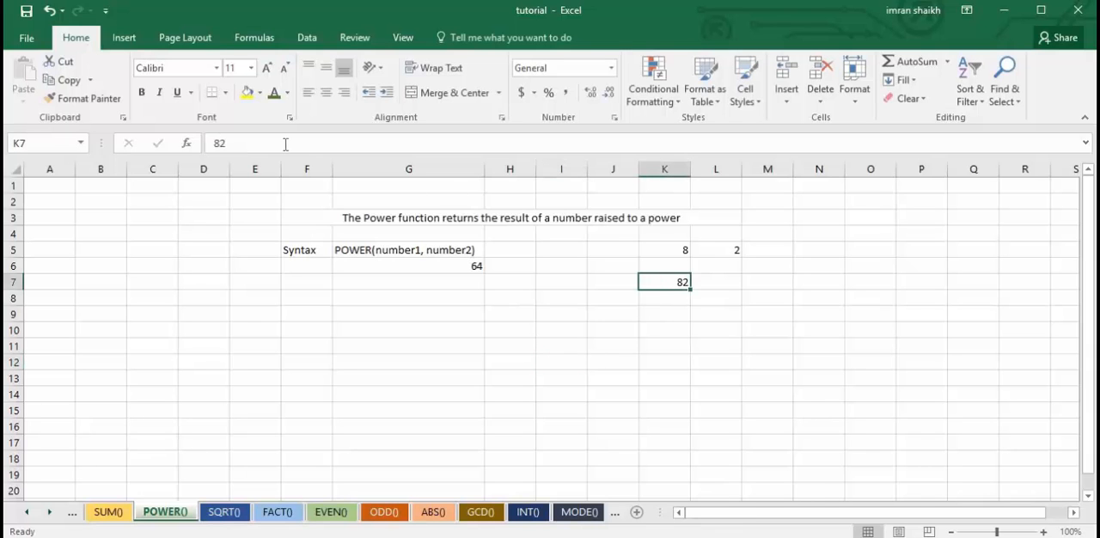
left_click(230, 143)
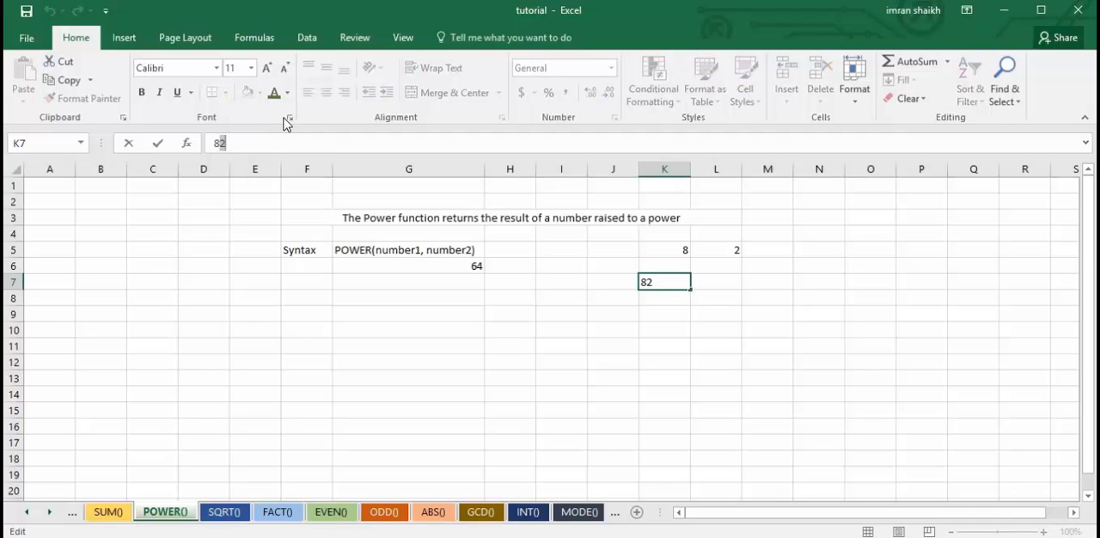
left_click(684, 282)
left_click(679, 311)
left_click(649, 281)
key("Delete")
left_click(539, 289)
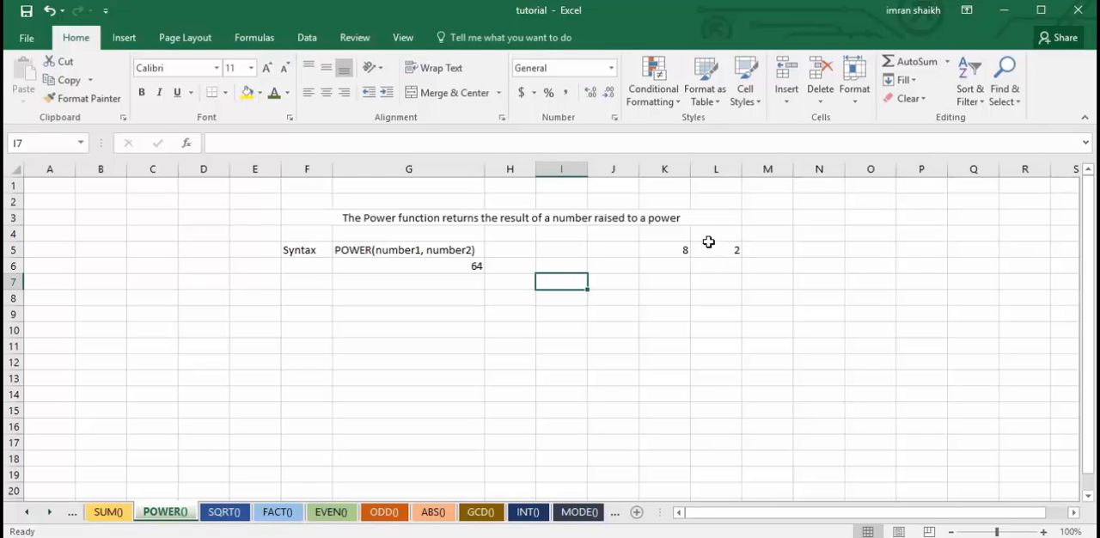
Set the base number in K5 to 4 and compare it with the exponent in L5.
left_click(470, 266)
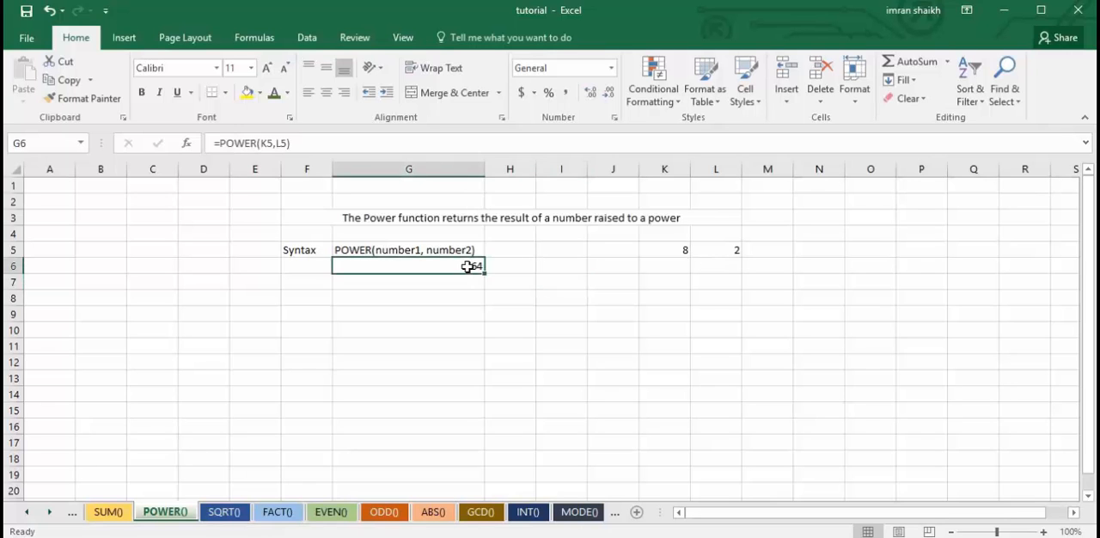
left_click(726, 251)
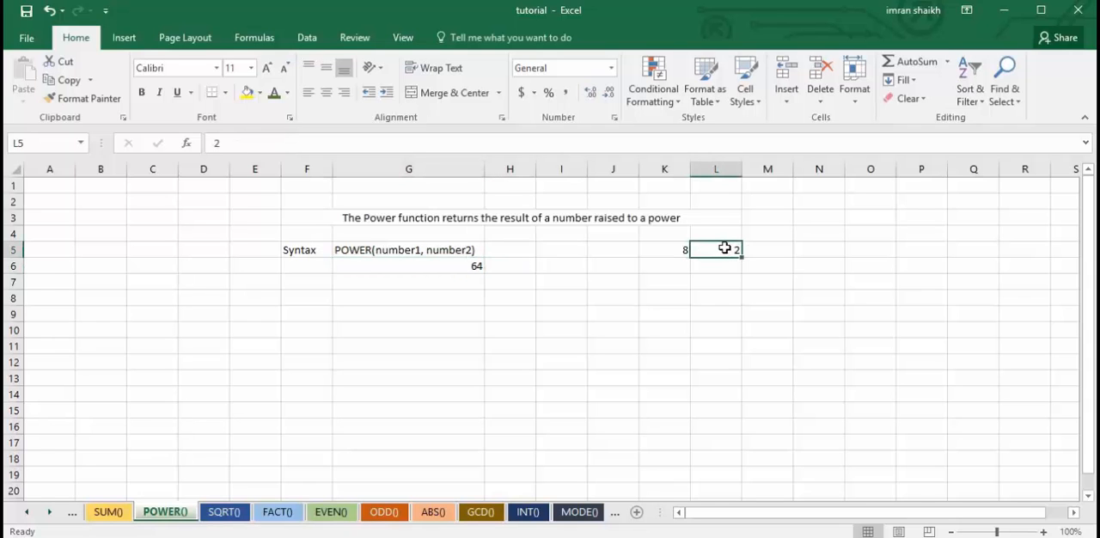
left_click(675, 251)
type("4")
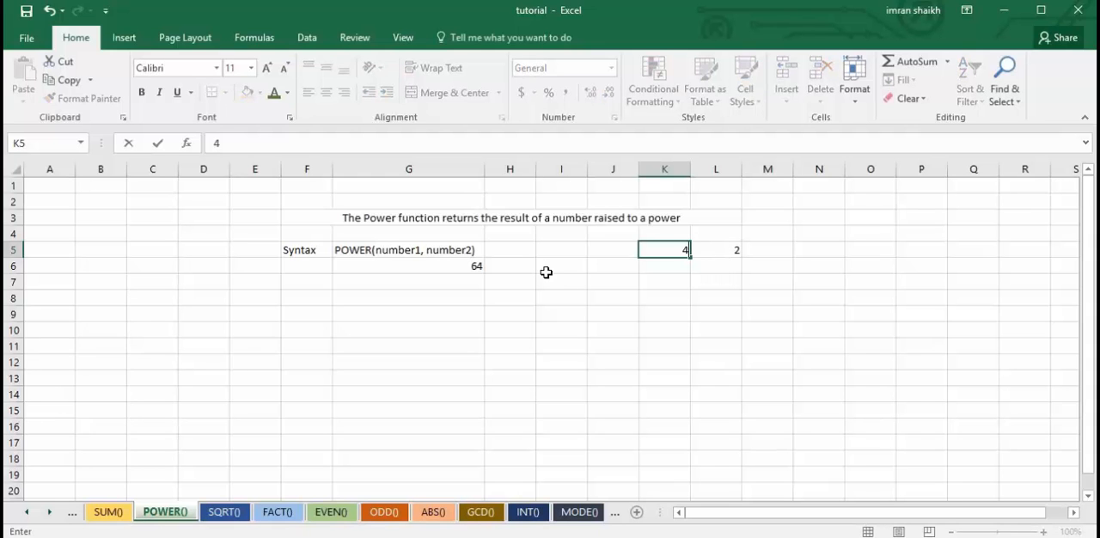
key("Return")
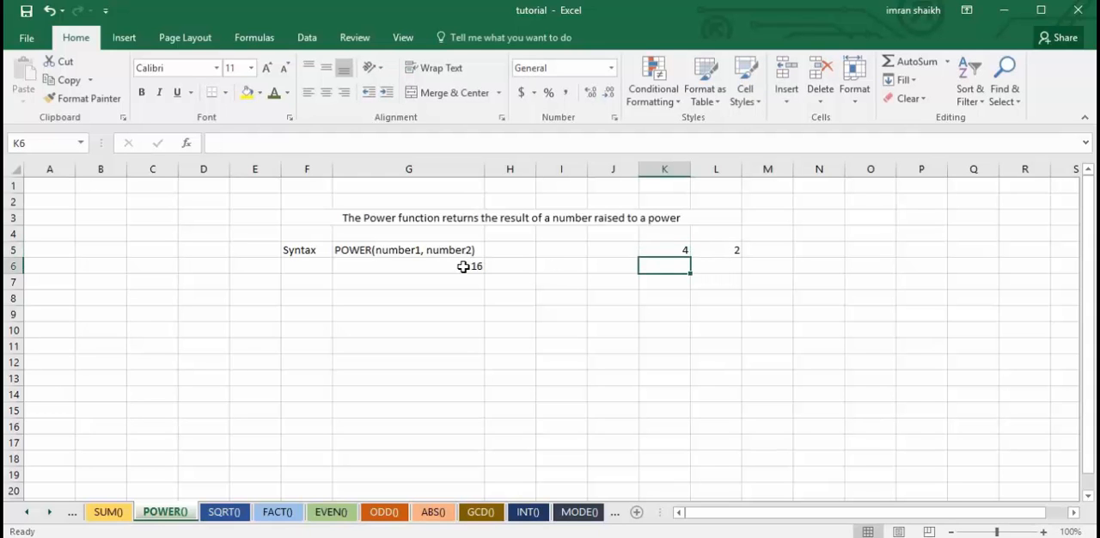
left_click(714, 249)
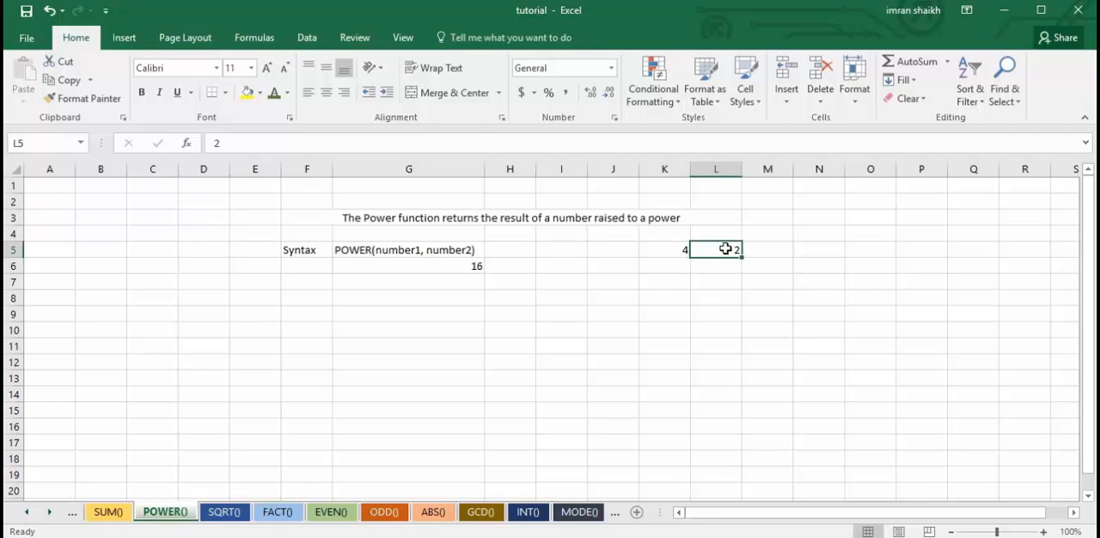
left_click(682, 251)
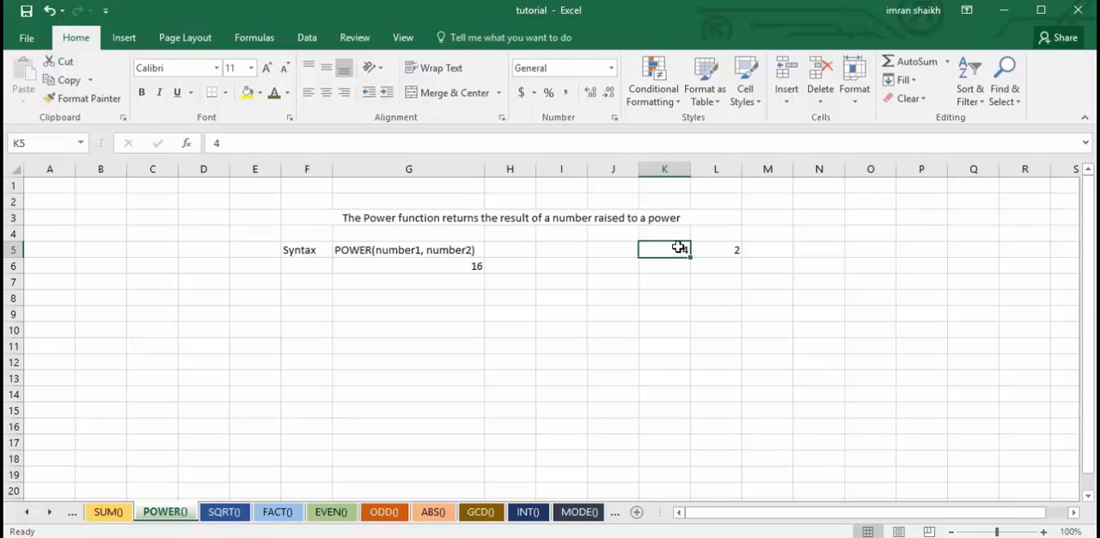
Set the base number in K5 on the POWER() sheet to 9.
type("9")
key("Return")
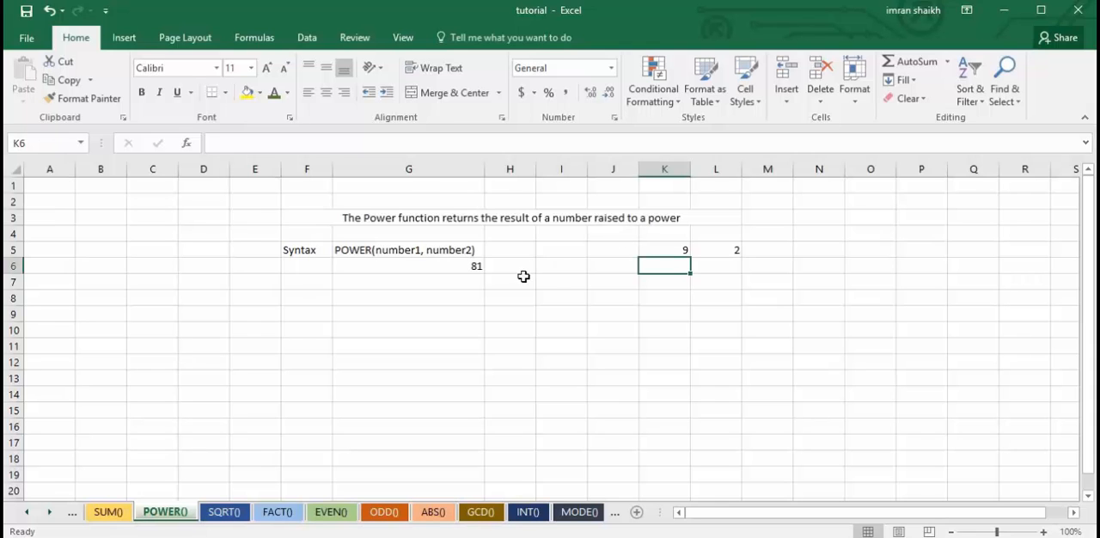
On the SQRT() sheet, clear the formula in G6 and rebuild it as =SQRT(K5).
left_click(230, 512)
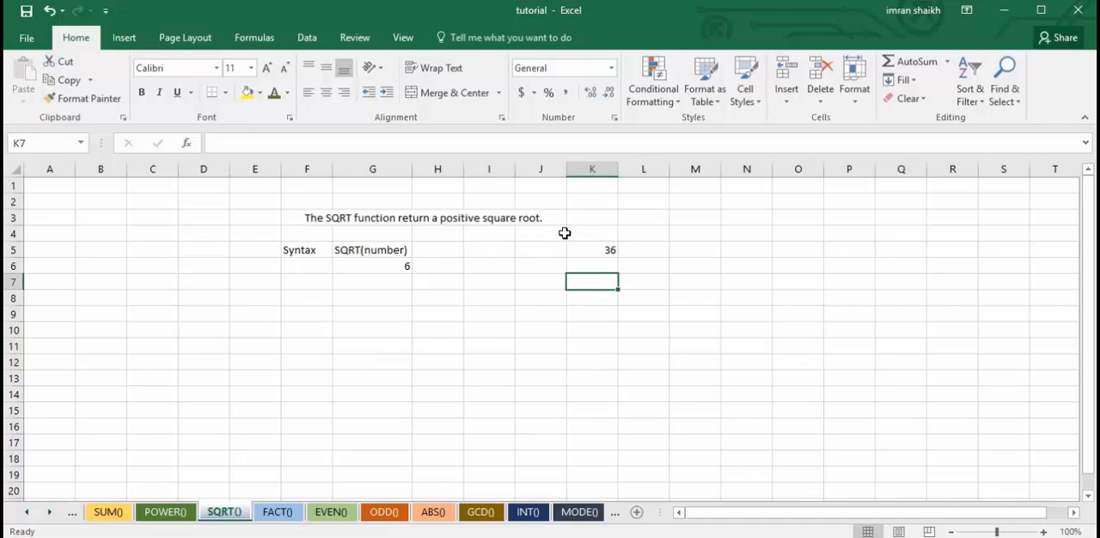
left_click(383, 269)
left_click_drag(220, 144, 386, 144)
key("BackSpace")
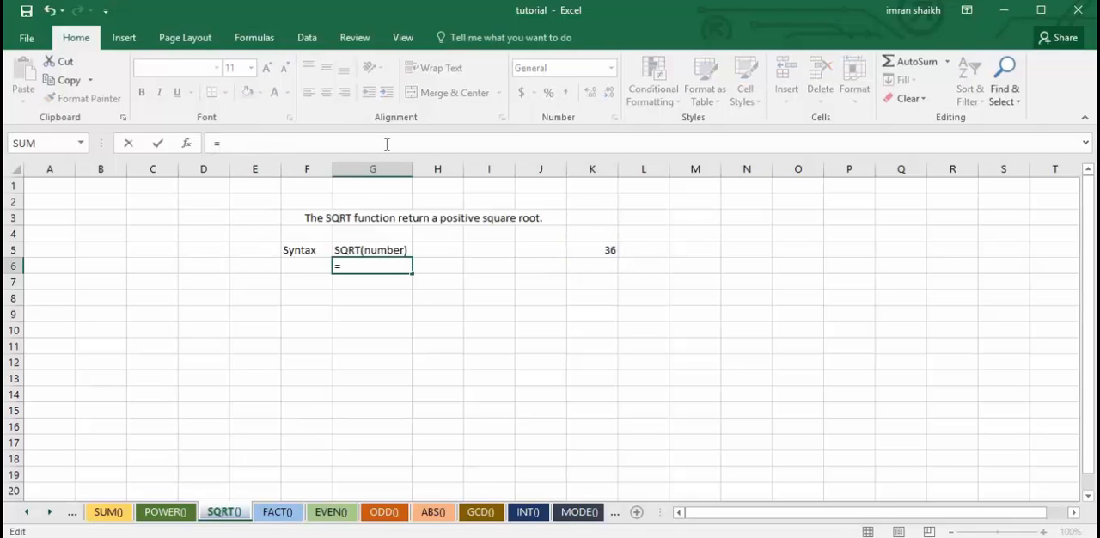
type("SQ")
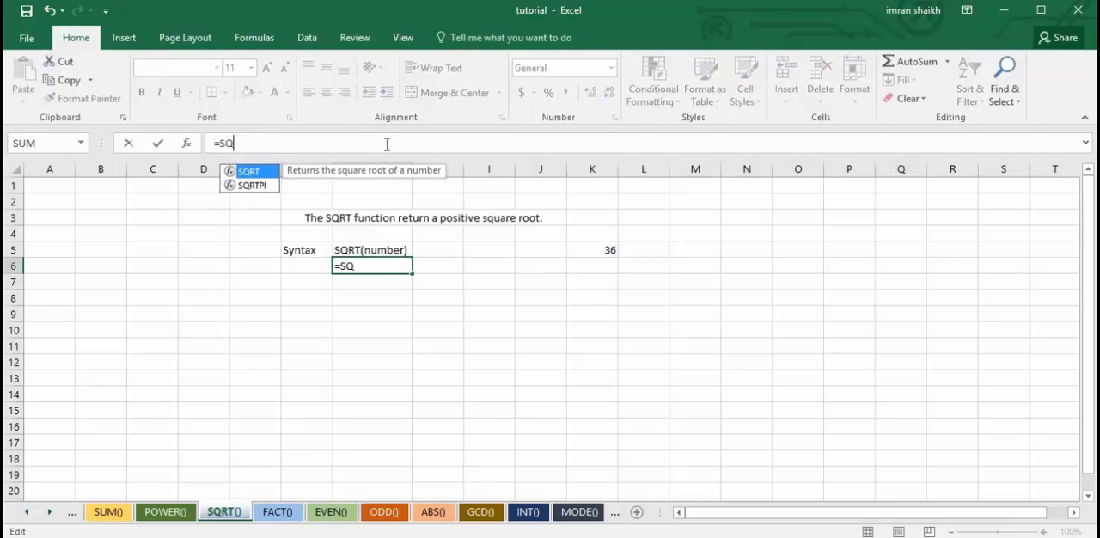
key("Tab")
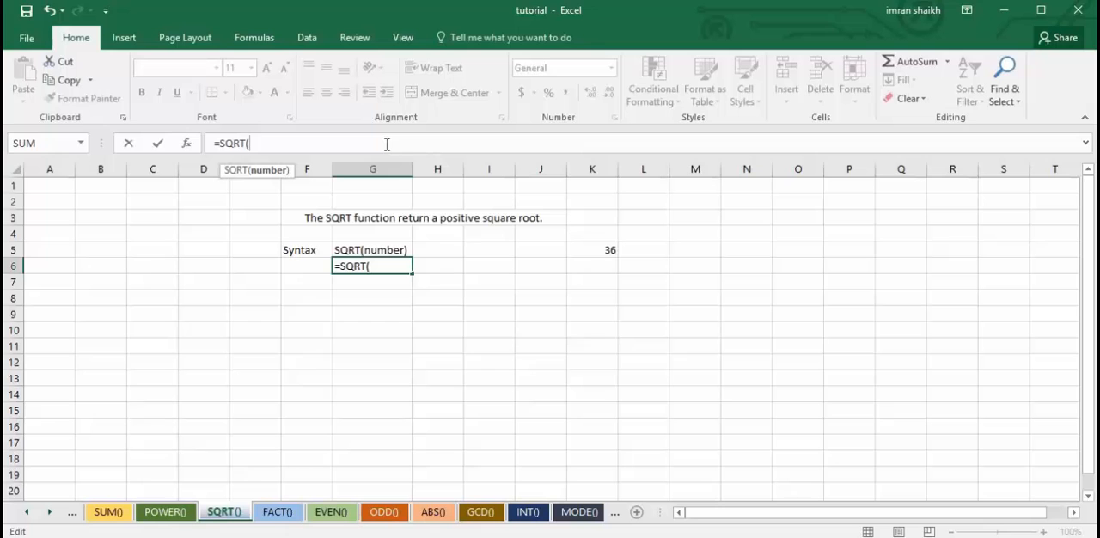
left_click(606, 250)
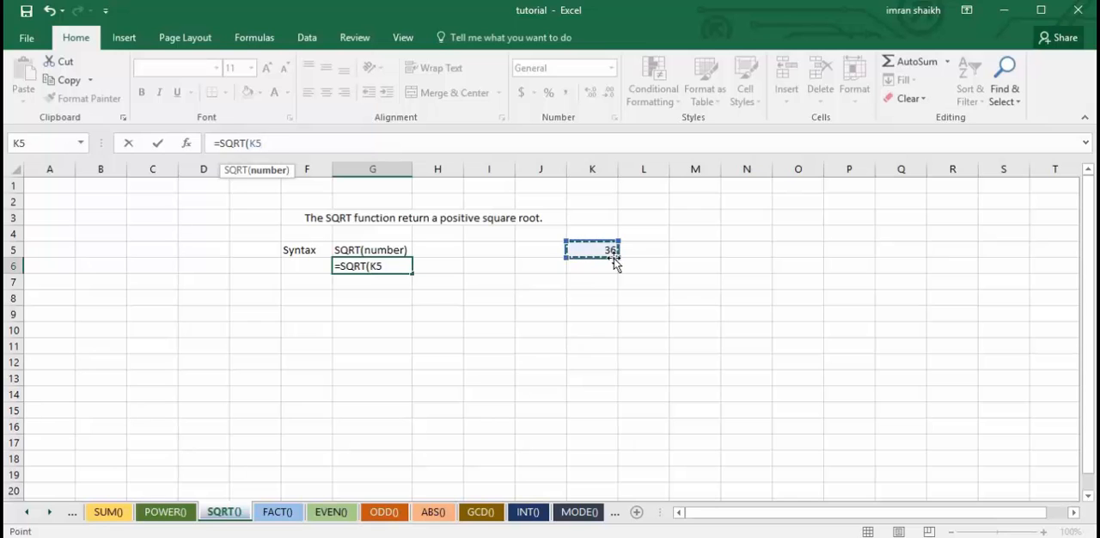
type(")")
key("Return")
left_click(379, 266)
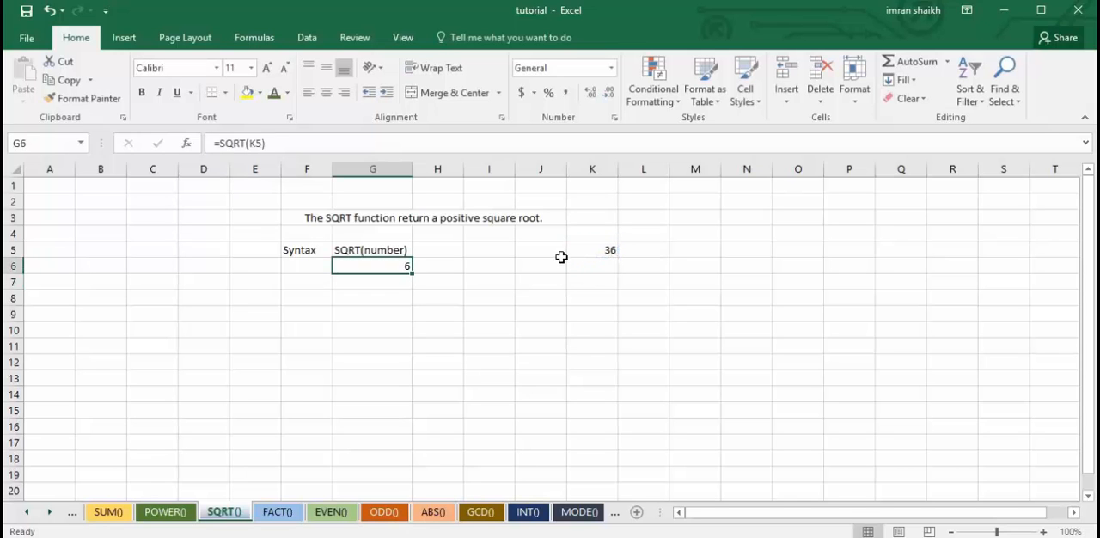
Set the number in K5 to 81 and check the square root in G6.
left_click(606, 251)
type("81")
key("Return")
left_click(395, 267)
On the FACT() sheet, correct "isequal" to "is equal" in the description in row 3.
left_click(277, 513)
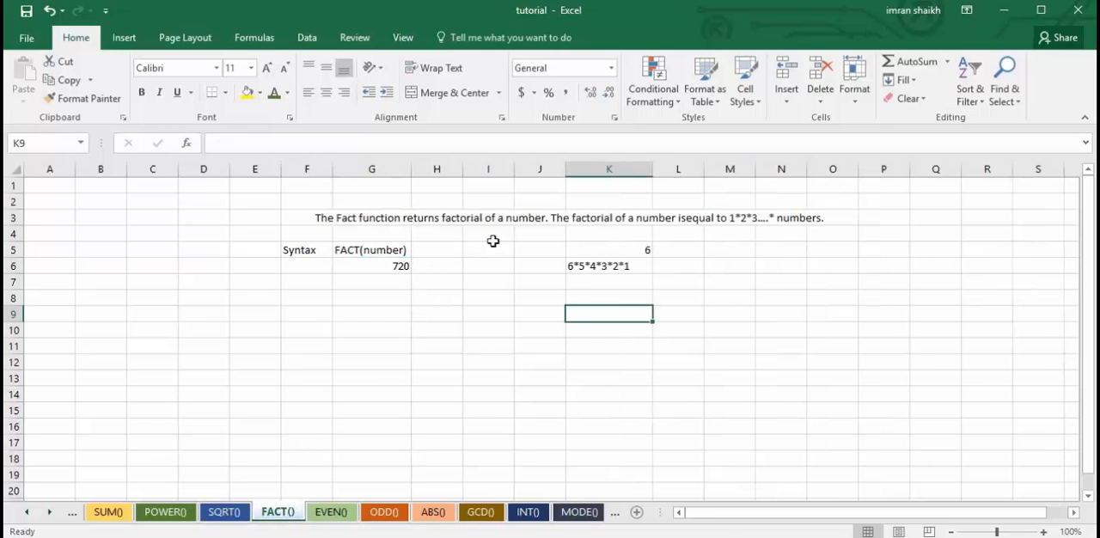
left_click(693, 219)
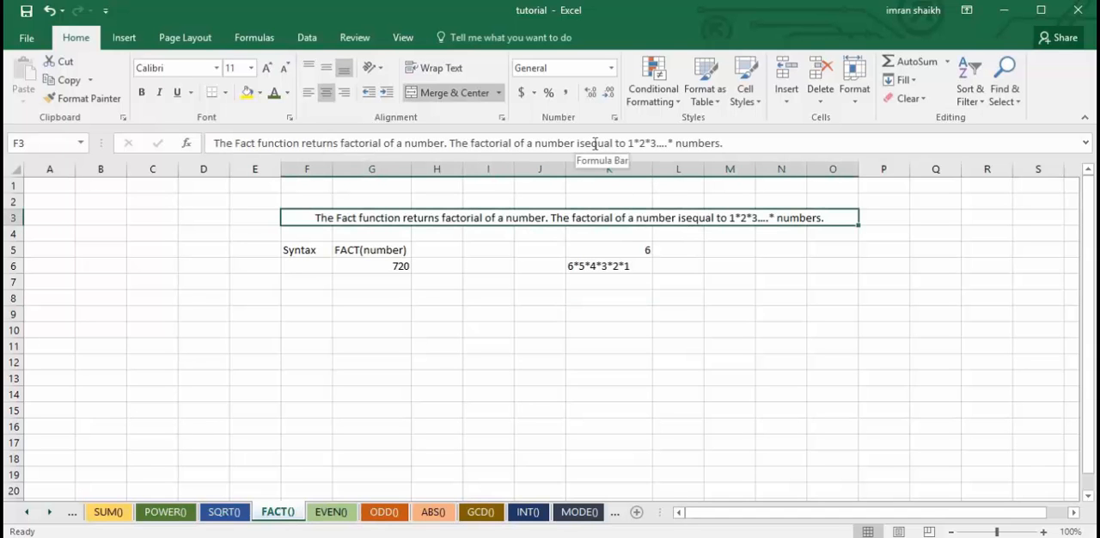
left_click(586, 144)
left_click(678, 282)
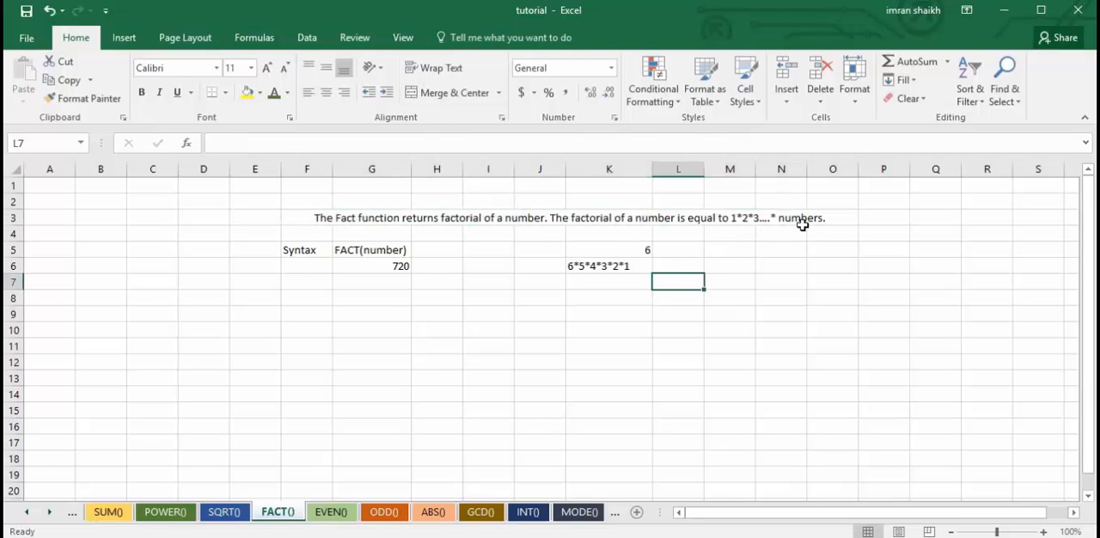
Review the number in K5 and its expansion in K6, and enter the factorial pattern n(n-1) in K7.
left_click(621, 250)
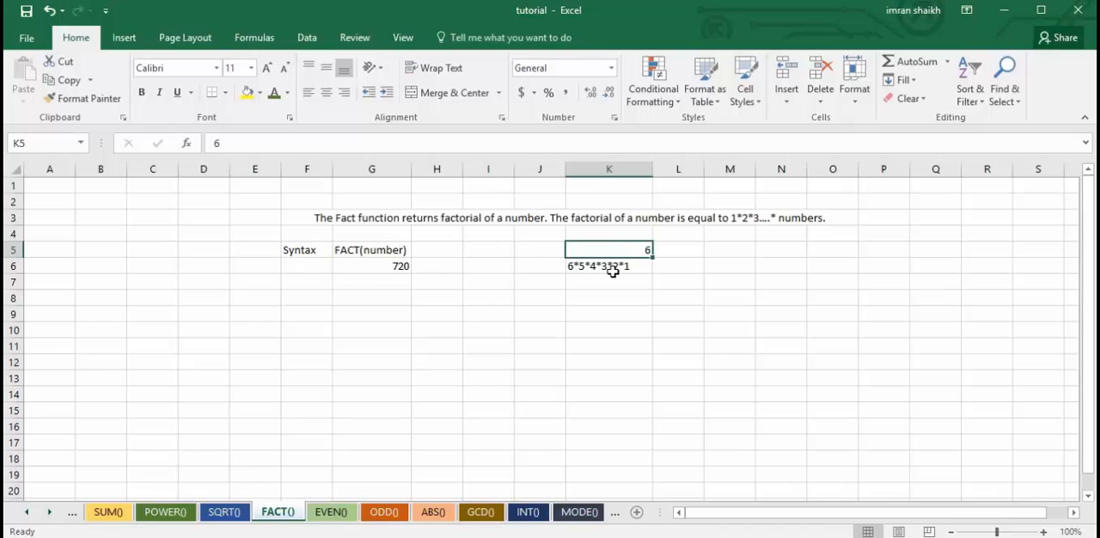
left_click(611, 269)
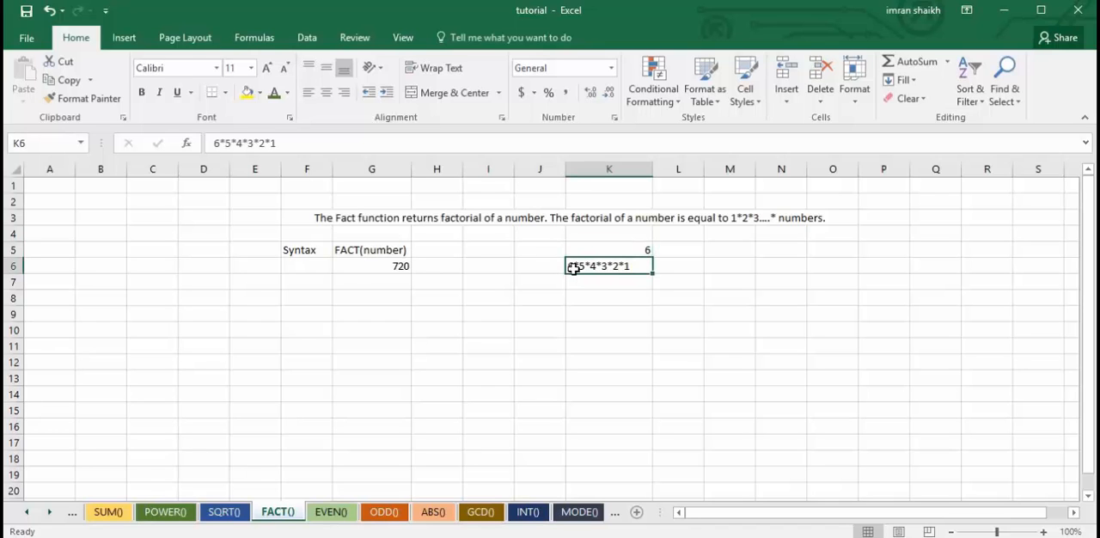
left_click(611, 284)
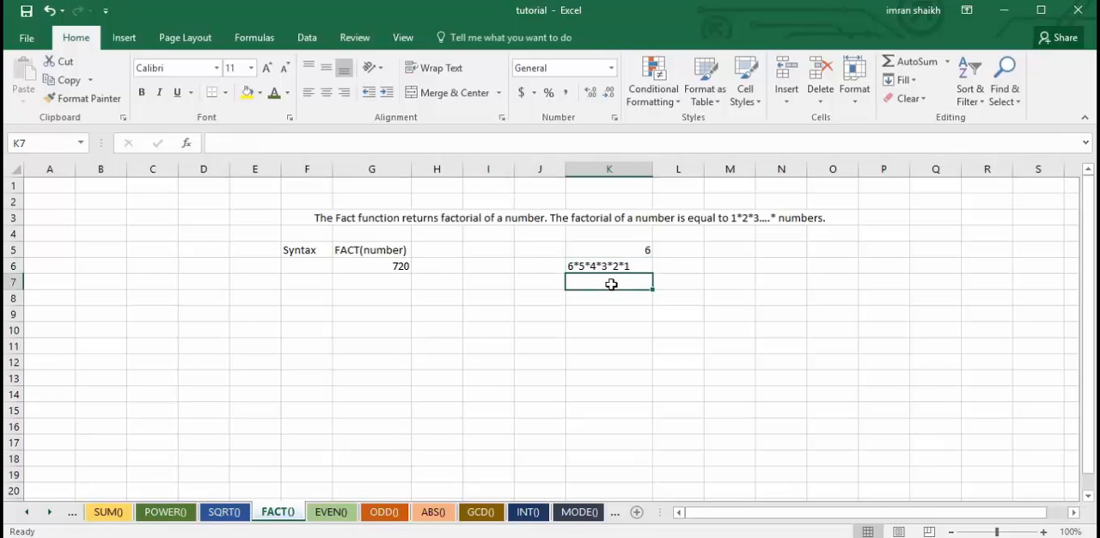
type("n")
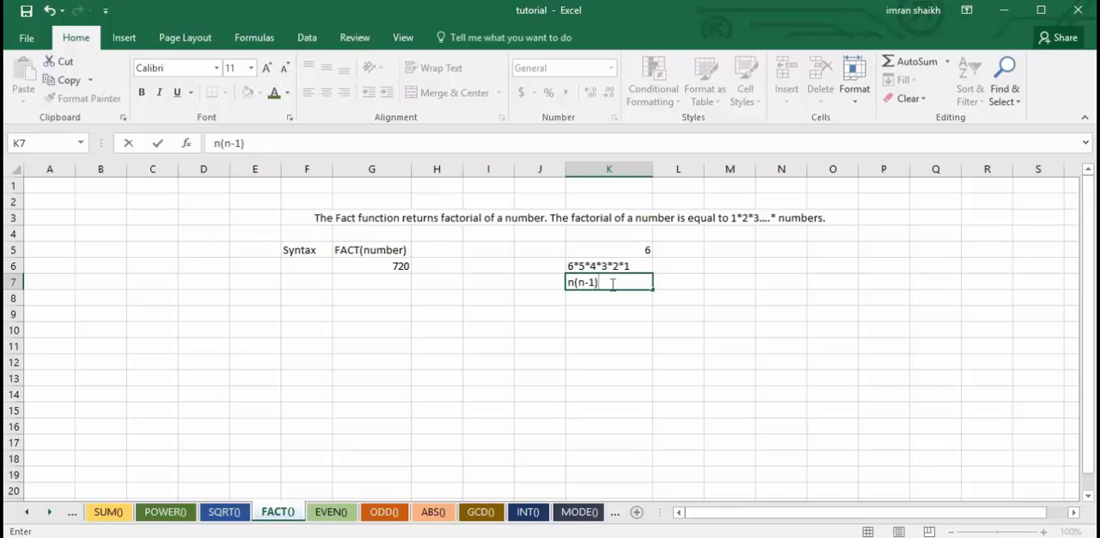
type("(n-1)")
key("Return")
left_click(625, 281)
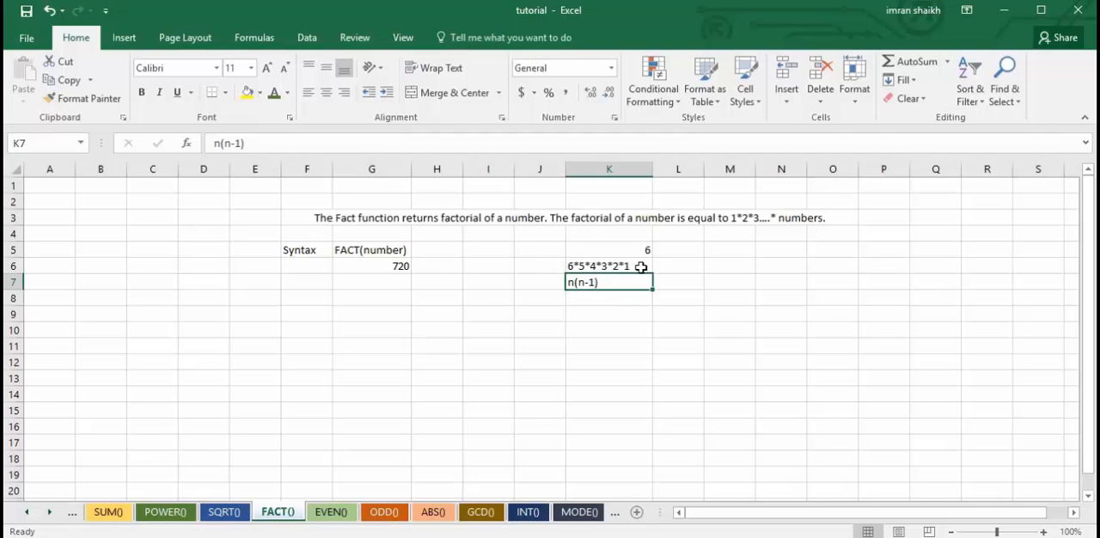
Clear the formula in G6 and rebuild it as =FACT(K5).
left_click(383, 265)
left_click_drag(220, 143, 350, 156)
key("BackSpace")
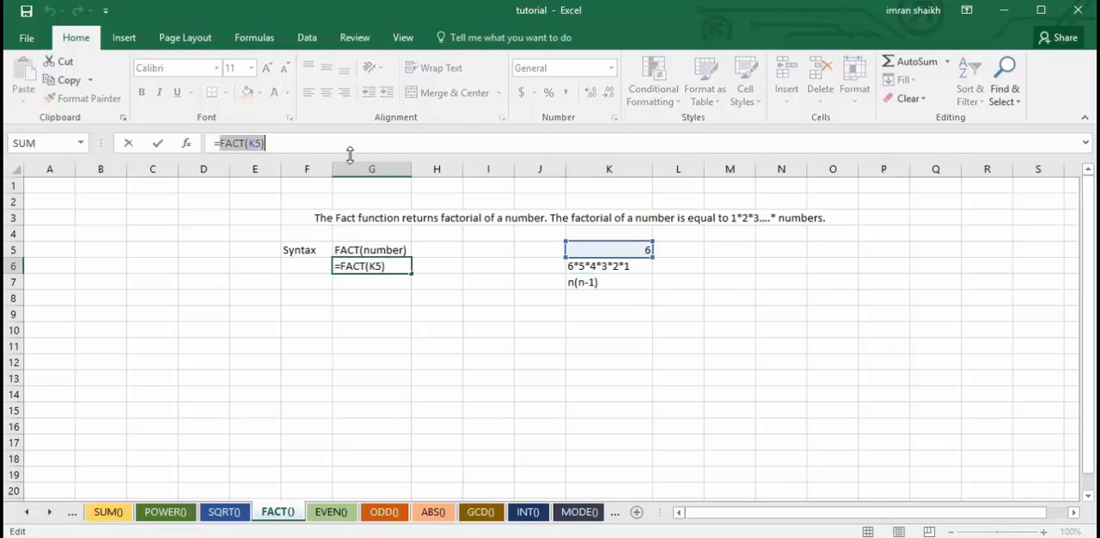
type("fa")
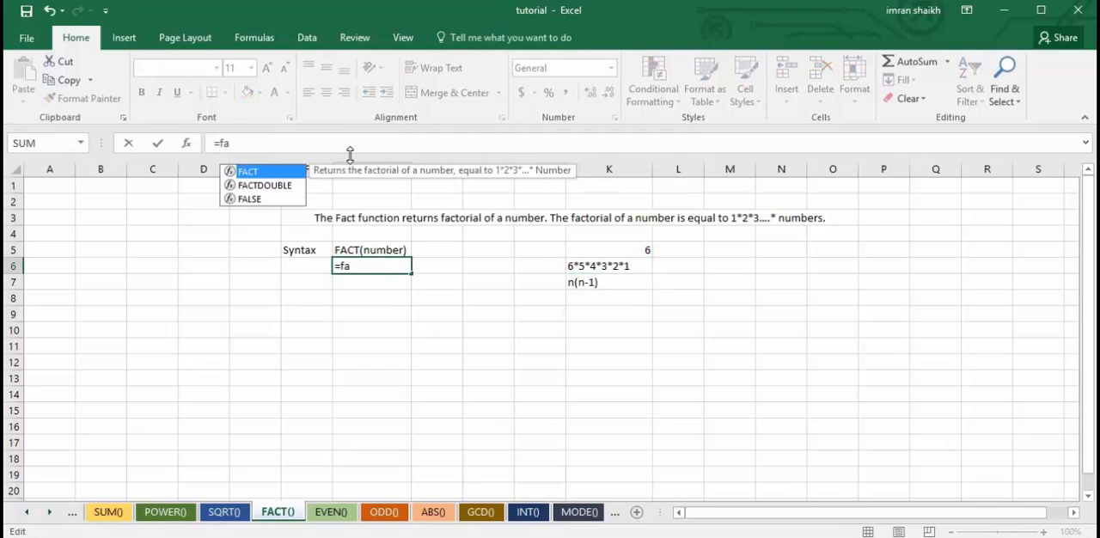
key("Tab")
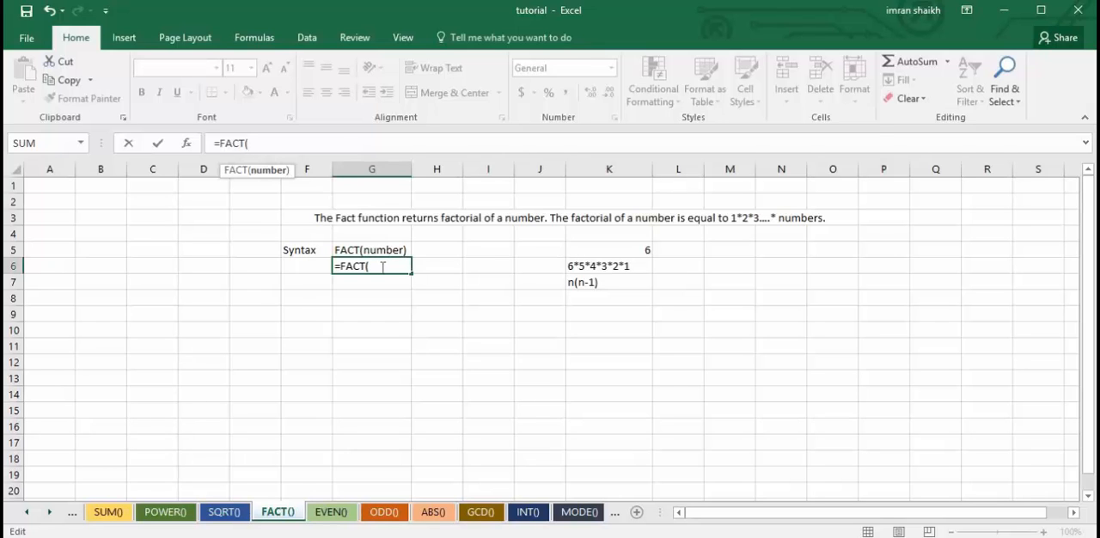
left_click(637, 249)
type(")")
key("Return")
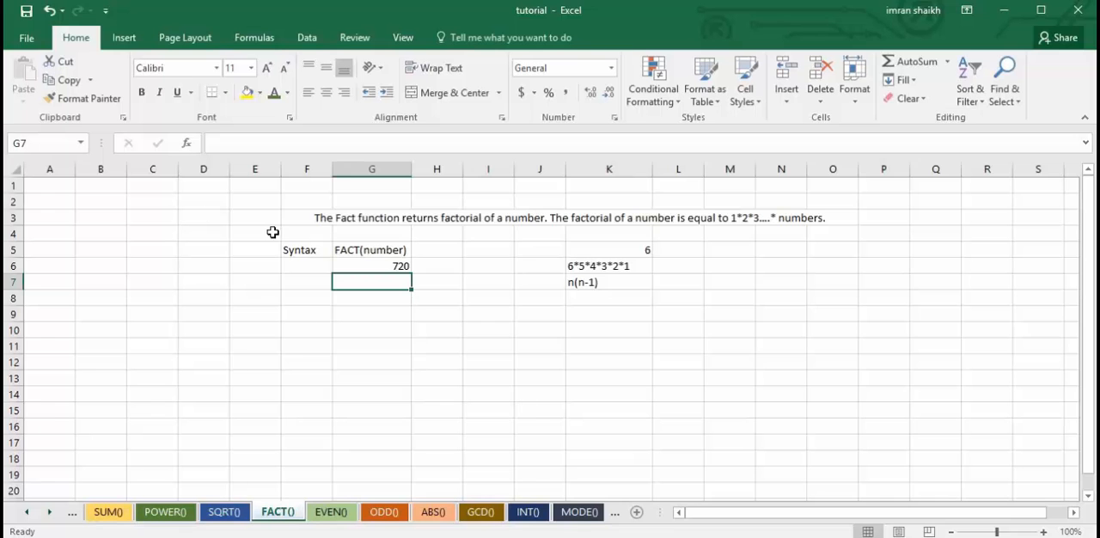
On the EVEN() sheet, clear the formula in G6 and rebuild it as =EVEN(K5).
left_click(331, 512)
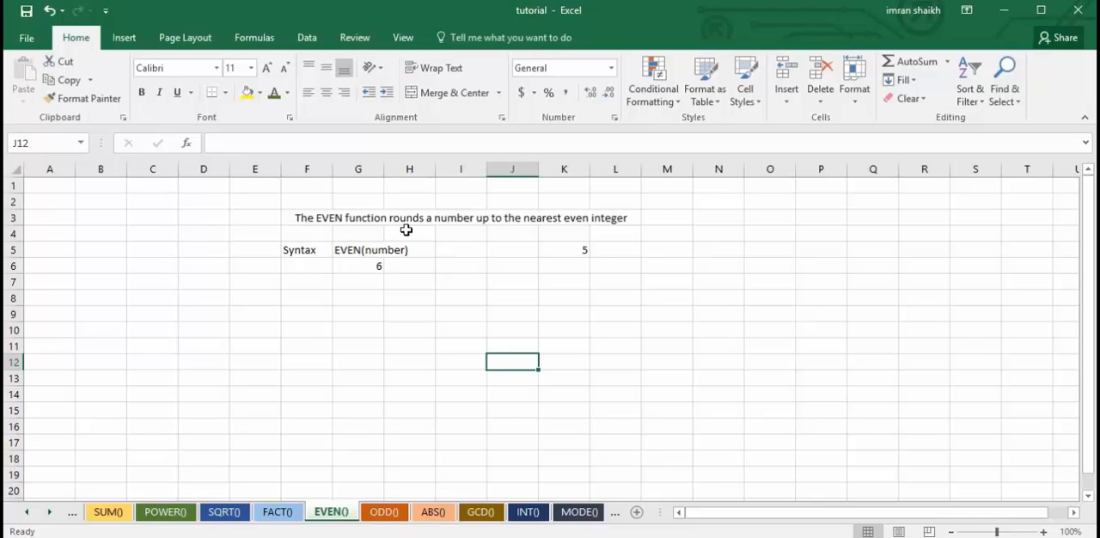
left_click(573, 250)
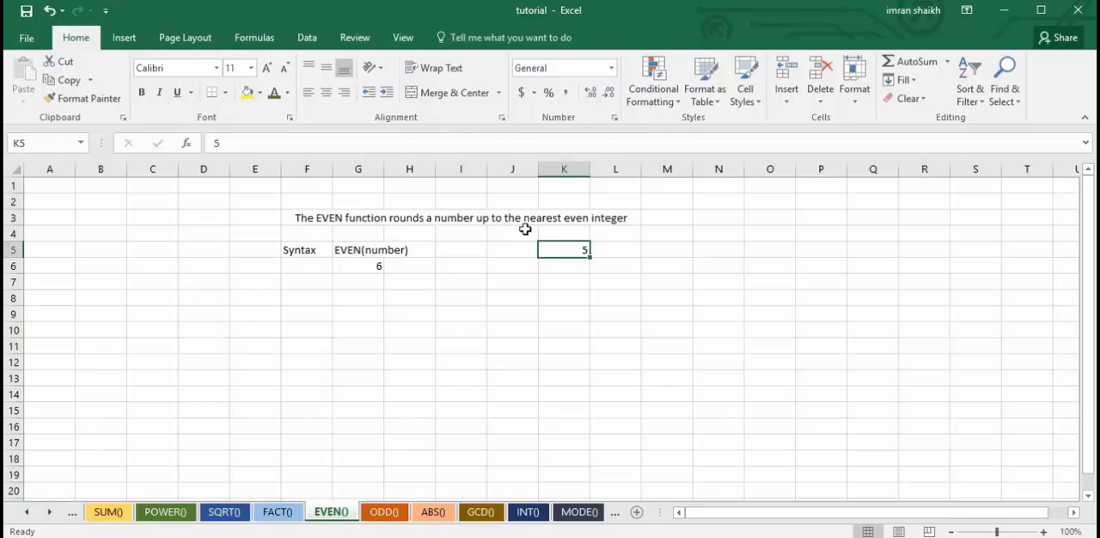
left_click(378, 265)
left_click_drag(220, 139, 326, 152)
key("BackSpace")
type("even")
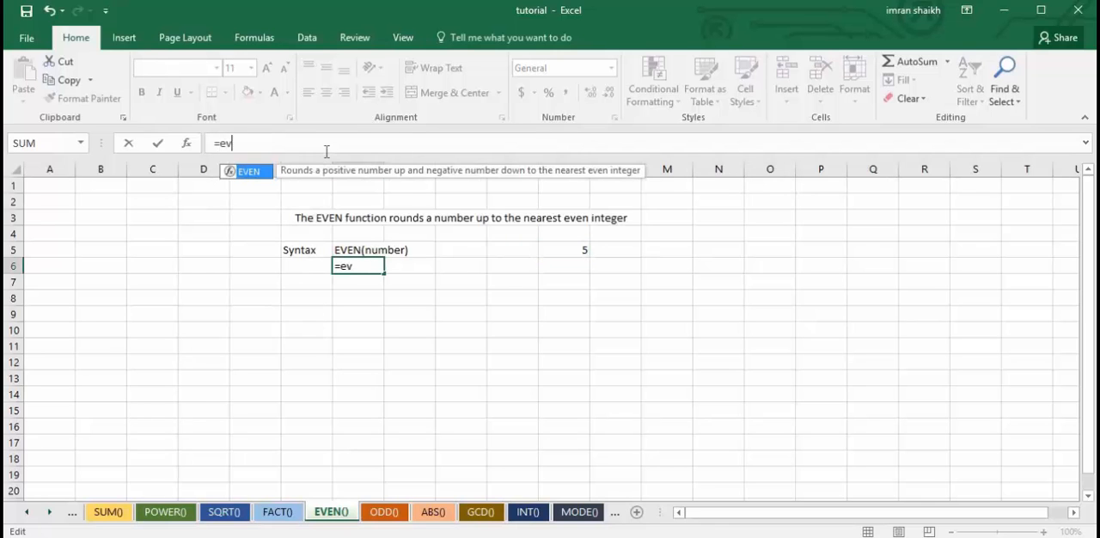
key("Tab")
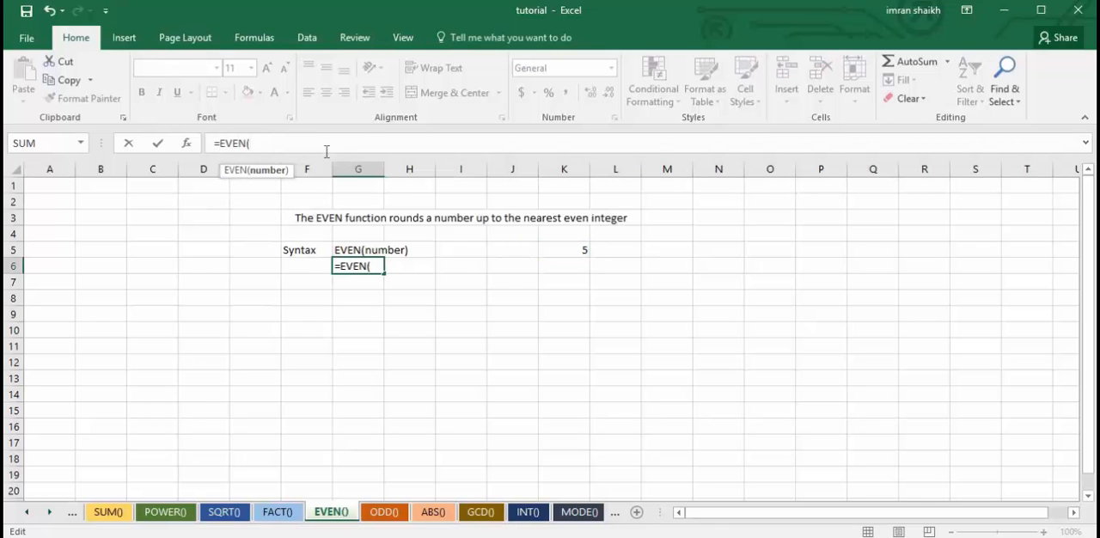
left_click(567, 250)
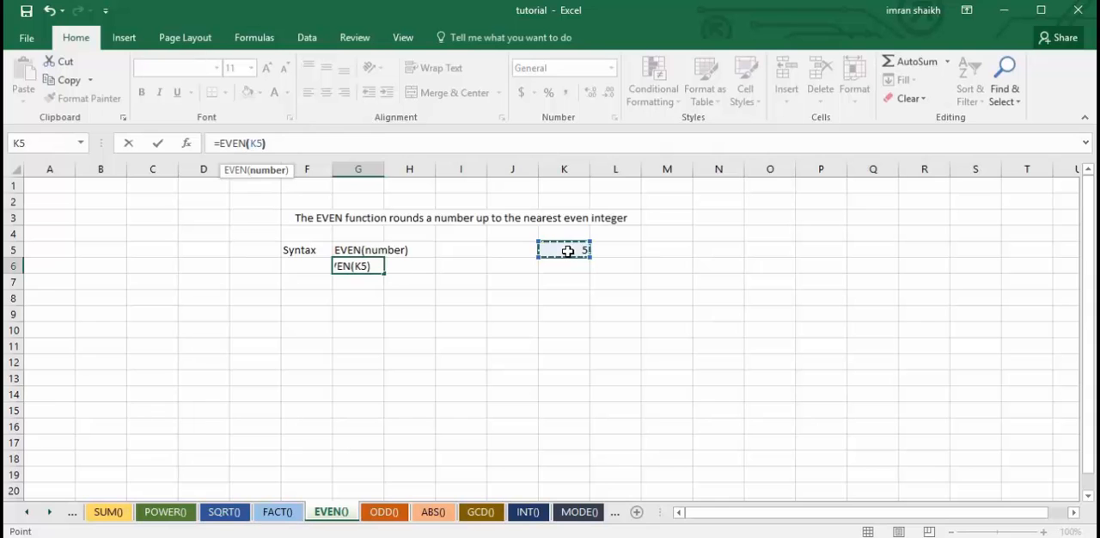
key("Return")
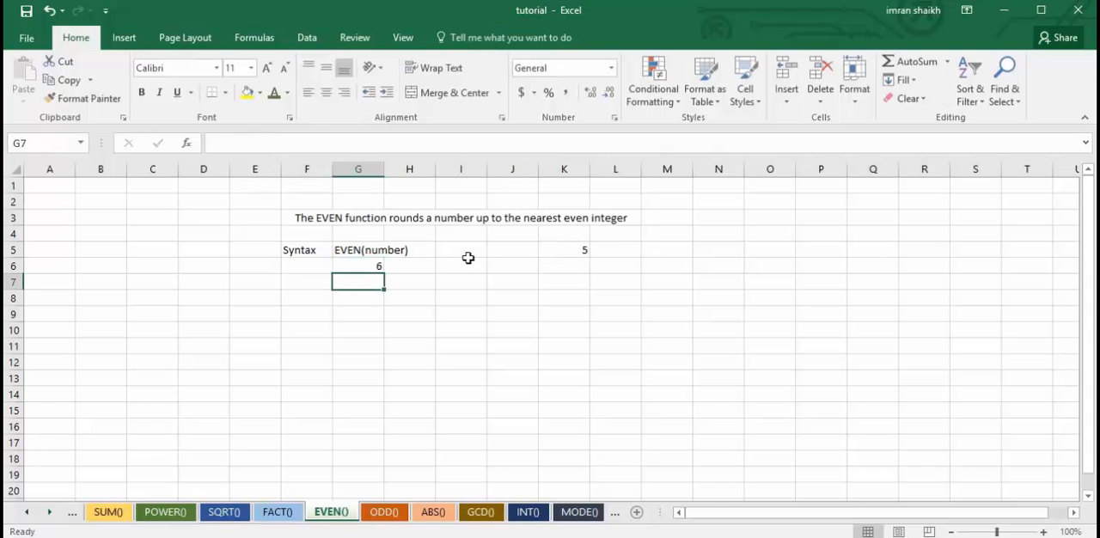
Set the number in K5 to 7 to test the EVEN formula.
left_click(567, 251)
type("7")
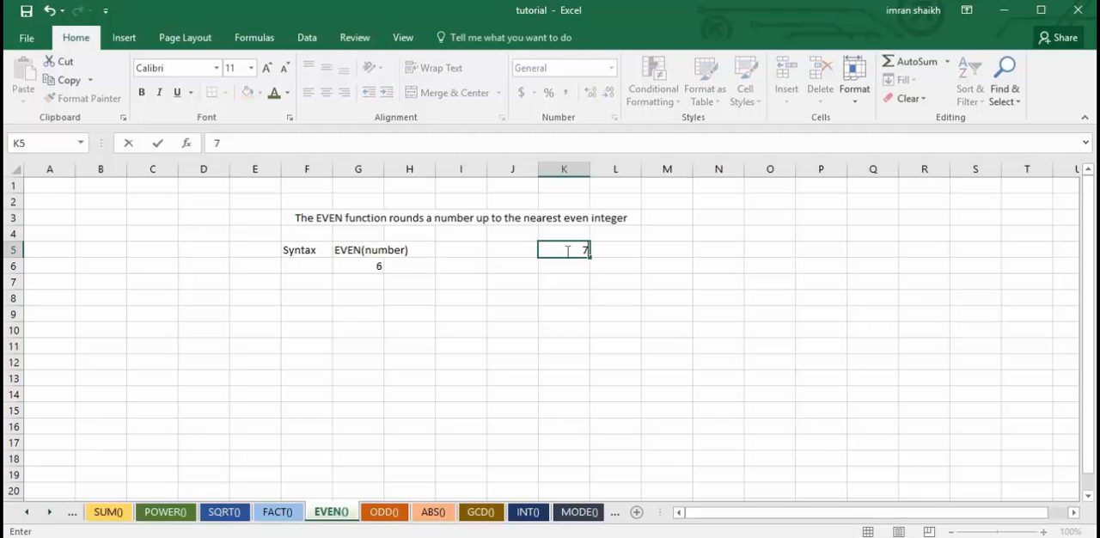
key("Return")
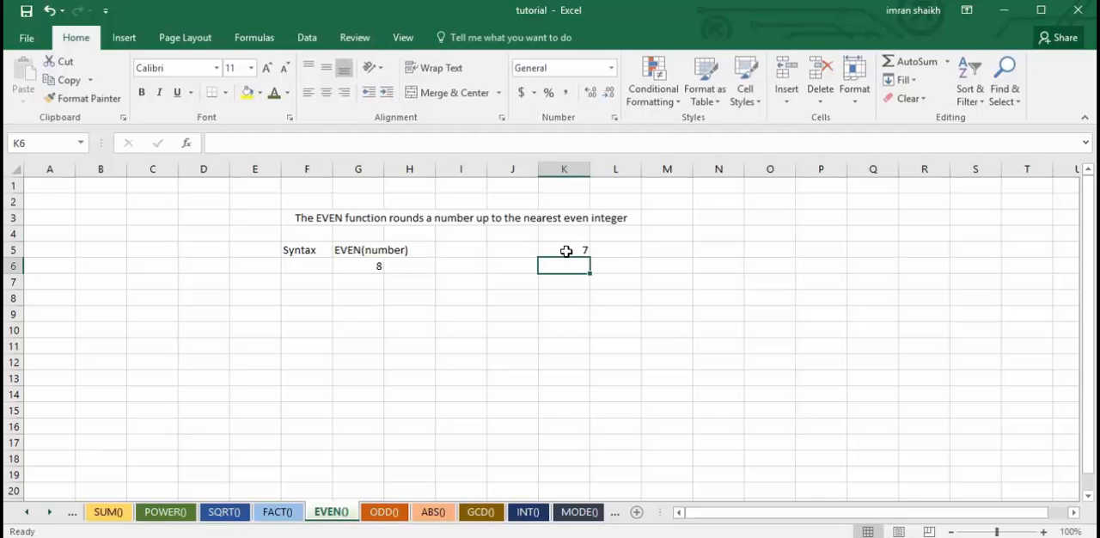
left_click(409, 296)
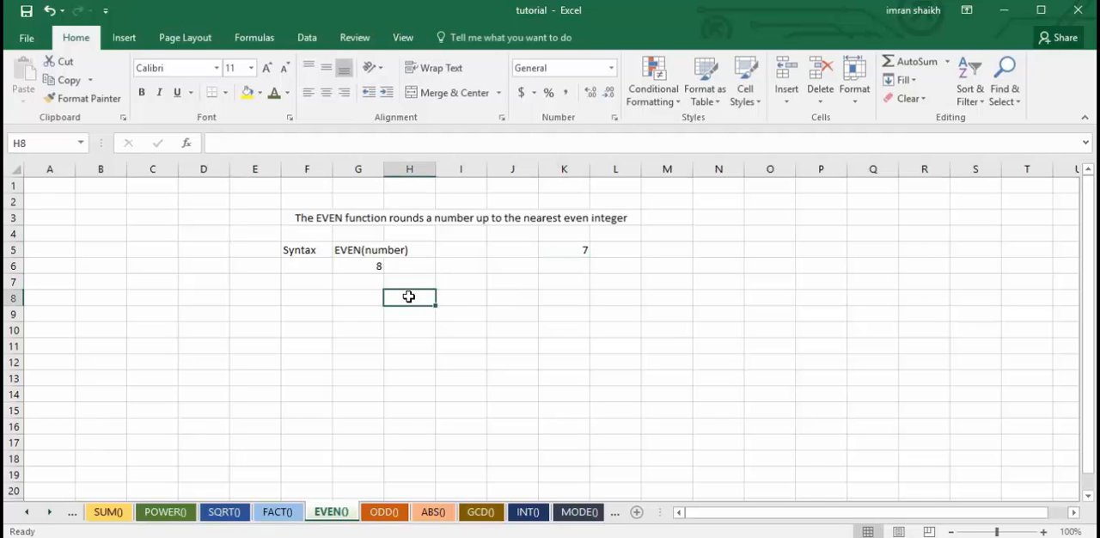
On the ODD() sheet, test the formula by setting the number in K5 to 11 and to 14.
left_click(384, 513)
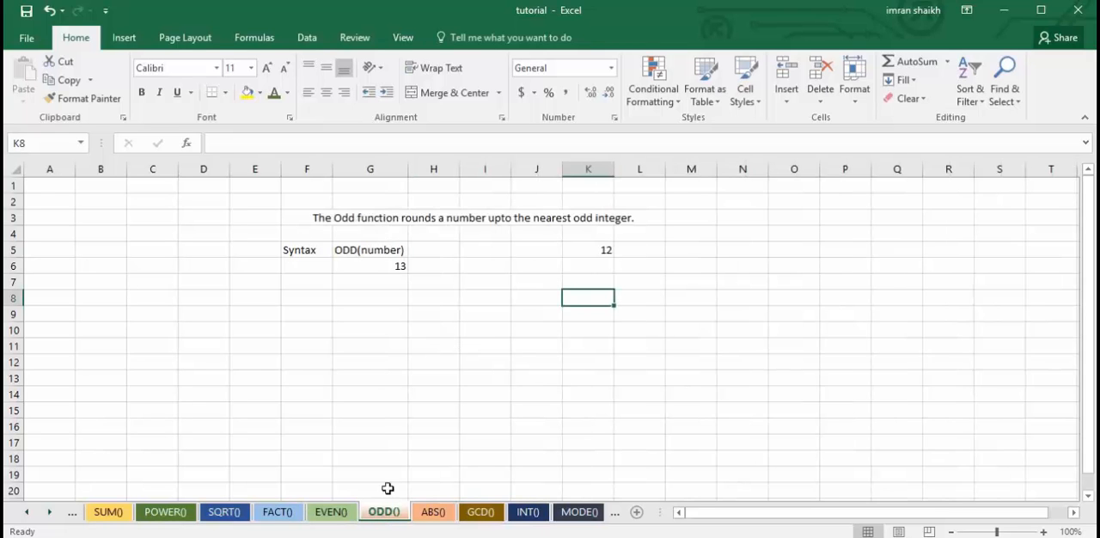
left_click(378, 251)
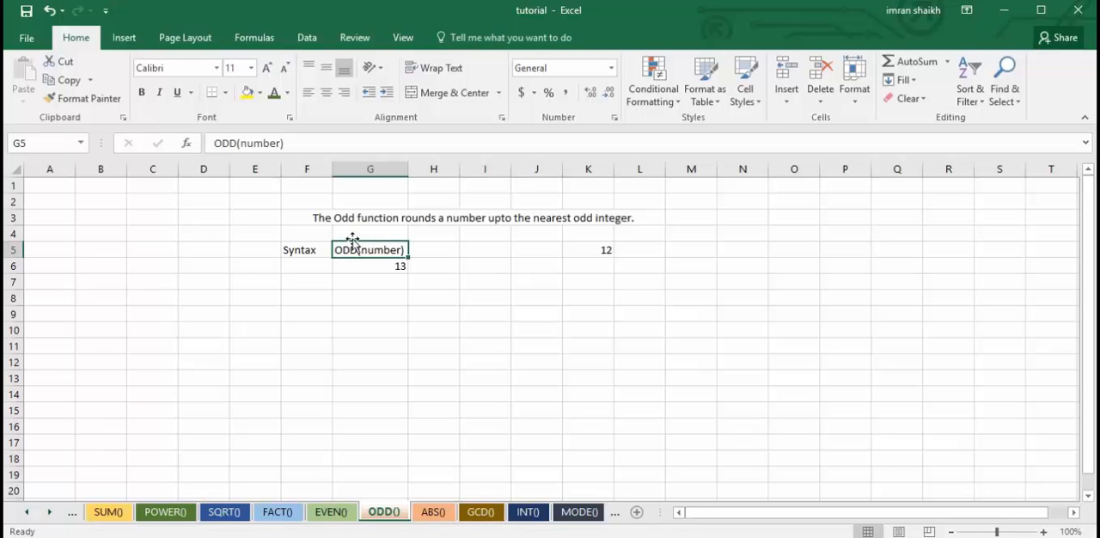
left_click(595, 253)
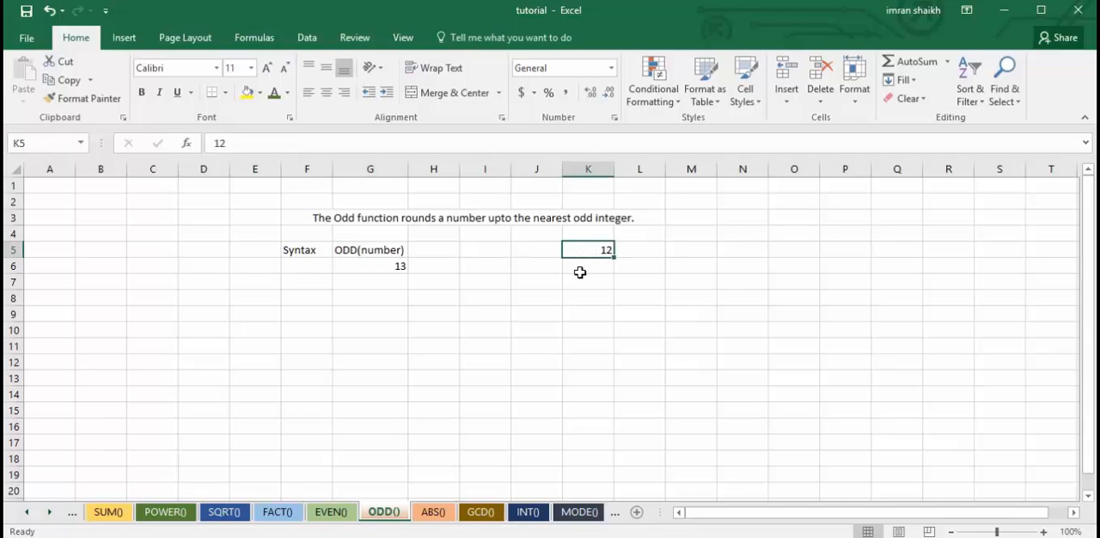
type("11")
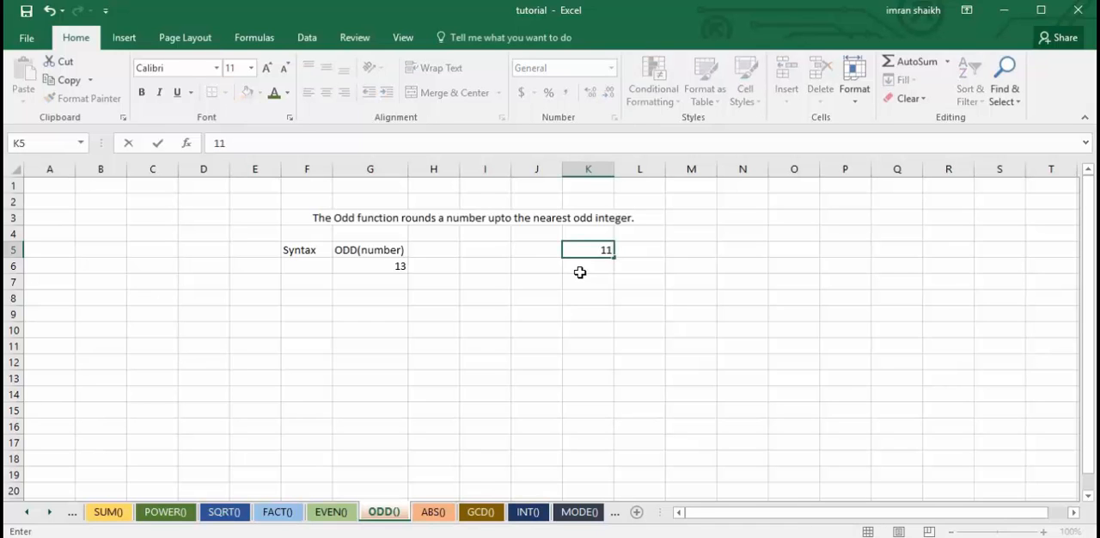
key("Return")
left_click(601, 251)
type("15")
key("Return")
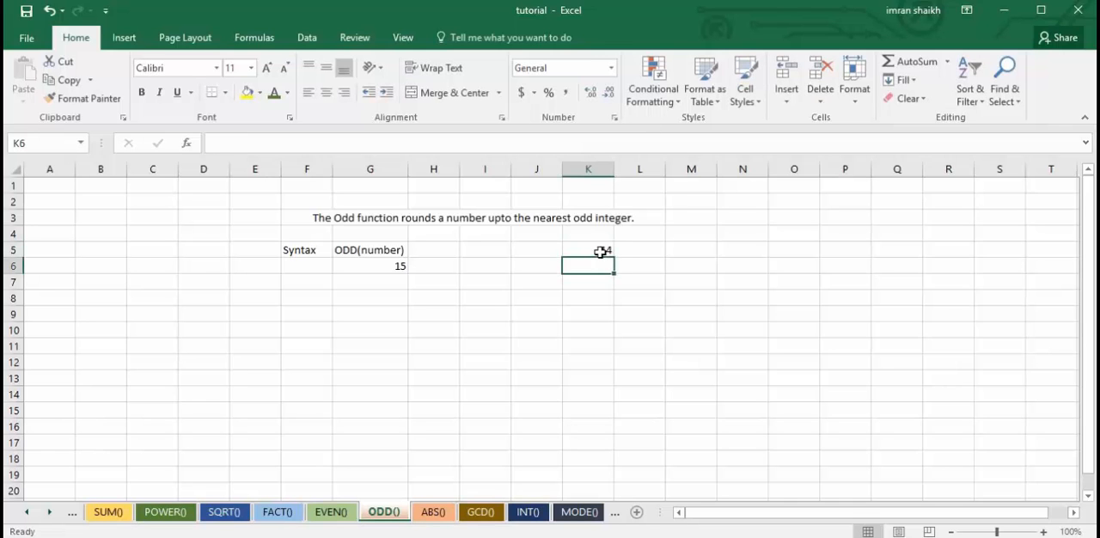
Clear the formula in G6 of the ODD() sheet and rebuild it as =ODD(K5).
left_click(376, 266)
left_click(326, 147)
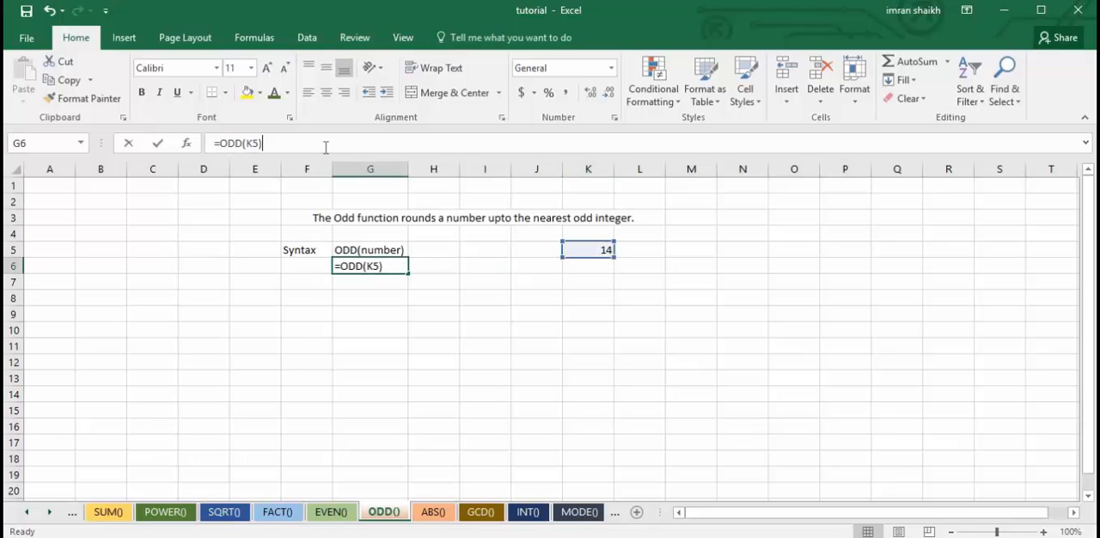
key("shift+Left")
key("shift+Left")
key("shift+Left")
key("shift+Left")
key("shift+Left")
key("shift+Left")
key("shift+Left")
key("BackSpace")
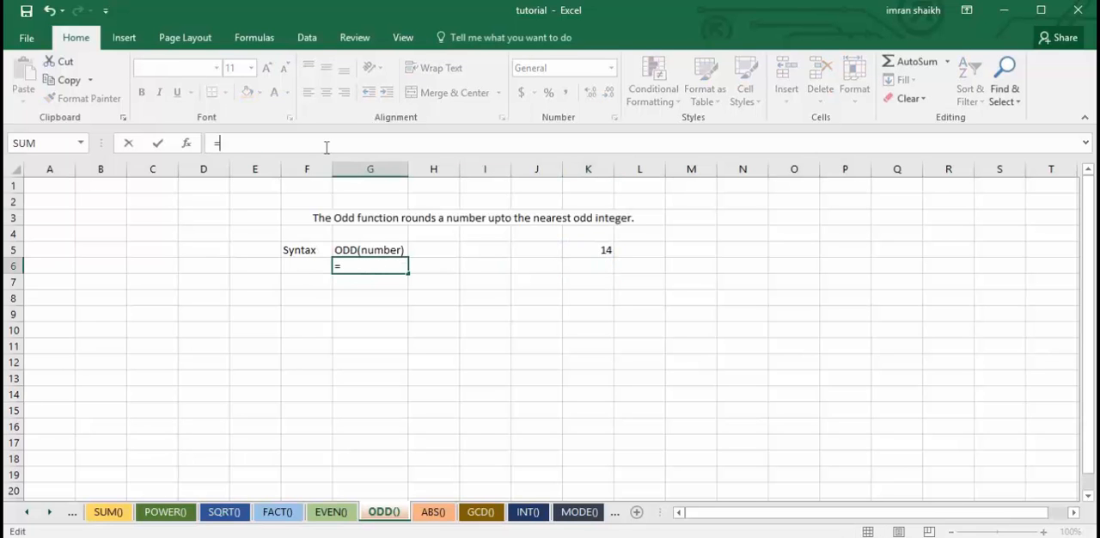
type("od")
key("Tab")
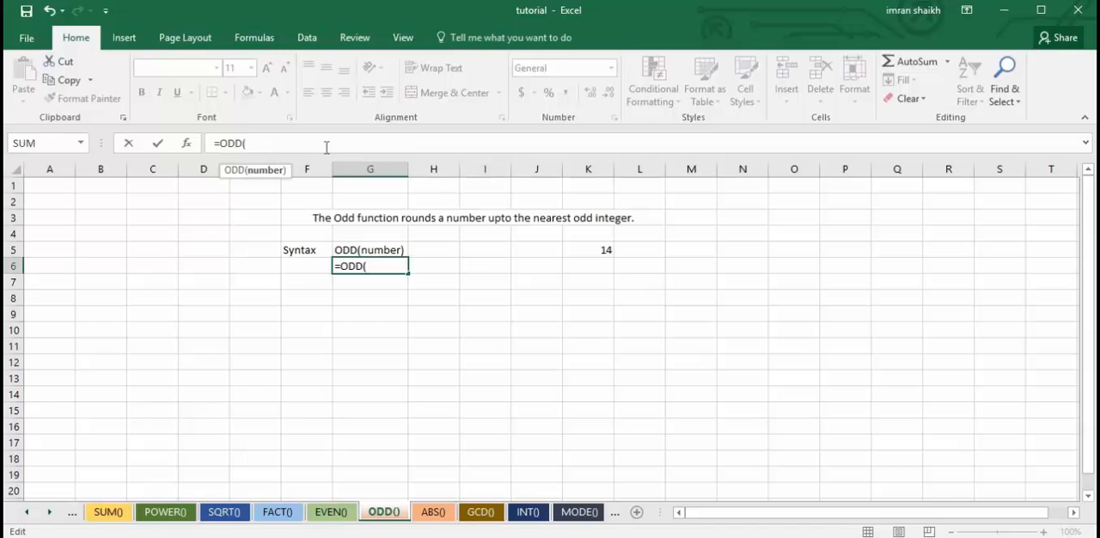
left_click(599, 250)
type(")")
key("Return")
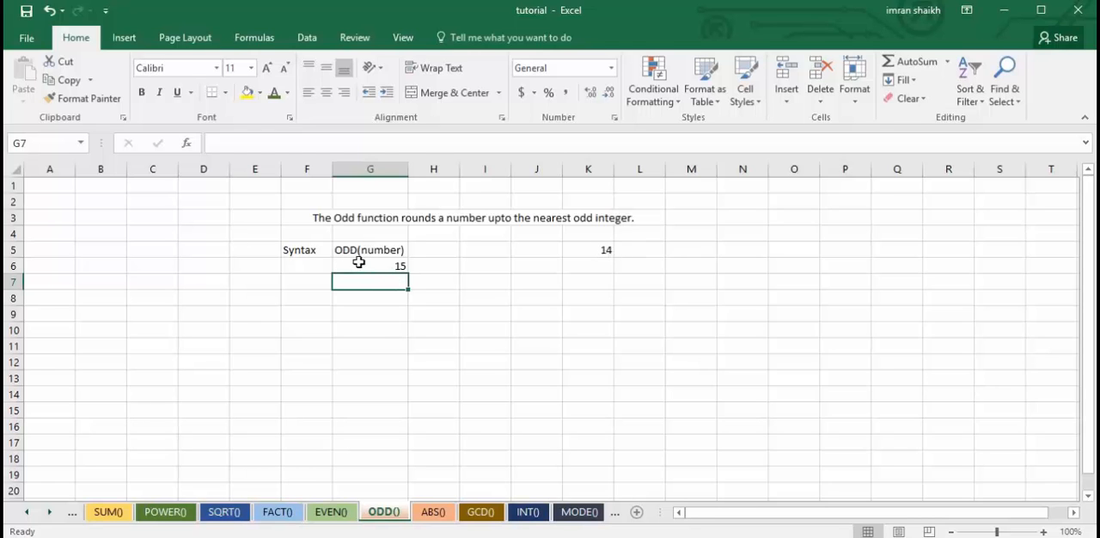
On the ABS() sheet, clear the formula in G6 and rebuild it as =ABS(K5).
left_click(432, 513)
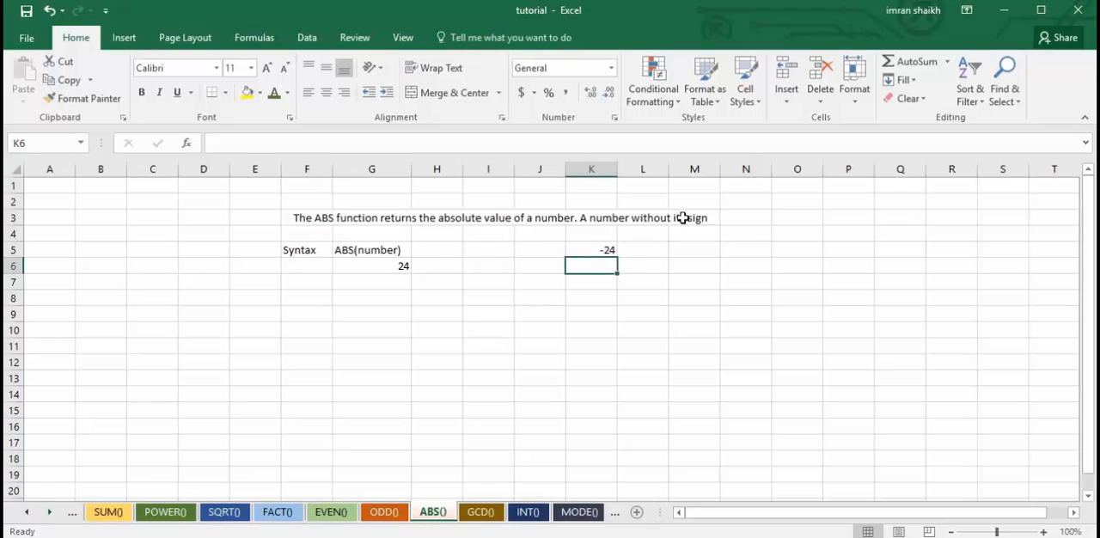
left_click(608, 249)
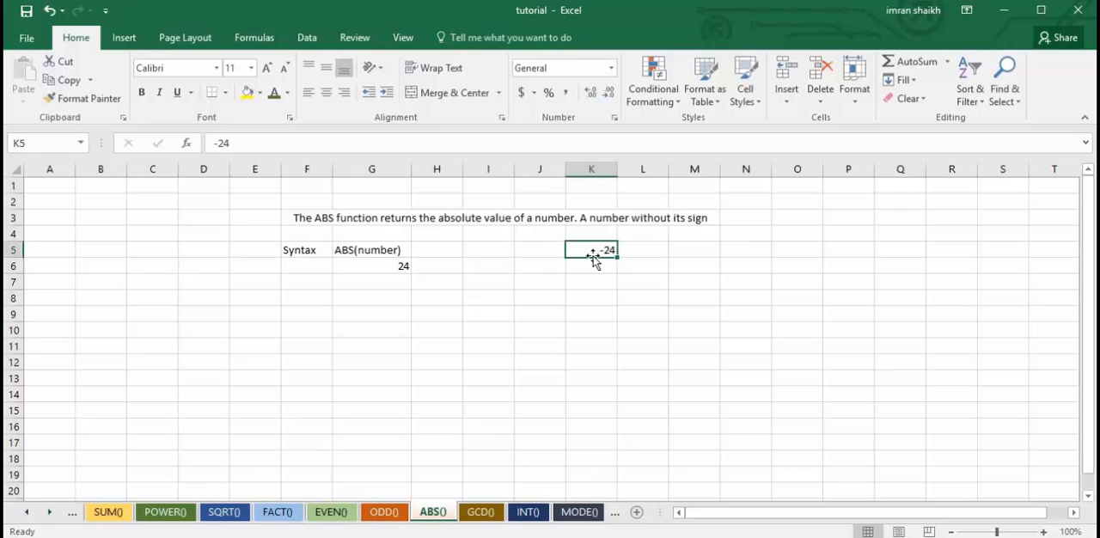
left_click(375, 269)
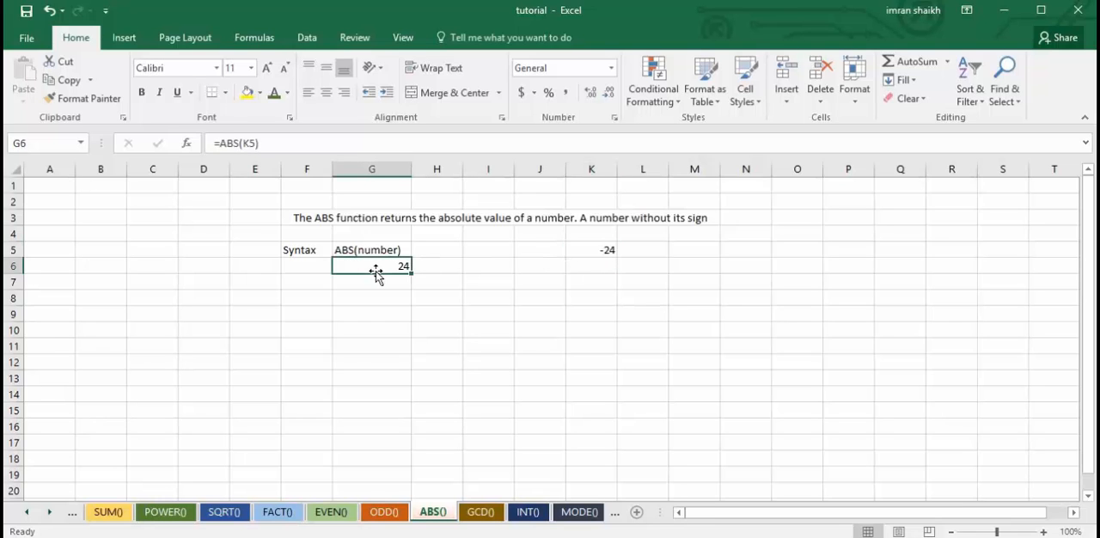
key("Delete")
type("=abs")
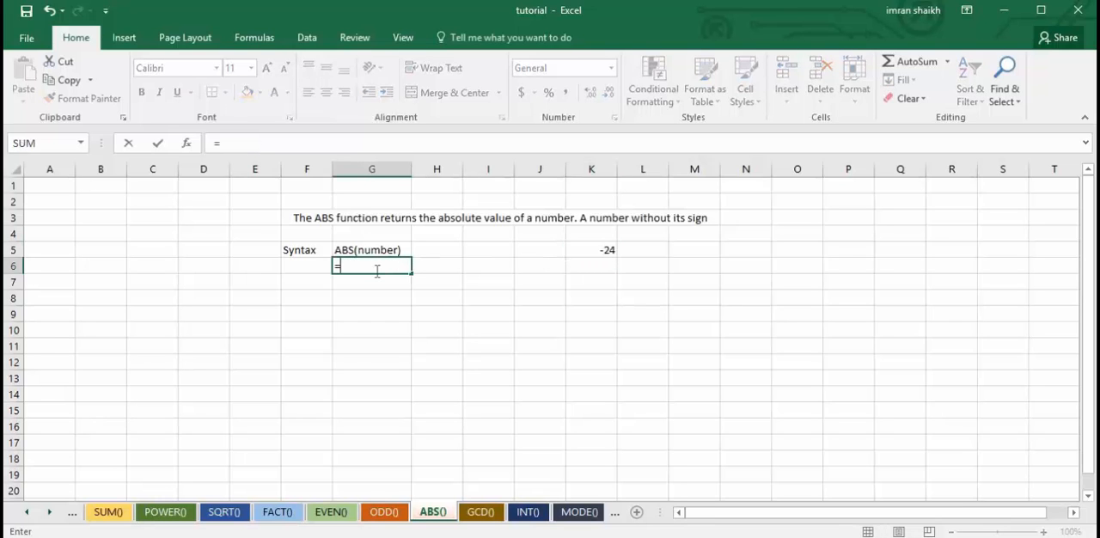
key("Tab")
left_click(592, 248)
type(")")
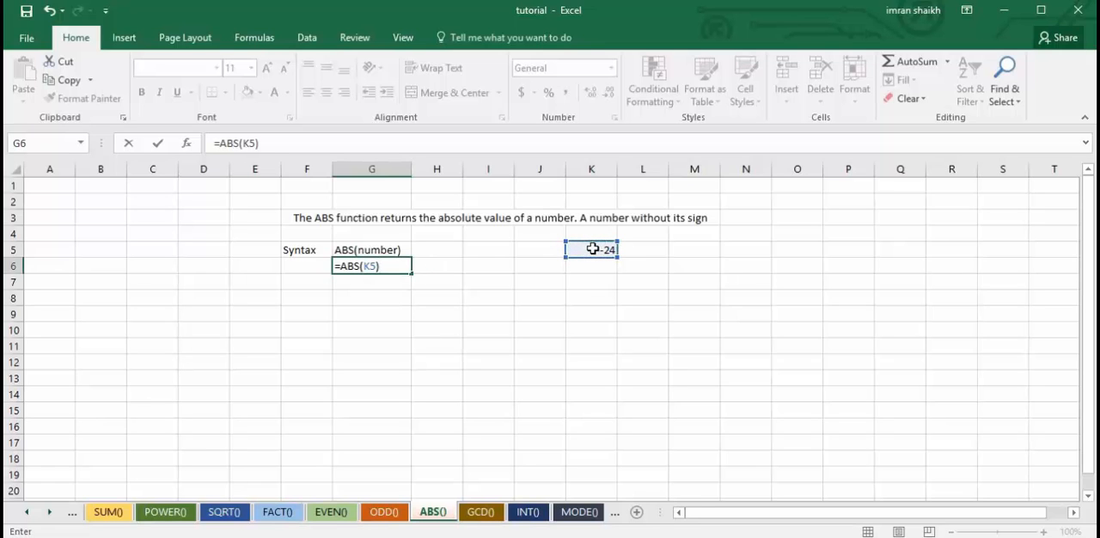
key("Return")
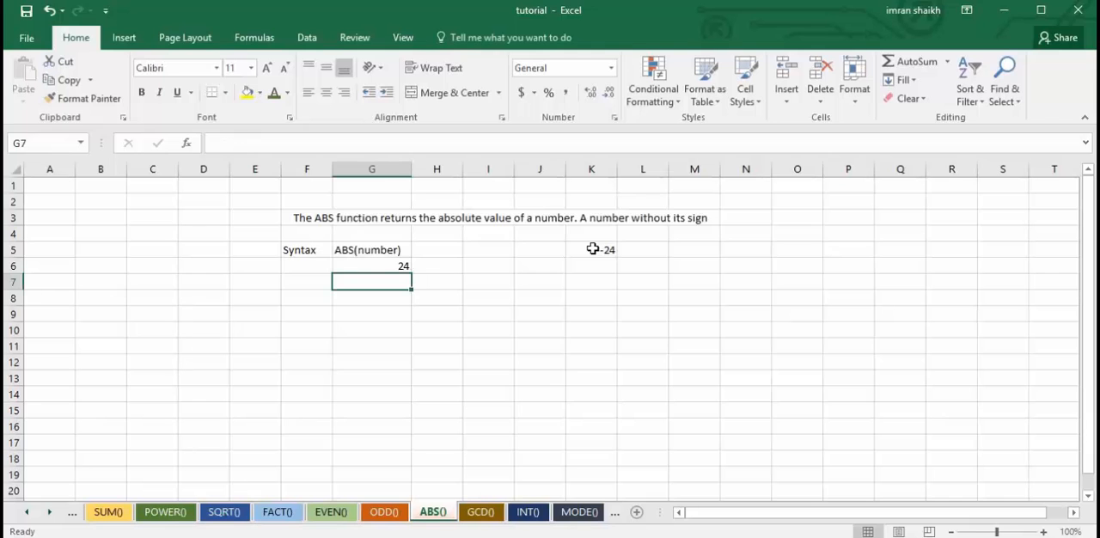
Set the number in K5 to -80 to test the ABS formula.
left_click(385, 267)
left_click(611, 250)
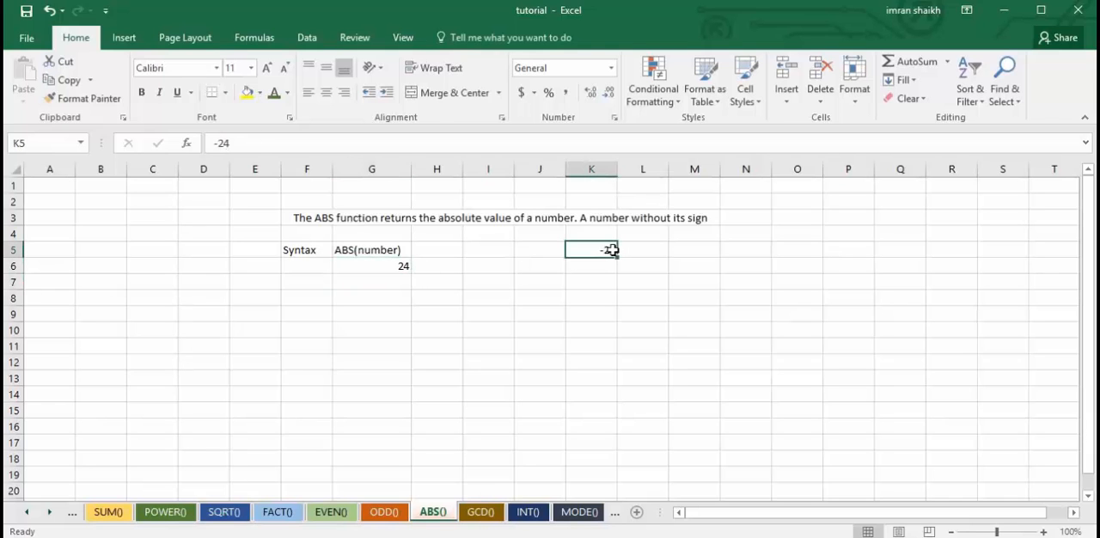
type("-80")
key("Return")
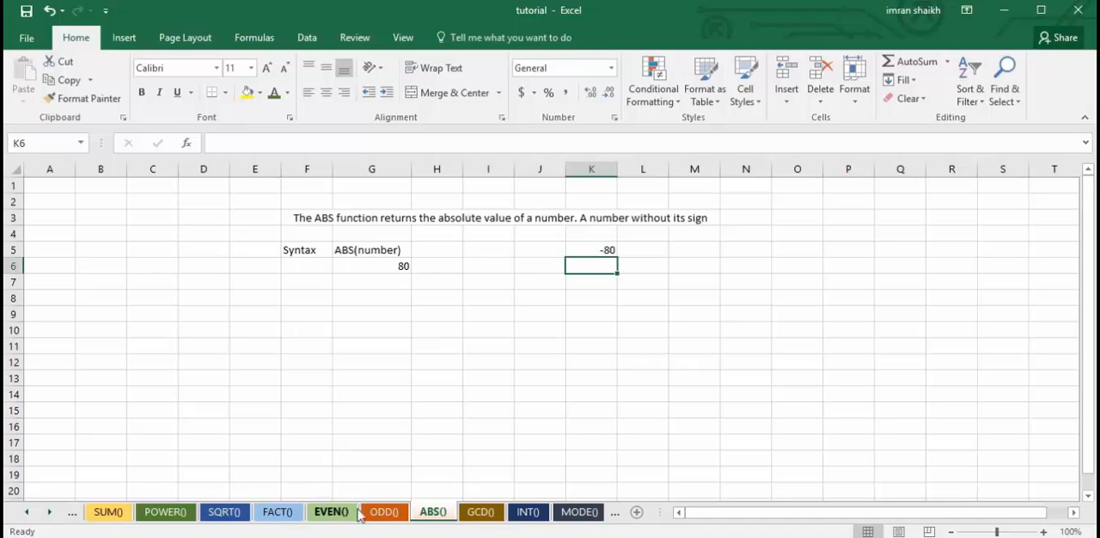
On the GCD() sheet, clear the formula in G6 and rebuild it as =GCD(K5,K6).
left_click(481, 512)
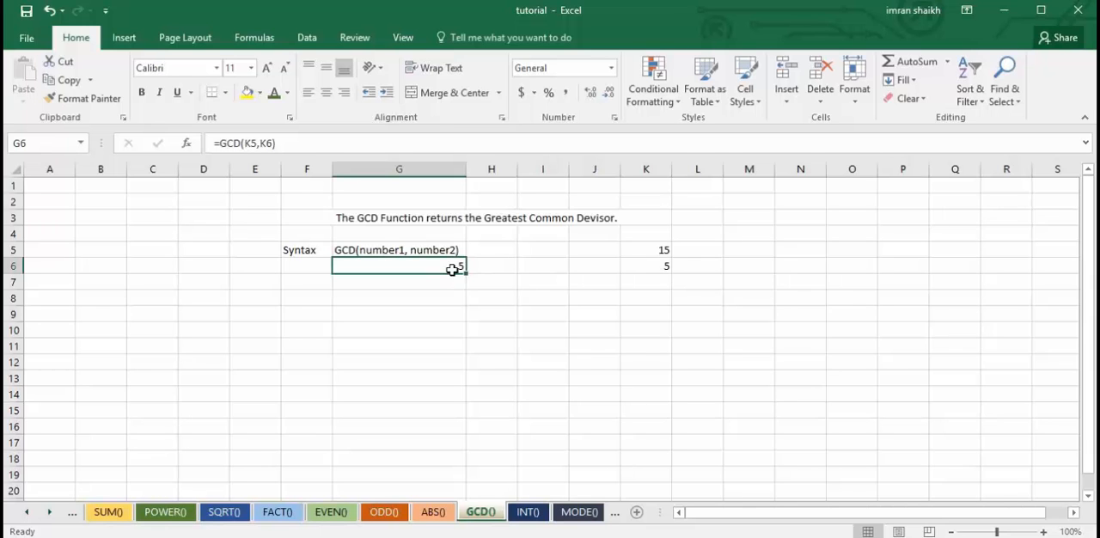
left_click_drag(222, 144, 381, 149)
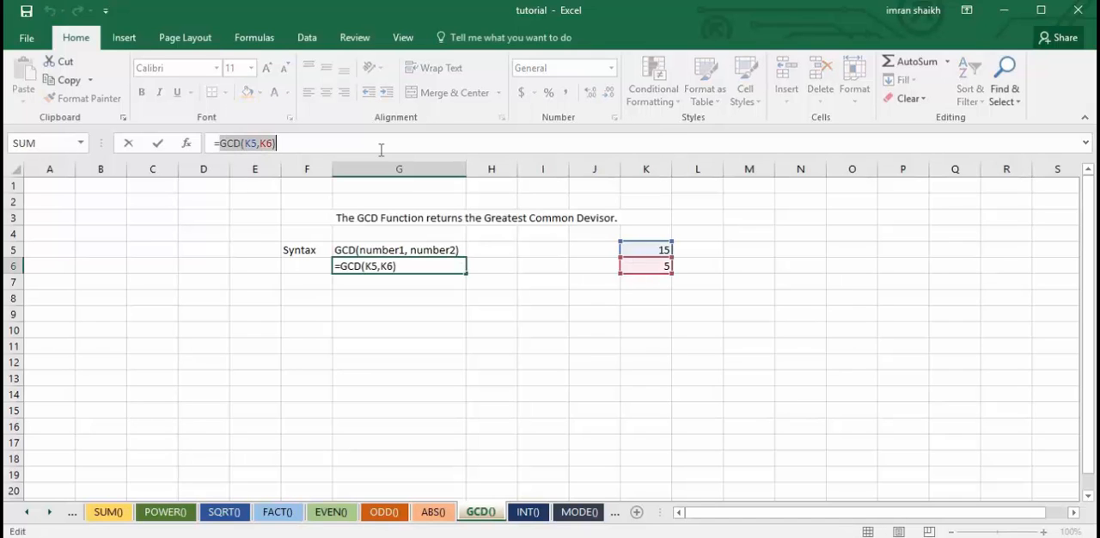
key("BackSpace")
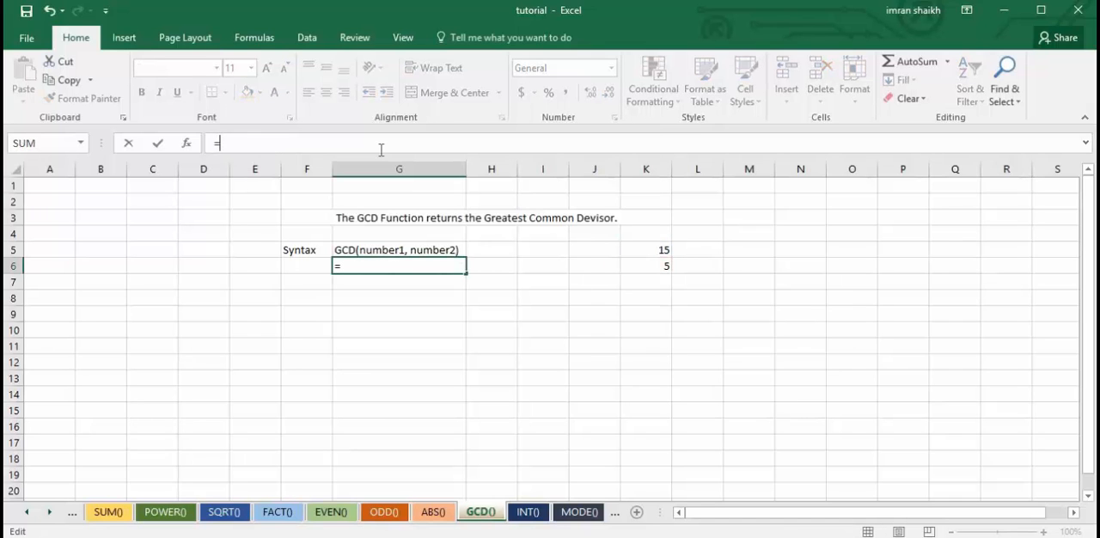
type("gd")
key("BackSpace")
type("c")
key("Tab")
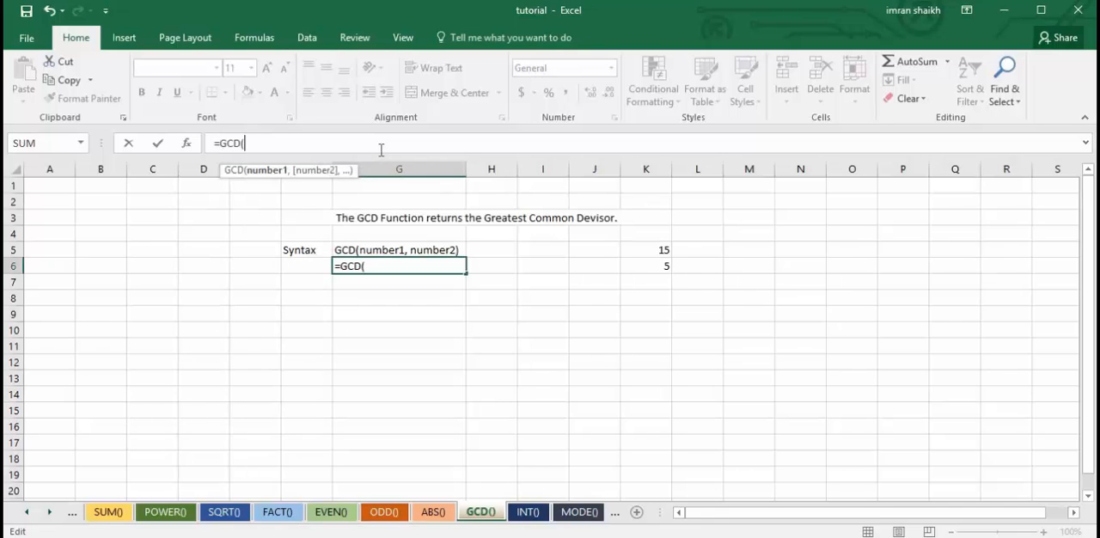
left_click(663, 249)
type(",")
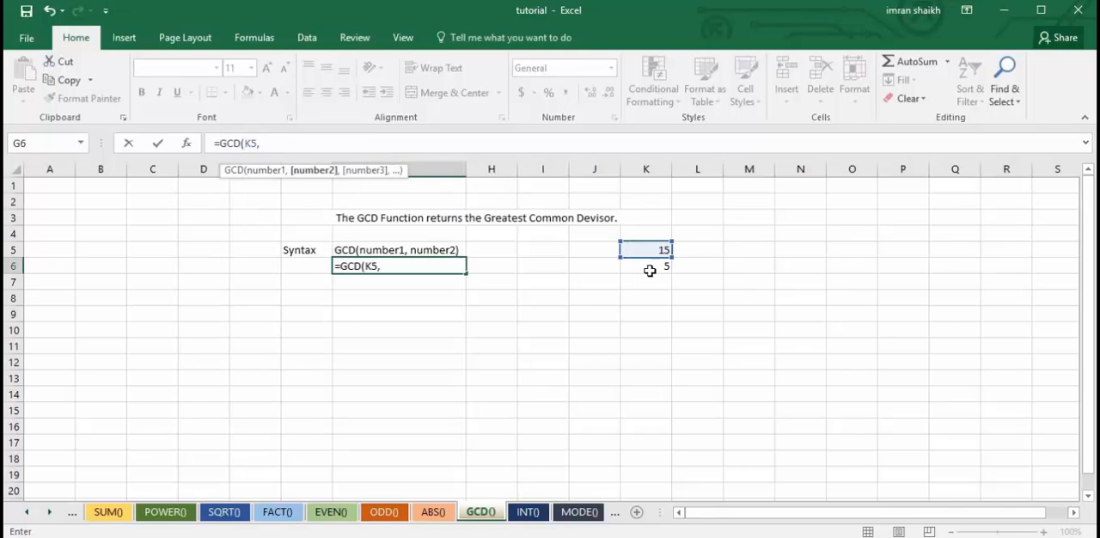
left_click(651, 268)
type(")")
key("Return")
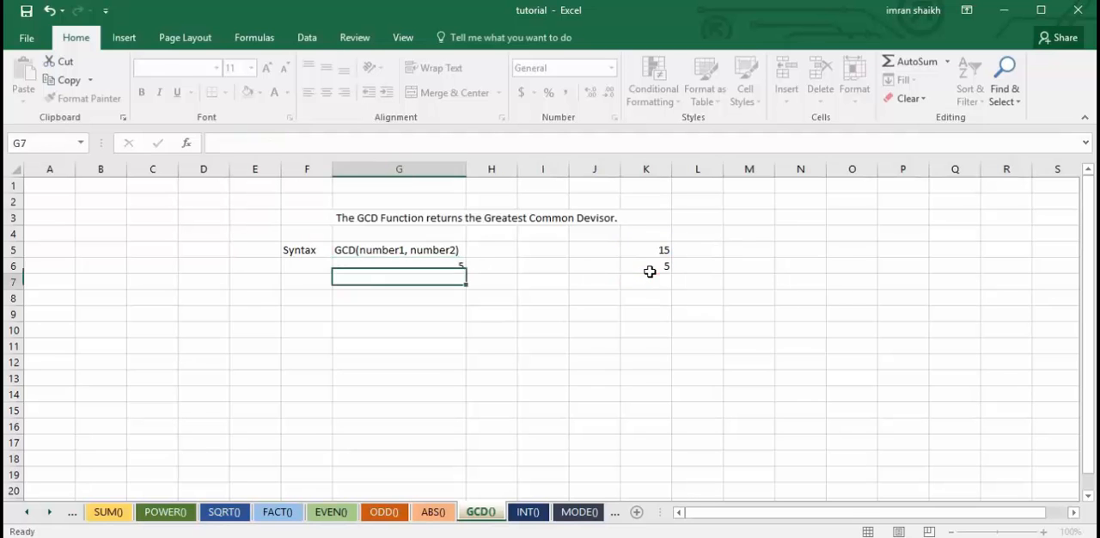
left_click(432, 268)
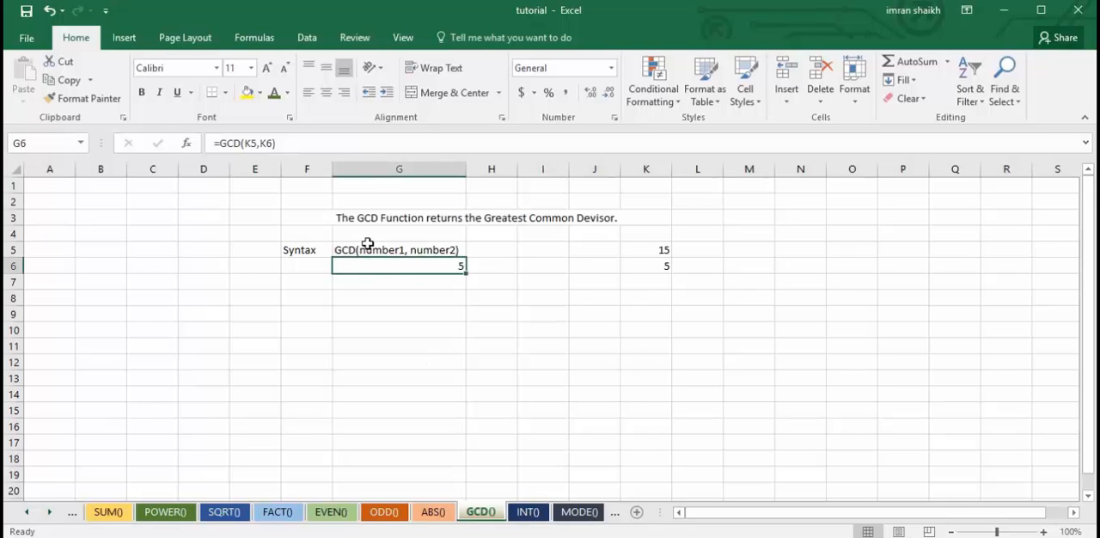
On the INT() sheet, replace the formula in G6 by rebuilding it as =INT(K5).
left_click(528, 511)
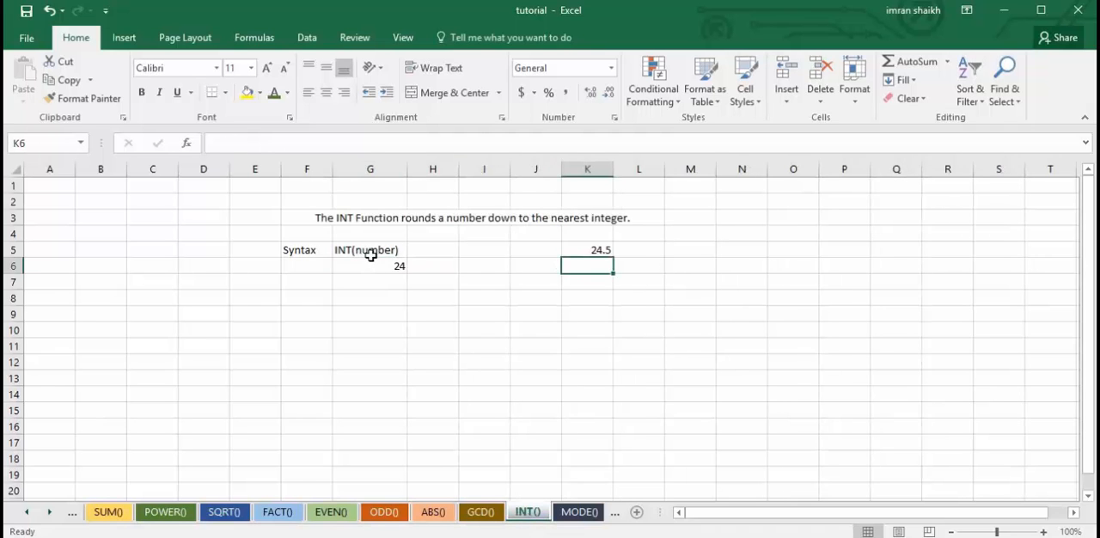
left_click(592, 250)
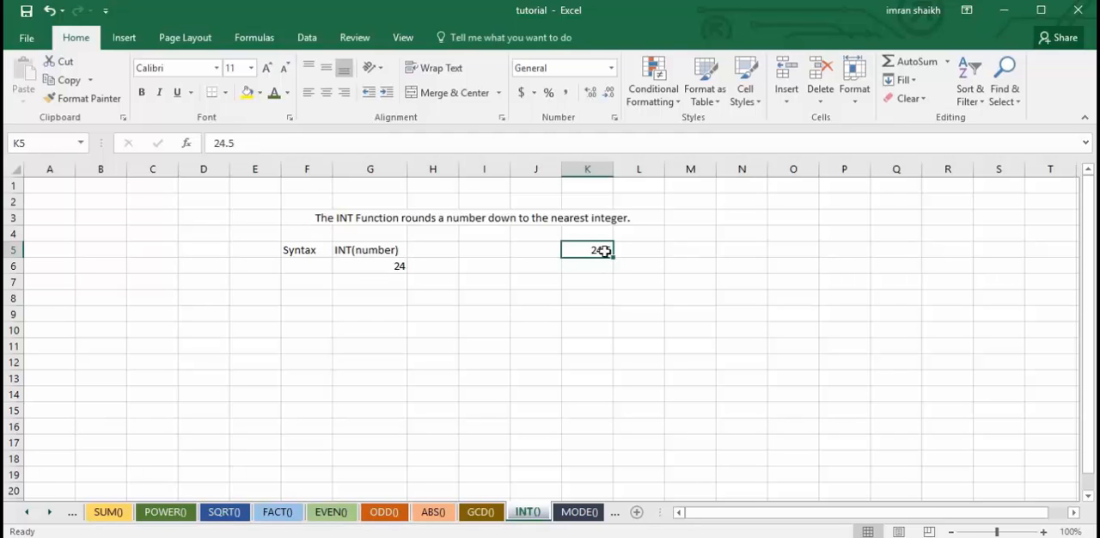
left_click(391, 267)
triple_click(221, 143)
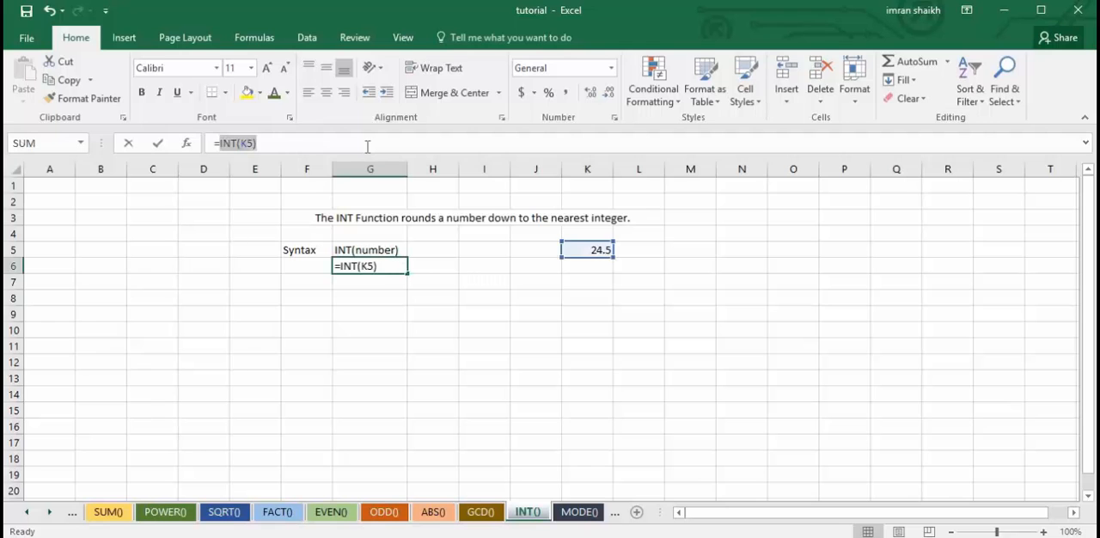
type("=INT(")
key("Return")
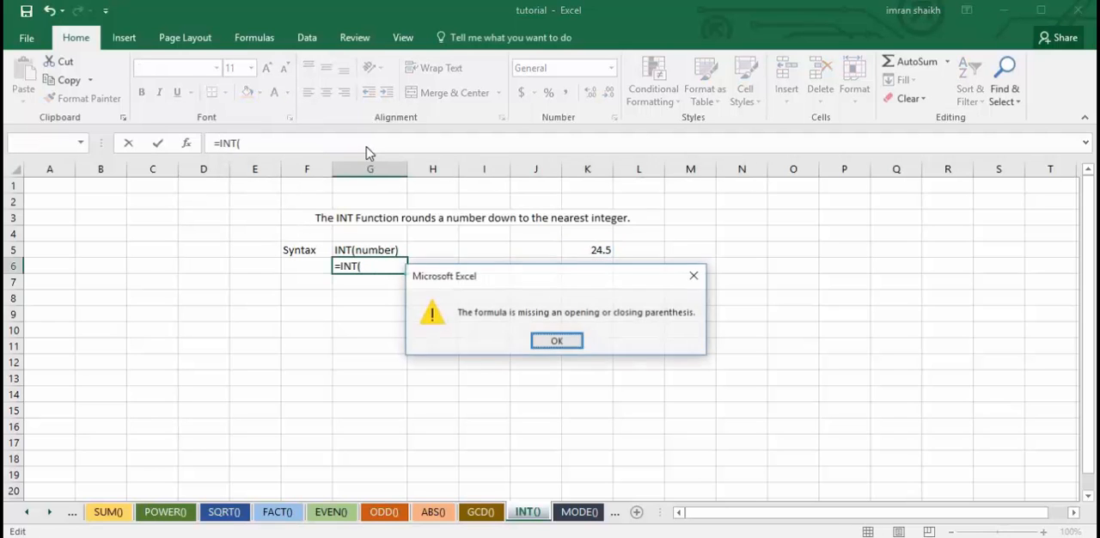
left_click(557, 342)
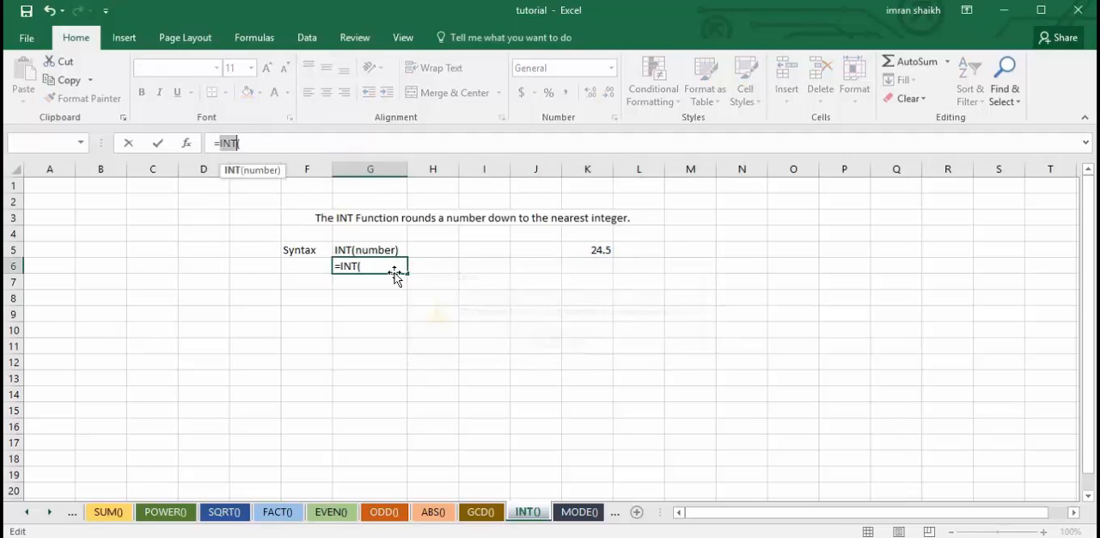
left_click(592, 251)
type(")")
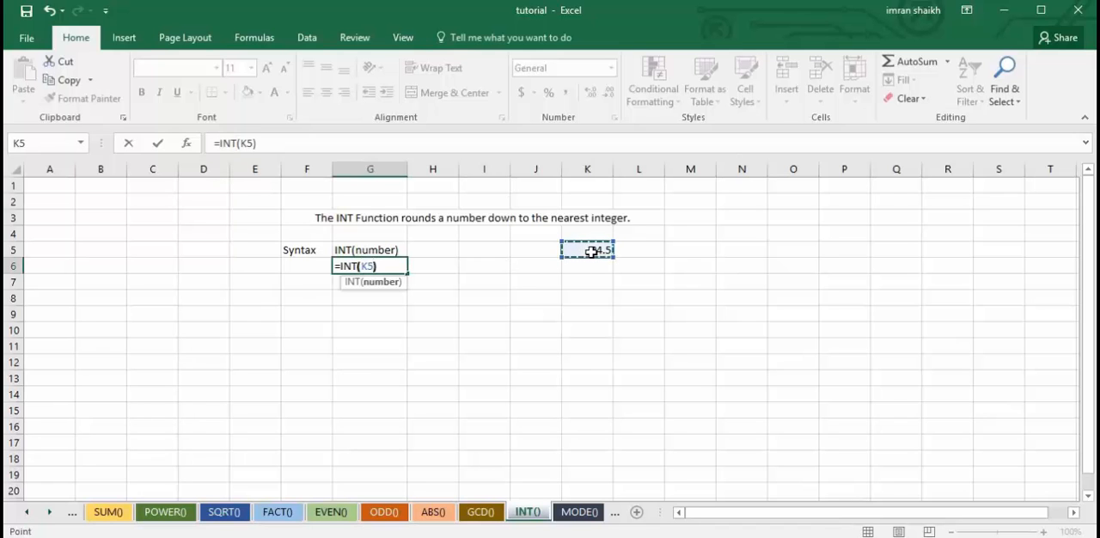
key("Return")
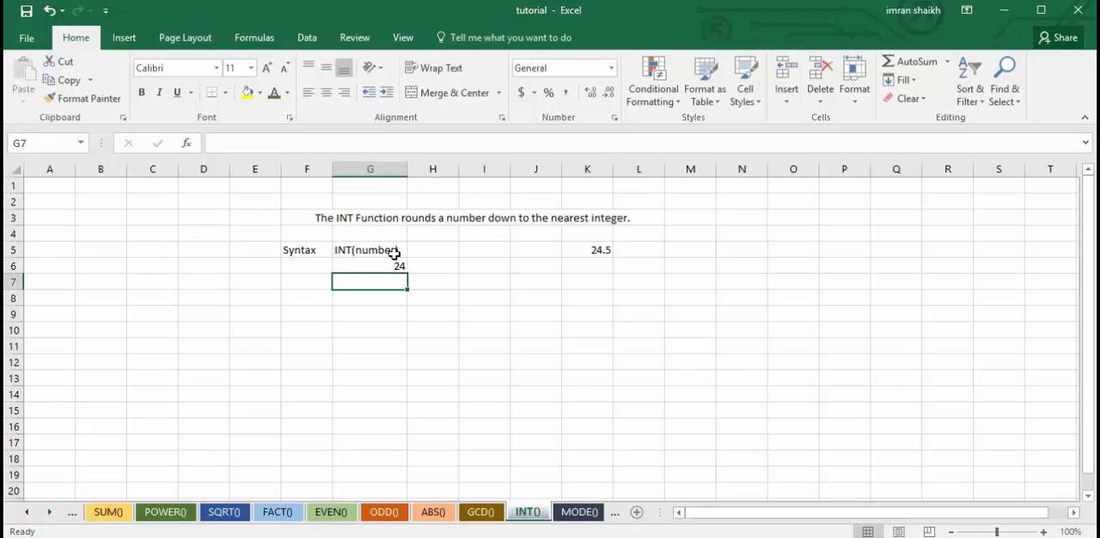
Set the number in K5 to 101.5 to test the INT formula.
left_click(606, 252)
type("1")
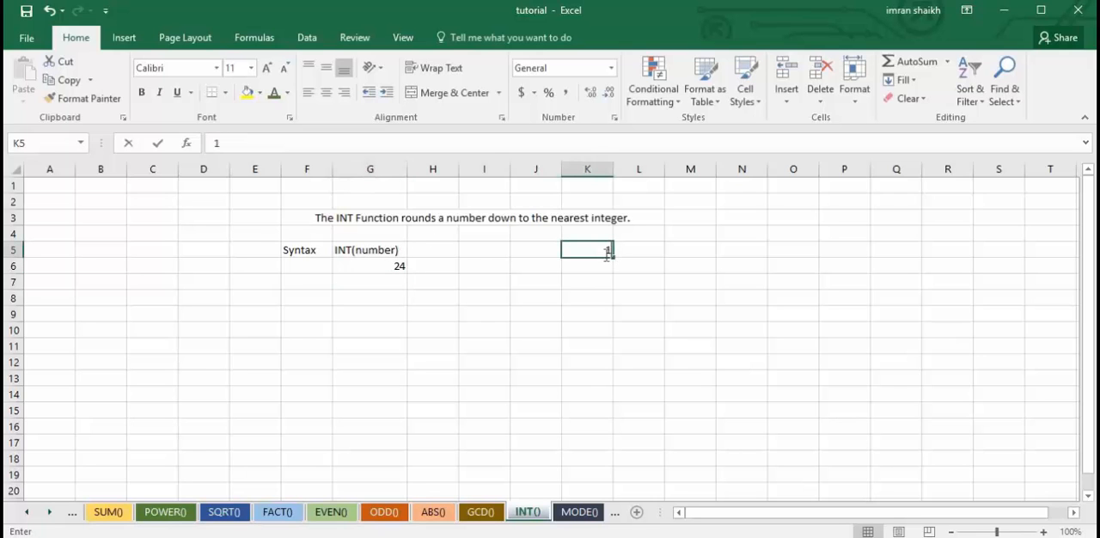
type("01.5")
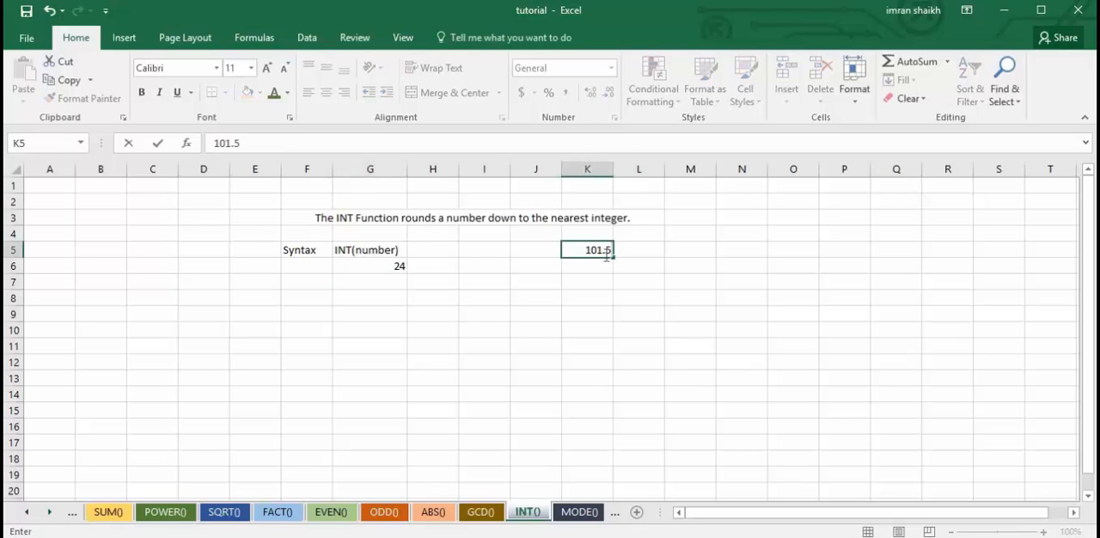
key("Return")
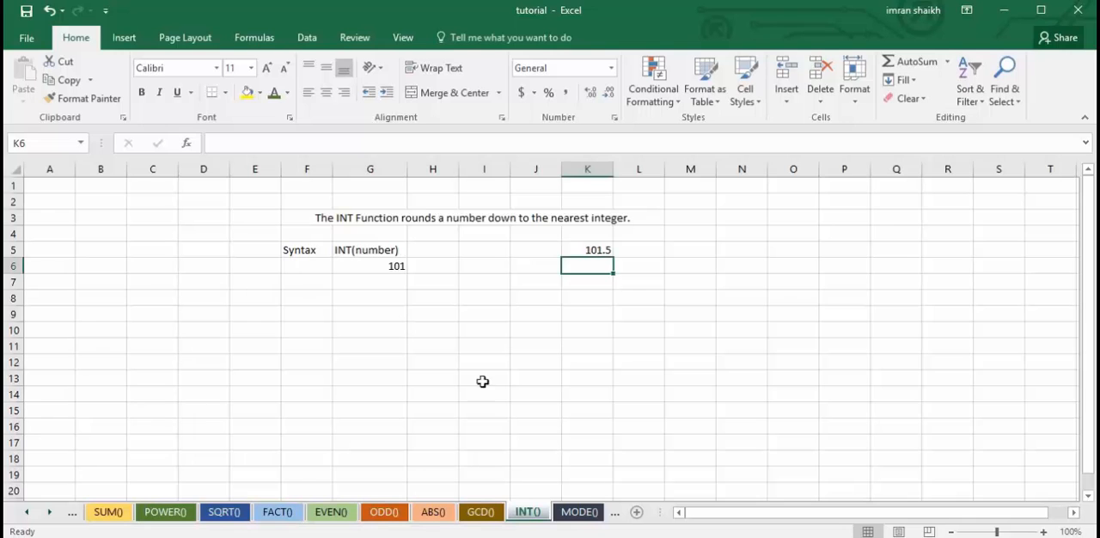
On the MODE() sheet, replace the formula in G6 by rebuilding it as =MOD(K5,K6), using the number and divisor cells.
left_click(579, 512)
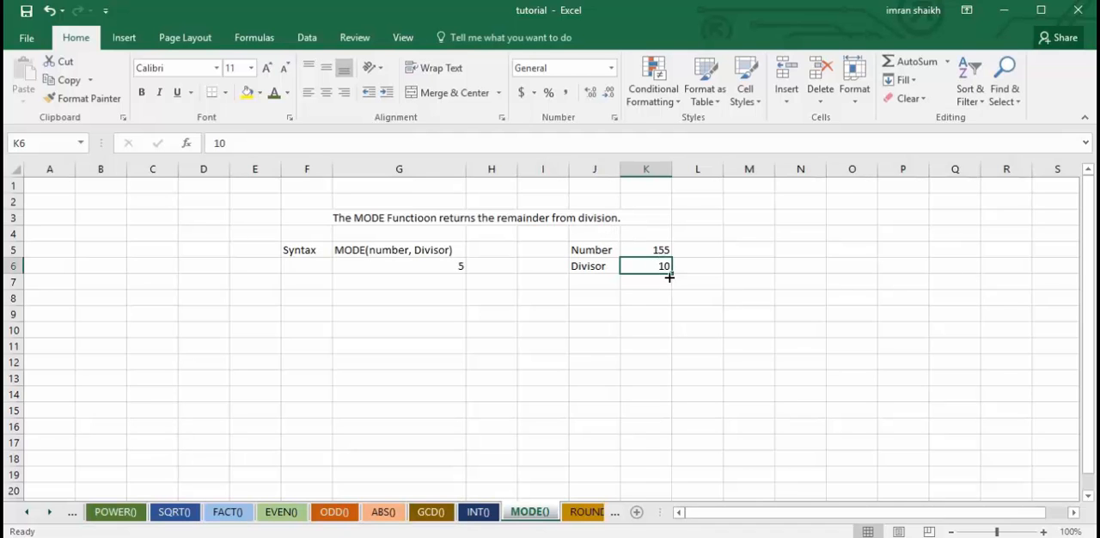
left_click(422, 261)
left_click_drag(222, 143, 393, 146)
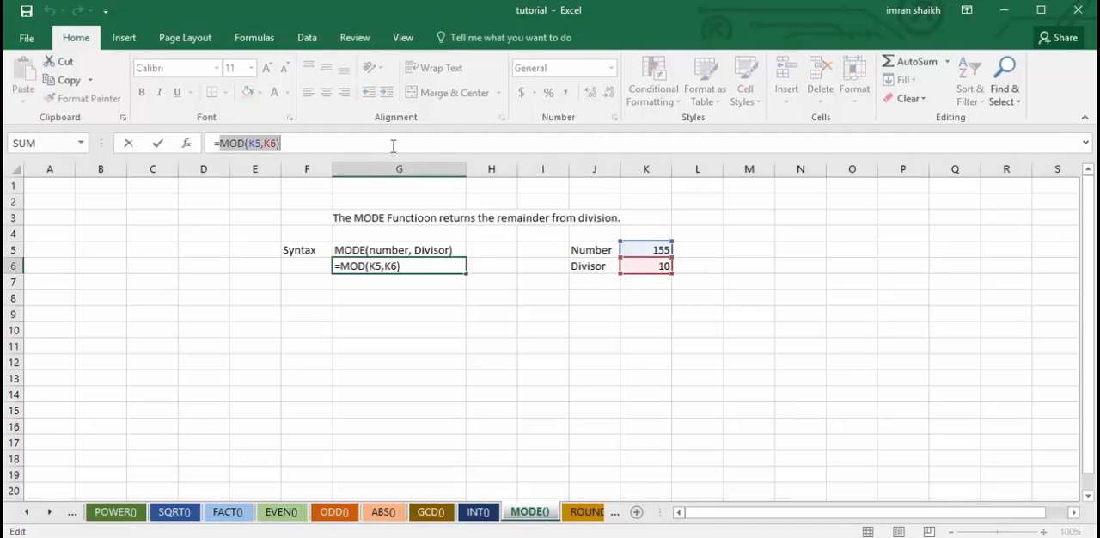
type("mod")
key("Tab")
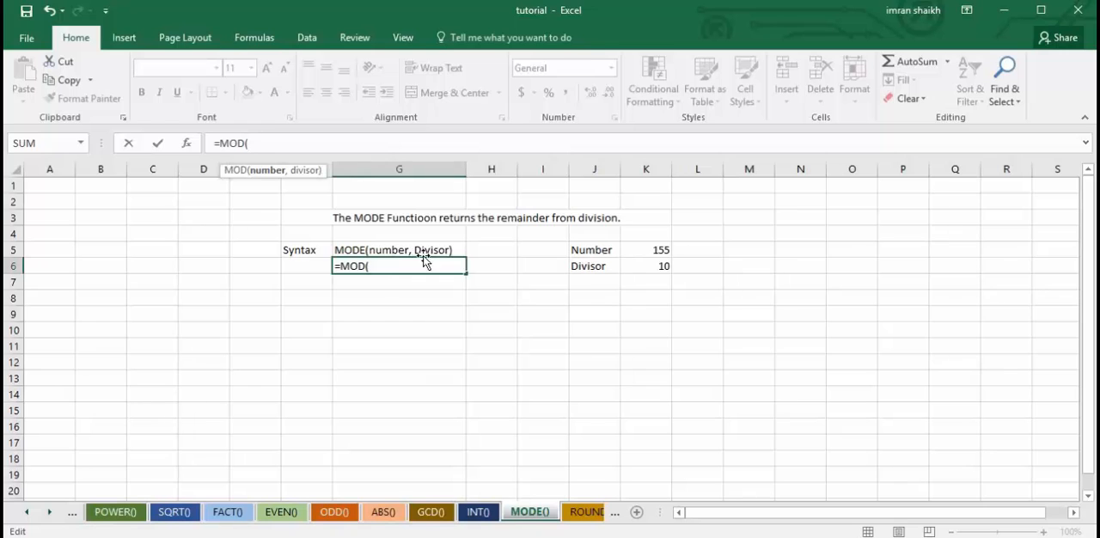
left_click(657, 249)
type(",")
left_click(659, 266)
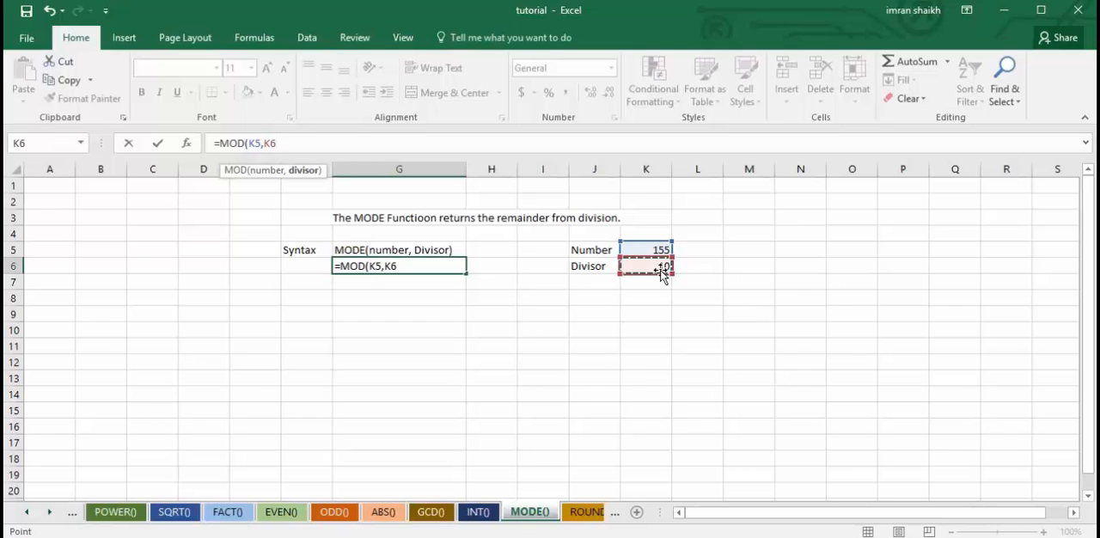
key("Return")
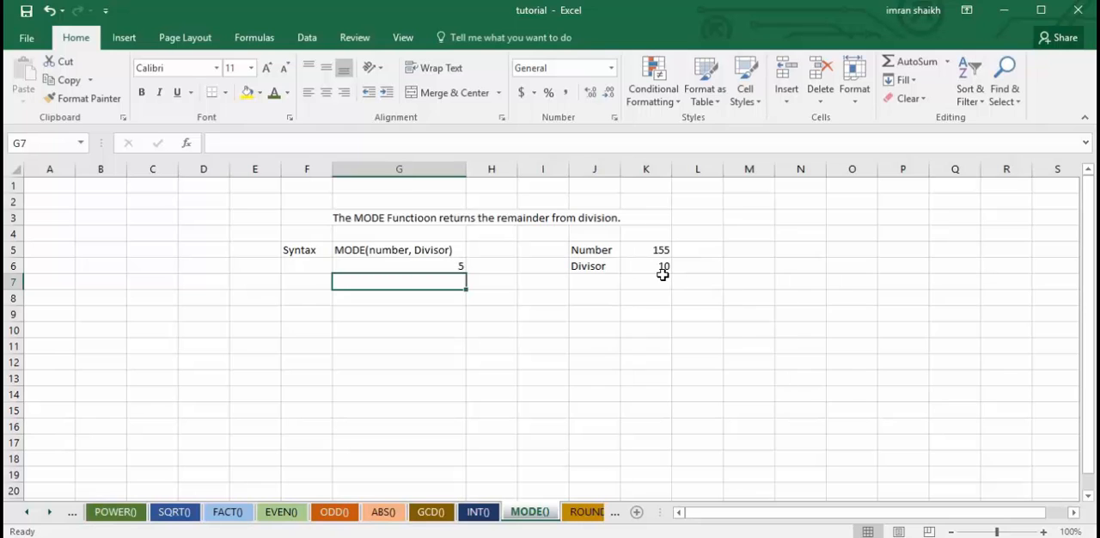
left_click(448, 268)
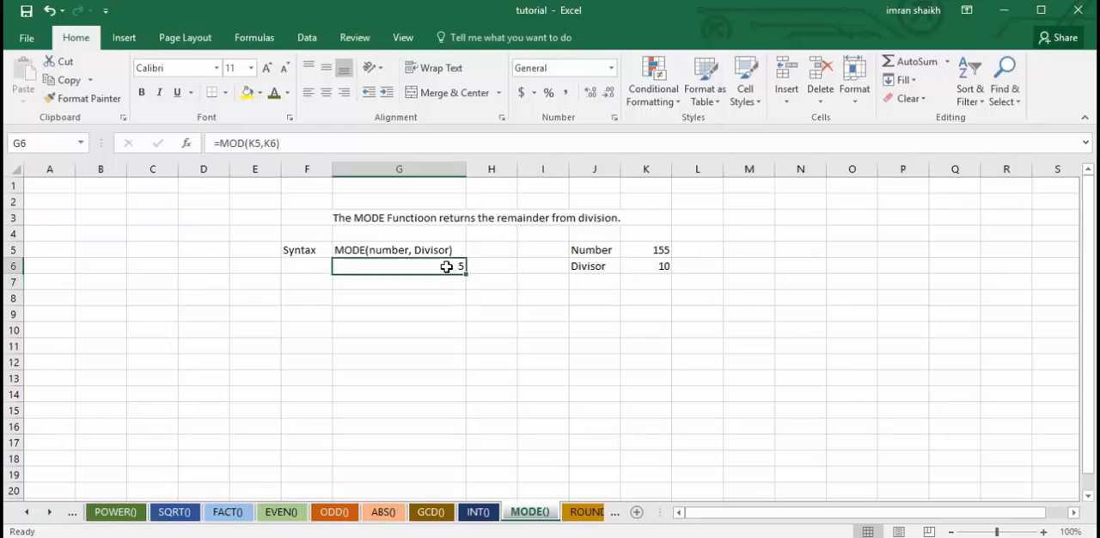
Correct the misspelled word "Functioon" to "Function" in the description in F3 of the MODE() sheet.
left_click(544, 218)
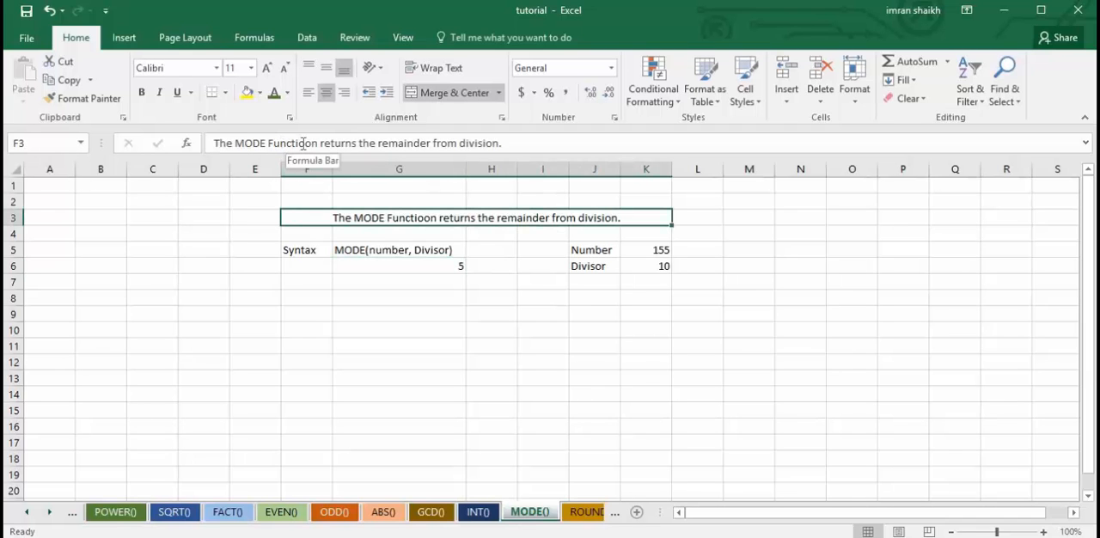
left_click(305, 143)
key("BackSpace")
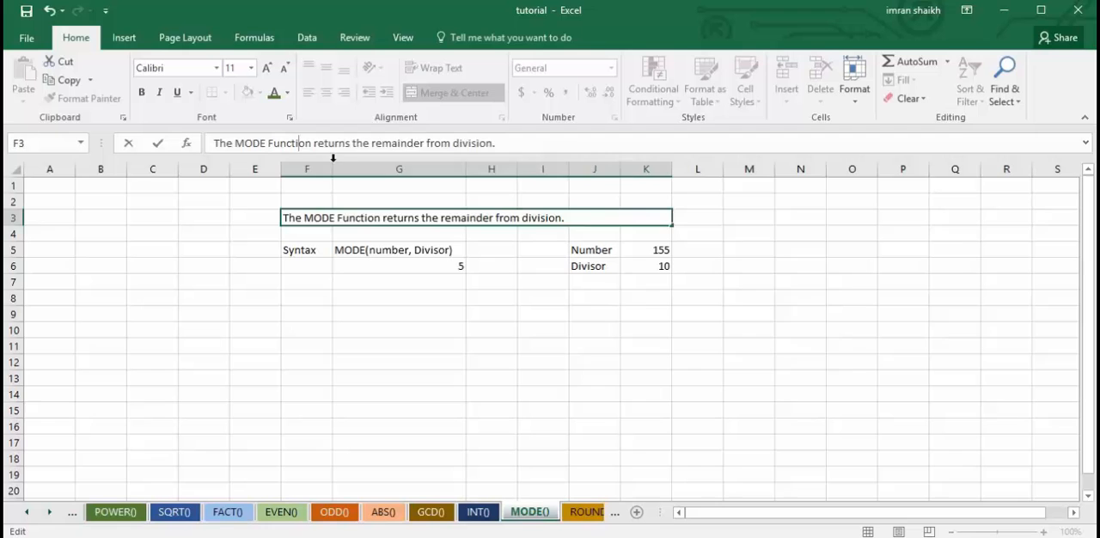
left_click(444, 380)
On the ROUND() sheet, test the formula with 0 digits in K6, and set K6 to 3.
left_click(585, 511)
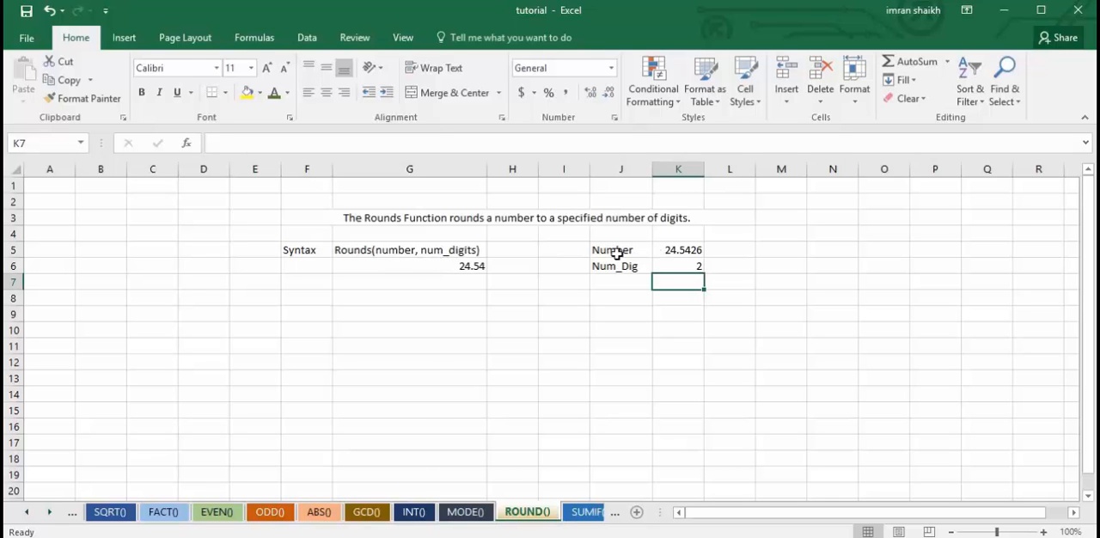
left_click(685, 267)
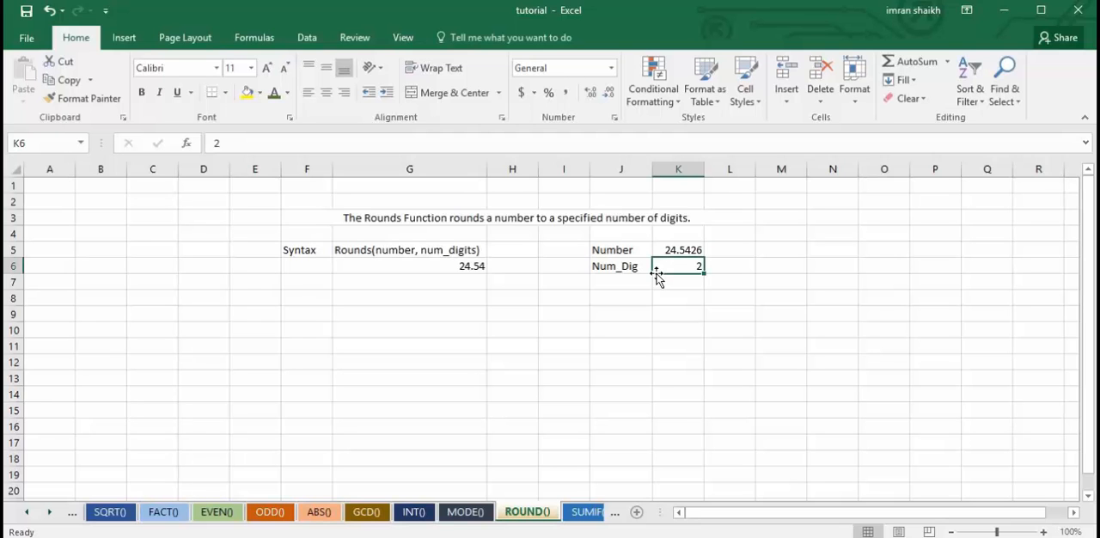
type("0")
key("Return")
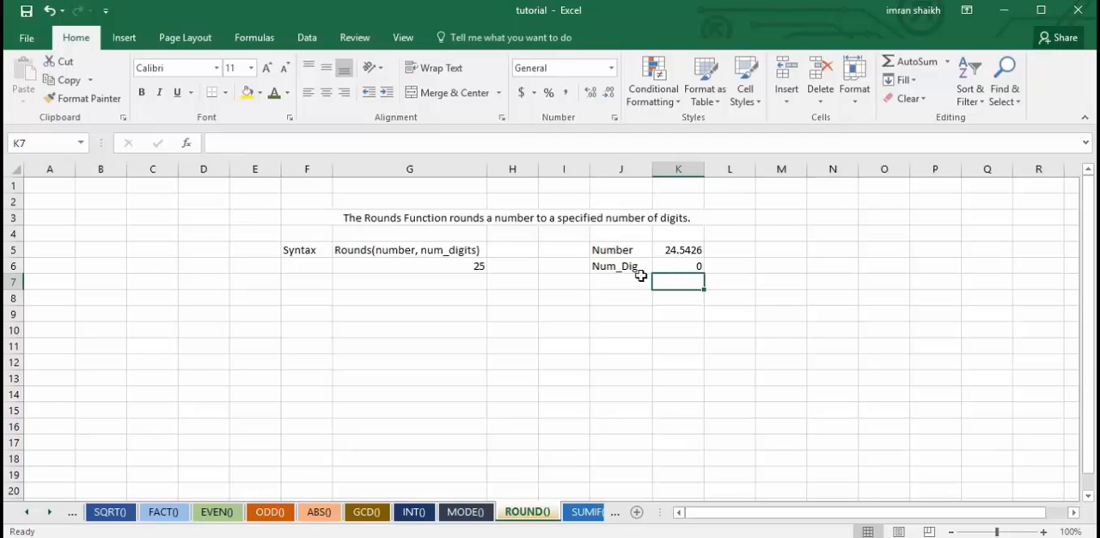
left_click(677, 267)
type("3")
key("Return")
Replace the formula in G6 by rebuilding it as =ROUND(K5,K6), using the number and digit-count cells.
left_click(465, 268)
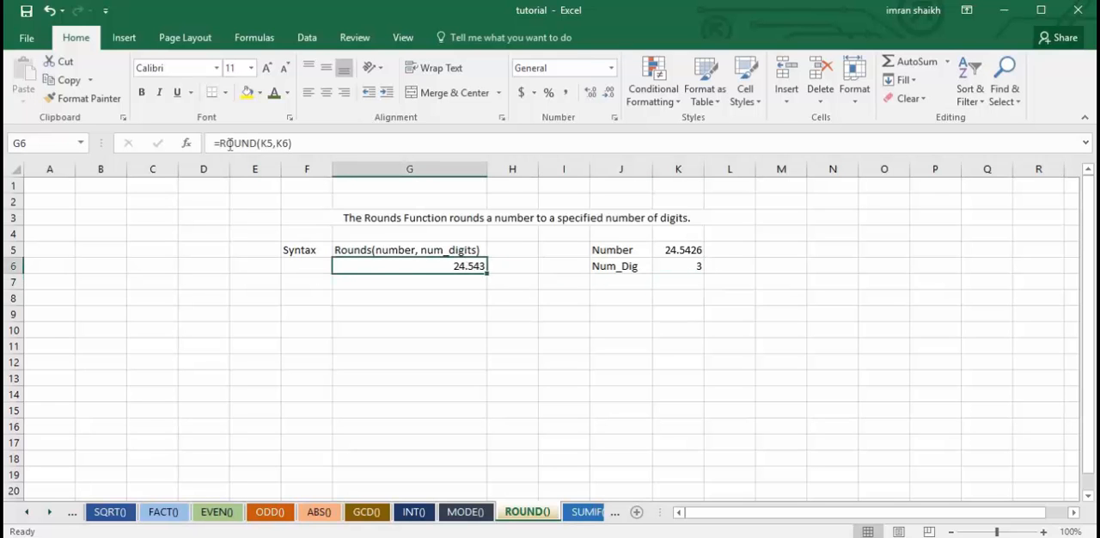
left_click_drag(220, 143, 328, 150)
key("BackSpace")
type("rou")
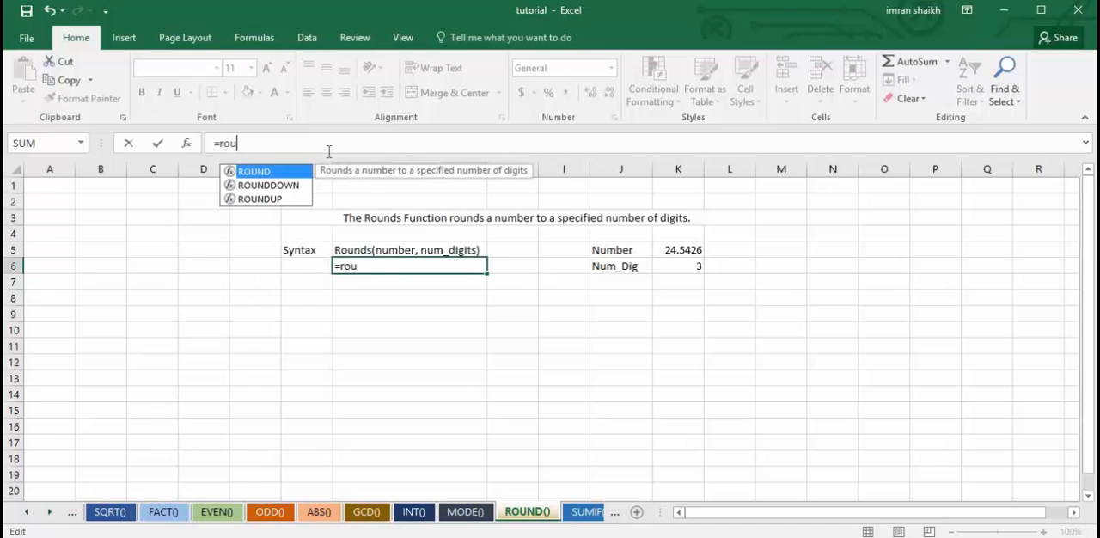
key("Tab")
left_click(681, 250)
type(",")
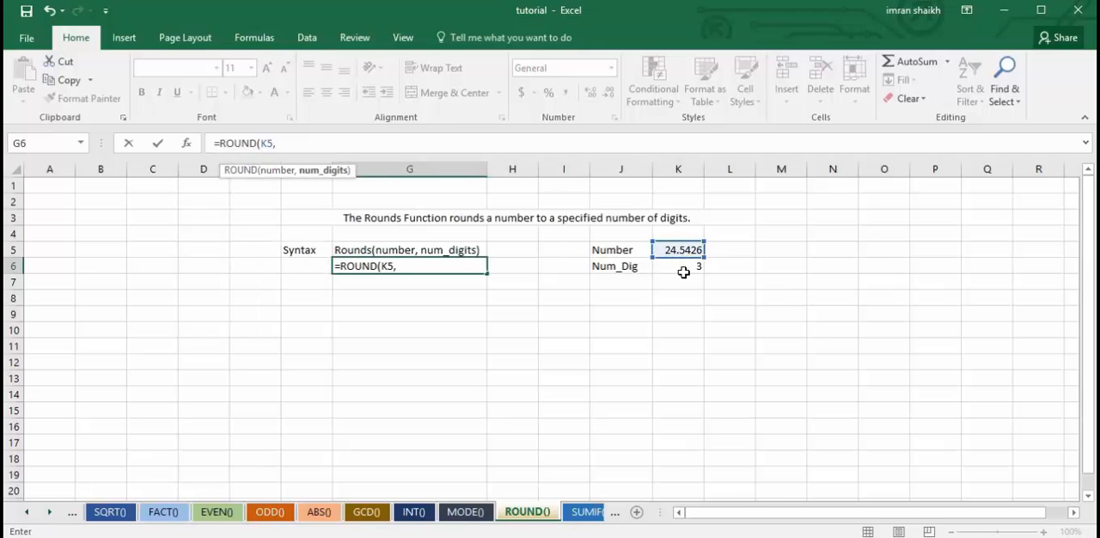
left_click(688, 268)
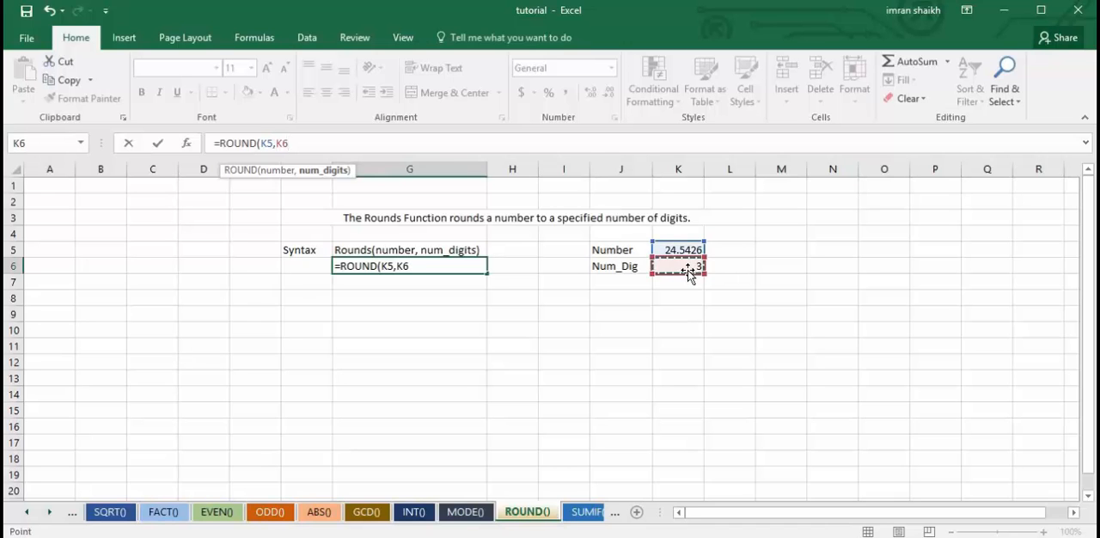
type(")")
key("Return")
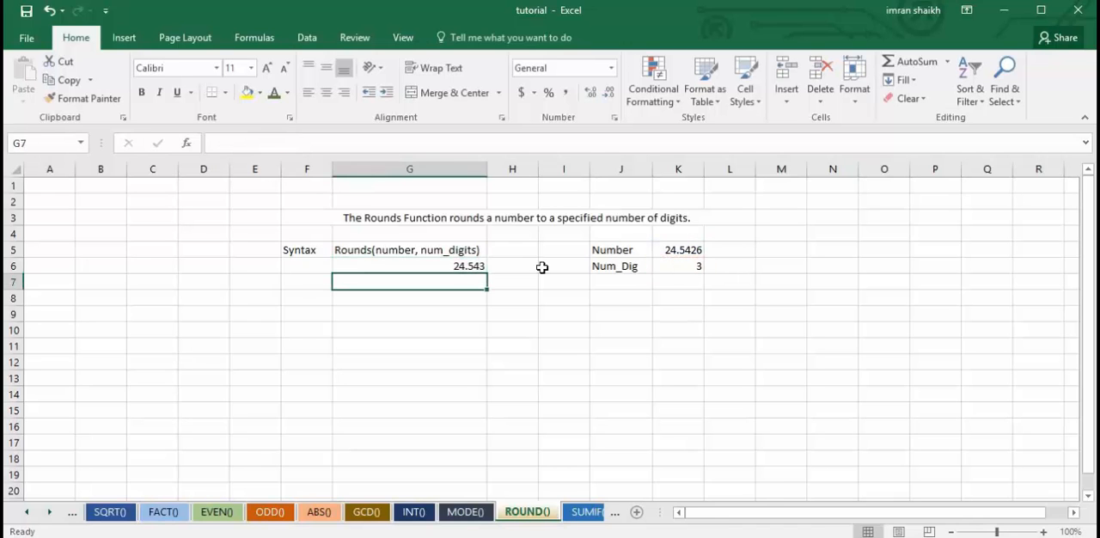
left_click(460, 268)
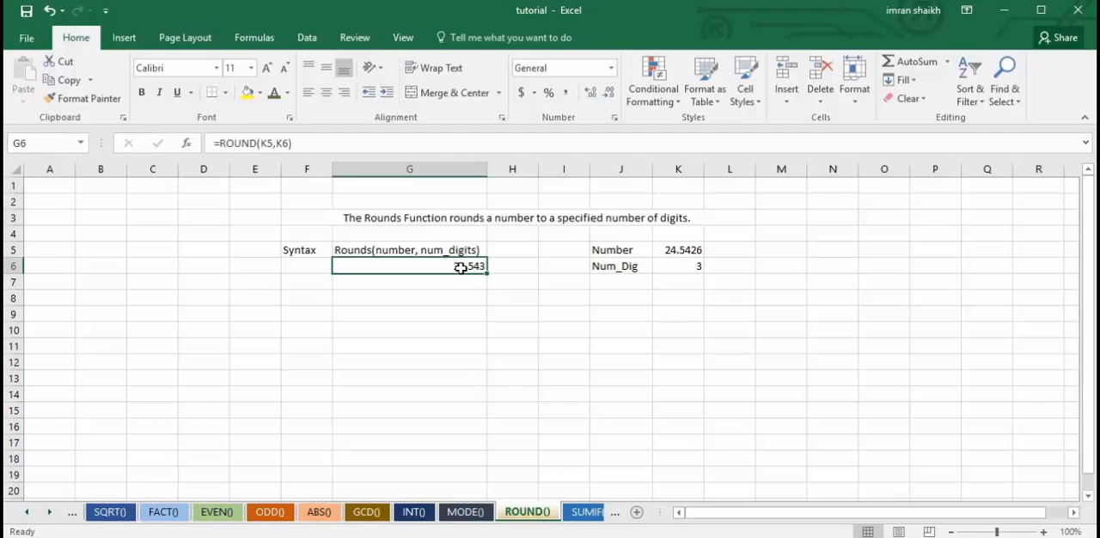
On the SUMIF() sheet, rebuild the arguments of the formula in G5 so that it reads =SUMIF(K4:K9,">12").
left_click(587, 512)
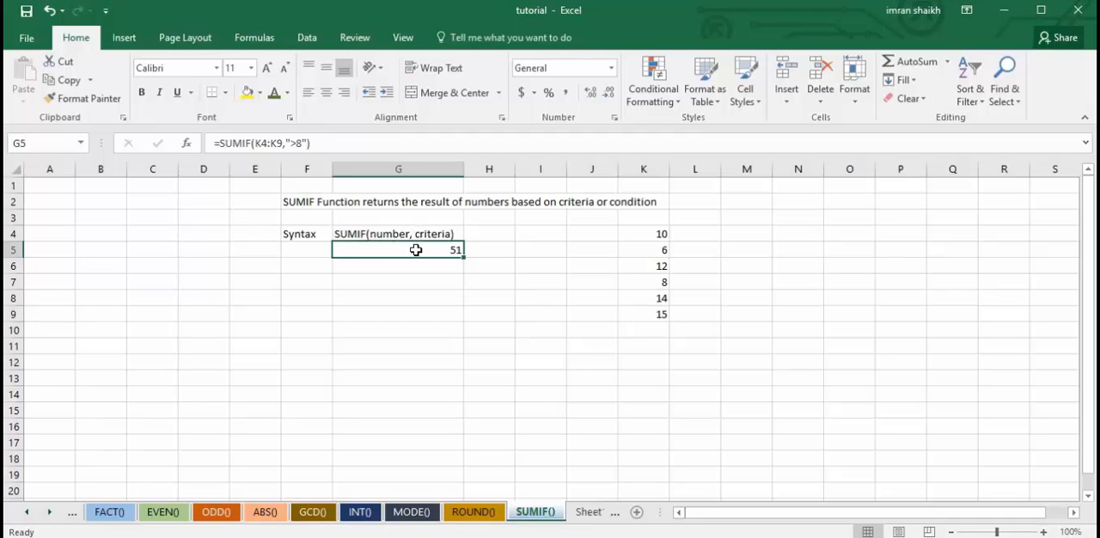
left_click_drag(256, 143, 311, 143)
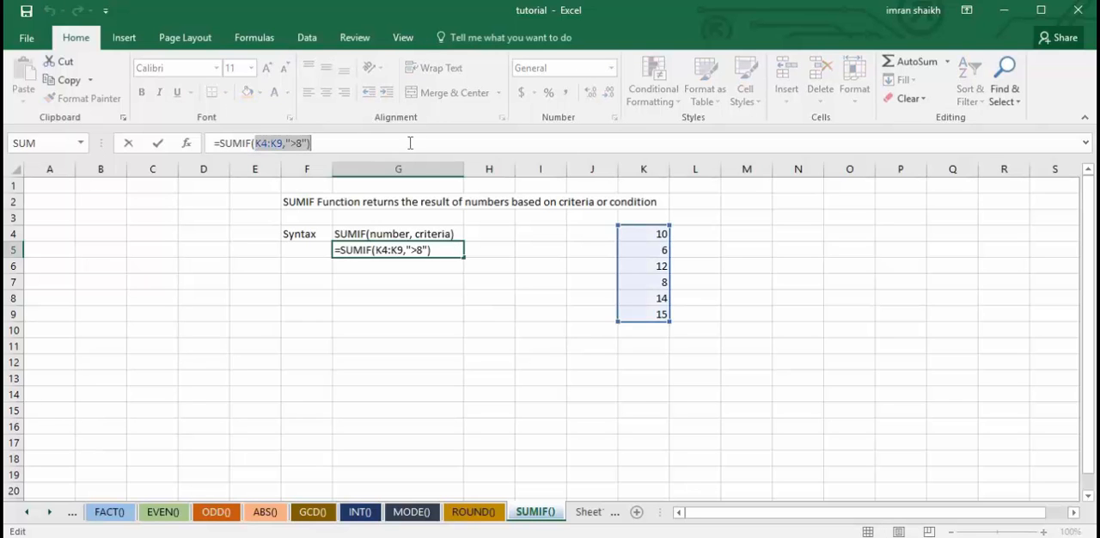
key("BackSpace")
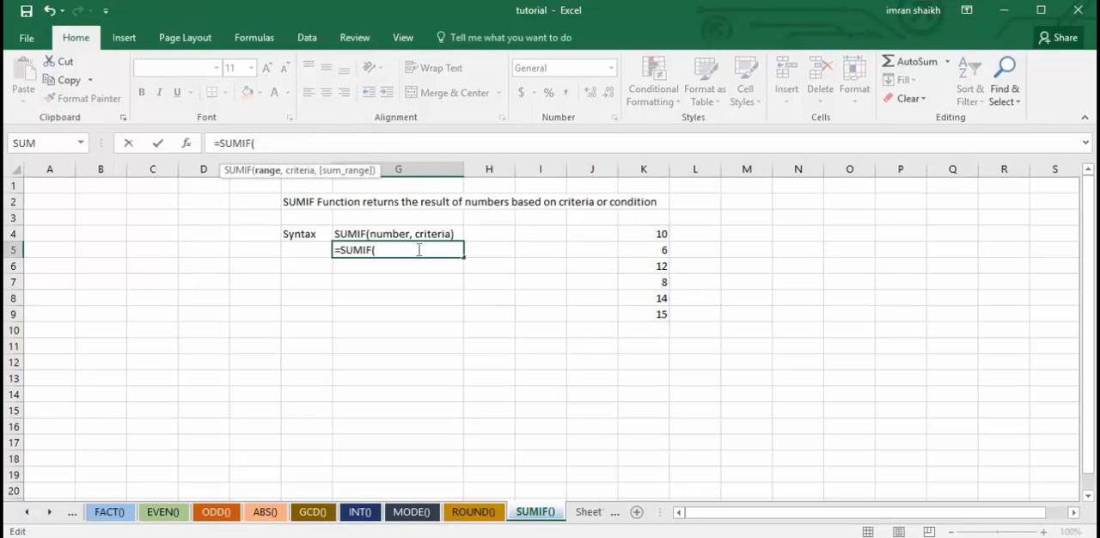
left_click_drag(651, 234, 657, 314)
type(",")
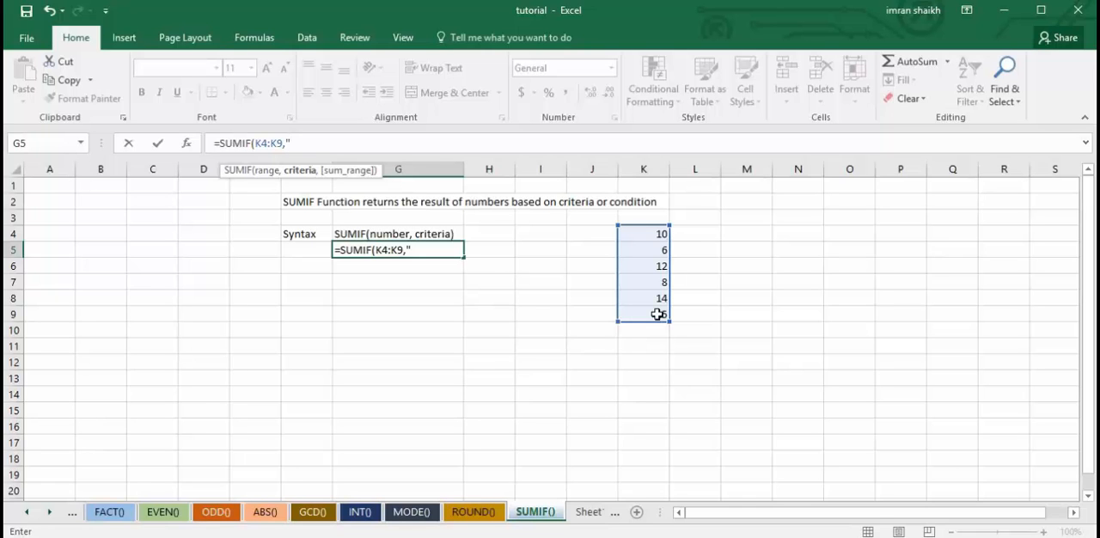
type(">12\")")
key("Return")
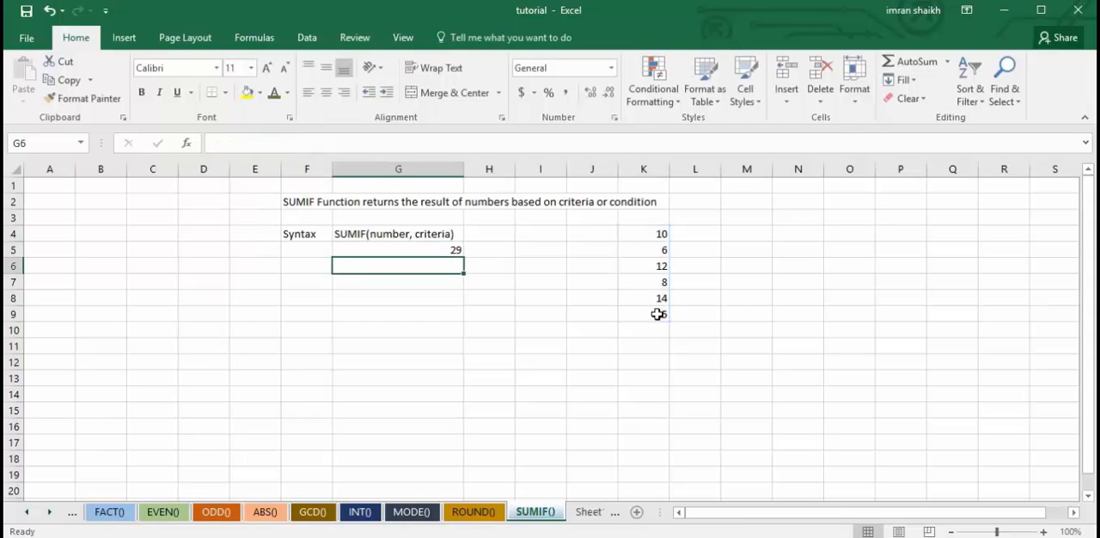
left_click(436, 250)
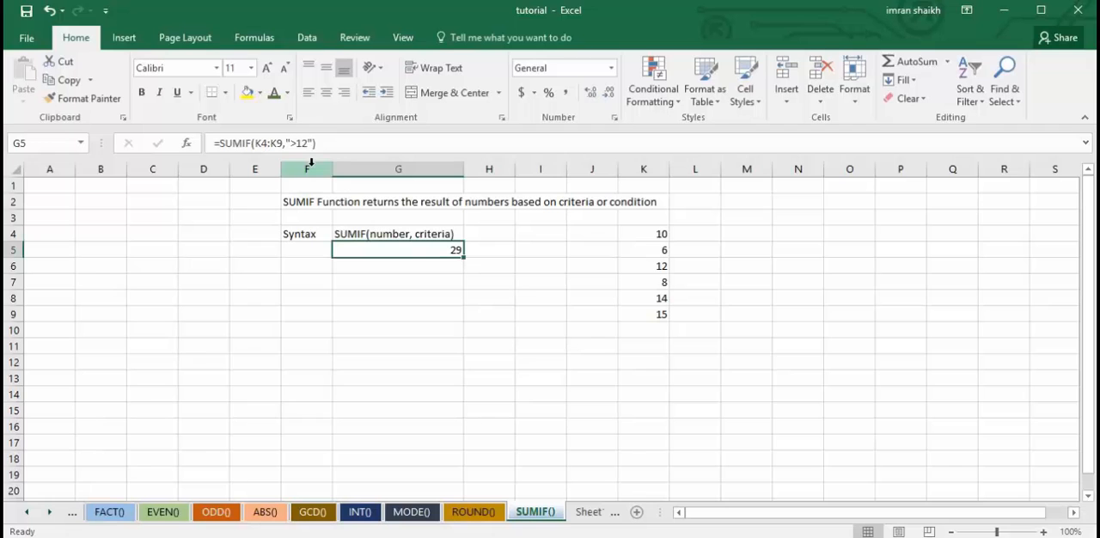
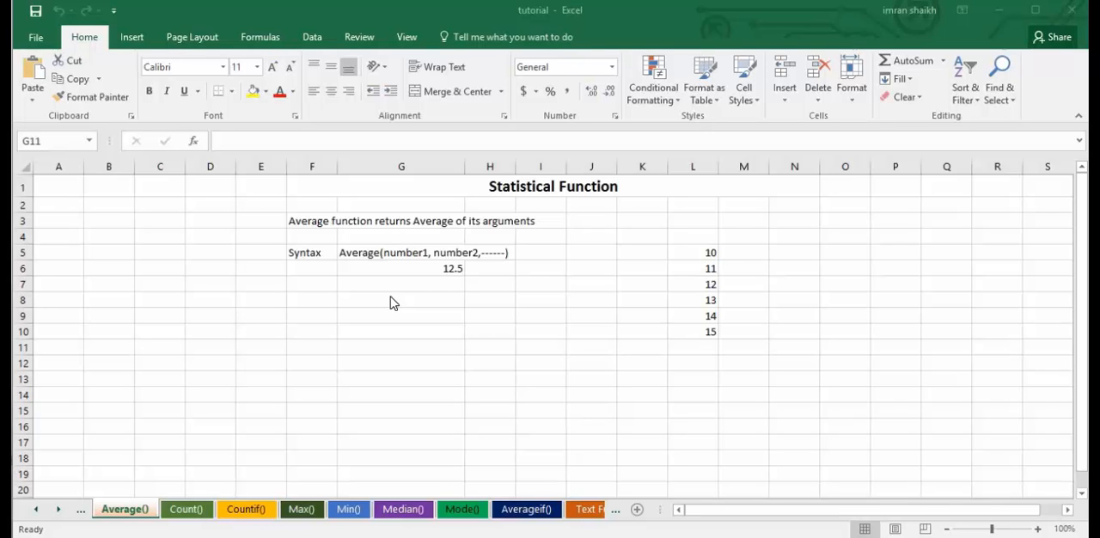
left_click(428, 285)
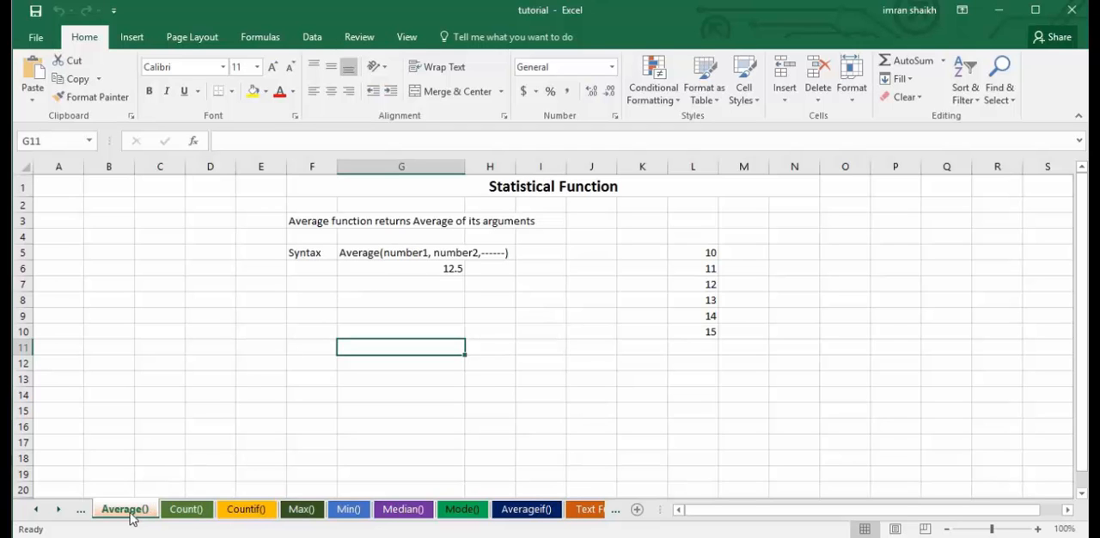
left_click(419, 266)
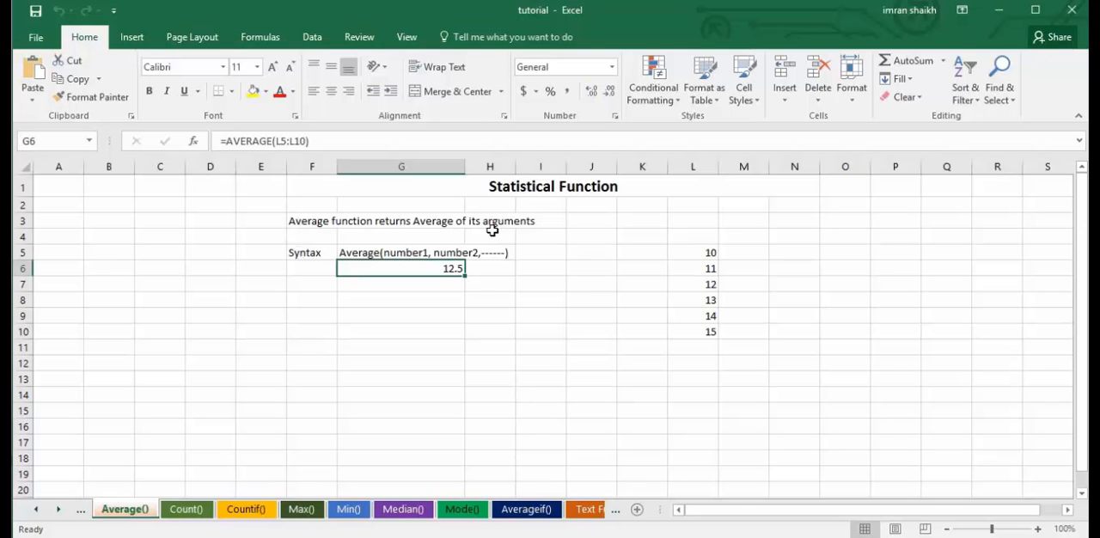
left_click(422, 252)
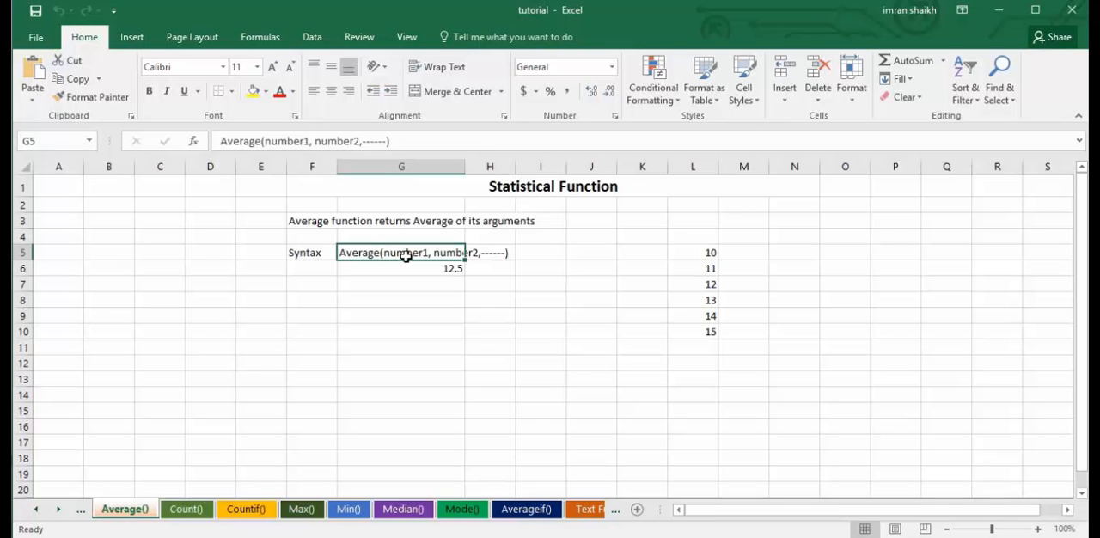
left_click(381, 283)
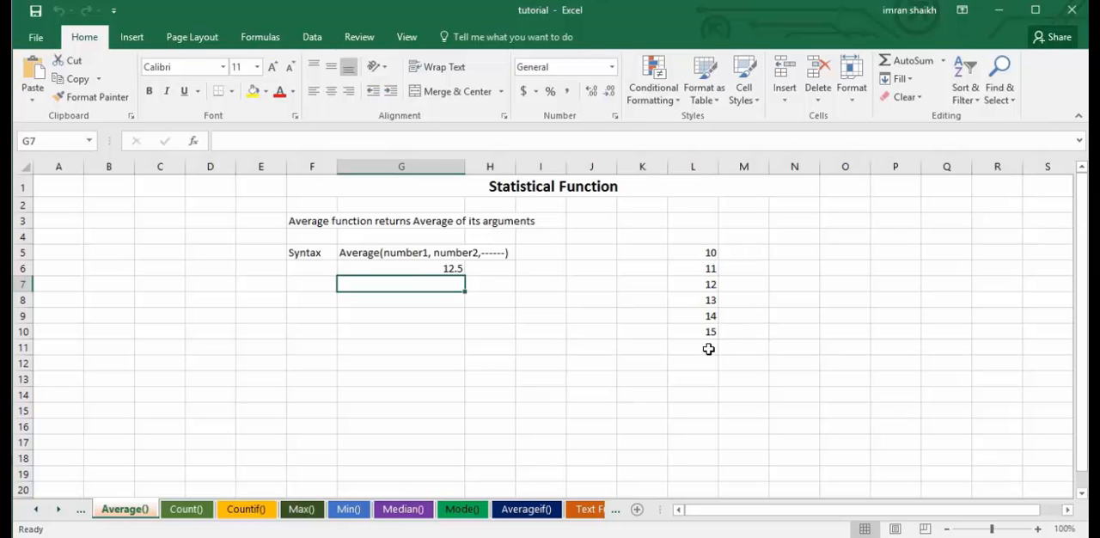
On the Average() sheet, rebuild the formula in G6 as =AVERAGE(L5,L6), using two individual cell references.
left_click(426, 269)
left_click_drag(311, 141, 228, 141)
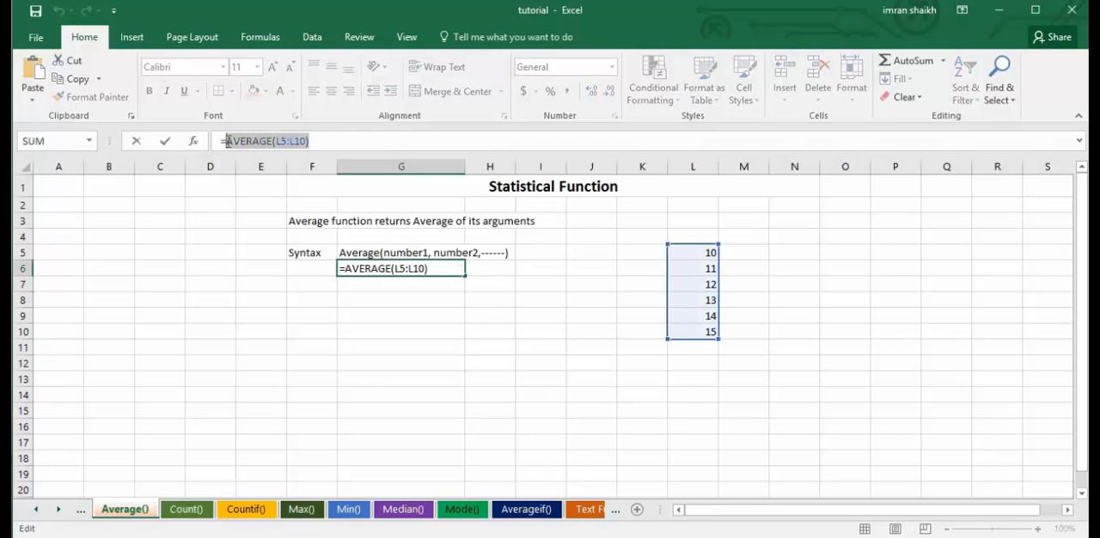
key("BackSpace")
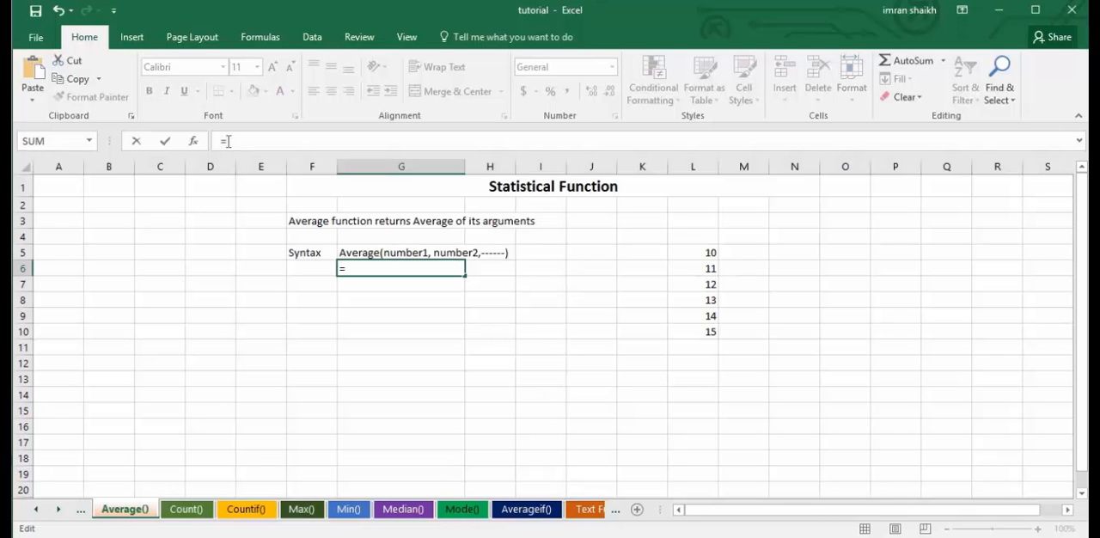
type("aver")
key("Tab")
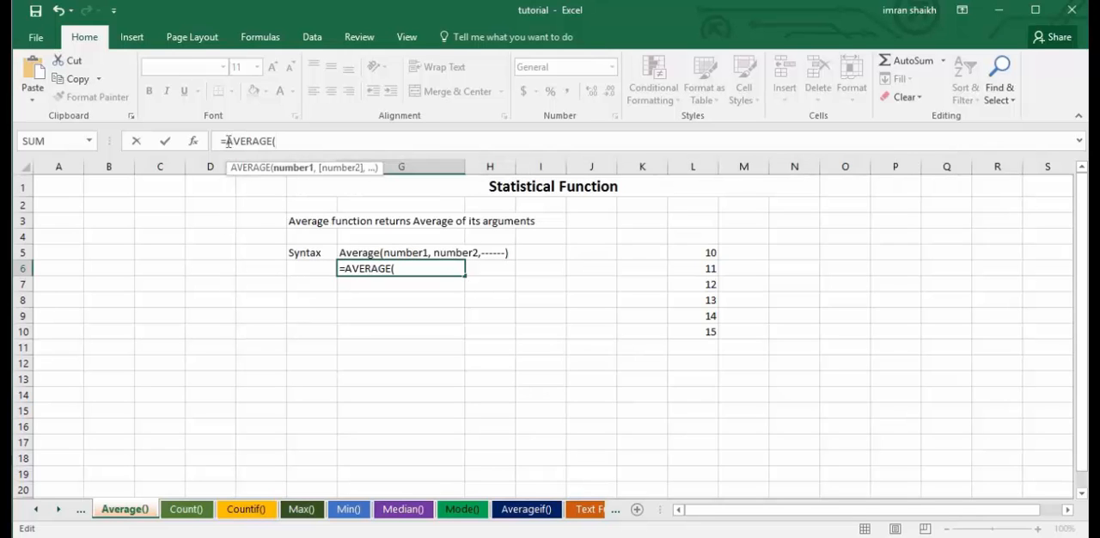
left_click(705, 253)
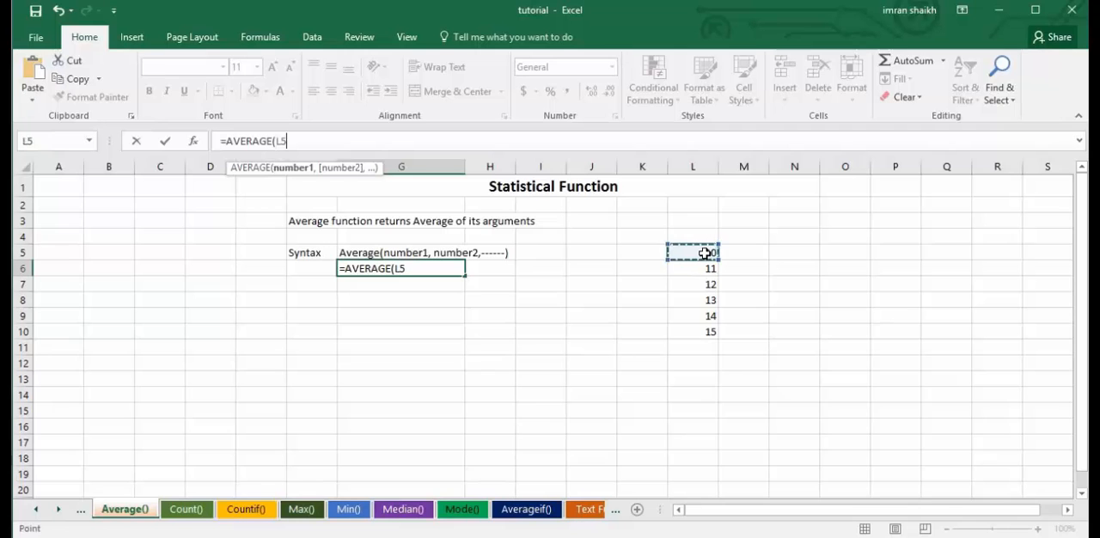
type(",")
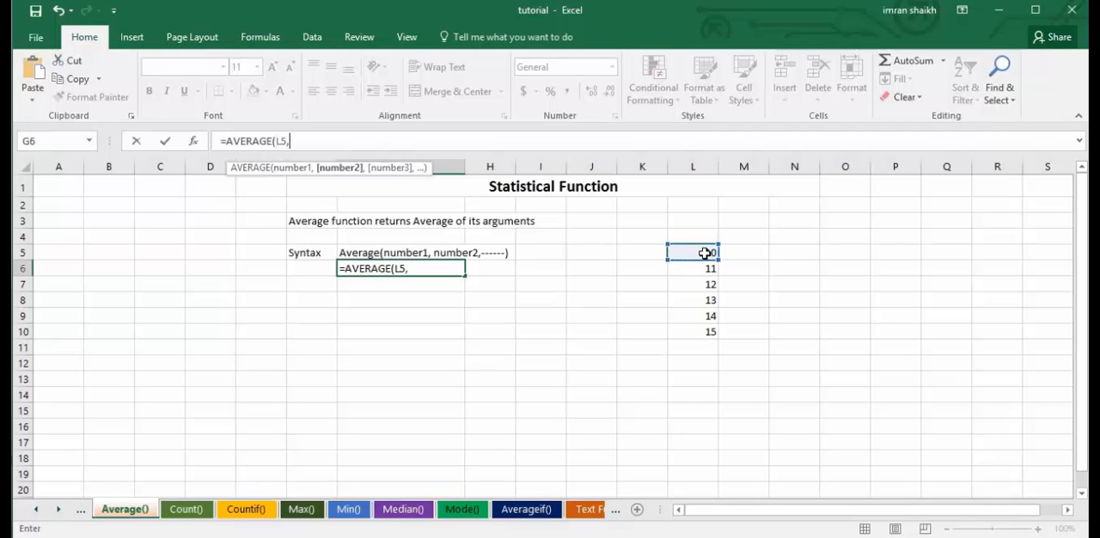
left_click(704, 268)
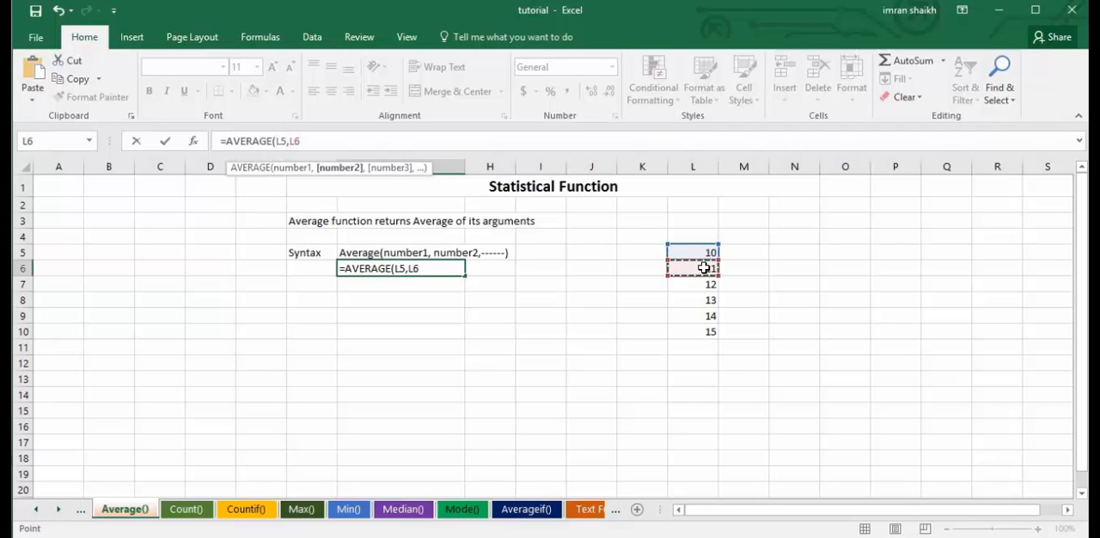
type(")")
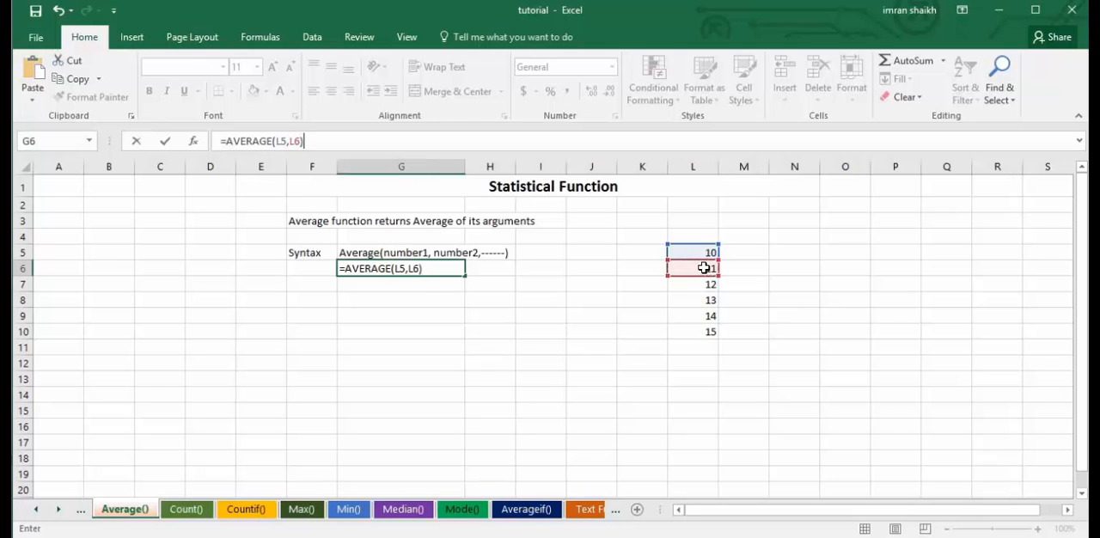
key("Return")
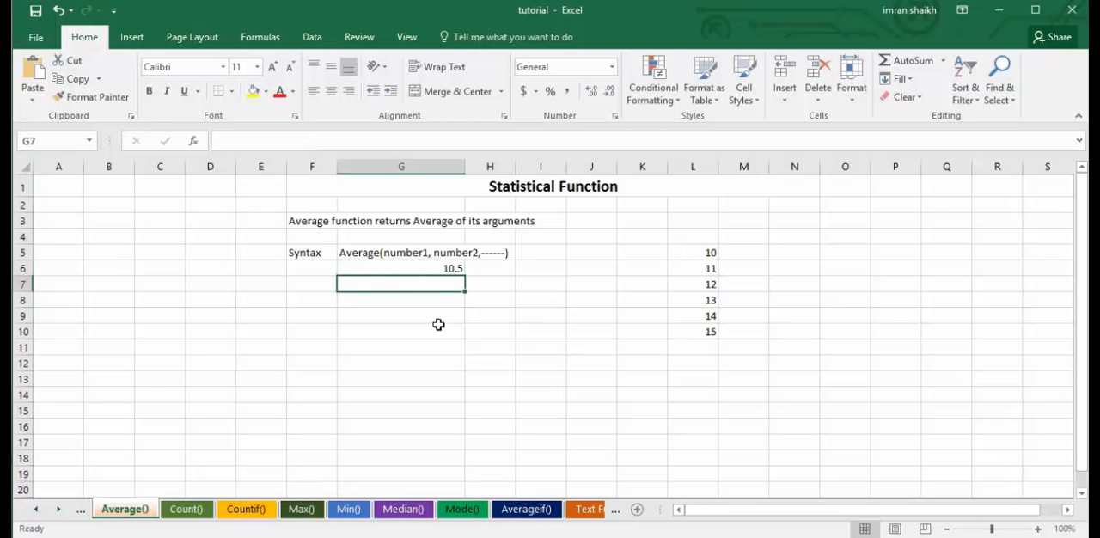
Replace the arguments of the AVERAGE formula in G6 with the whole number range, so it reads =AVERAGE(L5:L10).
left_click(413, 271)
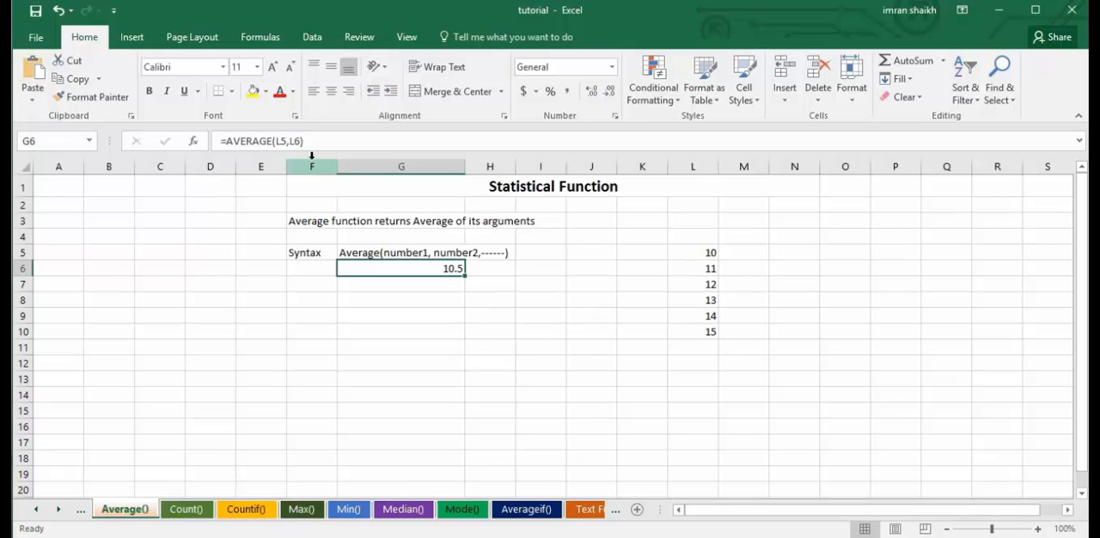
left_click_drag(278, 144, 373, 140)
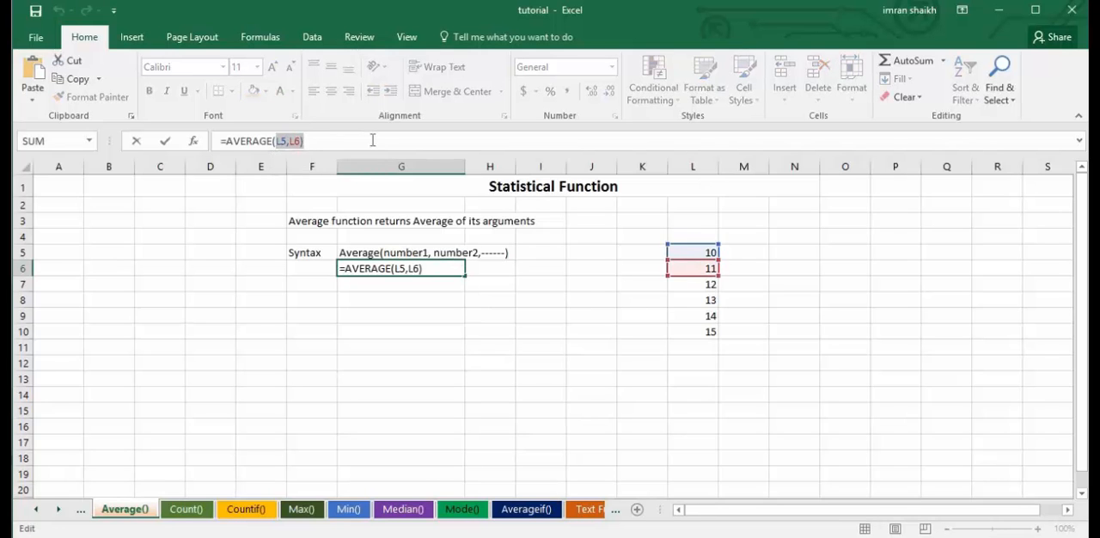
key("BackSpace")
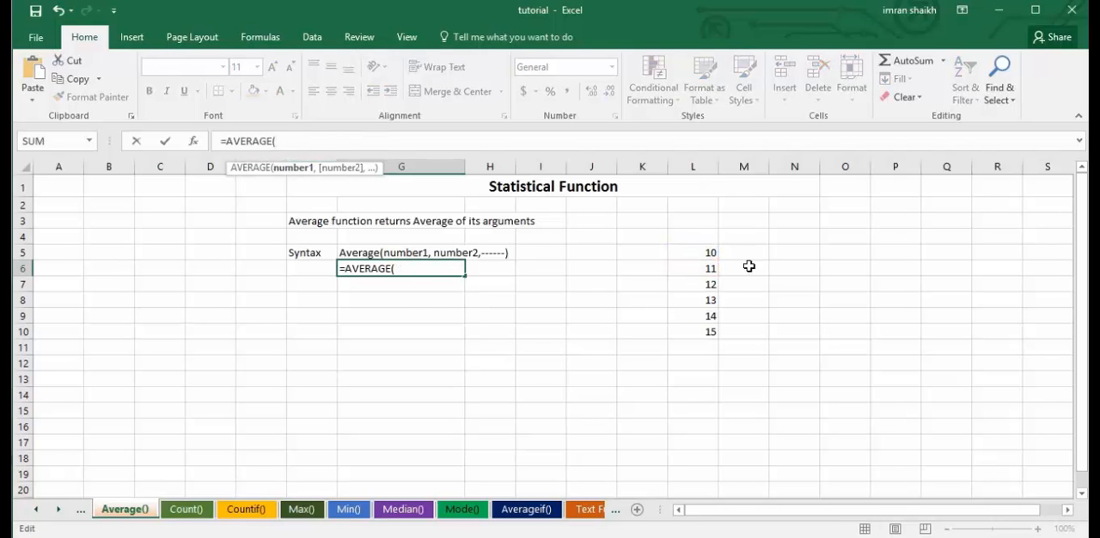
left_click_drag(712, 252, 711, 332)
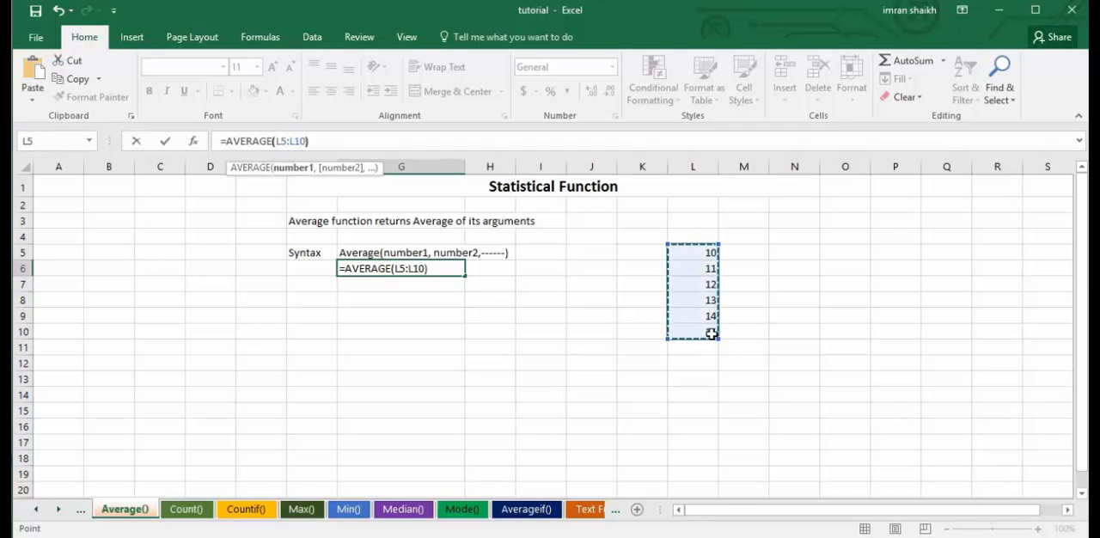
type(")")
key("Return")
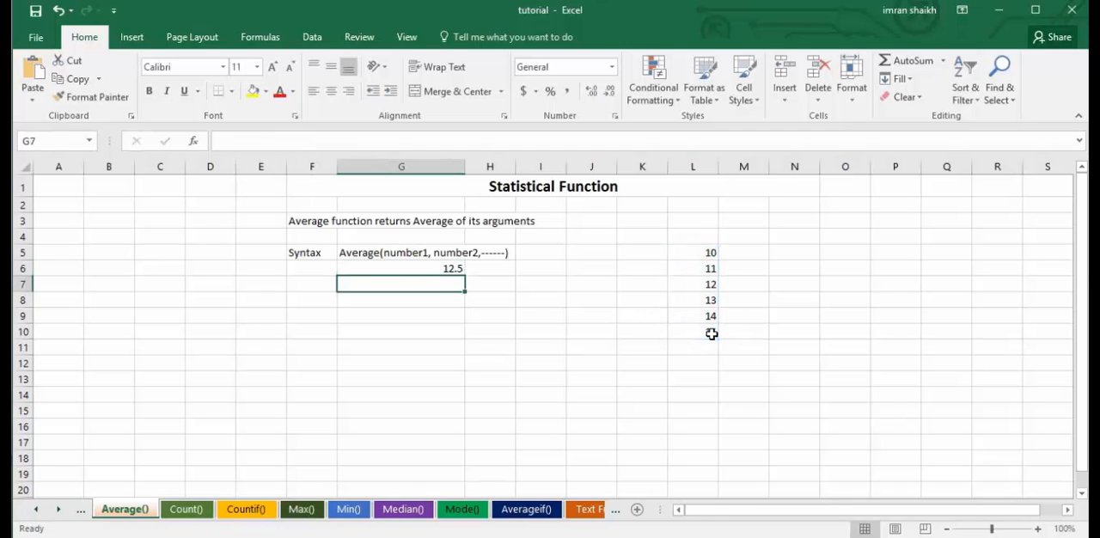
left_click(431, 268)
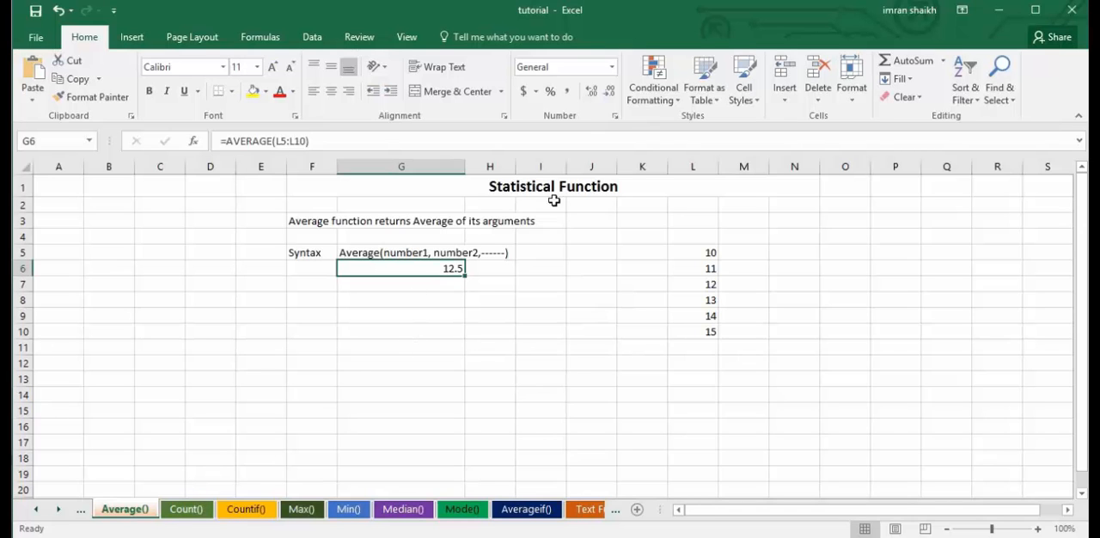
On the Count() sheet, clear G6 and enter =COUNT(10,20,30,40) with literal numbers as arguments.
left_click(187, 513)
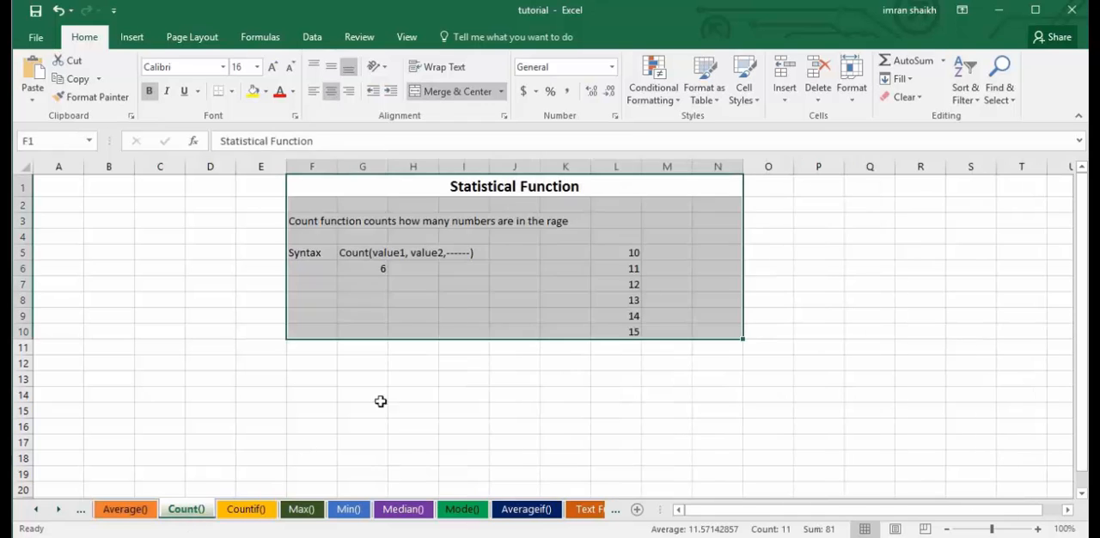
left_click(462, 301)
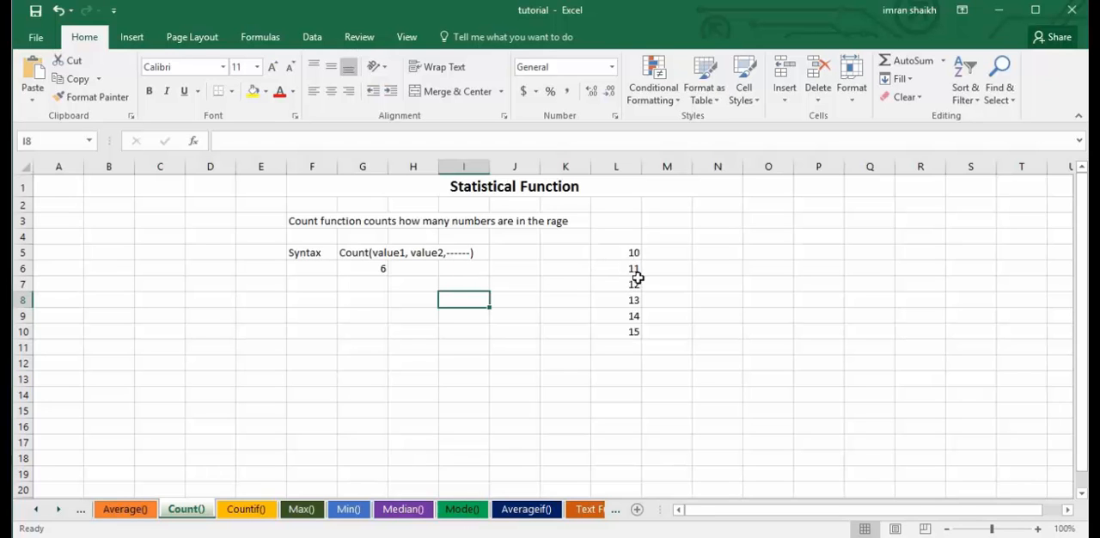
left_click(371, 269)
key("Delete")
type("=")
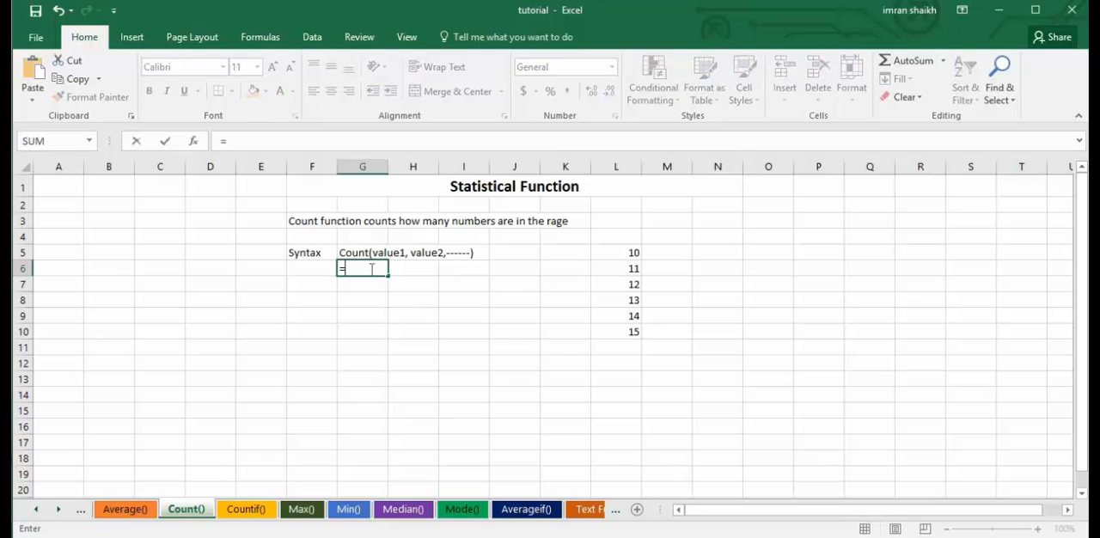
type("cou")
key("Tab")
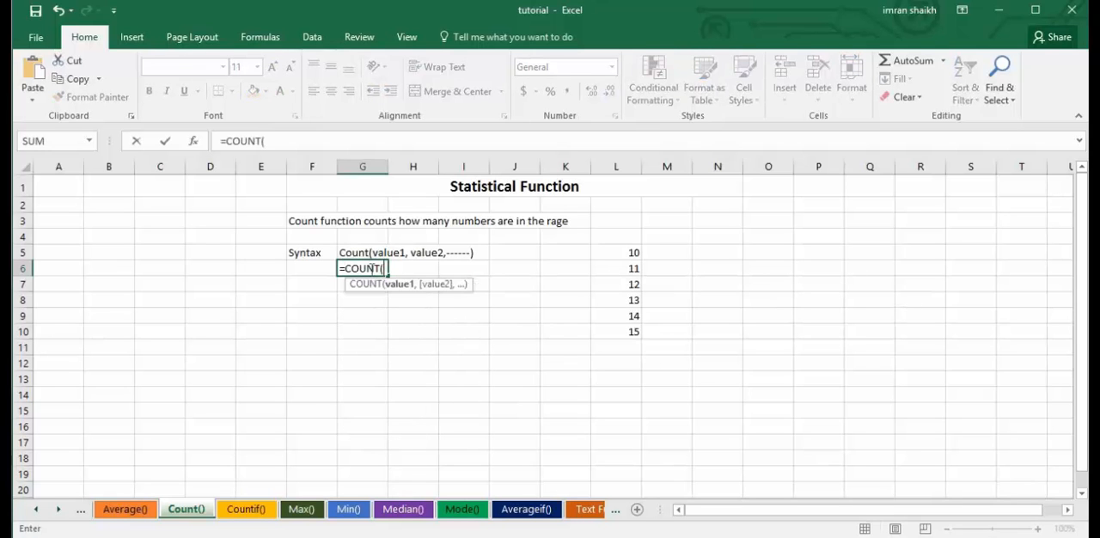
type("10,20,")
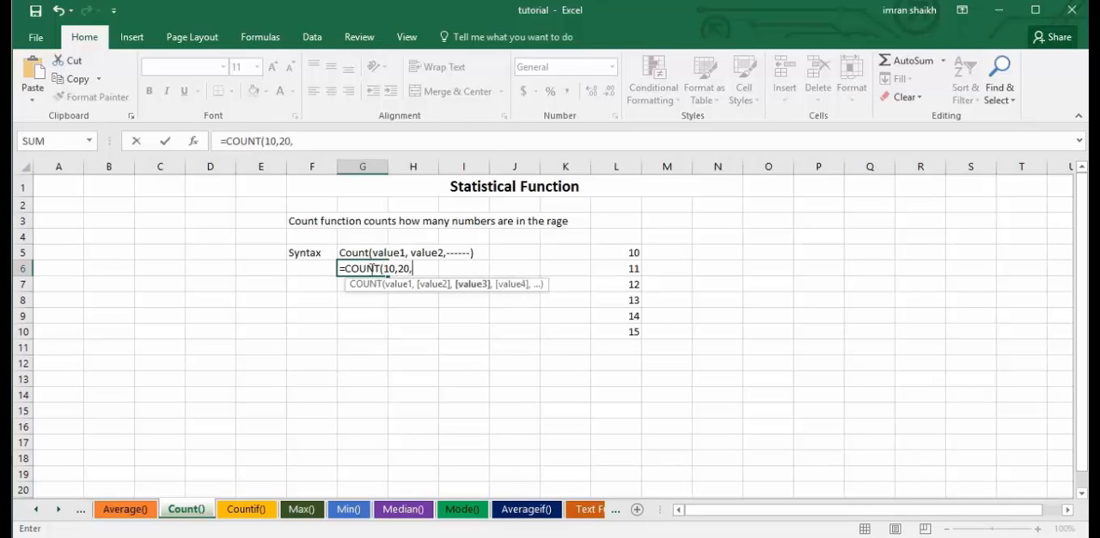
type("30,")
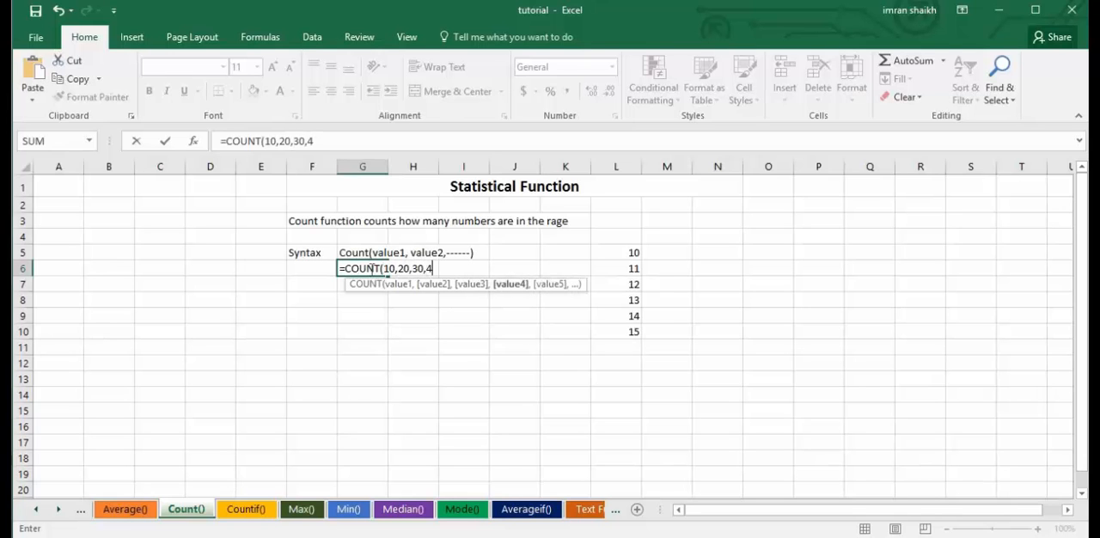
type("40)")
key("Return")
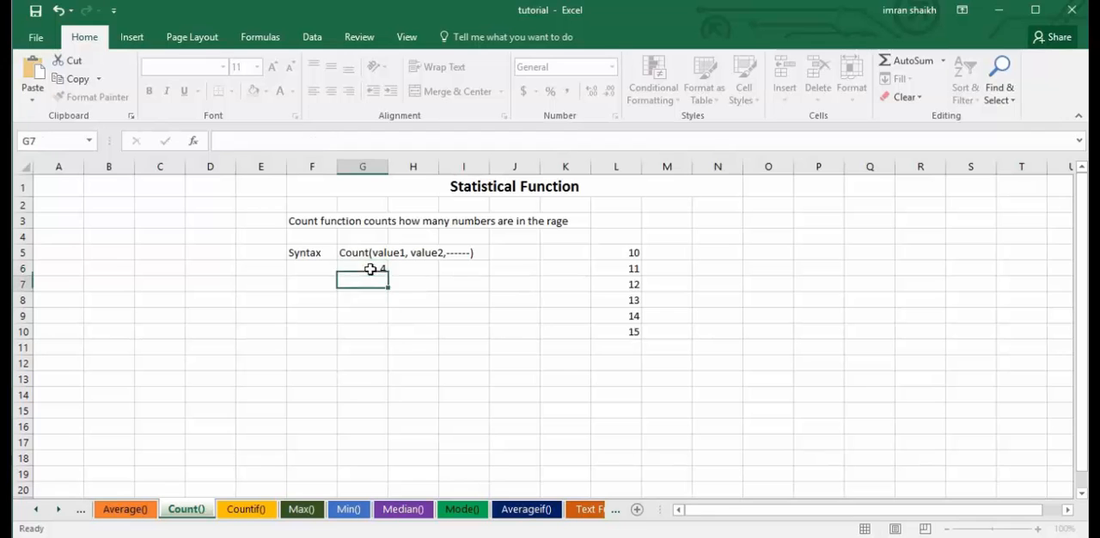
Replace the literal numbers in the COUNT formula in G6 with two cell references, so it reads =COUNT(L5,L6).
left_click(369, 269)
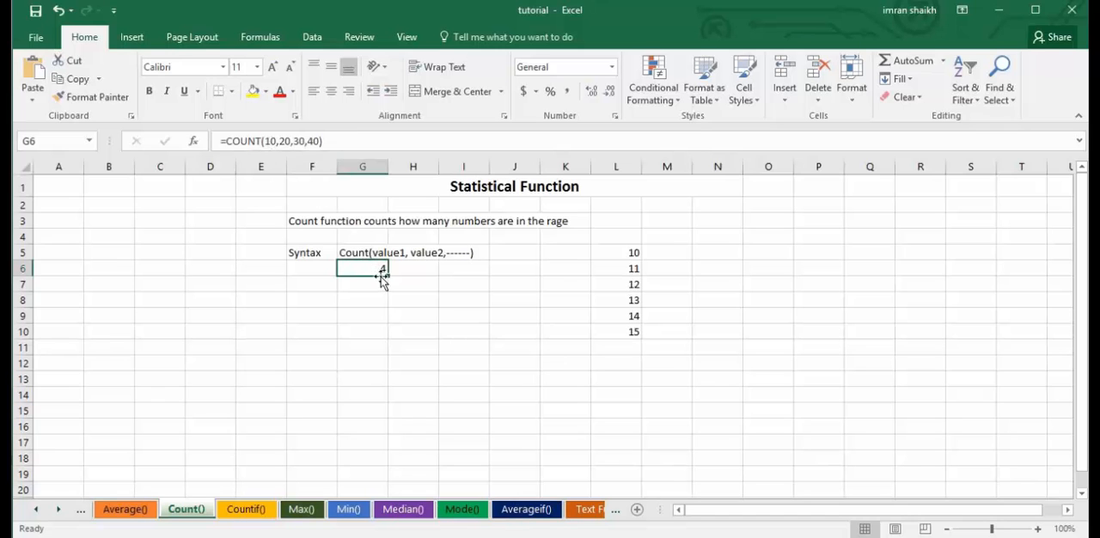
left_click(268, 140)
left_click_drag(265, 140, 336, 140)
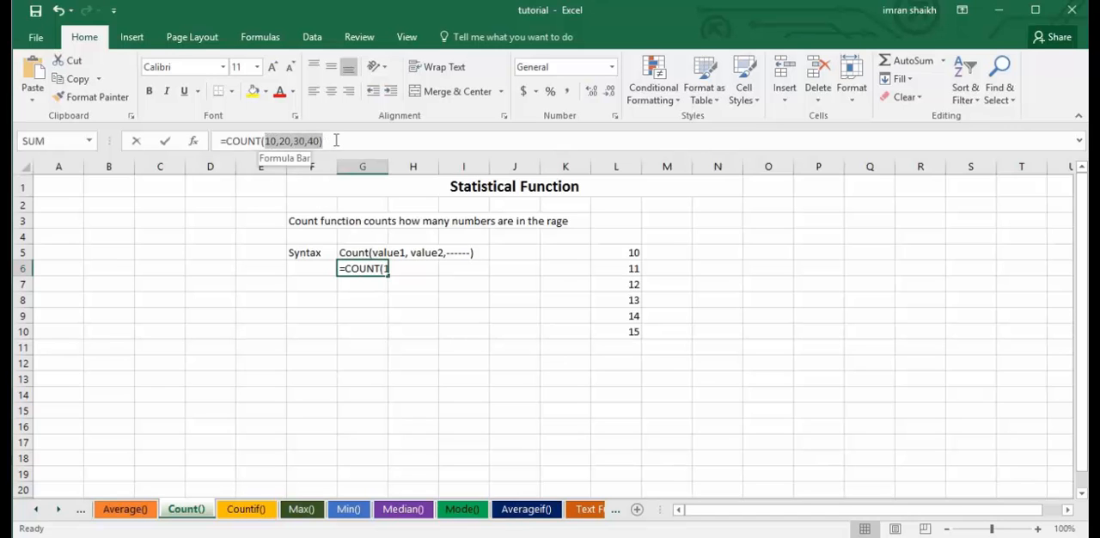
key("BackSpace")
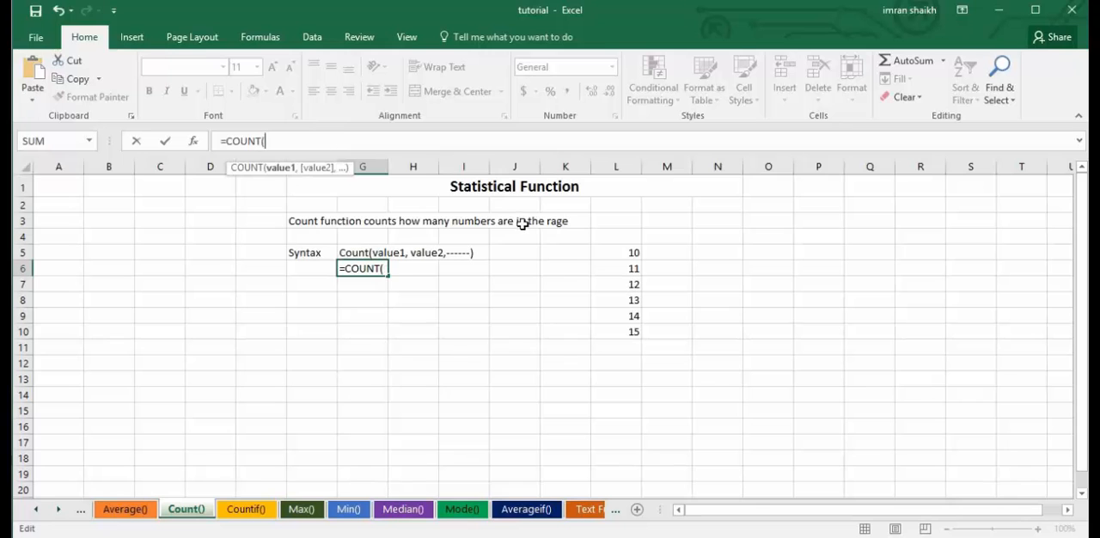
left_click(626, 251)
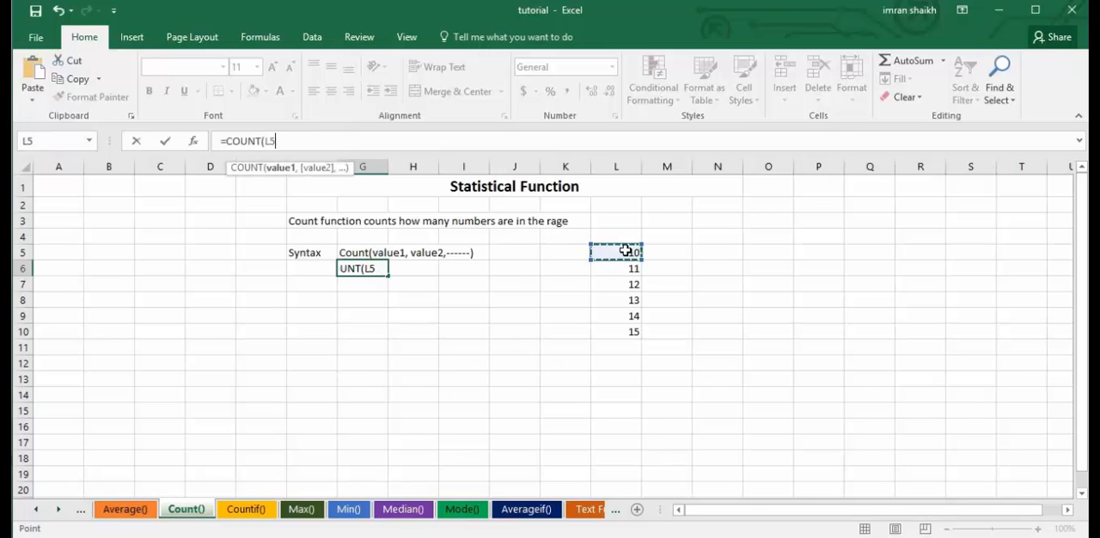
type(",")
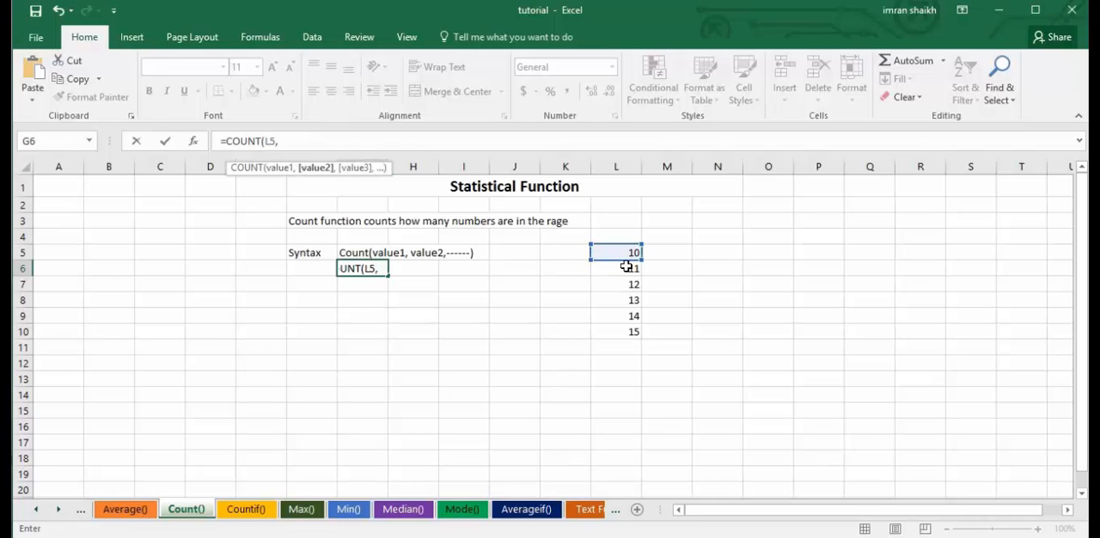
left_click(626, 268)
type(")")
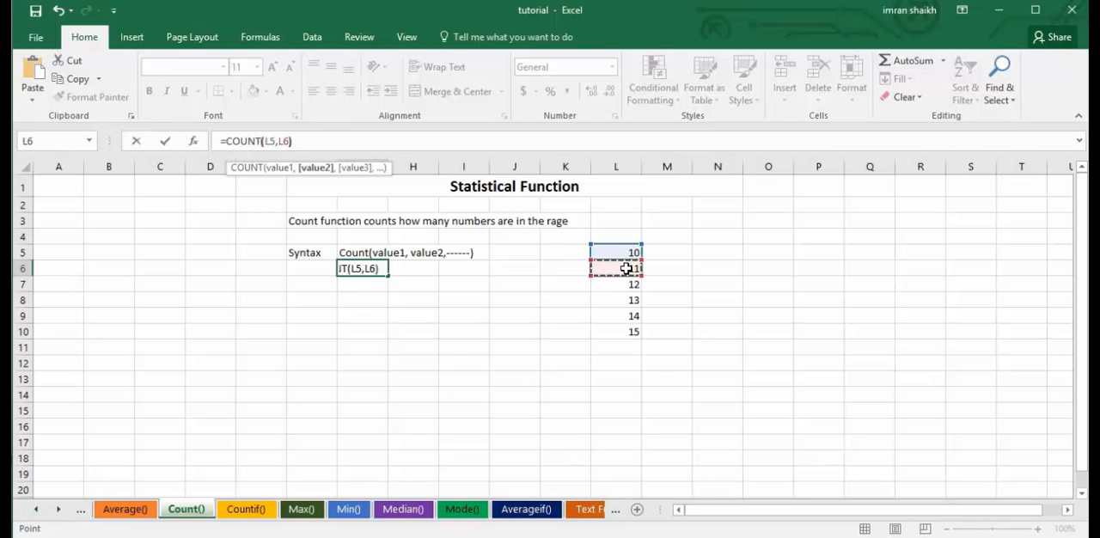
key("Return")
Replace the arguments of the COUNT formula in G6 with the whole number range, so it reads =COUNT(L5:L10).
left_click(361, 271)
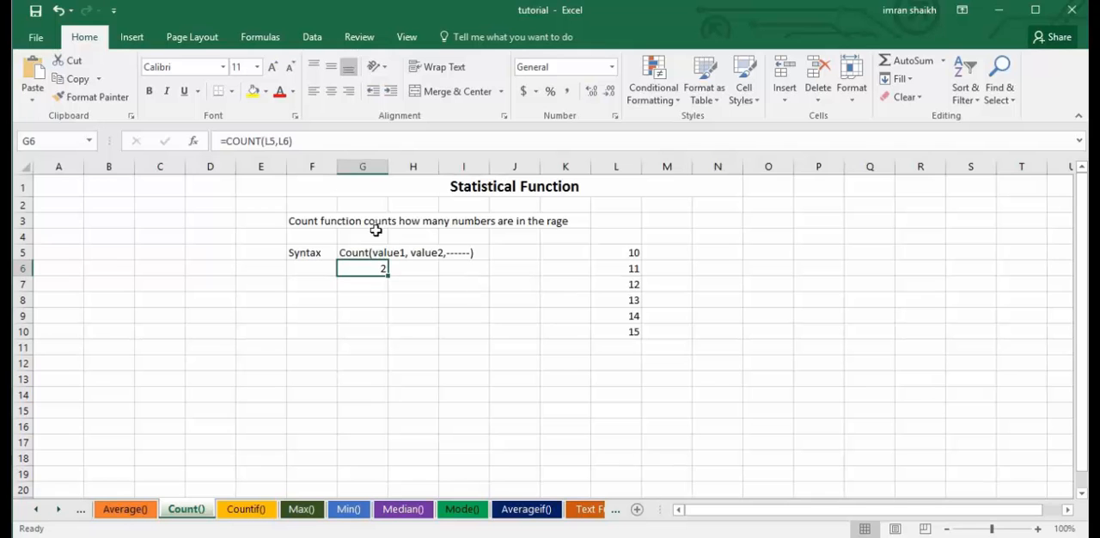
left_click_drag(266, 141, 361, 141)
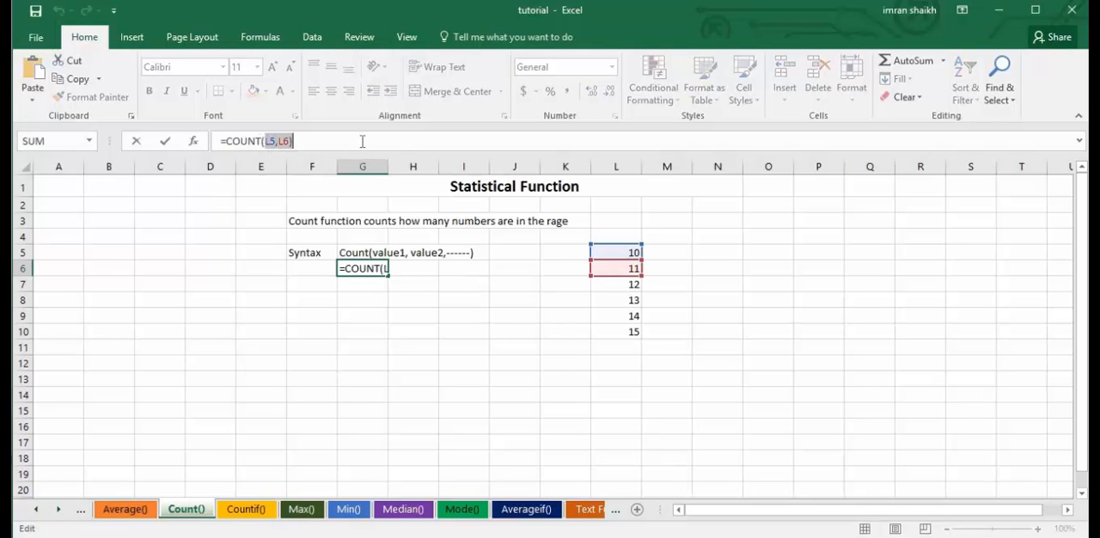
key("BackSpace")
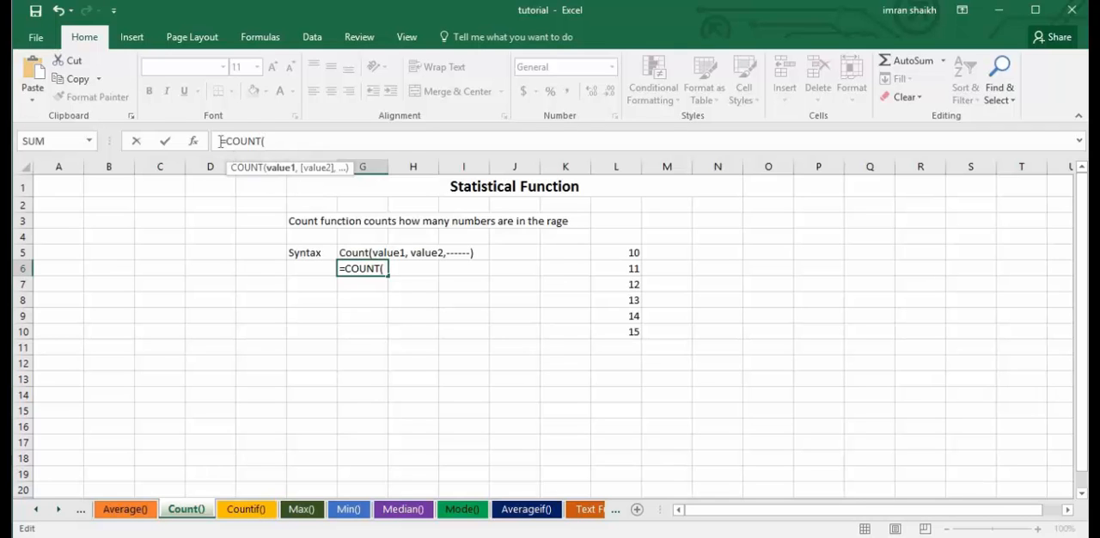
left_click_drag(617, 252, 628, 331)
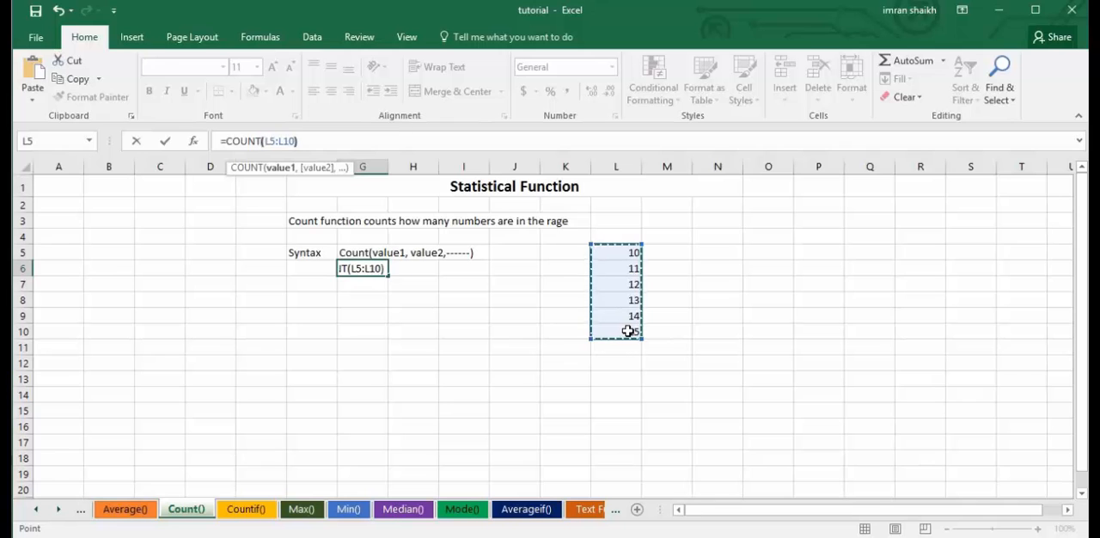
key("Return")
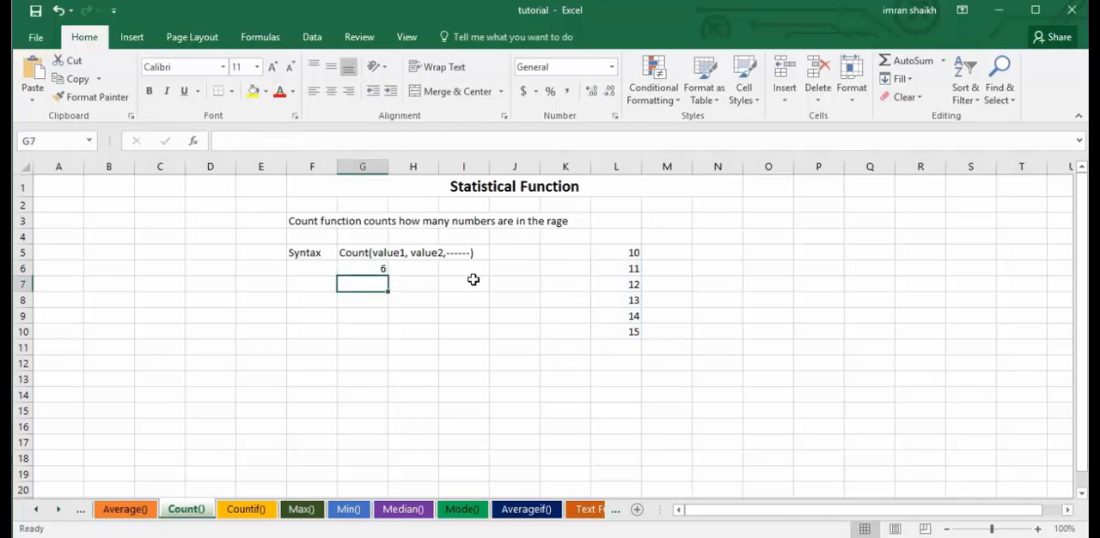
left_click(366, 270)
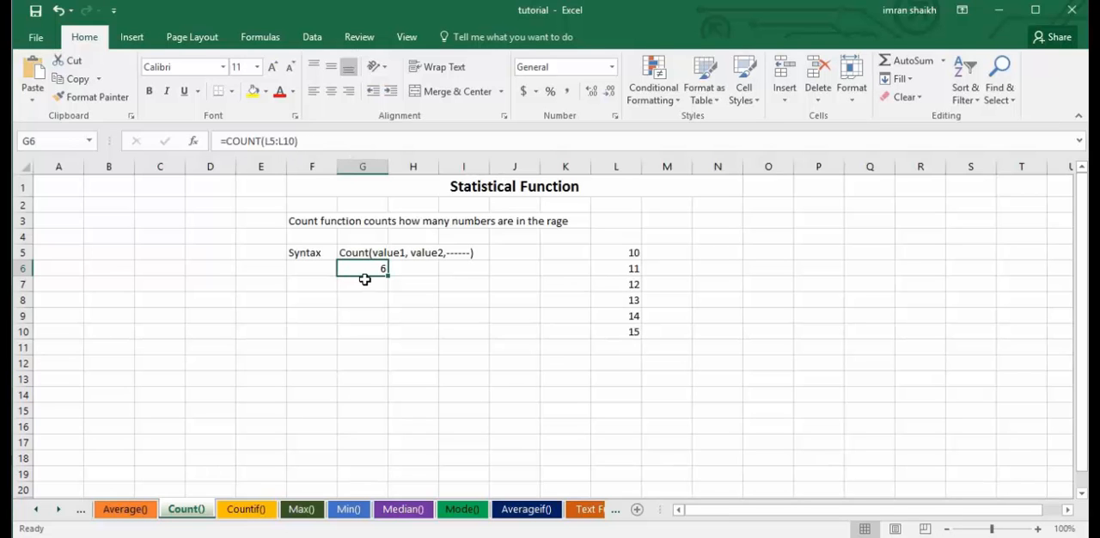
left_click(352, 252)
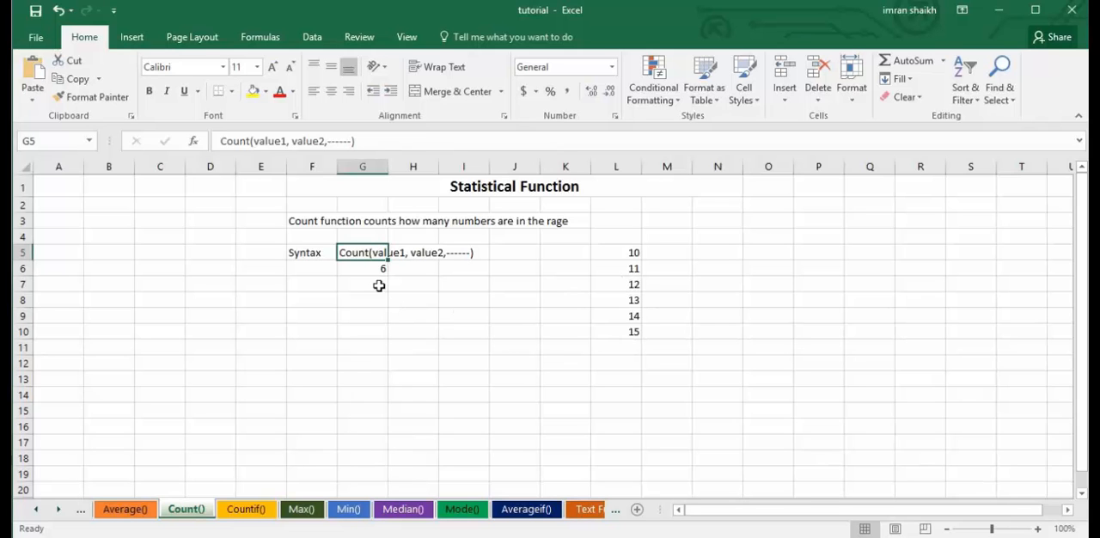
On the Countif() sheet, correct the ending of the description in F3 so it reads "the criteria or condition".
left_click(248, 510)
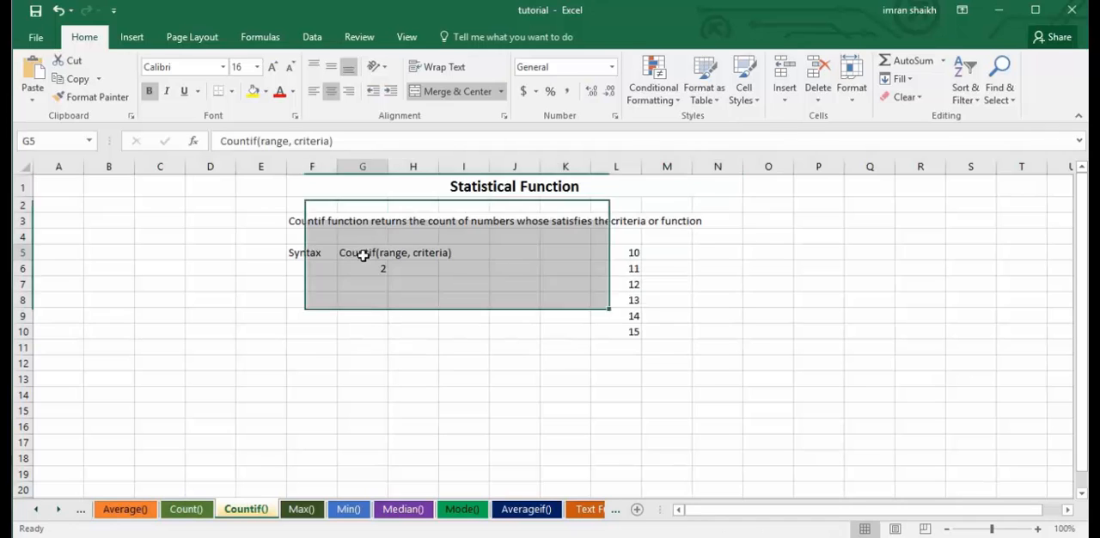
left_click(364, 253)
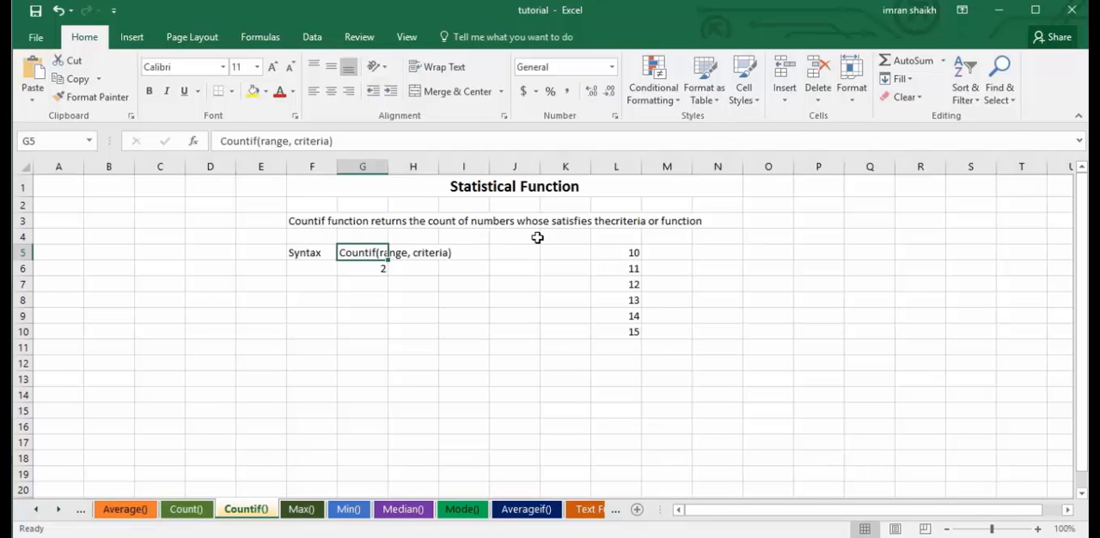
left_click(685, 222)
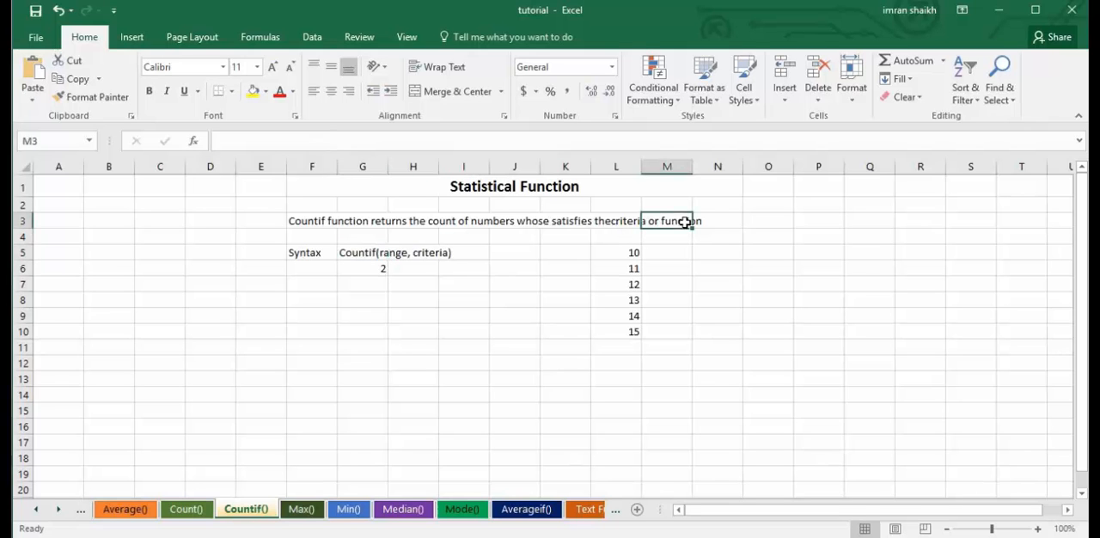
left_click(318, 221)
left_click_drag(594, 141, 693, 147)
type("condition")
key("Left")
key("Left")
key("Left")
key("Left")
key("Left")
key("Left")
key("Left")
key("Left")
key("Left")
key("Left")
key("Left")
key("Left")
key("Left")
key("Left")
key("Left")
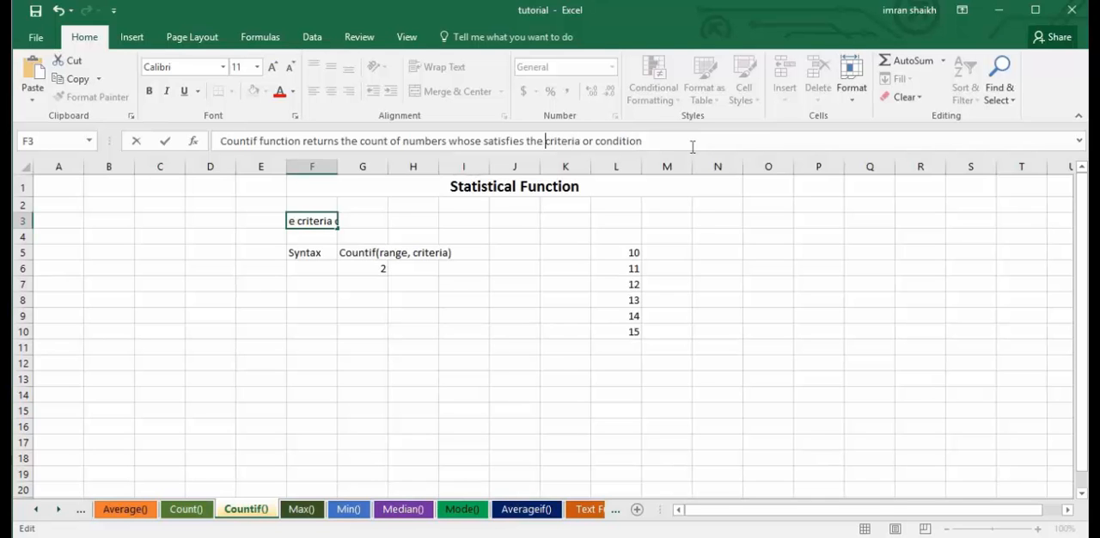
key("Return")
Clear G6 on the Countif() sheet and rebuild the formula as =COUNTIF(L5:L10,">13").
left_click(443, 251)
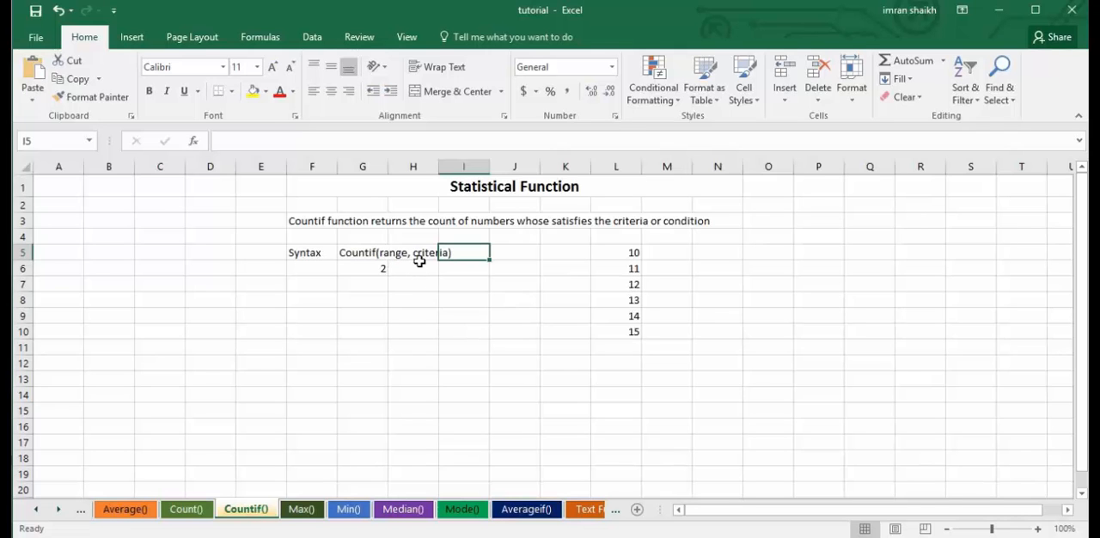
left_click(342, 267)
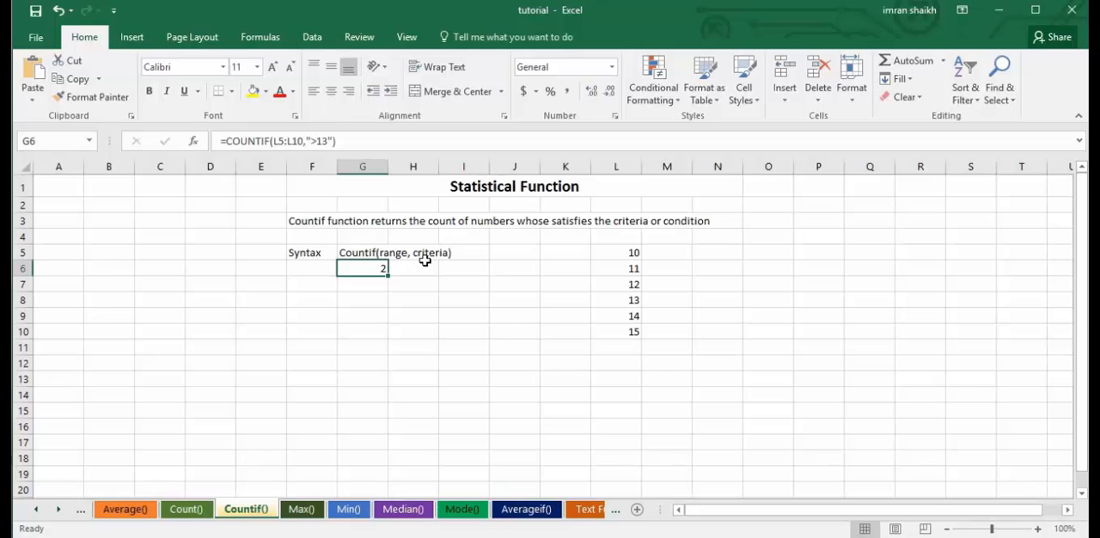
key("Delete")
type("=")
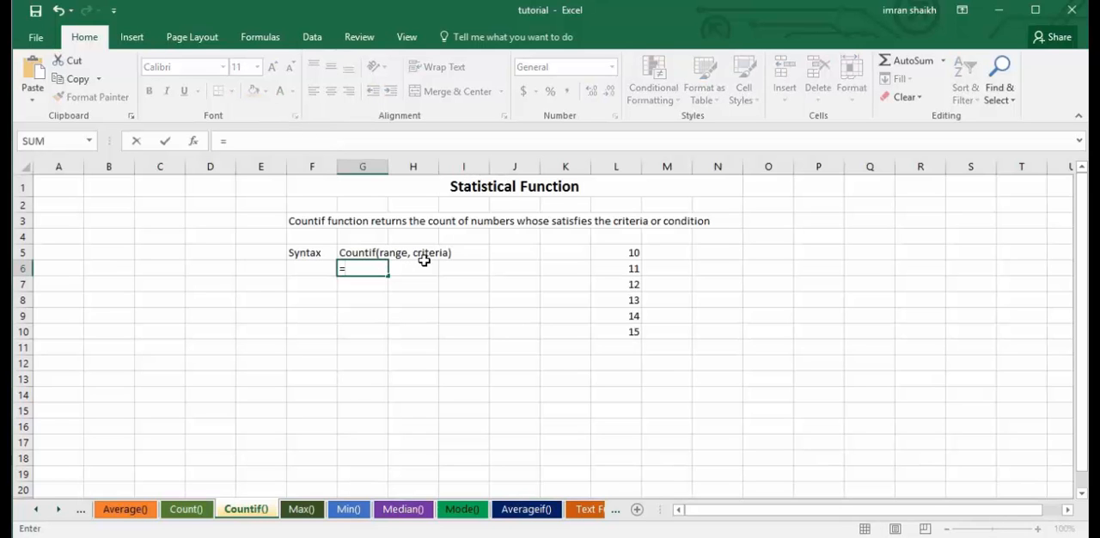
type("coun")
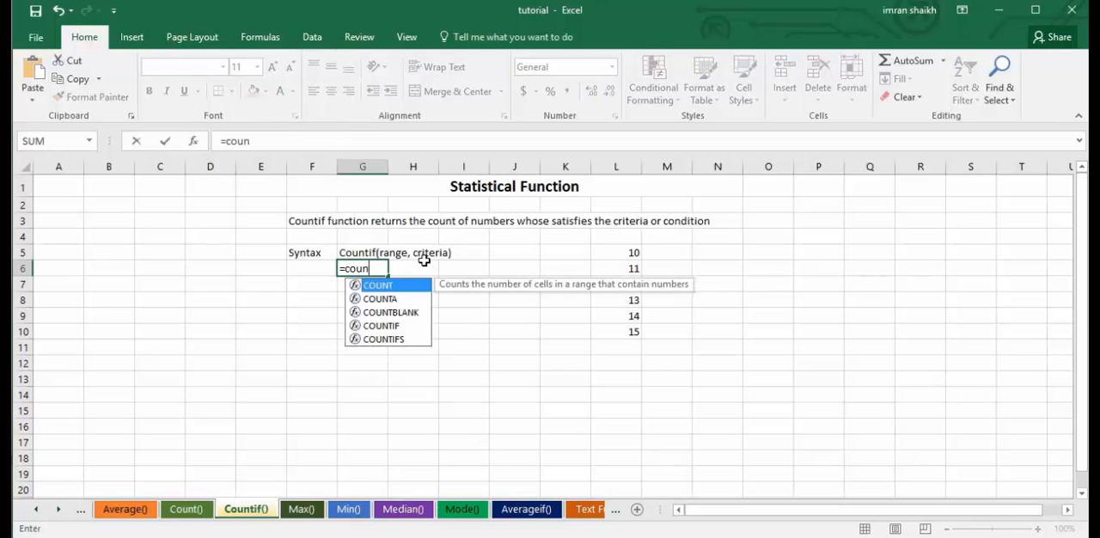
key("Down")
key("Down")
key("Down")
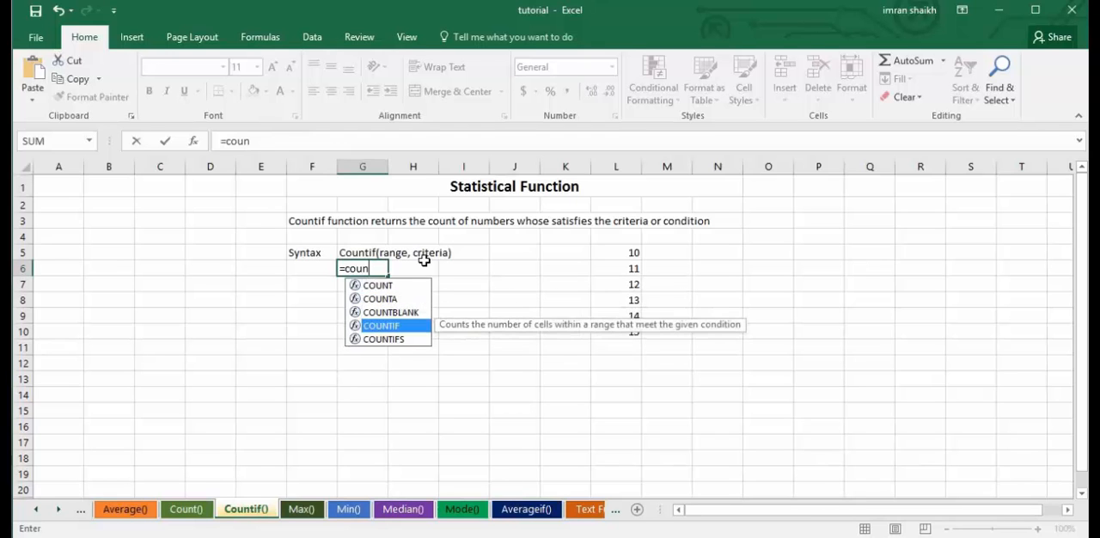
key("Tab")
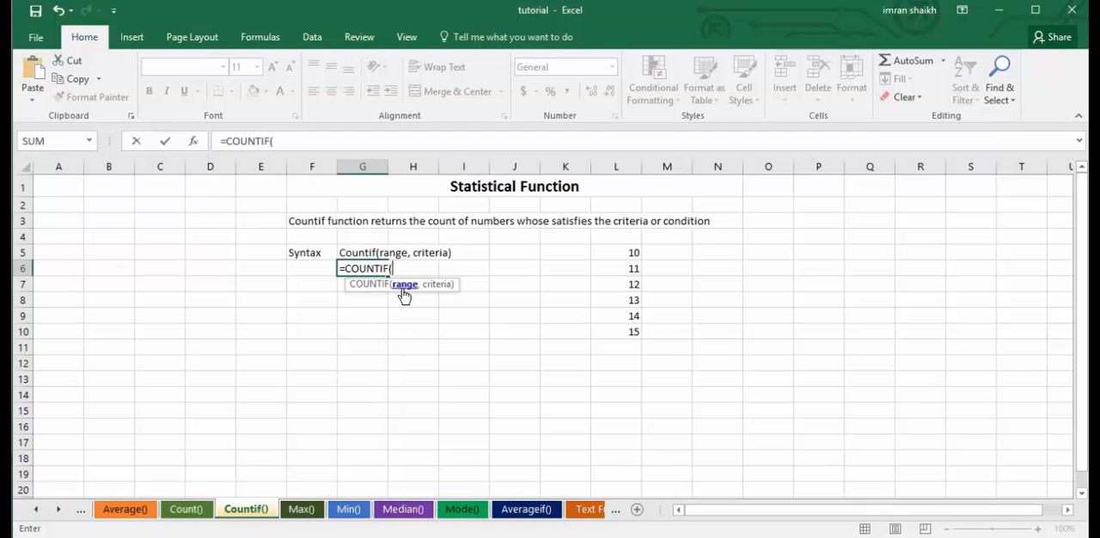
left_click_drag(632, 252, 631, 334)
type(",\">")
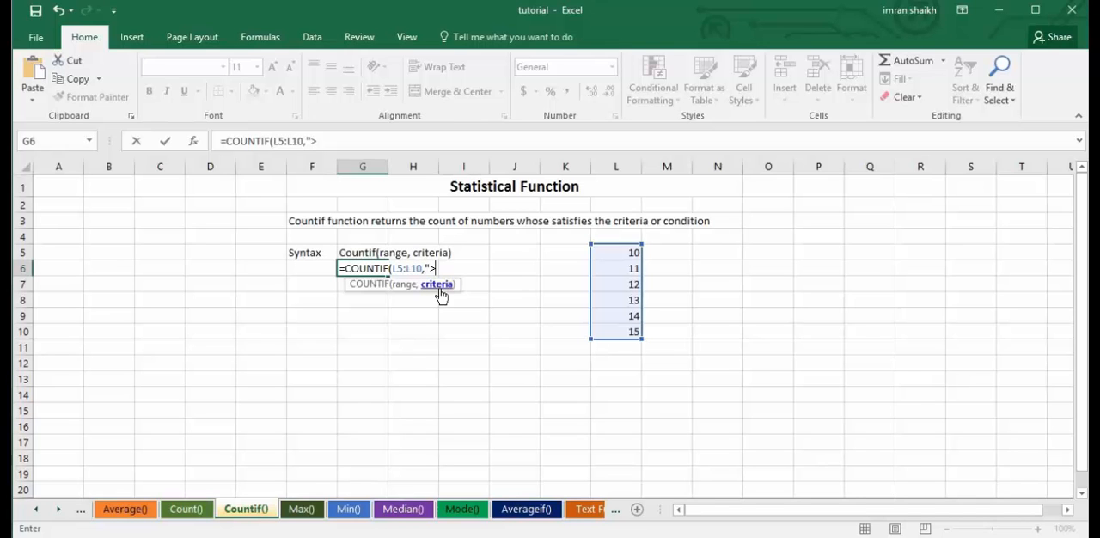
type("3")
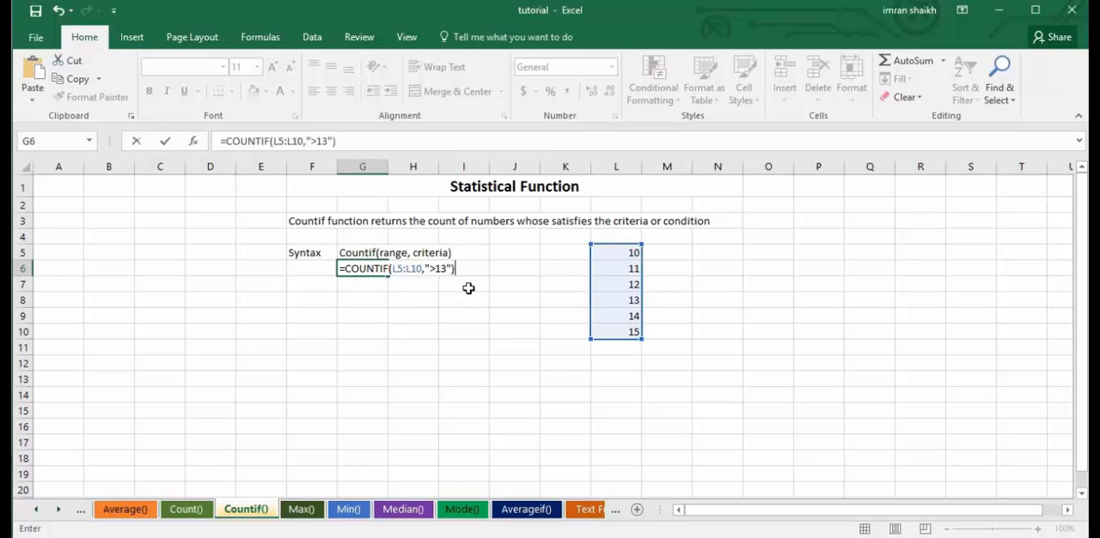
key("Return")
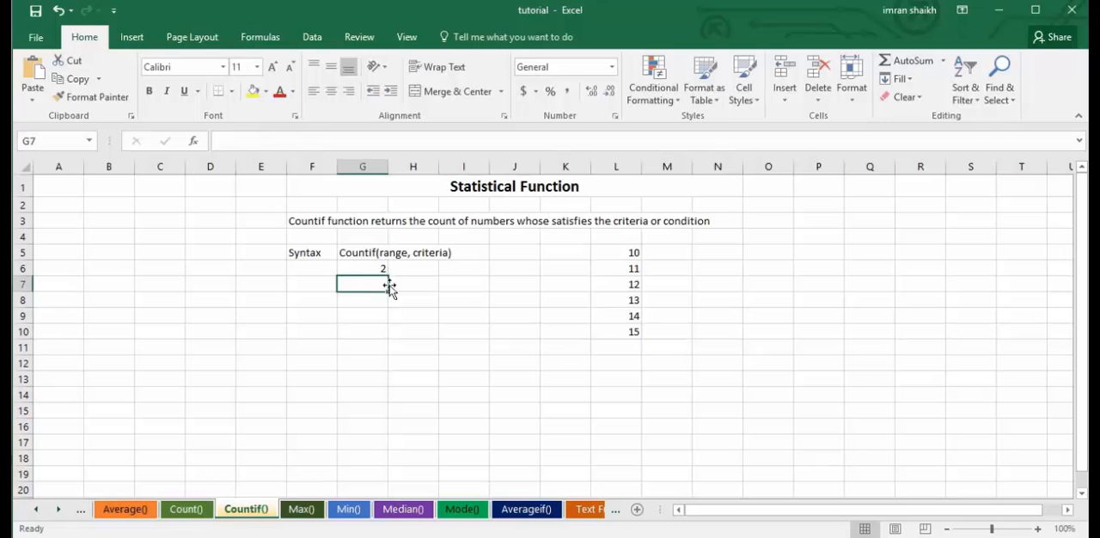
left_click(361, 270)
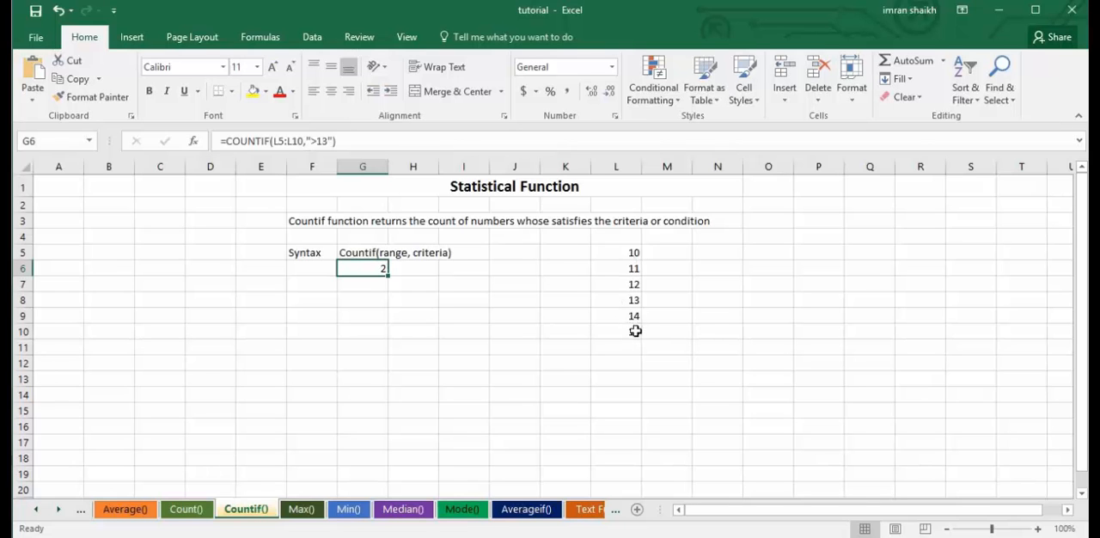
left_click(484, 298)
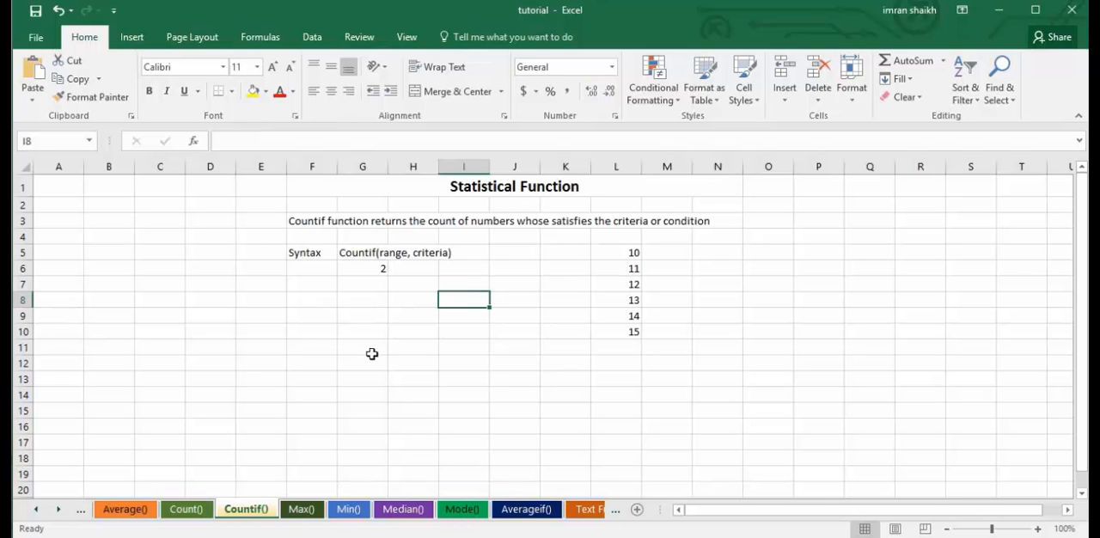
On the Max() sheet, clear G6 and rebuild the formula over the number range as =MAX(L5:L10).
left_click(301, 509)
left_click(432, 294)
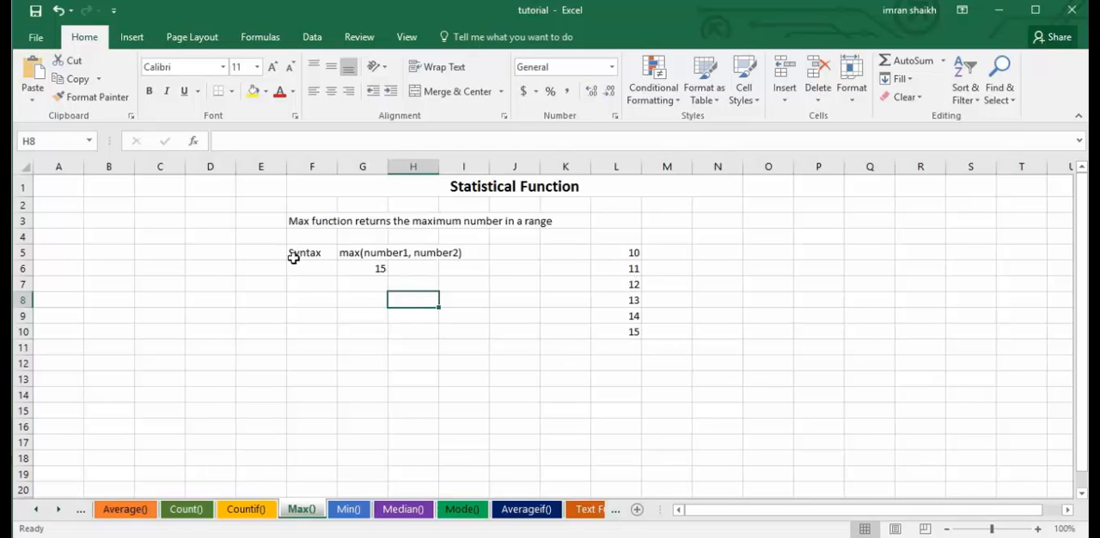
left_click(366, 272)
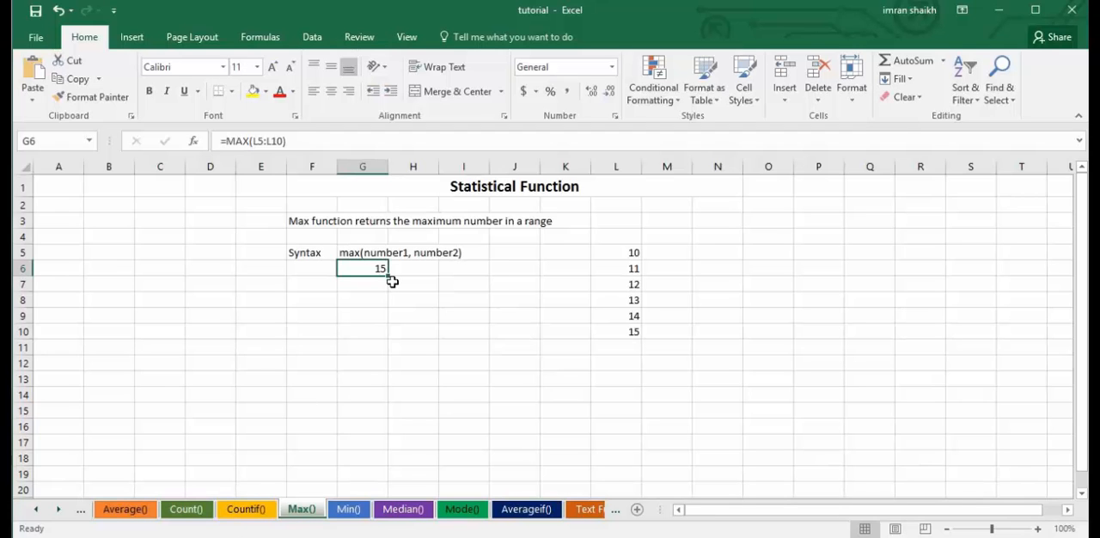
key("Delete")
type("=ma")
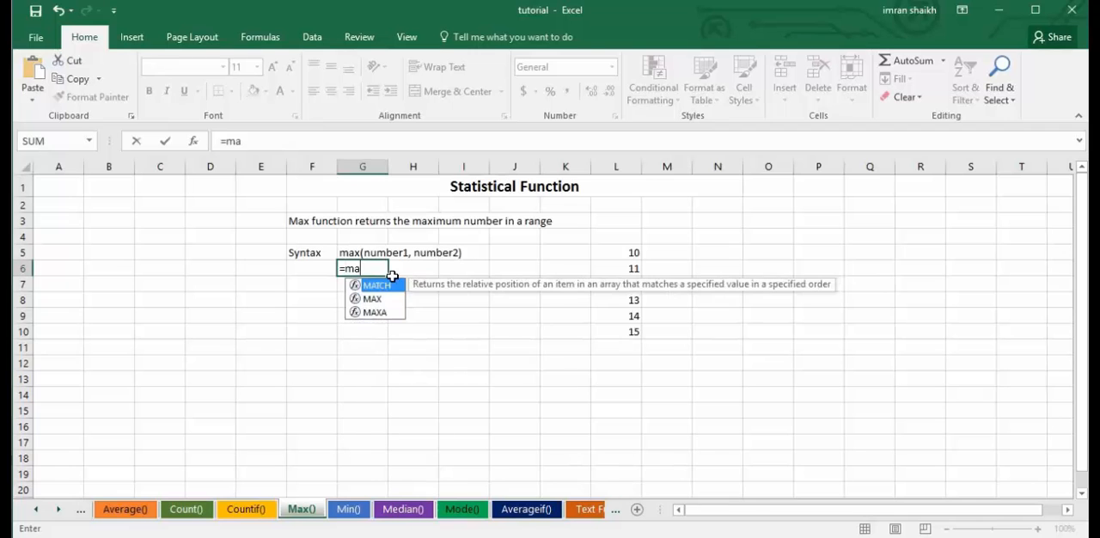
key("Down")
key("Tab")
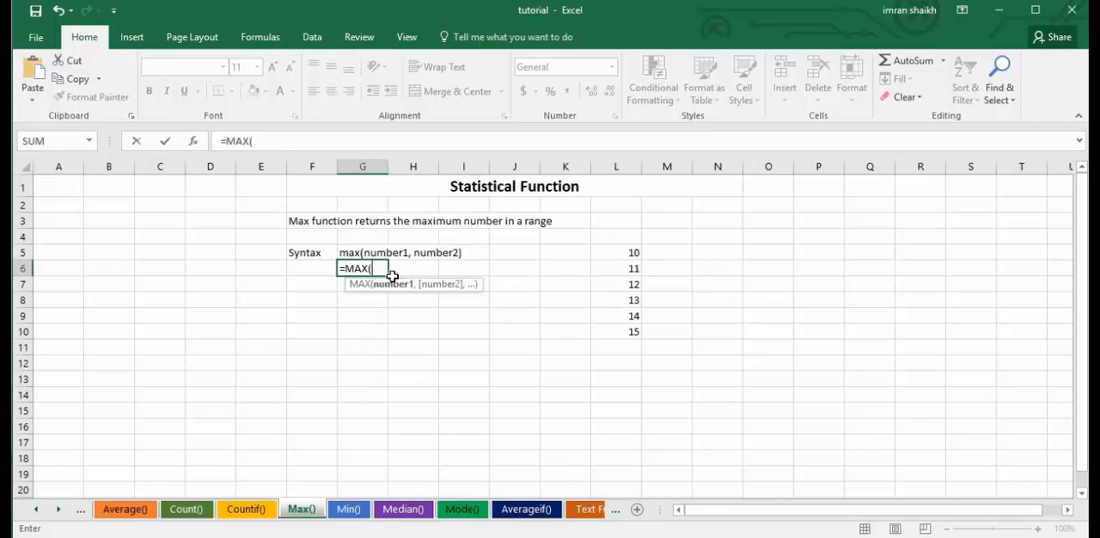
left_click_drag(633, 253, 633, 332)
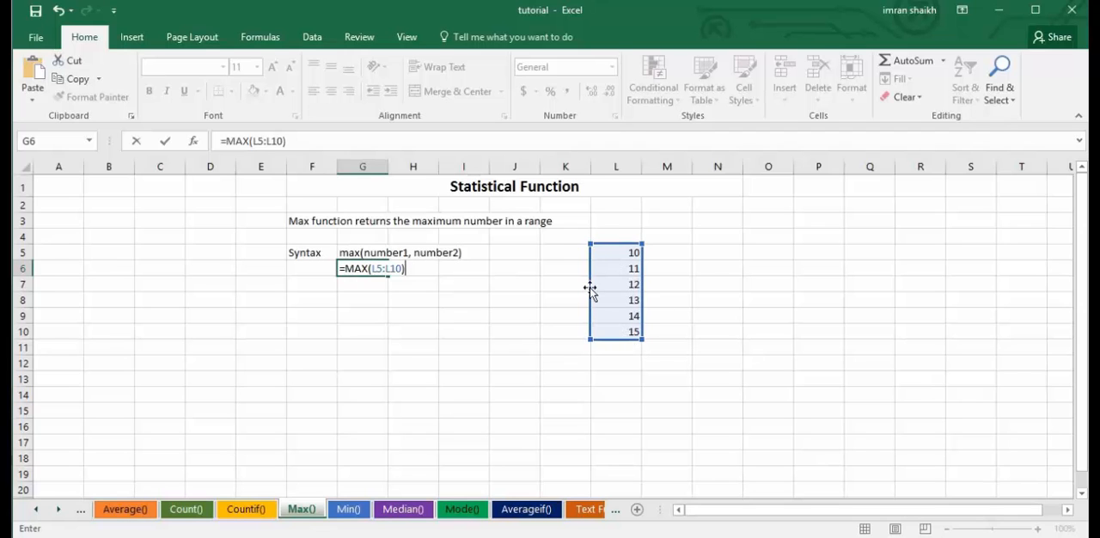
key("Return")
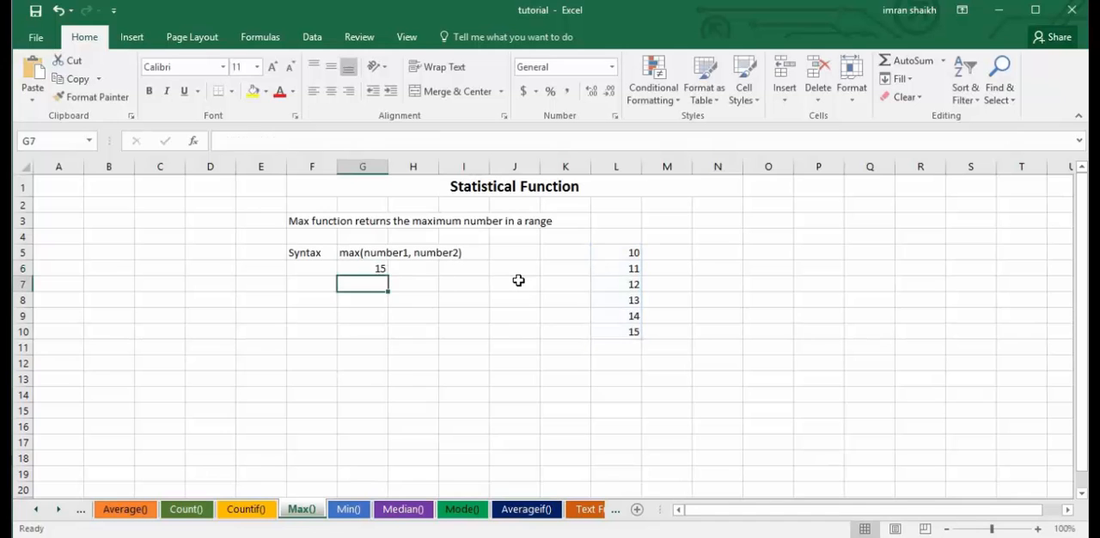
Change the number in L7 of the Max() sheet to 20 to test the MAX formula.
left_click(363, 266)
left_click(616, 287)
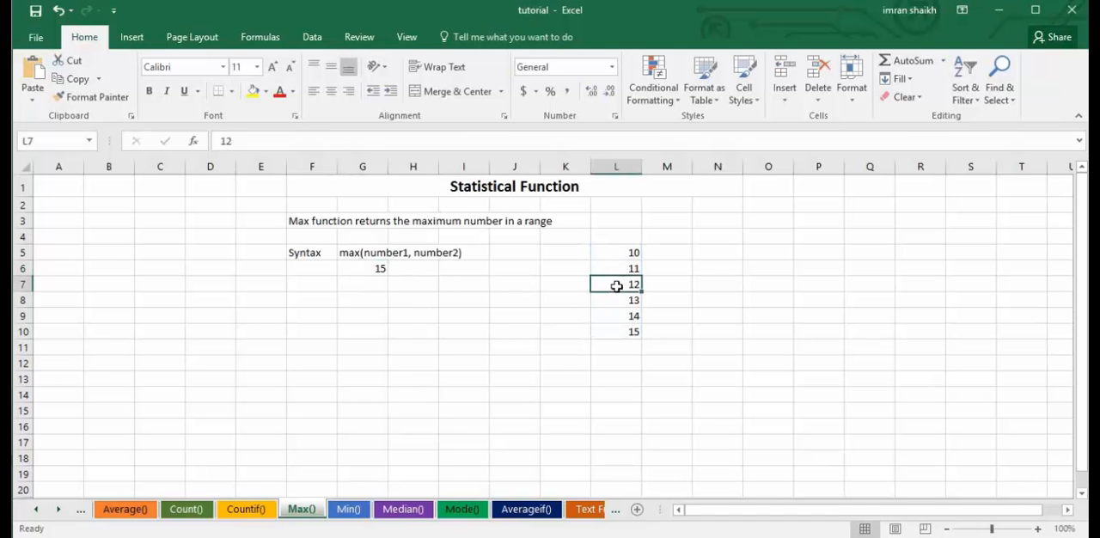
type("20")
key("ctrl+Return")
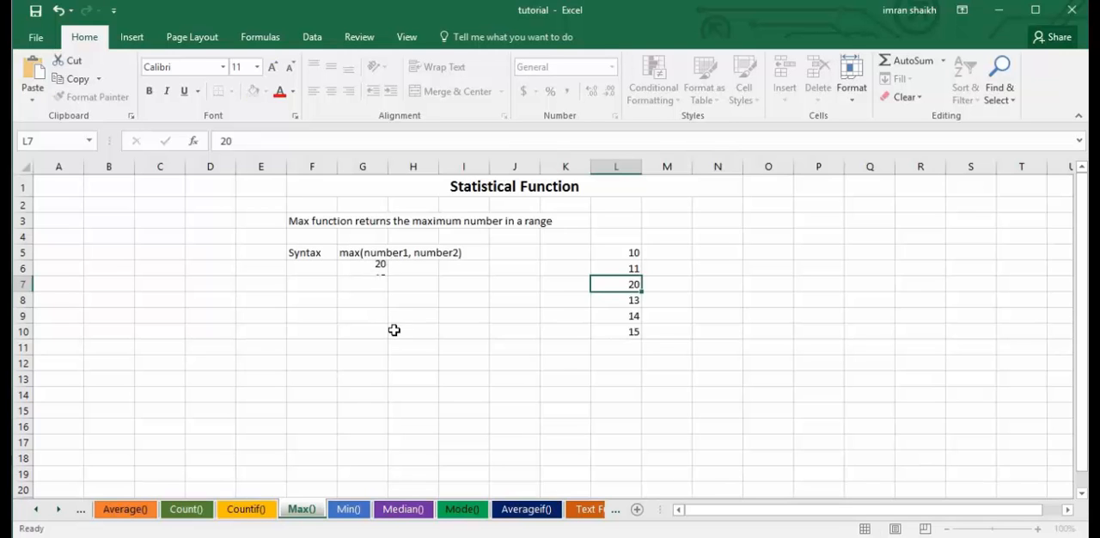
key("Down")
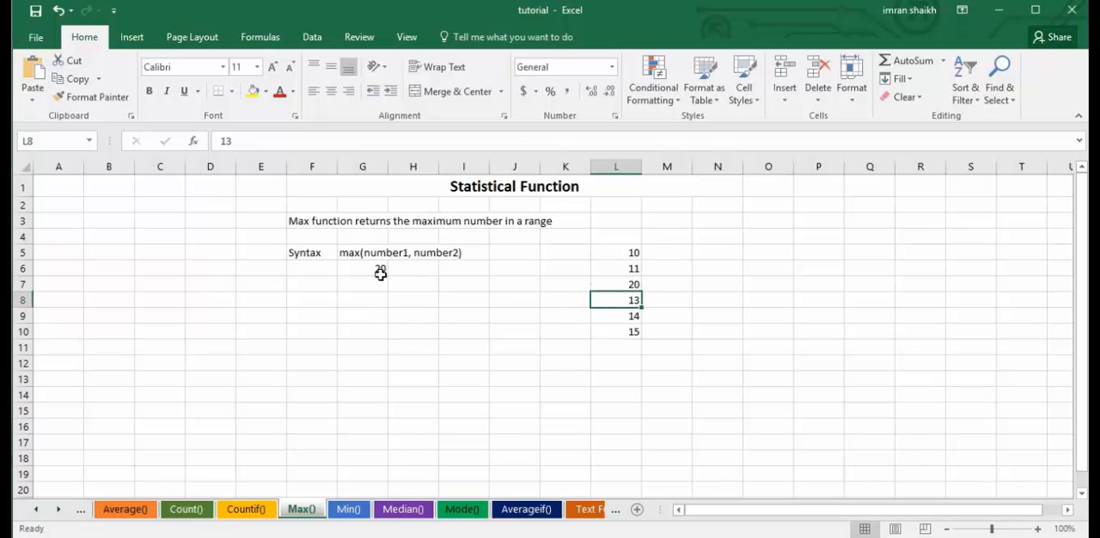
On the Min() sheet, clear G6 and rebuild the formula over the number range as =MIN(L5:L10).
left_click(353, 510)
left_click(445, 314)
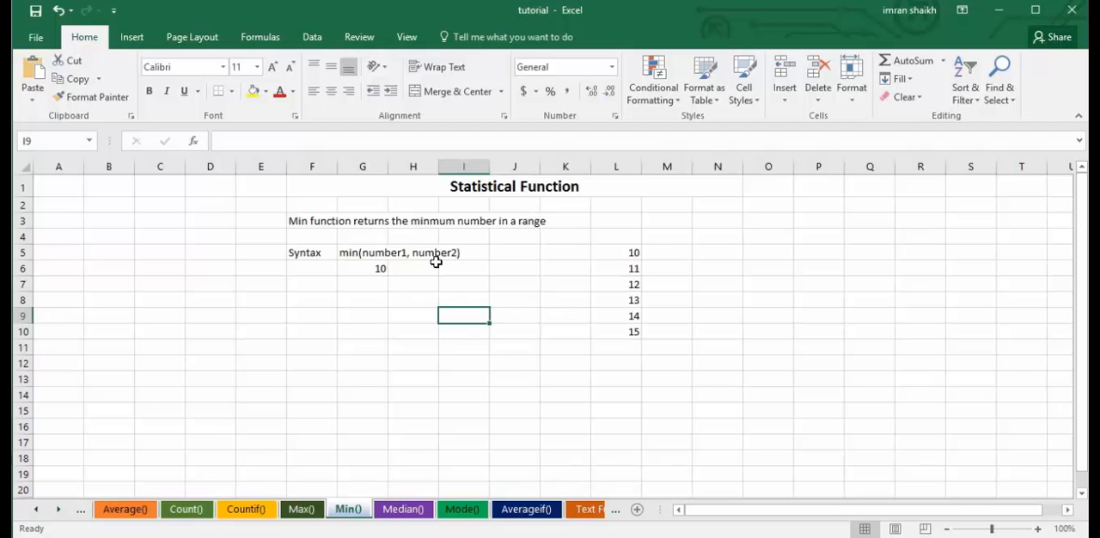
left_click(365, 270)
key("Delete")
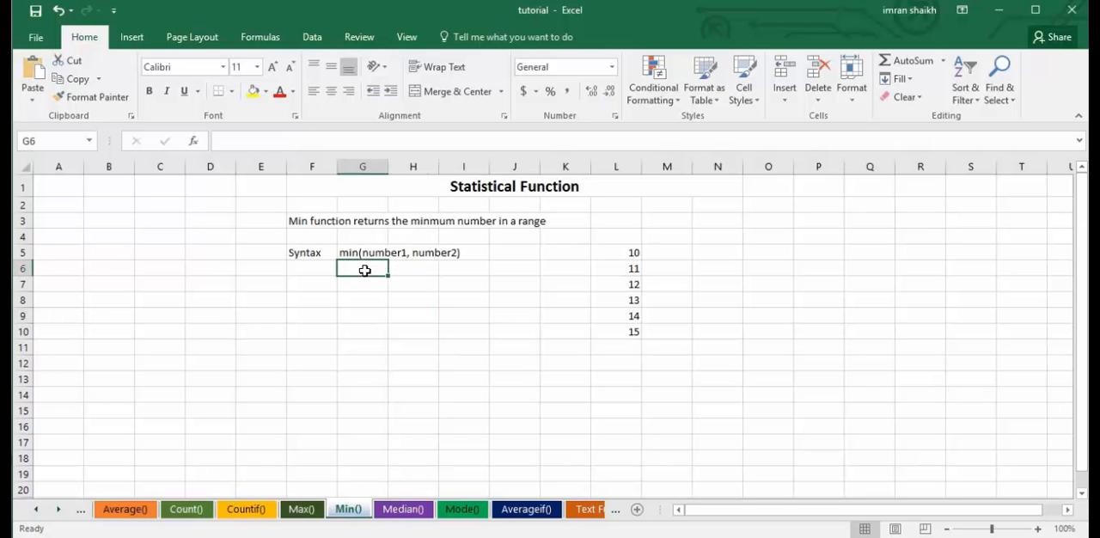
type("=min")
key("Tab")
left_click_drag(625, 247, 634, 332)
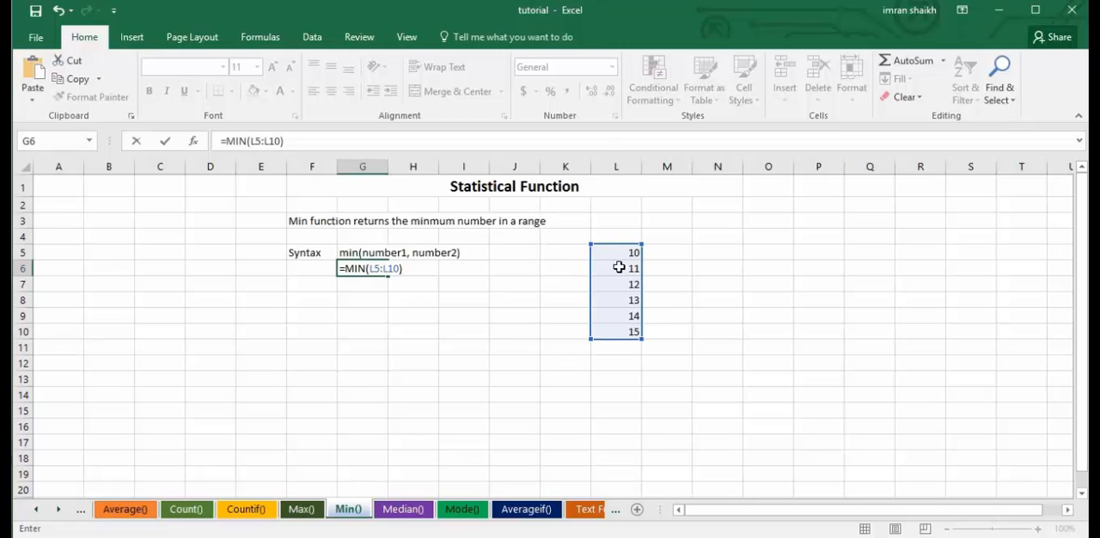
key("Return")
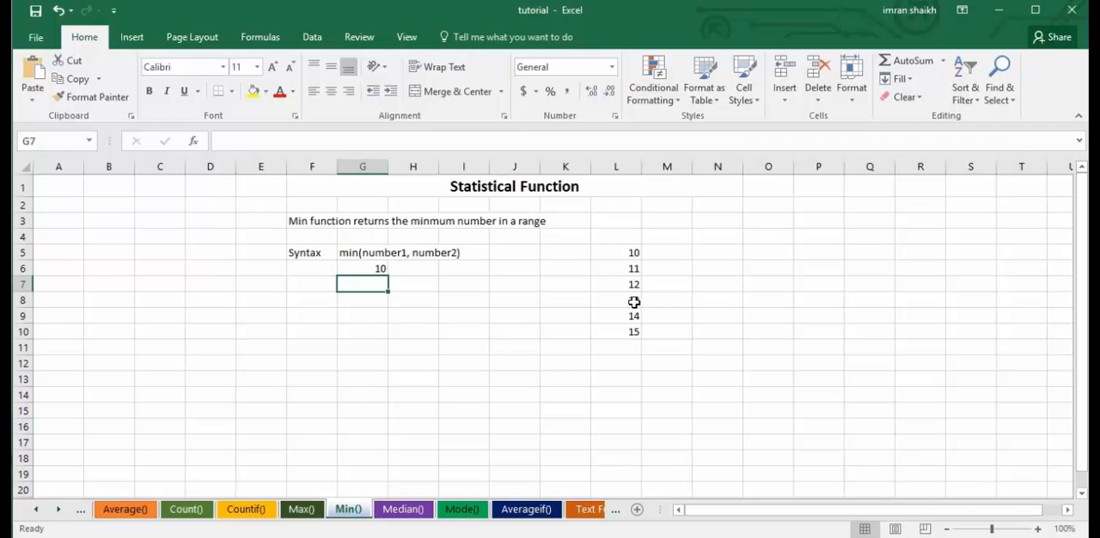
Set the number in L8 of the Min() sheet to 2 to test the MIN formula.
left_click(633, 302)
type("2")
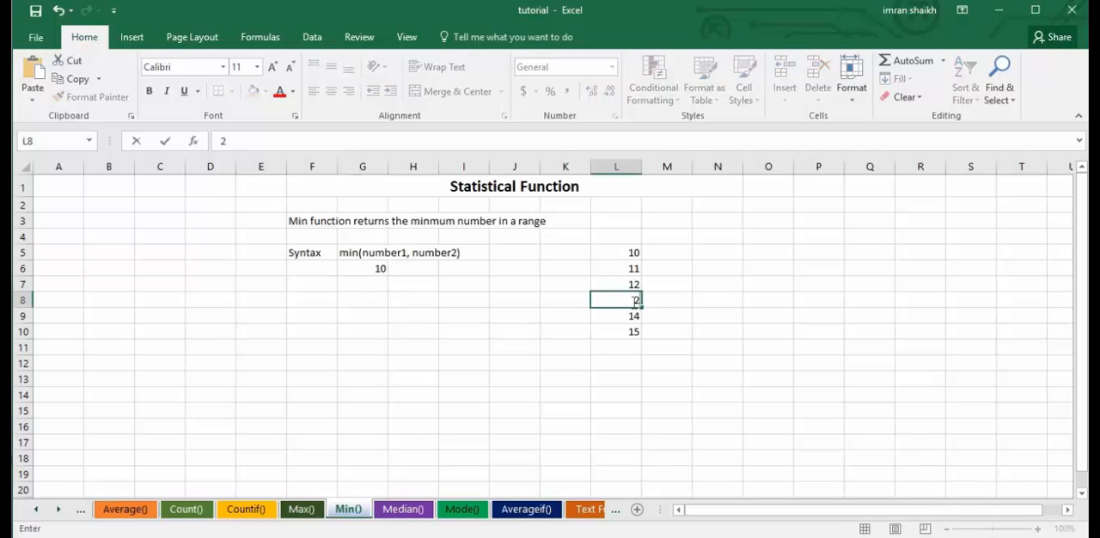
key("Return")
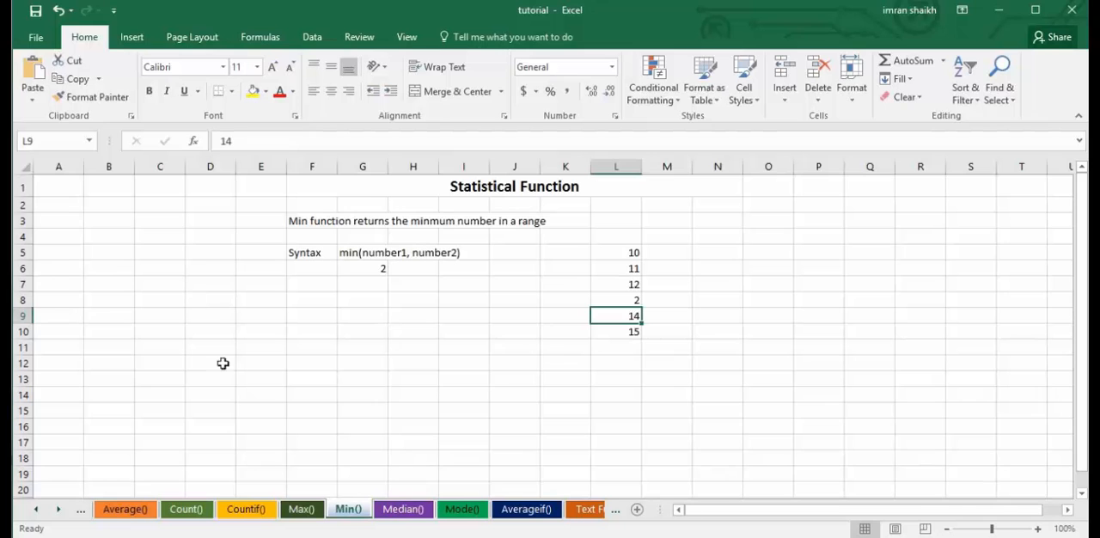
On the Median() sheet, clear G6 and rebuild the formula over the number range as =MEDIAN(L5:L11).
left_click(402, 511)
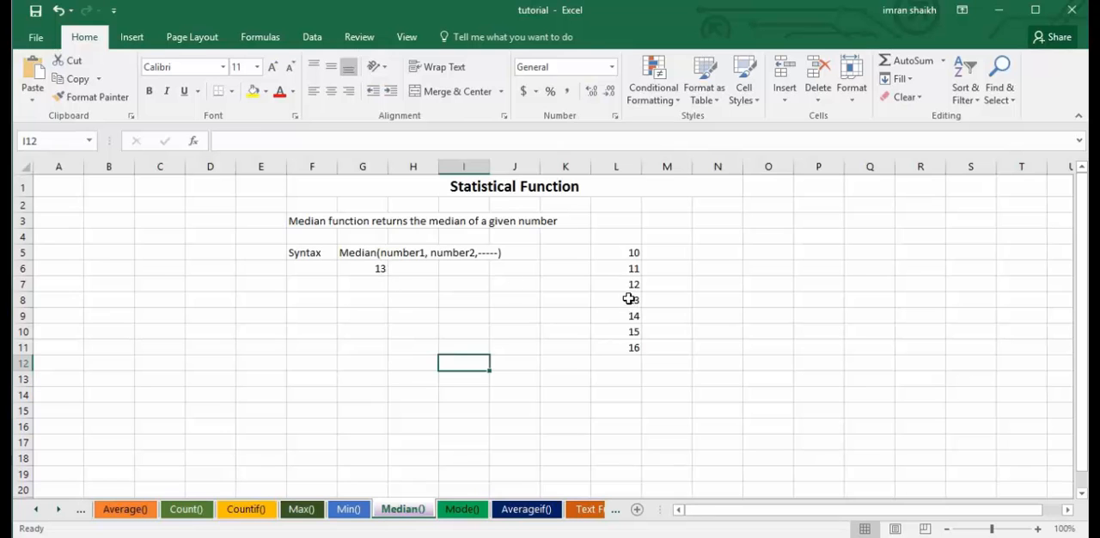
left_click(363, 271)
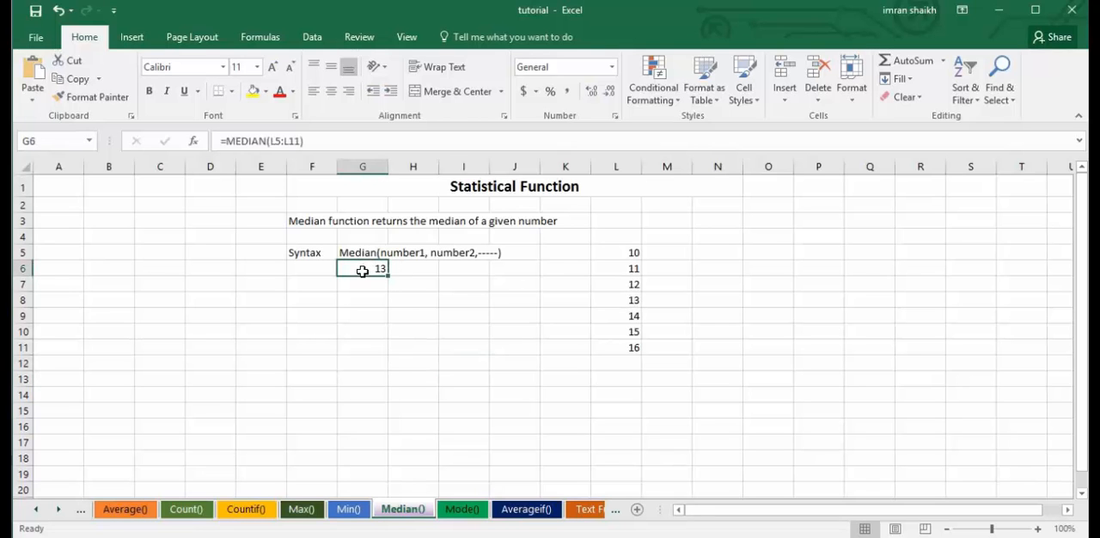
key("Delete")
type("=")
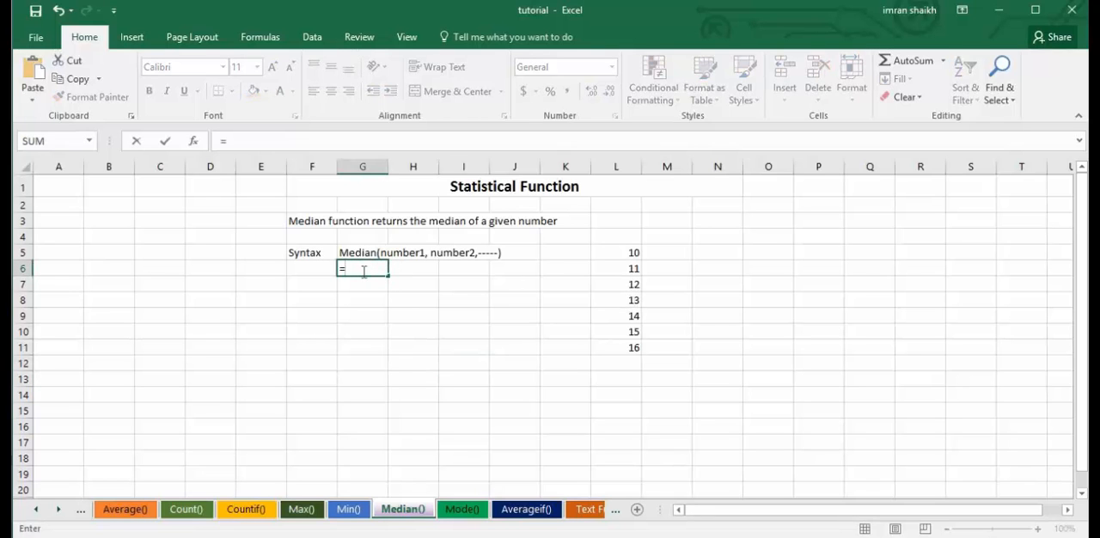
type("medi")
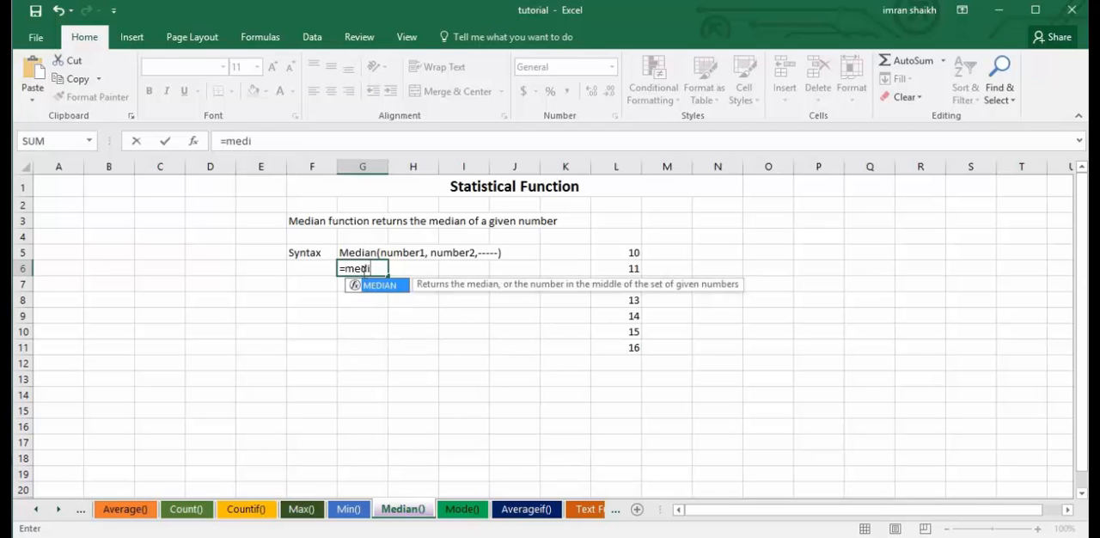
key("Tab")
left_click_drag(628, 248, 637, 349)
type(")")
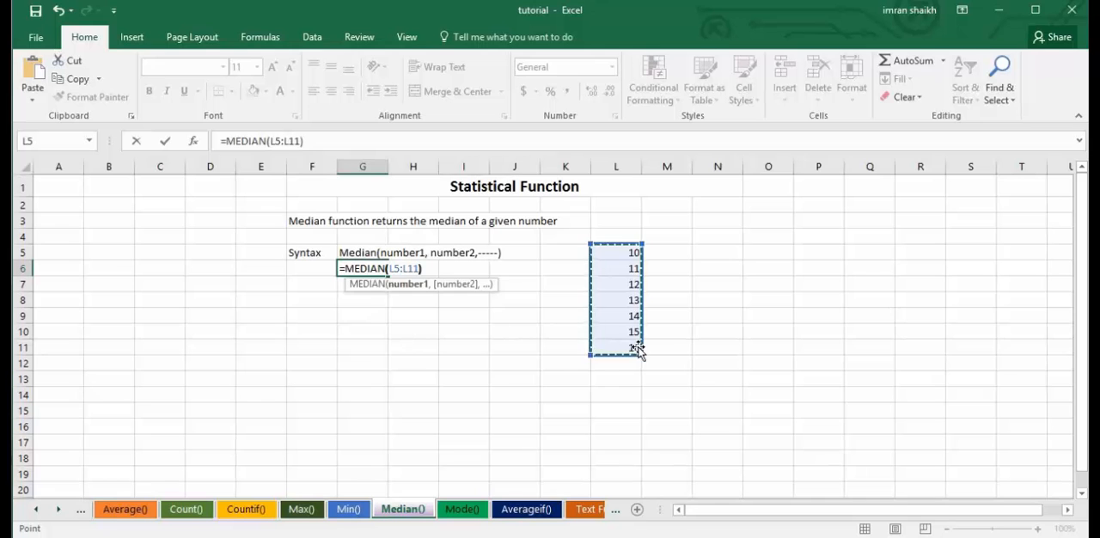
key("Return")
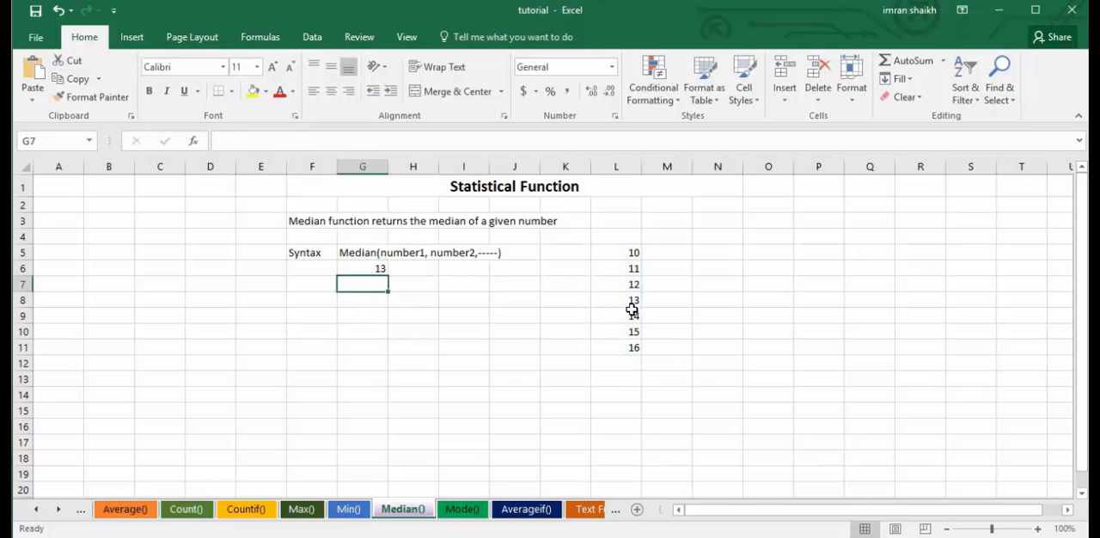
Extend the number list on the Median() sheet with 17, 18 and 19 in L12:L14.
left_click(629, 301)
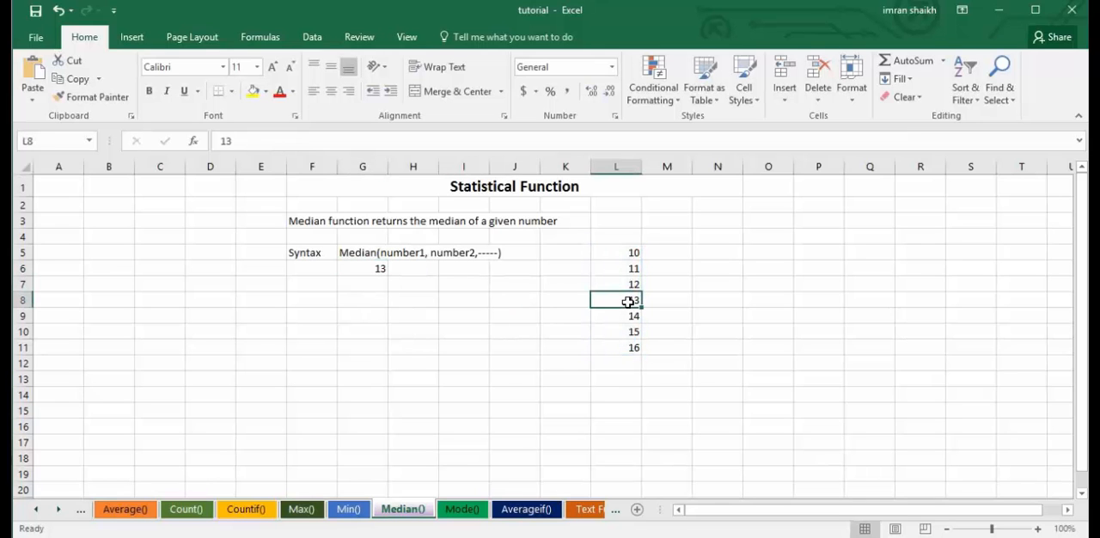
left_click(634, 362)
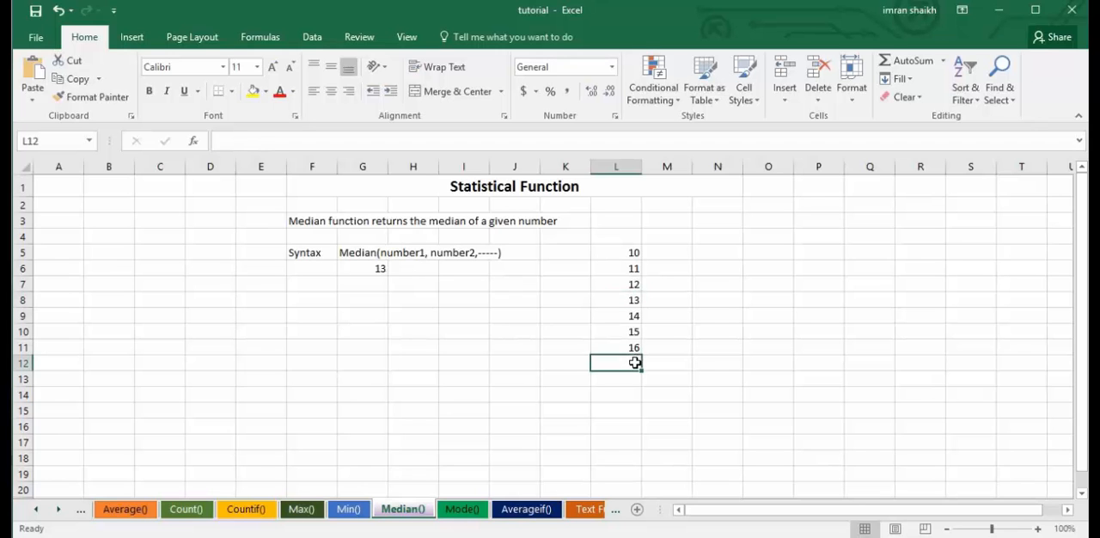
type("17")
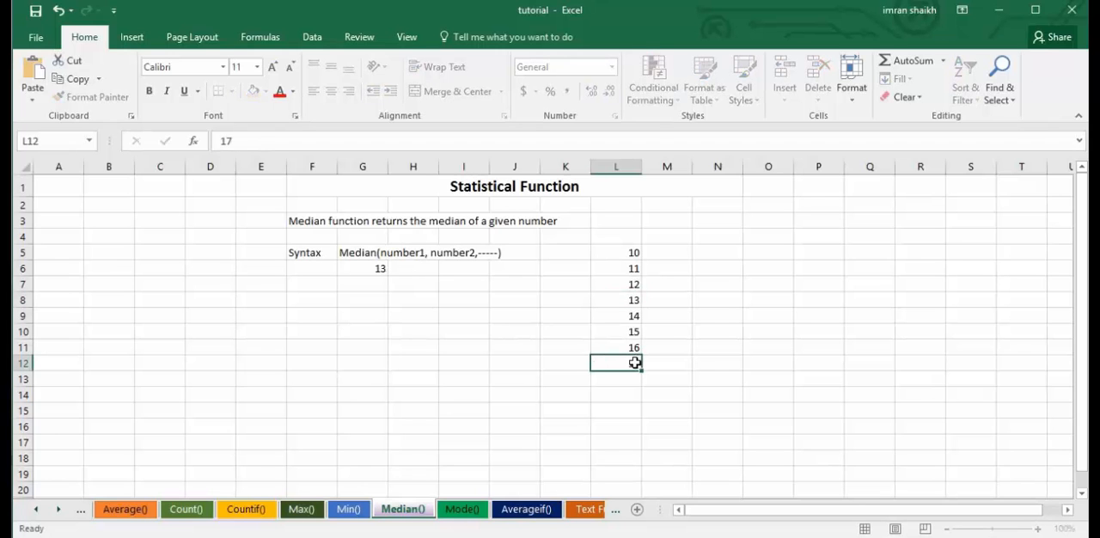
key("Return")
type("18")
key("Return")
type("19")
key("Return")
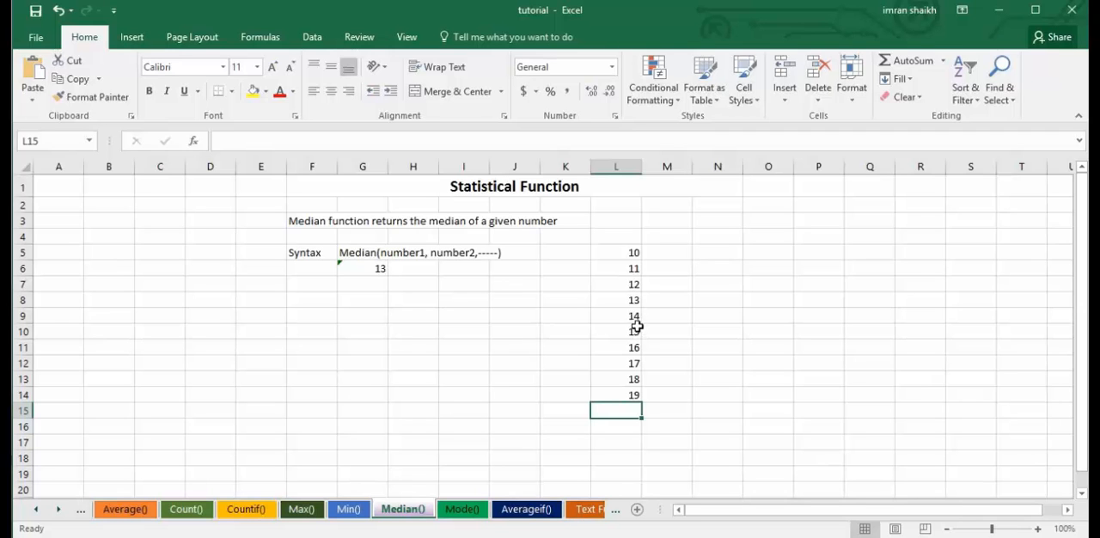
Replace the range in G6's MEDIAN formula so it reads =MEDIAN(L5:L14).
left_click(616, 370)
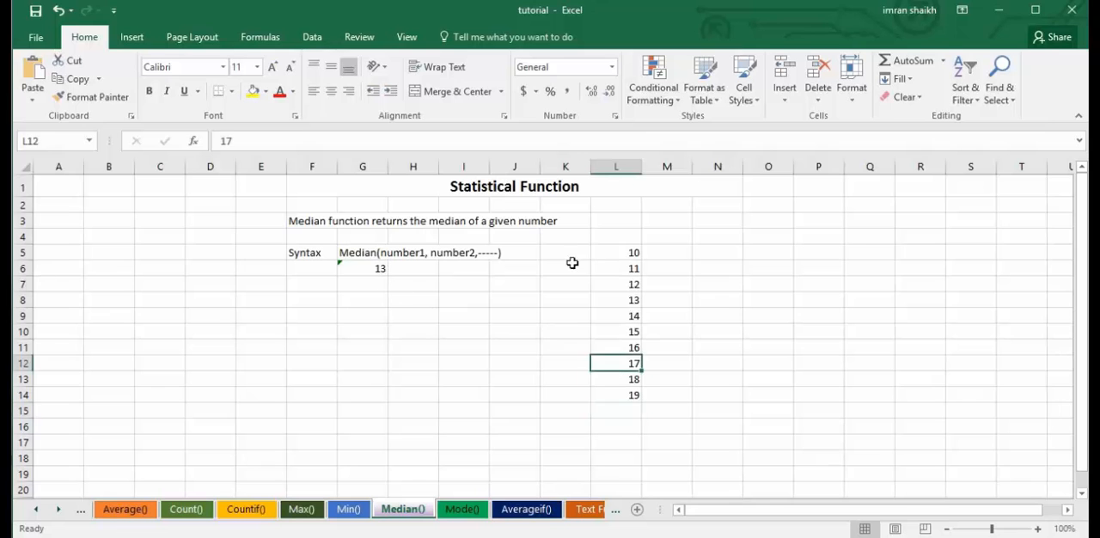
left_click(359, 268)
left_click_drag(270, 141, 322, 143)
key("BackSpace")
left_click_drag(631, 255, 639, 398)
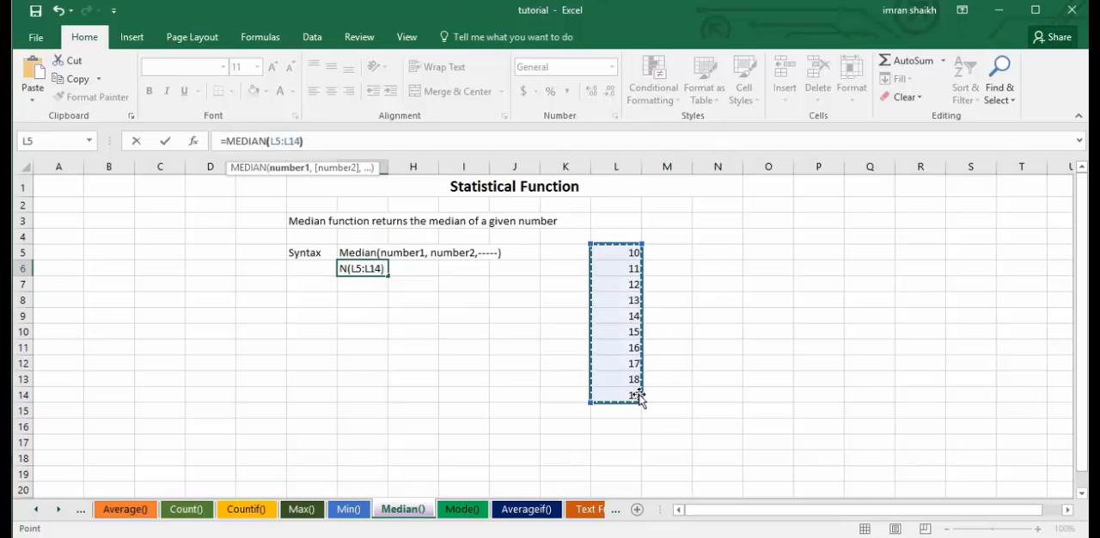
key("Return")
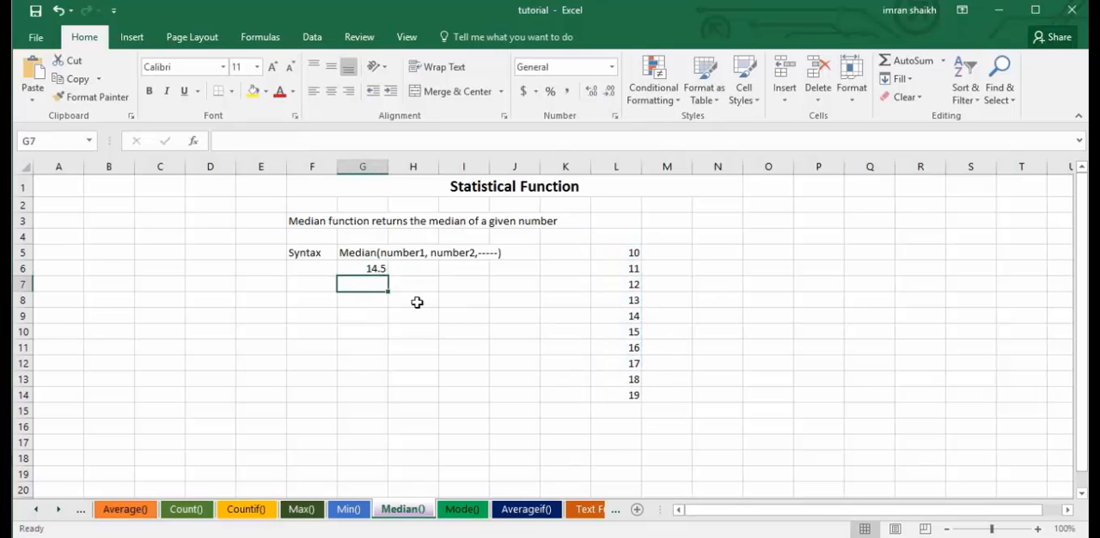
Add the number 20 to the end of the list in L15.
left_click(636, 409)
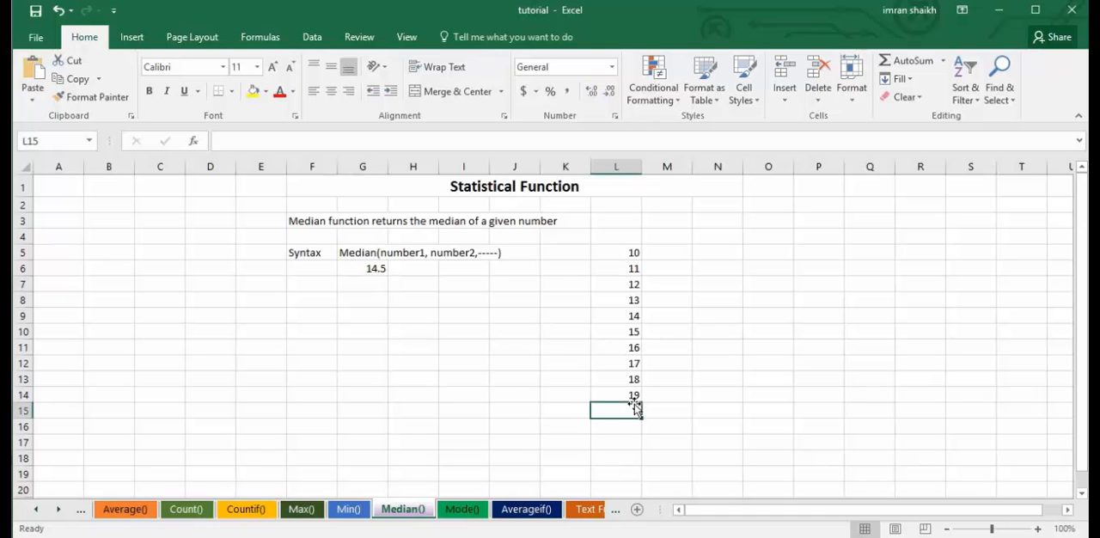
type("20")
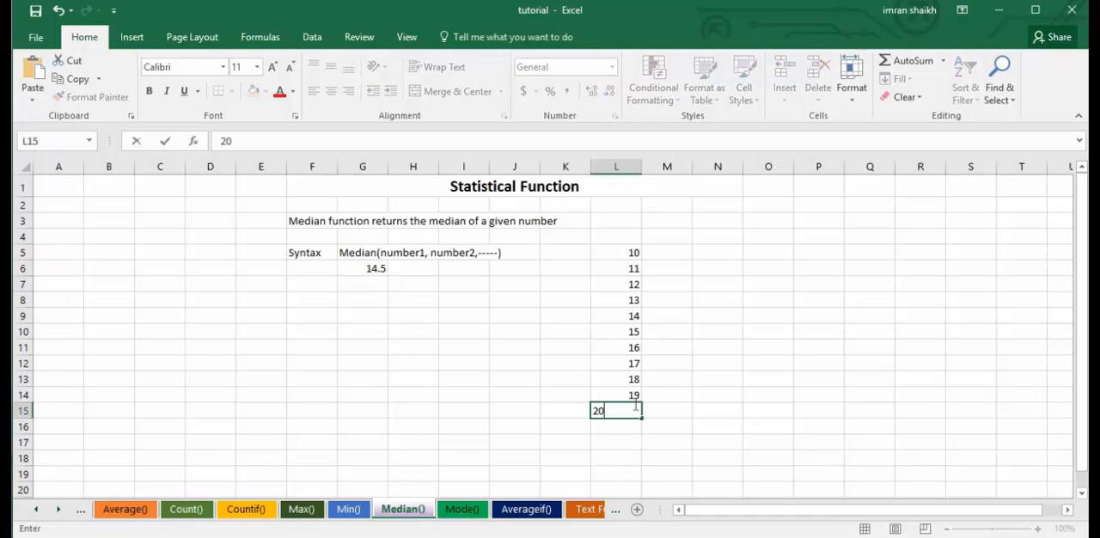
left_click(623, 392)
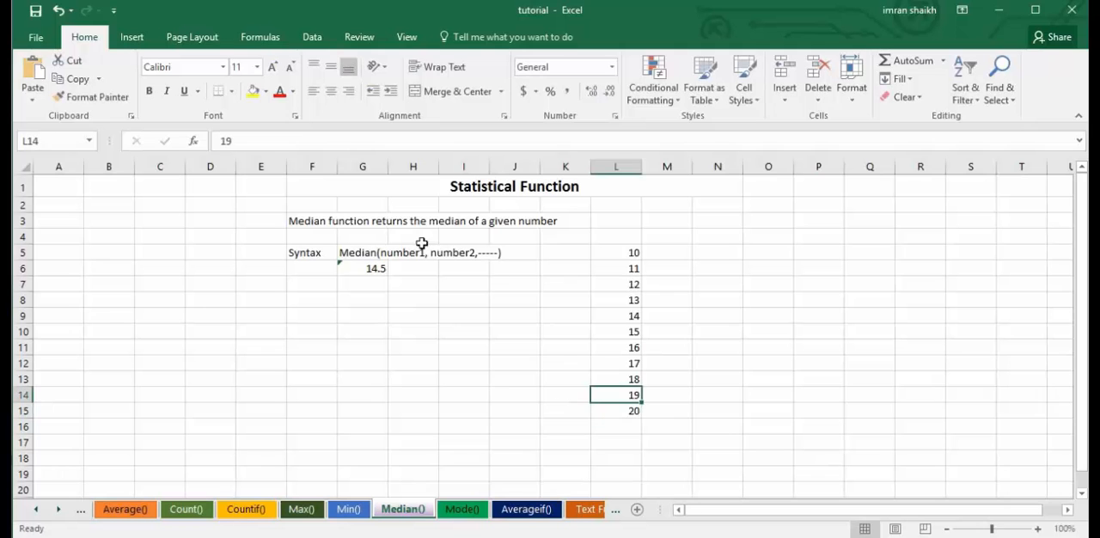
Update the MEDIAN formula in G6 to cover the range L5:L15.
left_click(364, 274)
left_click(273, 141)
left_click_drag(273, 141, 356, 140)
key("BackSpace")
left_click_drag(622, 254, 631, 412)
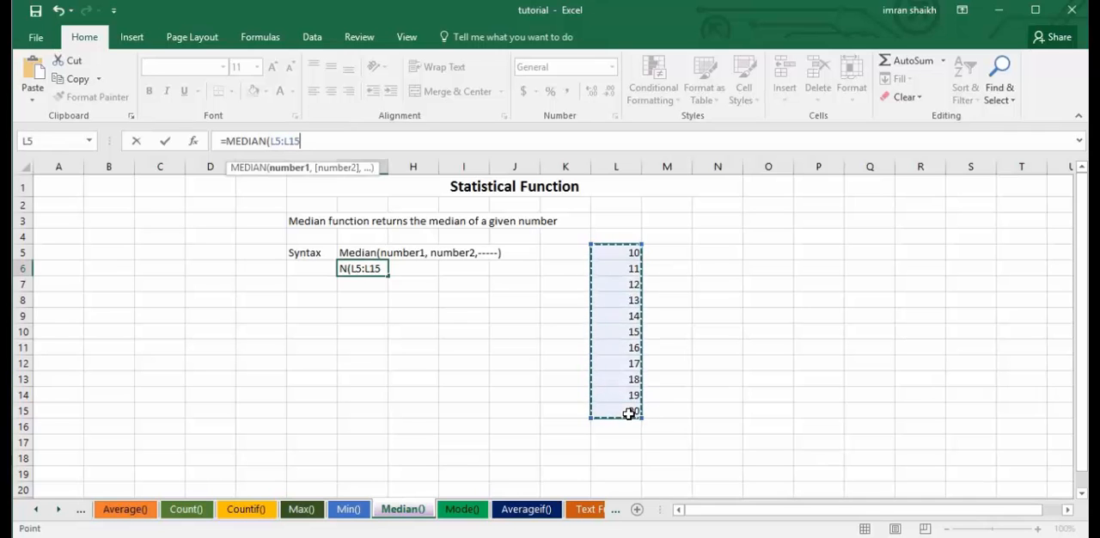
key("Return")
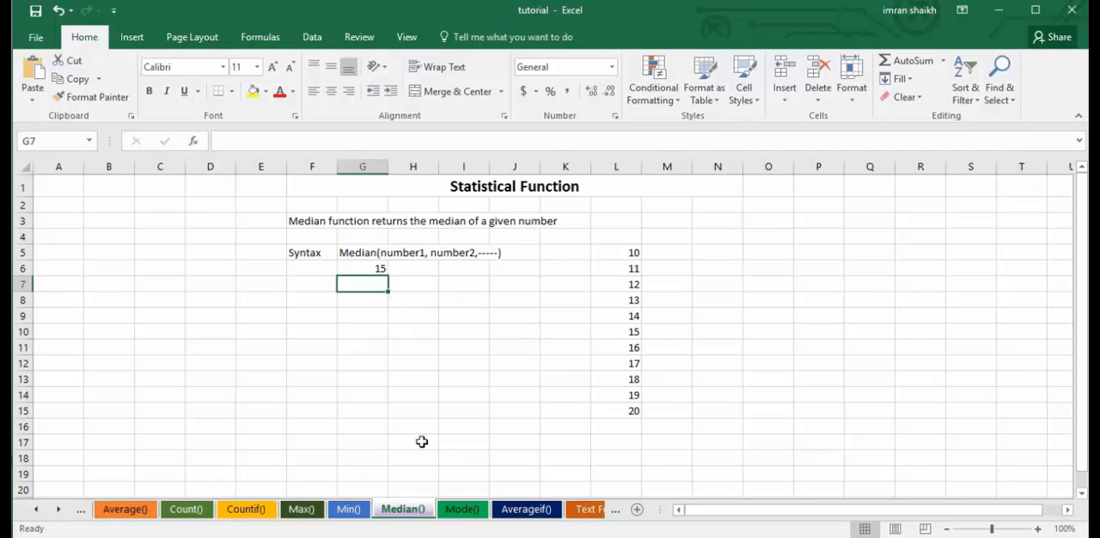
On the Mode() sheet, erase the existing MODE formula from G6.
left_click(461, 509)
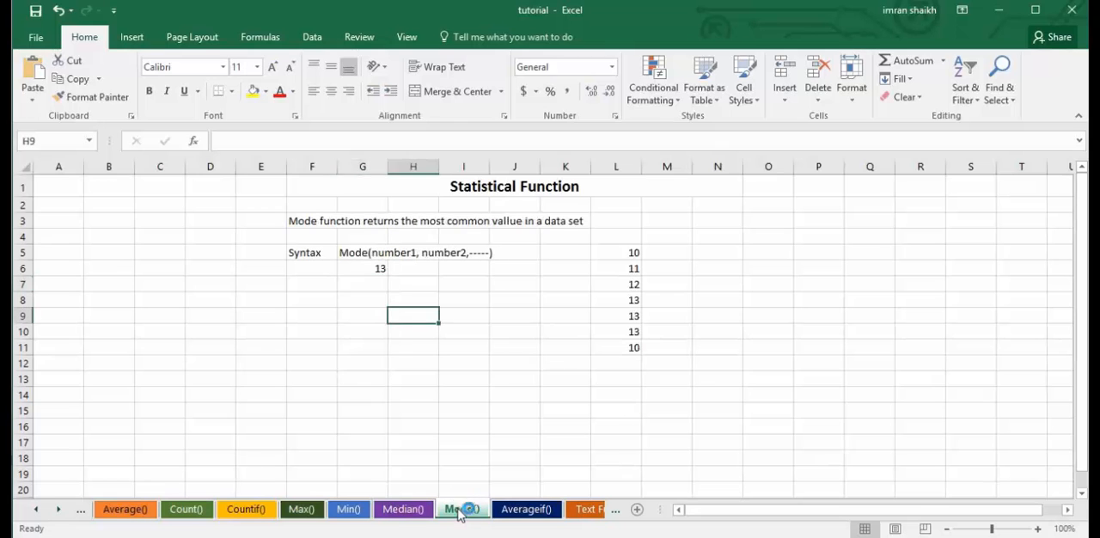
left_click(384, 307)
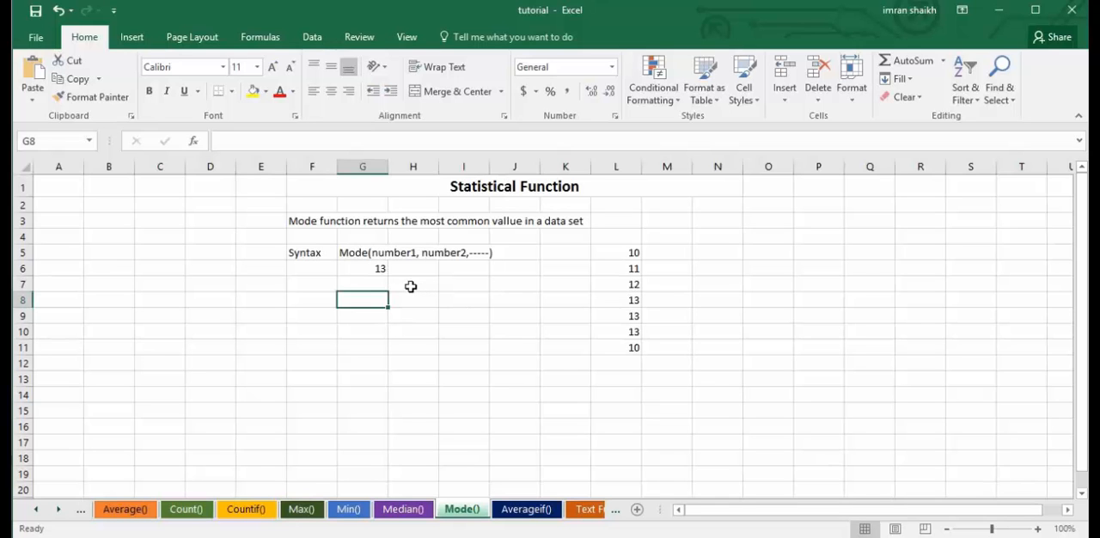
left_click(356, 268)
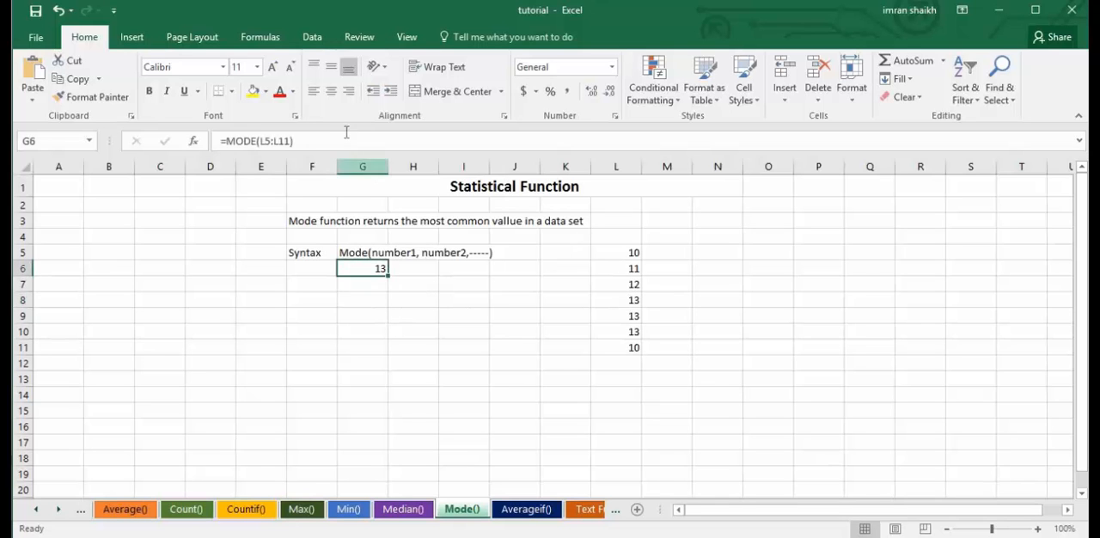
left_click_drag(293, 141, 261, 141)
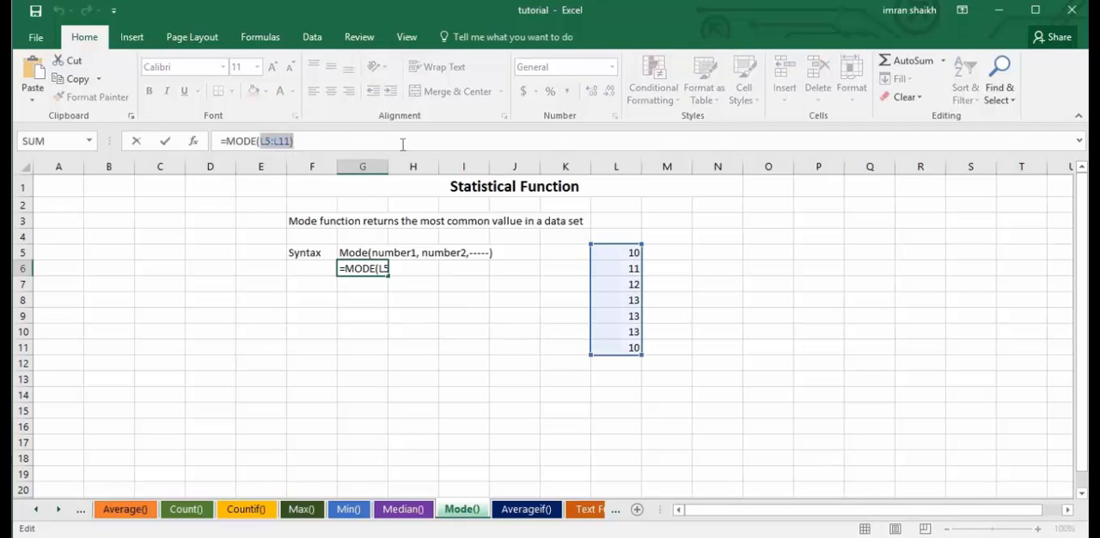
key("BackSpace")
key("BackSpace")
key("BackSpace")
key("BackSpace")
key("BackSpace")
key("BackSpace")
key("BackSpace")
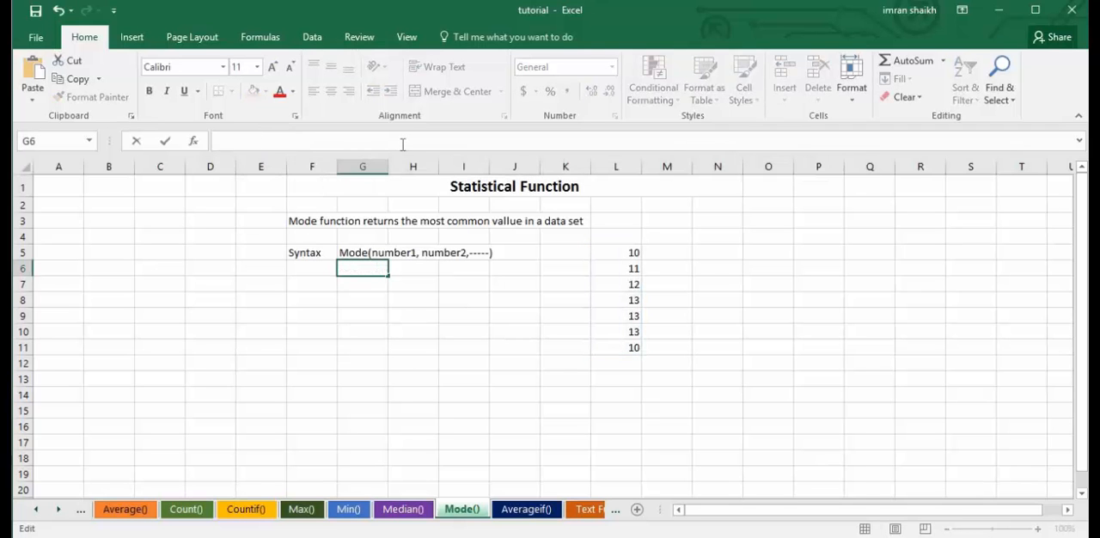
Rebuild the formula in G6 with the plain MODE function over the number list as =MODE(L5:L11).
type("=mode")
key("Tab")
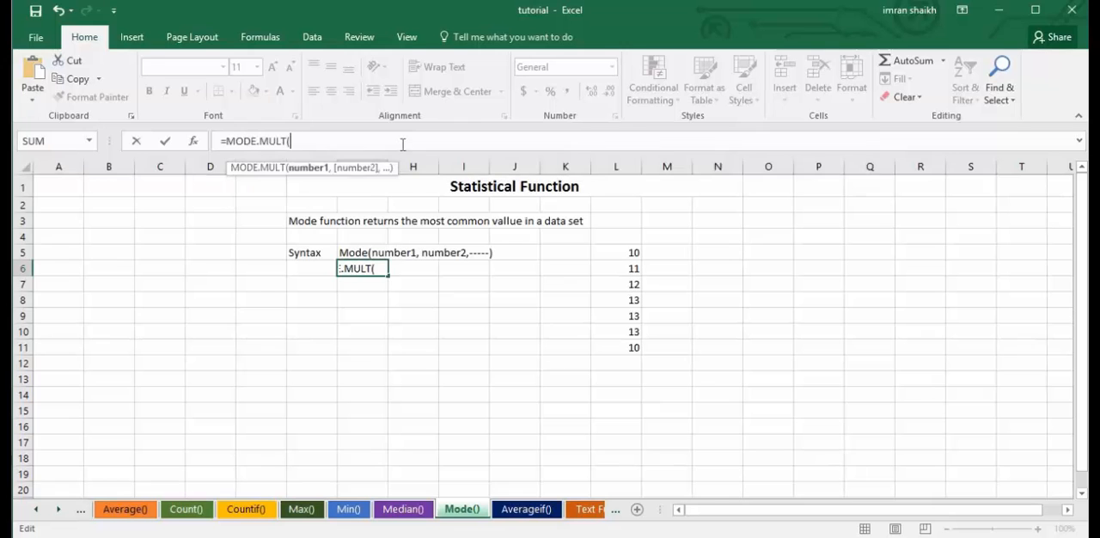
key("BackSpace")
key("BackSpace")
key("BackSpace")
key("BackSpace")
key("BackSpace")
key("BackSpace")
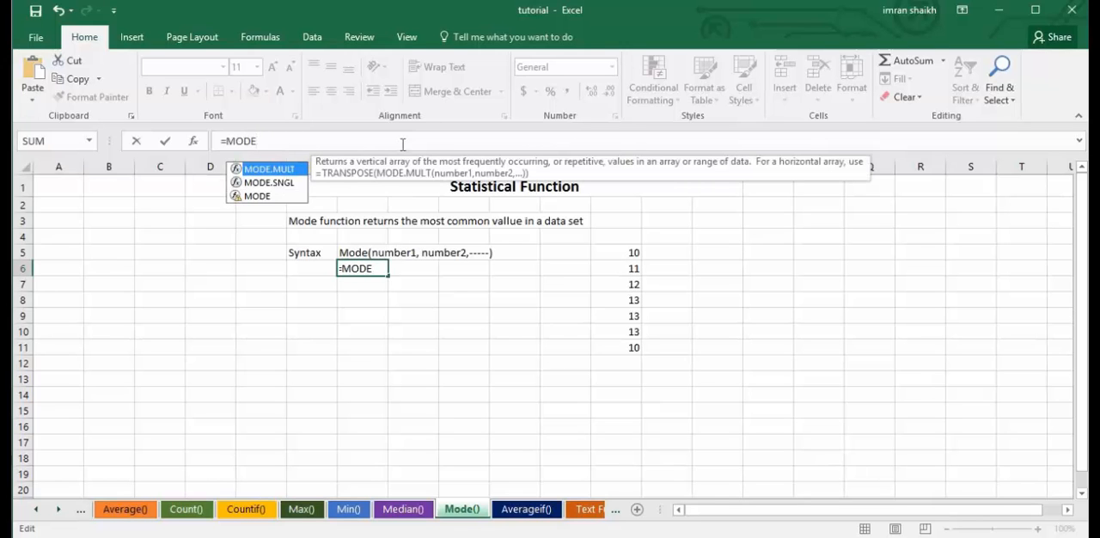
key("Down")
key("Down")
key("Tab")
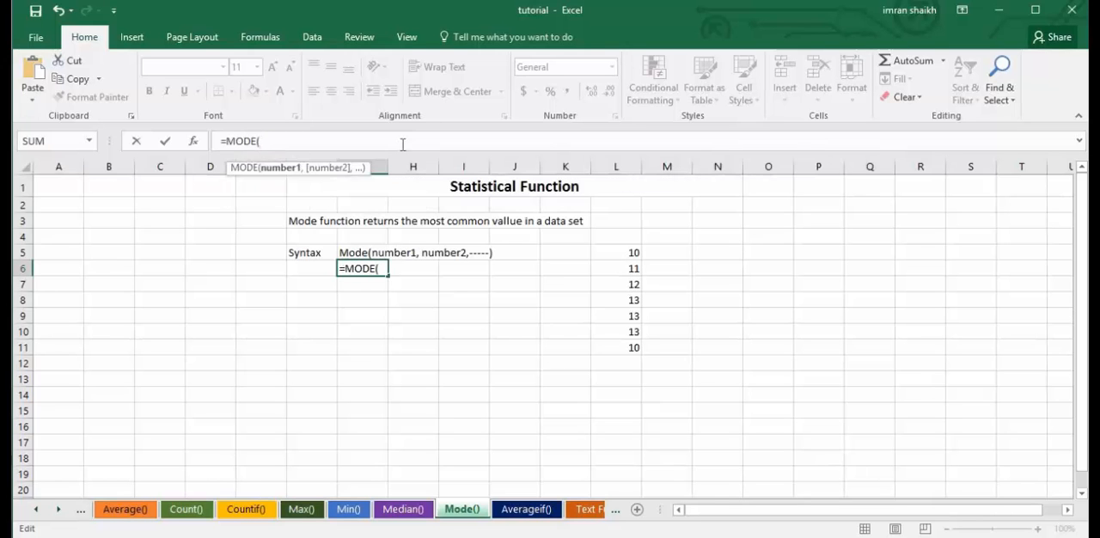
left_click_drag(631, 251, 629, 351)
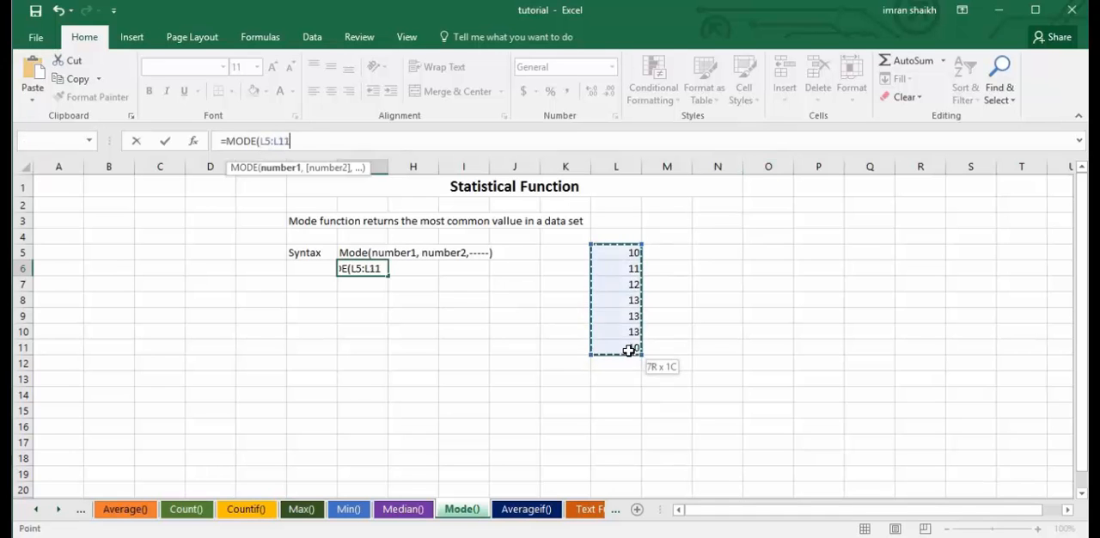
type(")")
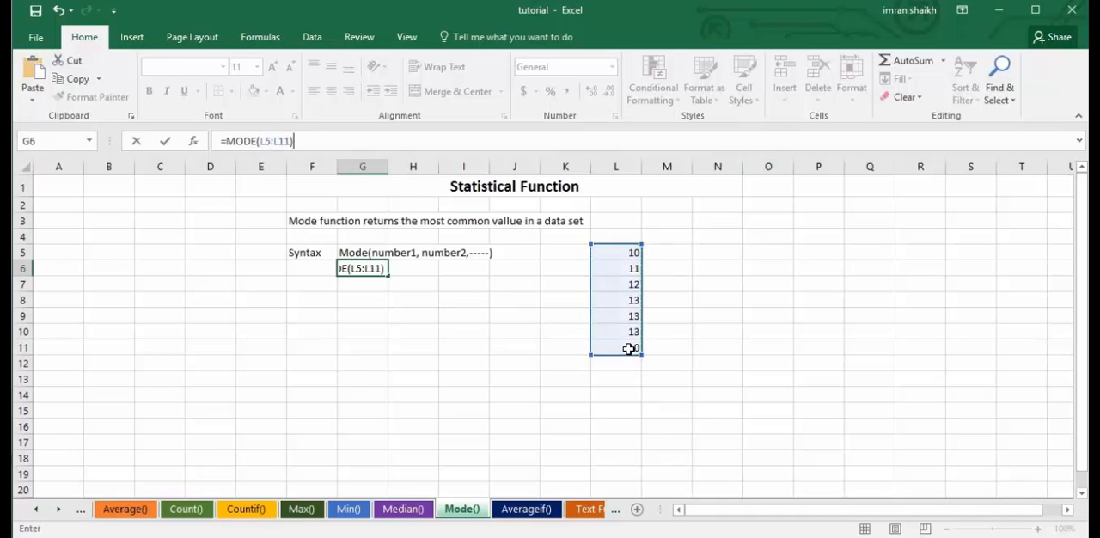
key("Return")
left_click(380, 266)
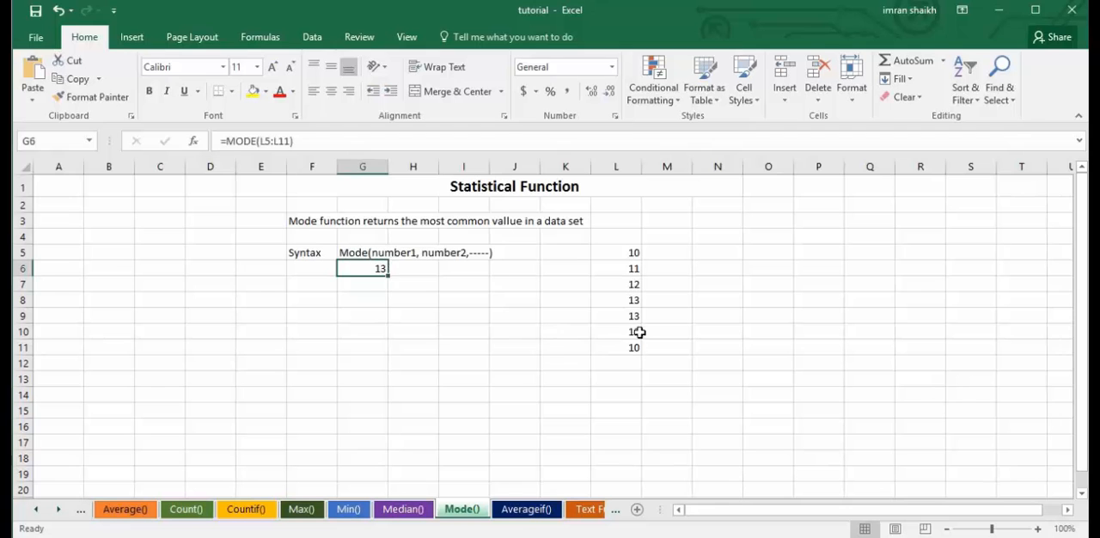
Change the numbers in L8 and L9 of the Mode() sheet to 2 to test the MODE formula.
left_click(621, 298)
type("2")
key("Return")
type("2")
key("Return")
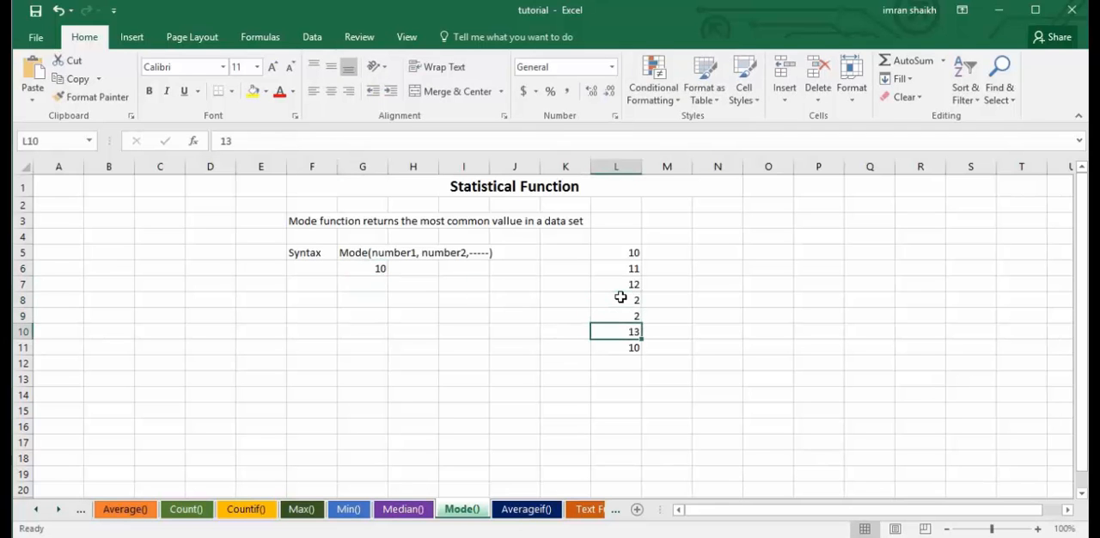
Set L10 of the Mode() sheet to 2 as well, making 2 the most frequent number.
key("Up")
key("Up")
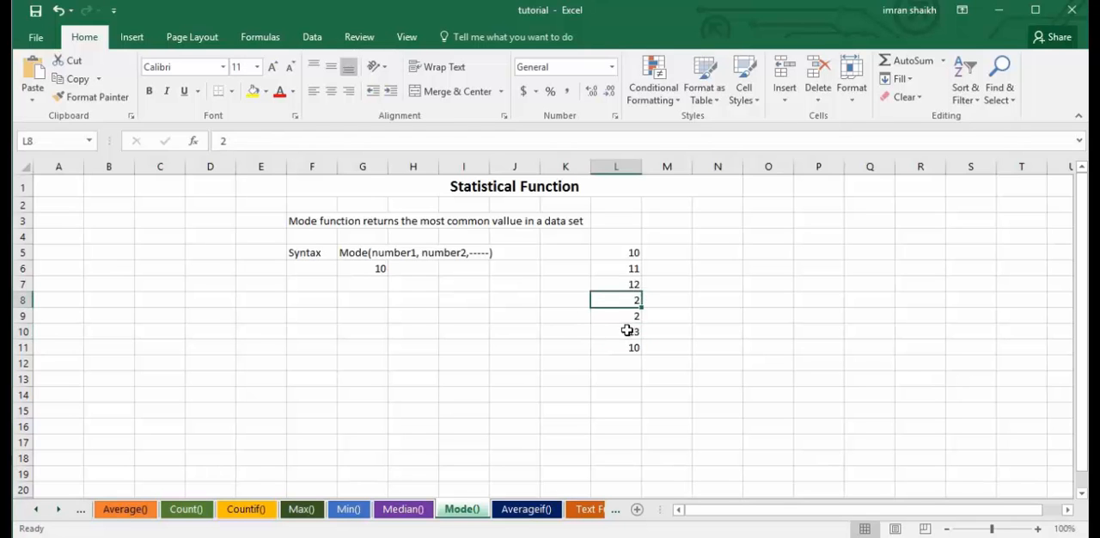
left_click(633, 318)
left_click(633, 334)
type("2")
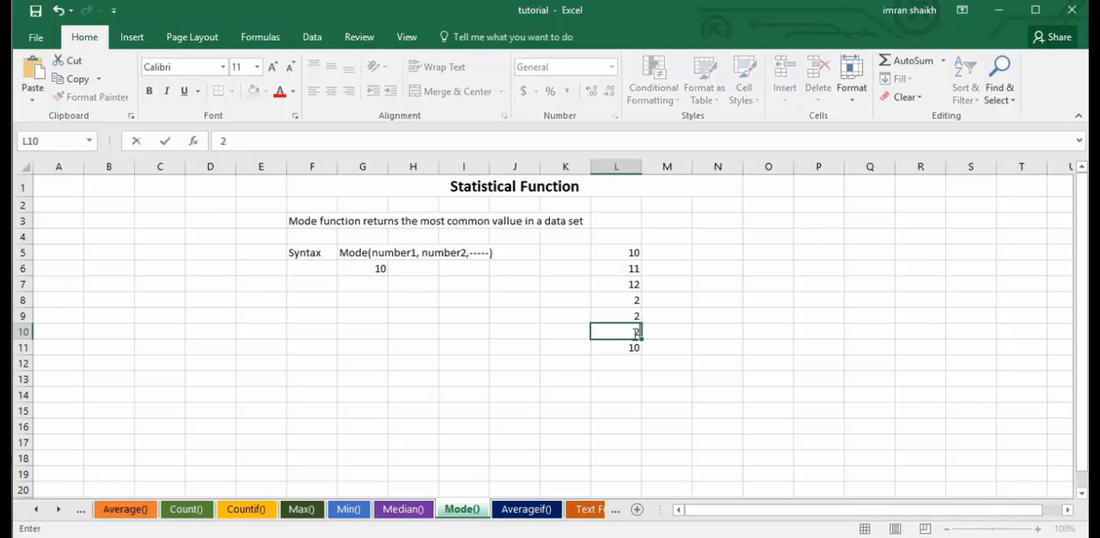
left_click(671, 302)
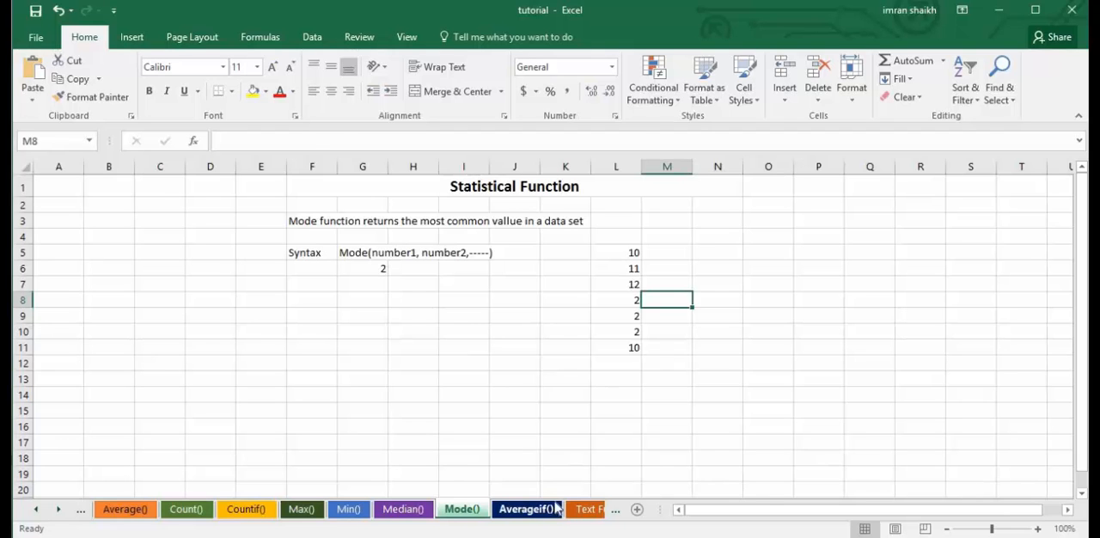
Look over the Averageif(), Count() and Countif() sheets to compare how the functions relate.
left_click(529, 510)
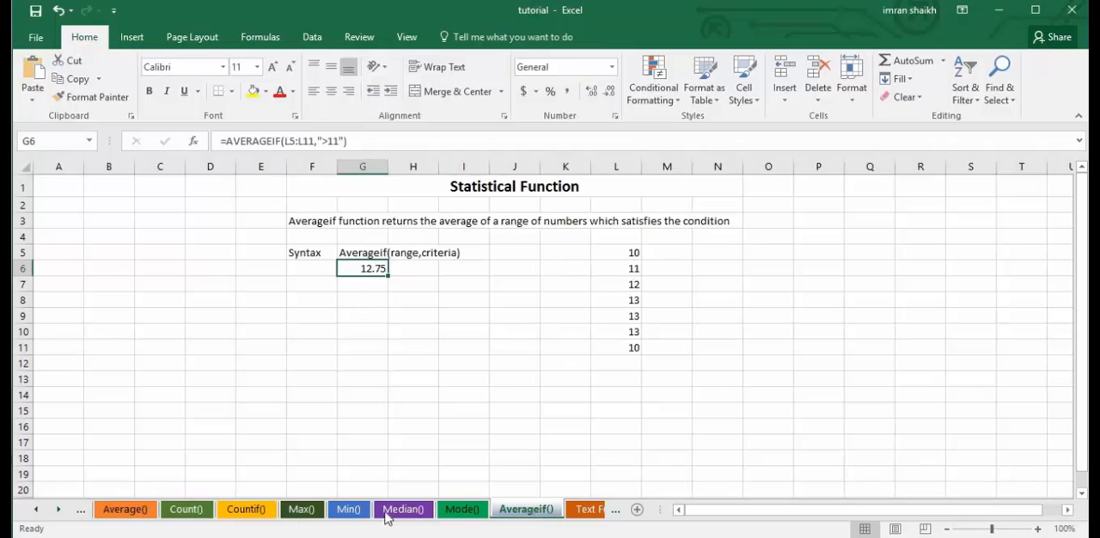
left_click(187, 511)
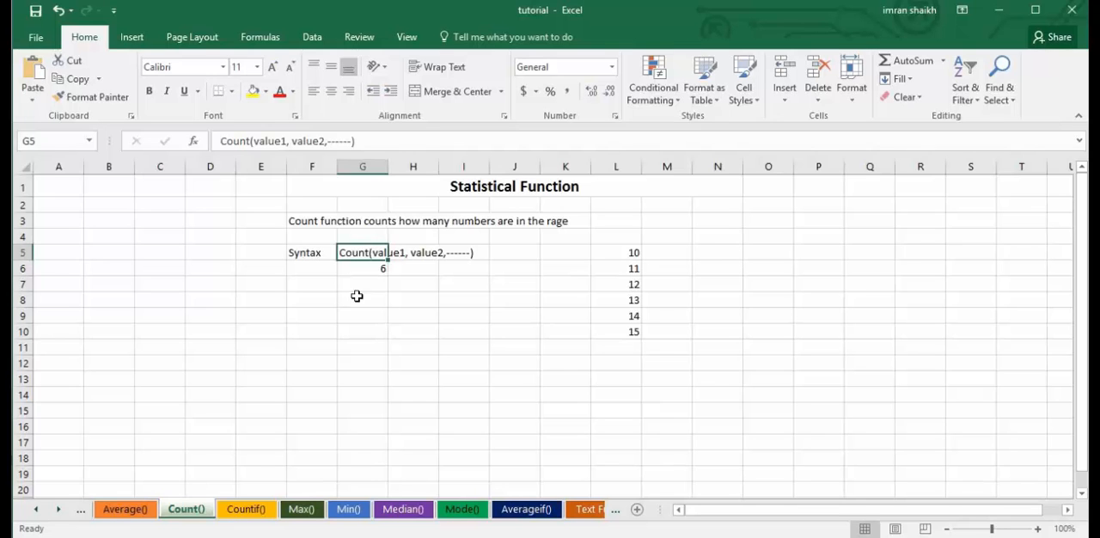
left_click(247, 511)
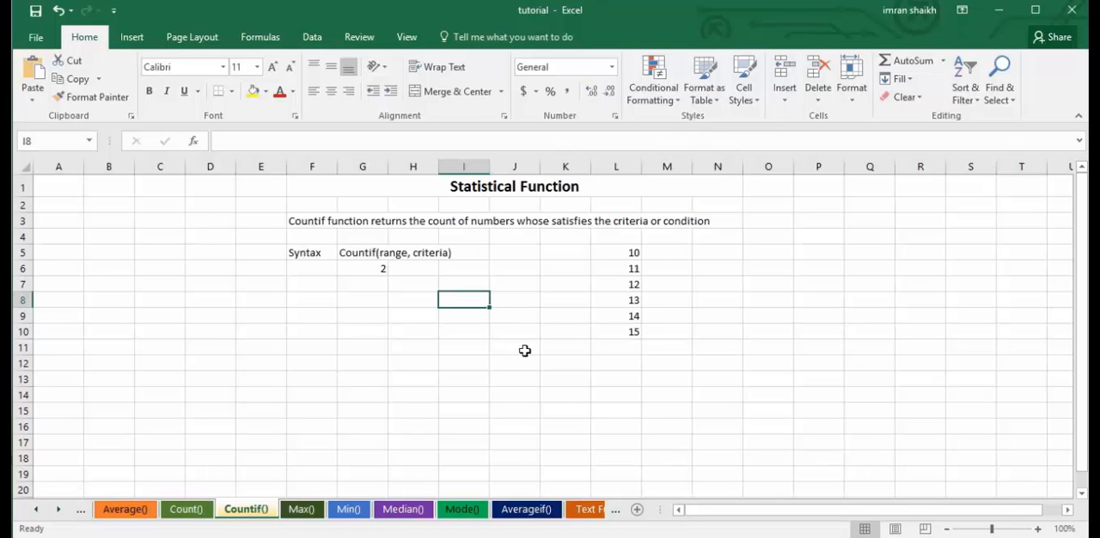
Return to the Averageif() sheet and erase the existing AVERAGEIF formula from G6.
left_click(544, 511)
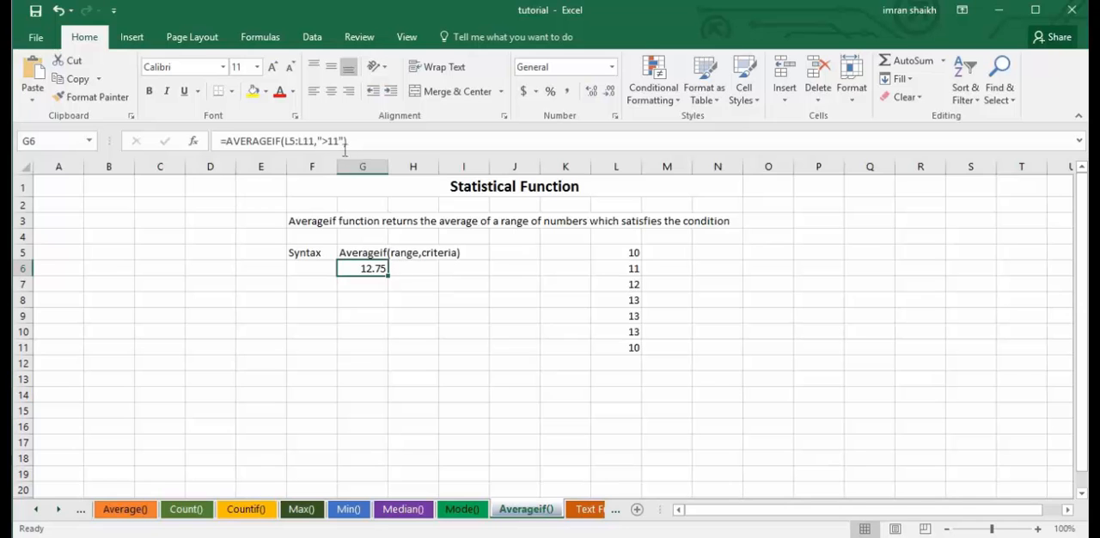
key("Delete")
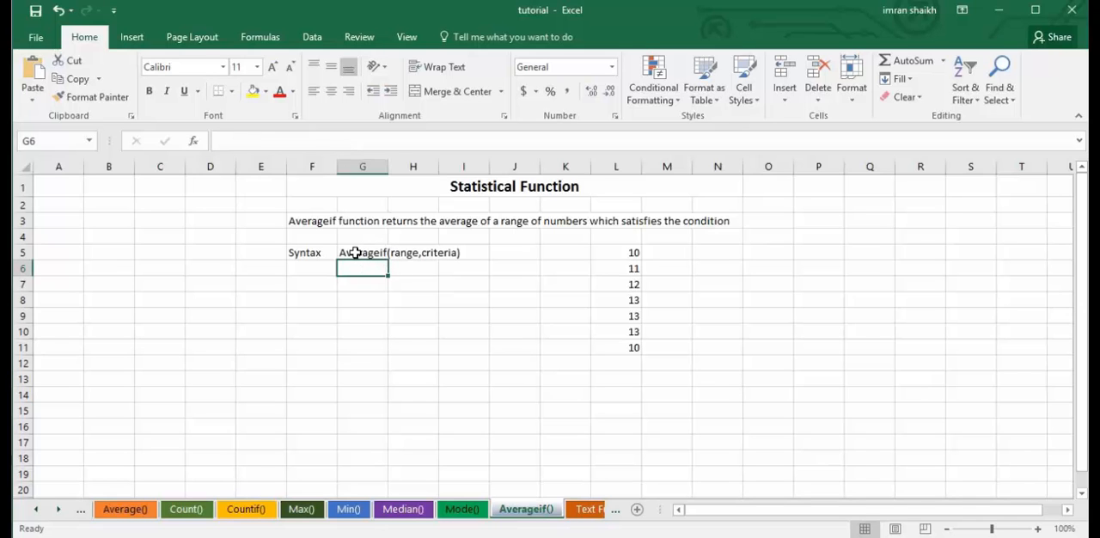
type("=aver")
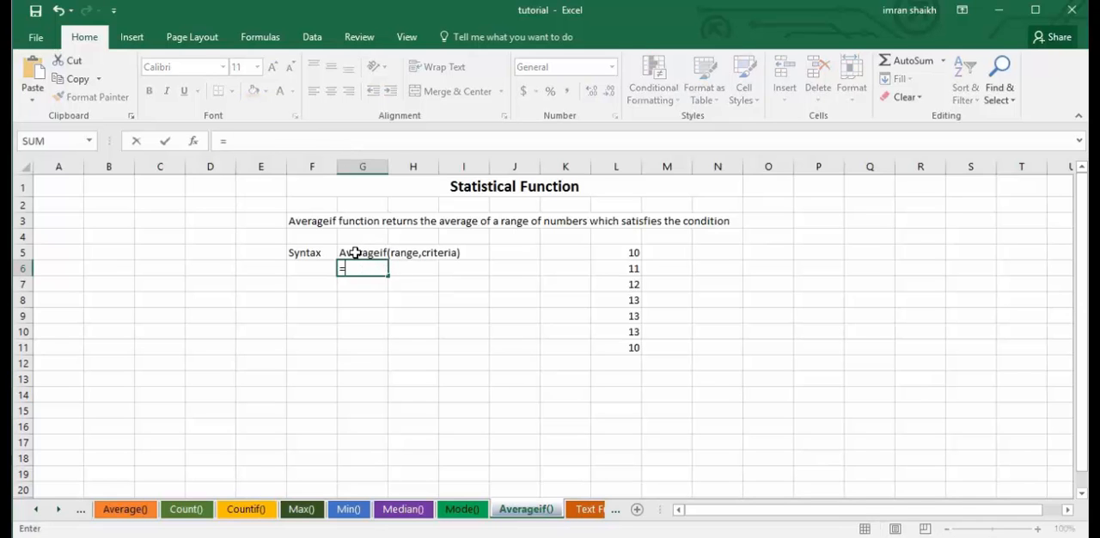
key("Return")
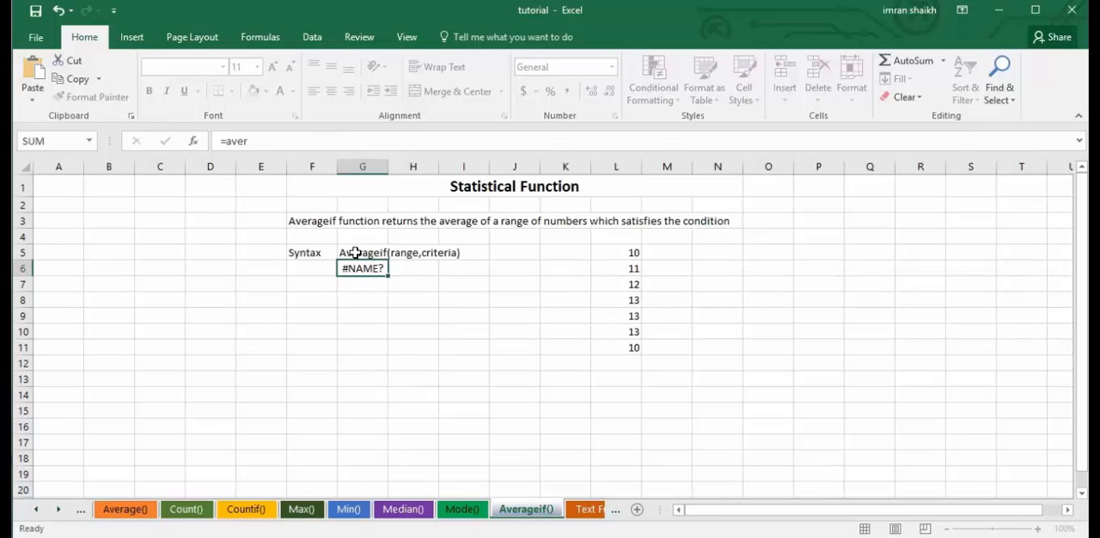
key("Left")
key("Down")
key("Up")
key("Right")
key("Right")
key("Left")
key("Up")
key("Delete")
Enter an AVERAGEIF formula in G6 that averages the numbers above 13, as =AVERAGEIF(L5:L11,">13").
type("=aver")
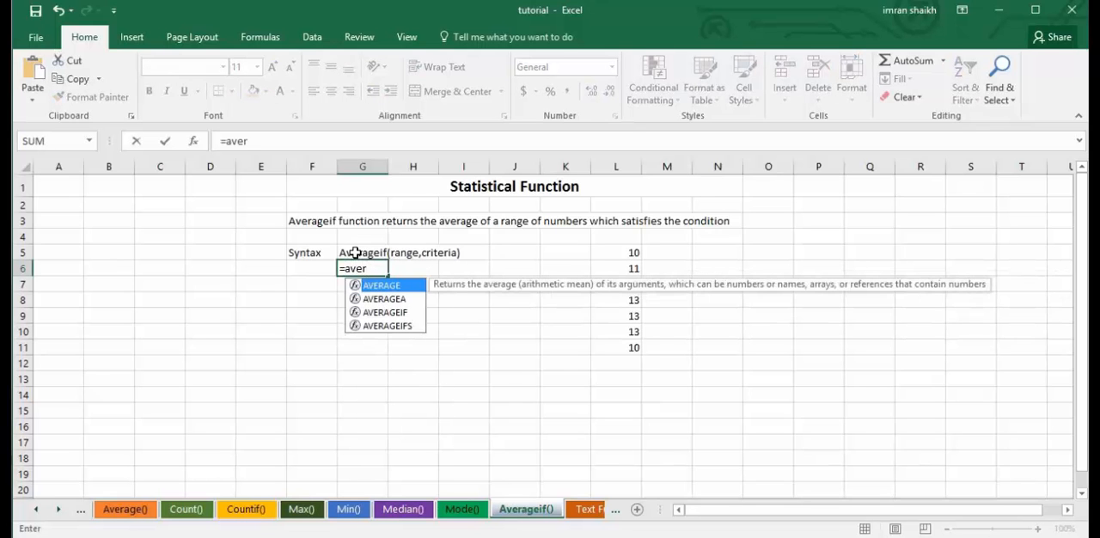
key("Down")
key("Down")
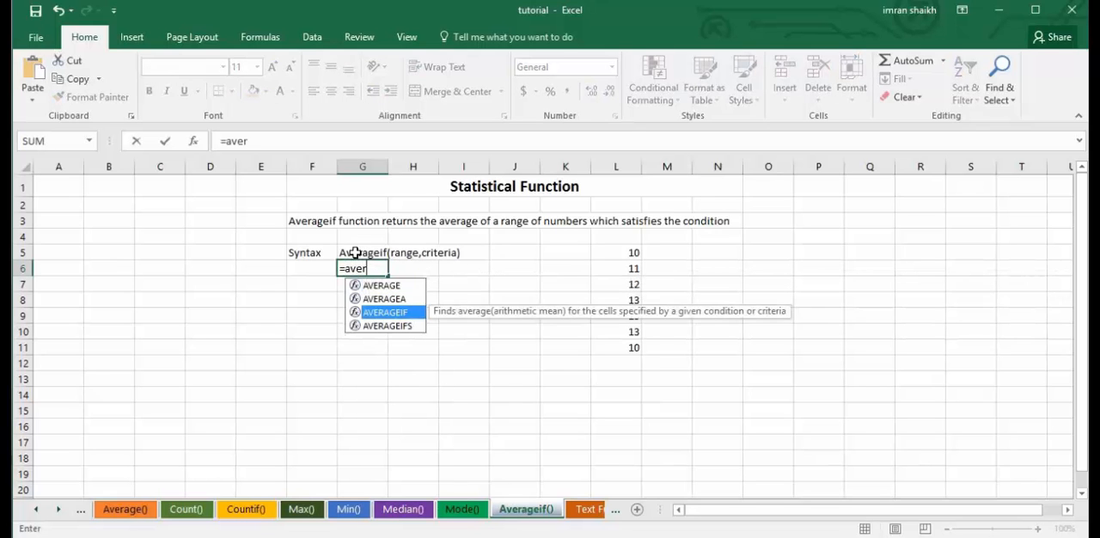
key("Tab")
left_click_drag(627, 253, 628, 347)
type(",")
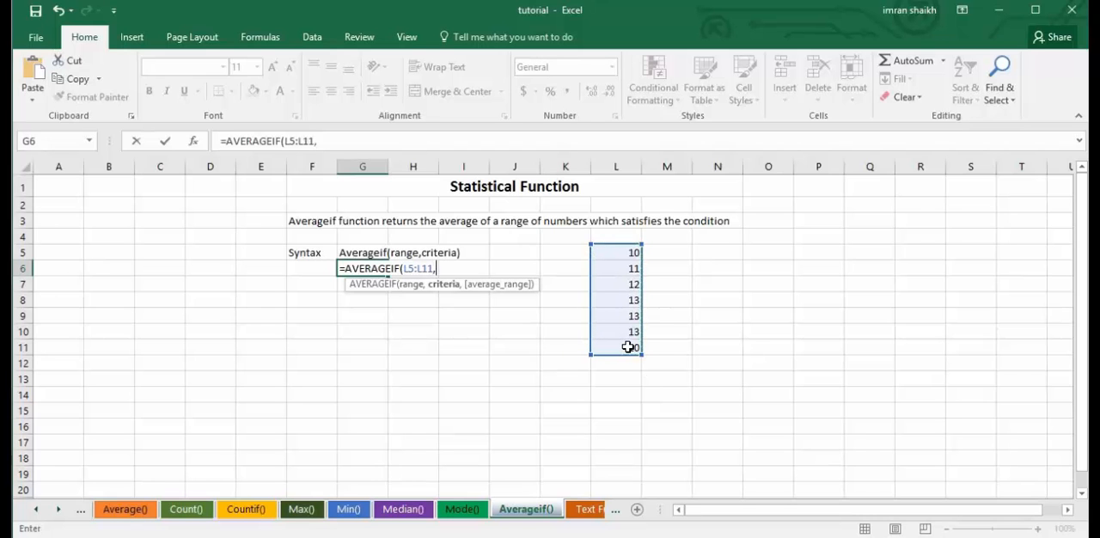
type("\">")
type("13")
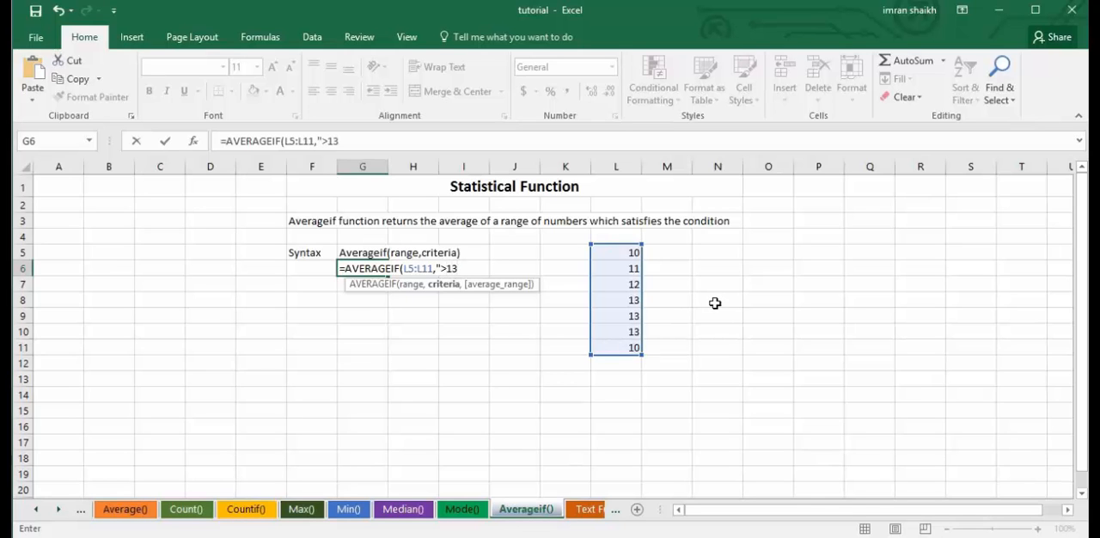
type("\")")
key("Return")
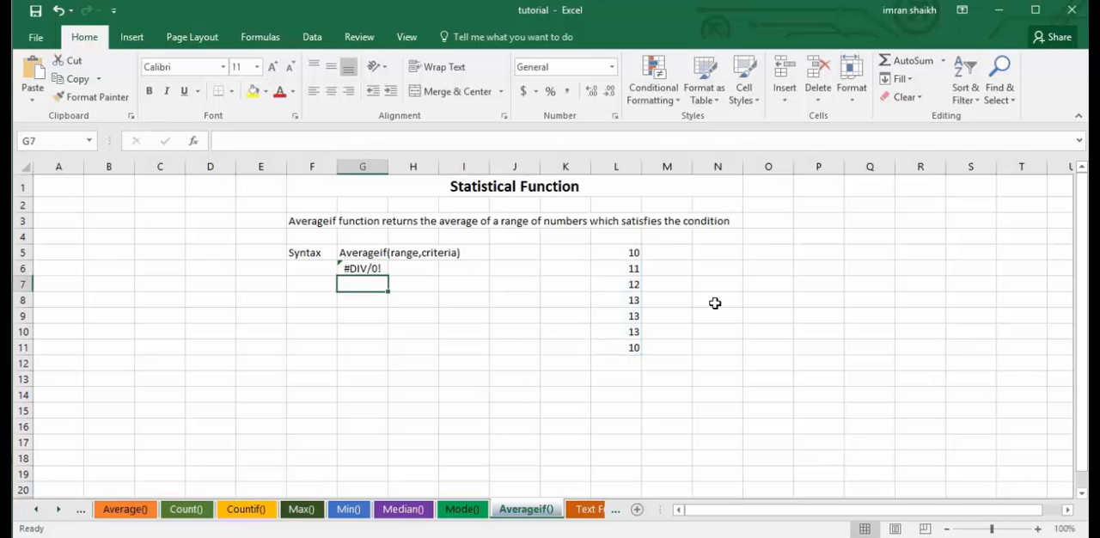
Strip the range and criteria out of the AVERAGEIF formula in G6 and clear the formula.
left_click(367, 268)
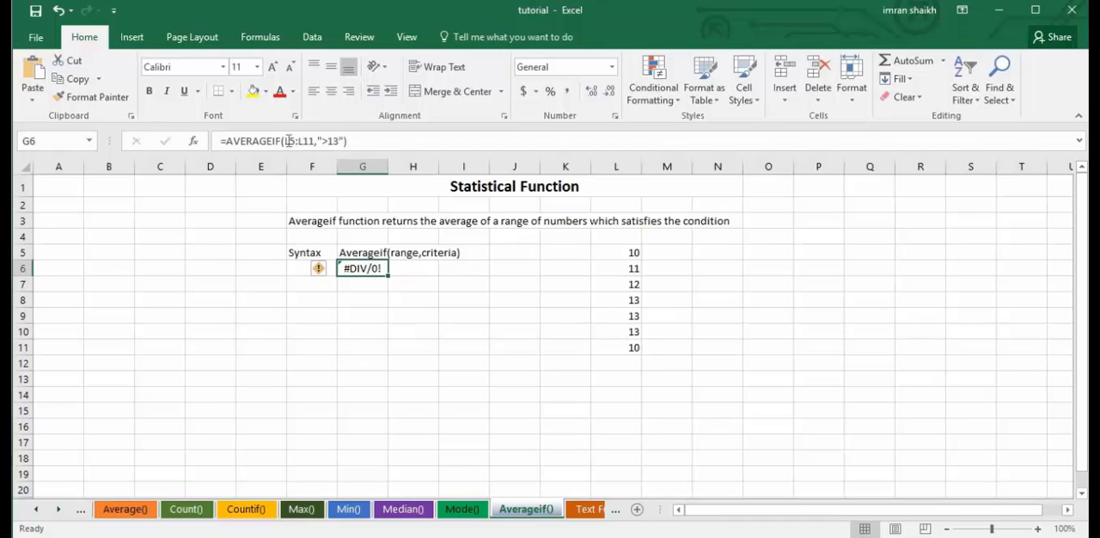
left_click_drag(287, 141, 389, 146)
left_click(388, 146)
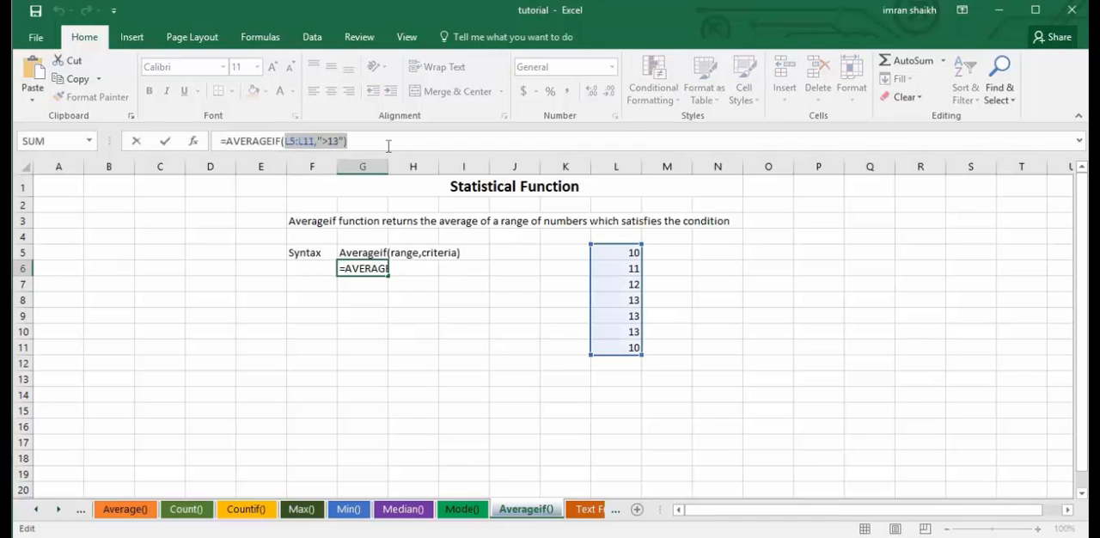
key("BackSpace")
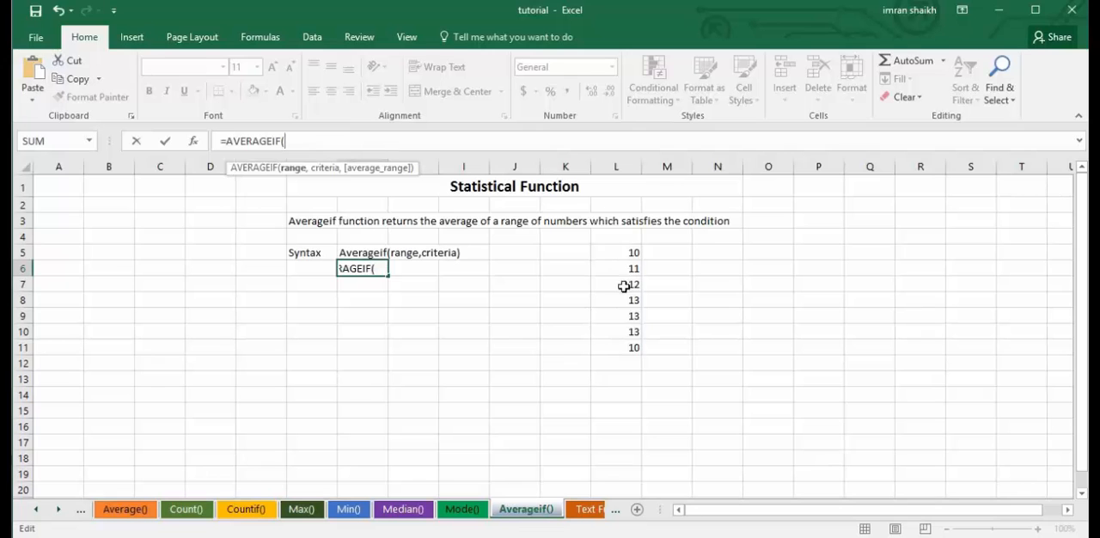
left_click(636, 251)
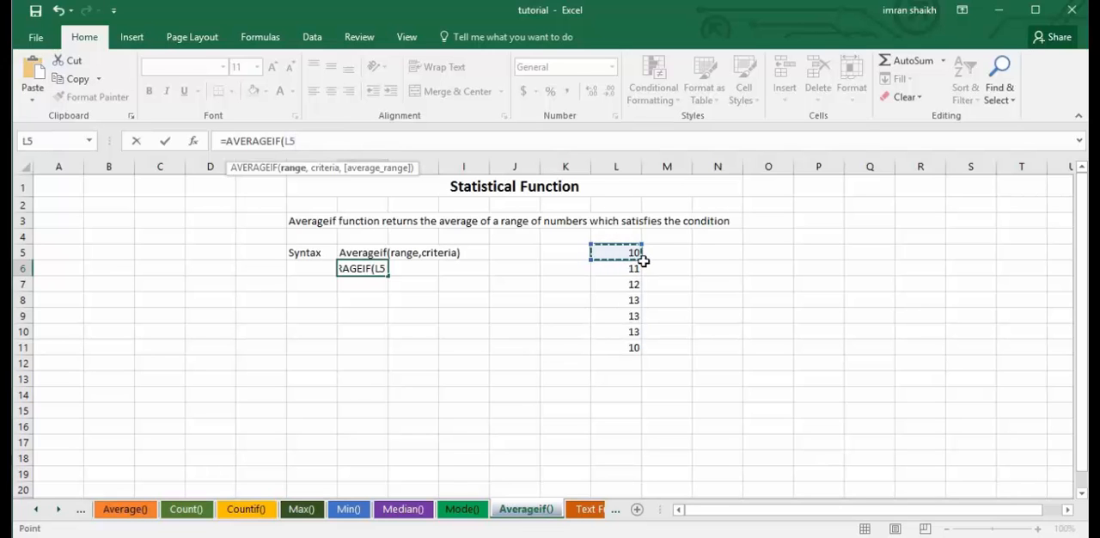
key("BackSpace")
key("BackSpace")
key("BackSpace")
key("BackSpace")
key("BackSpace")
key("BackSpace")
key("BackSpace")
key("BackSpace")
key("BackSpace")
key("BackSpace")
key("BackSpace")
key("BackSpace")
key("BackSpace")
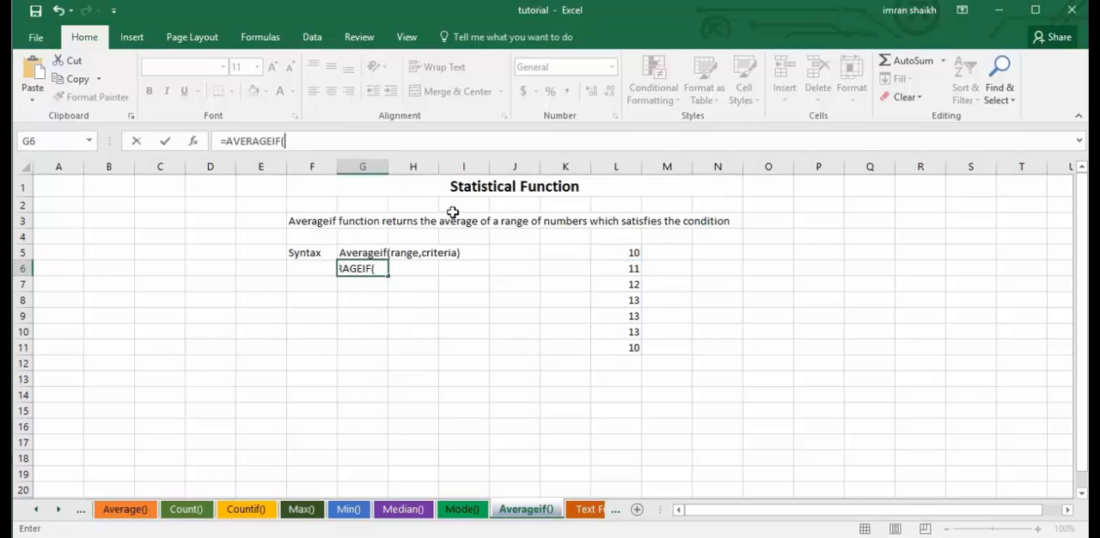
Fill L5:L11 of the Averageif() sheet with the consecutive numbers 10 to 16.
left_click(612, 253)
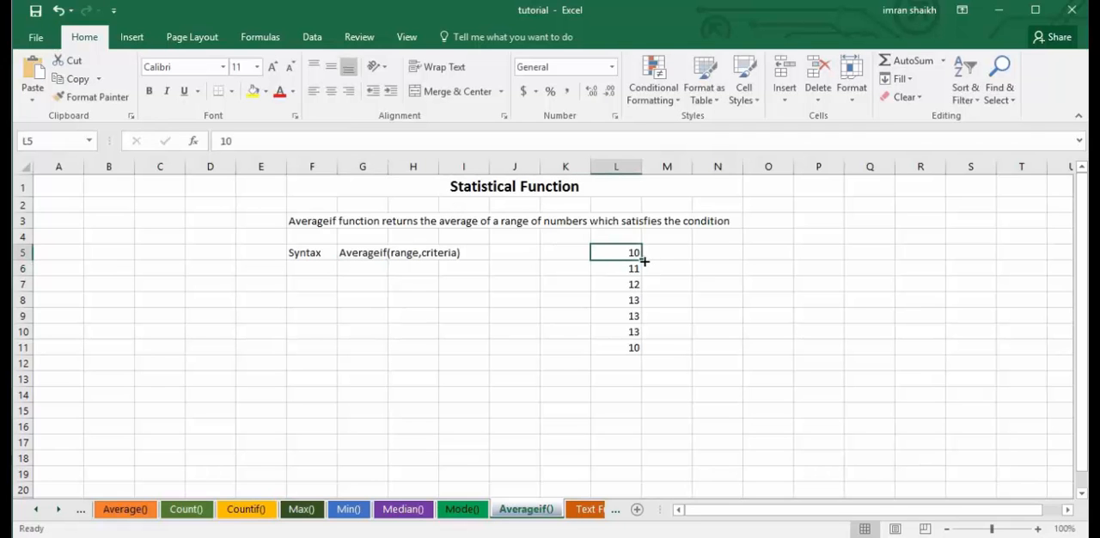
left_click_drag(642, 260, 643, 349)
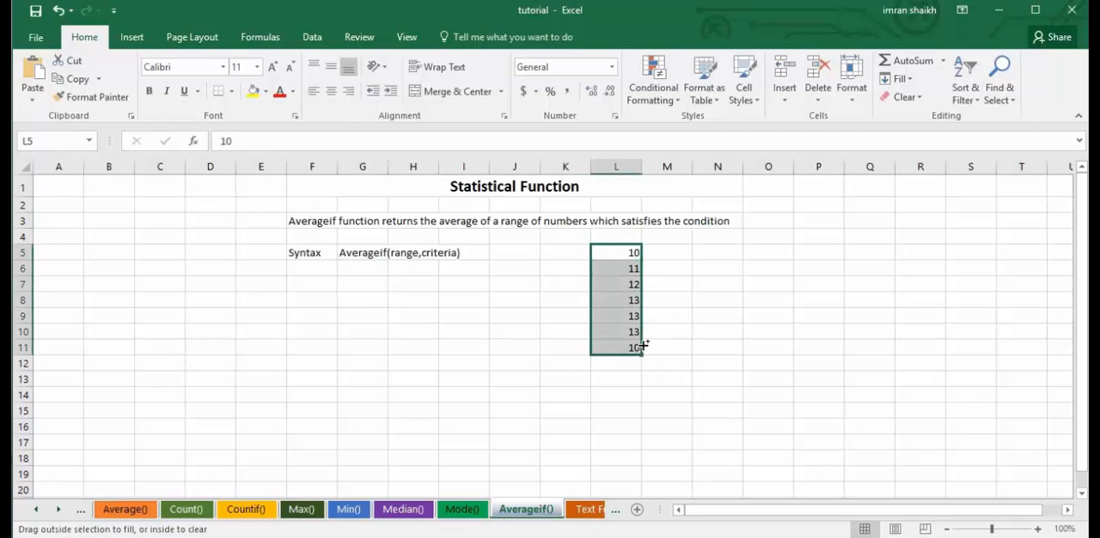
left_click(610, 315)
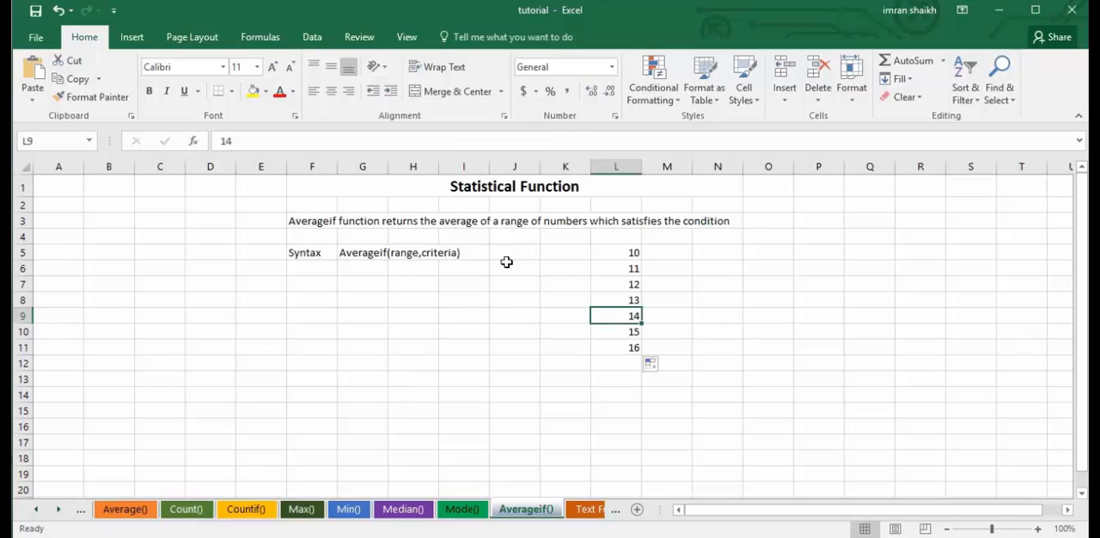
Rebuild the formula in G6 to average the listed numbers above 14, as =AVERAGEIF(L5:L11,">14").
left_click(371, 269)
type("=")
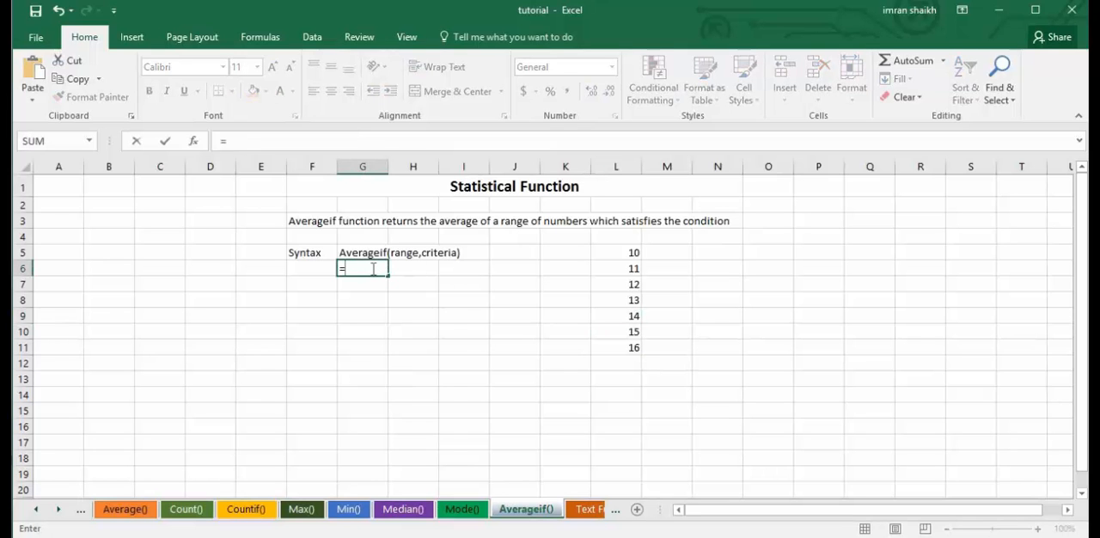
type("aver")
key("Down")
key("Down")
key("Tab")
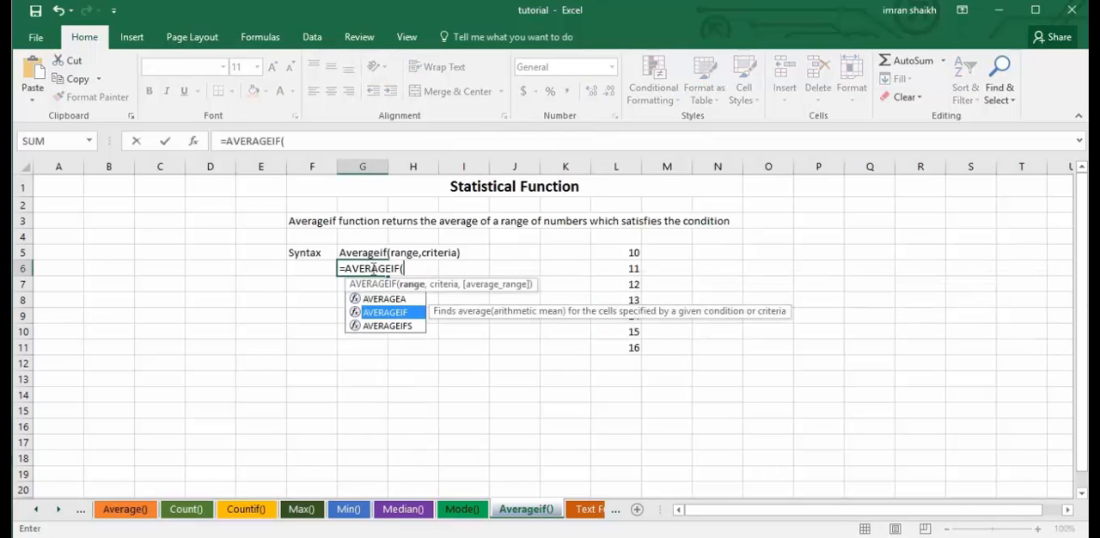
left_click_drag(628, 253, 632, 355)
type(",")
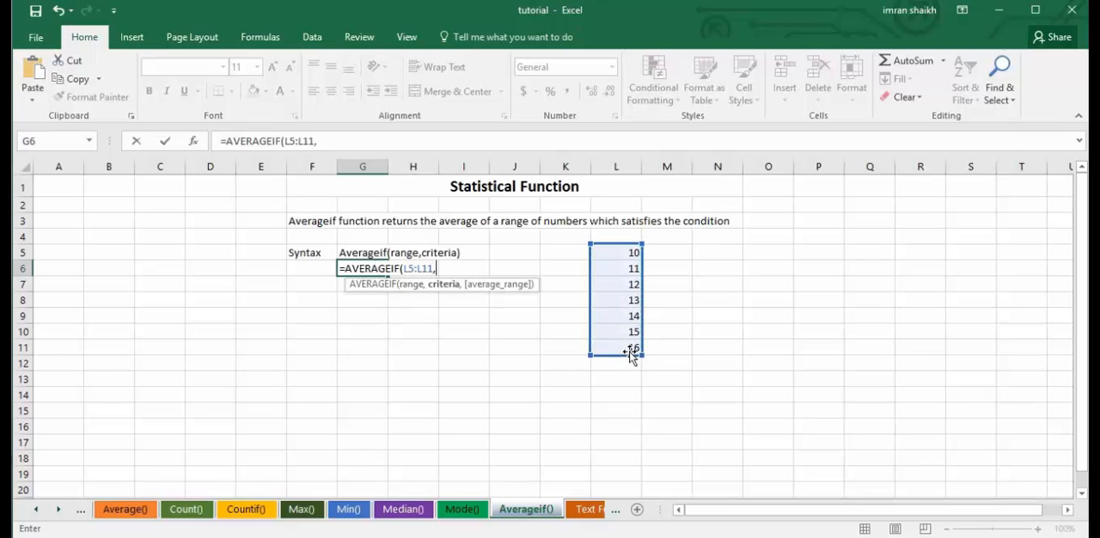
type("\"")
type(">14\">")
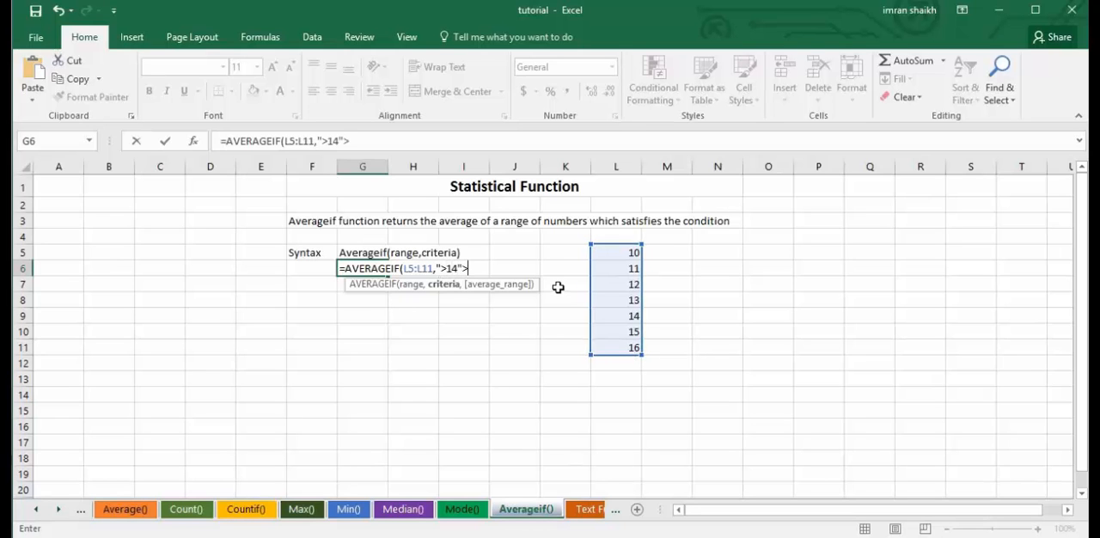
key("BackSpace")
type(")")
key("Return")
left_click(367, 269)
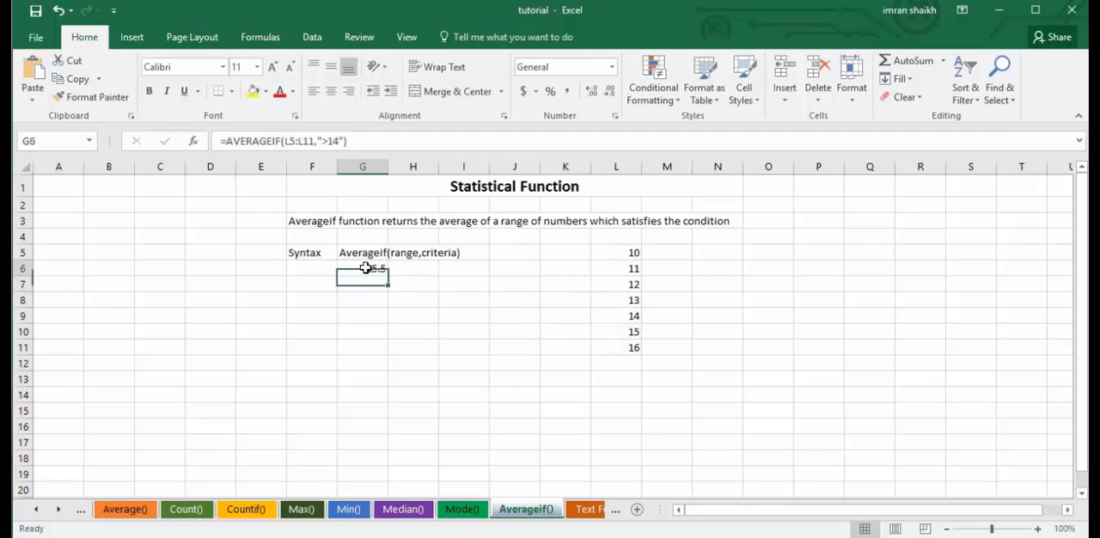